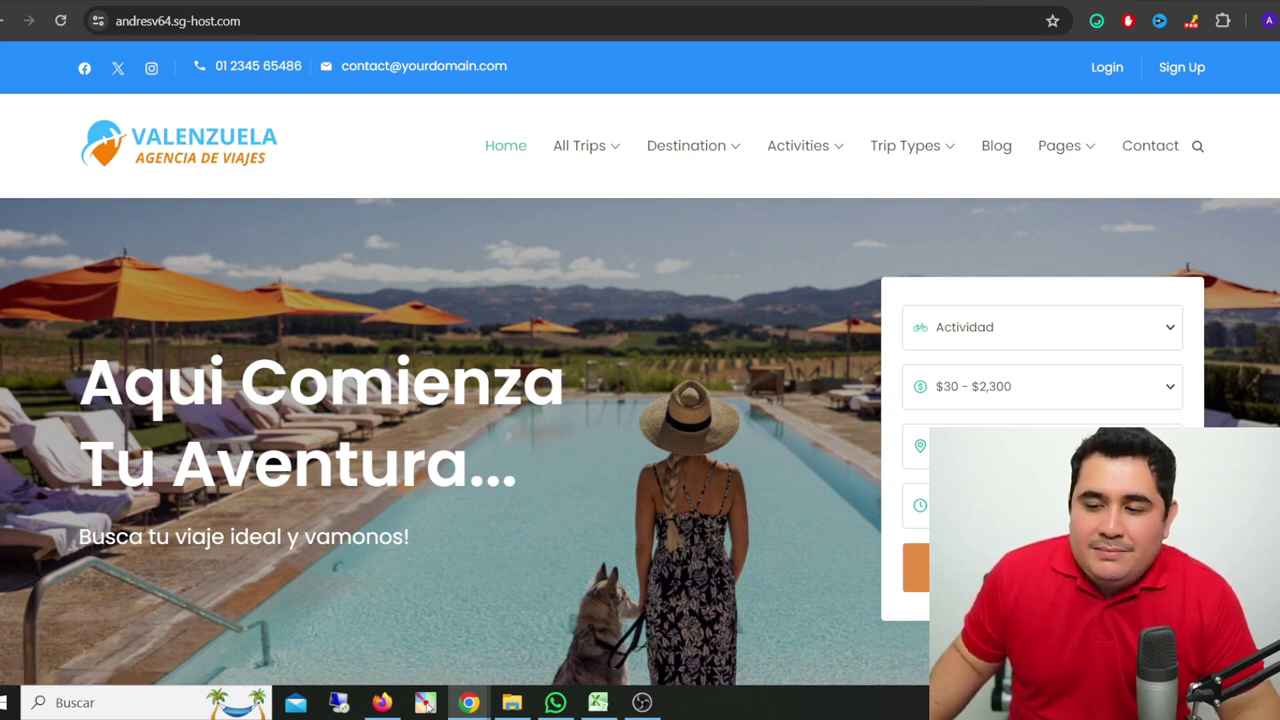
- Look through the travel agency homepage, examining the trip cards' destinations, durations, group sizes and prices
{"action": "scroll", "coordinate": [640, 370], "scroll_direction": "down", "scroll_amount": 1}
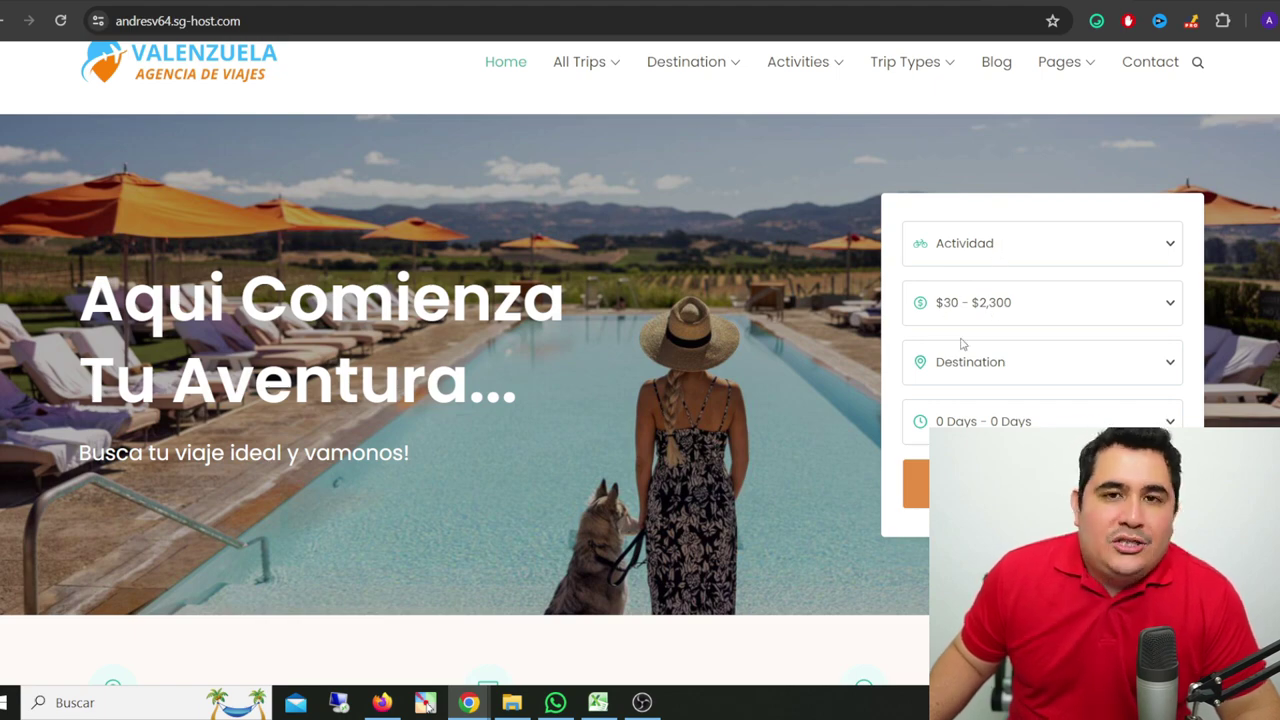
{"action": "scroll", "coordinate": [983, 380], "scroll_direction": "down", "scroll_amount": 10}
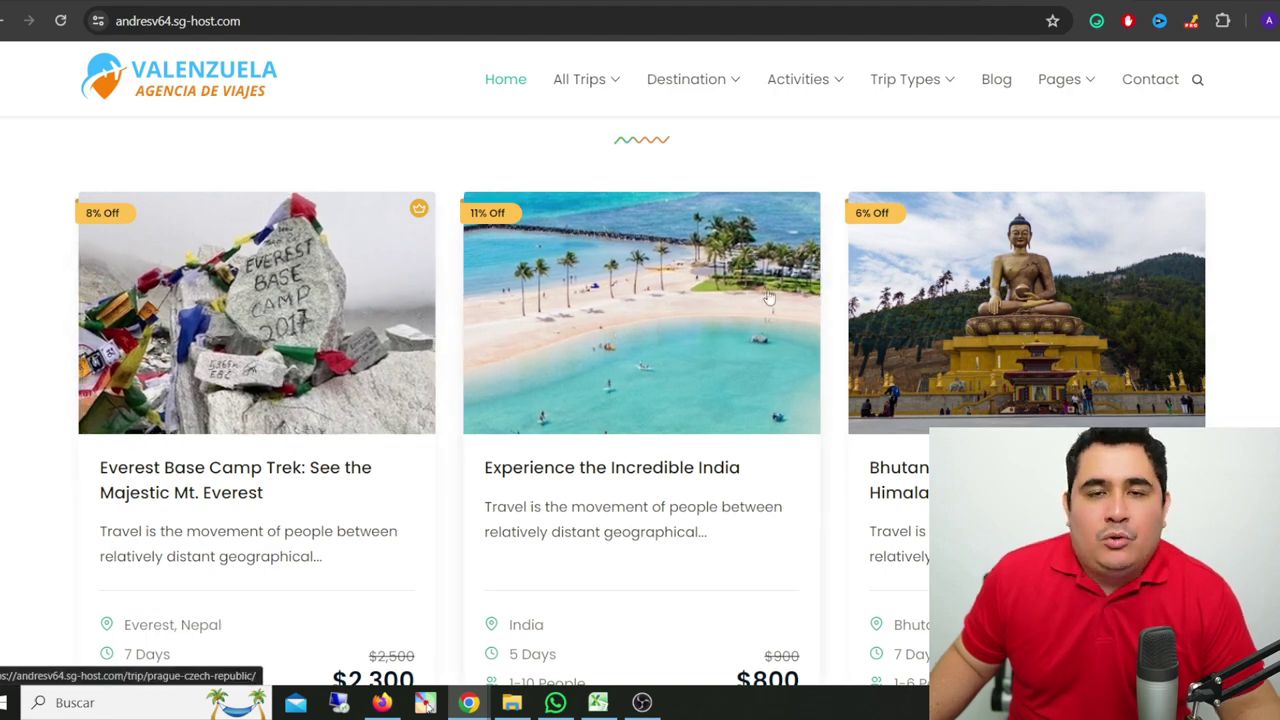
{"action": "scroll", "coordinate": [270, 377], "scroll_direction": "down", "scroll_amount": 1}
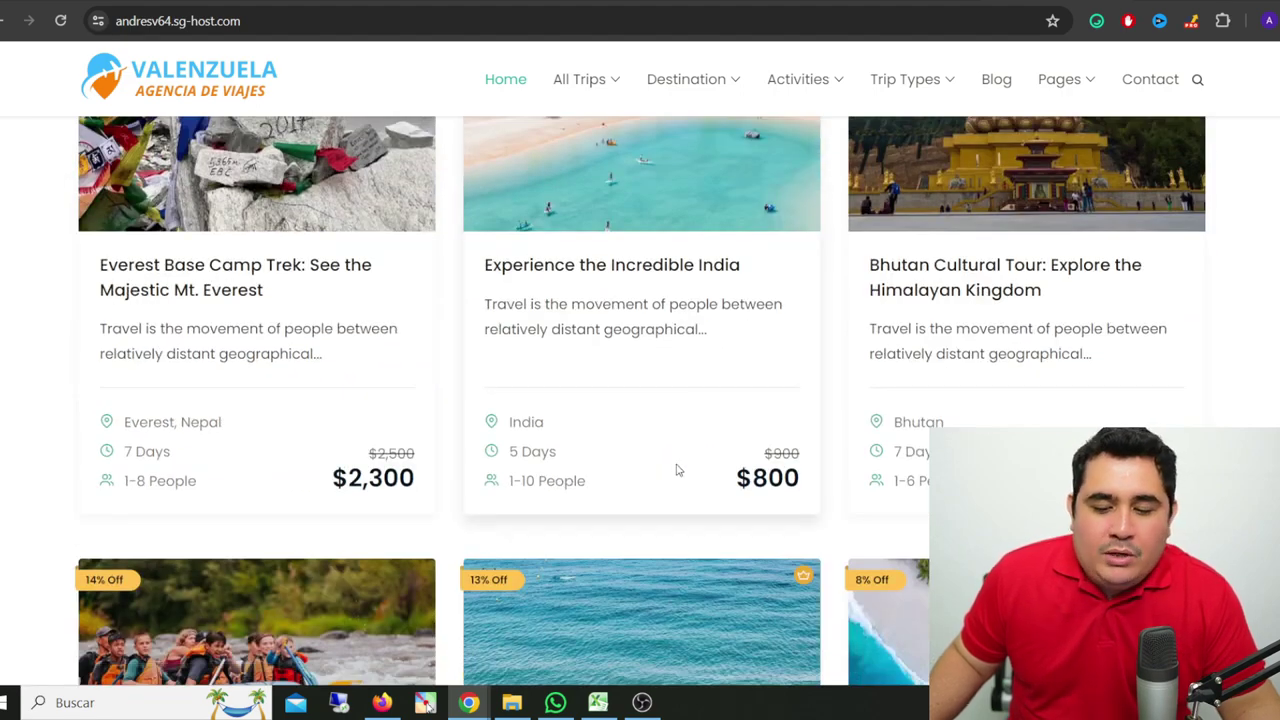
{"action": "scroll", "coordinate": [710, 472], "scroll_direction": "up", "scroll_amount": 1}
{"action": "scroll", "coordinate": [741, 488], "scroll_direction": "down", "scroll_amount": 1}
{"action": "scroll", "coordinate": [637, 457], "scroll_direction": "down", "scroll_amount": 1}
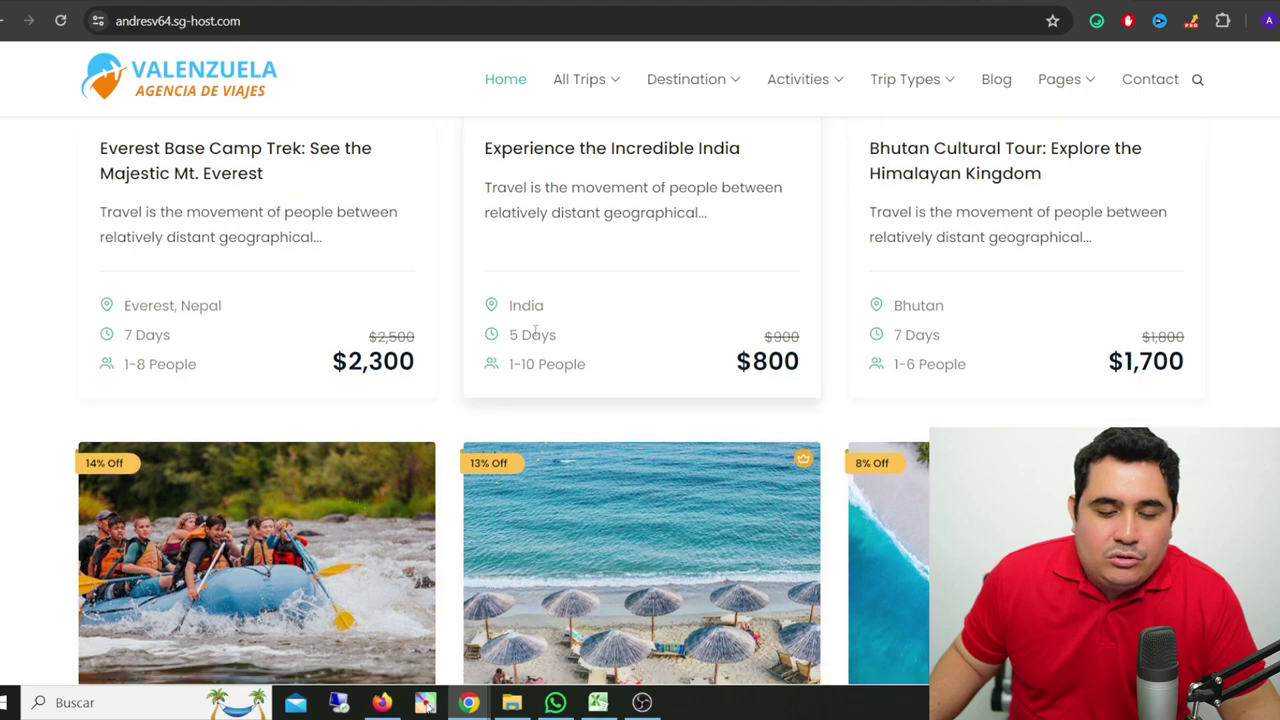
{"action": "scroll", "coordinate": [706, 385], "scroll_direction": "up", "scroll_amount": 2}
{"action": "scroll", "coordinate": [706, 385], "scroll_direction": "up", "scroll_amount": 1}
- Open the Experience the Incredible India trip and review its duration, adult price and trip details
{"action": "left_click", "coordinate": [706, 385]}
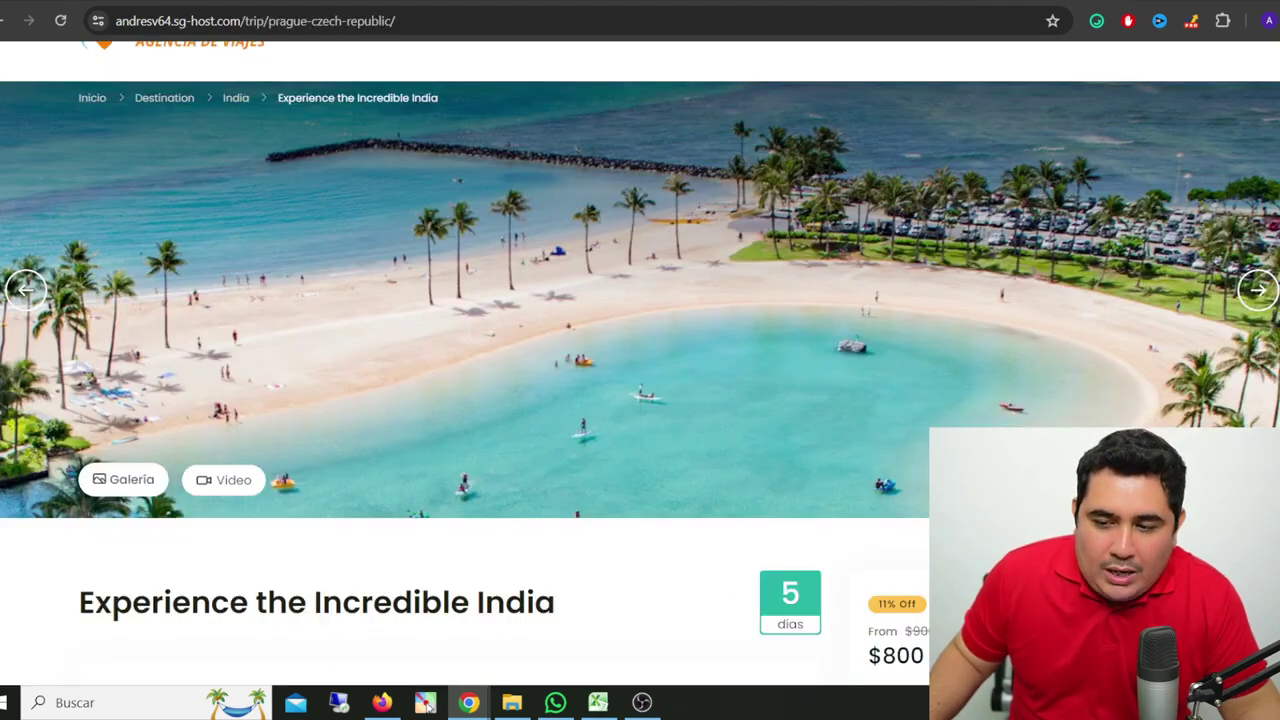
{"action": "scroll", "coordinate": [745, 216], "scroll_direction": "down", "scroll_amount": 4}
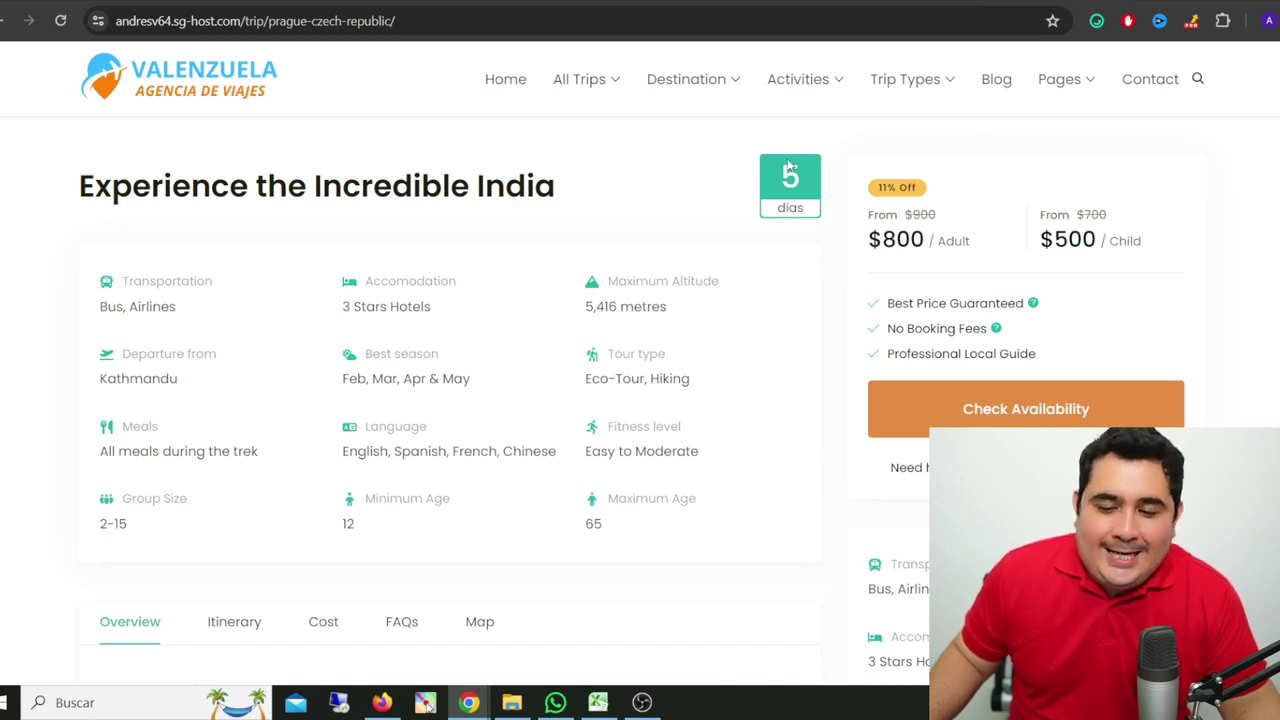
{"action": "left_click_drag", "start_coordinate": [780, 180], "coordinate": [804, 177]}
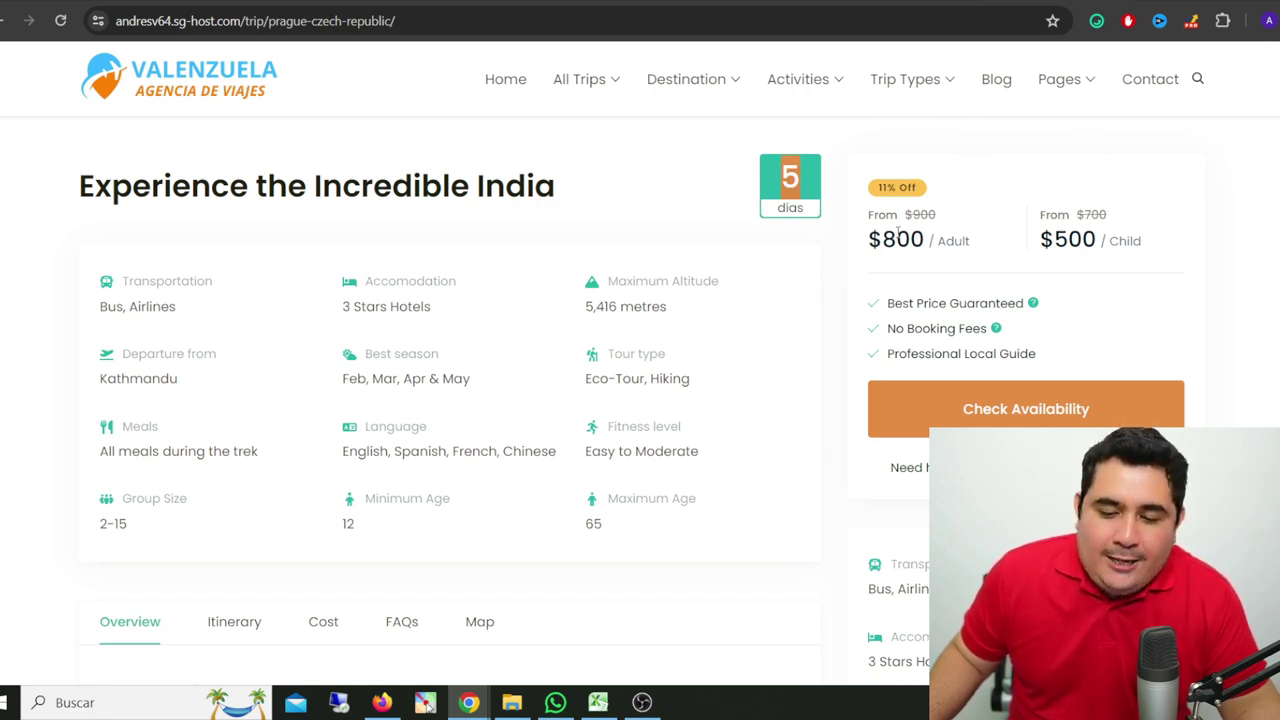
{"action": "left_click_drag", "start_coordinate": [898, 238], "coordinate": [990, 240]}
{"action": "scroll", "coordinate": [985, 260], "scroll_direction": "down", "scroll_amount": 2}
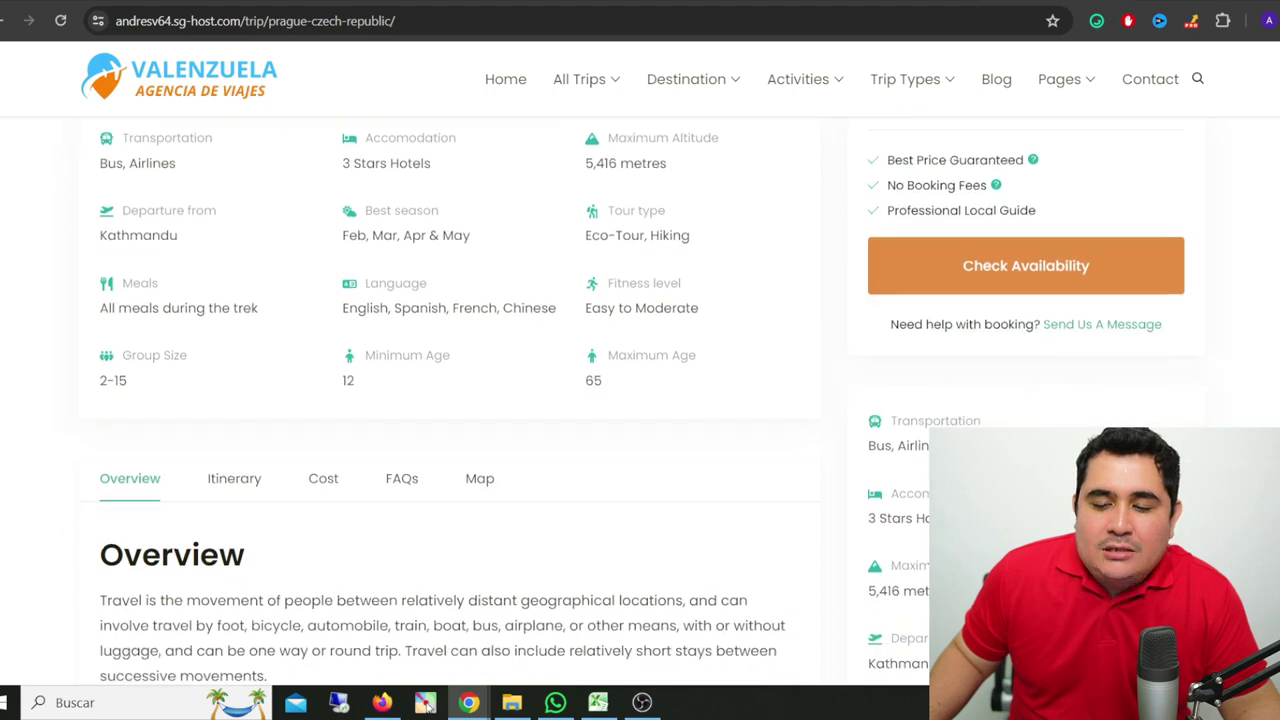
- Check the India trip's availability calendar, close the booking window and look over the rest of the trip page
{"action": "left_click", "coordinate": [1013, 275]}
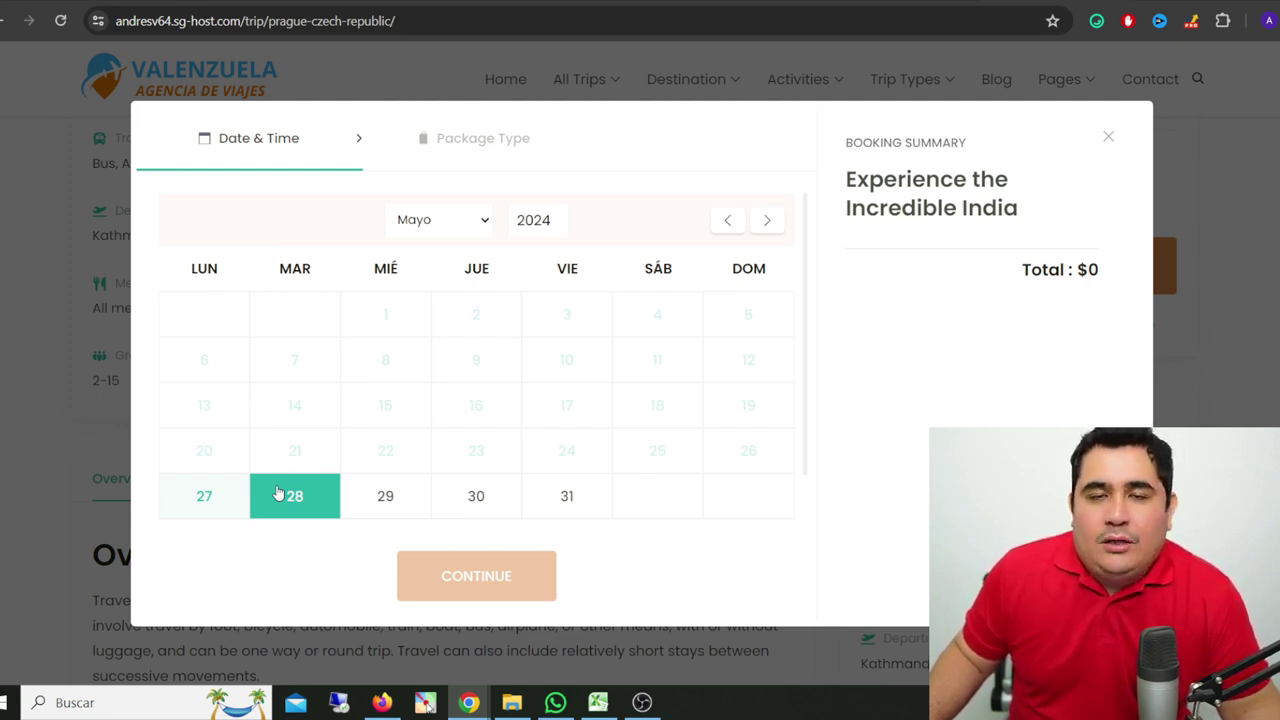
{"action": "left_click", "coordinate": [1109, 138]}
{"action": "scroll", "coordinate": [1100, 135], "scroll_direction": "down", "scroll_amount": 3}
{"action": "scroll", "coordinate": [1080, 120], "scroll_direction": "up", "scroll_amount": 10}
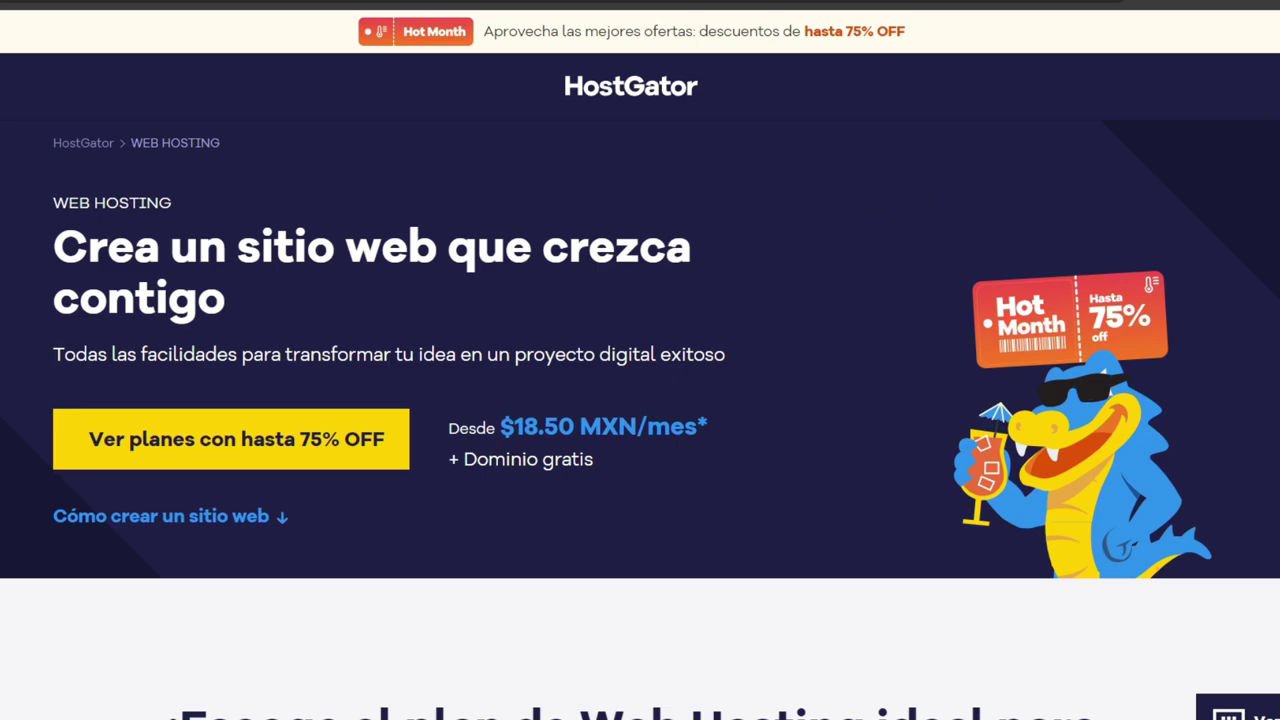
- On the HostGator site, take the Plan Personal web hosting with the 3-year term to the cart
{"action": "scroll", "coordinate": [640, 386], "scroll_direction": "down", "scroll_amount": 8}
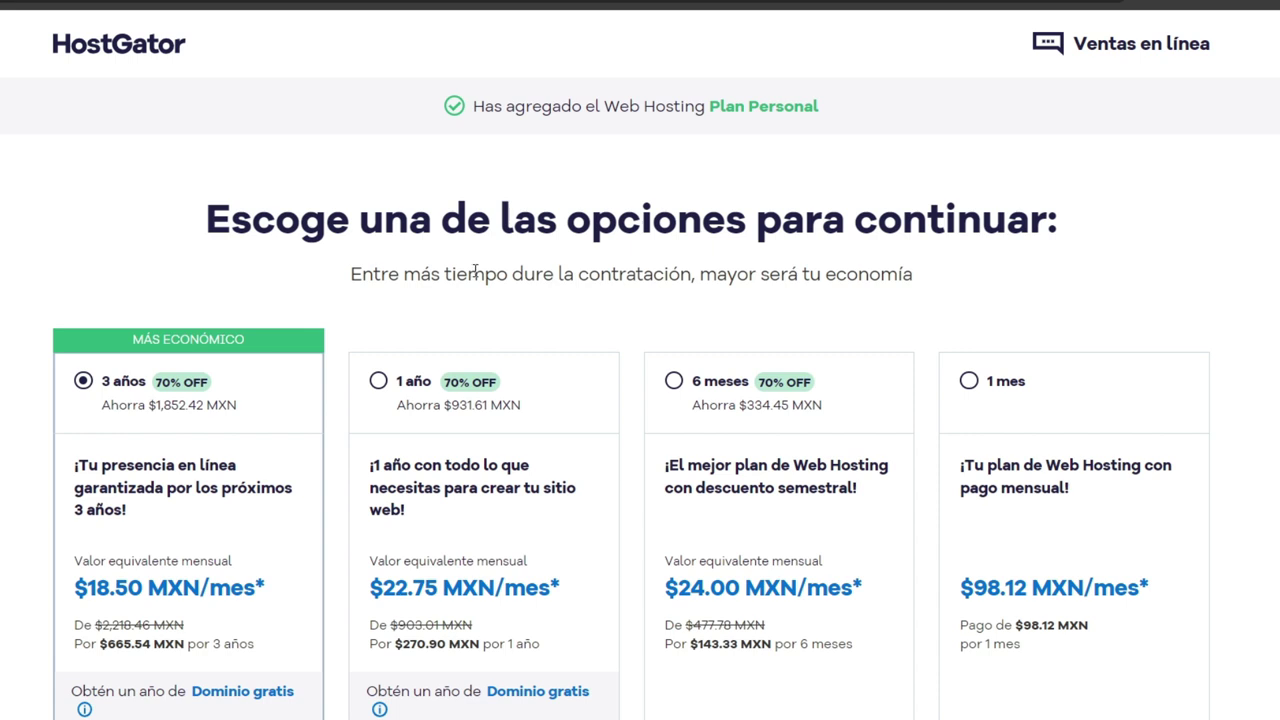
{"action": "scroll", "coordinate": [472, 290], "scroll_direction": "down", "scroll_amount": 2}
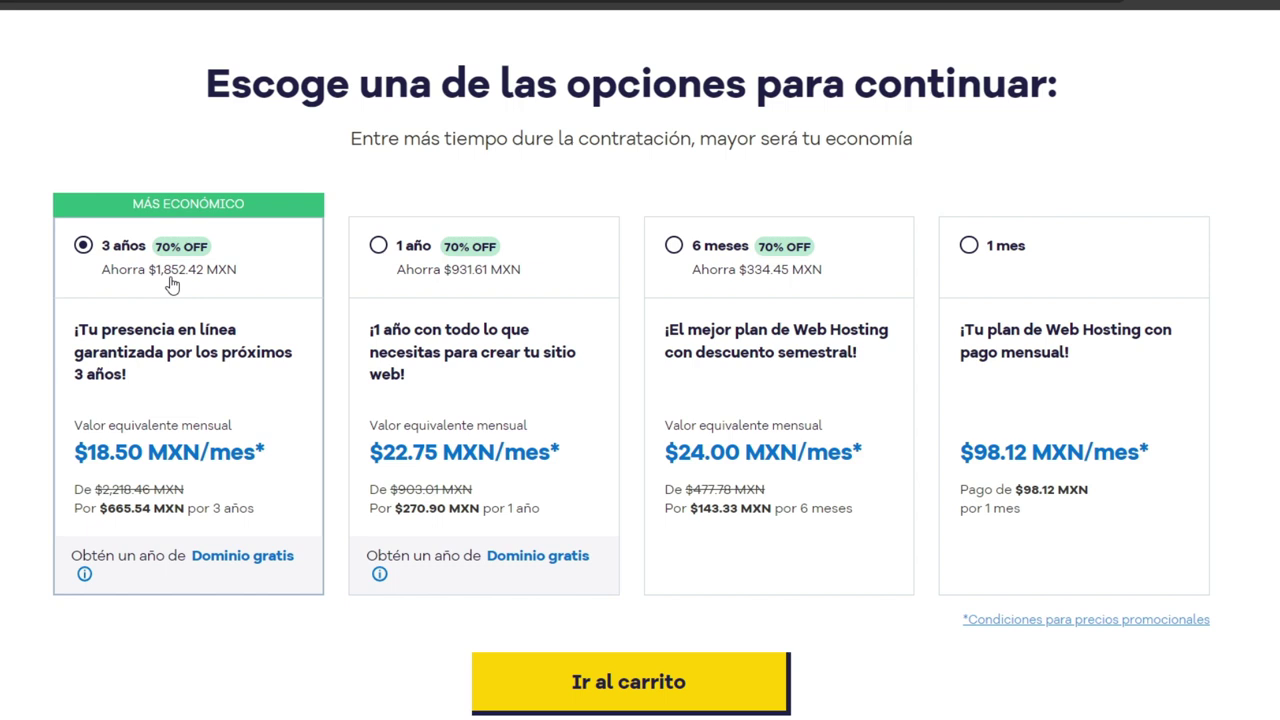
{"action": "scroll", "coordinate": [177, 300], "scroll_direction": "down", "scroll_amount": 2}
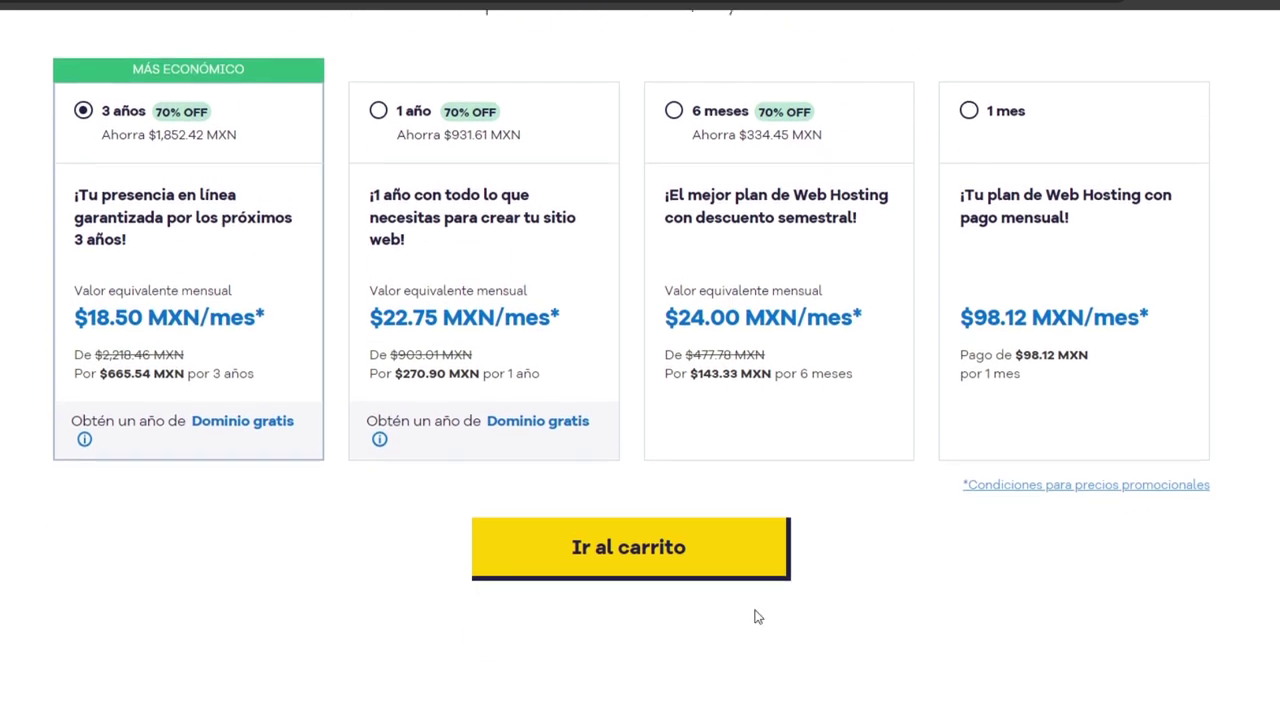
{"action": "left_click", "coordinate": [660, 549]}
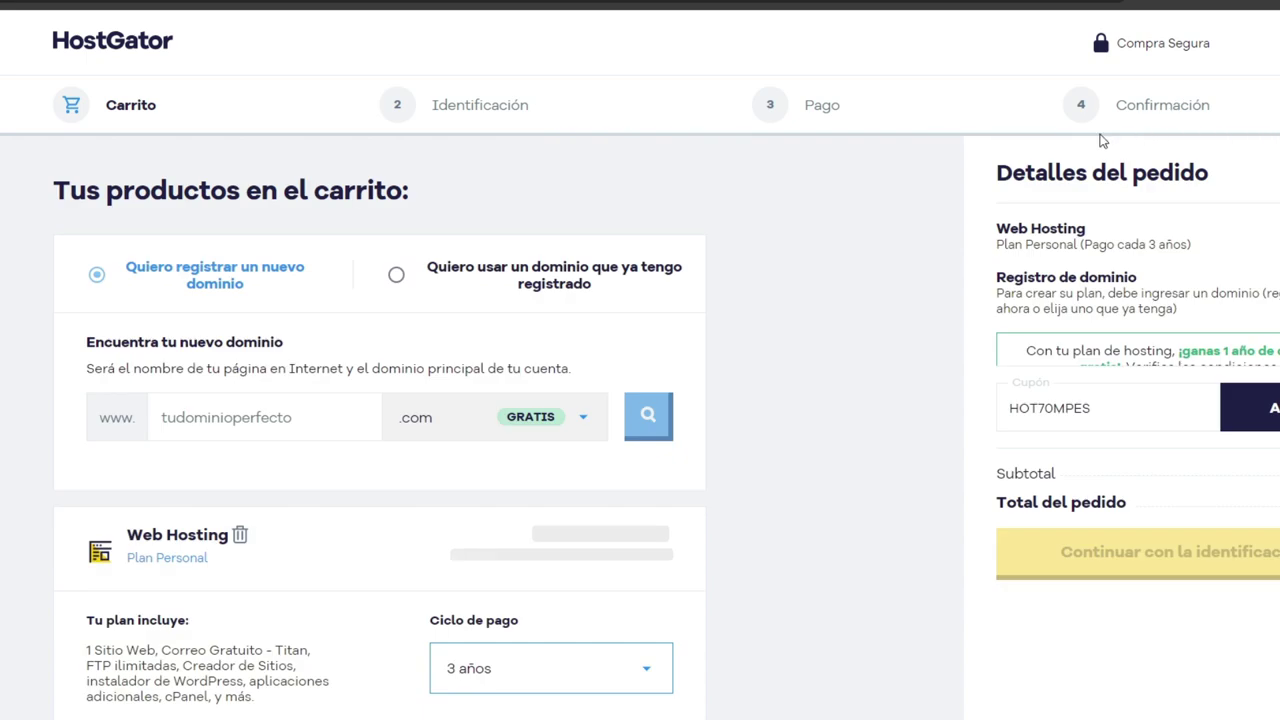
- Search for the new domain tuagenciadeviajes030 with the .com extension in the cart
{"action": "scroll", "coordinate": [480, 360], "scroll_direction": "down", "scroll_amount": 3}
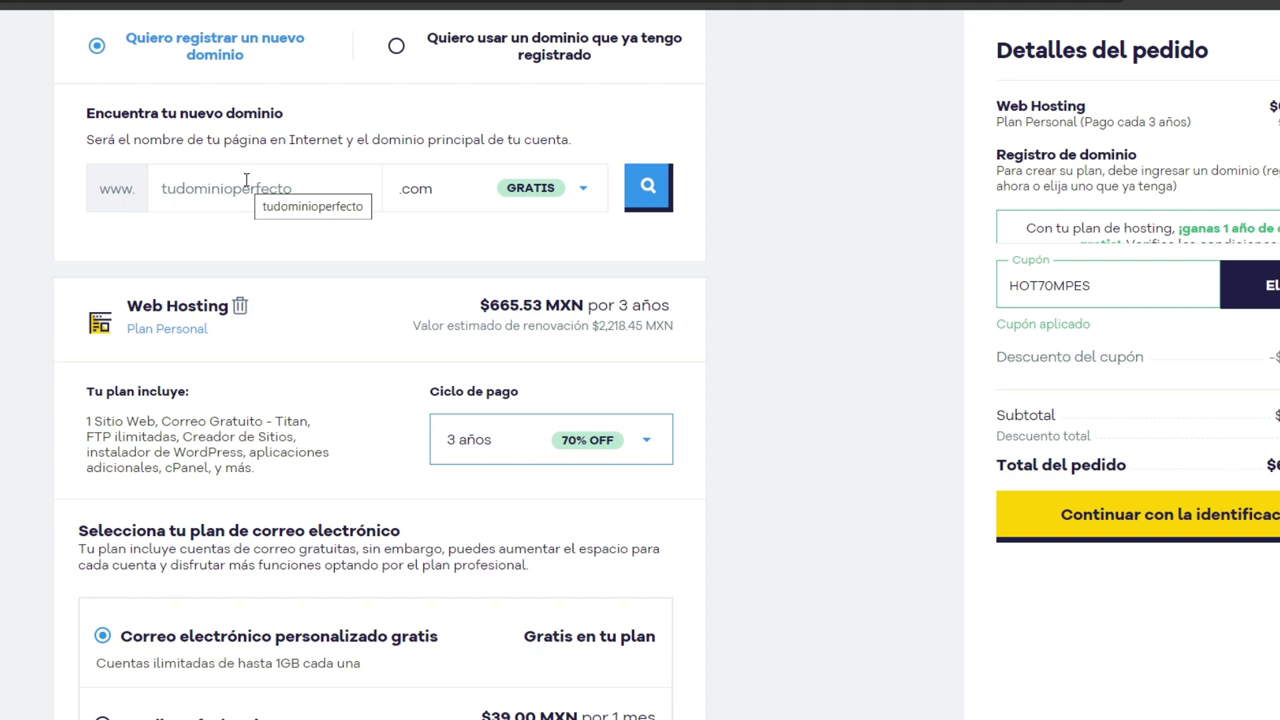
{"action": "left_click", "coordinate": [246, 180]}
{"action": "type", "text": "tuagenciadeviajes030"}
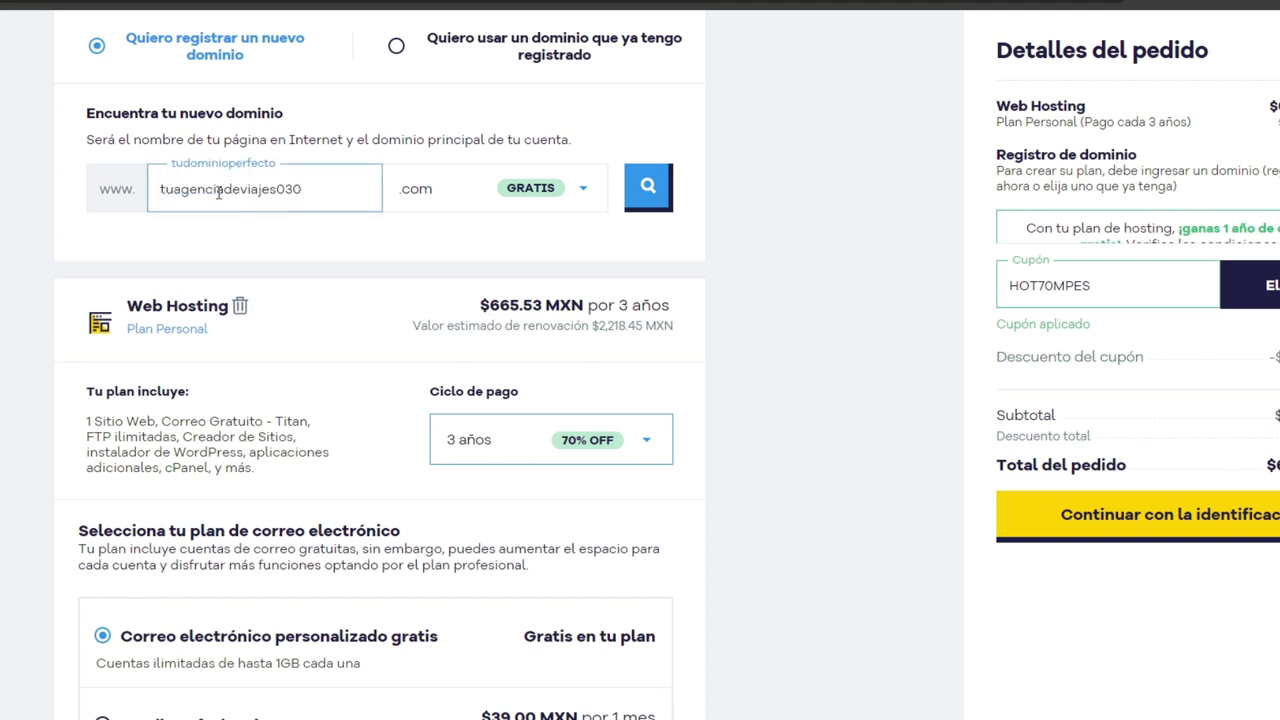
{"action": "left_click_drag", "start_coordinate": [165, 190], "coordinate": [309, 186]}
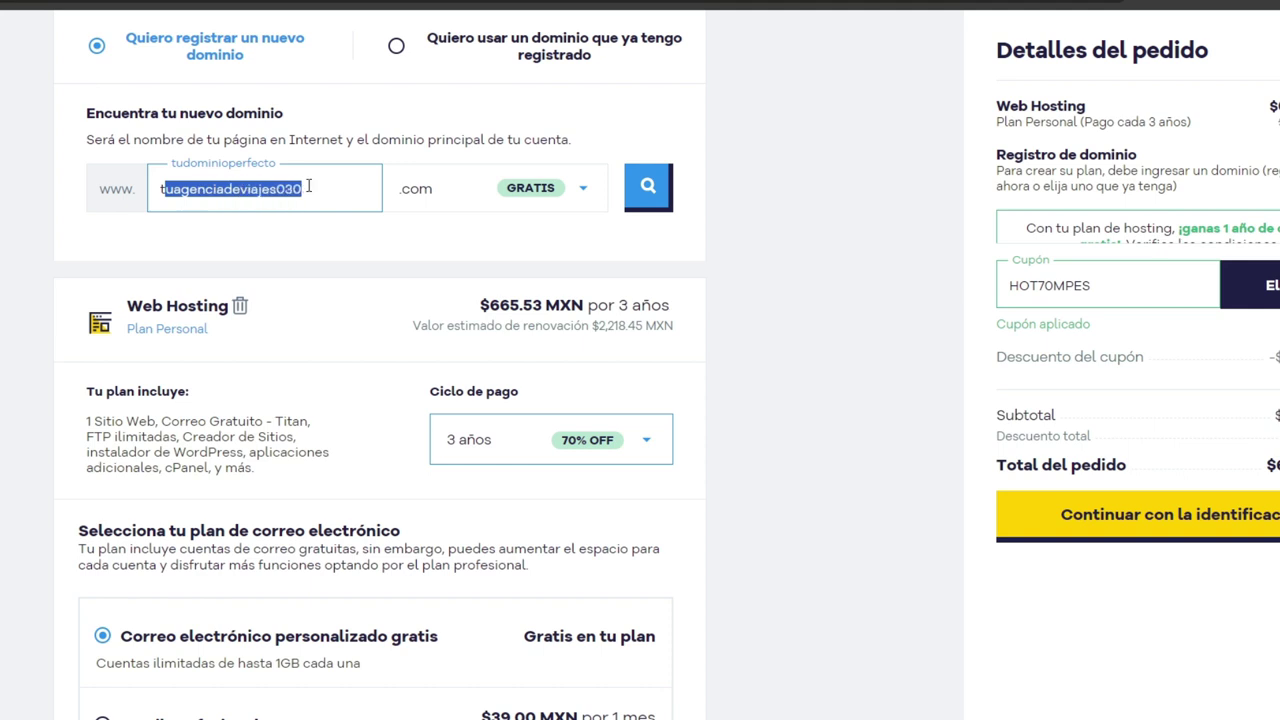
{"action": "left_click", "coordinate": [248, 190]}
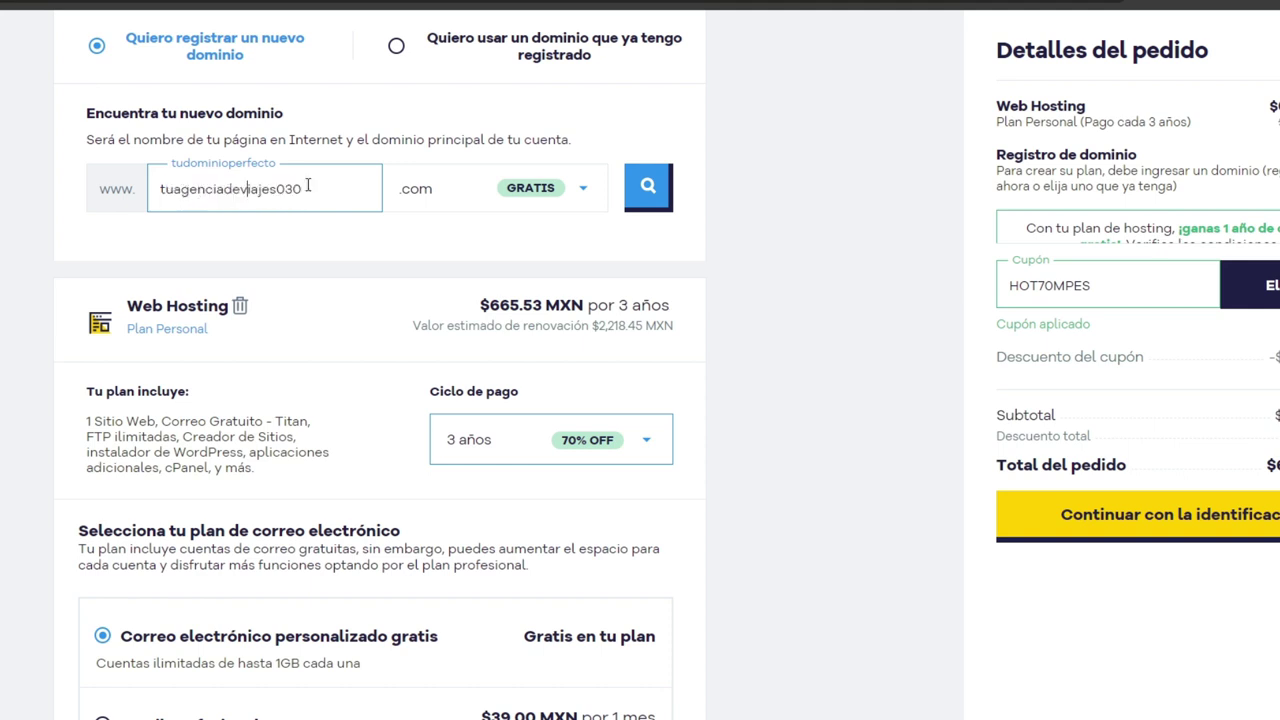
{"action": "left_click", "coordinate": [656, 194]}
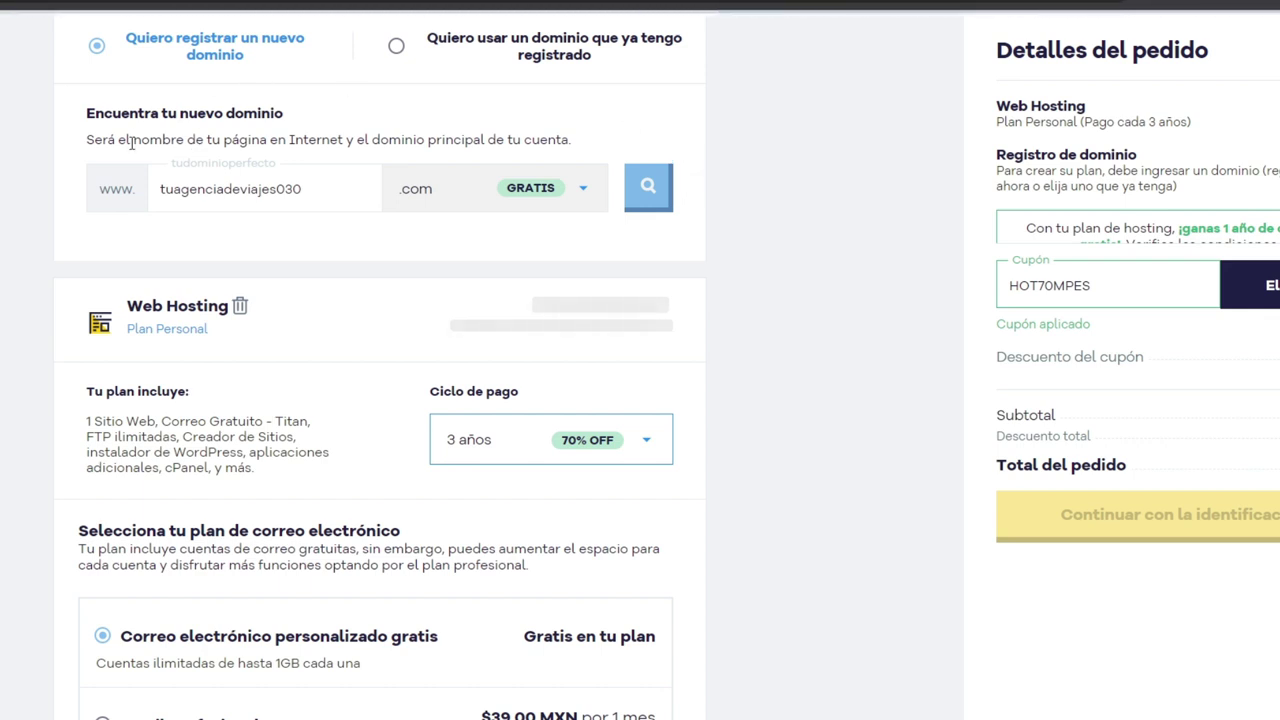
- Add the free domain tuagenciadeviajes030.com to the hosting order and review the cart
{"action": "left_click_drag", "start_coordinate": [122, 120], "coordinate": [260, 113]}
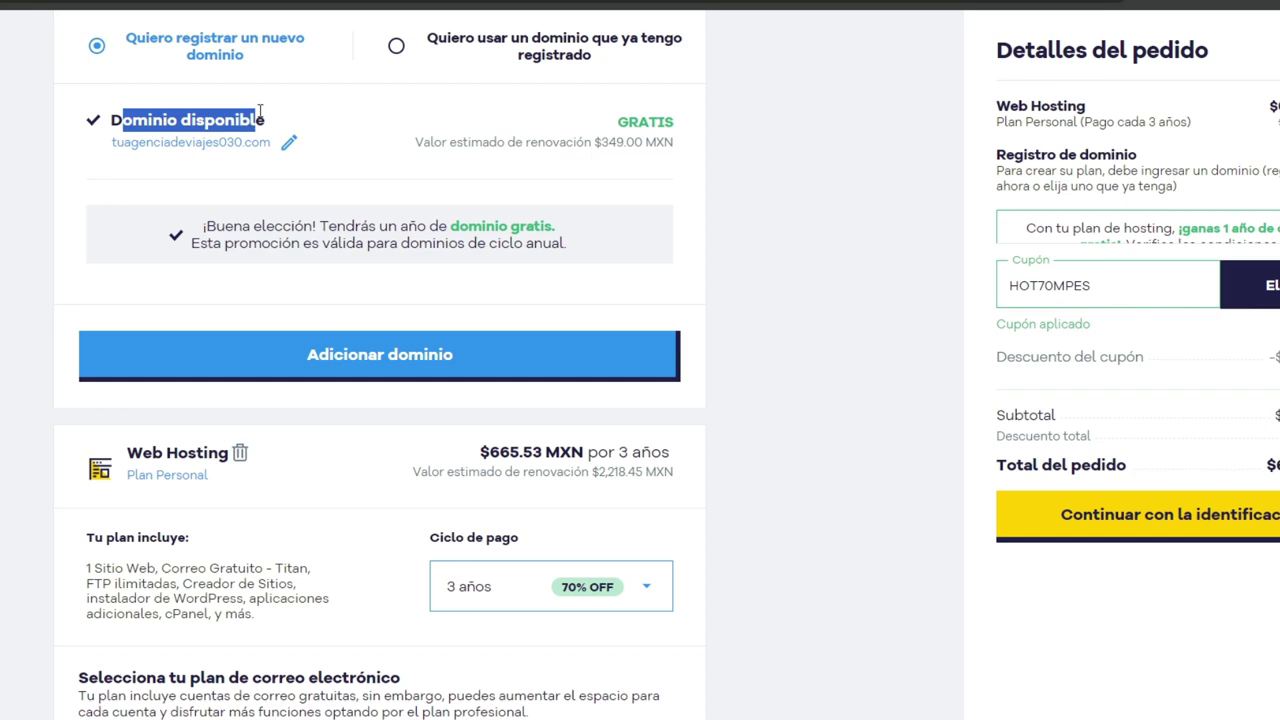
{"action": "left_click_drag", "start_coordinate": [460, 226], "coordinate": [552, 226]}
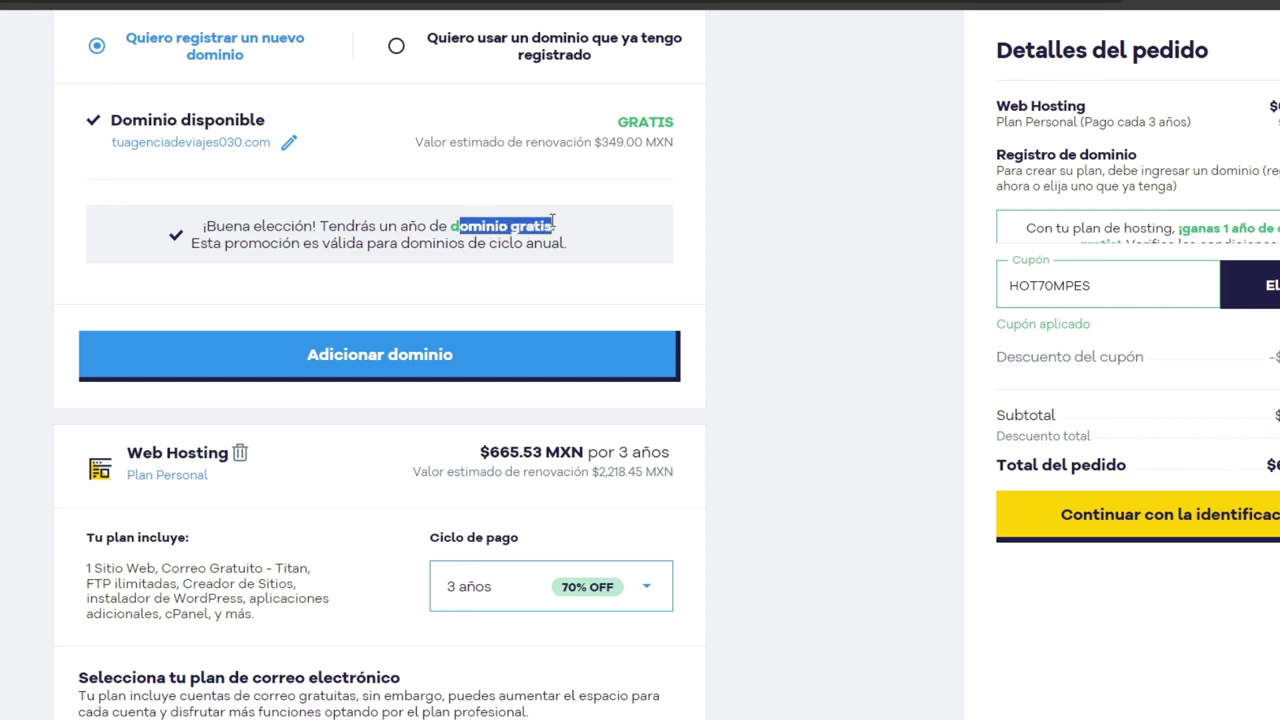
{"action": "left_click", "coordinate": [345, 362]}
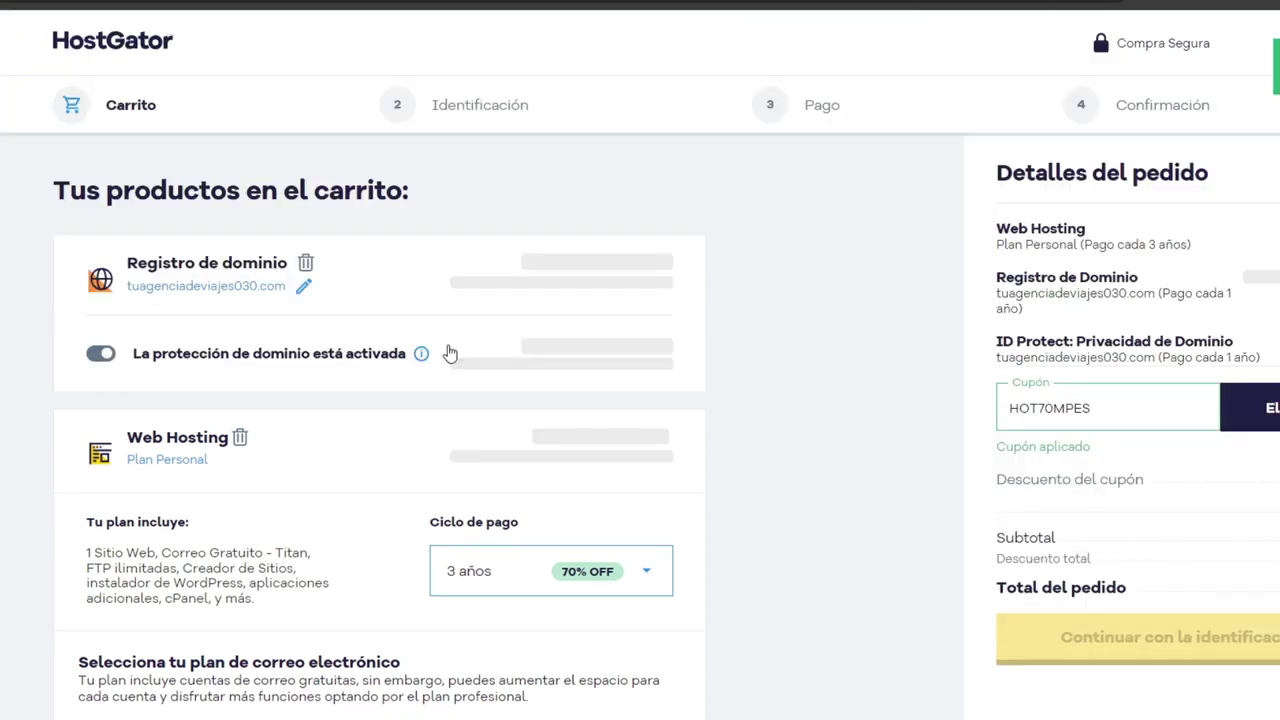
{"action": "scroll", "coordinate": [545, 287], "scroll_direction": "down", "scroll_amount": 3}
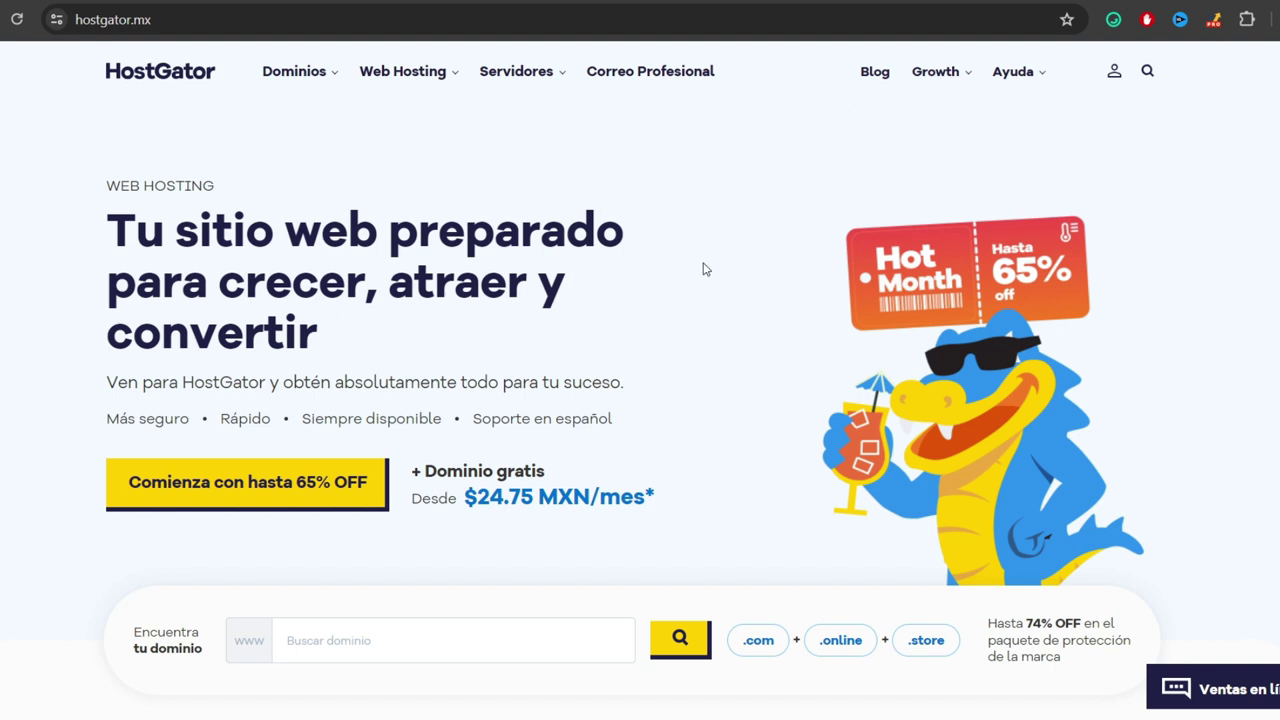
- Enter HostGator's customer portal and open the cPanel of the misterandres.com site
{"action": "left_click", "coordinate": [1115, 80]}
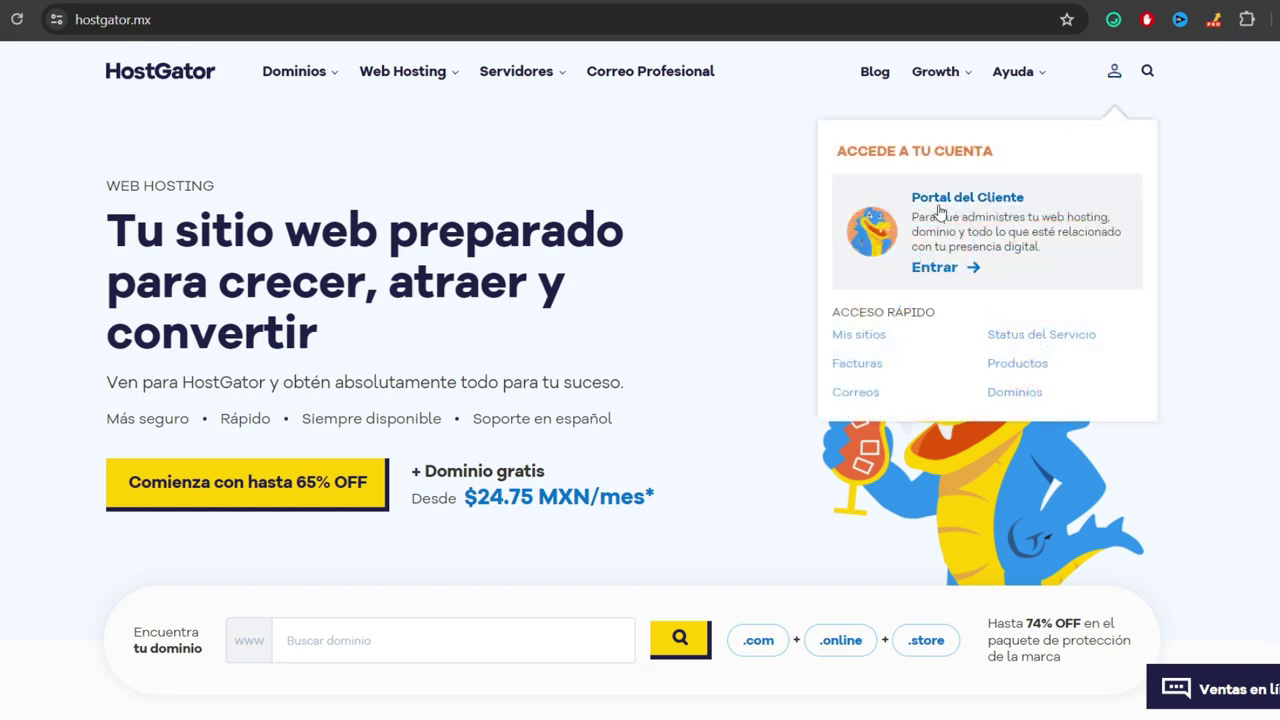
{"action": "left_click", "coordinate": [942, 272]}
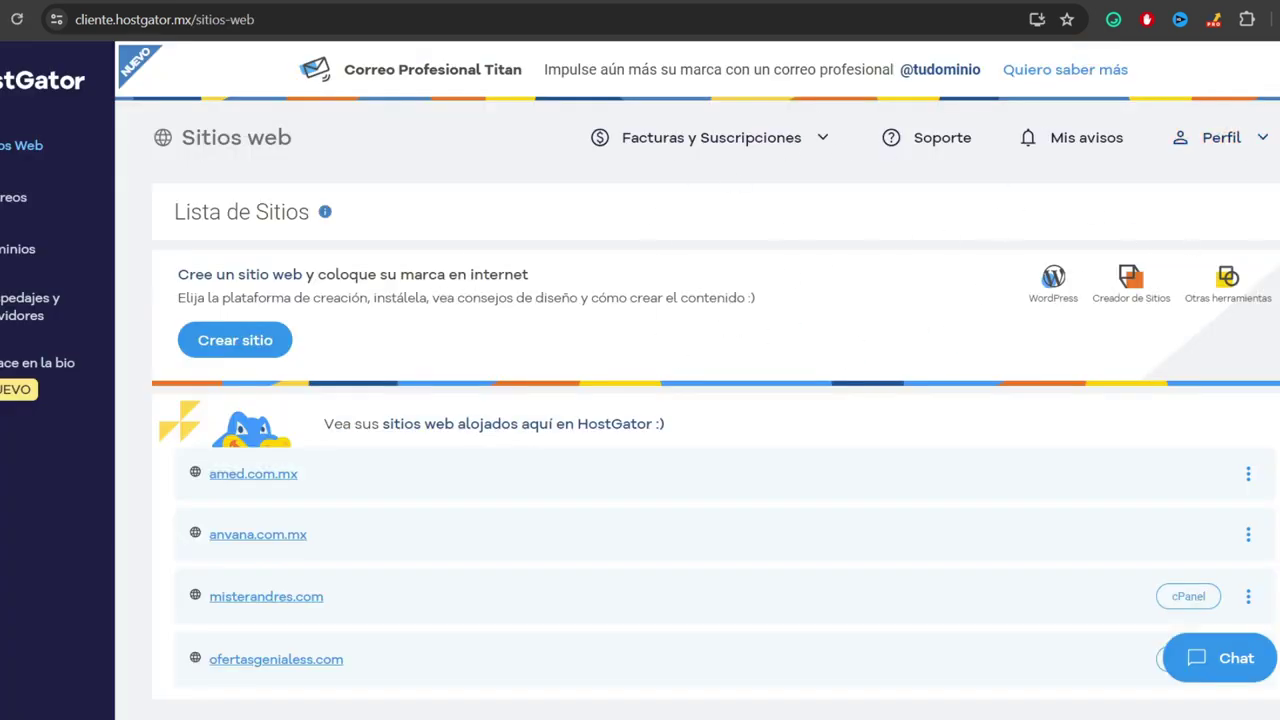
{"action": "scroll", "coordinate": [960, 226], "scroll_direction": "down", "scroll_amount": 3}
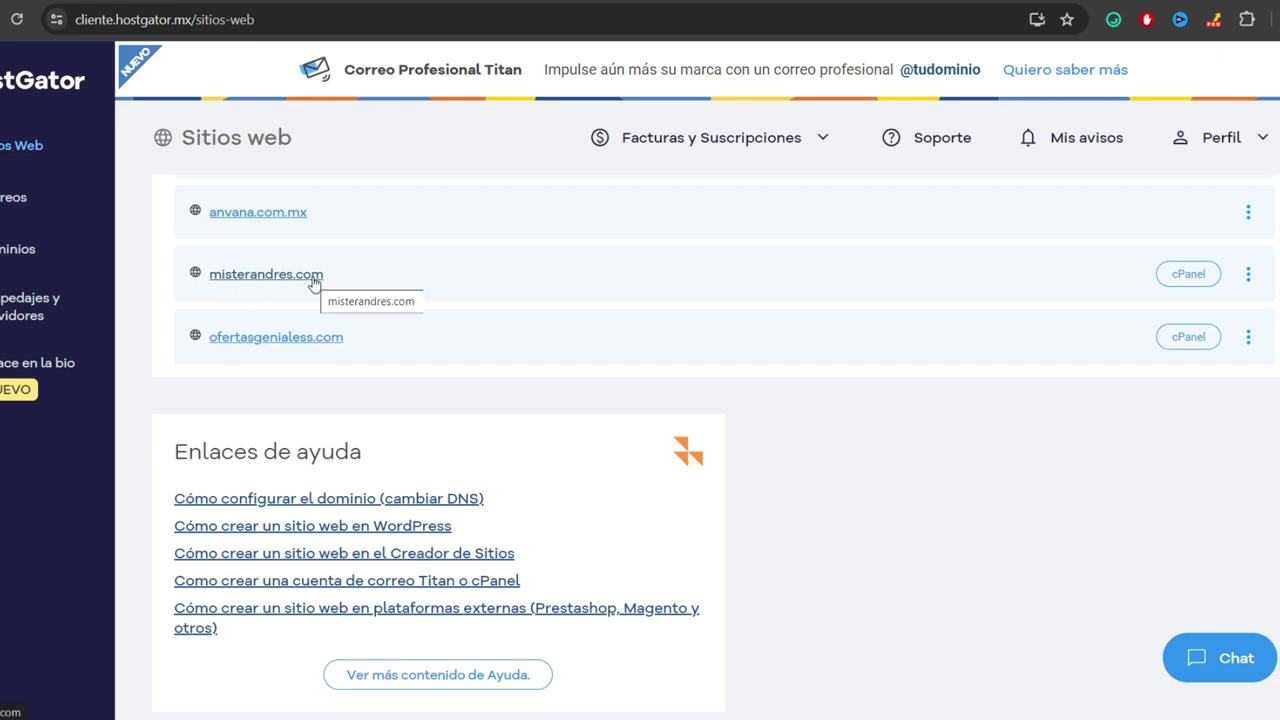
{"action": "left_click", "coordinate": [1192, 276]}
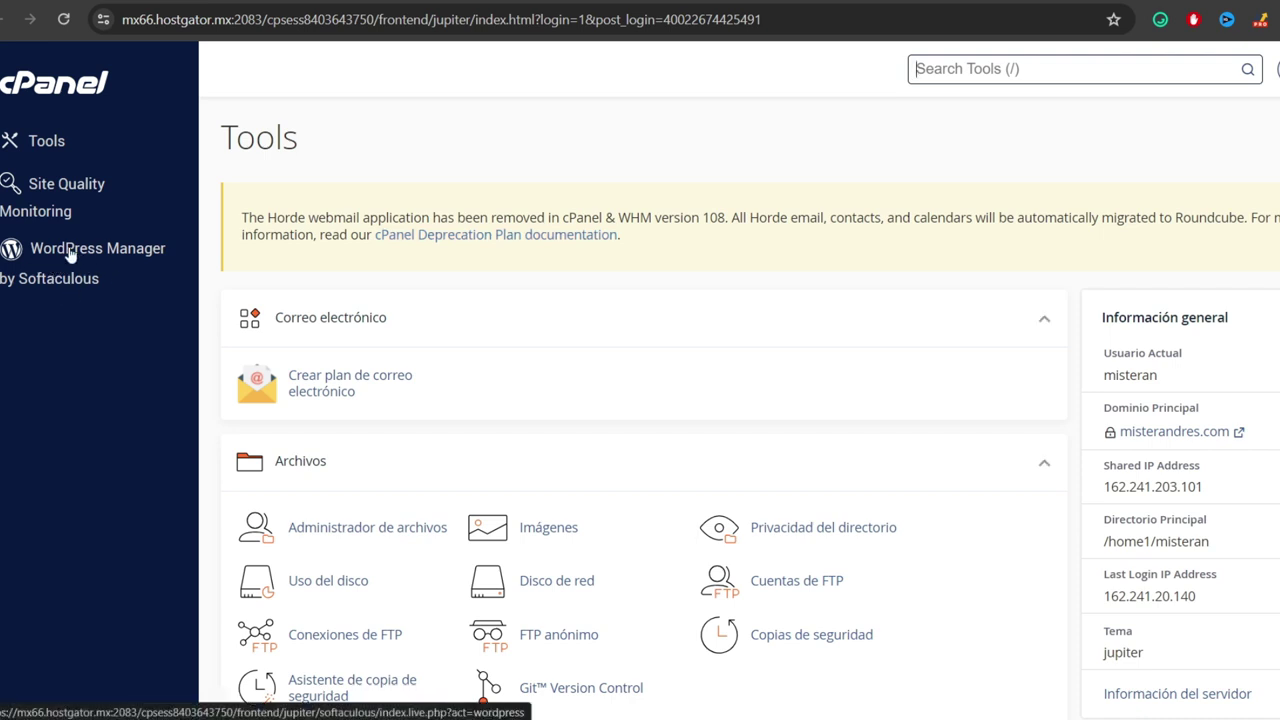
- Open WordPress Manager by Softaculous from the Software section of cPanel
{"action": "scroll", "coordinate": [644, 400], "scroll_direction": "down", "scroll_amount": 10}
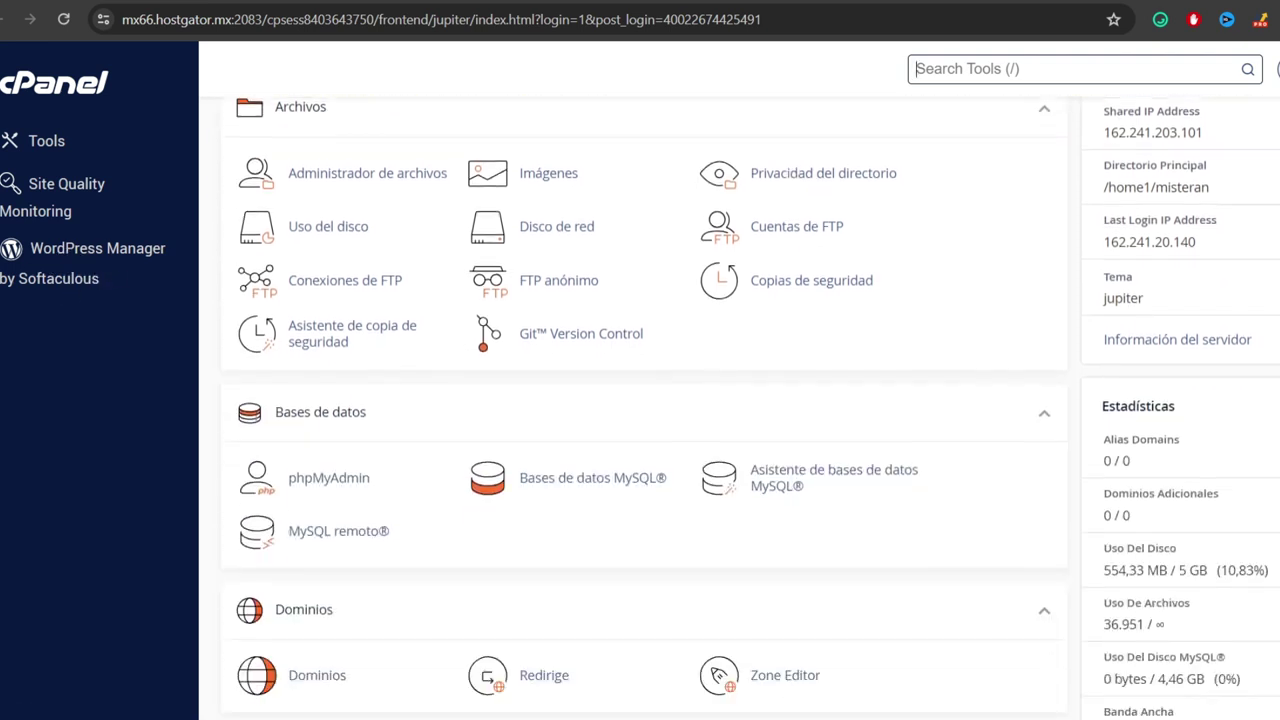
{"action": "scroll", "coordinate": [709, 334], "scroll_direction": "down", "scroll_amount": 4}
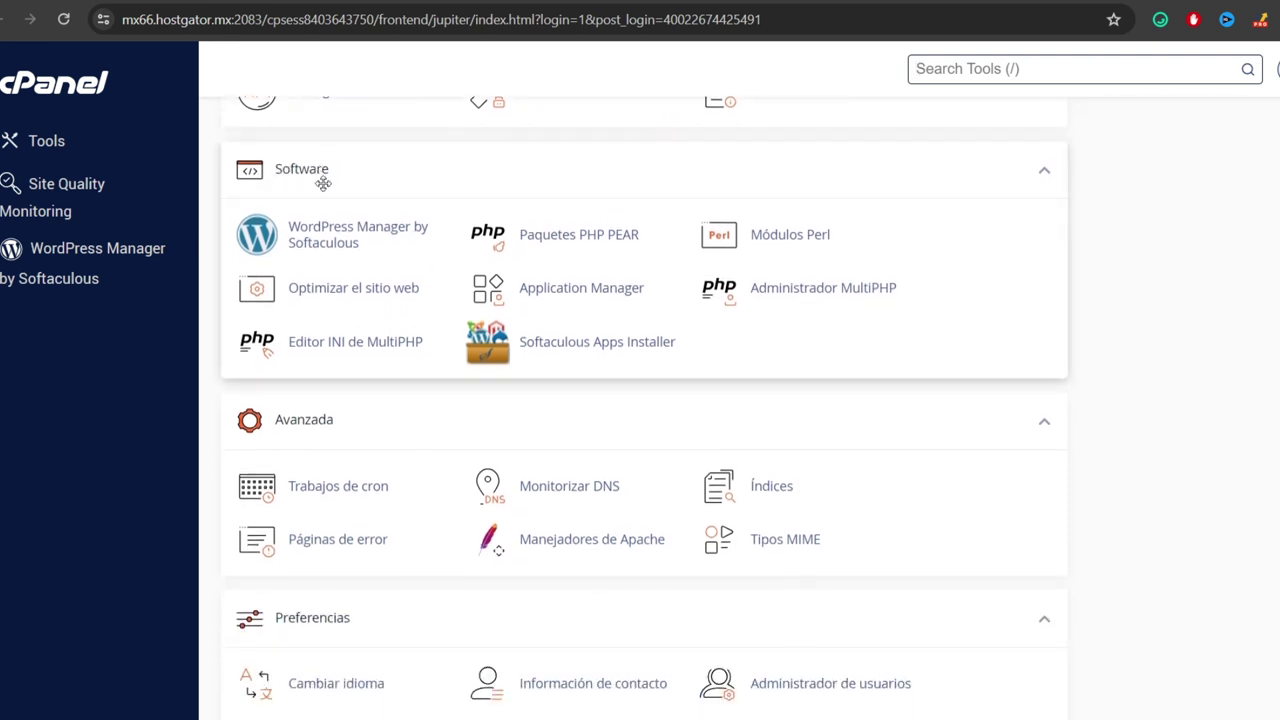
{"action": "left_click", "coordinate": [336, 237]}
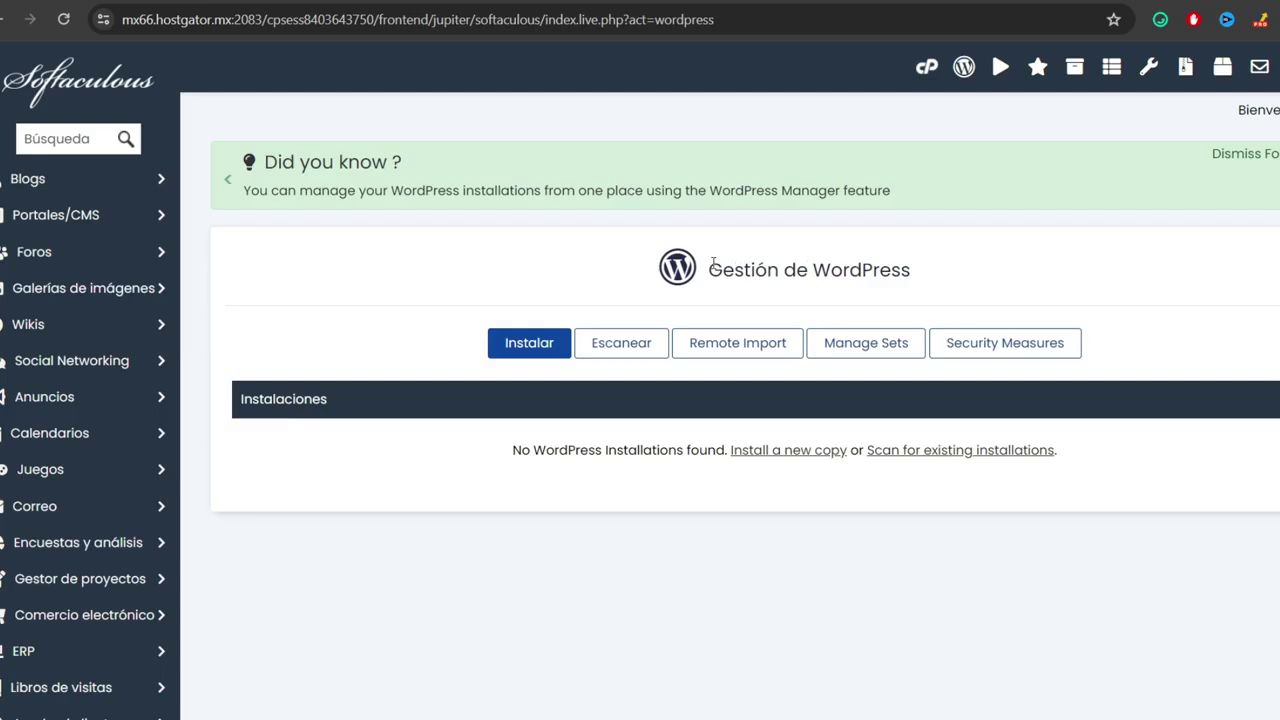
{"action": "left_click_drag", "start_coordinate": [710, 268], "coordinate": [940, 269]}
{"action": "left_click", "coordinate": [617, 320]}
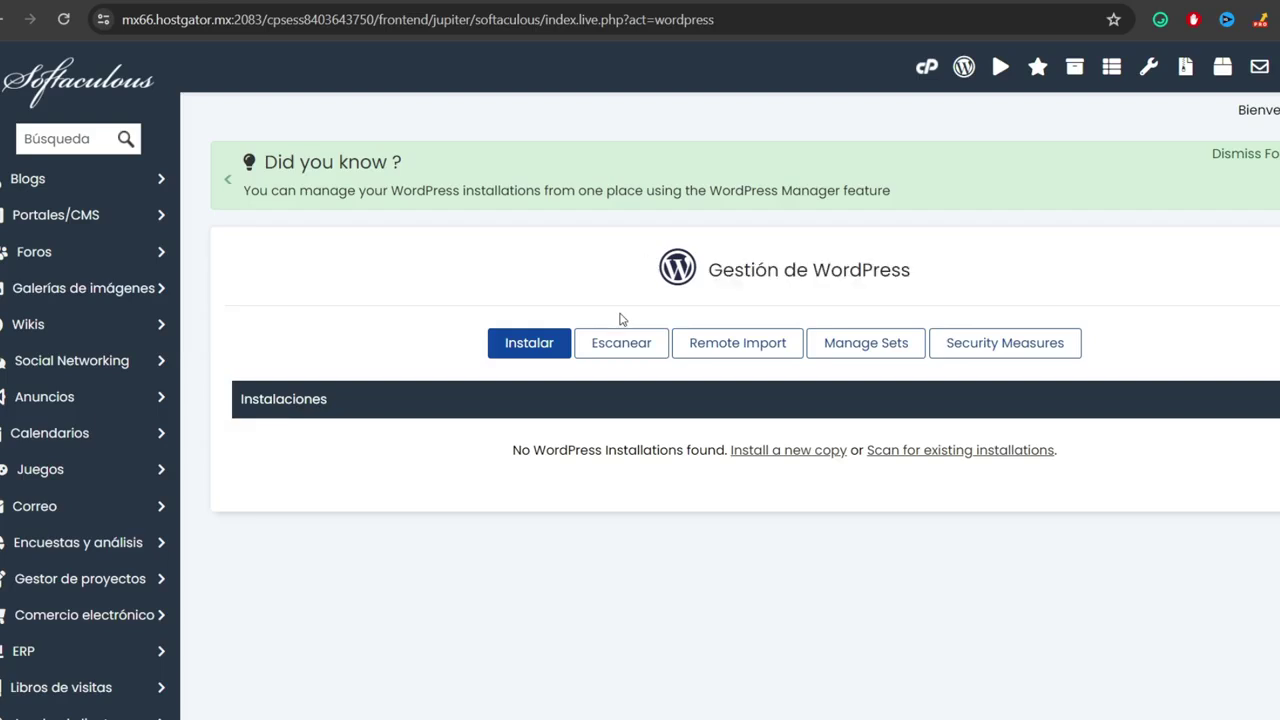
- Open the form for a new WordPress installation and go to its installation URL settings
{"action": "left_click", "coordinate": [526, 345]}
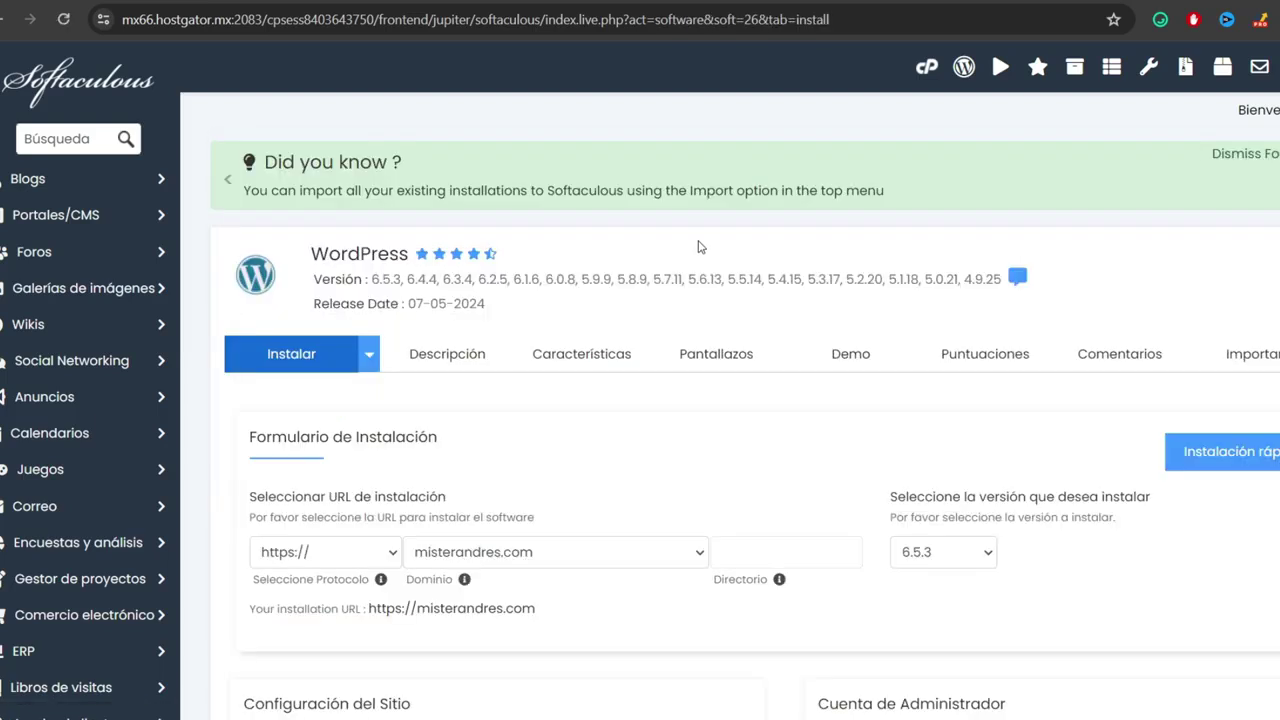
{"action": "scroll", "coordinate": [730, 400], "scroll_direction": "down", "scroll_amount": 2}
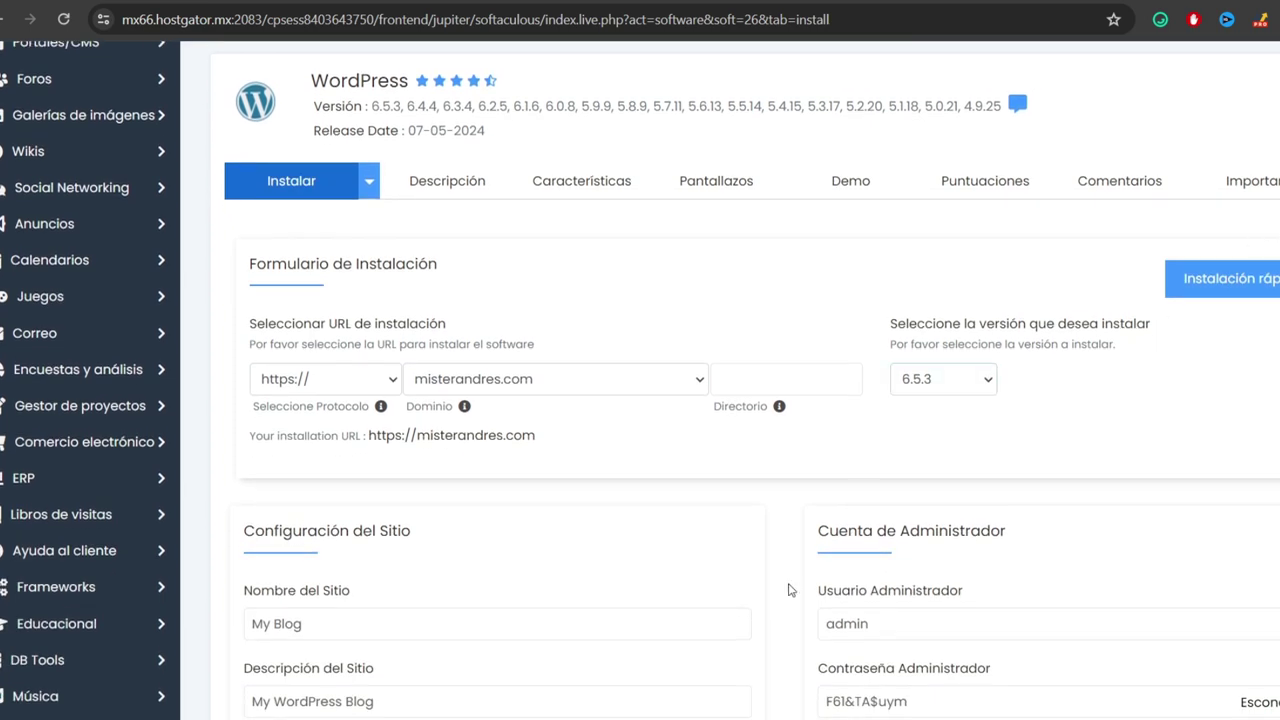
{"action": "scroll", "coordinate": [1260, 238], "scroll_direction": "down", "scroll_amount": 2}
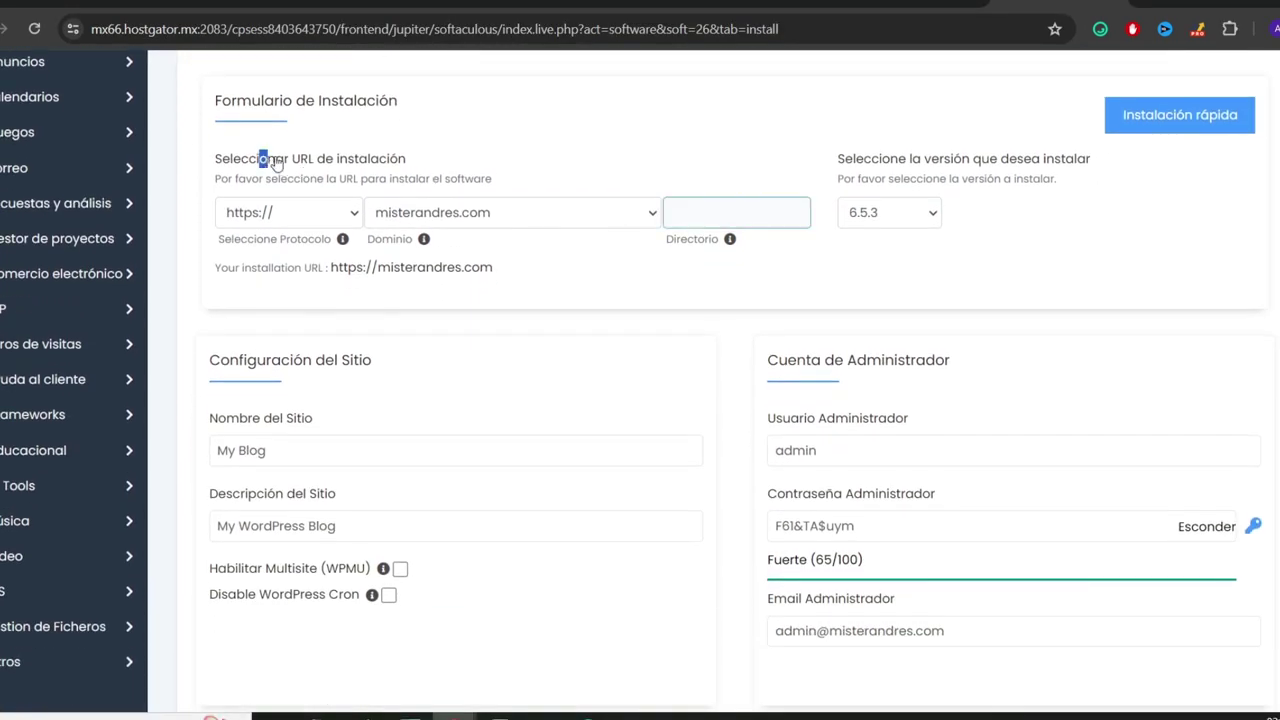
{"action": "left_click_drag", "start_coordinate": [259, 158], "coordinate": [406, 158]}
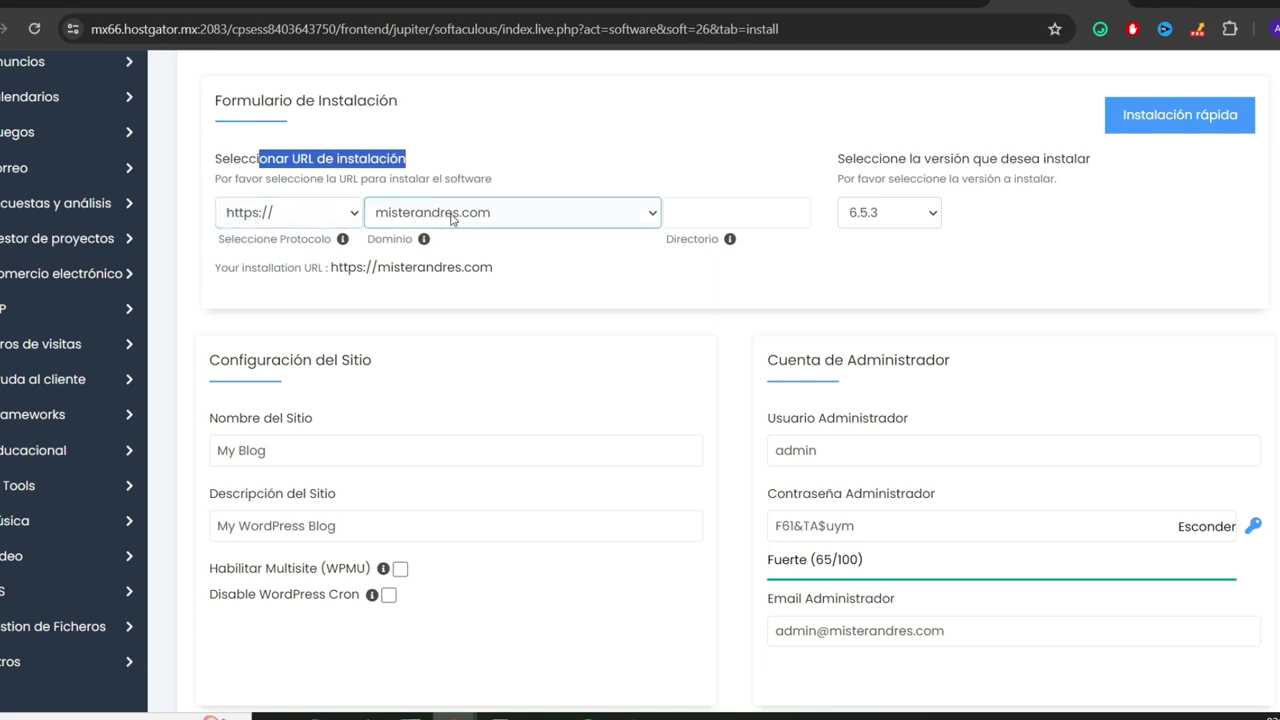
- Review the site name and description fields in the WordPress installation form
{"action": "scroll", "coordinate": [533, 217], "scroll_direction": "down", "scroll_amount": 3}
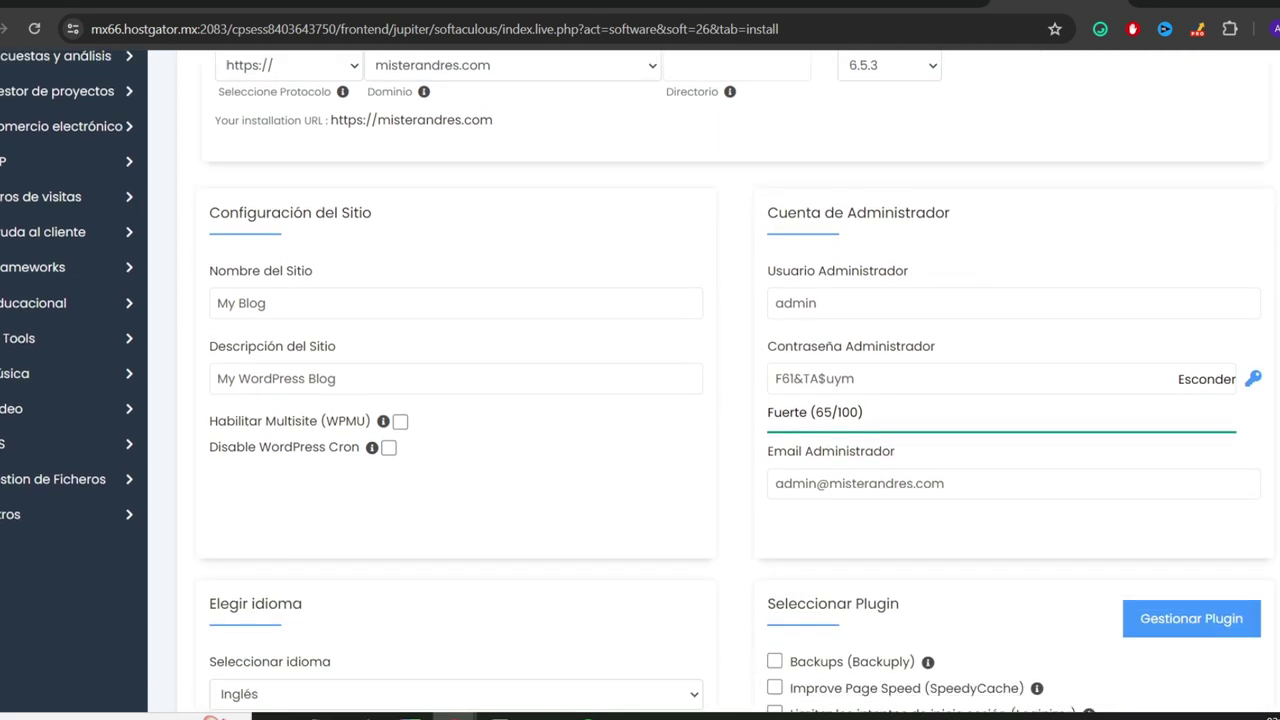
{"action": "left_click_drag", "start_coordinate": [314, 127], "coordinate": [420, 132]}
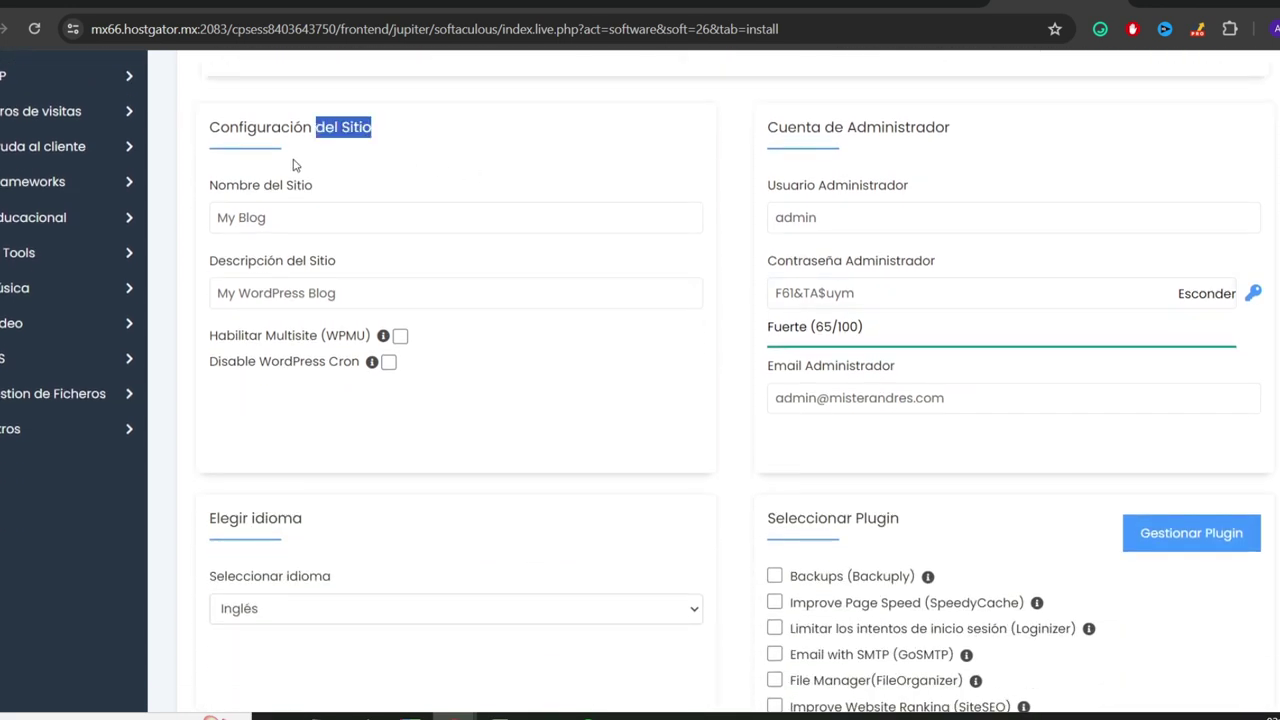
{"action": "left_click_drag", "start_coordinate": [216, 185], "coordinate": [361, 195]}
{"action": "left_click", "coordinate": [290, 217]}
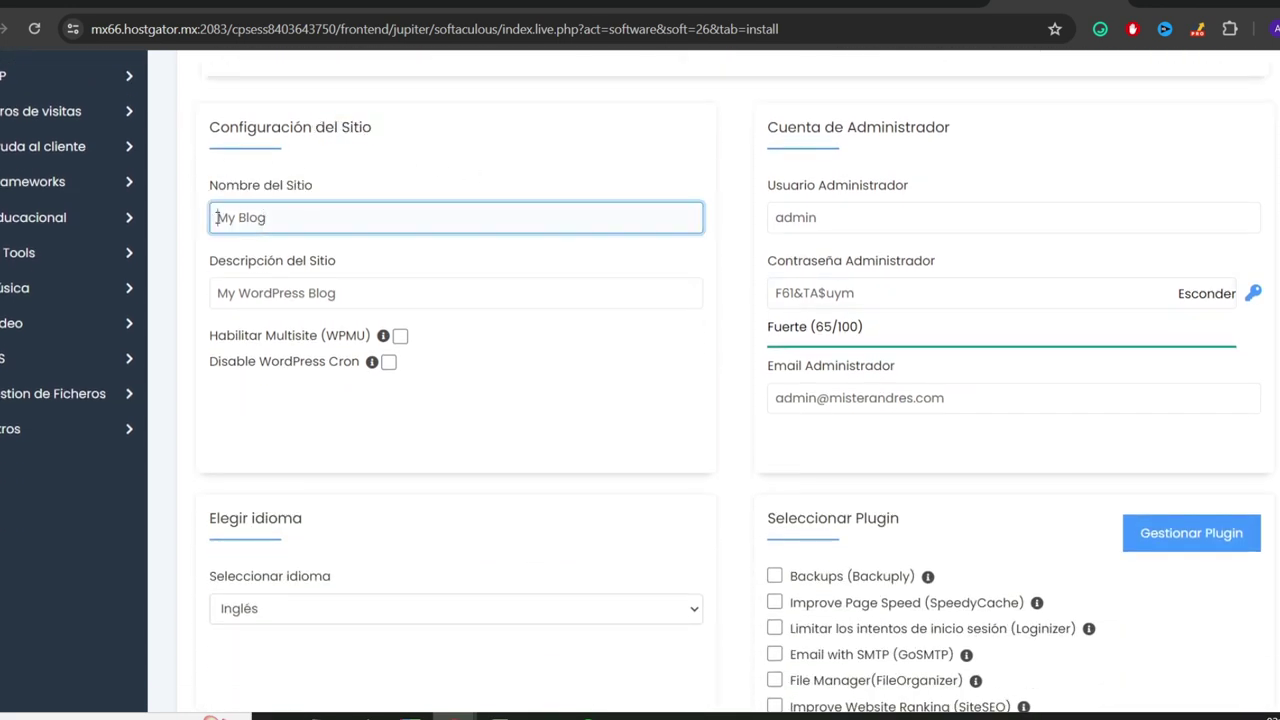
{"action": "left_click_drag", "start_coordinate": [215, 217], "coordinate": [290, 216]}
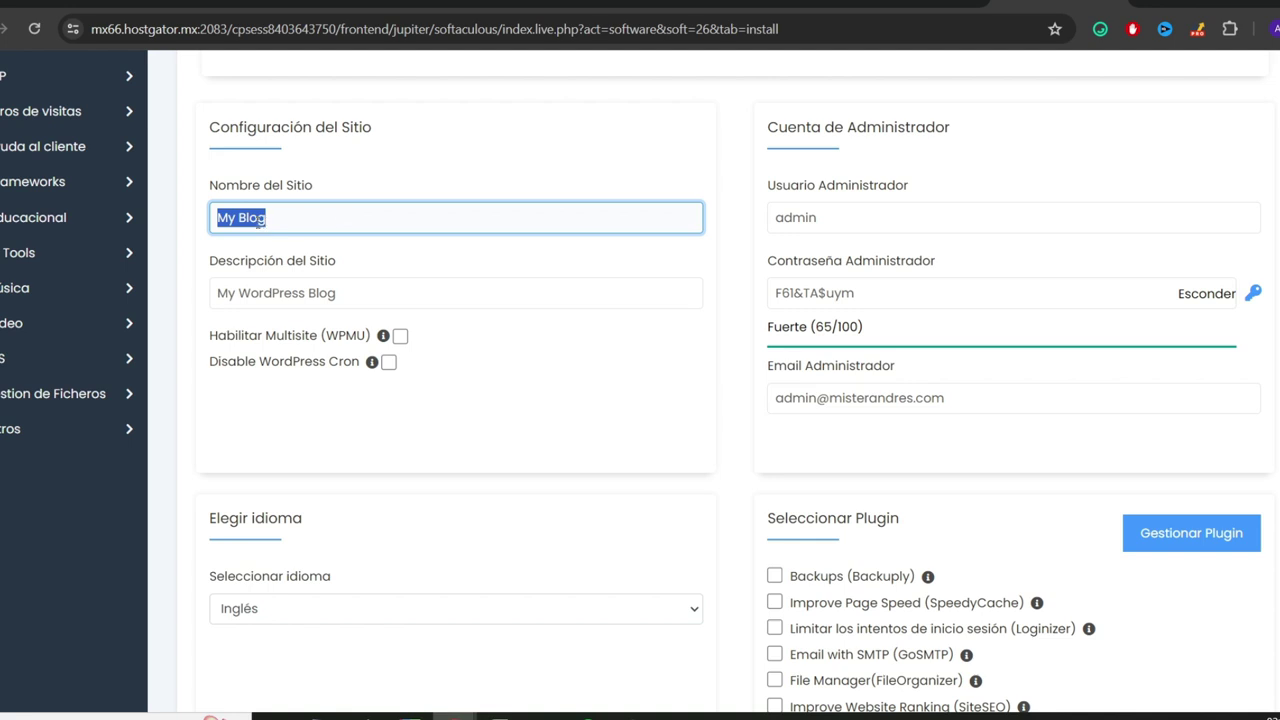
{"action": "left_click_drag", "start_coordinate": [214, 260], "coordinate": [349, 260]}
{"action": "left_click", "coordinate": [218, 293]}
{"action": "left_click_drag", "start_coordinate": [218, 293], "coordinate": [352, 296]}
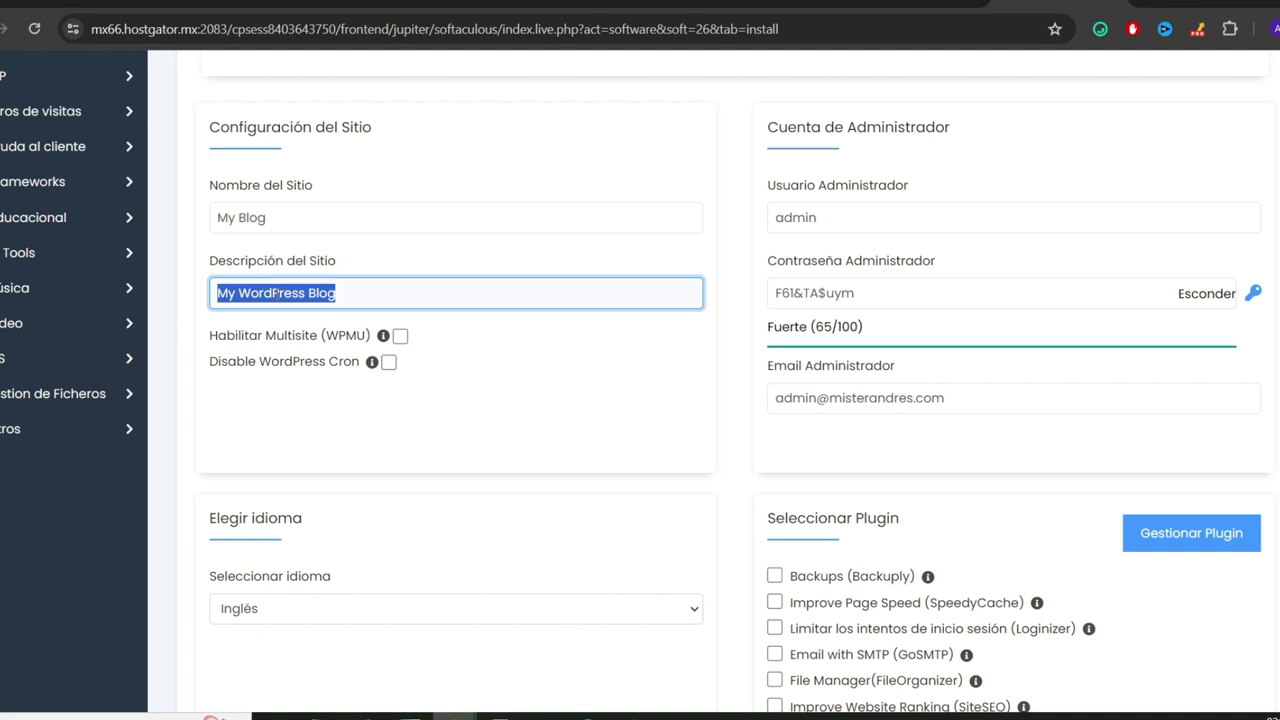
{"action": "left_click", "coordinate": [277, 293]}
- Generate a new random administrator password for the WordPress installation, keeping admin as the user name
{"action": "left_click_drag", "start_coordinate": [790, 128], "coordinate": [970, 140]}
{"action": "left_click_drag", "start_coordinate": [776, 216], "coordinate": [848, 212]}
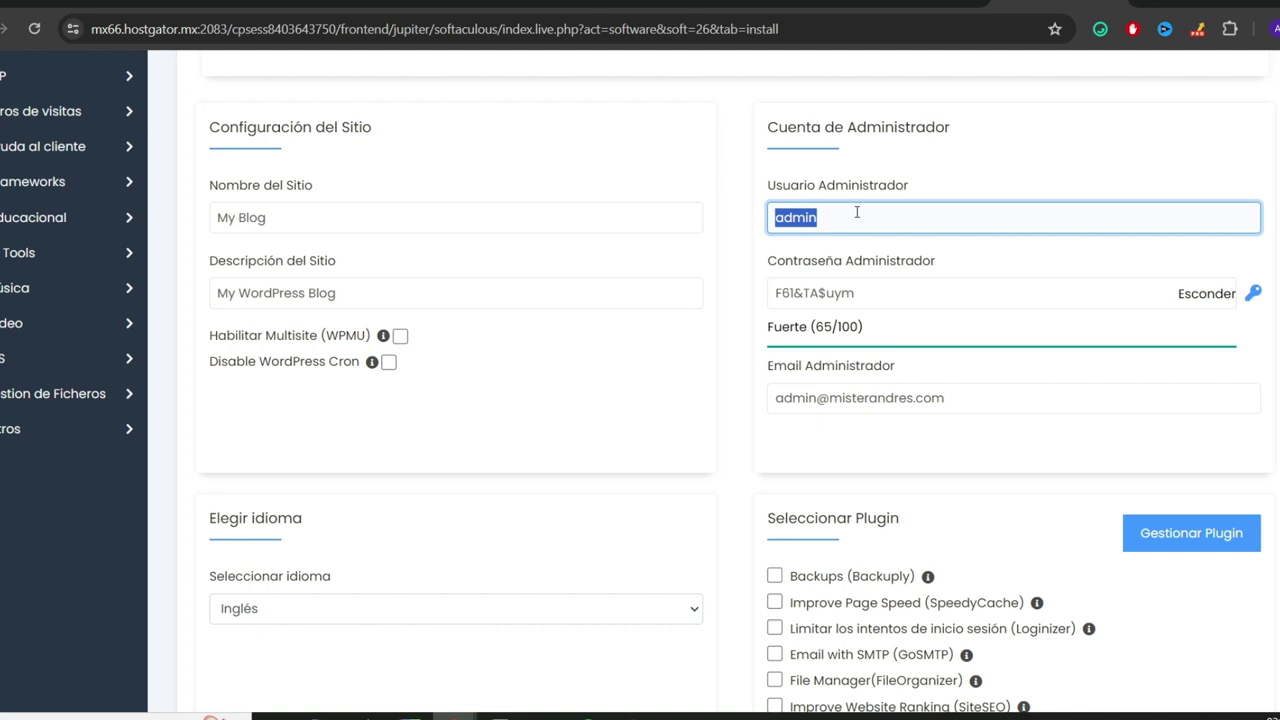
{"action": "left_click_drag", "start_coordinate": [777, 260], "coordinate": [937, 272]}
{"action": "left_click", "coordinate": [940, 264]}
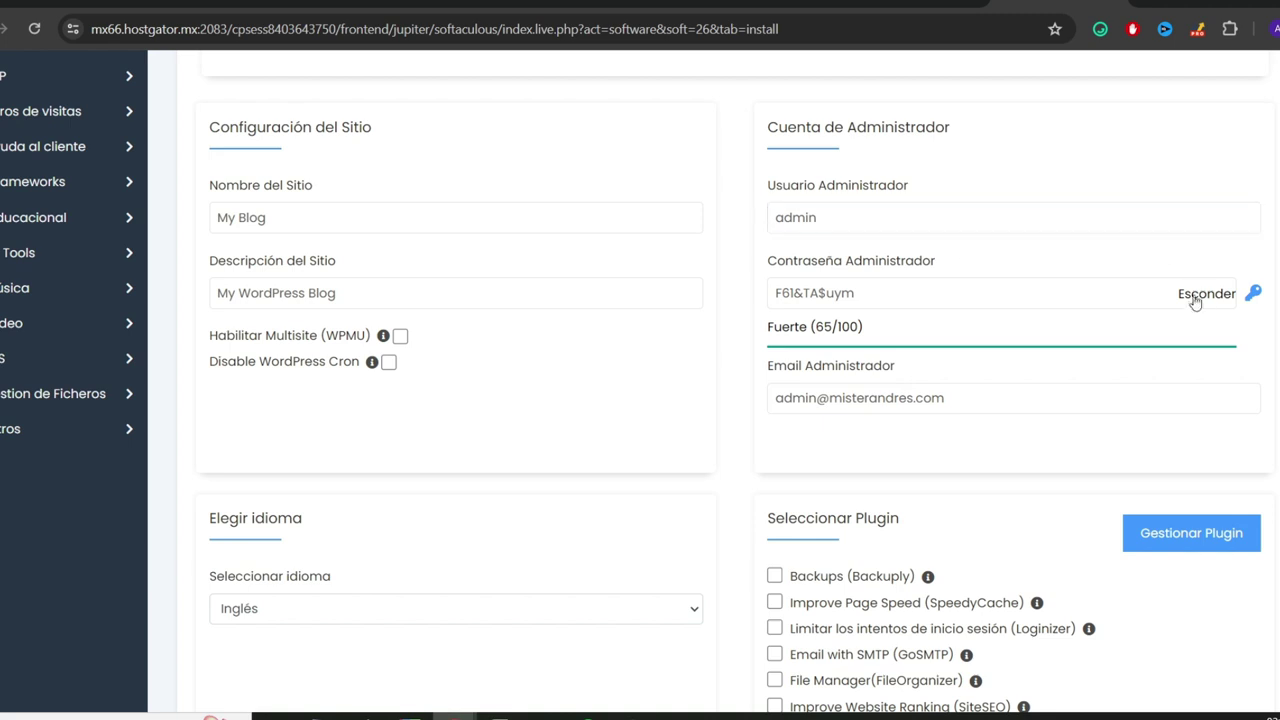
{"action": "left_click", "coordinate": [1251, 298]}
{"action": "left_click", "coordinate": [1251, 297]}
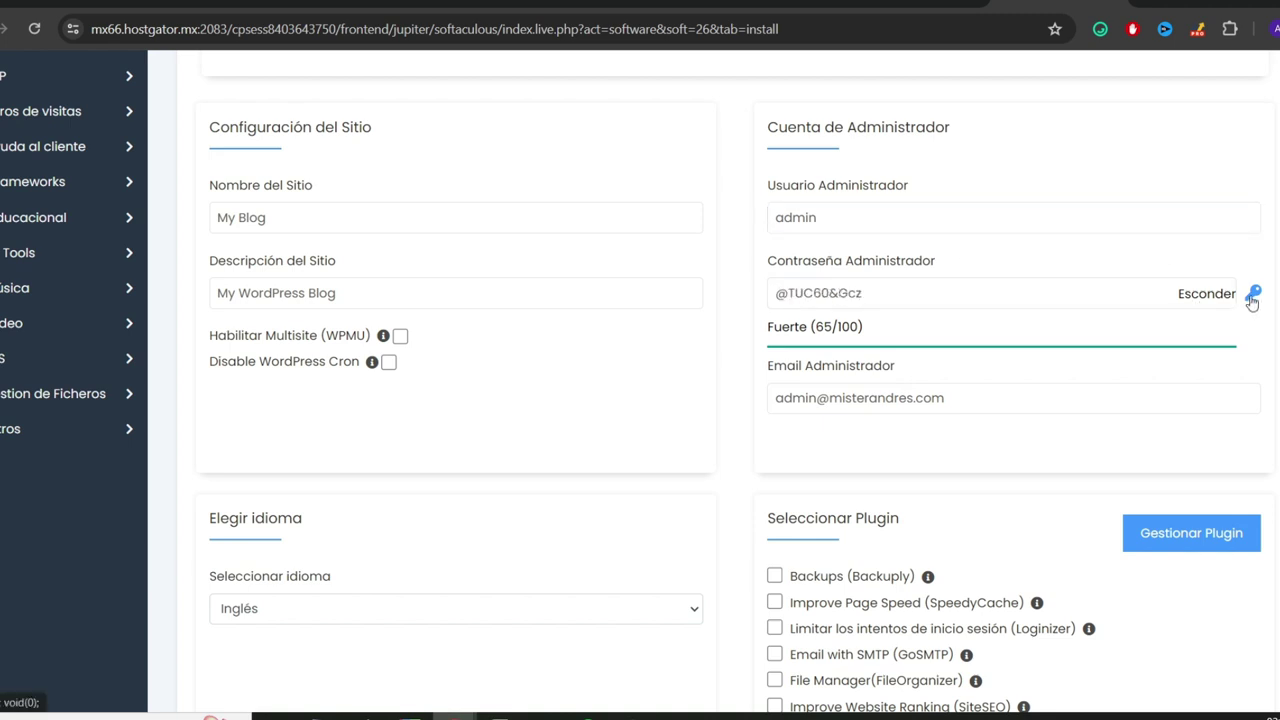
{"action": "left_click", "coordinate": [1251, 297]}
{"action": "left_click", "coordinate": [1251, 297]}
{"action": "left_click", "coordinate": [1251, 297]}
{"action": "left_click", "coordinate": [1251, 297]}
{"action": "left_click", "coordinate": [1251, 297]}
- Check the administrator email field of the WordPress installation
{"action": "left_click", "coordinate": [777, 372]}
{"action": "left_click_drag", "start_coordinate": [772, 369], "coordinate": [894, 364]}
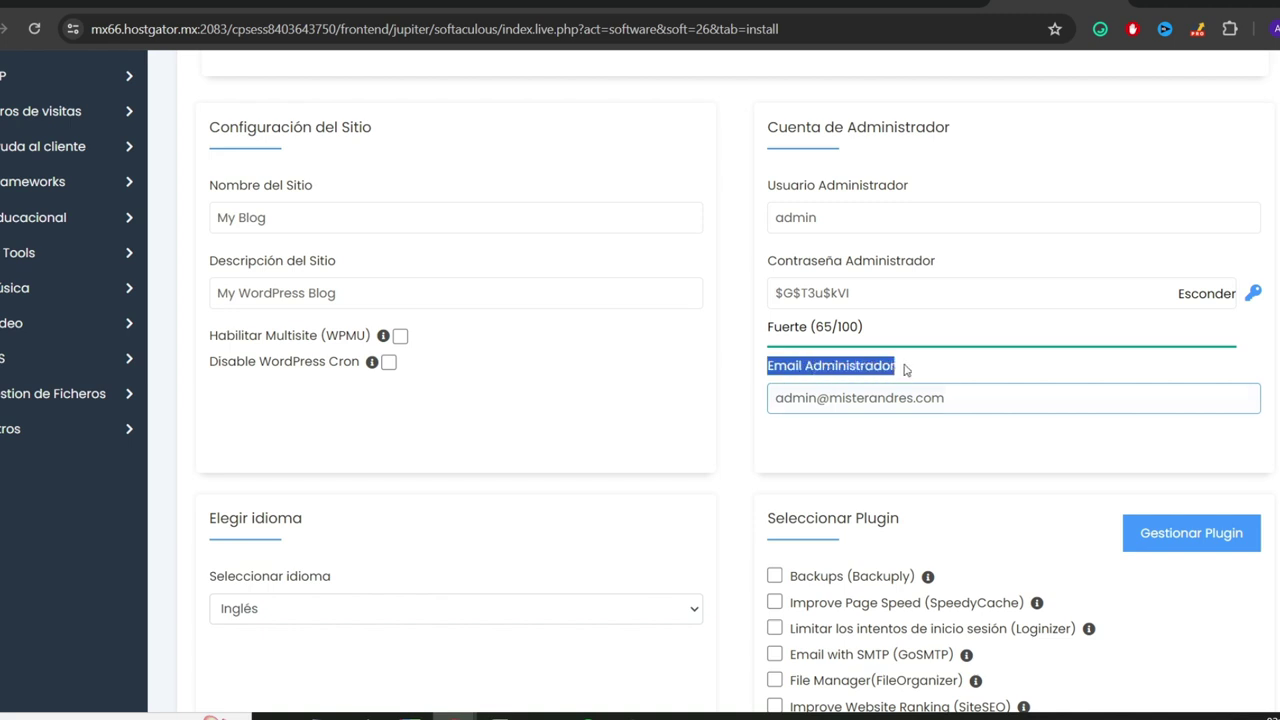
{"action": "left_click", "coordinate": [674, 417]}
{"action": "left_click", "coordinate": [795, 400]}
{"action": "left_click_drag", "start_coordinate": [795, 400], "coordinate": [916, 400]}
{"action": "left_click", "coordinate": [916, 399]}
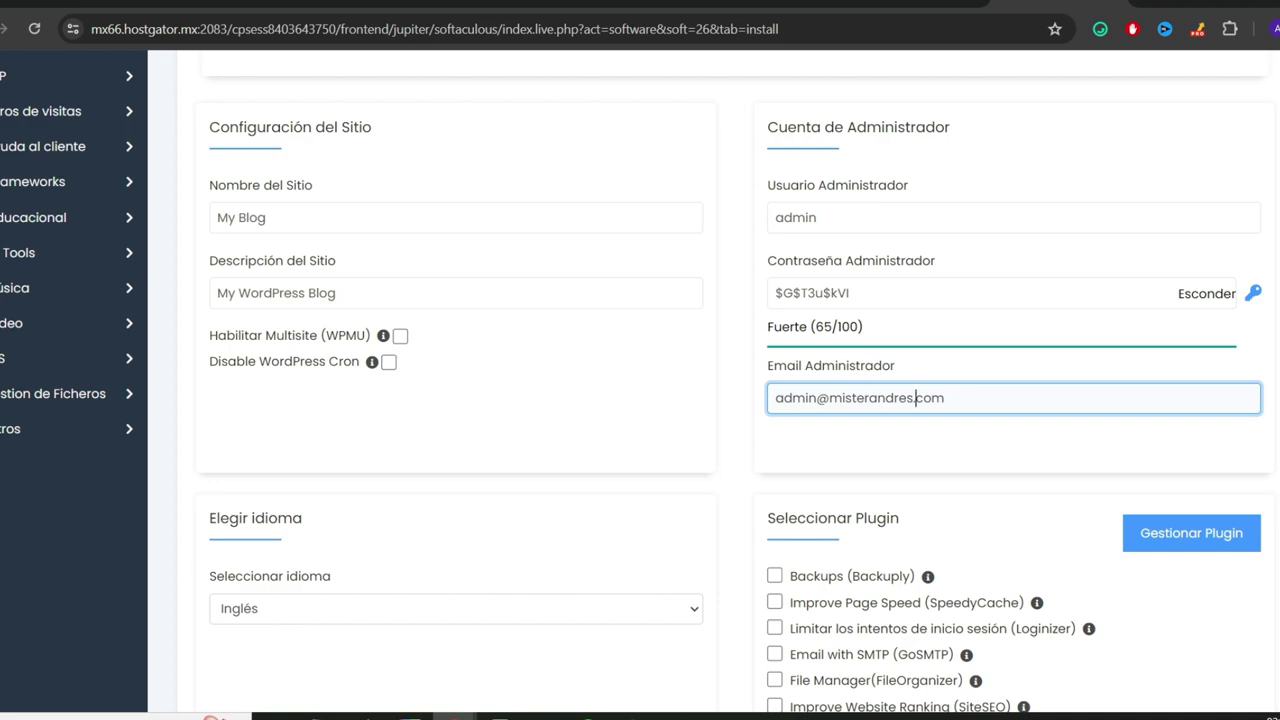
- Set the WordPress installation language to Español
{"action": "scroll", "coordinate": [640, 400], "scroll_direction": "up", "scroll_amount": 5}
{"action": "scroll", "coordinate": [640, 400], "scroll_direction": "down", "scroll_amount": 7}
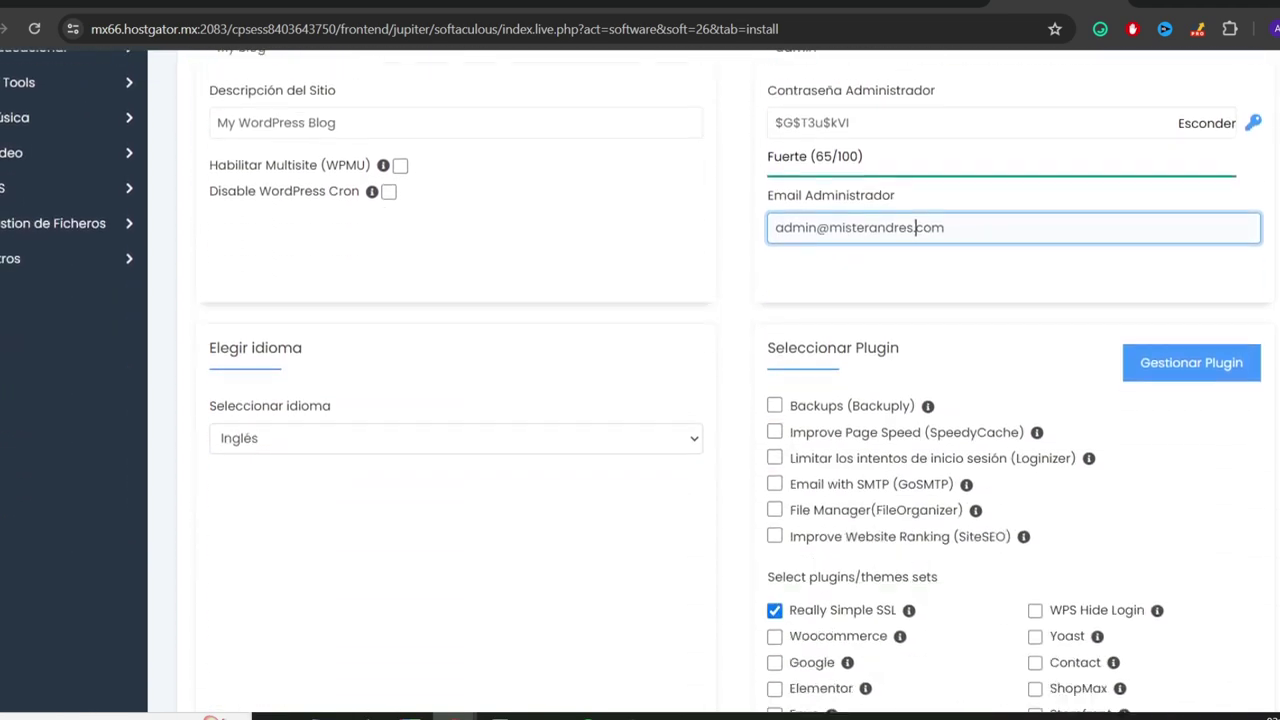
{"action": "scroll", "coordinate": [276, 224], "scroll_direction": "down", "scroll_amount": 3}
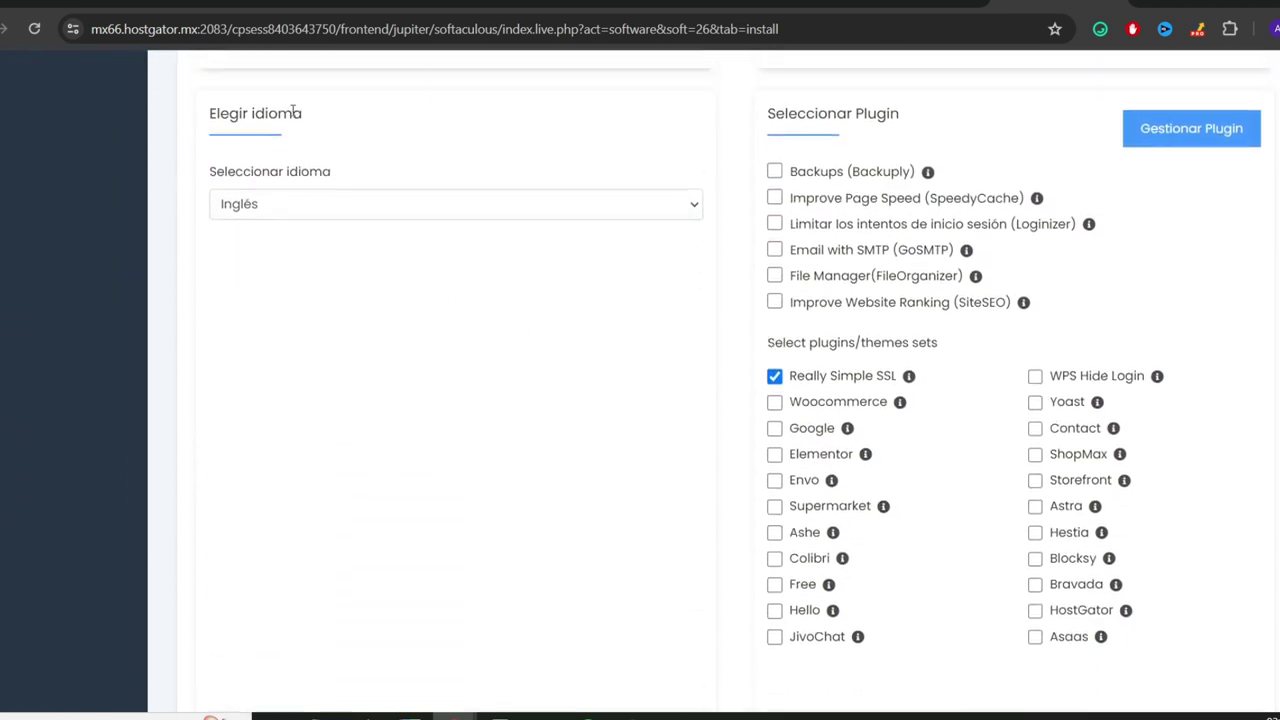
{"action": "left_click", "coordinate": [283, 218]}
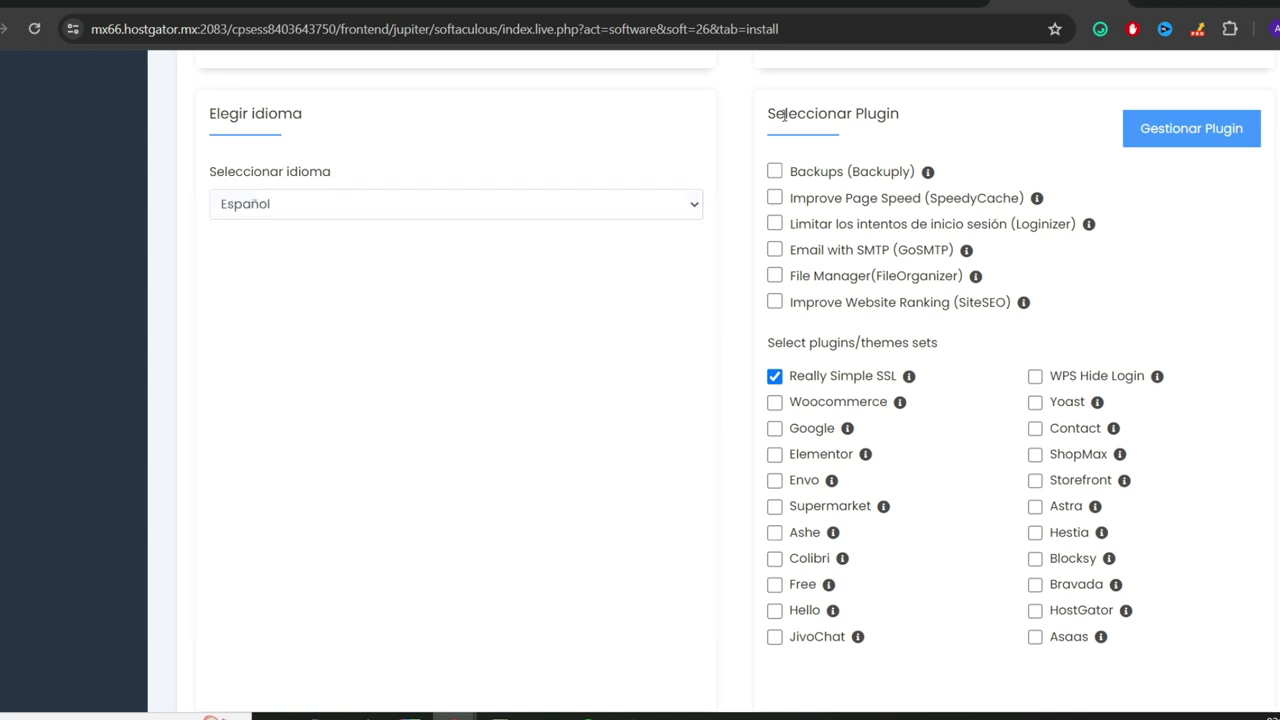
- Check the optional plugin selection and install WordPress with Really Simple SSL as the selected plugin
{"action": "left_click_drag", "start_coordinate": [784, 115], "coordinate": [916, 123]}
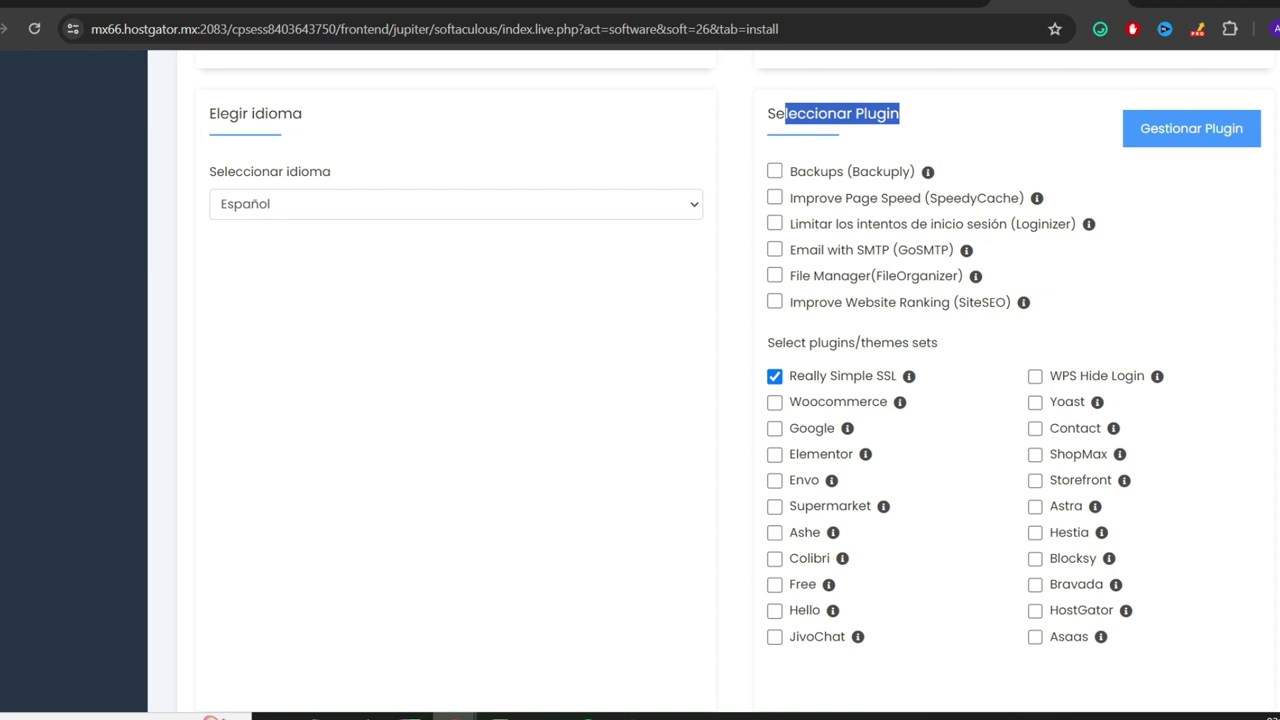
{"action": "scroll", "coordinate": [715, 400], "scroll_direction": "down", "scroll_amount": 5}
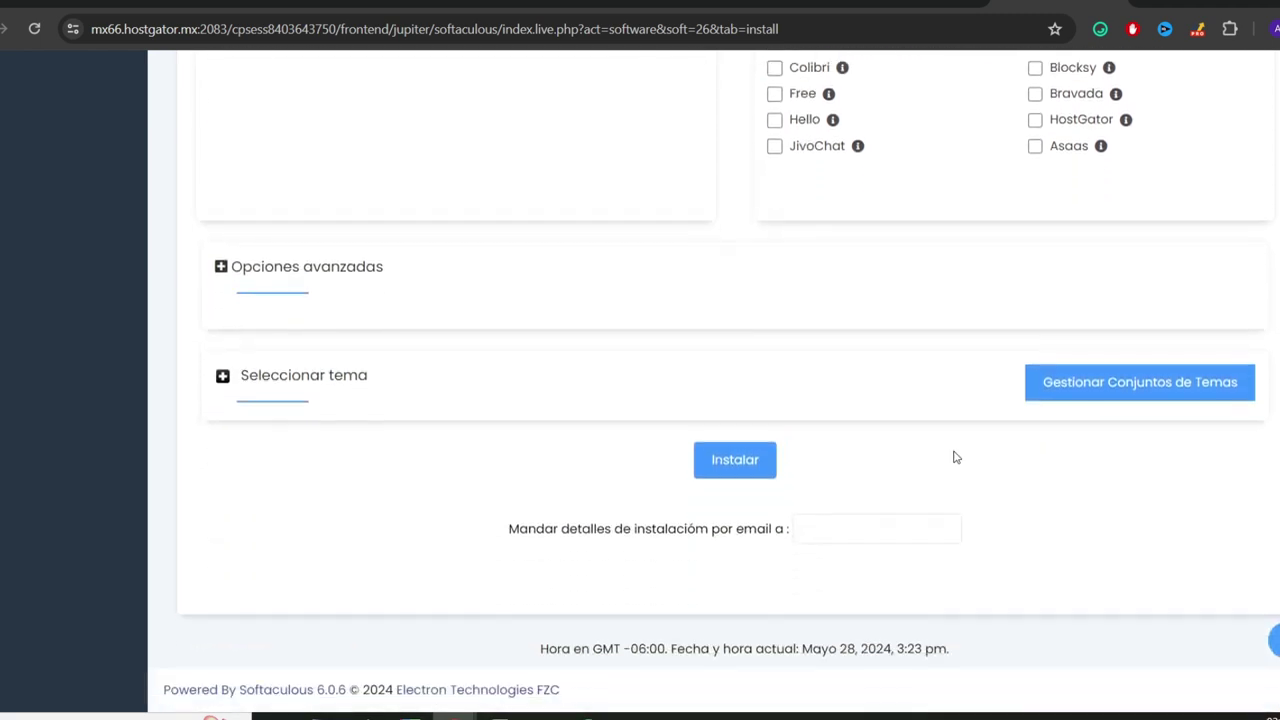
{"action": "left_click", "coordinate": [736, 468]}
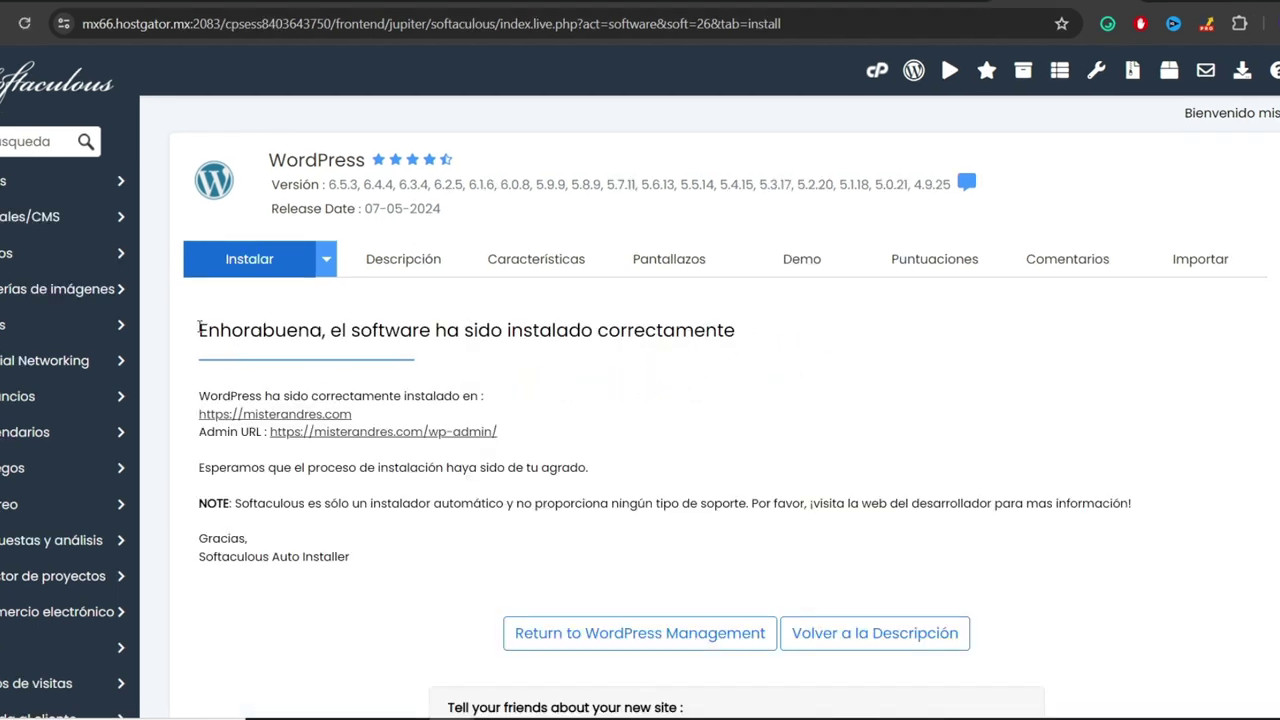
- Check the installation result and open the new site's WordPress administration at misterandres.com/wp-admin
{"action": "left_click_drag", "start_coordinate": [203, 331], "coordinate": [343, 331]}
{"action": "scroll", "coordinate": [510, 293], "scroll_direction": "down", "scroll_amount": 2}
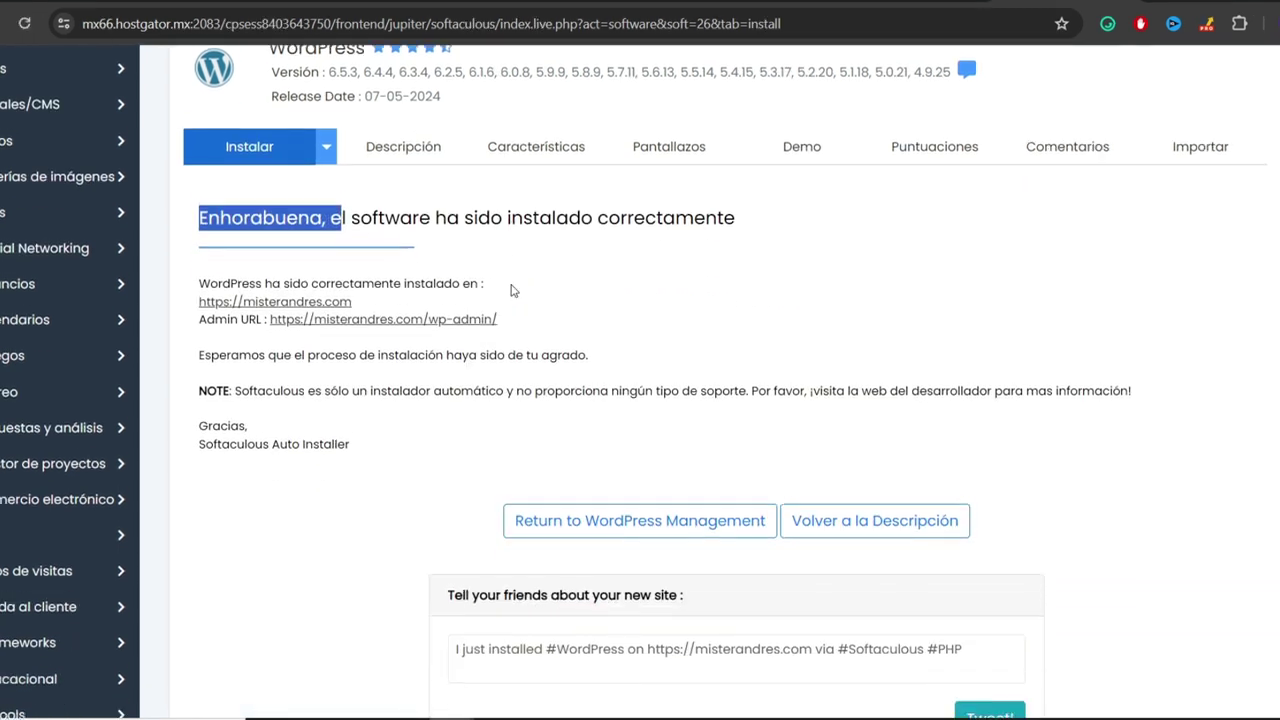
{"action": "left_click_drag", "start_coordinate": [200, 311], "coordinate": [496, 311]}
{"action": "left_click", "coordinate": [418, 310]}
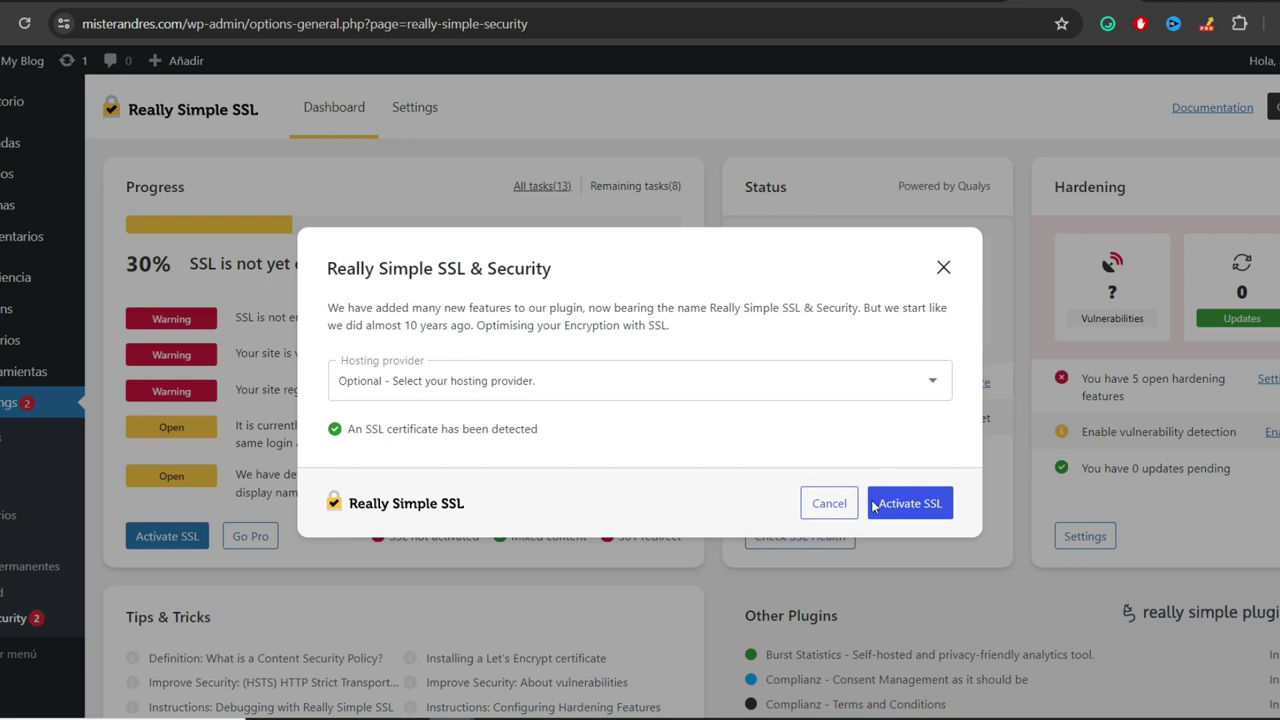
- Activate SSL through Really Simple SSL and dismiss its offer of additional security features
{"action": "left_click", "coordinate": [908, 517]}
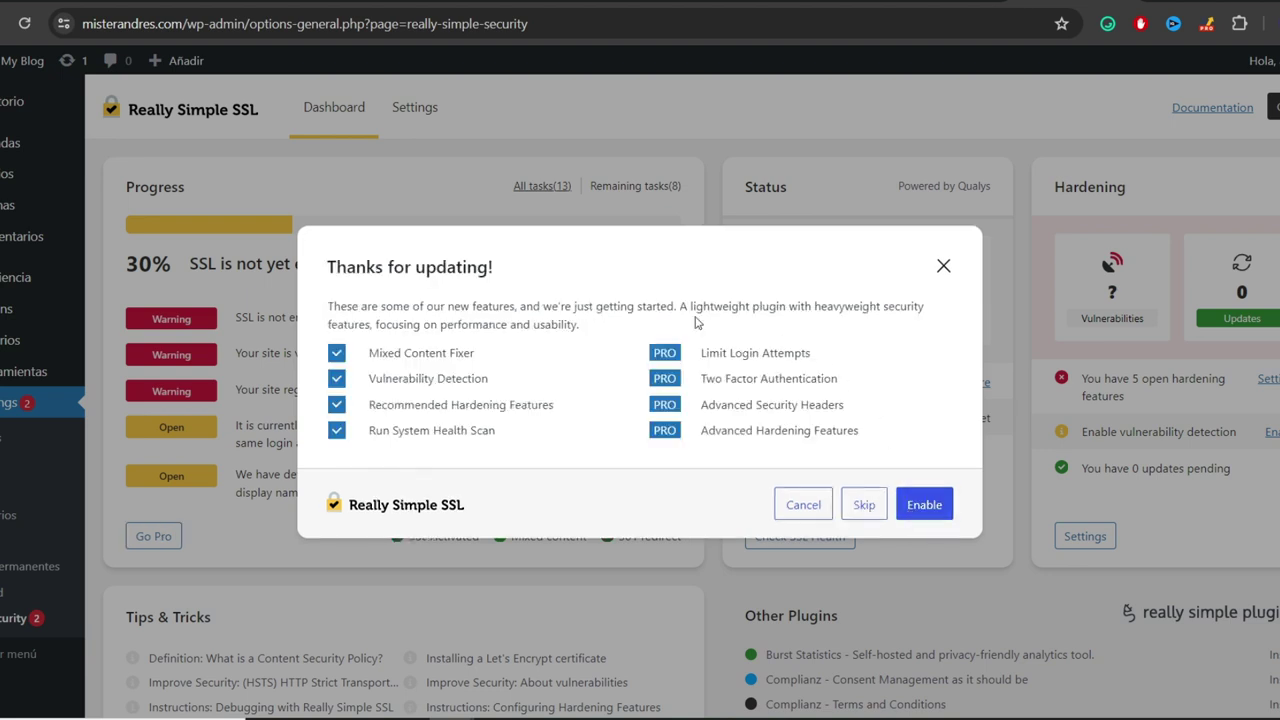
{"action": "left_click", "coordinate": [943, 266]}
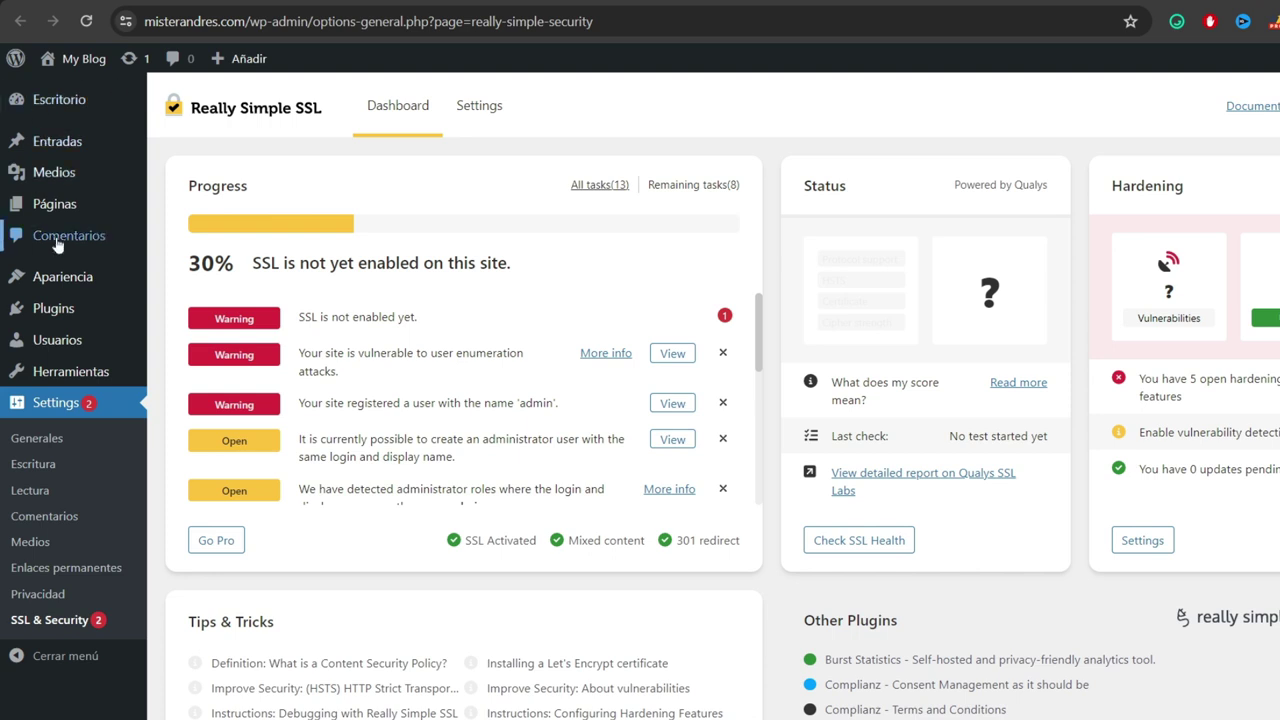
- Go to the installed plugins and open the page for adding a new plugin
{"action": "mouse_move", "coordinate": [55, 215]}
{"action": "mouse_move", "coordinate": [47, 316]}
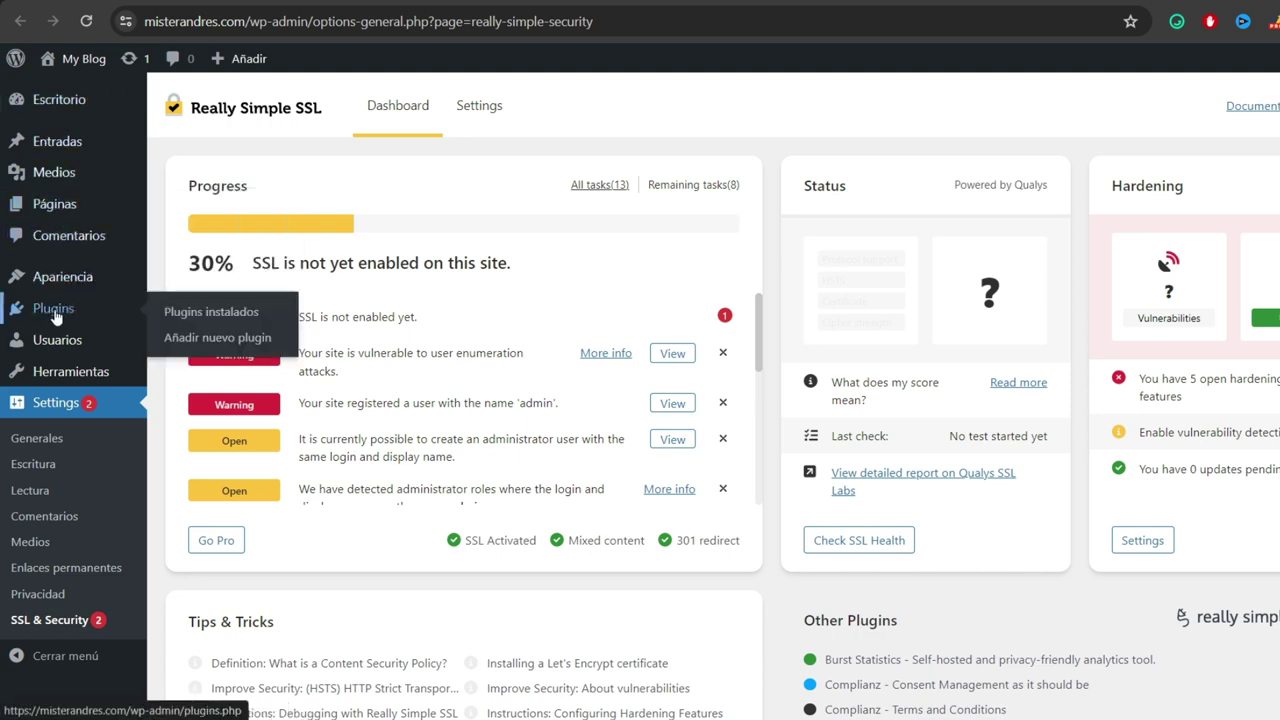
{"action": "left_click", "coordinate": [55, 316]}
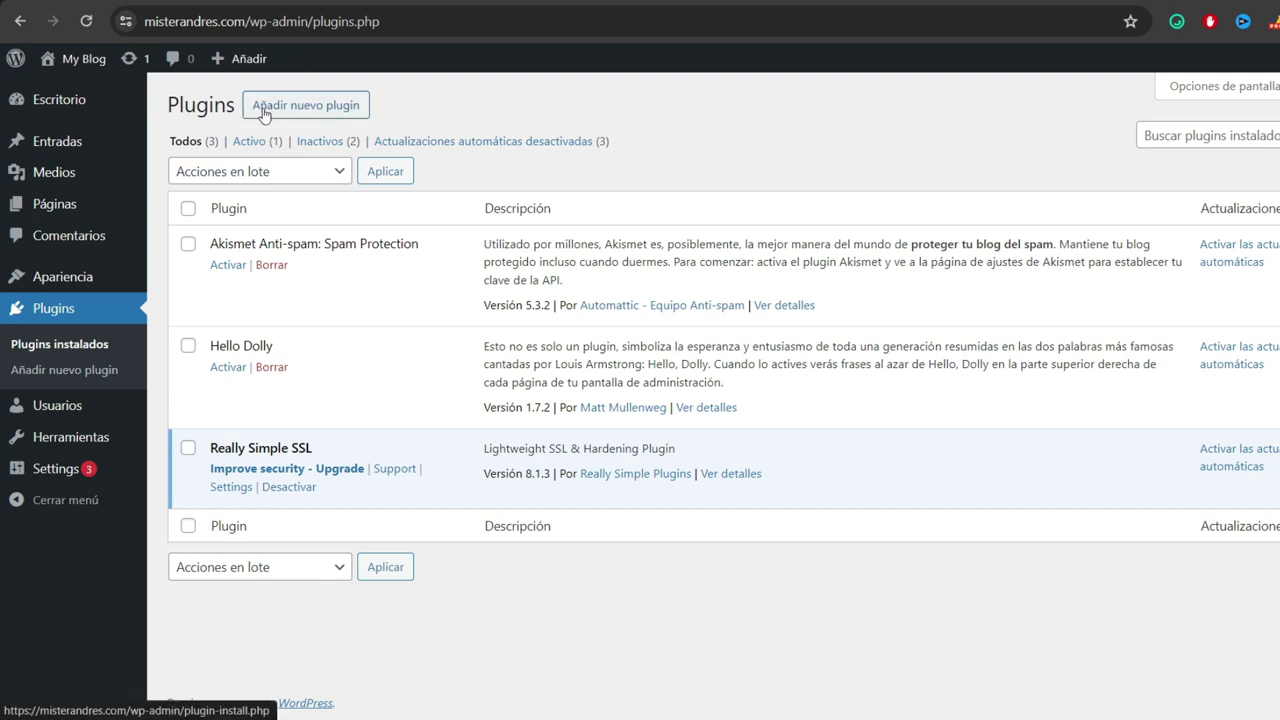
{"action": "left_click", "coordinate": [321, 107]}
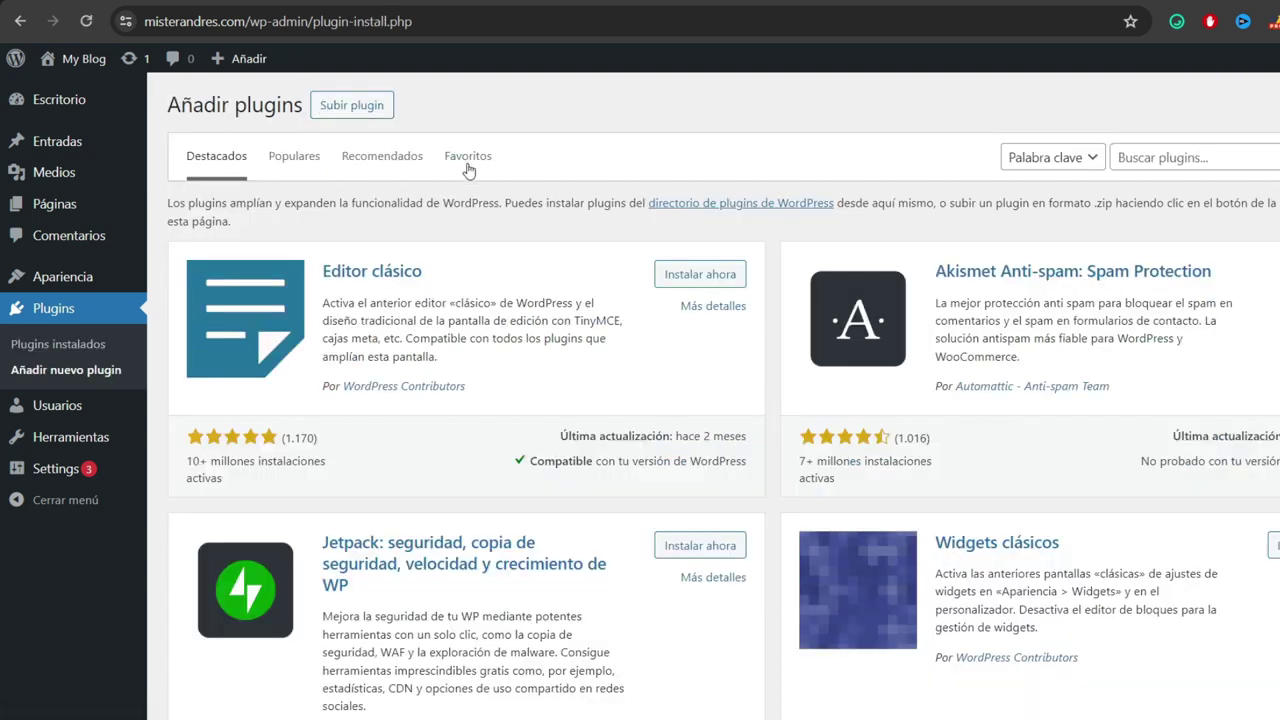
{"action": "key", "text": "ctrl+alt+g"}
{"action": "mouse_move", "coordinate": [975, 400]}
{"action": "left_mouse_down"}
{"action": "mouse_move", "coordinate": [1045, 220]}
{"action": "mouse_move", "coordinate": [1122, 168]}
{"action": "left_mouse_up"}
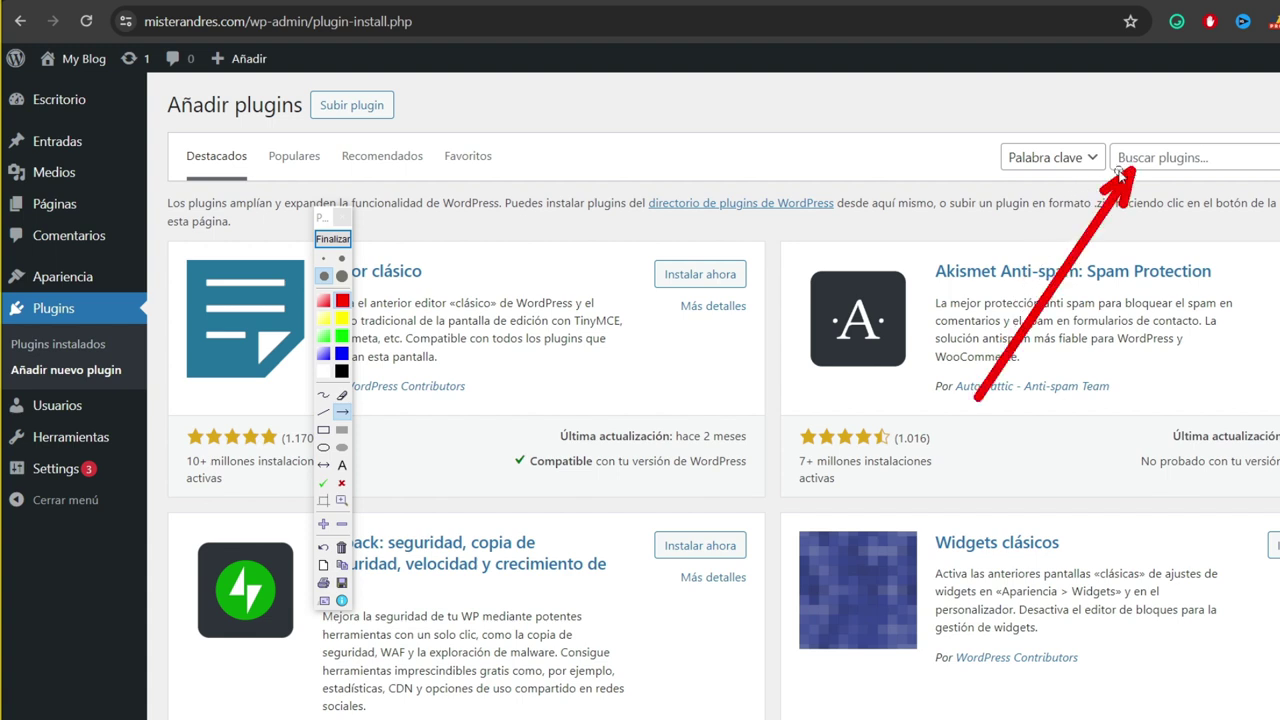
{"action": "left_click", "coordinate": [325, 242]}
- Search the WordPress plugin directory for travel
{"action": "left_click", "coordinate": [1173, 157]}
{"action": "type", "text": "travel"}
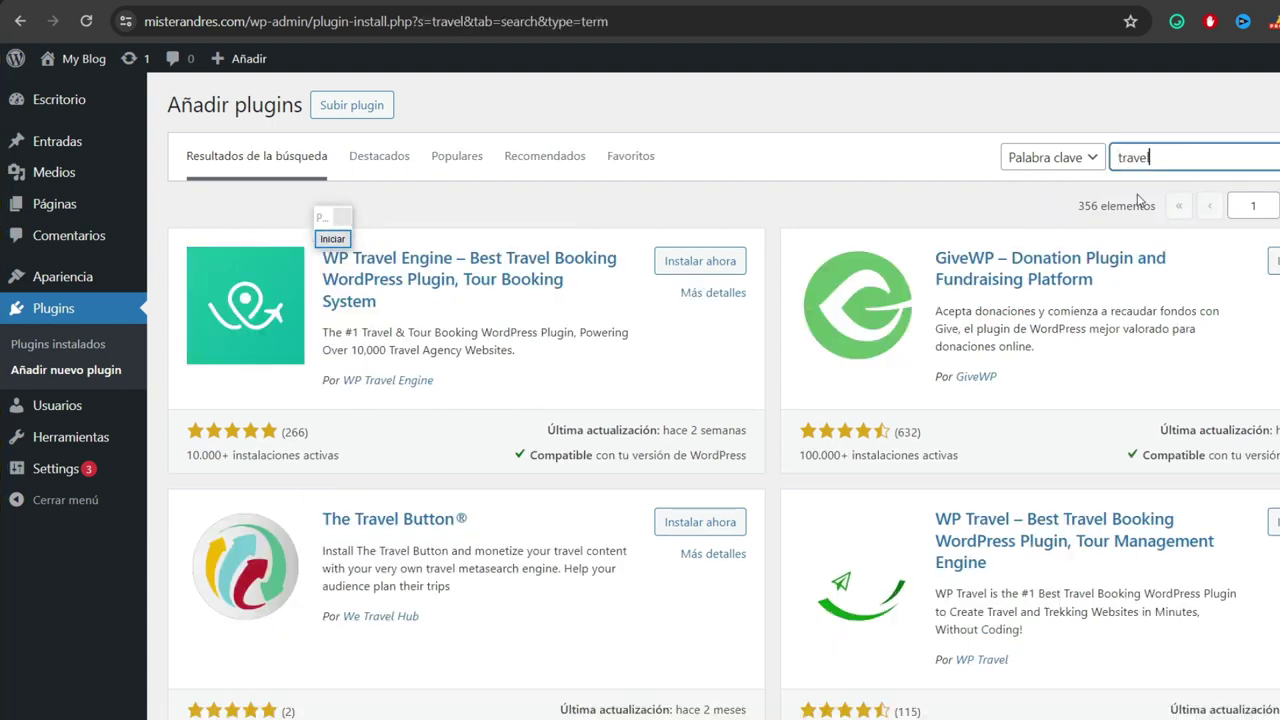
{"action": "left_click_drag", "start_coordinate": [1118, 160], "coordinate": [1152, 163]}
{"action": "left_click", "coordinate": [1090, 223]}
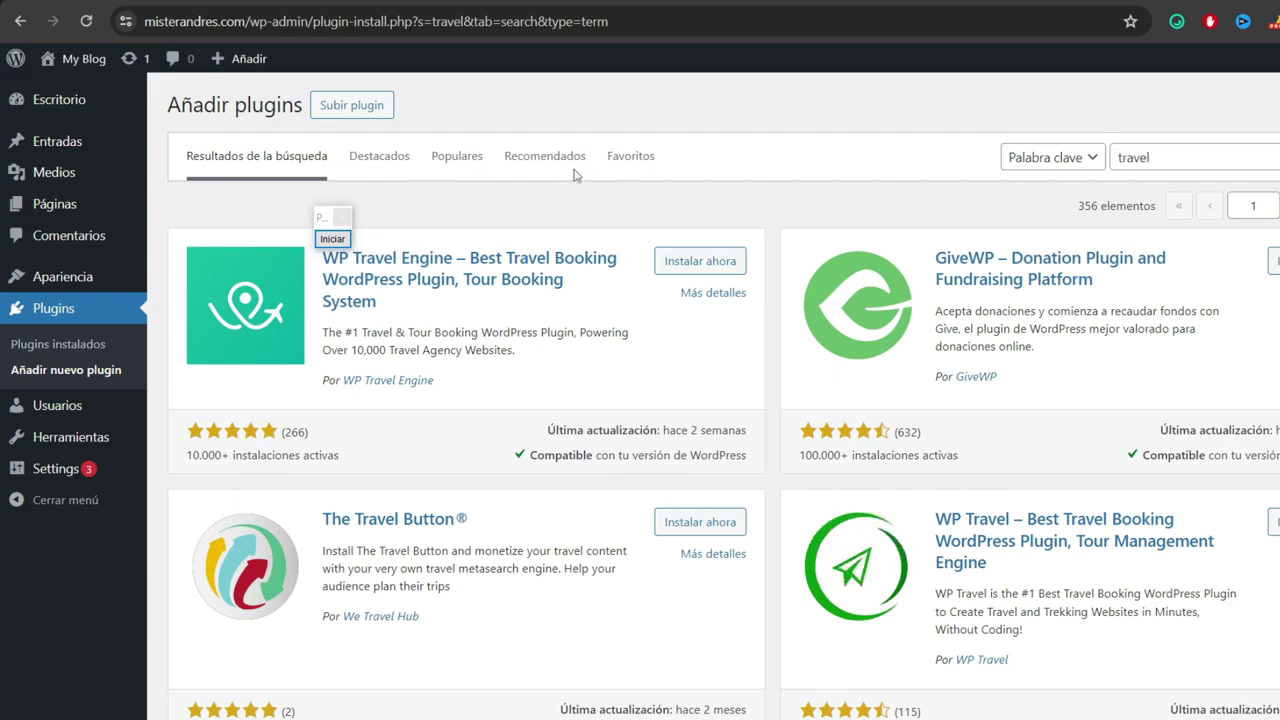
{"action": "left_click_drag", "start_coordinate": [322, 216], "coordinate": [1262, 188]}
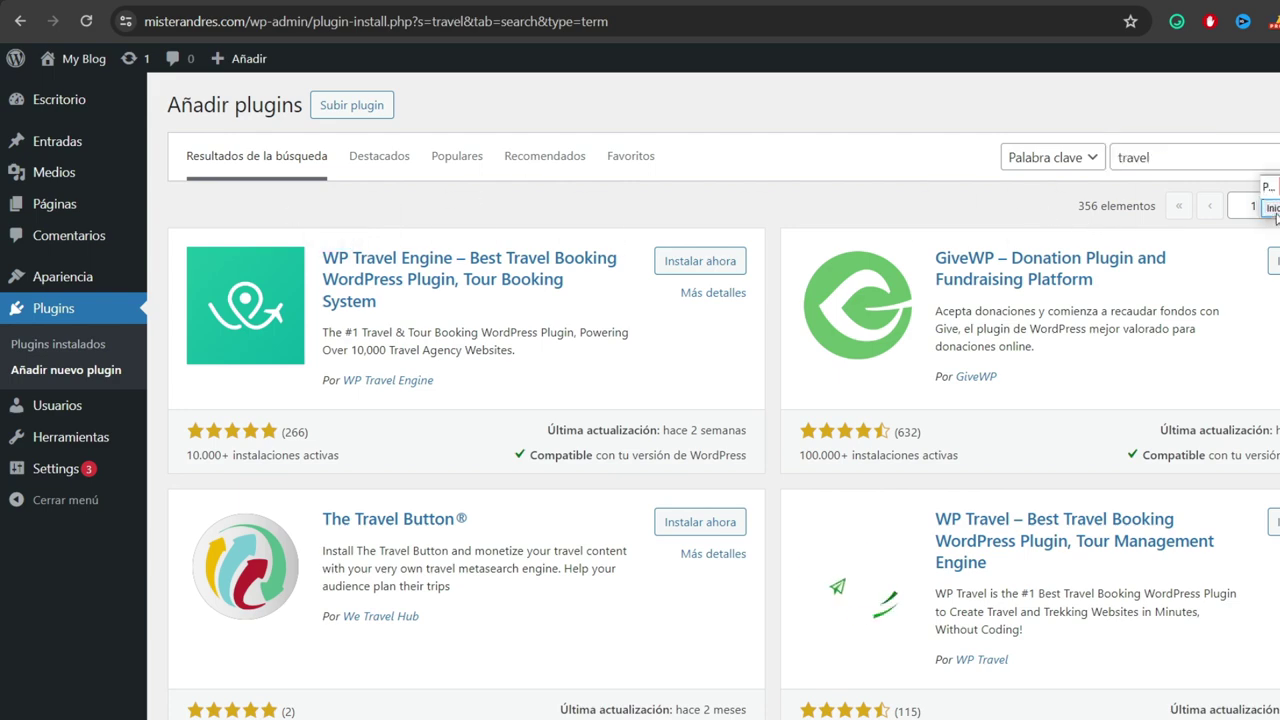
{"action": "left_click", "coordinate": [1268, 207]}
{"action": "left_click_drag", "start_coordinate": [390, 106], "coordinate": [382, 240]}
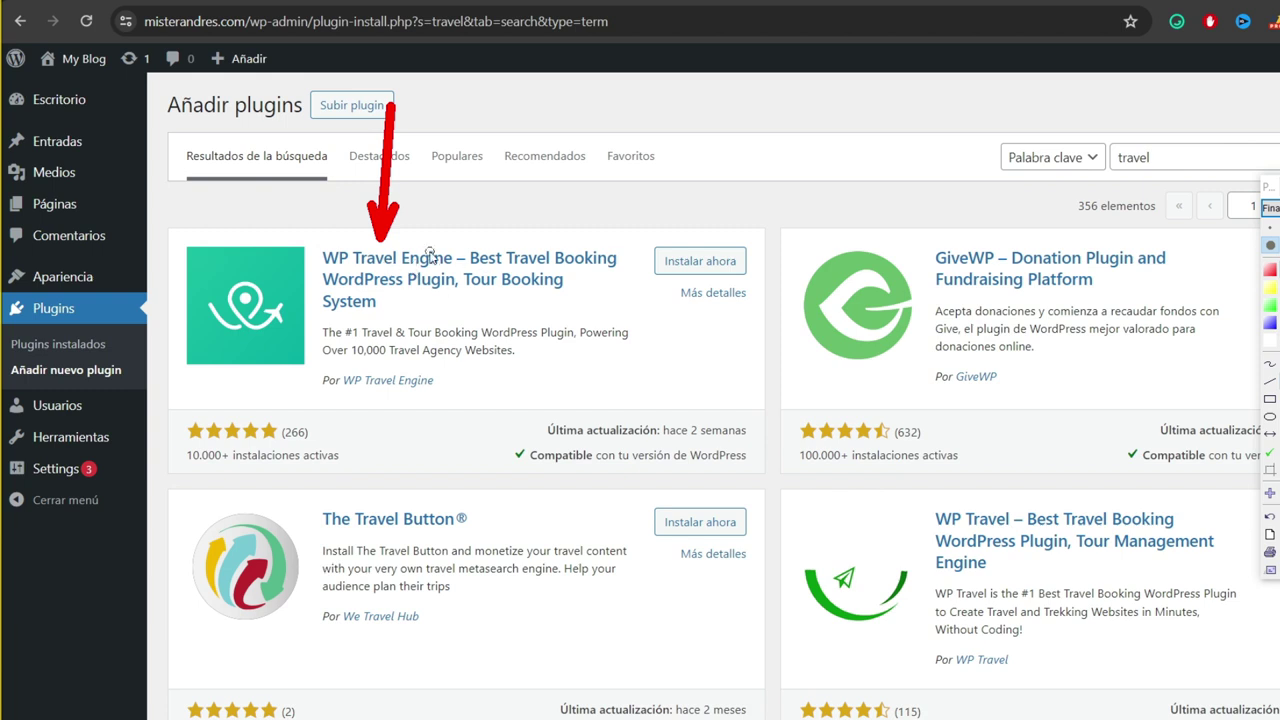
{"action": "mouse_move", "coordinate": [467, 578]}
{"action": "left_mouse_down"}
{"action": "mouse_move", "coordinate": [426, 462]}
{"action": "mouse_move", "coordinate": [384, 396]}
{"action": "left_mouse_up"}
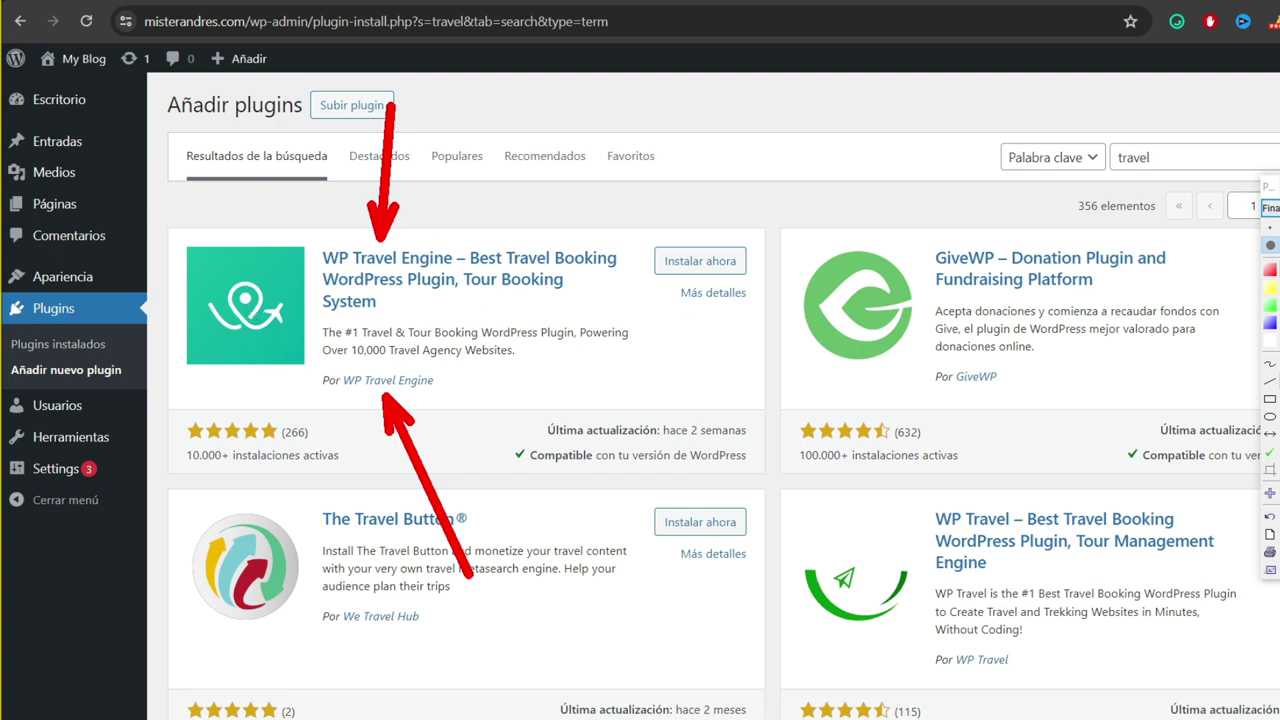
- Install and activate the WP Travel Engine plugin and reload the page to apply the changes
{"action": "left_click", "coordinate": [672, 262]}
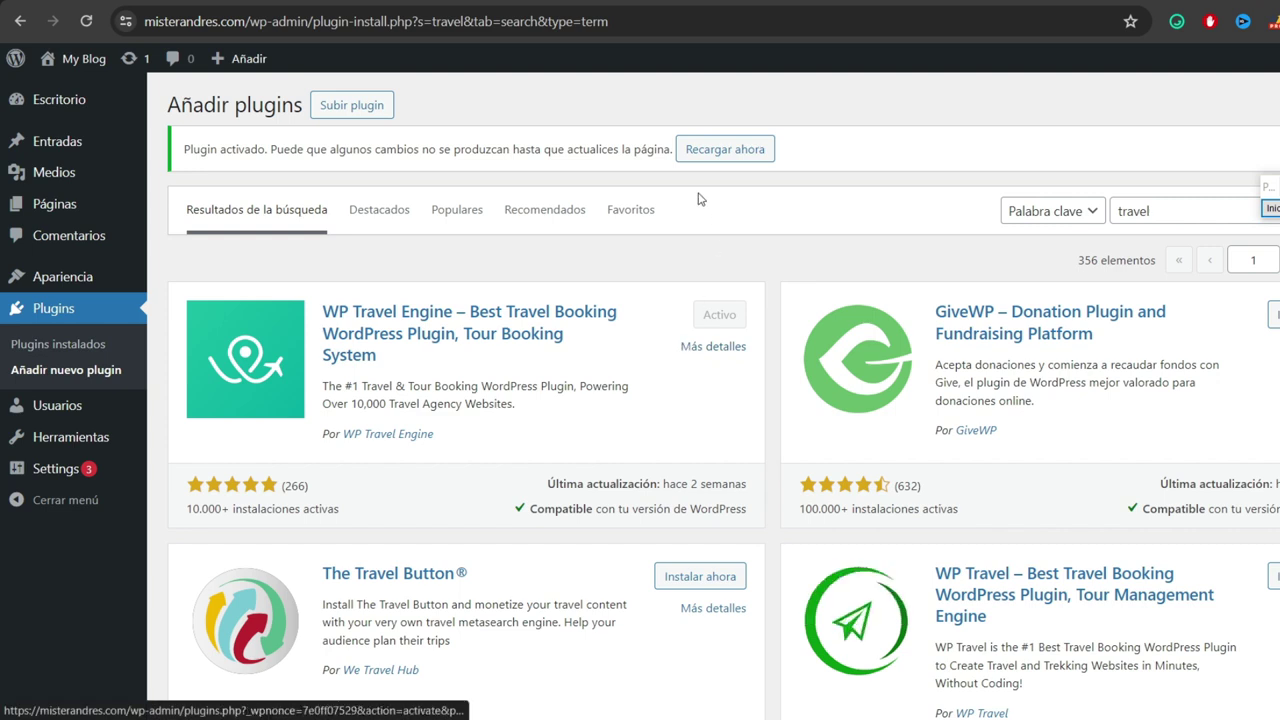
{"action": "left_click_drag", "start_coordinate": [386, 149], "coordinate": [605, 153]}
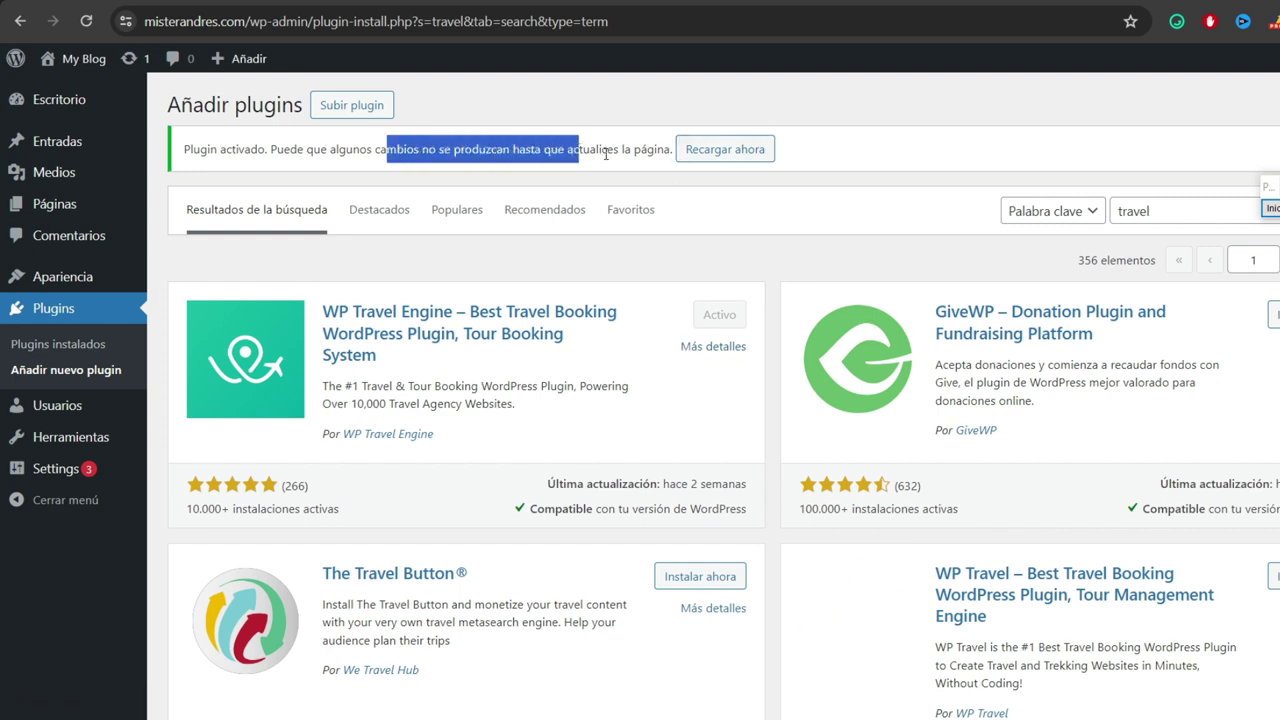
{"action": "left_click", "coordinate": [728, 150]}
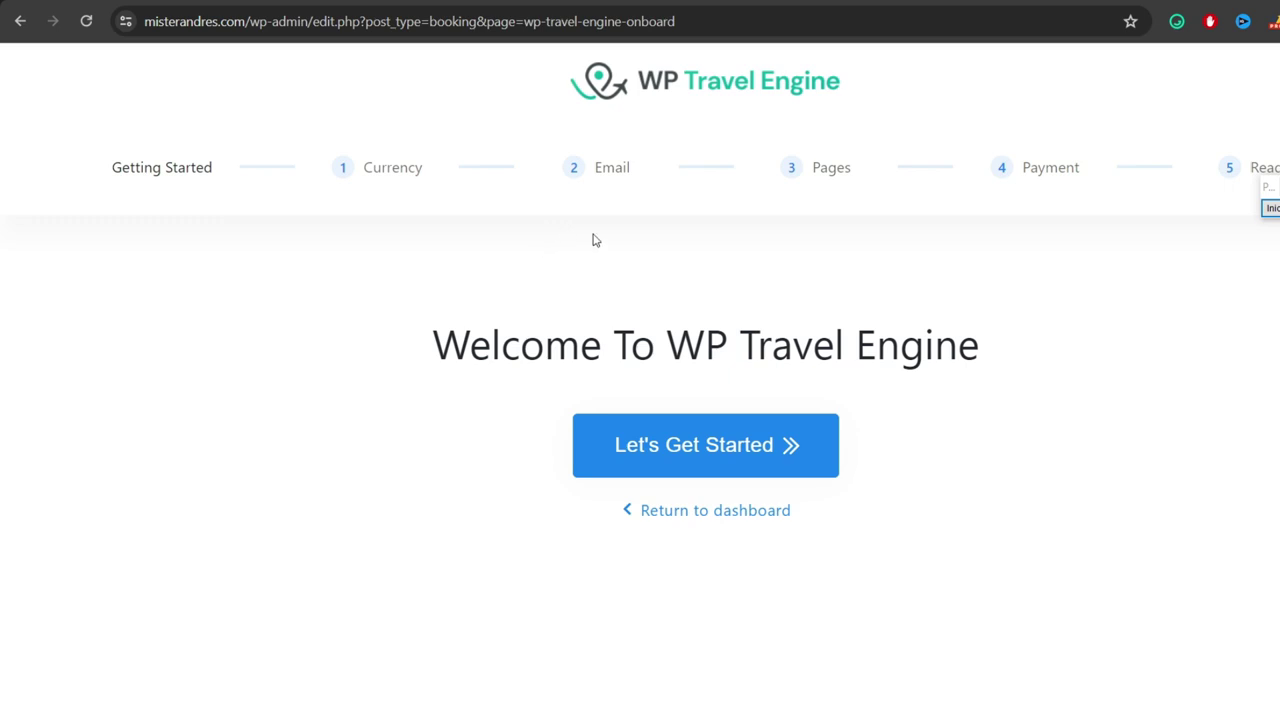
- Start the WP Travel Engine setup wizard and review its currency settings
{"action": "left_click_drag", "start_coordinate": [489, 331], "coordinate": [922, 345]}
{"action": "left_click", "coordinate": [1023, 385]}
{"action": "left_click", "coordinate": [710, 455]}
{"action": "scroll", "coordinate": [640, 400], "scroll_direction": "down", "scroll_amount": 2}
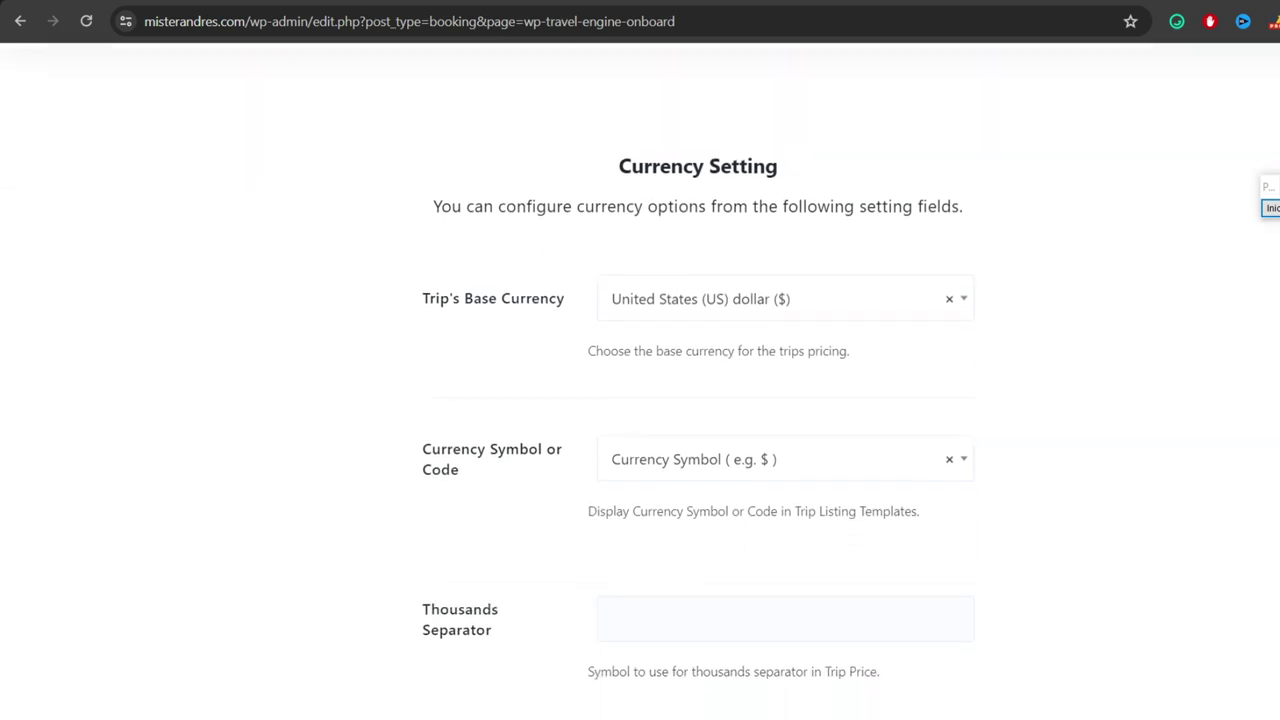
{"action": "left_click_drag", "start_coordinate": [628, 116], "coordinate": [775, 116]}
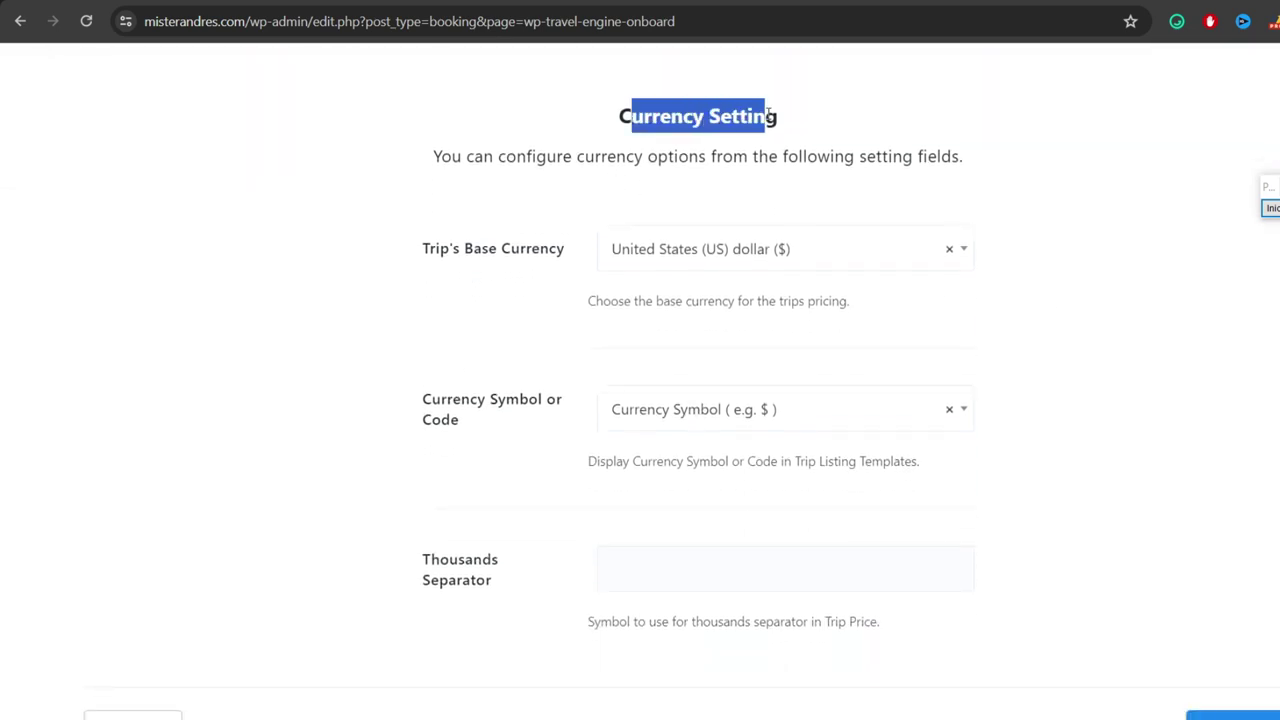
{"action": "left_click", "coordinate": [1067, 255]}
{"action": "scroll", "coordinate": [640, 400], "scroll_direction": "down", "scroll_amount": 1}
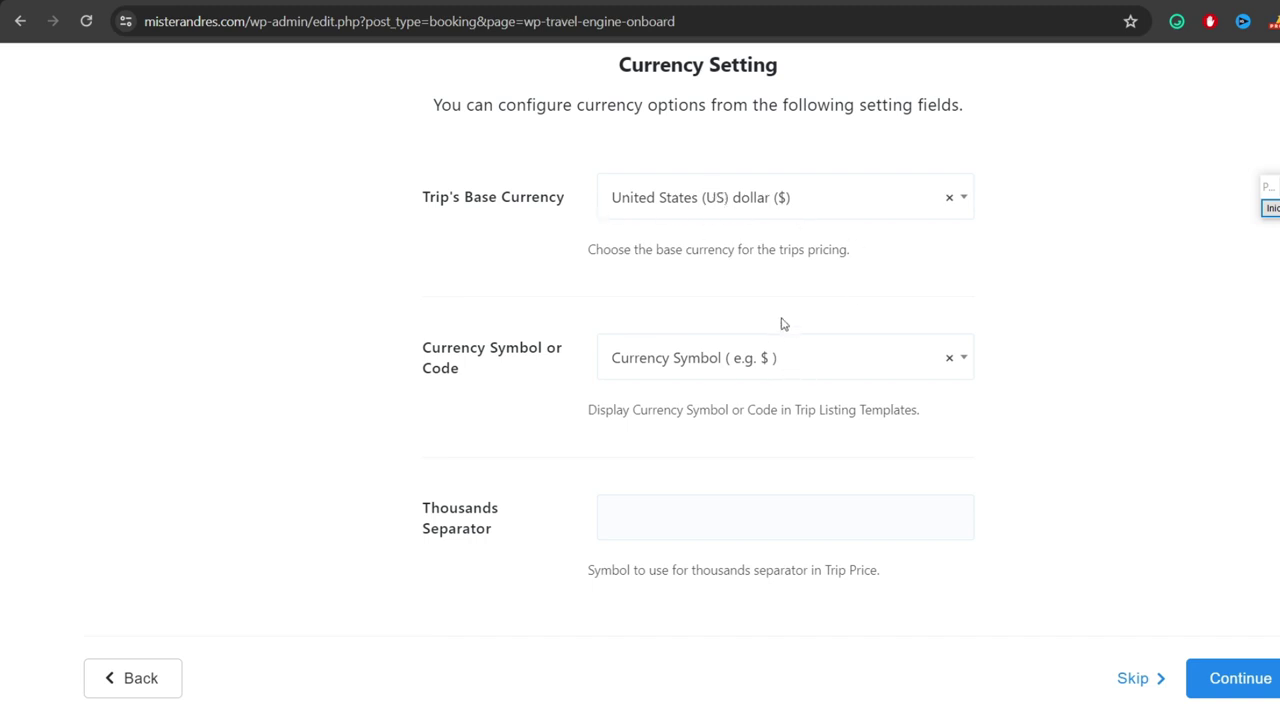
- Save the currency settings, then review the email notification settings and skip them
{"action": "left_click", "coordinate": [1249, 680]}
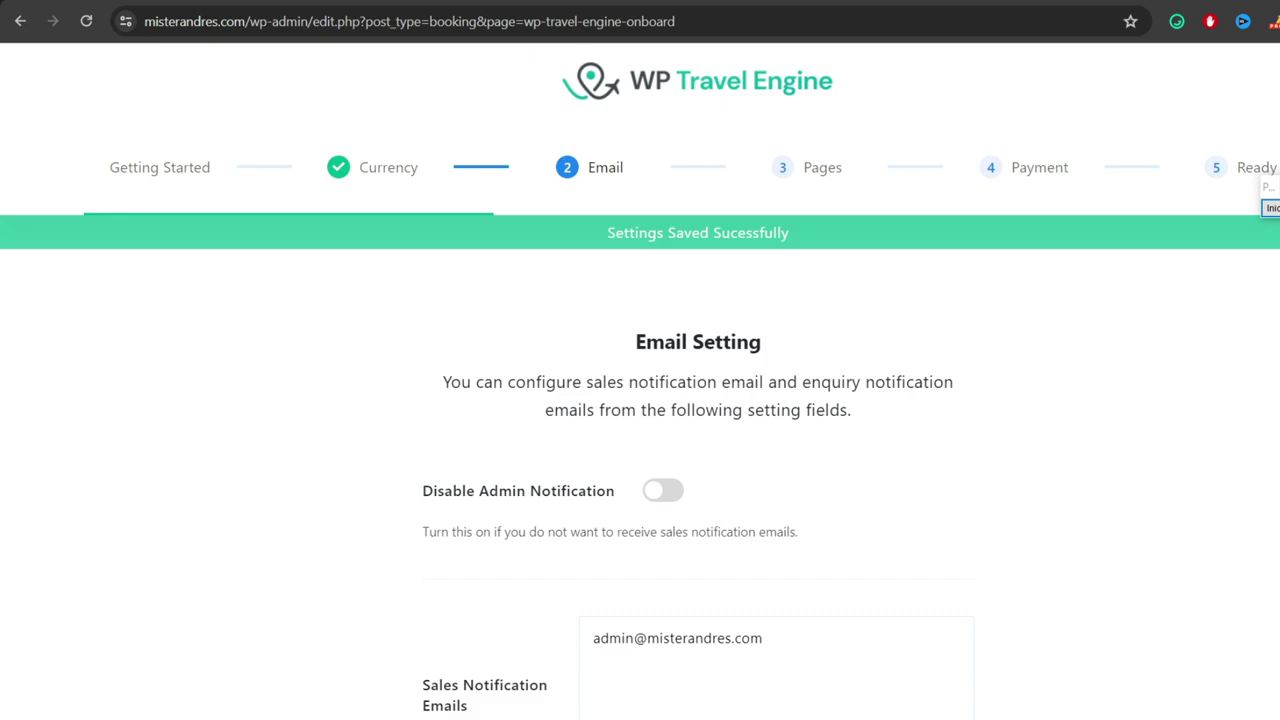
{"action": "scroll", "coordinate": [640, 400], "scroll_direction": "down", "scroll_amount": 2}
{"action": "left_click_drag", "start_coordinate": [636, 146], "coordinate": [764, 148]}
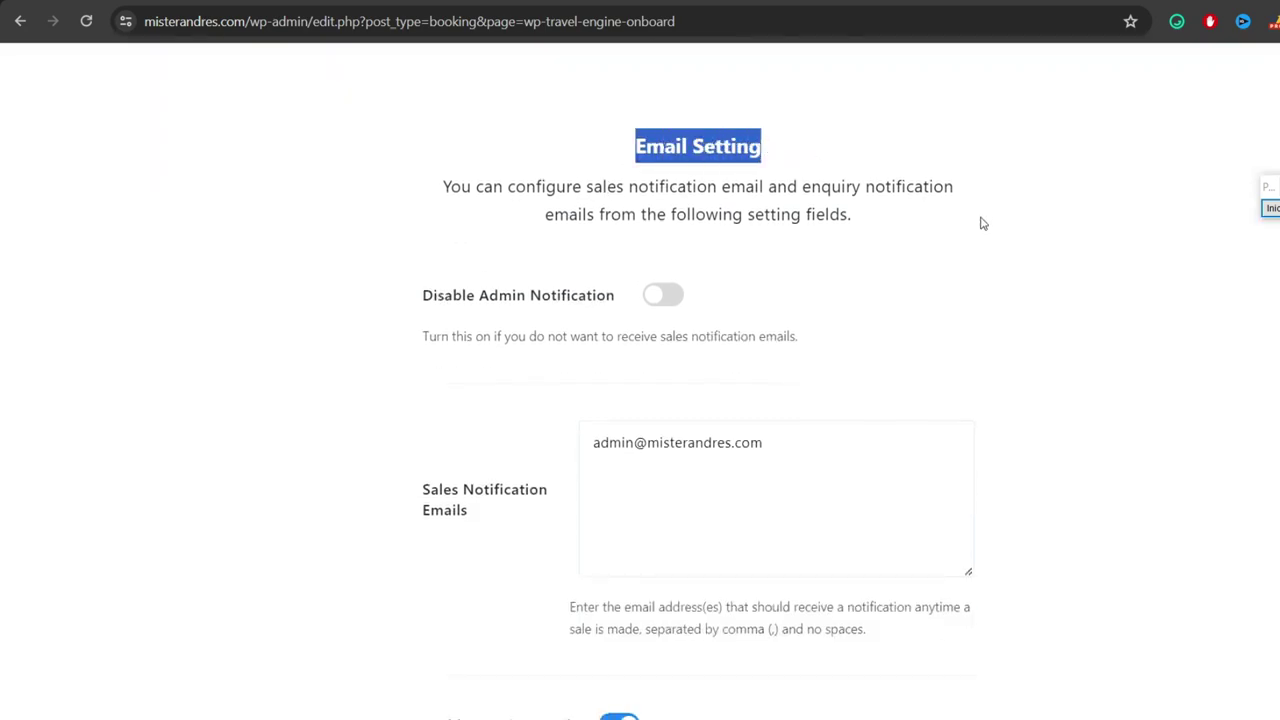
{"action": "scroll", "coordinate": [834, 200], "scroll_direction": "down", "scroll_amount": 4}
{"action": "scroll", "coordinate": [708, 189], "scroll_direction": "up", "scroll_amount": 6}
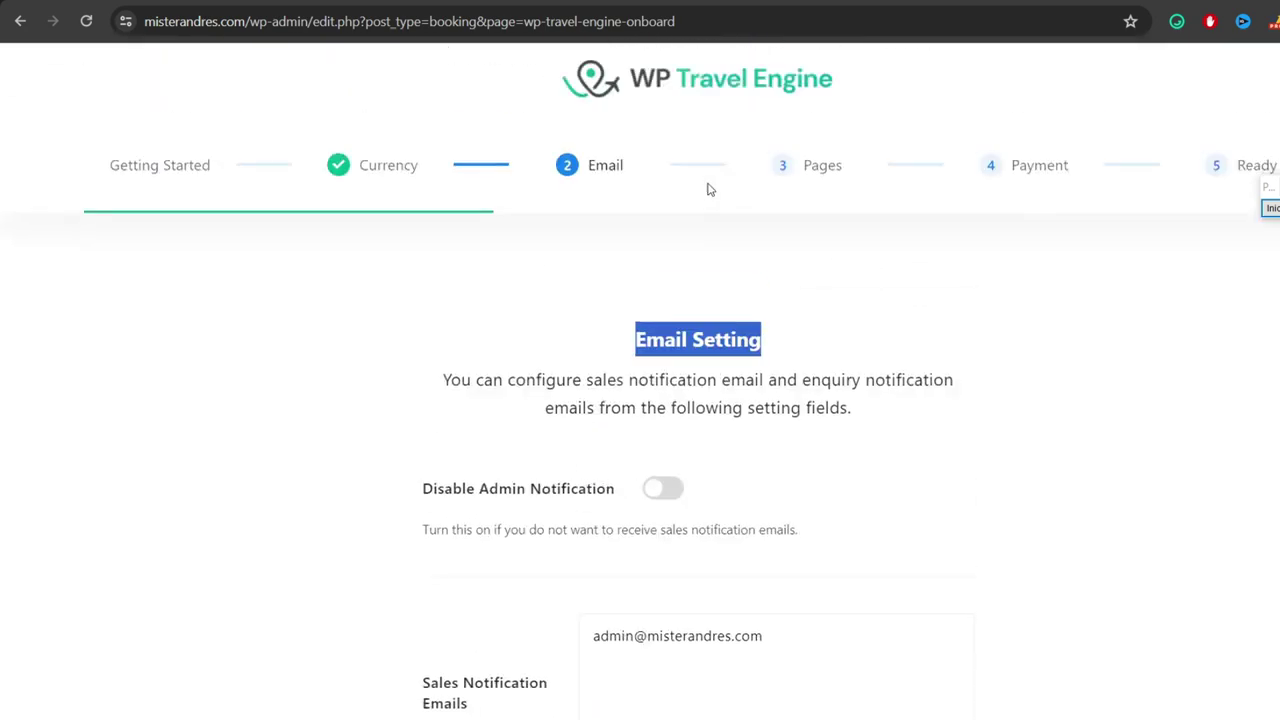
{"action": "scroll", "coordinate": [843, 331], "scroll_direction": "down", "scroll_amount": 6}
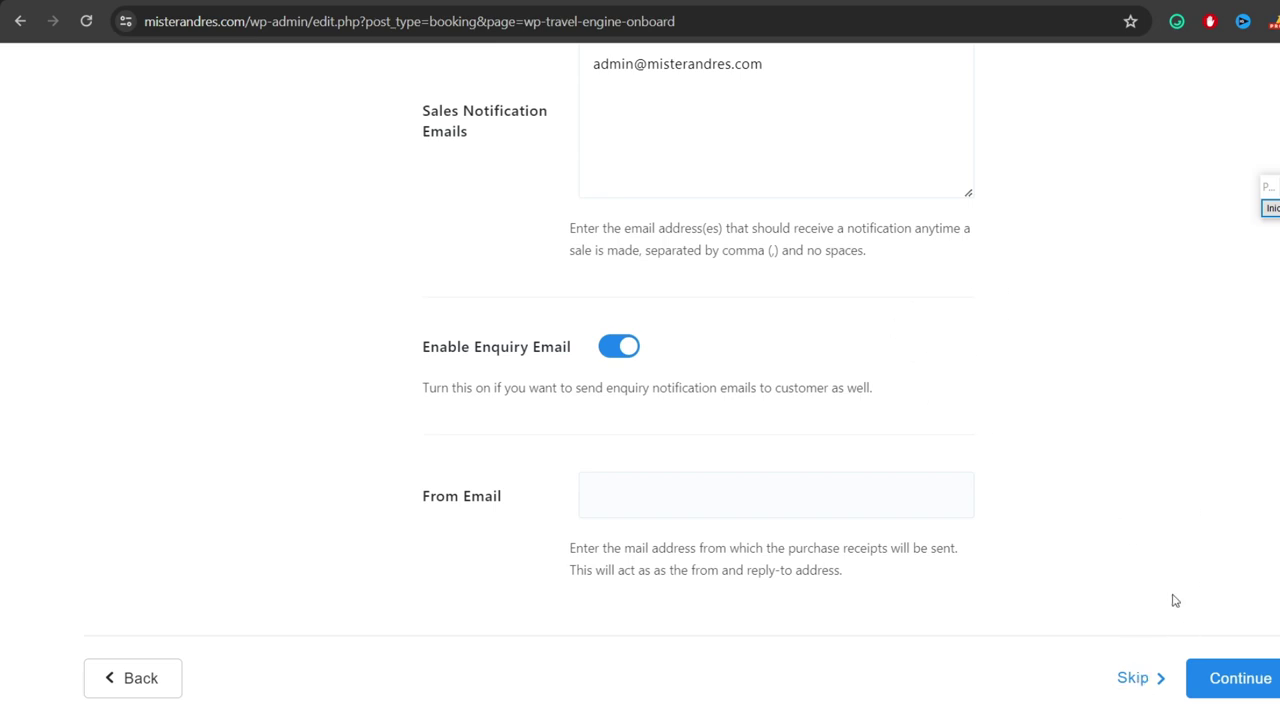
{"action": "left_click", "coordinate": [1130, 679]}
- Review the default page settings, from the checkout page to the trip search results page, and save them
{"action": "scroll", "coordinate": [1058, 500], "scroll_direction": "up", "scroll_amount": 4}
{"action": "scroll", "coordinate": [1024, 388], "scroll_direction": "down", "scroll_amount": 1}
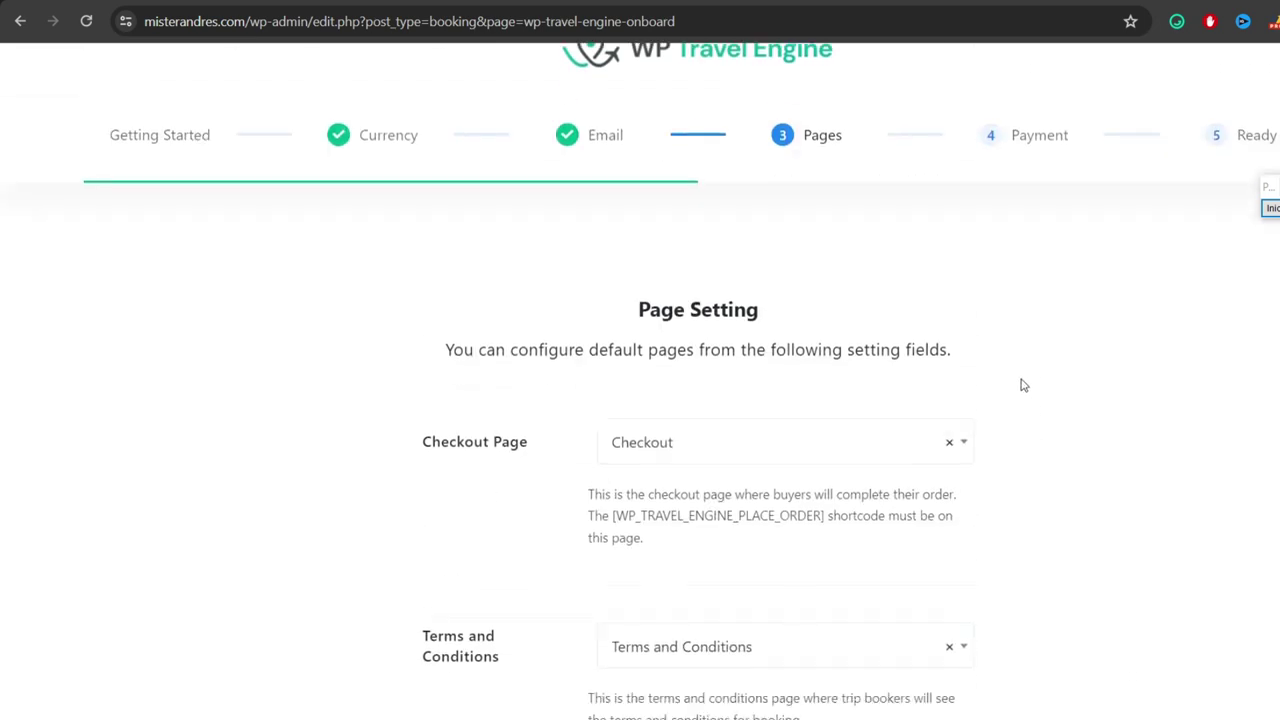
{"action": "scroll", "coordinate": [1022, 384], "scroll_direction": "up", "scroll_amount": 1}
{"action": "scroll", "coordinate": [678, 240], "scroll_direction": "down", "scroll_amount": 1}
{"action": "scroll", "coordinate": [658, 292], "scroll_direction": "up", "scroll_amount": 1}
{"action": "scroll", "coordinate": [658, 292], "scroll_direction": "down", "scroll_amount": 1}
{"action": "left_click_drag", "start_coordinate": [640, 222], "coordinate": [809, 236]}
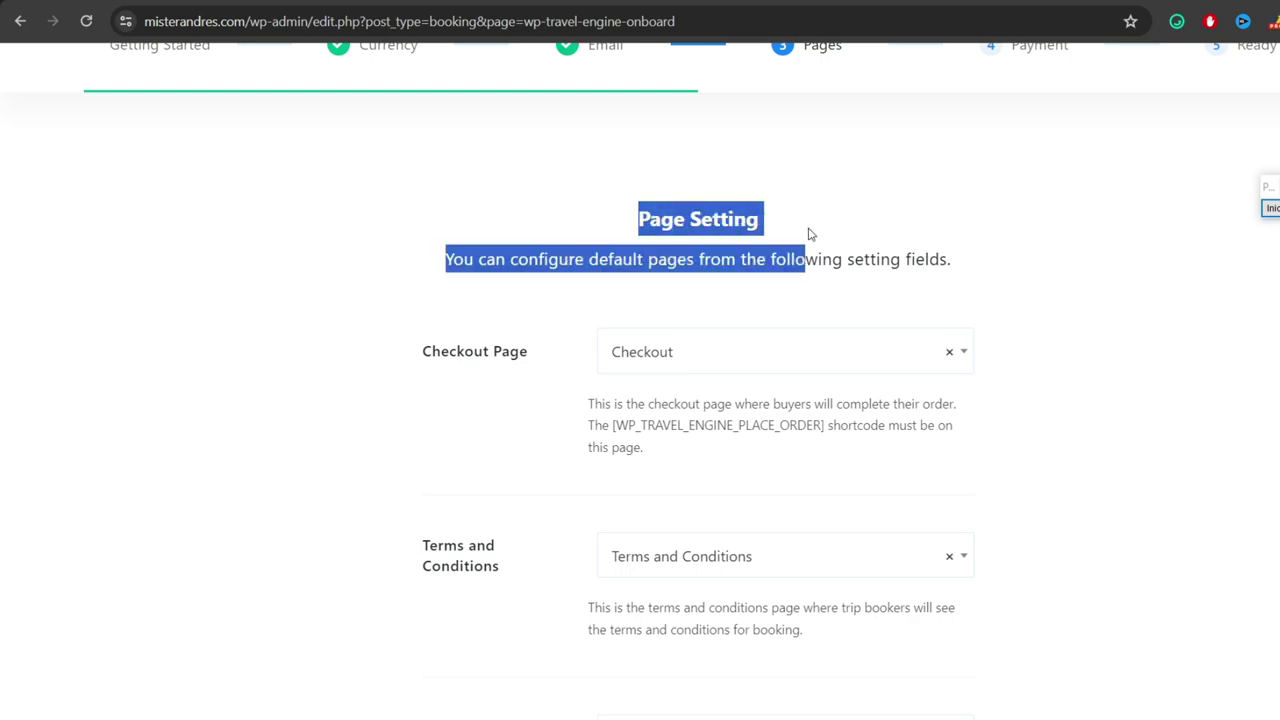
{"action": "scroll", "coordinate": [829, 229], "scroll_direction": "down", "scroll_amount": 2}
{"action": "scroll", "coordinate": [850, 300], "scroll_direction": "up", "scroll_amount": 1}
{"action": "scroll", "coordinate": [730, 251], "scroll_direction": "down", "scroll_amount": 8}
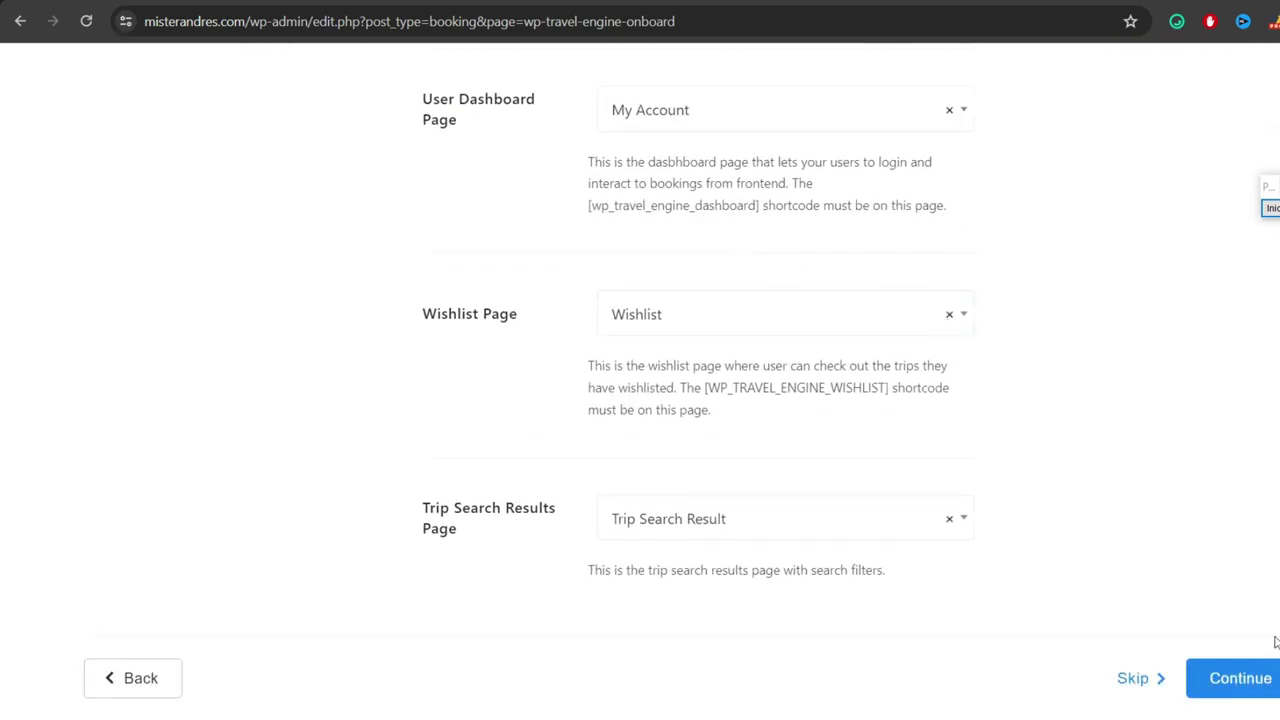
{"action": "left_click", "coordinate": [1257, 680]}
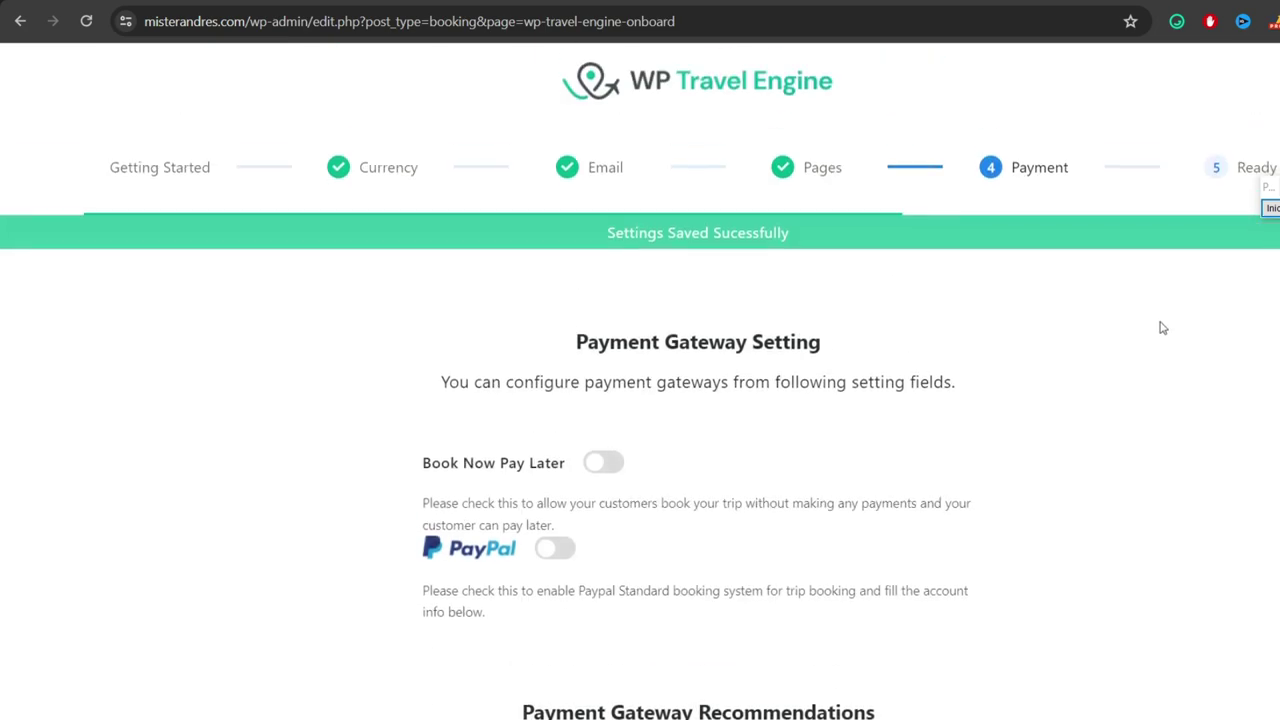
- Review the payment gateway settings and recommendations, then skip the payment configuration
{"action": "scroll", "coordinate": [1150, 328], "scroll_direction": "down", "scroll_amount": 4}
{"action": "scroll", "coordinate": [634, 183], "scroll_direction": "up", "scroll_amount": 2}
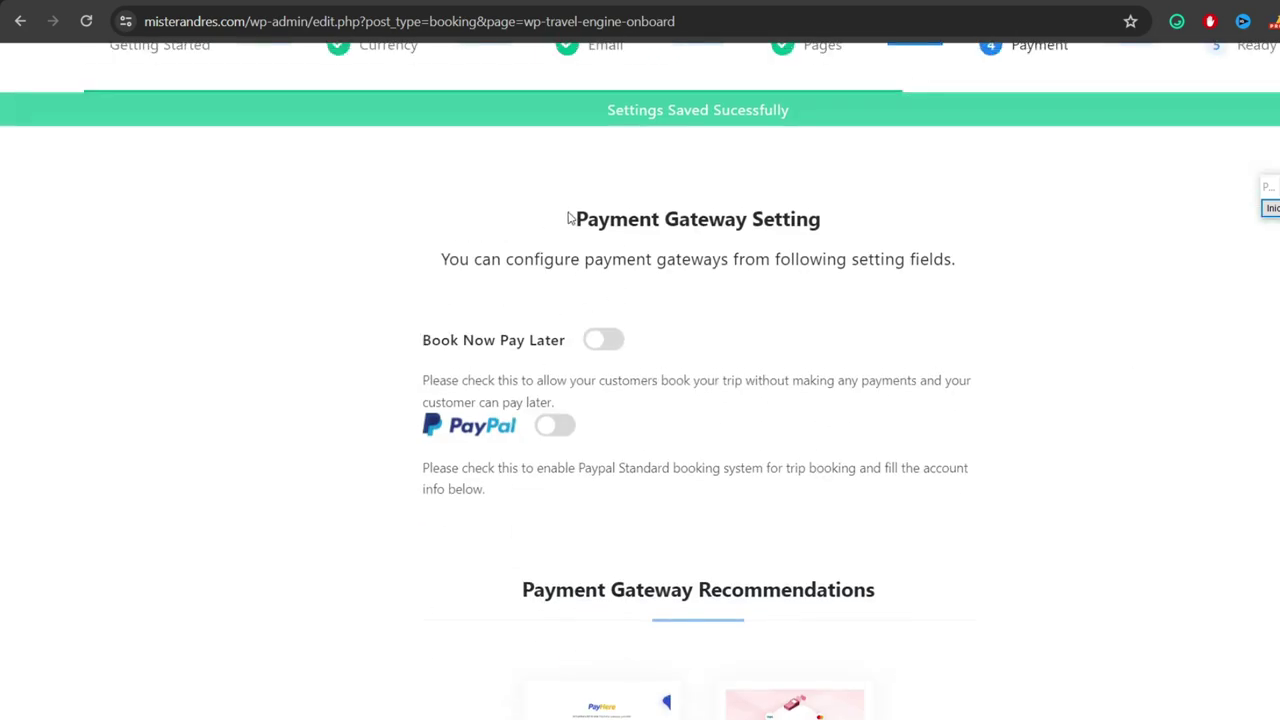
{"action": "left_click_drag", "start_coordinate": [568, 218], "coordinate": [871, 257]}
{"action": "scroll", "coordinate": [929, 274], "scroll_direction": "down", "scroll_amount": 4}
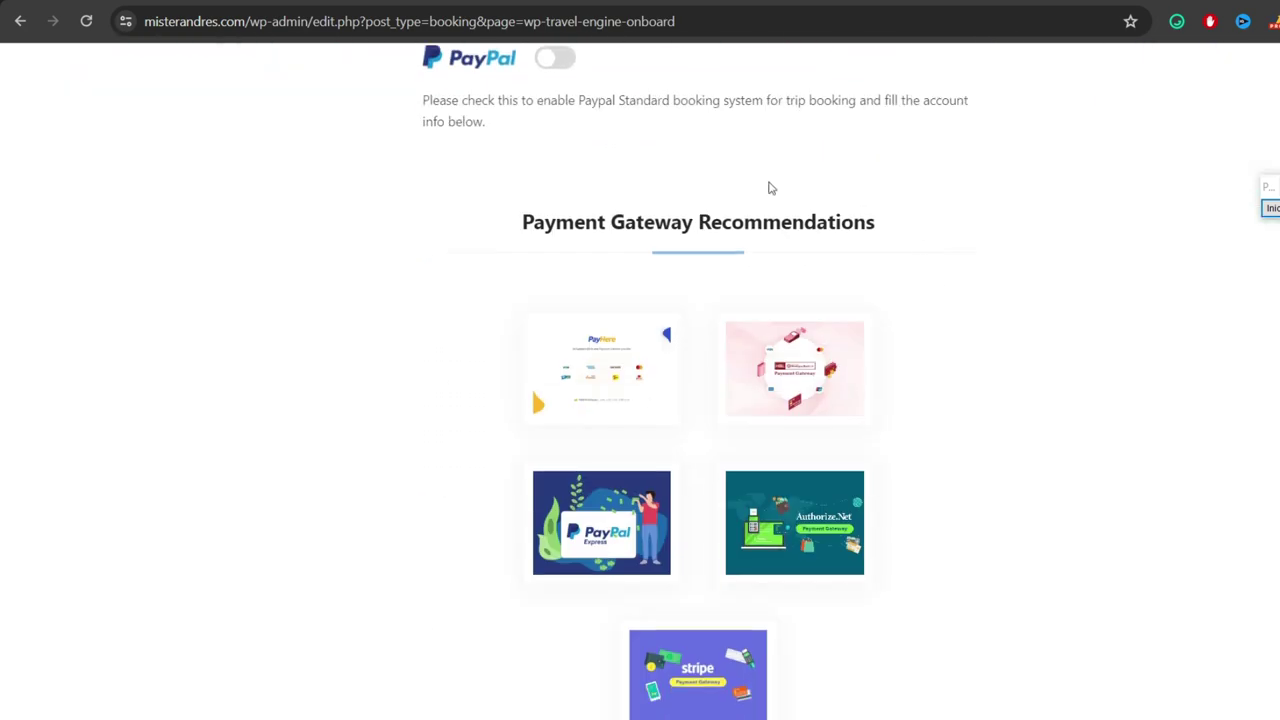
{"action": "scroll", "coordinate": [770, 188], "scroll_direction": "down", "scroll_amount": 4}
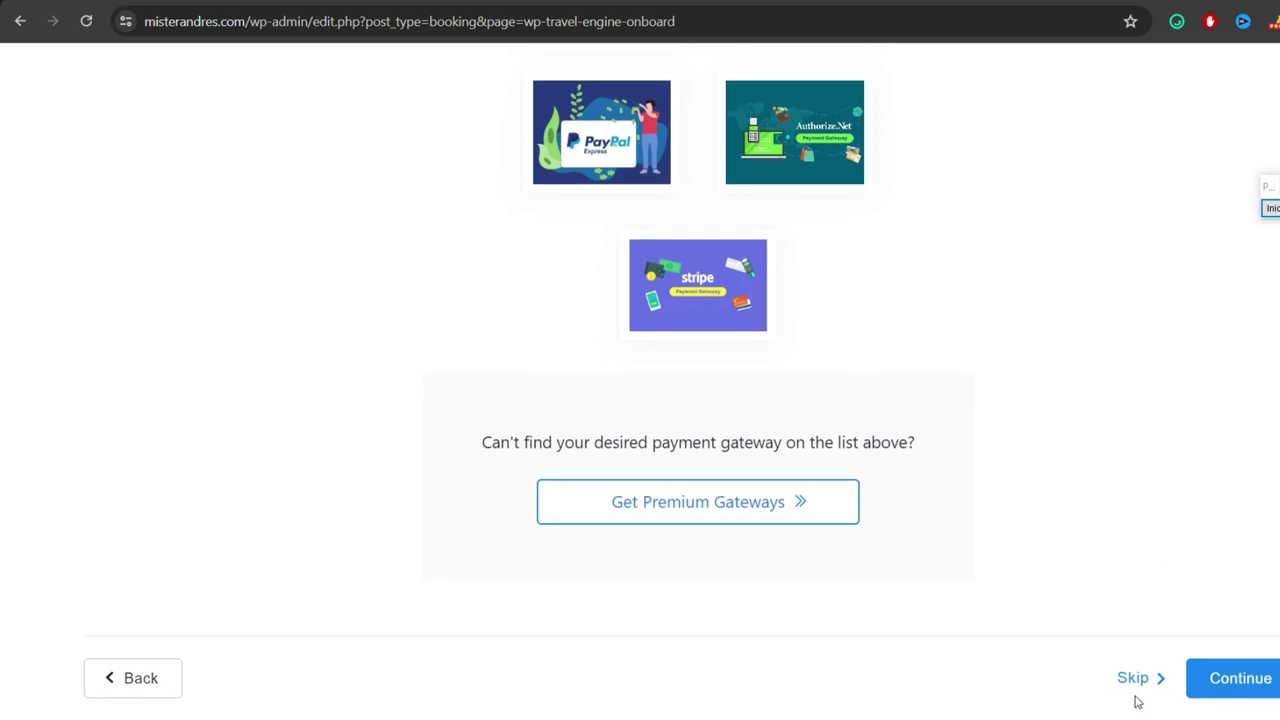
{"action": "left_click", "coordinate": [1134, 680]}
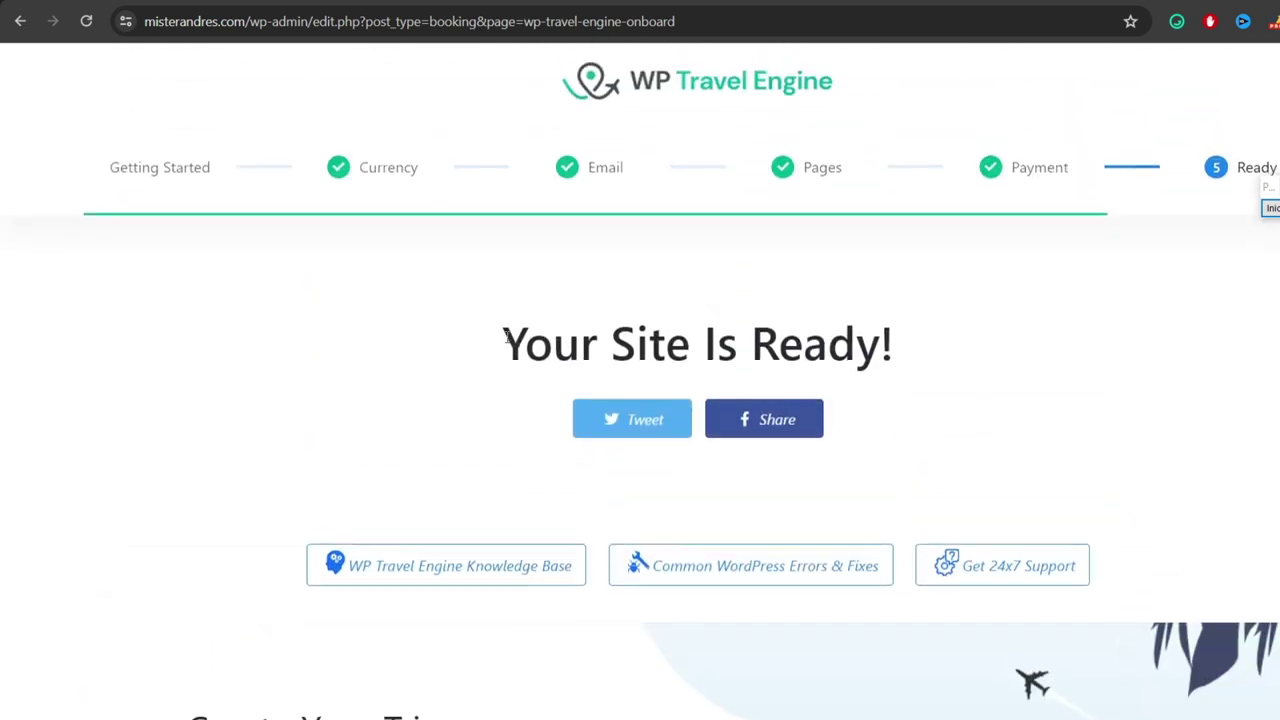
- Look over the final setup wizard page and return to the WordPress dashboard
{"action": "left_click_drag", "start_coordinate": [507, 338], "coordinate": [969, 343]}
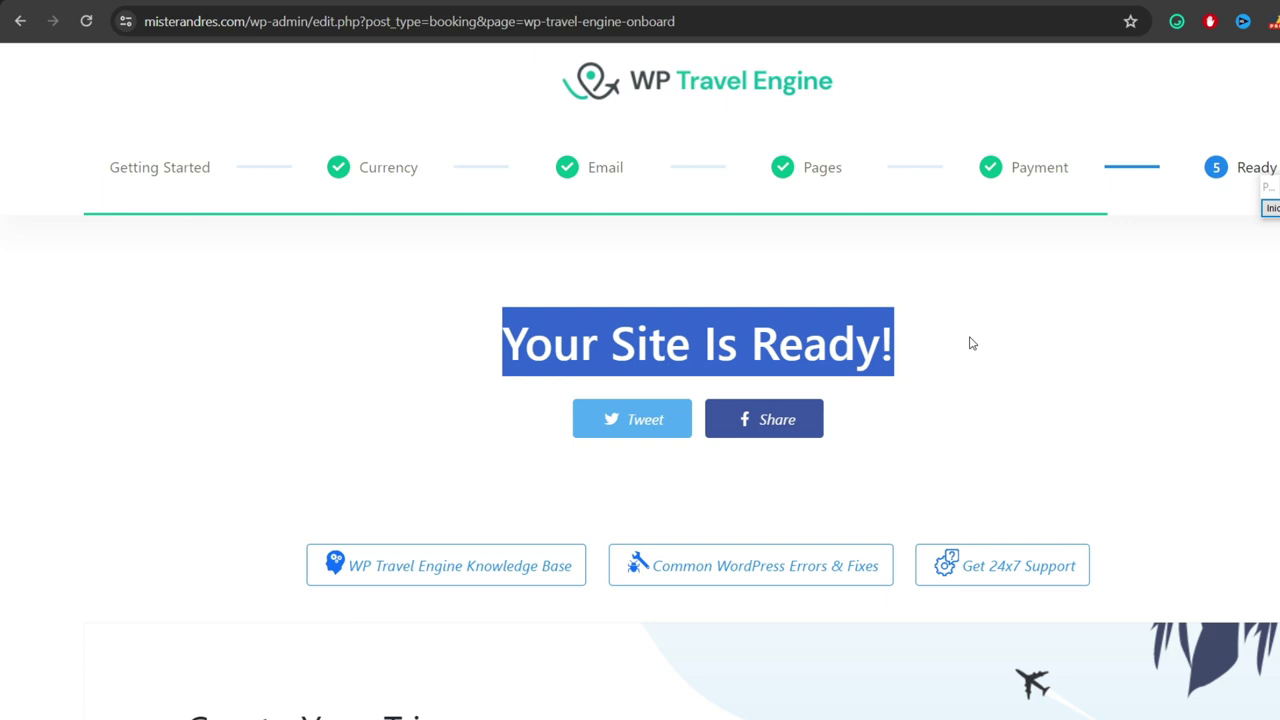
{"action": "scroll", "coordinate": [969, 343], "scroll_direction": "down", "scroll_amount": 2}
{"action": "scroll", "coordinate": [632, 508], "scroll_direction": "down", "scroll_amount": 1}
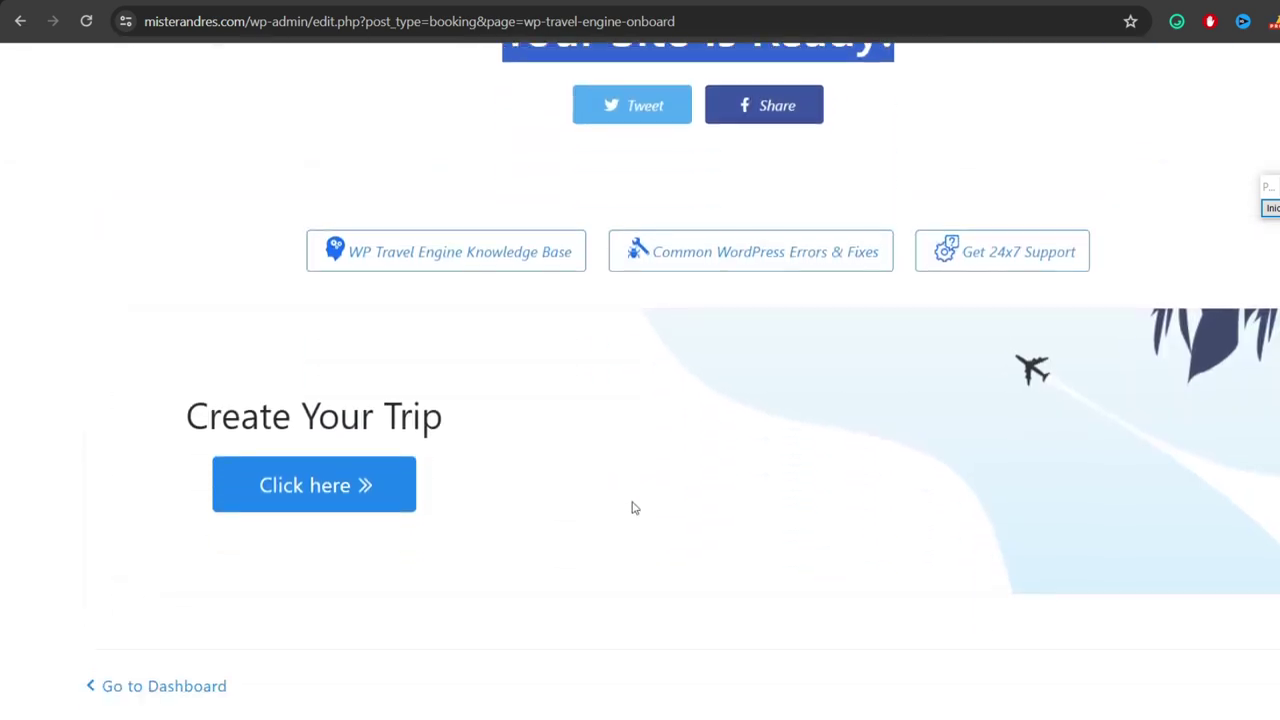
{"action": "left_click", "coordinate": [168, 688]}
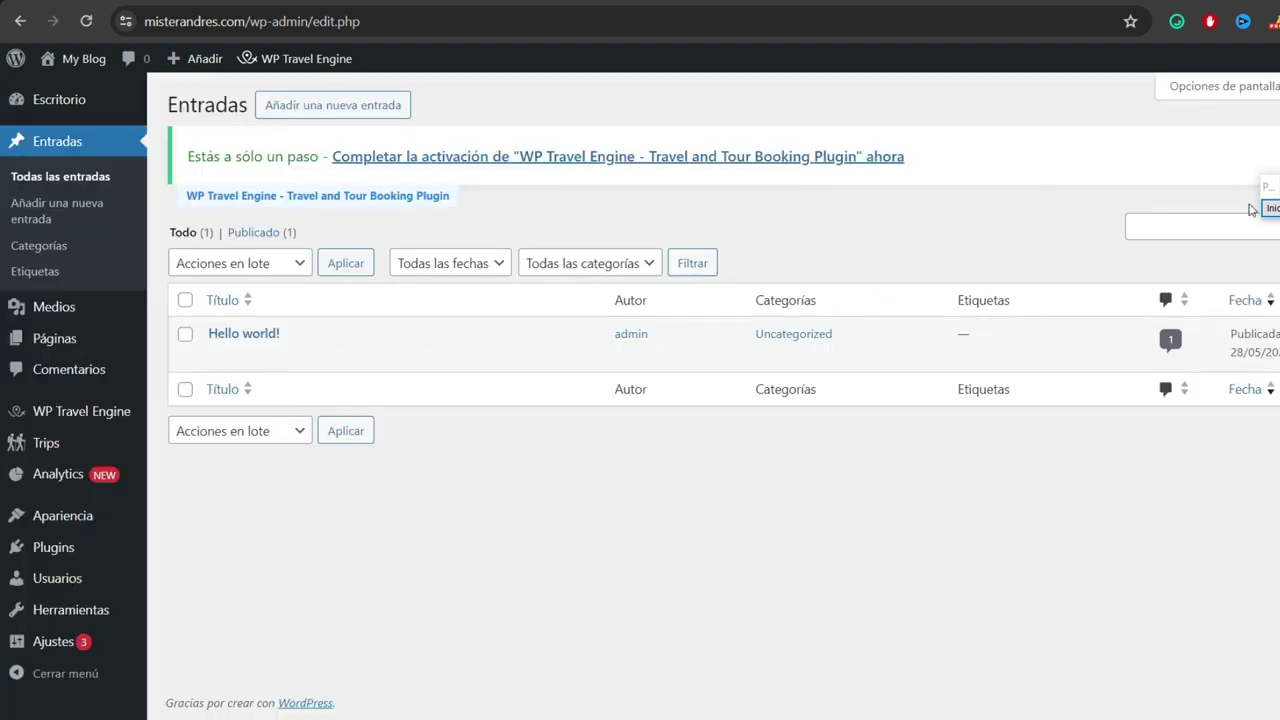
- Mark the WP Travel Engine, Trips and Analytics entries with red arrows, then clear the annotations
{"action": "left_click", "coordinate": [1270, 208]}
{"action": "mouse_move", "coordinate": [829, 100]}
{"action": "left_mouse_down"}
{"action": "mouse_move", "coordinate": [57, 278]}
{"action": "mouse_move", "coordinate": [209, 407]}
{"action": "mouse_move", "coordinate": [148, 411]}
{"action": "left_mouse_up"}
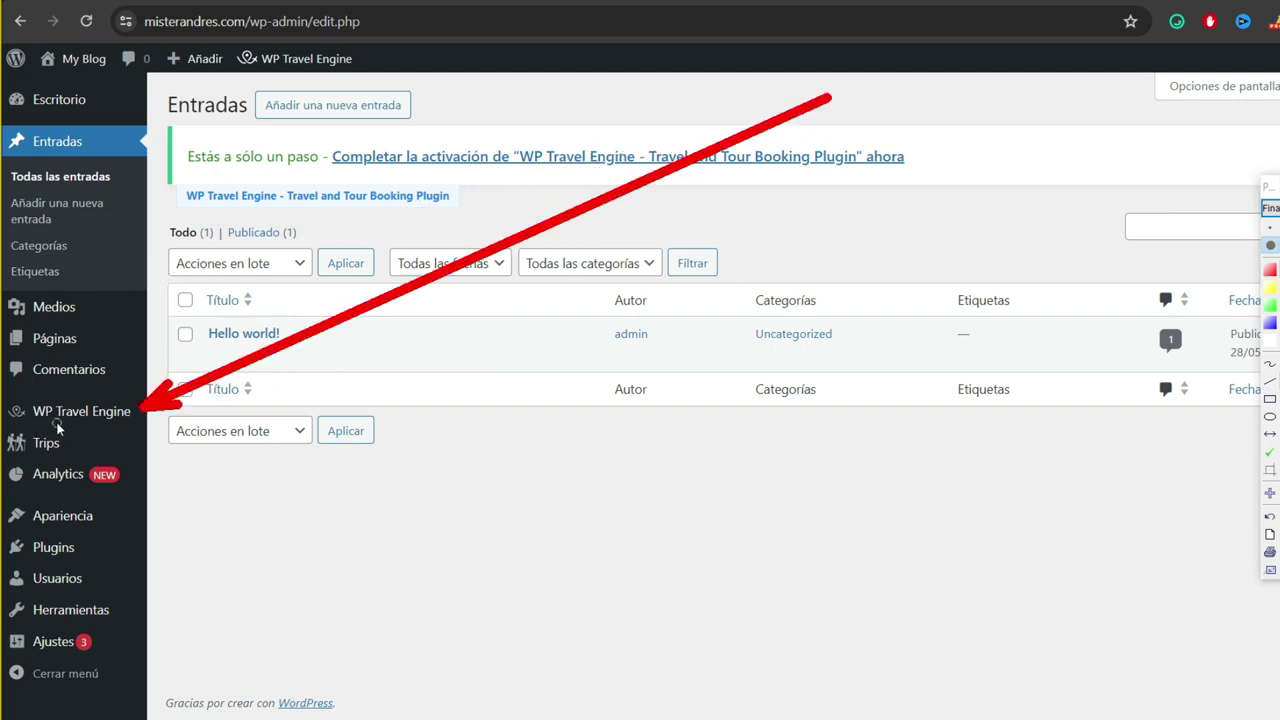
{"action": "left_click_drag", "start_coordinate": [290, 505], "coordinate": [72, 440]}
{"action": "left_click_drag", "start_coordinate": [228, 580], "coordinate": [110, 490]}
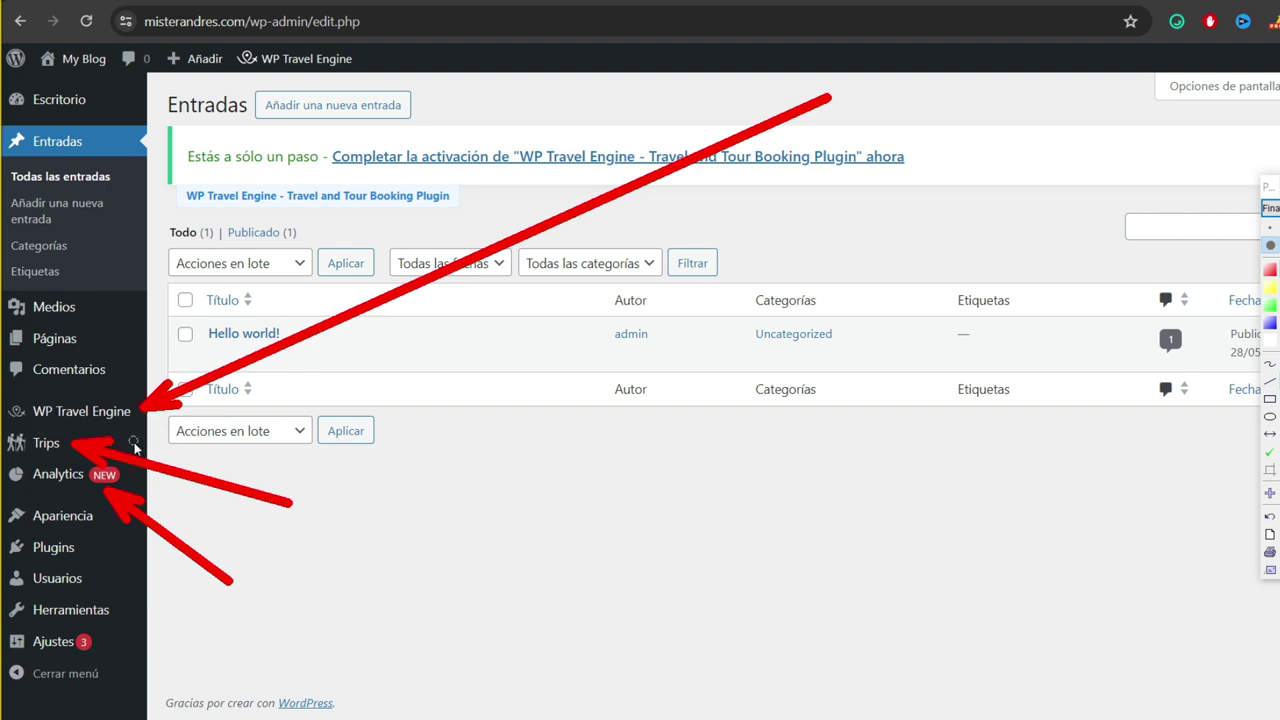
{"action": "left_click", "coordinate": [1270, 208]}
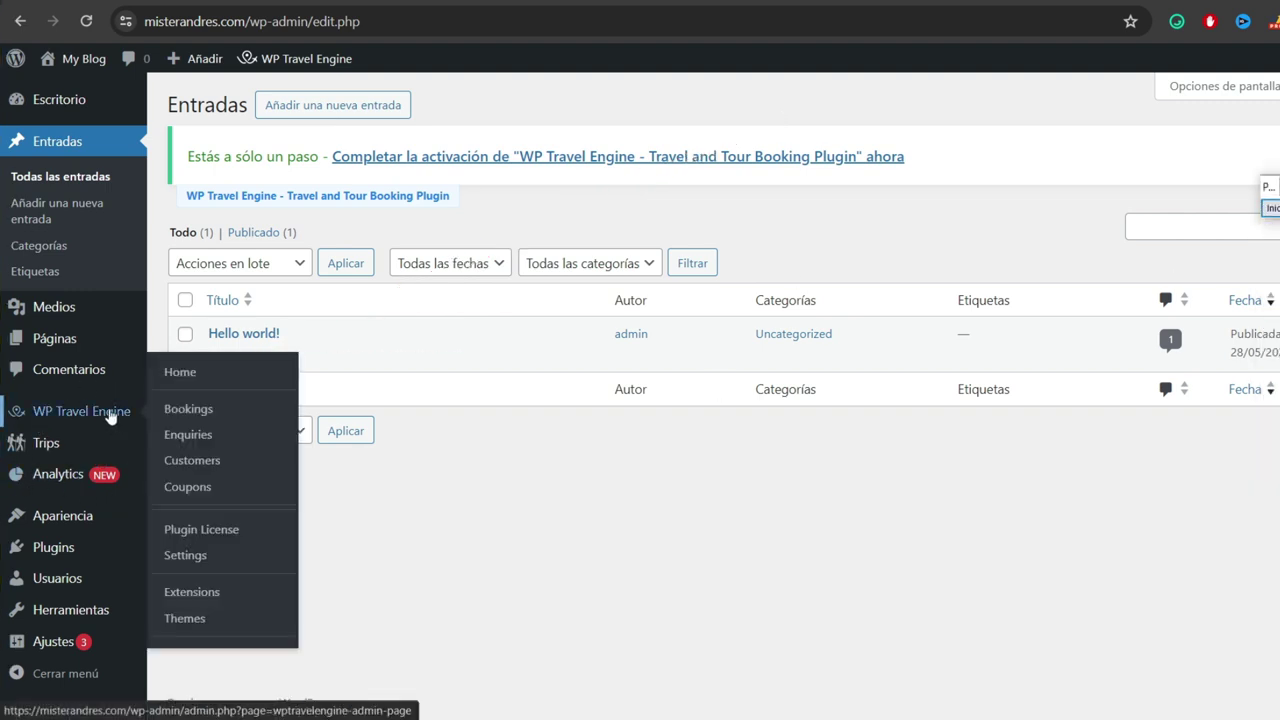
- Go to the WP Travel Engine admin page, then visit the live site and examine its home page from top to bottom
{"action": "mouse_move", "coordinate": [60, 423]}
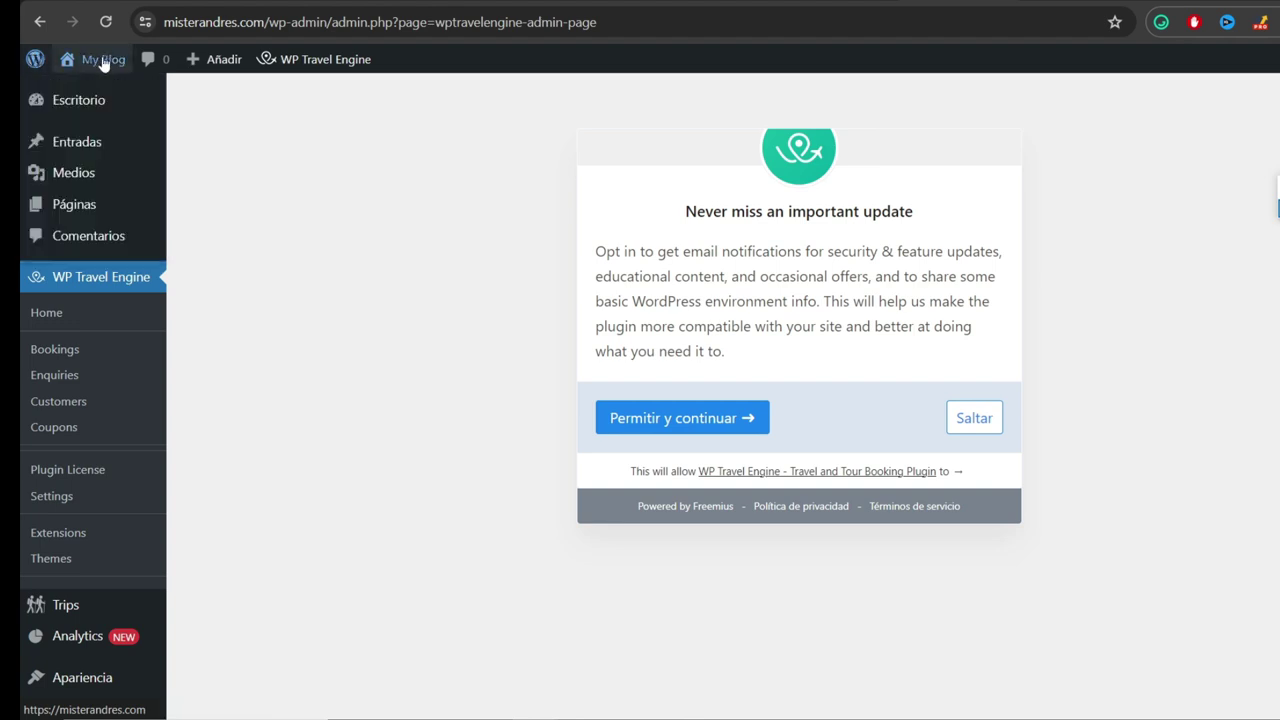
{"action": "mouse_move", "coordinate": [100, 60]}
{"action": "left_click", "coordinate": [115, 94]}
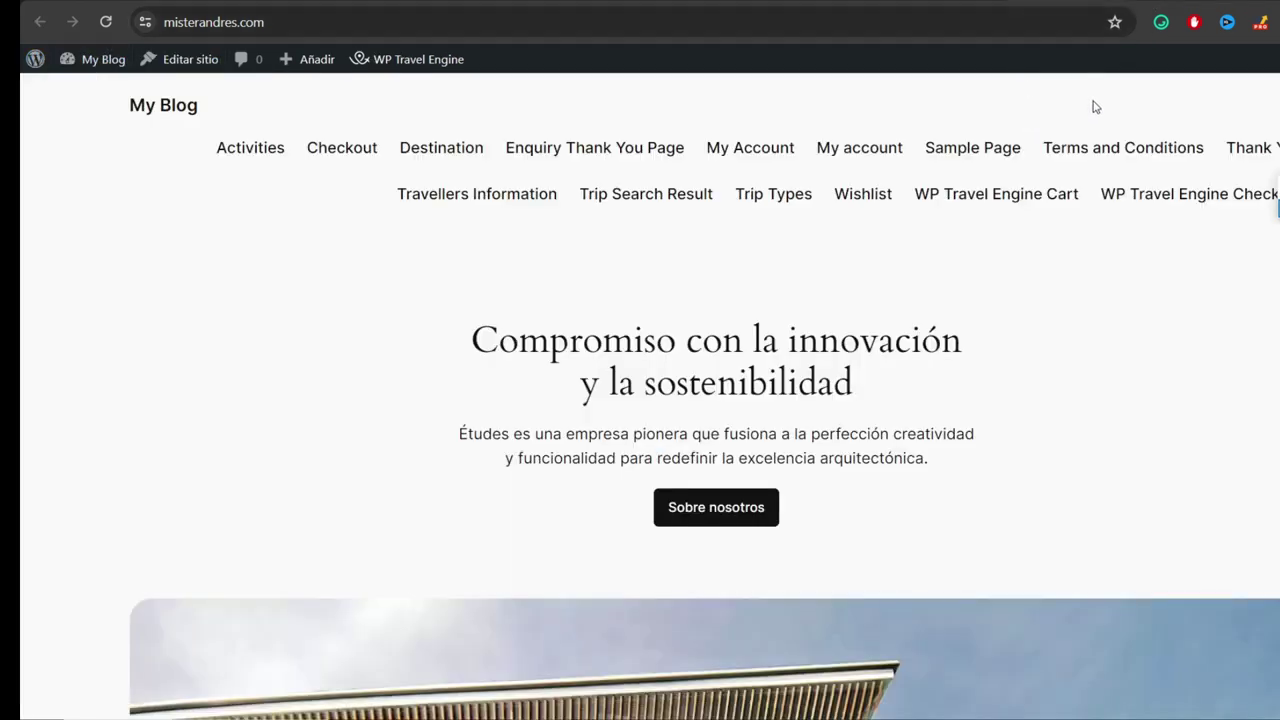
{"action": "scroll", "coordinate": [704, 400], "scroll_direction": "down", "scroll_amount": 15}
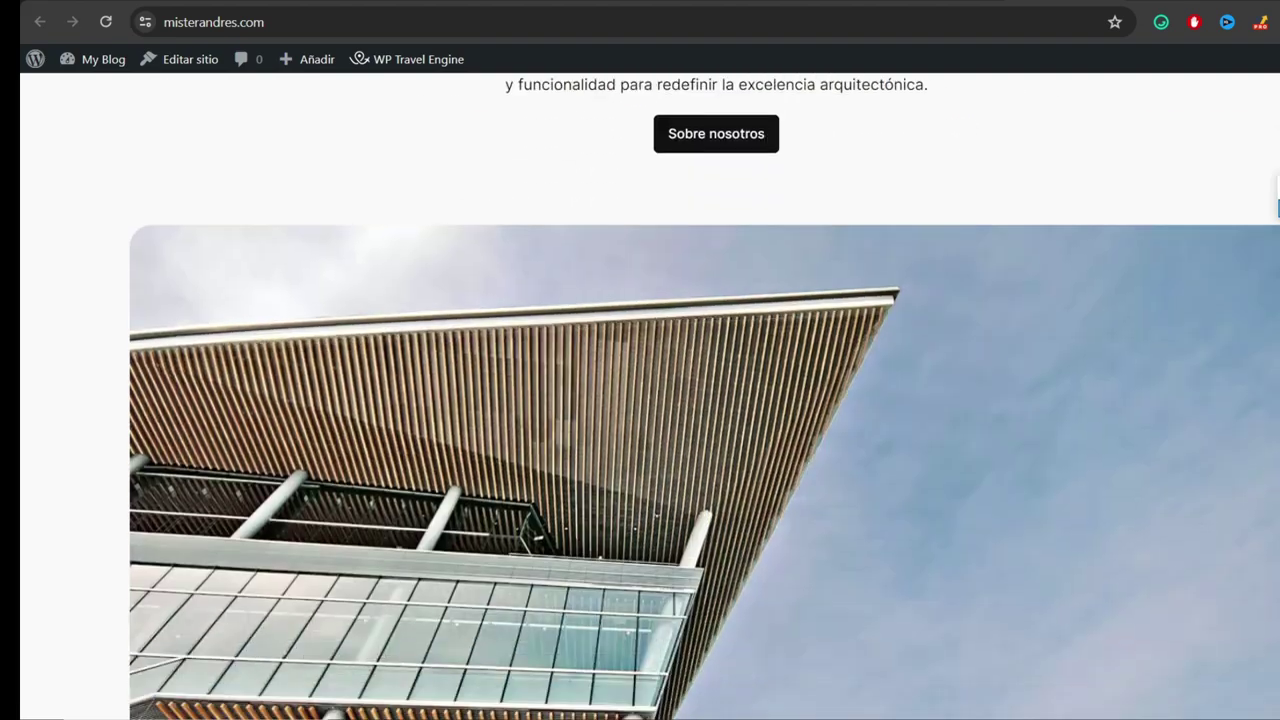
{"action": "scroll", "coordinate": [704, 400], "scroll_direction": "down", "scroll_amount": 20}
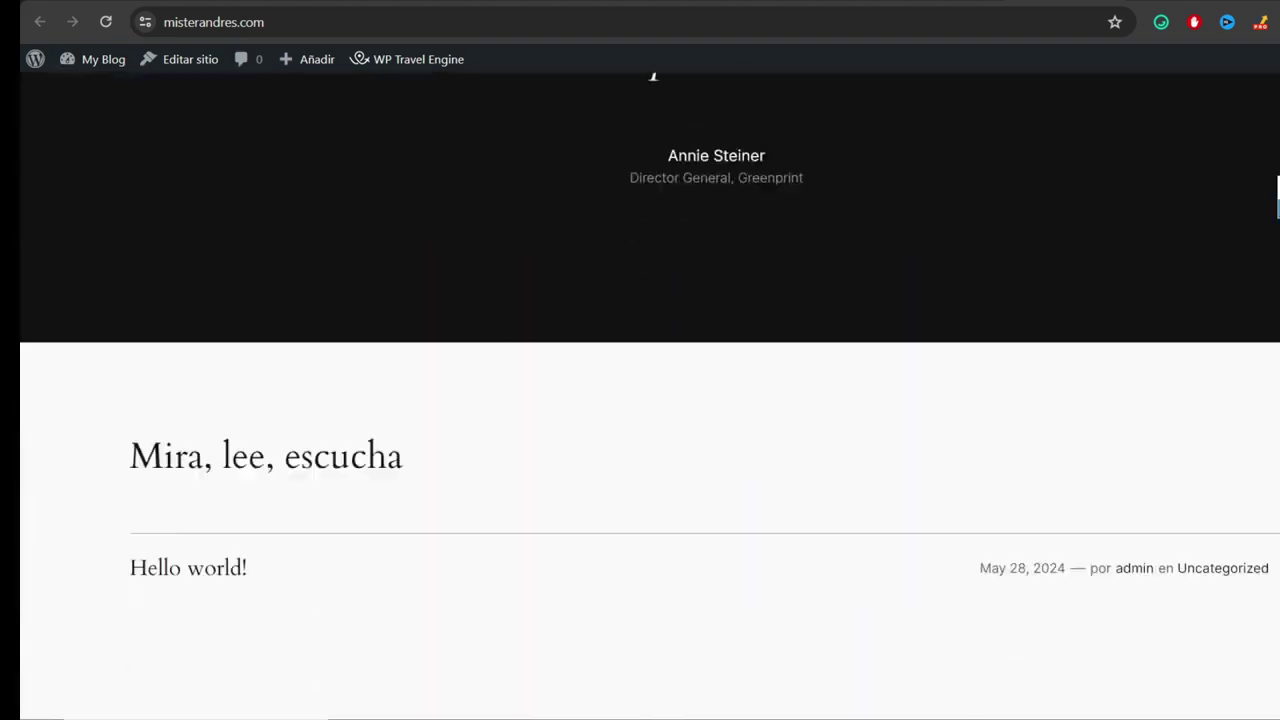
{"action": "scroll", "coordinate": [704, 400], "scroll_direction": "up", "scroll_amount": 20}
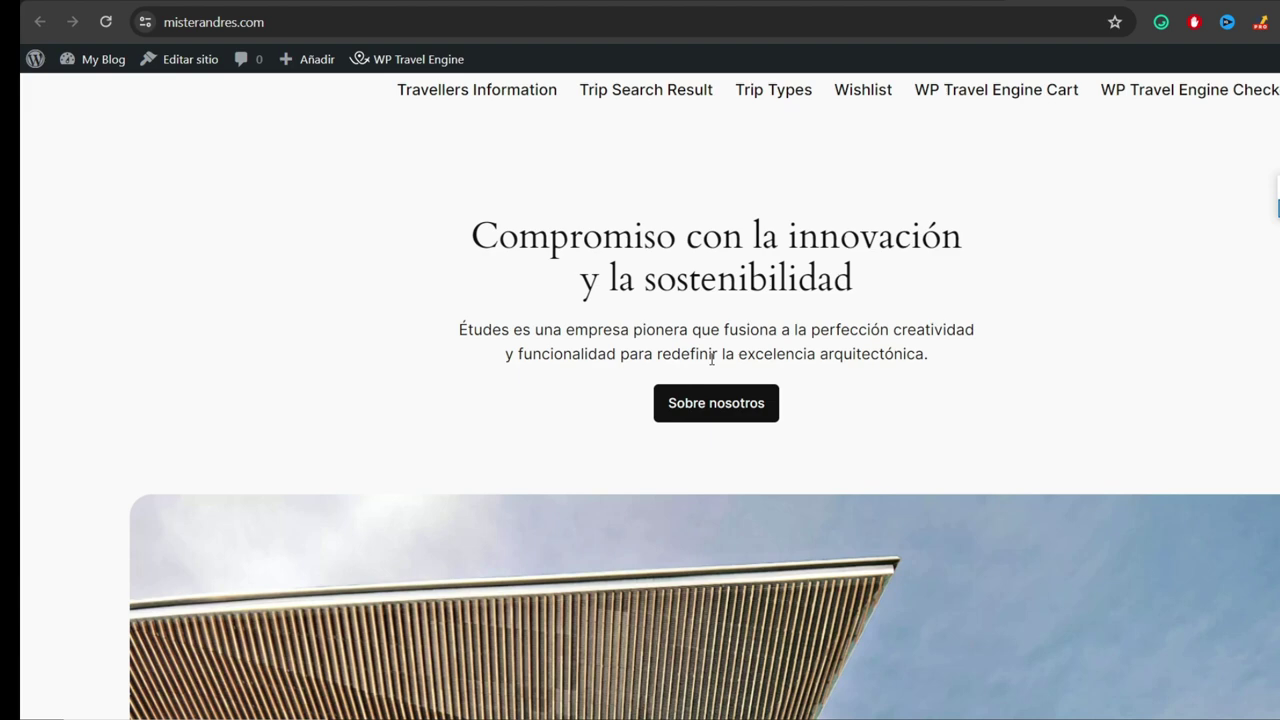
- Return to the WordPress admin and browse the travel themes offered by WP Travel Engine
{"action": "left_click", "coordinate": [1030, 1]}
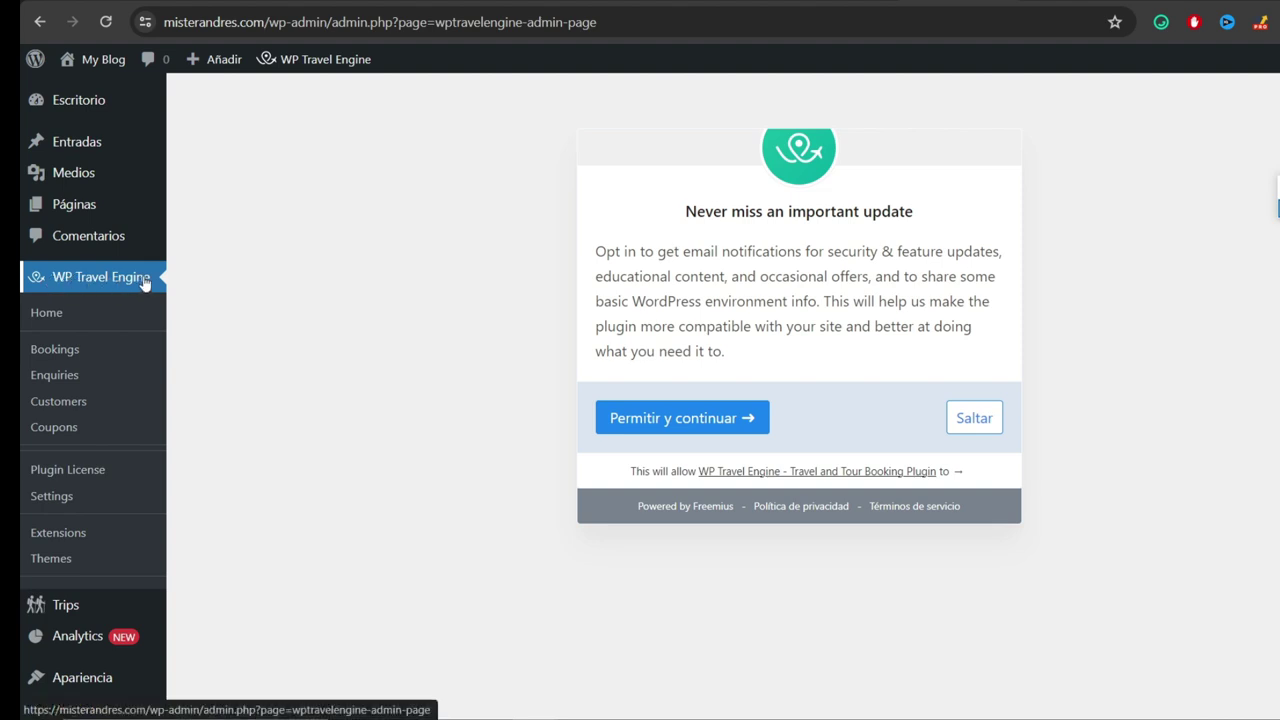
{"action": "left_click", "coordinate": [51, 559]}
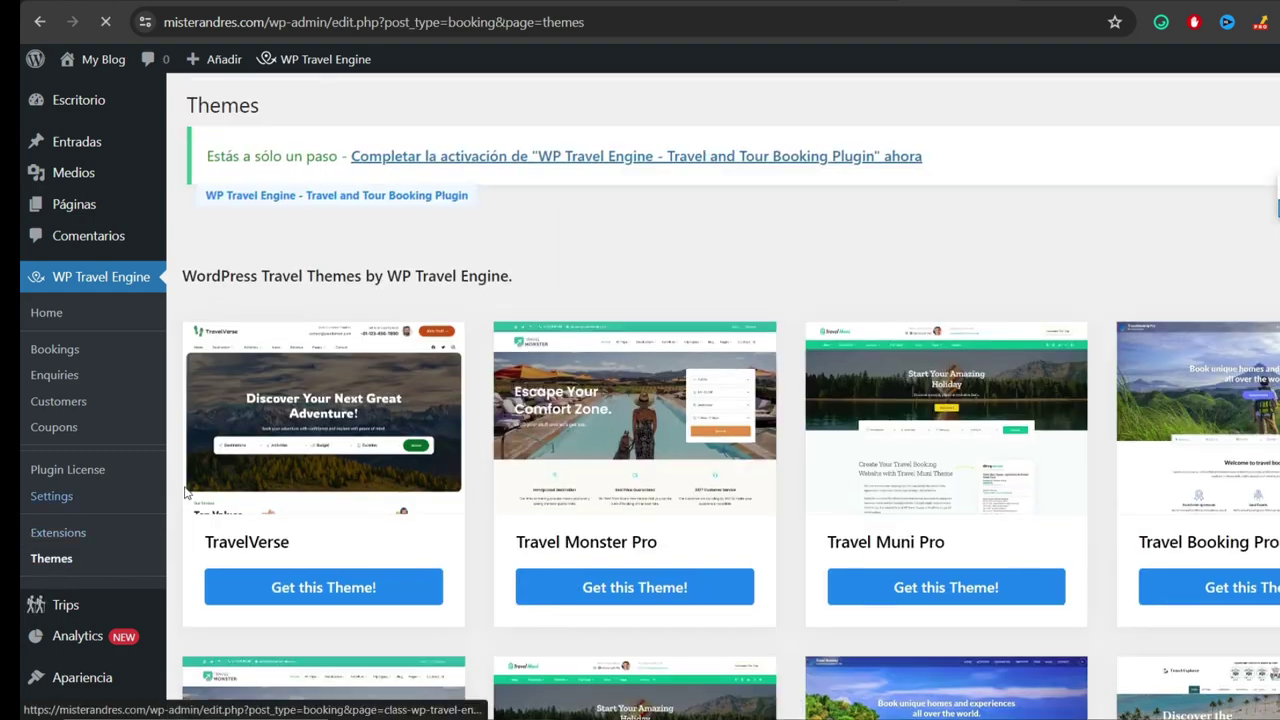
{"action": "scroll", "coordinate": [730, 210], "scroll_direction": "down", "scroll_amount": 3}
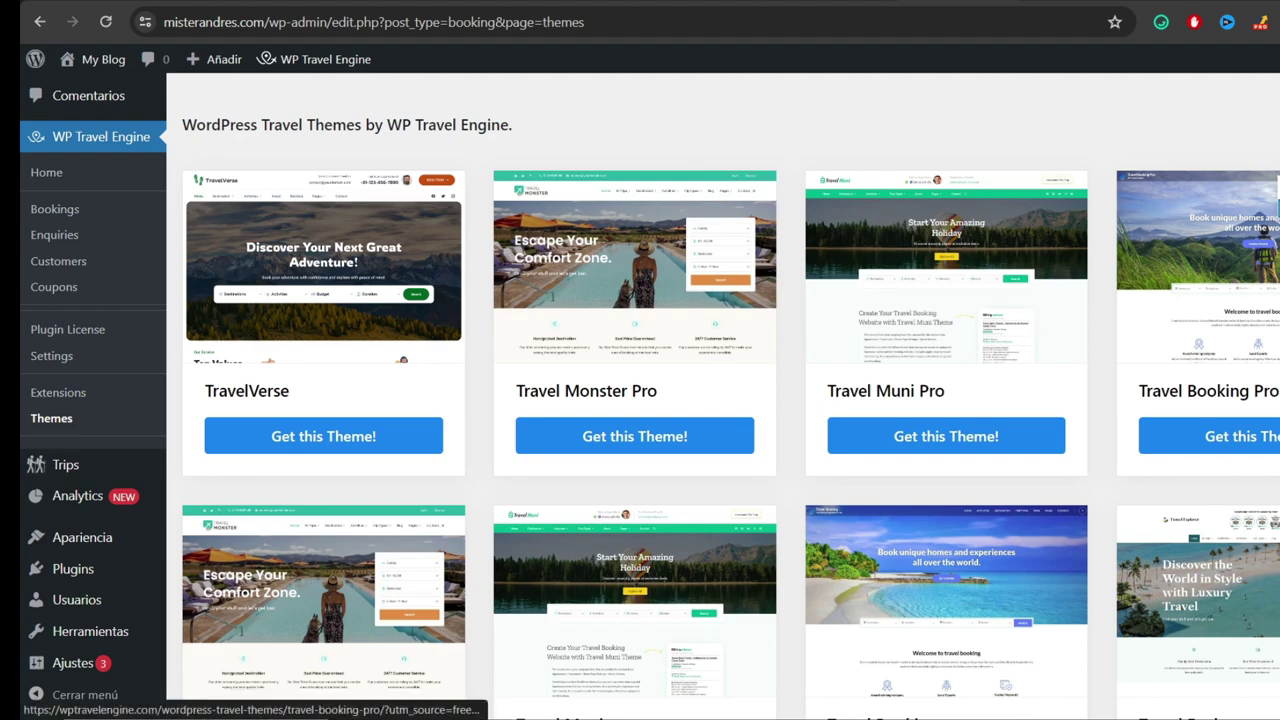
{"action": "scroll", "coordinate": [1033, 324], "scroll_direction": "down", "scroll_amount": 2}
{"action": "scroll", "coordinate": [343, 372], "scroll_direction": "down", "scroll_amount": 3}
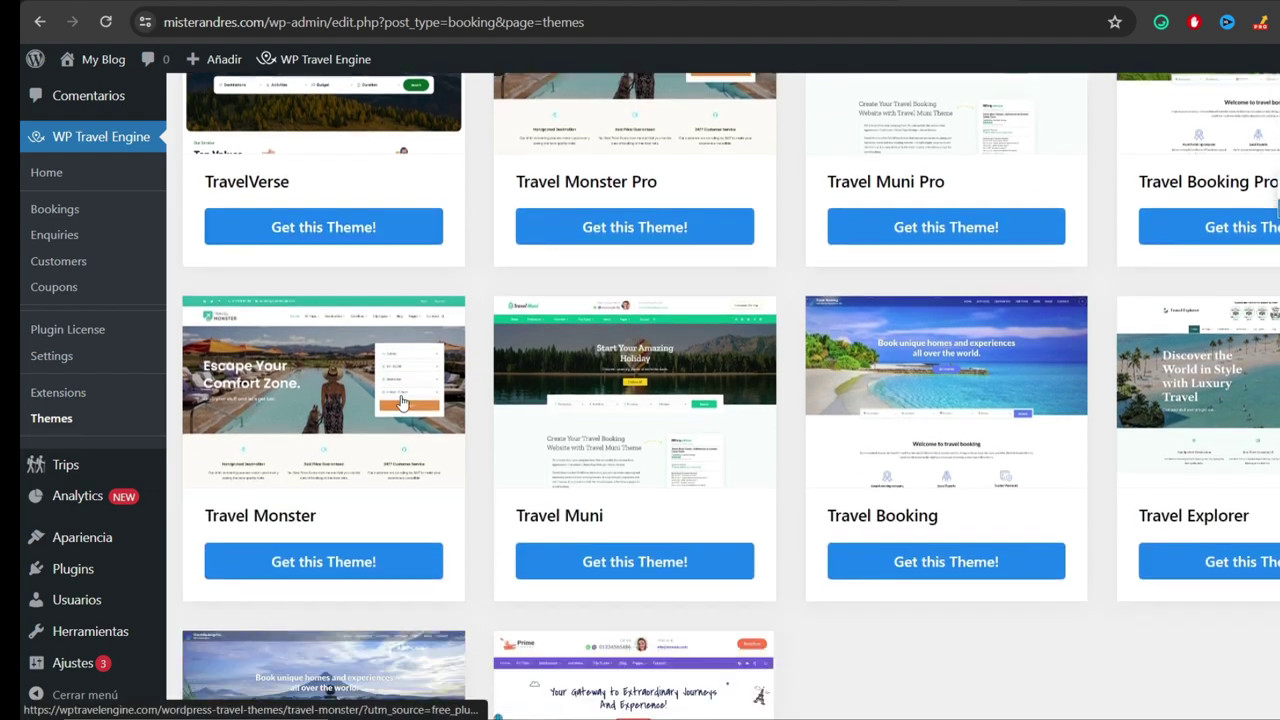
{"action": "scroll", "coordinate": [343, 372], "scroll_direction": "up", "scroll_amount": 5}
{"action": "scroll", "coordinate": [343, 372], "scroll_direction": "down", "scroll_amount": 3}
{"action": "scroll", "coordinate": [650, 400], "scroll_direction": "down", "scroll_amount": 5}
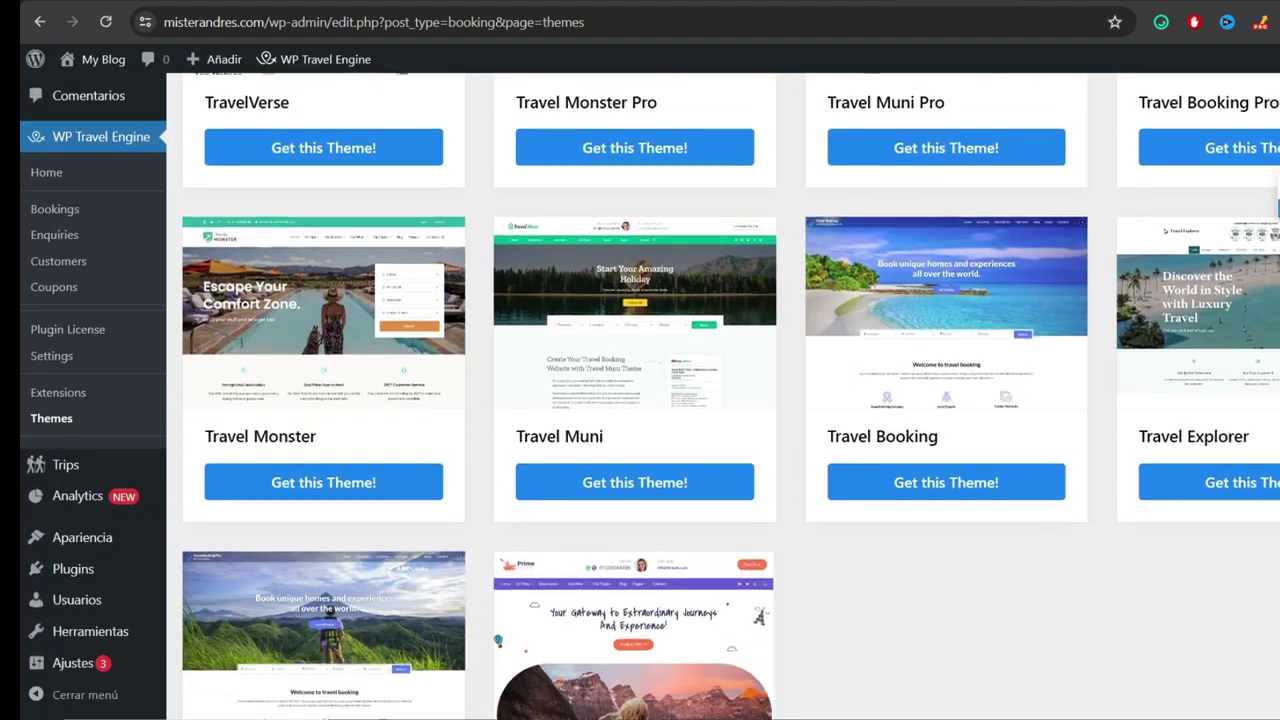
{"action": "scroll", "coordinate": [560, 400], "scroll_direction": "up", "scroll_amount": 6}
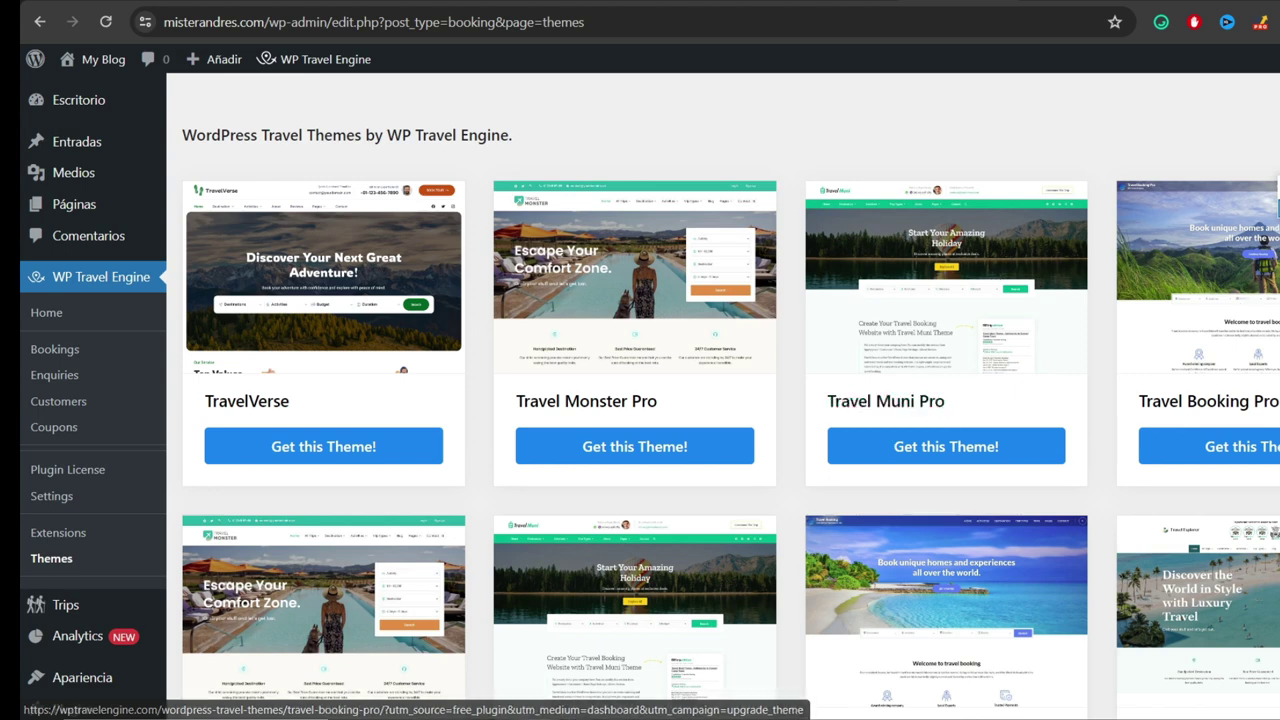
{"action": "scroll", "coordinate": [1246, 308], "scroll_direction": "down", "scroll_amount": 1}
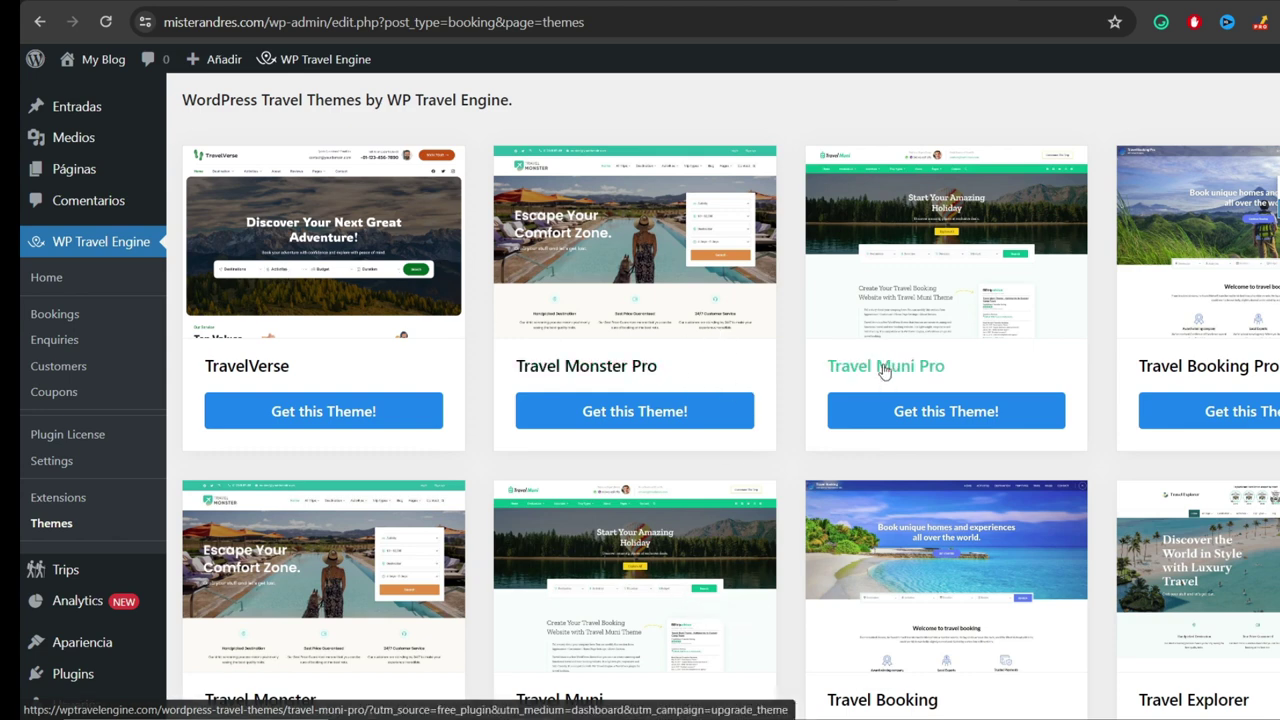
- Open the Travel Muni Pro theme and examine the annual plans on the WP Travel Engine pricing page
{"action": "left_click", "coordinate": [914, 368]}
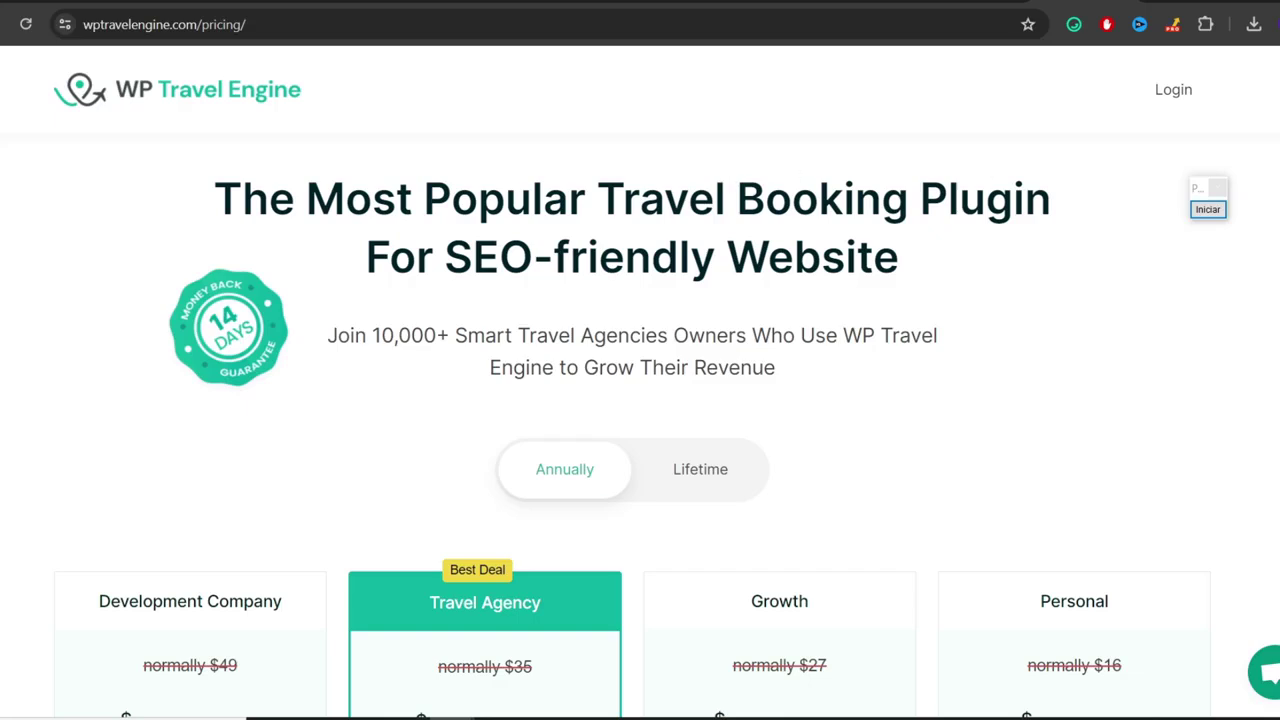
{"action": "scroll", "coordinate": [640, 400], "scroll_direction": "down", "scroll_amount": 4}
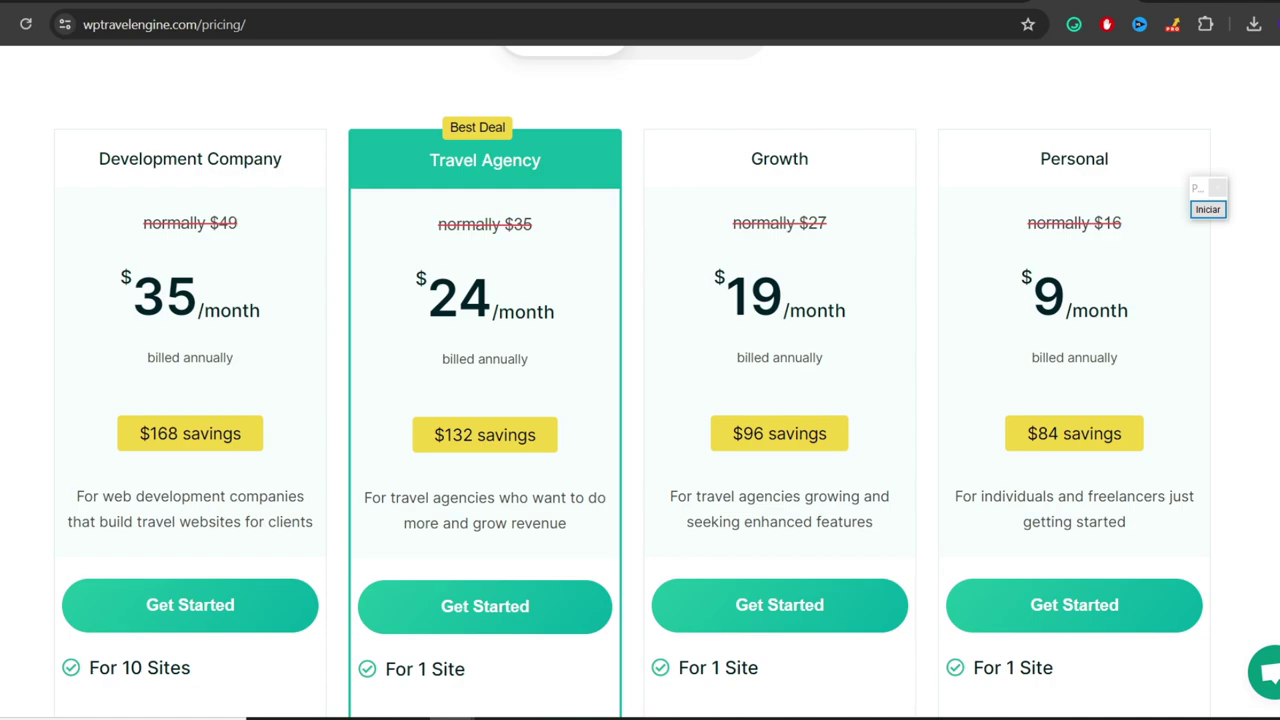
- Point a red arrow at the Travel Agency plan's monthly price, then clear the annotation
{"action": "left_click", "coordinate": [1208, 209]}
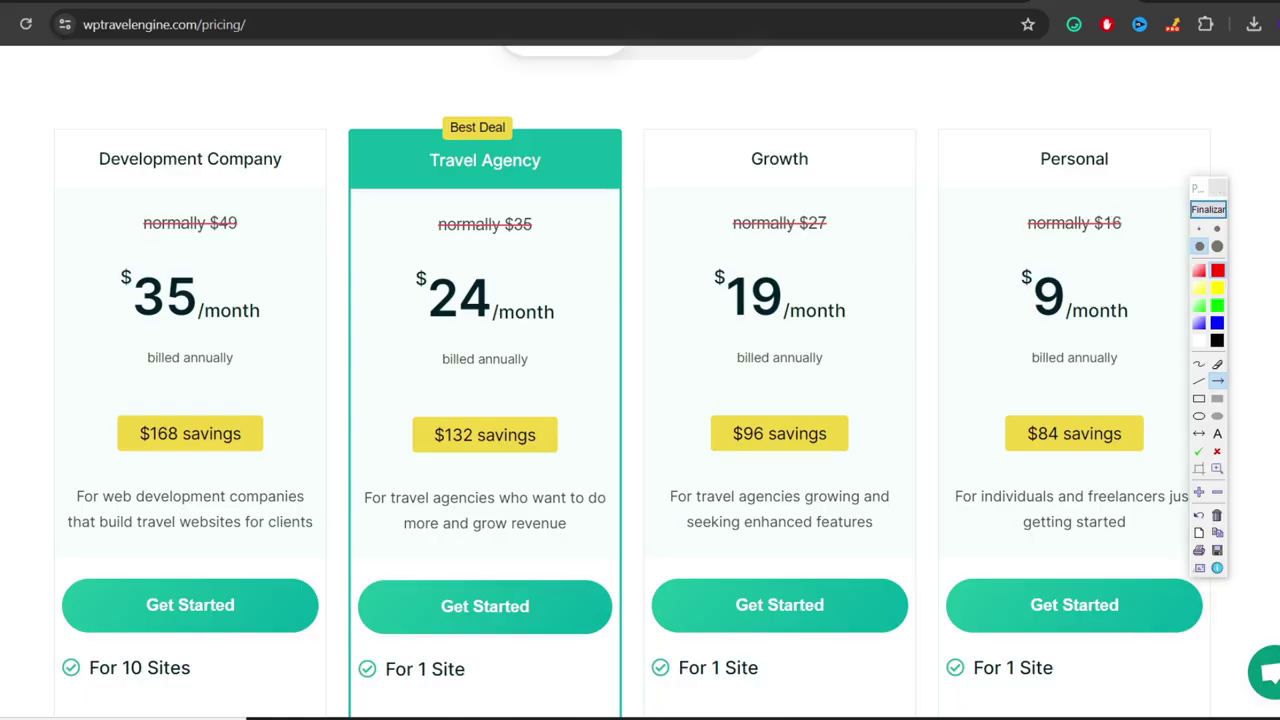
{"action": "mouse_move", "coordinate": [1, 268]}
{"action": "left_mouse_down"}
{"action": "mouse_move", "coordinate": [345, 312]}
{"action": "mouse_move", "coordinate": [414, 305]}
{"action": "left_mouse_up"}
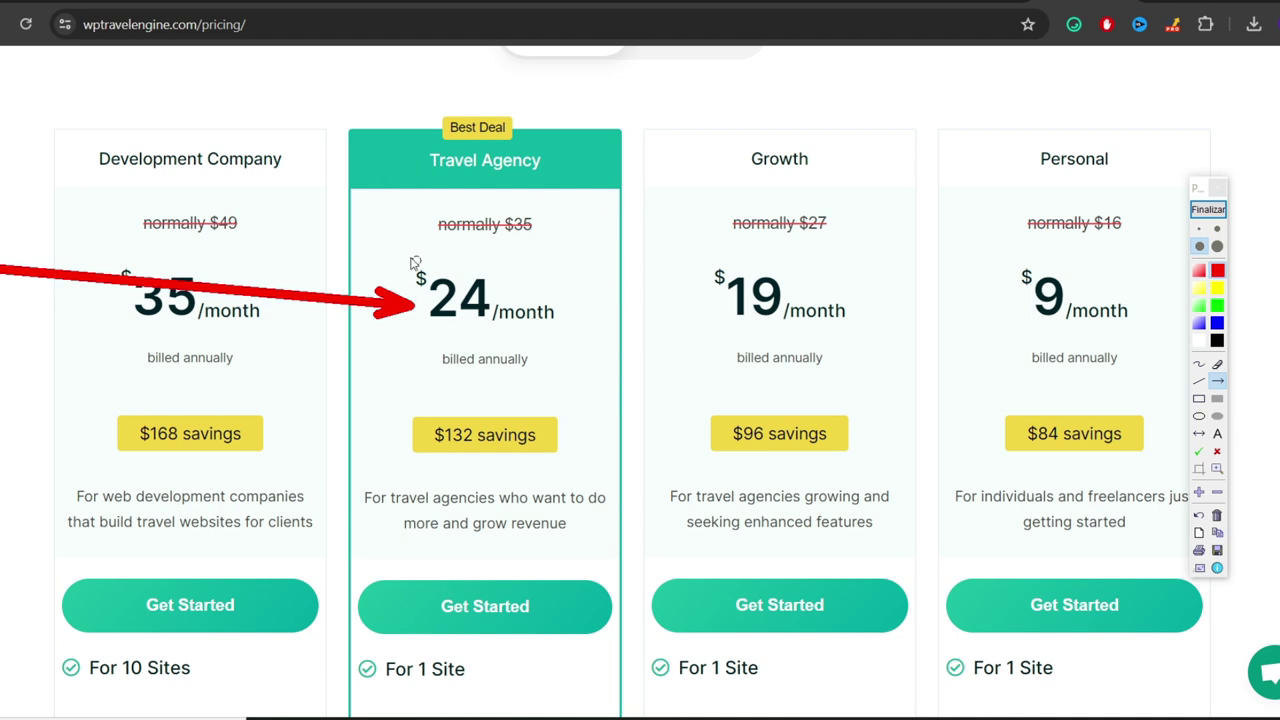
{"action": "left_click", "coordinate": [1208, 209]}
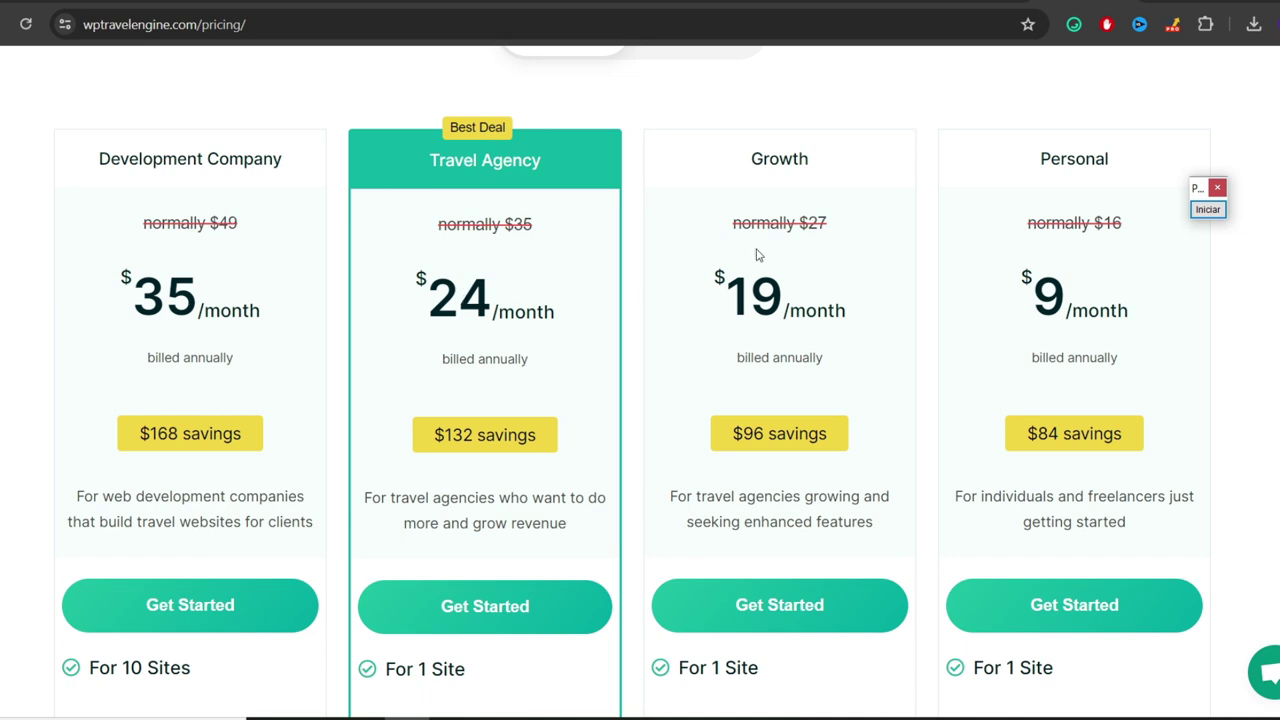
- Return to the WP Travel Engine themes list in the WordPress admin and get the free Travel Monster theme from its product page
{"action": "left_click", "coordinate": [874, 2]}
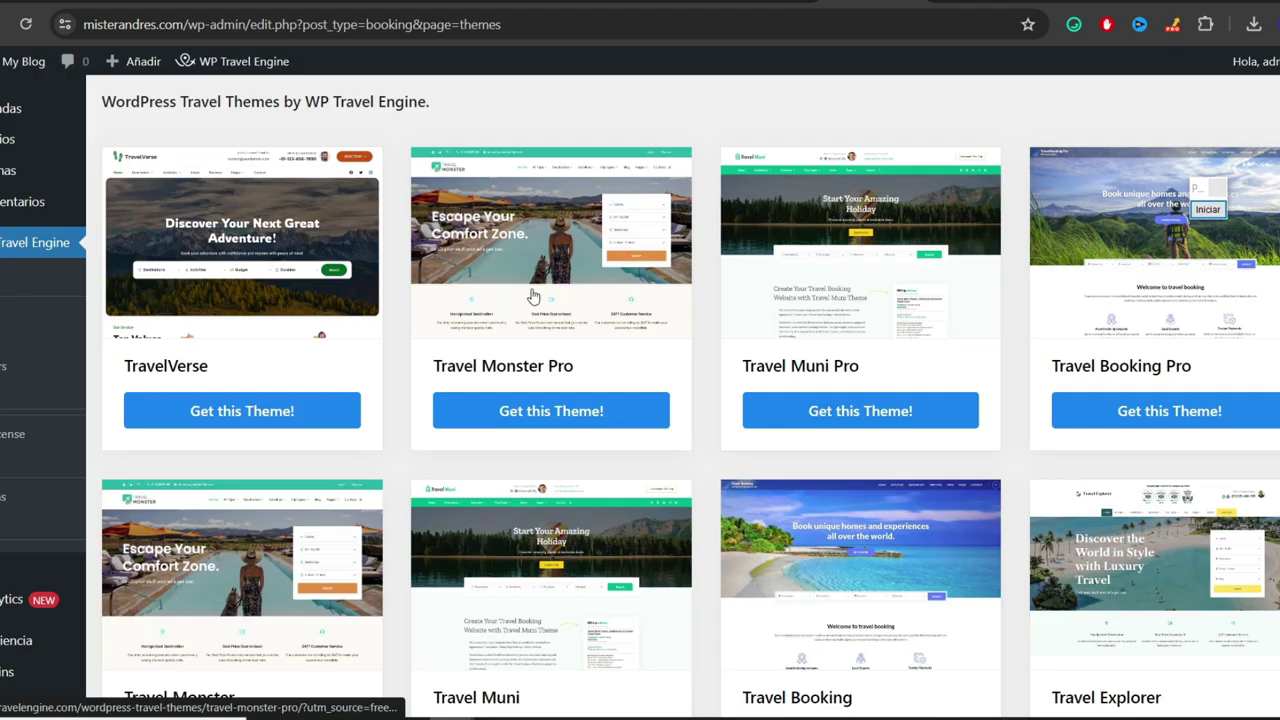
{"action": "scroll", "coordinate": [646, 212], "scroll_direction": "down", "scroll_amount": 1}
{"action": "scroll", "coordinate": [646, 212], "scroll_direction": "down", "scroll_amount": 3}
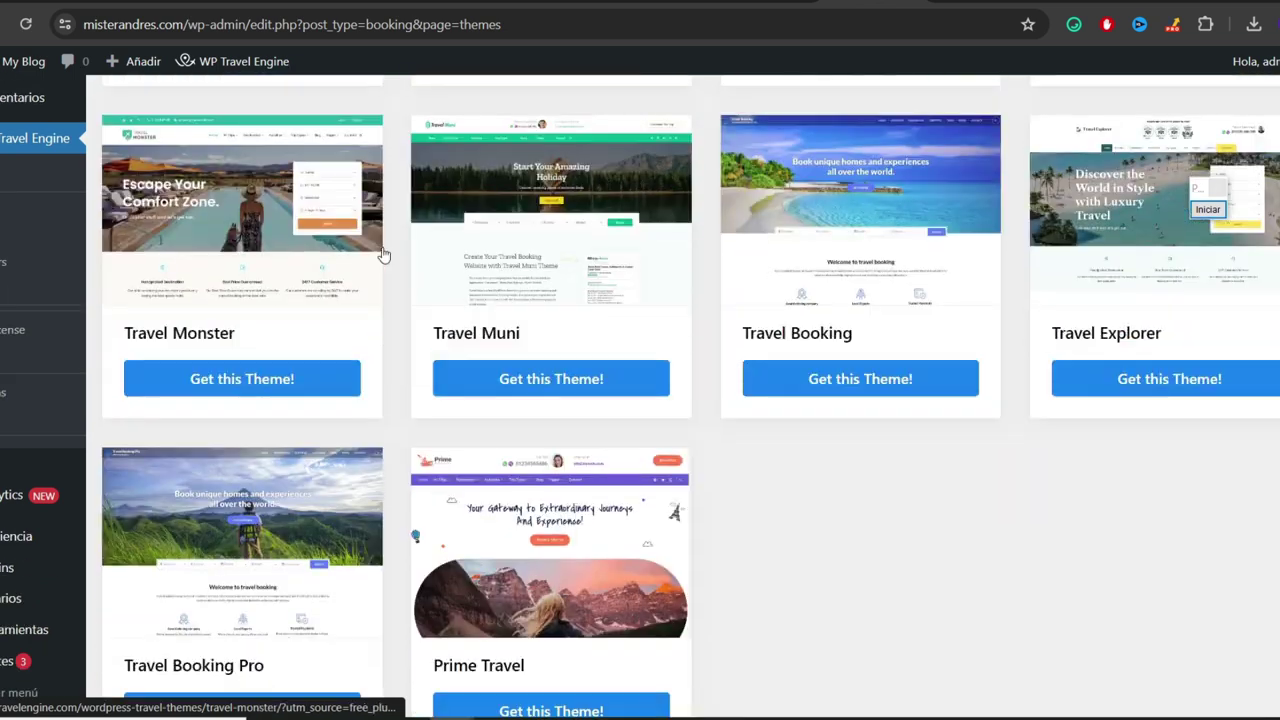
{"action": "scroll", "coordinate": [383, 254], "scroll_direction": "up", "scroll_amount": 3}
{"action": "scroll", "coordinate": [208, 428], "scroll_direction": "down", "scroll_amount": 3}
{"action": "scroll", "coordinate": [231, 311], "scroll_direction": "up", "scroll_amount": 2}
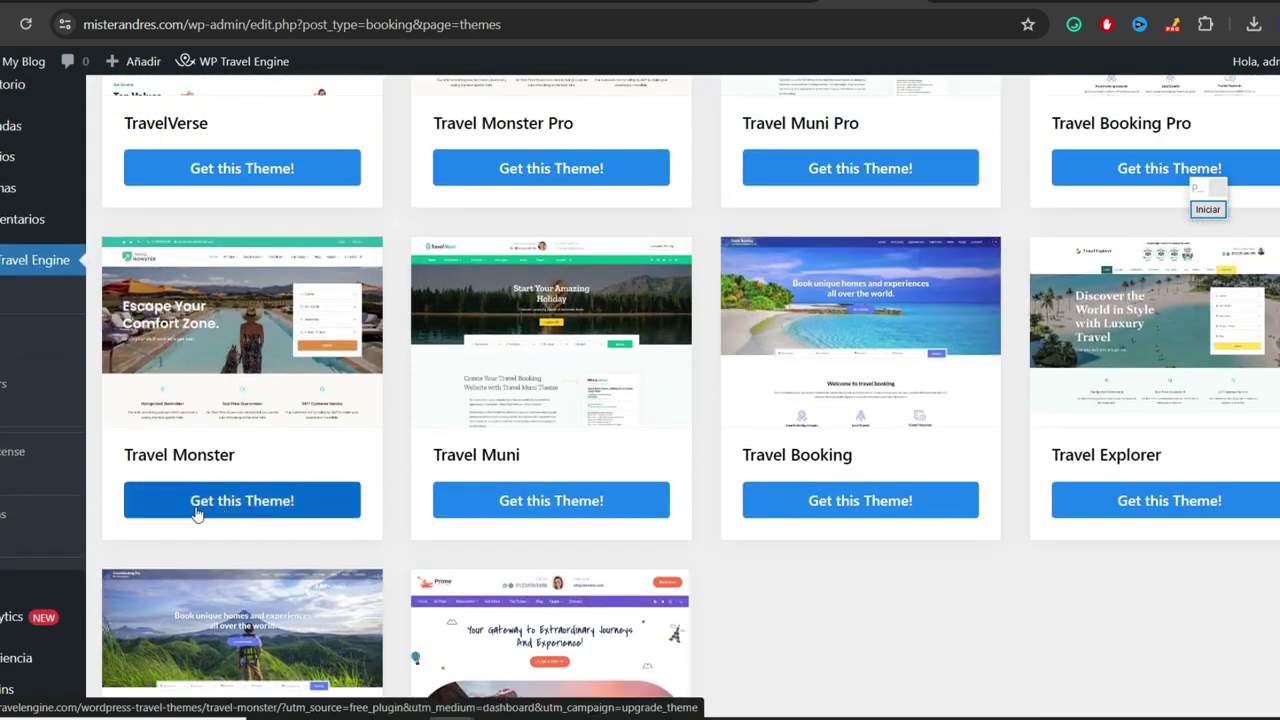
{"action": "left_click", "coordinate": [268, 508]}
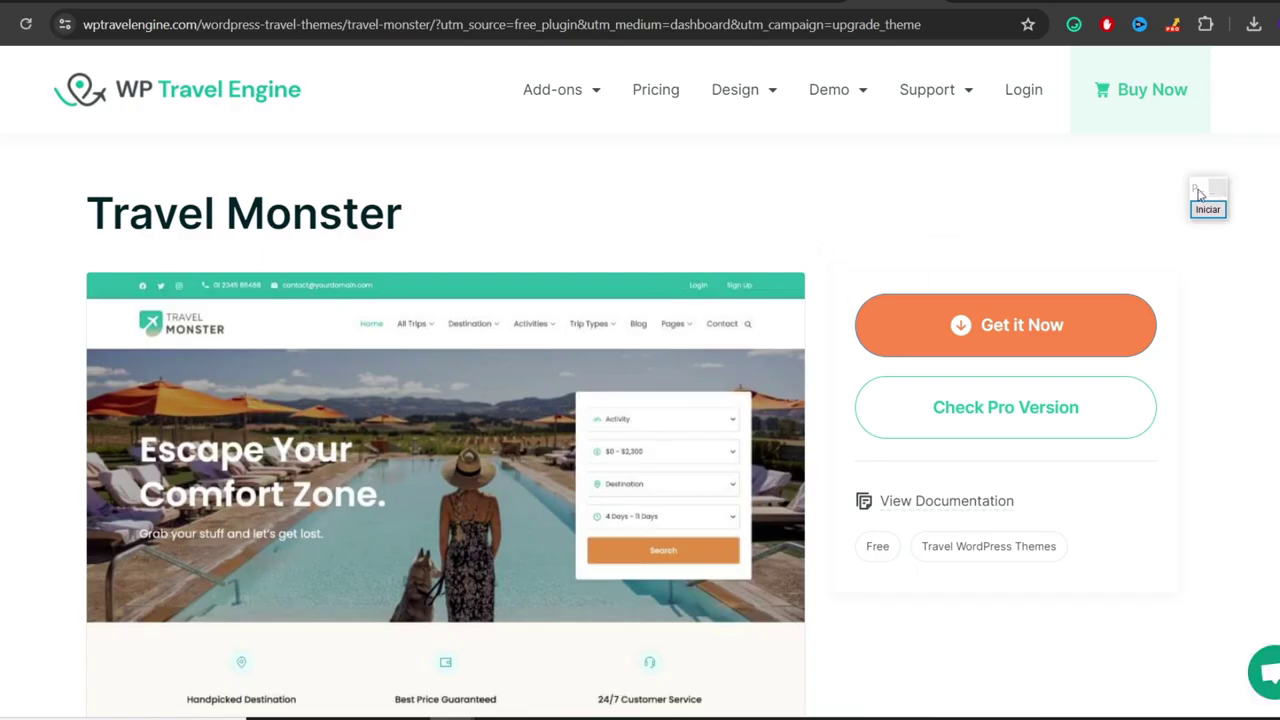
{"action": "left_click", "coordinate": [1001, 330]}
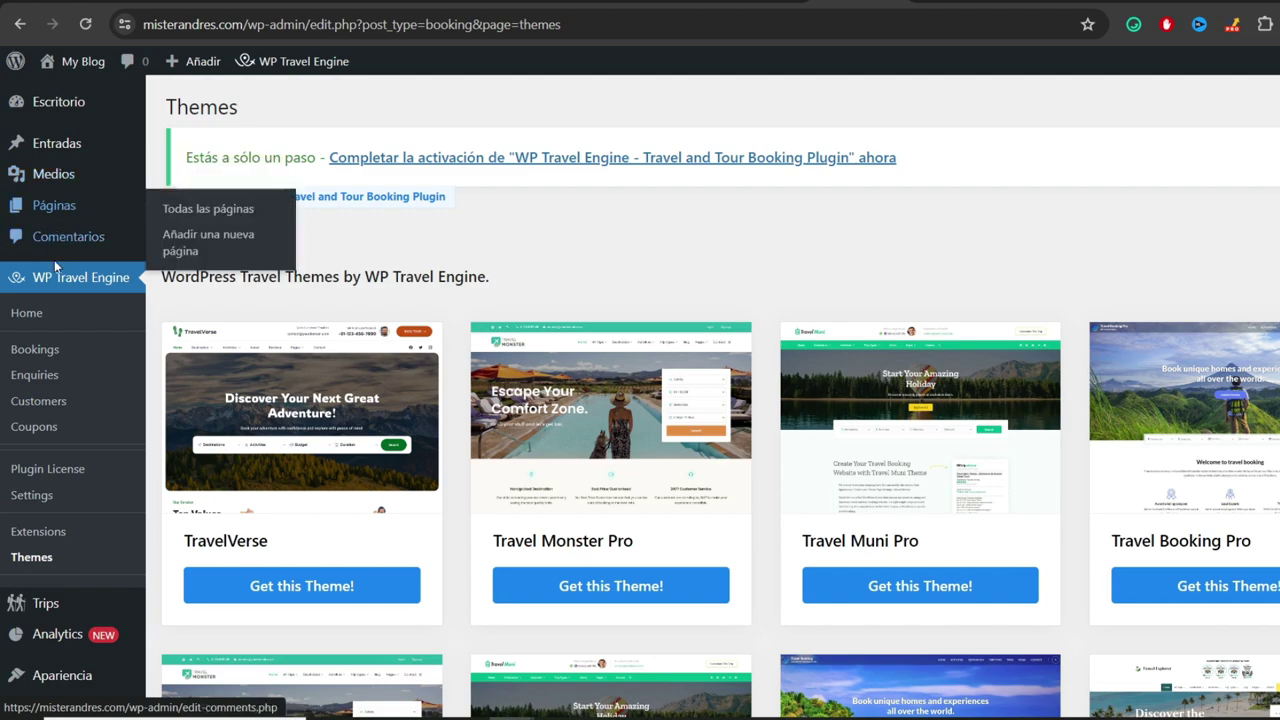
- Go to the WordPress theme upload form and choose the travel-monster.1.1.7 zip file from the WP TRAVEL ENGINE folder
{"action": "scroll", "coordinate": [90, 430], "scroll_direction": "down", "scroll_amount": 5}
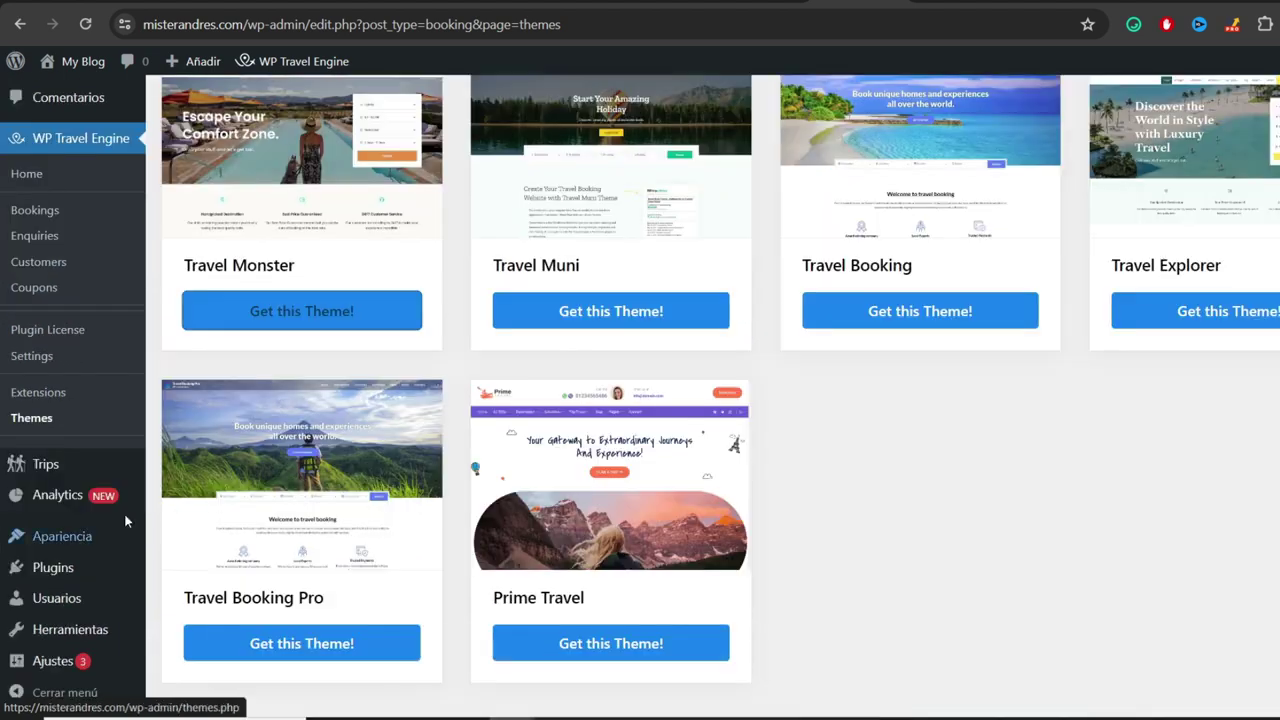
{"action": "left_click", "coordinate": [58, 539]}
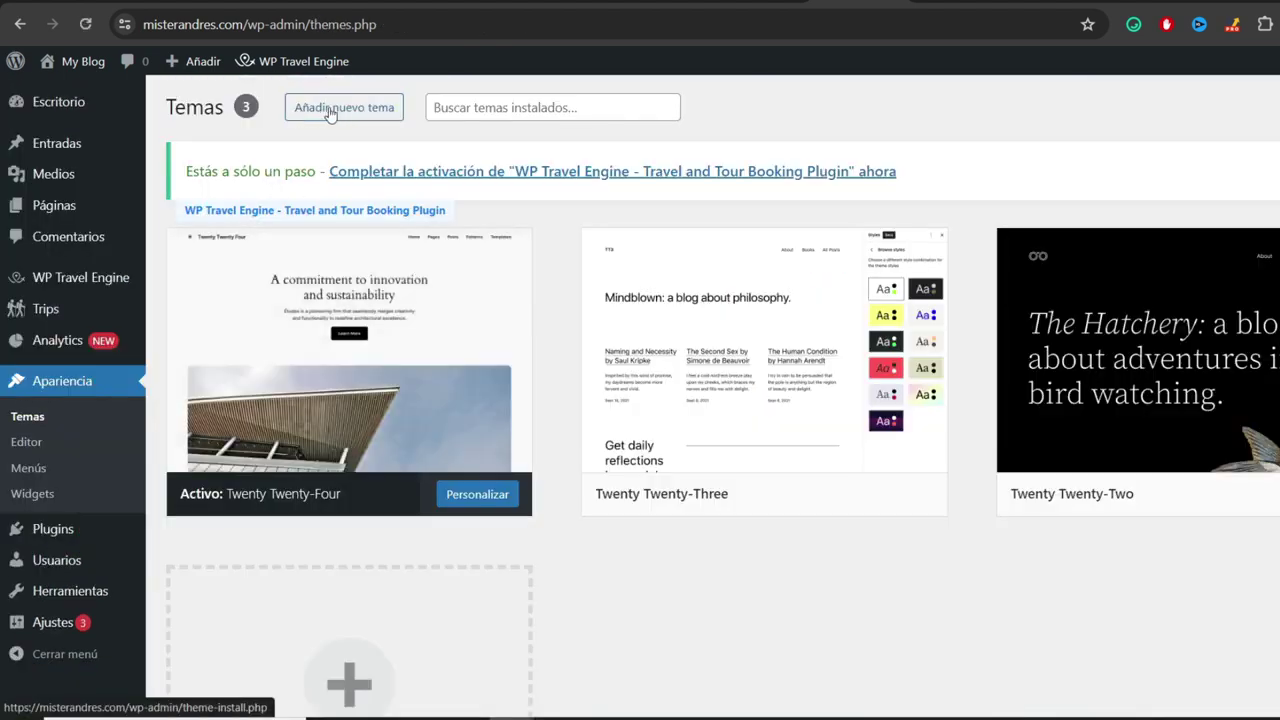
{"action": "left_click", "coordinate": [370, 113]}
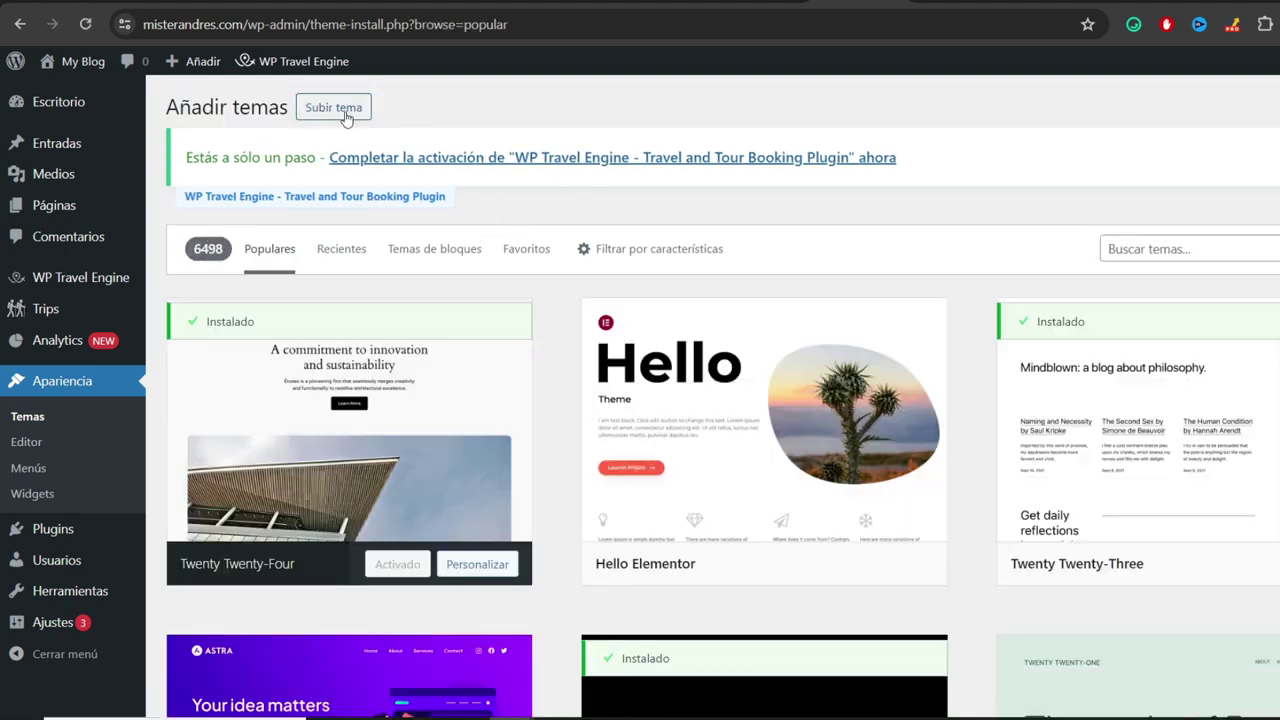
{"action": "left_click", "coordinate": [338, 117]}
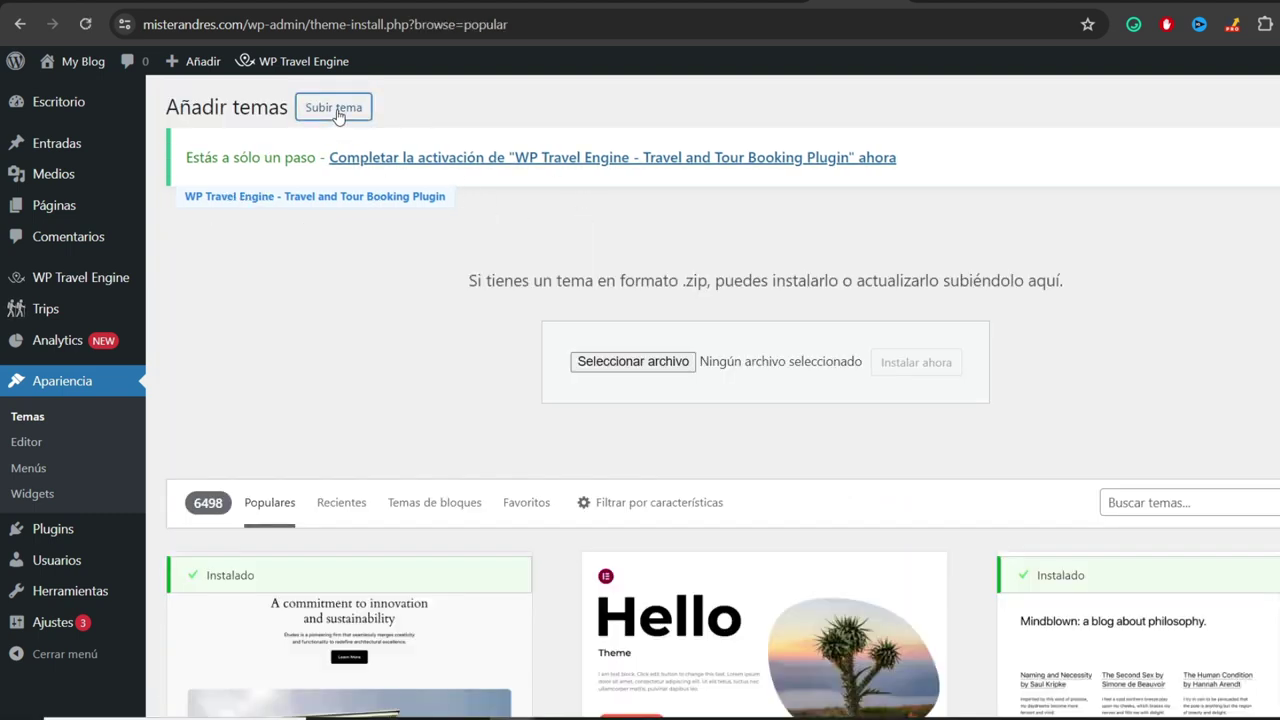
{"action": "left_click", "coordinate": [672, 366]}
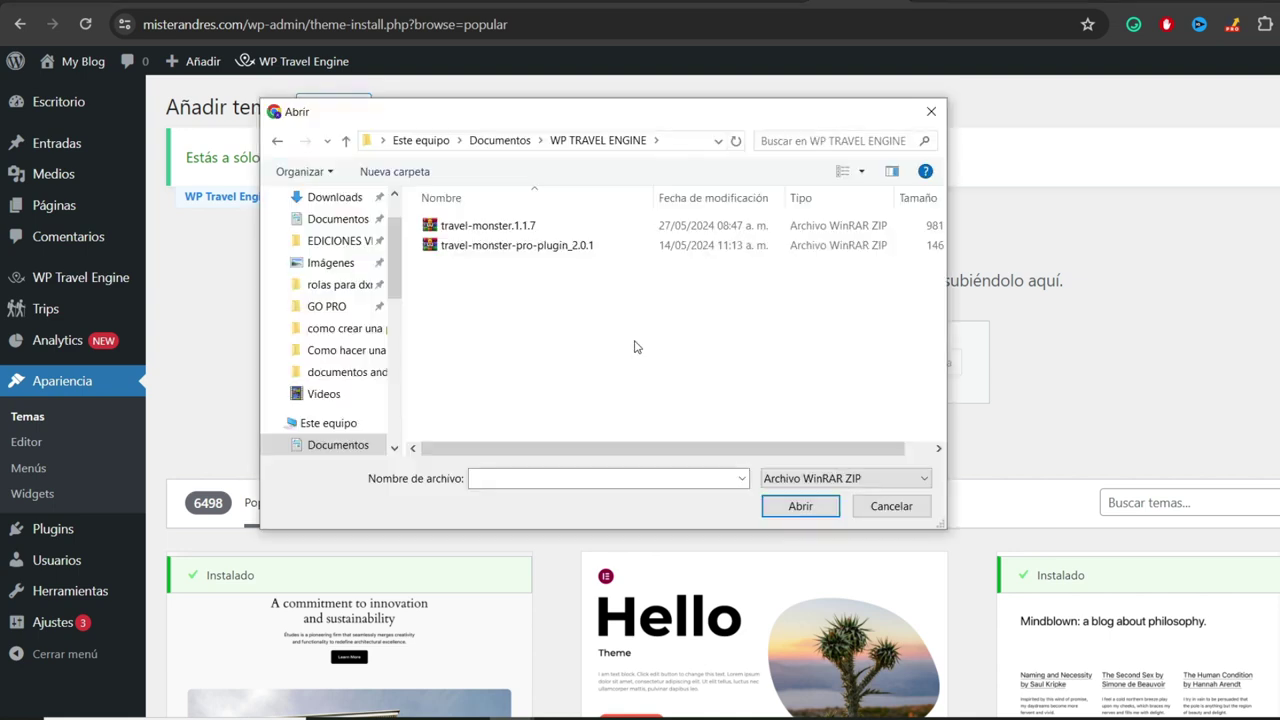
{"action": "left_click", "coordinate": [446, 232]}
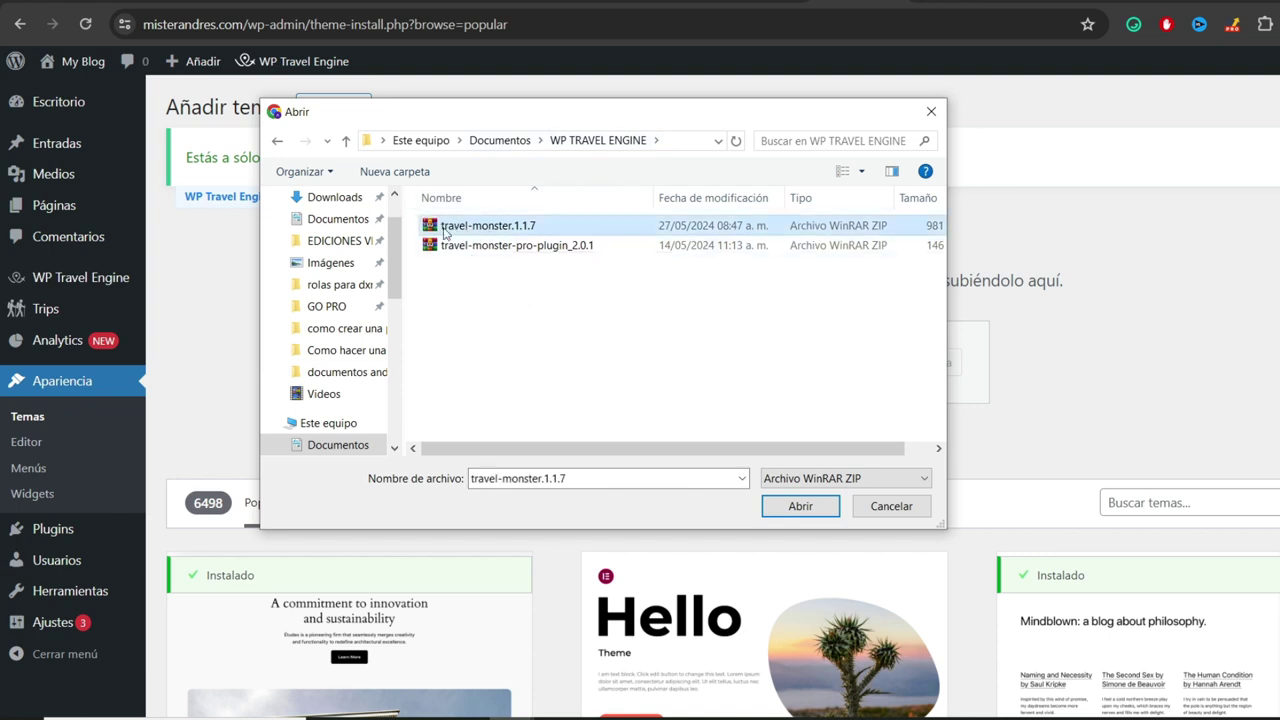
{"action": "double_click", "coordinate": [505, 228]}
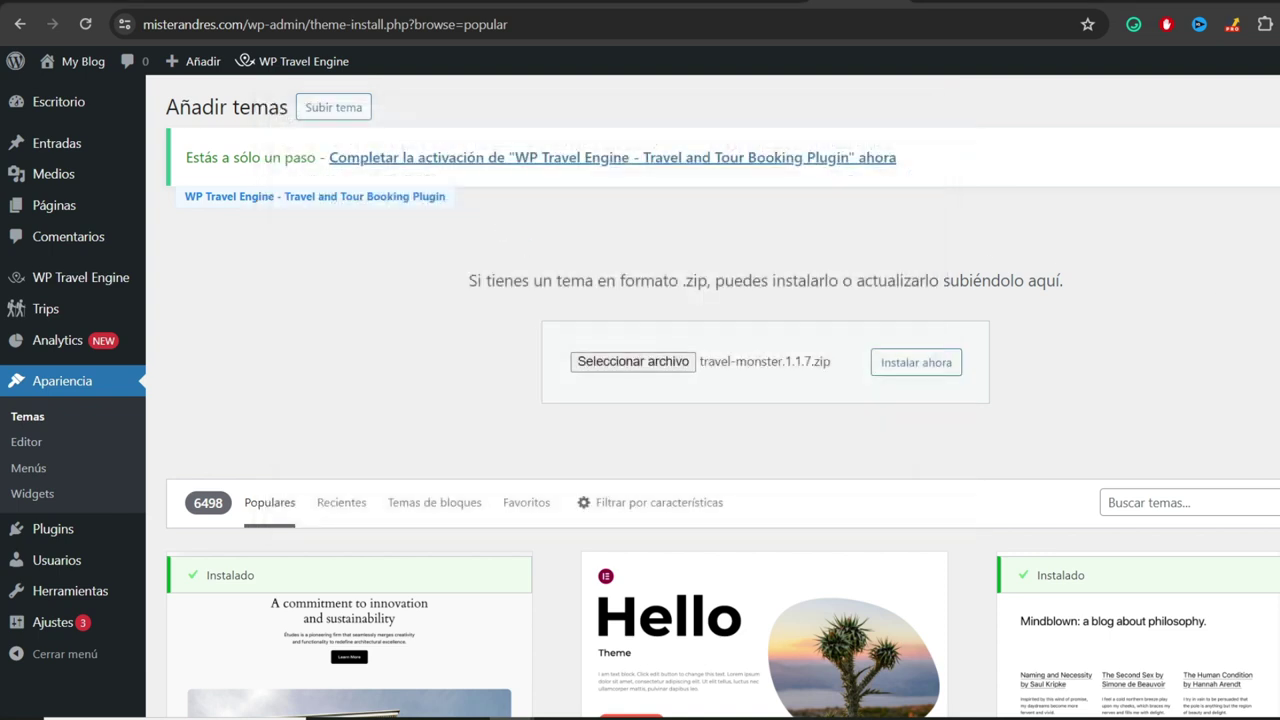
- Point a red arrow at the install option, then install and activate the uploaded Travel Monster theme
{"action": "left_click_drag", "start_coordinate": [1202, 396], "coordinate": [973, 370]}
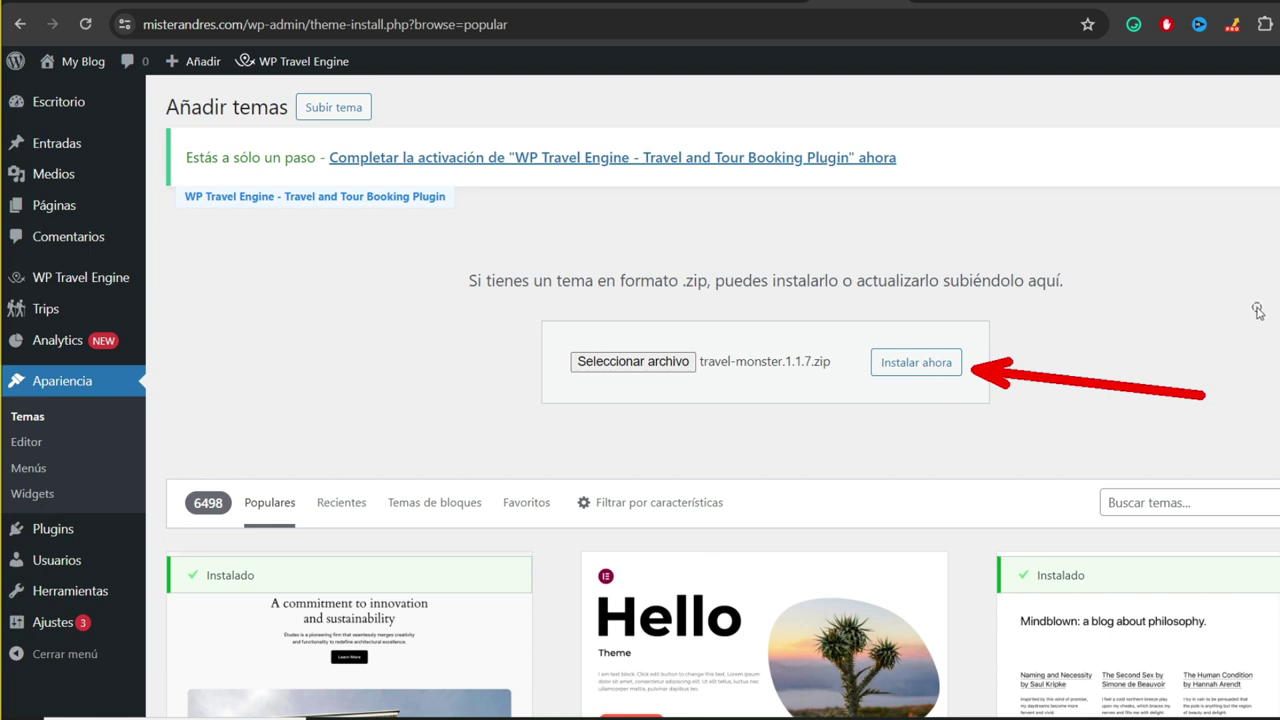
{"action": "left_click", "coordinate": [934, 363]}
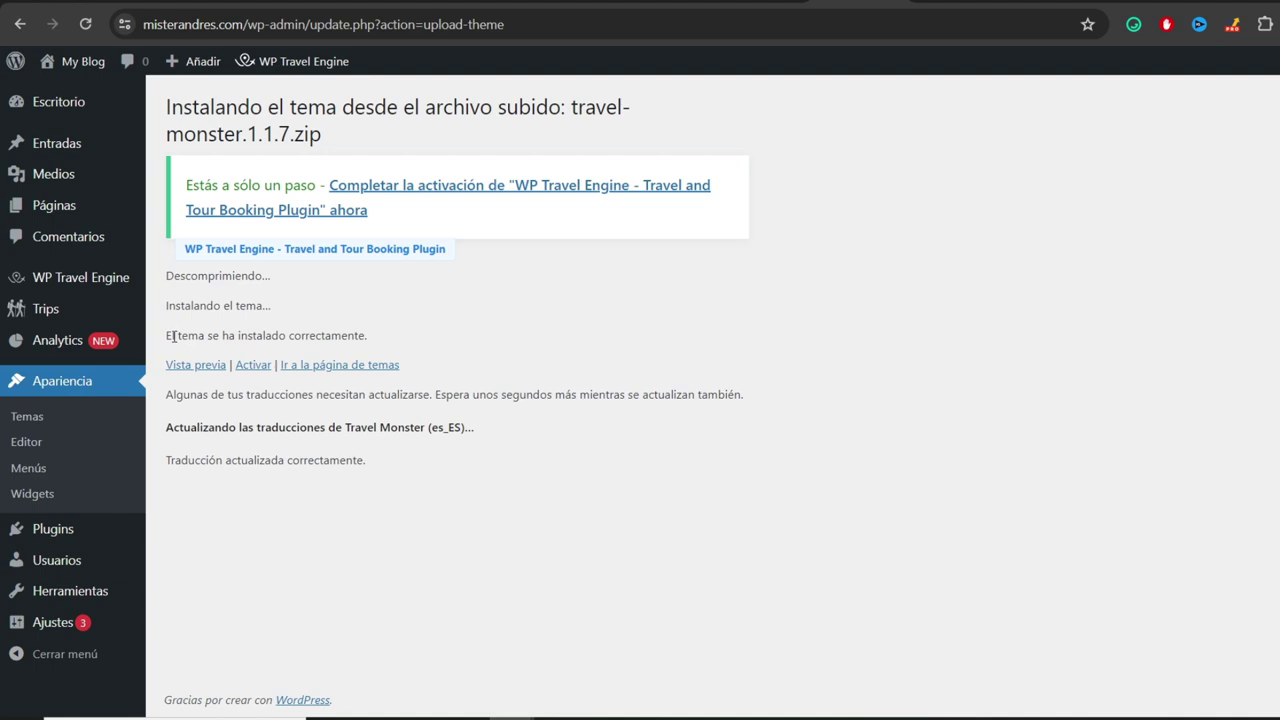
{"action": "left_click_drag", "start_coordinate": [172, 336], "coordinate": [367, 336]}
{"action": "left_click", "coordinate": [426, 341]}
{"action": "left_click", "coordinate": [255, 366]}
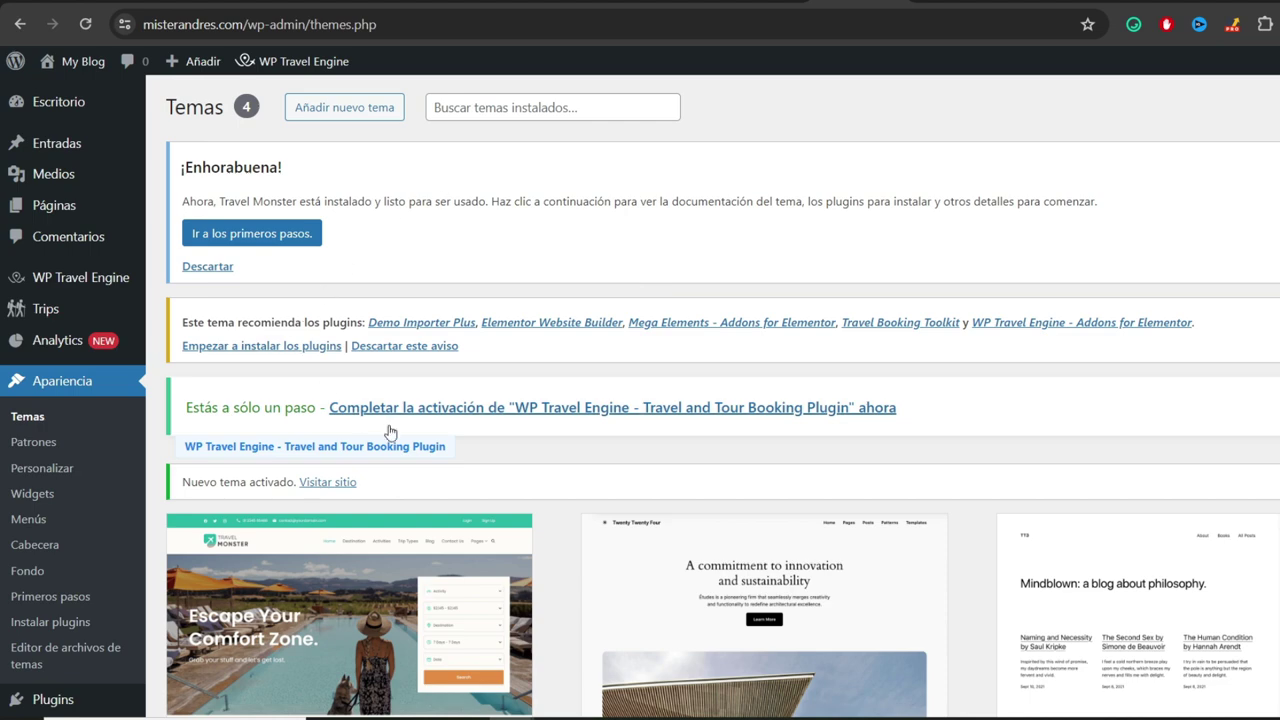
- Start installing the theme's recommended plugins and bulk-install all five, from Demo Importer Plus to WP Travel Engine - Addons for Elementor
{"action": "scroll", "coordinate": [555, 384], "scroll_direction": "down", "scroll_amount": 1}
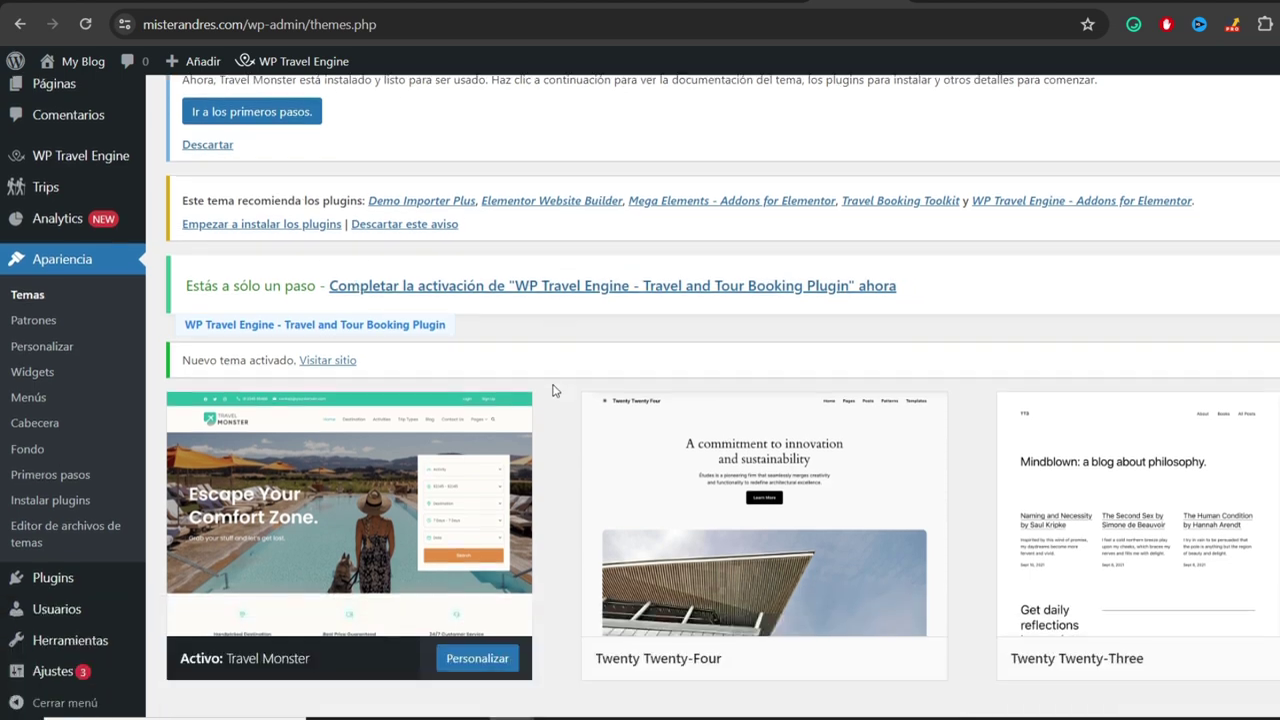
{"action": "scroll", "coordinate": [555, 390], "scroll_direction": "up", "scroll_amount": 1}
{"action": "scroll", "coordinate": [555, 395], "scroll_direction": "down", "scroll_amount": 2}
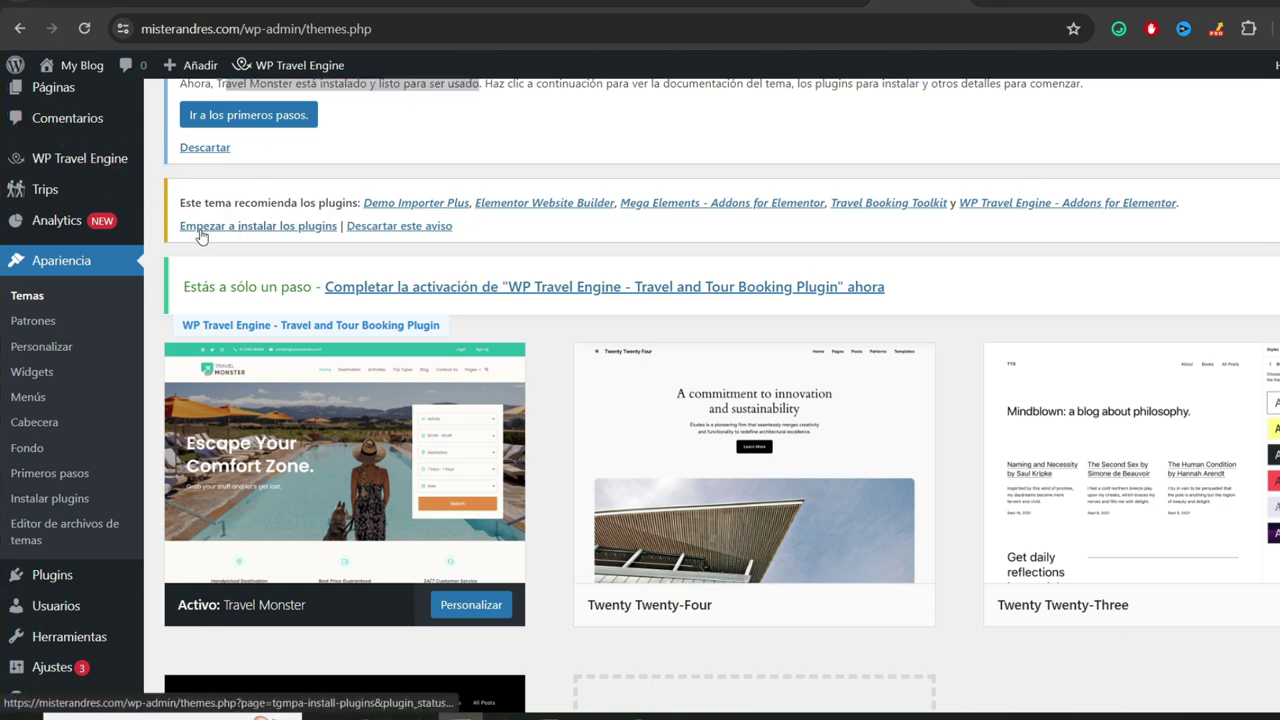
{"action": "left_click", "coordinate": [241, 230]}
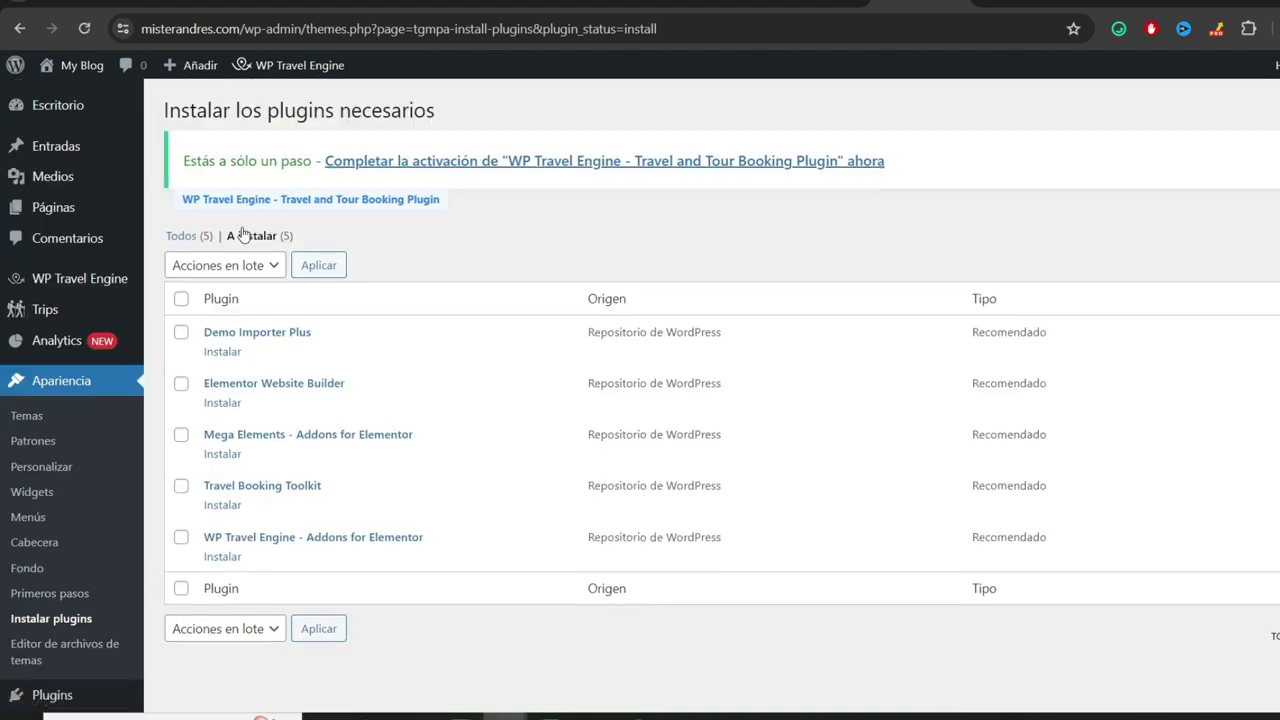
{"action": "left_click", "coordinate": [181, 299]}
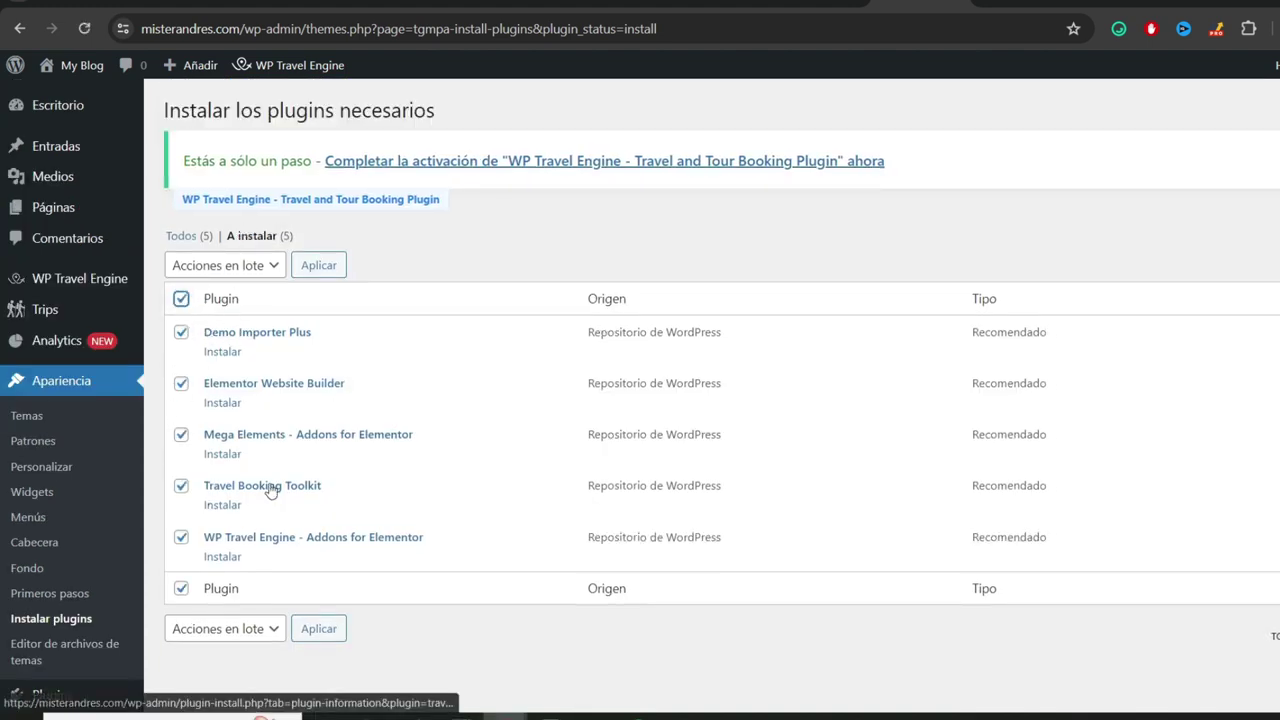
{"action": "left_click", "coordinate": [240, 266]}
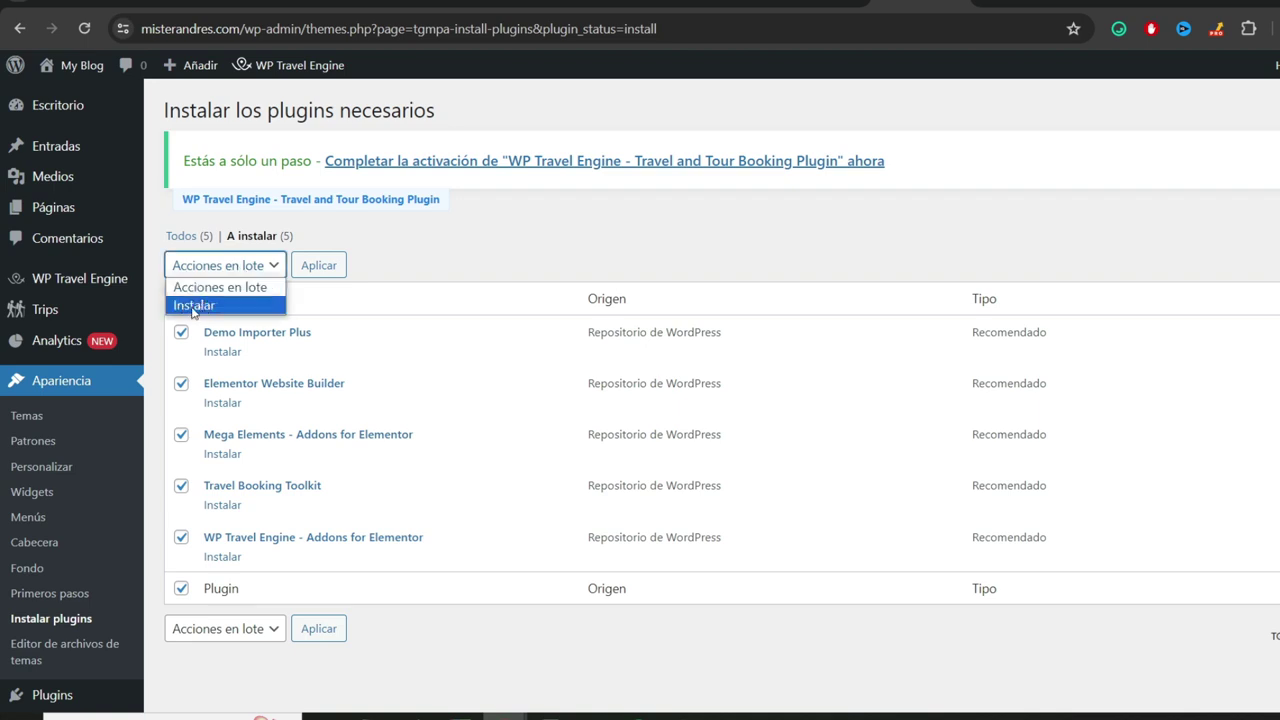
{"action": "left_click", "coordinate": [184, 306]}
{"action": "left_click", "coordinate": [318, 265]}
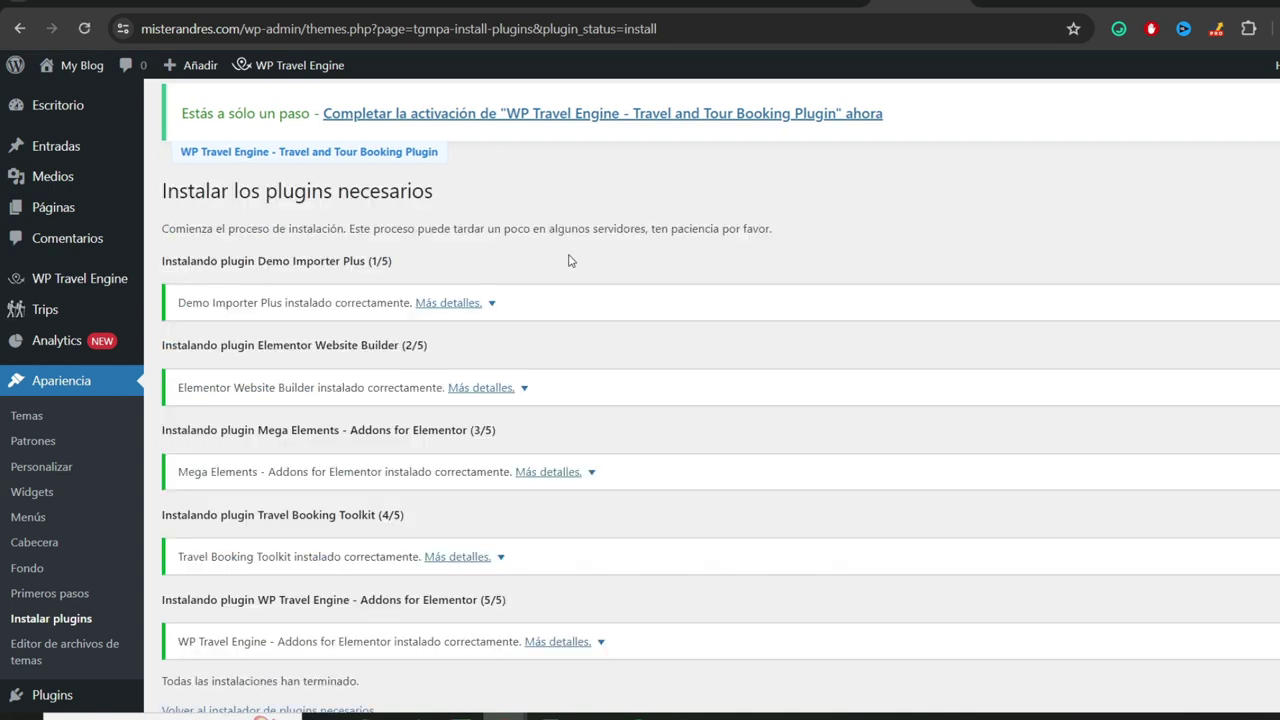
- Return to the required plugins installer and bulk-activate all five installed plugins
{"action": "scroll", "coordinate": [720, 400], "scroll_direction": "down", "scroll_amount": 3}
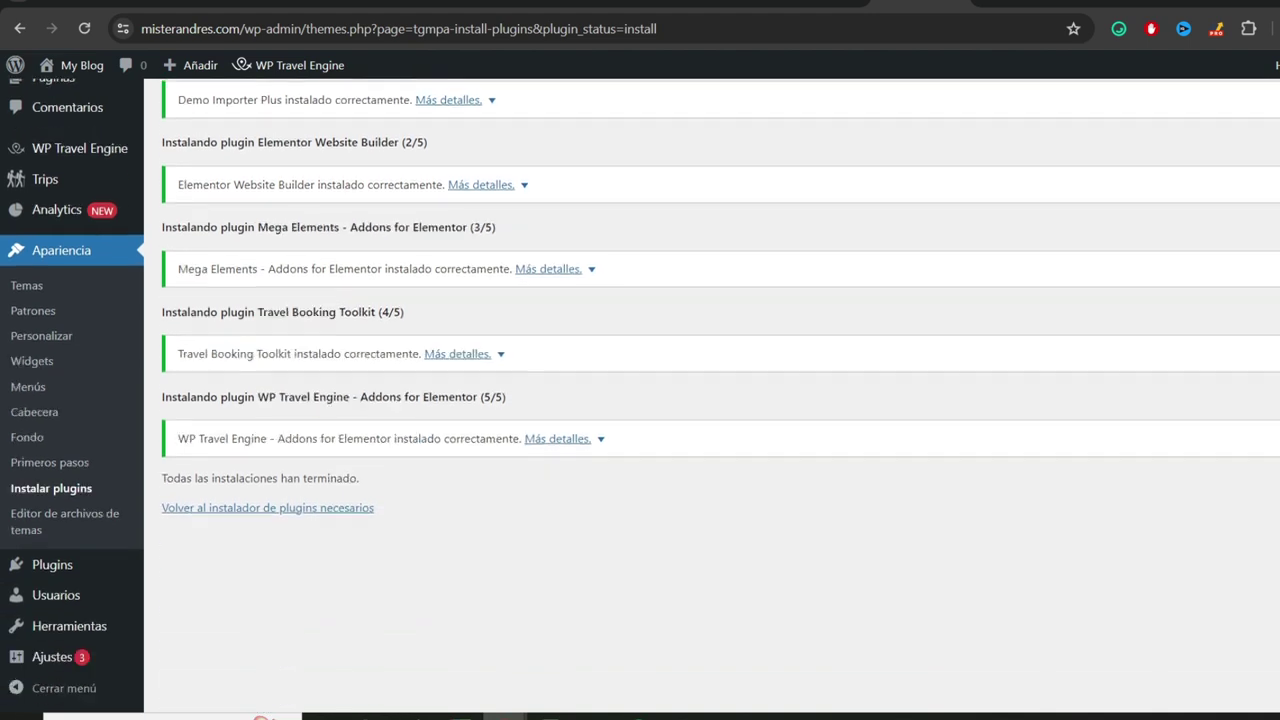
{"action": "left_click_drag", "start_coordinate": [168, 366], "coordinate": [370, 369]}
{"action": "left_click", "coordinate": [356, 457]}
{"action": "left_click", "coordinate": [198, 397]}
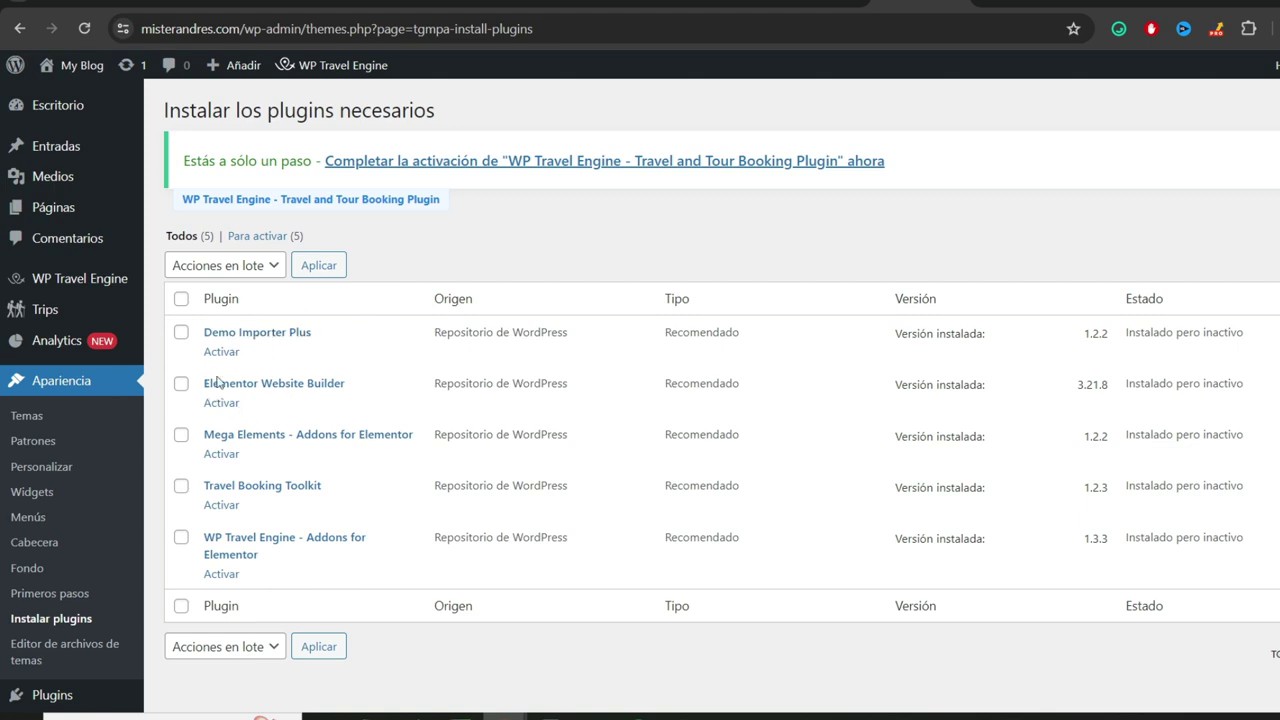
{"action": "left_click", "coordinate": [181, 300]}
{"action": "left_click", "coordinate": [205, 268]}
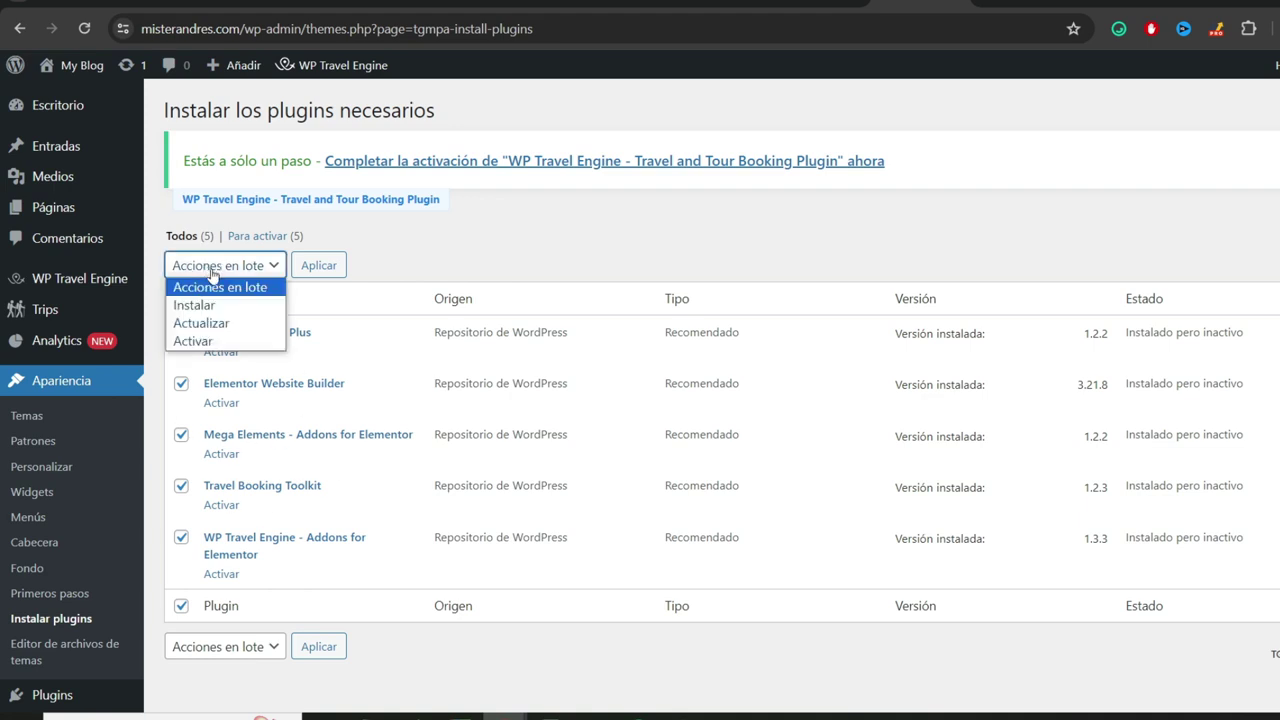
{"action": "left_click", "coordinate": [193, 341]}
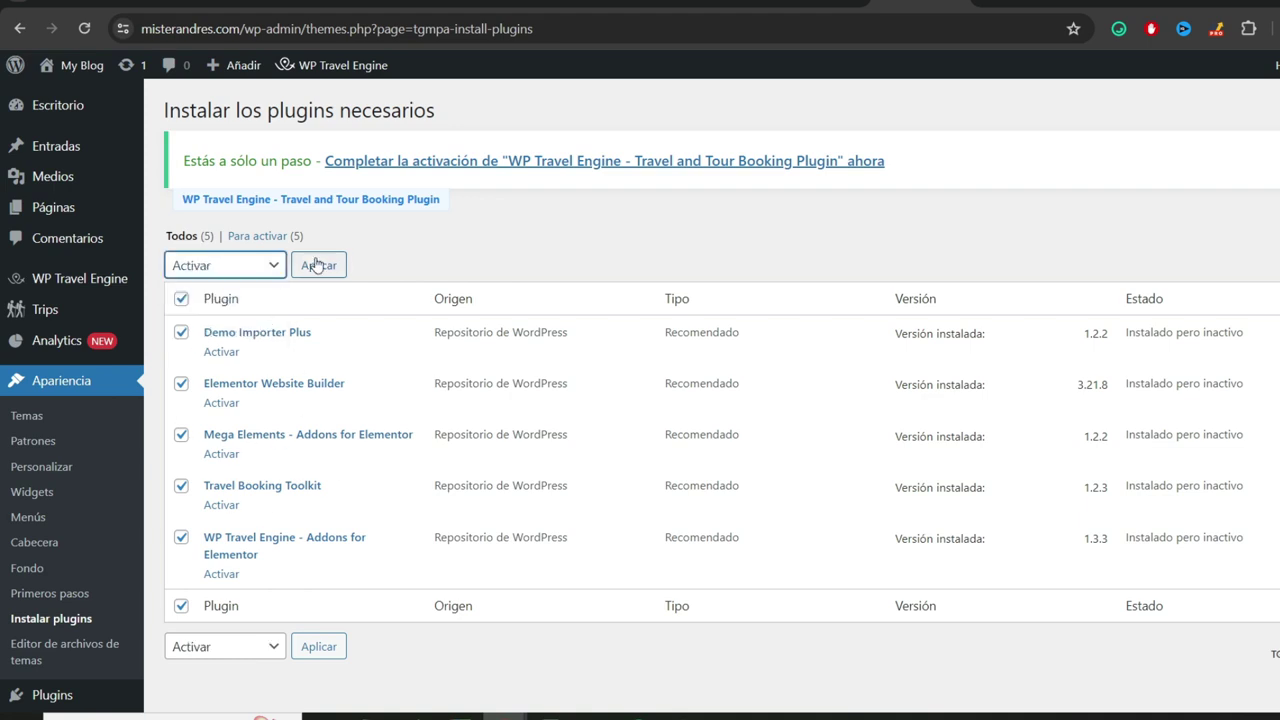
{"action": "left_click", "coordinate": [316, 264]}
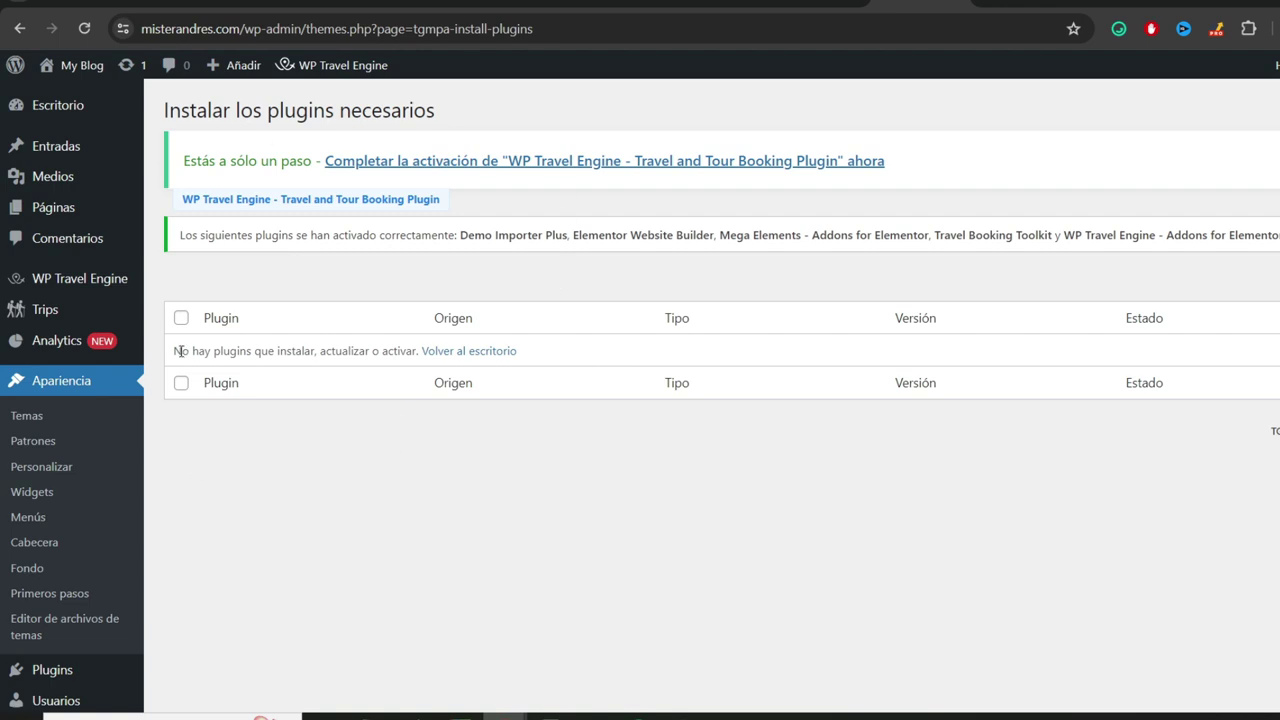
- Open Demo Importer Plus and browse its available templates, checking the live site's current home page before returning to the list
{"action": "left_click_drag", "start_coordinate": [180, 351], "coordinate": [343, 350]}
{"action": "left_click", "coordinate": [475, 352]}
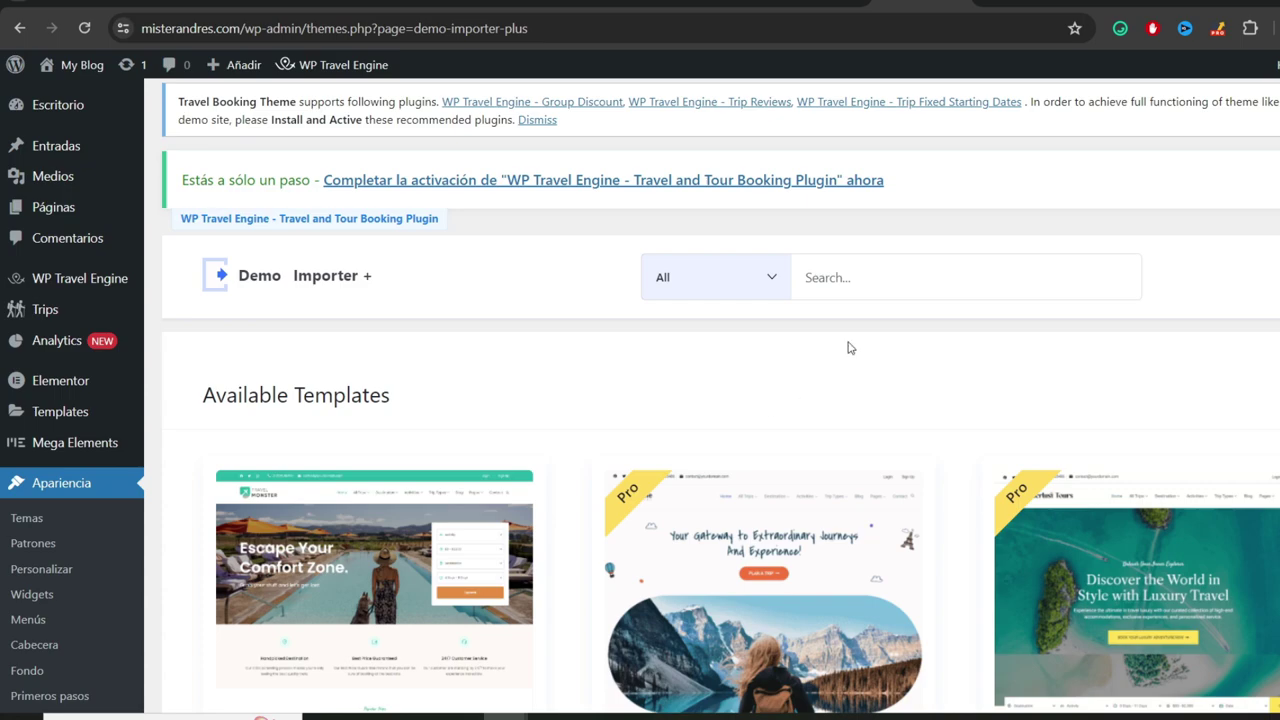
{"action": "scroll", "coordinate": [676, 357], "scroll_direction": "down", "scroll_amount": 2}
{"action": "scroll", "coordinate": [726, 354], "scroll_direction": "up", "scroll_amount": 2}
{"action": "scroll", "coordinate": [726, 354], "scroll_direction": "down", "scroll_amount": 2}
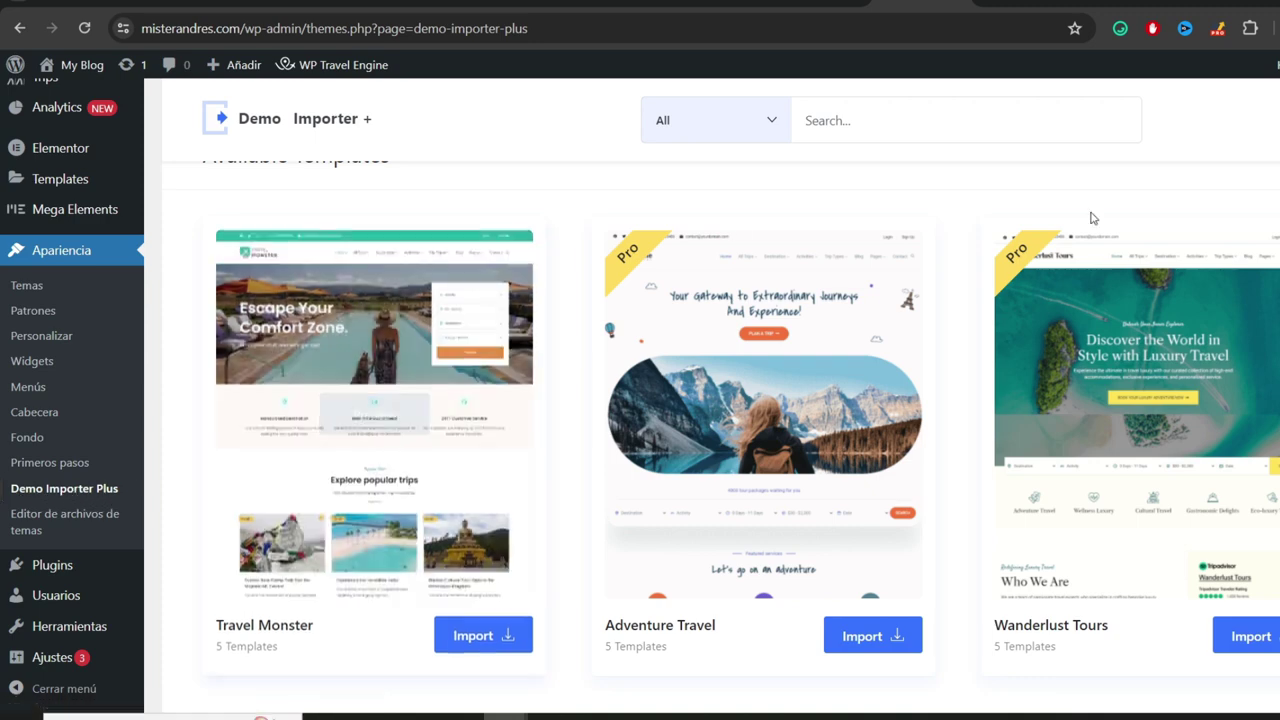
{"action": "mouse_move", "coordinate": [494, 314]}
{"action": "mouse_move", "coordinate": [654, 258]}
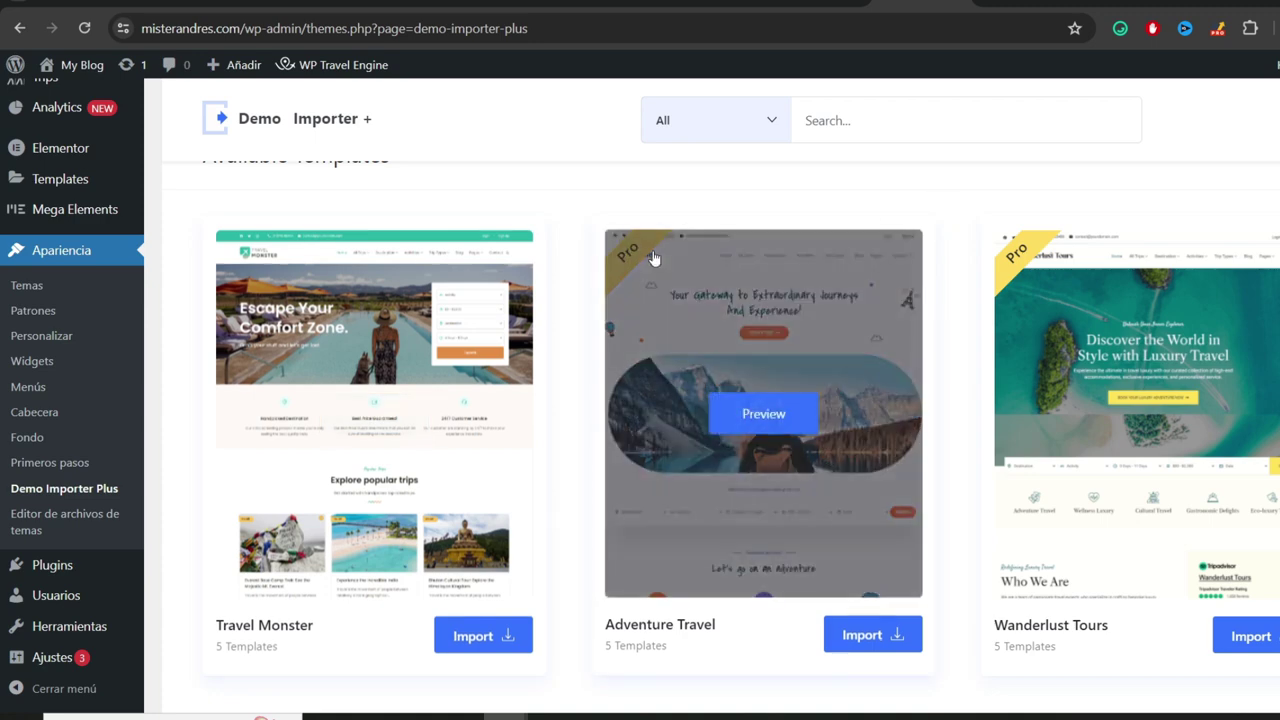
{"action": "left_click", "coordinate": [1028, 3]}
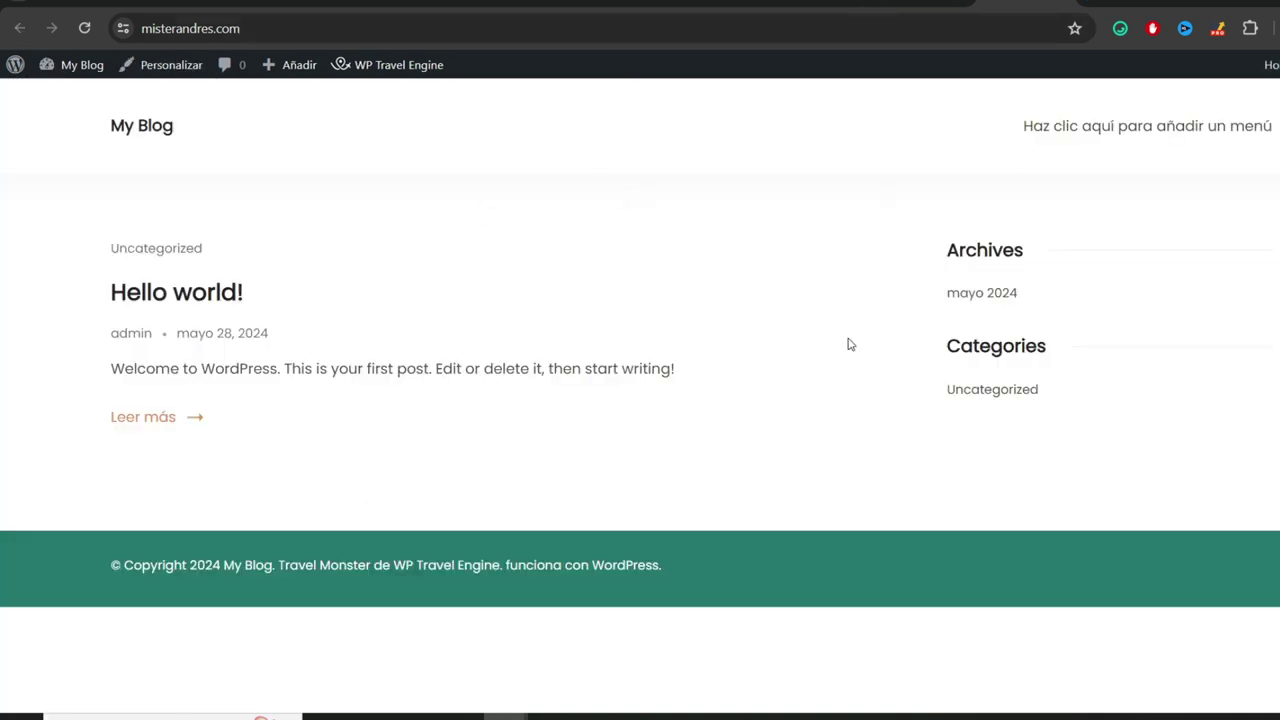
{"action": "left_click", "coordinate": [878, 6]}
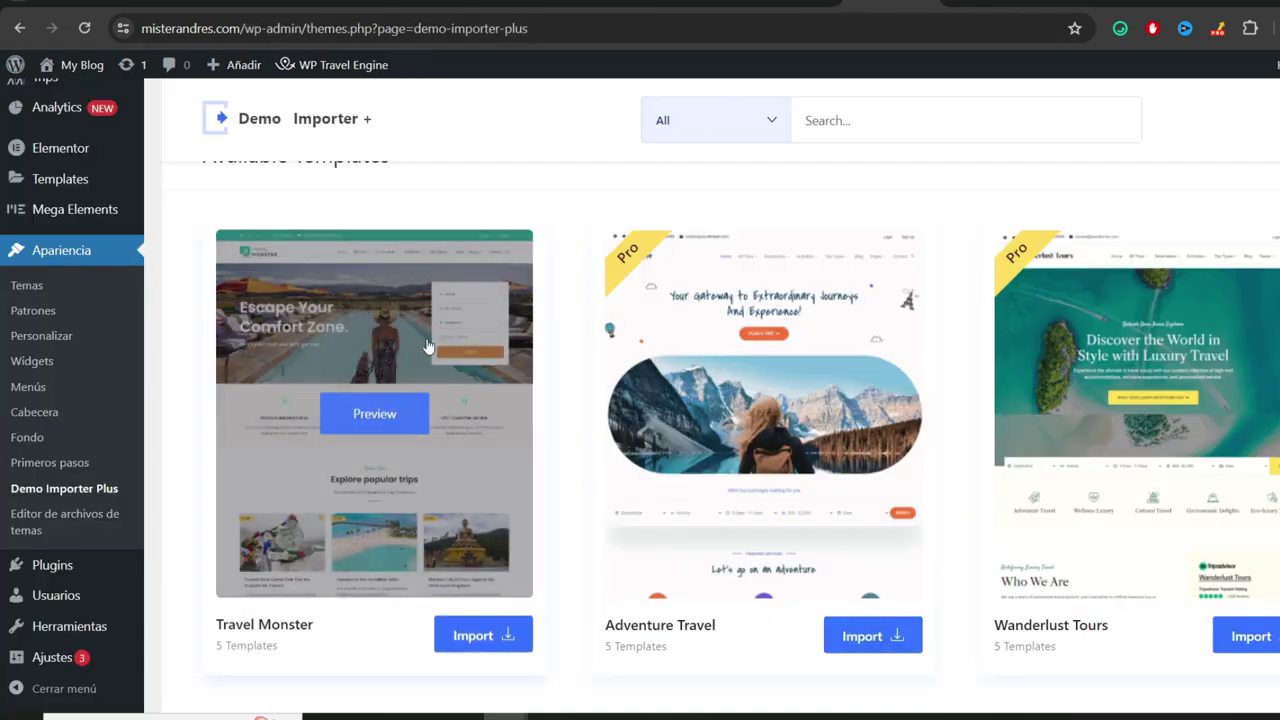
- Open the Travel Monster template in Demo Importer Plus and look over its page templates and import options
{"action": "scroll", "coordinate": [376, 364], "scroll_direction": "up", "scroll_amount": 1}
{"action": "scroll", "coordinate": [385, 368], "scroll_direction": "down", "scroll_amount": 4}
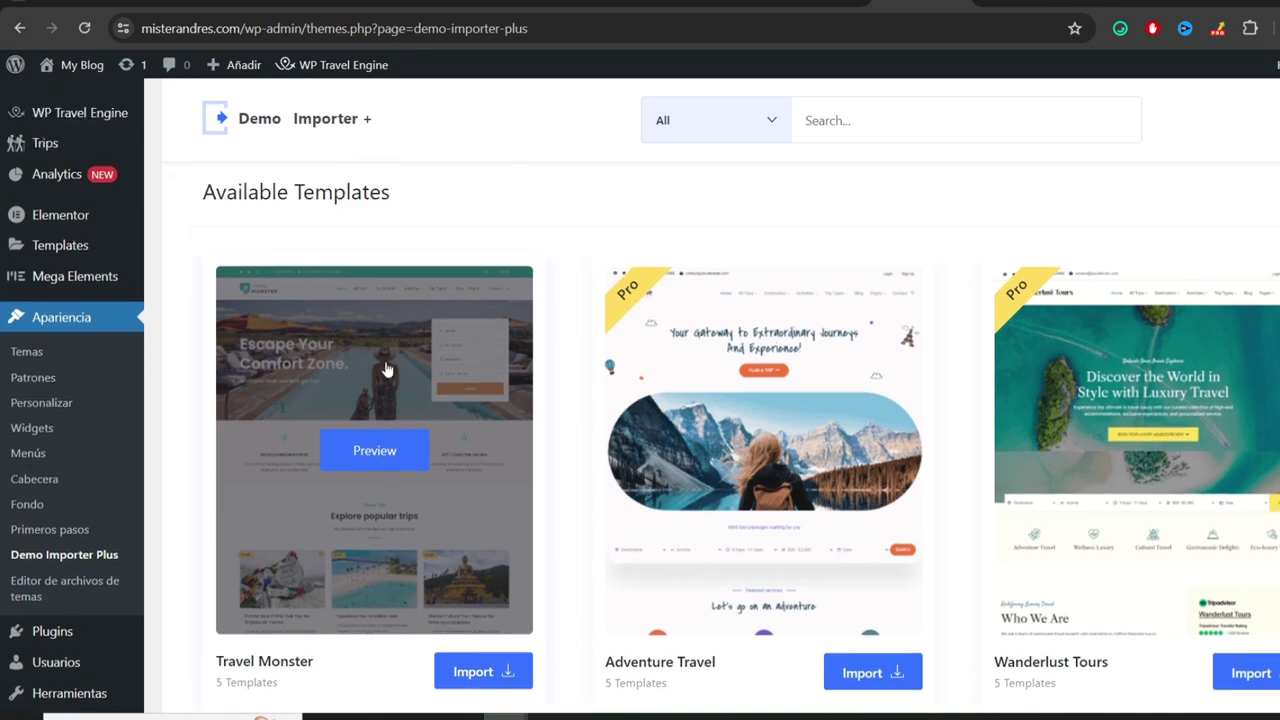
{"action": "left_click", "coordinate": [479, 396]}
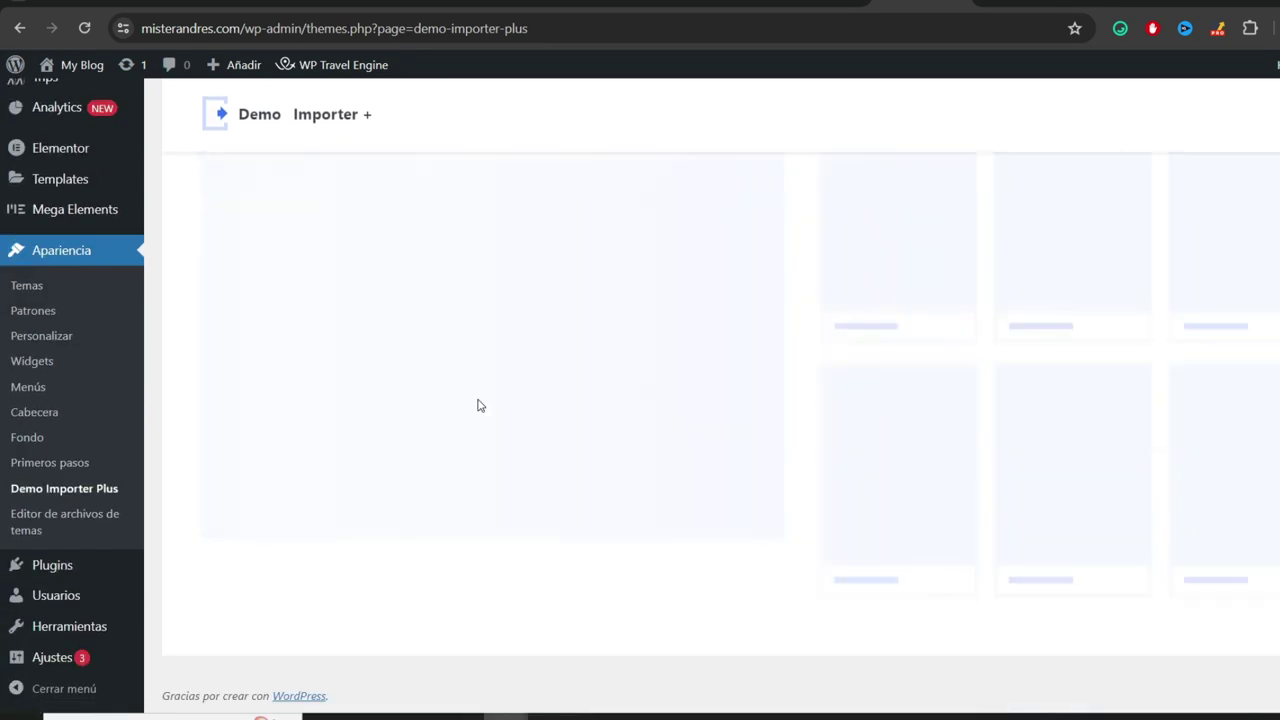
{"action": "scroll", "coordinate": [840, 252], "scroll_direction": "down", "scroll_amount": 5}
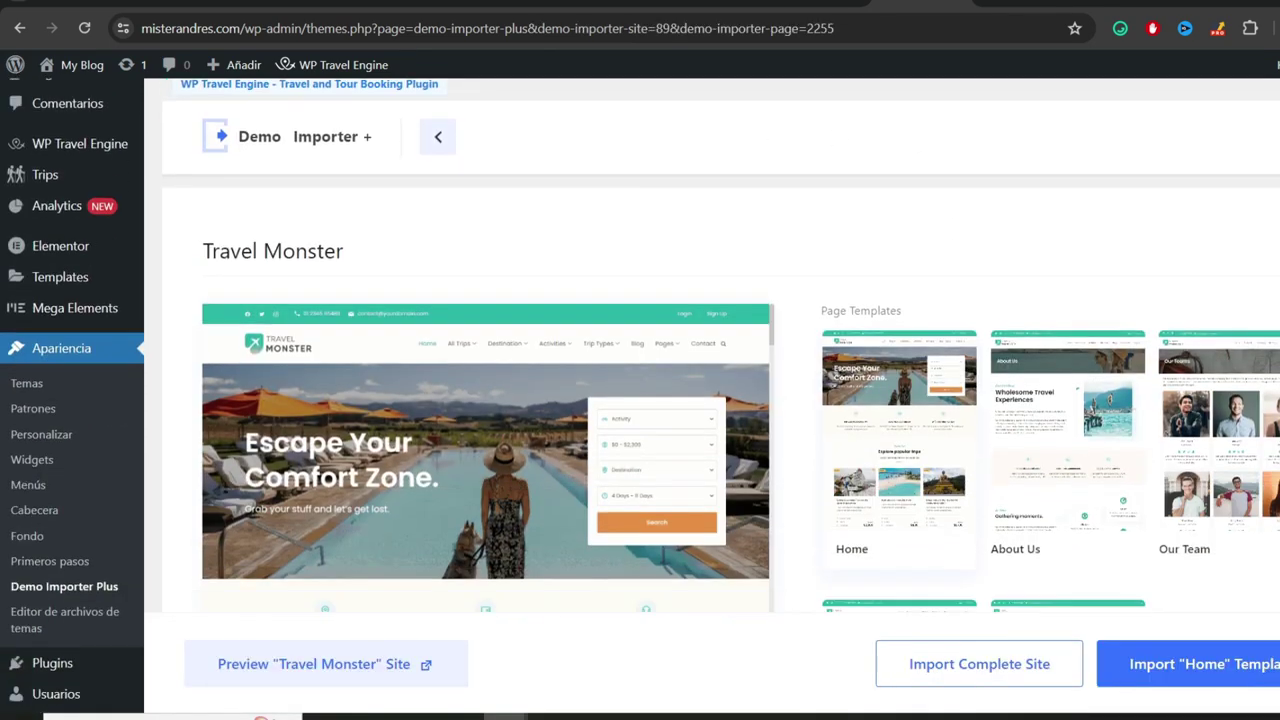
{"action": "left_click", "coordinate": [858, 265]}
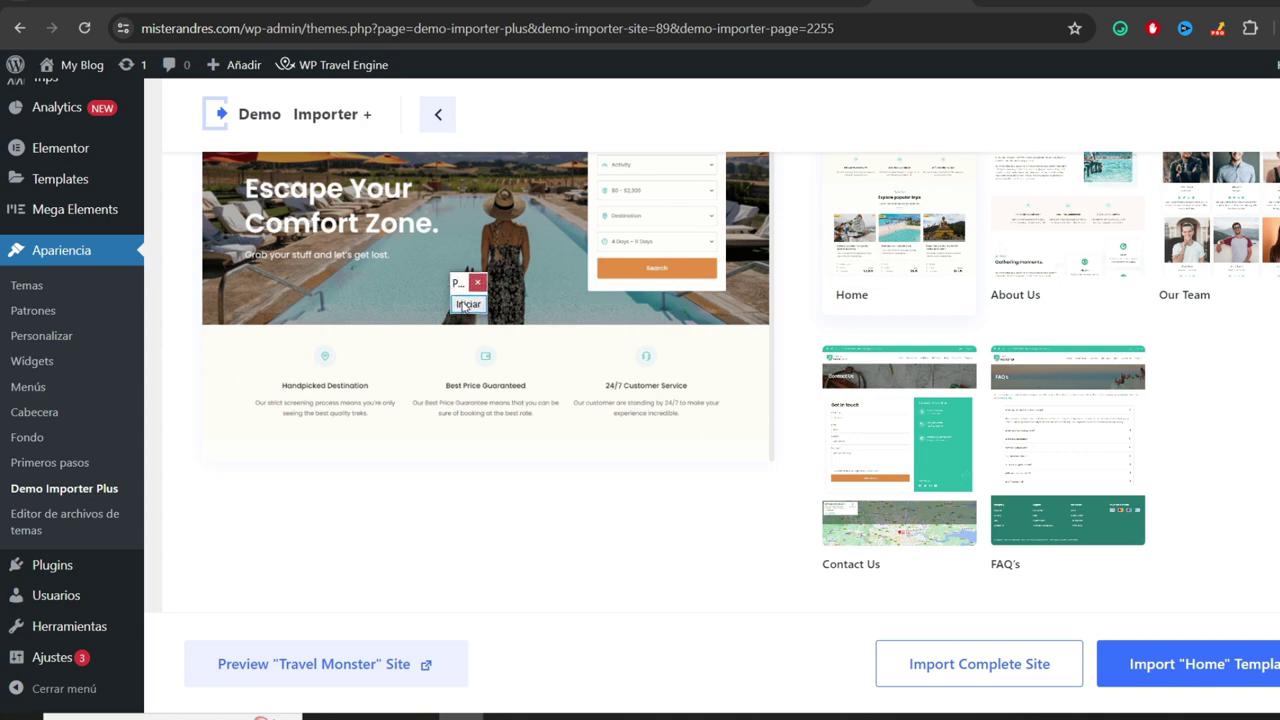
{"action": "left_click_drag", "start_coordinate": [1178, 300], "coordinate": [1212, 533]}
{"action": "left_click_drag", "start_coordinate": [1210, 618], "coordinate": [1207, 624]}
{"action": "left_click_drag", "start_coordinate": [870, 287], "coordinate": [948, 627]}
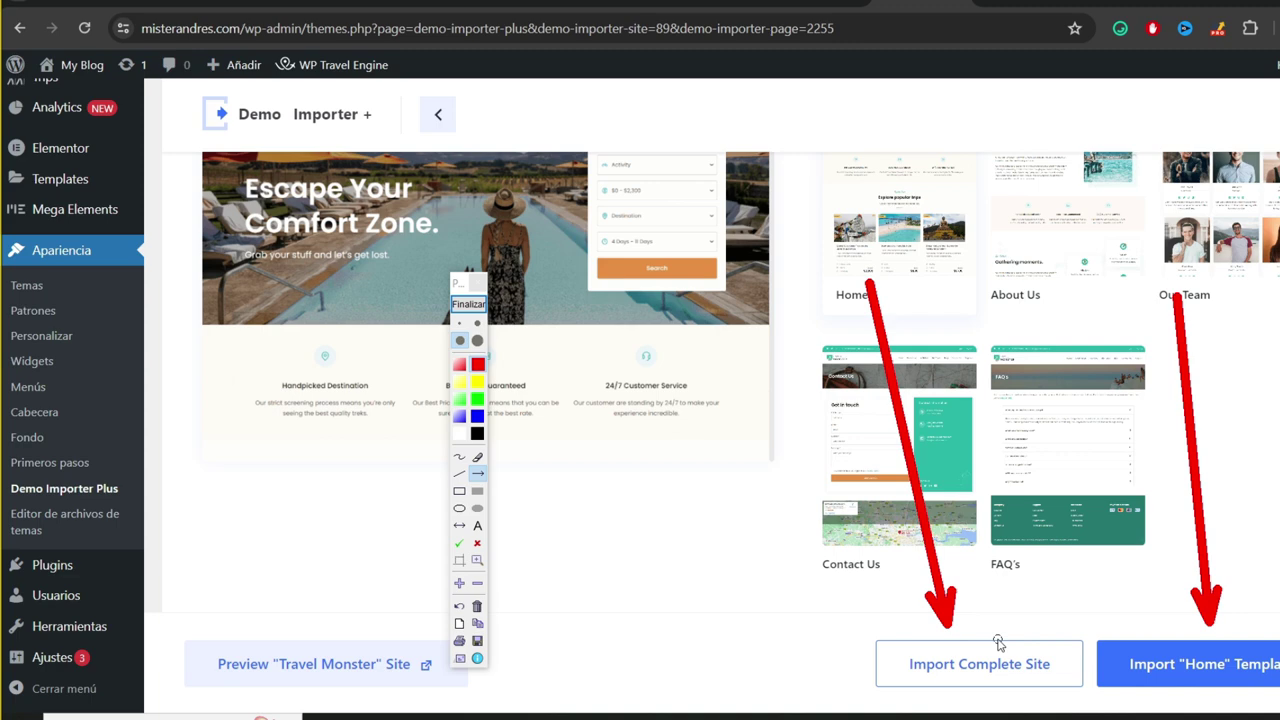
{"action": "key", "text": "Escape"}
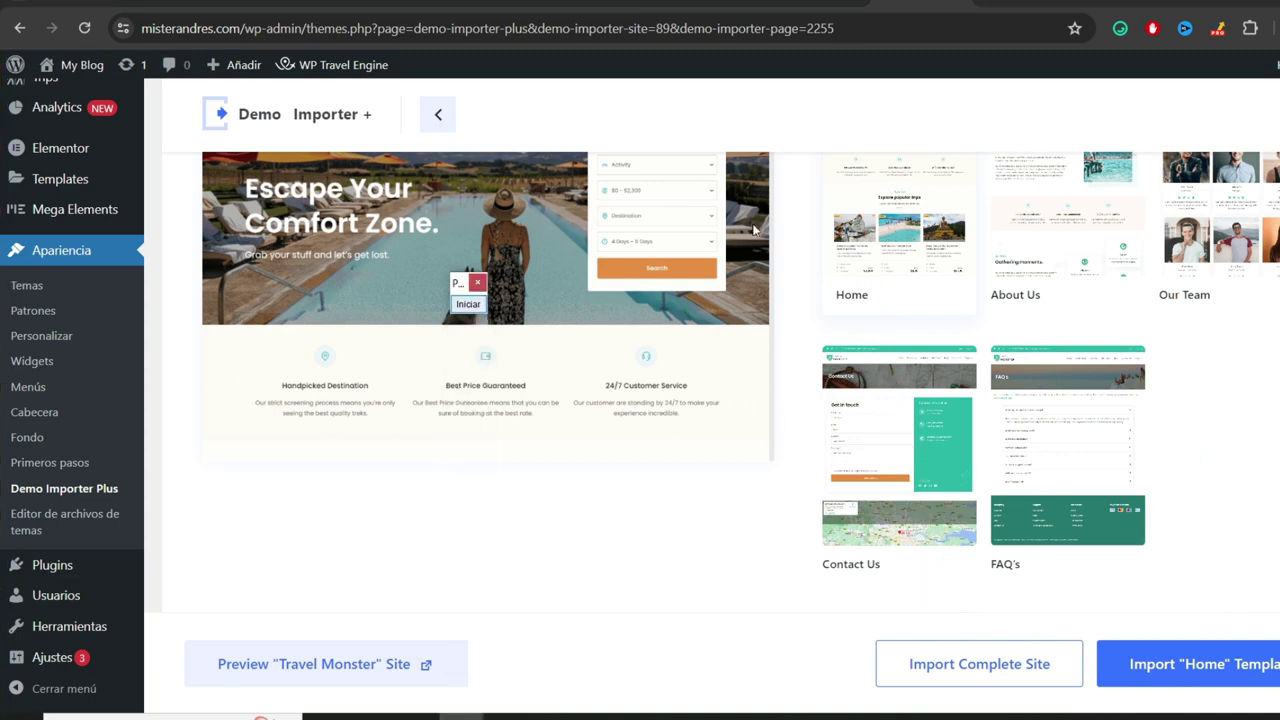
- Import the complete Travel Monster site with customizer settings, widgets, required plugins and content, without deleting a previously imported site
{"action": "left_click", "coordinate": [960, 663]}
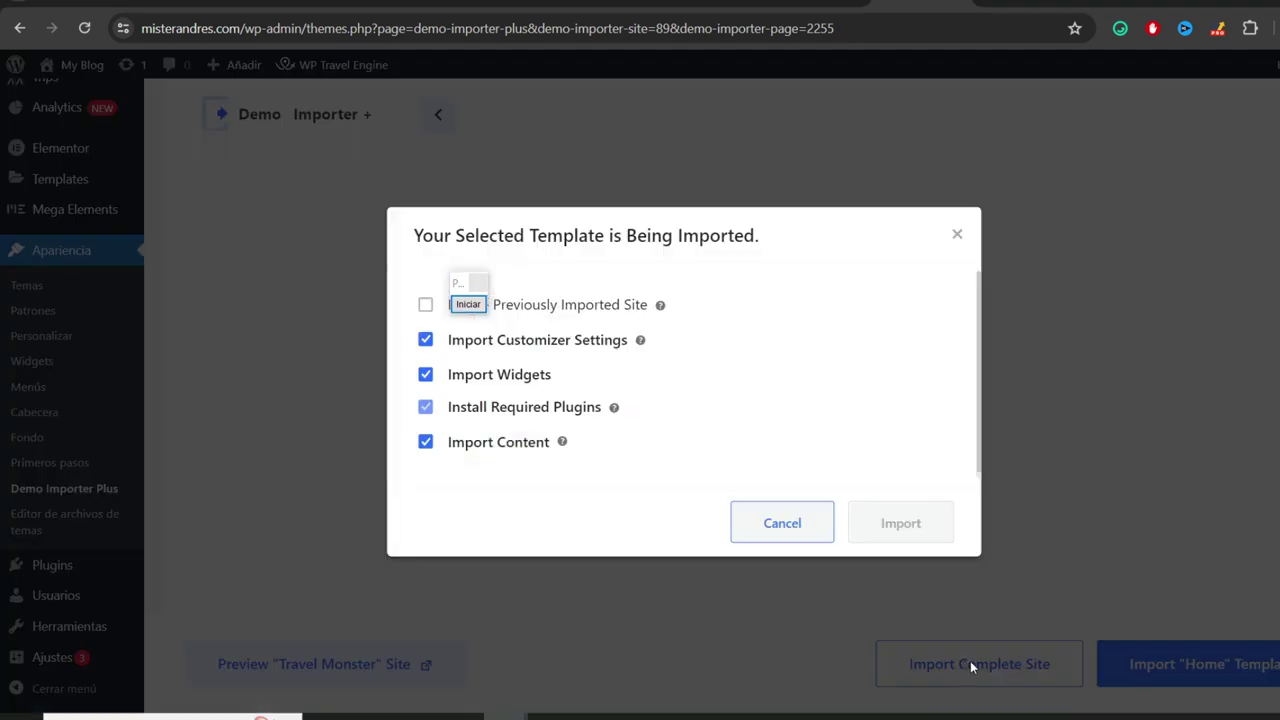
{"action": "left_click_drag", "start_coordinate": [456, 282], "coordinate": [1177, 252]}
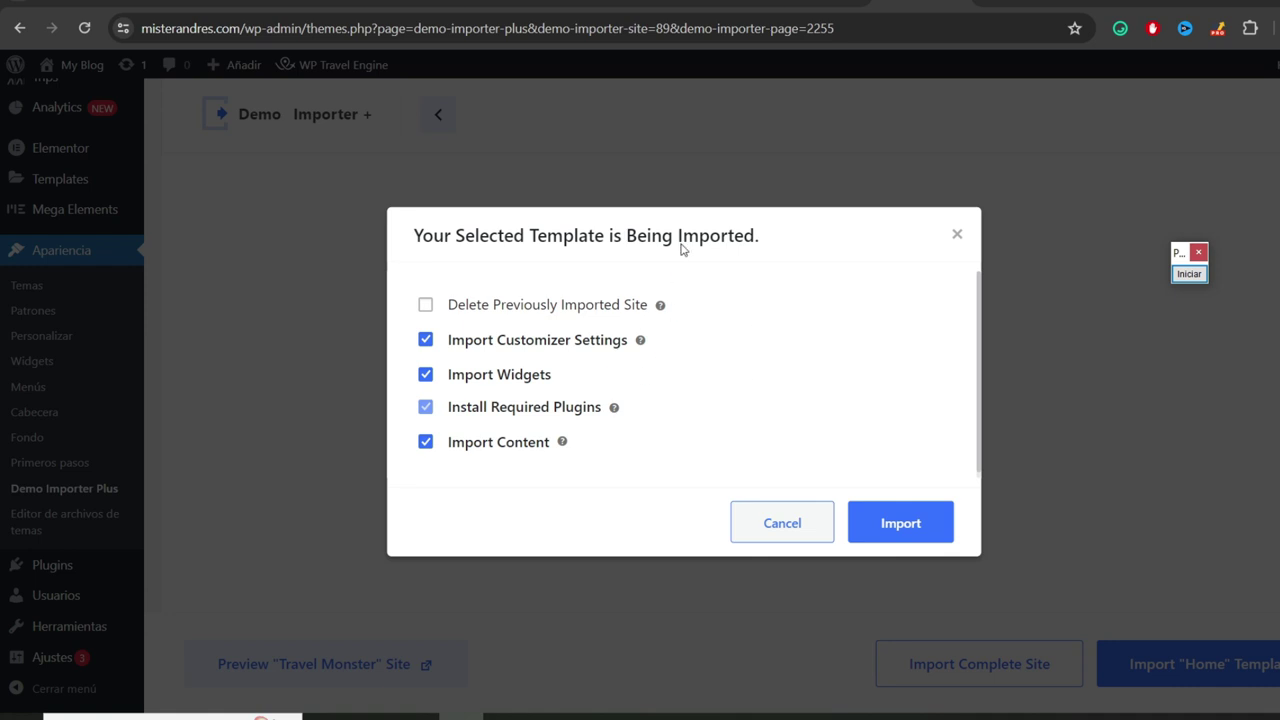
{"action": "left_click", "coordinate": [900, 524]}
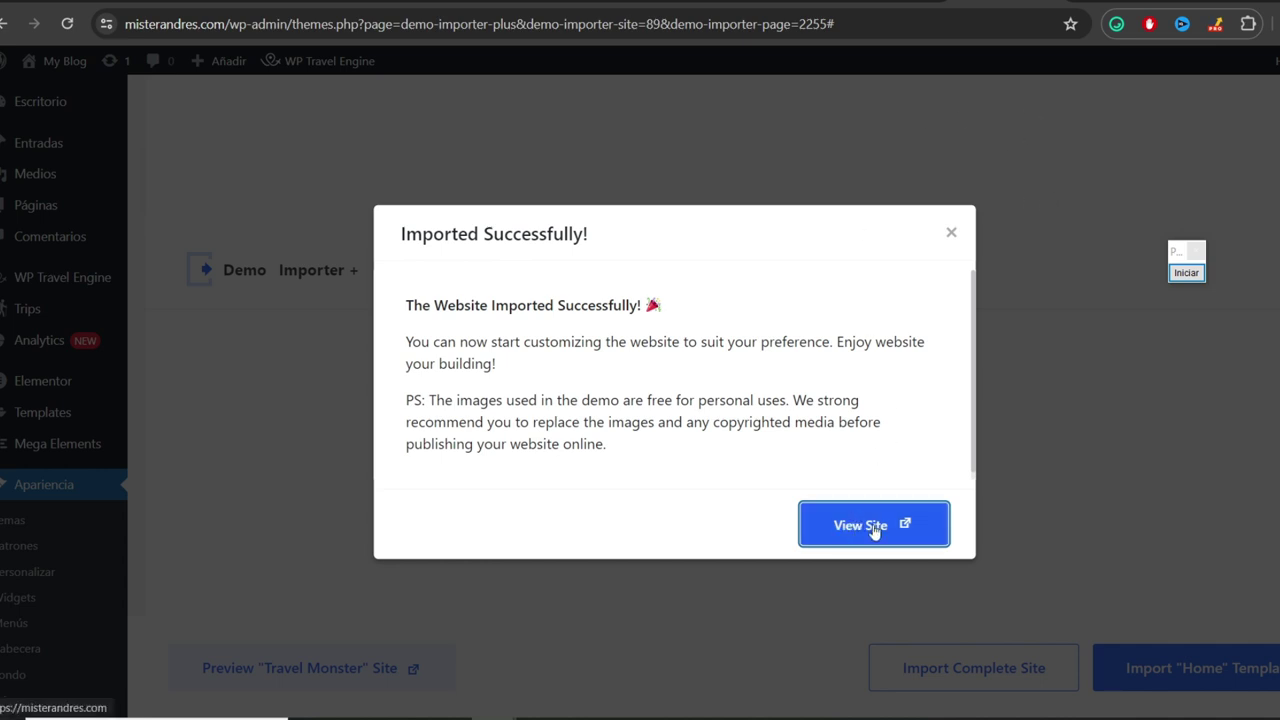
- View the imported travel site and look over its home page from the hero section to the footer
{"action": "left_click", "coordinate": [1090, 1]}
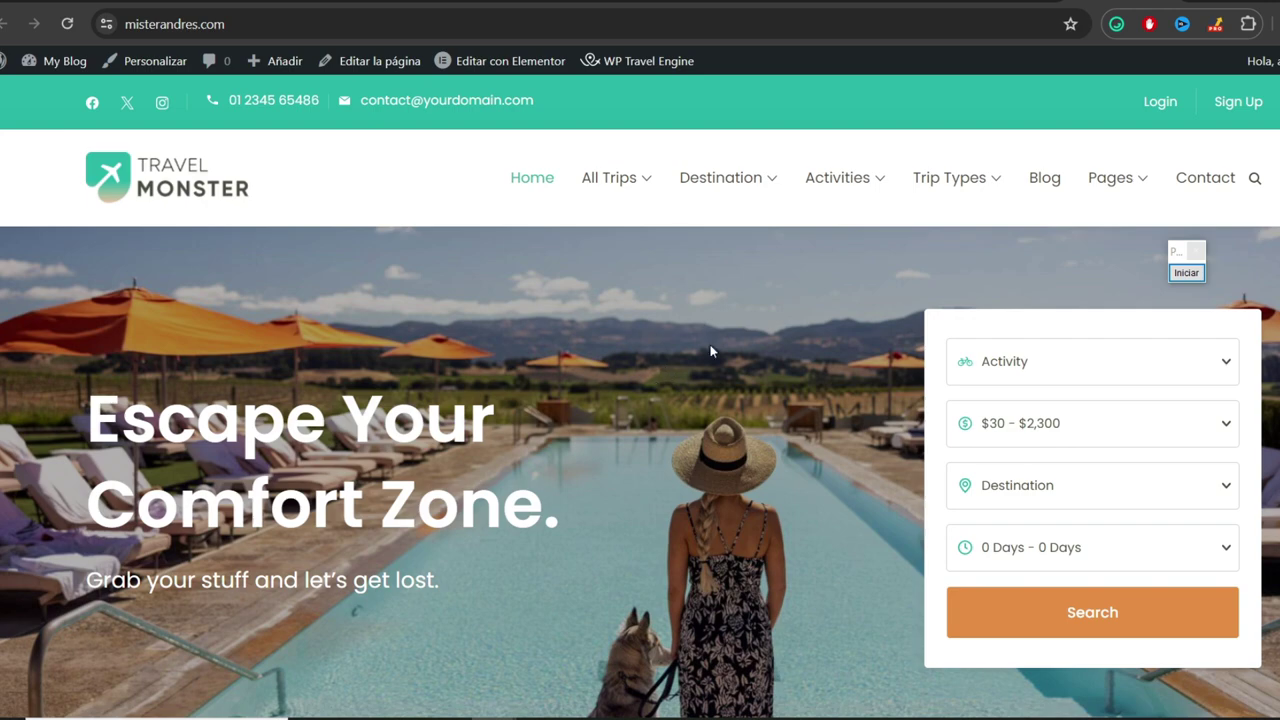
{"action": "scroll", "coordinate": [640, 400], "scroll_direction": "down", "scroll_amount": 15}
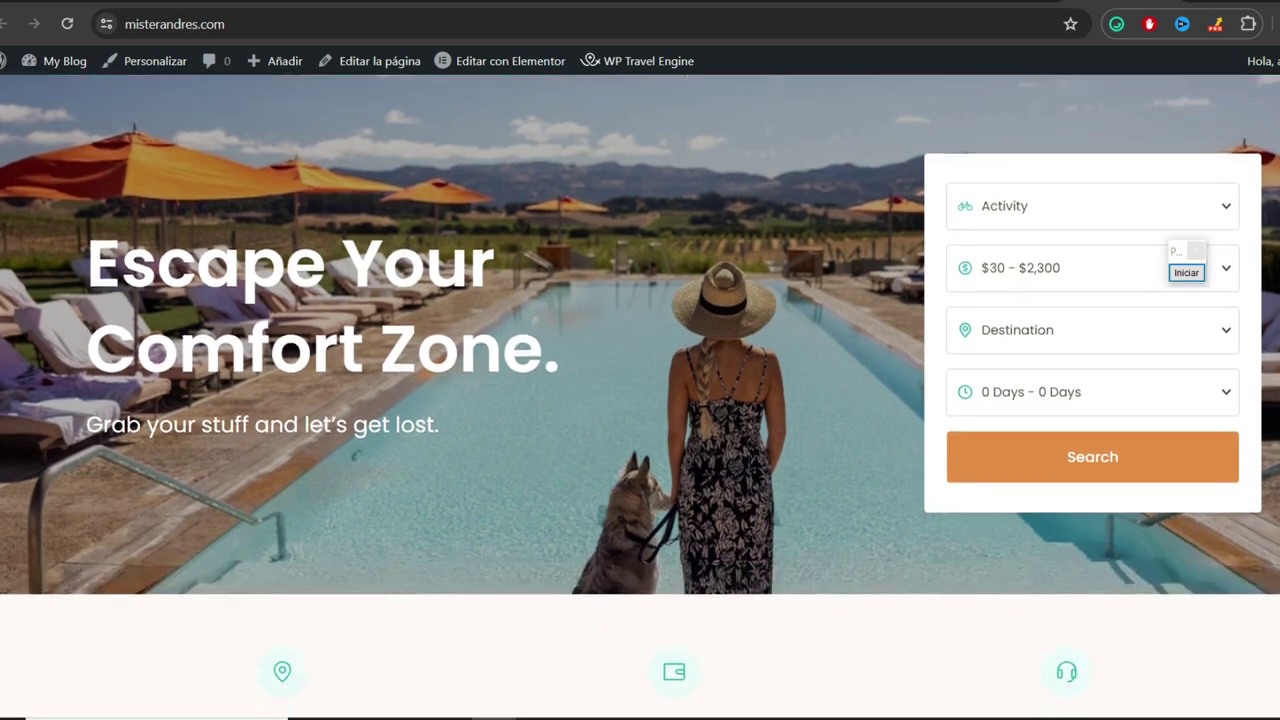
{"action": "scroll", "coordinate": [640, 400], "scroll_direction": "down", "scroll_amount": 15}
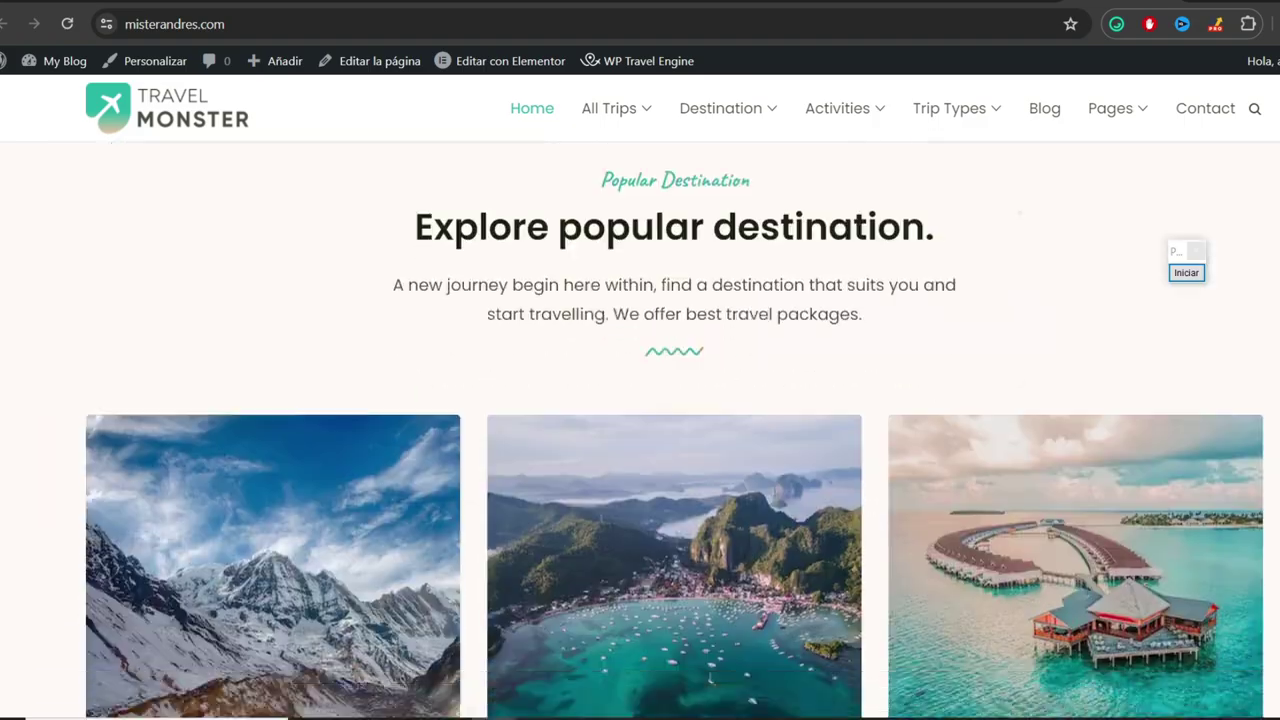
{"action": "scroll", "coordinate": [640, 400], "scroll_direction": "down", "scroll_amount": 15}
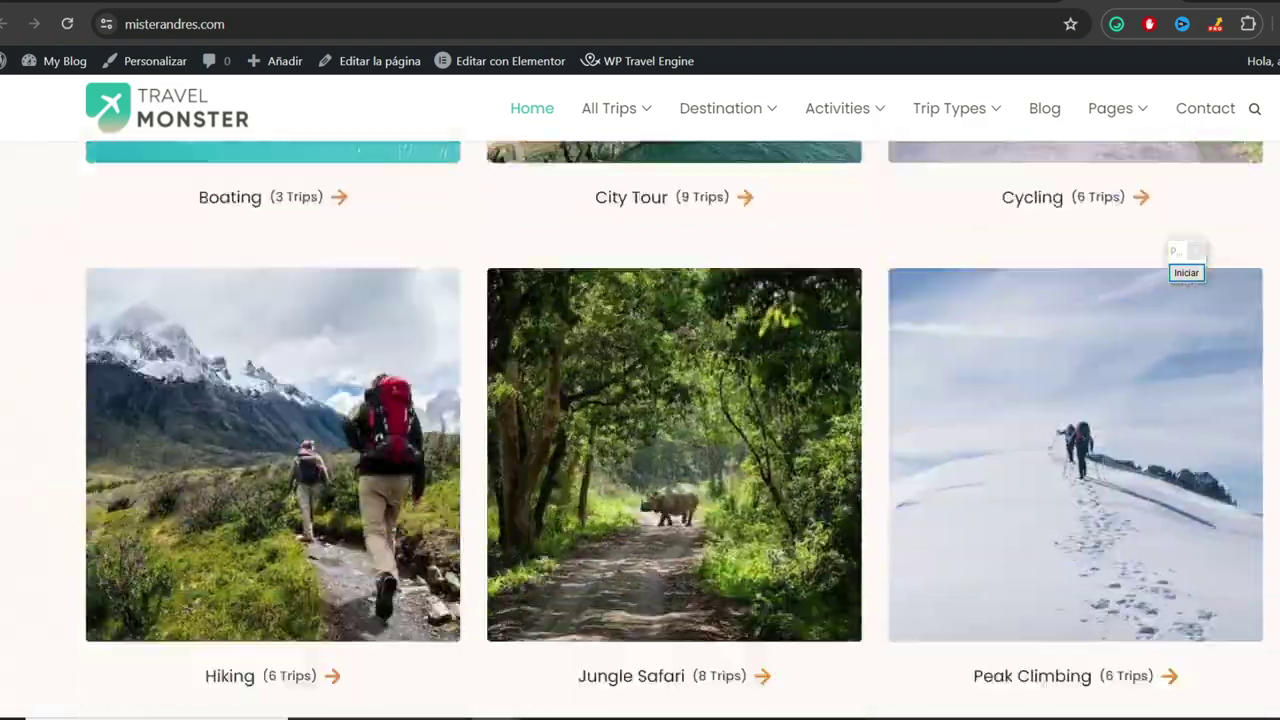
{"action": "scroll", "coordinate": [640, 430], "scroll_direction": "down", "scroll_amount": 5}
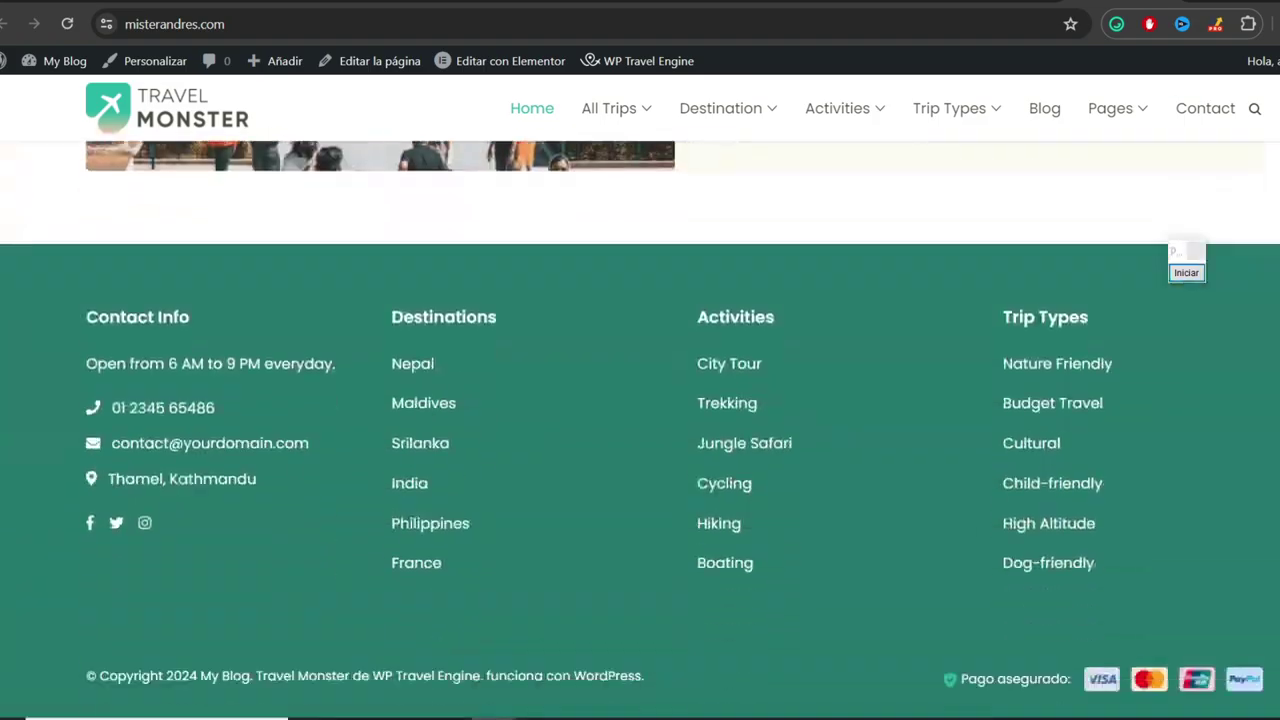
{"action": "scroll", "coordinate": [640, 430], "scroll_direction": "up", "scroll_amount": 20}
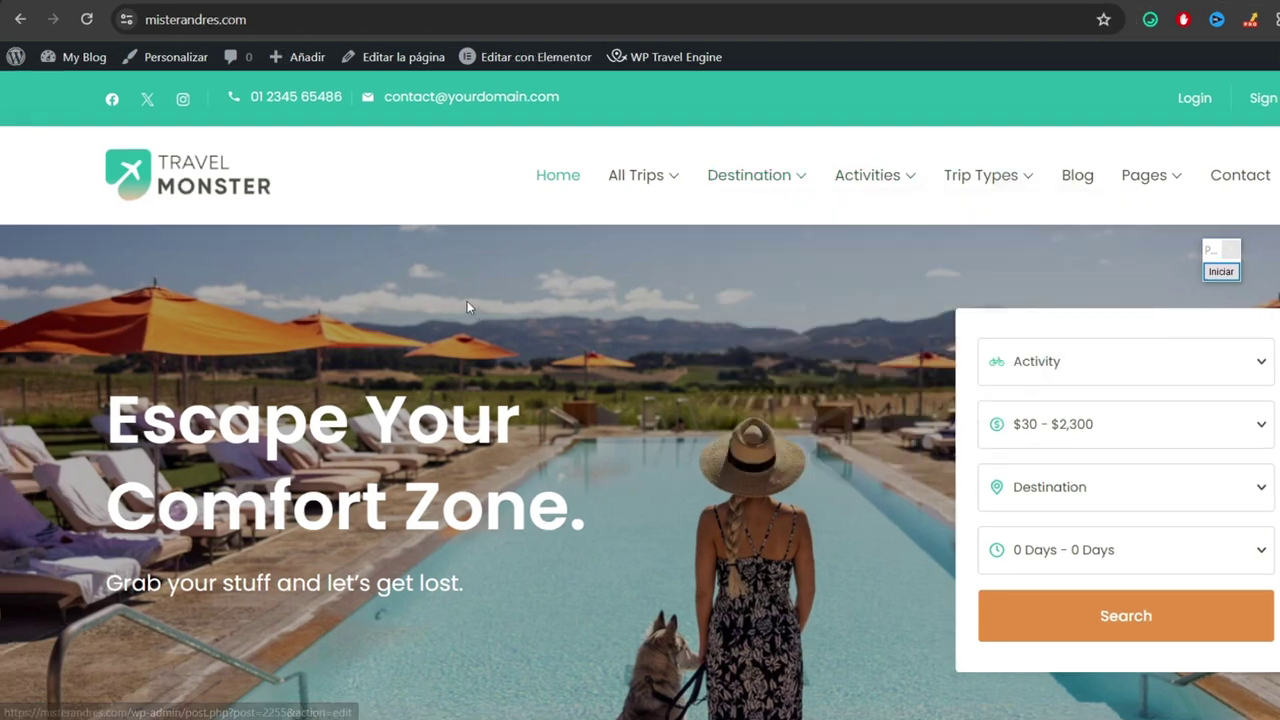
{"action": "left_click", "coordinate": [1220, 271]}
{"action": "left_click_drag", "start_coordinate": [228, 379], "coordinate": [79, 68]}
{"action": "left_click", "coordinate": [1218, 271]}
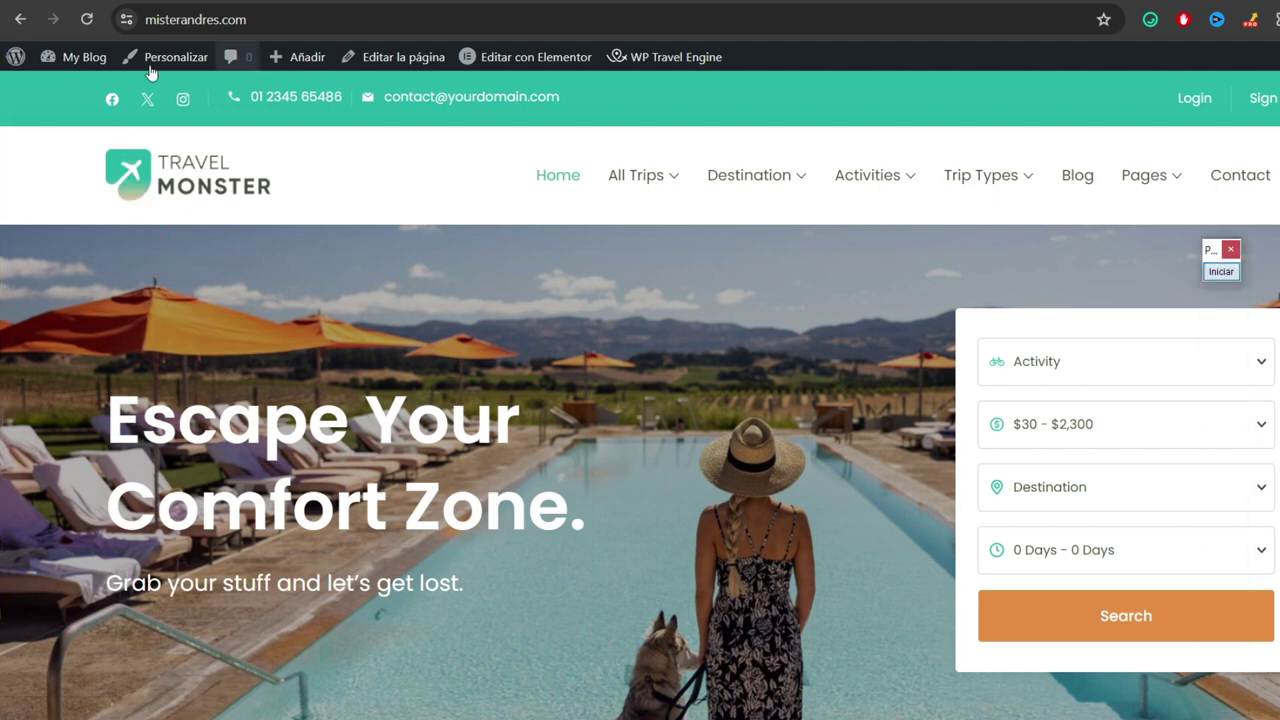
- Go to the WordPress dashboard, return to the live site, and look over the home page sections again
{"action": "left_click", "coordinate": [84, 60]}
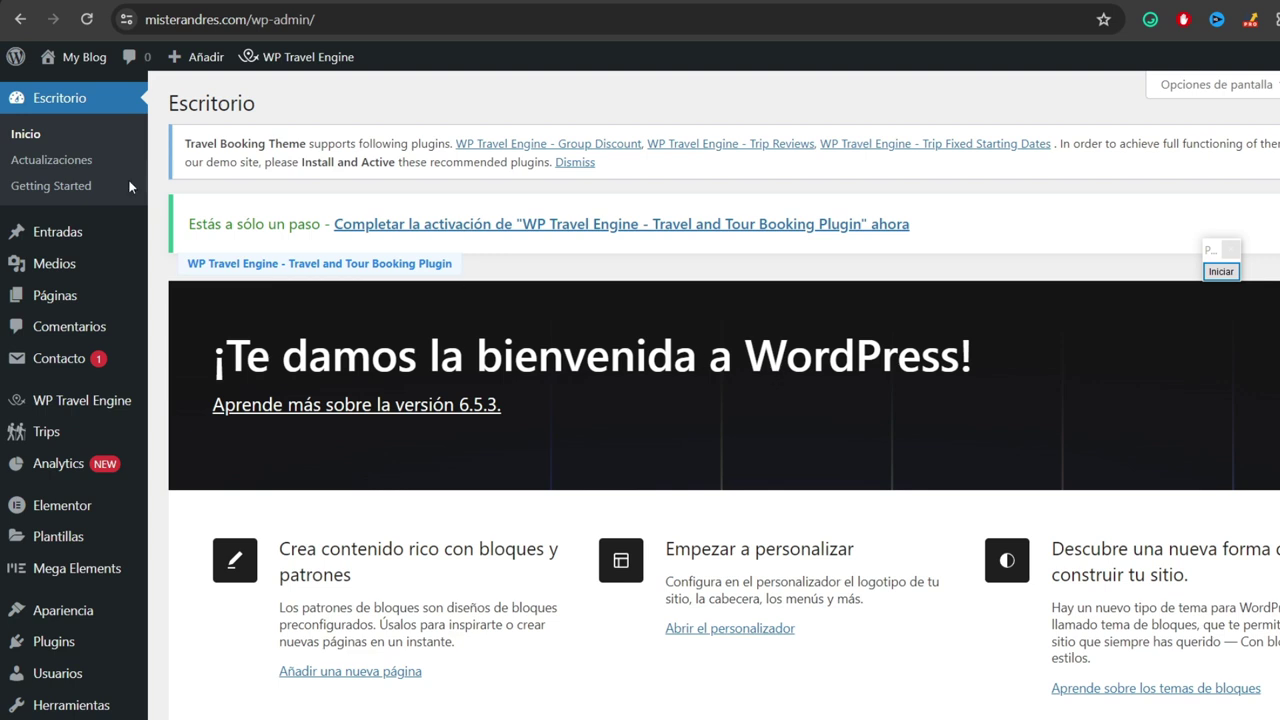
{"action": "mouse_move", "coordinate": [62, 57]}
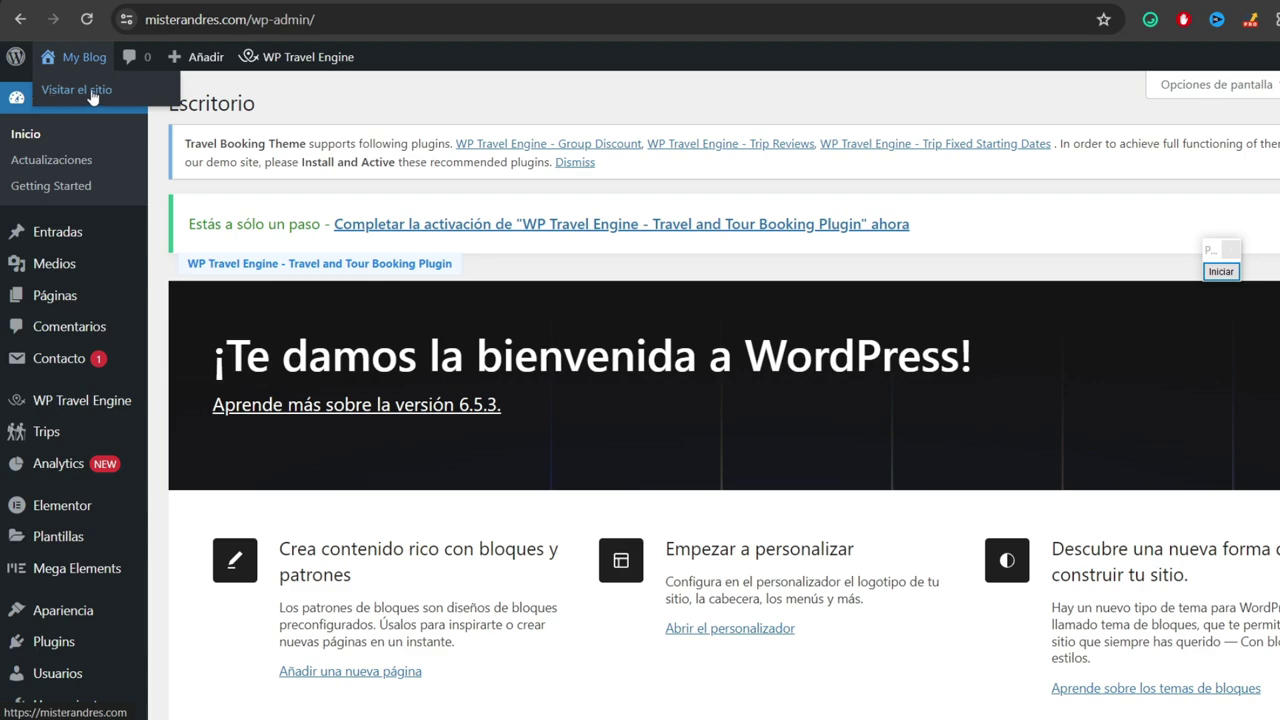
{"action": "left_click", "coordinate": [89, 91]}
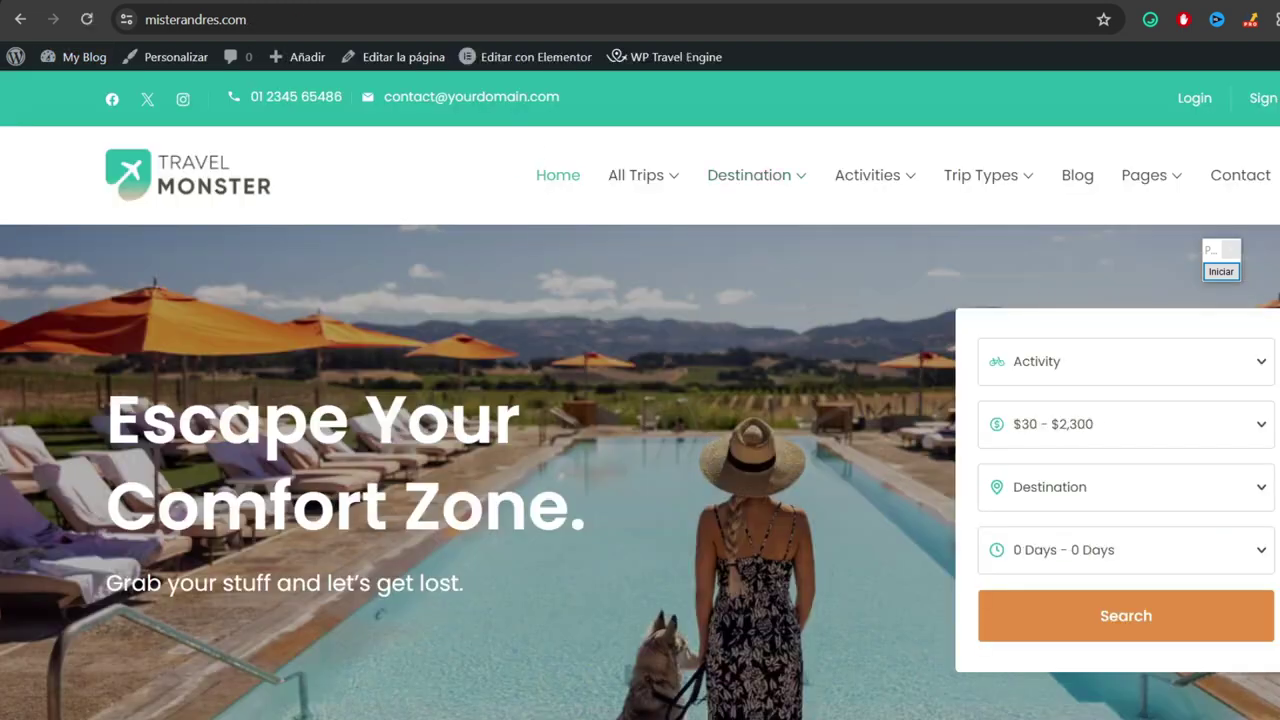
{"action": "scroll", "coordinate": [640, 430], "scroll_direction": "down", "scroll_amount": 15}
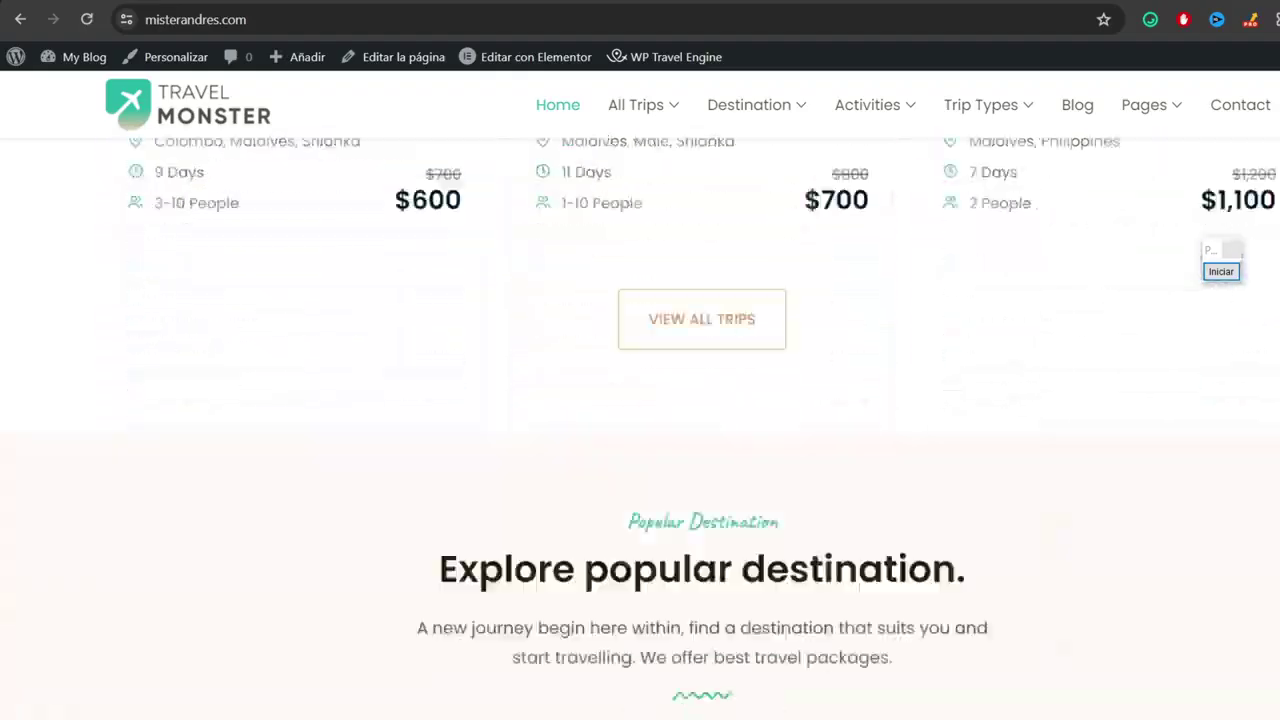
{"action": "scroll", "coordinate": [640, 430], "scroll_direction": "down", "scroll_amount": 15}
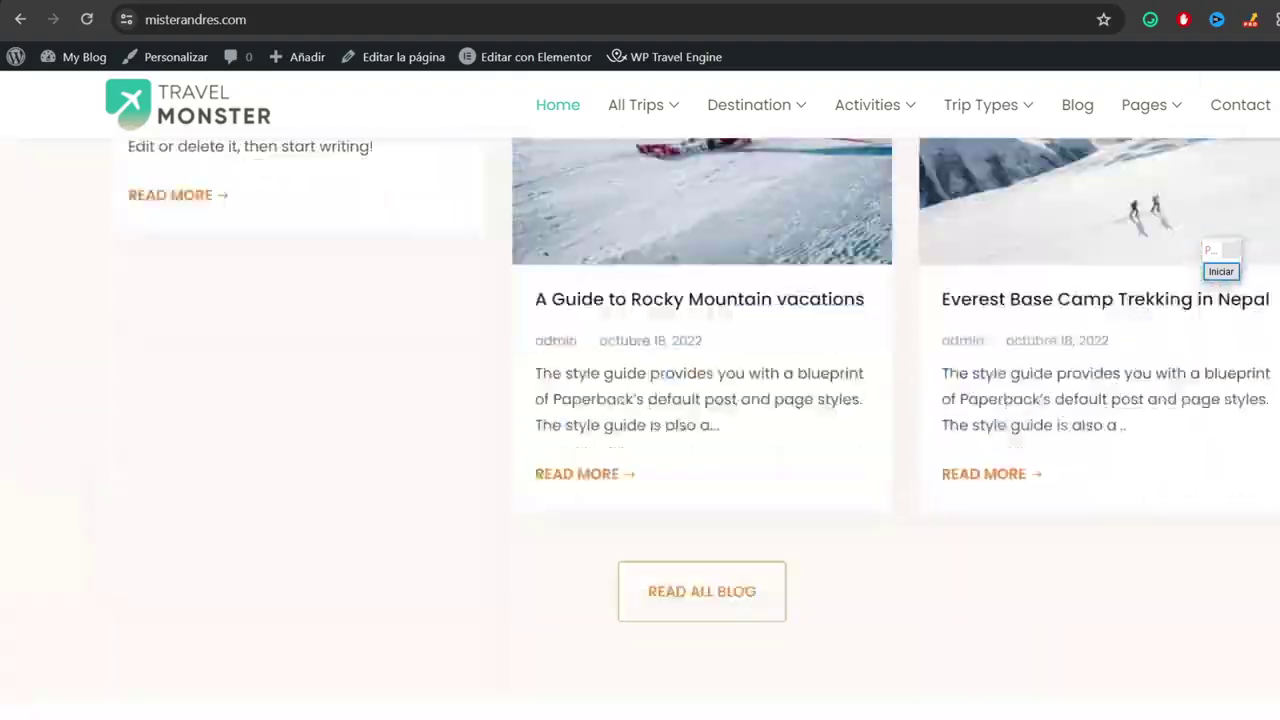
{"action": "scroll", "coordinate": [640, 430], "scroll_direction": "up", "scroll_amount": 20}
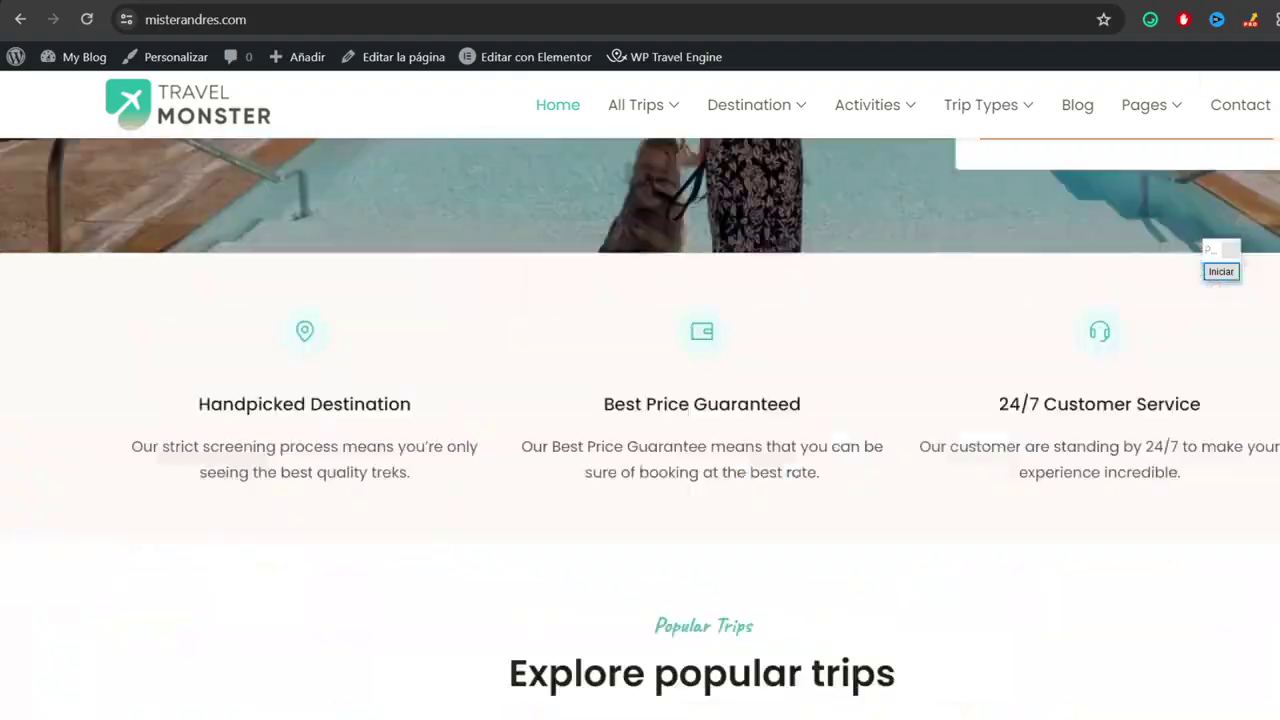
{"action": "scroll", "coordinate": [640, 430], "scroll_direction": "up", "scroll_amount": 5}
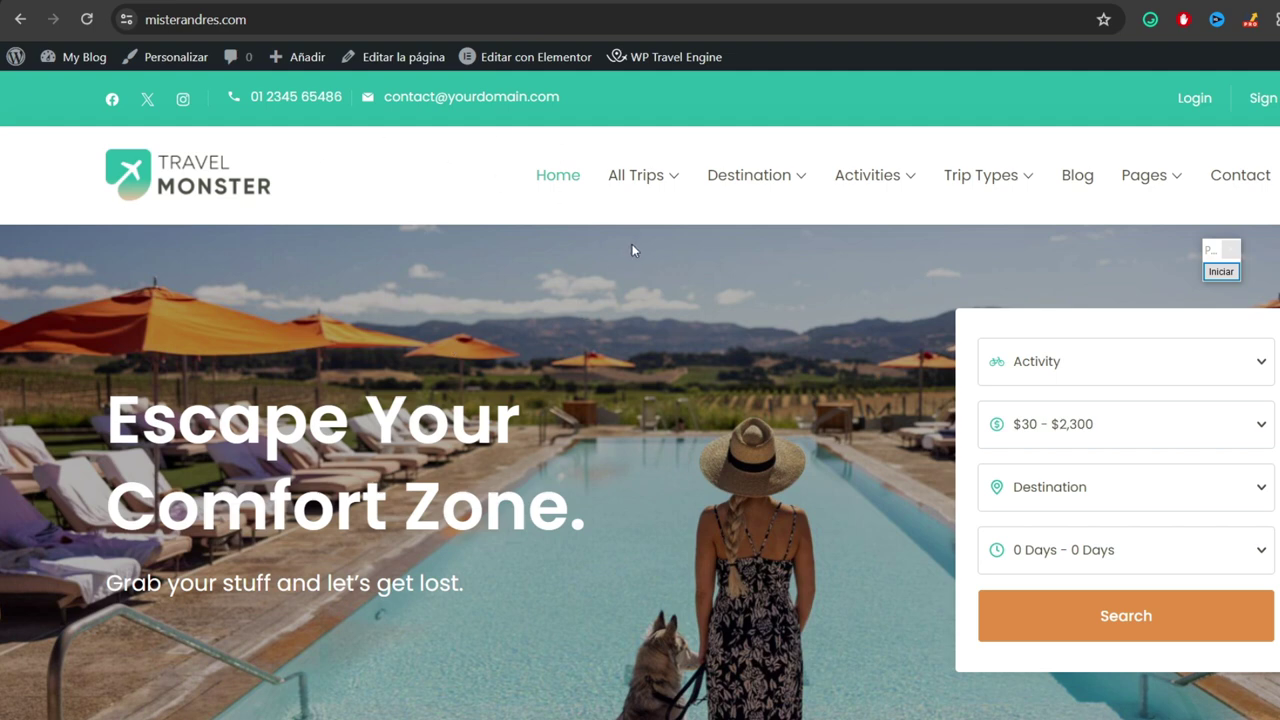
- Open the theme customizer for the home page and expand the main header's general settings to reach the top header colour
{"action": "left_click", "coordinate": [170, 62]}
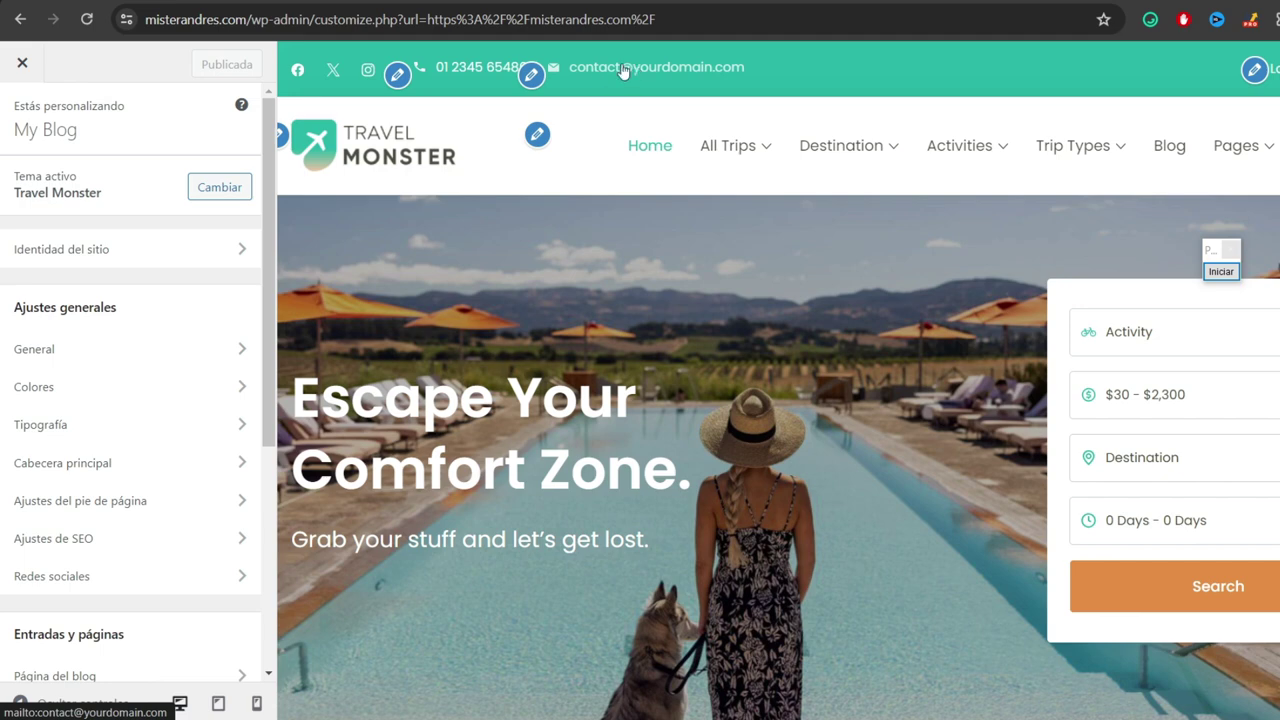
{"action": "left_click", "coordinate": [399, 78]}
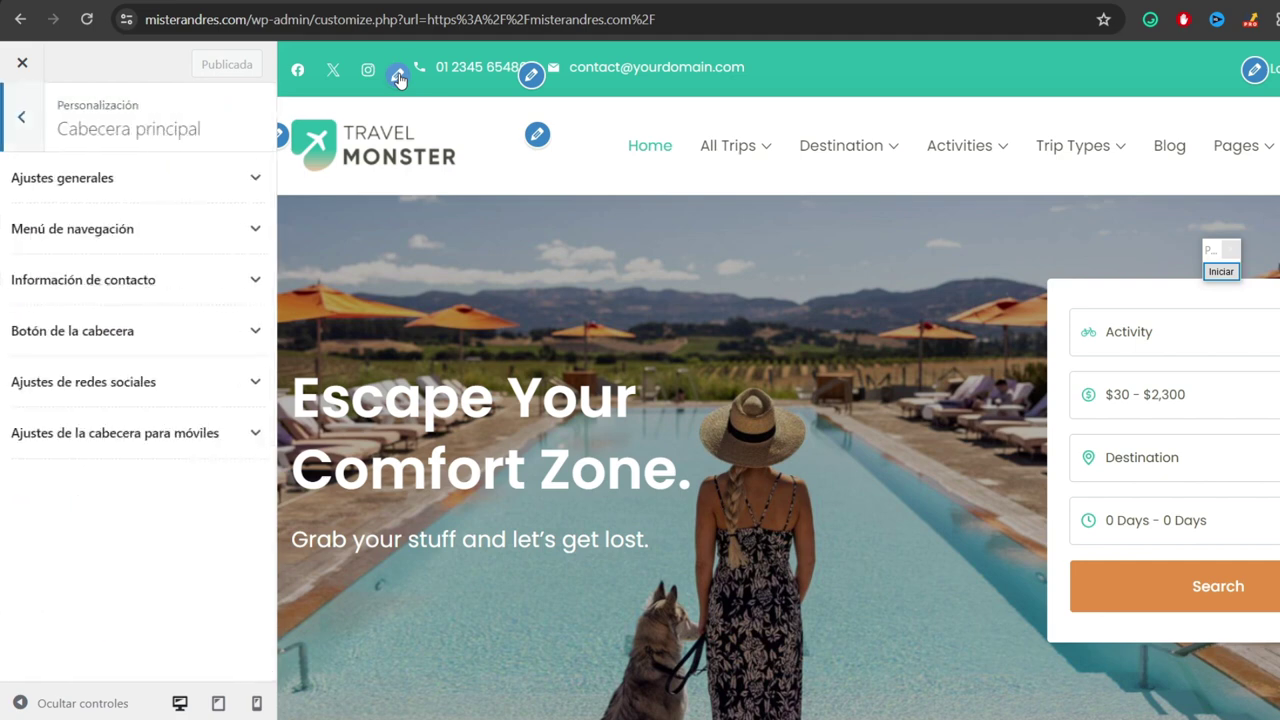
{"action": "left_click", "coordinate": [90, 181]}
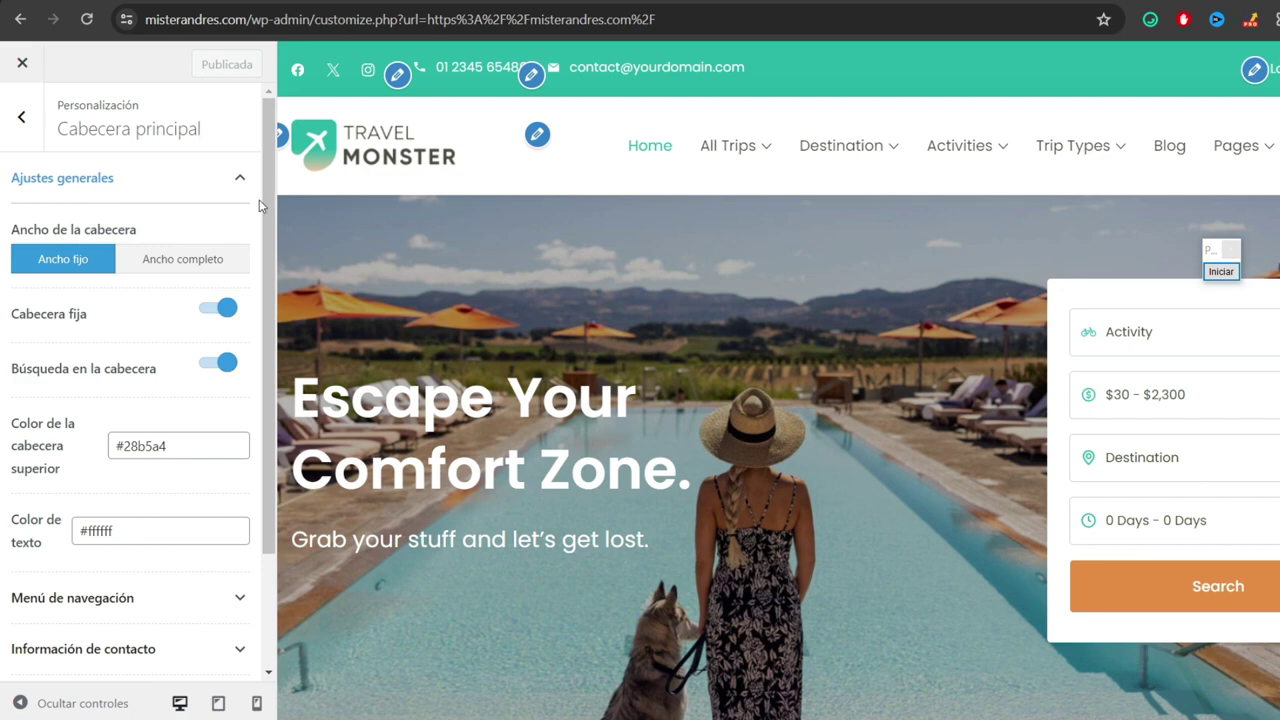
{"action": "left_click_drag", "start_coordinate": [266, 201], "coordinate": [268, 318]}
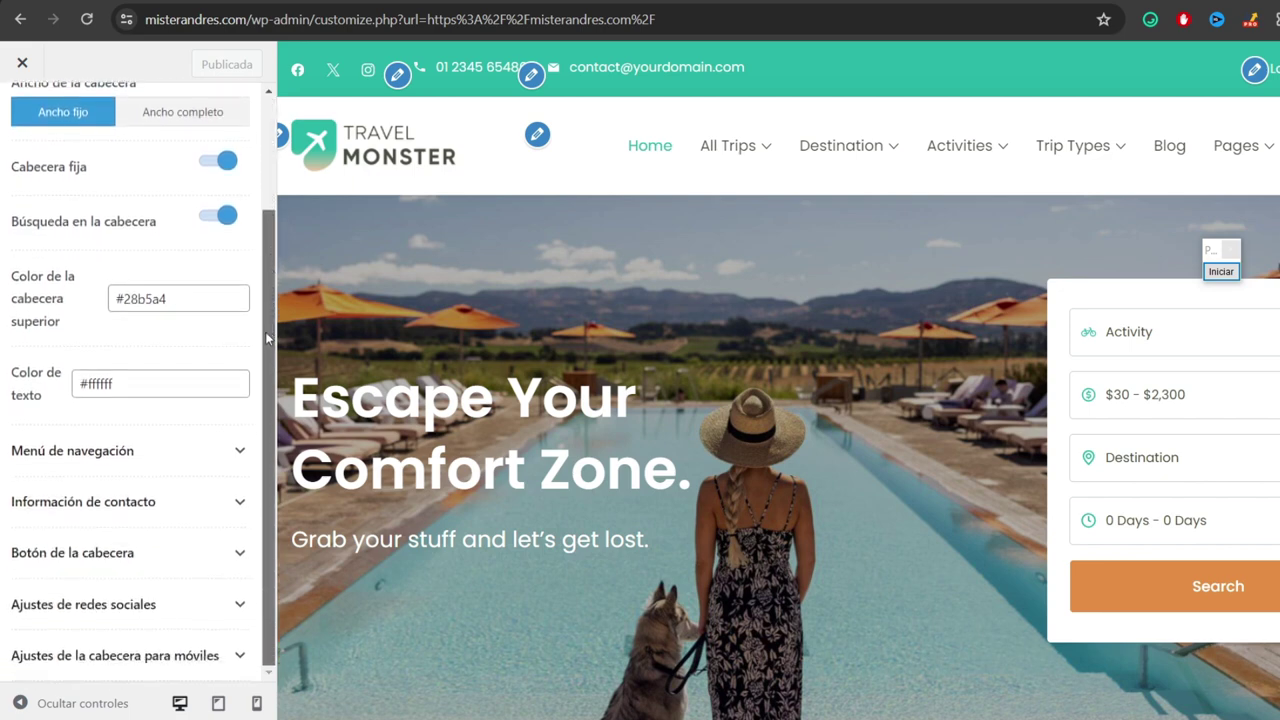
{"action": "left_click_drag", "start_coordinate": [26, 275], "coordinate": [59, 306]}
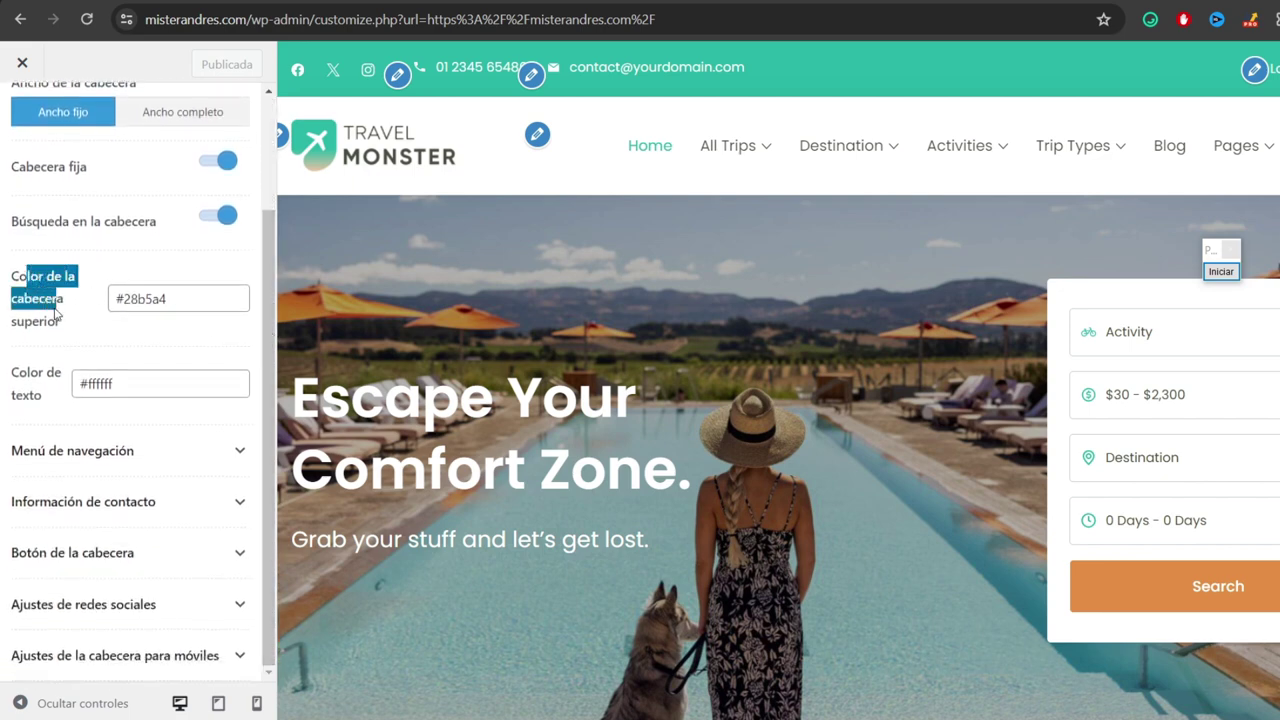
{"action": "left_click", "coordinate": [62, 312]}
{"action": "left_click", "coordinate": [1221, 271]}
{"action": "left_click_drag", "start_coordinate": [606, 314], "coordinate": [750, 95]}
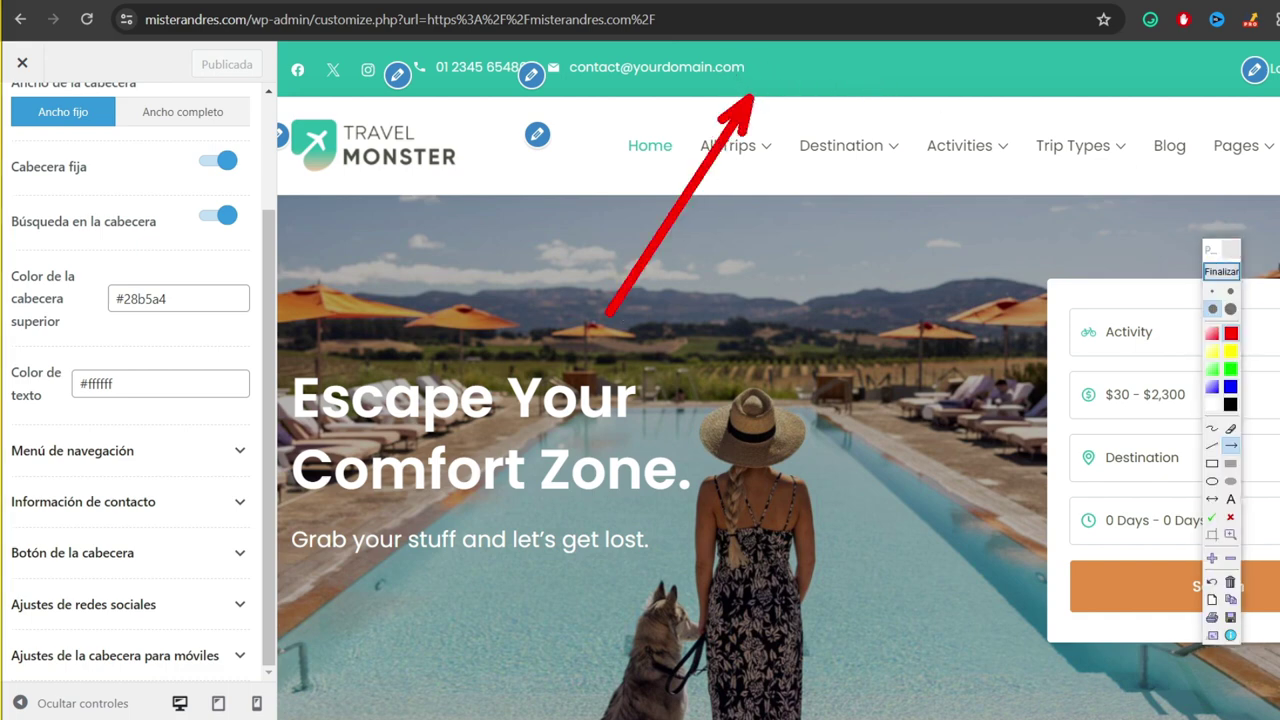
{"action": "left_click", "coordinate": [1227, 273]}
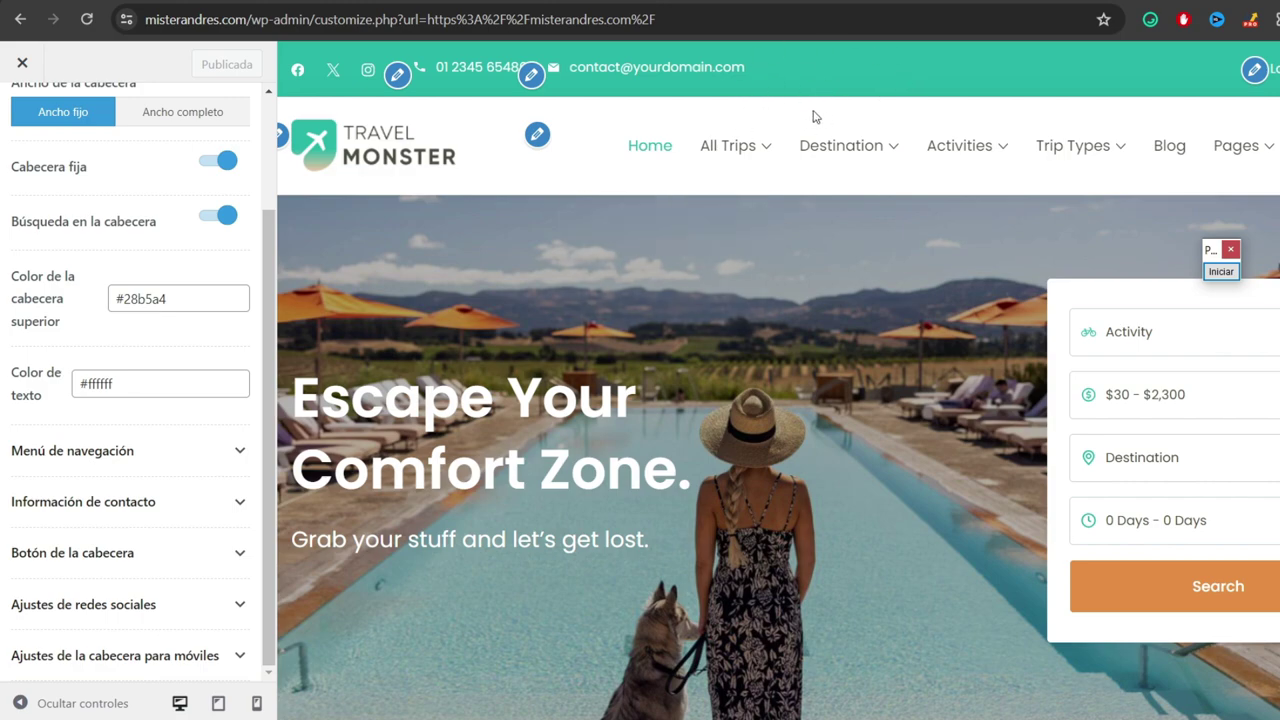
- Open the browser's developer tools on the customizer preview and inspect the top header bar element
{"action": "right_click", "coordinate": [856, 216]}
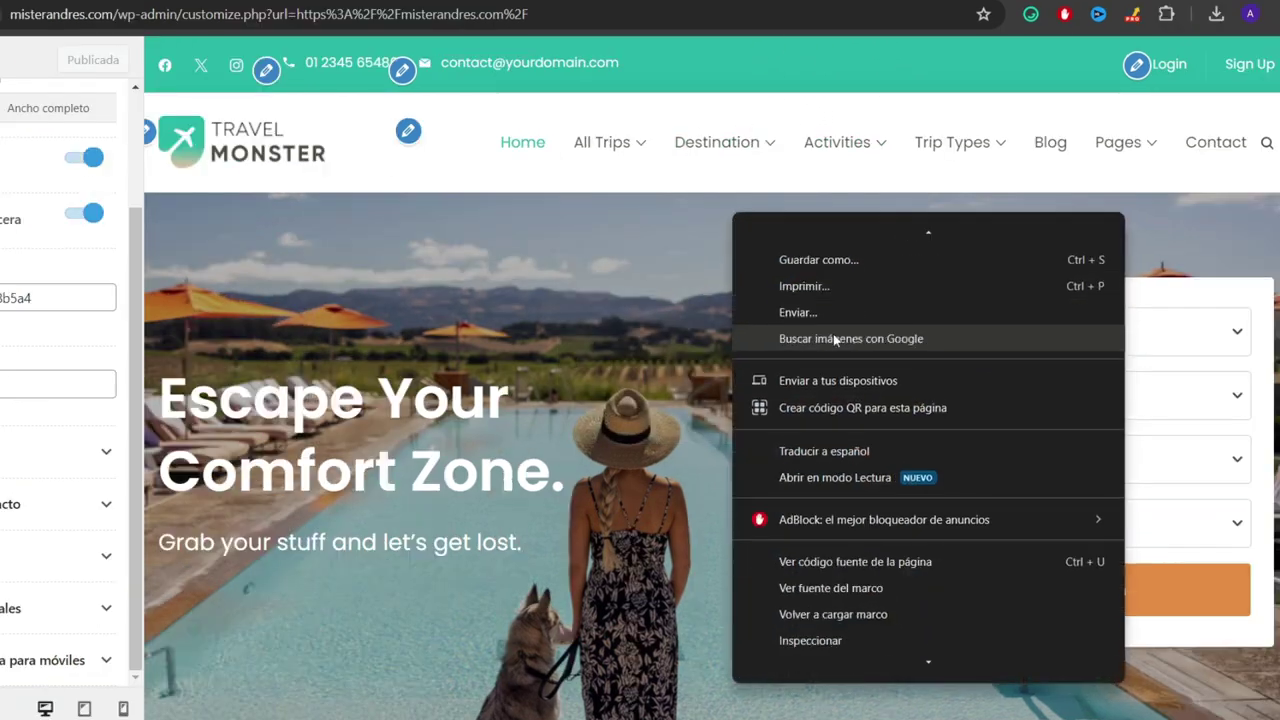
{"action": "scroll", "coordinate": [978, 428], "scroll_direction": "up", "scroll_amount": 1}
{"action": "scroll", "coordinate": [858, 429], "scroll_direction": "down", "scroll_amount": 1}
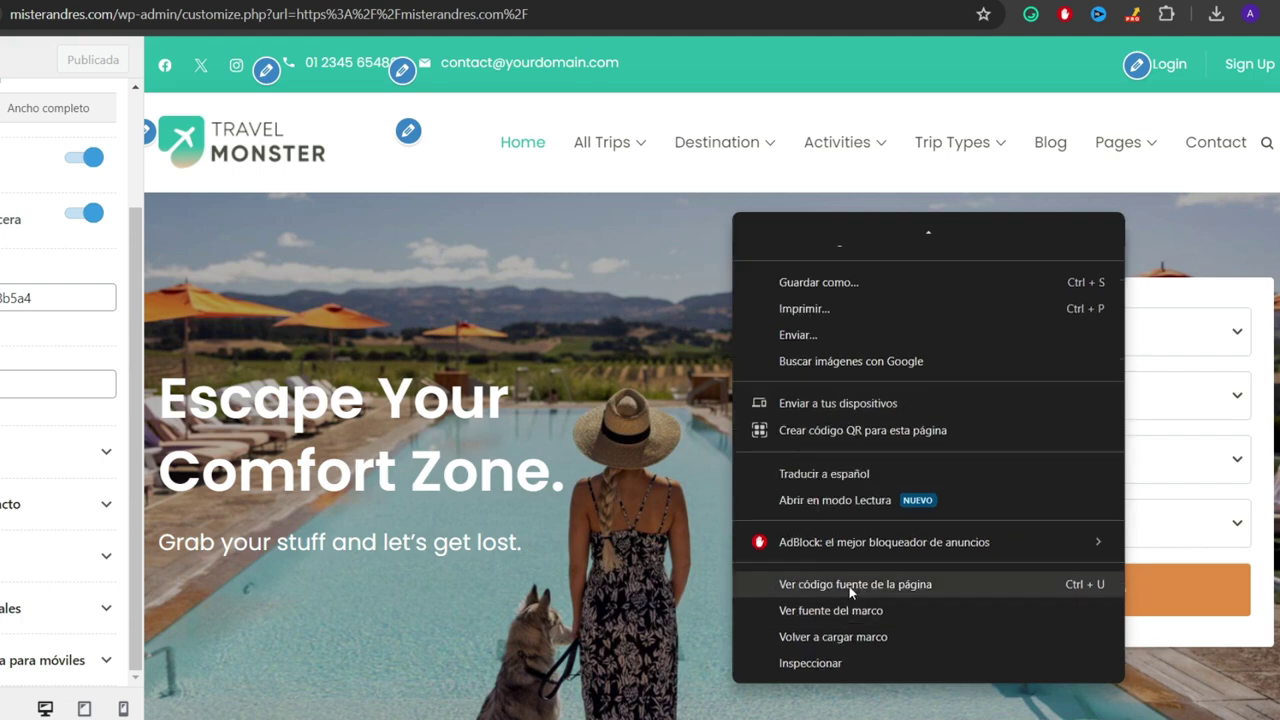
{"action": "left_click", "coordinate": [813, 663]}
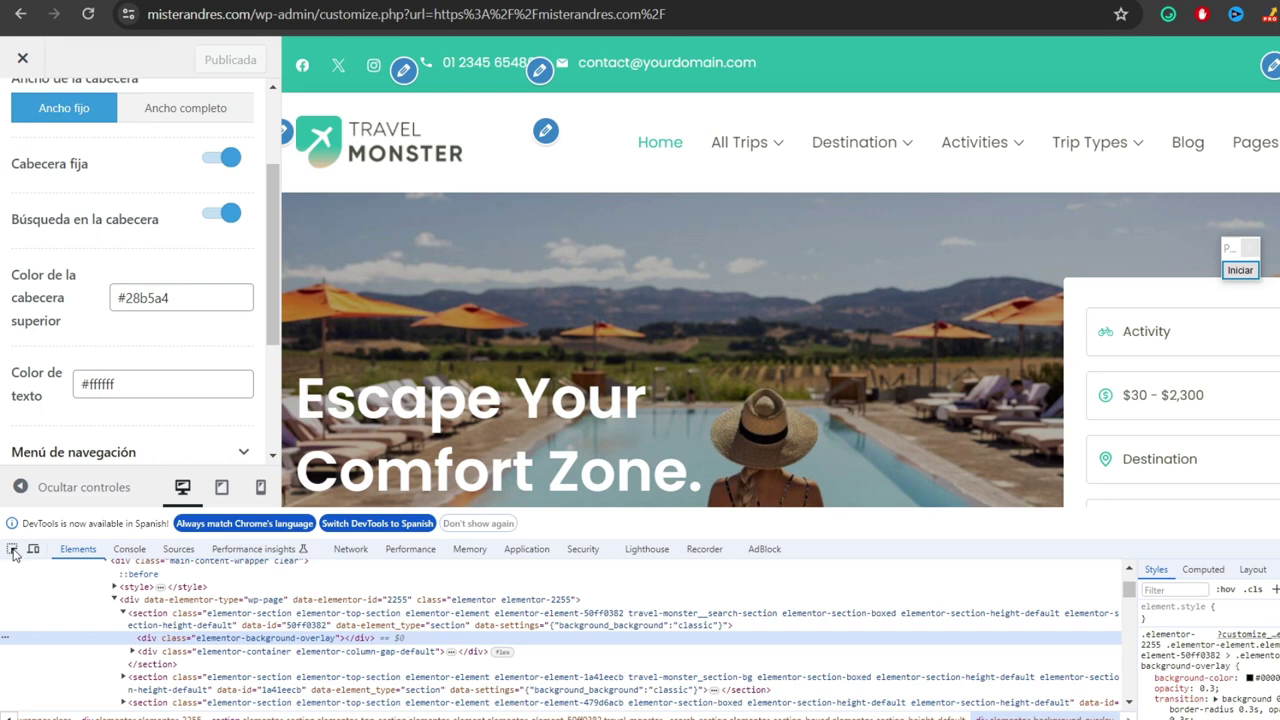
{"action": "left_click", "coordinate": [12, 550]}
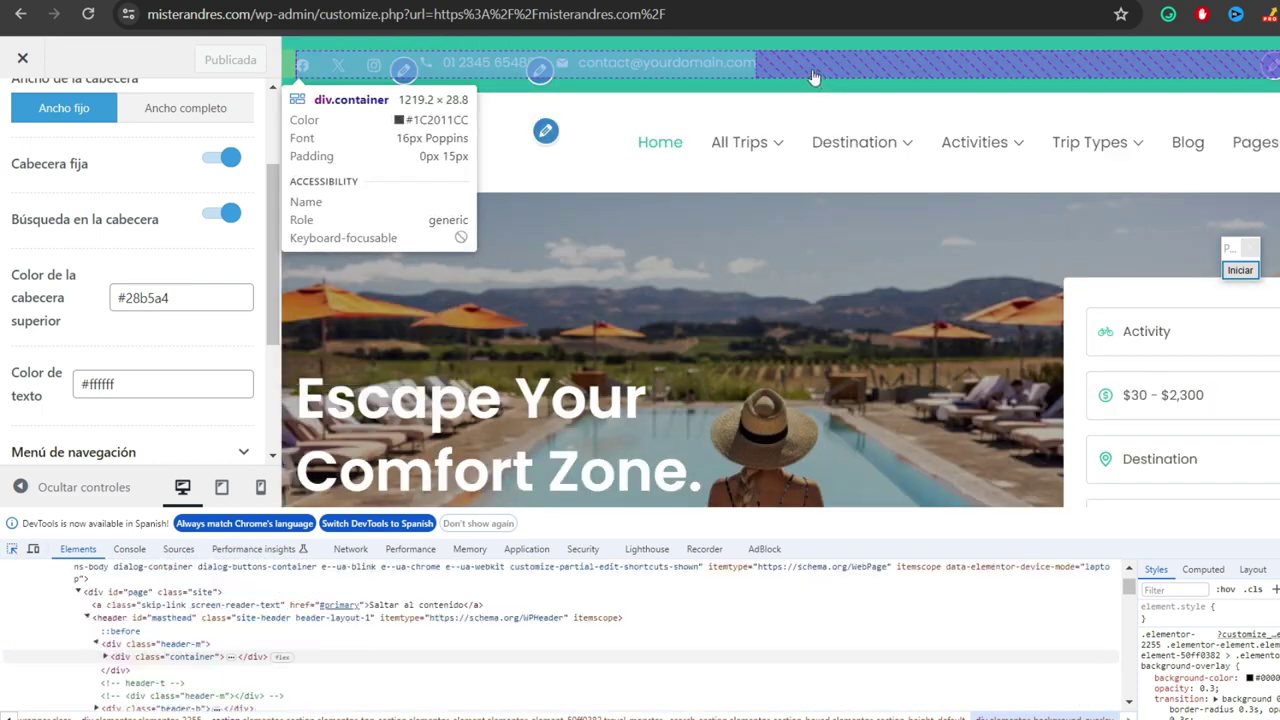
{"action": "left_click", "coordinate": [812, 92]}
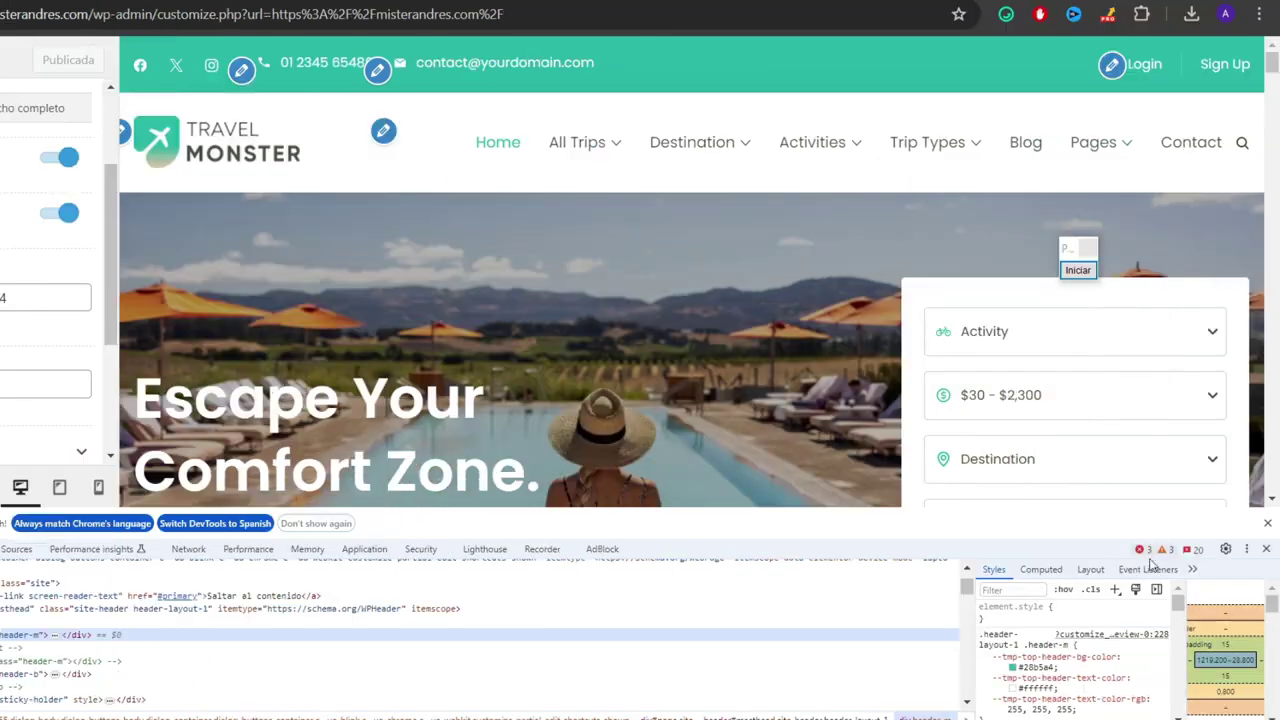
- Change the top header's background colour variable to the blue #2d62de in the inspected element's styles
{"action": "left_click", "coordinate": [1033, 667]}
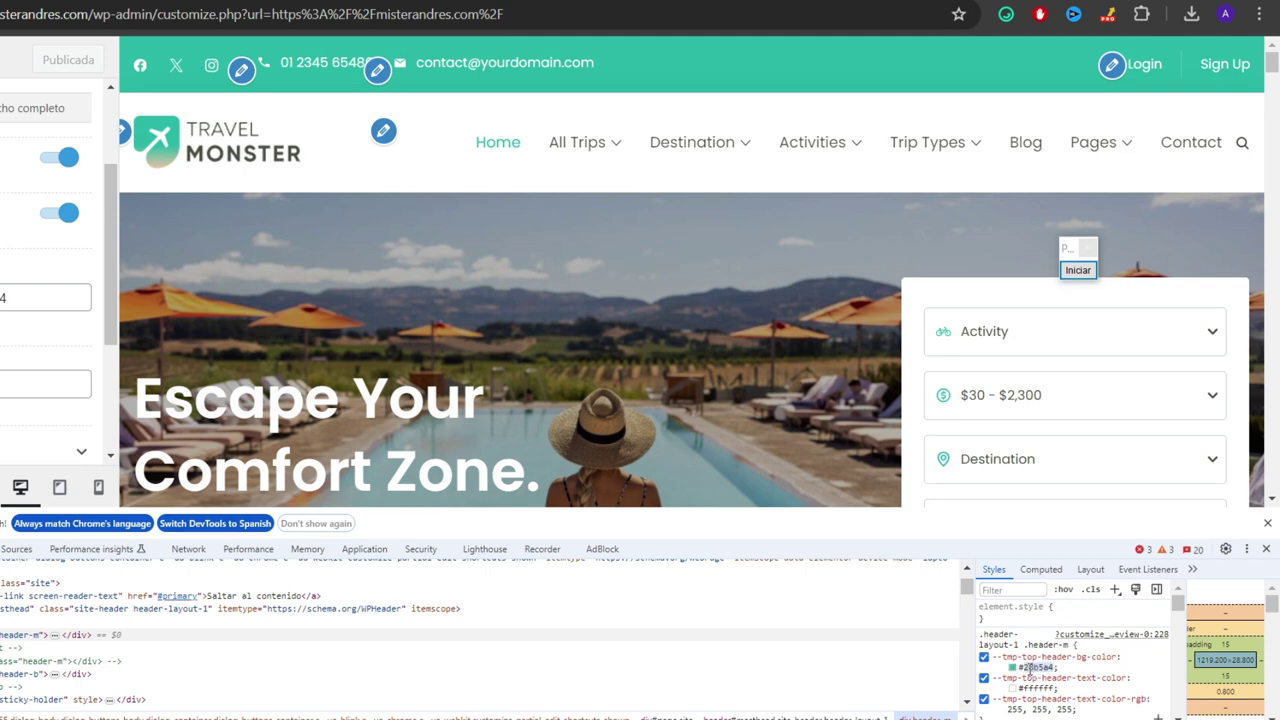
{"action": "left_click", "coordinate": [1012, 667]}
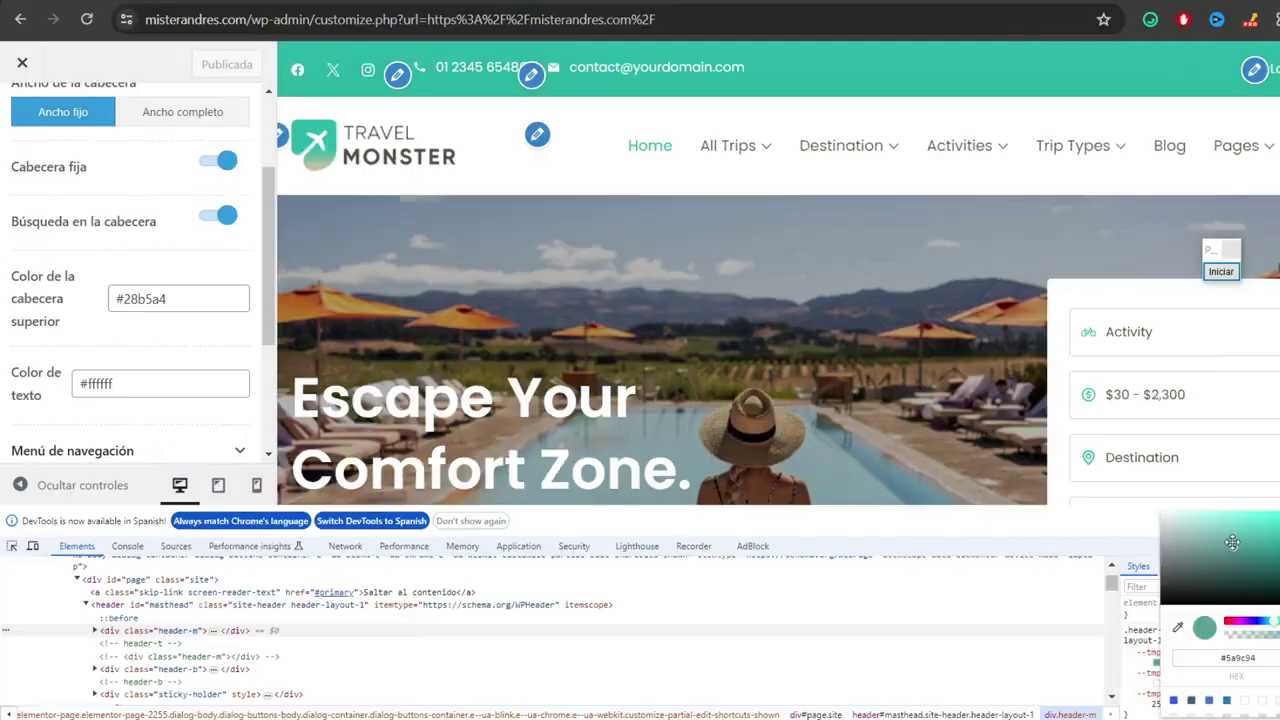
{"action": "left_click_drag", "start_coordinate": [1279, 529], "coordinate": [1261, 566]}
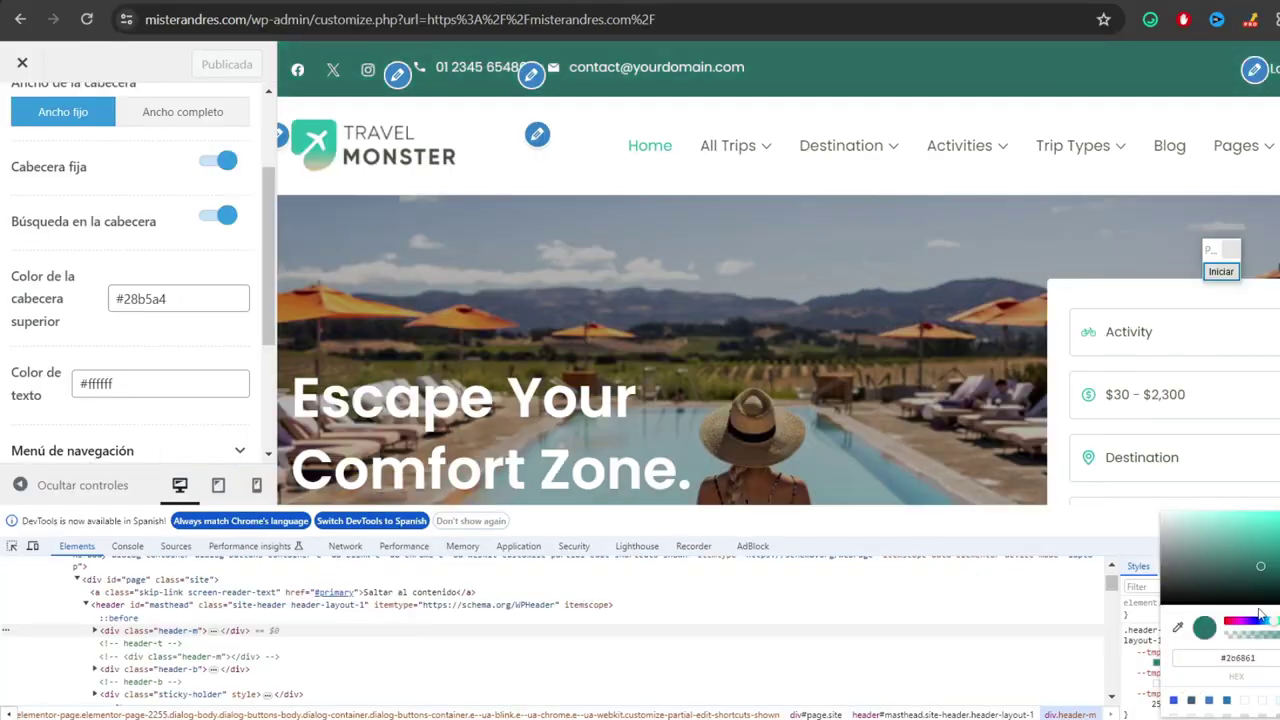
{"action": "left_click", "coordinate": [1262, 620]}
{"action": "left_click", "coordinate": [1279, 519]}
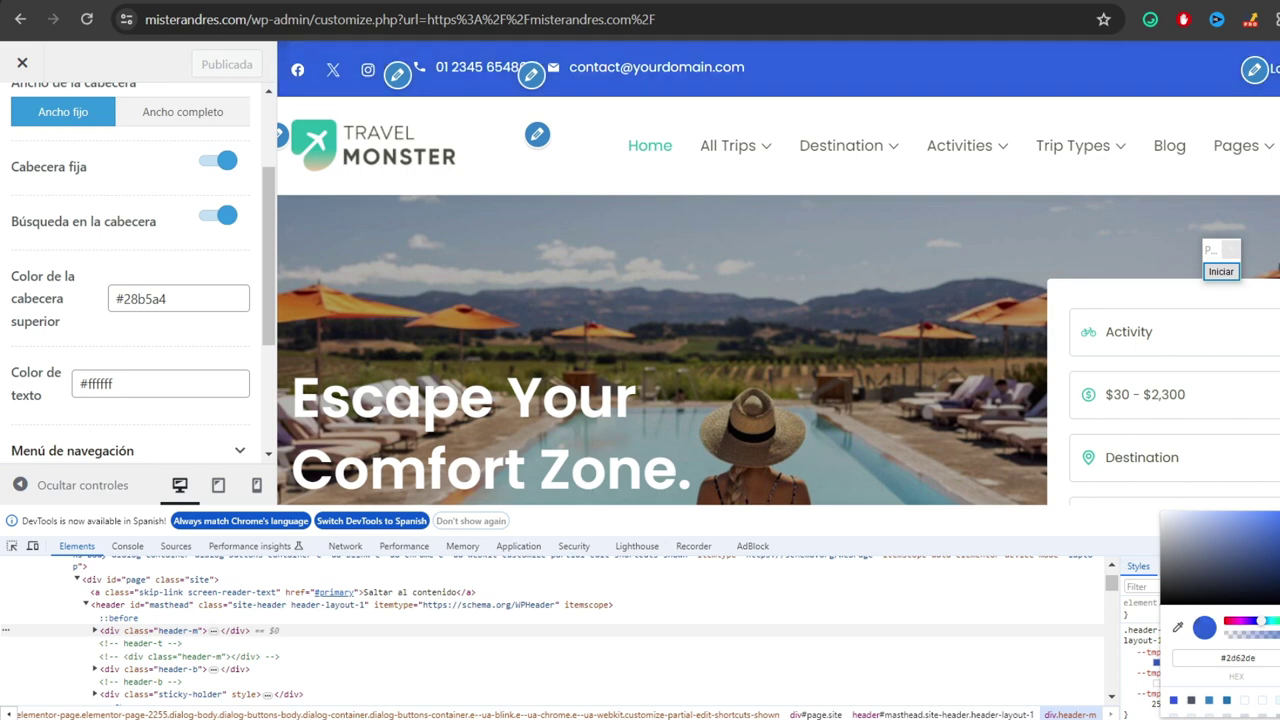
- Lighten the top header's background colour to #3f78ff in the developer tools colour picker and copy its hex code
{"action": "left_click_drag", "start_coordinate": [1279, 518], "coordinate": [1279, 511]}
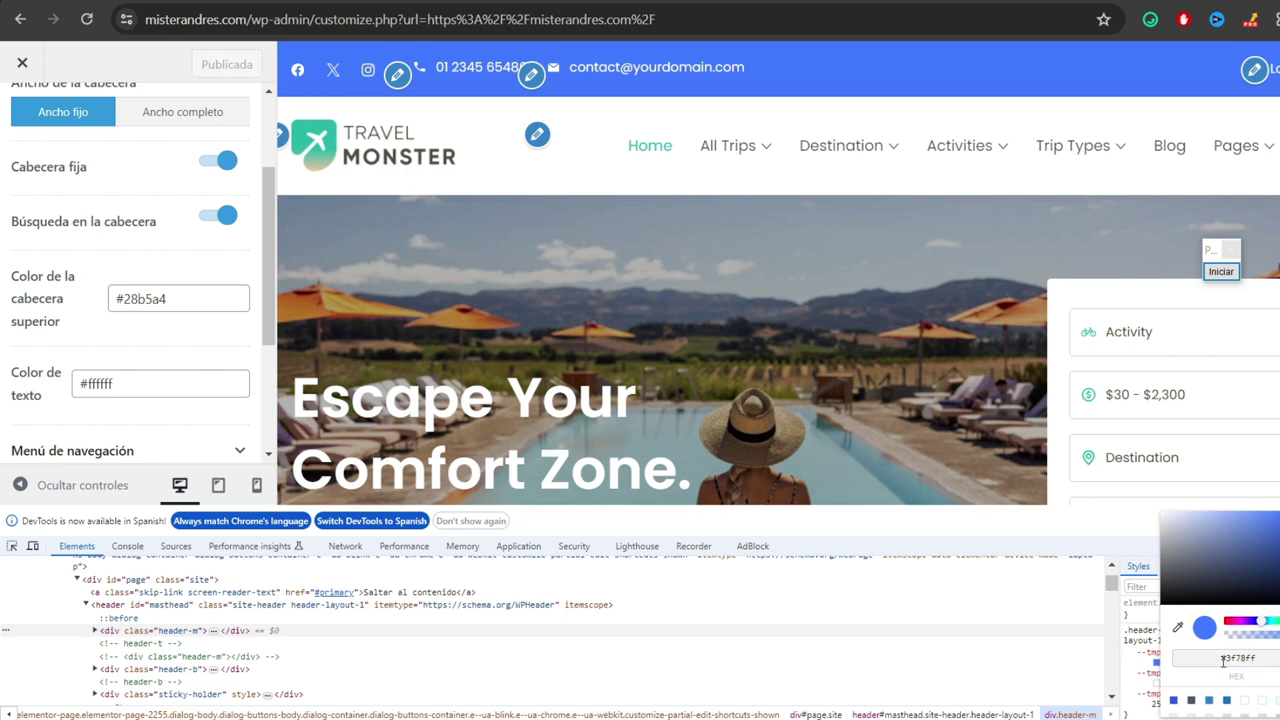
{"action": "left_click", "coordinate": [1260, 657]}
{"action": "key", "text": "ctrl+c"}
{"action": "right_click", "coordinate": [1239, 661]}
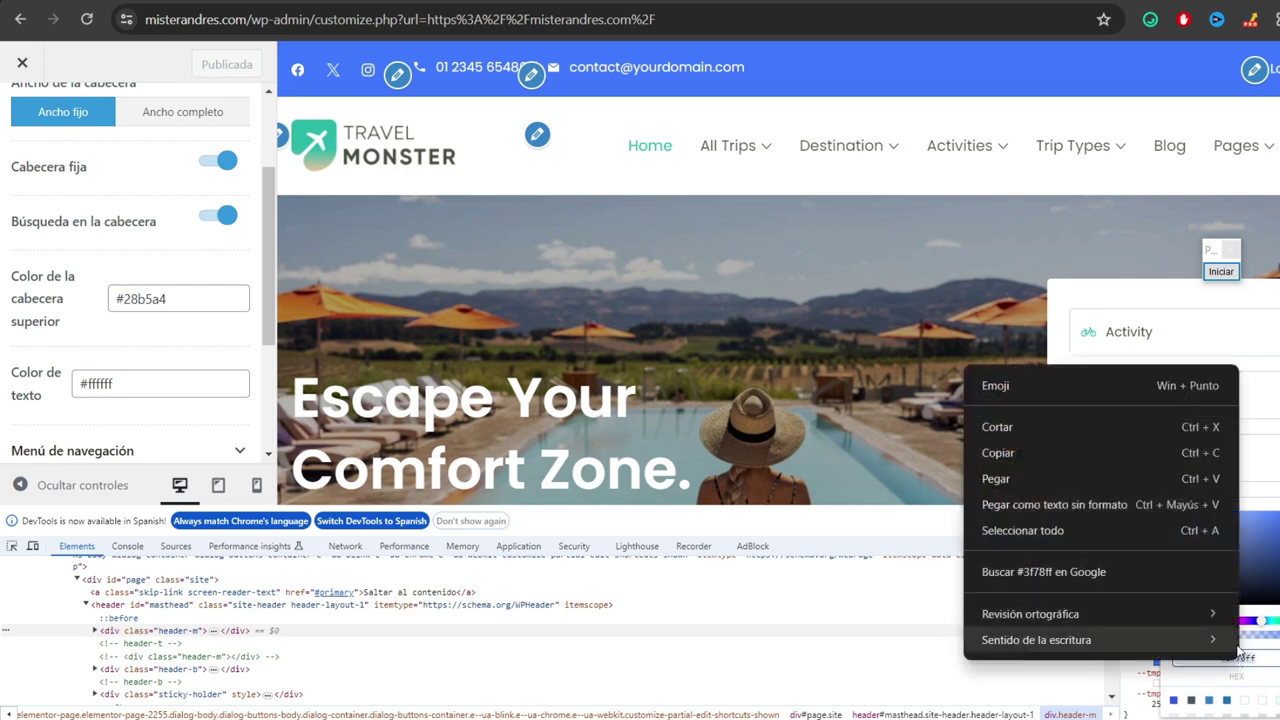
{"action": "left_click", "coordinate": [1091, 451]}
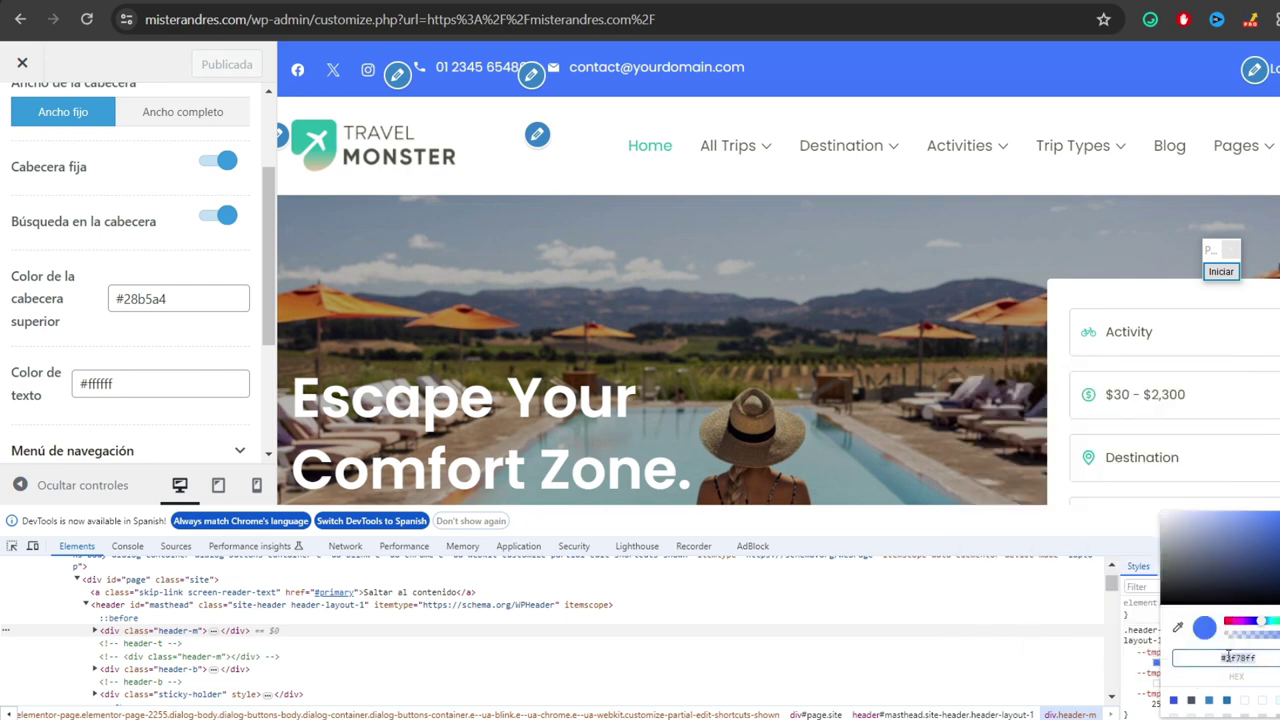
- Set the customizer's top header colour to #3f78ff, close the developer tools, and publish the change
{"action": "left_click", "coordinate": [188, 296]}
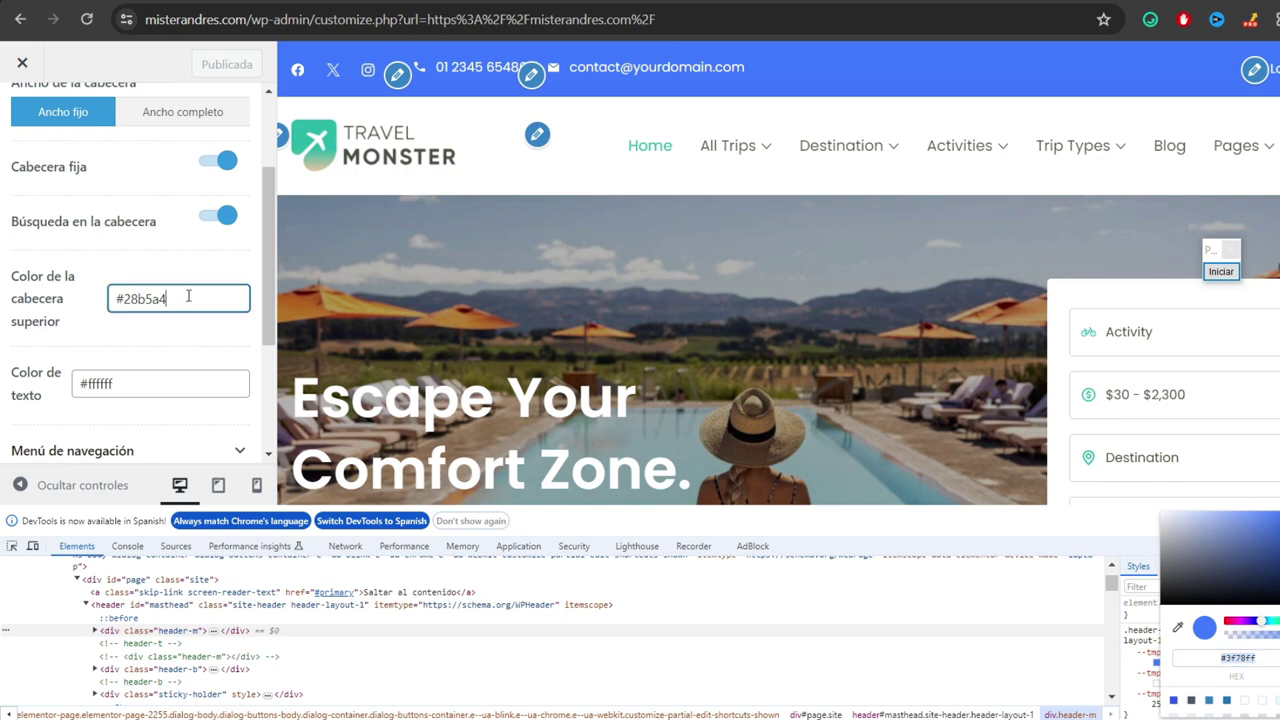
{"action": "key", "text": "ctrl+a"}
{"action": "key", "text": "ctrl+v"}
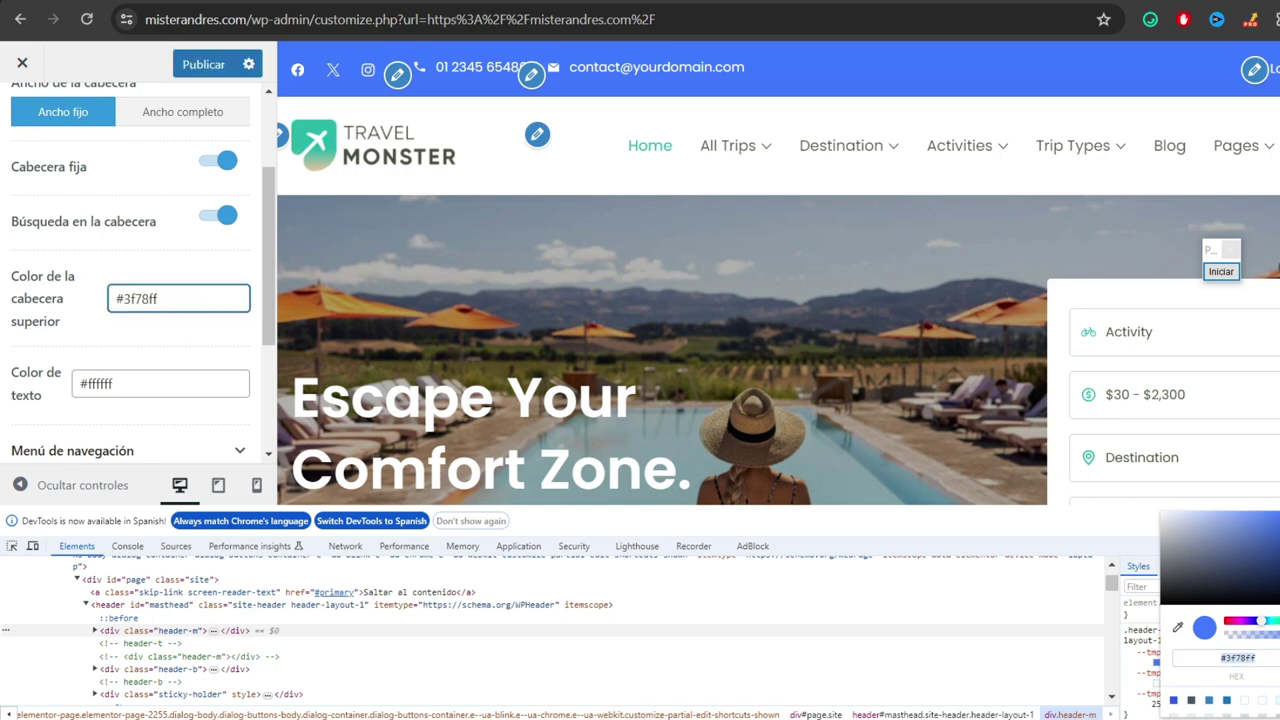
{"action": "key", "text": "F12"}
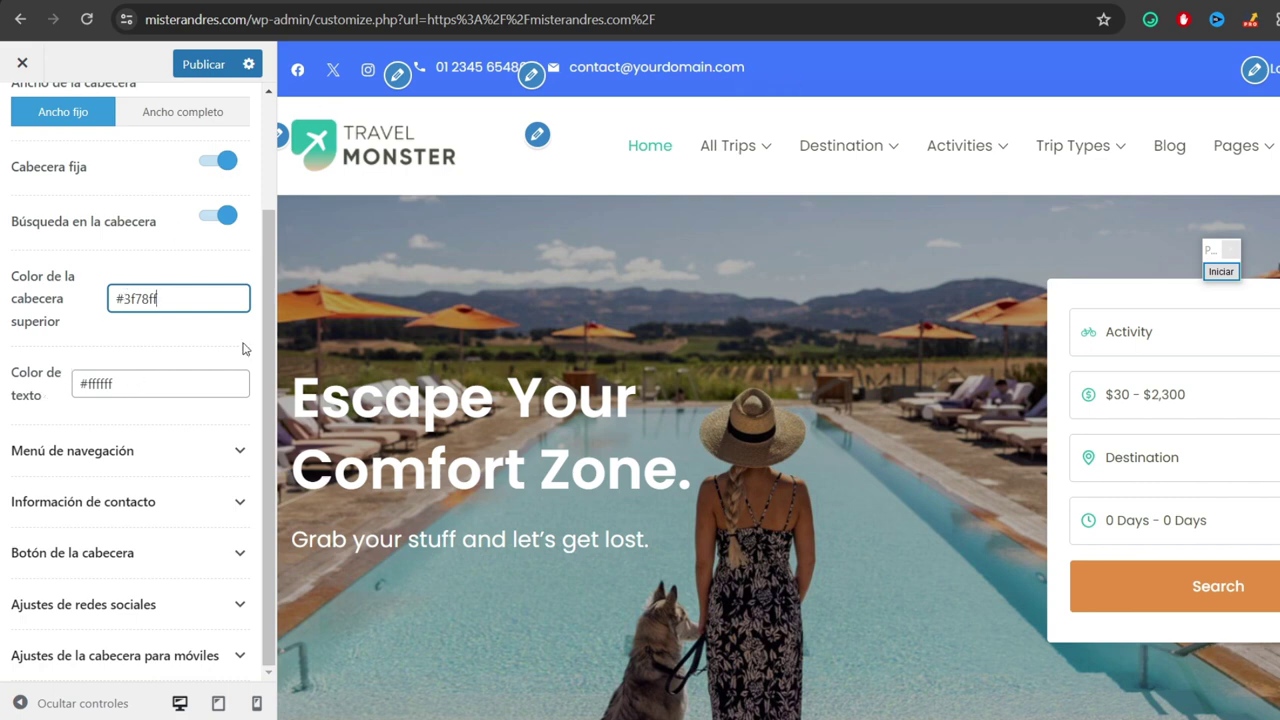
{"action": "left_click_drag", "start_coordinate": [269, 314], "coordinate": [270, 313]}
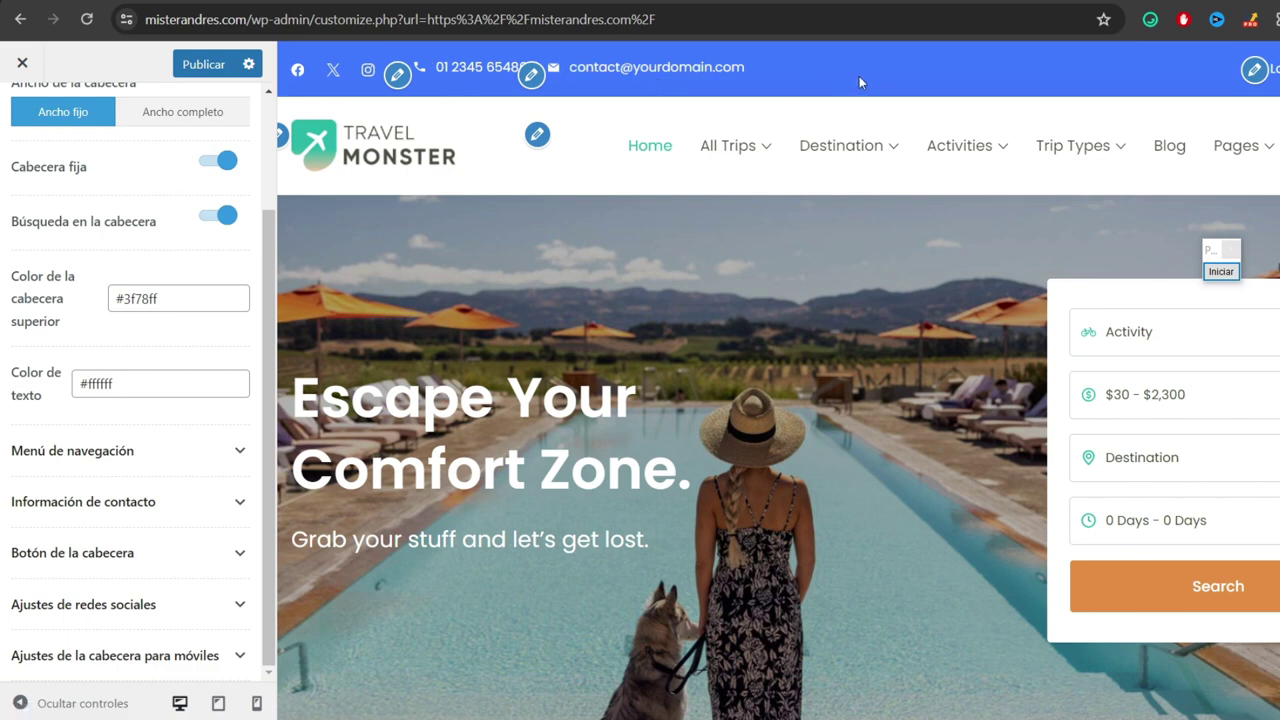
{"action": "left_click", "coordinate": [200, 68]}
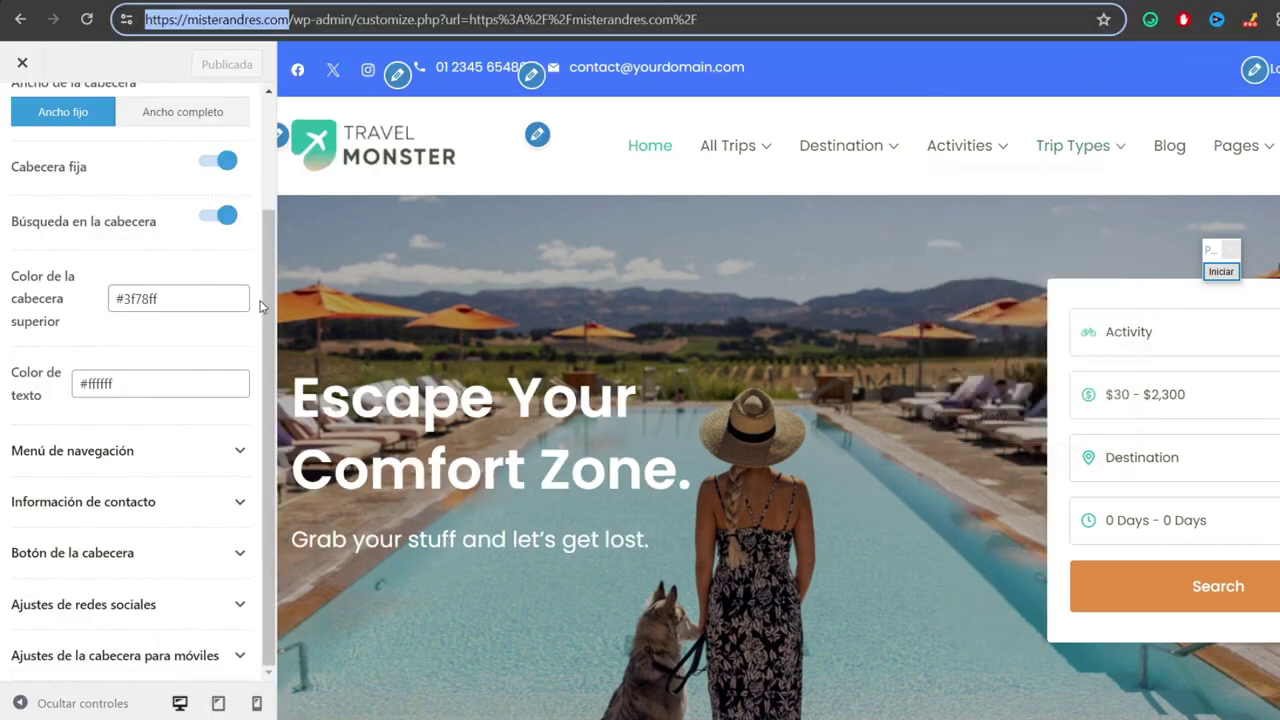
- Collapse the main header's general settings and review the navigation menu's item spacing, stretch, and dropdown width options
{"action": "left_click_drag", "start_coordinate": [267, 307], "coordinate": [263, 173]}
{"action": "left_click", "coordinate": [238, 168]}
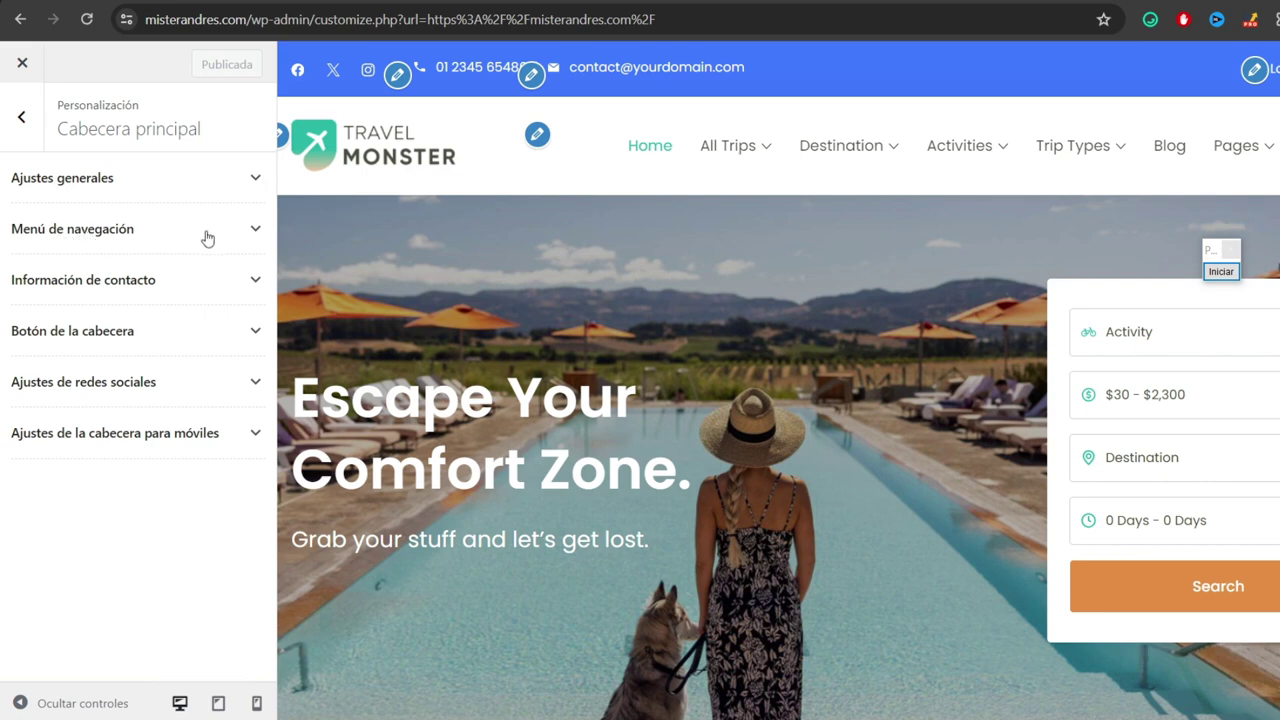
{"action": "left_click", "coordinate": [249, 232]}
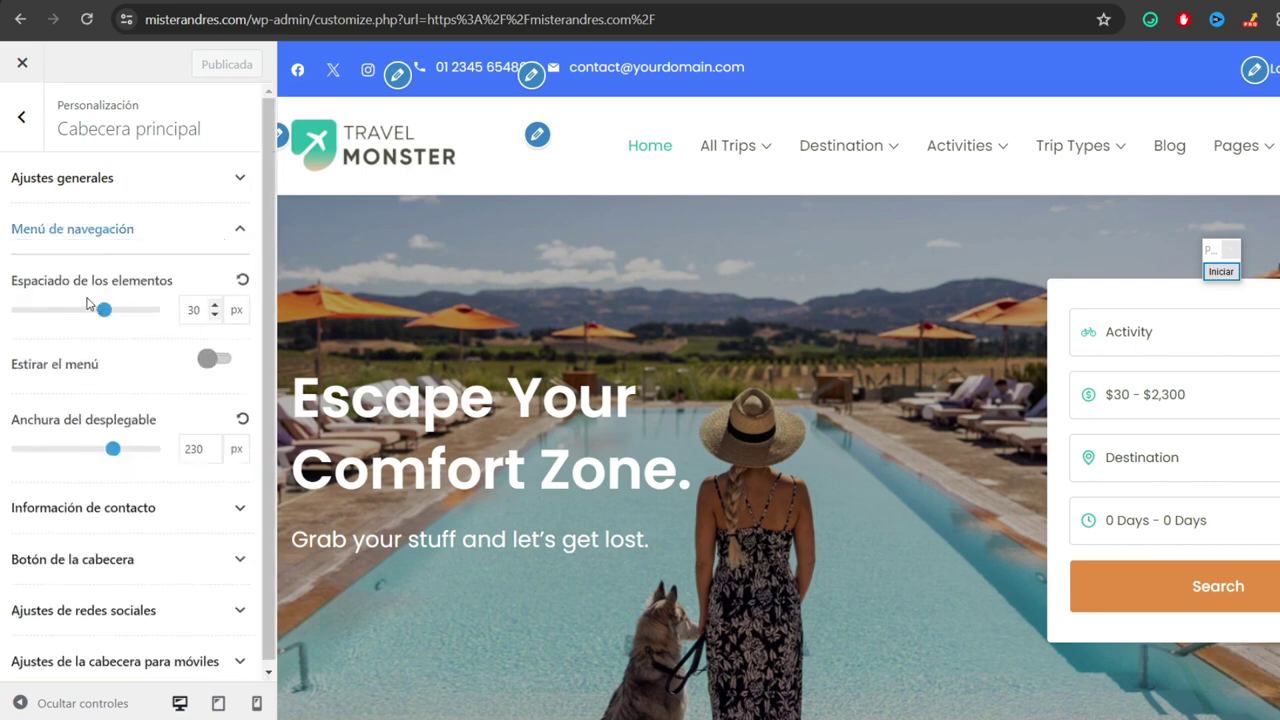
{"action": "mouse_move", "coordinate": [767, 161]}
{"action": "left_click", "coordinate": [238, 232]}
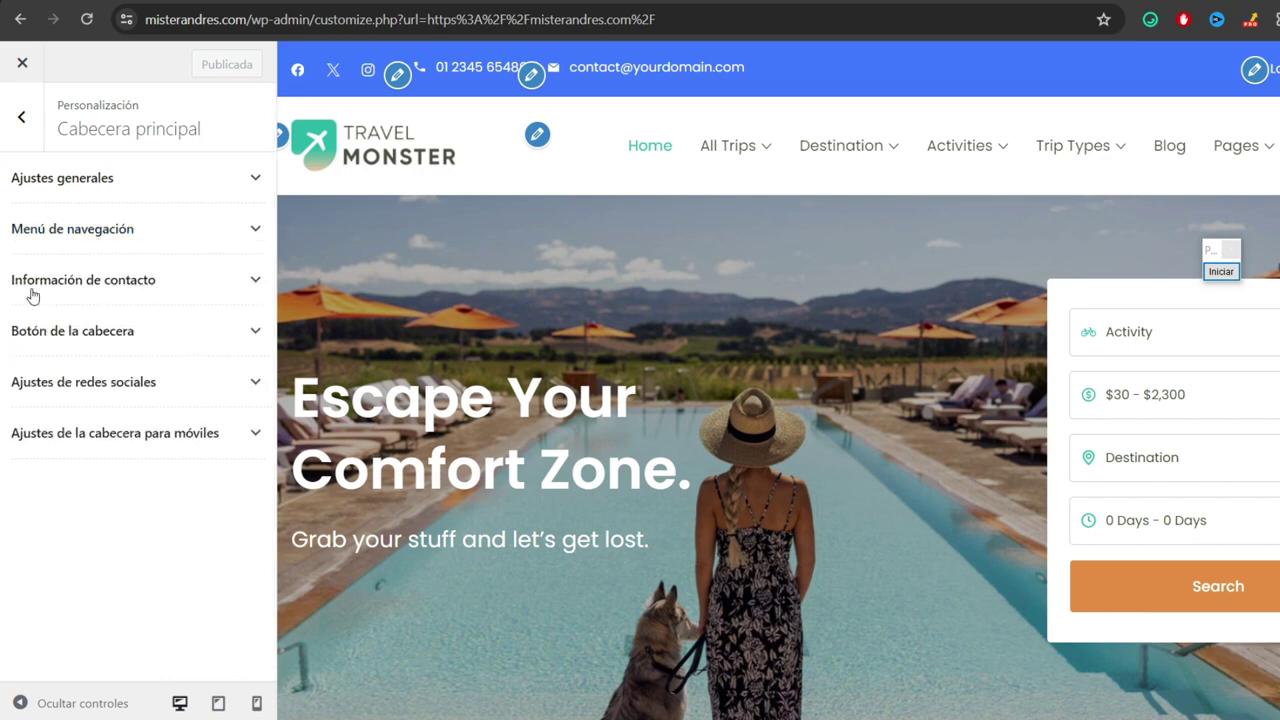
- Replace the placeholder telephone in the main header's contact information with the agency's phone number
{"action": "left_click", "coordinate": [255, 283]}
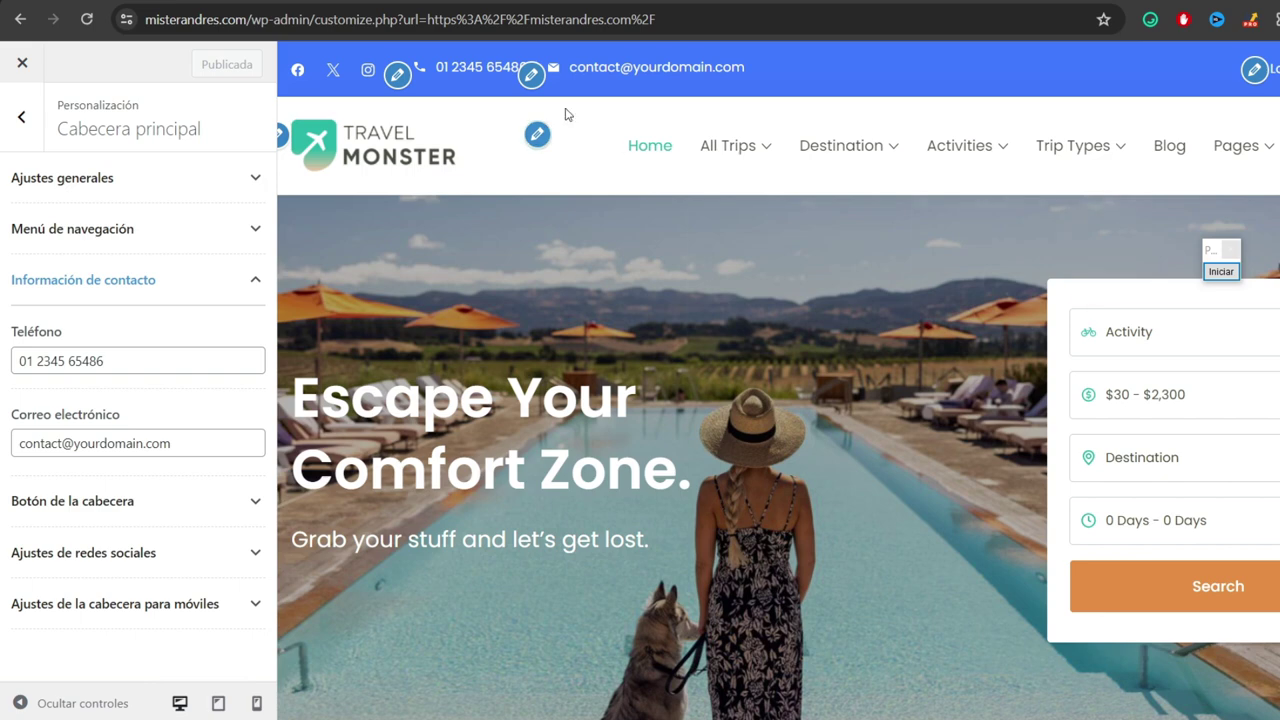
{"action": "left_click", "coordinate": [112, 360]}
{"action": "left_click_drag", "start_coordinate": [104, 361], "coordinate": [3, 365]}
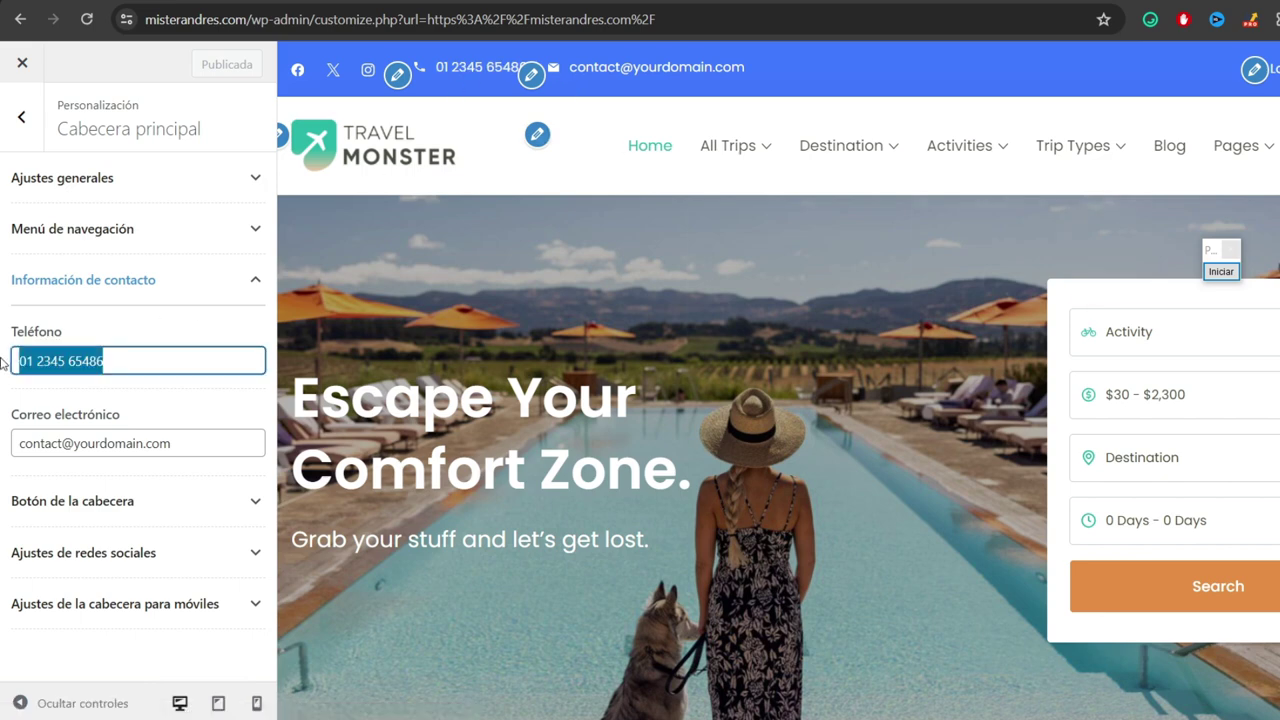
{"action": "key", "text": "ctrl+v"}
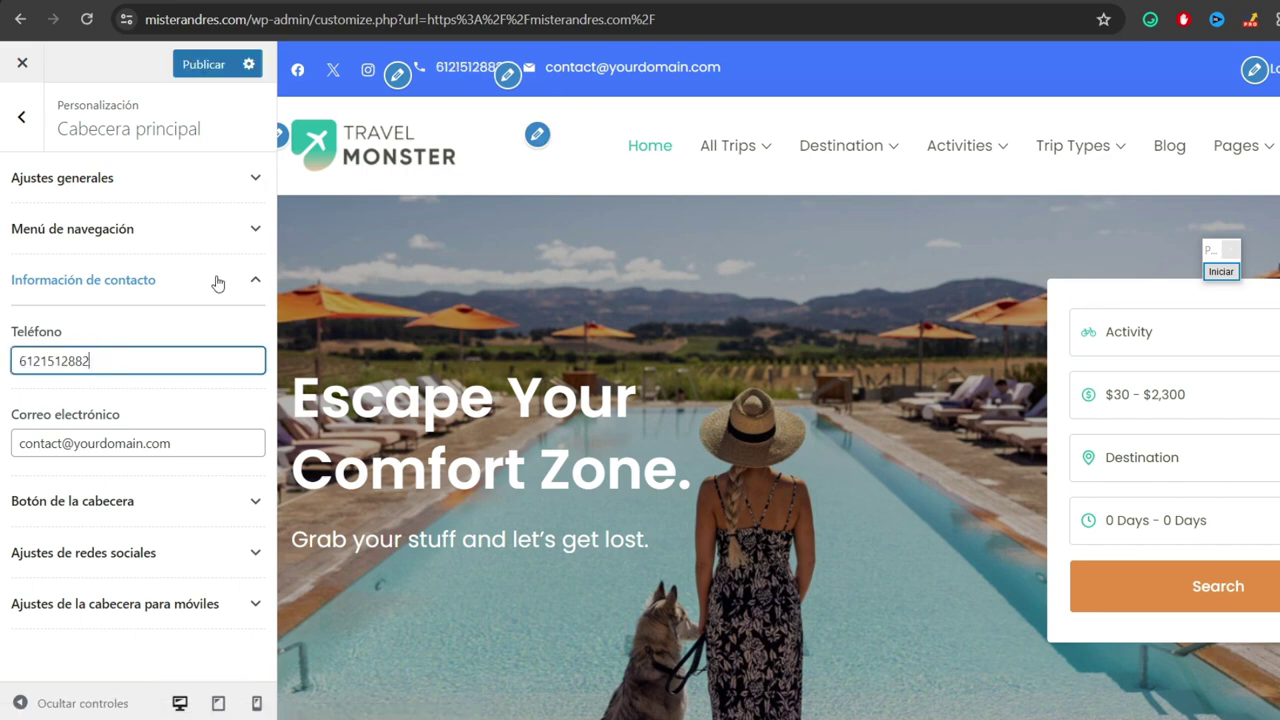
{"action": "left_click_drag", "start_coordinate": [20, 363], "coordinate": [149, 365]}
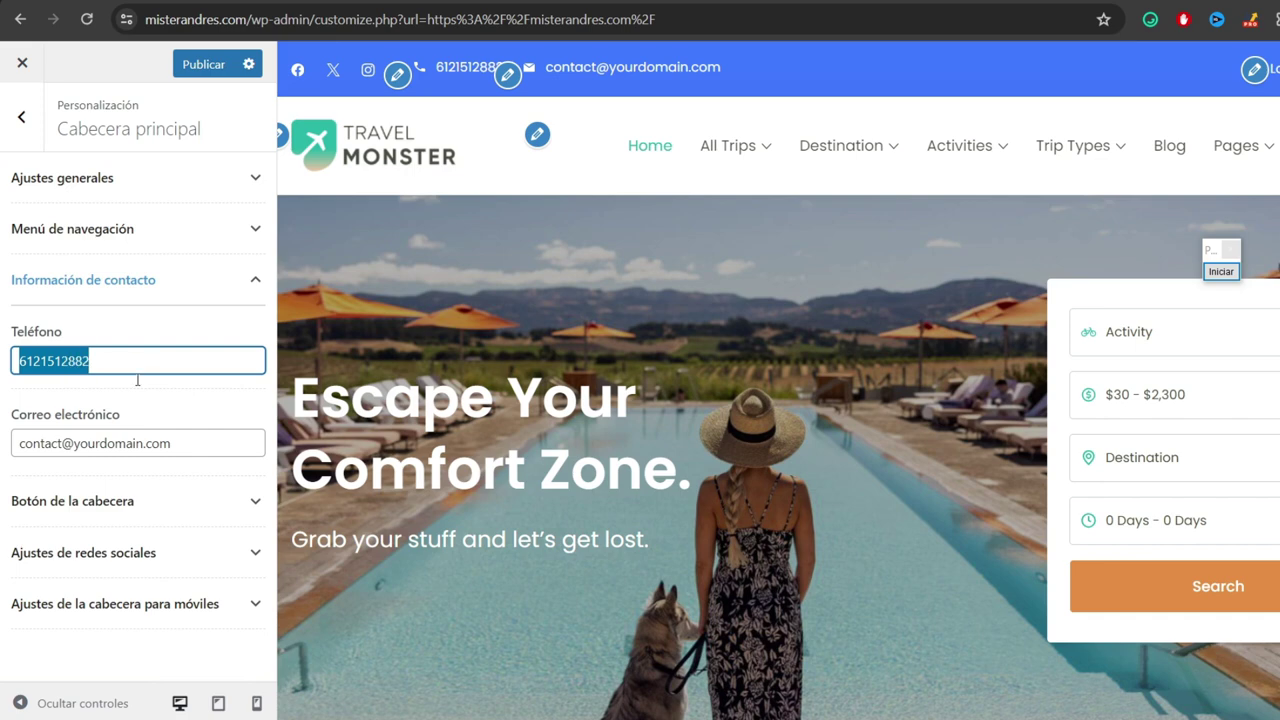
- Replace the placeholder e-mail in the header's contact information with the agency's contact address and collapse the section
{"action": "left_click", "coordinate": [60, 434]}
{"action": "left_click", "coordinate": [22, 421]}
{"action": "left_click_drag", "start_coordinate": [19, 421], "coordinate": [149, 424]}
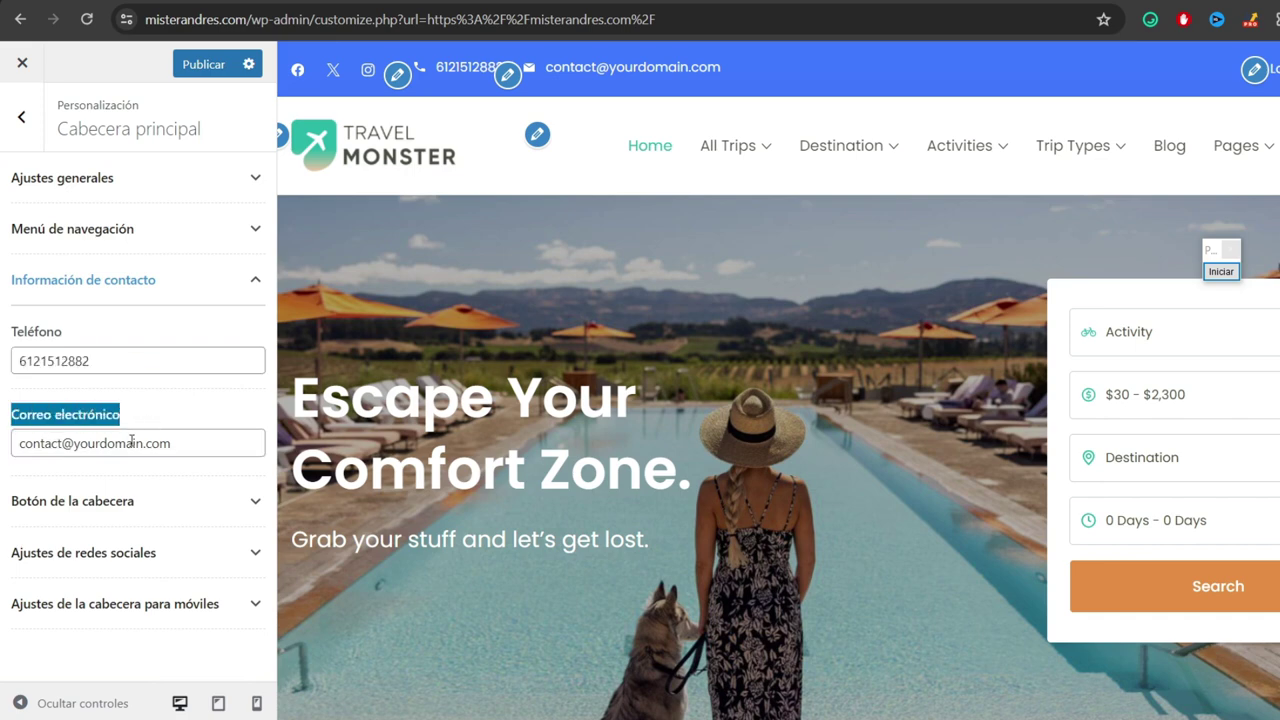
{"action": "left_click", "coordinate": [131, 443]}
{"action": "key", "text": "ctrl+a"}
{"action": "key", "text": "ctrl+v"}
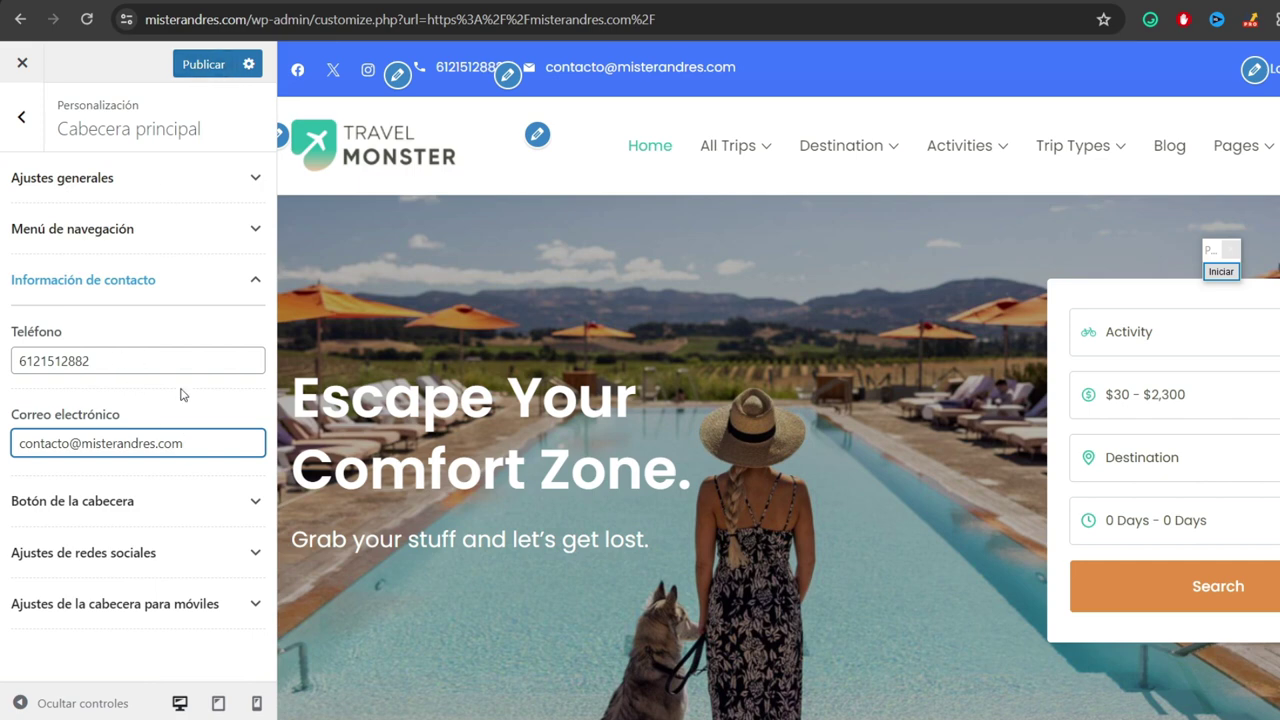
{"action": "left_click", "coordinate": [254, 281]}
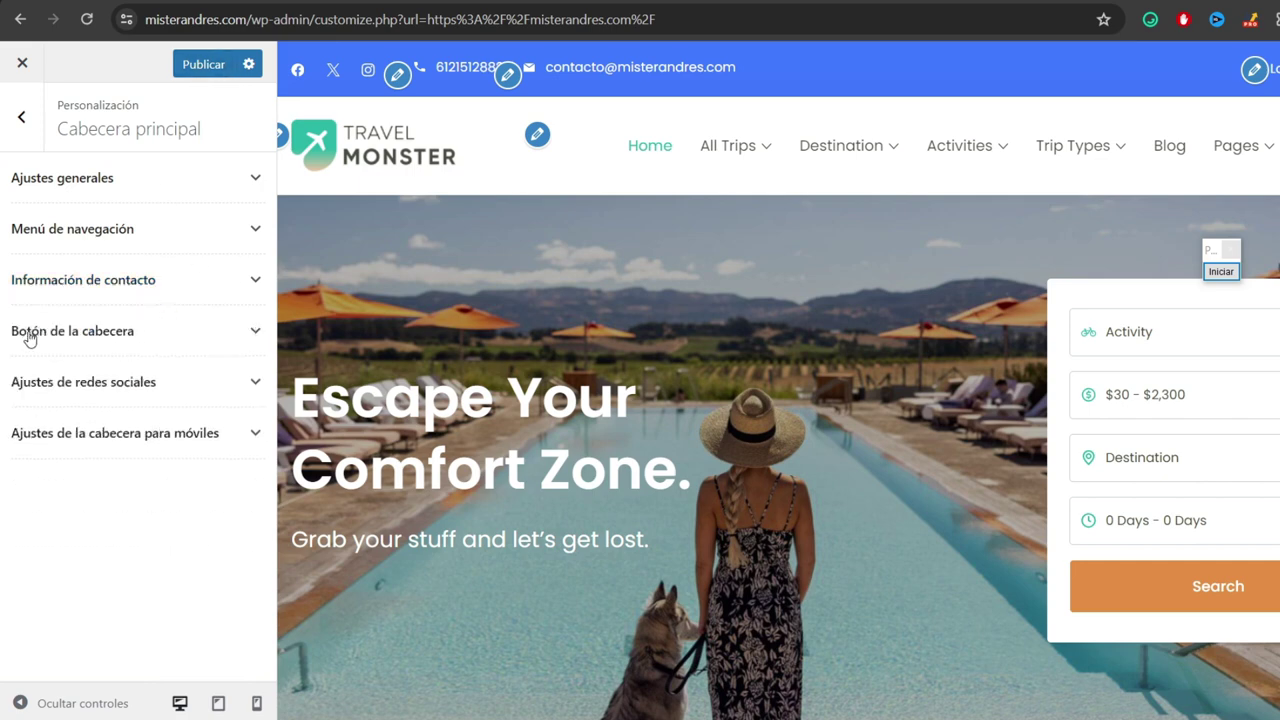
- Review the header button's label and URL settings, then collapse that section
{"action": "left_click", "coordinate": [255, 332]}
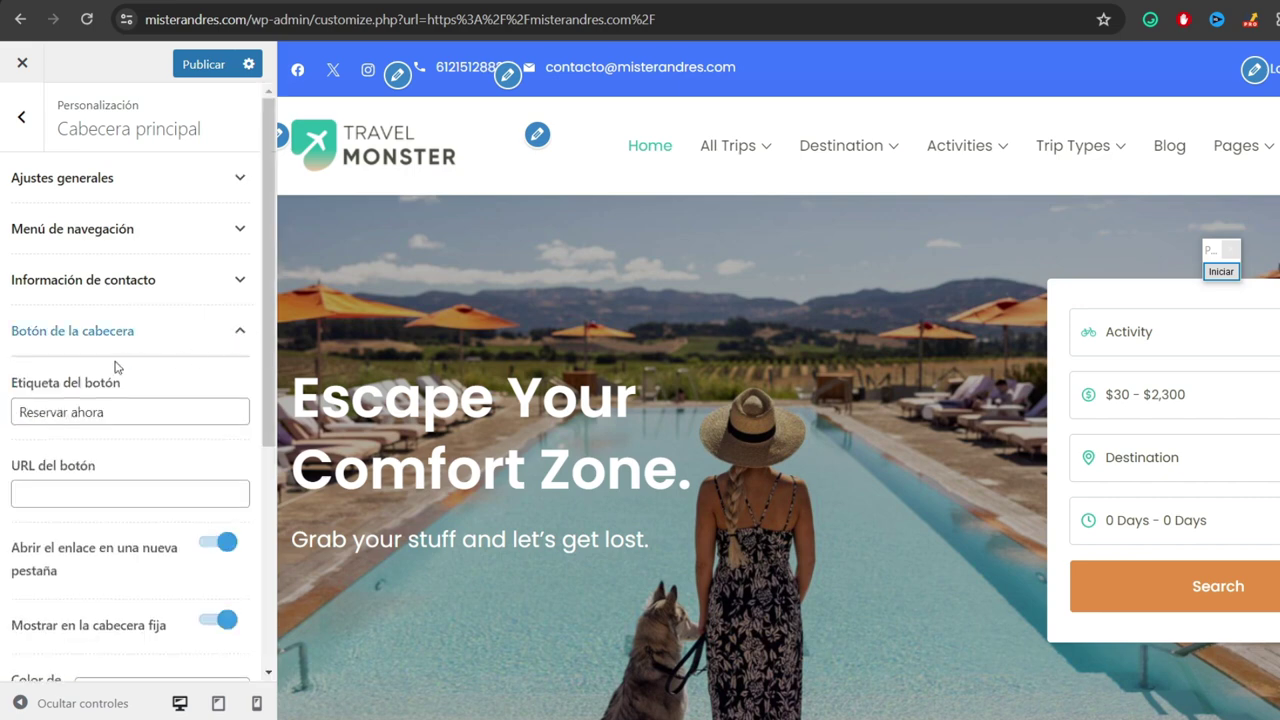
{"action": "left_click_drag", "start_coordinate": [39, 410], "coordinate": [119, 411]}
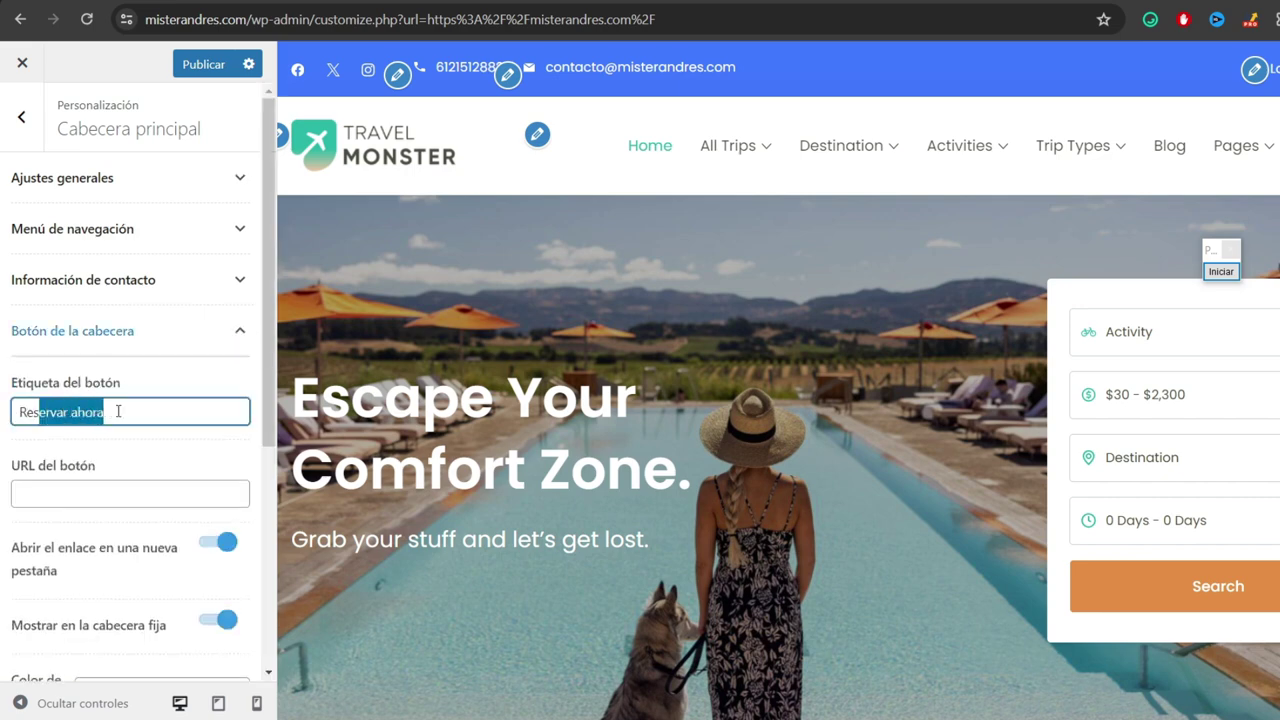
{"action": "left_click", "coordinate": [103, 411]}
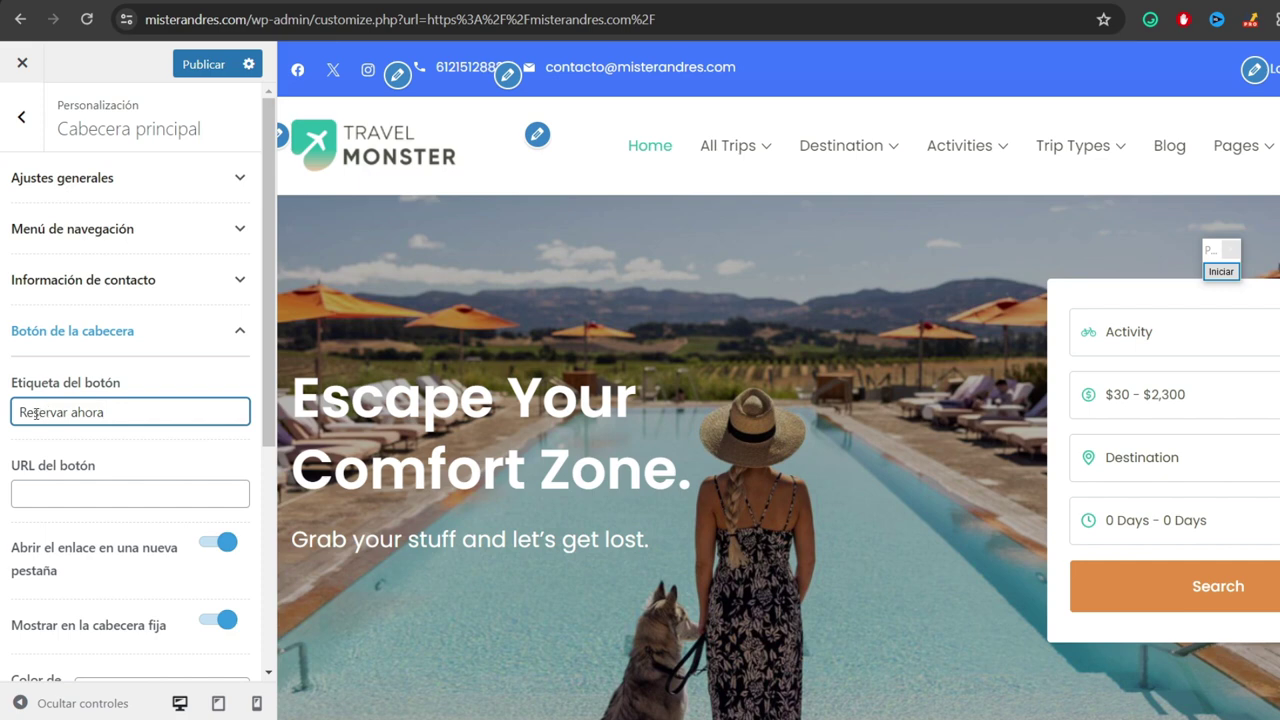
{"action": "left_click_drag", "start_coordinate": [35, 412], "coordinate": [104, 412]}
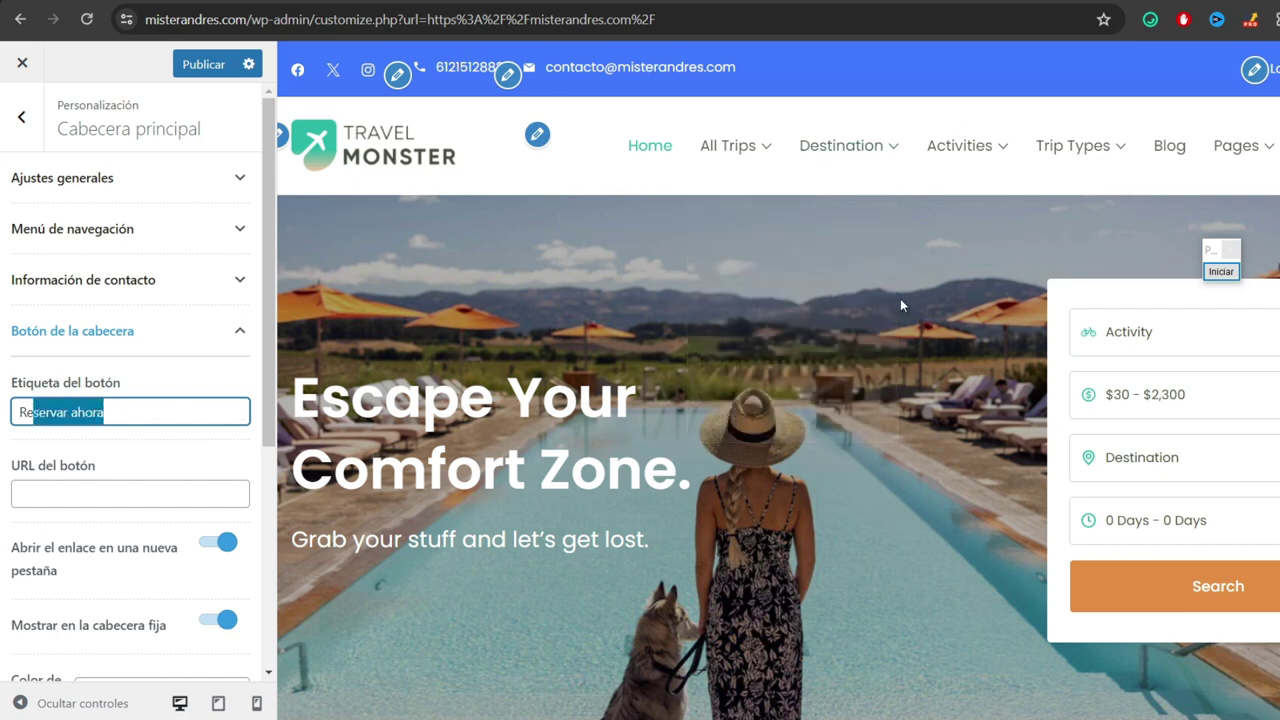
{"action": "left_click", "coordinate": [98, 465]}
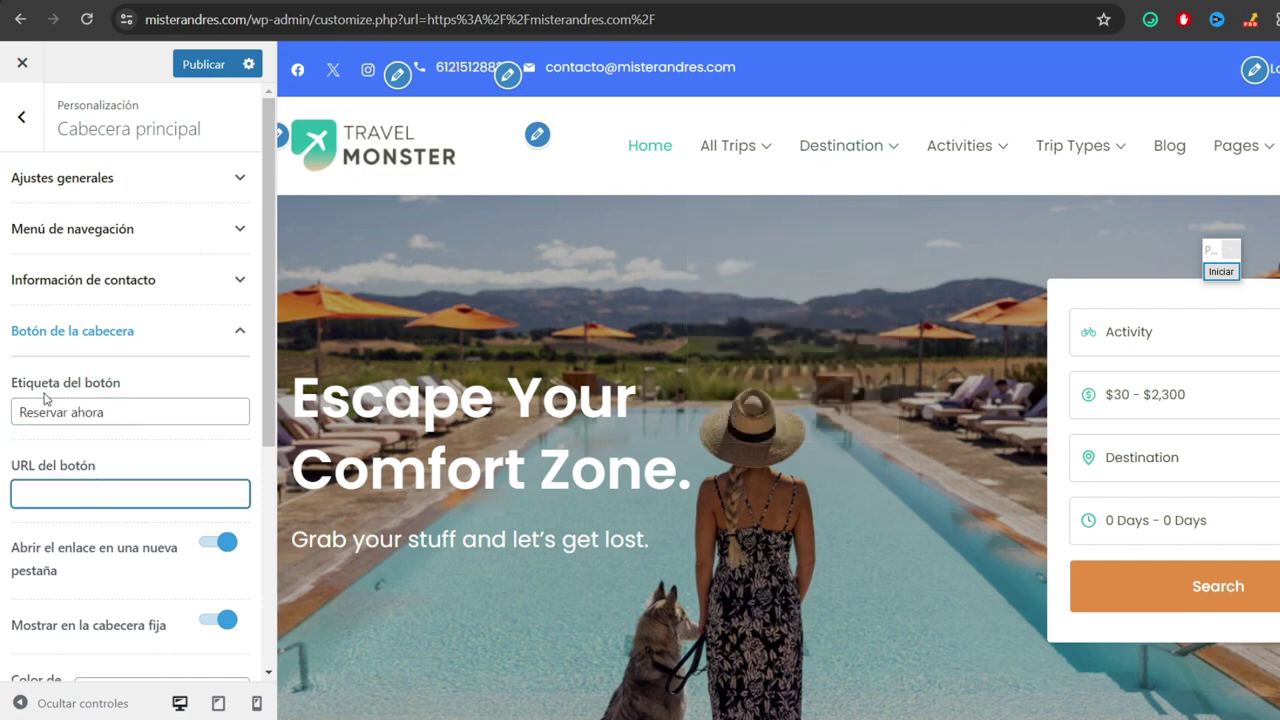
{"action": "left_click", "coordinate": [248, 332]}
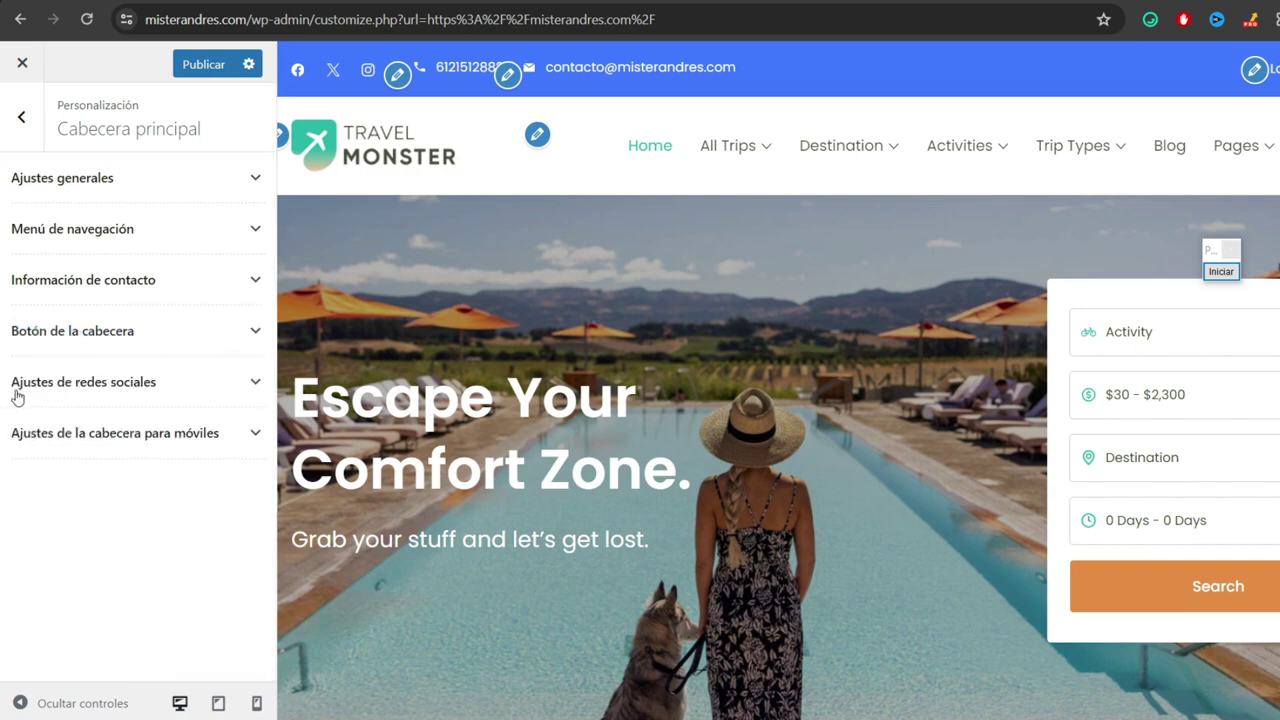
- Toggle Facebook off and back on in the header's social networks, and move it below Twitter in the order
{"action": "left_click", "coordinate": [248, 390]}
{"action": "scroll", "coordinate": [183, 471], "scroll_direction": "down", "scroll_amount": 3}
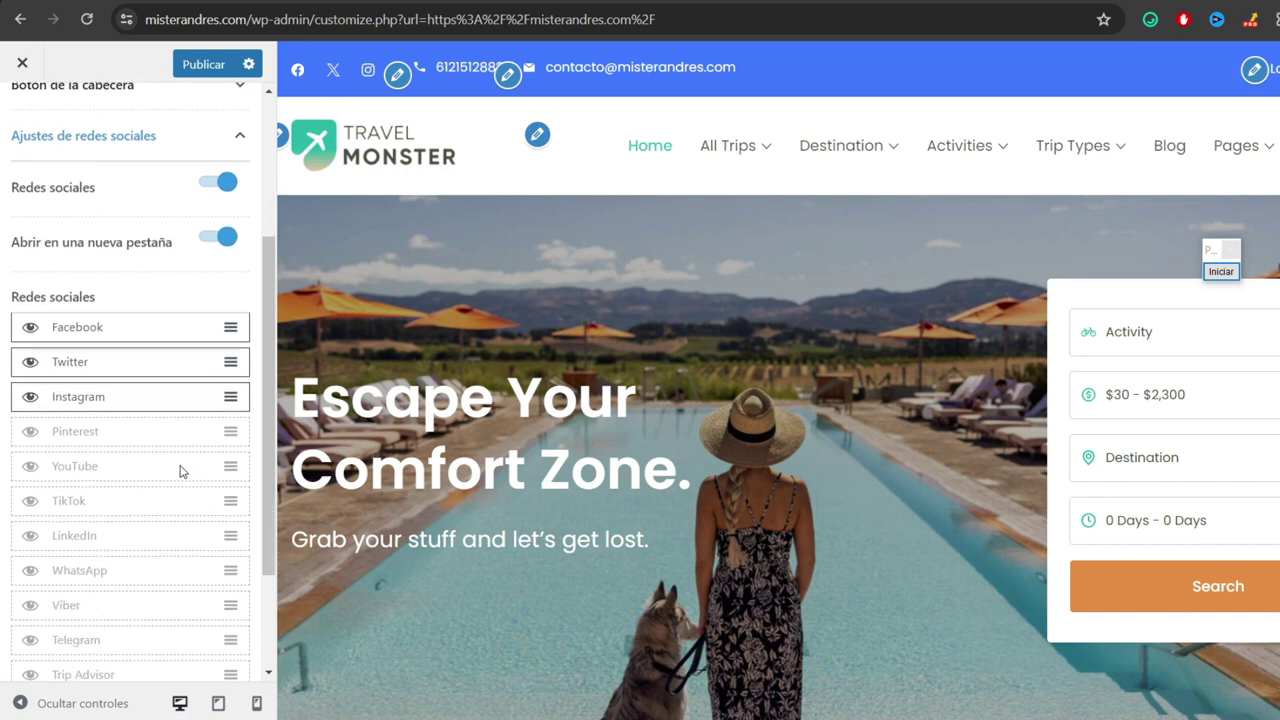
{"action": "scroll", "coordinate": [183, 471], "scroll_direction": "down", "scroll_amount": 2}
{"action": "scroll", "coordinate": [183, 471], "scroll_direction": "up", "scroll_amount": 2}
{"action": "scroll", "coordinate": [30, 330], "scroll_direction": "down", "scroll_amount": 1}
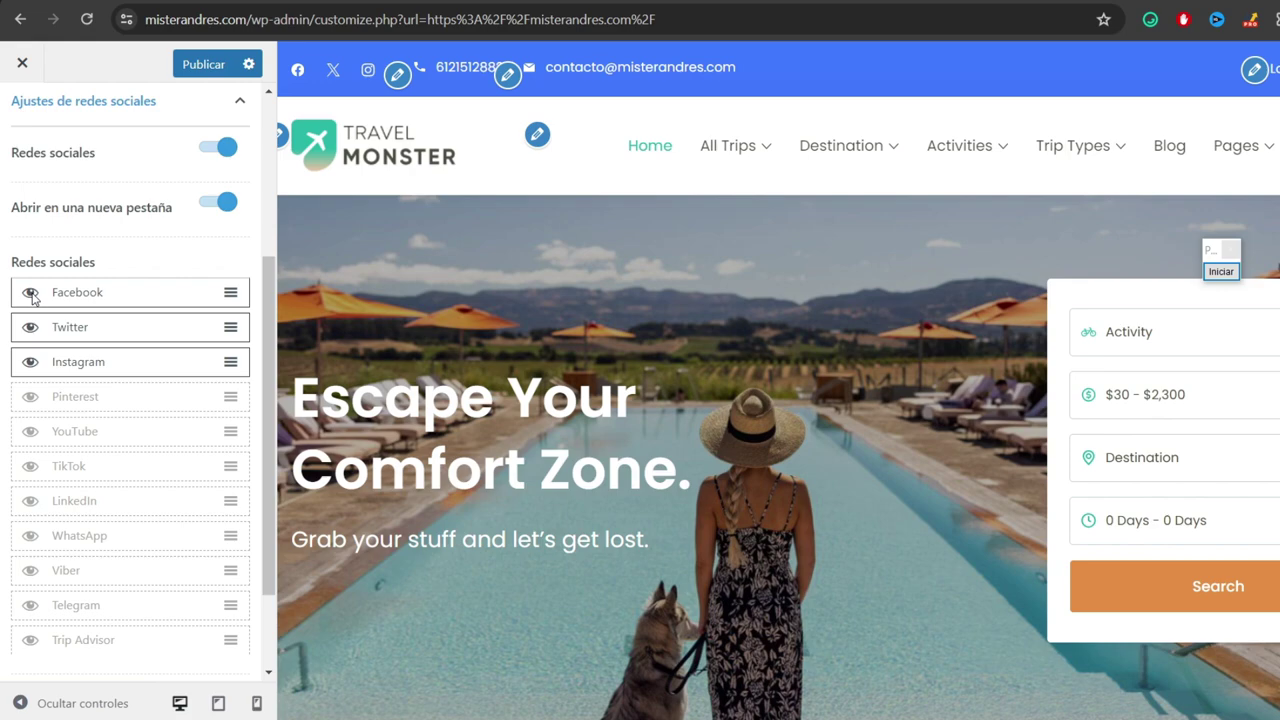
{"action": "left_click", "coordinate": [31, 294]}
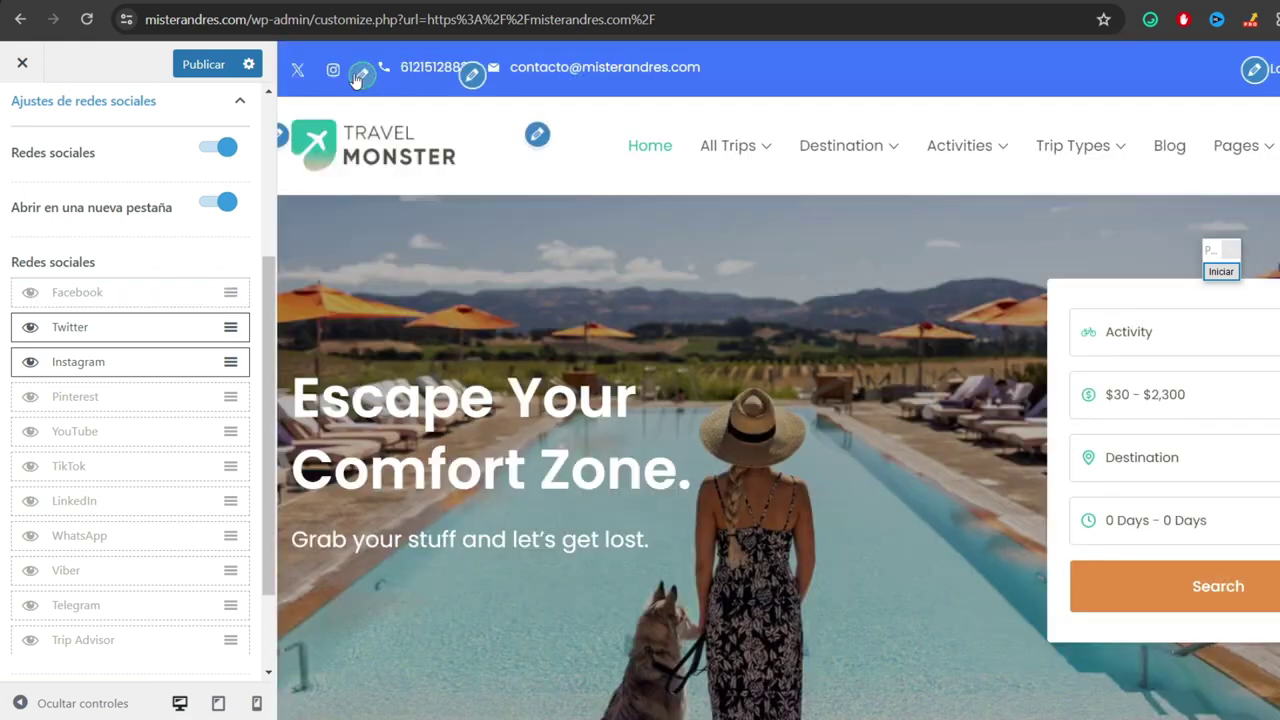
{"action": "left_click", "coordinate": [30, 293]}
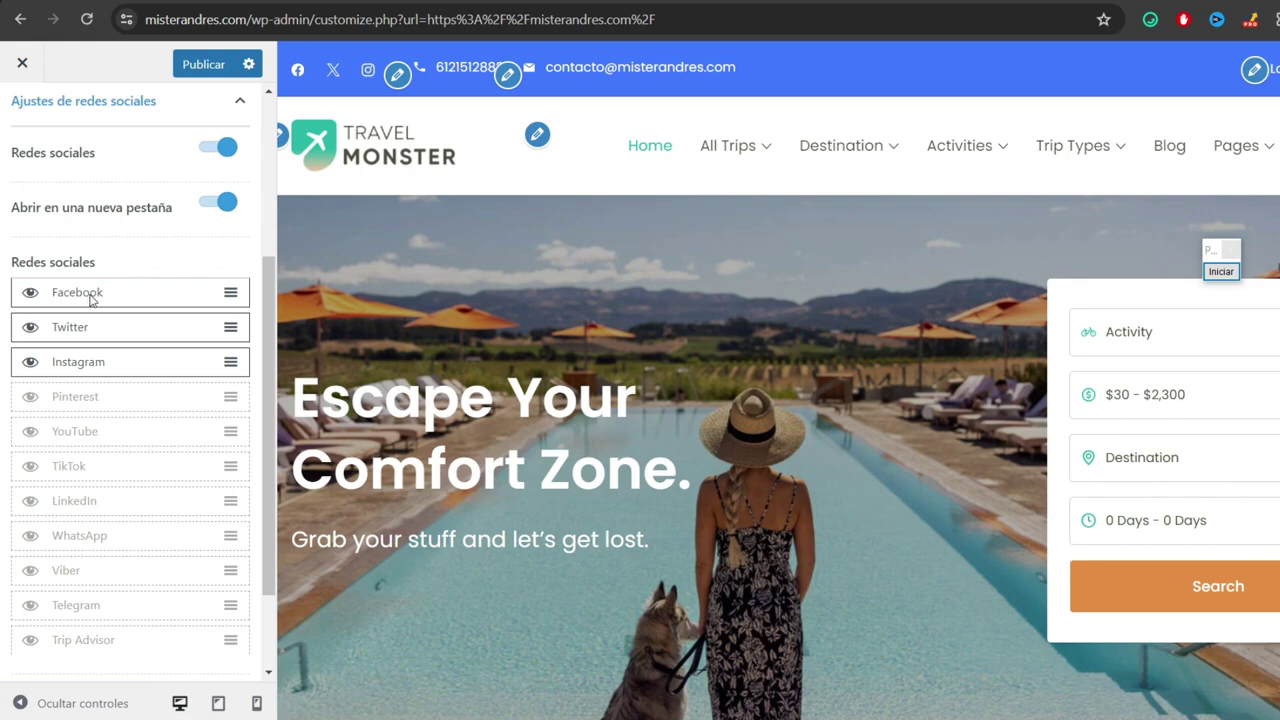
{"action": "left_click_drag", "start_coordinate": [231, 294], "coordinate": [214, 323]}
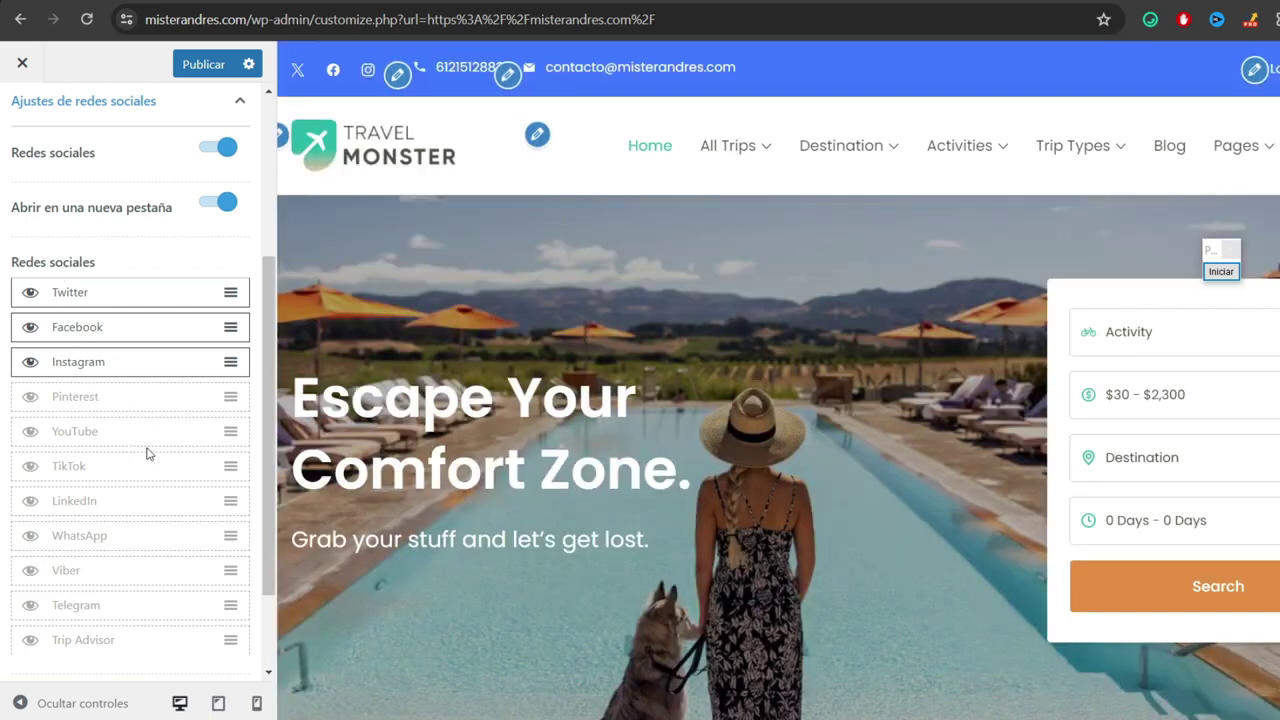
- Review the remaining social network options and the mobile header's menu label and visibility settings, then collapse those sections
{"action": "scroll", "coordinate": [258, 336], "scroll_direction": "down", "scroll_amount": 1}
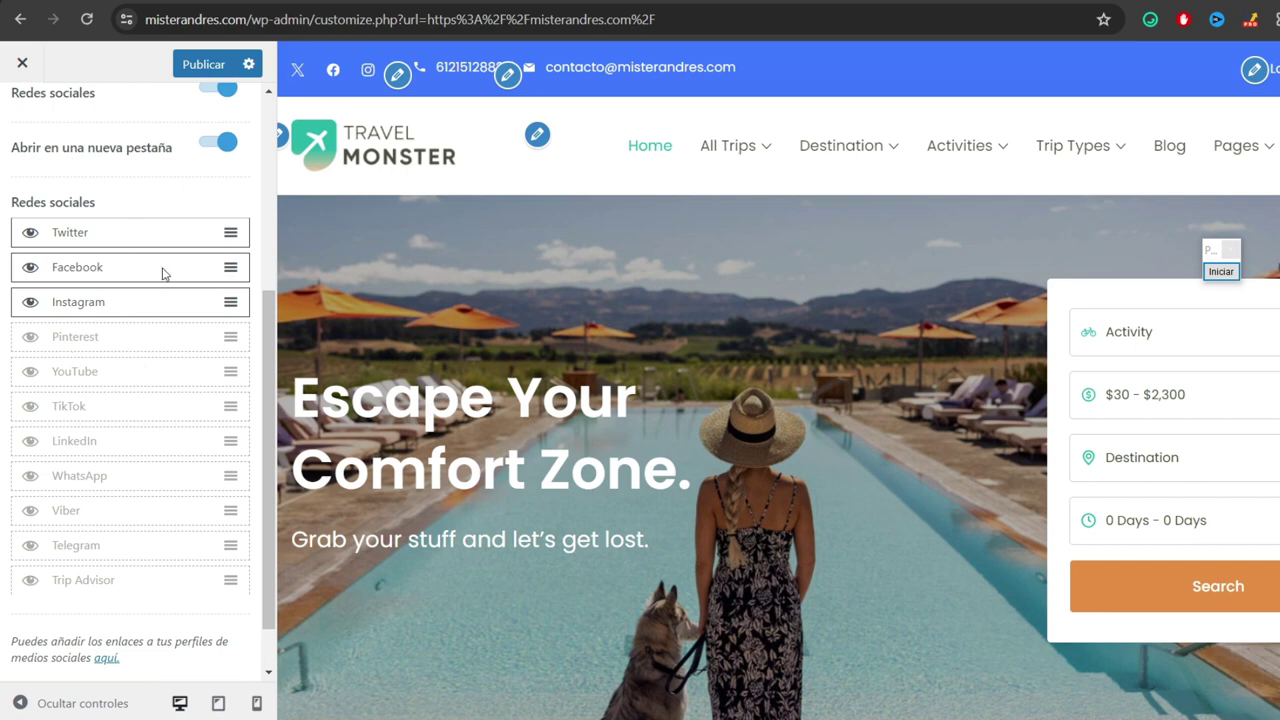
{"action": "scroll", "coordinate": [276, 336], "scroll_direction": "down", "scroll_amount": 1}
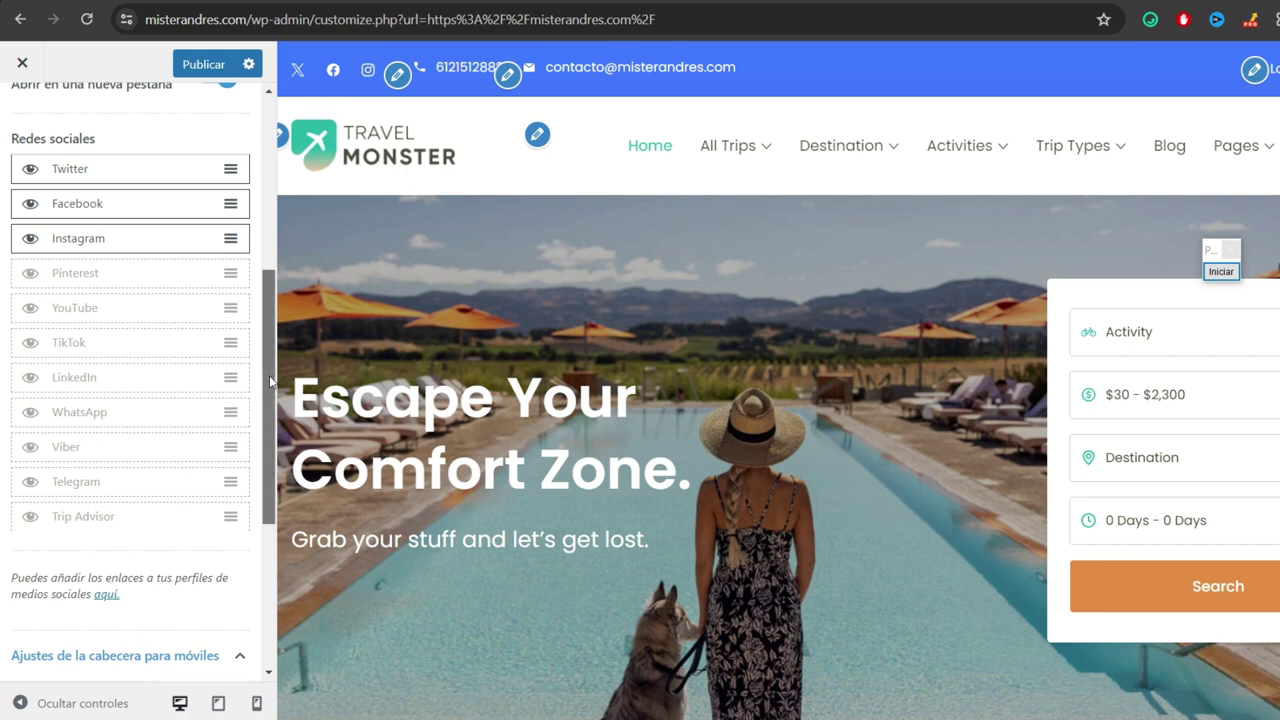
{"action": "left_click_drag", "start_coordinate": [271, 392], "coordinate": [274, 590]}
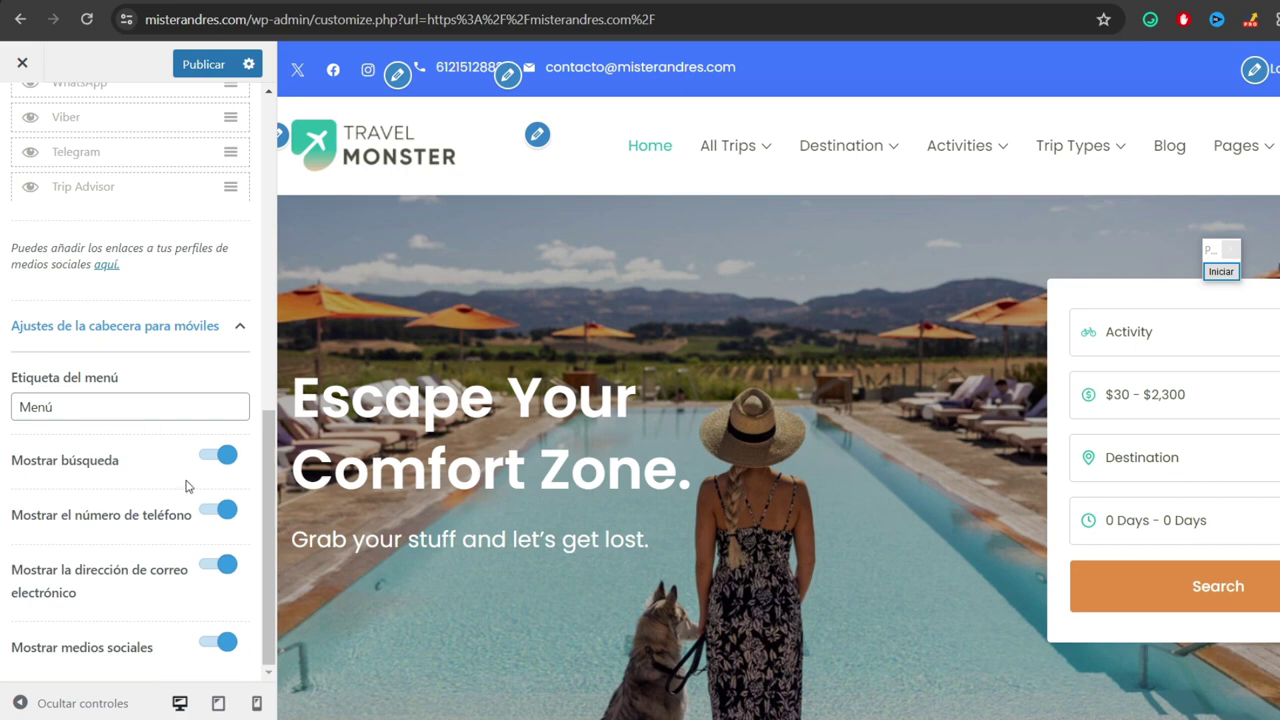
{"action": "left_click", "coordinate": [240, 328]}
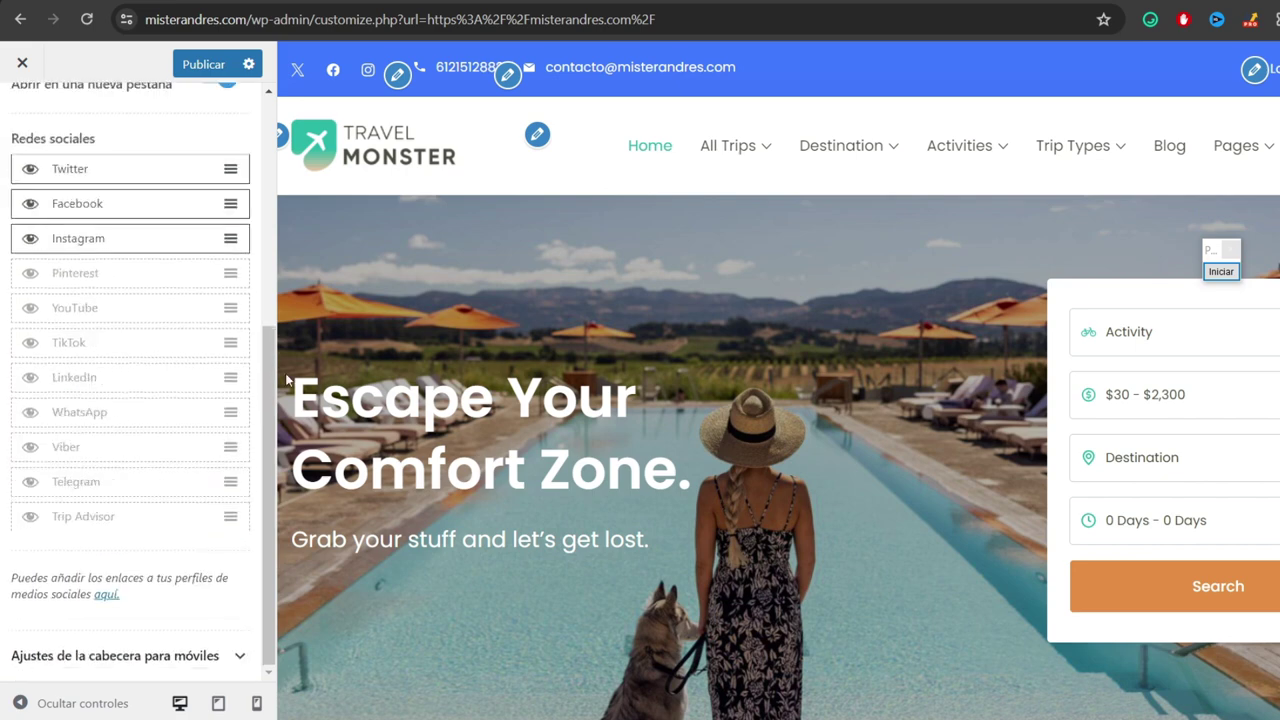
{"action": "scroll", "coordinate": [270, 300], "scroll_direction": "up", "scroll_amount": 5}
{"action": "left_click", "coordinate": [237, 234]}
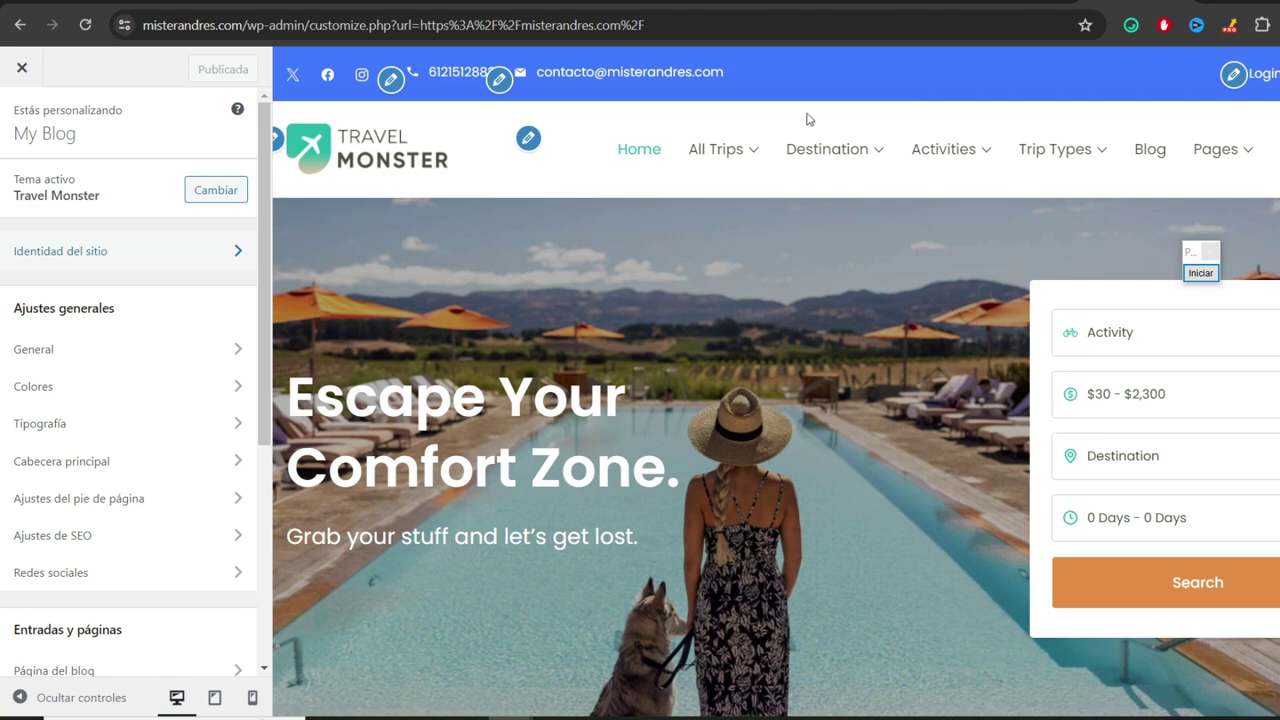
- Replace the site logo with an uploaded logo-valenzuela image, skipping the crop
{"action": "left_click", "coordinate": [277, 143]}
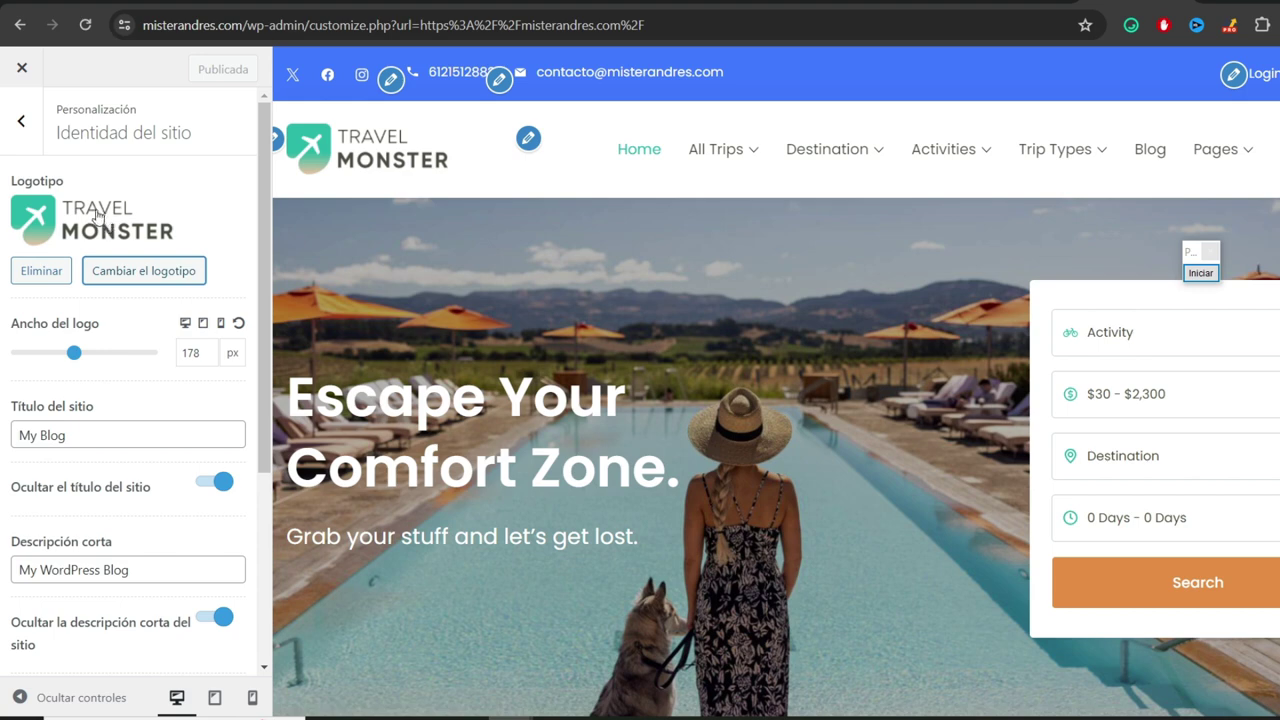
{"action": "left_click", "coordinate": [148, 275]}
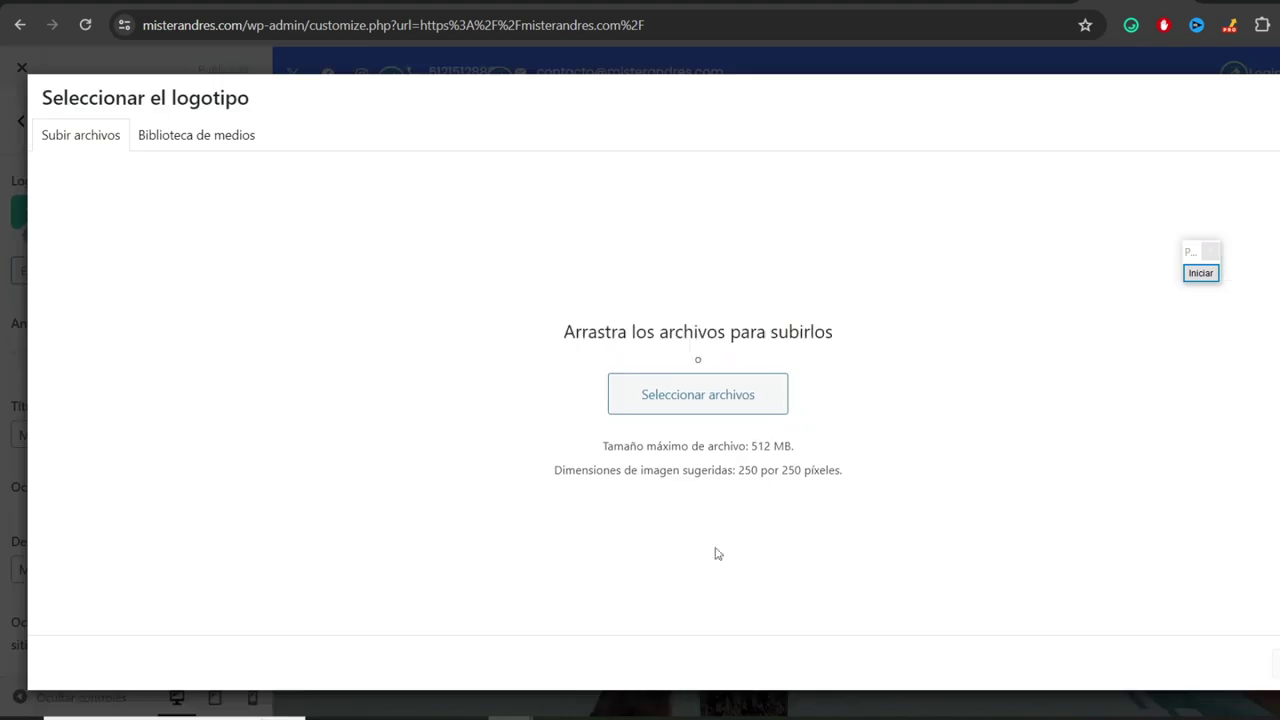
{"action": "left_click", "coordinate": [729, 398]}
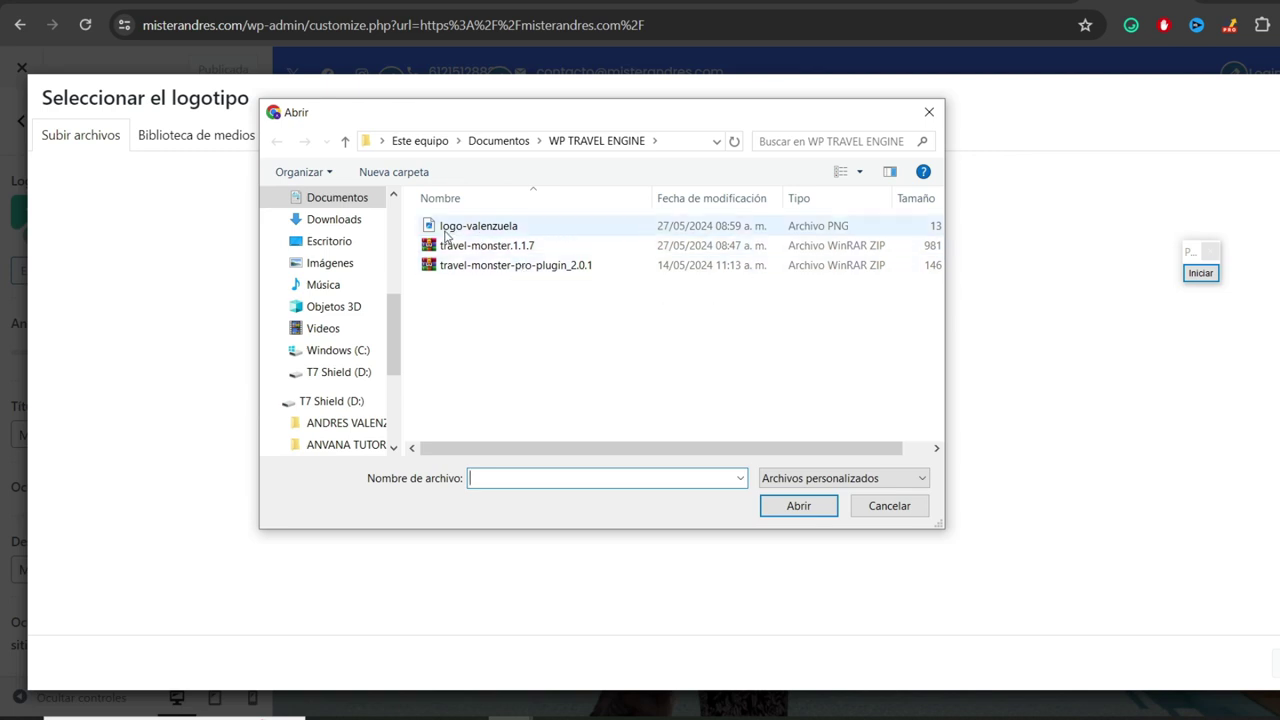
{"action": "double_click", "coordinate": [481, 229]}
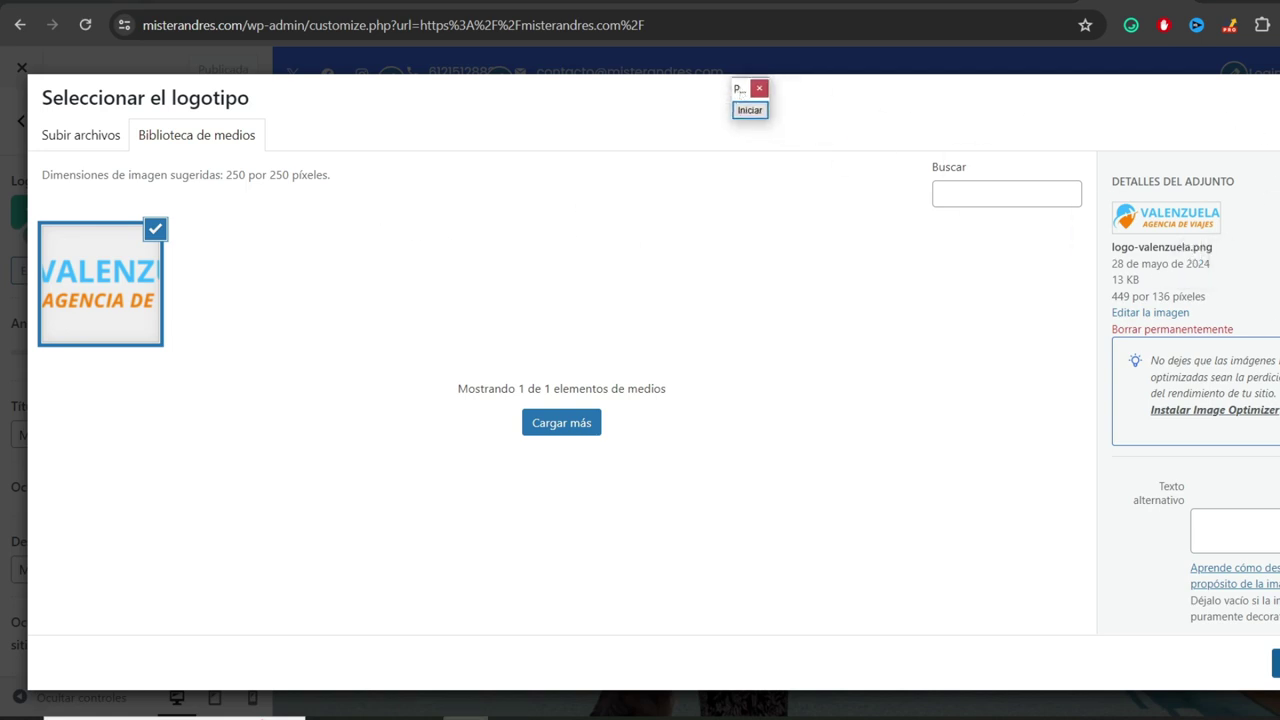
{"action": "left_click", "coordinate": [1277, 663]}
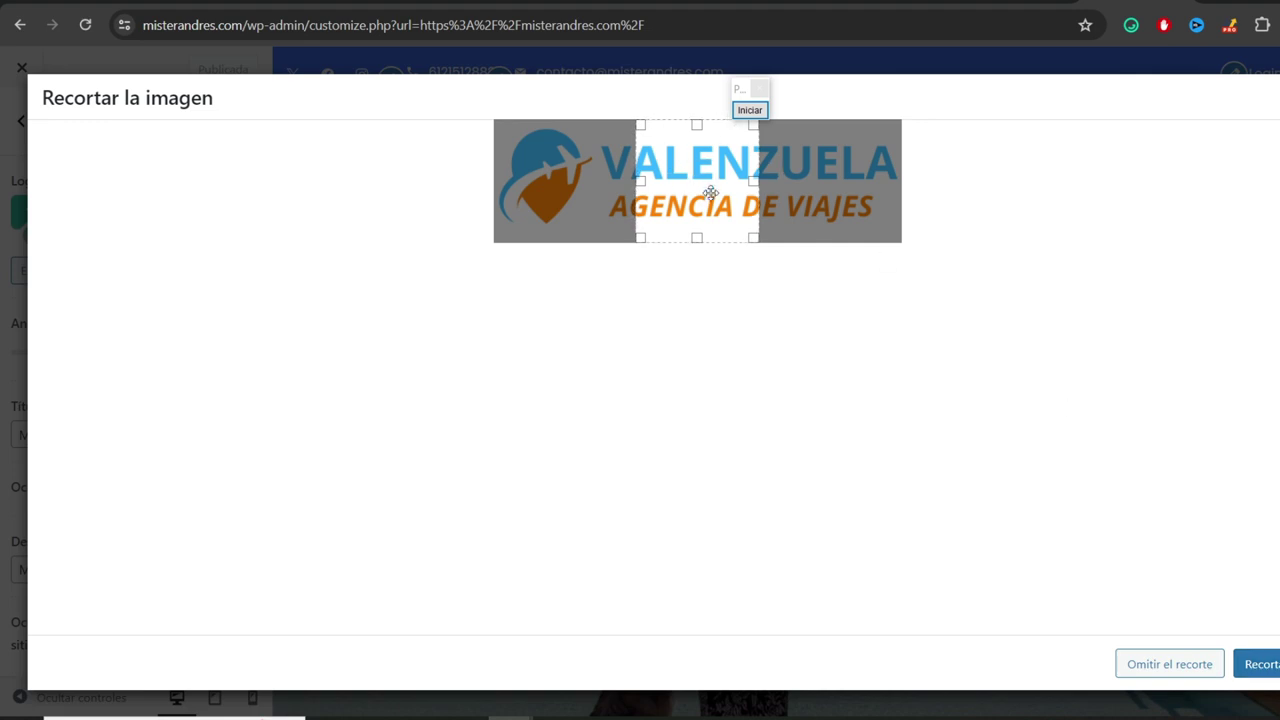
{"action": "left_click", "coordinate": [1145, 666]}
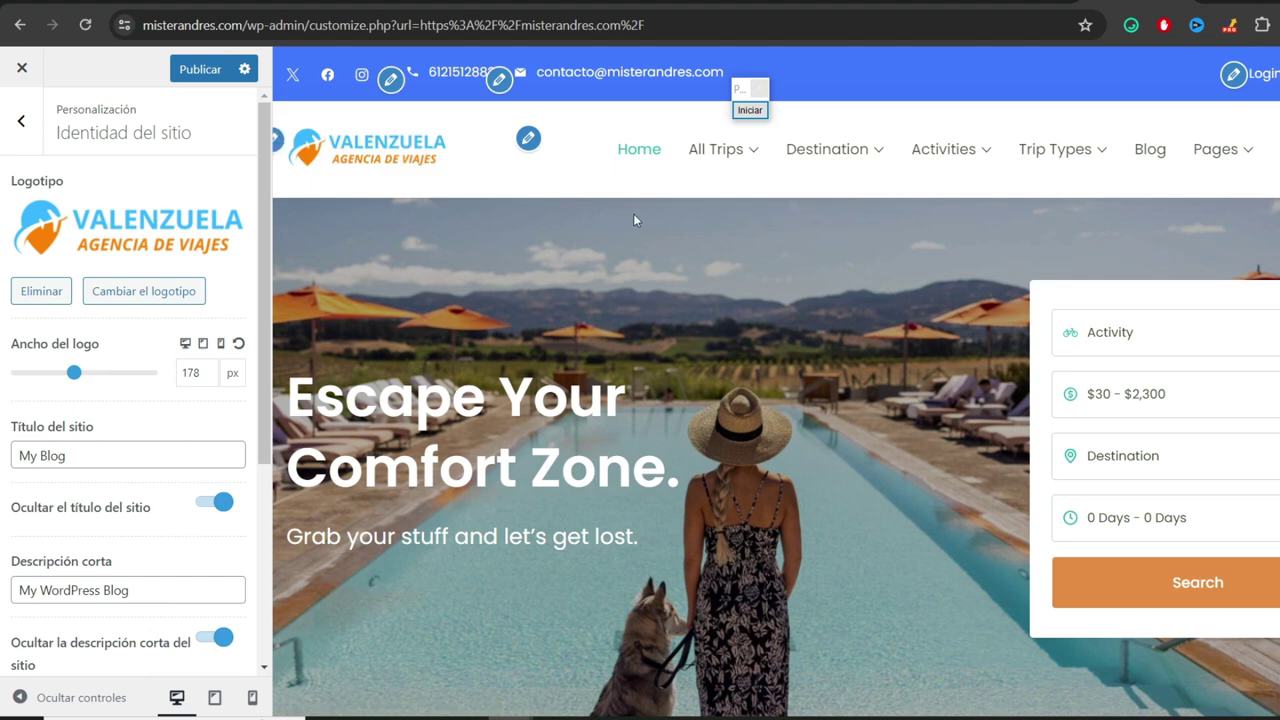
{"action": "mouse_move", "coordinate": [752, 97]}
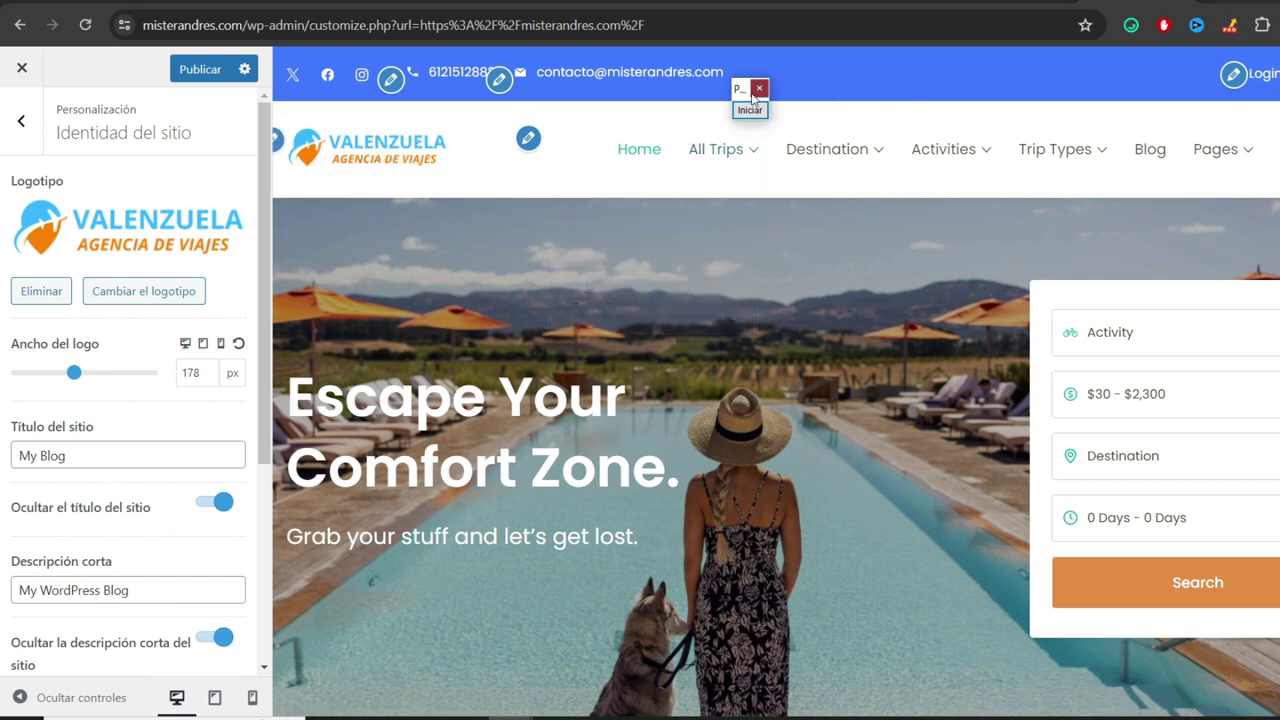
{"action": "left_click_drag", "start_coordinate": [738, 88], "coordinate": [1116, 115]}
{"action": "left_click", "coordinate": [1126, 140]}
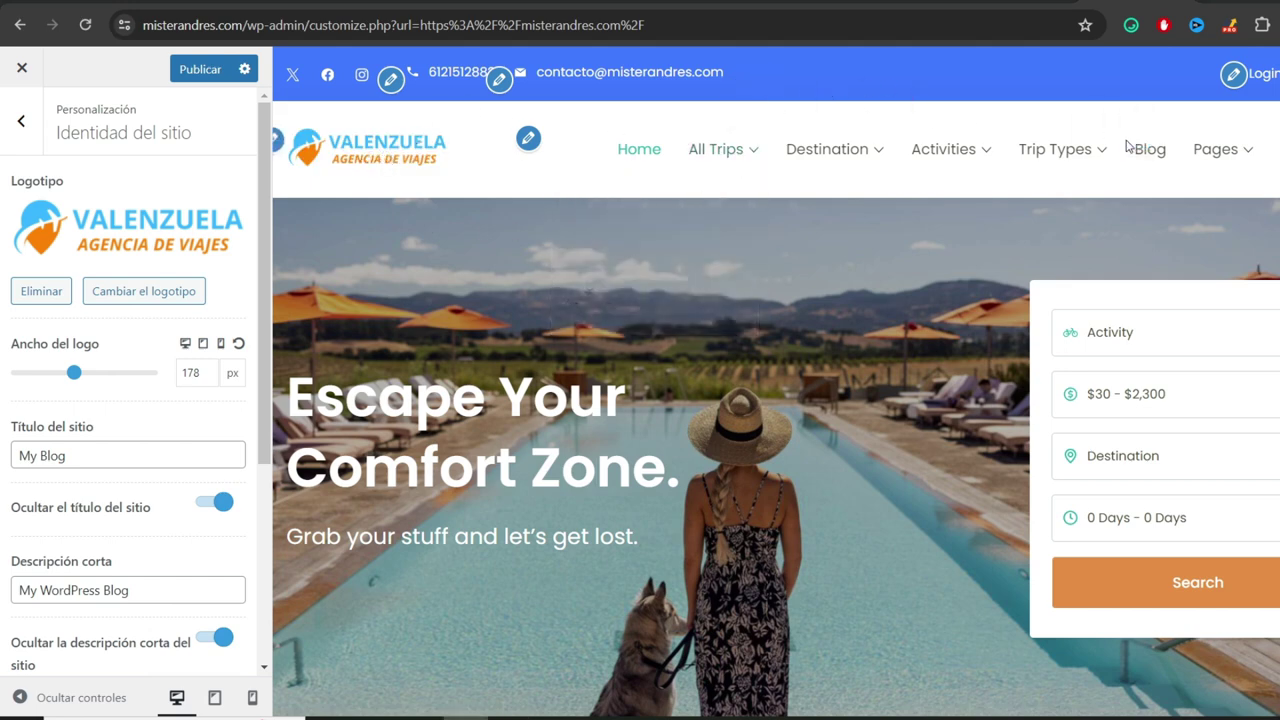
{"action": "left_click_drag", "start_coordinate": [535, 418], "coordinate": [408, 168]}
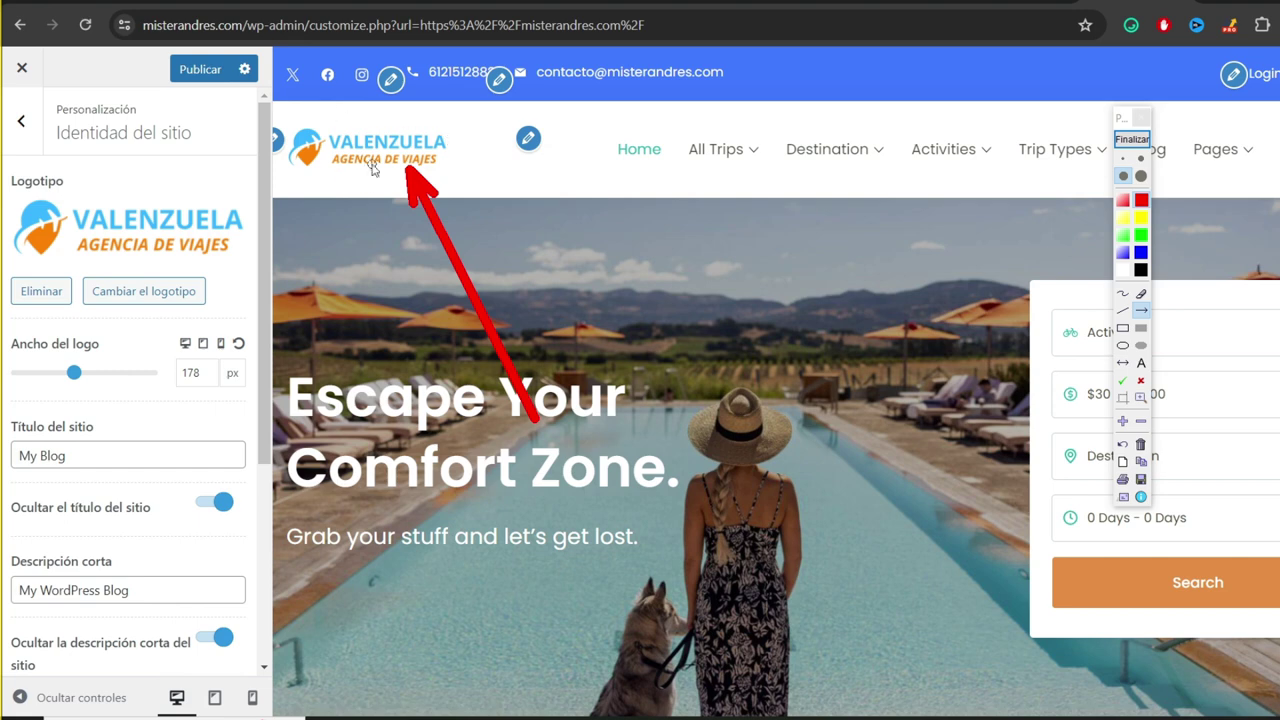
{"action": "left_click", "coordinate": [1132, 139]}
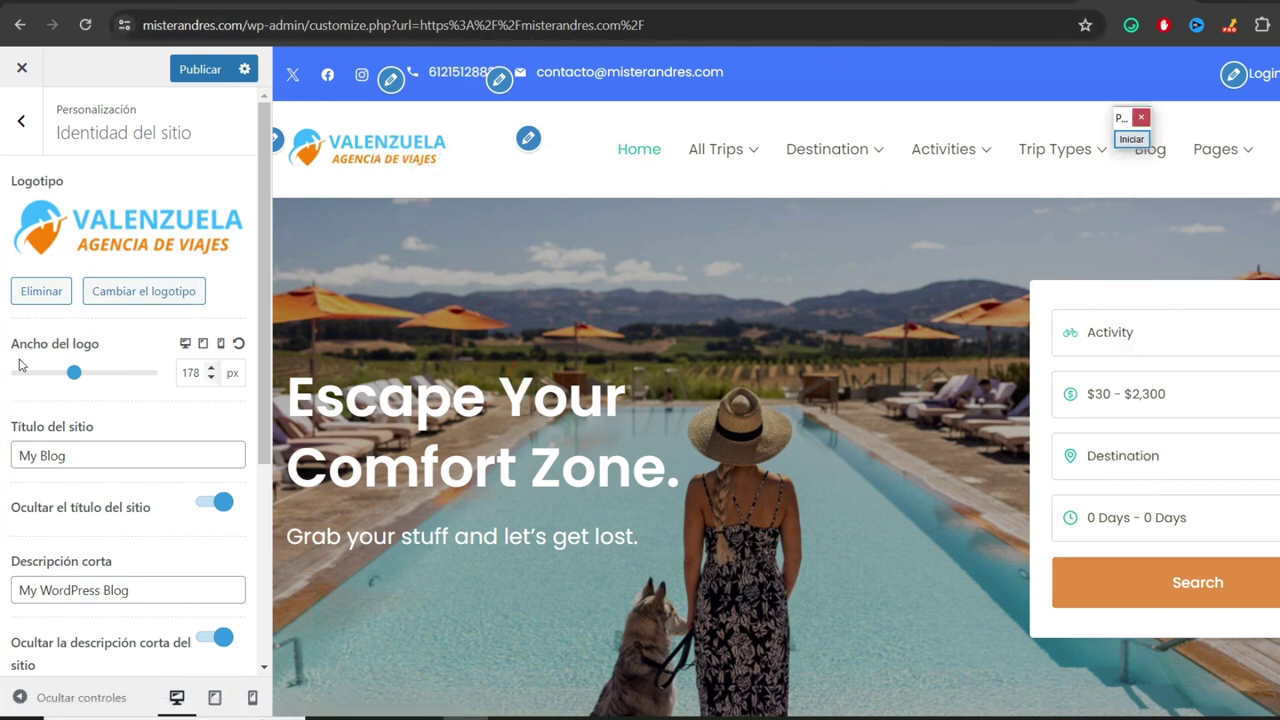
- Set the logo width to 220 px
{"action": "left_click_drag", "start_coordinate": [15, 345], "coordinate": [108, 350]}
{"action": "left_click", "coordinate": [72, 374]}
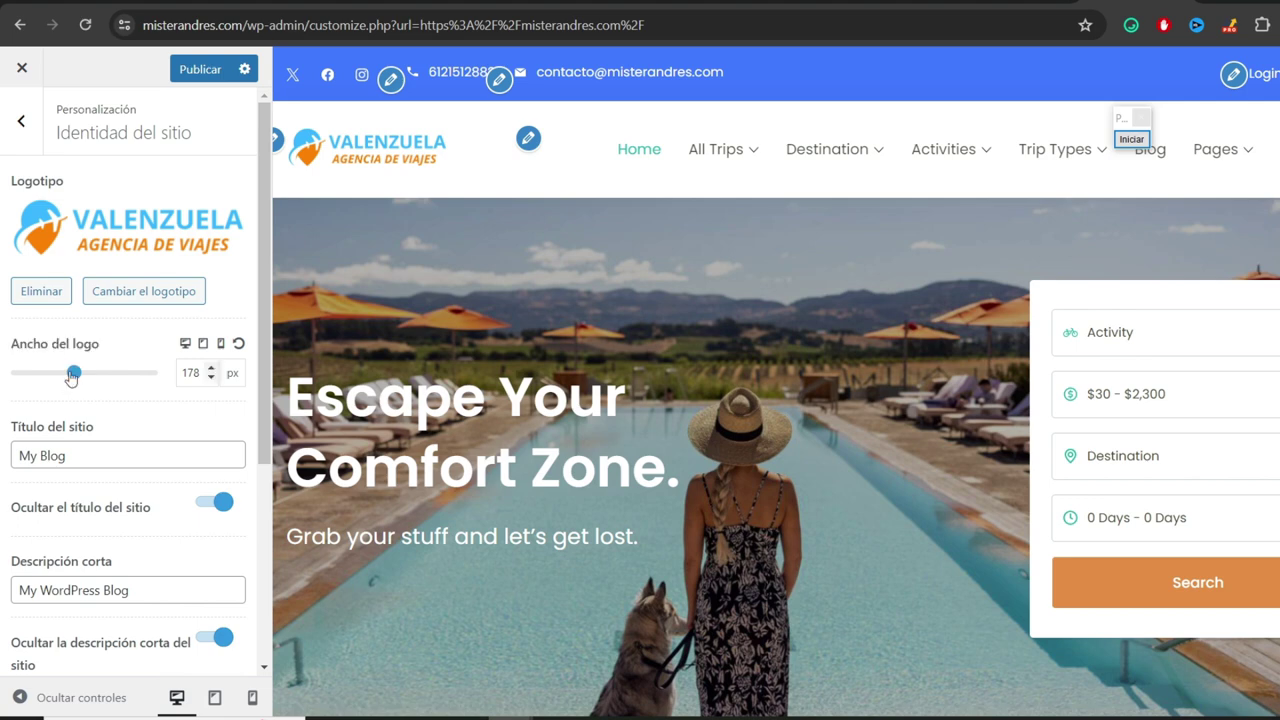
{"action": "mouse_move", "coordinate": [72, 374]}
{"action": "left_mouse_down"}
{"action": "mouse_move", "coordinate": [130, 377]}
{"action": "mouse_move", "coordinate": [84, 373]}
{"action": "left_mouse_up"}
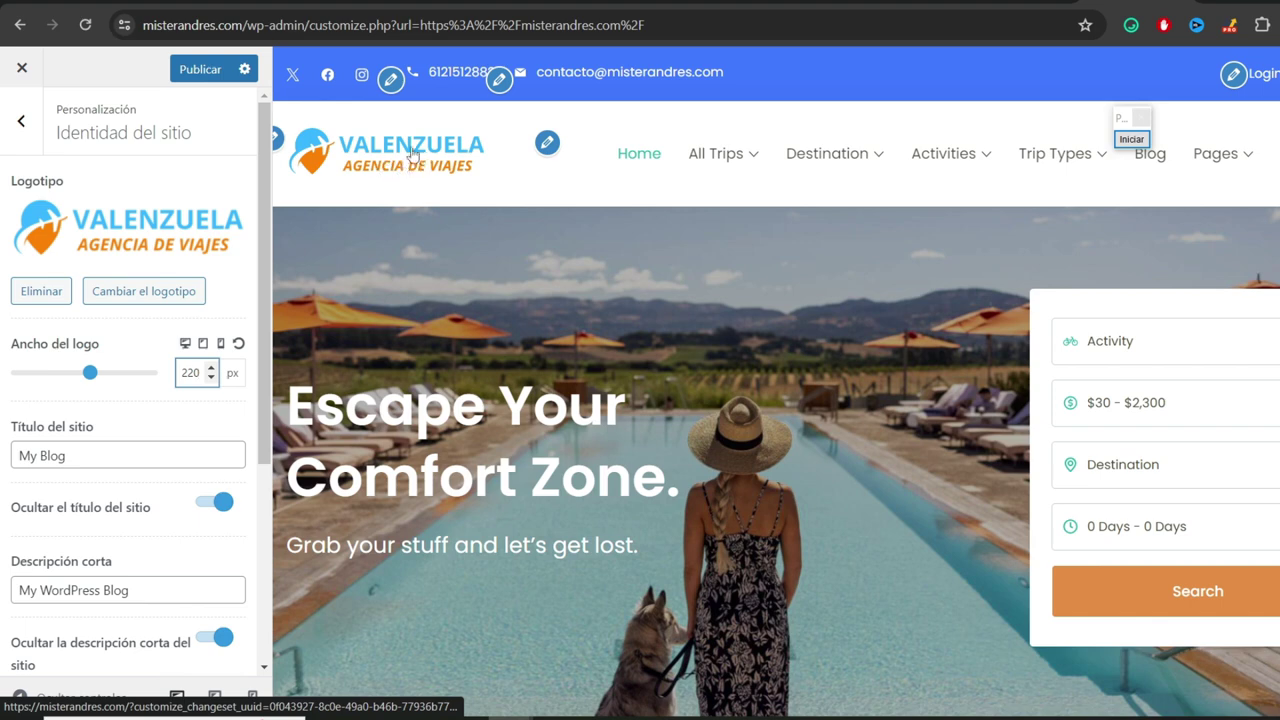
- Set the site title to "Agencia de viajes valenzuela" and the short description to "los mejores viajes a buen precio"
{"action": "scroll", "coordinate": [176, 307], "scroll_direction": "down", "scroll_amount": 3}
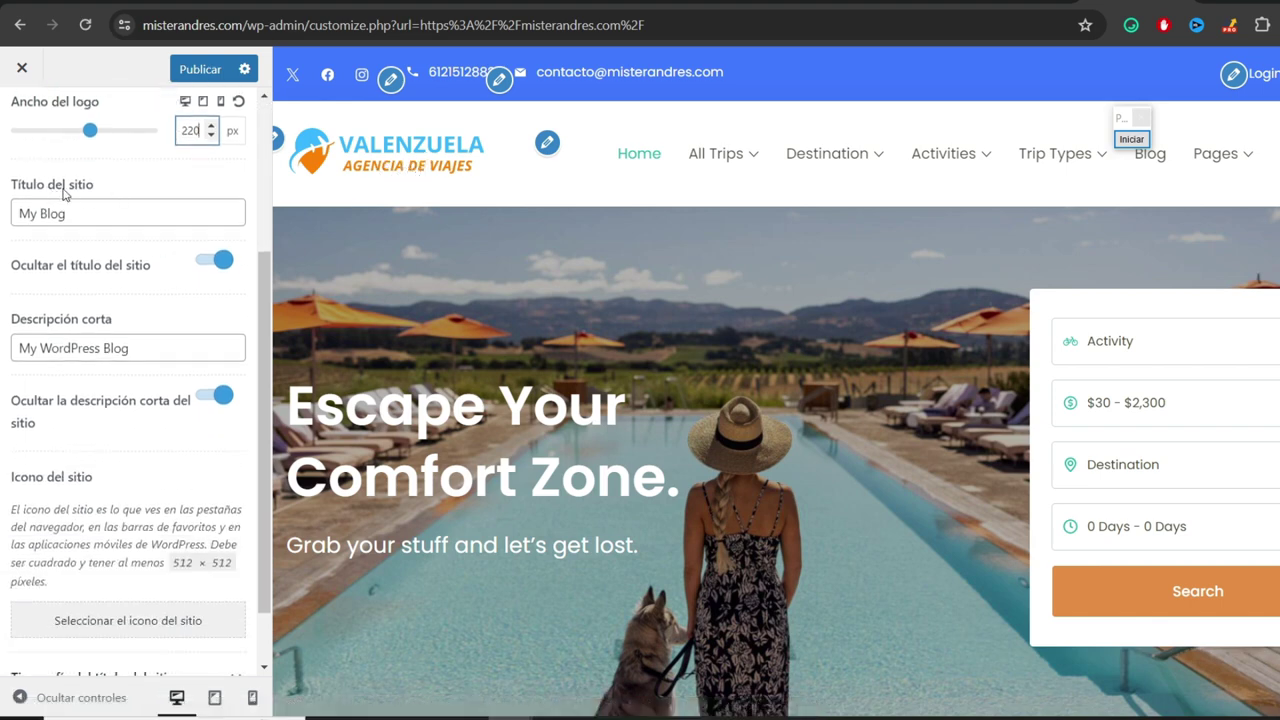
{"action": "left_click_drag", "start_coordinate": [72, 213], "coordinate": [3, 213]}
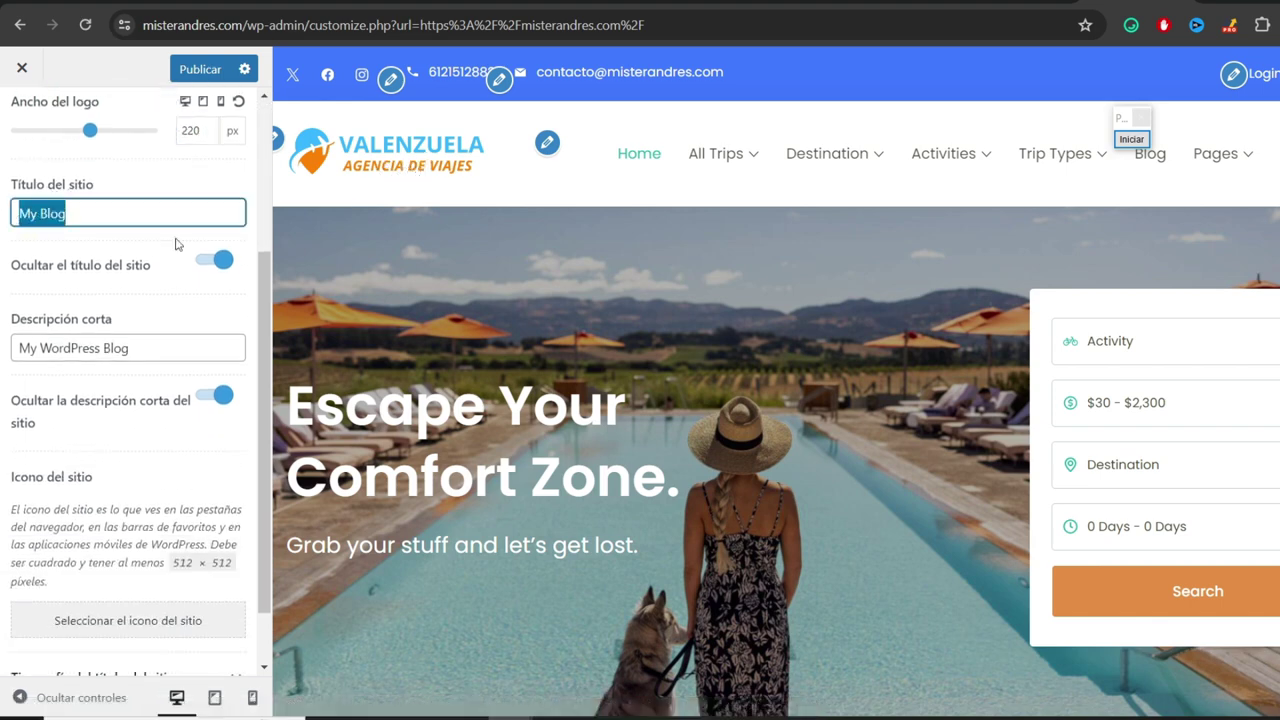
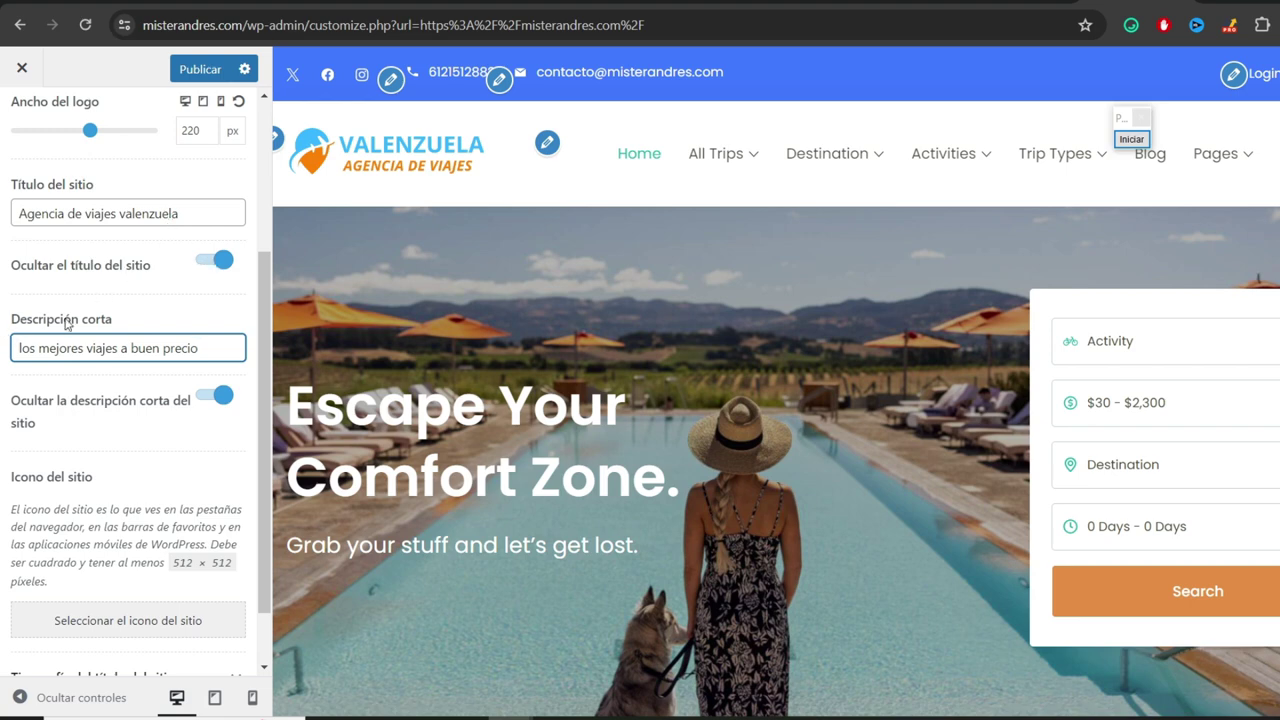
{"action": "left_click_drag", "start_coordinate": [22, 350], "coordinate": [108, 350]}
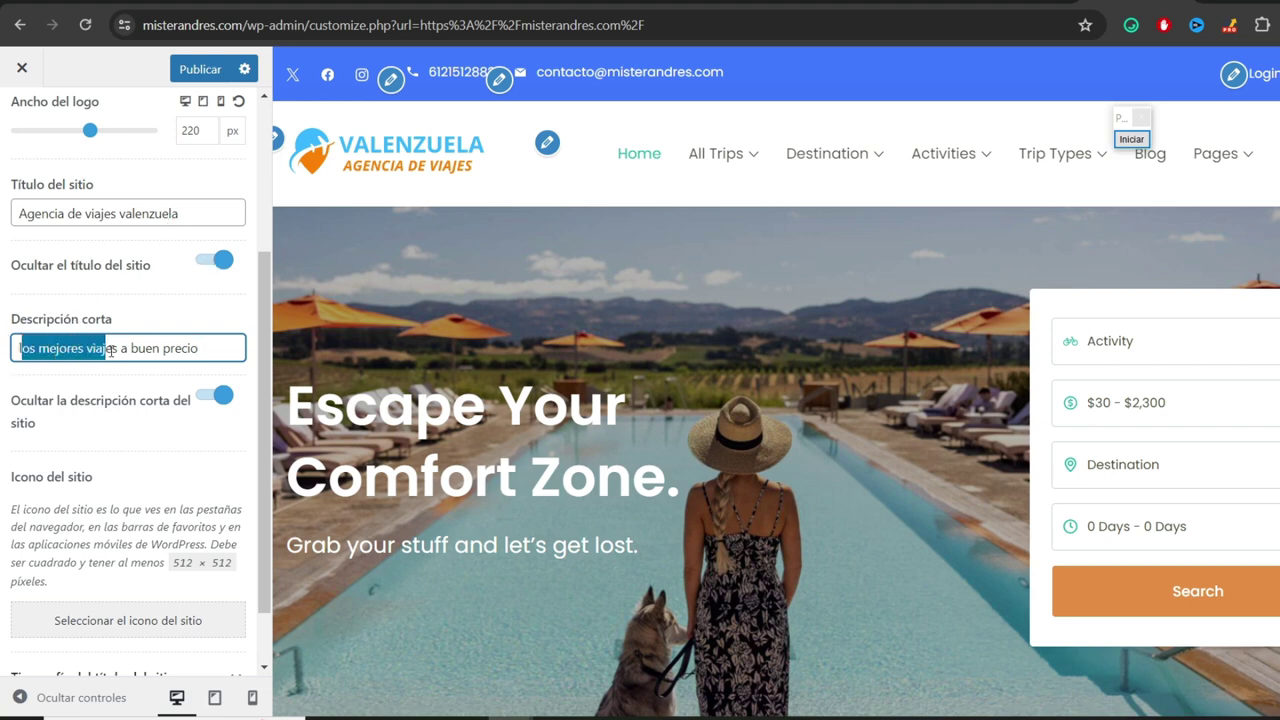
{"action": "left_click", "coordinate": [92, 352]}
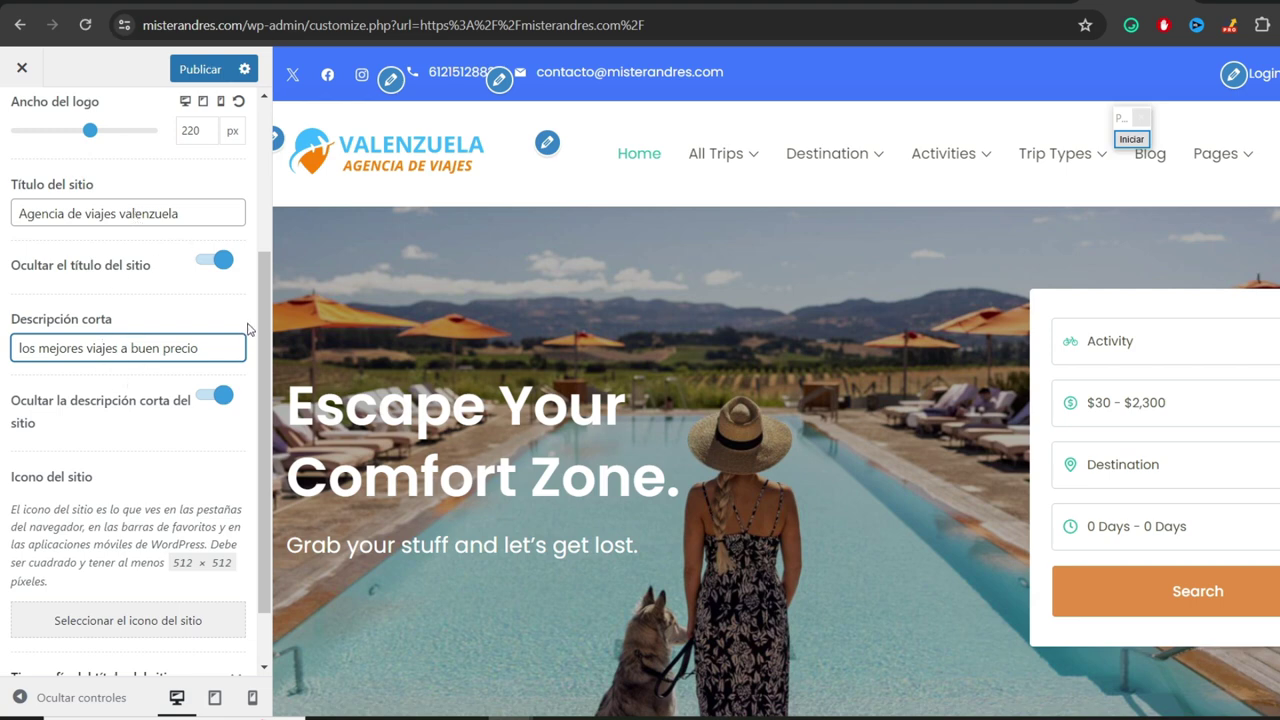
{"action": "scroll", "coordinate": [266, 311], "scroll_direction": "down", "scroll_amount": 2}
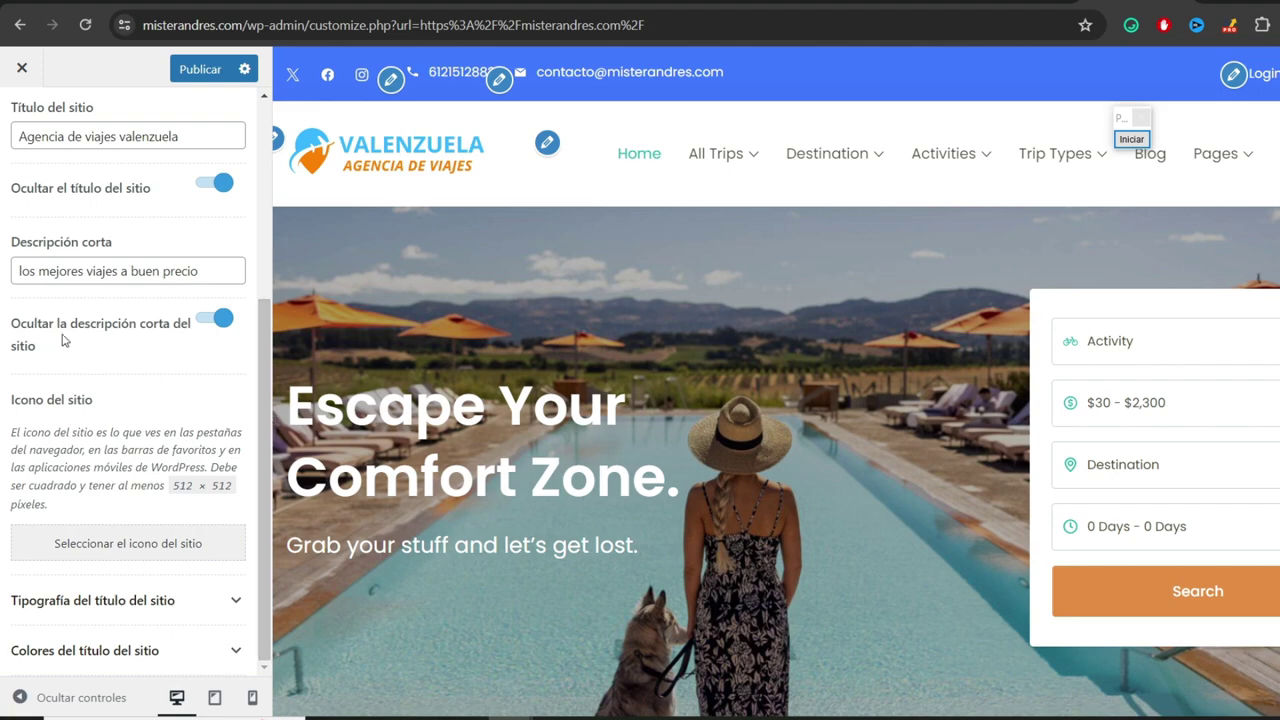
{"action": "left_click", "coordinate": [1131, 139]}
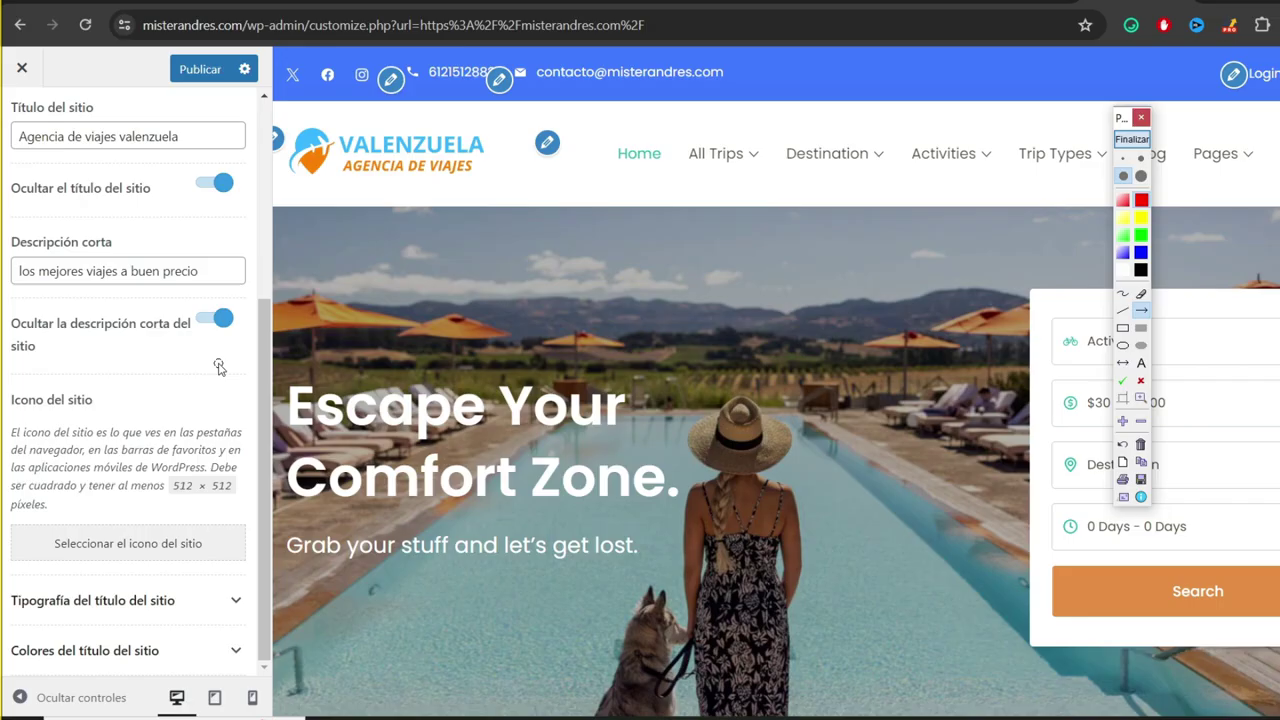
{"action": "left_click_drag", "start_coordinate": [505, 312], "coordinate": [113, 401]}
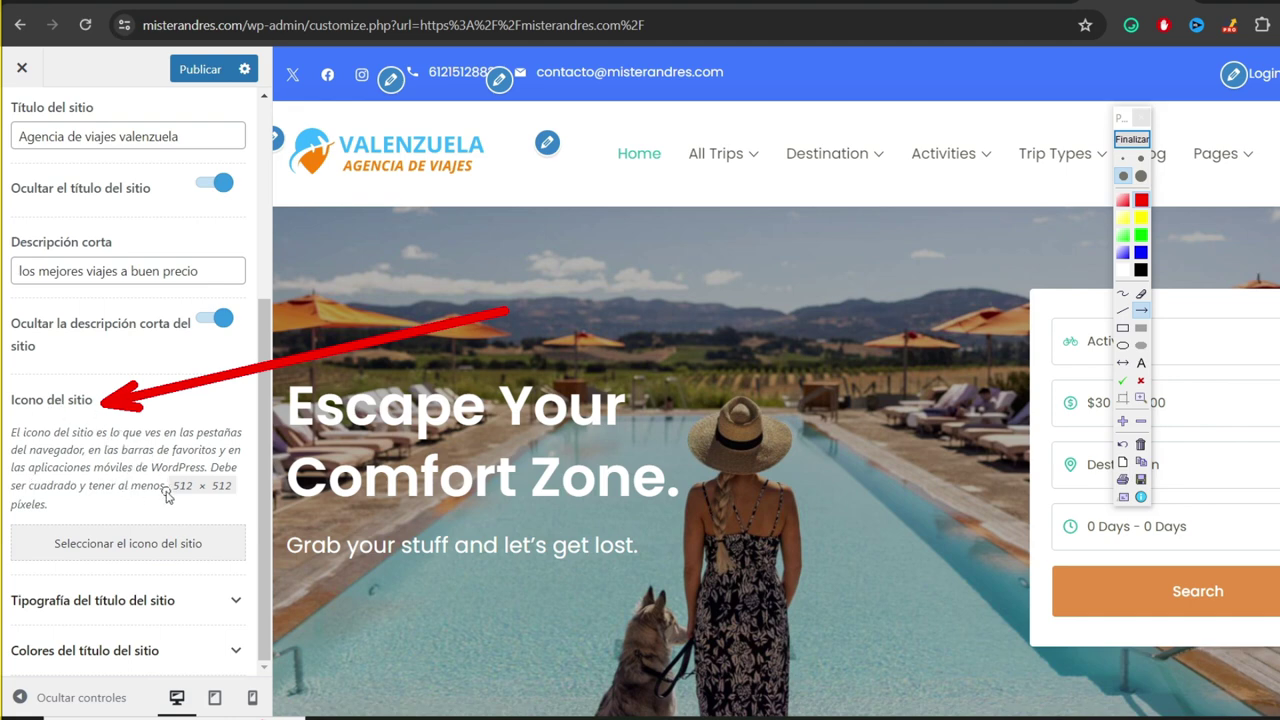
{"action": "left_click_drag", "start_coordinate": [668, 482], "coordinate": [235, 540]}
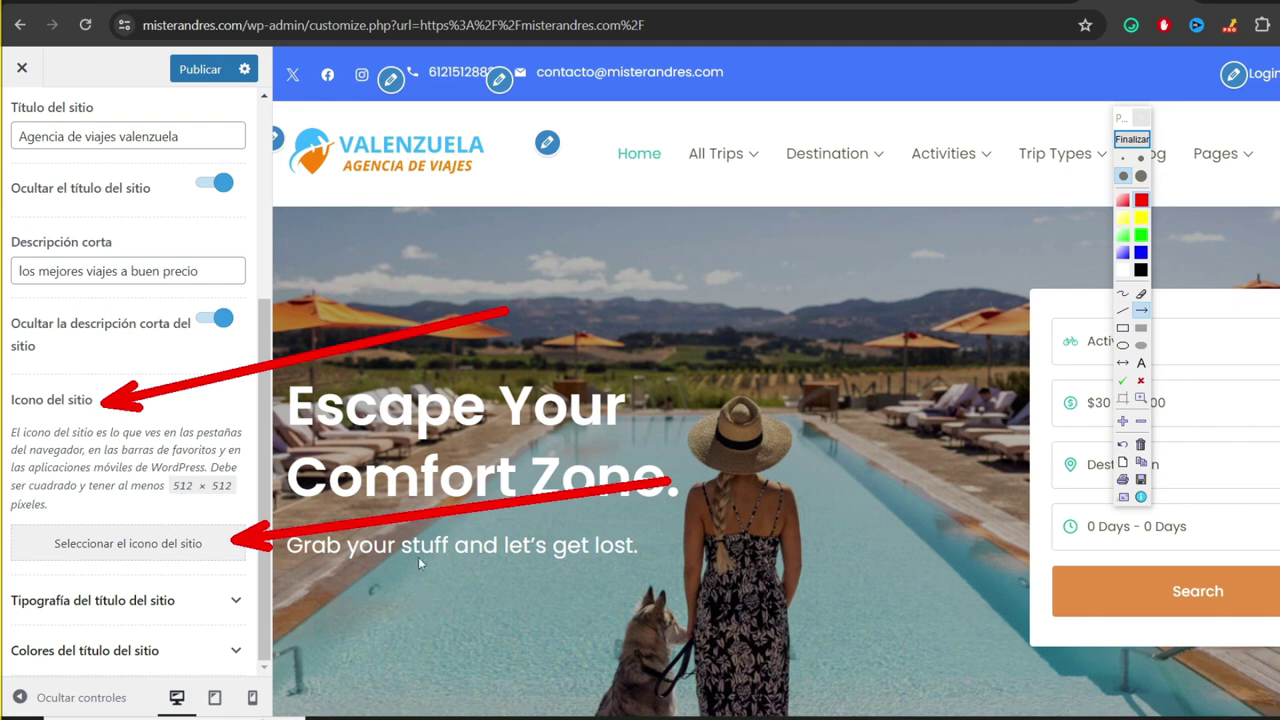
{"action": "left_click_drag", "start_coordinate": [428, 436], "coordinate": [242, 488]}
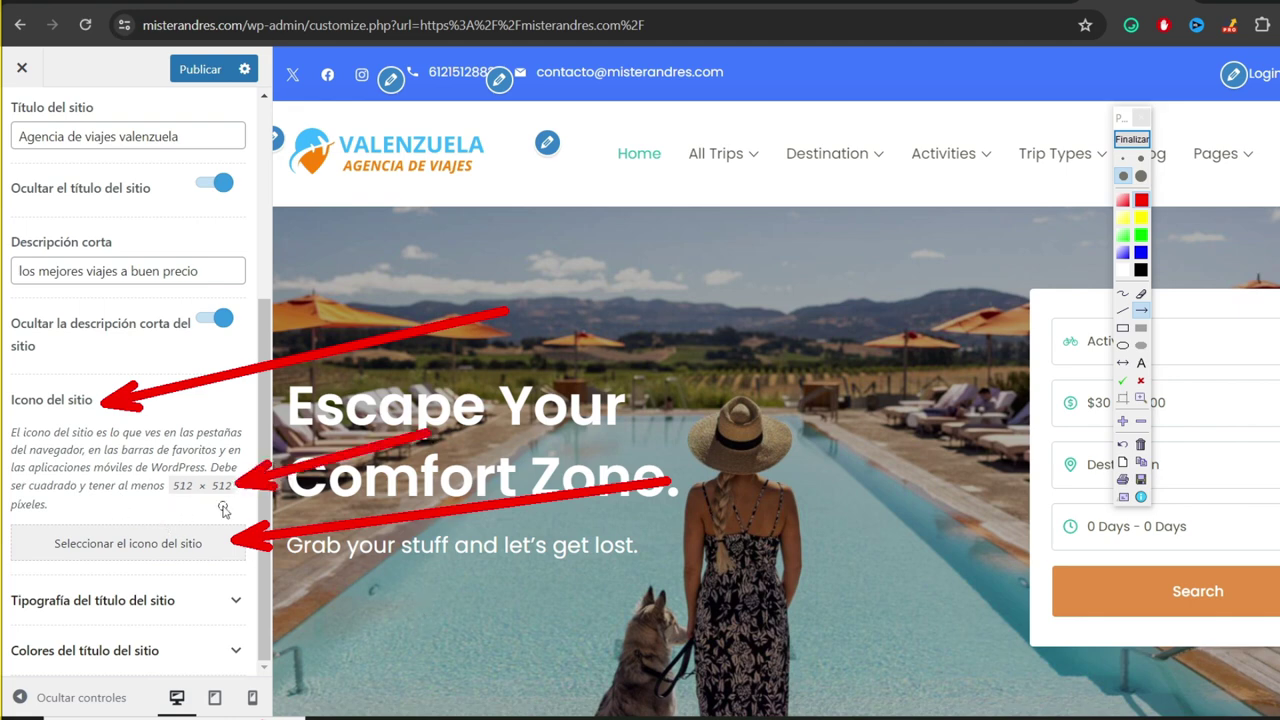
{"action": "left_click", "coordinate": [1128, 141]}
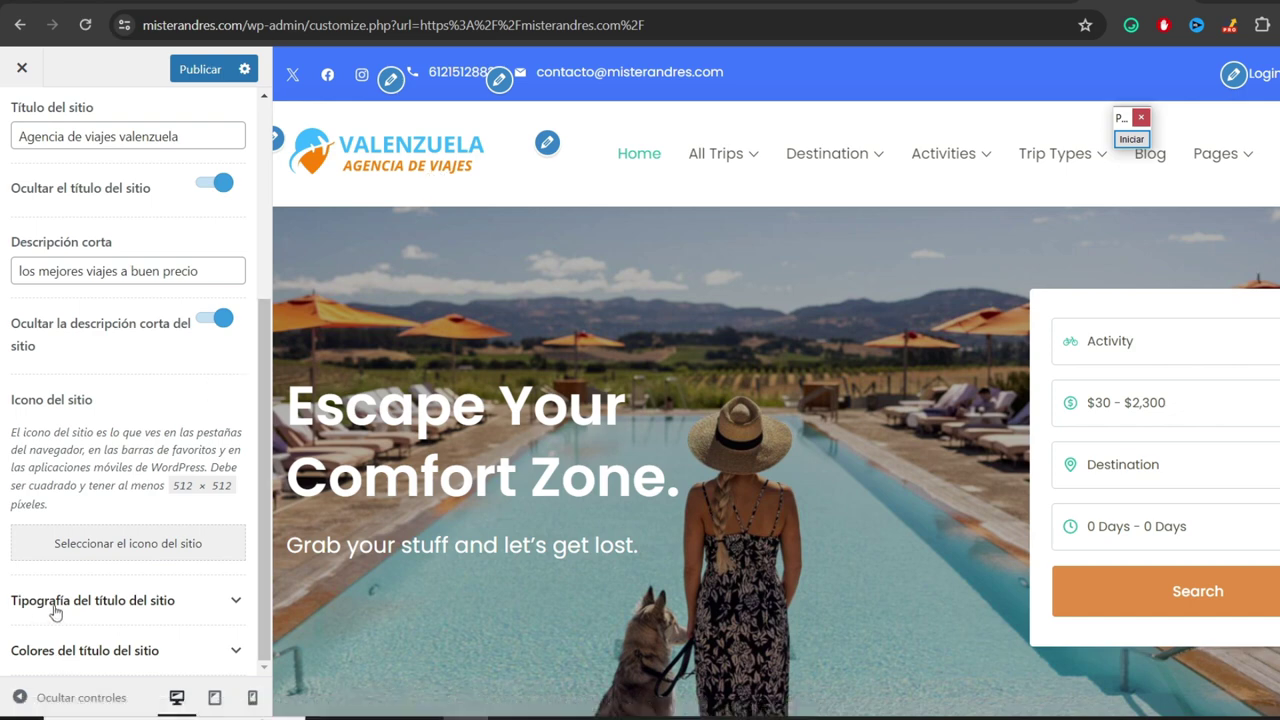
- Review the typography and colour settings of the site title in the site identity options
{"action": "left_click", "coordinate": [233, 599]}
{"action": "scroll", "coordinate": [262, 444], "scroll_direction": "down", "scroll_amount": 5}
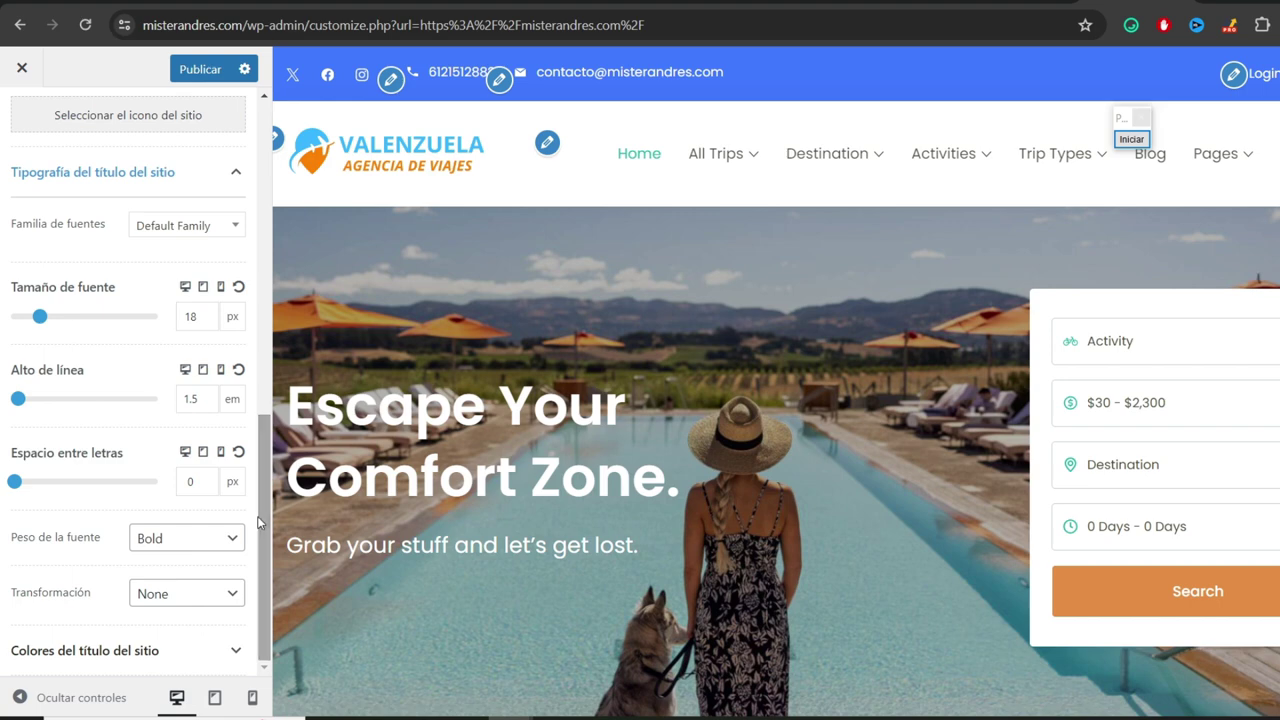
{"action": "left_click", "coordinate": [100, 642]}
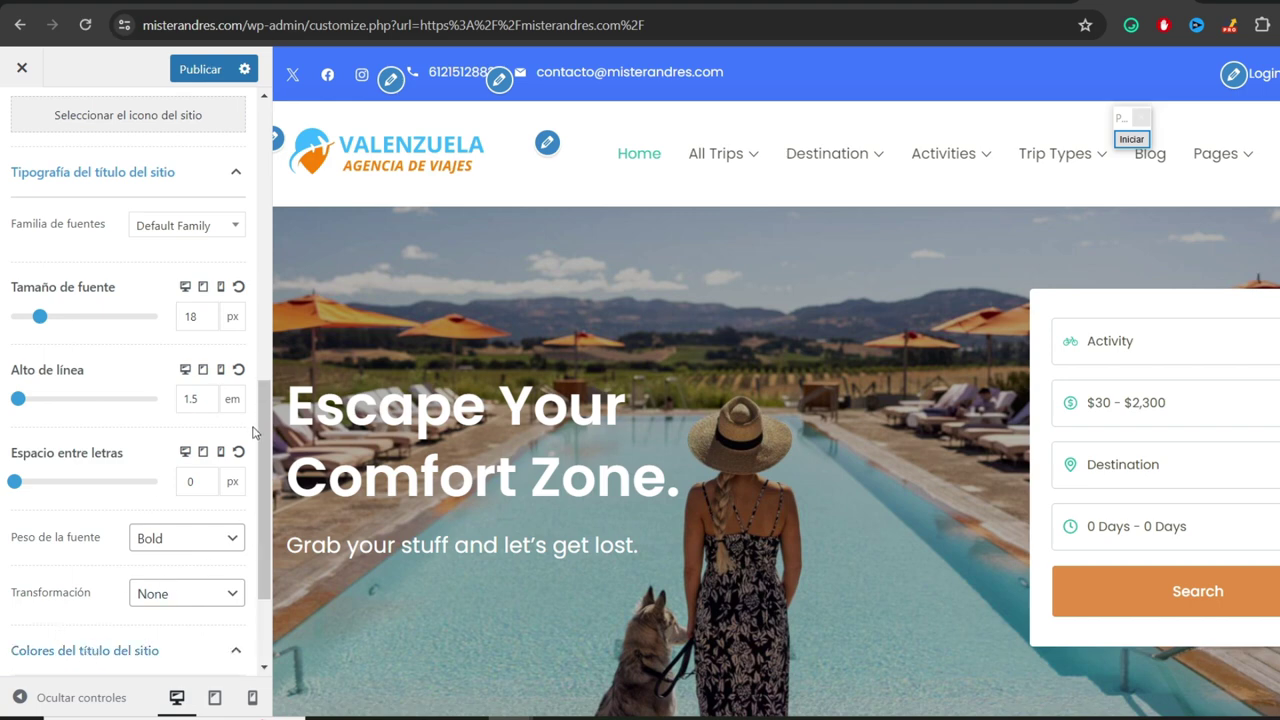
{"action": "scroll", "coordinate": [253, 432], "scroll_direction": "down", "scroll_amount": 2}
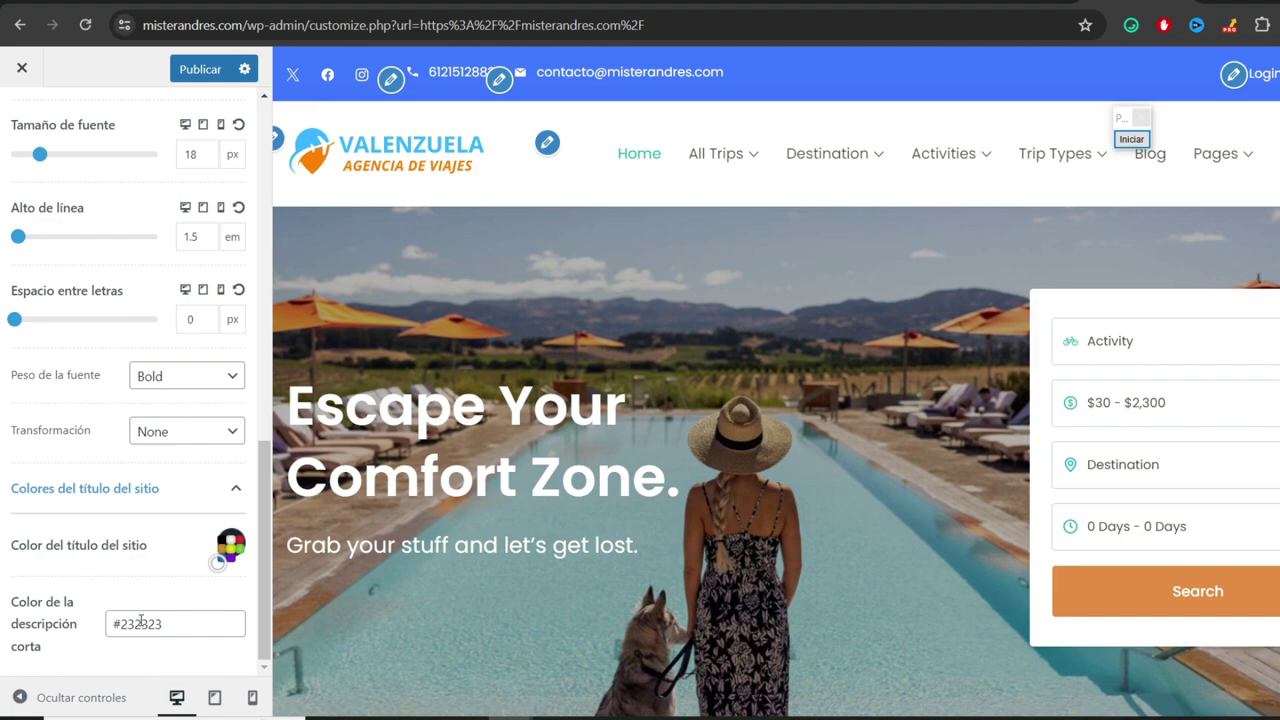
{"action": "scroll", "coordinate": [260, 516], "scroll_direction": "up", "scroll_amount": 9}
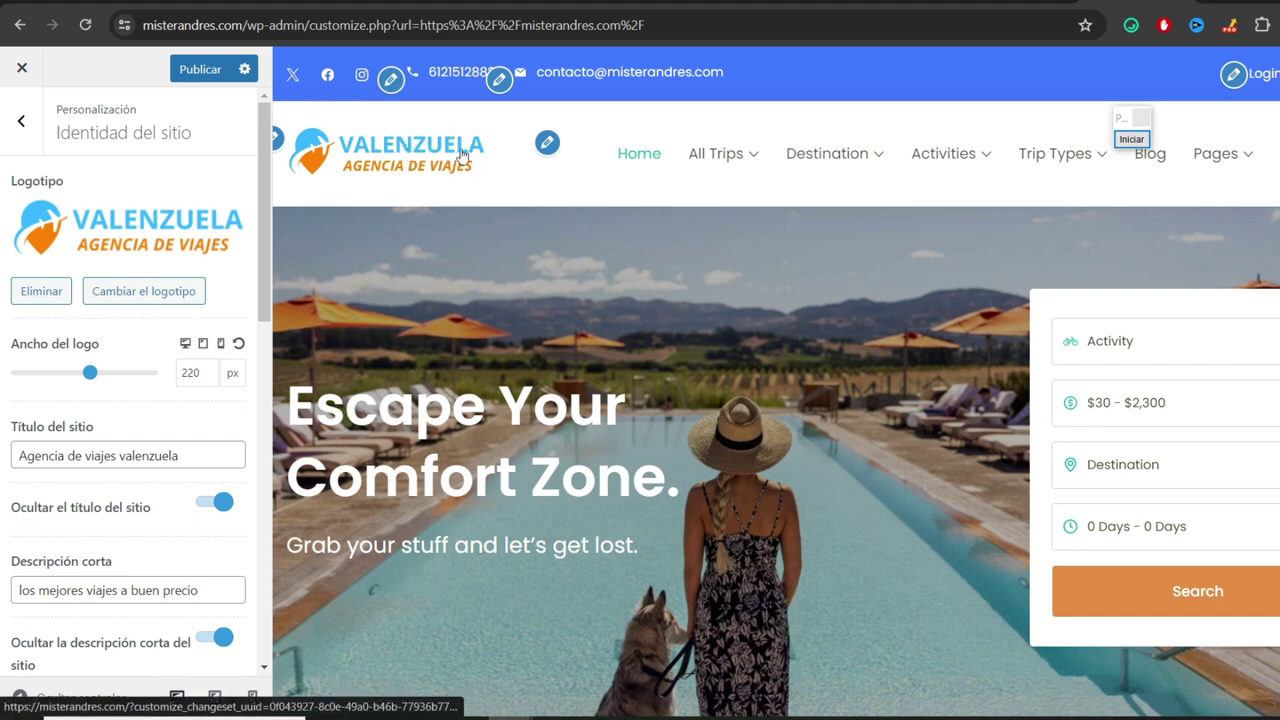
- Publish the site identity changes and reload the live site to check the header logo
{"action": "left_click", "coordinate": [202, 70]}
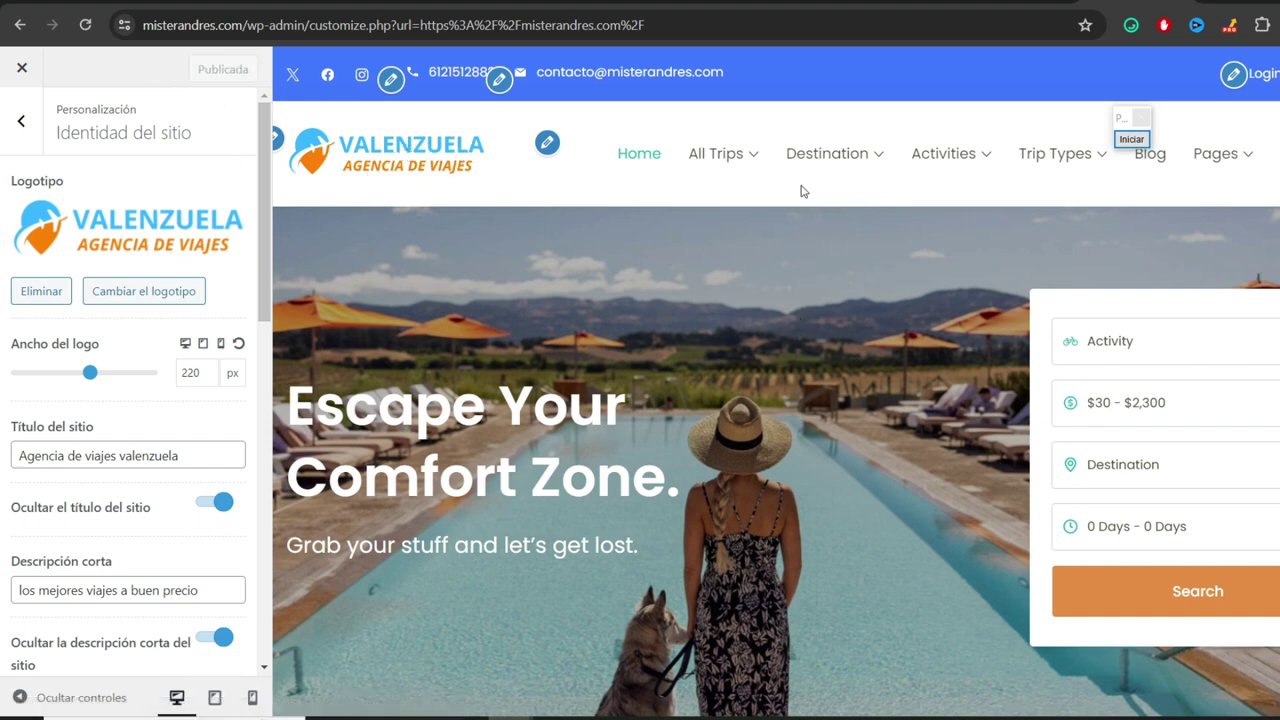
{"action": "left_click", "coordinate": [512, 718]}
{"action": "left_click", "coordinate": [604, 660]}
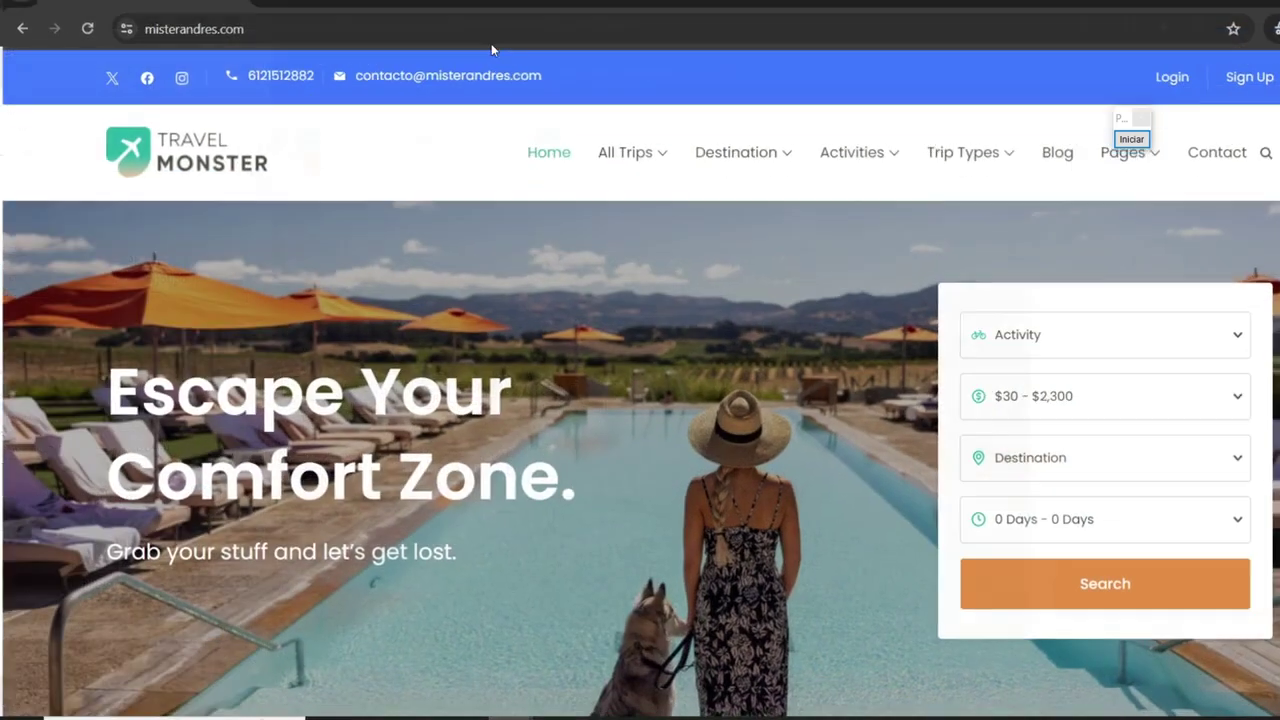
{"action": "left_click", "coordinate": [85, 26]}
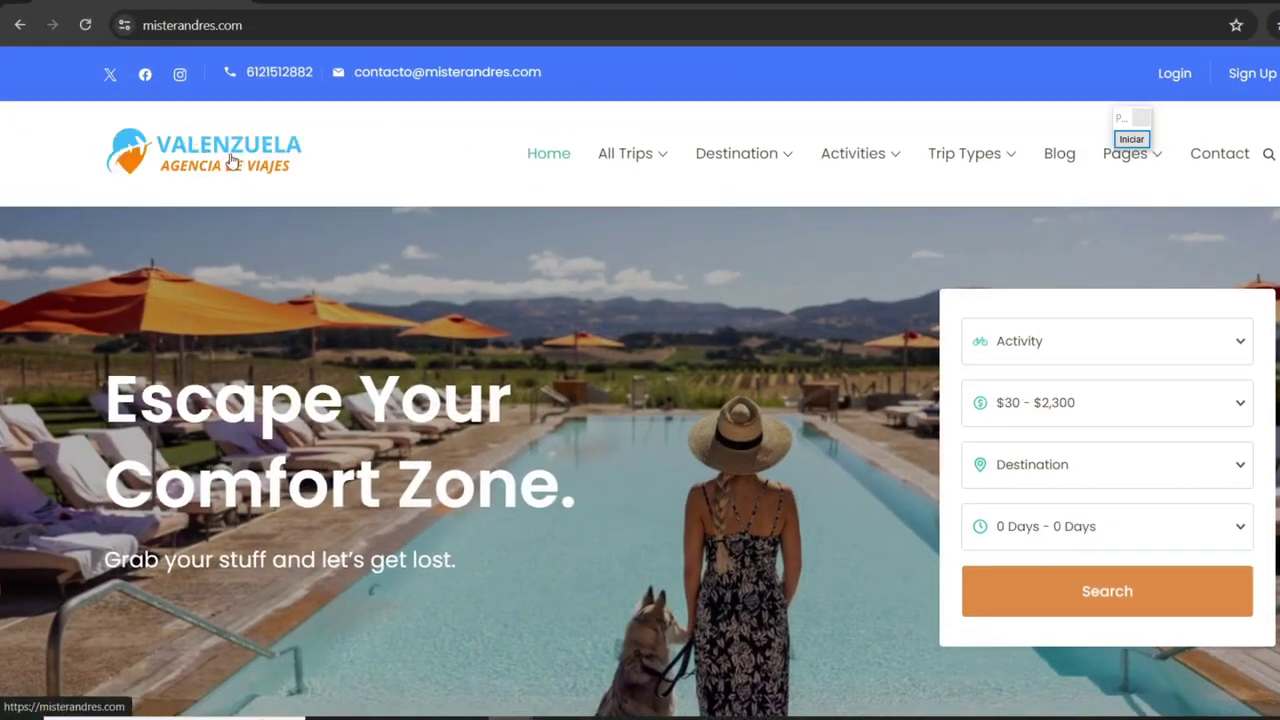
{"action": "left_click", "coordinate": [1142, 142]}
{"action": "mouse_move", "coordinate": [518, 475]}
{"action": "left_mouse_down"}
{"action": "mouse_move", "coordinate": [441, 350]}
{"action": "mouse_move", "coordinate": [277, 182]}
{"action": "left_mouse_up"}
{"action": "mouse_move", "coordinate": [178, 285]}
{"action": "left_mouse_down"}
{"action": "mouse_move", "coordinate": [190, 86]}
{"action": "mouse_move", "coordinate": [120, 4]}
{"action": "left_mouse_up"}
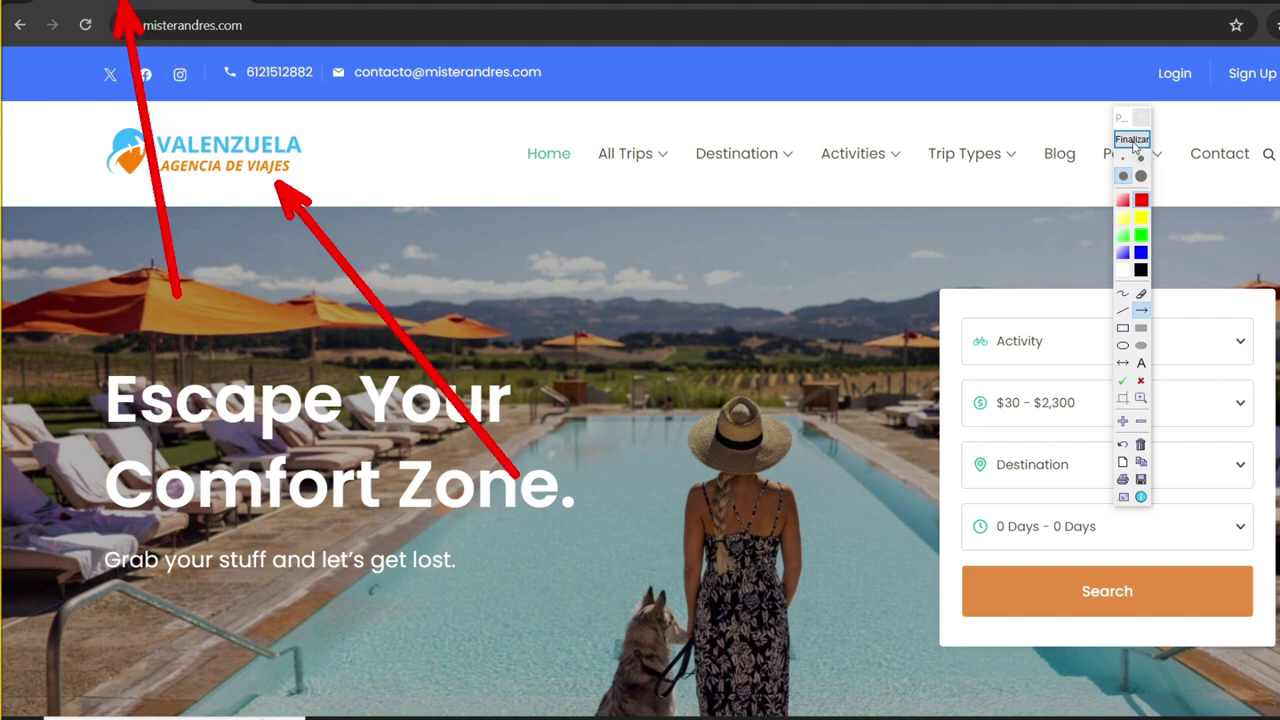
{"action": "left_click", "coordinate": [1133, 142]}
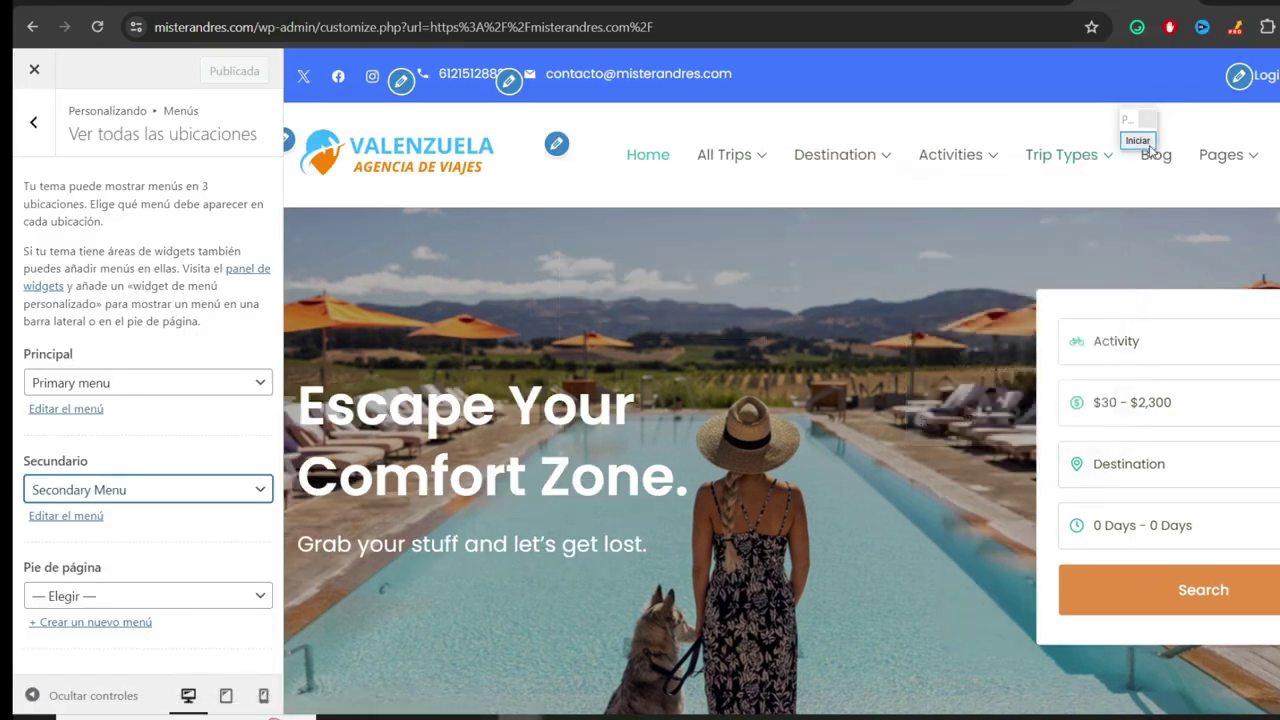
- Close the customizer and return to the site's live home page
{"action": "left_click", "coordinate": [34, 69]}
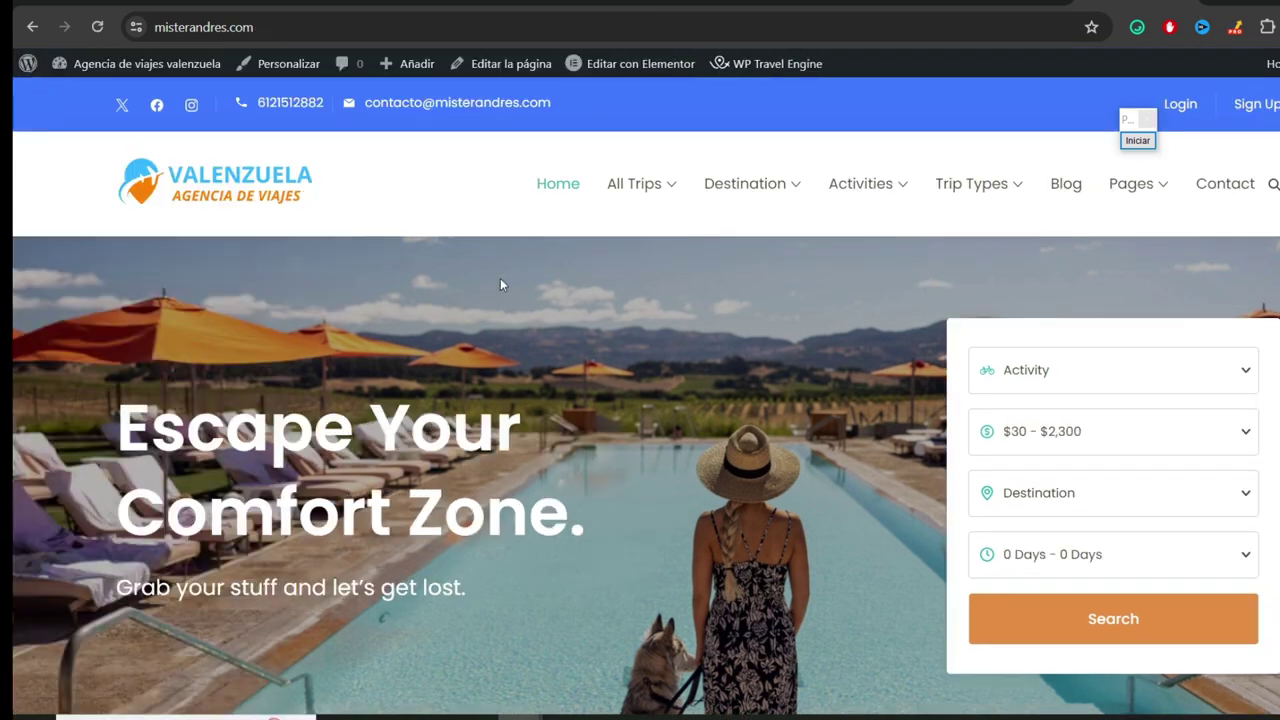
{"action": "left_click_drag", "start_coordinate": [1128, 121], "coordinate": [1277, 133]}
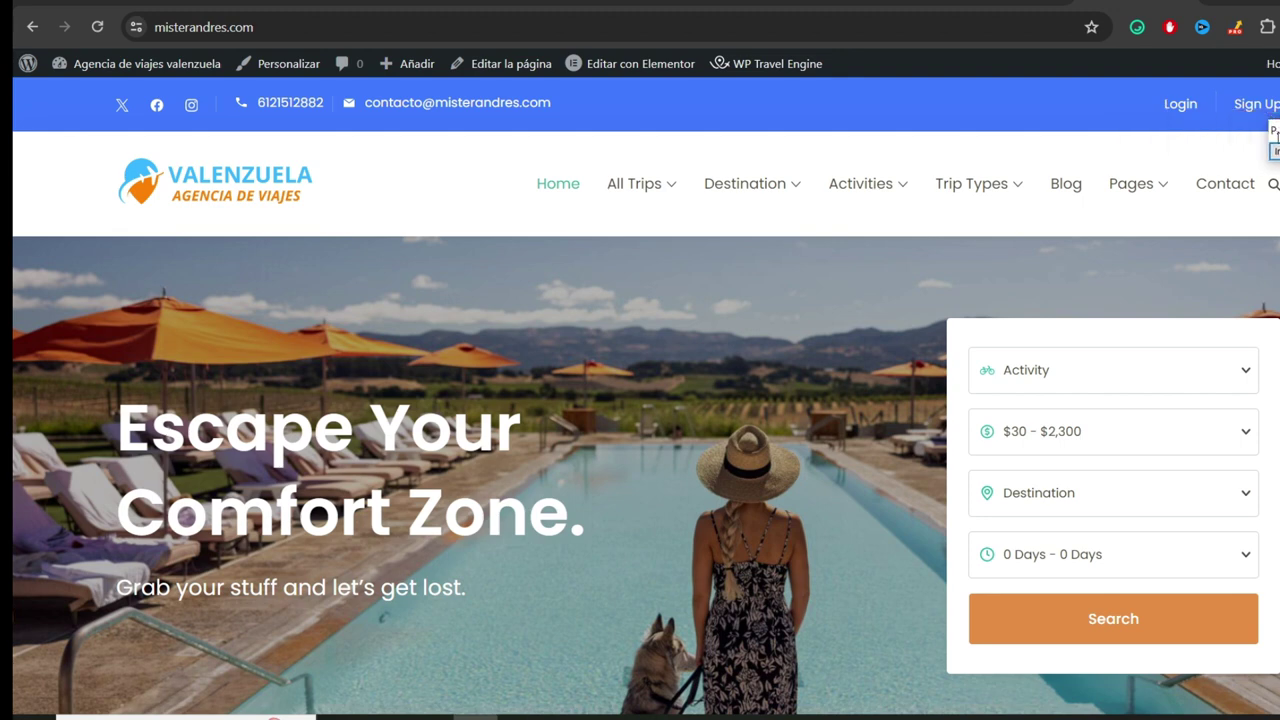
{"action": "mouse_move", "coordinate": [514, 136]}
{"action": "left_mouse_down"}
{"action": "mouse_move", "coordinate": [360, 405]}
{"action": "mouse_move", "coordinate": [358, 394]}
{"action": "left_mouse_up"}
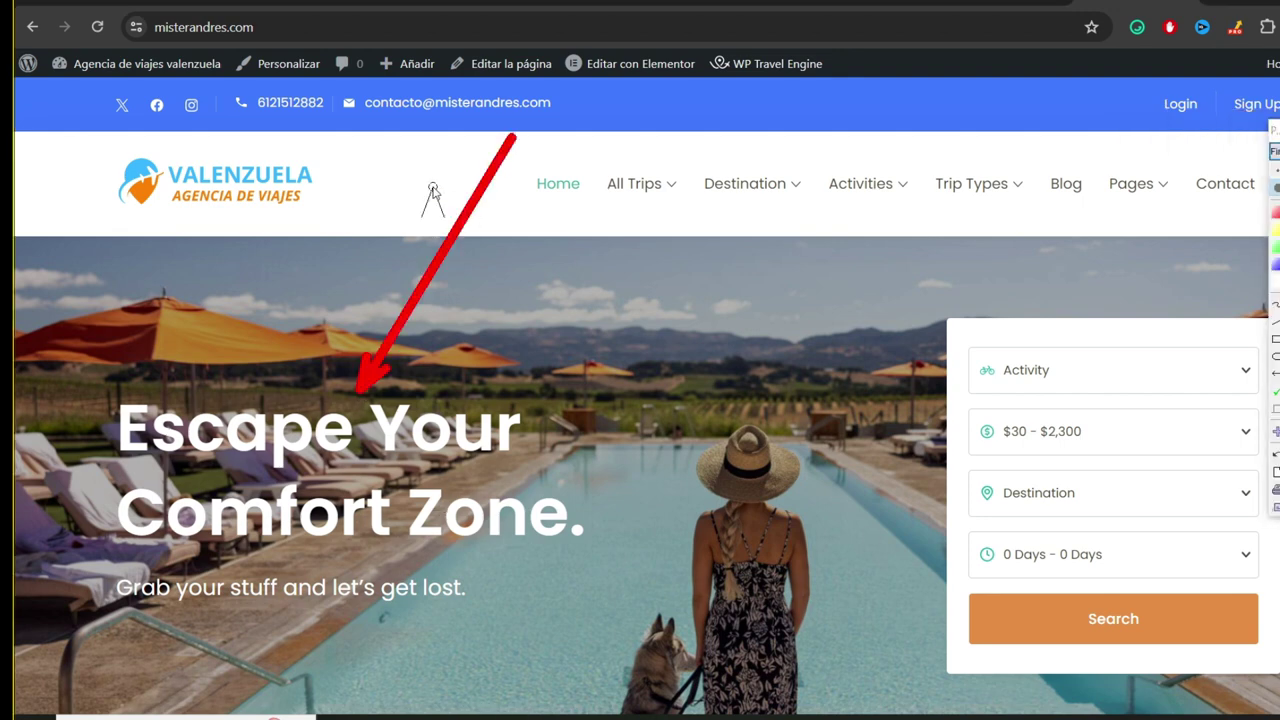
{"action": "mouse_move", "coordinate": [430, 186]}
{"action": "left_mouse_down"}
{"action": "mouse_move", "coordinate": [915, 371]}
{"action": "mouse_move", "coordinate": [940, 362]}
{"action": "left_mouse_up"}
{"action": "left_click_drag", "start_coordinate": [942, 488], "coordinate": [945, 488]}
{"action": "left_click_drag", "start_coordinate": [540, 531], "coordinate": [858, 562]}
{"action": "left_click_drag", "start_coordinate": [568, 611], "coordinate": [802, 645]}
{"action": "left_click", "coordinate": [1275, 152]}
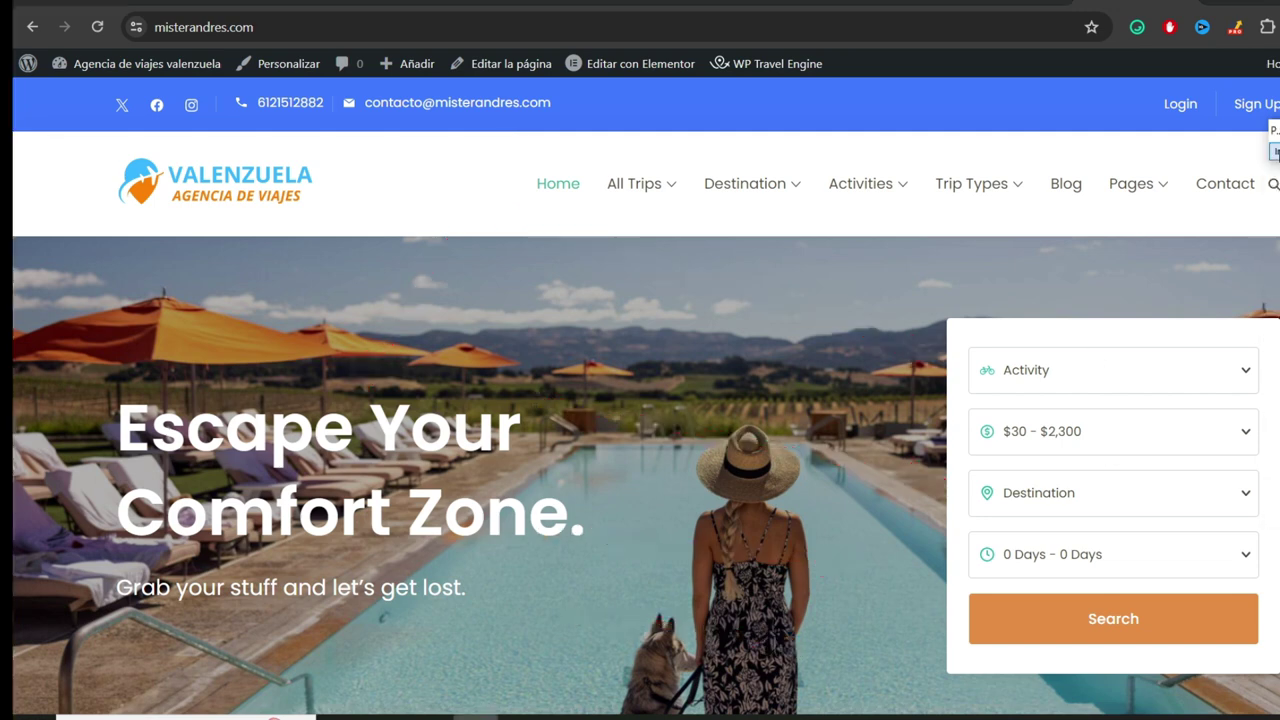
- Open the home page in the Elementor editor and dismiss the Elementor AI announcement
{"action": "left_click", "coordinate": [630, 70]}
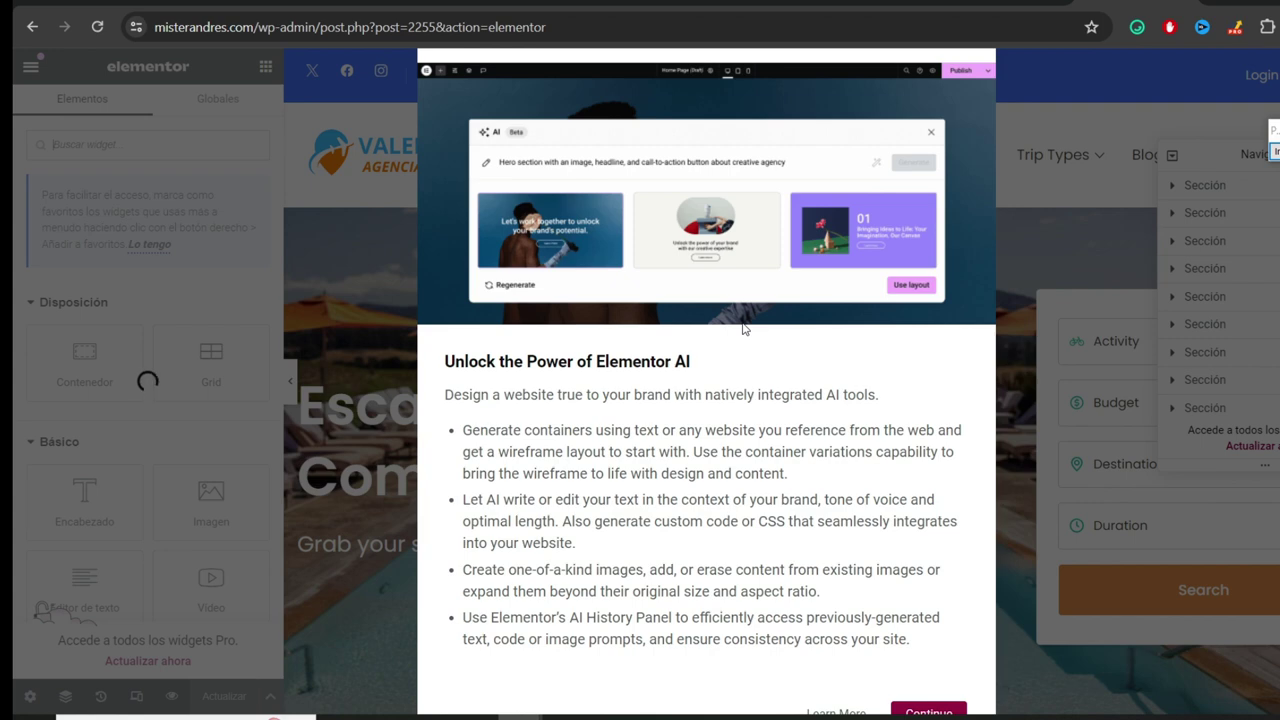
{"action": "left_click", "coordinate": [945, 711]}
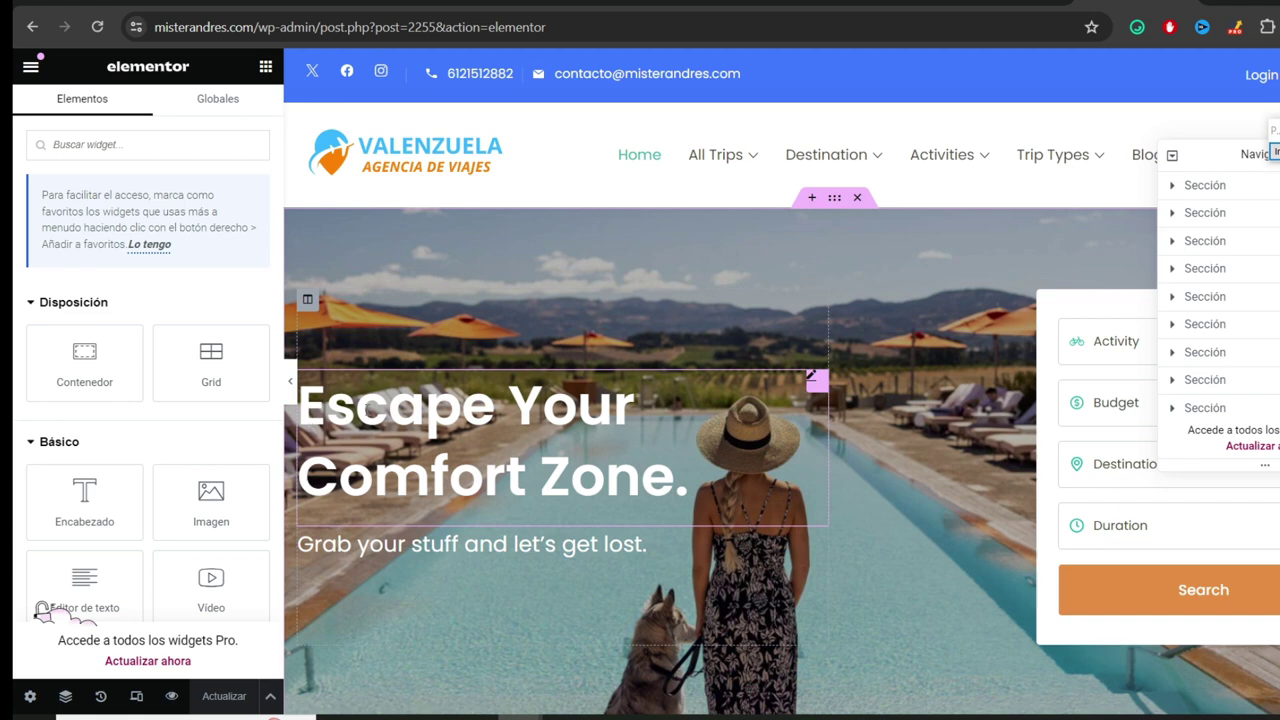
- Set the hero heading to "Tu Mejor Viaje Comienza Hoy..." and the text beneath it to "No esperes mas y vamonos!"
{"action": "left_click", "coordinate": [684, 478]}
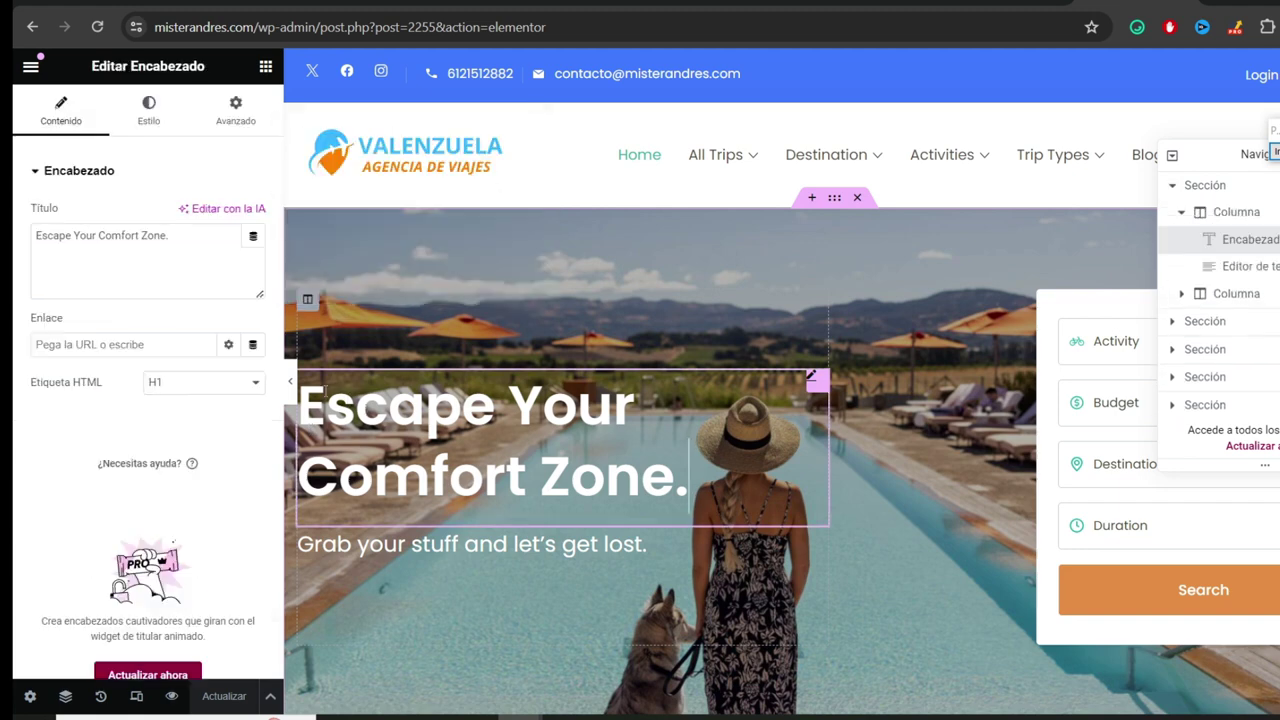
{"action": "left_click_drag", "start_coordinate": [311, 393], "coordinate": [724, 464]}
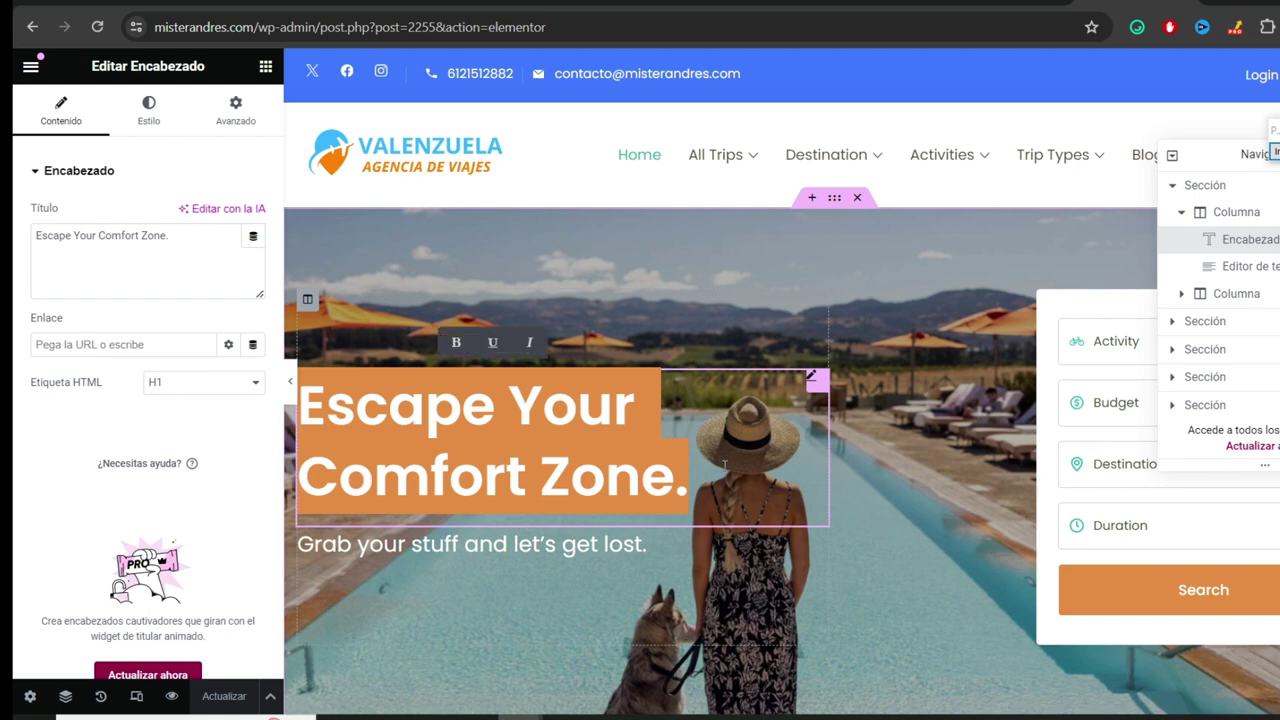
{"action": "left_click", "coordinate": [458, 427]}
{"action": "left_click_drag", "start_coordinate": [650, 478], "coordinate": [298, 400]}
{"action": "left_click", "coordinate": [72, 254]}
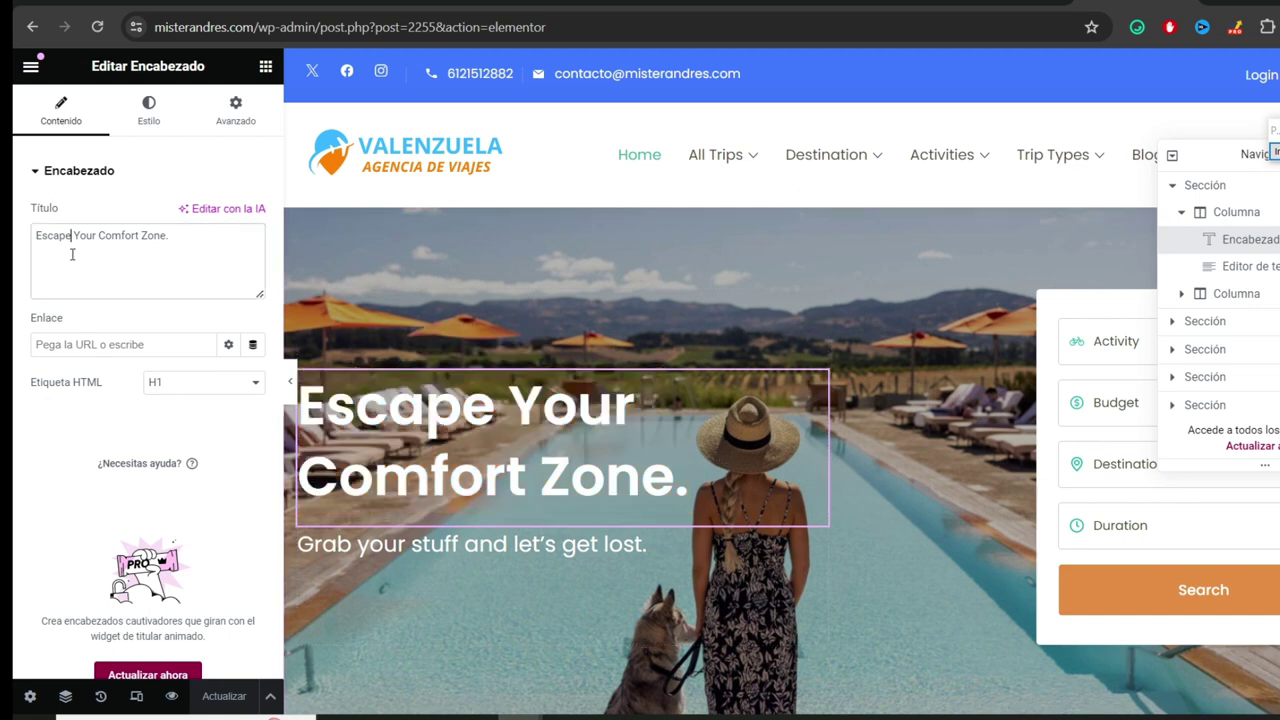
{"action": "left_click_drag", "start_coordinate": [36, 236], "coordinate": [206, 234]}
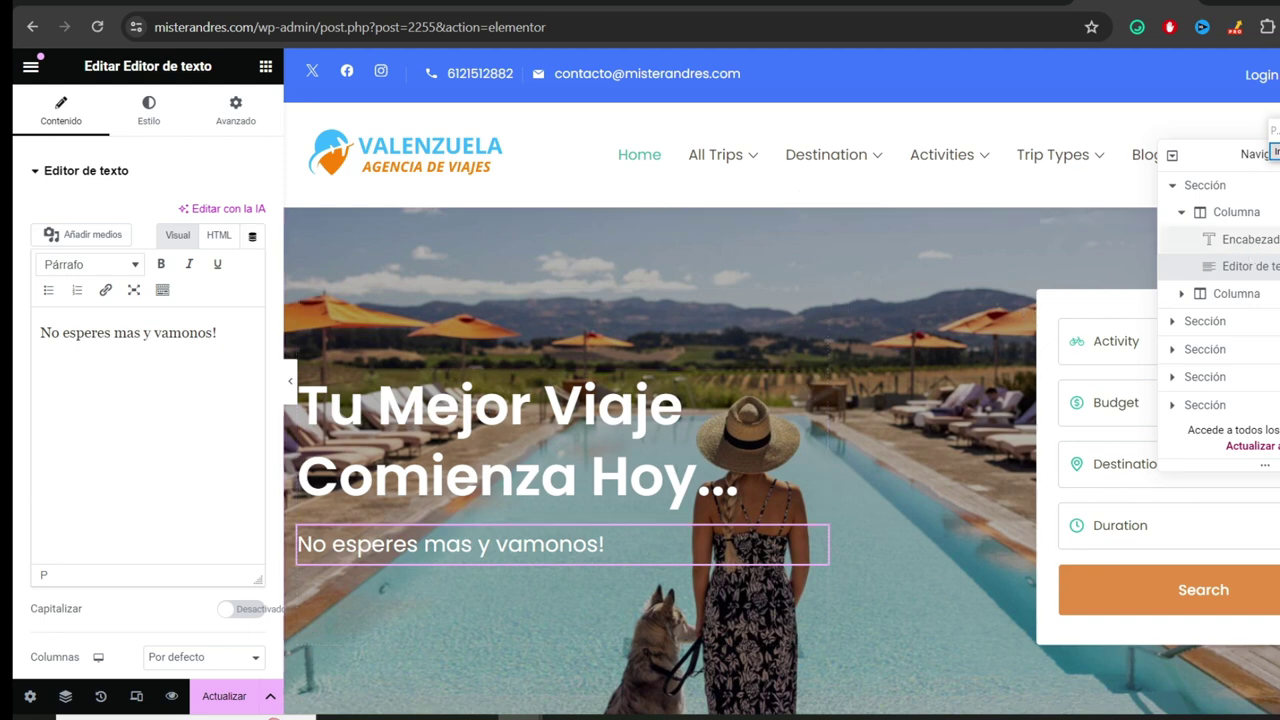
{"action": "left_click_drag", "start_coordinate": [1276, 131], "coordinate": [429, 160]}
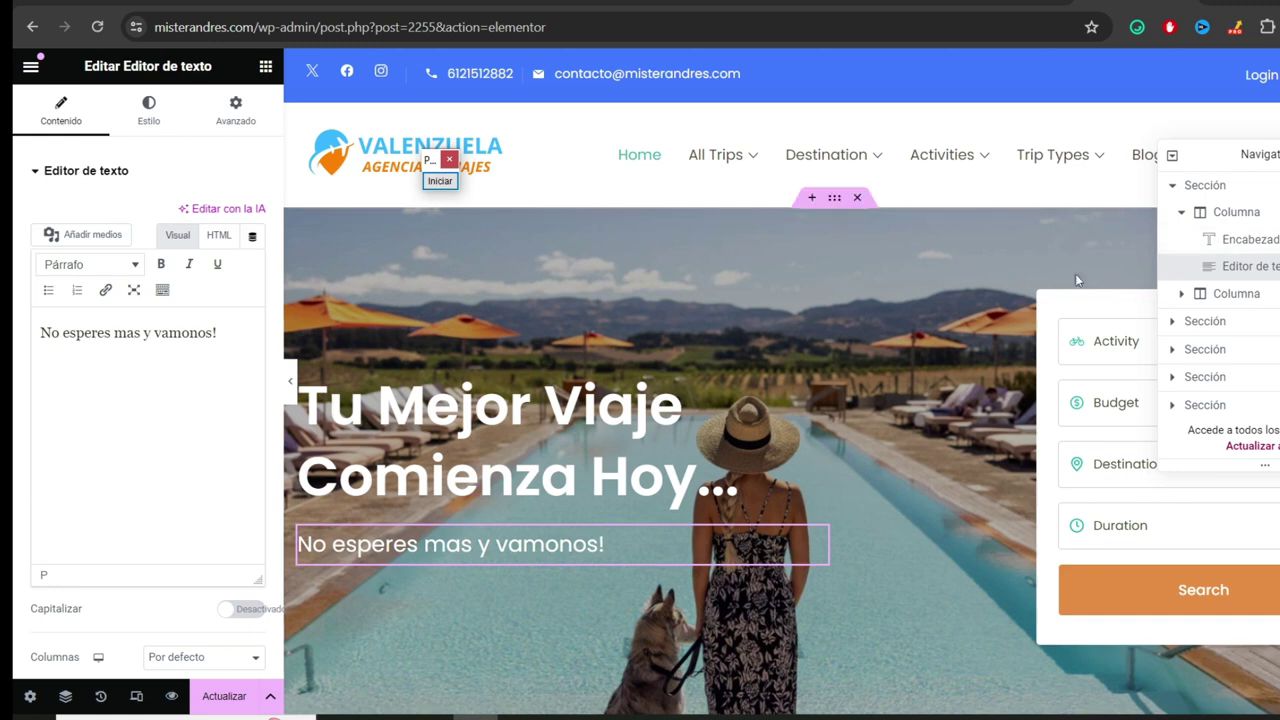
{"action": "left_click", "coordinate": [440, 181]}
{"action": "left_click_drag", "start_coordinate": [686, 176], "coordinate": [1036, 382]}
{"action": "left_click", "coordinate": [441, 182]}
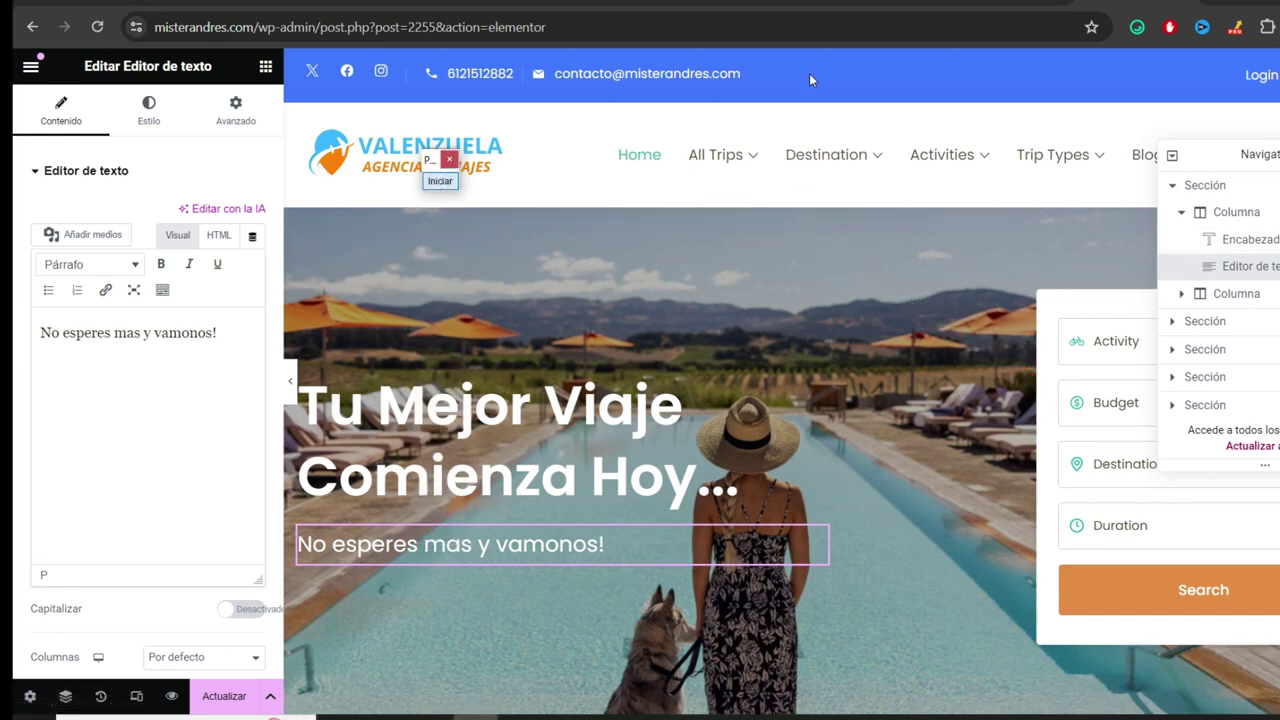
- Open the additional settings of the hero's Trip Search widget and examine its filter labels
{"action": "left_click", "coordinate": [1113, 343]}
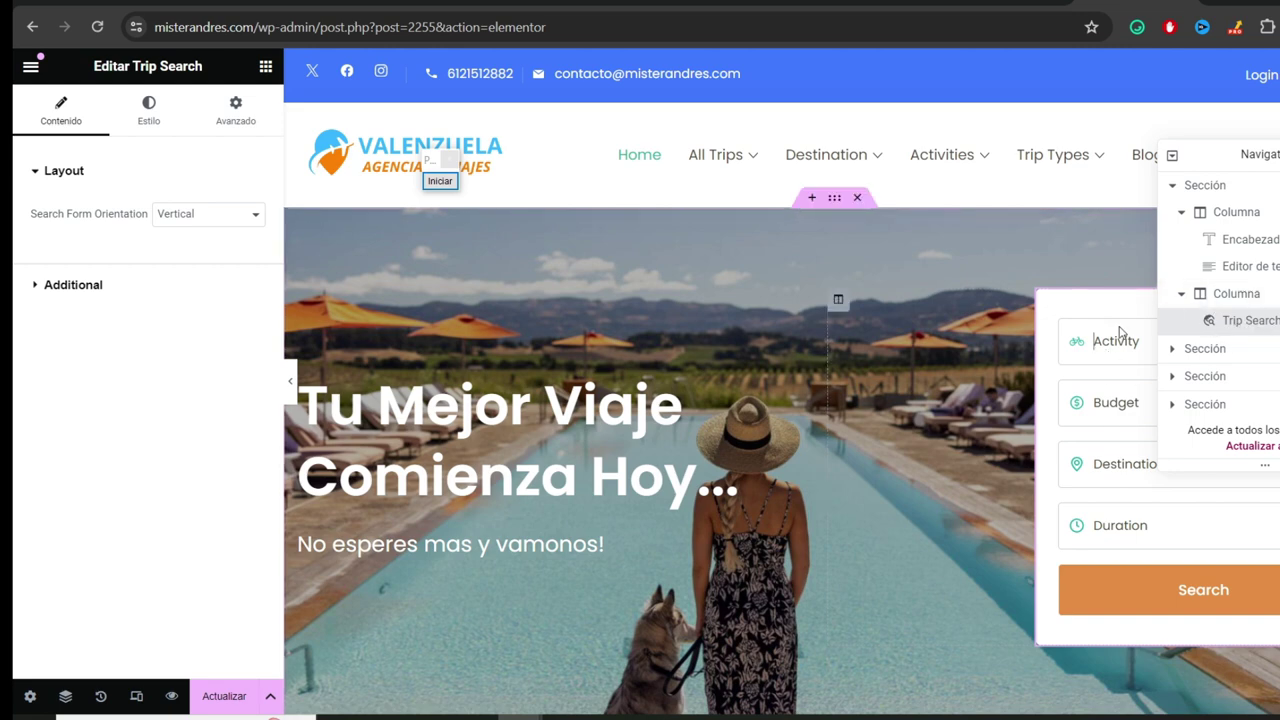
{"action": "left_click", "coordinate": [52, 289]}
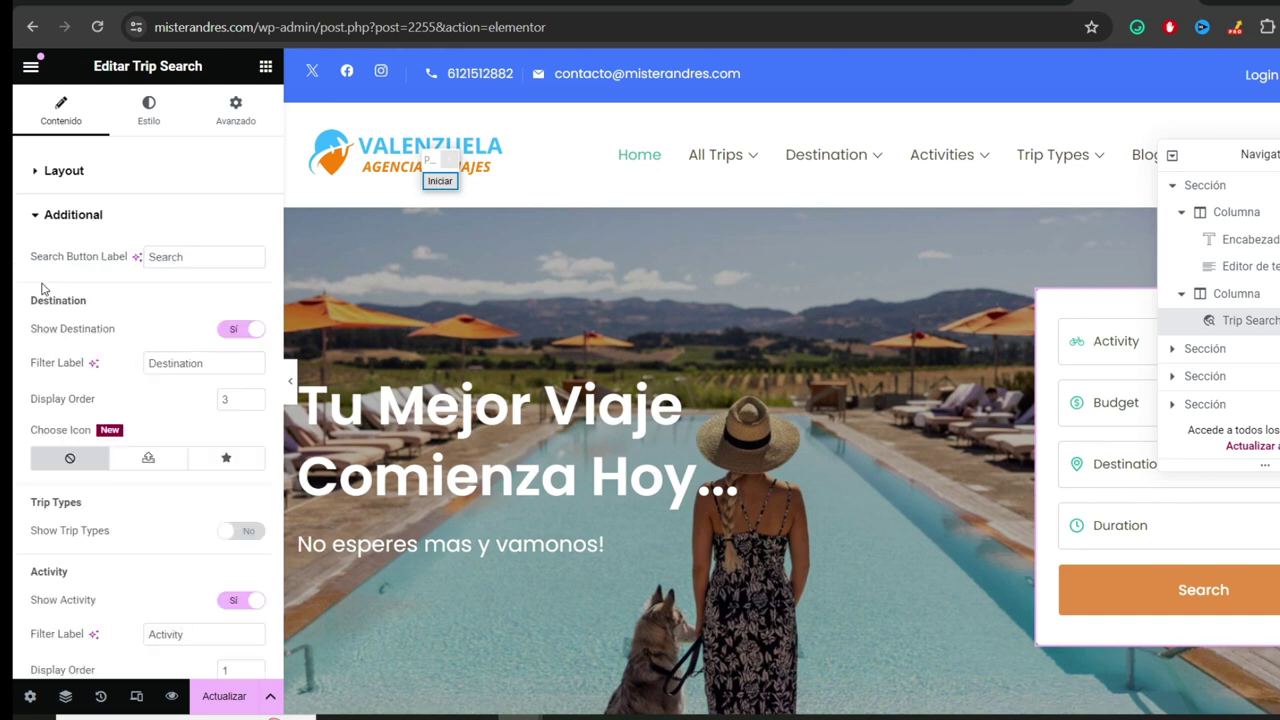
{"action": "left_click_drag", "start_coordinate": [432, 164], "coordinate": [1171, 137]}
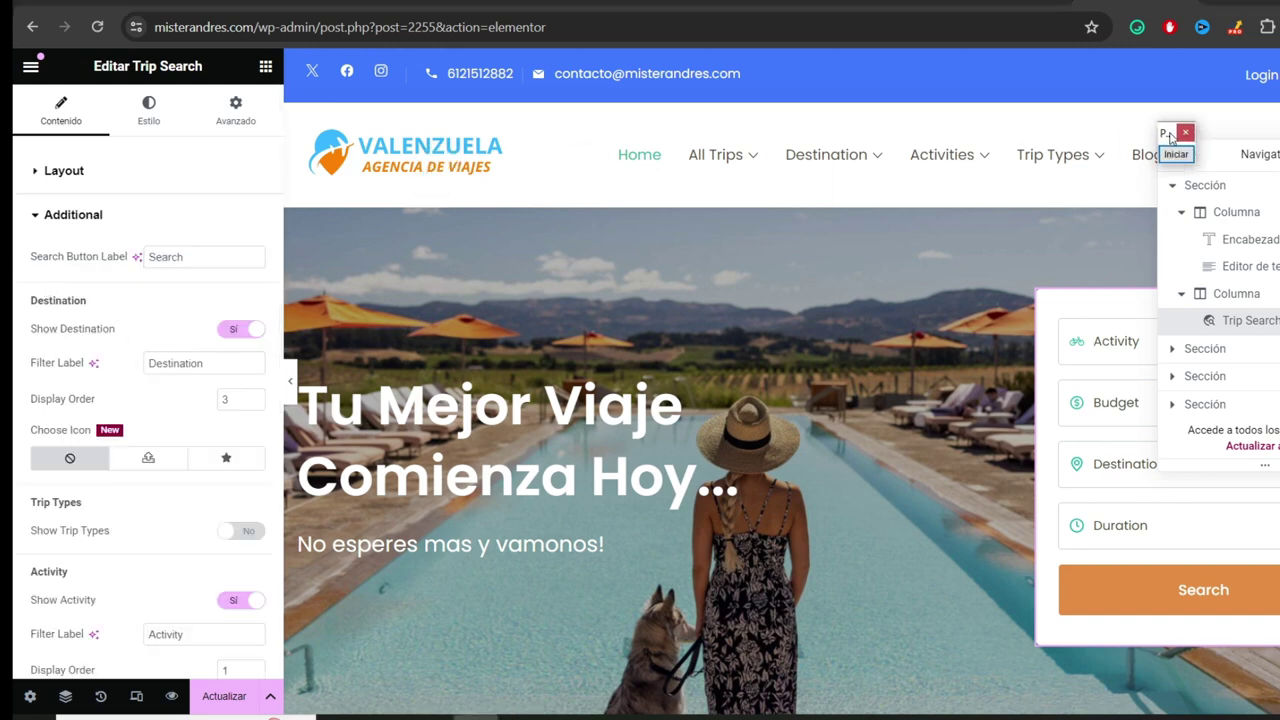
{"action": "left_click_drag", "start_coordinate": [150, 363], "coordinate": [235, 363]}
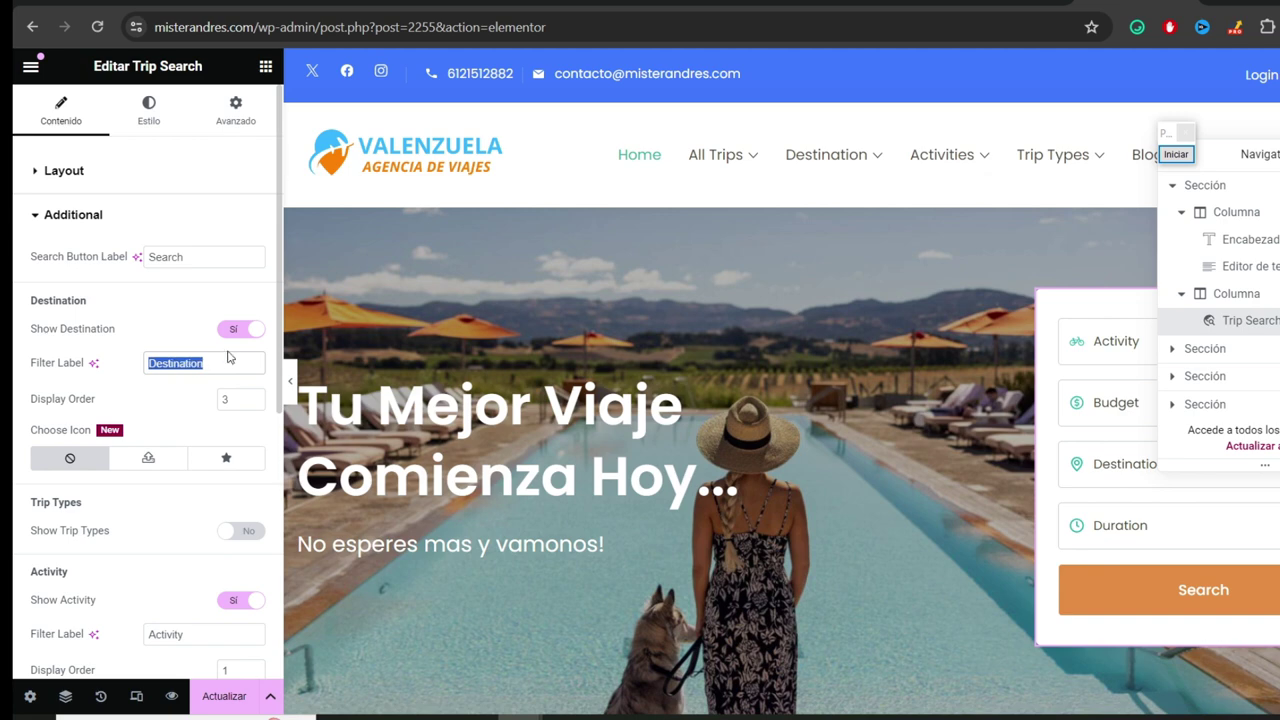
{"action": "scroll", "coordinate": [198, 420], "scroll_direction": "down", "scroll_amount": 1}
{"action": "scroll", "coordinate": [151, 326], "scroll_direction": "down", "scroll_amount": 2}
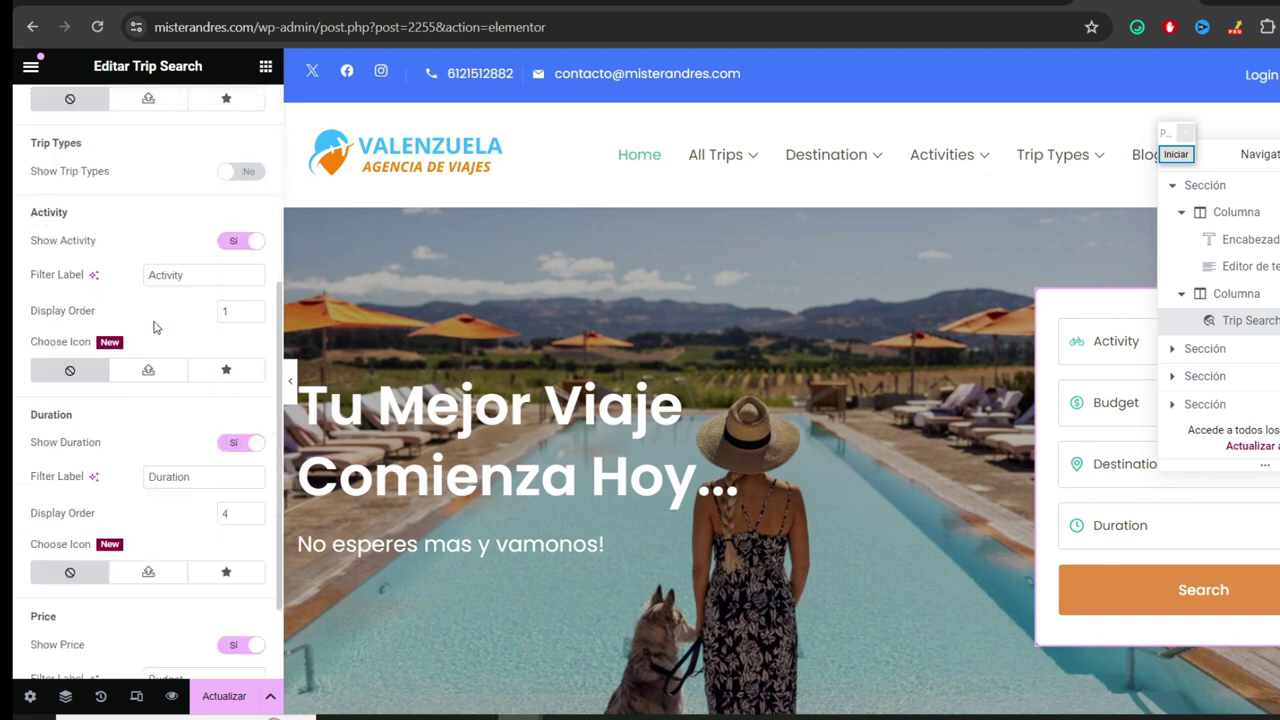
{"action": "scroll", "coordinate": [191, 374], "scroll_direction": "up", "scroll_amount": 1}
{"action": "scroll", "coordinate": [183, 394], "scroll_direction": "down", "scroll_amount": 2}
{"action": "left_click_drag", "start_coordinate": [160, 357], "coordinate": [193, 356]}
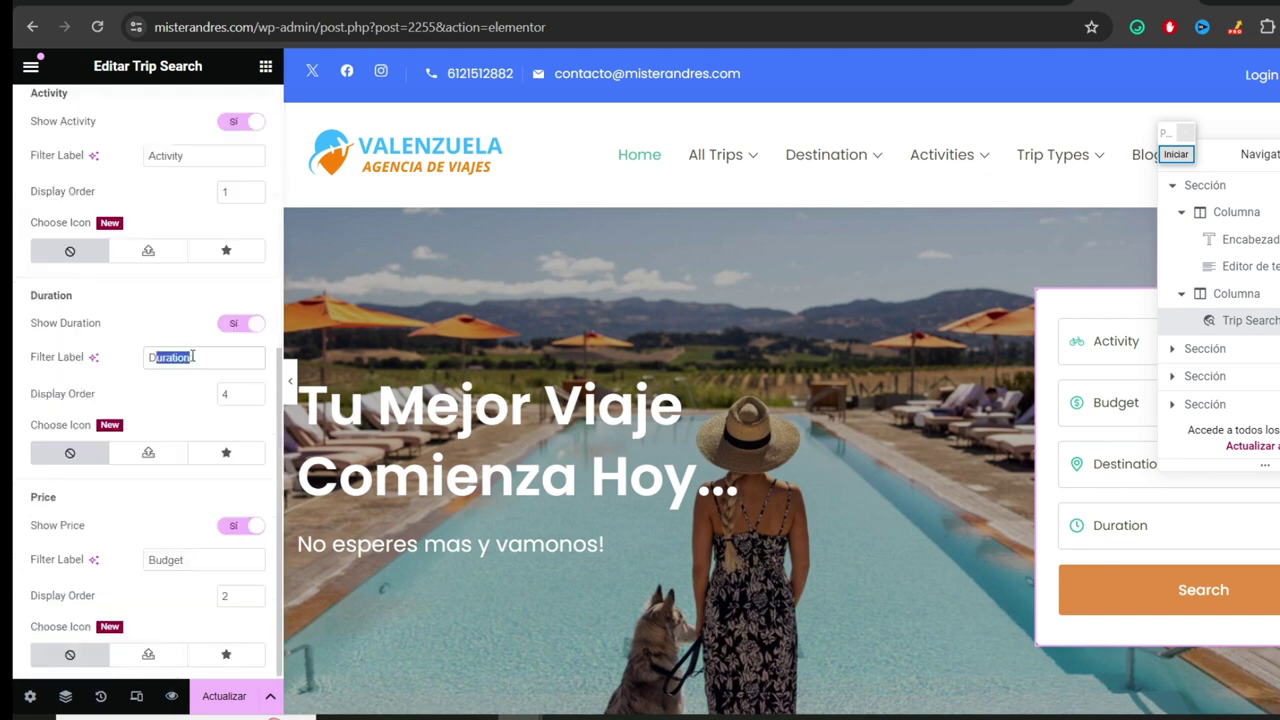
{"action": "scroll", "coordinate": [186, 408], "scroll_direction": "up", "scroll_amount": 4}
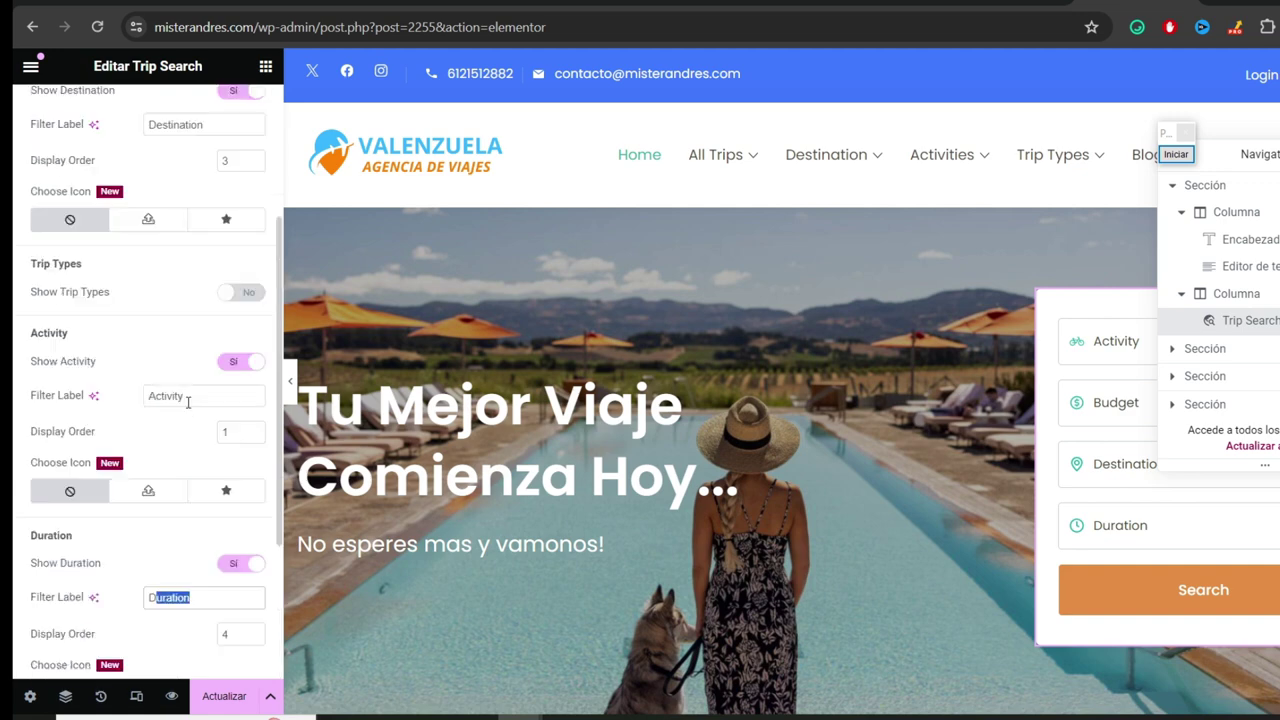
{"action": "scroll", "coordinate": [186, 408], "scroll_direction": "down", "scroll_amount": 1}
{"action": "scroll", "coordinate": [186, 408], "scroll_direction": "up", "scroll_amount": 2}
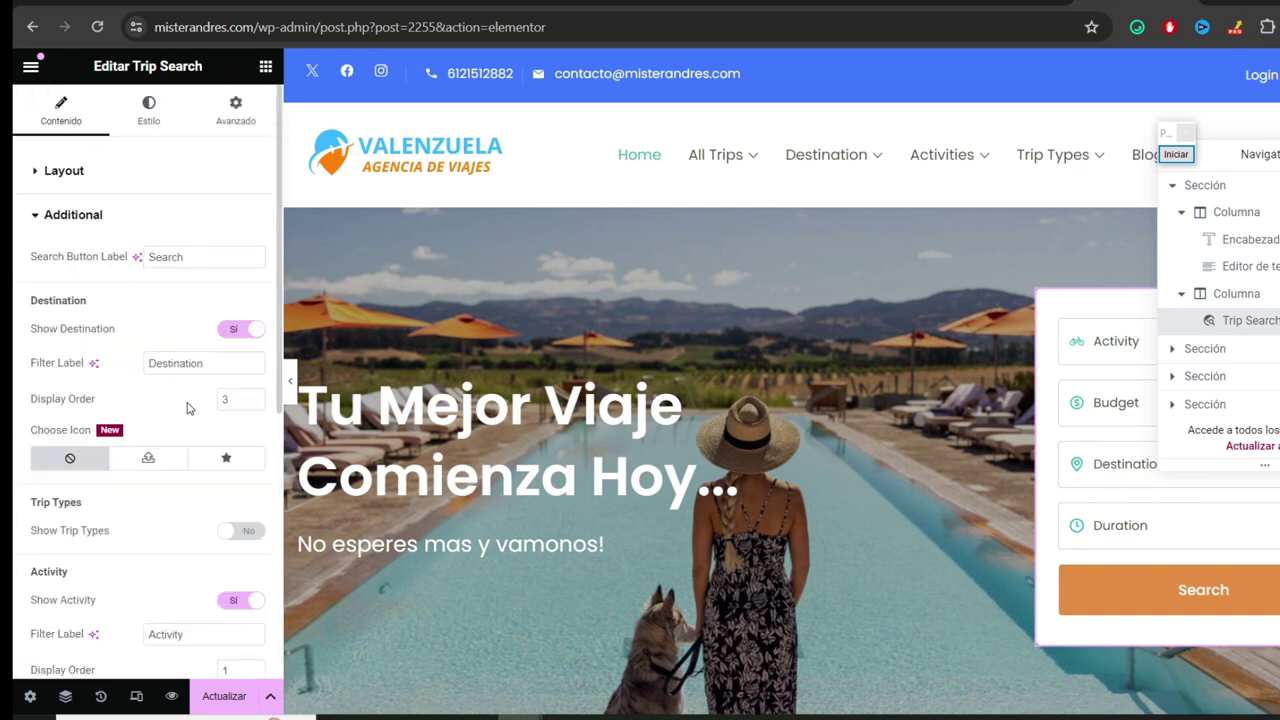
- Set the destination, activity and duration filter labels to "Destino", "Actividad" and "Duracion", and update the page
{"action": "left_click_drag", "start_coordinate": [206, 363], "coordinate": [142, 366]}
{"action": "type", "text": "Destino"}
{"action": "scroll", "coordinate": [180, 370], "scroll_direction": "down", "scroll_amount": 3}
{"action": "left_click_drag", "start_coordinate": [185, 393], "coordinate": [118, 396]}
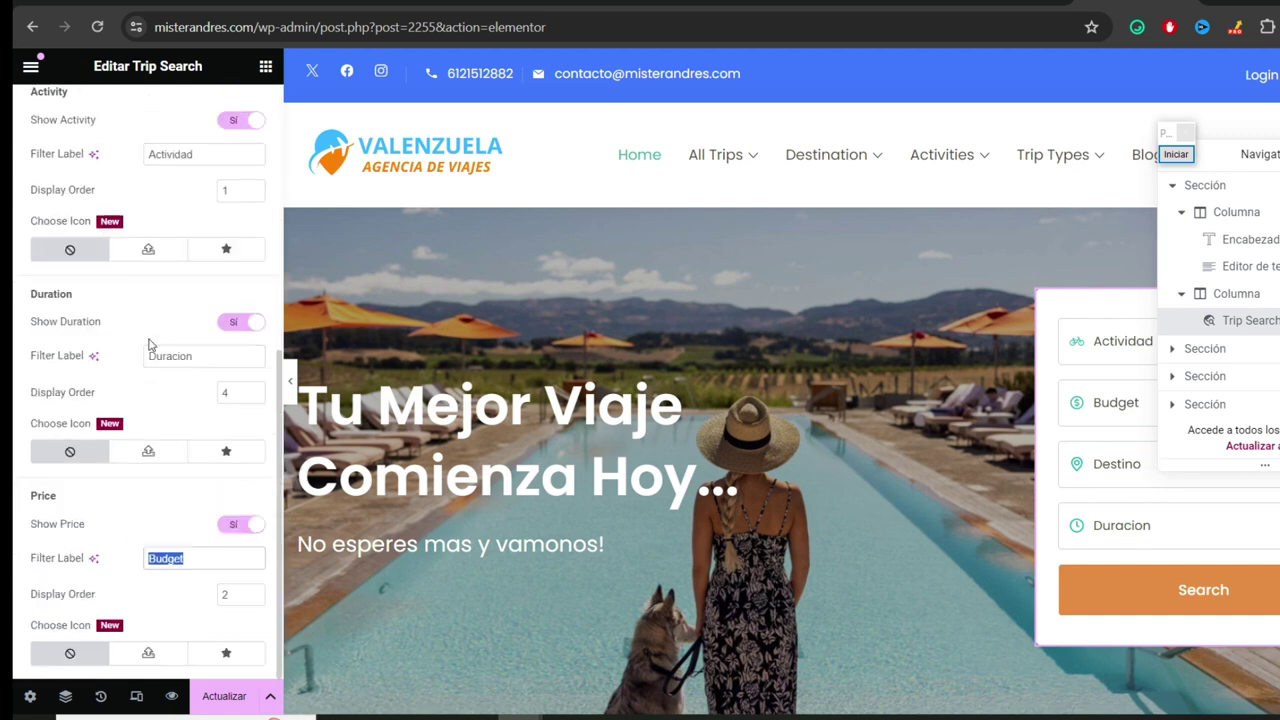
{"action": "scroll", "coordinate": [155, 348], "scroll_direction": "up", "scroll_amount": 10}
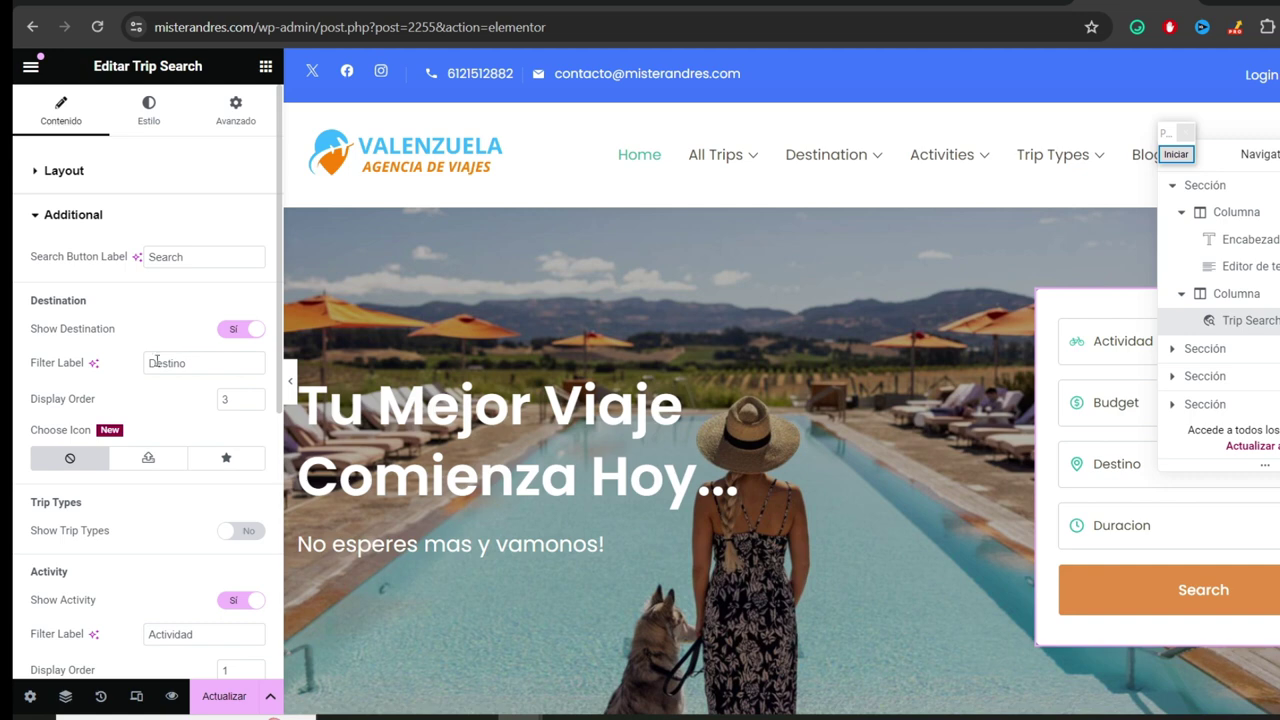
{"action": "left_click", "coordinate": [153, 368]}
{"action": "scroll", "coordinate": [180, 390], "scroll_direction": "down", "scroll_amount": 3}
{"action": "scroll", "coordinate": [204, 310], "scroll_direction": "down", "scroll_amount": 1}
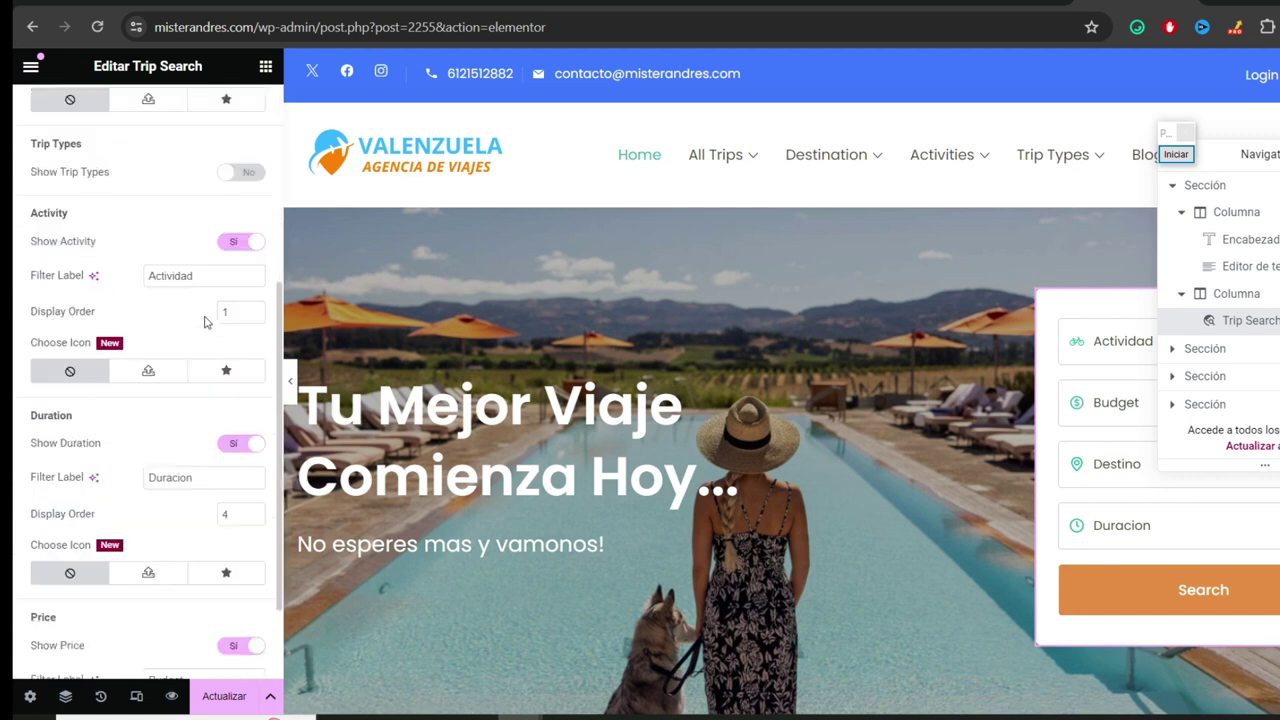
{"action": "scroll", "coordinate": [207, 278], "scroll_direction": "down", "scroll_amount": 1}
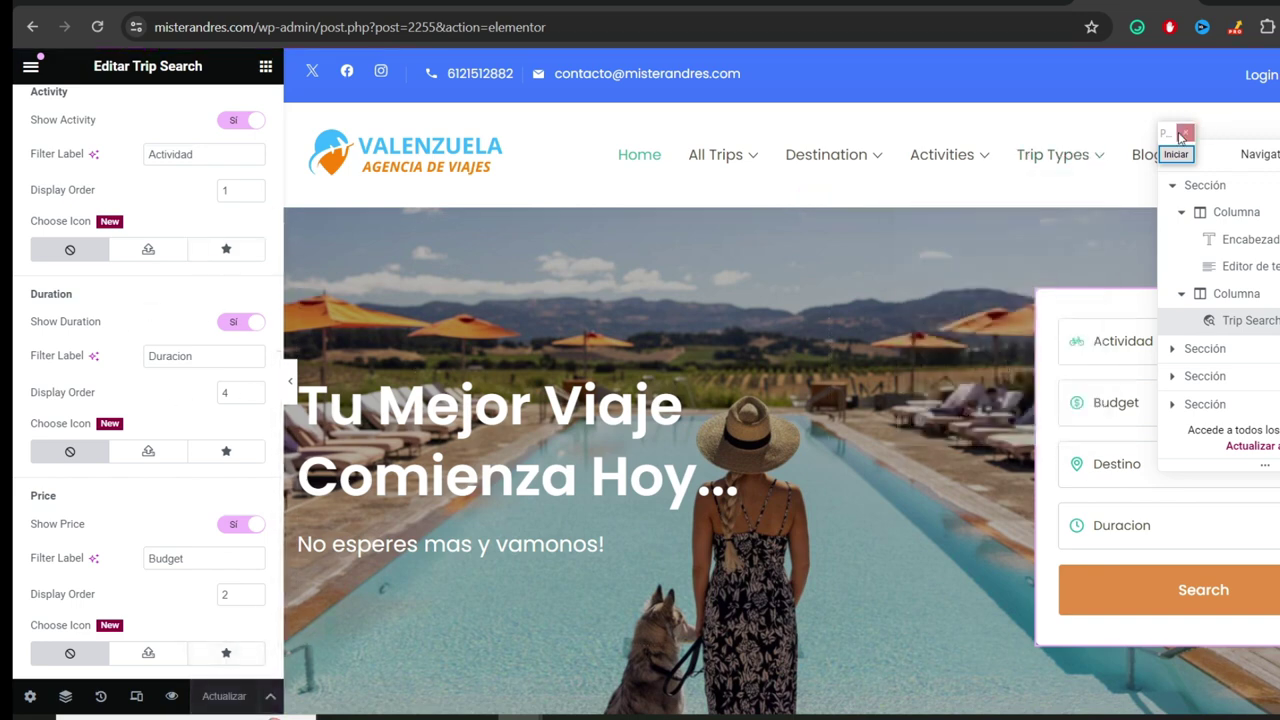
- Set the trip search button label to "BUSCAR" and save the page
{"action": "left_click_drag", "start_coordinate": [1168, 132], "coordinate": [474, 126]}
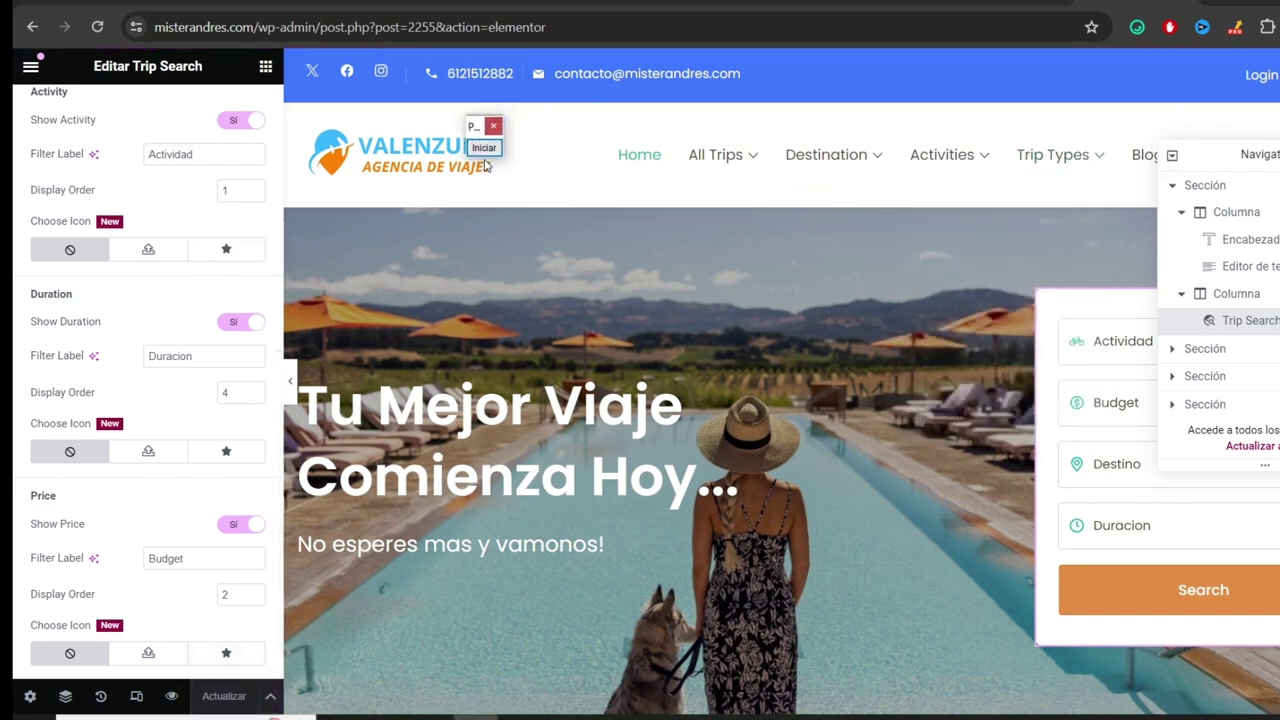
{"action": "left_click", "coordinate": [1186, 613]}
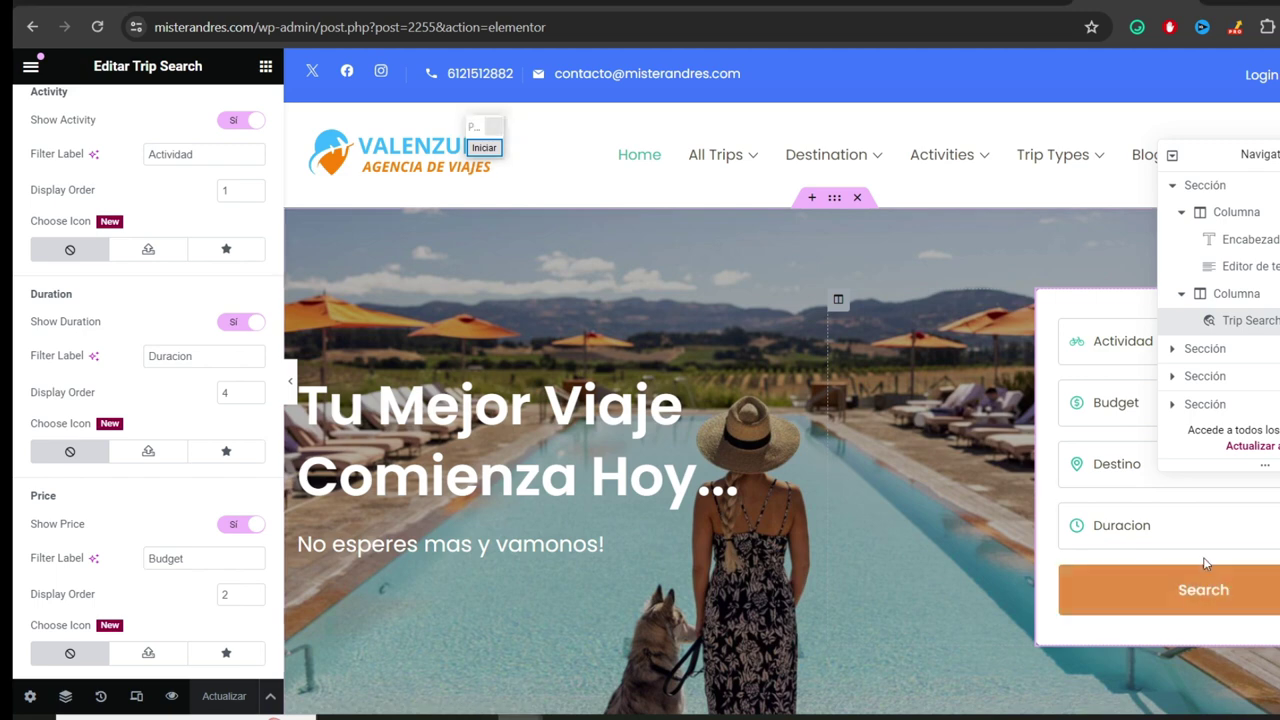
{"action": "left_click", "coordinate": [1186, 613]}
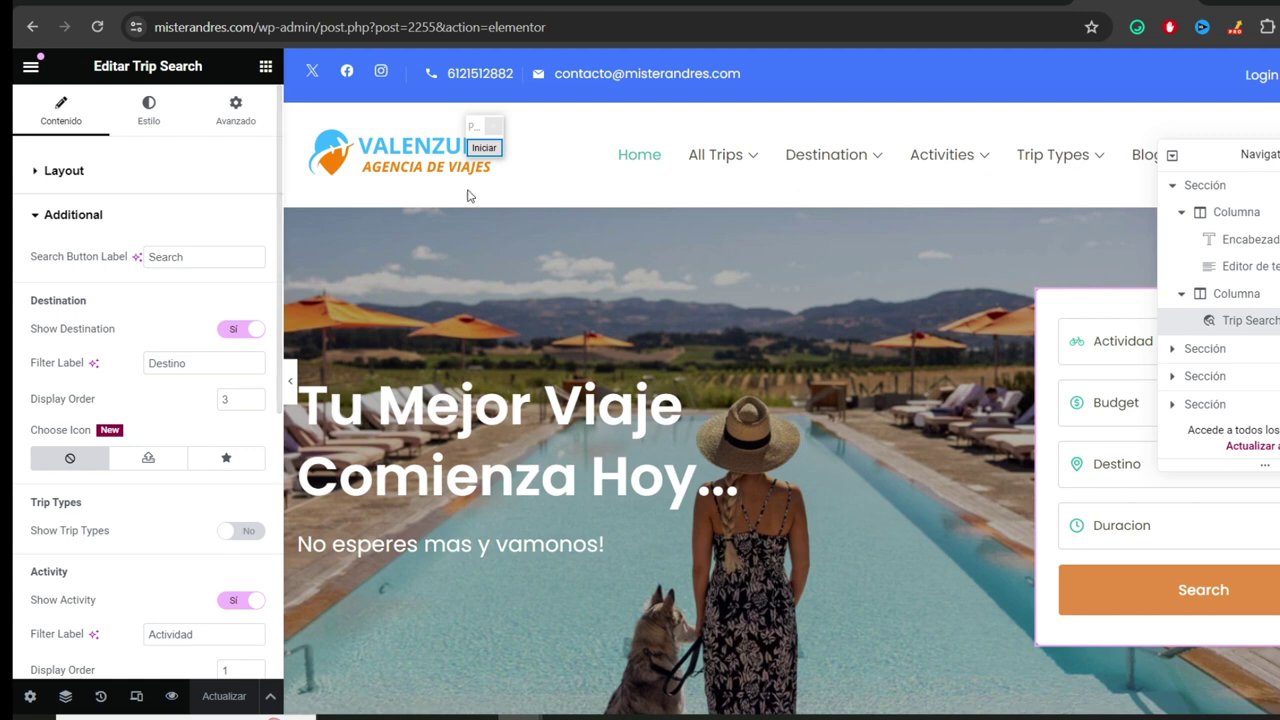
{"action": "left_click", "coordinate": [484, 152]}
{"action": "left_click_drag", "start_coordinate": [360, 422], "coordinate": [188, 267]}
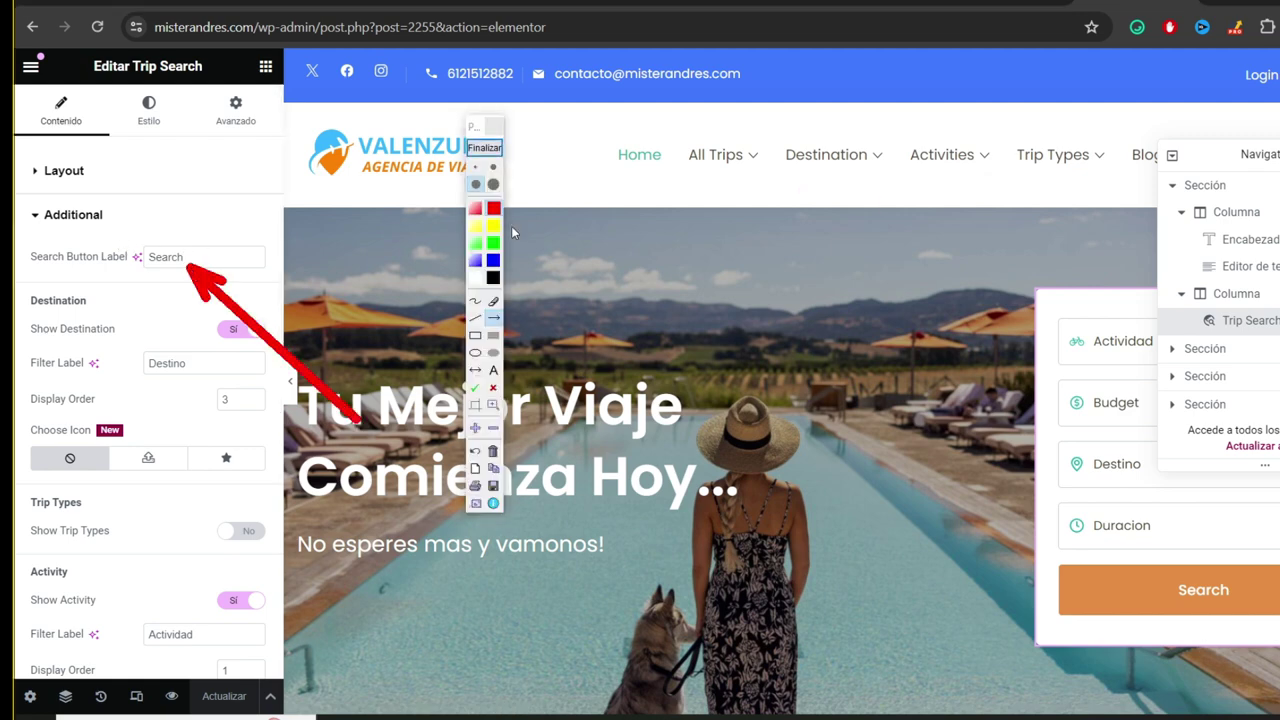
{"action": "left_click", "coordinate": [484, 150]}
{"action": "left_click", "coordinate": [95, 251]}
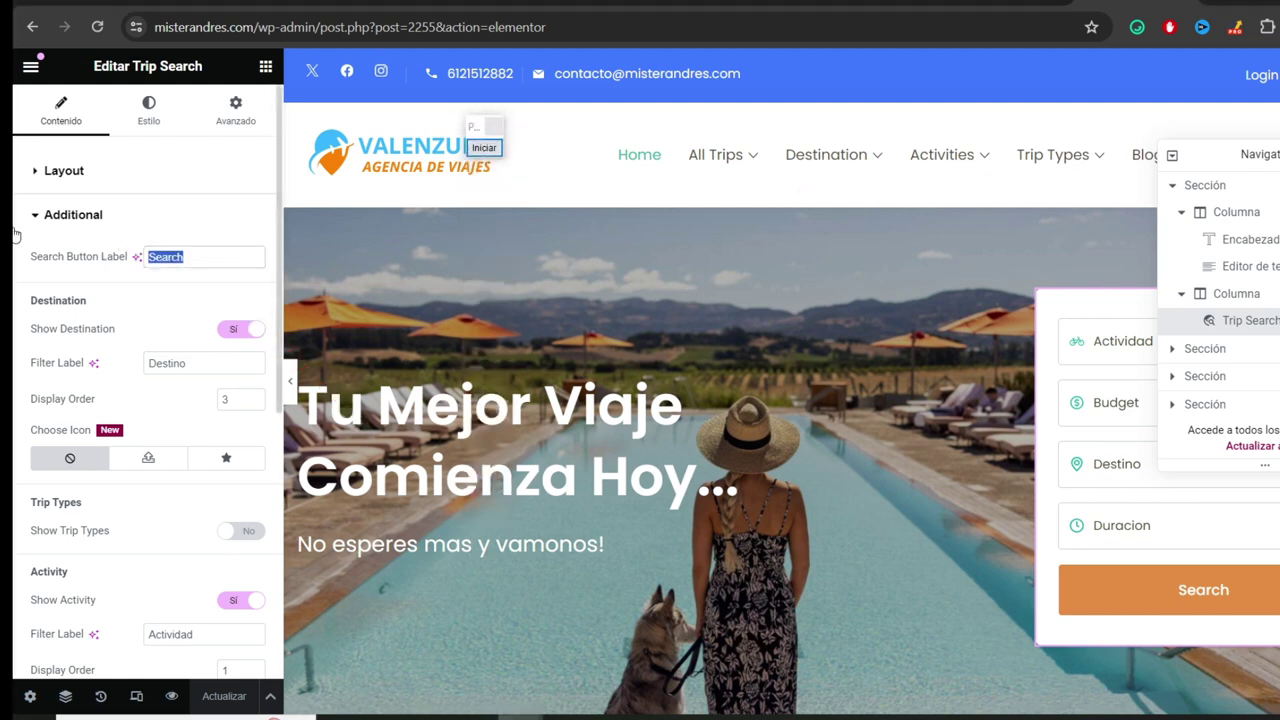
{"action": "type", "text": "BUSCAR"}
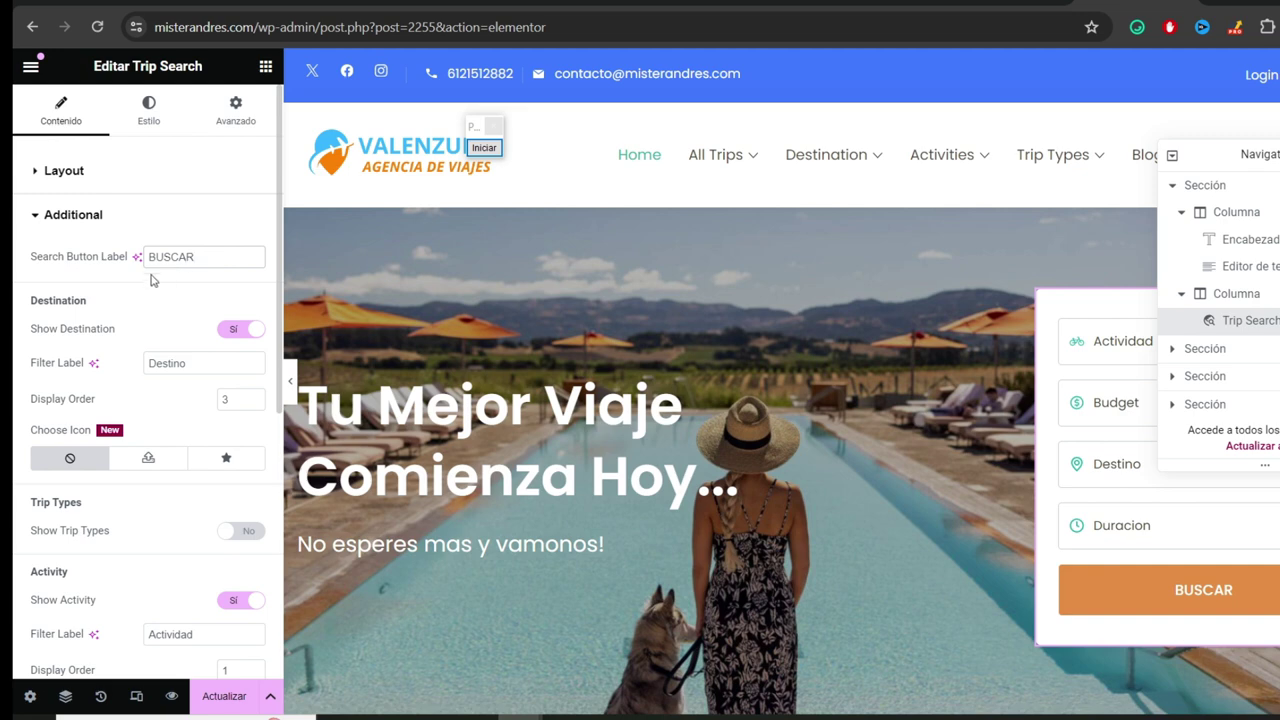
{"action": "key", "text": "ctrl+s"}
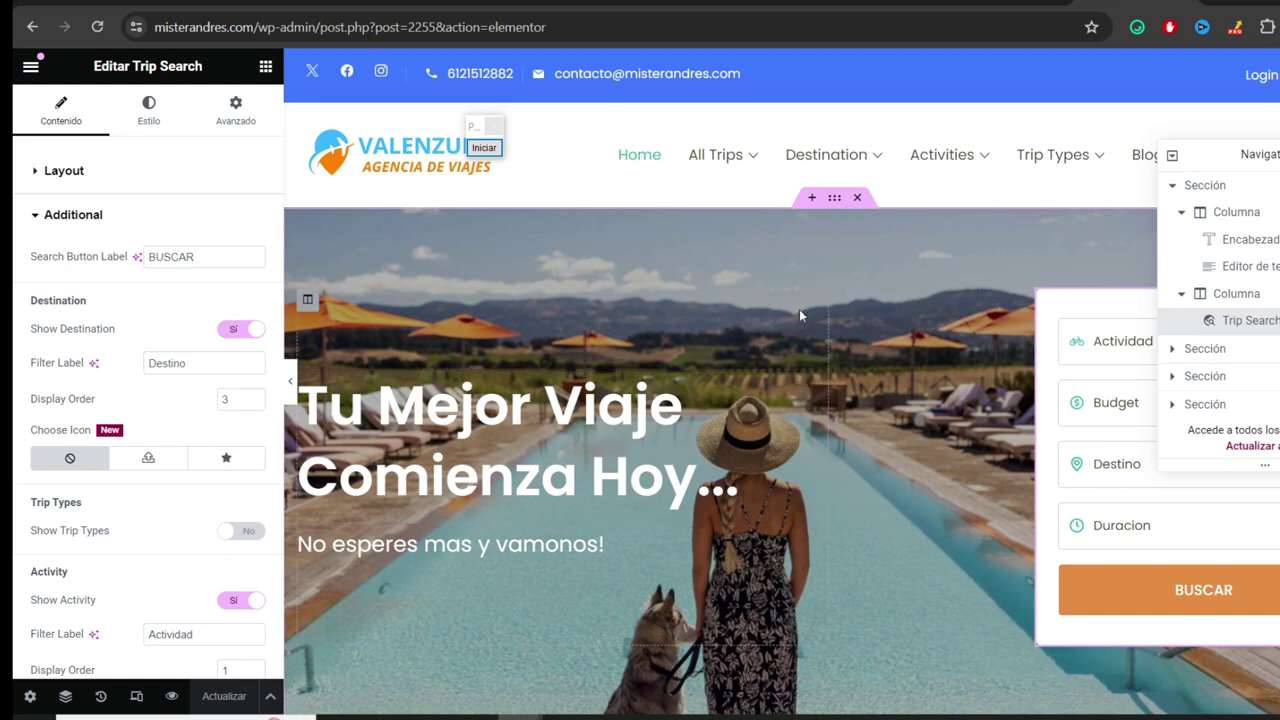
- Switch to the browser window with the live home page and reload it to check the translated hero and search form
{"action": "mouse_move", "coordinate": [520, 717]}
{"action": "left_click", "coordinate": [622, 660]}
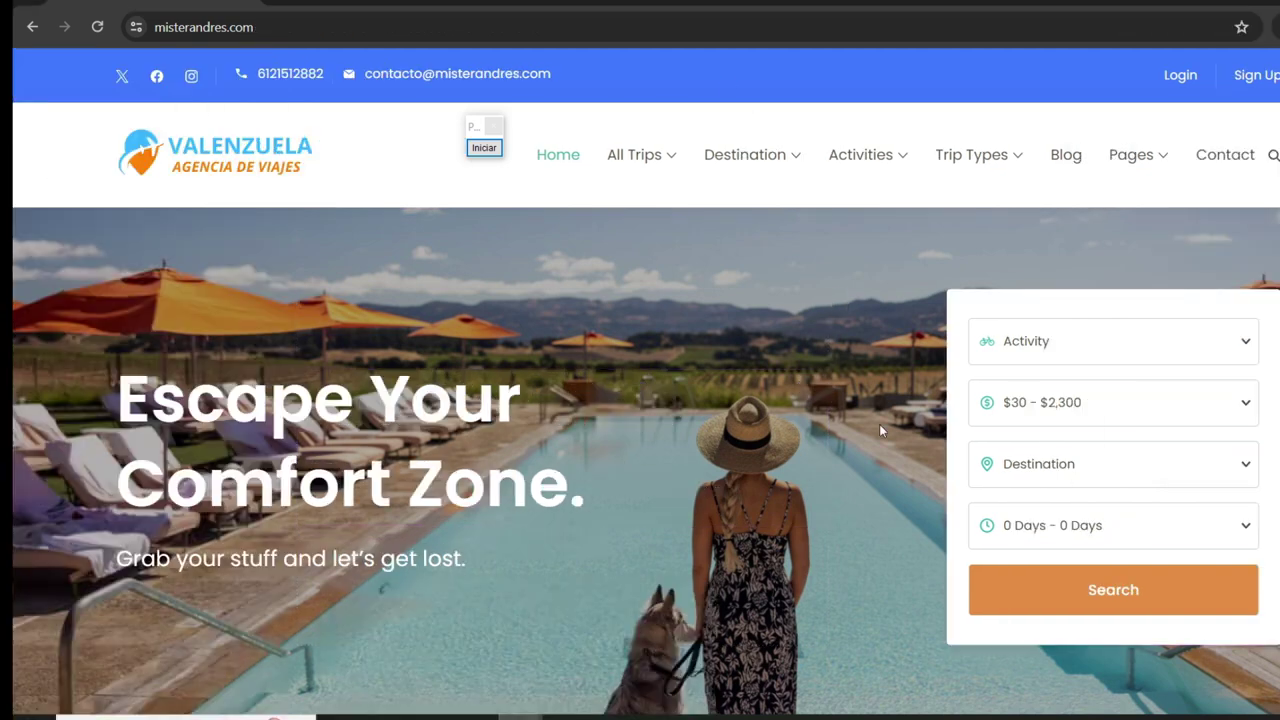
{"action": "left_click", "coordinate": [97, 27]}
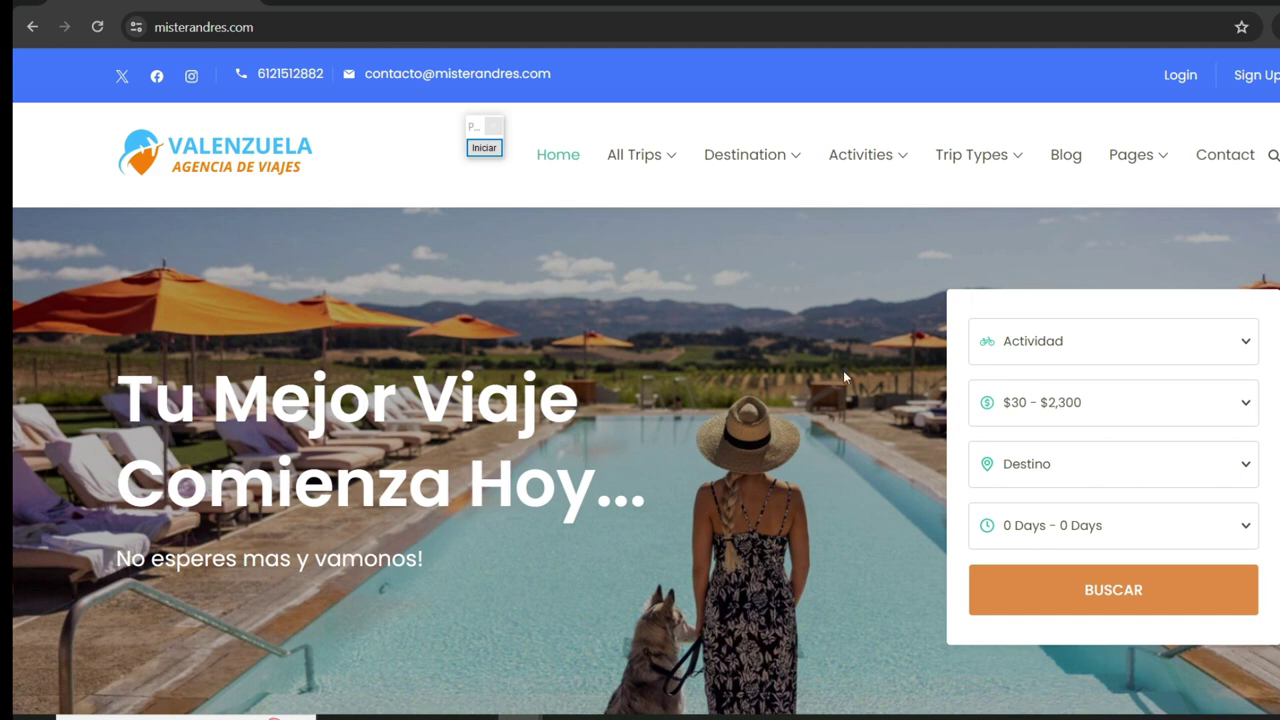
{"action": "left_click", "coordinate": [484, 147]}
{"action": "left_click_drag", "start_coordinate": [713, 232], "coordinate": [955, 325]}
{"action": "left_click_drag", "start_coordinate": [704, 323], "coordinate": [929, 382]}
{"action": "left_click_drag", "start_coordinate": [836, 459], "coordinate": [839, 461]}
{"action": "left_click_drag", "start_coordinate": [654, 527], "coordinate": [918, 548]}
{"action": "left_click_drag", "start_coordinate": [706, 599], "coordinate": [958, 607]}
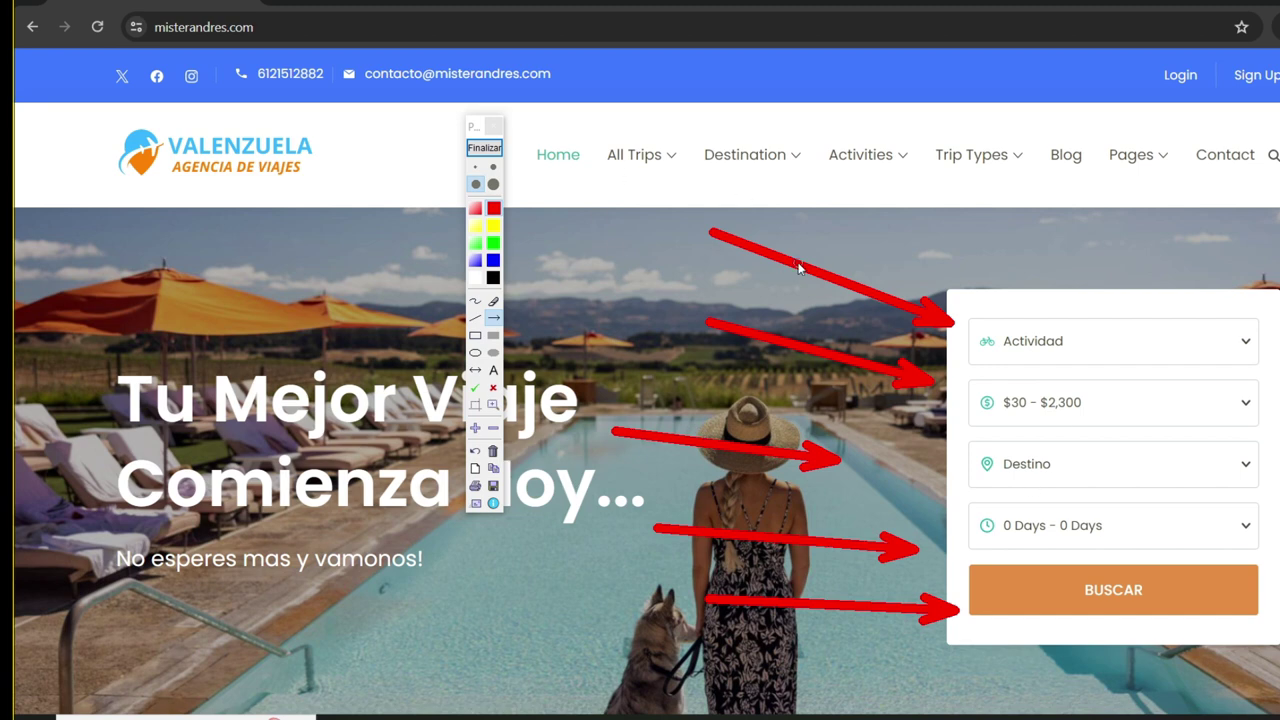
{"action": "left_click", "coordinate": [474, 150]}
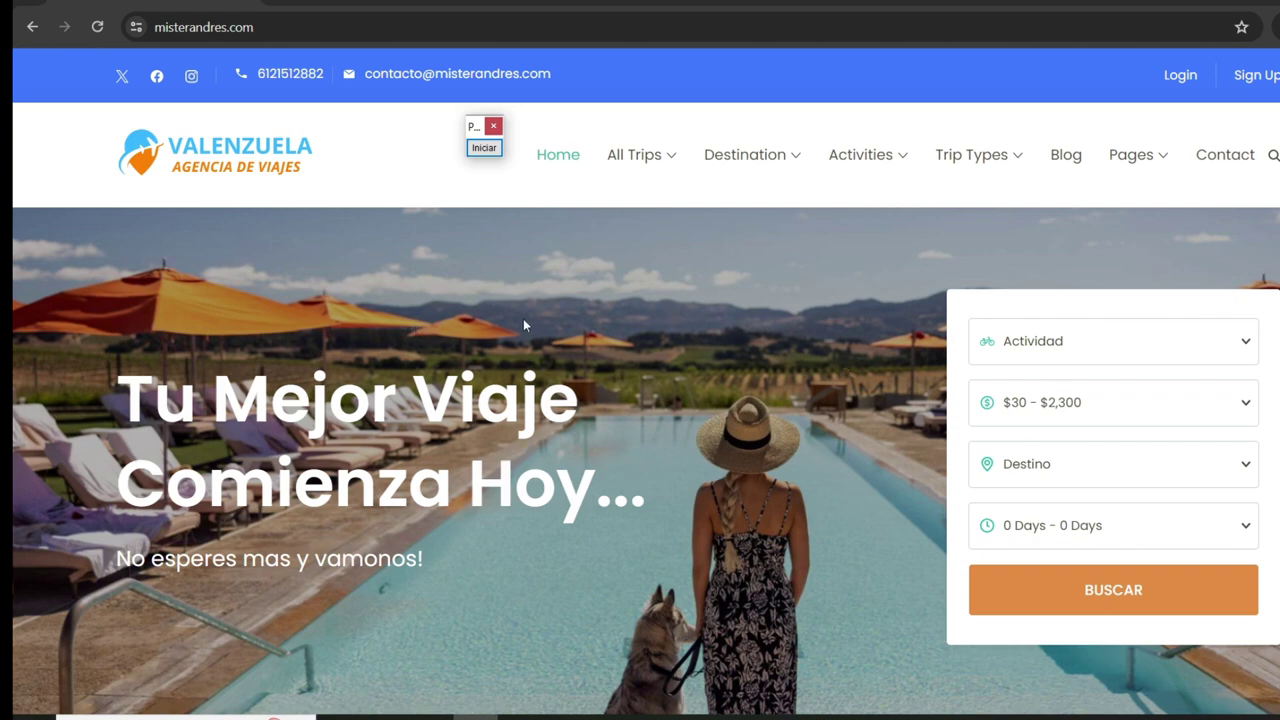
- Examine the three feature boxes below the hero on the live page and mark each with an on-screen arrow
{"action": "scroll", "coordinate": [548, 370], "scroll_direction": "down", "scroll_amount": 5}
{"action": "scroll", "coordinate": [551, 374], "scroll_direction": "up", "scroll_amount": 2}
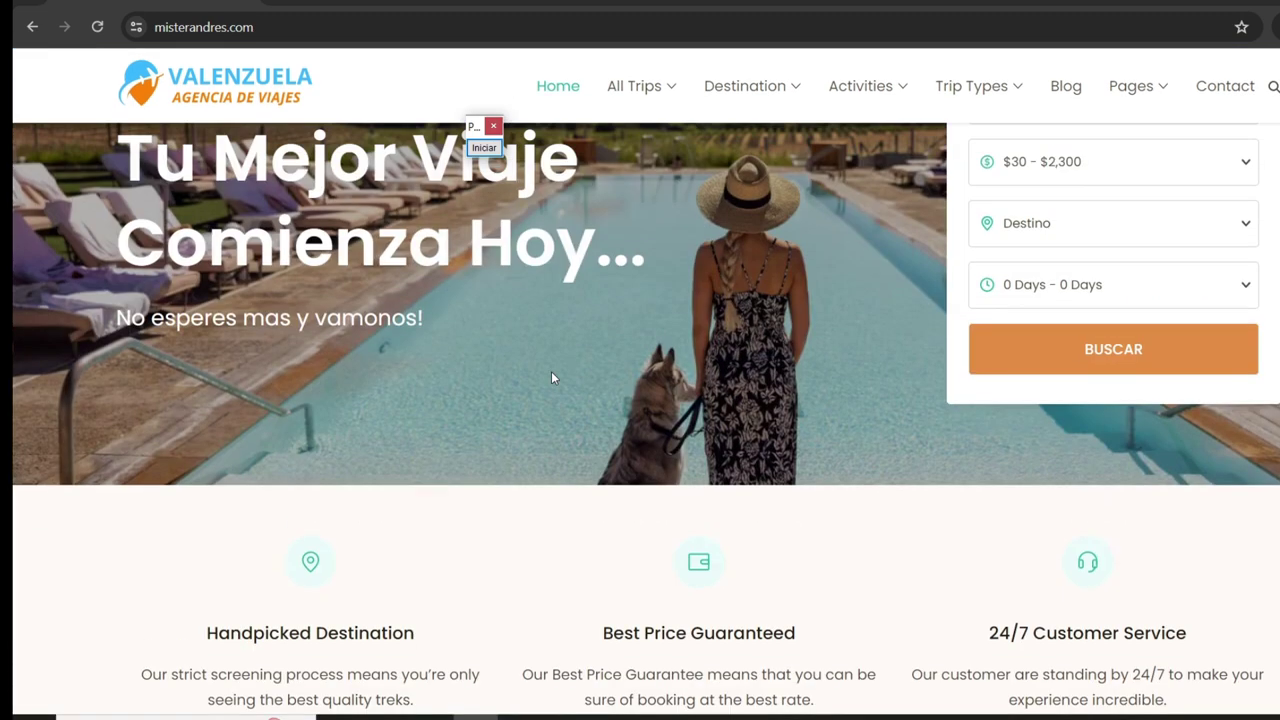
{"action": "scroll", "coordinate": [551, 376], "scroll_direction": "down", "scroll_amount": 4}
{"action": "scroll", "coordinate": [551, 378], "scroll_direction": "up", "scroll_amount": 3}
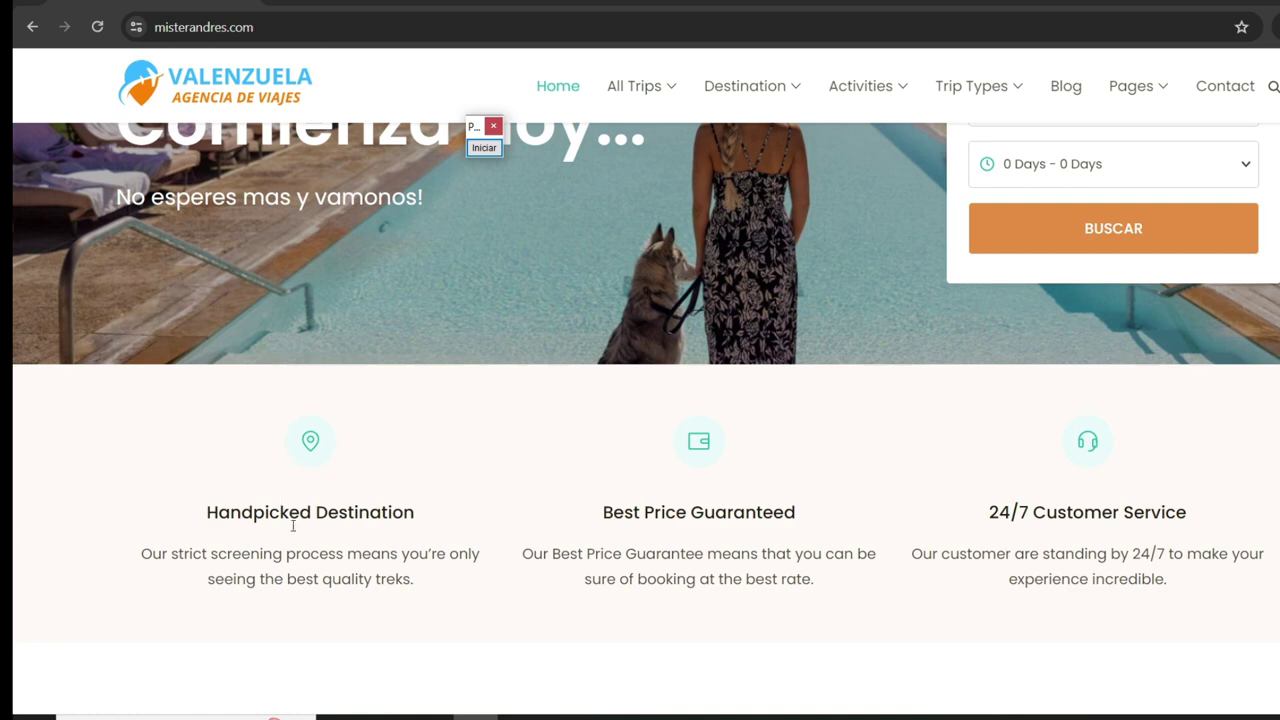
{"action": "left_click", "coordinate": [484, 148]}
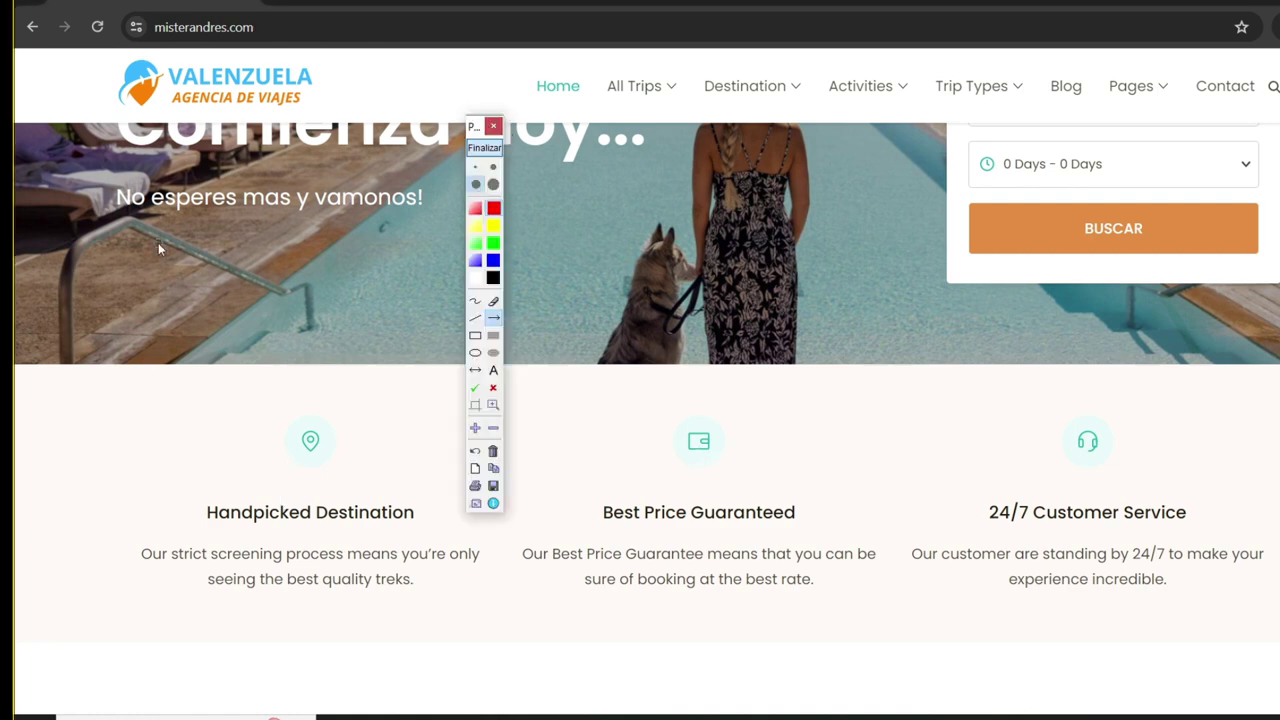
{"action": "left_click_drag", "start_coordinate": [145, 258], "coordinate": [248, 468]}
{"action": "left_click_drag", "start_coordinate": [553, 268], "coordinate": [668, 470]}
{"action": "mouse_move", "coordinate": [956, 288]}
{"action": "left_mouse_down"}
{"action": "mouse_move", "coordinate": [1070, 456]}
{"action": "mouse_move", "coordinate": [1033, 478]}
{"action": "left_mouse_up"}
{"action": "left_click", "coordinate": [484, 148]}
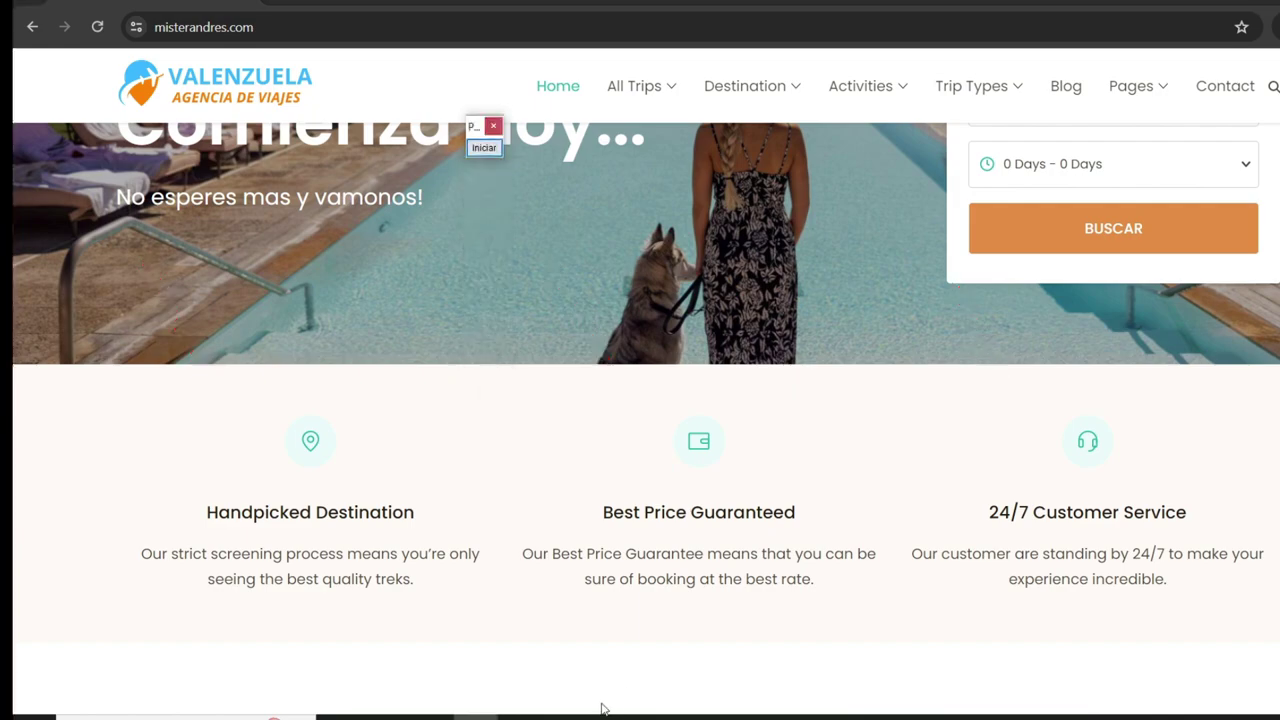
- Switch back to the Elementor editor and inspect the title and description fields of the three icon boxes below the hero
{"action": "left_click", "coordinate": [518, 717]}
{"action": "left_click", "coordinate": [472, 661]}
{"action": "scroll", "coordinate": [472, 661], "scroll_direction": "down", "scroll_amount": 5}
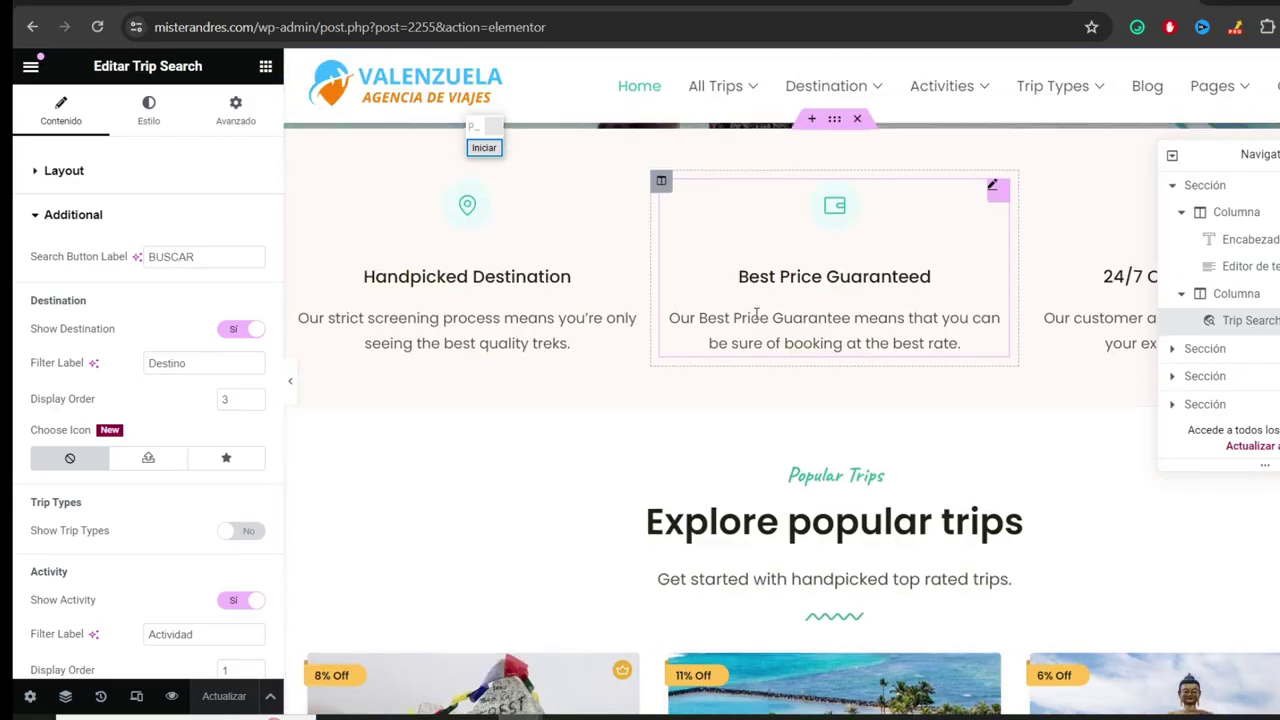
{"action": "left_click", "coordinate": [460, 391]}
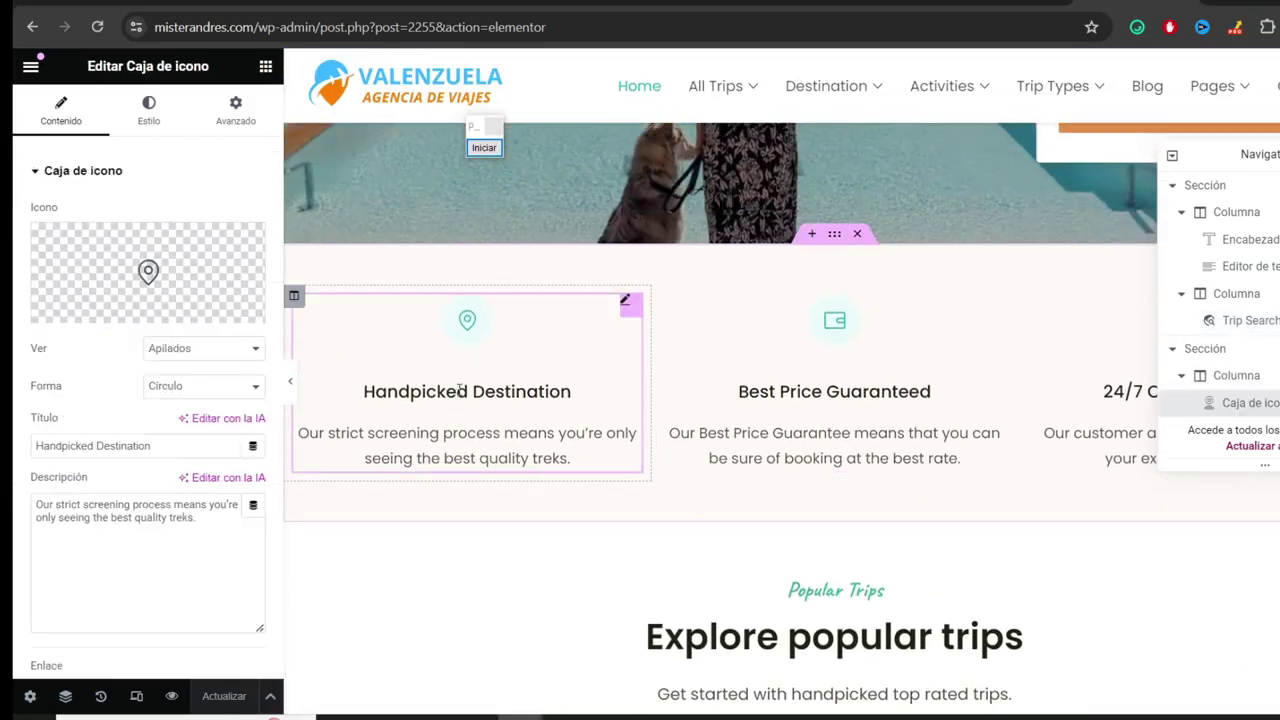
{"action": "left_click_drag", "start_coordinate": [152, 446], "coordinate": [14, 452]}
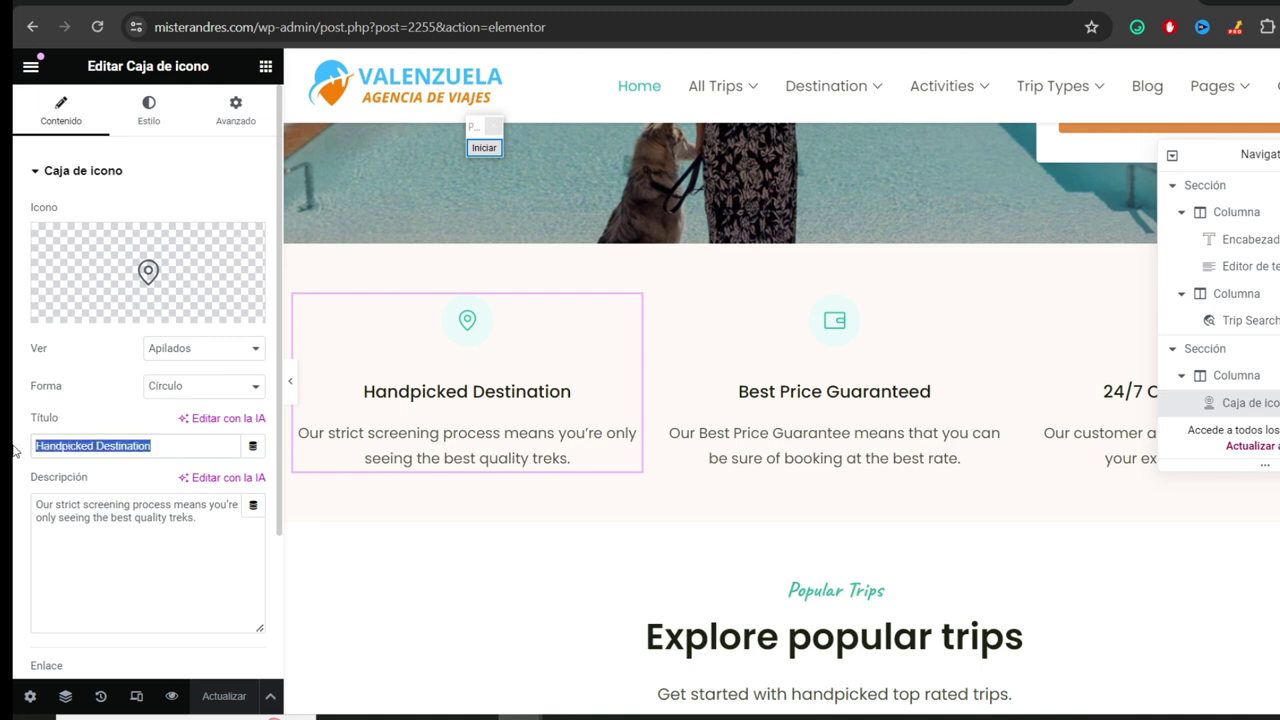
{"action": "left_click", "coordinate": [431, 452]}
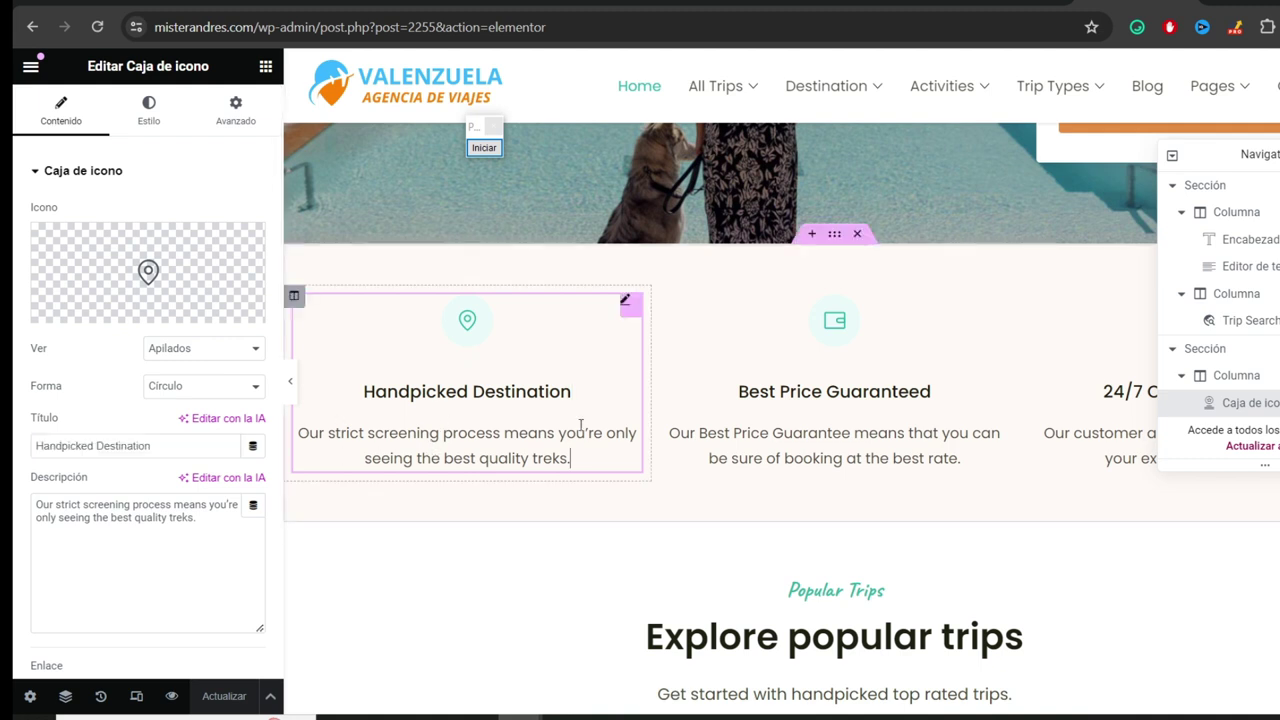
{"action": "left_click", "coordinate": [775, 462]}
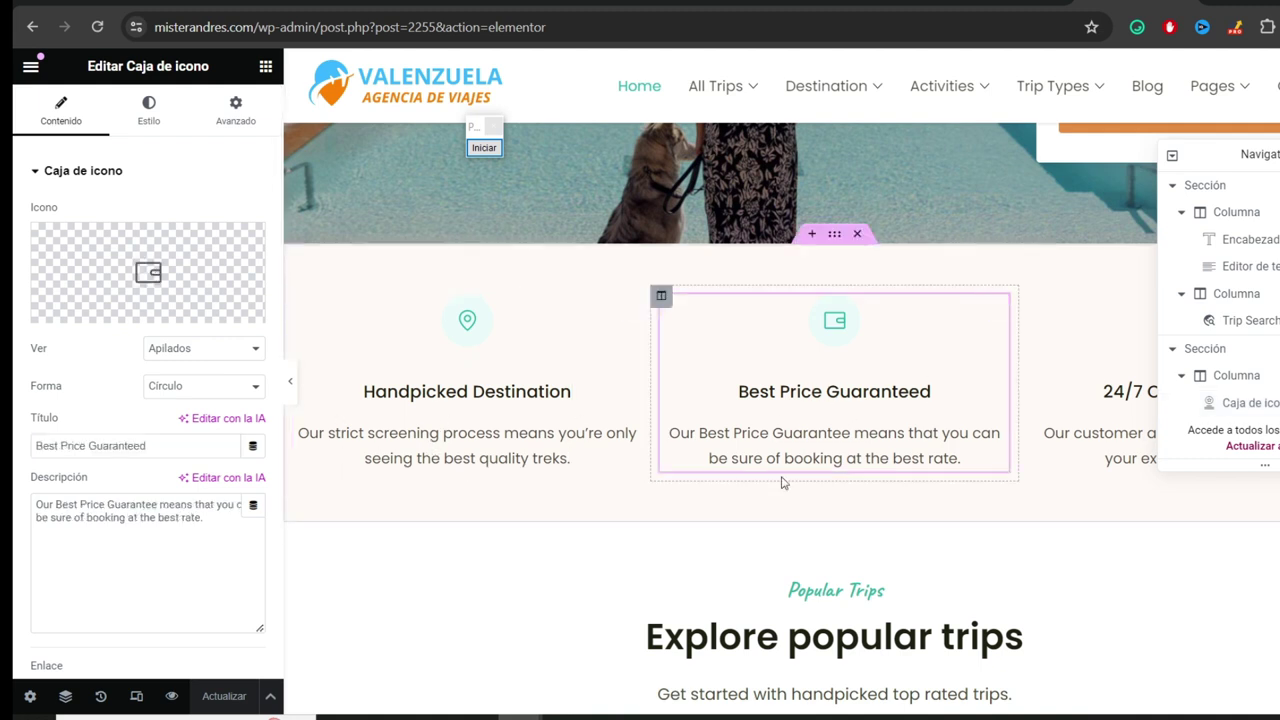
{"action": "left_click", "coordinate": [1126, 390]}
{"action": "left_click", "coordinate": [835, 420]}
{"action": "left_click", "coordinate": [520, 420]}
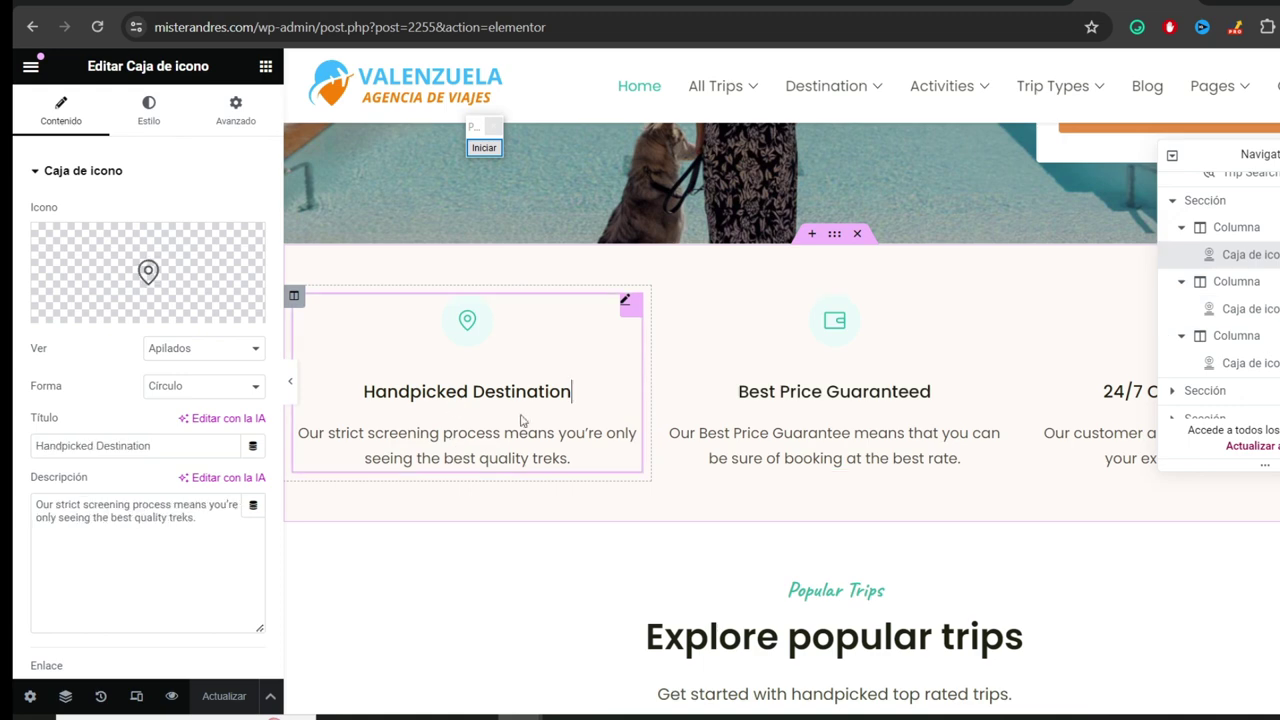
- Replace the "Explore popular trips" heading with "Tours Mas Pedidos" and select the description text beneath it
{"action": "scroll", "coordinate": [534, 423], "scroll_direction": "down", "scroll_amount": 4}
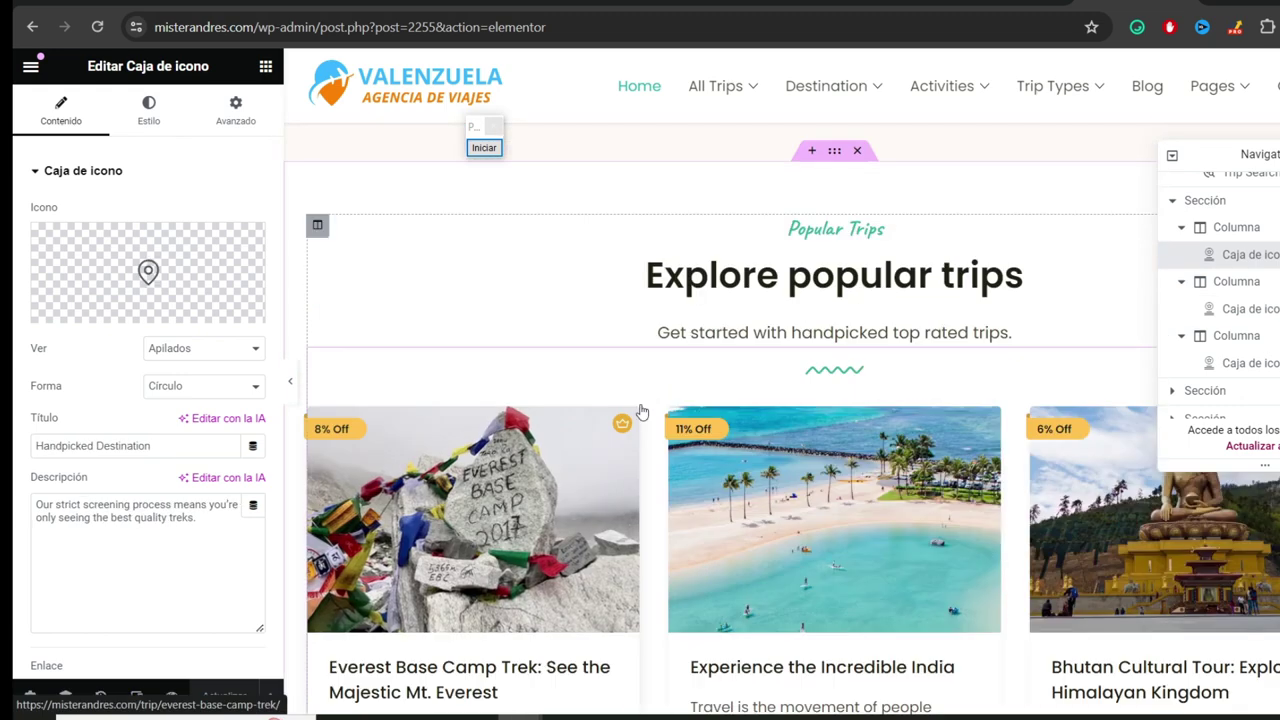
{"action": "left_click", "coordinate": [670, 276]}
{"action": "left_click_drag", "start_coordinate": [648, 276], "coordinate": [1024, 276]}
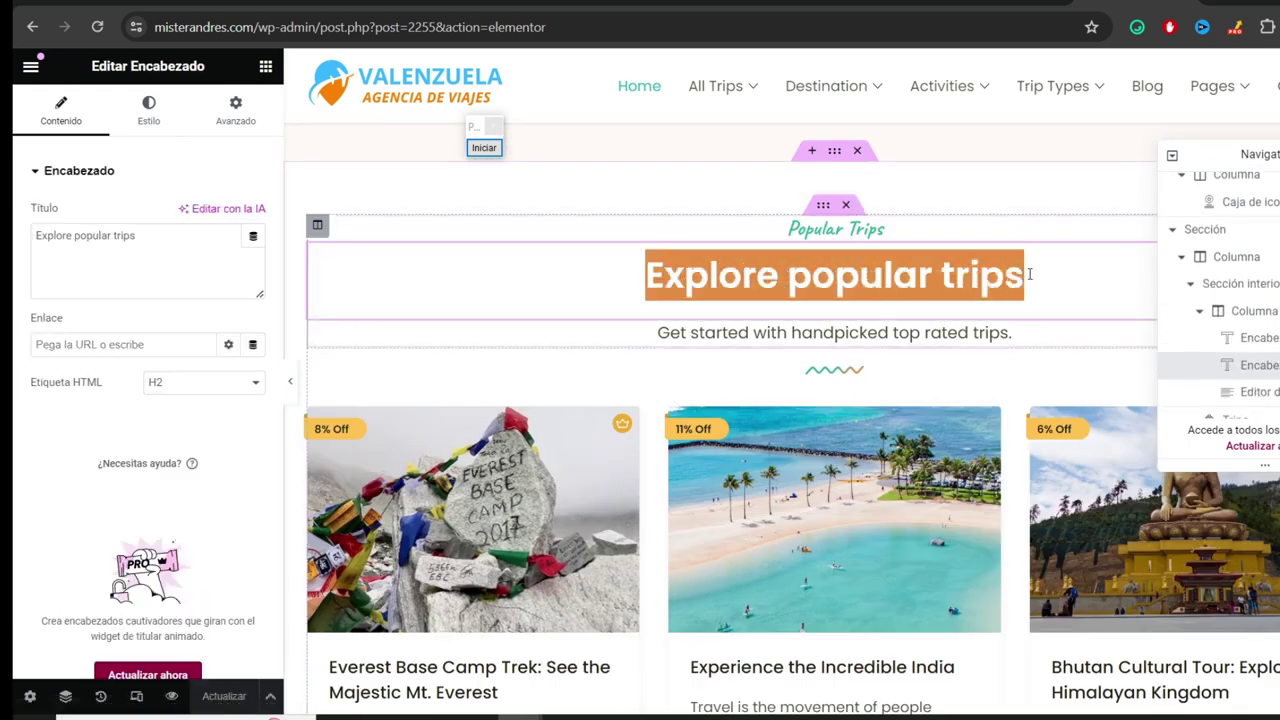
{"action": "left_click", "coordinate": [718, 275]}
{"action": "left_click_drag", "start_coordinate": [646, 276], "coordinate": [1037, 268]}
{"action": "type", "text": "Tours Mas Pedidos"}
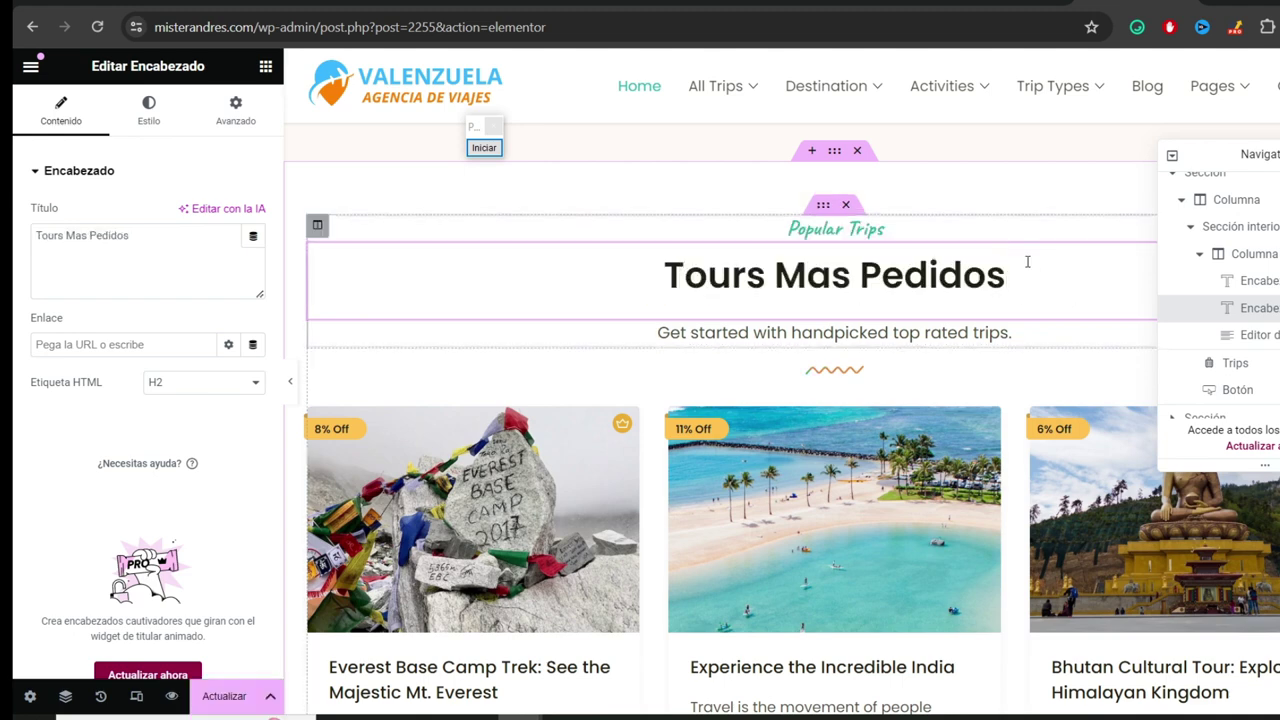
{"action": "left_click", "coordinate": [660, 332]}
{"action": "left_click_drag", "start_coordinate": [658, 332], "coordinate": [1043, 357]}
- Switch to the live home page and look through the trip cards in the popular trips section
{"action": "scroll", "coordinate": [716, 292], "scroll_direction": "down", "scroll_amount": 3}
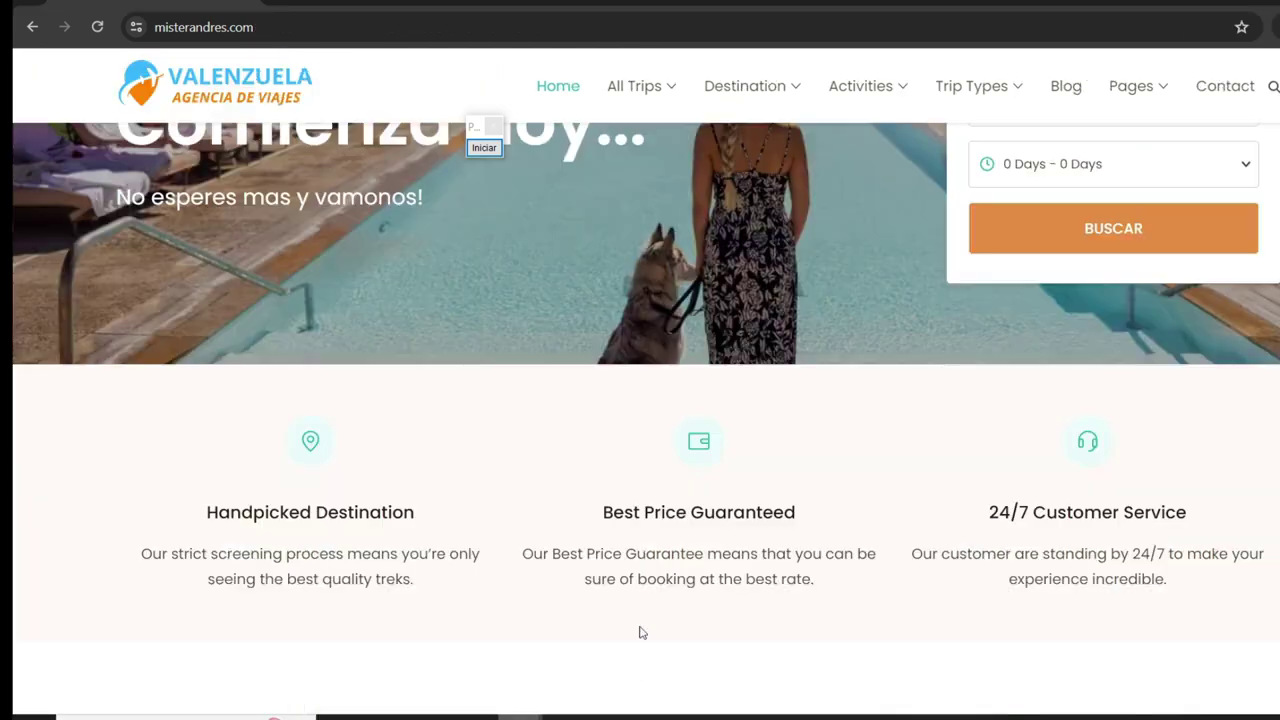
{"action": "scroll", "coordinate": [737, 357], "scroll_direction": "down", "scroll_amount": 6}
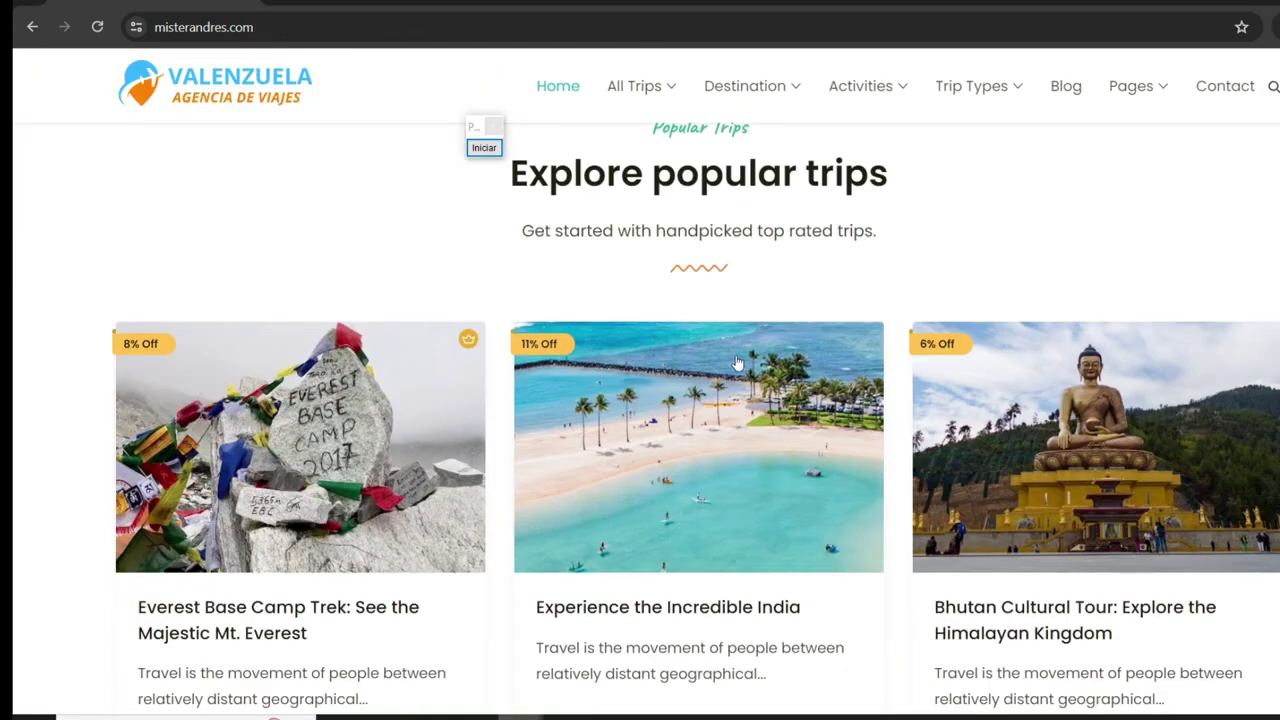
{"action": "scroll", "coordinate": [400, 240], "scroll_direction": "down", "scroll_amount": 3}
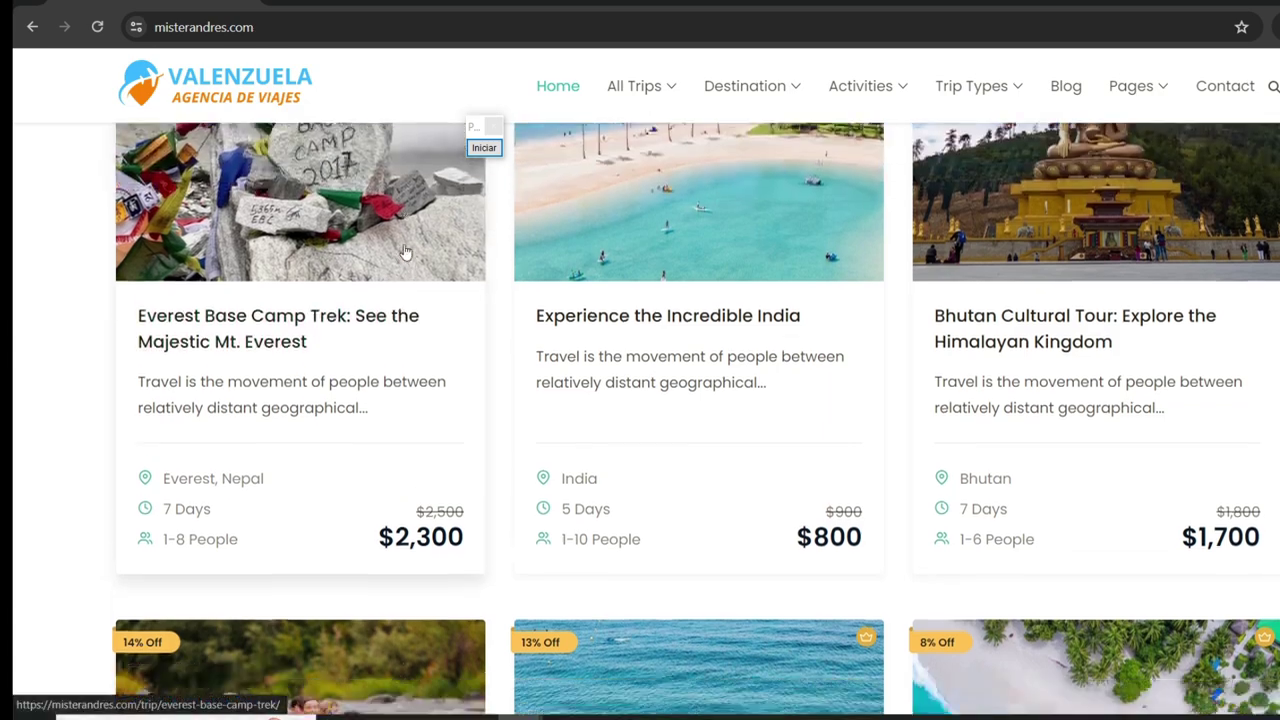
{"action": "scroll", "coordinate": [405, 252], "scroll_direction": "down", "scroll_amount": 9}
{"action": "scroll", "coordinate": [471, 286], "scroll_direction": "up", "scroll_amount": 7}
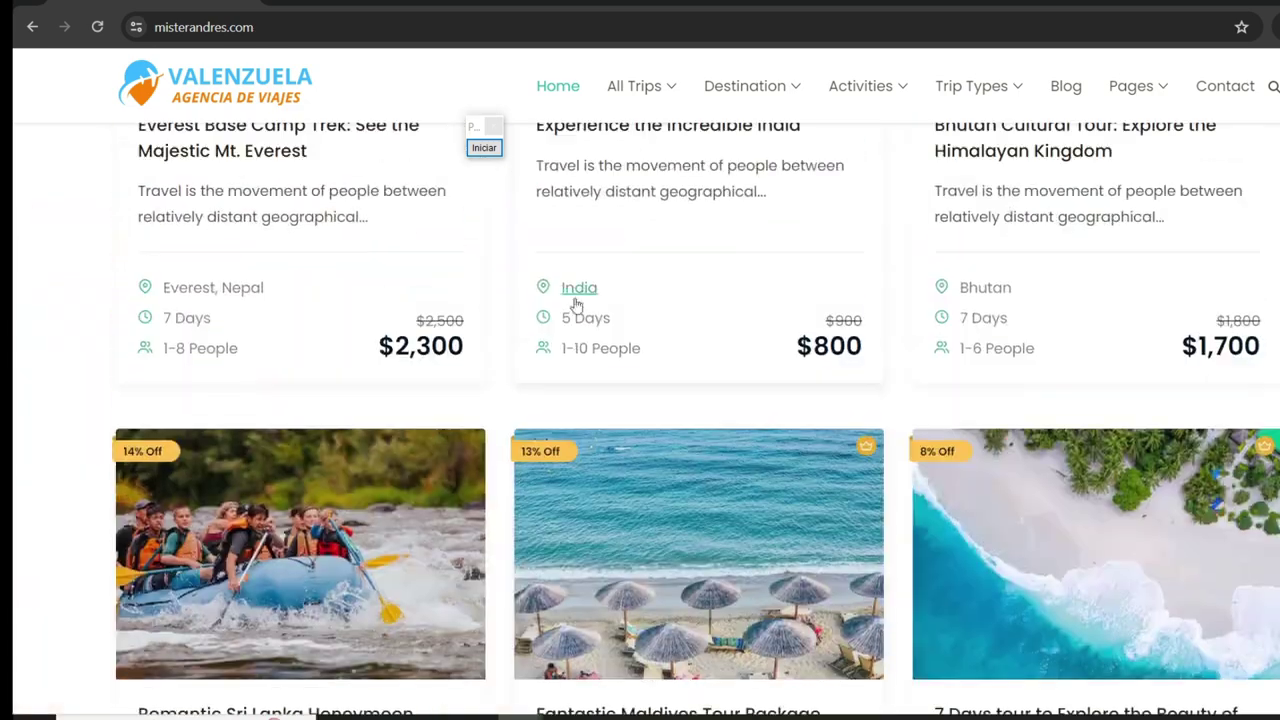
- Look over the popular trips section of the public home page, down to the popular destination section
{"action": "scroll", "coordinate": [597, 309], "scroll_direction": "up", "scroll_amount": 6}
{"action": "scroll", "coordinate": [602, 316], "scroll_direction": "down", "scroll_amount": 4}
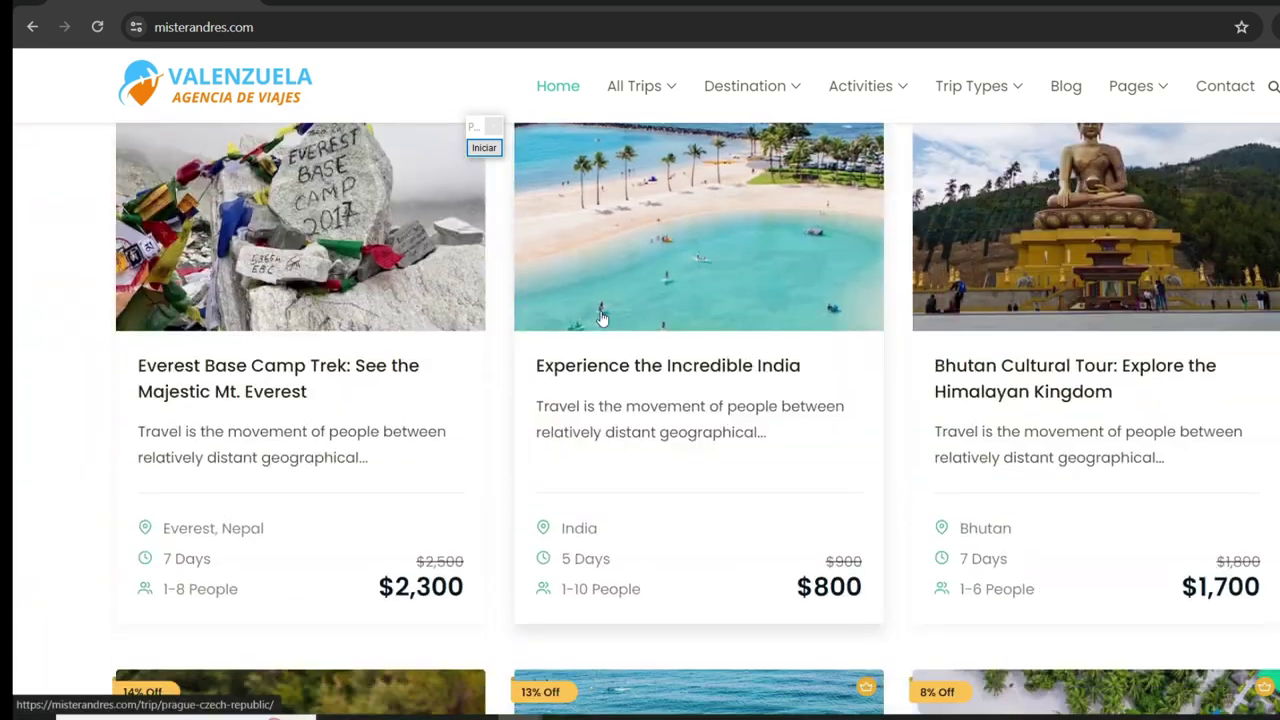
{"action": "scroll", "coordinate": [601, 317], "scroll_direction": "up", "scroll_amount": 1}
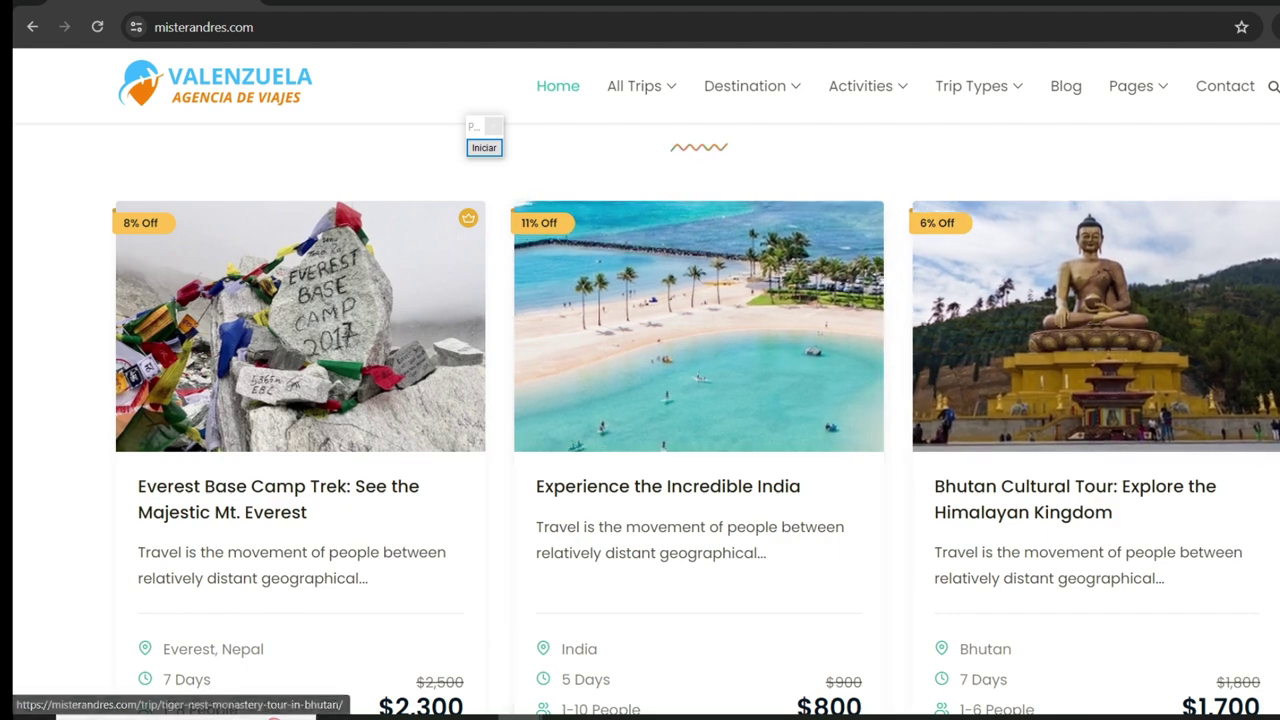
{"action": "scroll", "coordinate": [514, 449], "scroll_direction": "down", "scroll_amount": 1}
{"action": "scroll", "coordinate": [470, 420], "scroll_direction": "up", "scroll_amount": 3}
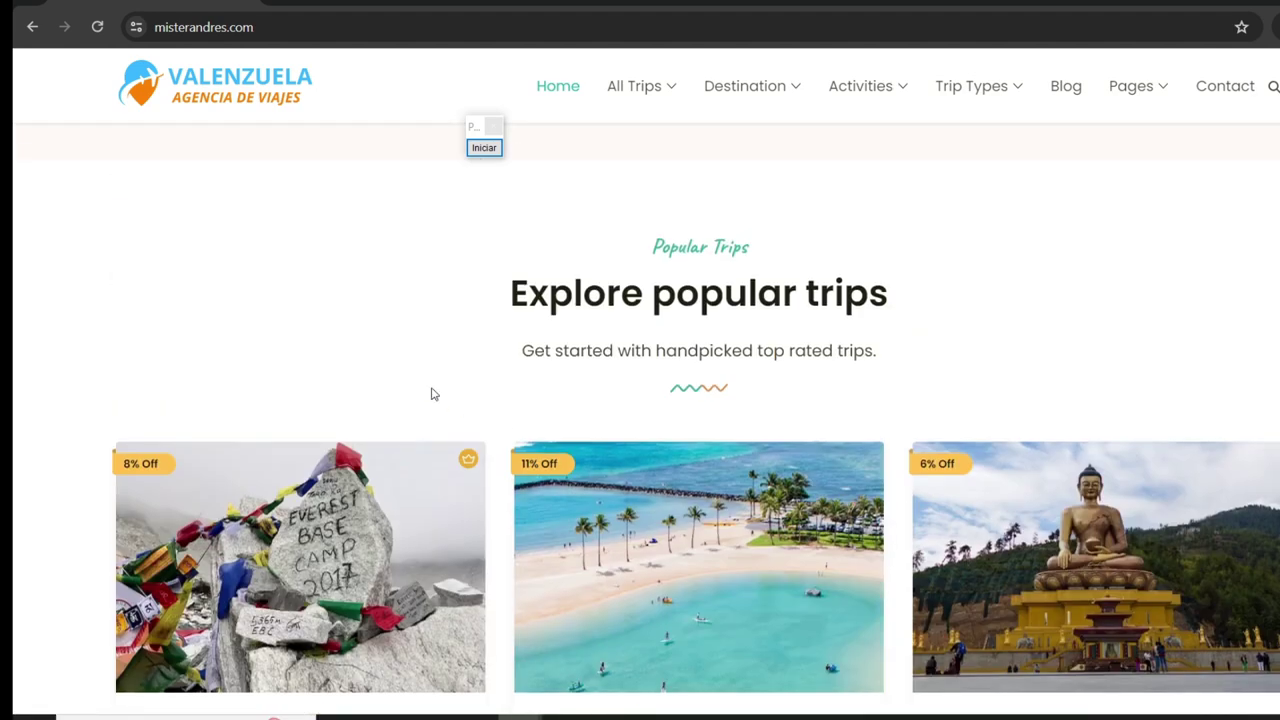
{"action": "scroll", "coordinate": [431, 394], "scroll_direction": "down", "scroll_amount": 10}
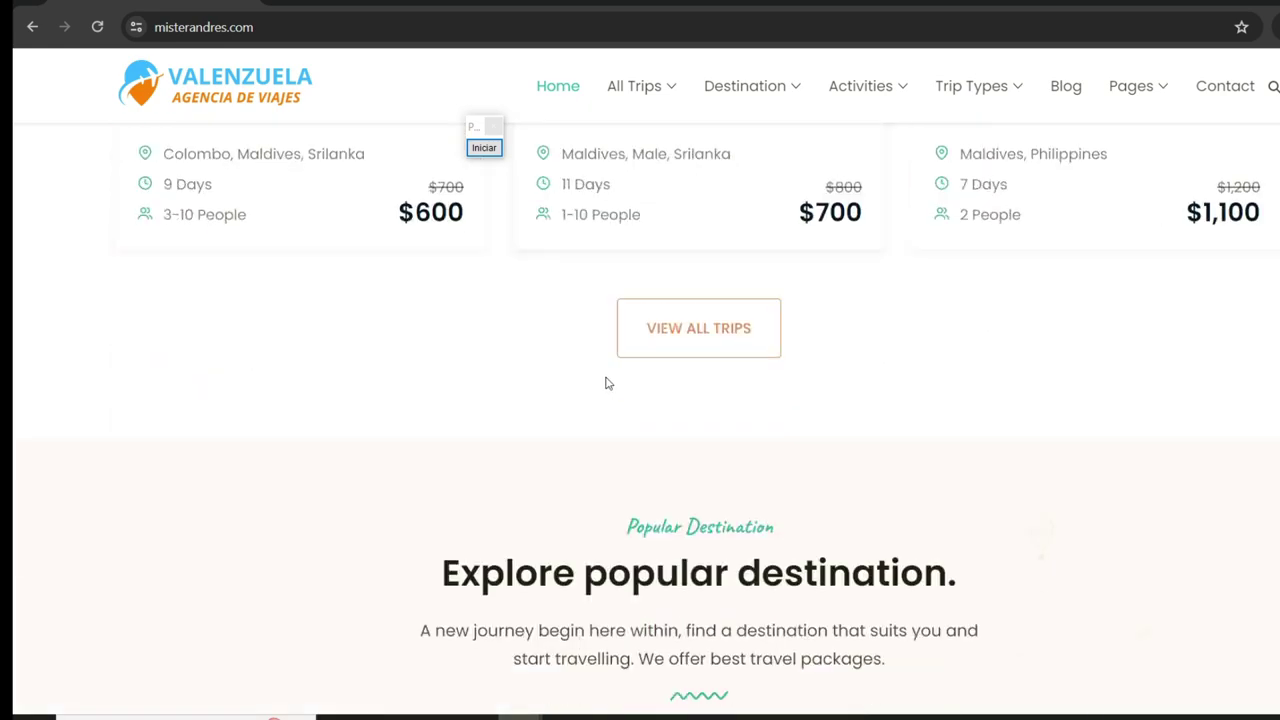
{"action": "scroll", "coordinate": [605, 383], "scroll_direction": "up", "scroll_amount": 10}
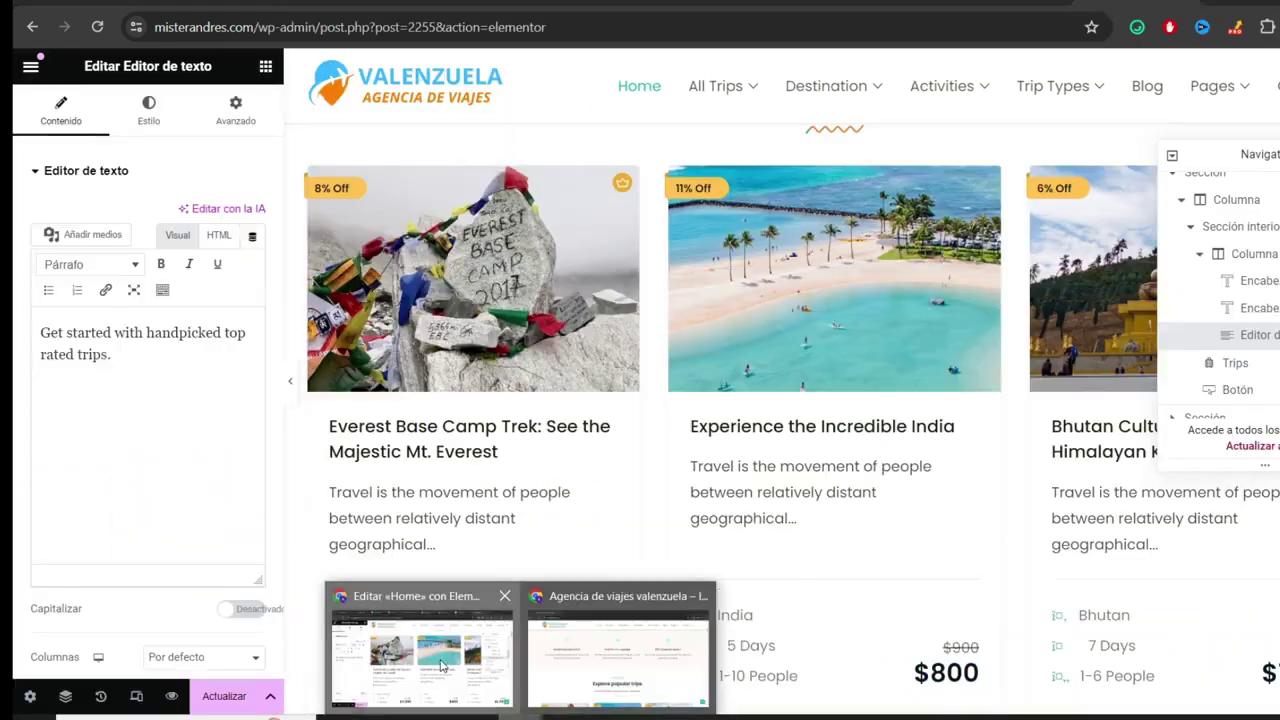
- Switch to the Home page open in the Elementor editor and look through its trip and deals sections up to the header
{"action": "left_click", "coordinate": [410, 660]}
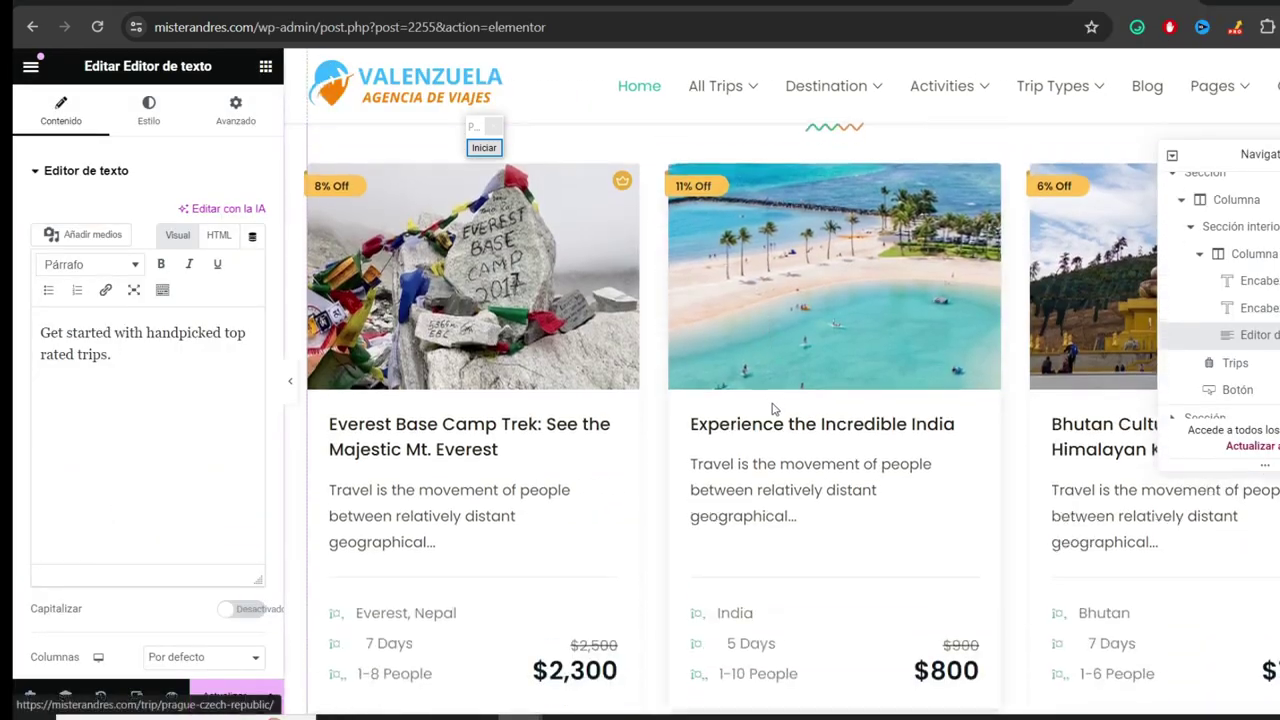
{"action": "scroll", "coordinate": [772, 408], "scroll_direction": "down", "scroll_amount": 10}
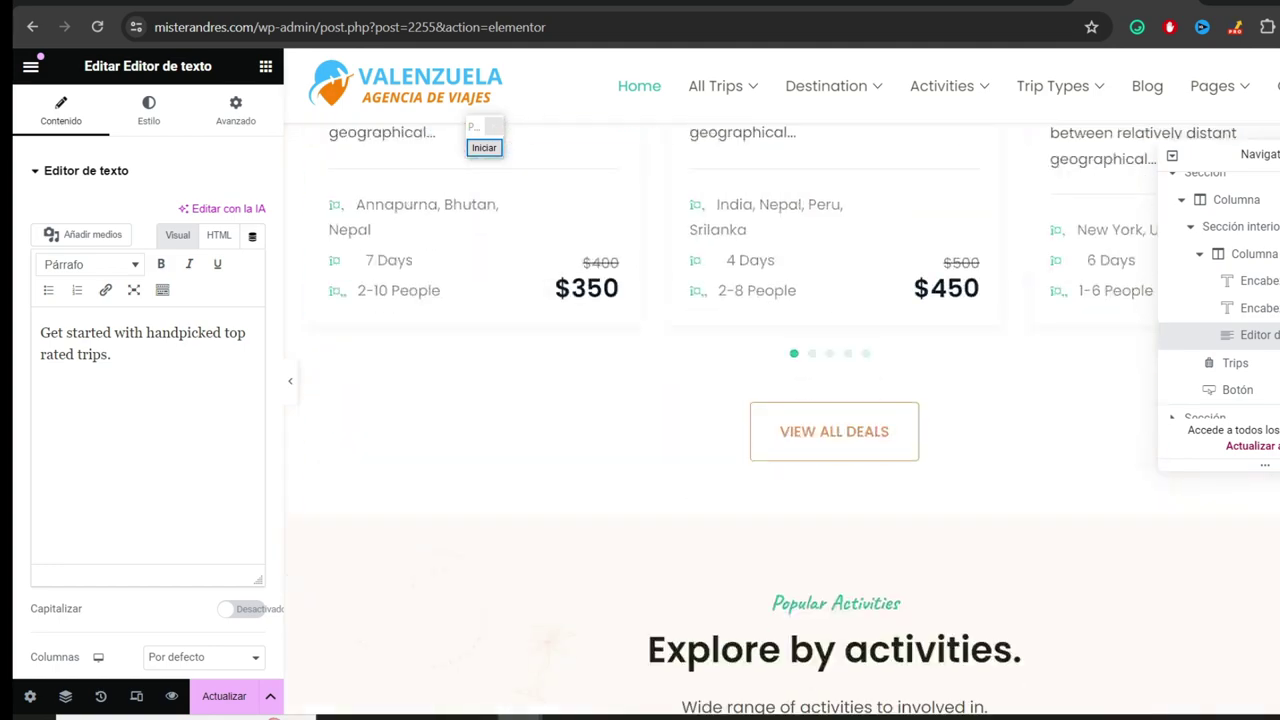
{"action": "scroll", "coordinate": [772, 408], "scroll_direction": "up", "scroll_amount": 15}
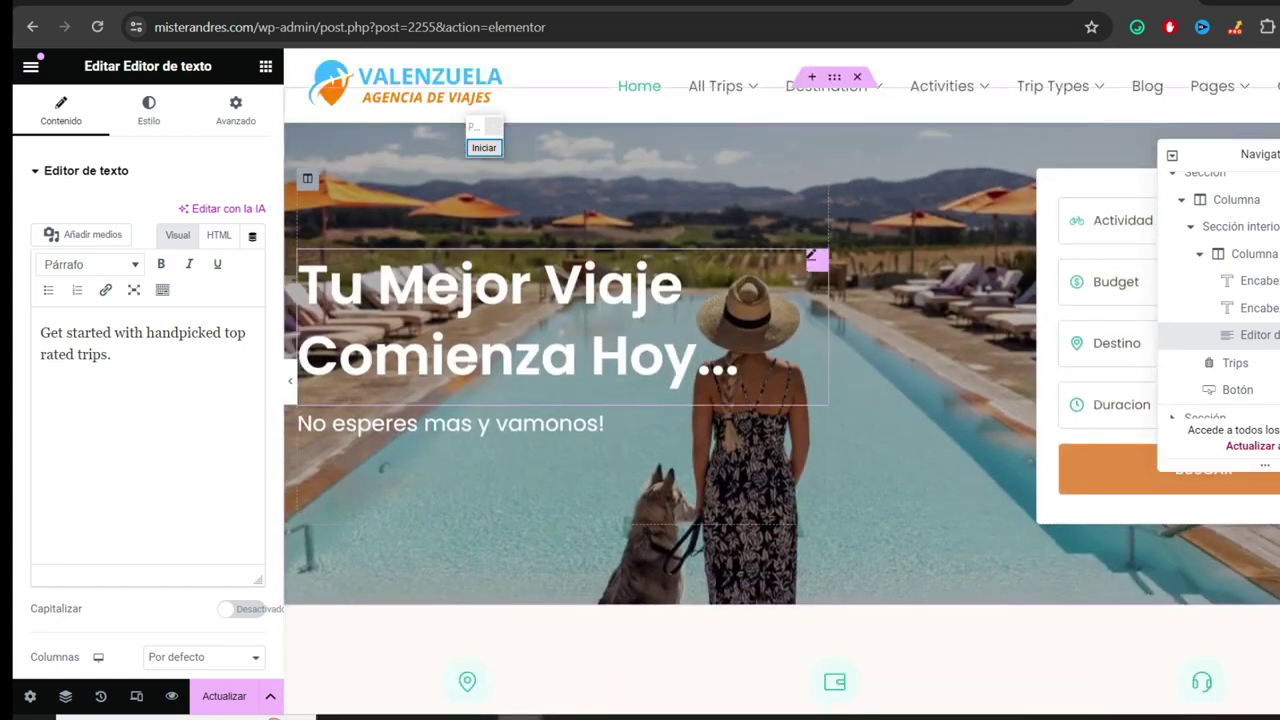
{"action": "scroll", "coordinate": [772, 408], "scroll_direction": "up", "scroll_amount": 1}
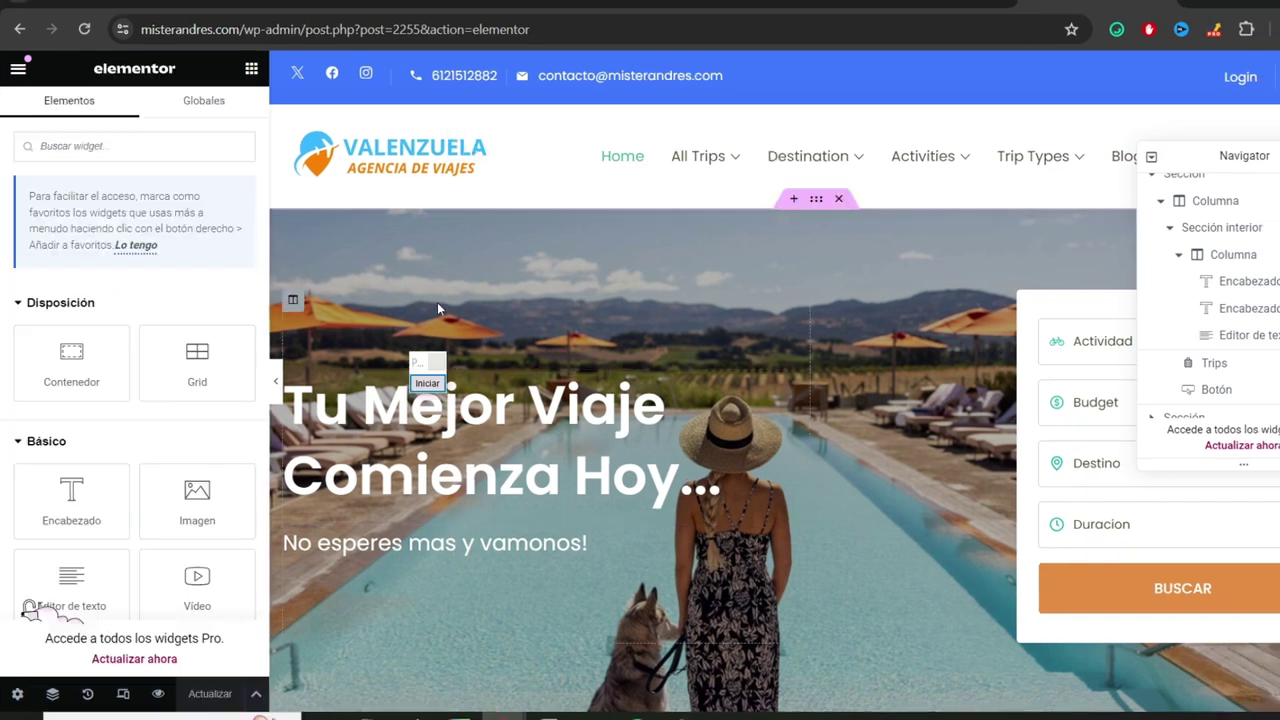
- Exit the Elementor editor to the WordPress admin, postponing the choice of exit destination
{"action": "left_click", "coordinate": [18, 72]}
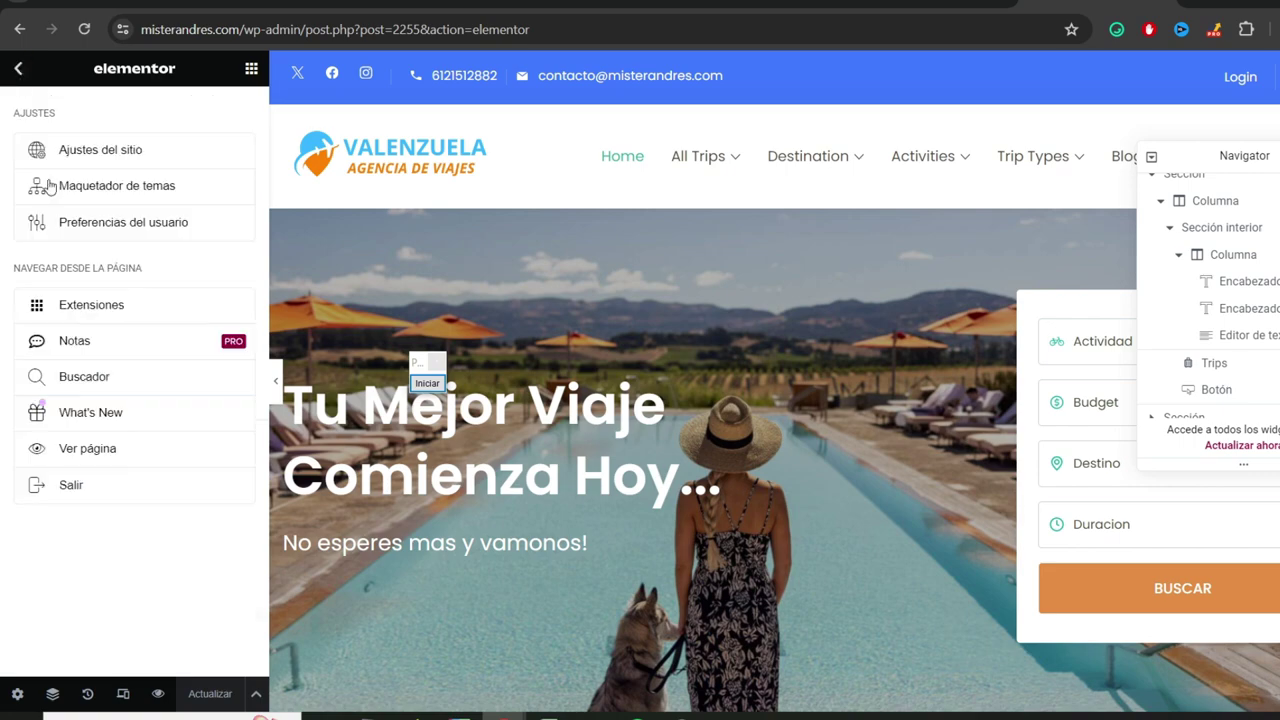
{"action": "left_click", "coordinate": [57, 489]}
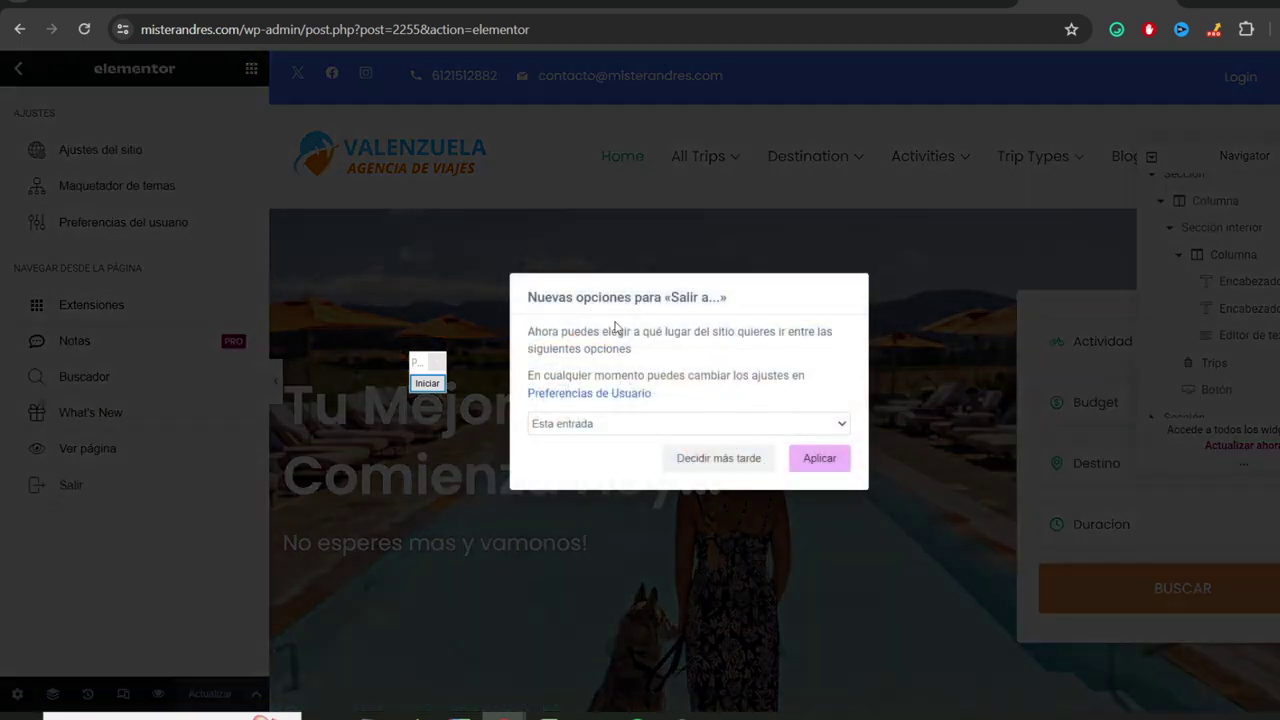
{"action": "left_click", "coordinate": [692, 464]}
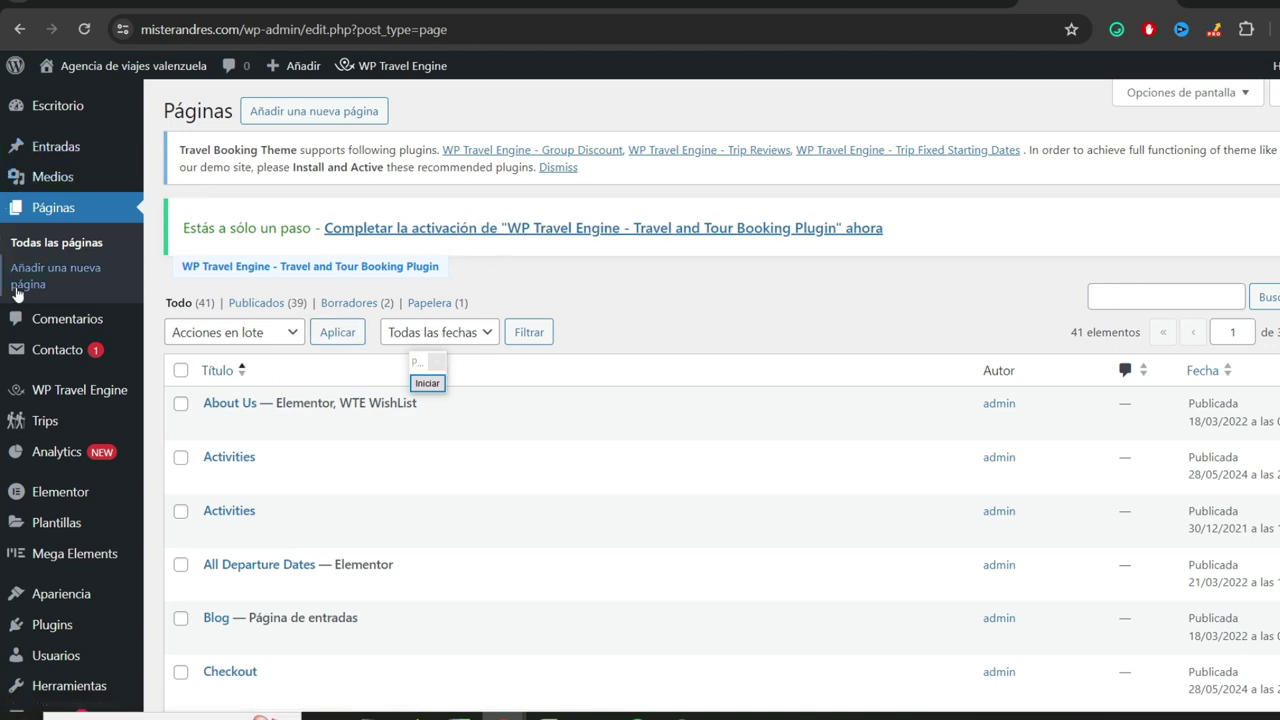
{"action": "left_click_drag", "start_coordinate": [420, 364], "coordinate": [1038, 145]}
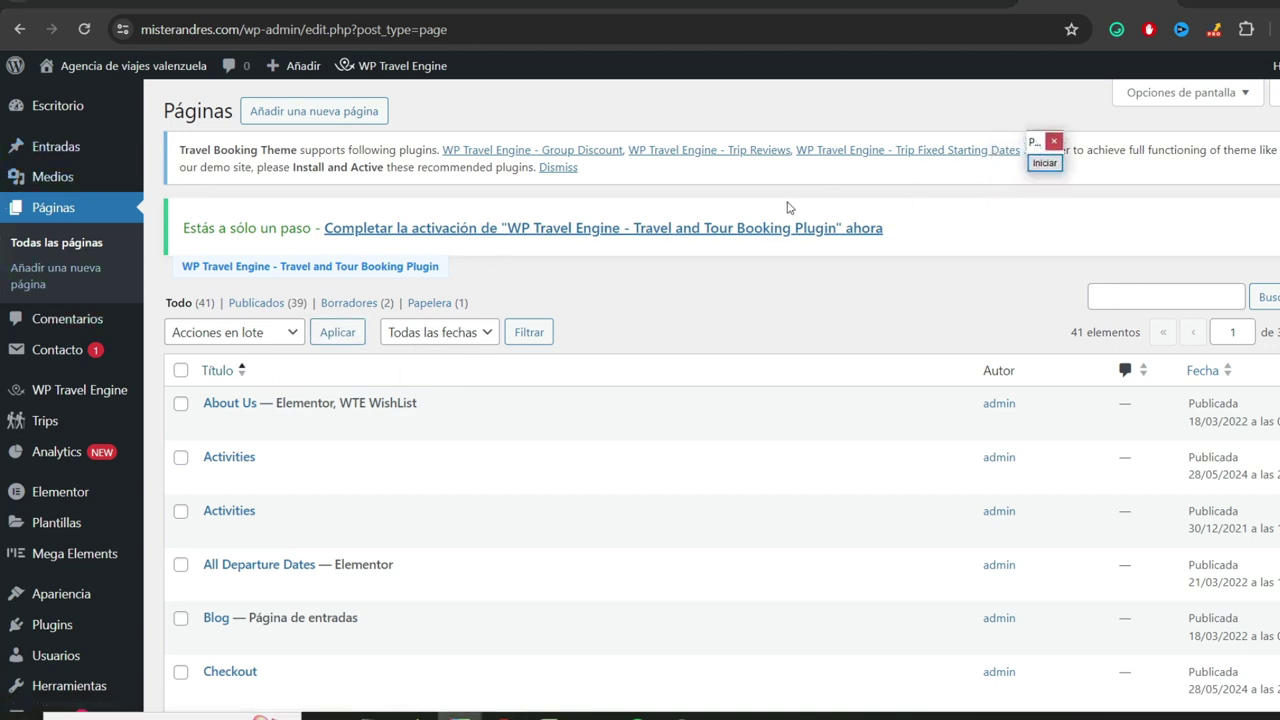
{"action": "scroll", "coordinate": [513, 229], "scroll_direction": "down", "scroll_amount": 4}
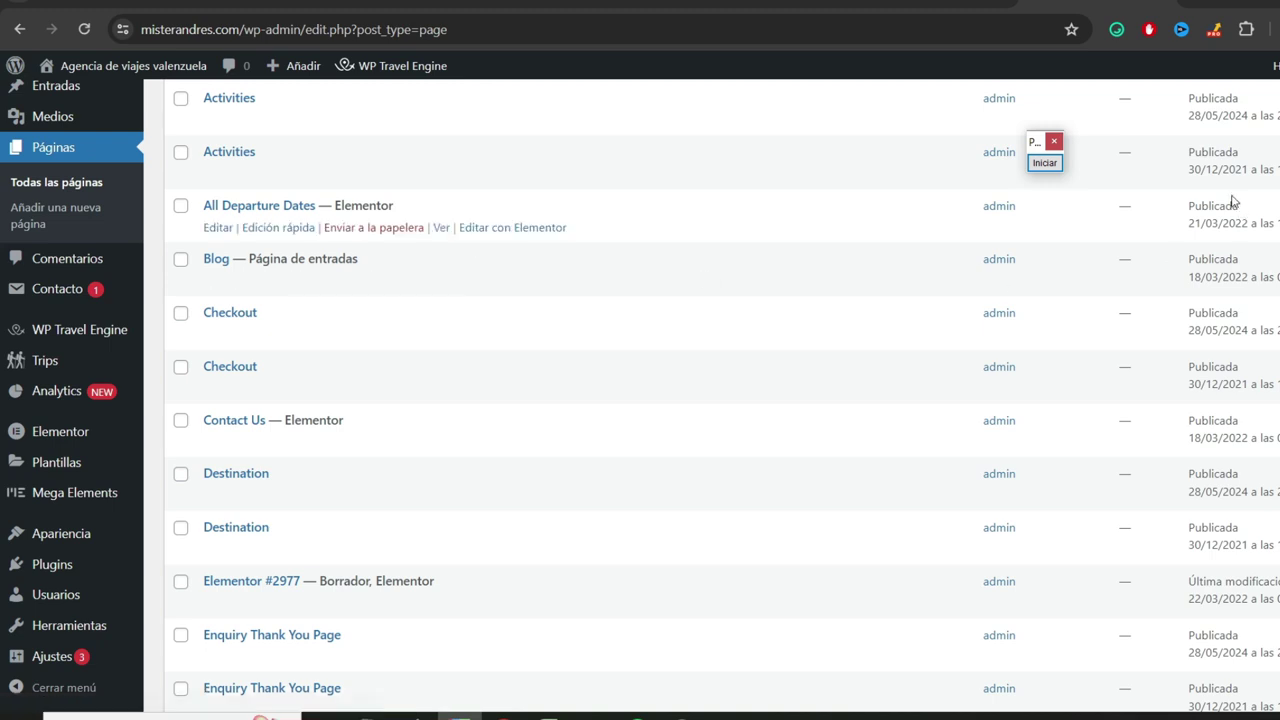
{"action": "left_click", "coordinate": [1037, 164]}
{"action": "mouse_move", "coordinate": [483, 285]}
{"action": "left_mouse_down"}
{"action": "mouse_move", "coordinate": [257, 331]}
{"action": "mouse_move", "coordinate": [59, 340]}
{"action": "left_mouse_up"}
{"action": "mouse_move", "coordinate": [522, 471]}
{"action": "left_mouse_down"}
{"action": "mouse_move", "coordinate": [180, 346]}
{"action": "mouse_move", "coordinate": [94, 378]}
{"action": "mouse_move", "coordinate": [70, 370]}
{"action": "left_mouse_up"}
{"action": "left_click", "coordinate": [1045, 163]}
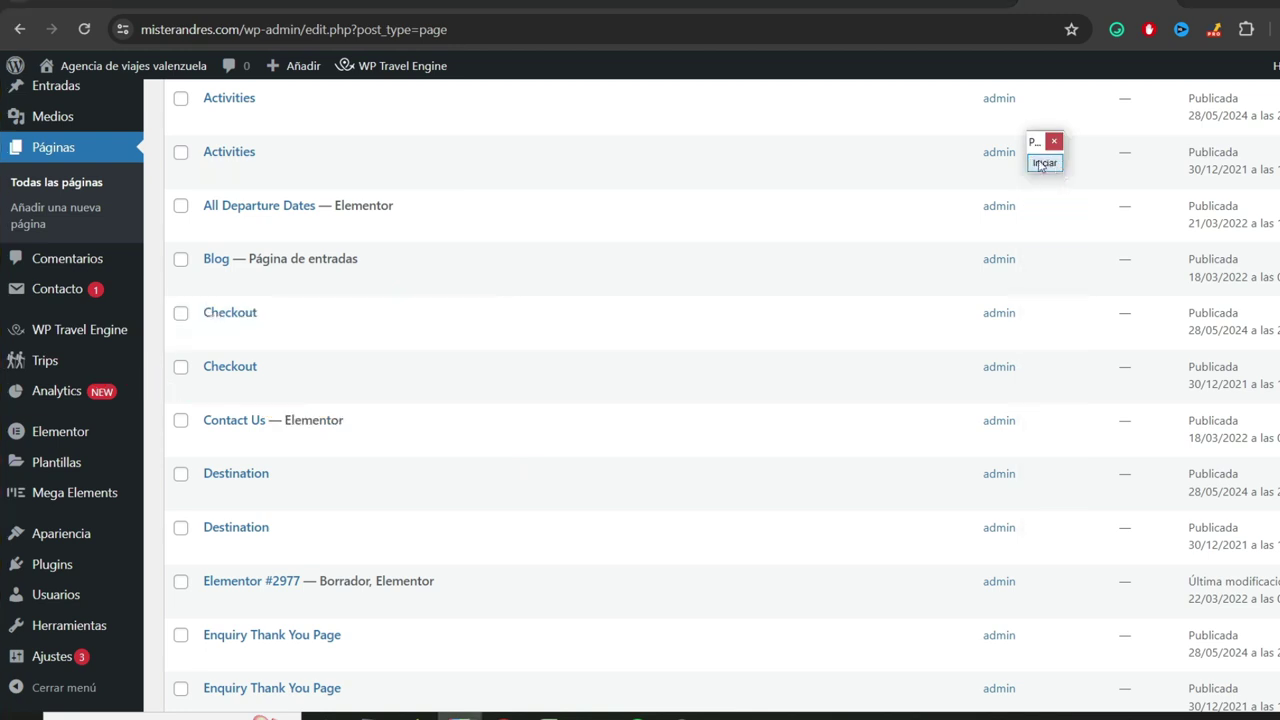
- Open the list of all trips in the WordPress admin and review the existing trips from first to last
{"action": "left_click", "coordinate": [42, 361]}
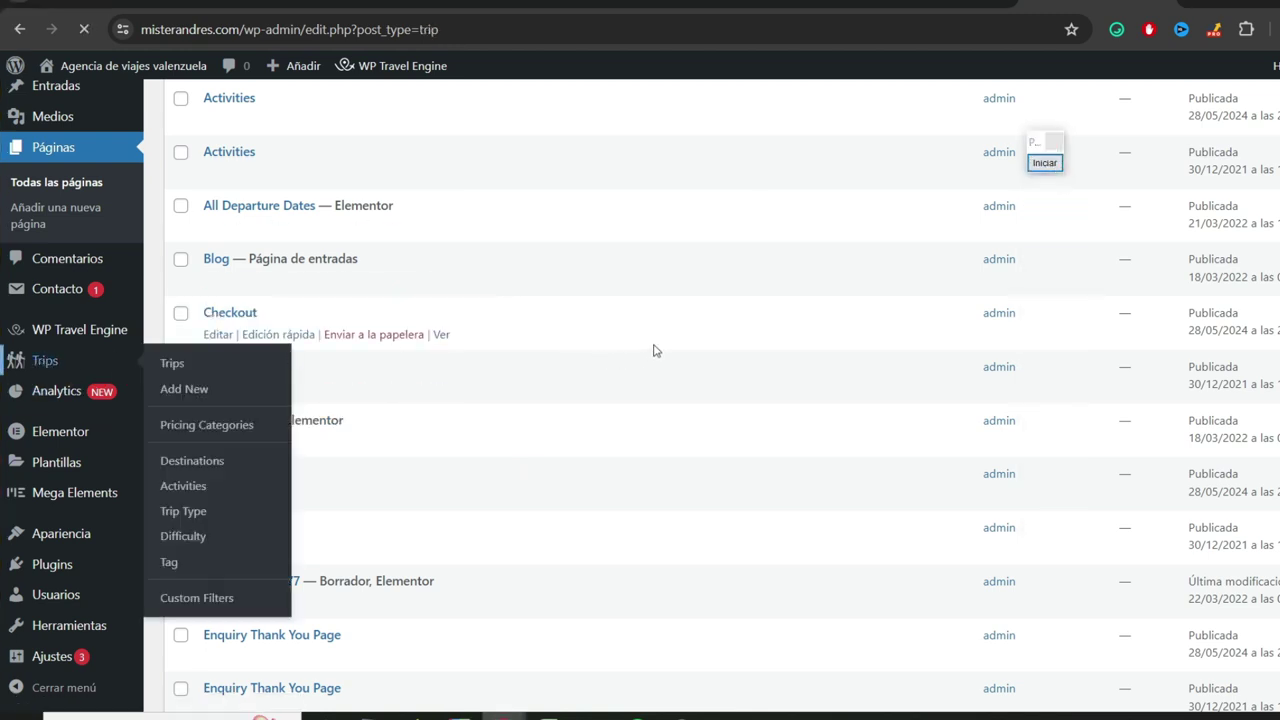
{"action": "left_click_drag", "start_coordinate": [1035, 167], "coordinate": [678, 173]}
{"action": "scroll", "coordinate": [991, 286], "scroll_direction": "down", "scroll_amount": 1}
{"action": "scroll", "coordinate": [288, 318], "scroll_direction": "down", "scroll_amount": 2}
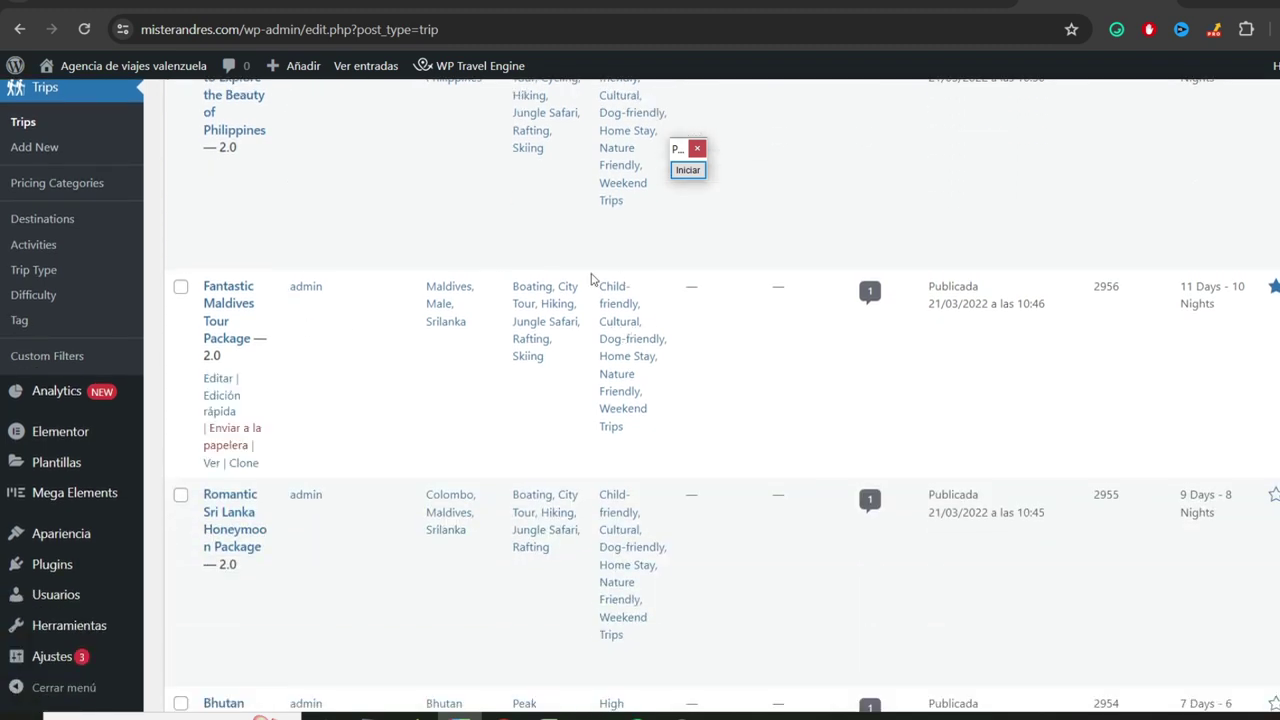
{"action": "scroll", "coordinate": [590, 280], "scroll_direction": "up", "scroll_amount": 2}
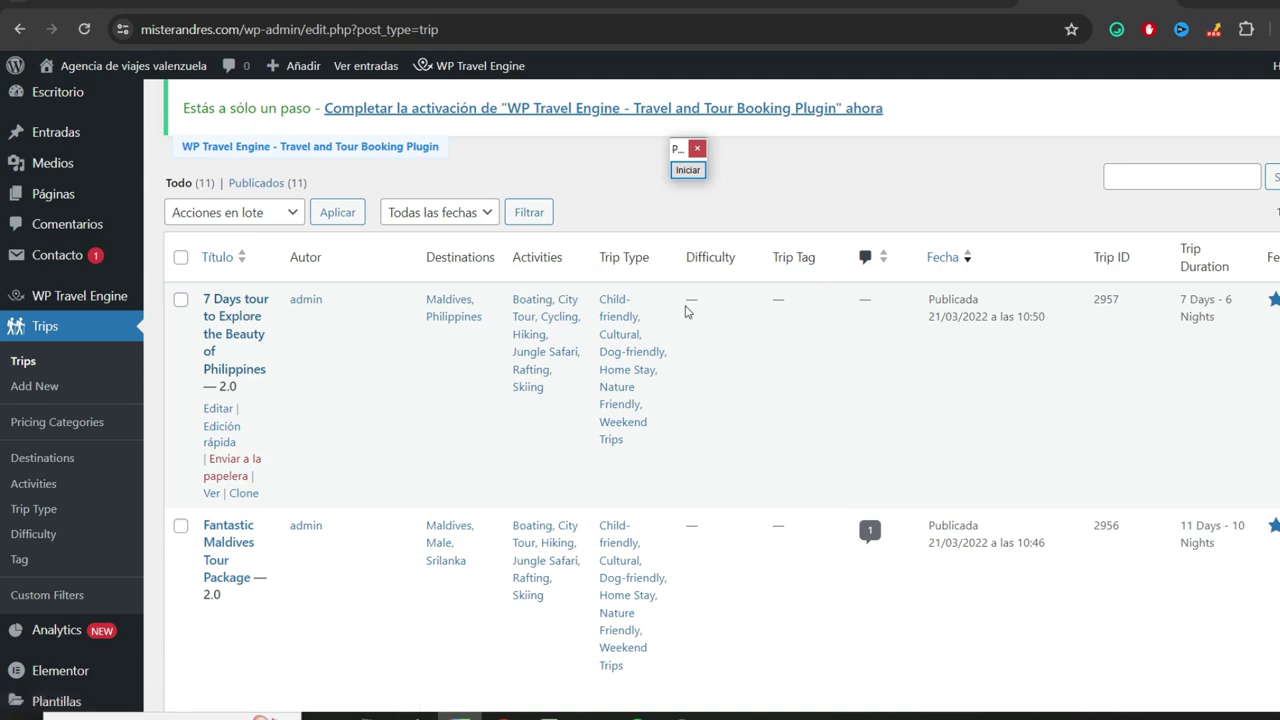
{"action": "scroll", "coordinate": [617, 320], "scroll_direction": "down", "scroll_amount": 4}
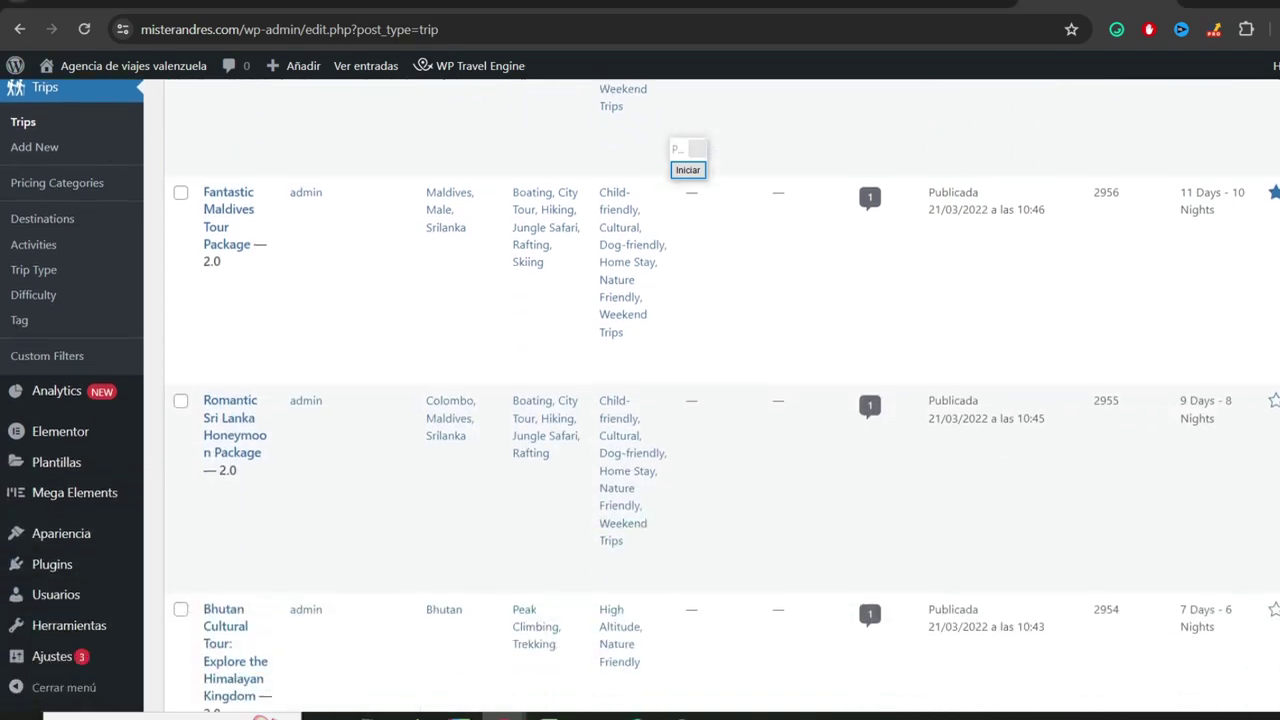
{"action": "scroll", "coordinate": [371, 280], "scroll_direction": "down", "scroll_amount": 7}
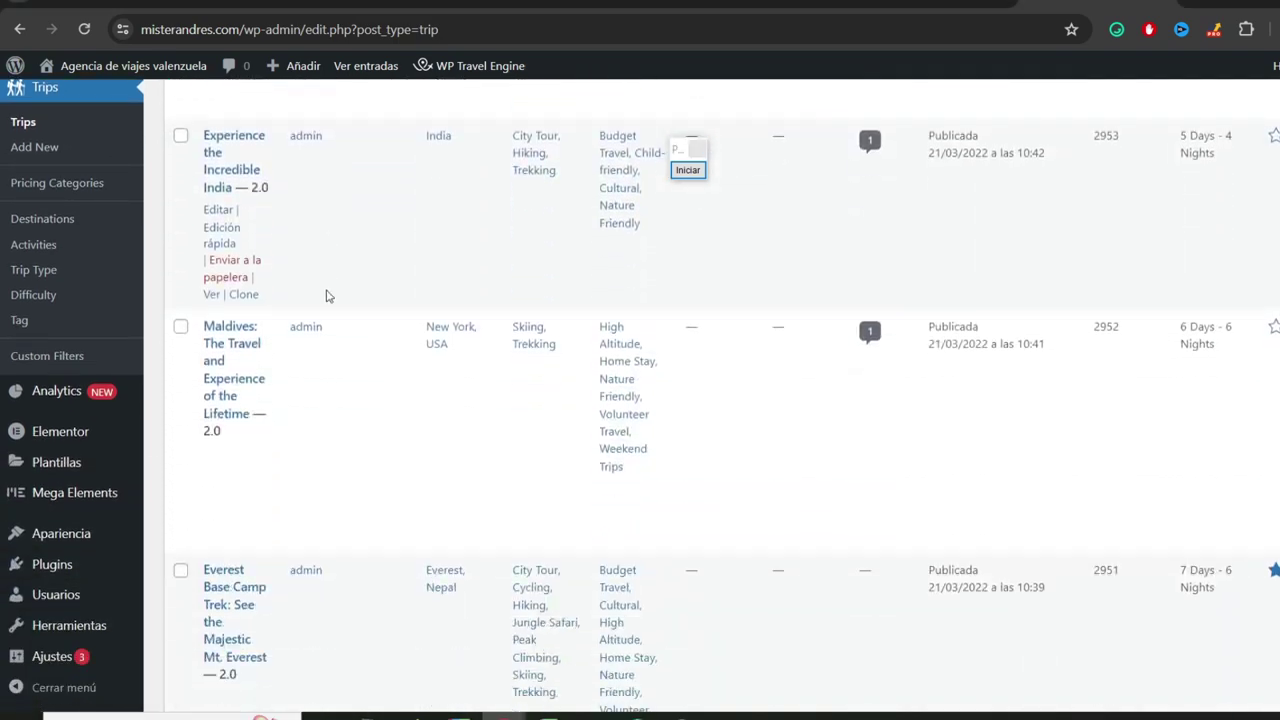
{"action": "scroll", "coordinate": [279, 289], "scroll_direction": "up", "scroll_amount": 1}
{"action": "scroll", "coordinate": [250, 310], "scroll_direction": "down", "scroll_amount": 4}
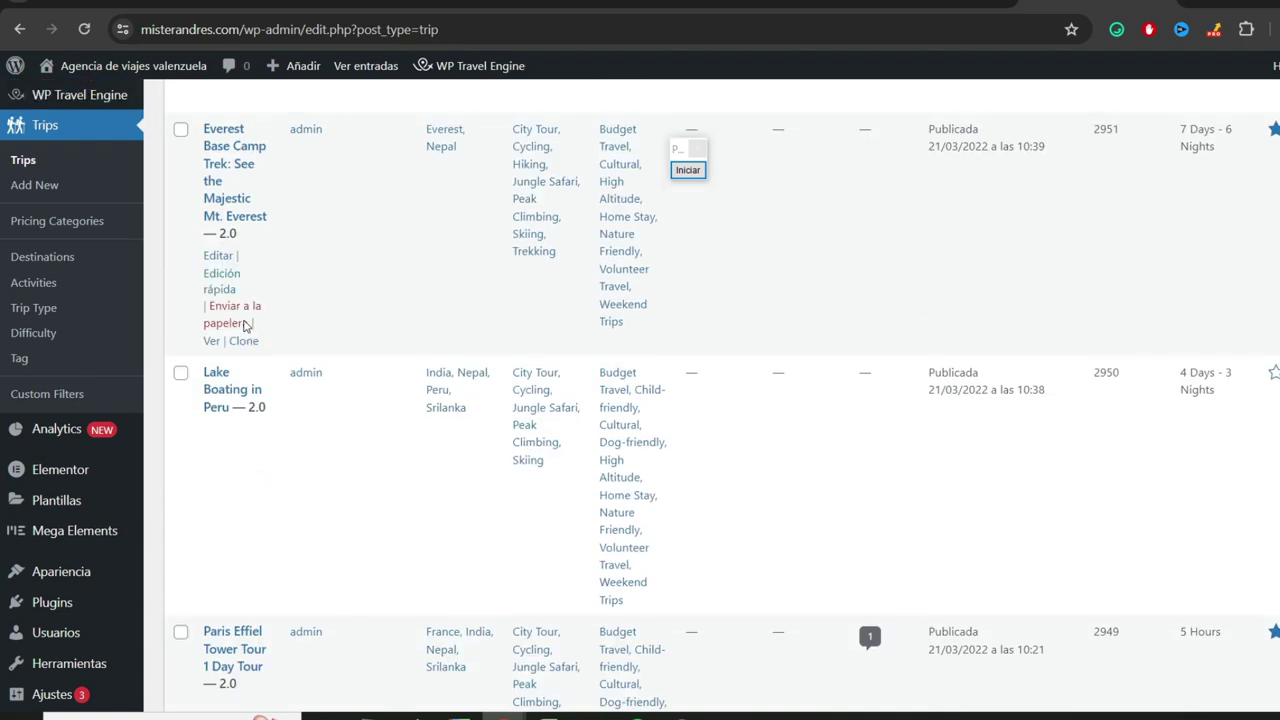
{"action": "scroll", "coordinate": [240, 295], "scroll_direction": "down", "scroll_amount": 7}
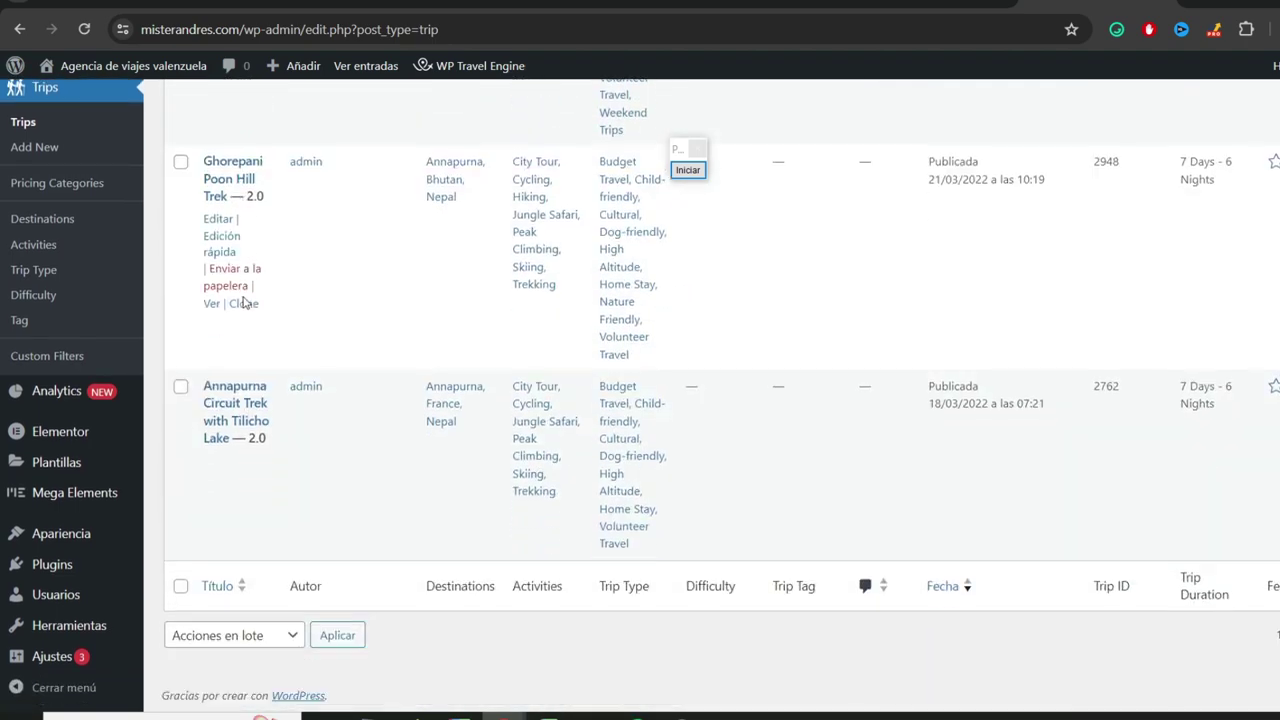
{"action": "scroll", "coordinate": [251, 303], "scroll_direction": "up", "scroll_amount": 8}
{"action": "scroll", "coordinate": [374, 314], "scroll_direction": "up", "scroll_amount": 15}
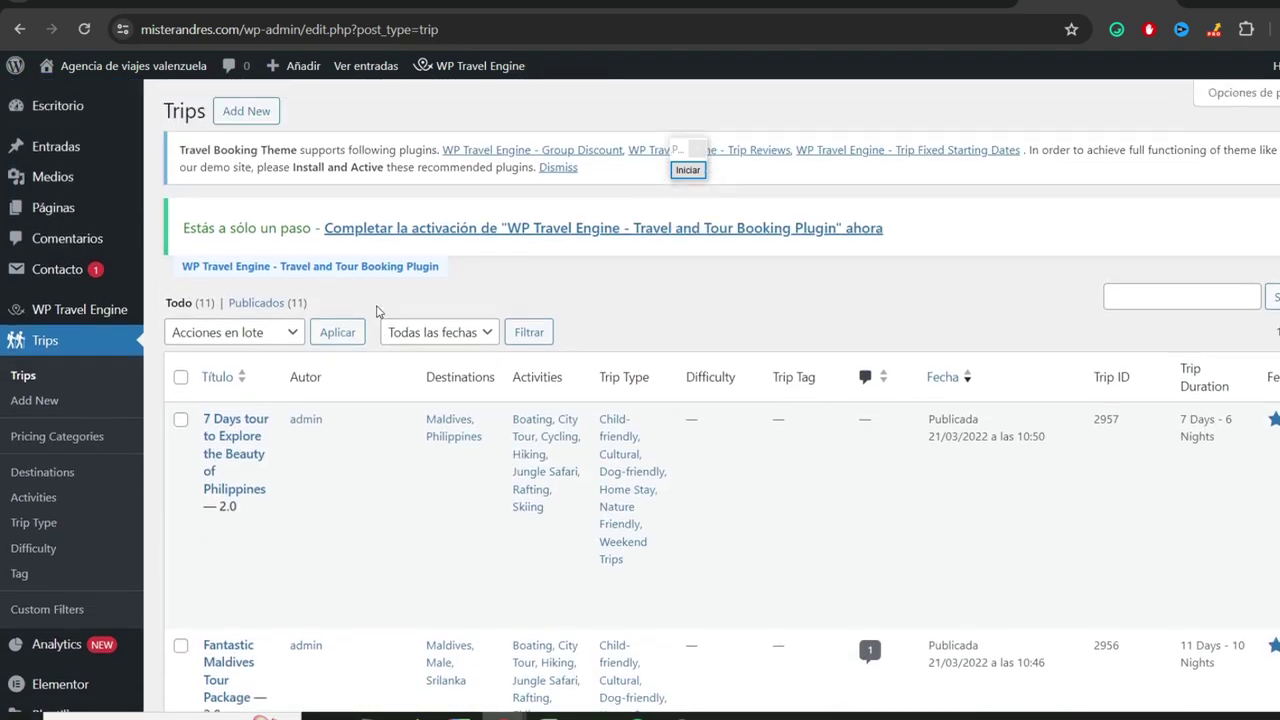
- Open the trip "7 Days tour to Explore the Beauty of Philippines" for editing and review its General trip settings
{"action": "scroll", "coordinate": [377, 312], "scroll_direction": "down", "scroll_amount": 1}
{"action": "mouse_move", "coordinate": [224, 314]}
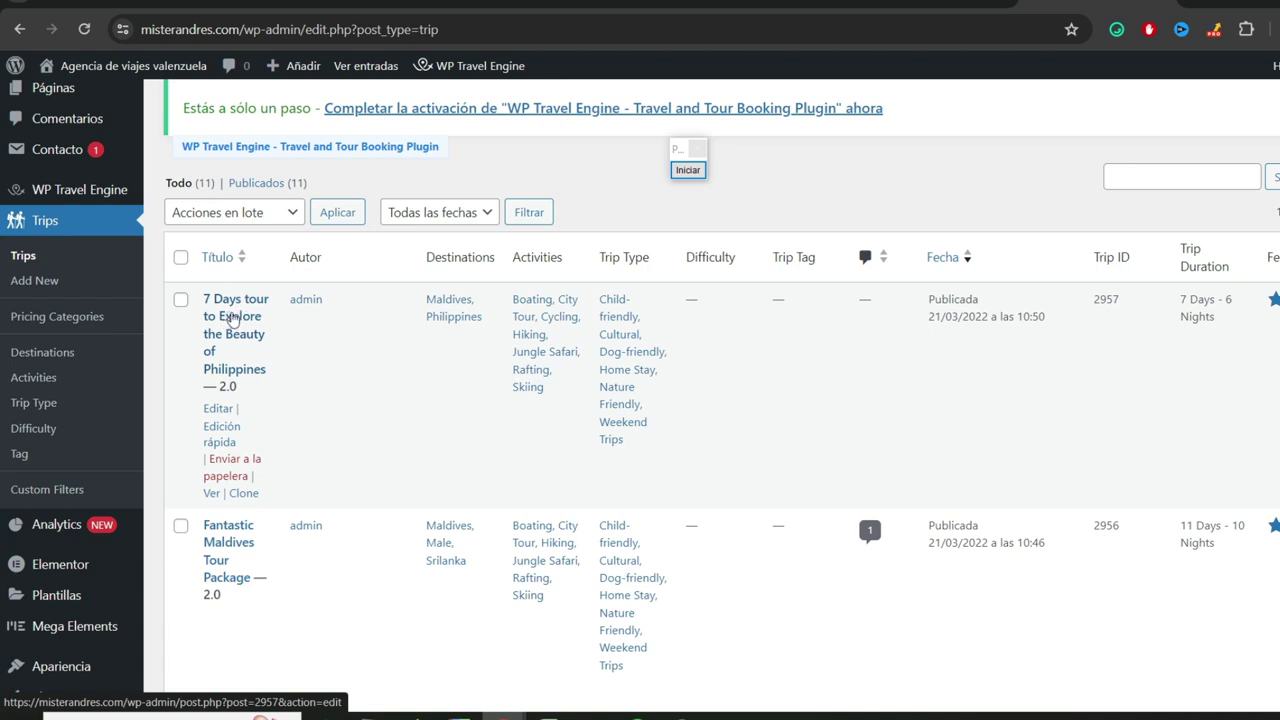
{"action": "left_click", "coordinate": [231, 318]}
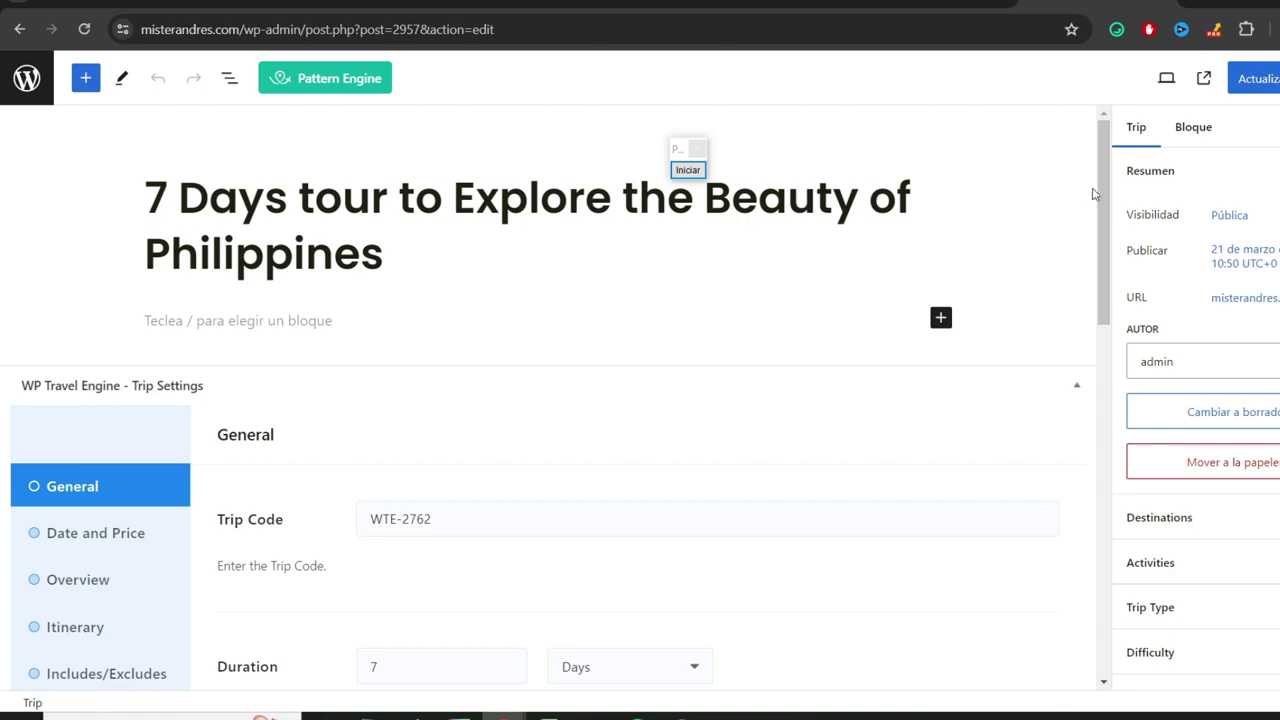
{"action": "scroll", "coordinate": [600, 300], "scroll_direction": "down", "scroll_amount": 2}
{"action": "scroll", "coordinate": [330, 315], "scroll_direction": "down", "scroll_amount": 2}
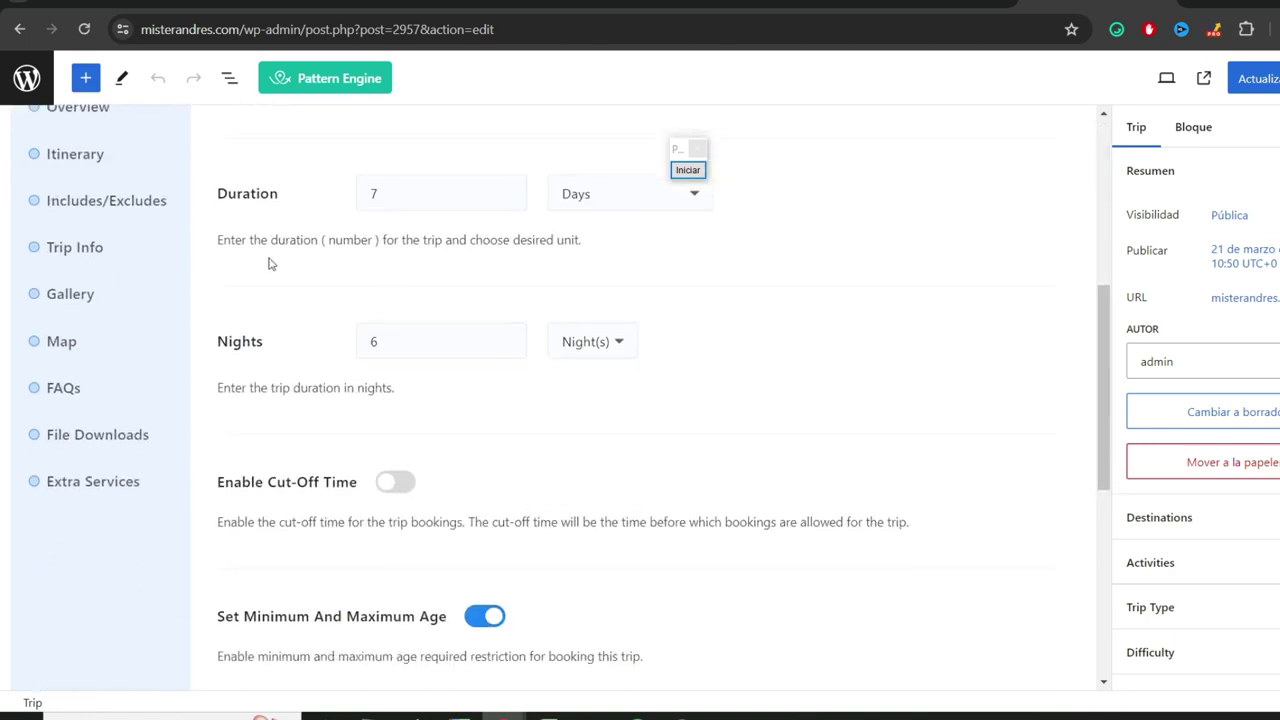
{"action": "scroll", "coordinate": [330, 300], "scroll_direction": "down", "scroll_amount": 5}
{"action": "scroll", "coordinate": [386, 344], "scroll_direction": "up", "scroll_amount": 7}
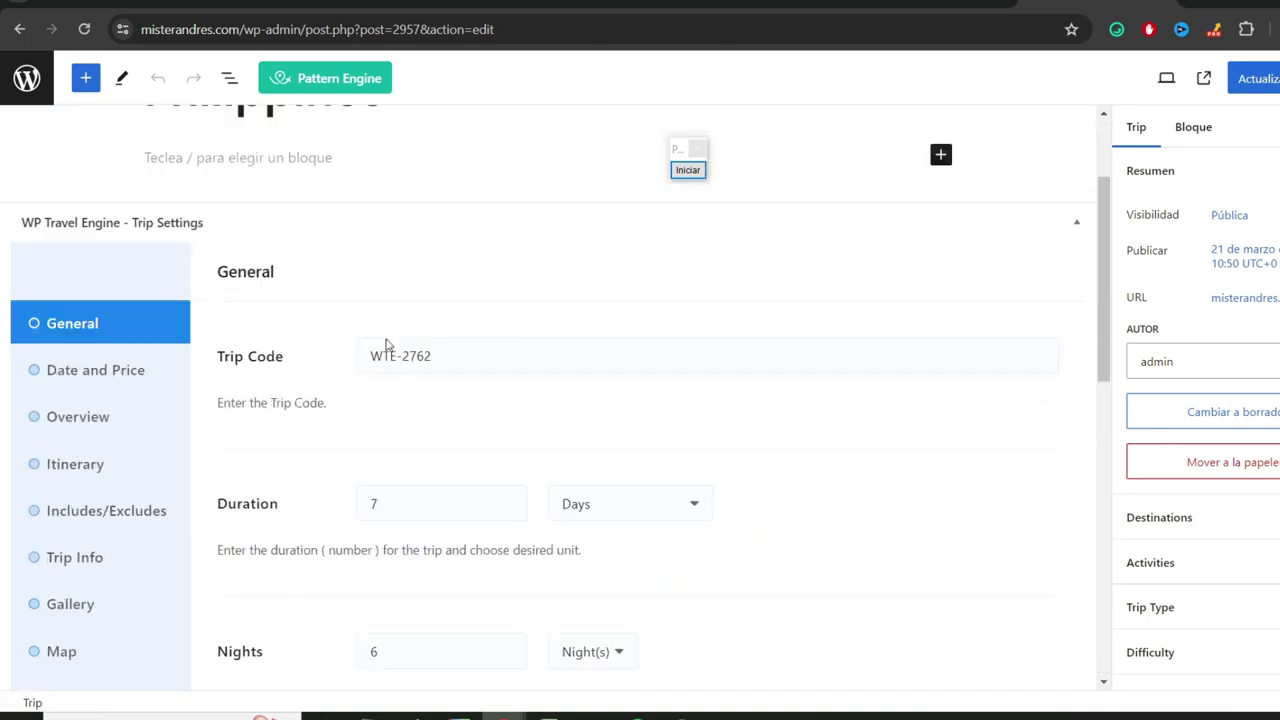
{"action": "scroll", "coordinate": [398, 343], "scroll_direction": "up", "scroll_amount": 2}
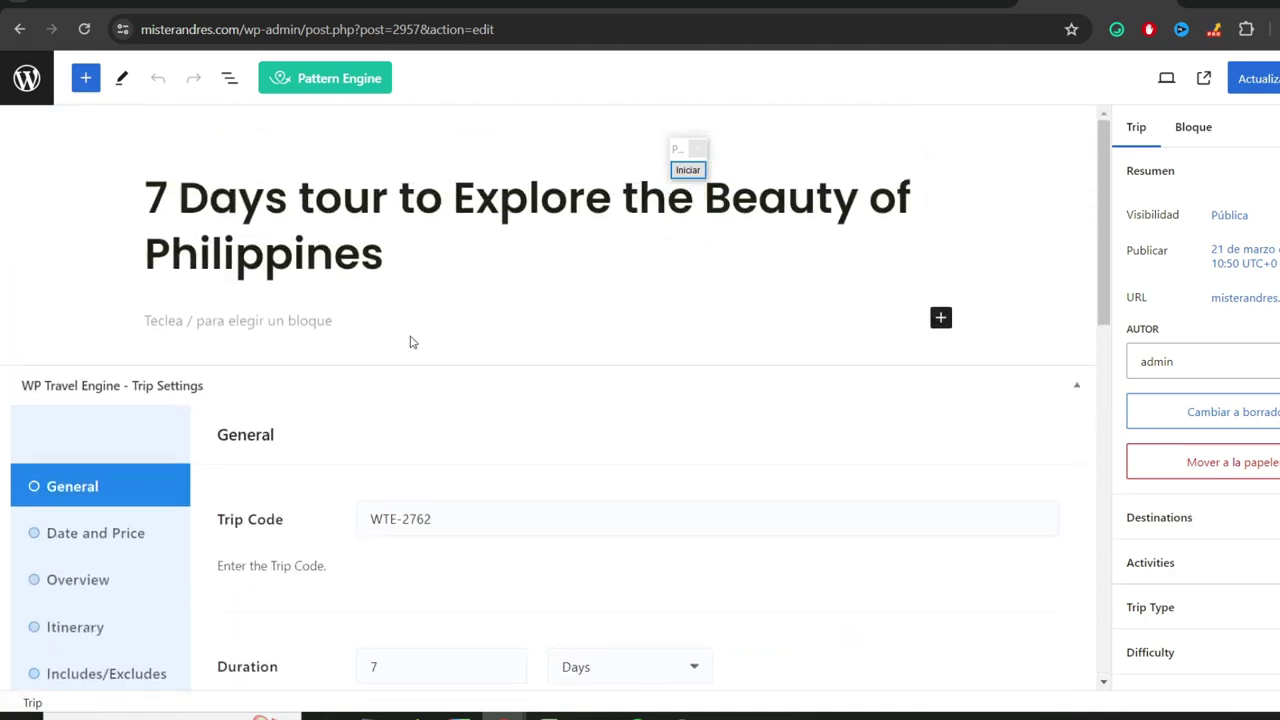
- Open the public page of the Philippines trip from its editor
{"action": "left_click", "coordinate": [688, 170]}
{"action": "mouse_move", "coordinate": [1030, 345]}
{"action": "left_mouse_down"}
{"action": "mouse_move", "coordinate": [1229, 177]}
{"action": "mouse_move", "coordinate": [1207, 90]}
{"action": "left_mouse_up"}
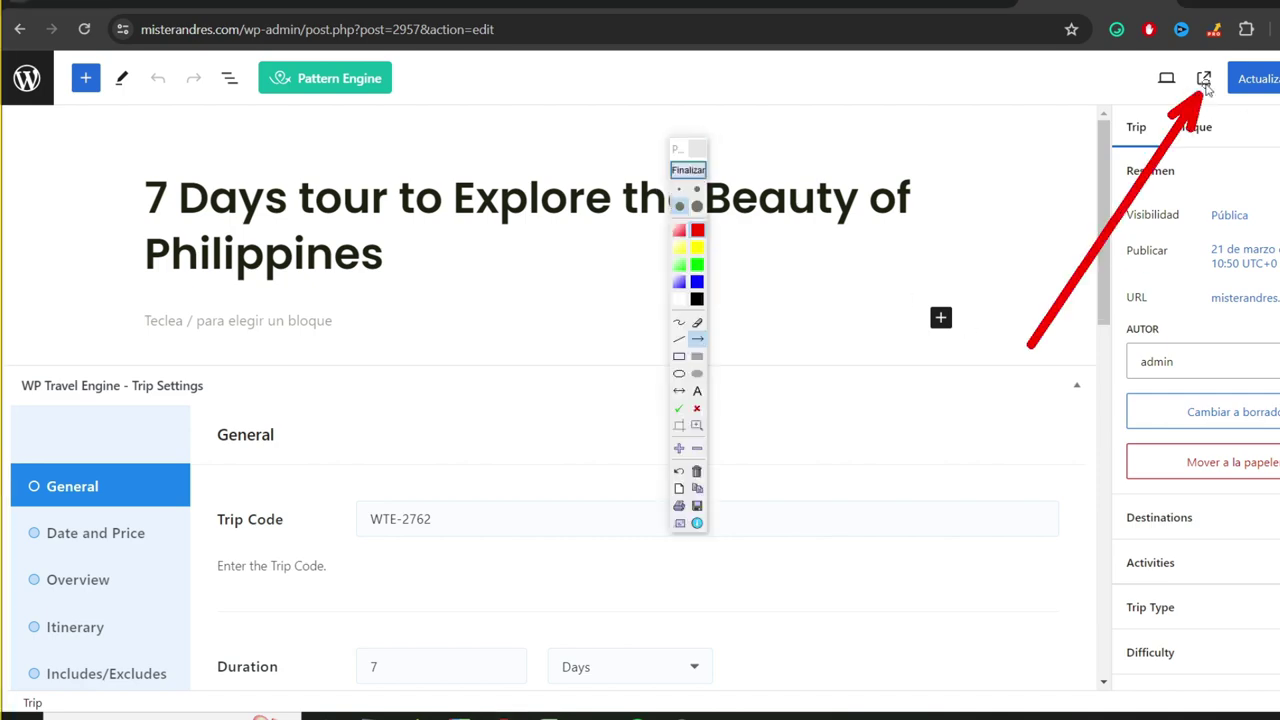
{"action": "left_click", "coordinate": [688, 170]}
{"action": "left_click", "coordinate": [1204, 78]}
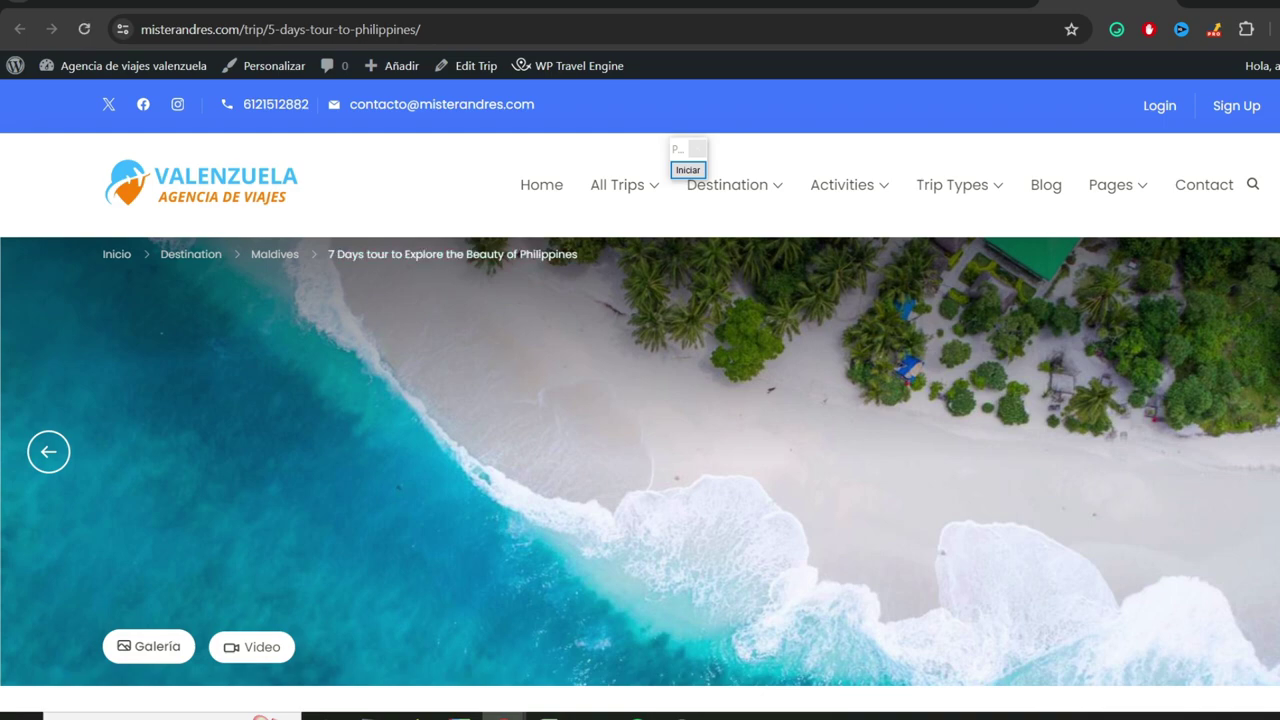
- Examine the trip's public page, including the image slider, trip facts, prices, overview, highlights and itinerary
{"action": "scroll", "coordinate": [641, 263], "scroll_direction": "down", "scroll_amount": 2}
{"action": "scroll", "coordinate": [641, 263], "scroll_direction": "up", "scroll_amount": 2}
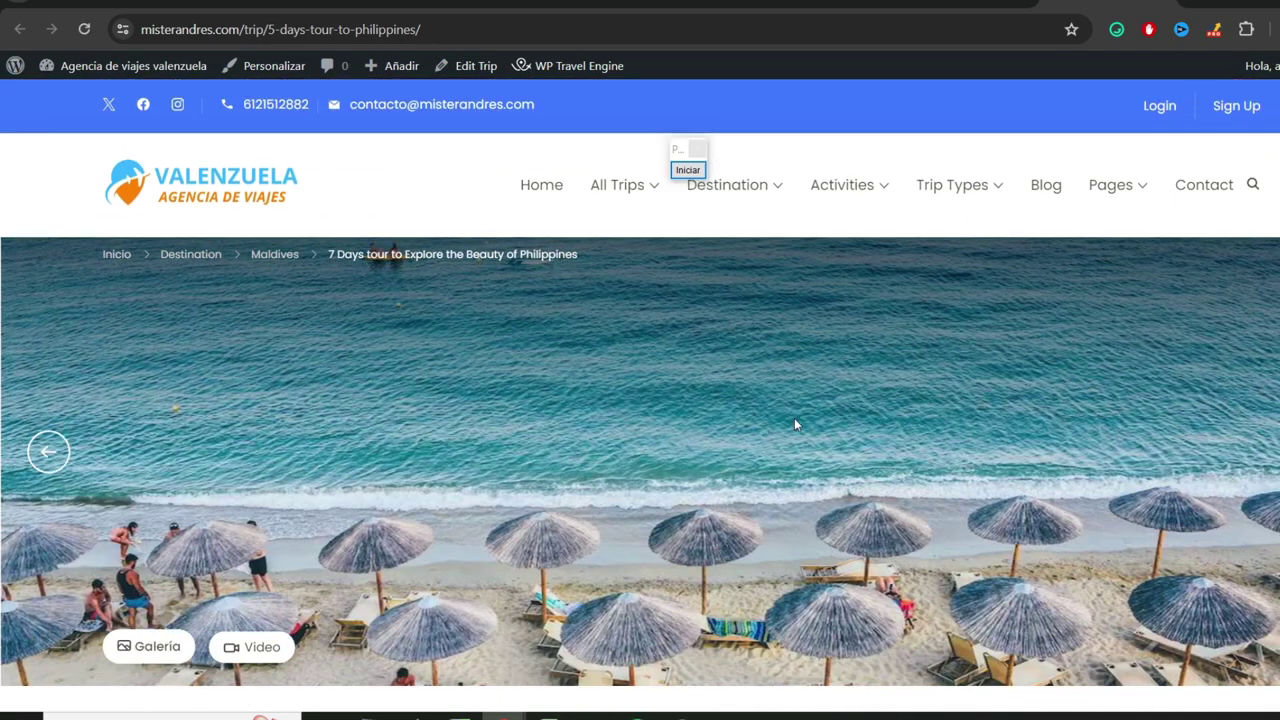
{"action": "scroll", "coordinate": [640, 430], "scroll_direction": "down", "scroll_amount": 5}
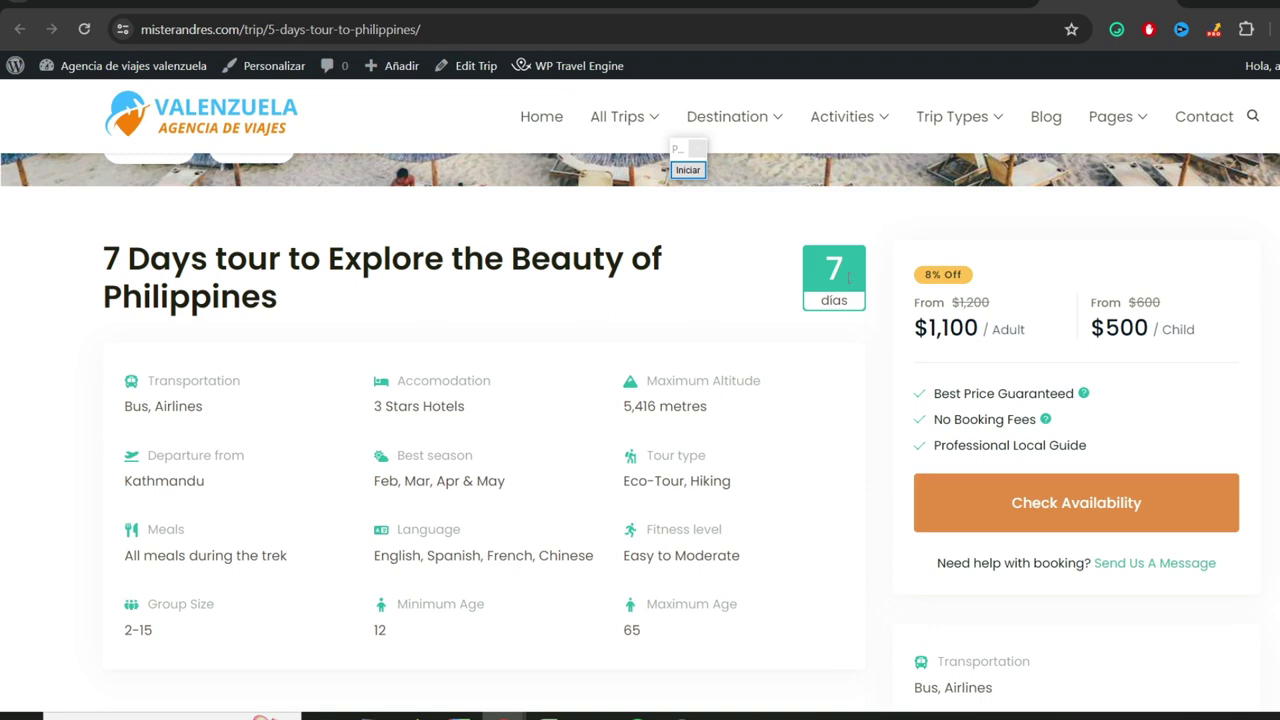
{"action": "scroll", "coordinate": [837, 286], "scroll_direction": "down", "scroll_amount": 2}
{"action": "scroll", "coordinate": [406, 274], "scroll_direction": "up", "scroll_amount": 2}
{"action": "scroll", "coordinate": [489, 440], "scroll_direction": "down", "scroll_amount": 1}
{"action": "scroll", "coordinate": [502, 408], "scroll_direction": "down", "scroll_amount": 10}
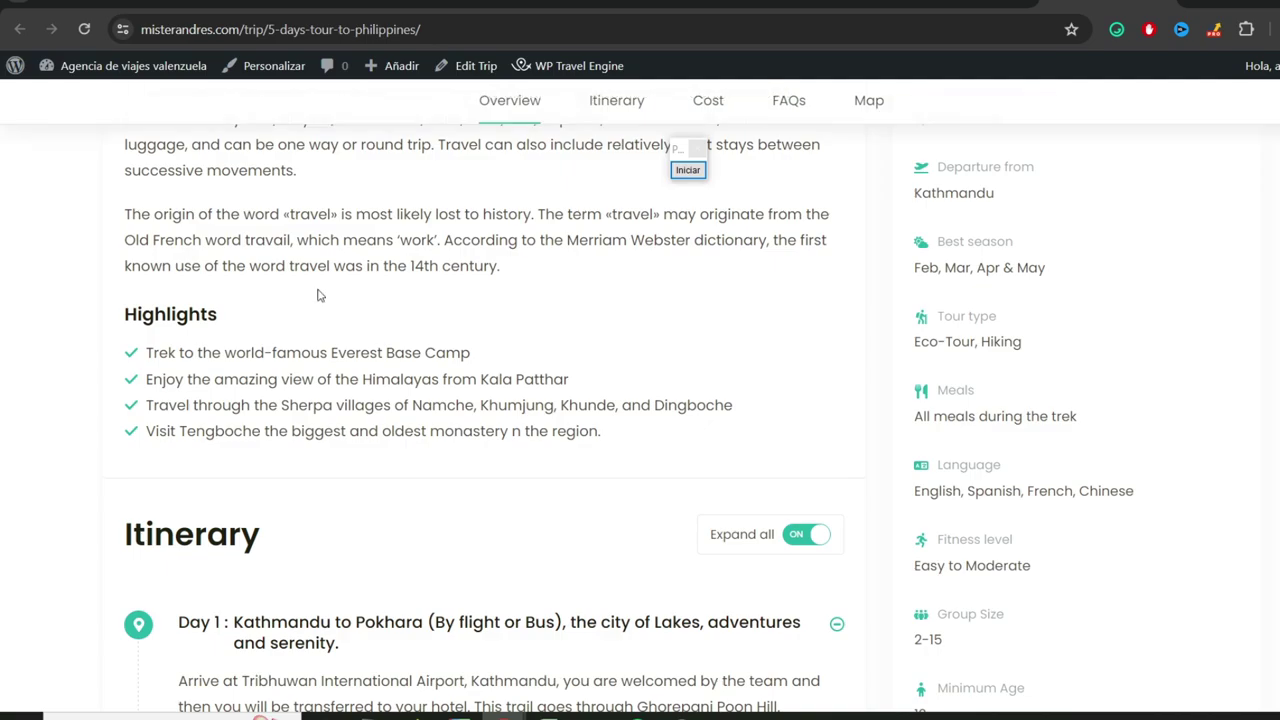
{"action": "scroll", "coordinate": [250, 275], "scroll_direction": "down", "scroll_amount": 5}
{"action": "scroll", "coordinate": [340, 286], "scroll_direction": "up", "scroll_amount": 9}
{"action": "scroll", "coordinate": [474, 369], "scroll_direction": "up", "scroll_amount": 10}
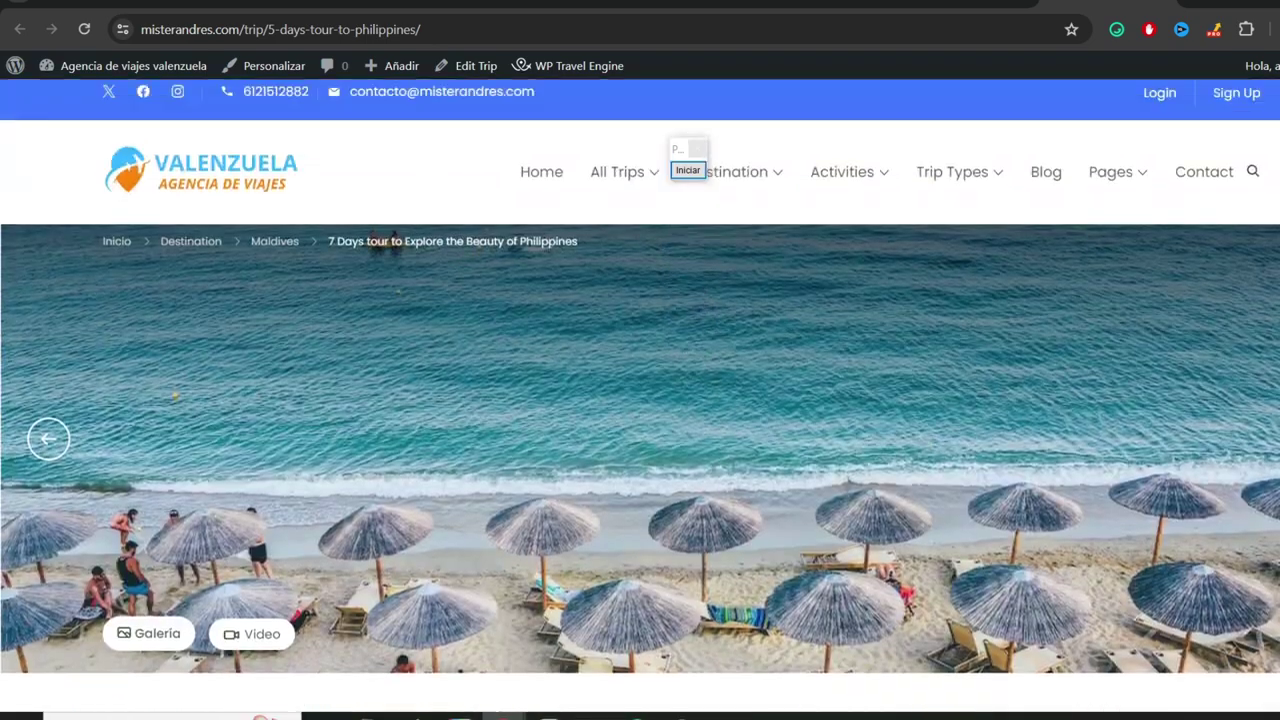
{"action": "scroll", "coordinate": [474, 369], "scroll_direction": "down", "scroll_amount": 5}
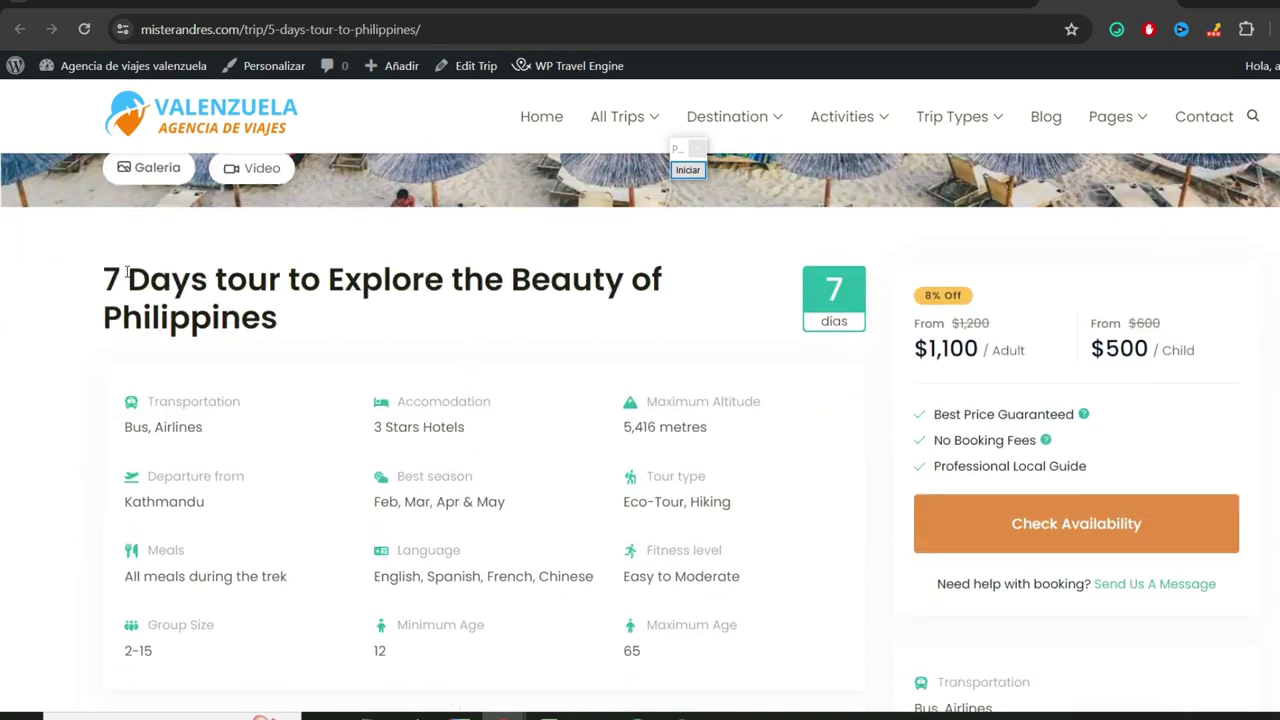
- Examine the Philippines trip's public page again, from its title and trip facts through the itinerary to the FAQs
{"action": "left_click_drag", "start_coordinate": [127, 272], "coordinate": [328, 315]}
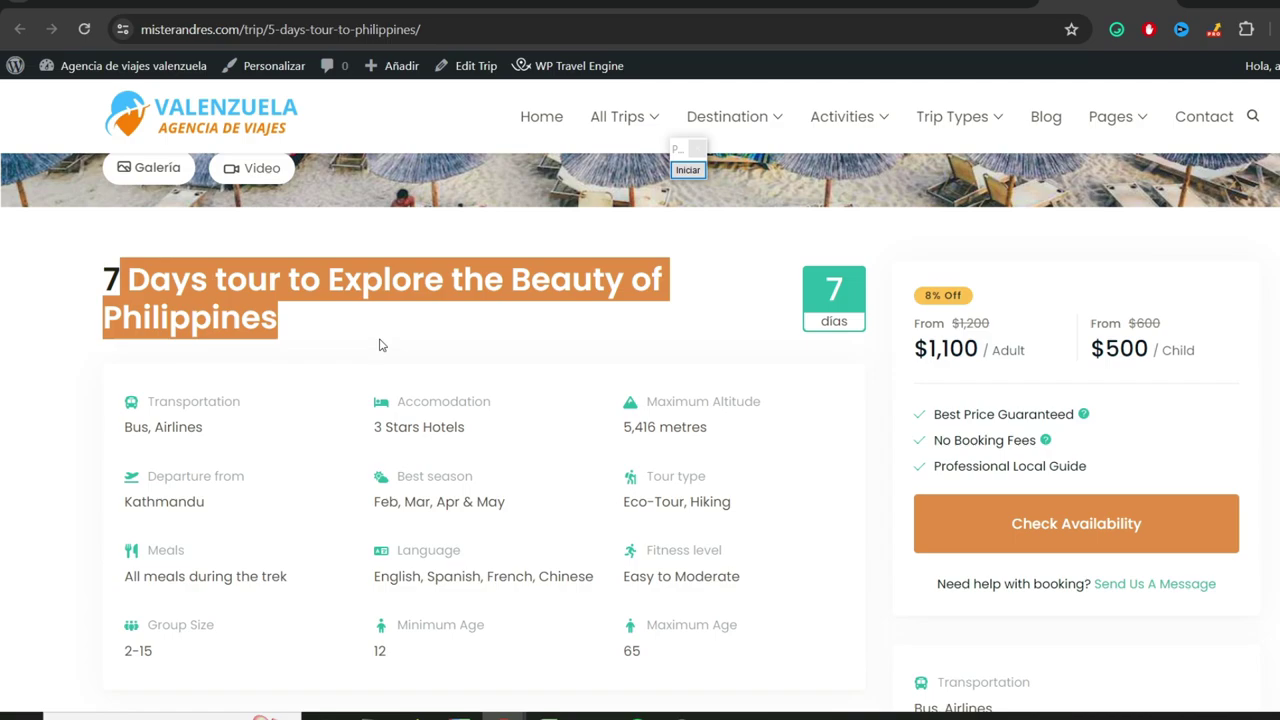
{"action": "scroll", "coordinate": [1277, 212], "scroll_direction": "down", "scroll_amount": 10}
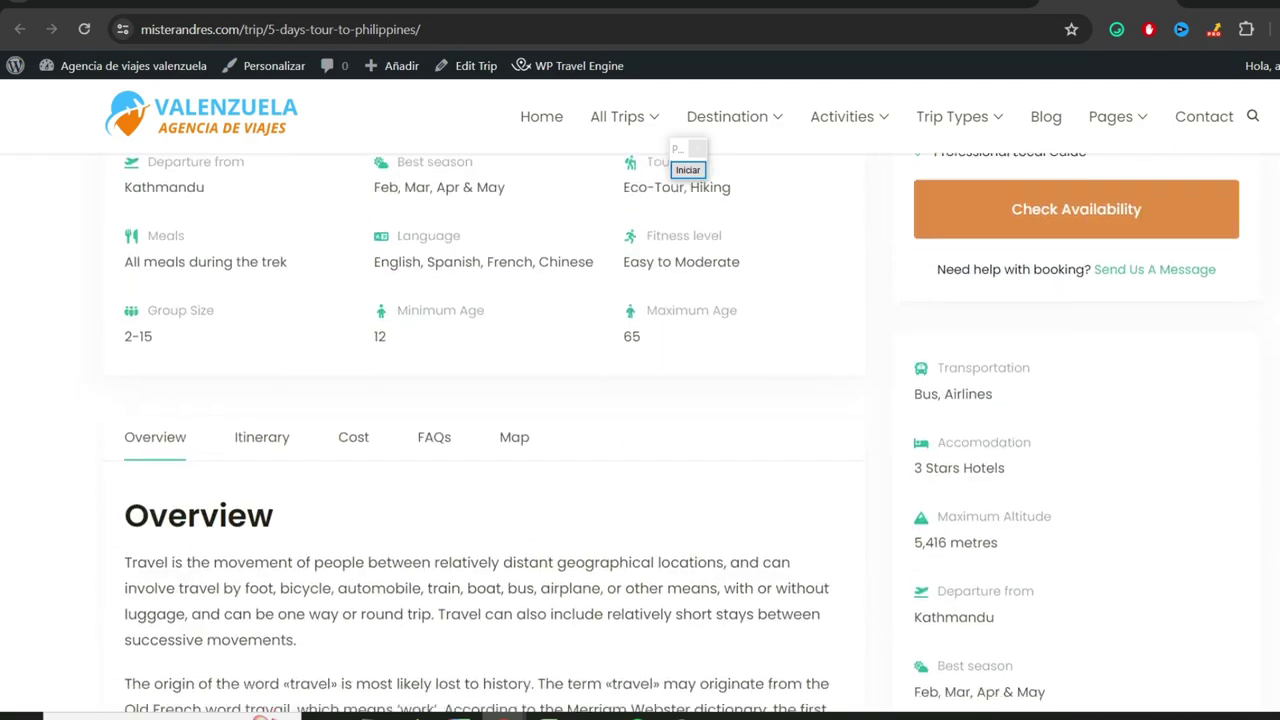
{"action": "scroll", "coordinate": [750, 420], "scroll_direction": "down", "scroll_amount": 15}
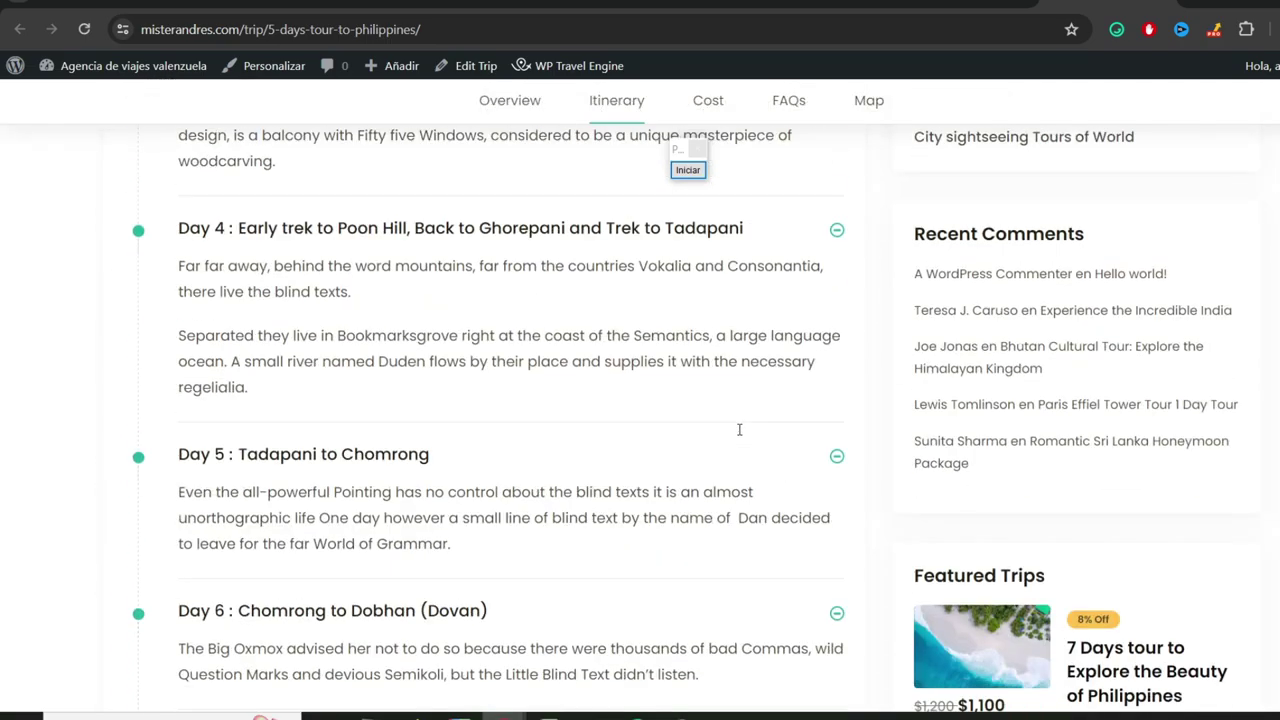
{"action": "scroll", "coordinate": [729, 455], "scroll_direction": "up", "scroll_amount": 15}
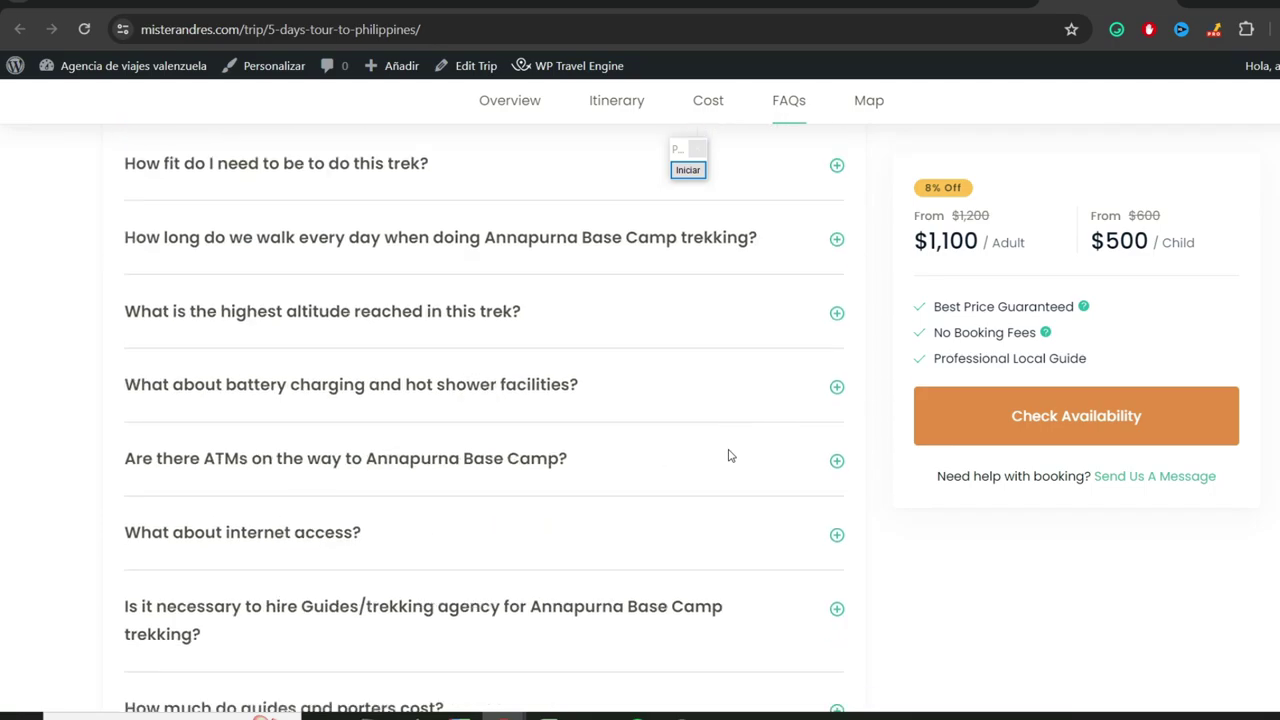
{"action": "scroll", "coordinate": [729, 455], "scroll_direction": "up", "scroll_amount": 12}
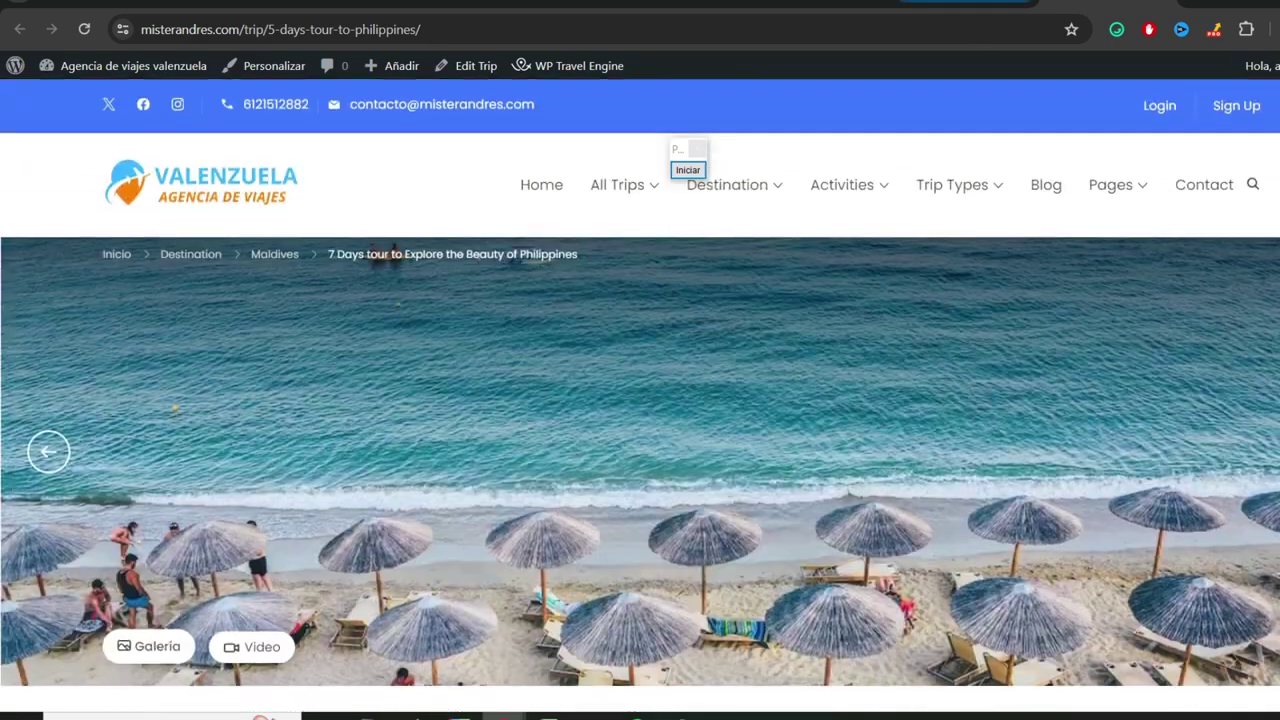
- Return to the Philippines trip's editor and leave it for the list of all trips
{"action": "left_click", "coordinate": [945, 4]}
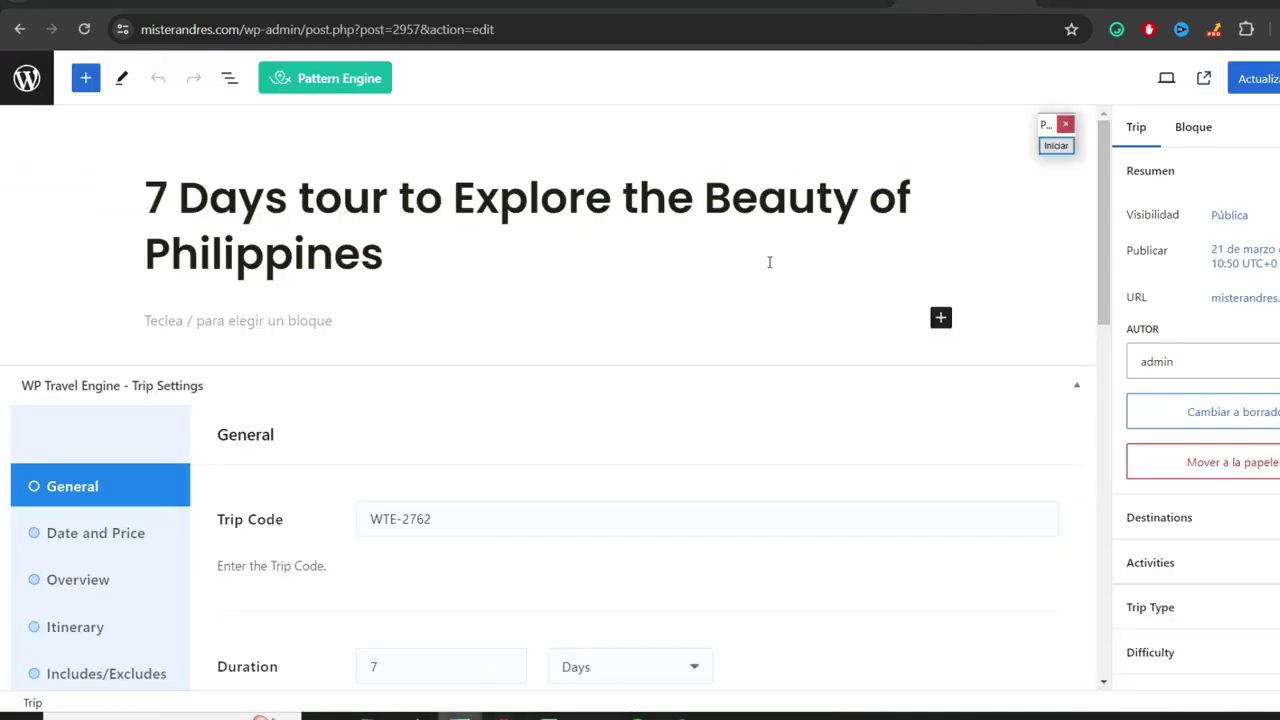
{"action": "left_click", "coordinate": [27, 78]}
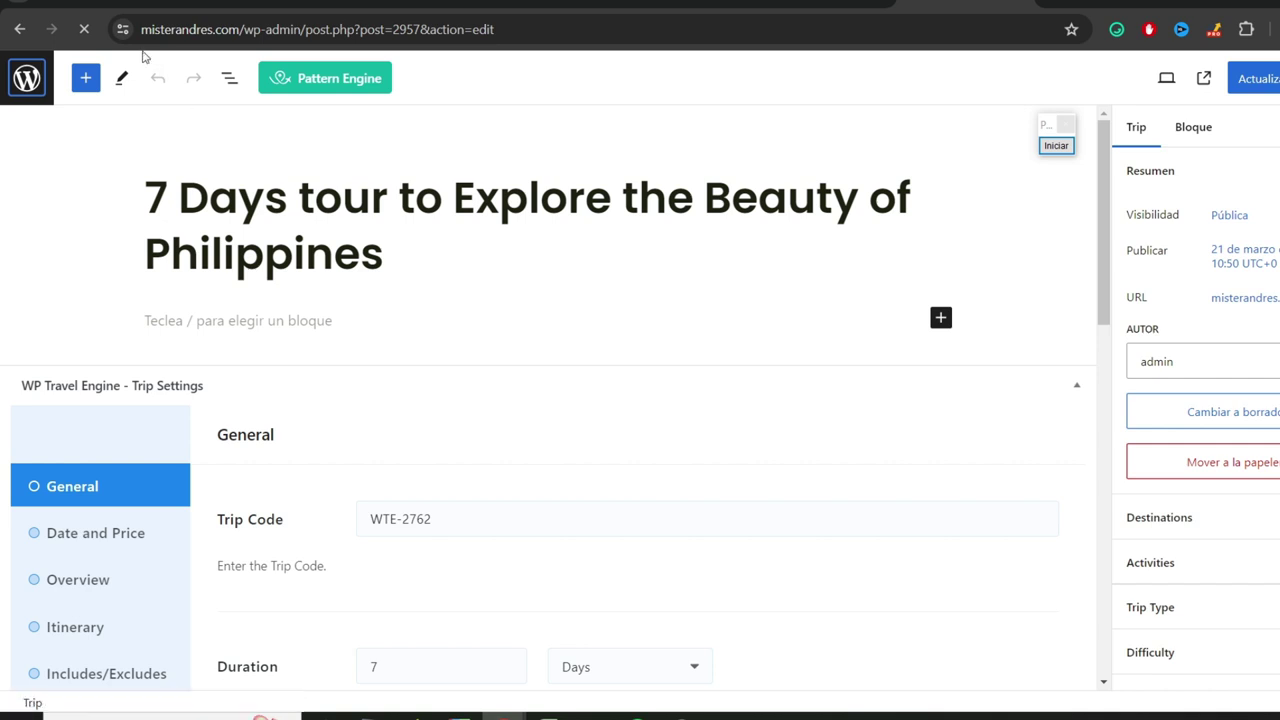
{"action": "scroll", "coordinate": [690, 300], "scroll_direction": "down", "scroll_amount": 1}
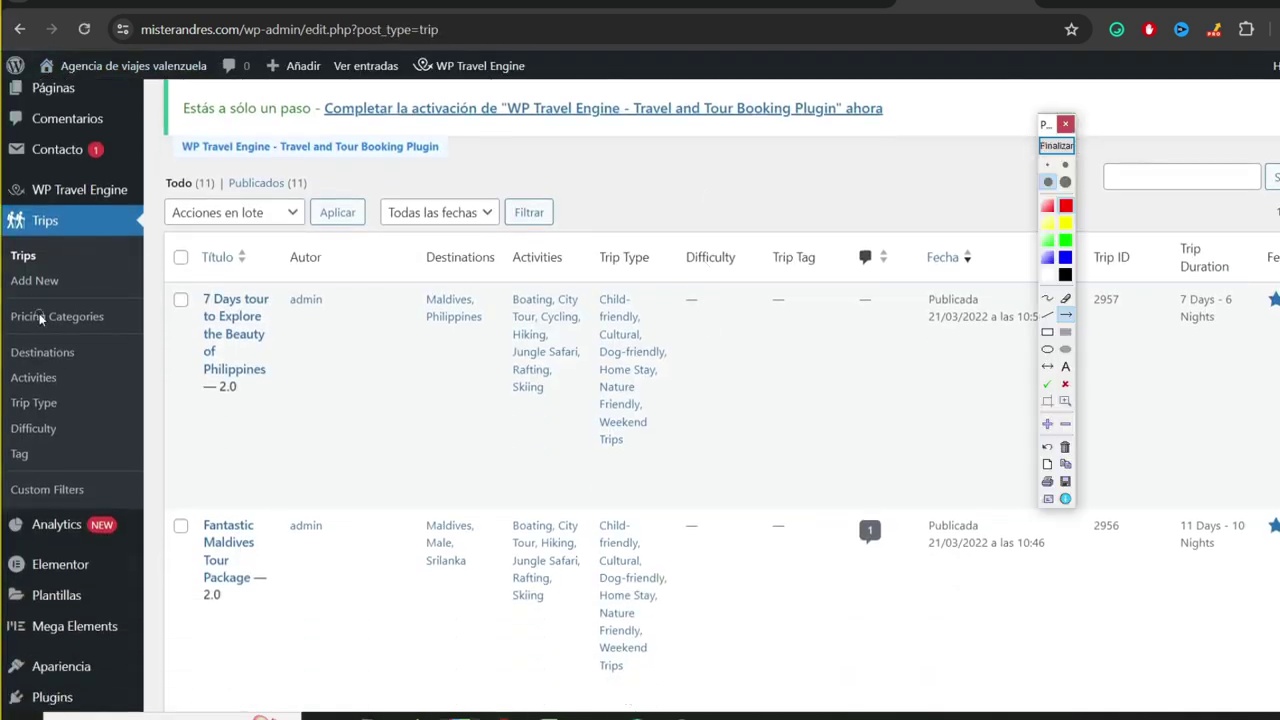
- Mark Pricing Categories, Destinations, Activities, Trip Type, Difficulty and Tag with red annotation arrows, and end the annotation
{"action": "left_click_drag", "start_coordinate": [501, 208], "coordinate": [116, 316]}
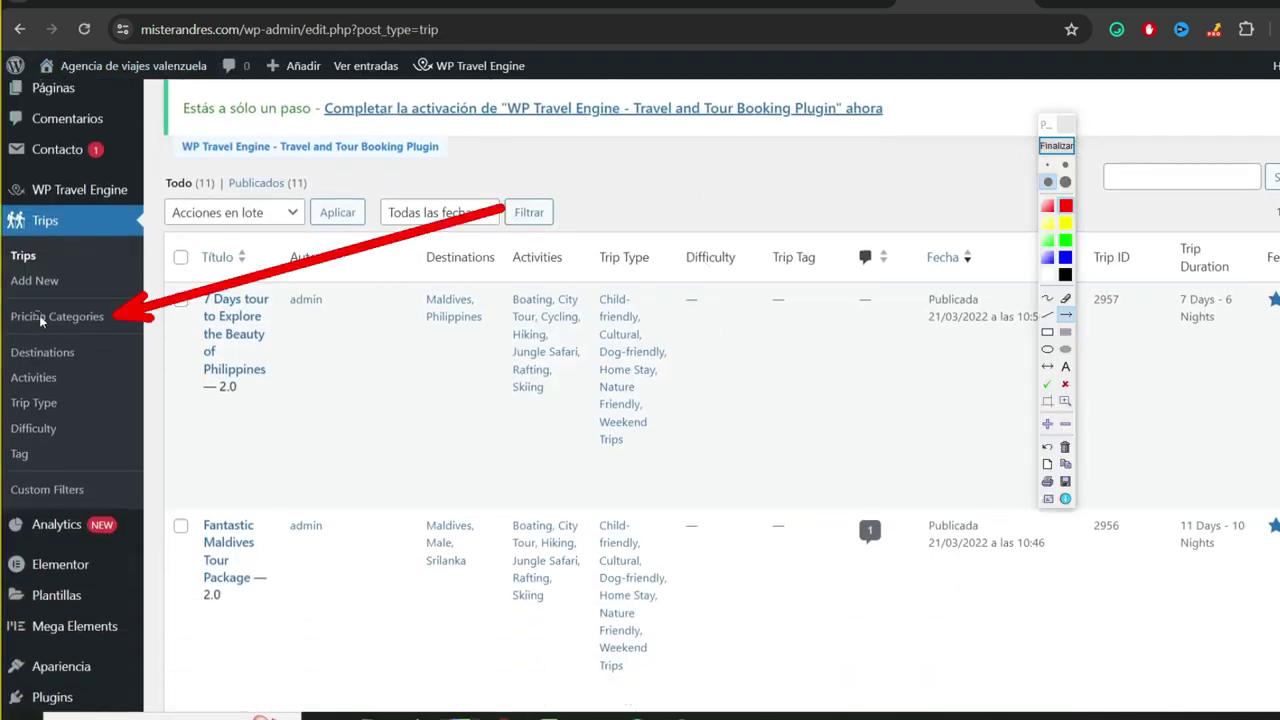
{"action": "left_click_drag", "start_coordinate": [476, 393], "coordinate": [82, 352]}
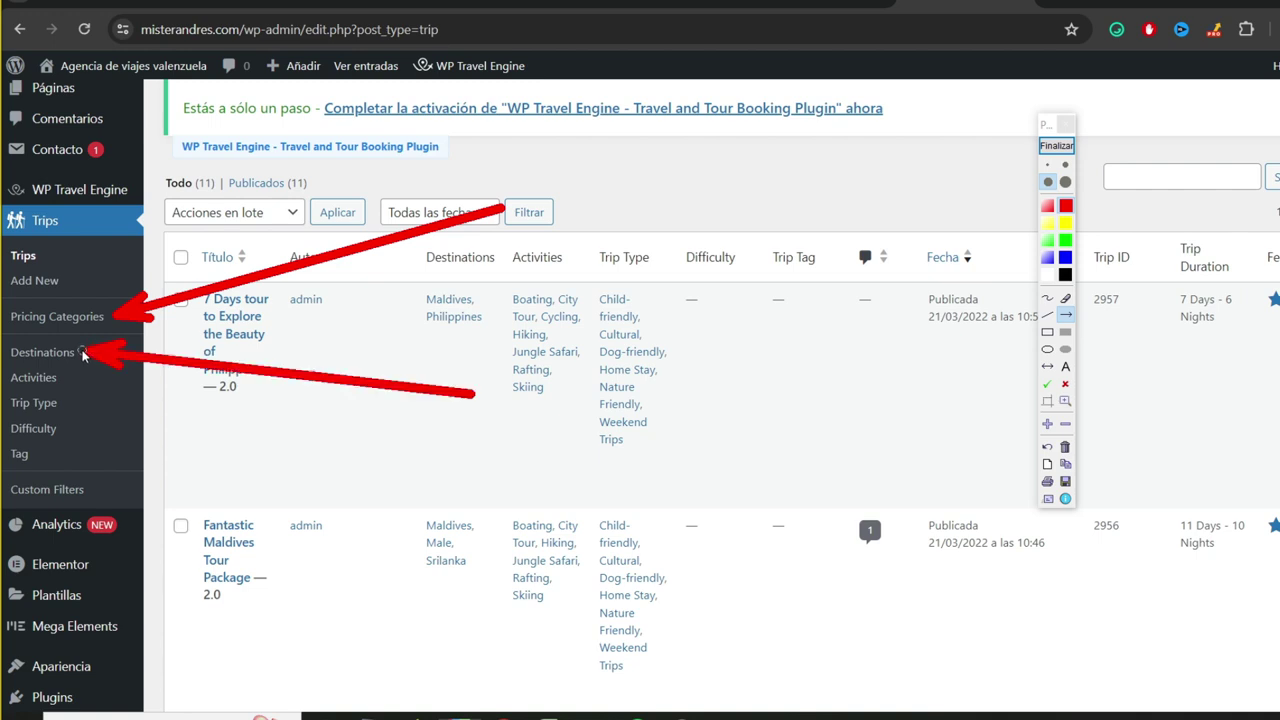
{"action": "left_click_drag", "start_coordinate": [383, 490], "coordinate": [68, 378]}
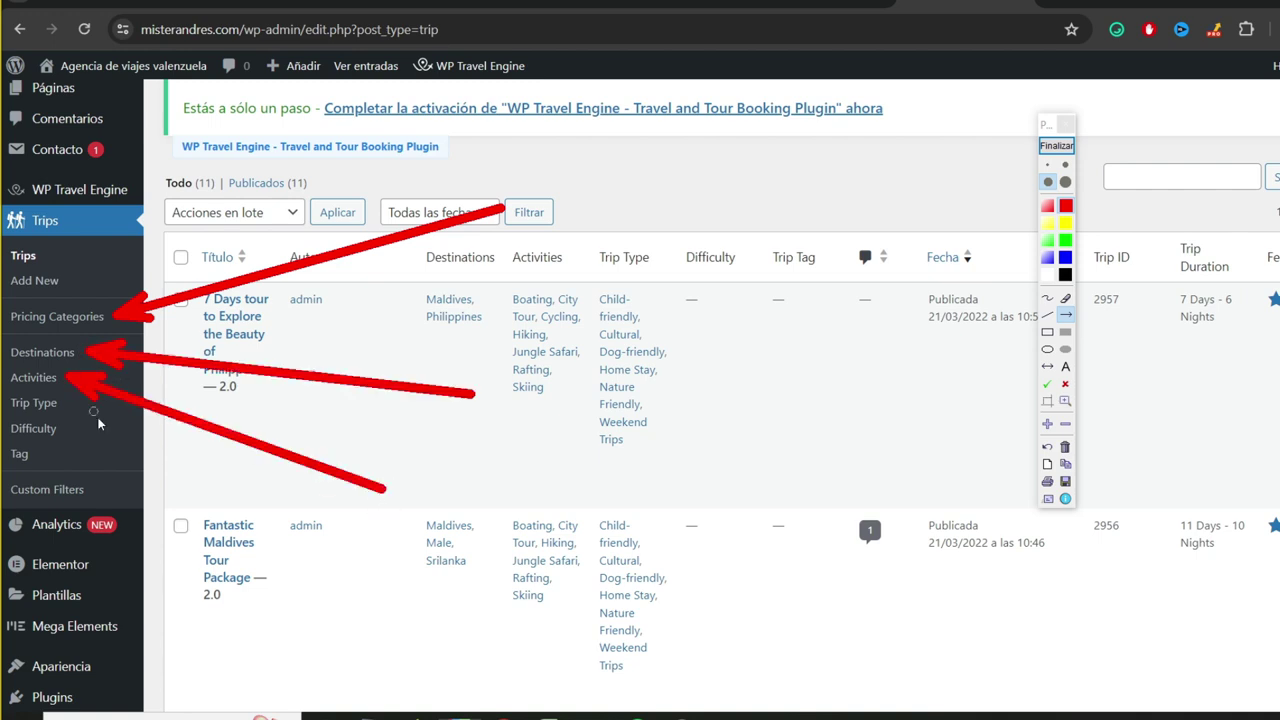
{"action": "left_click_drag", "start_coordinate": [258, 512], "coordinate": [66, 412]}
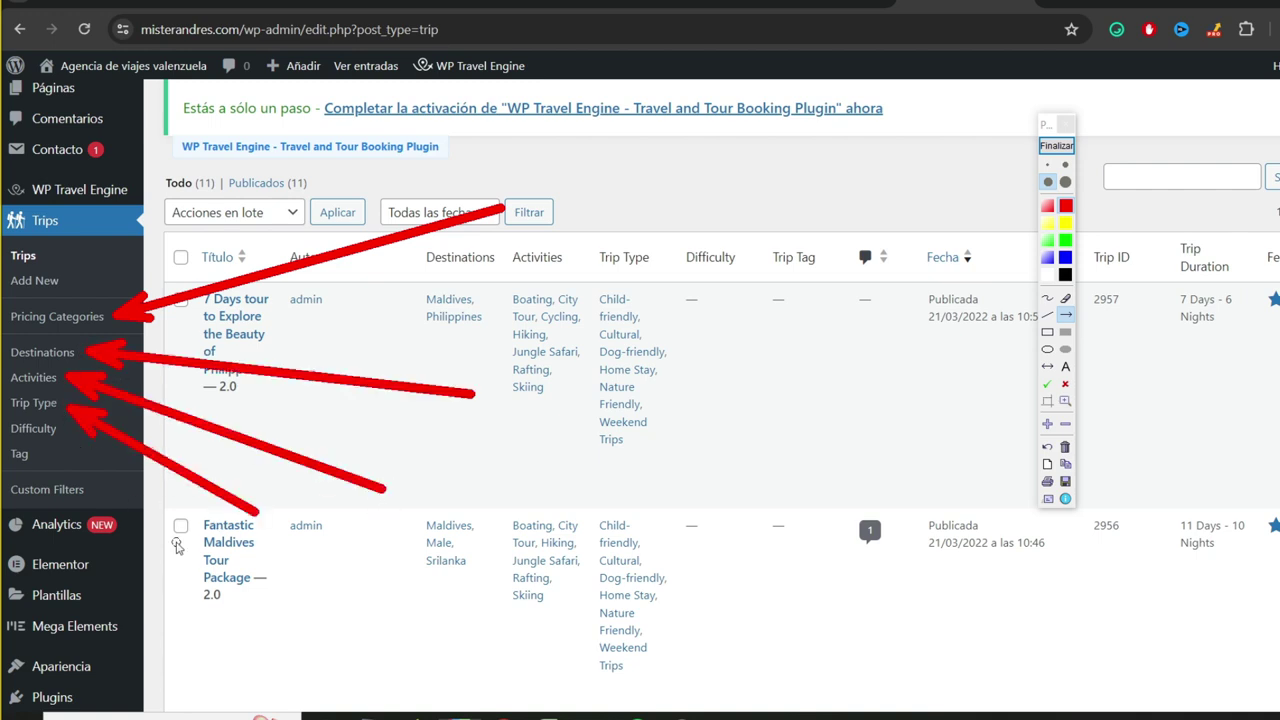
{"action": "mouse_move", "coordinate": [208, 575]}
{"action": "left_mouse_down"}
{"action": "mouse_move", "coordinate": [94, 445]}
{"action": "mouse_move", "coordinate": [60, 432]}
{"action": "left_mouse_up"}
{"action": "left_click_drag", "start_coordinate": [125, 603], "coordinate": [42, 474]}
{"action": "left_click", "coordinate": [1056, 145]}
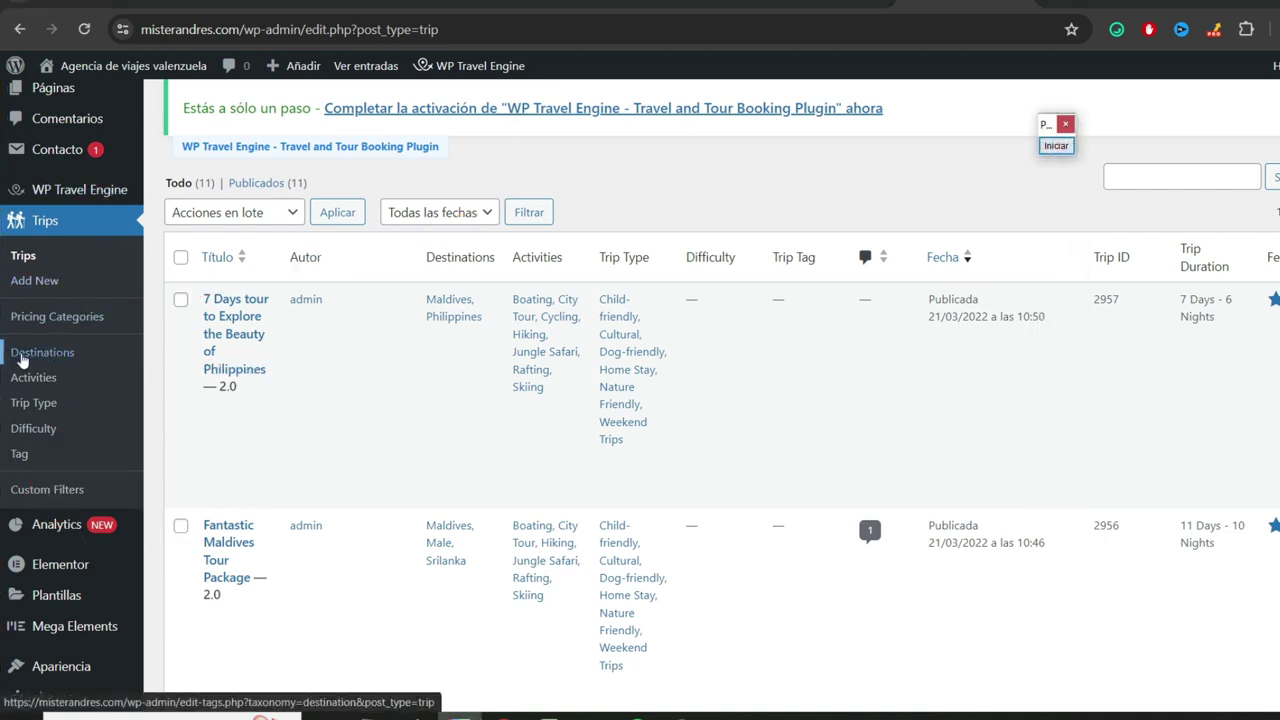
- Open the Destinations taxonomy of the trips and review the existing destinations from first to last
{"action": "left_click", "coordinate": [32, 360]}
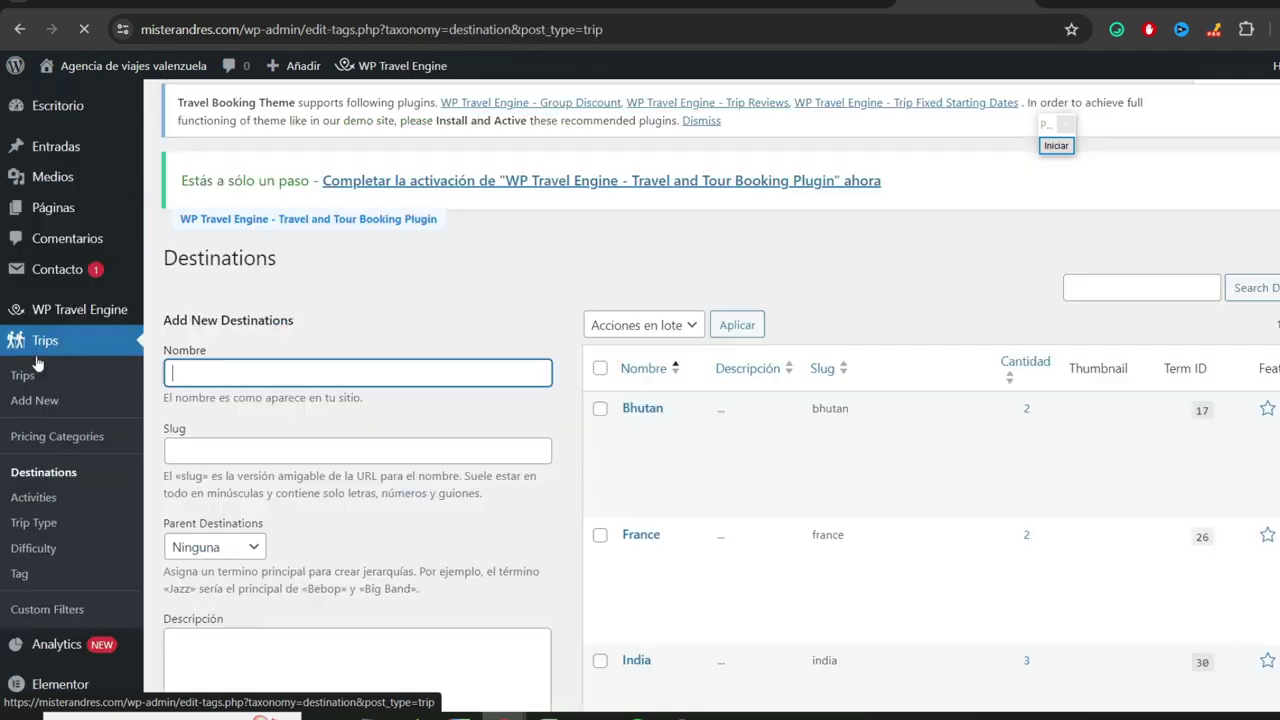
{"action": "scroll", "coordinate": [648, 186], "scroll_direction": "down", "scroll_amount": 3}
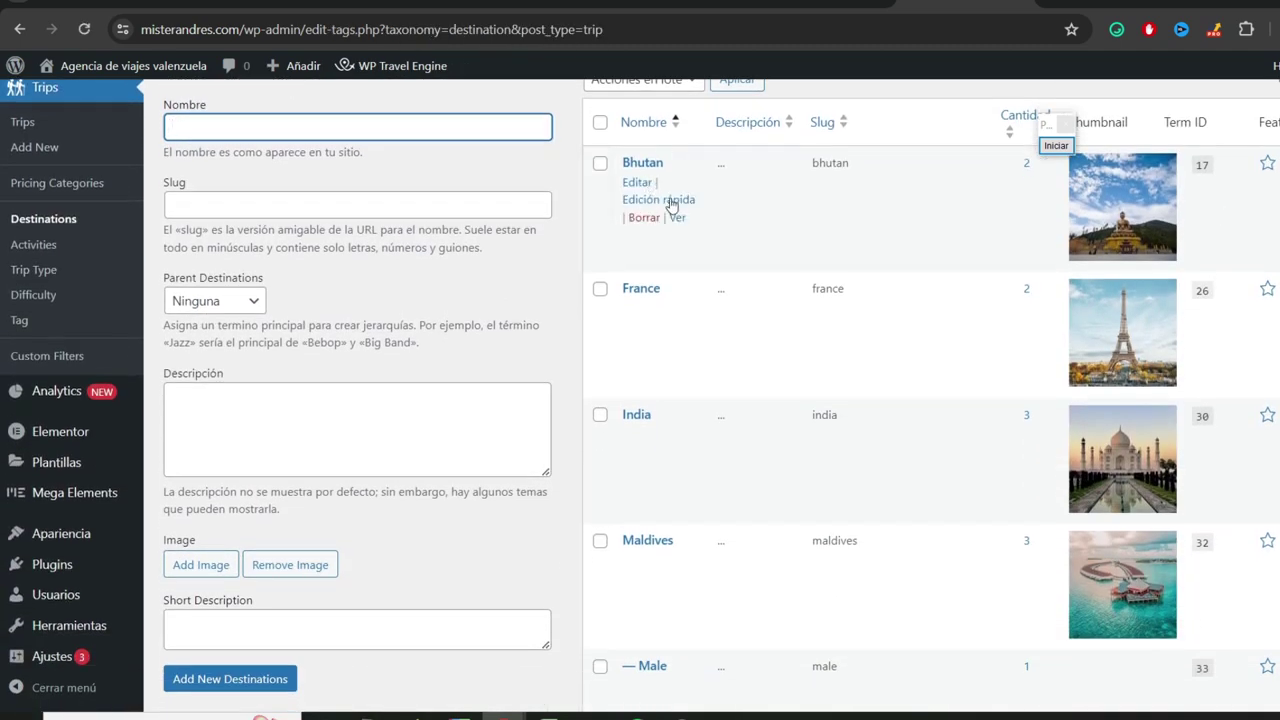
{"action": "scroll", "coordinate": [672, 204], "scroll_direction": "down", "scroll_amount": 1}
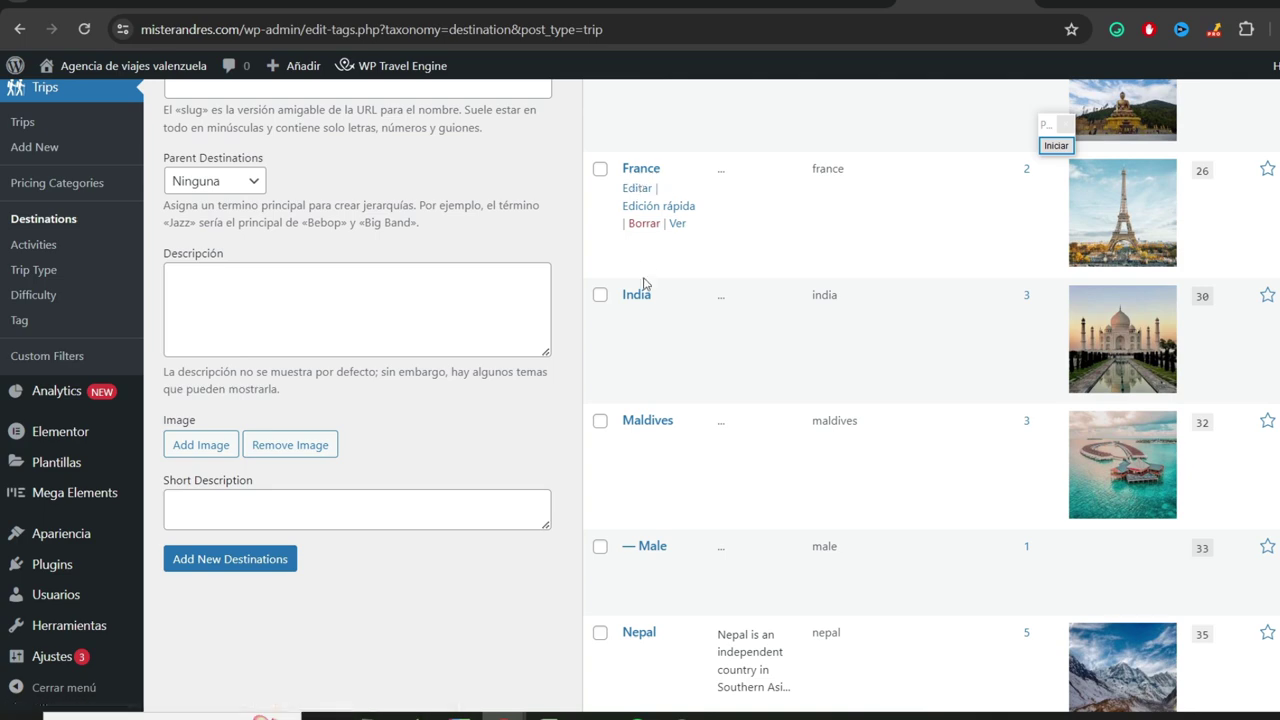
{"action": "scroll", "coordinate": [643, 284], "scroll_direction": "down", "scroll_amount": 2}
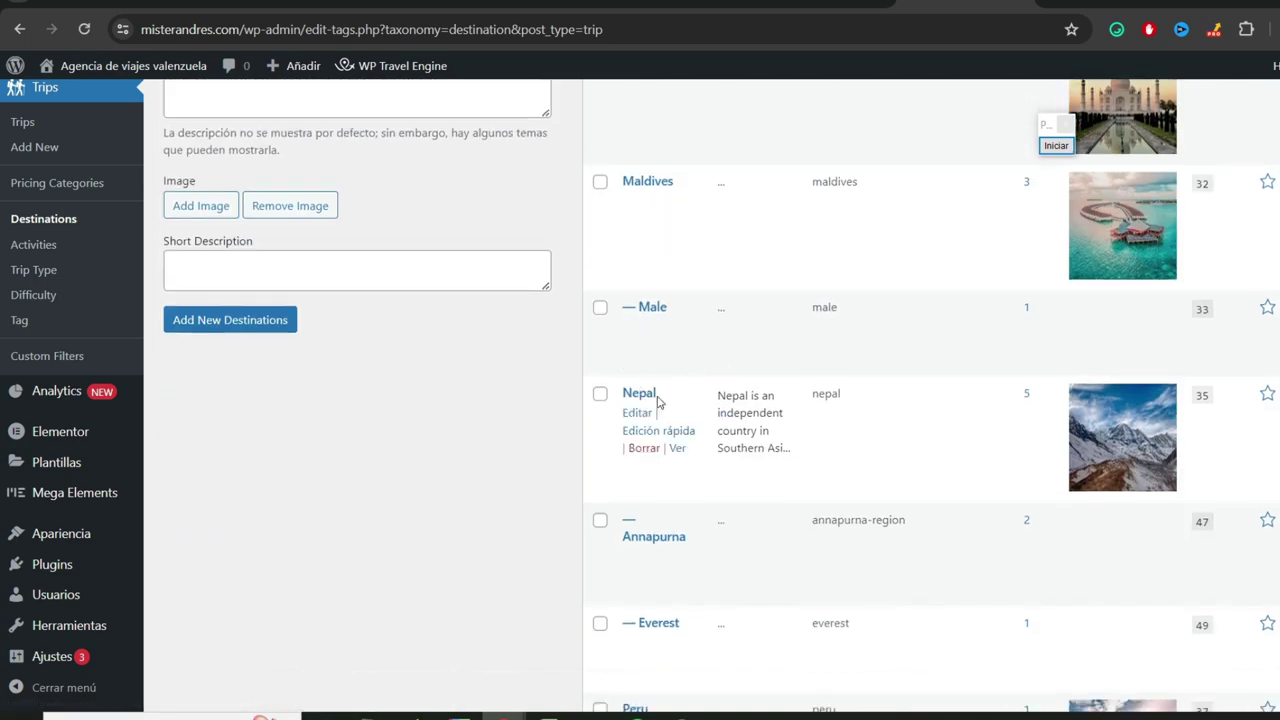
{"action": "scroll", "coordinate": [657, 402], "scroll_direction": "down", "scroll_amount": 7}
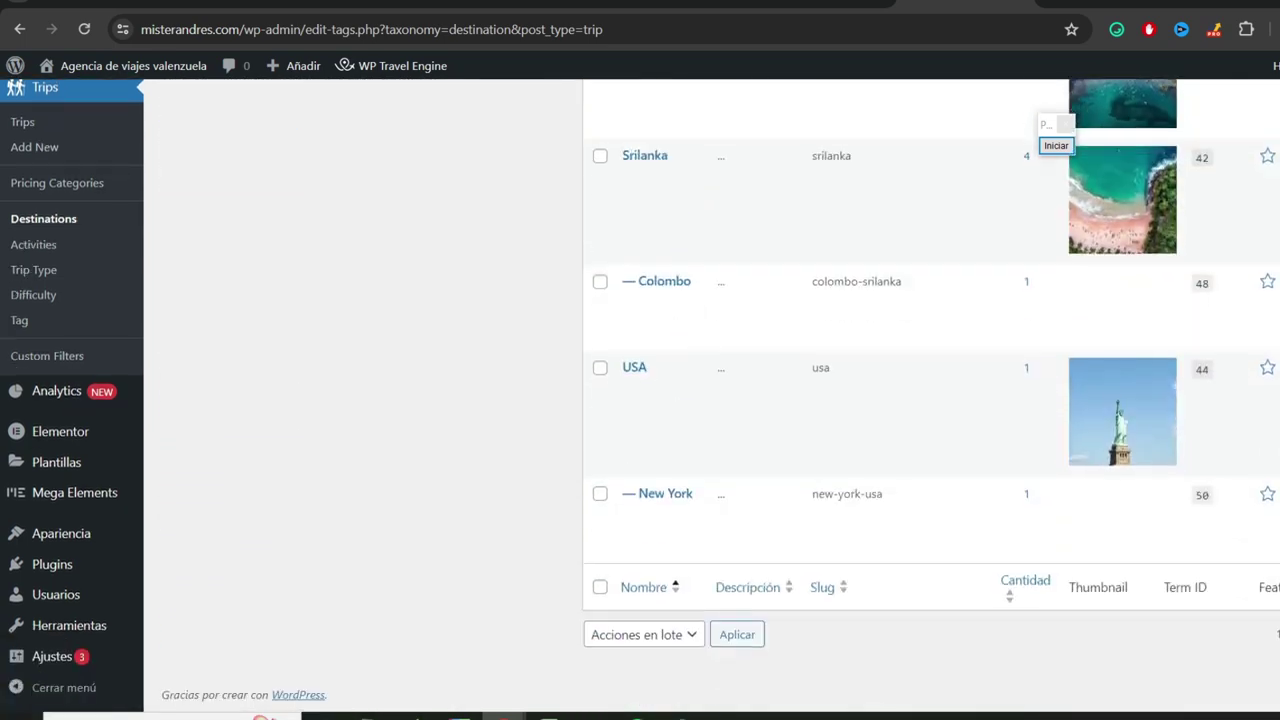
{"action": "scroll", "coordinate": [663, 229], "scroll_direction": "up", "scroll_amount": 15}
{"action": "scroll", "coordinate": [663, 229], "scroll_direction": "down", "scroll_amount": 3}
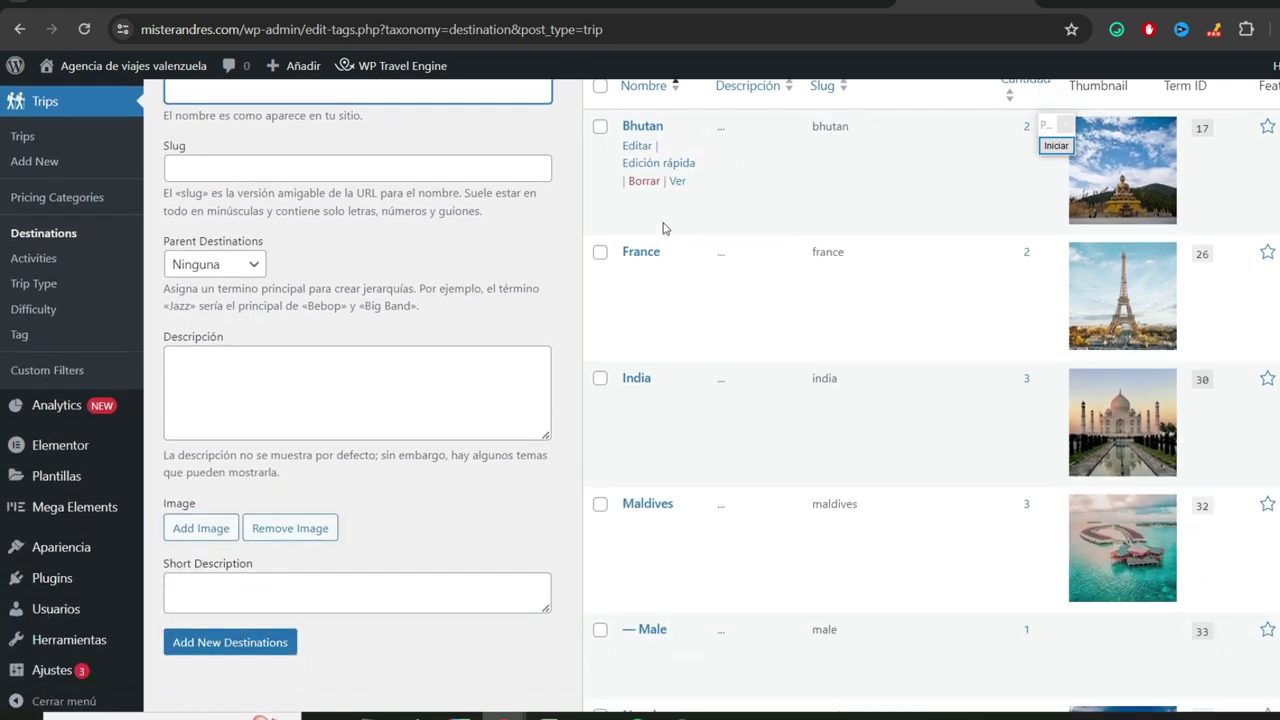
{"action": "scroll", "coordinate": [663, 229], "scroll_direction": "up", "scroll_amount": 1}
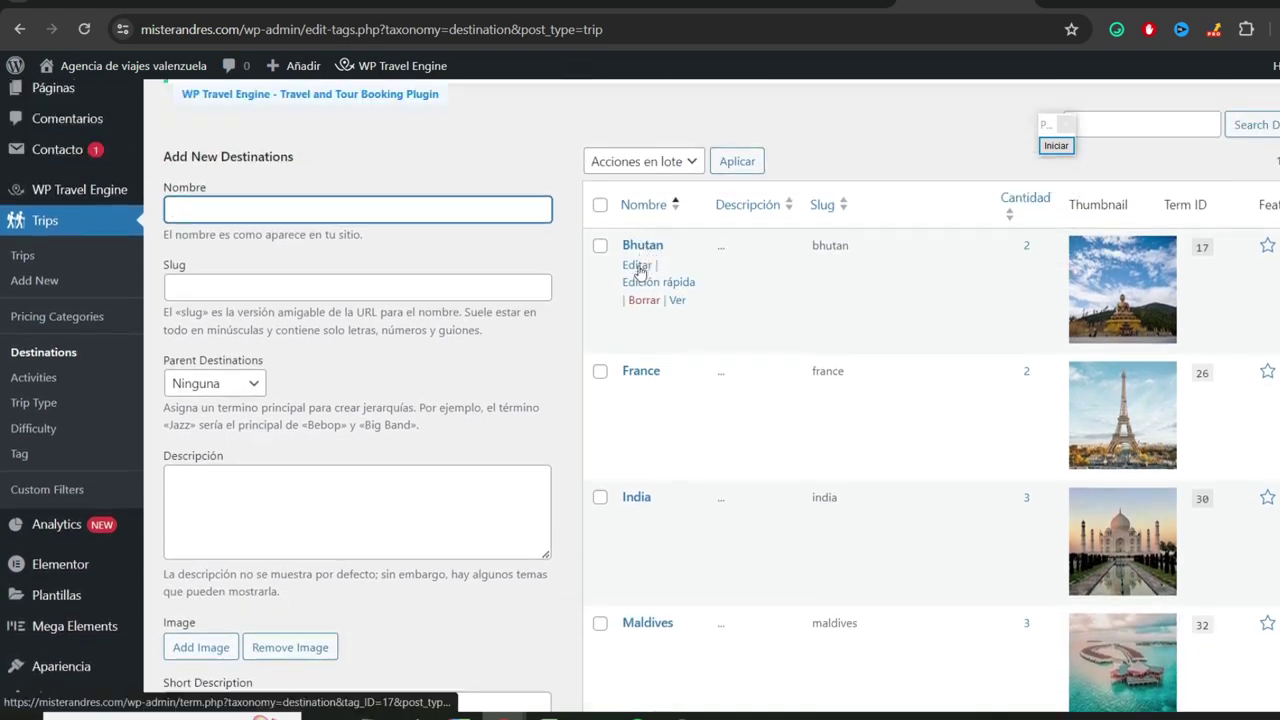
- Rename the Bhutan destination as 'Ciudad de mexico', clear its slug and save the update
{"action": "left_click", "coordinate": [638, 268]}
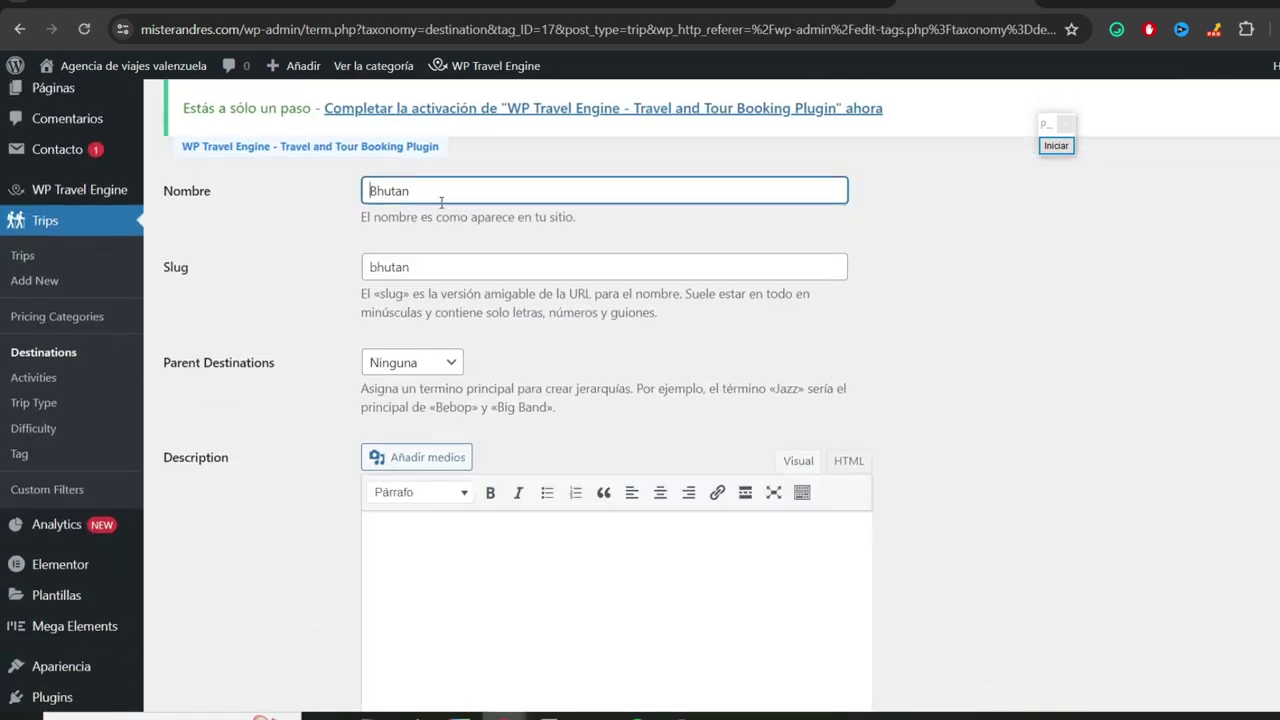
{"action": "left_click_drag", "start_coordinate": [441, 202], "coordinate": [177, 152]}
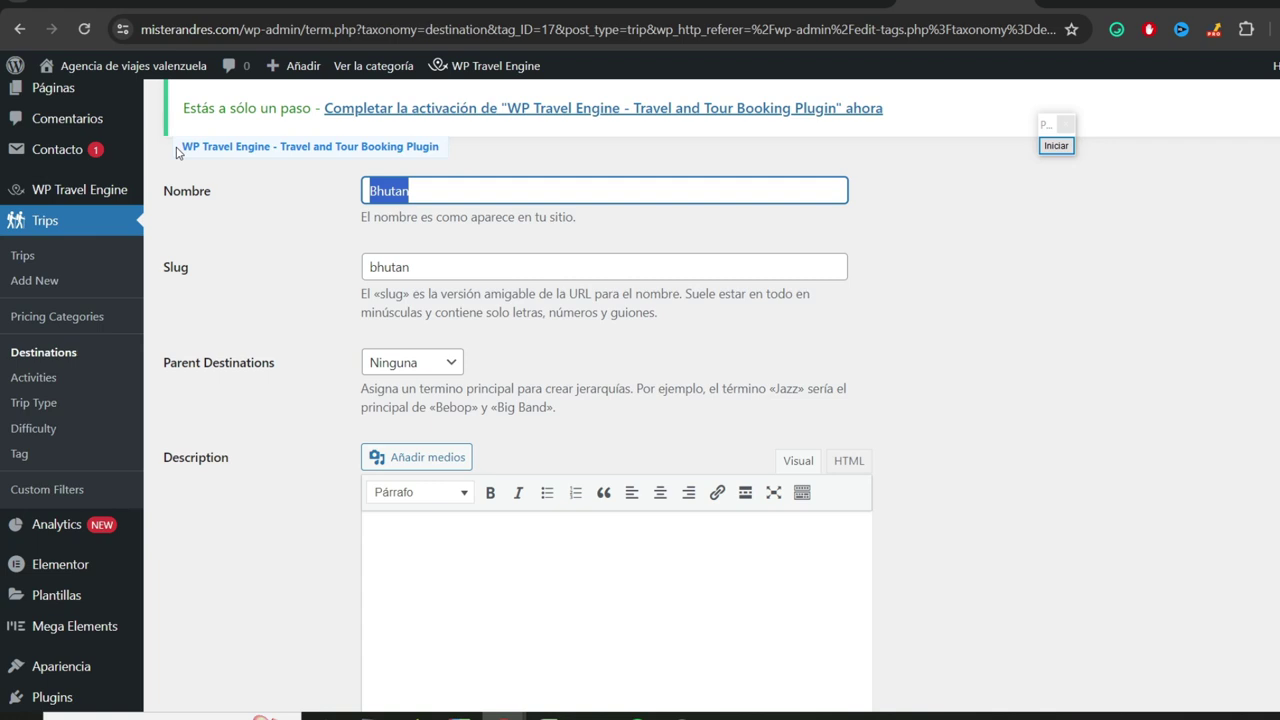
{"action": "type", "text": "Ciudad de mexico"}
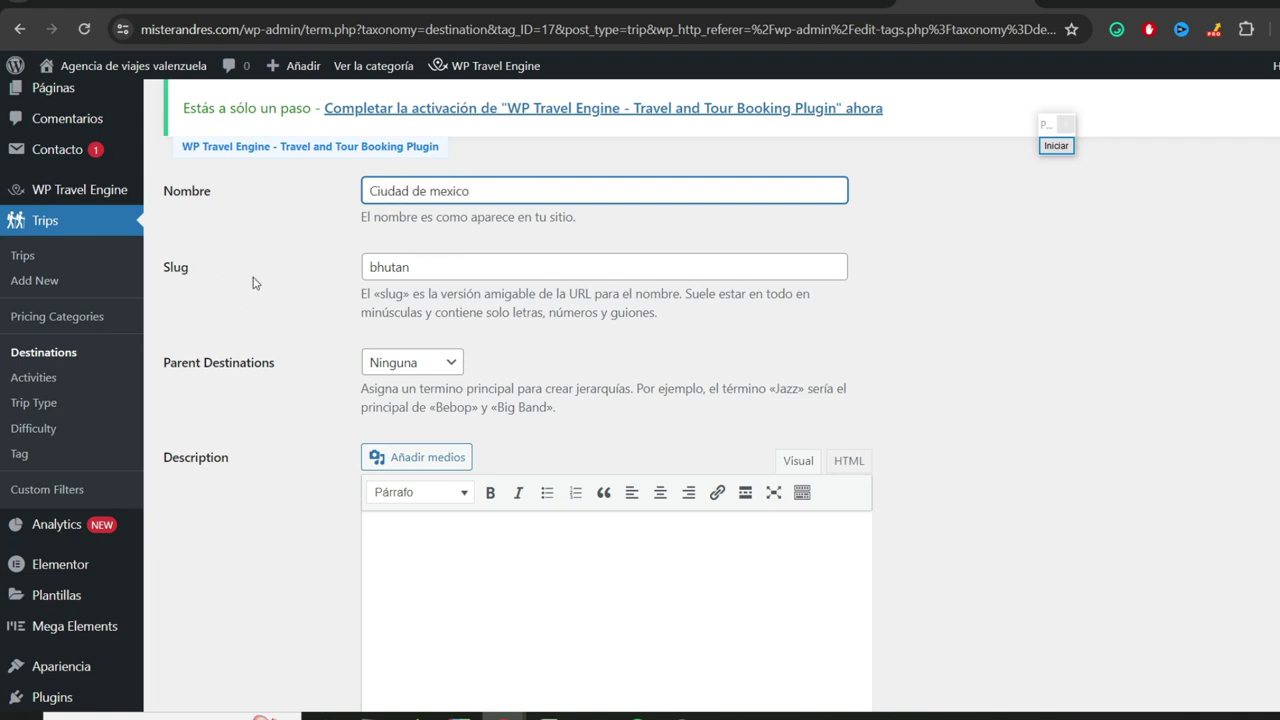
{"action": "left_click_drag", "start_coordinate": [420, 267], "coordinate": [181, 230]}
{"action": "key", "text": "BackSpace"}
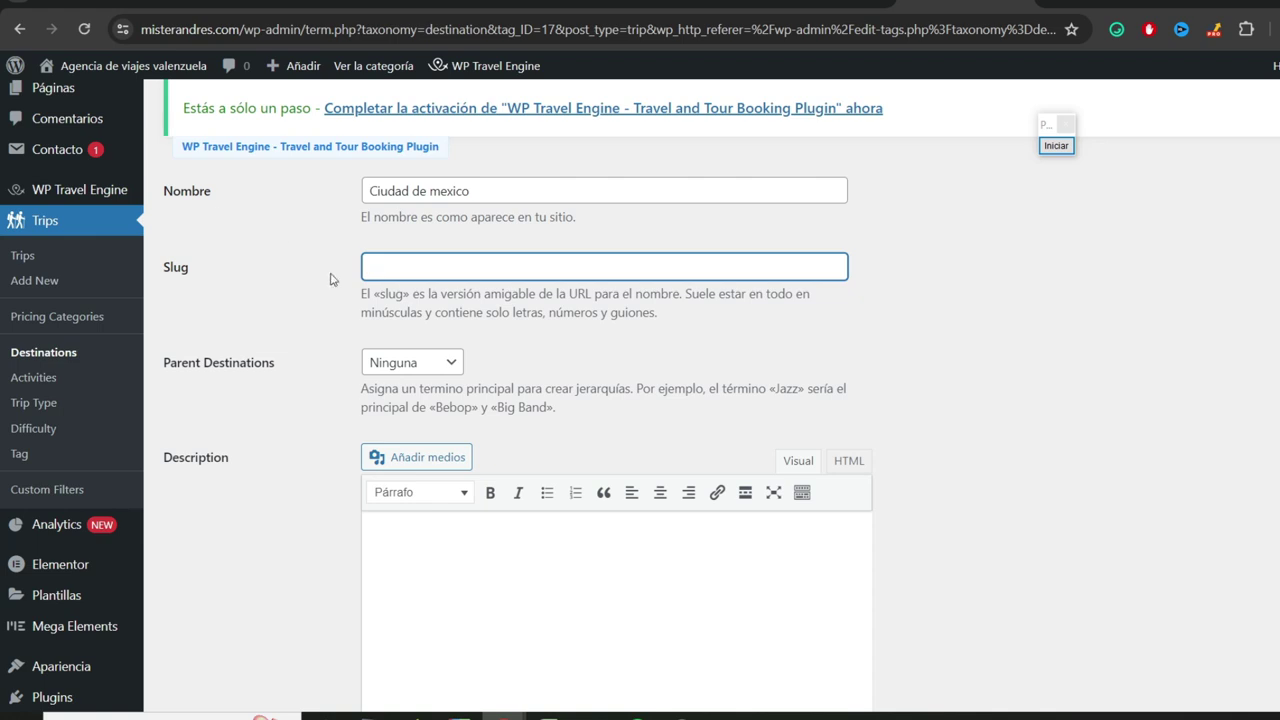
{"action": "left_click", "coordinate": [1100, 365]}
{"action": "scroll", "coordinate": [700, 400], "scroll_direction": "down", "scroll_amount": 5}
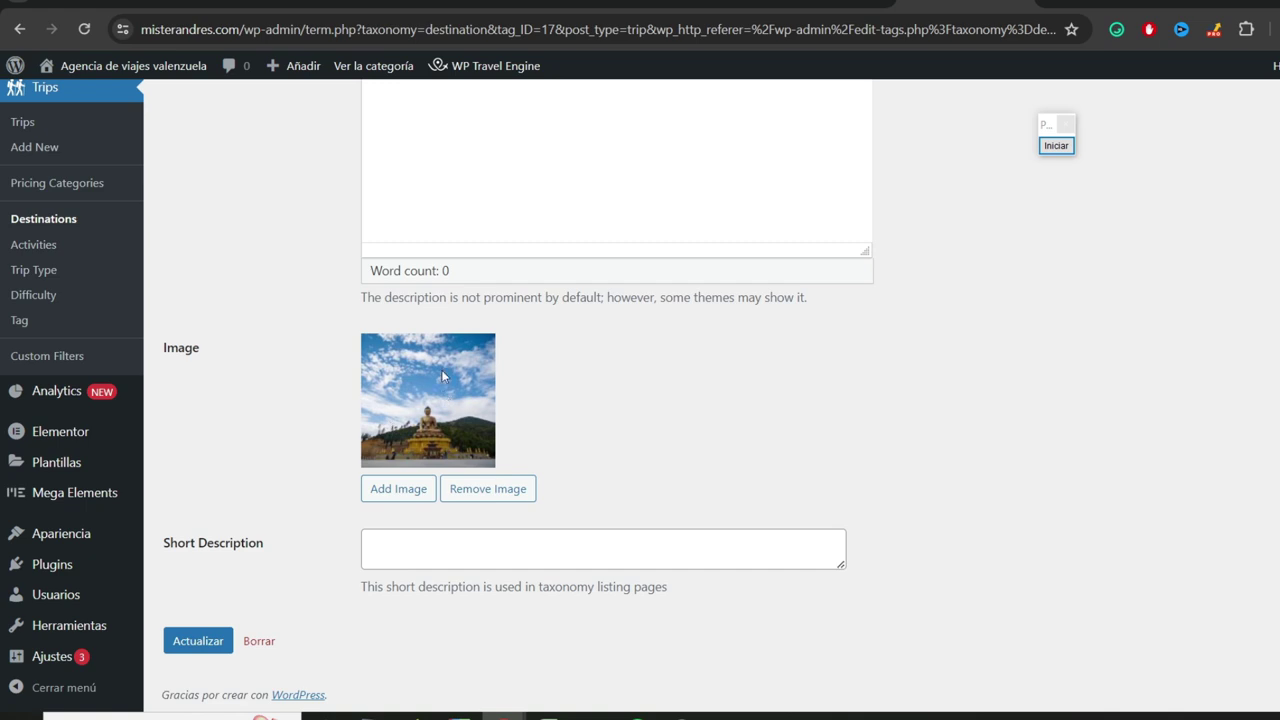
{"action": "left_click", "coordinate": [198, 640]}
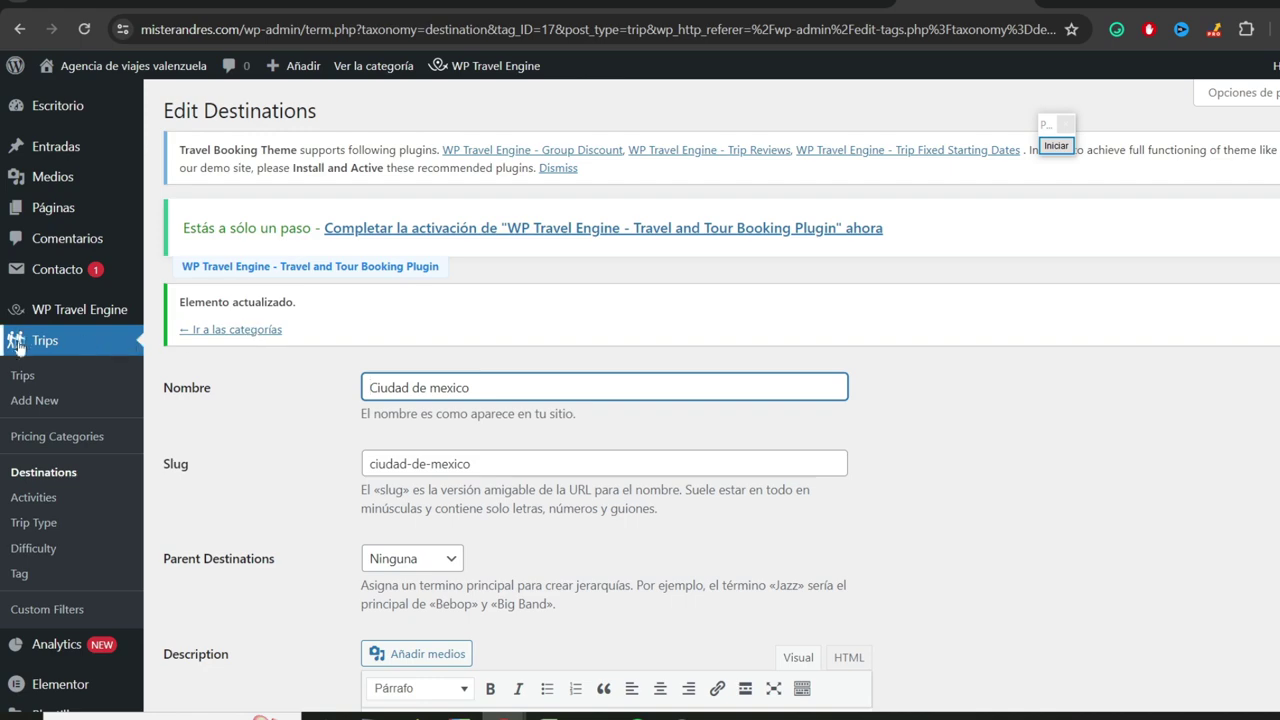
- Return to the list of destinations and review its first entries
{"action": "scroll", "coordinate": [449, 397], "scroll_direction": "down", "scroll_amount": 3}
{"action": "scroll", "coordinate": [449, 397], "scroll_direction": "up", "scroll_amount": 3}
{"action": "scroll", "coordinate": [85, 358], "scroll_direction": "down", "scroll_amount": 1}
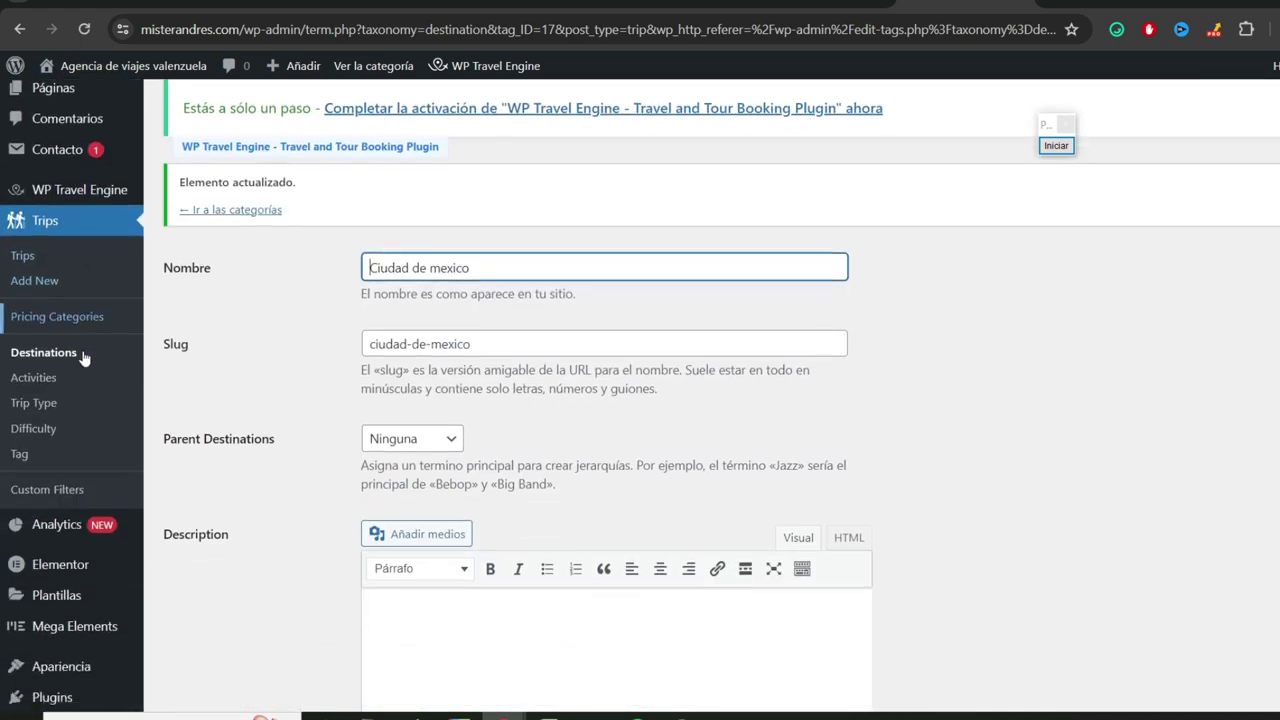
{"action": "left_click", "coordinate": [46, 363]}
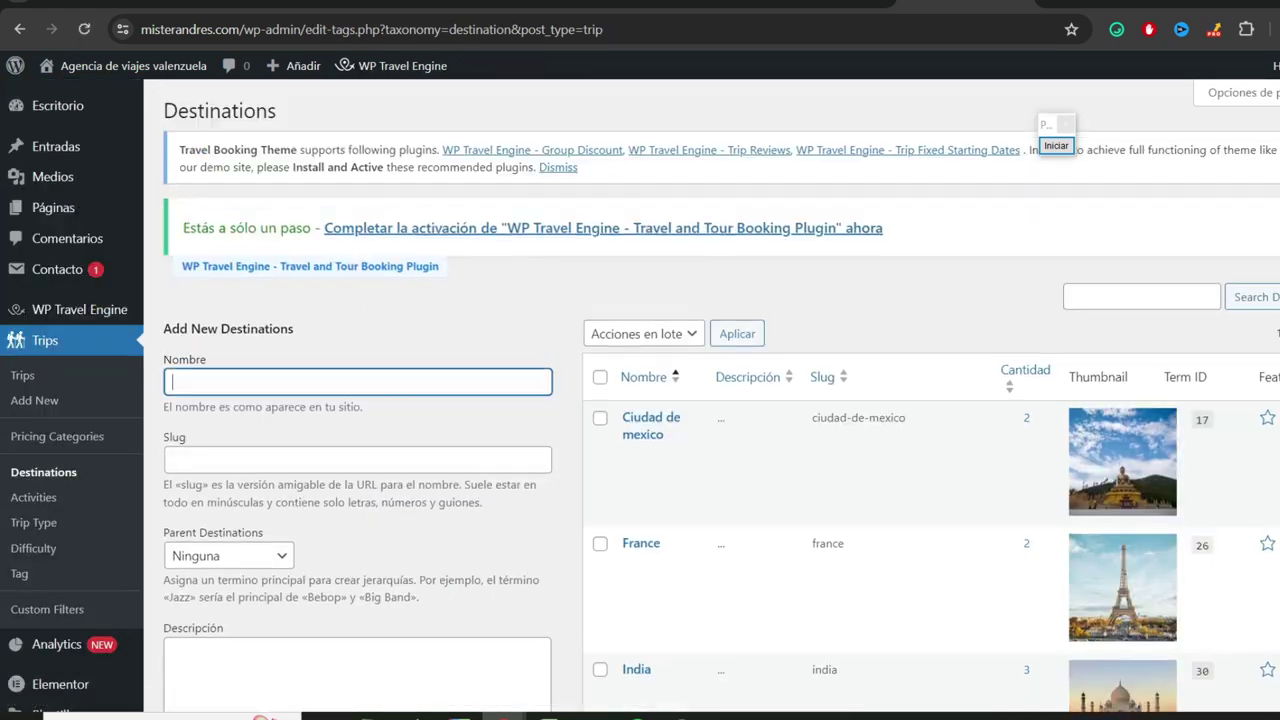
{"action": "scroll", "coordinate": [645, 285], "scroll_direction": "down", "scroll_amount": 2}
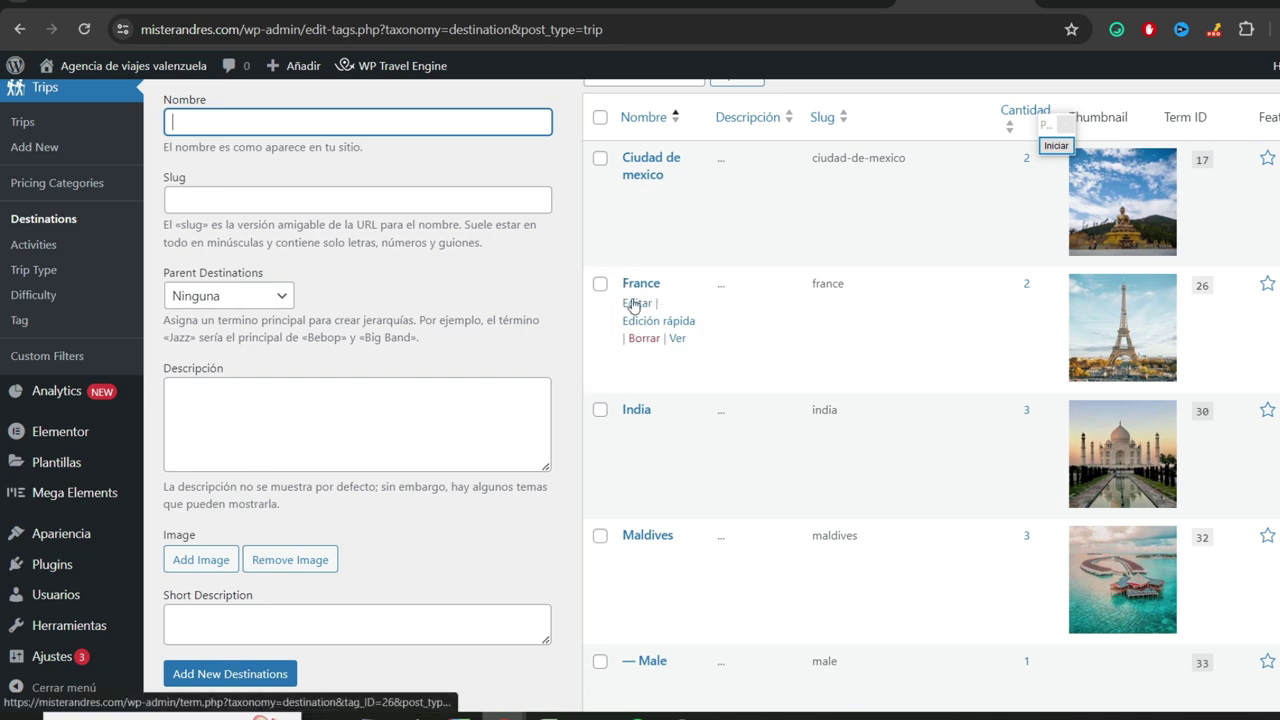
- Rename the France destination as 'Los Cabos', clear its slug and save the update
{"action": "left_click", "coordinate": [633, 305]}
{"action": "scroll", "coordinate": [640, 400], "scroll_direction": "down", "scroll_amount": 1}
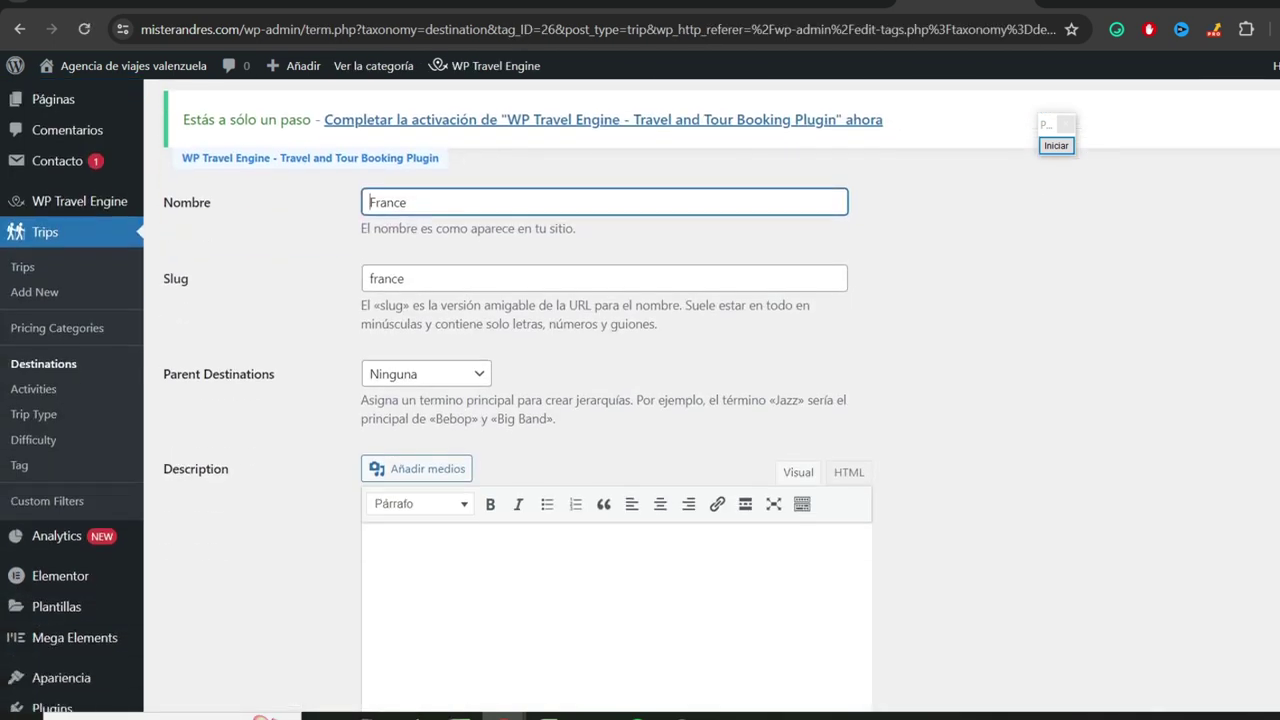
{"action": "left_click_drag", "start_coordinate": [430, 210], "coordinate": [296, 207]}
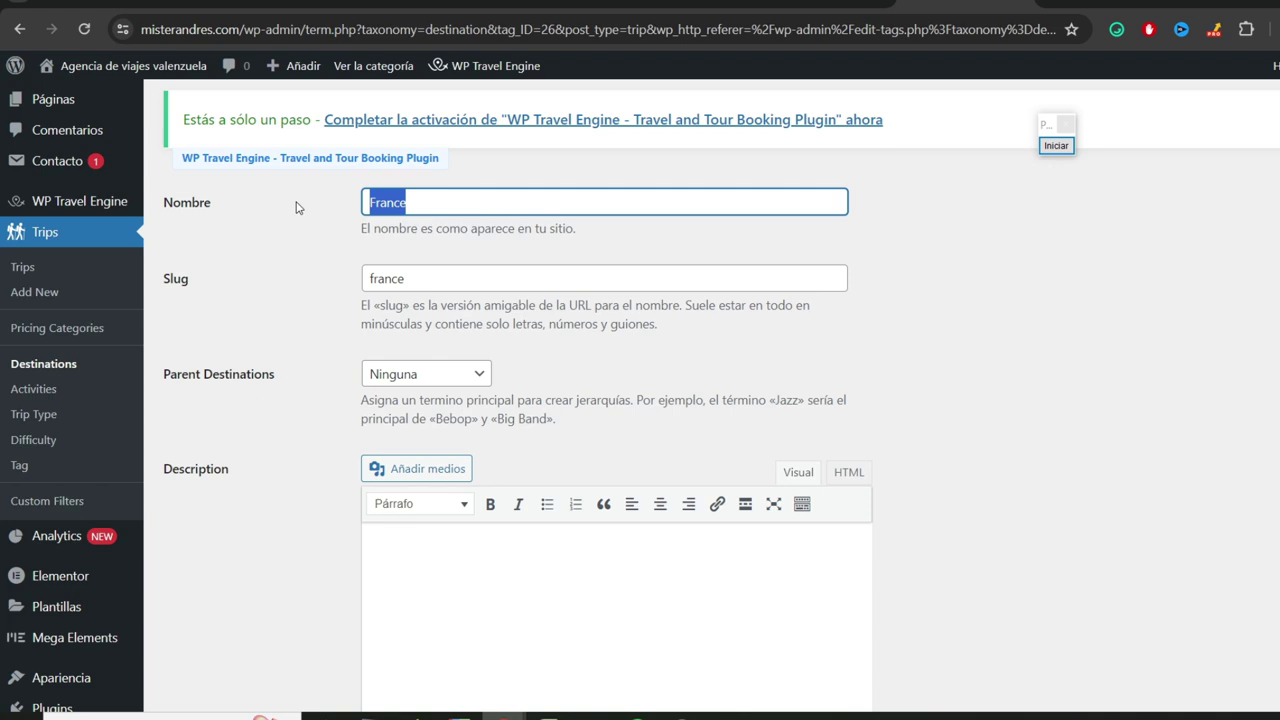
{"action": "type", "text": "Los Cabos"}
{"action": "left_click_drag", "start_coordinate": [443, 278], "coordinate": [175, 257]}
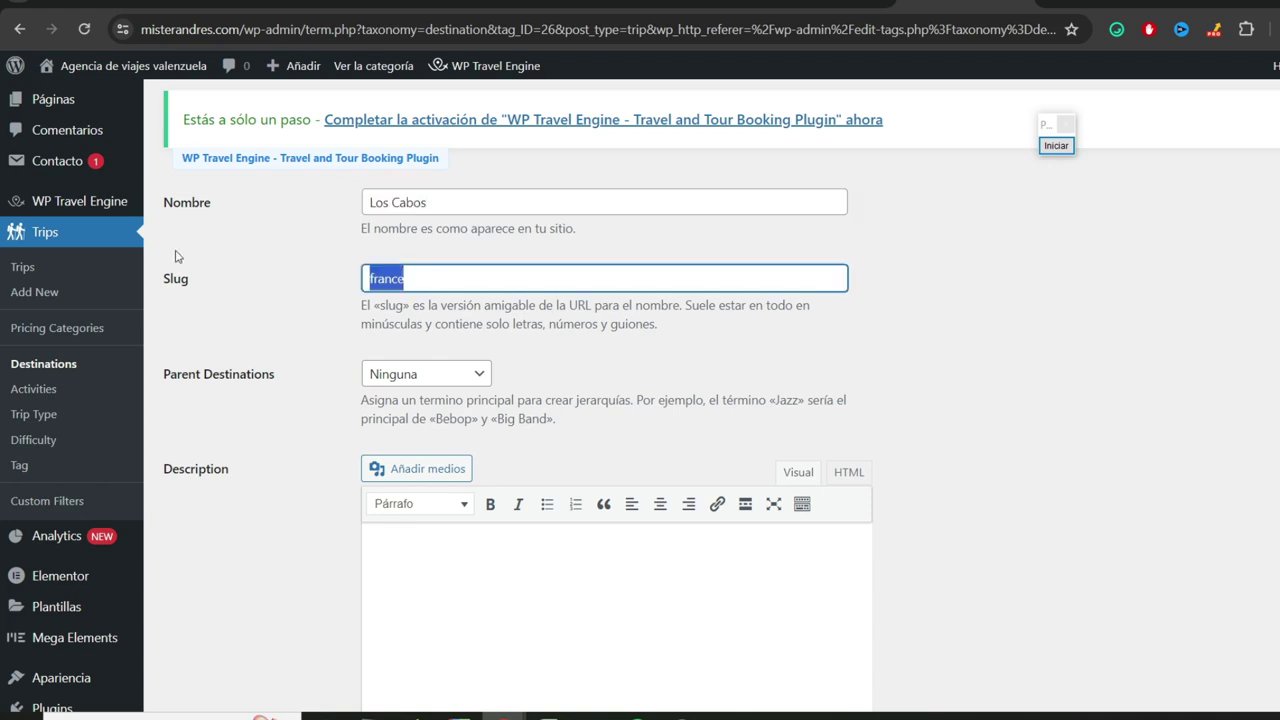
{"action": "key", "text": "BackSpace"}
{"action": "scroll", "coordinate": [1030, 296], "scroll_direction": "down", "scroll_amount": 5}
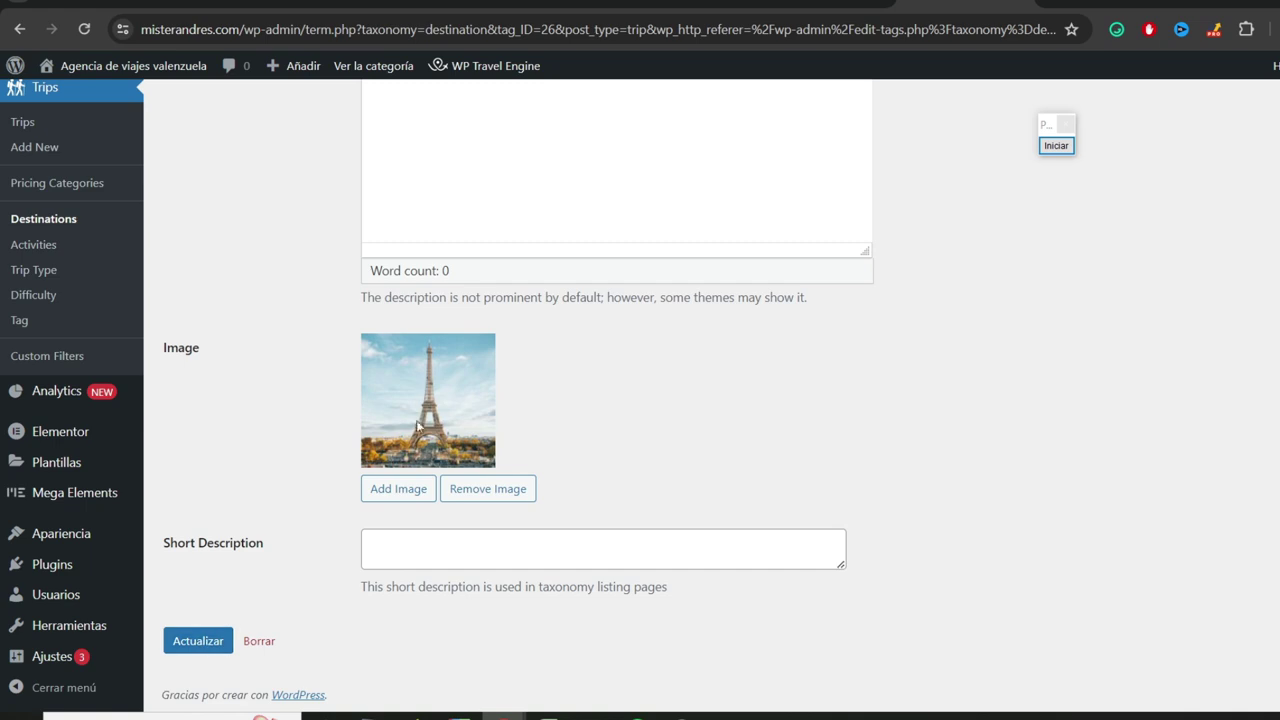
{"action": "left_click", "coordinate": [196, 638]}
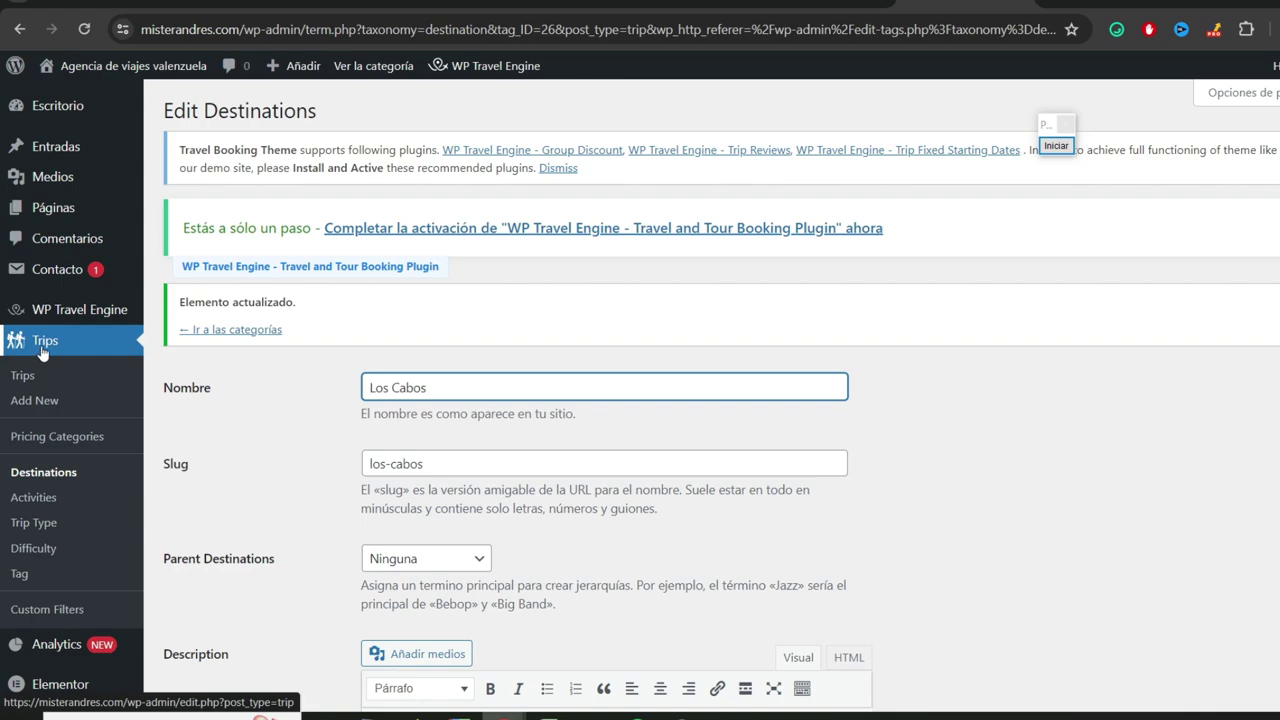
- Go back to the list of all trips
{"action": "left_click", "coordinate": [44, 342]}
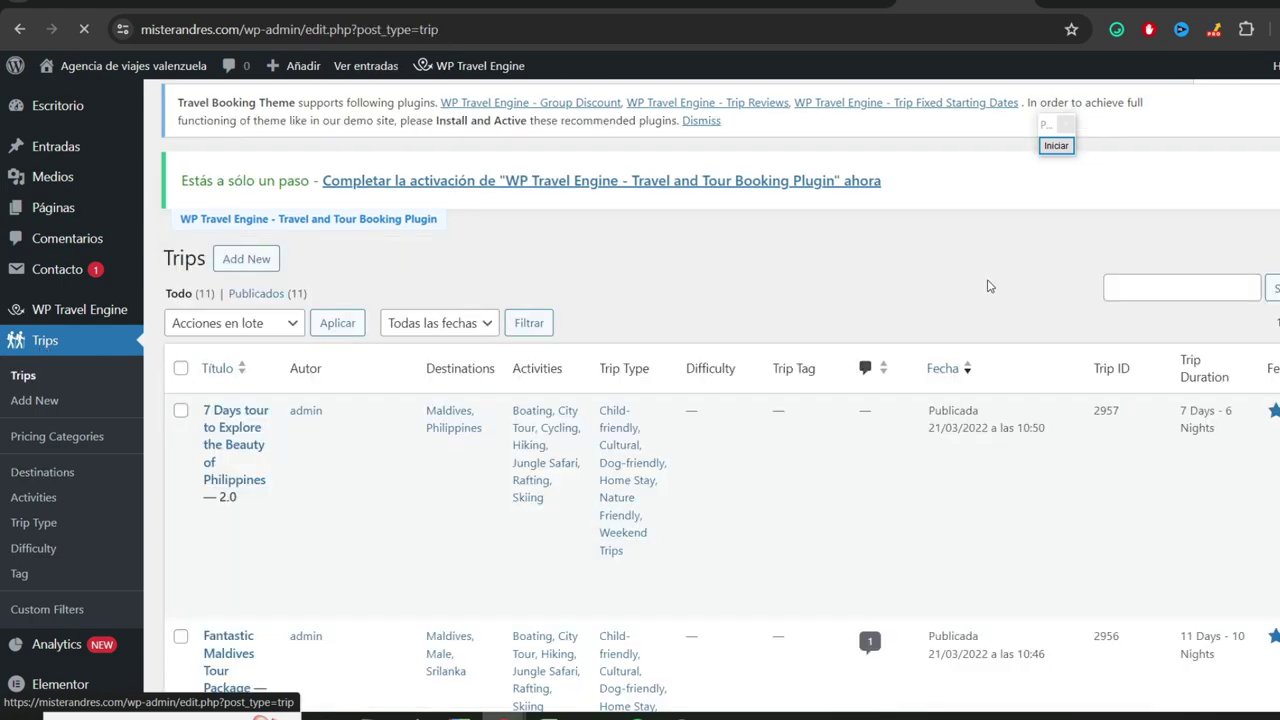
- Open the list of destinations and review its first entries, from Ciudad de mexico to Maldives
{"action": "scroll", "coordinate": [80, 350], "scroll_direction": "down", "scroll_amount": 1}
{"action": "left_click", "coordinate": [42, 390]}
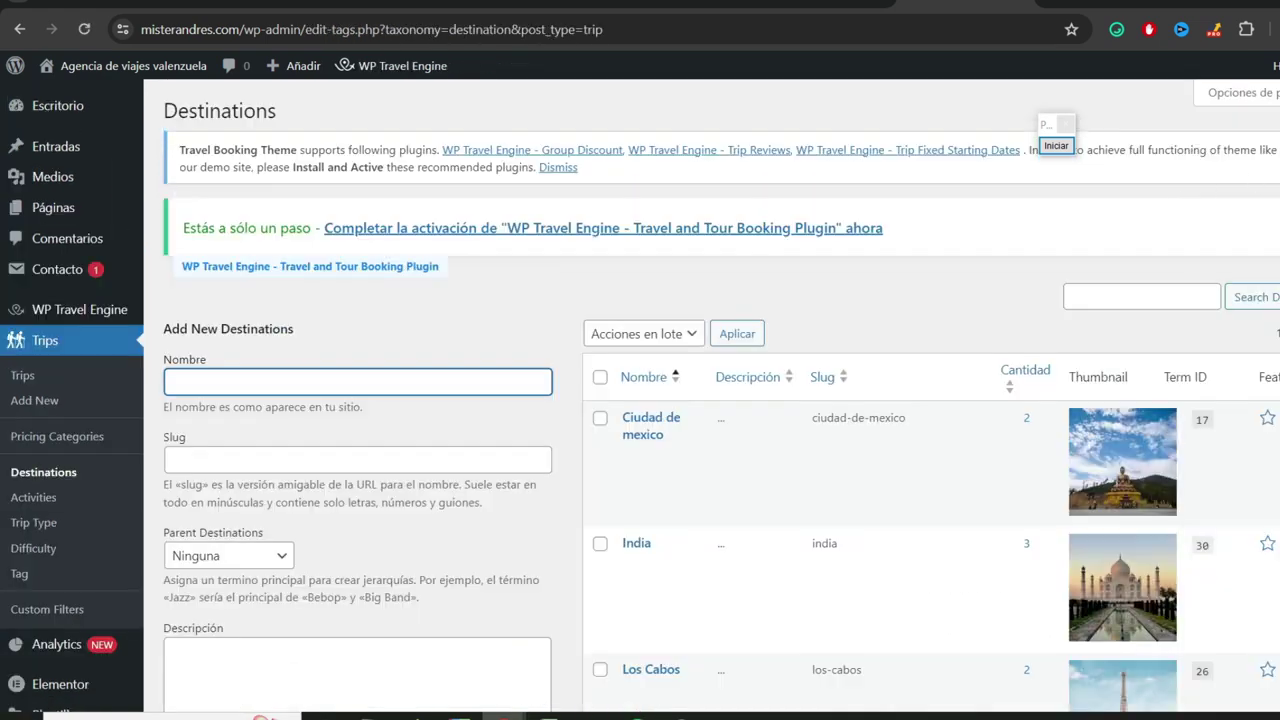
{"action": "scroll", "coordinate": [860, 190], "scroll_direction": "down", "scroll_amount": 3}
{"action": "scroll", "coordinate": [763, 240], "scroll_direction": "up", "scroll_amount": 2}
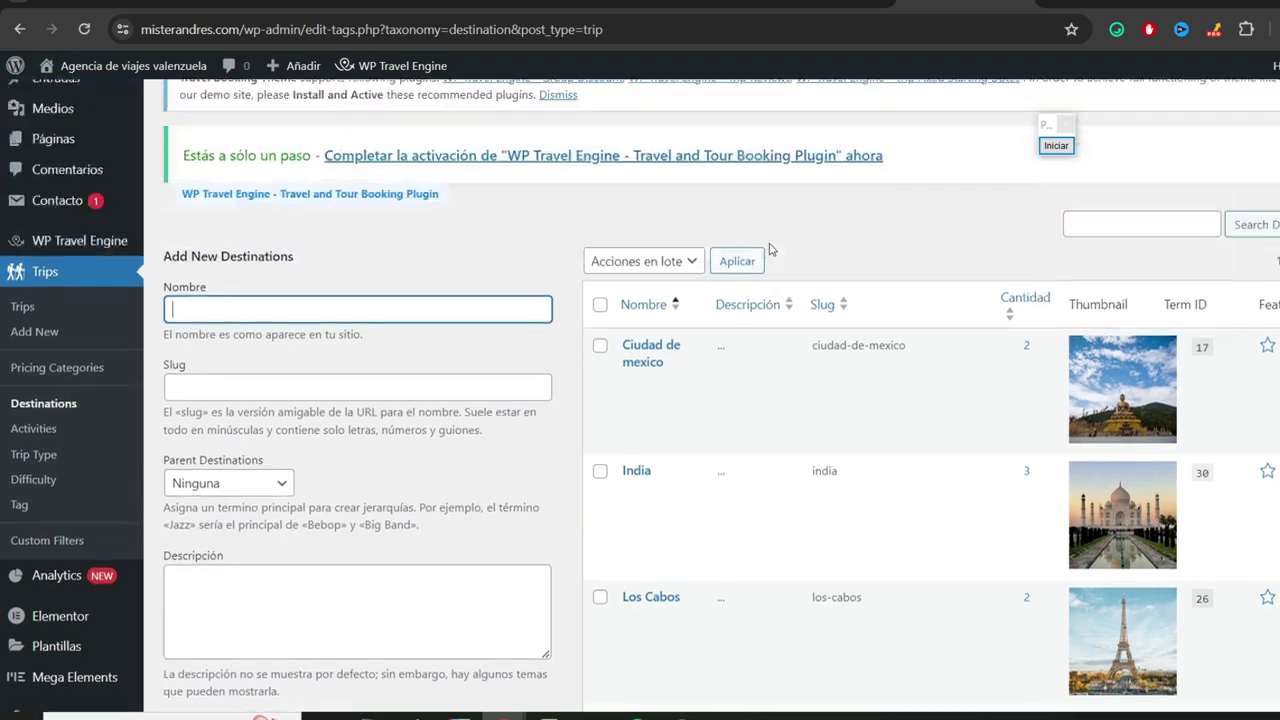
{"action": "scroll", "coordinate": [746, 277], "scroll_direction": "down", "scroll_amount": 4}
{"action": "scroll", "coordinate": [700, 250], "scroll_direction": "up", "scroll_amount": 2}
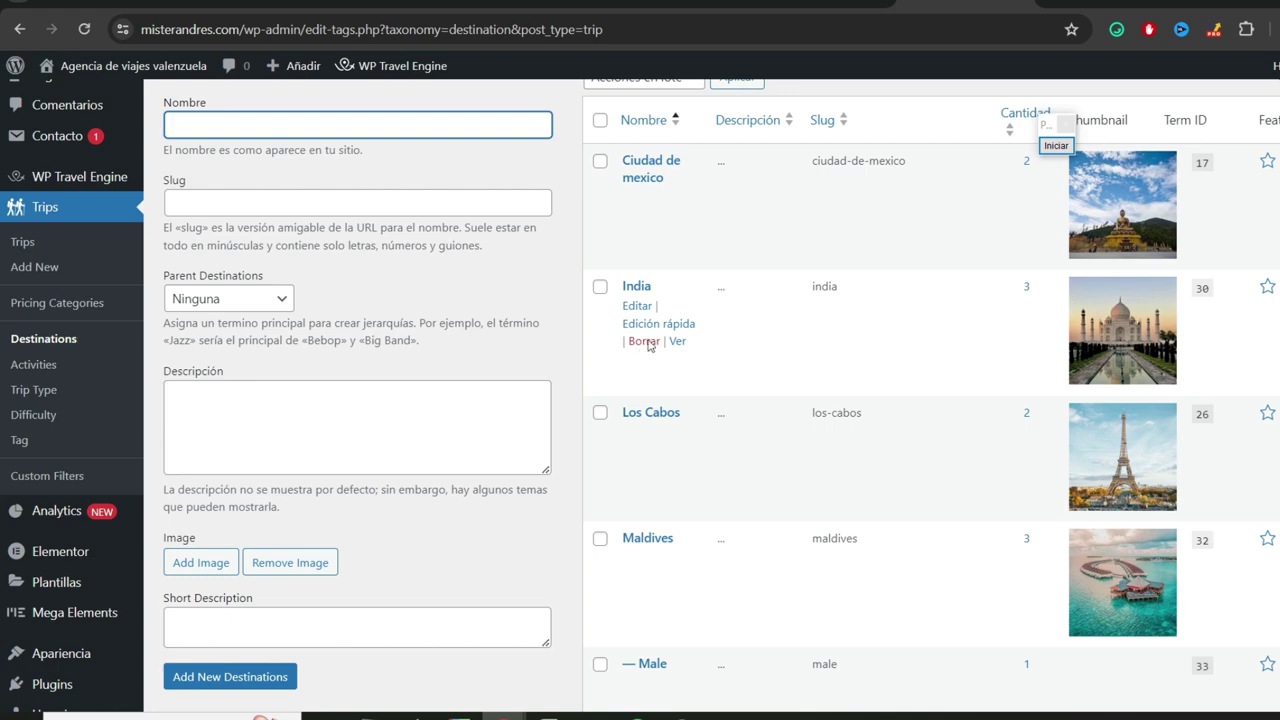
{"action": "scroll", "coordinate": [690, 300], "scroll_direction": "up", "scroll_amount": 1}
{"action": "scroll", "coordinate": [697, 322], "scroll_direction": "down", "scroll_amount": 1}
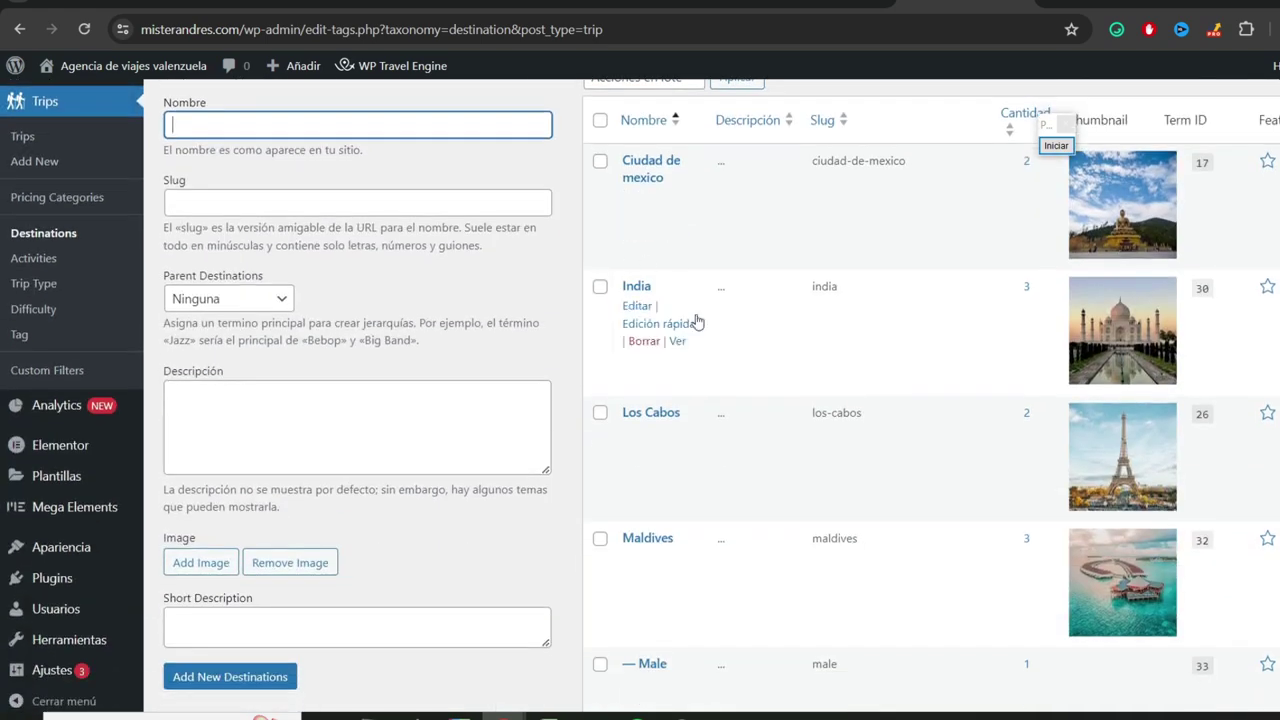
- Rename the India destination as 'Cancun', clear its slug and save the update
{"action": "left_click", "coordinate": [634, 309]}
{"action": "left_click_drag", "start_coordinate": [405, 310], "coordinate": [247, 327]}
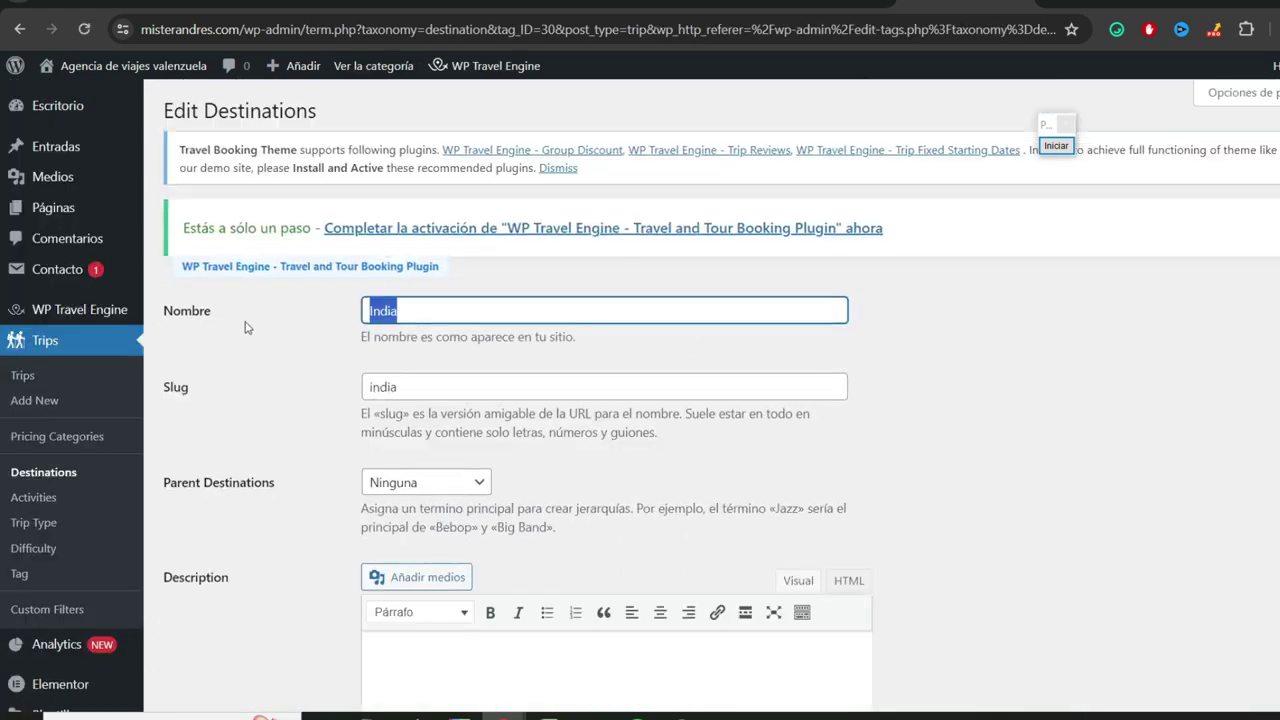
{"action": "type", "text": "Cancun"}
{"action": "left_click_drag", "start_coordinate": [398, 386], "coordinate": [357, 386]}
{"action": "key", "text": "BackSpace"}
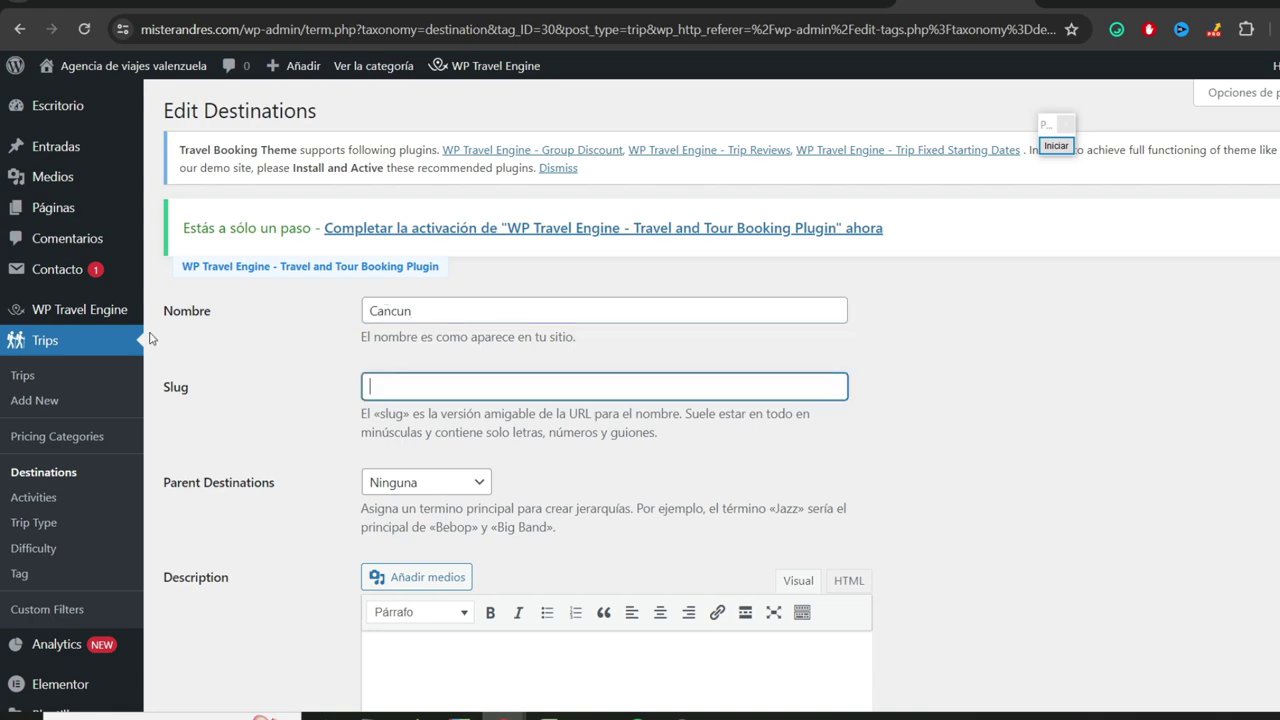
{"action": "scroll", "coordinate": [322, 446], "scroll_direction": "down", "scroll_amount": 2}
{"action": "scroll", "coordinate": [322, 446], "scroll_direction": "down", "scroll_amount": 2}
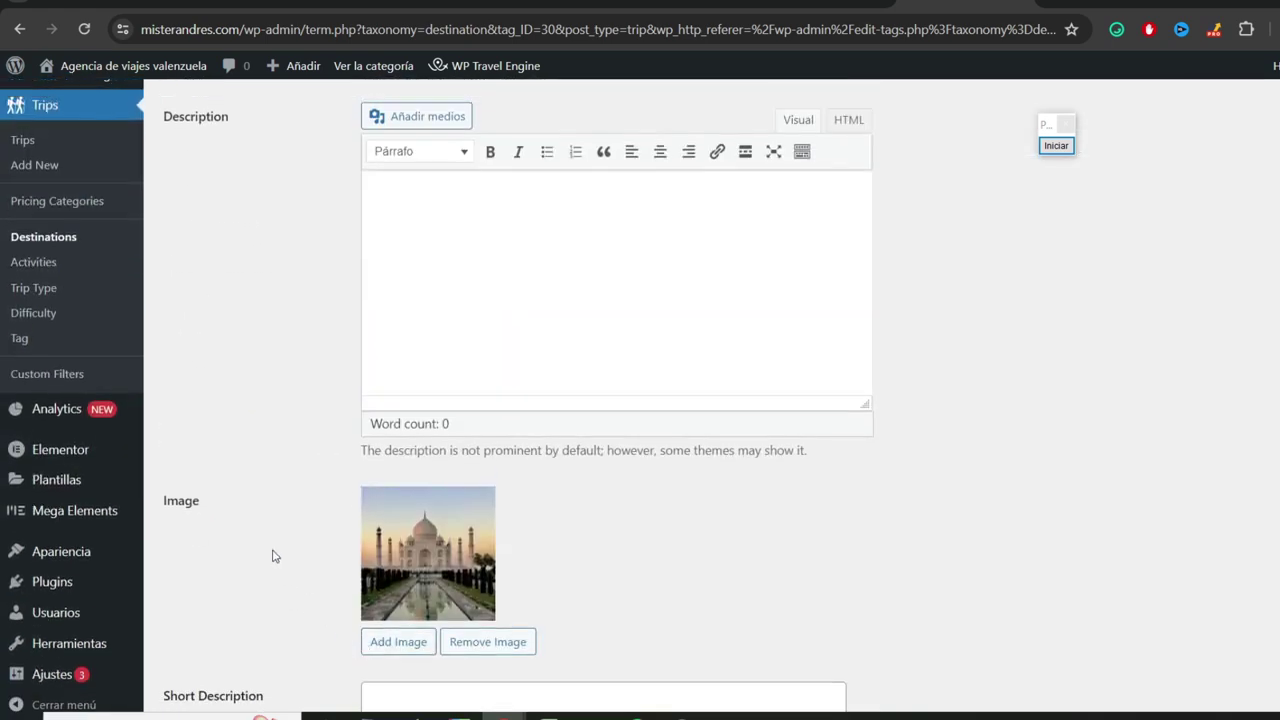
{"action": "scroll", "coordinate": [547, 594], "scroll_direction": "down", "scroll_amount": 1}
{"action": "left_click", "coordinate": [199, 640]}
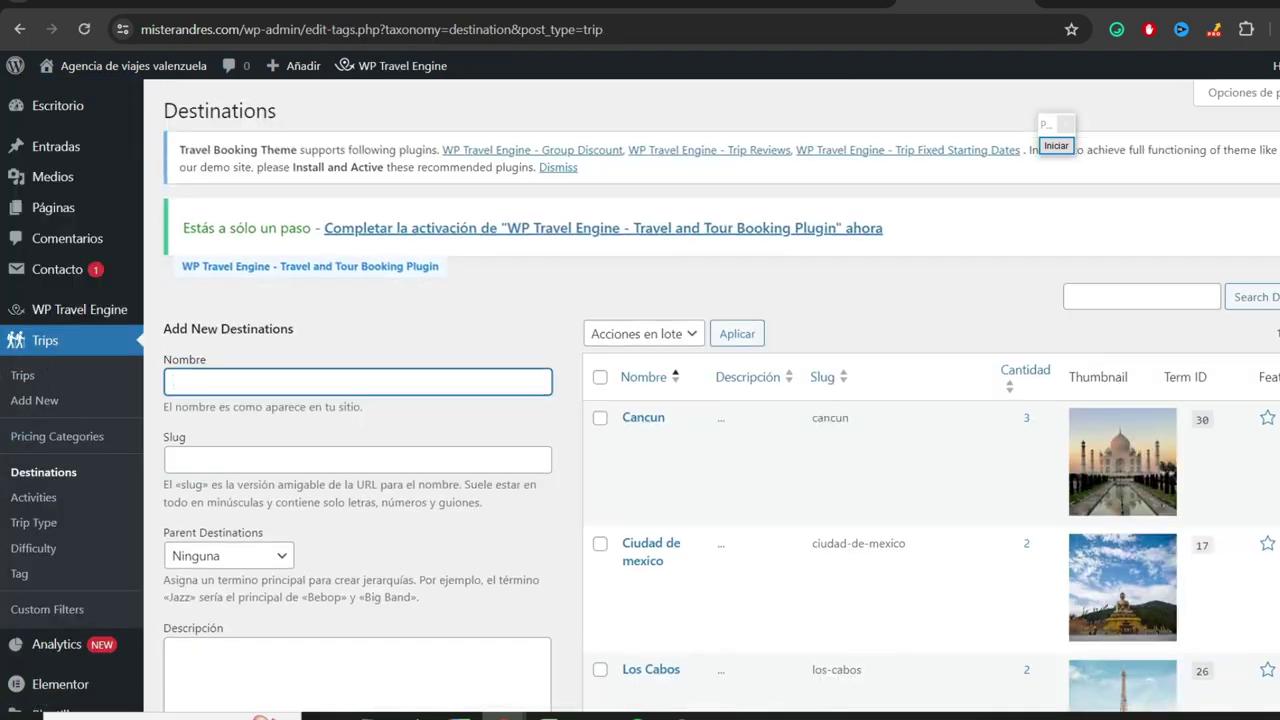
- Examine the renamed entries in the destinations list and the form for adding a new destination
{"action": "scroll", "coordinate": [720, 400], "scroll_direction": "down", "scroll_amount": 2}
{"action": "scroll", "coordinate": [900, 400], "scroll_direction": "down", "scroll_amount": 3}
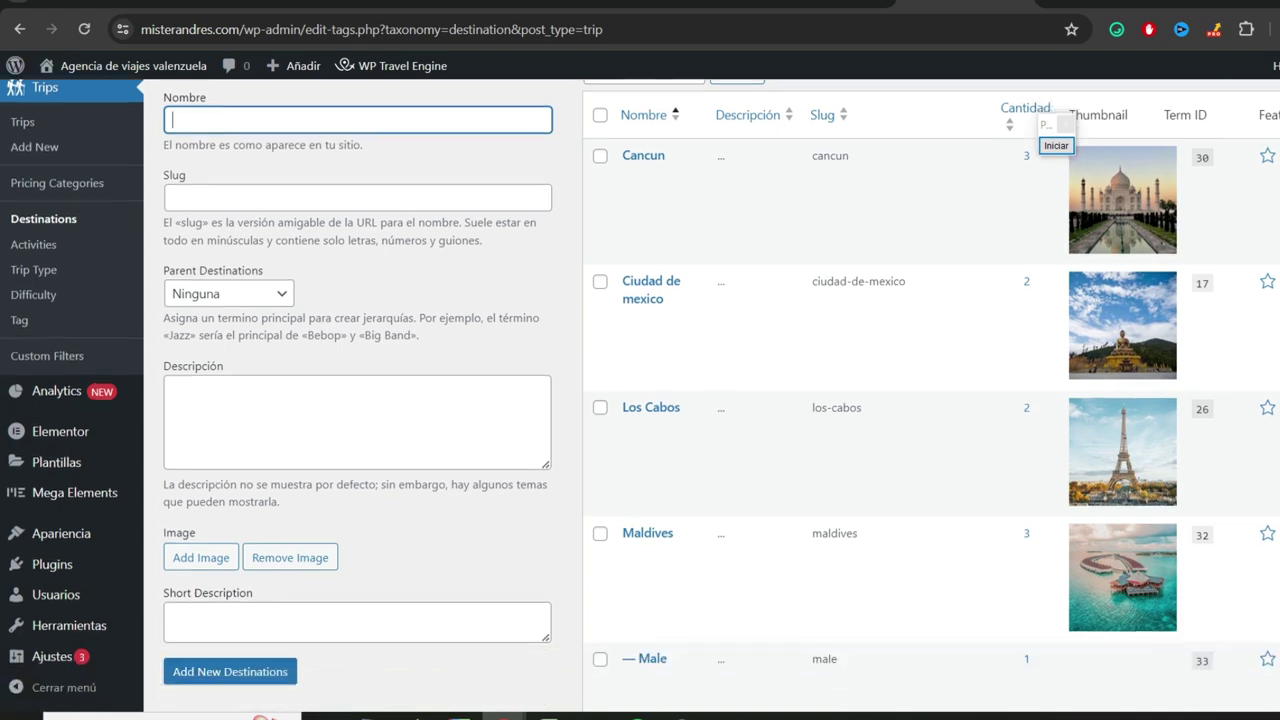
{"action": "scroll", "coordinate": [900, 400], "scroll_direction": "up", "scroll_amount": 3}
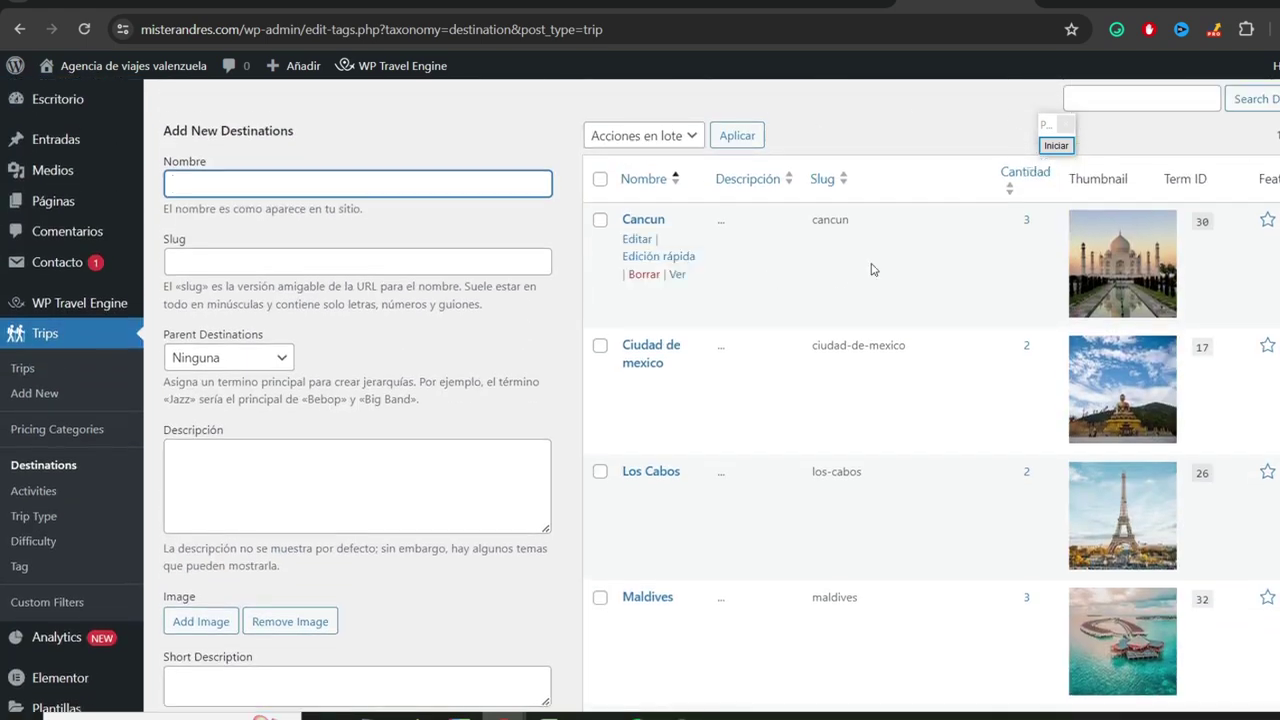
{"action": "scroll", "coordinate": [880, 266], "scroll_direction": "up", "scroll_amount": 2}
{"action": "scroll", "coordinate": [225, 385], "scroll_direction": "down", "scroll_amount": 1}
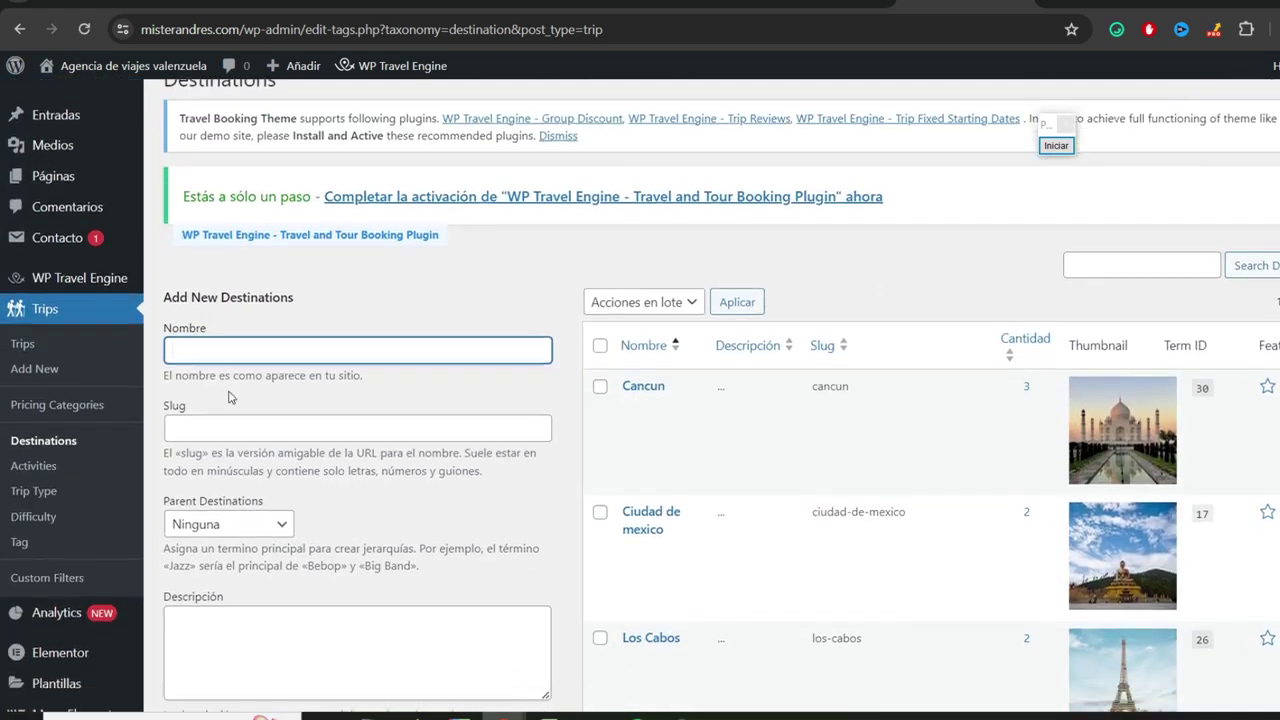
{"action": "scroll", "coordinate": [307, 352], "scroll_direction": "down", "scroll_amount": 4}
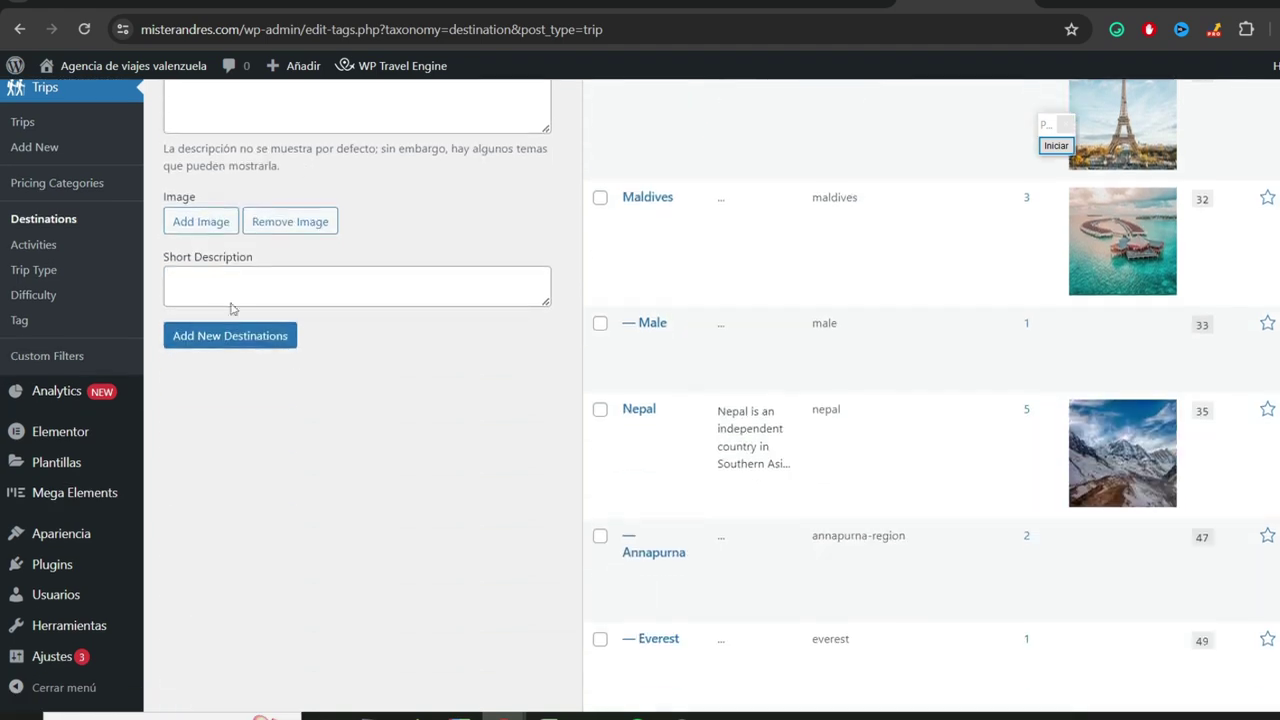
{"action": "scroll", "coordinate": [231, 306], "scroll_direction": "up", "scroll_amount": 2}
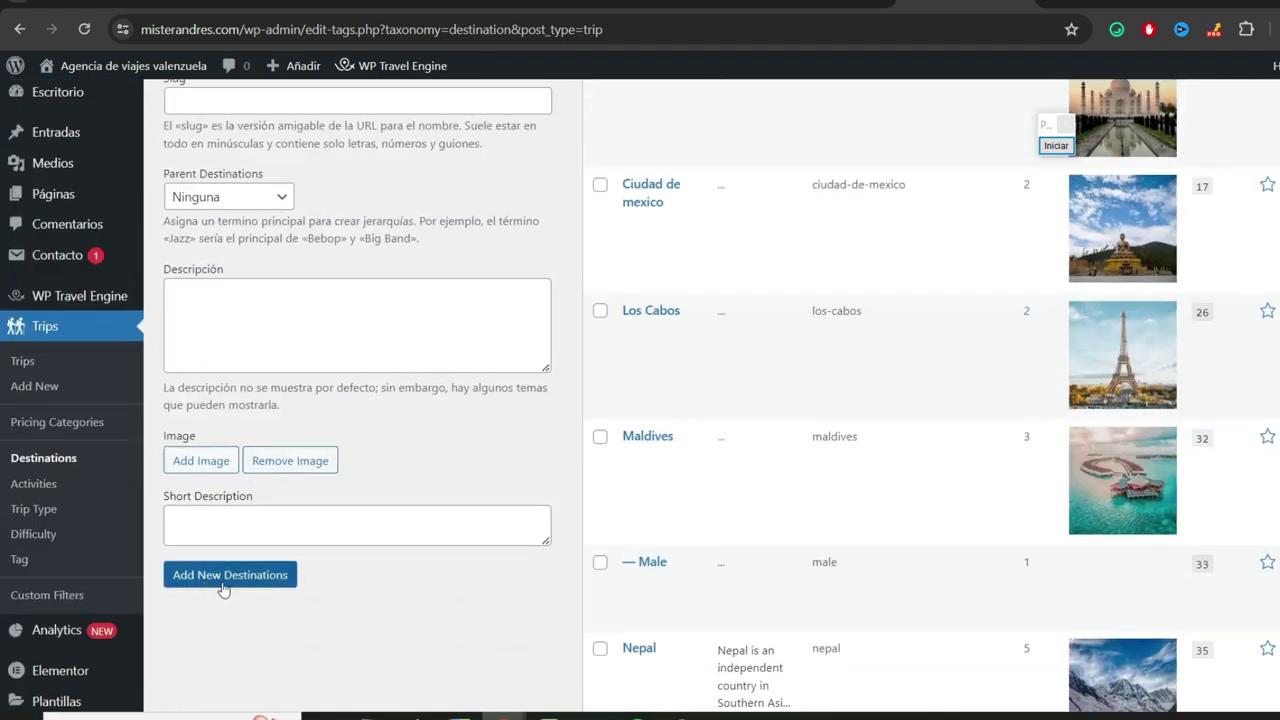
{"action": "left_click", "coordinate": [287, 594]}
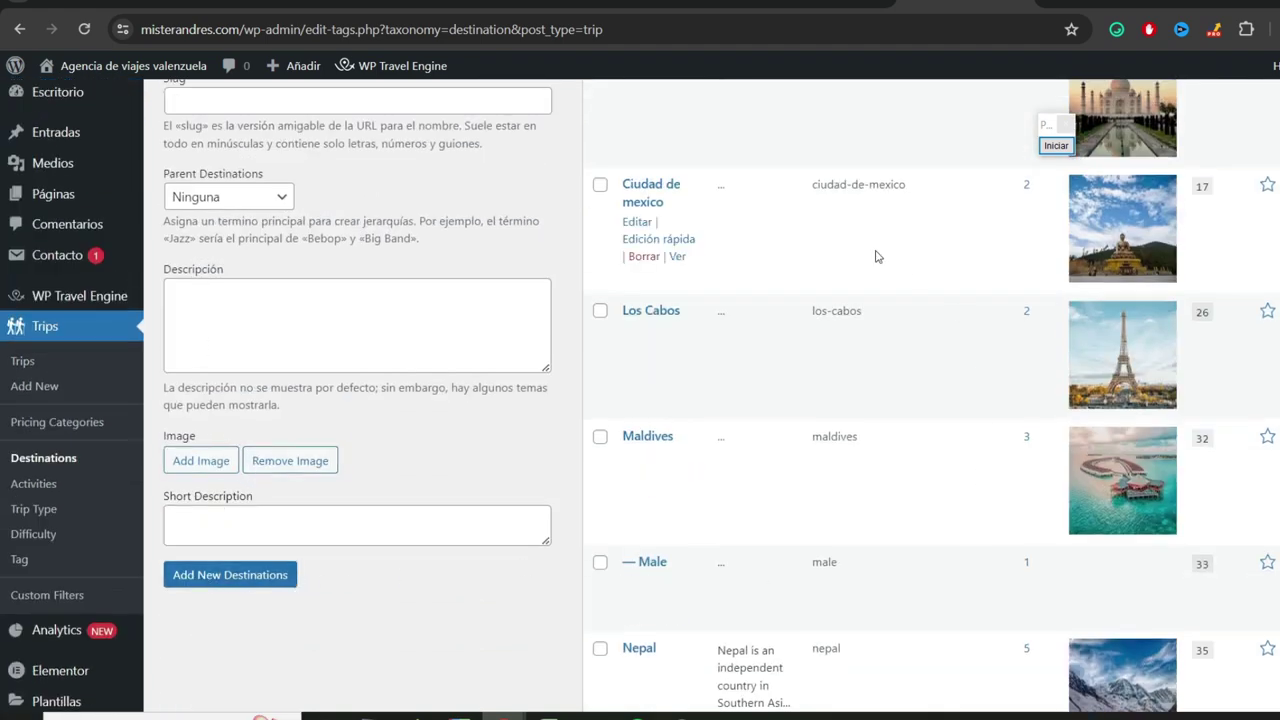
{"action": "scroll", "coordinate": [880, 410], "scroll_direction": "down", "scroll_amount": 5}
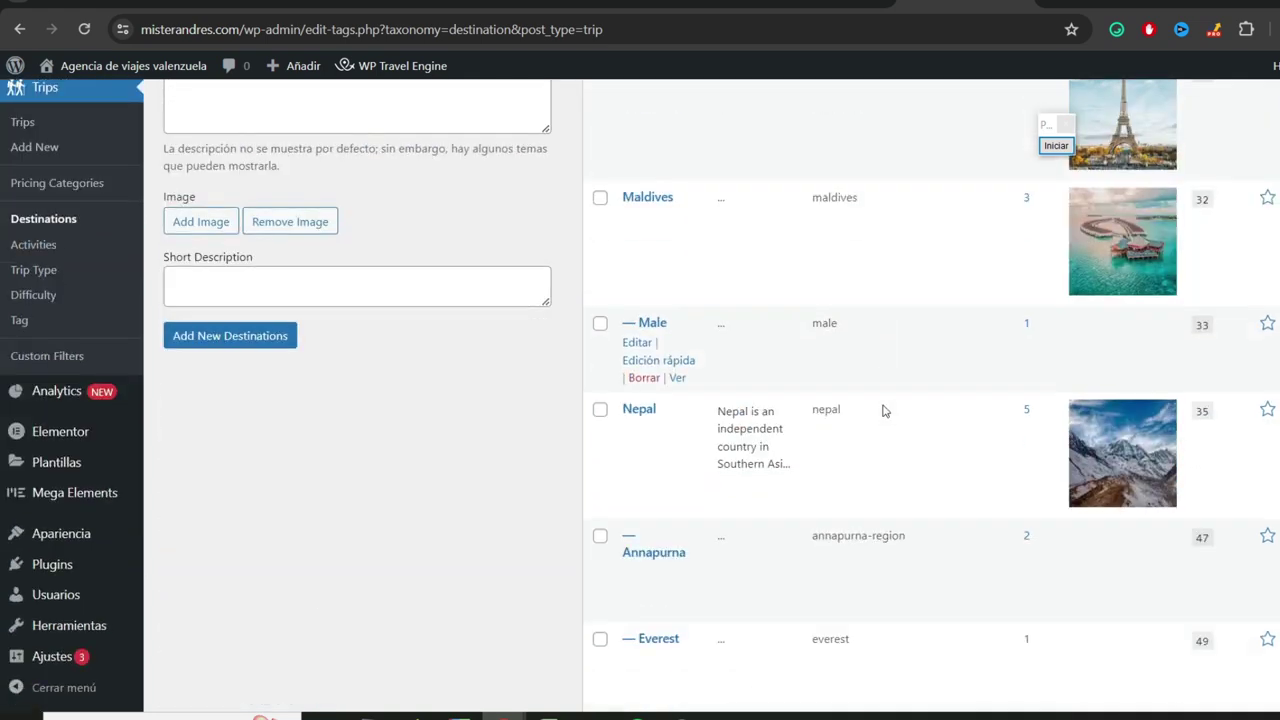
{"action": "scroll", "coordinate": [880, 410], "scroll_direction": "up", "scroll_amount": 3}
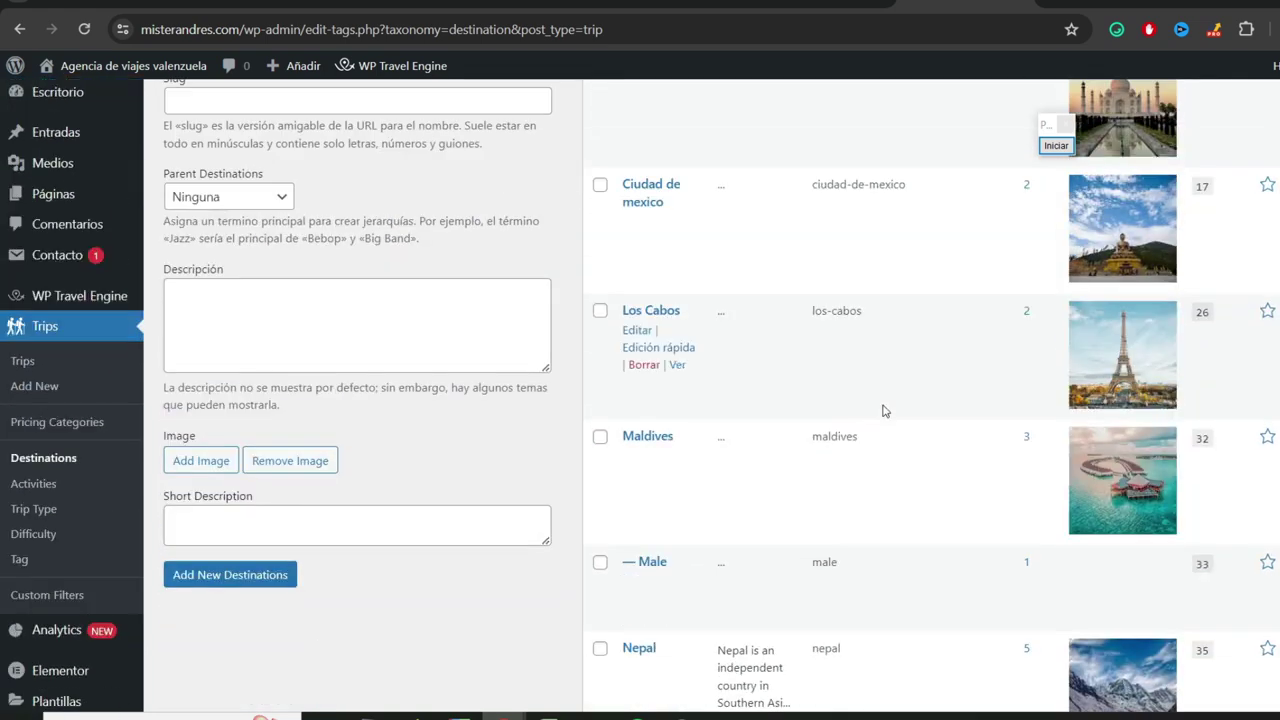
{"action": "scroll", "coordinate": [875, 330], "scroll_direction": "up", "scroll_amount": 4}
{"action": "scroll", "coordinate": [1036, 220], "scroll_direction": "down", "scroll_amount": 1}
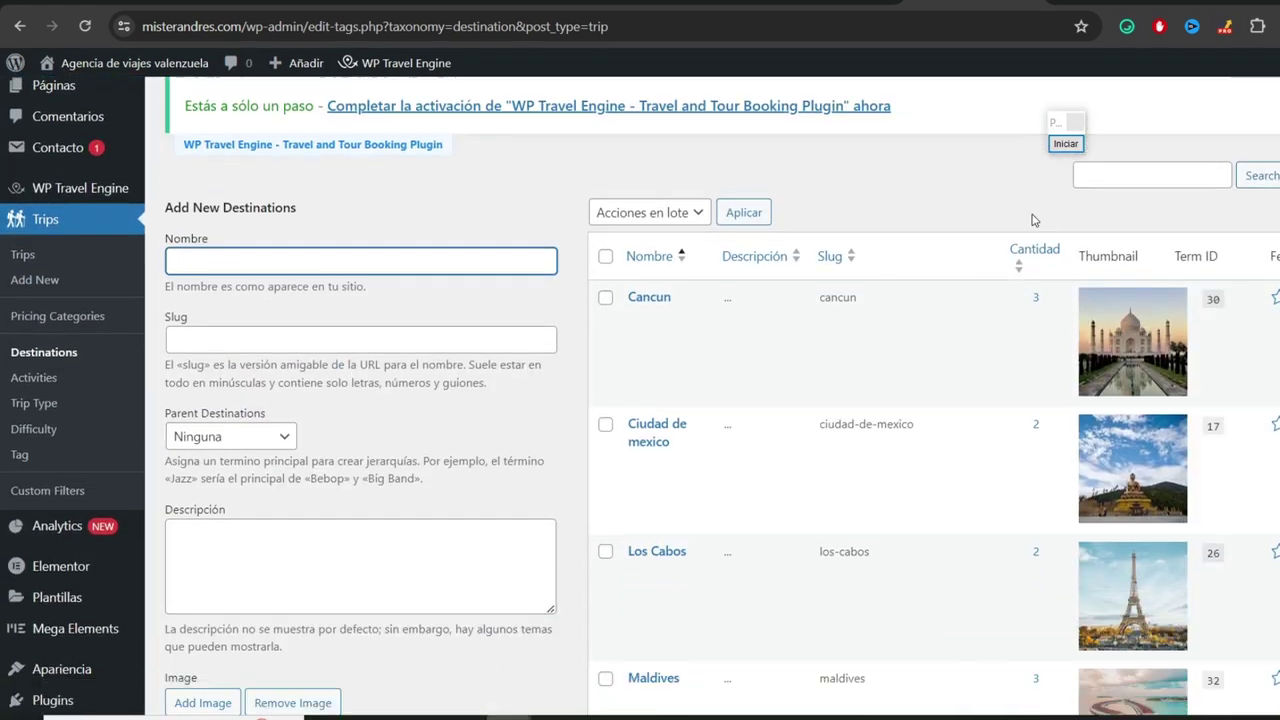
{"action": "left_click", "coordinate": [1068, 145]}
{"action": "left_click_drag", "start_coordinate": [462, 340], "coordinate": [68, 377]}
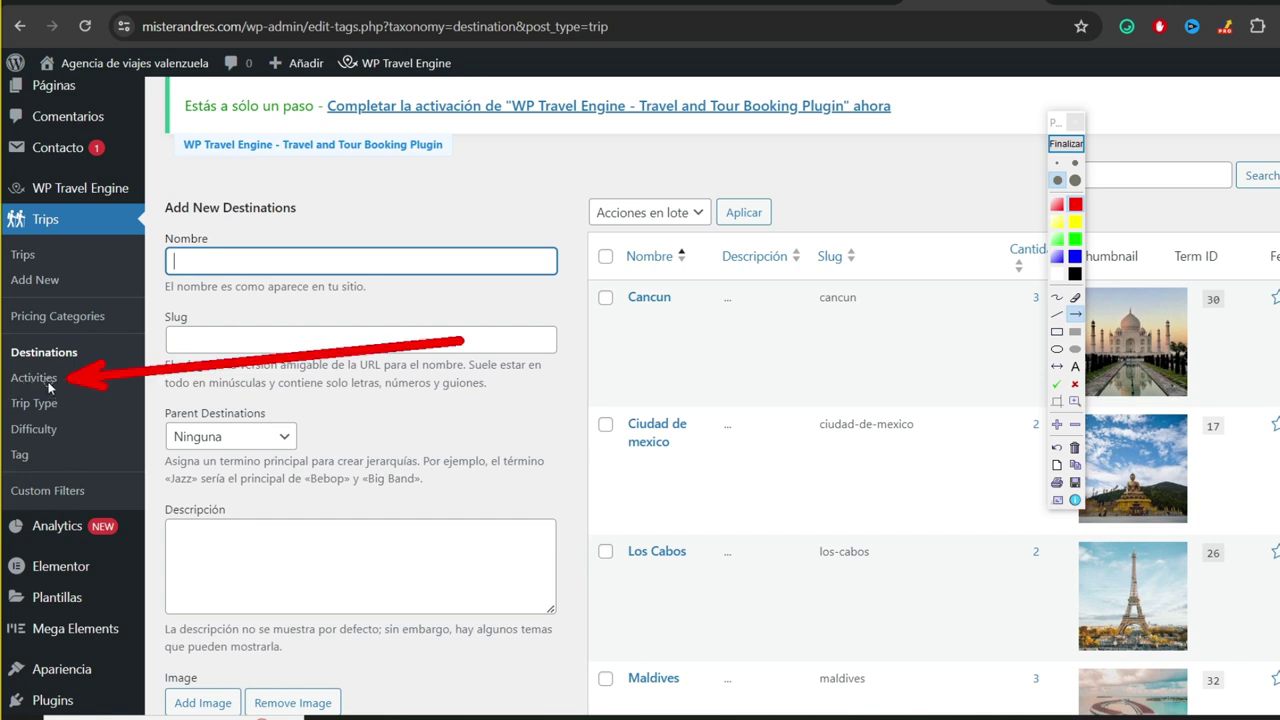
{"action": "left_click", "coordinate": [1066, 144]}
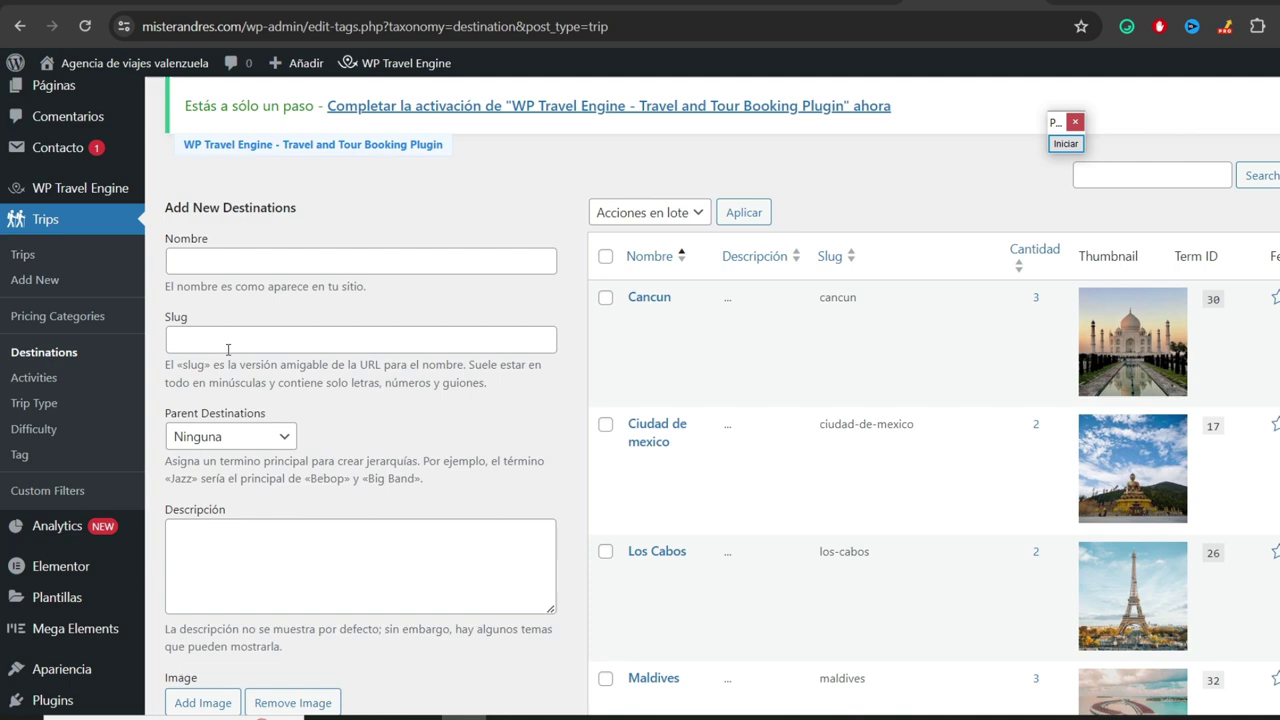
- Open the list of trip activities and review its first entries
{"action": "left_click", "coordinate": [37, 387]}
{"action": "scroll", "coordinate": [1120, 393], "scroll_direction": "down", "scroll_amount": 3}
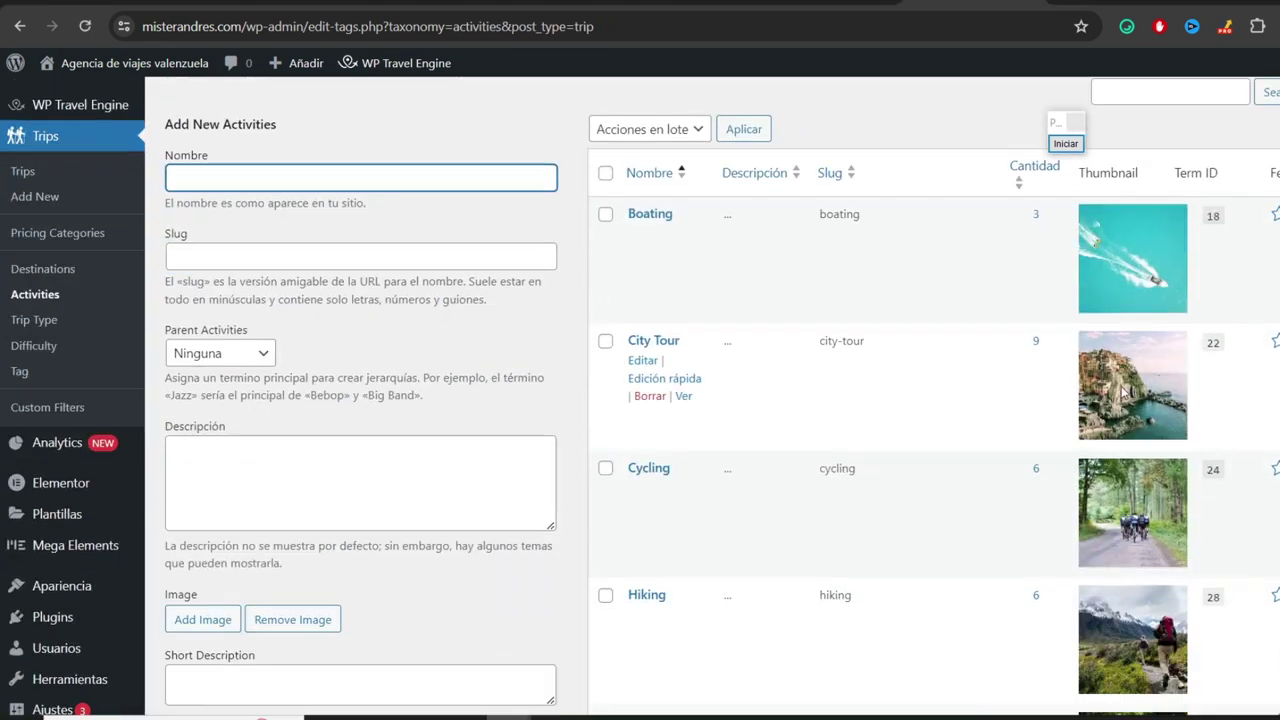
{"action": "scroll", "coordinate": [1118, 392], "scroll_direction": "up", "scroll_amount": 1}
{"action": "scroll", "coordinate": [1080, 396], "scroll_direction": "down", "scroll_amount": 3}
{"action": "scroll", "coordinate": [900, 396], "scroll_direction": "up", "scroll_amount": 2}
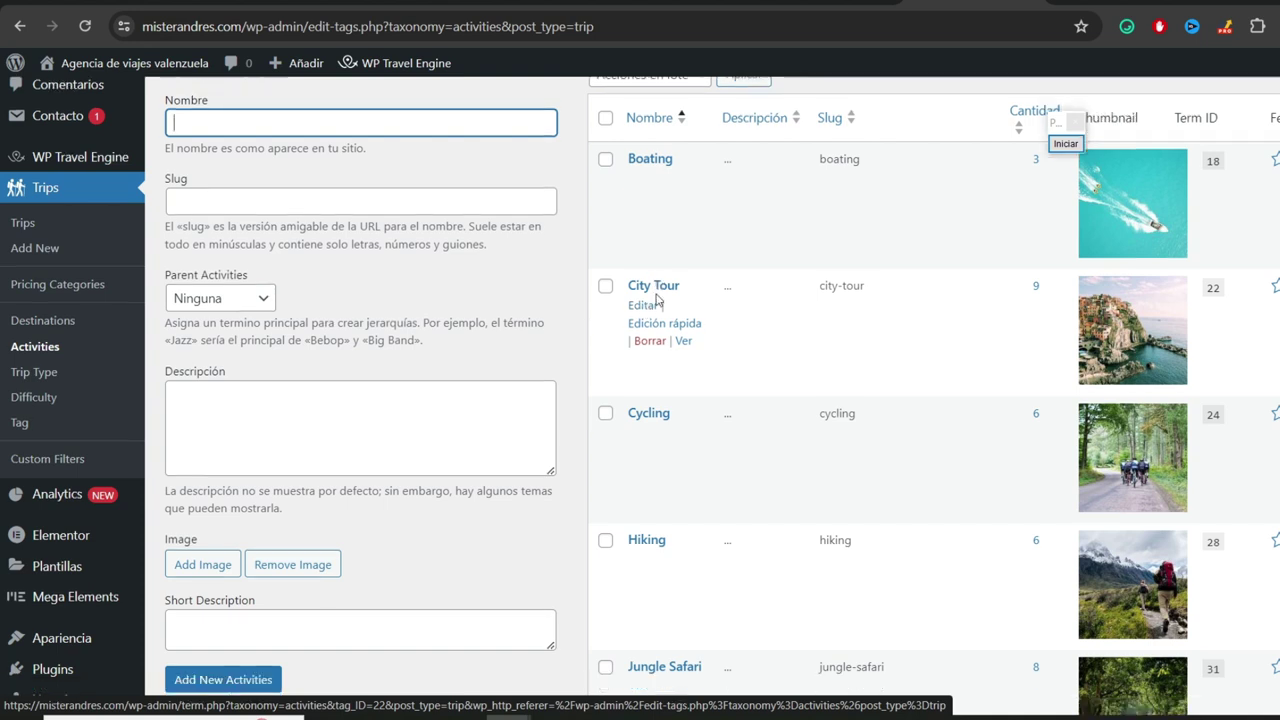
{"action": "scroll", "coordinate": [645, 327], "scroll_direction": "down", "scroll_amount": 1}
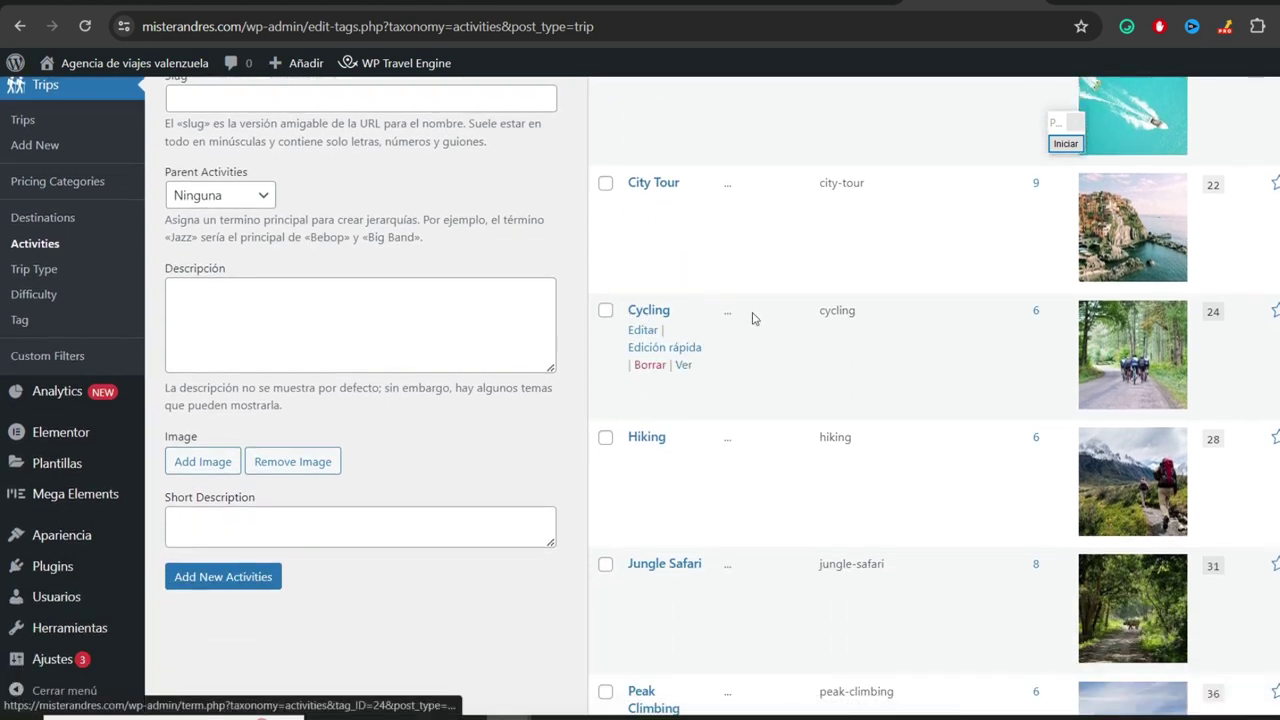
- Rename the Cycling activity as 'Ciclismo', clear its slug and save the update
{"action": "left_click", "coordinate": [644, 334]}
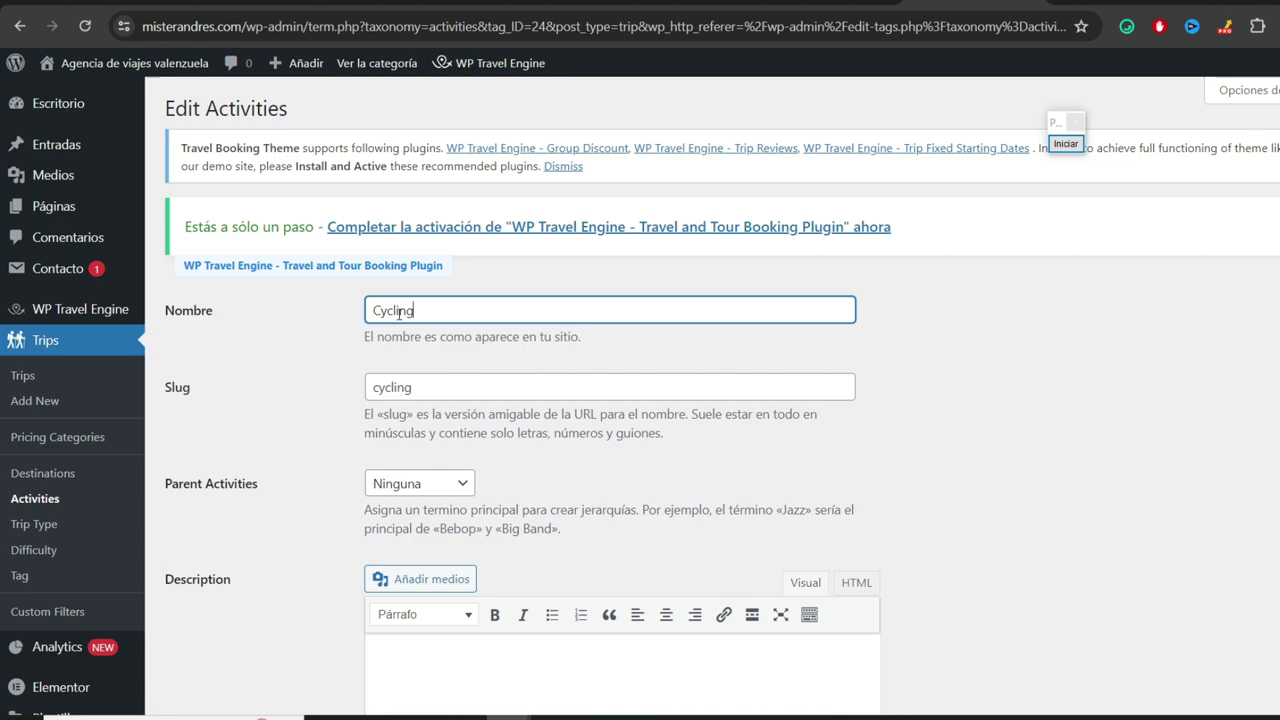
{"action": "double_click", "coordinate": [400, 311]}
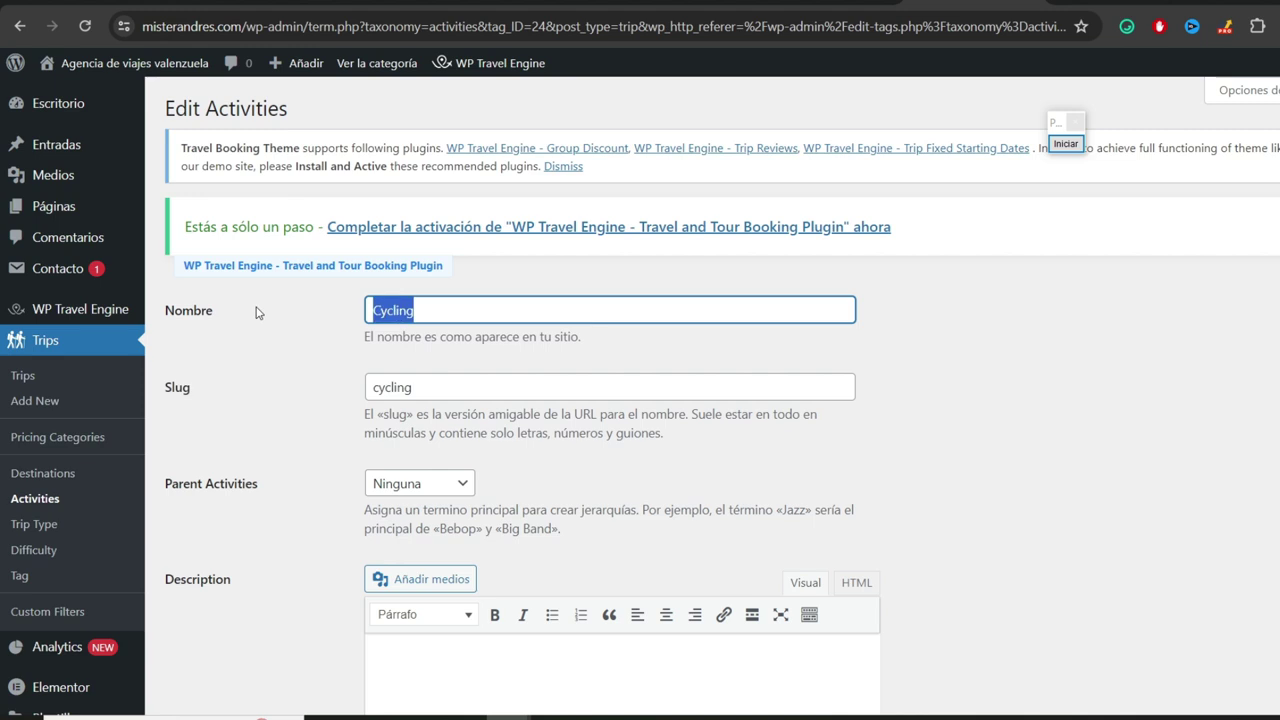
{"action": "type", "text": "Ciclismo"}
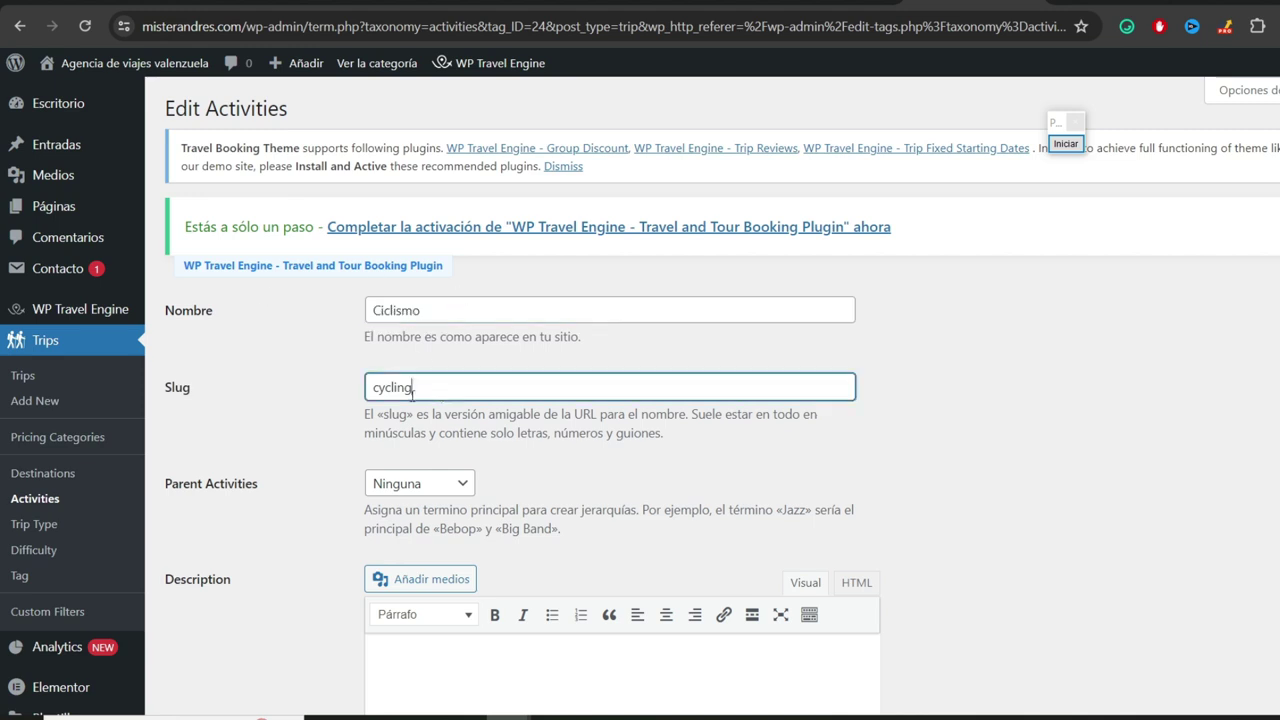
{"action": "double_click", "coordinate": [392, 387]}
{"action": "key", "text": "BackSpace"}
{"action": "scroll", "coordinate": [640, 400], "scroll_direction": "down", "scroll_amount": 5}
{"action": "left_click", "coordinate": [216, 641]}
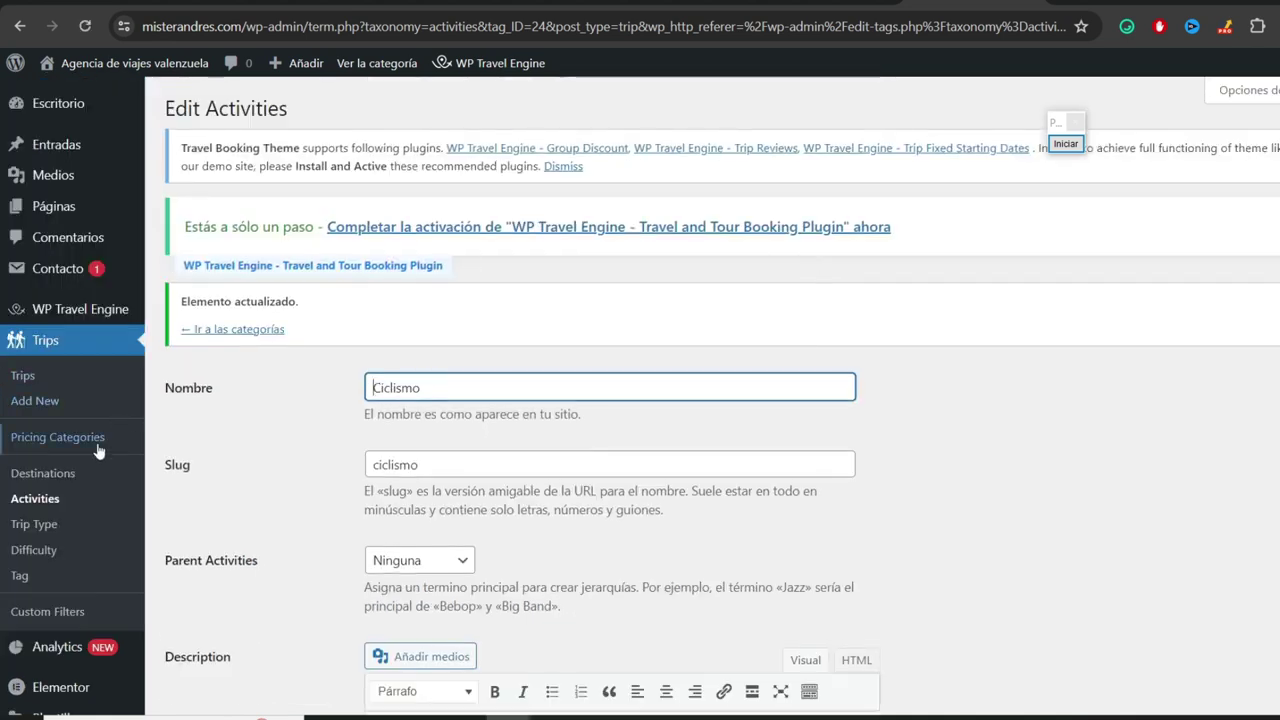
- Return to the list of activities and review the entries from Boating to Peak Climbing
{"action": "left_click", "coordinate": [47, 500]}
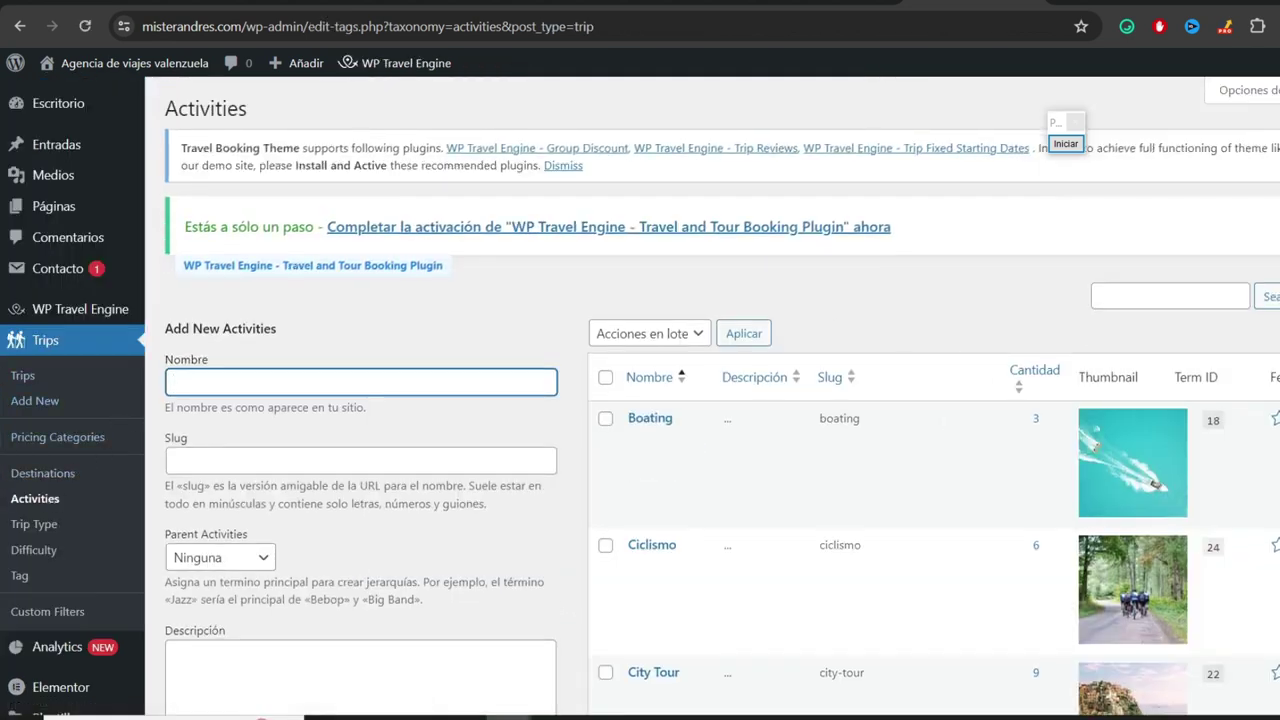
{"action": "scroll", "coordinate": [780, 317], "scroll_direction": "down", "scroll_amount": 1}
{"action": "scroll", "coordinate": [810, 302], "scroll_direction": "down", "scroll_amount": 2}
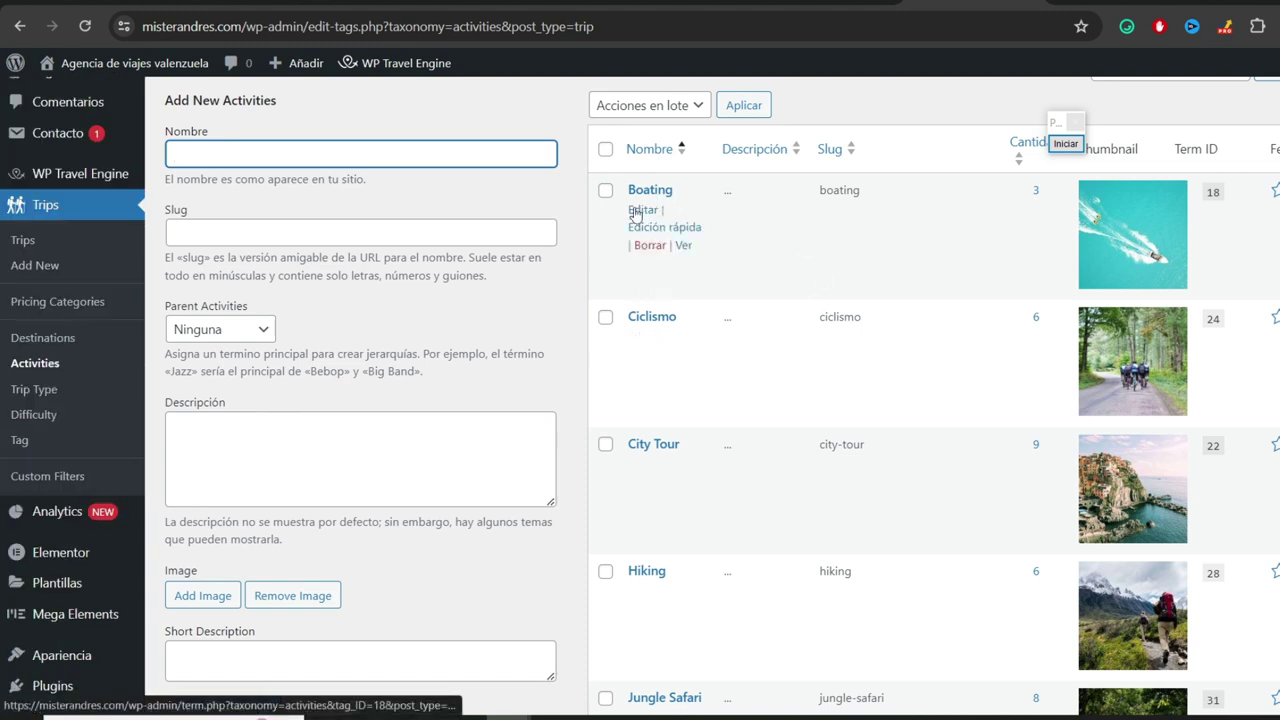
{"action": "scroll", "coordinate": [720, 476], "scroll_direction": "down", "scroll_amount": 1}
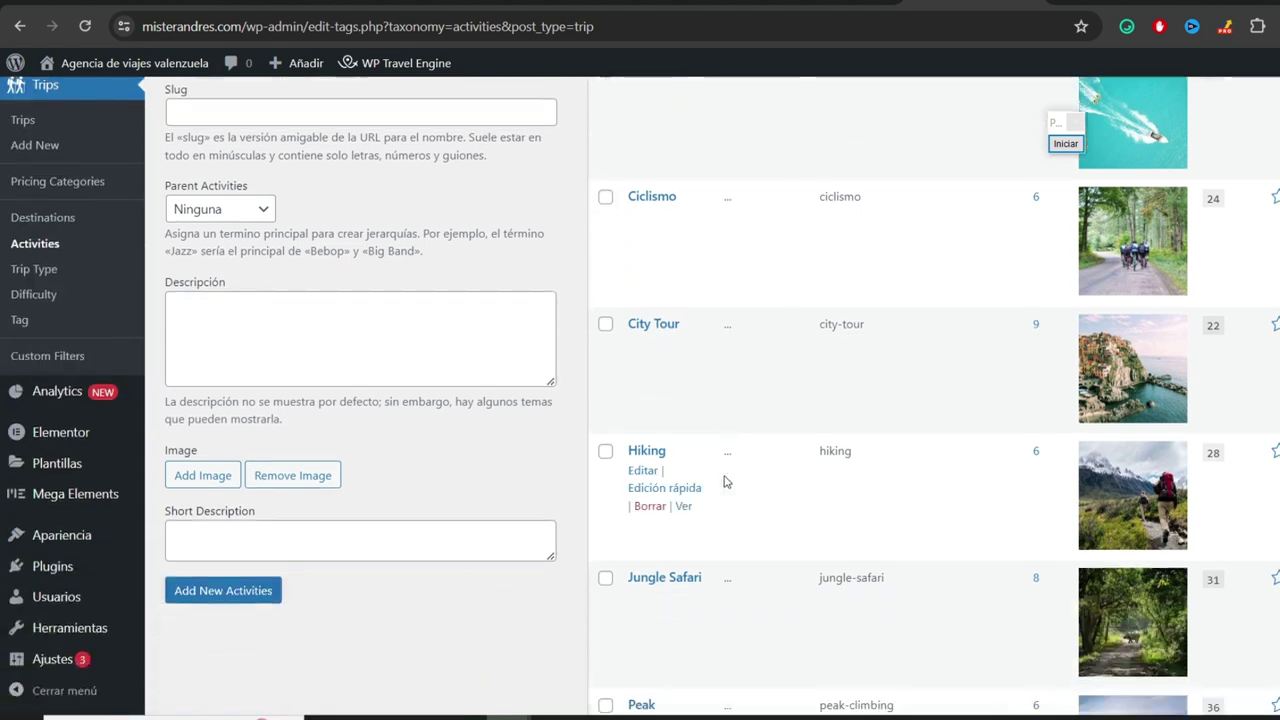
{"action": "scroll", "coordinate": [648, 460], "scroll_direction": "down", "scroll_amount": 1}
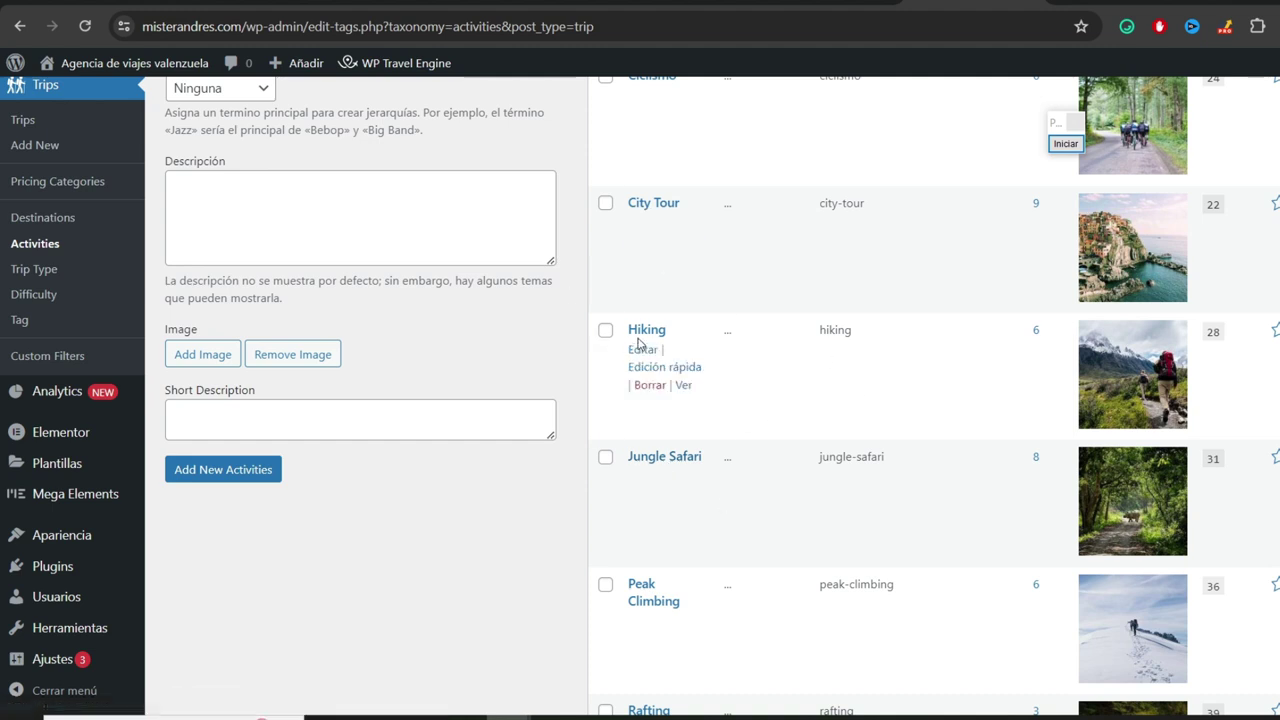
- Open the list of trip types and review its entries from Budget Travel to Weekend Trips
{"action": "scroll", "coordinate": [676, 356], "scroll_direction": "up", "scroll_amount": 1}
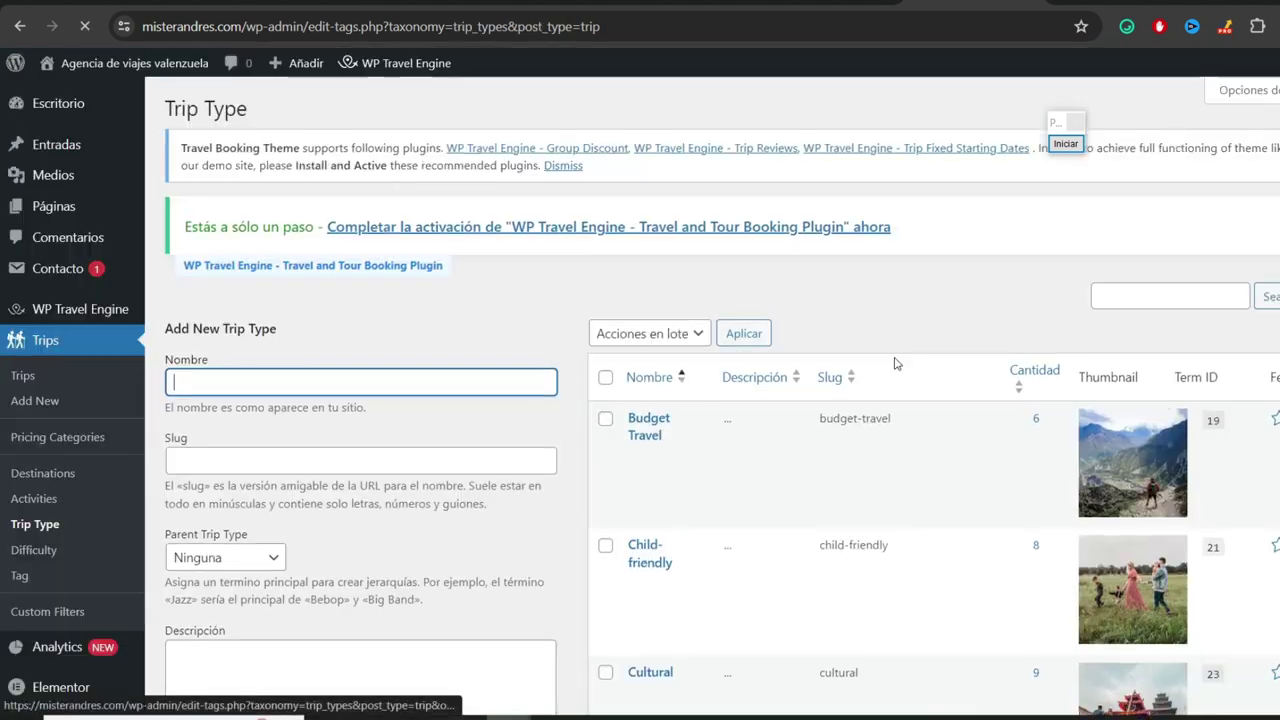
{"action": "scroll", "coordinate": [850, 368], "scroll_direction": "down", "scroll_amount": 2}
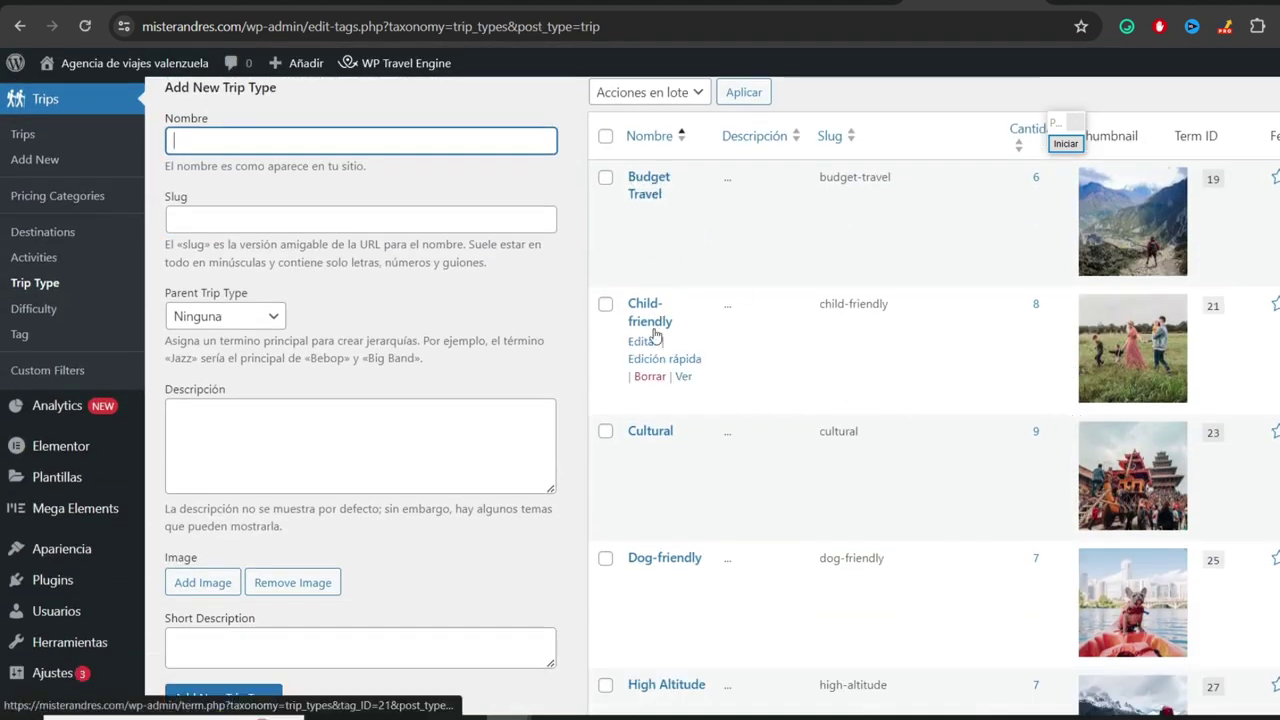
{"action": "scroll", "coordinate": [660, 330], "scroll_direction": "down", "scroll_amount": 2}
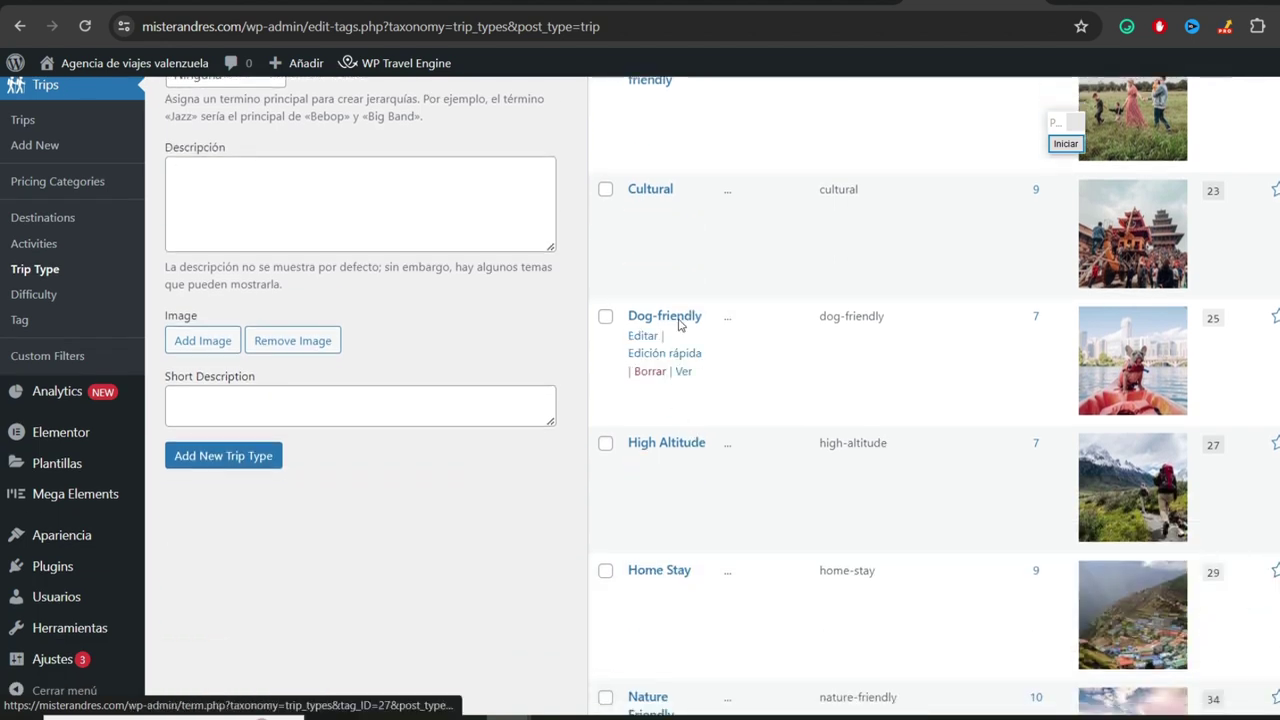
{"action": "scroll", "coordinate": [697, 386], "scroll_direction": "down", "scroll_amount": 1}
{"action": "scroll", "coordinate": [697, 386], "scroll_direction": "down", "scroll_amount": 3}
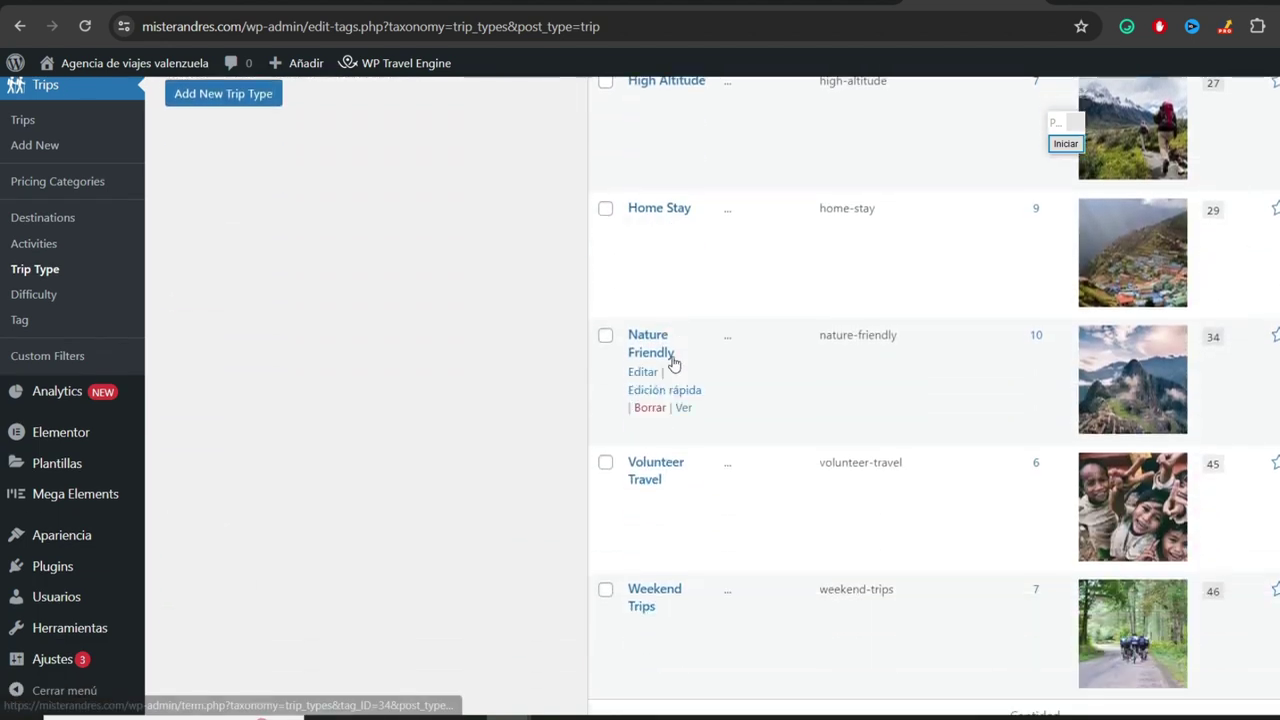
{"action": "scroll", "coordinate": [687, 387], "scroll_direction": "up", "scroll_amount": 2}
{"action": "scroll", "coordinate": [687, 387], "scroll_direction": "up", "scroll_amount": 6}
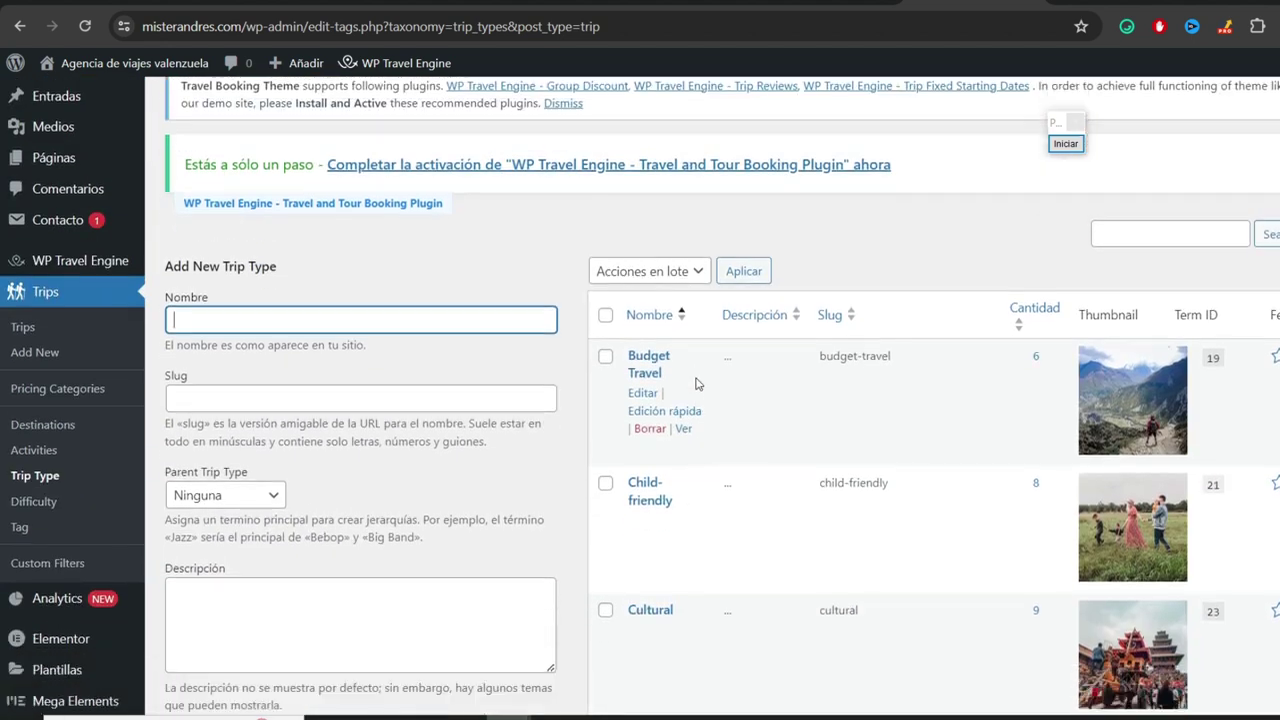
- Open the list of trip difficulty levels and review the names and descriptions from Easy to Medium
{"action": "scroll", "coordinate": [694, 380], "scroll_direction": "down", "scroll_amount": 1}
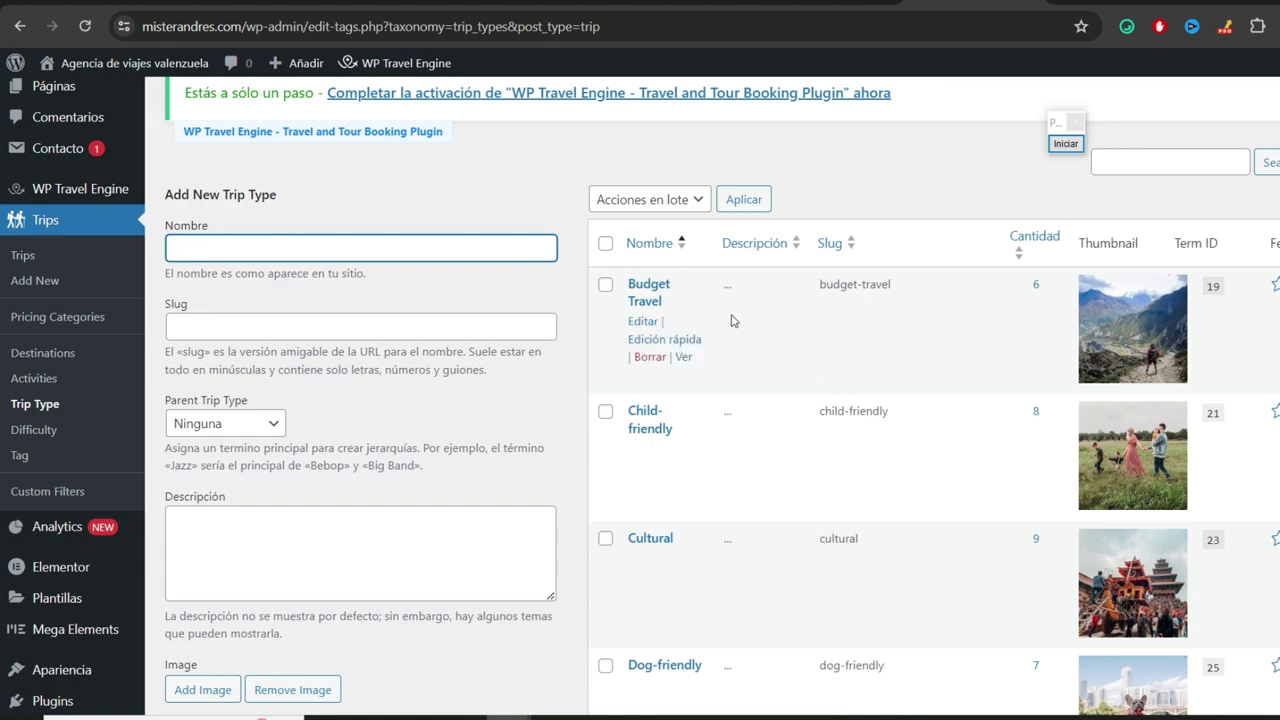
{"action": "left_click", "coordinate": [24, 436]}
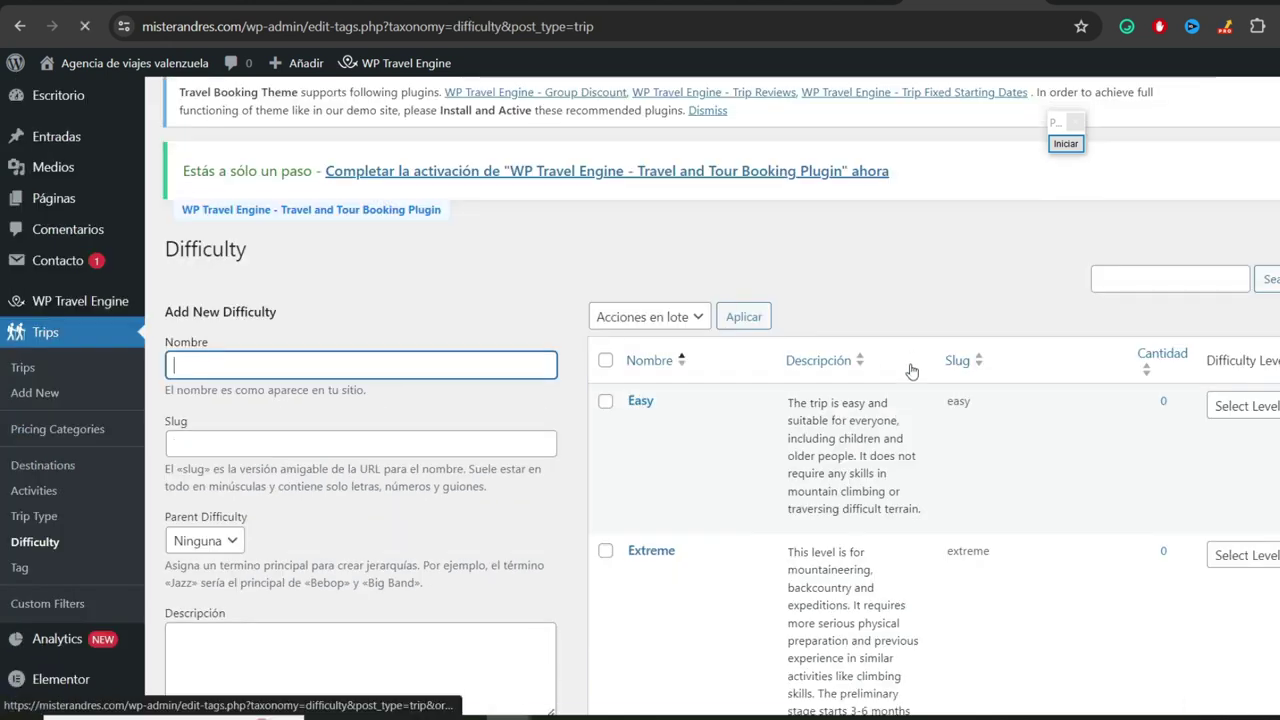
{"action": "scroll", "coordinate": [910, 368], "scroll_direction": "down", "scroll_amount": 2}
{"action": "scroll", "coordinate": [915, 373], "scroll_direction": "up", "scroll_amount": 2}
{"action": "scroll", "coordinate": [860, 358], "scroll_direction": "down", "scroll_amount": 2}
{"action": "scroll", "coordinate": [808, 347], "scroll_direction": "up", "scroll_amount": 3}
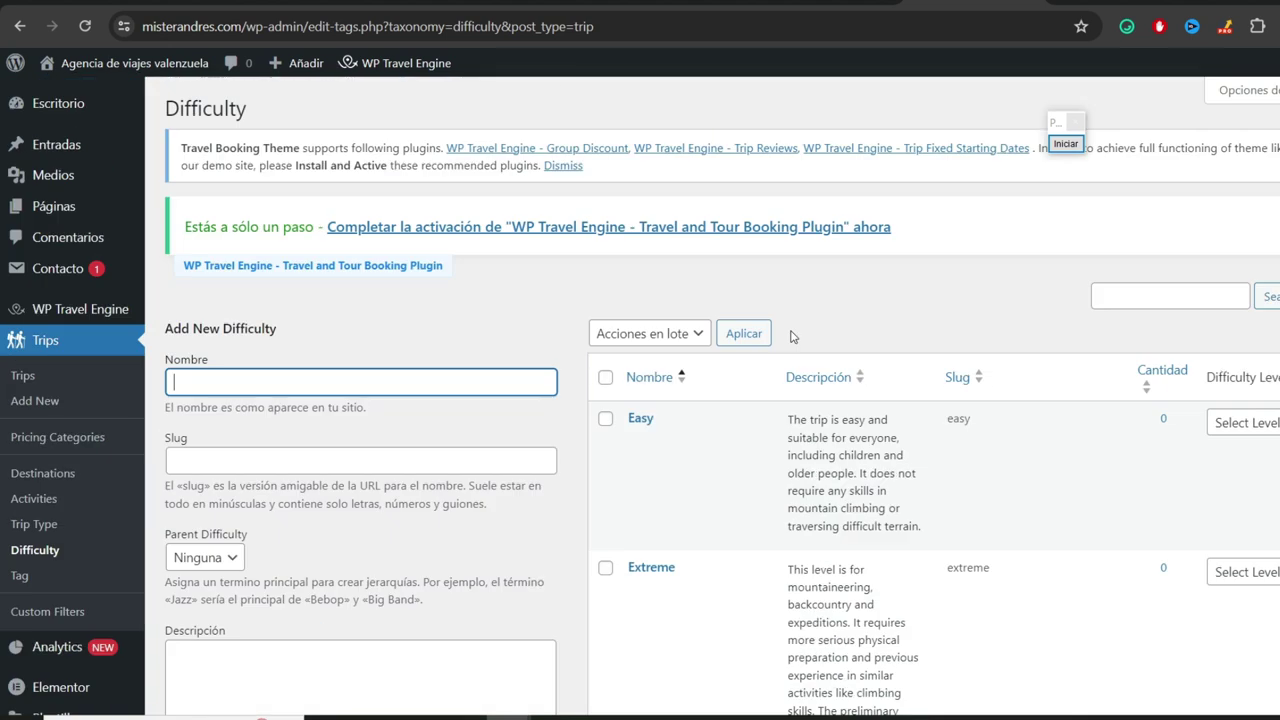
{"action": "scroll", "coordinate": [792, 336], "scroll_direction": "down", "scroll_amount": 3}
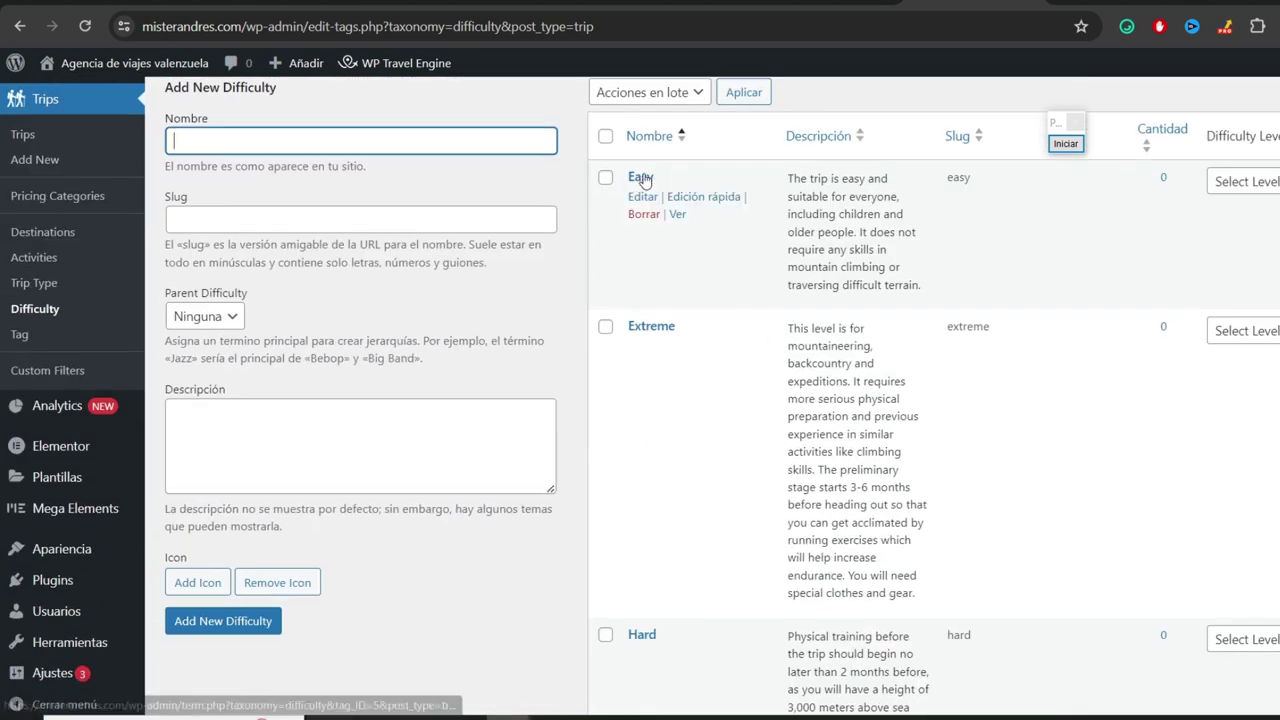
{"action": "scroll", "coordinate": [680, 320], "scroll_direction": "down", "scroll_amount": 5}
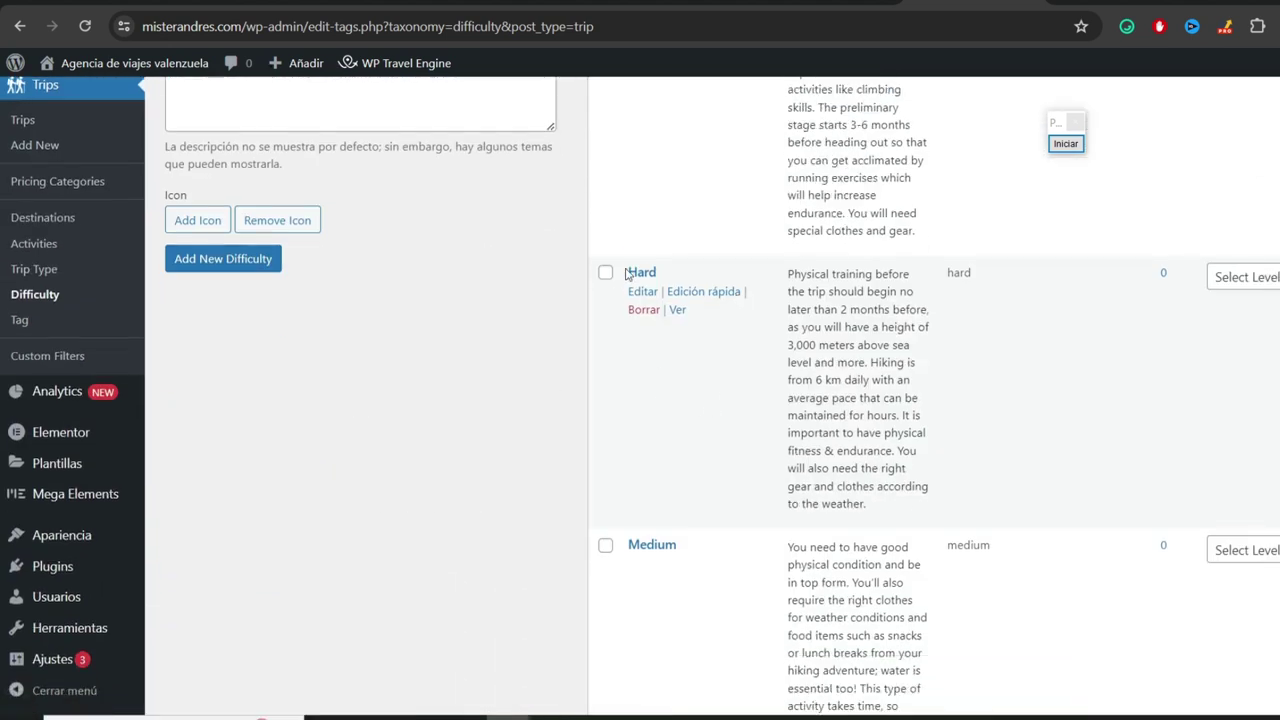
{"action": "scroll", "coordinate": [690, 345], "scroll_direction": "down", "scroll_amount": 2}
{"action": "scroll", "coordinate": [671, 363], "scroll_direction": "up", "scroll_amount": 8}
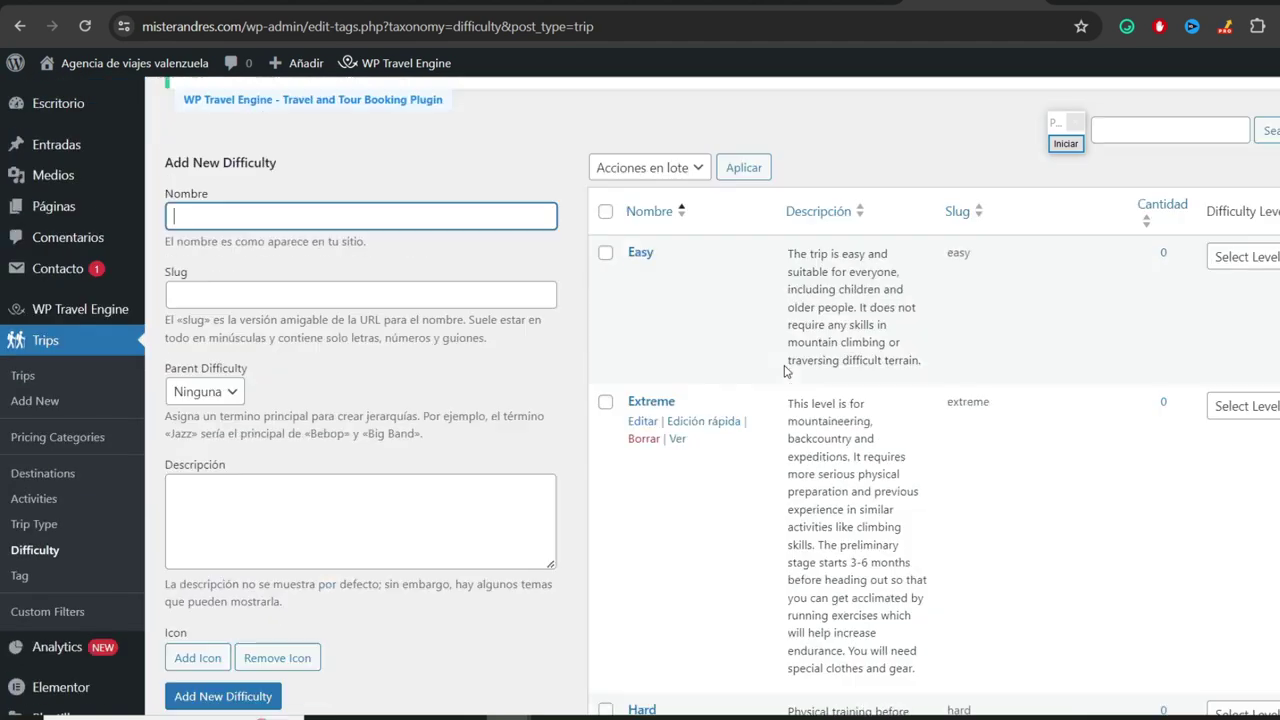
{"action": "scroll", "coordinate": [797, 369], "scroll_direction": "down", "scroll_amount": 1}
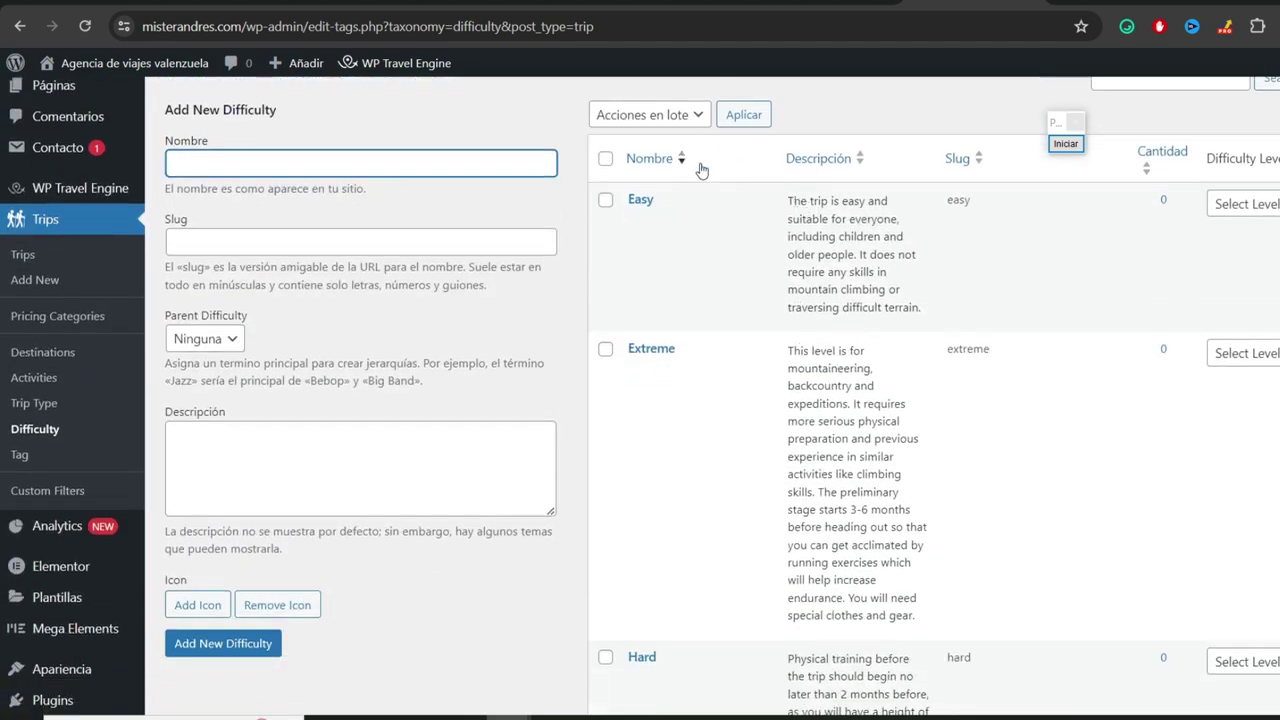
- Open the Easy difficulty level for editing, rename it as 'Facil' and clear its slug
{"action": "left_click", "coordinate": [642, 219]}
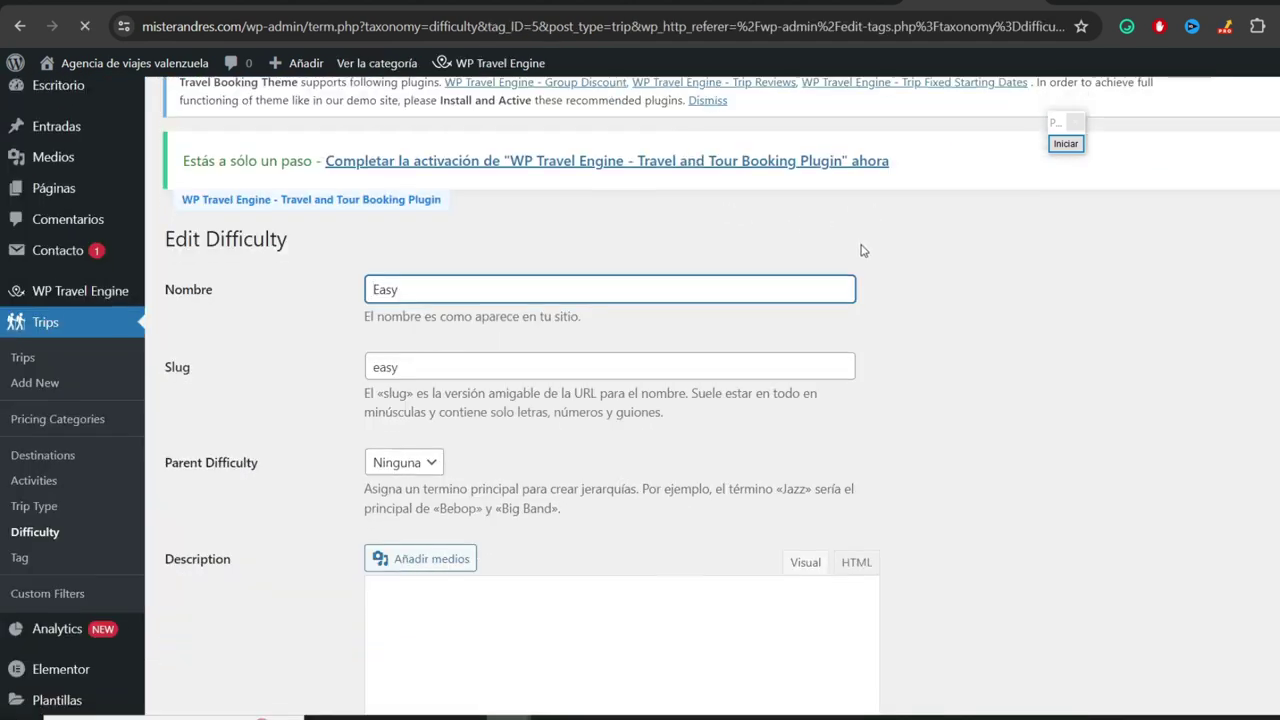
{"action": "scroll", "coordinate": [620, 350], "scroll_direction": "down", "scroll_amount": 3}
{"action": "scroll", "coordinate": [532, 427], "scroll_direction": "down", "scroll_amount": 2}
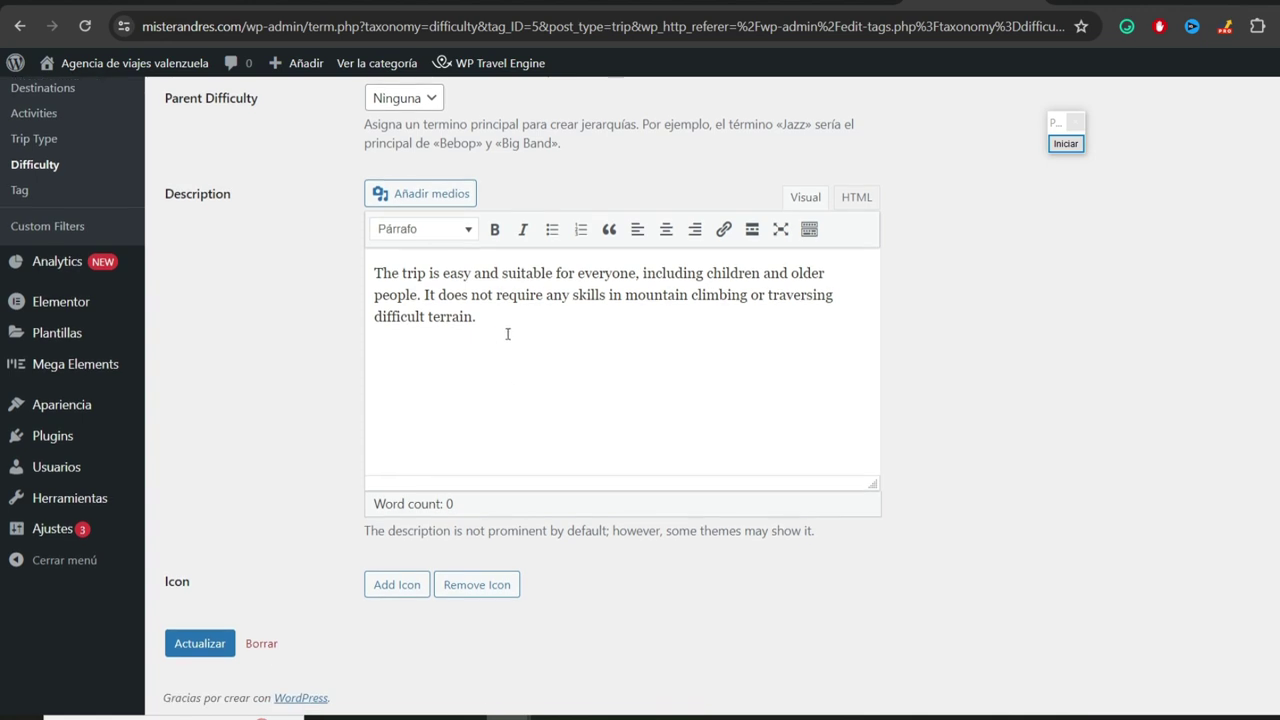
{"action": "left_click_drag", "start_coordinate": [508, 334], "coordinate": [330, 317]}
{"action": "scroll", "coordinate": [413, 271], "scroll_direction": "up", "scroll_amount": 4}
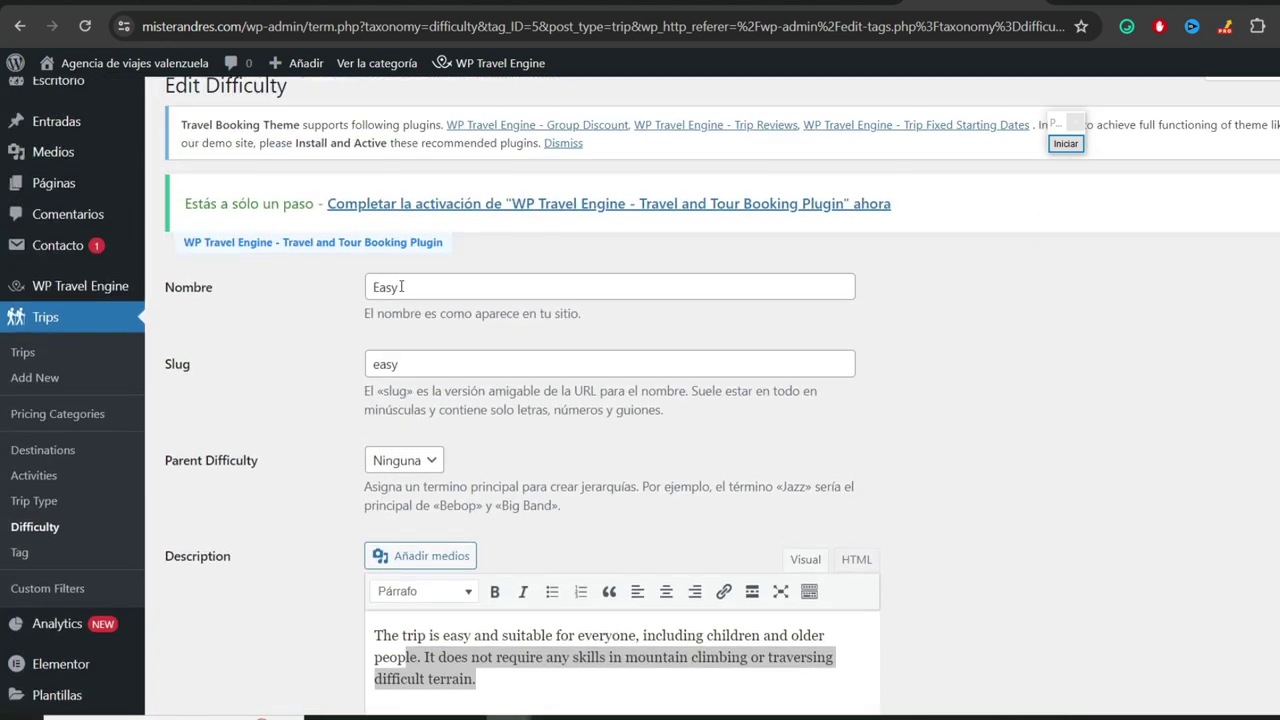
{"action": "left_click_drag", "start_coordinate": [401, 287], "coordinate": [340, 282]}
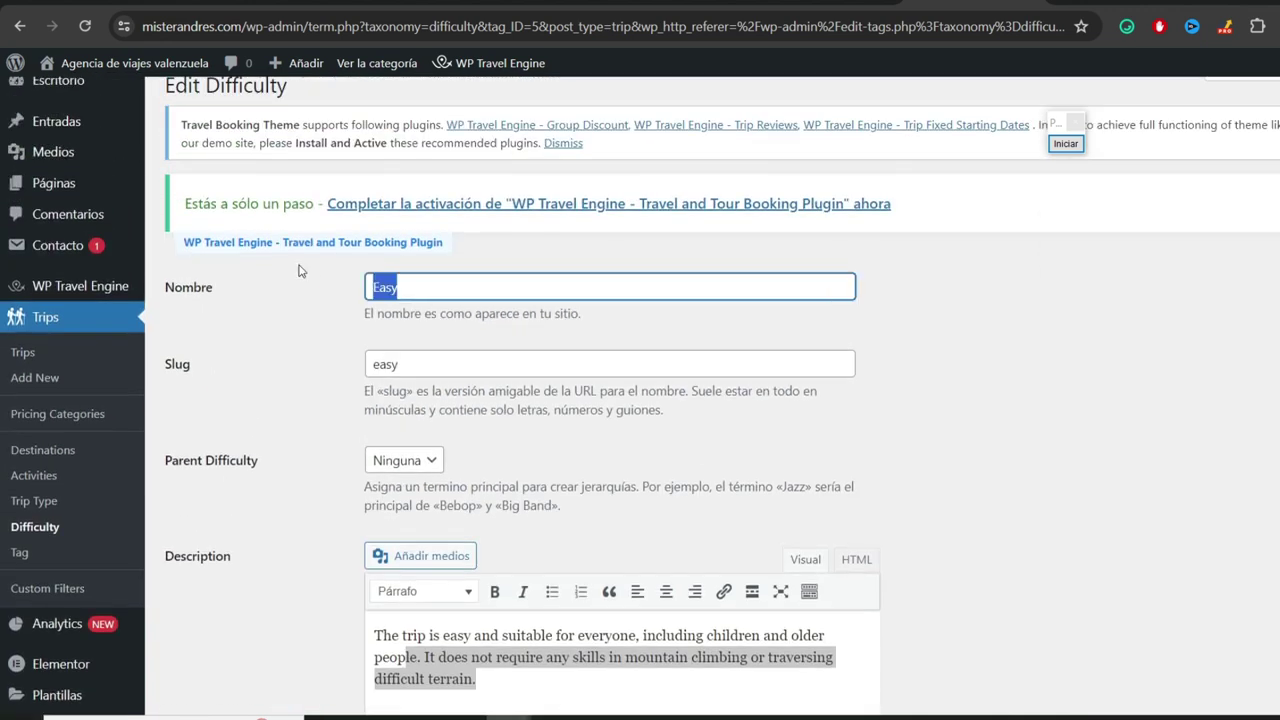
{"action": "type", "text": "Facil"}
{"action": "key", "text": "Tab"}
{"action": "key", "text": "BackSpace"}
- Replace the difficulty's description with its Spanish translation beginning 'El viaje es fácil y apto para todos' and save the update
{"action": "scroll", "coordinate": [571, 477], "scroll_direction": "down", "scroll_amount": 2}
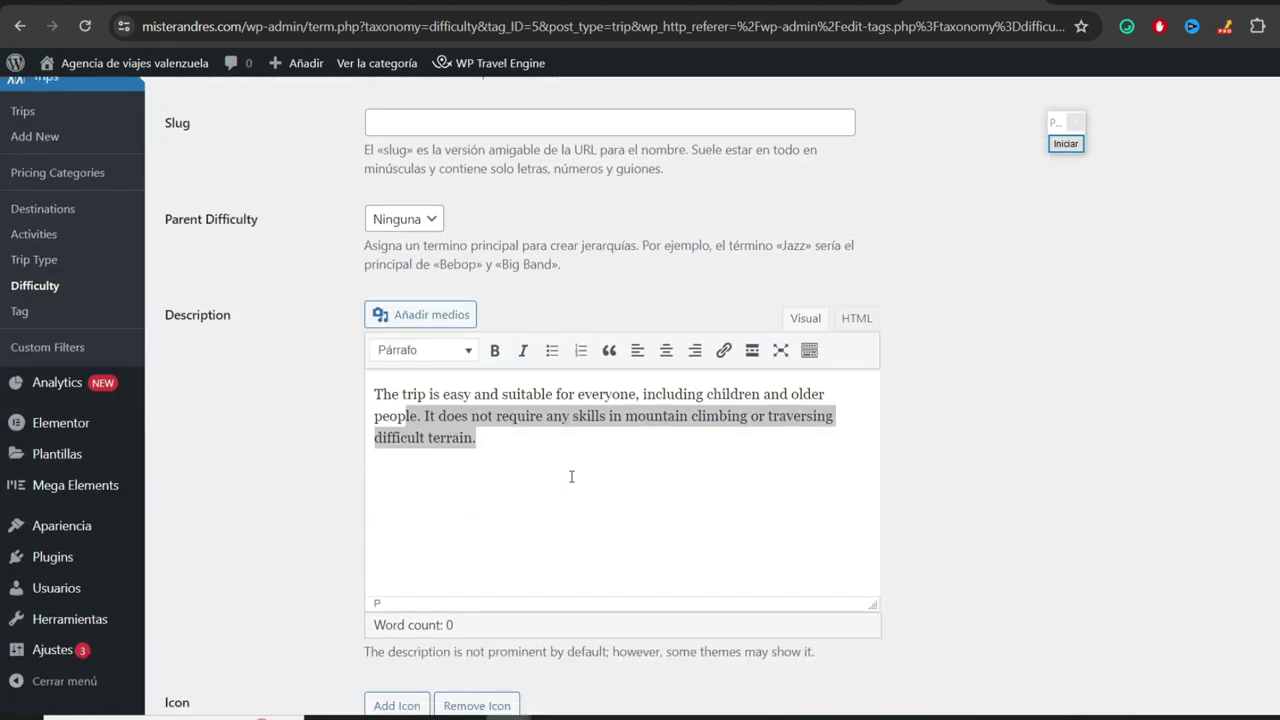
{"action": "left_click", "coordinate": [571, 477]}
{"action": "left_click_drag", "start_coordinate": [530, 443], "coordinate": [291, 367]}
{"action": "right_click", "coordinate": [402, 398]}
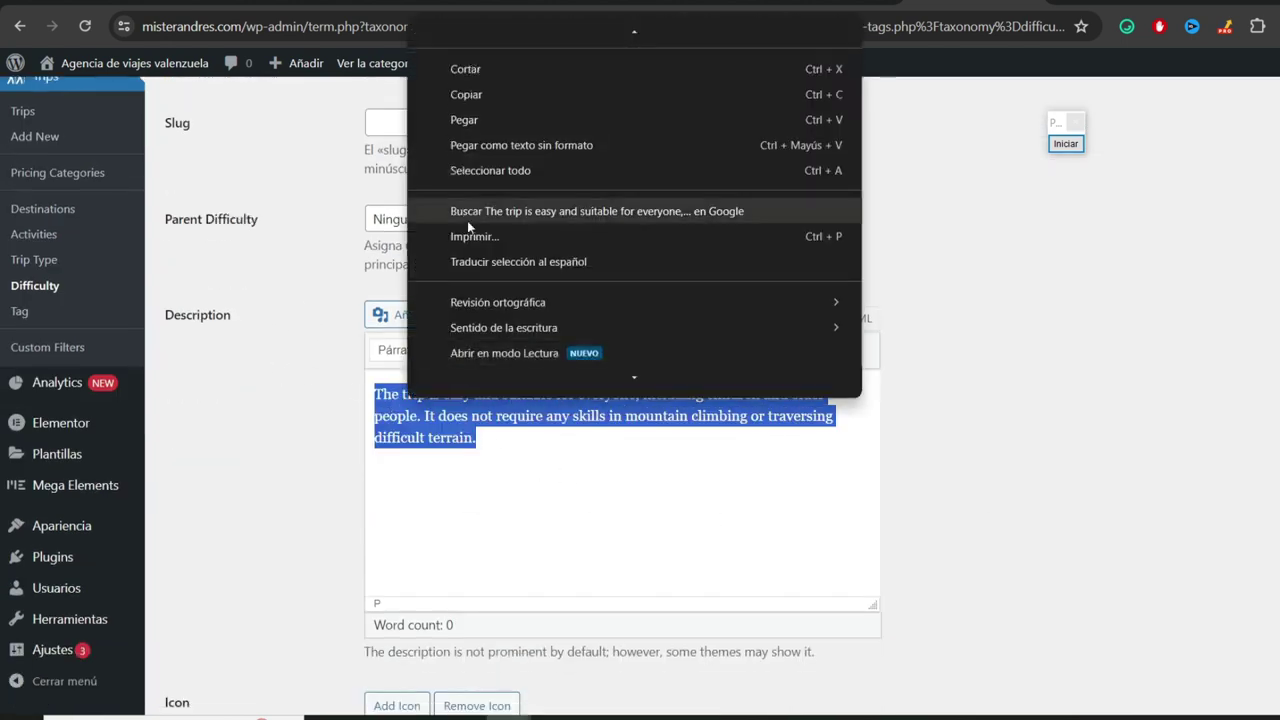
{"action": "left_click", "coordinate": [462, 100]}
{"action": "key", "text": "Right"}
{"action": "type", "text": "El viaje es fácil y apto para todos, incluidos niños y personas mayores. No requiere ninguna habilidad para escalar montañas ni atravesar terrenos difíciles."}
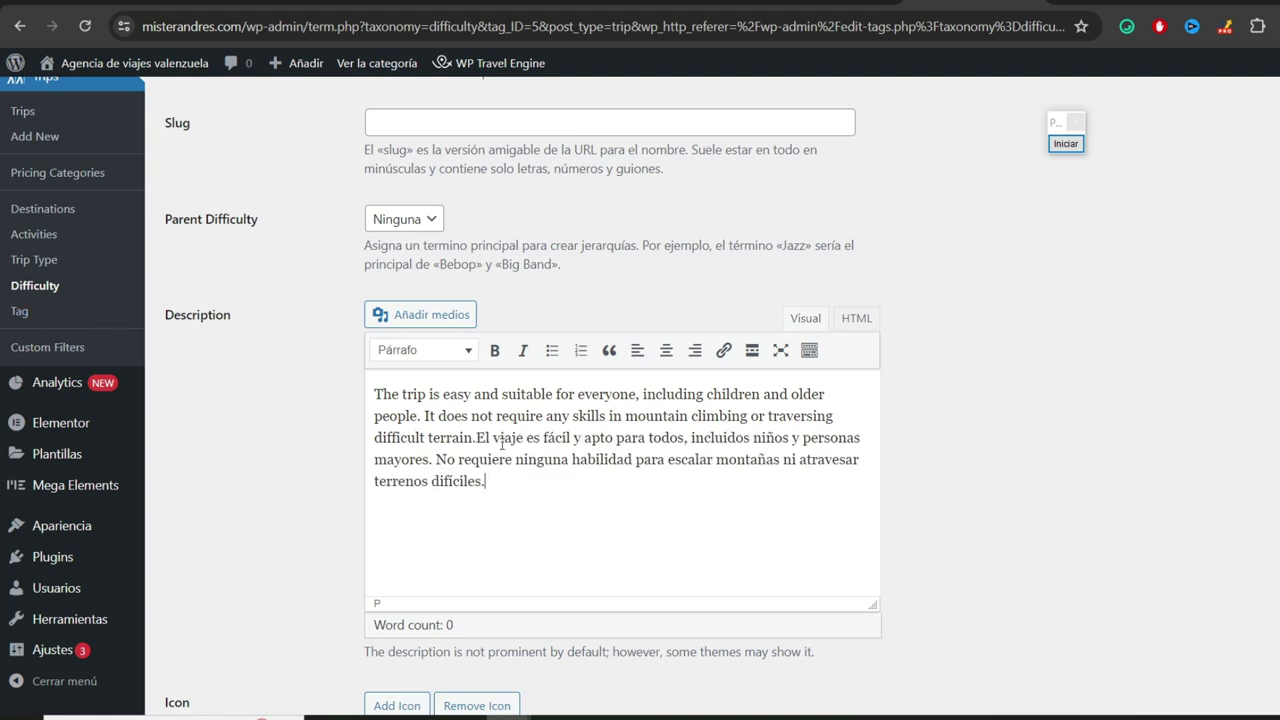
{"action": "key", "text": "ctrl+a"}
{"action": "type", "text": "El viaje es fácil y apto para todos, incluidos niños y personas mayores. No requiere ninguna habilidad para escalar montañas ni atravesar terrenos difíciles."}
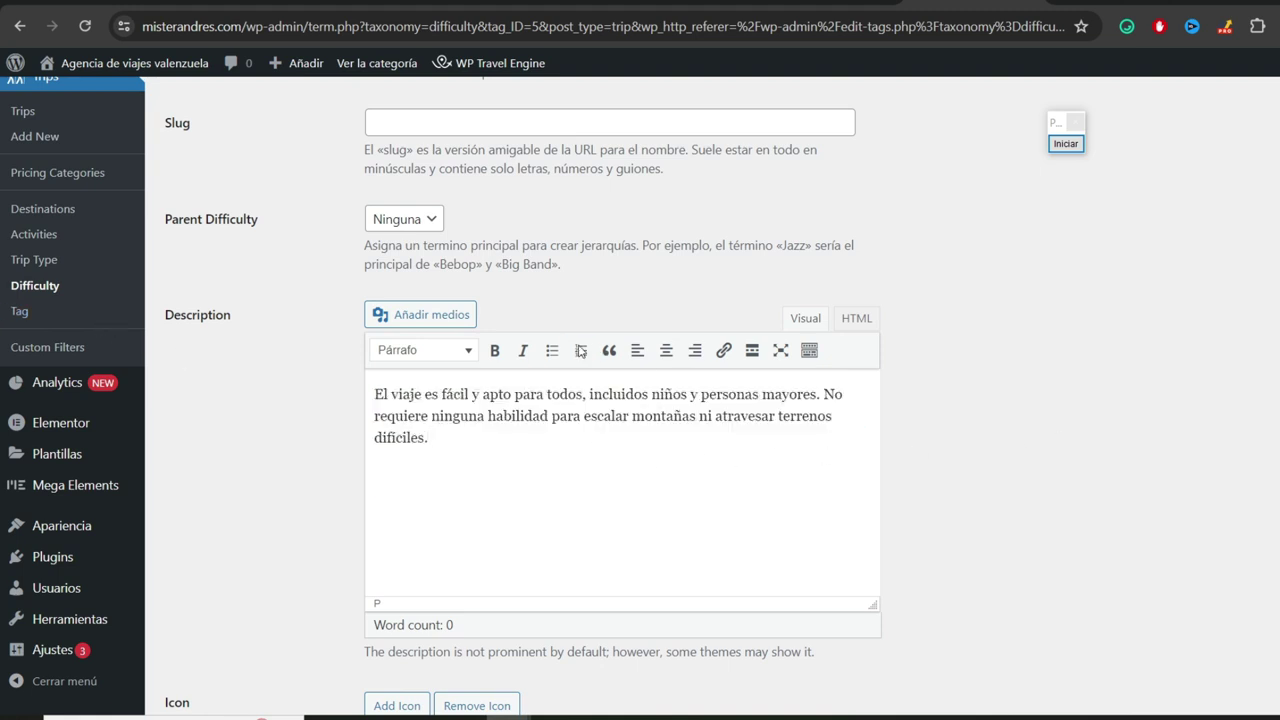
{"action": "scroll", "coordinate": [586, 314], "scroll_direction": "down", "scroll_amount": 2}
{"action": "left_click", "coordinate": [194, 636]}
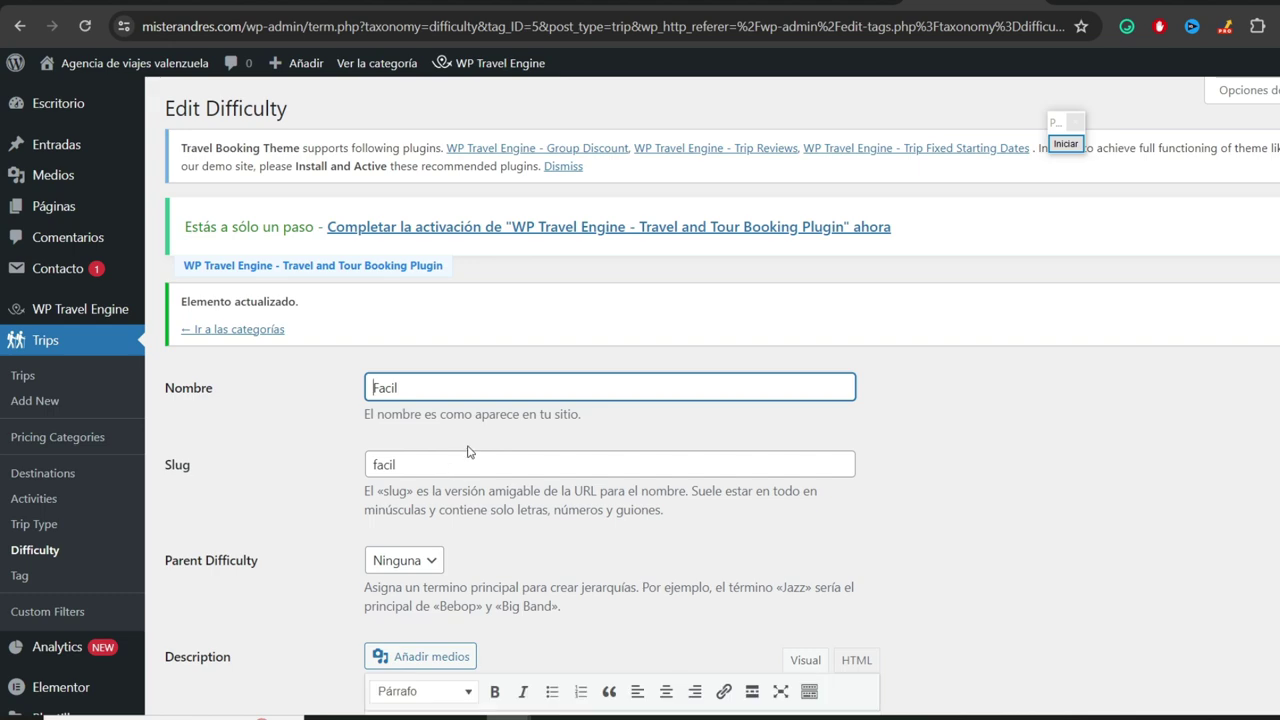
- Return to the list of difficulty levels and review the entries from Extreme to Medium
{"action": "left_click", "coordinate": [30, 546]}
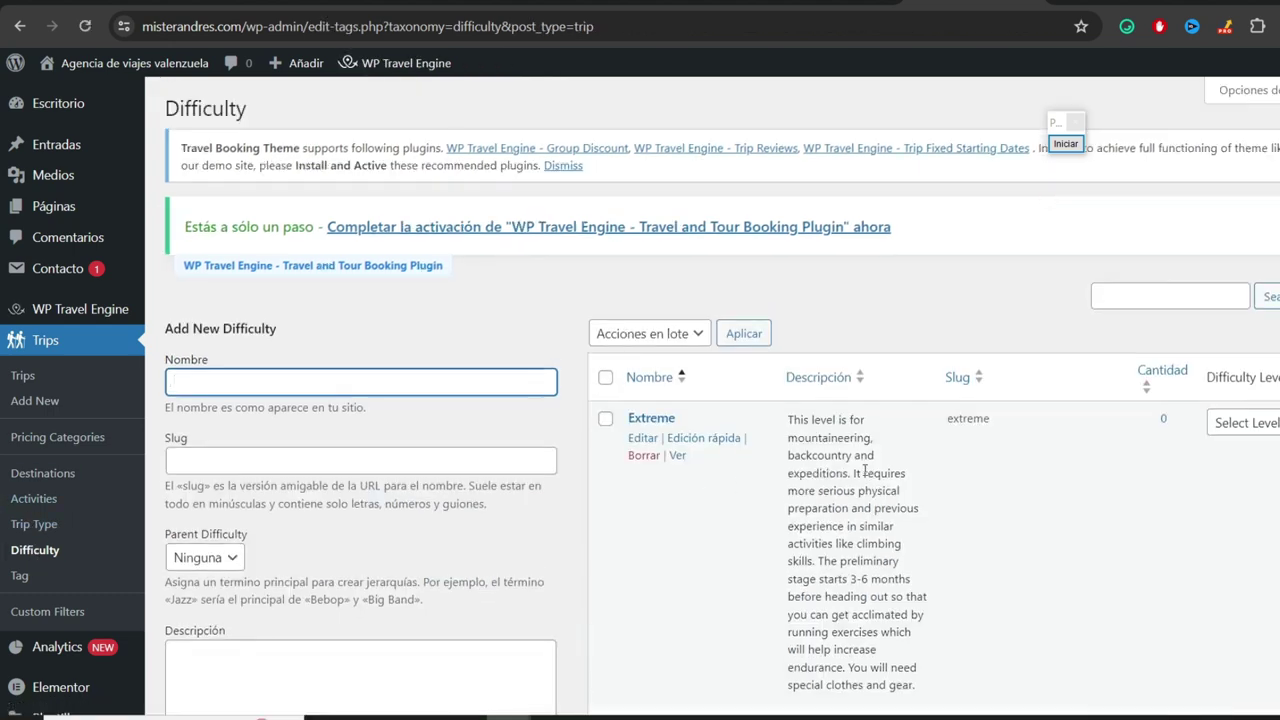
{"action": "scroll", "coordinate": [725, 316], "scroll_direction": "down", "scroll_amount": 1}
{"action": "scroll", "coordinate": [725, 316], "scroll_direction": "down", "scroll_amount": 7}
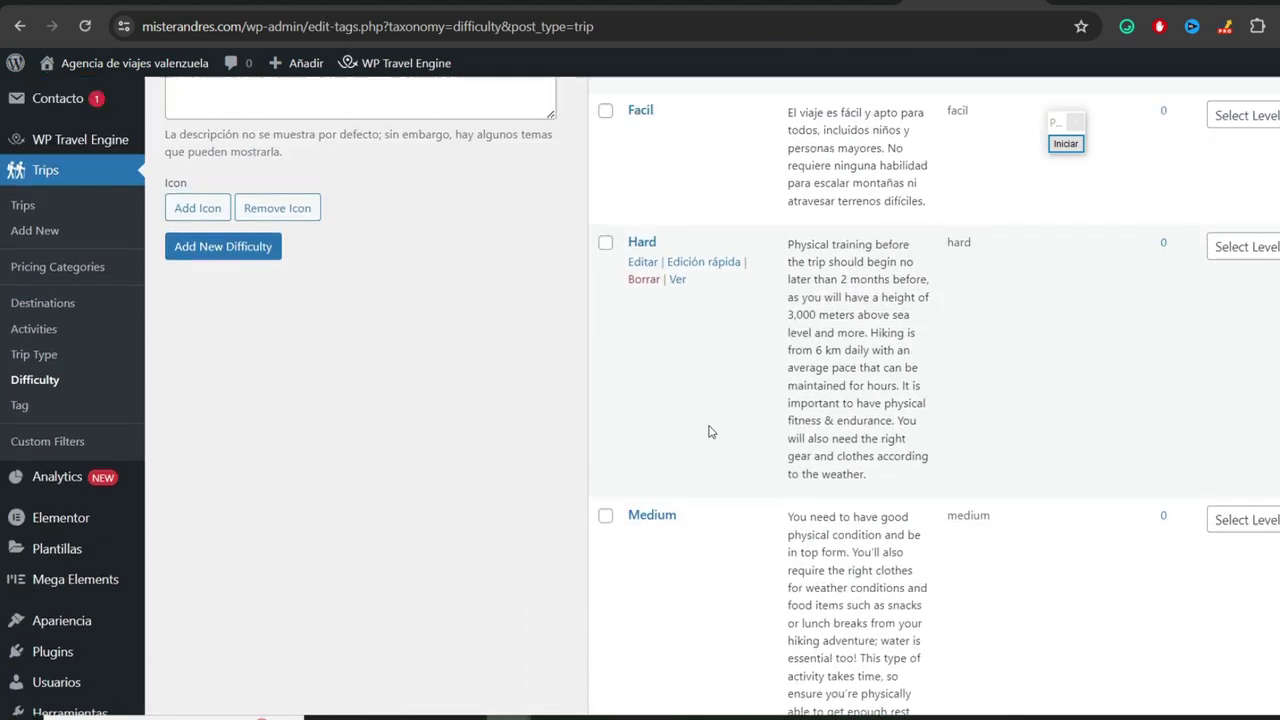
{"action": "scroll", "coordinate": [708, 435], "scroll_direction": "up", "scroll_amount": 8}
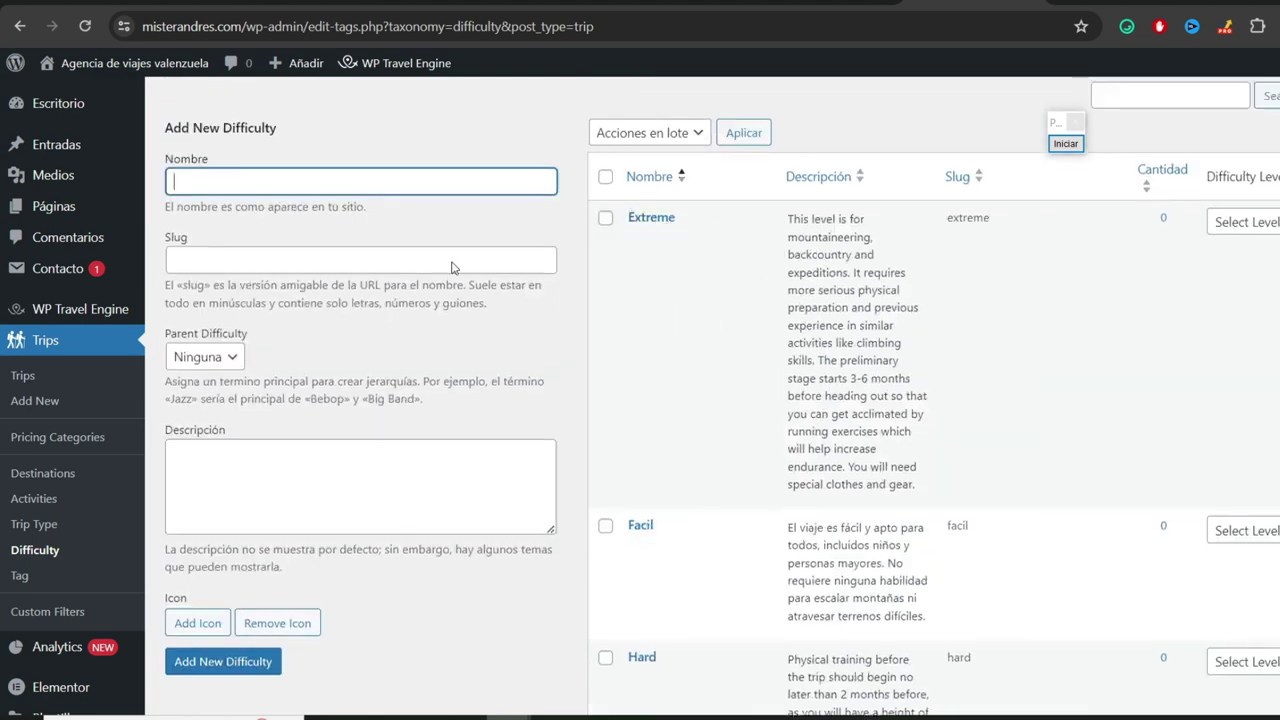
- Open the list of trip tags and review the Group Tour, Guided Tour and Private Tour entries
{"action": "left_click", "coordinate": [19, 577]}
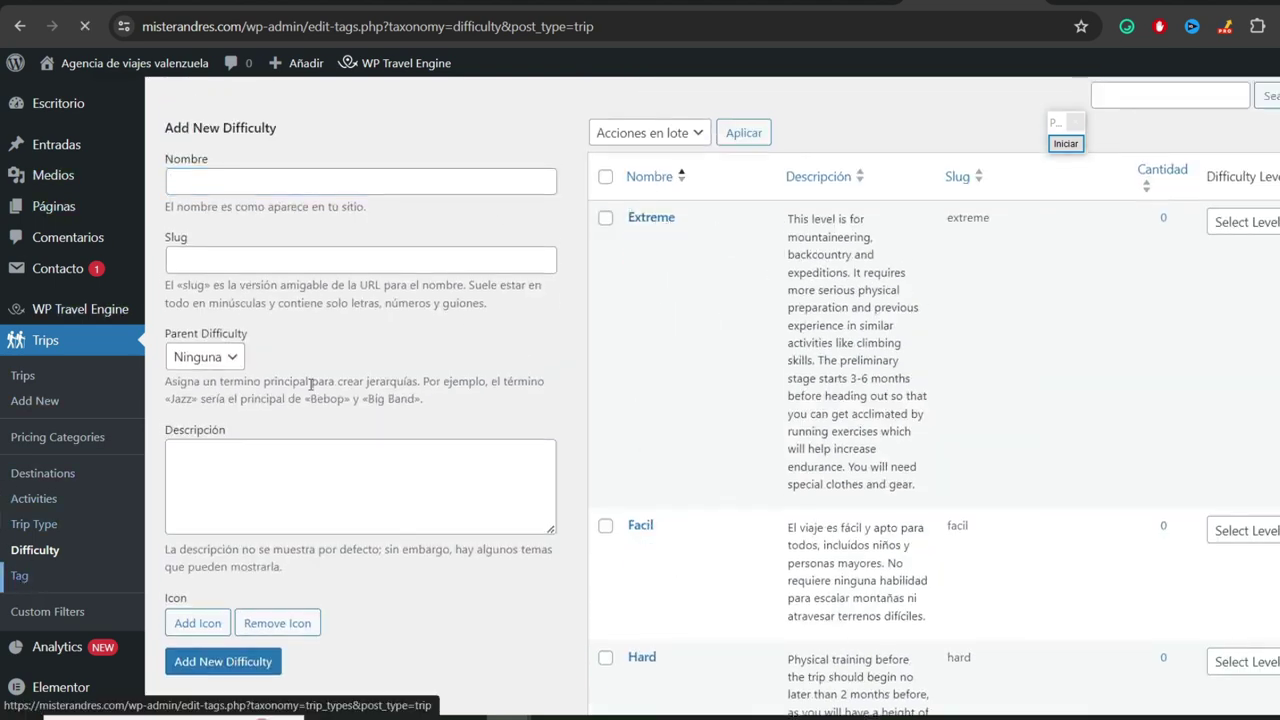
{"action": "scroll", "coordinate": [731, 412], "scroll_direction": "down", "scroll_amount": 2}
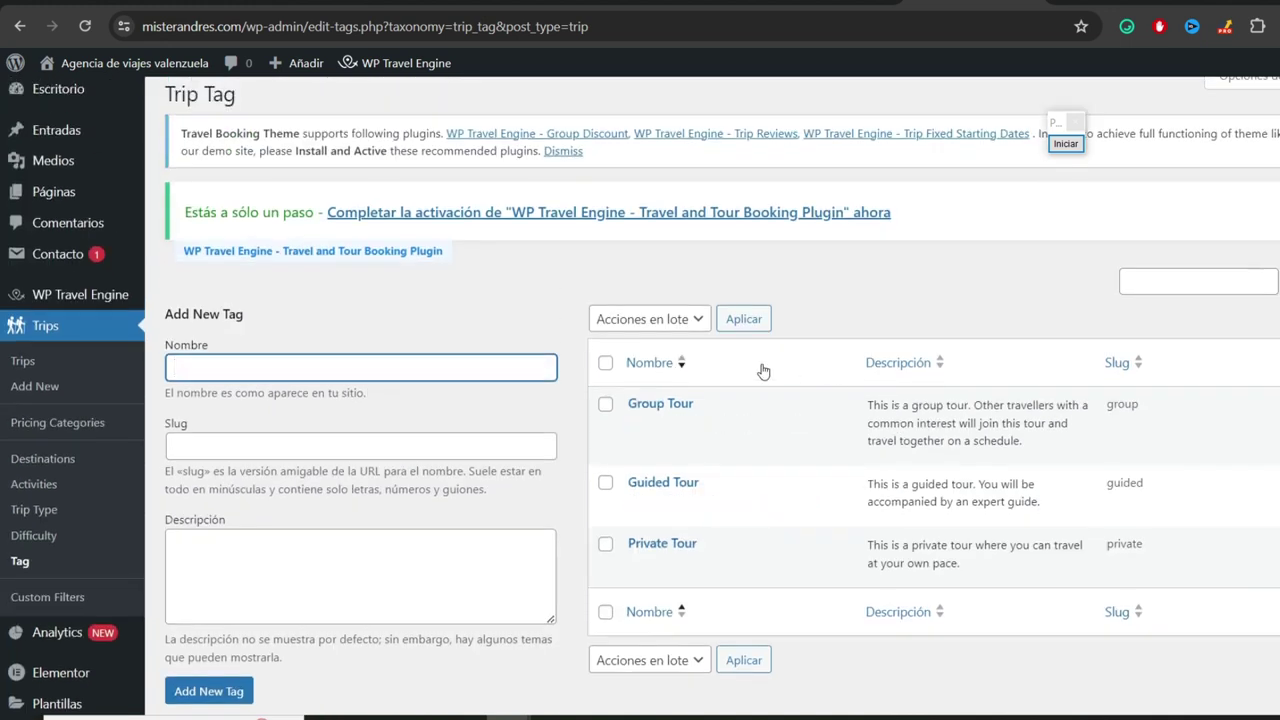
{"action": "scroll", "coordinate": [731, 412], "scroll_direction": "up", "scroll_amount": 1}
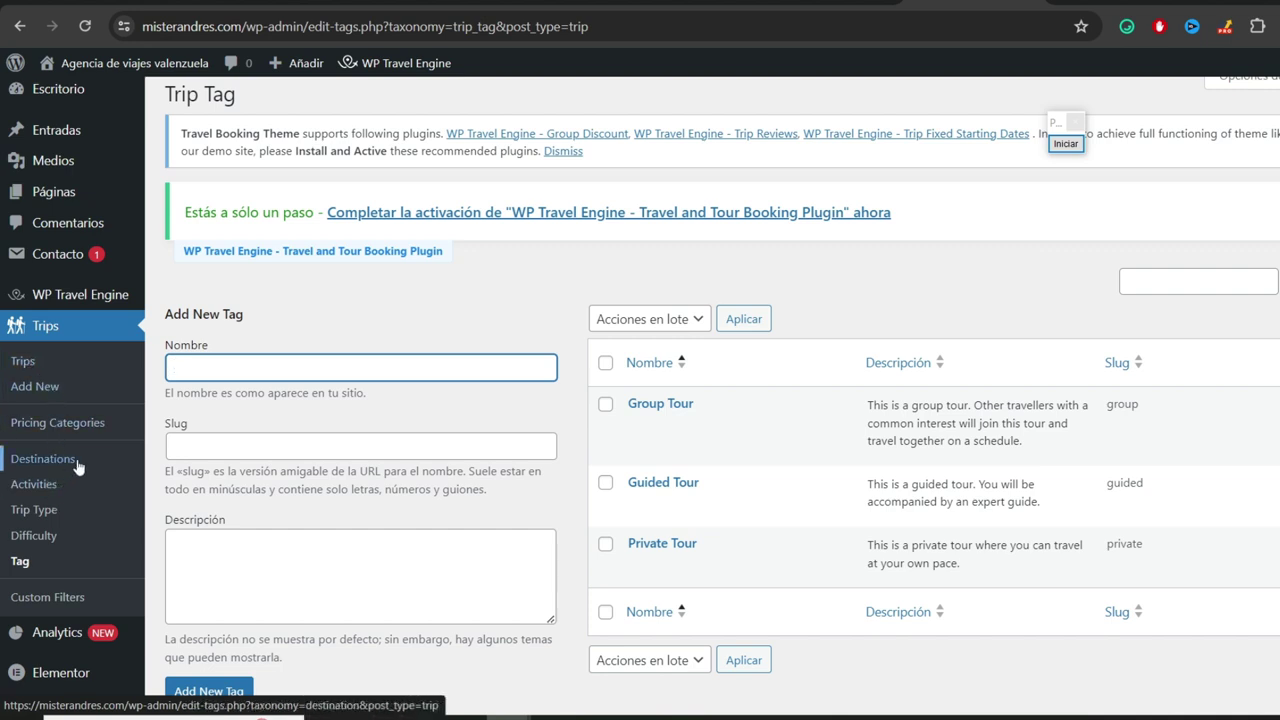
- Reopen the list of trip activities and look over the entries from Boating to Hiking
{"action": "left_click", "coordinate": [34, 484]}
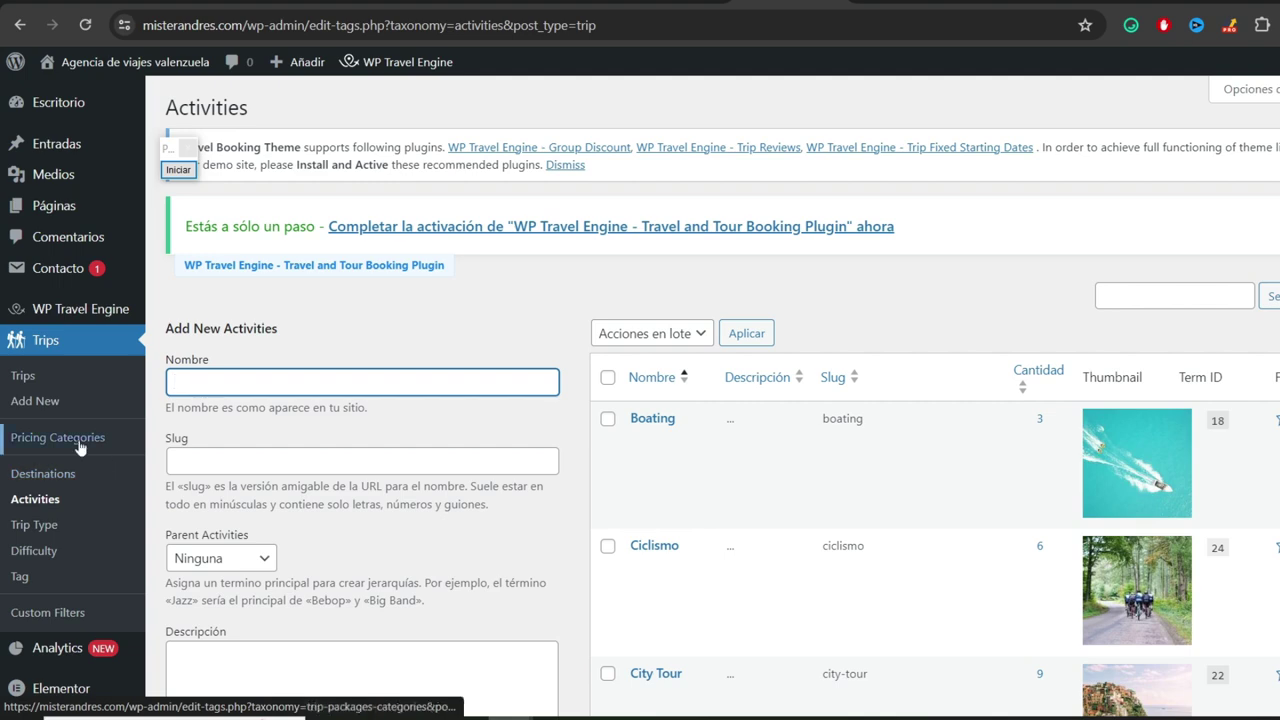
{"action": "scroll", "coordinate": [92, 385], "scroll_direction": "down", "scroll_amount": 3}
{"action": "scroll", "coordinate": [80, 395], "scroll_direction": "up", "scroll_amount": 1}
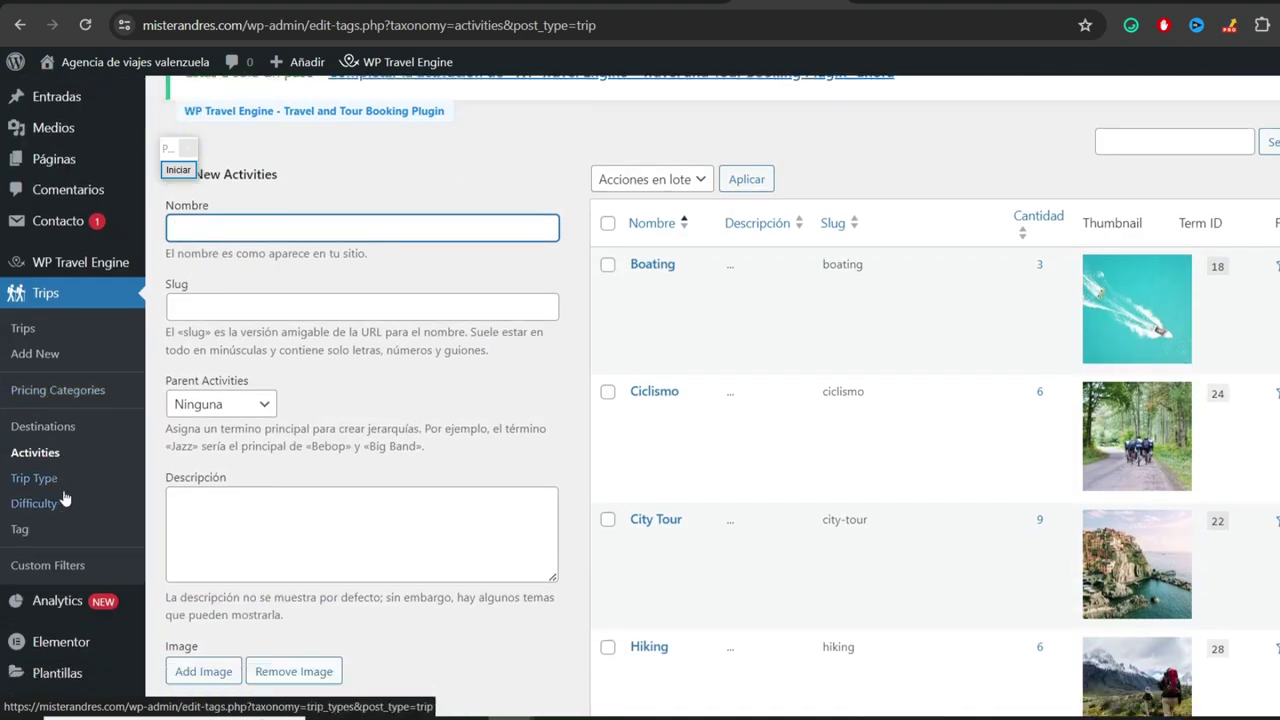
- Start adding a new plugin to the site and search the plugin directory for 'YOAST SEO'
{"action": "scroll", "coordinate": [63, 491], "scroll_direction": "down", "scroll_amount": 3}
{"action": "left_click", "coordinate": [45, 567]}
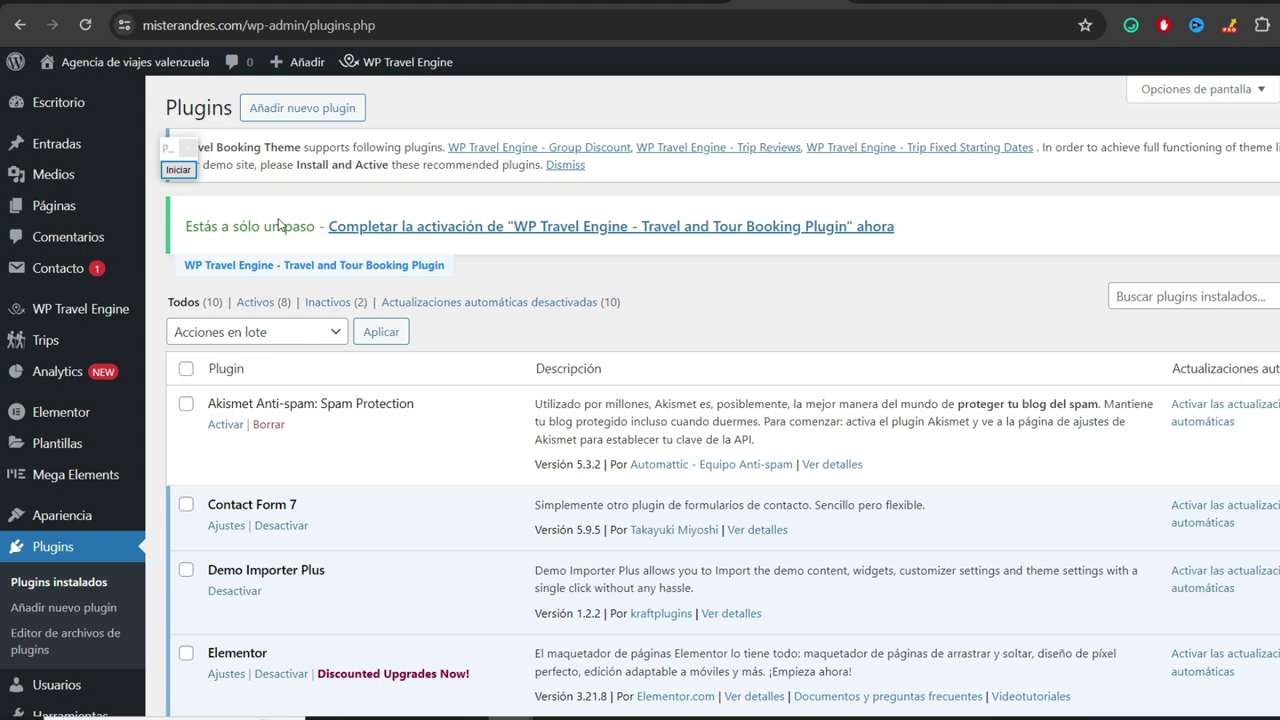
{"action": "left_click", "coordinate": [262, 108]}
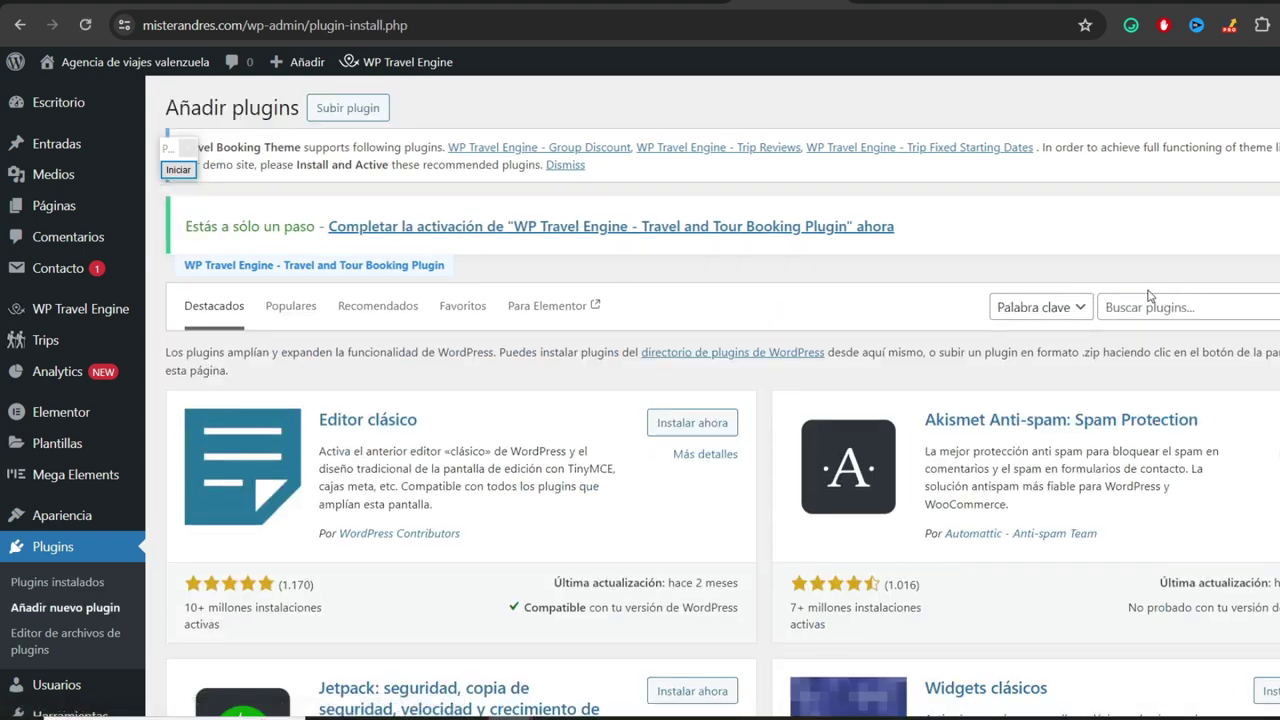
{"action": "left_click", "coordinate": [1150, 309]}
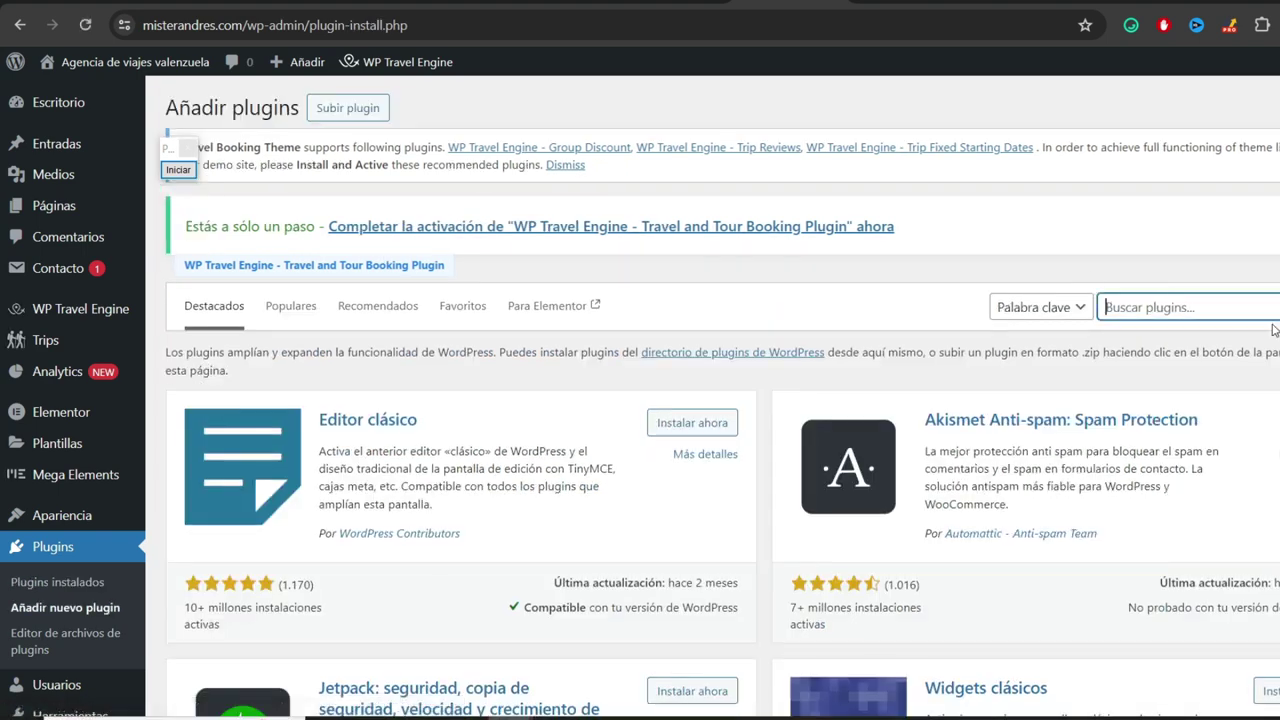
{"action": "type", "text": "YOAST SEO"}
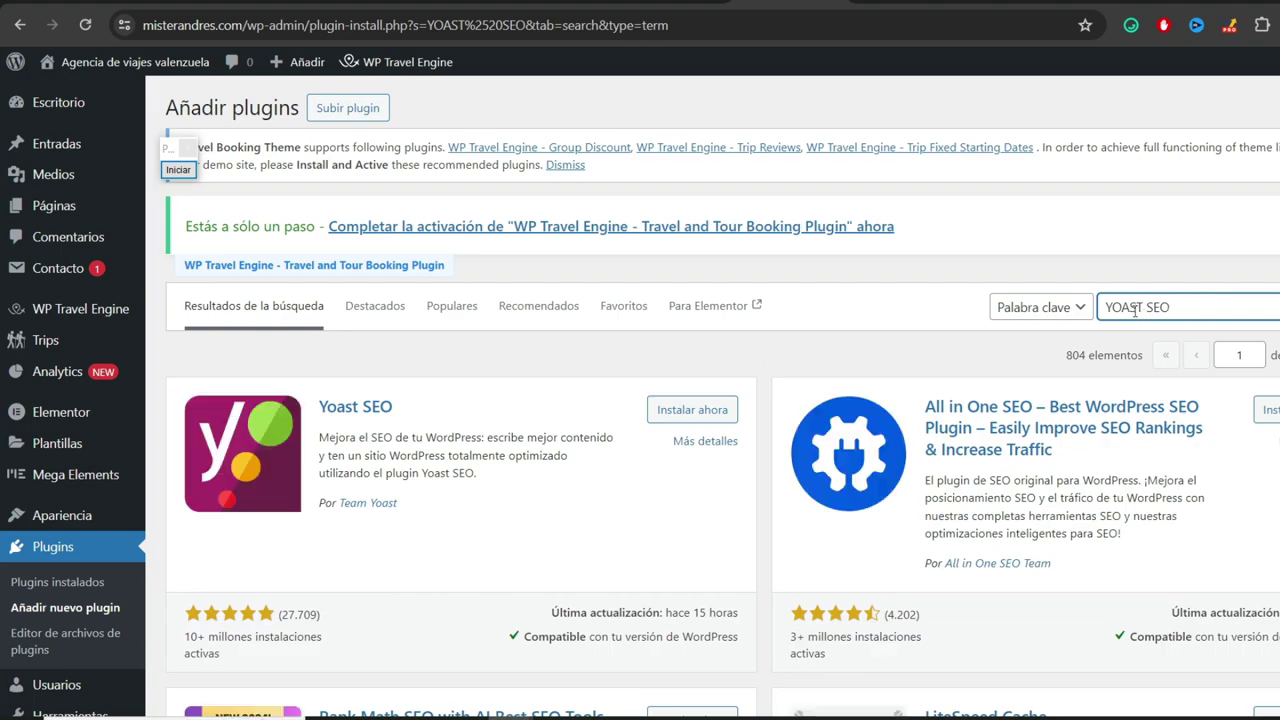
{"action": "scroll", "coordinate": [1134, 331], "scroll_direction": "down", "scroll_amount": 2}
{"action": "scroll", "coordinate": [300, 284], "scroll_direction": "up", "scroll_amount": 1}
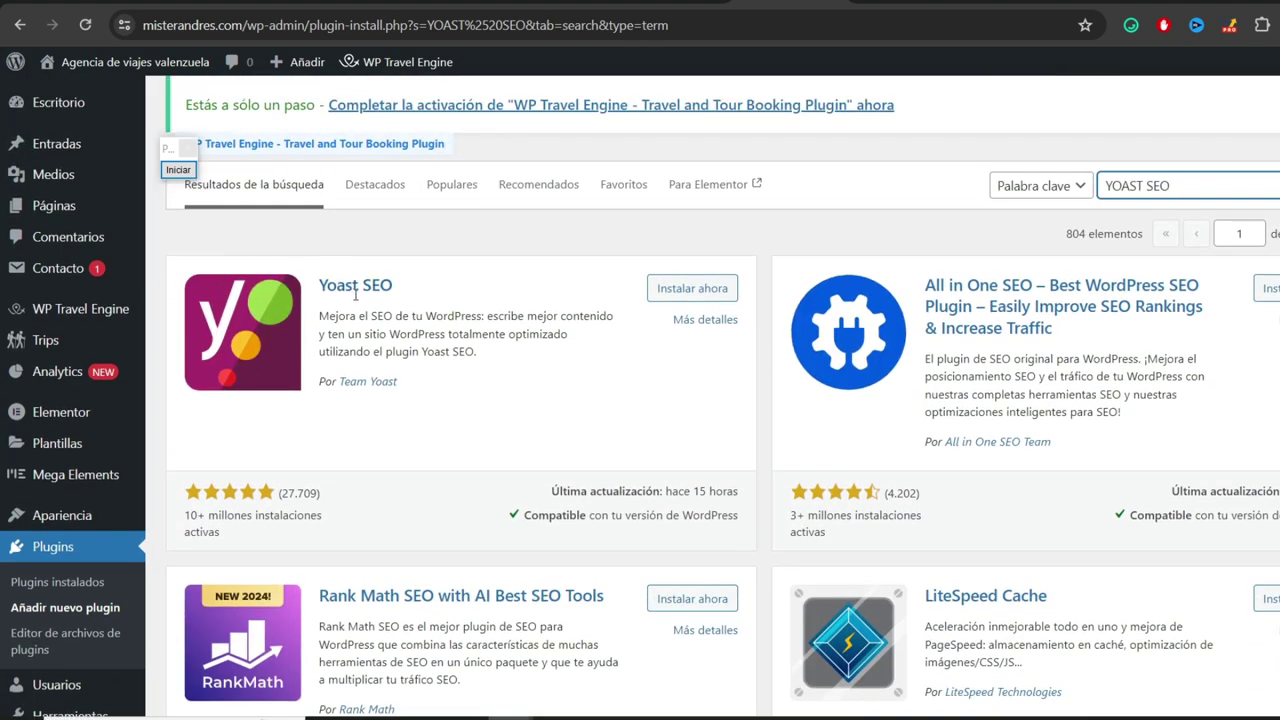
- Install and activate the Yoast SEO plugin, and reload the page to apply the changes
{"action": "left_click", "coordinate": [692, 288]}
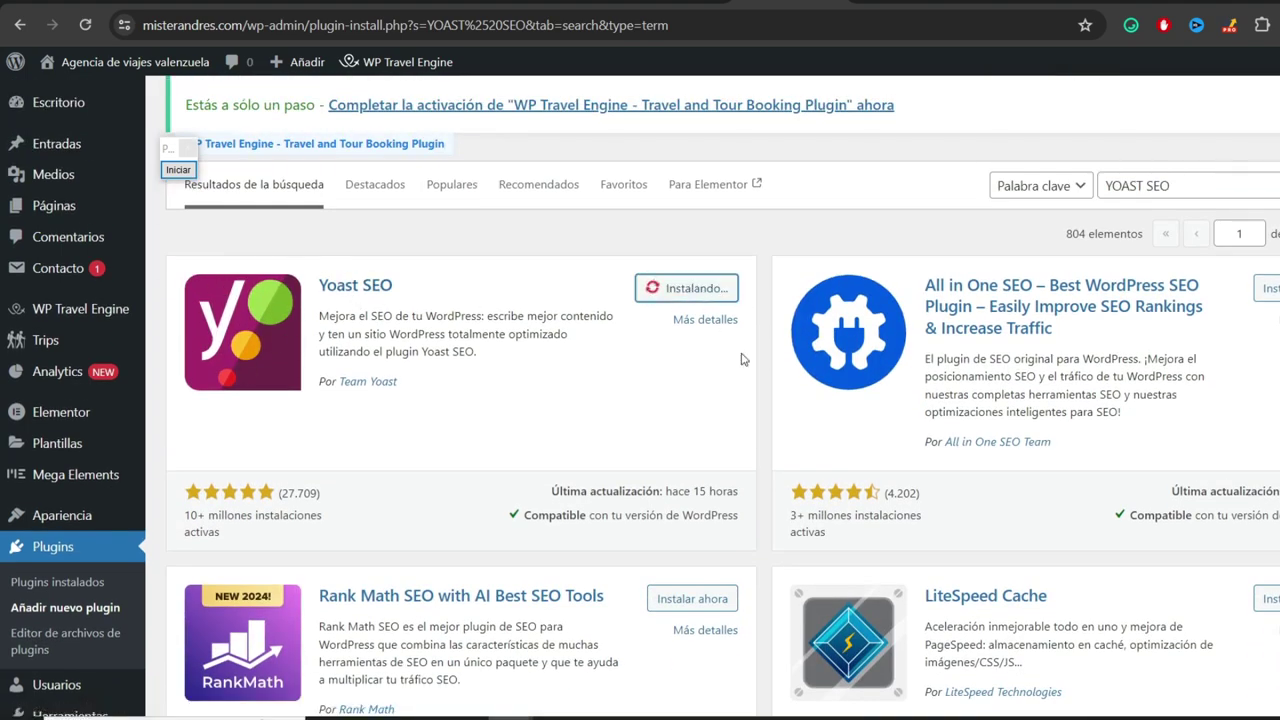
{"action": "left_click", "coordinate": [697, 291]}
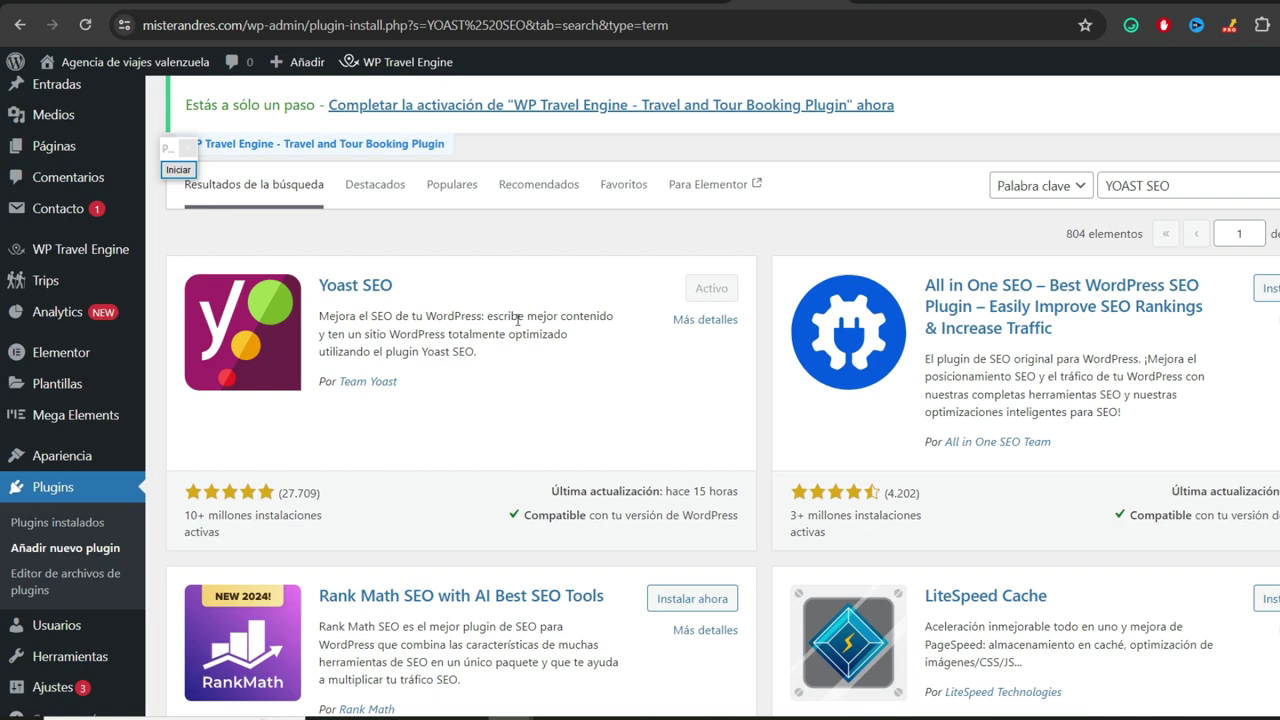
{"action": "scroll", "coordinate": [293, 376], "scroll_direction": "down", "scroll_amount": 3}
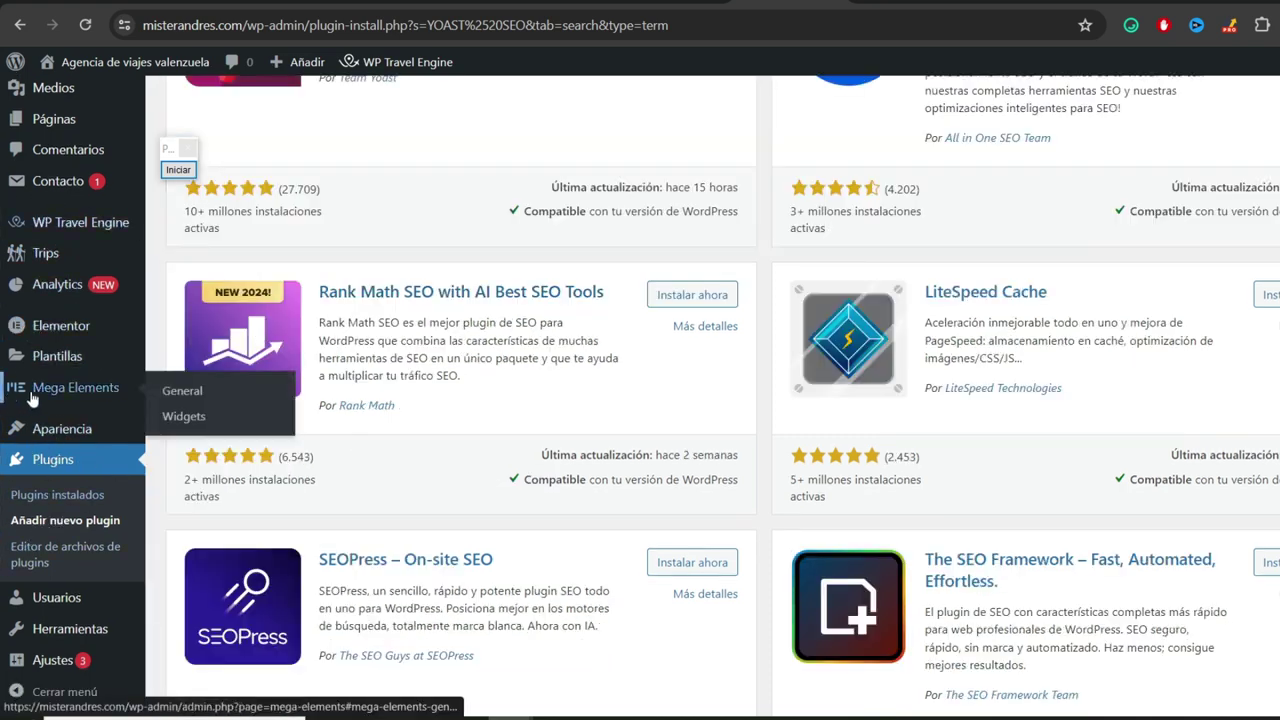
{"action": "scroll", "coordinate": [278, 389], "scroll_direction": "up", "scroll_amount": 5}
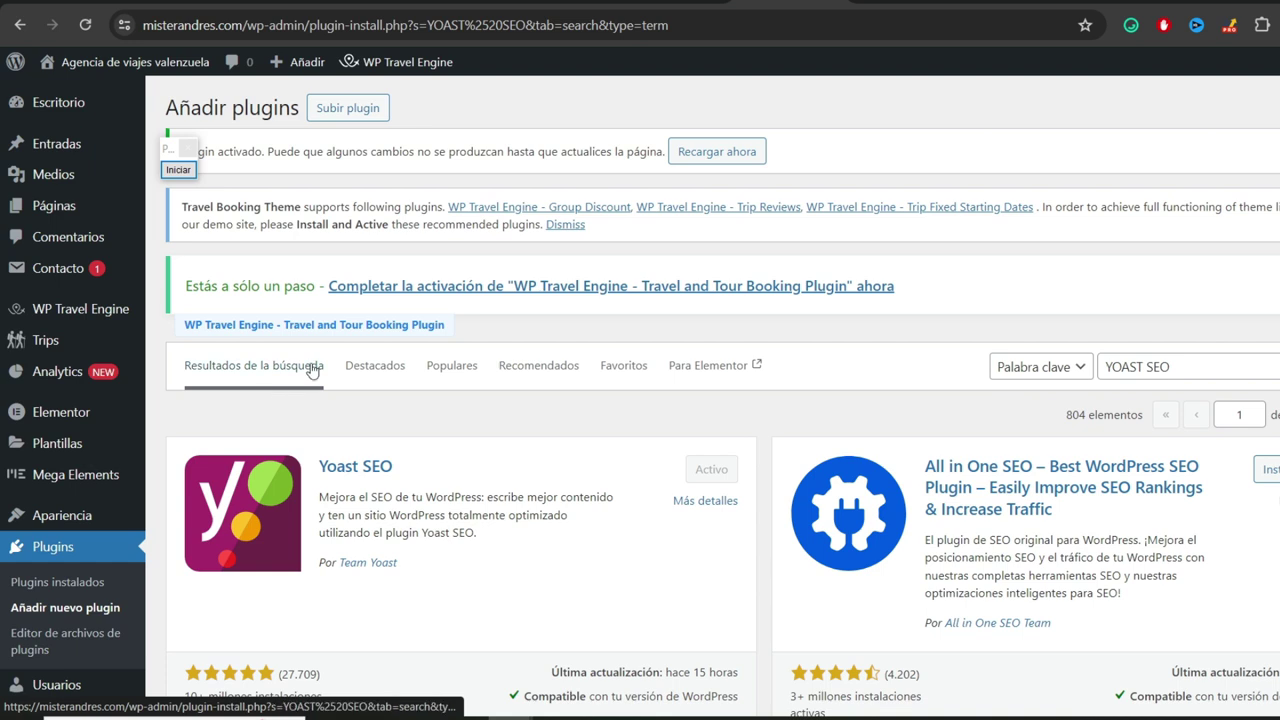
{"action": "left_click", "coordinate": [712, 158]}
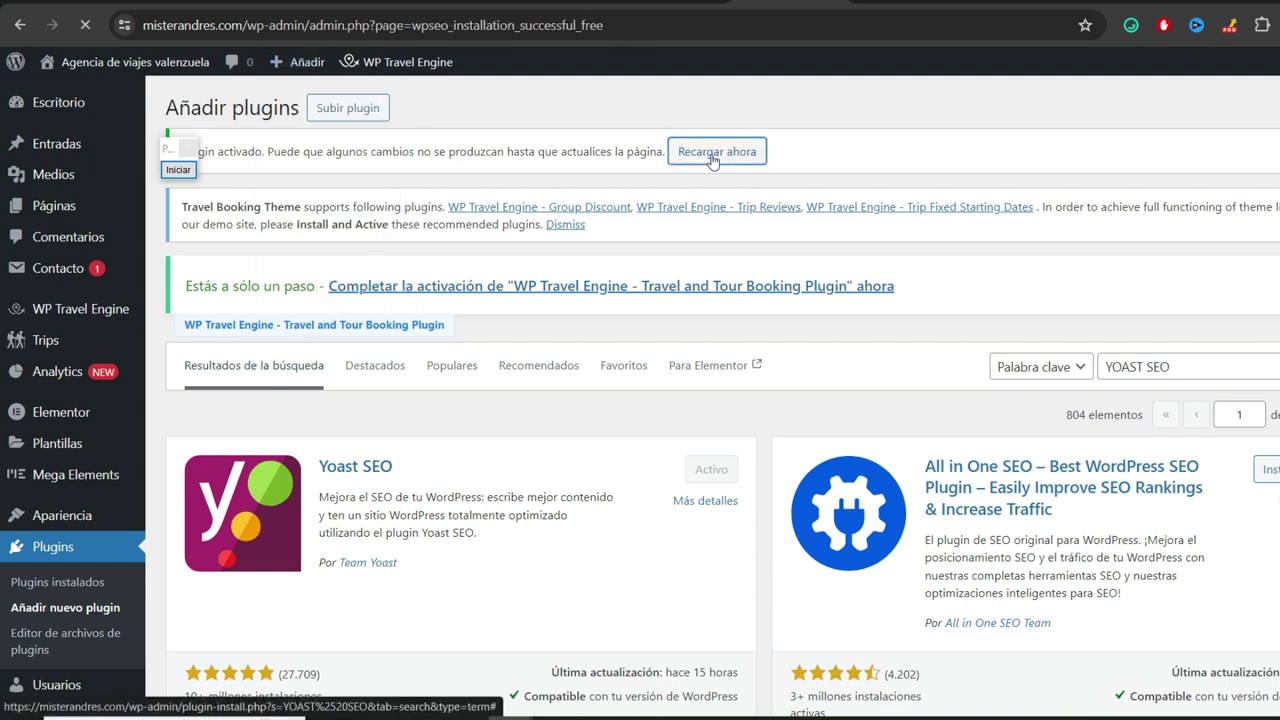
{"action": "scroll", "coordinate": [60, 290], "scroll_direction": "down", "scroll_amount": 2}
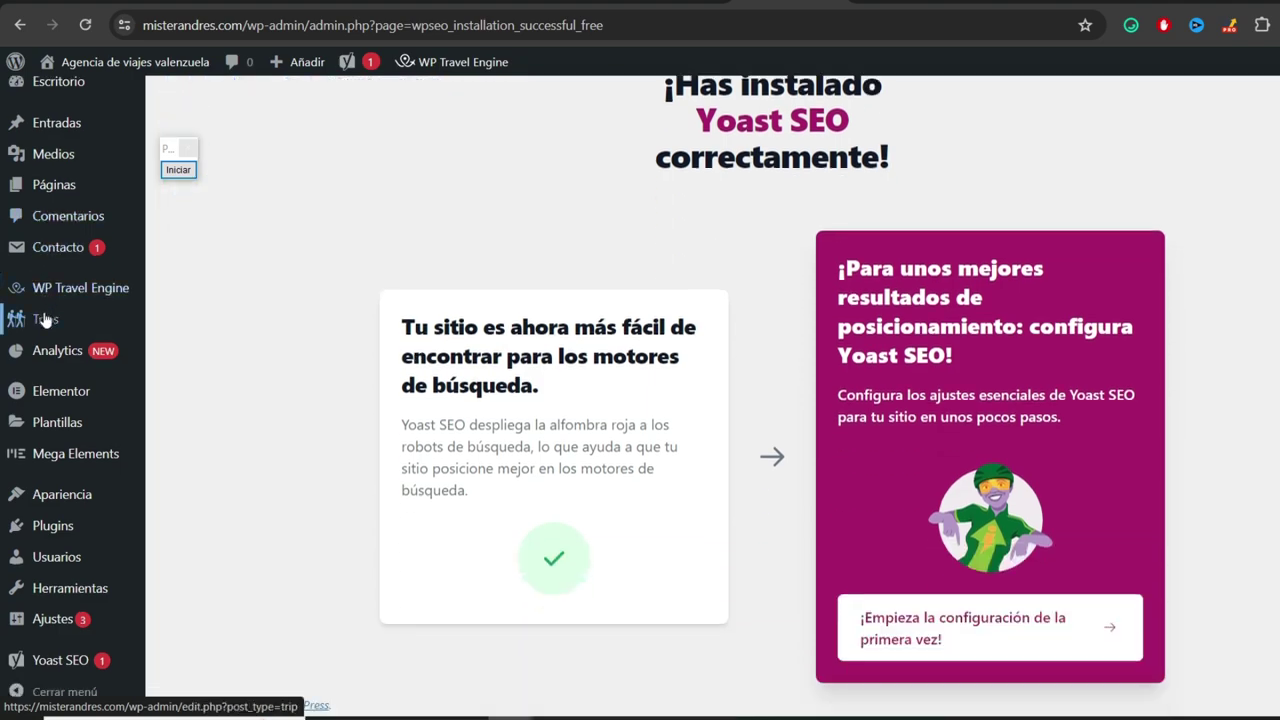
- Open the general Yoast SEO dashboard and review its problems, notices and premium sections
{"action": "left_click", "coordinate": [66, 665]}
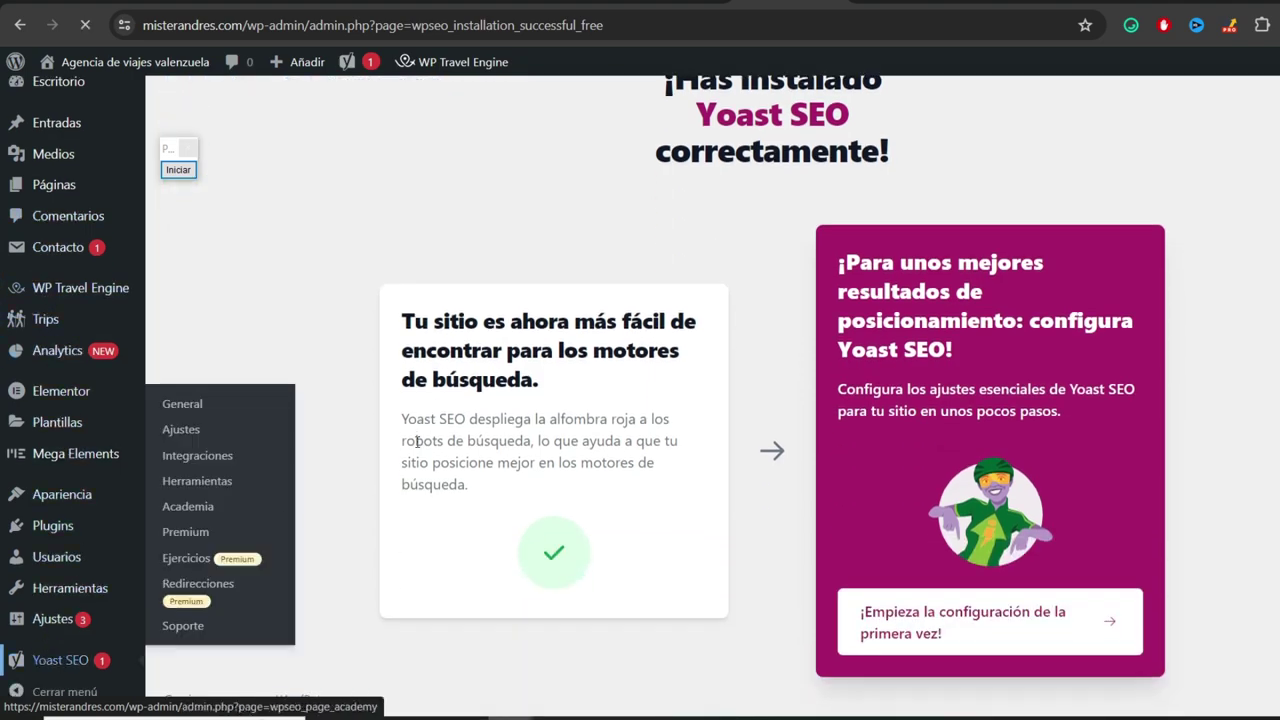
{"action": "scroll", "coordinate": [698, 256], "scroll_direction": "down", "scroll_amount": 2}
{"action": "scroll", "coordinate": [509, 291], "scroll_direction": "down", "scroll_amount": 4}
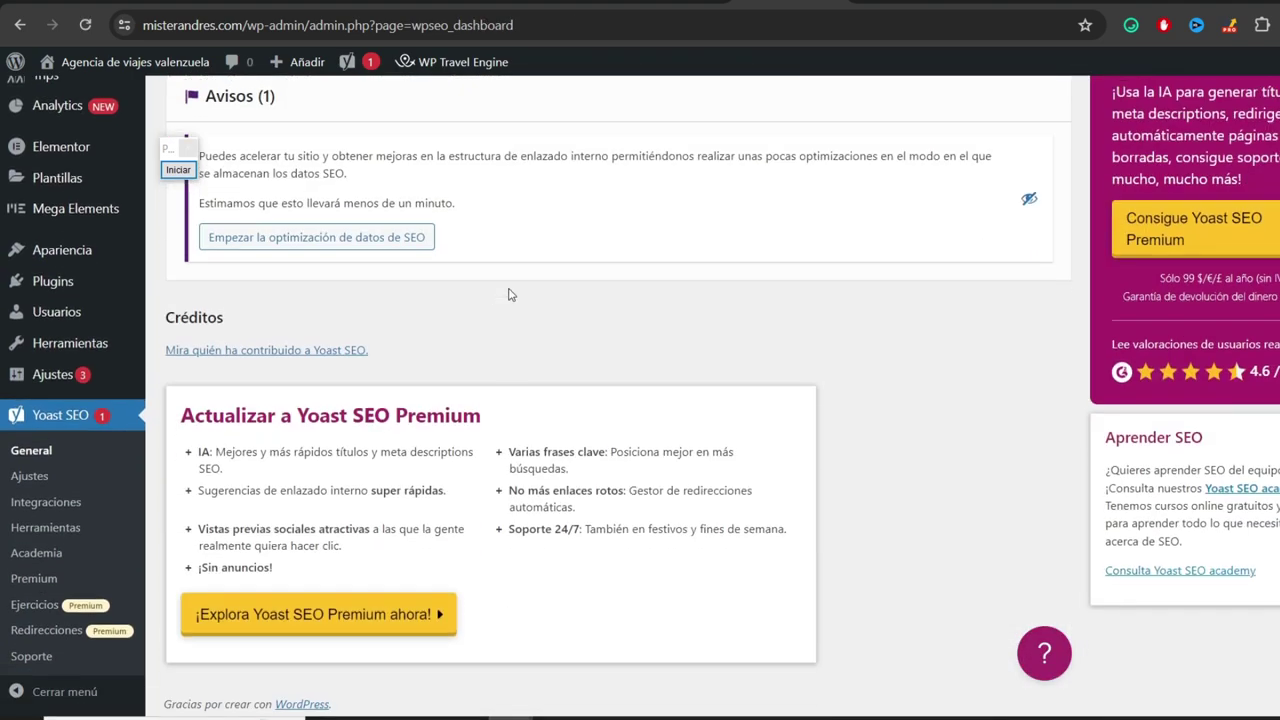
{"action": "scroll", "coordinate": [509, 291], "scroll_direction": "up", "scroll_amount": 1}
{"action": "scroll", "coordinate": [484, 297], "scroll_direction": "down", "scroll_amount": 1}
{"action": "scroll", "coordinate": [481, 298], "scroll_direction": "up", "scroll_amount": 2}
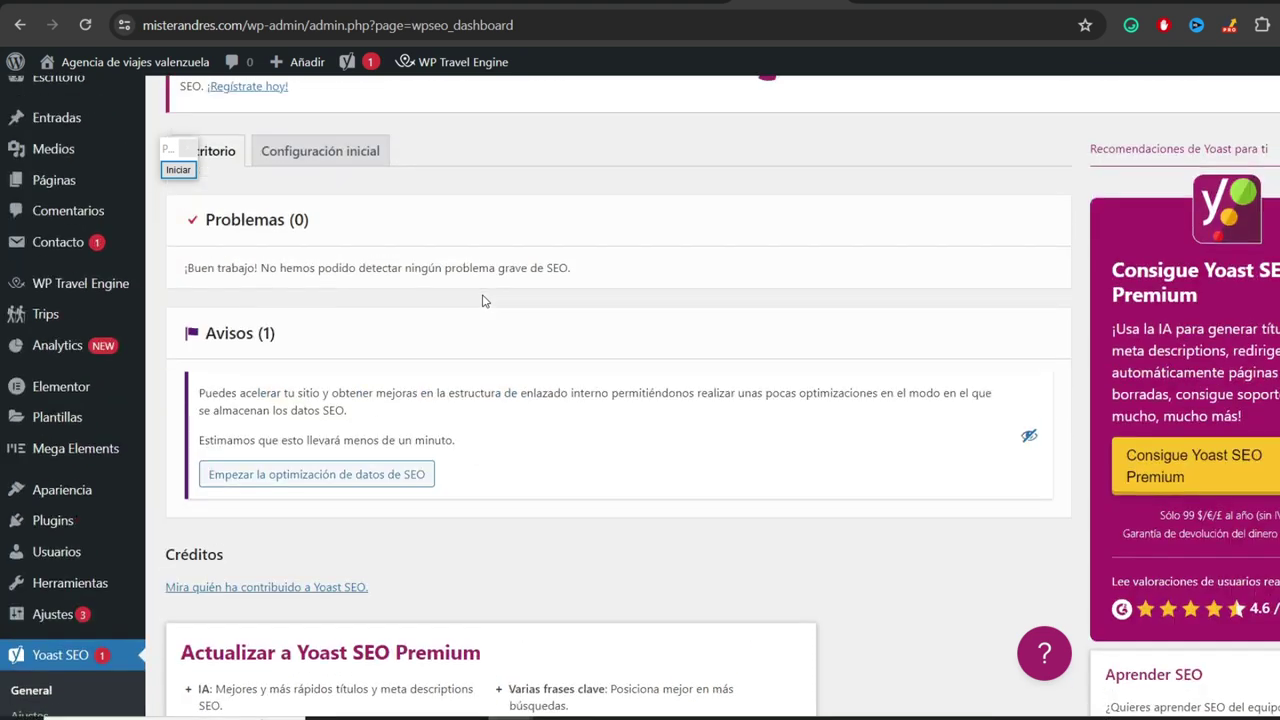
{"action": "scroll", "coordinate": [485, 310], "scroll_direction": "down", "scroll_amount": 2}
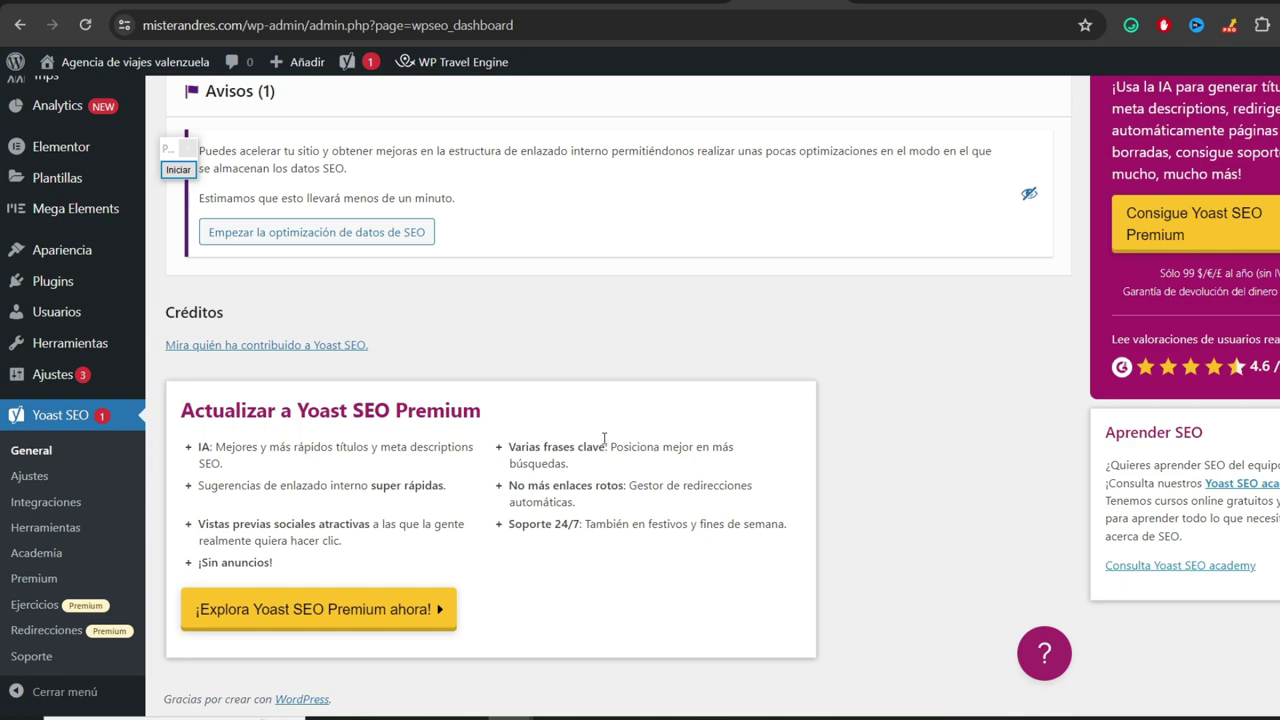
{"action": "scroll", "coordinate": [535, 369], "scroll_direction": "up", "scroll_amount": 1}
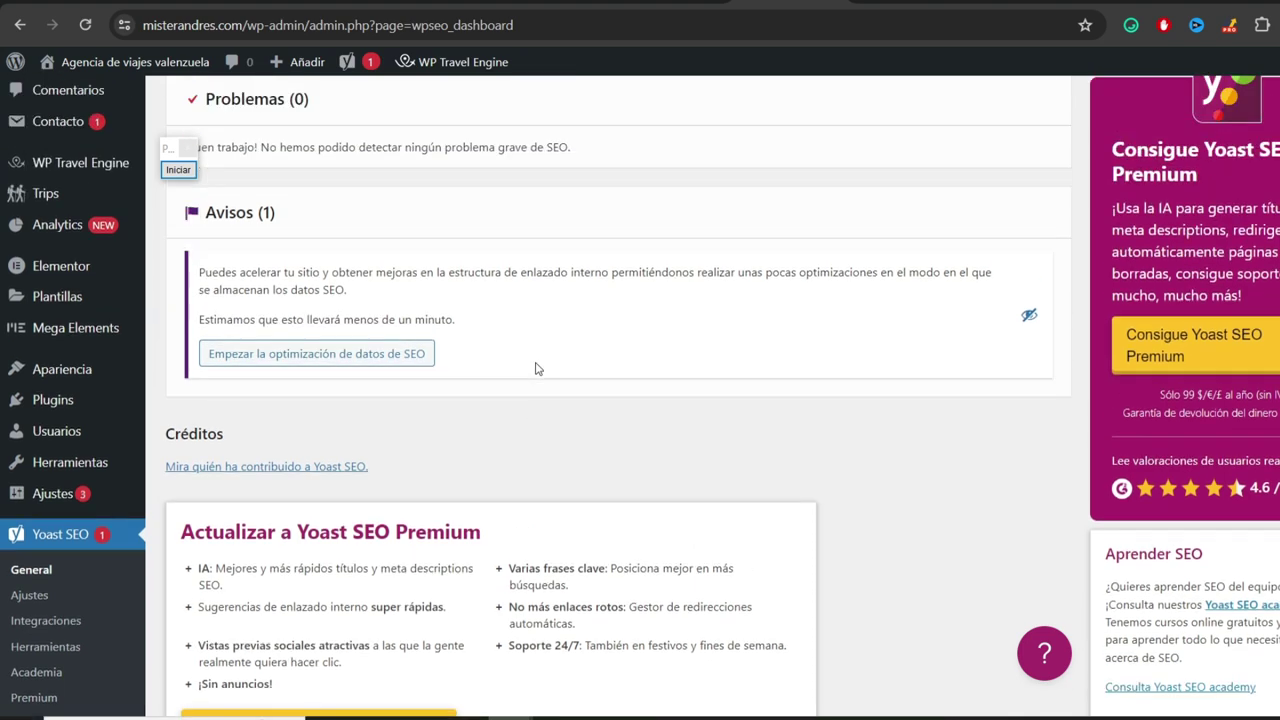
{"action": "scroll", "coordinate": [535, 369], "scroll_direction": "up", "scroll_amount": 3}
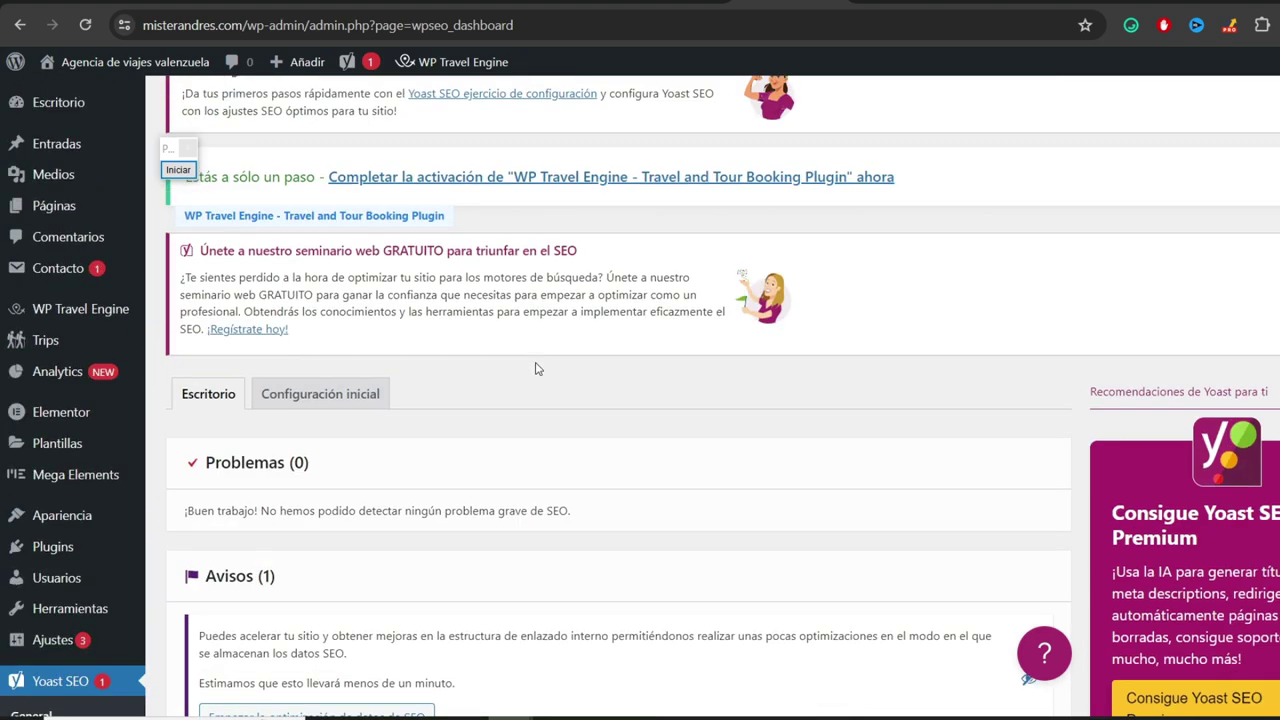
{"action": "scroll", "coordinate": [535, 369], "scroll_direction": "up", "scroll_amount": 1}
{"action": "scroll", "coordinate": [495, 330], "scroll_direction": "down", "scroll_amount": 5}
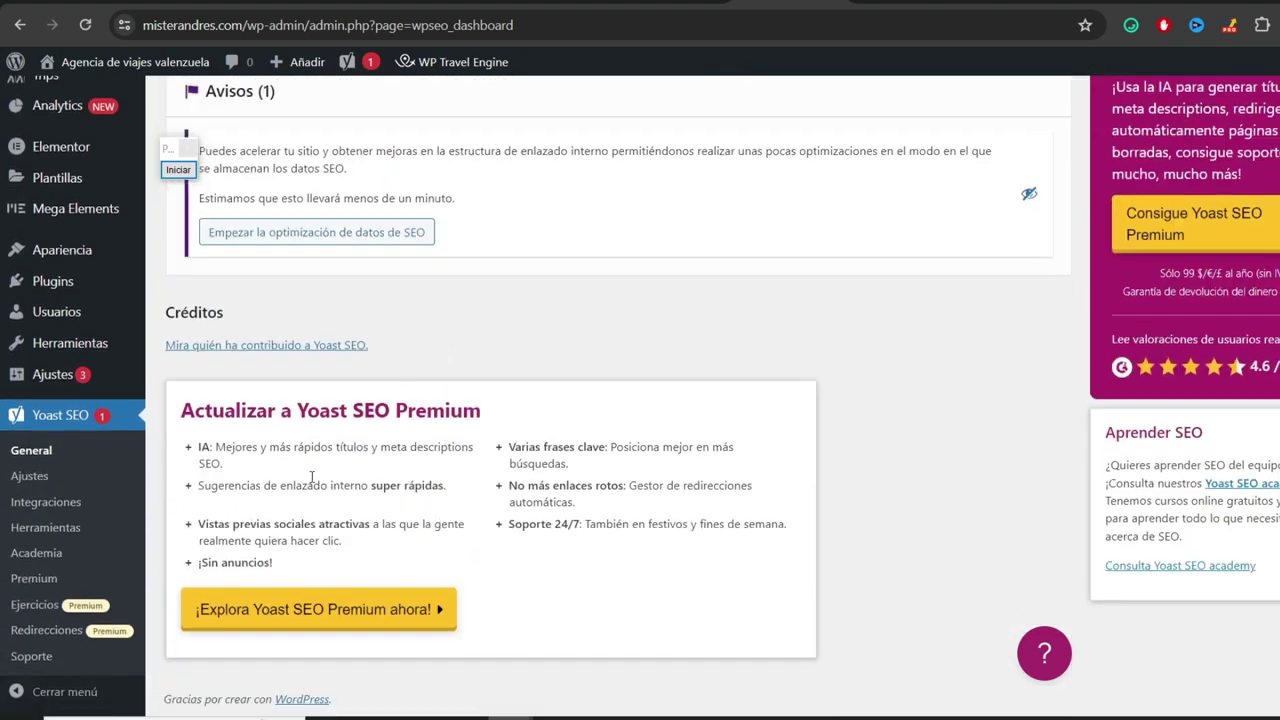
- Open the Yoast SEO settings and look over the site features, including SEO and readability analysis
{"action": "left_click", "coordinate": [30, 477]}
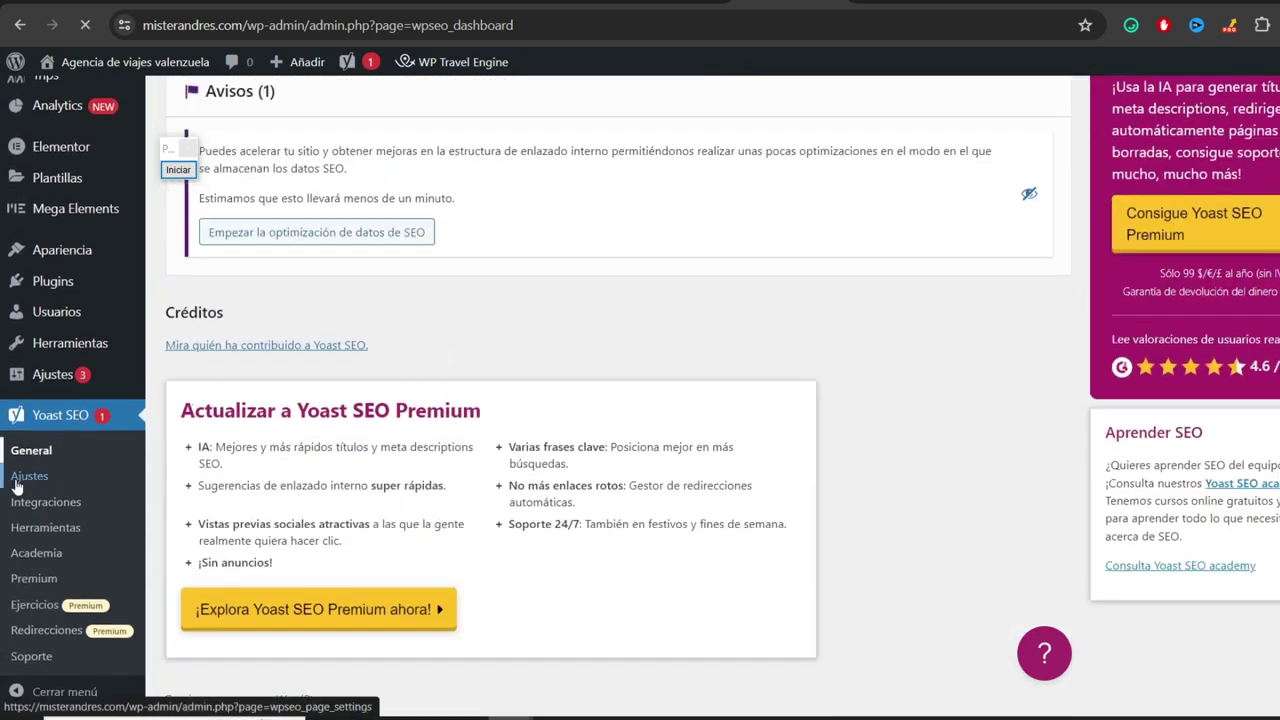
{"action": "scroll", "coordinate": [705, 355], "scroll_direction": "down", "scroll_amount": 6}
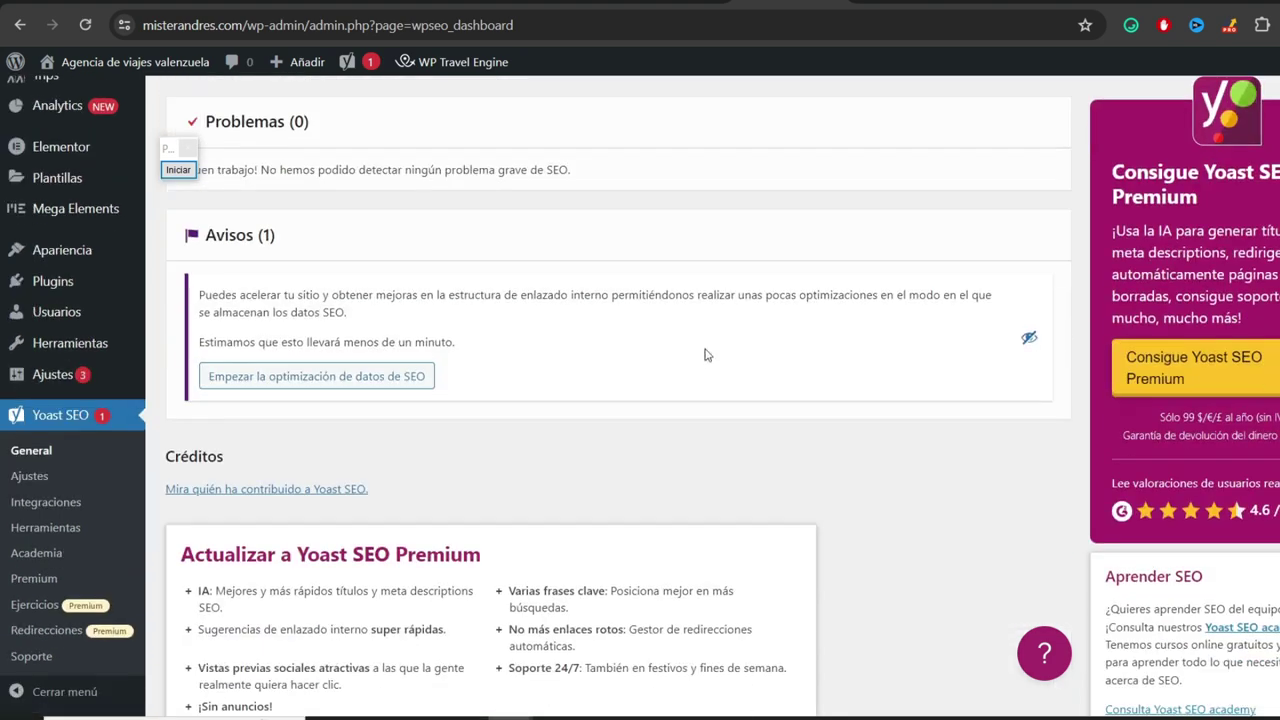
{"action": "scroll", "coordinate": [705, 355], "scroll_direction": "down", "scroll_amount": 2}
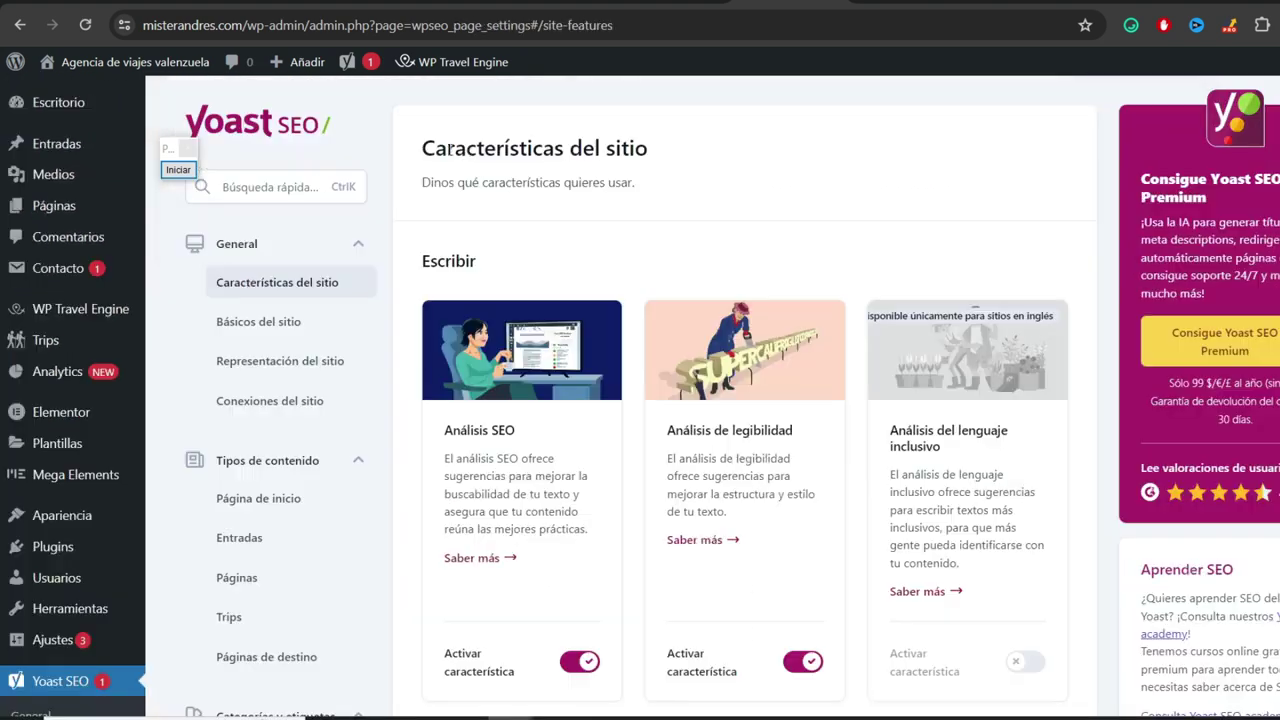
{"action": "left_click_drag", "start_coordinate": [446, 146], "coordinate": [644, 186]}
{"action": "scroll", "coordinate": [644, 186], "scroll_direction": "down", "scroll_amount": 2}
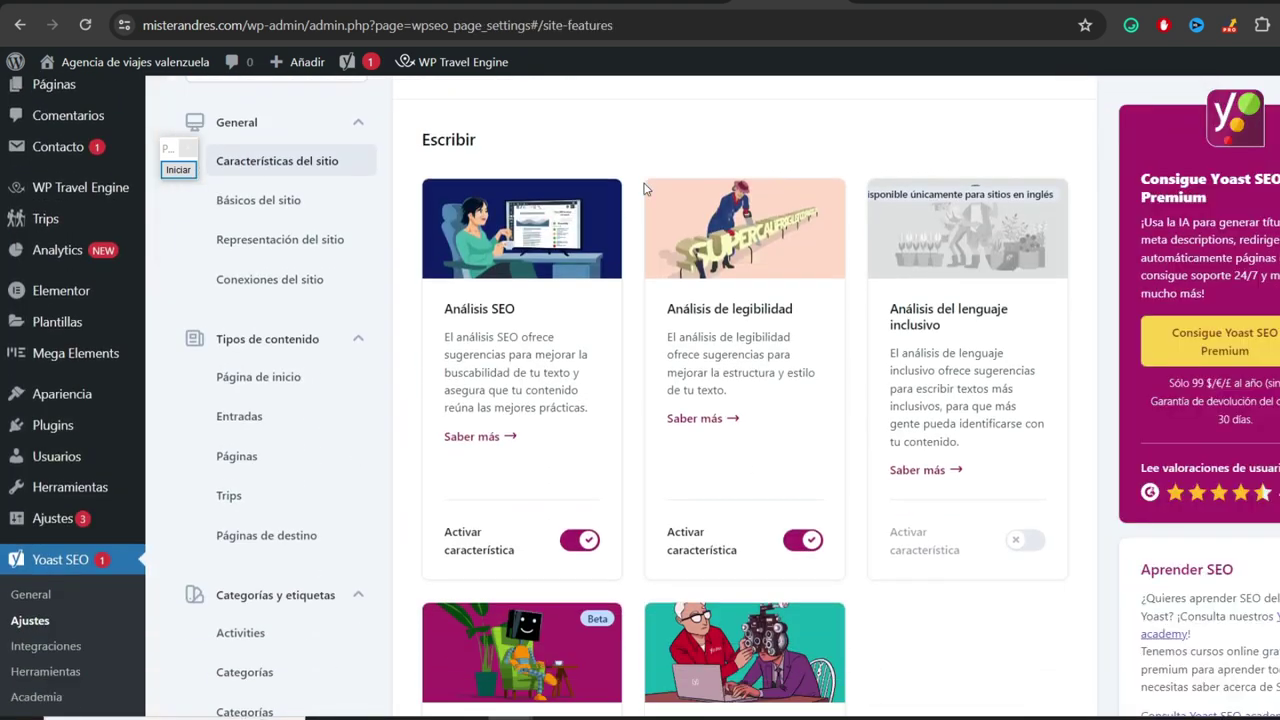
- Open the site basics settings and review the website name, short description, title separator and site image options
{"action": "left_click", "coordinate": [245, 203]}
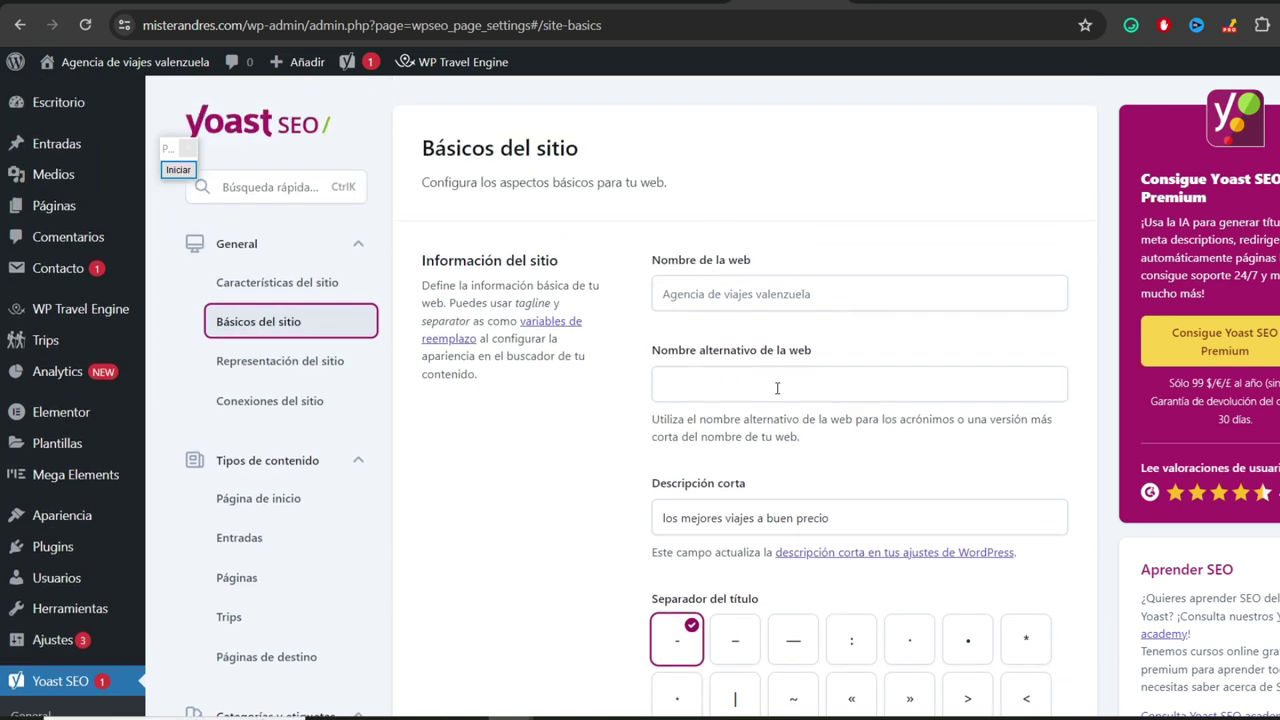
{"action": "scroll", "coordinate": [778, 388], "scroll_direction": "down", "scroll_amount": 2}
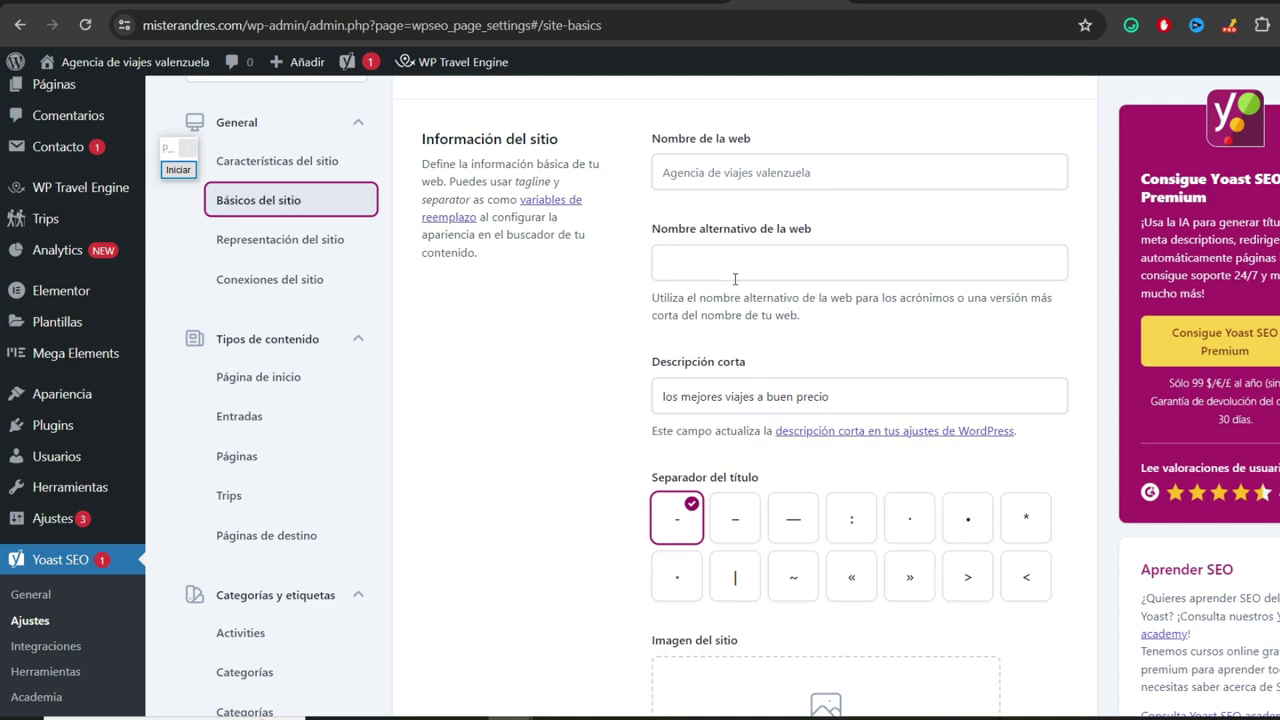
{"action": "scroll", "coordinate": [734, 279], "scroll_direction": "down", "scroll_amount": 4}
{"action": "scroll", "coordinate": [692, 248], "scroll_direction": "up", "scroll_amount": 2}
{"action": "scroll", "coordinate": [778, 305], "scroll_direction": "down", "scroll_amount": 6}
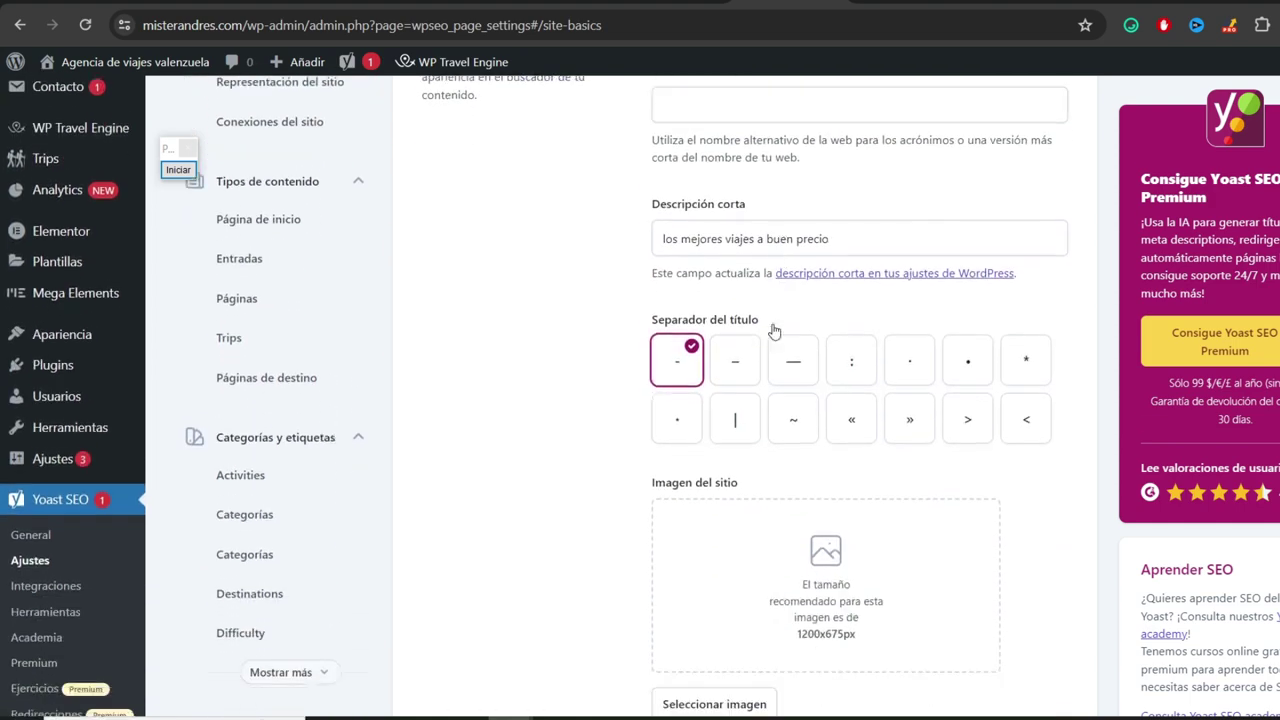
{"action": "scroll", "coordinate": [798, 300], "scroll_direction": "up", "scroll_amount": 8}
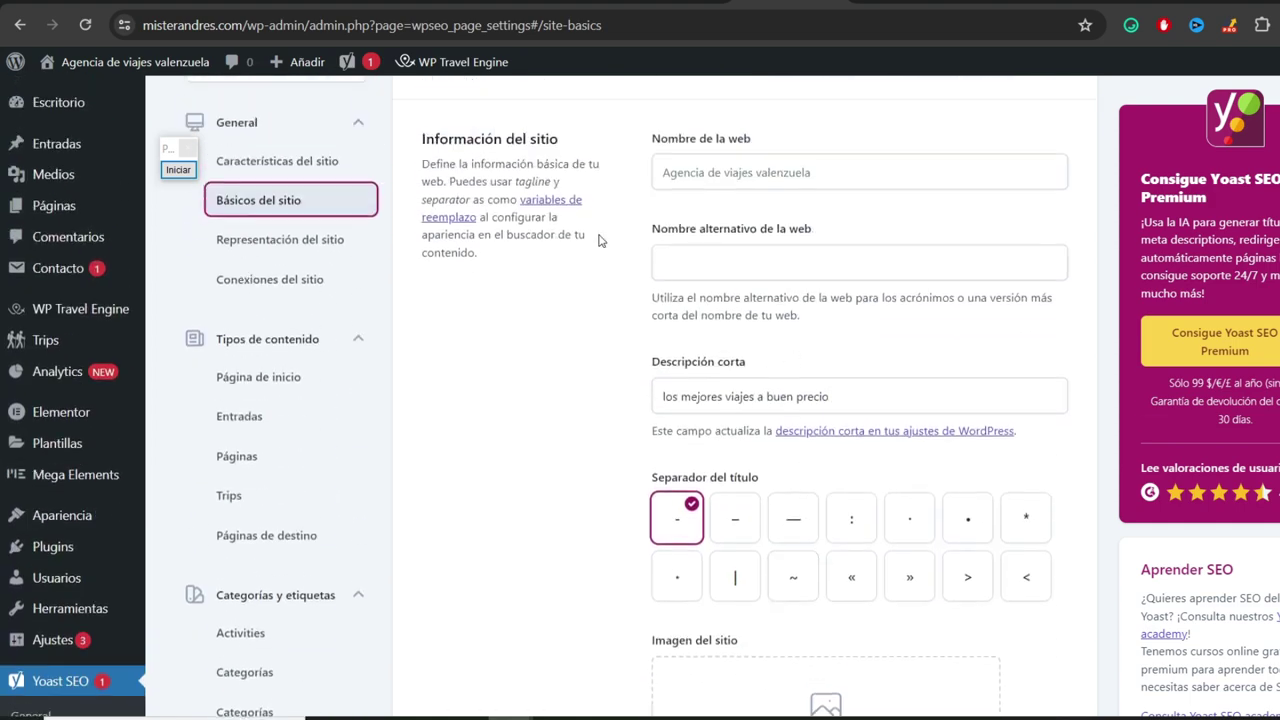
- Open the site representation settings and examine the organization name, alternative name and logo fields
{"action": "left_click", "coordinate": [268, 245]}
{"action": "scroll", "coordinate": [740, 300], "scroll_direction": "down", "scroll_amount": 14}
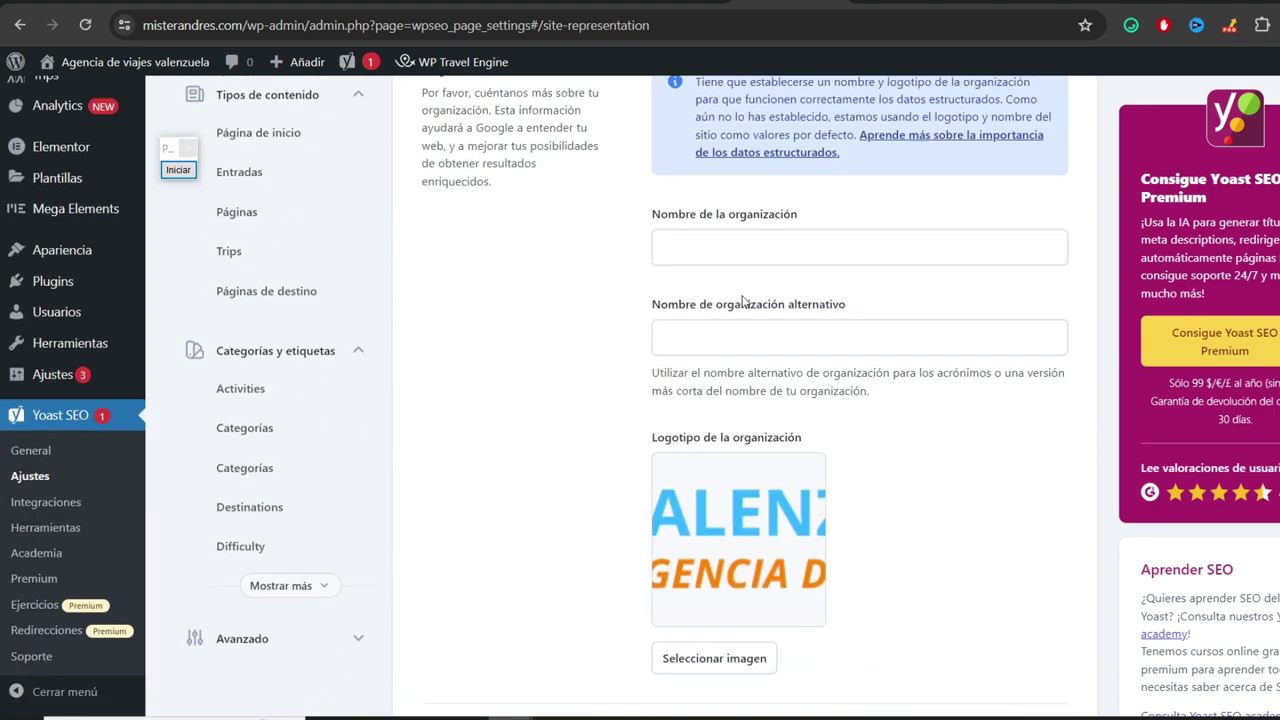
{"action": "scroll", "coordinate": [742, 298], "scroll_direction": "up", "scroll_amount": 9}
{"action": "scroll", "coordinate": [740, 305], "scroll_direction": "down", "scroll_amount": 5}
{"action": "scroll", "coordinate": [700, 305], "scroll_direction": "up", "scroll_amount": 8}
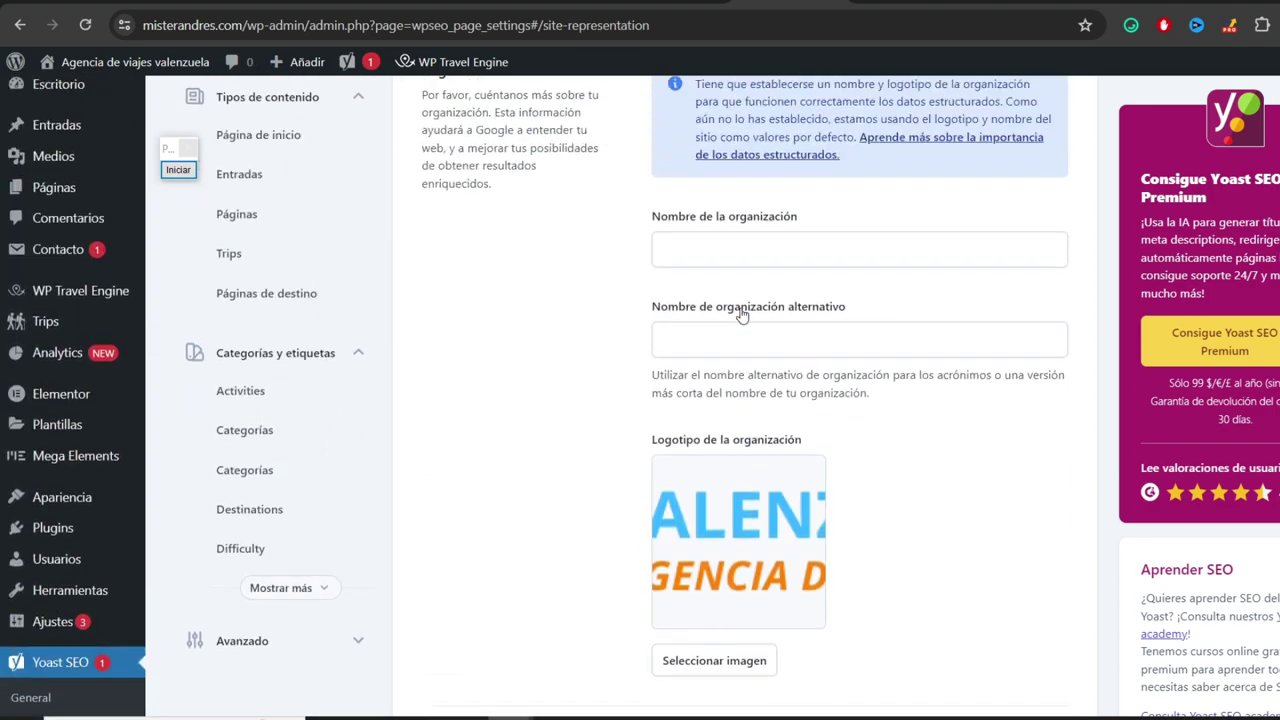
- Review the site connections settings, and look through the search appearance options for Trips and landing pages
{"action": "left_click", "coordinate": [240, 284]}
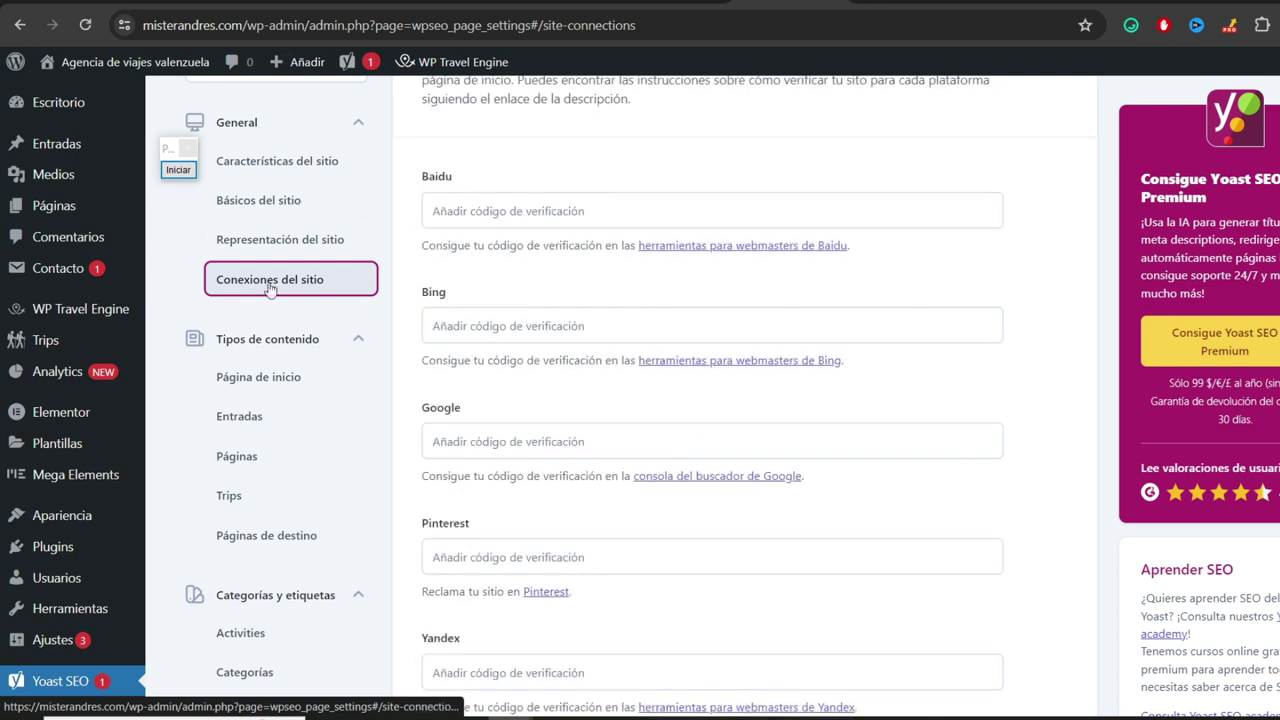
{"action": "scroll", "coordinate": [293, 290], "scroll_direction": "down", "scroll_amount": 2}
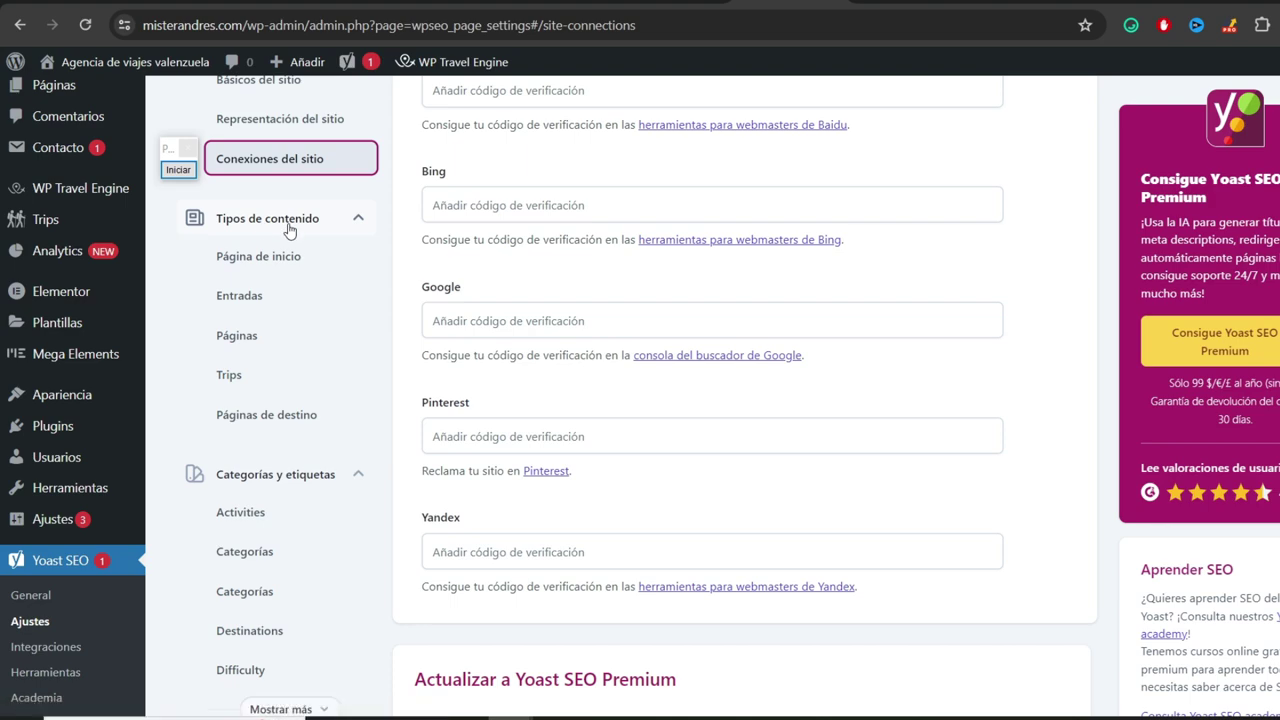
{"action": "left_click", "coordinate": [228, 378]}
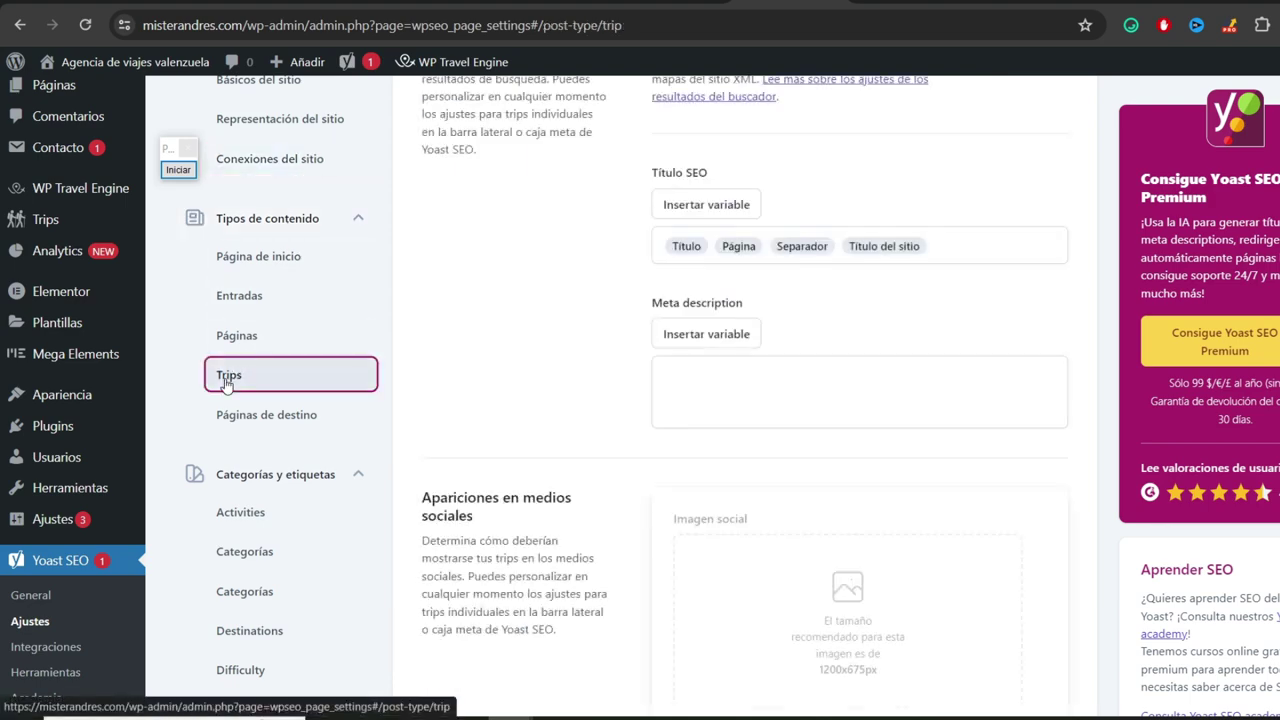
{"action": "left_click", "coordinate": [261, 424]}
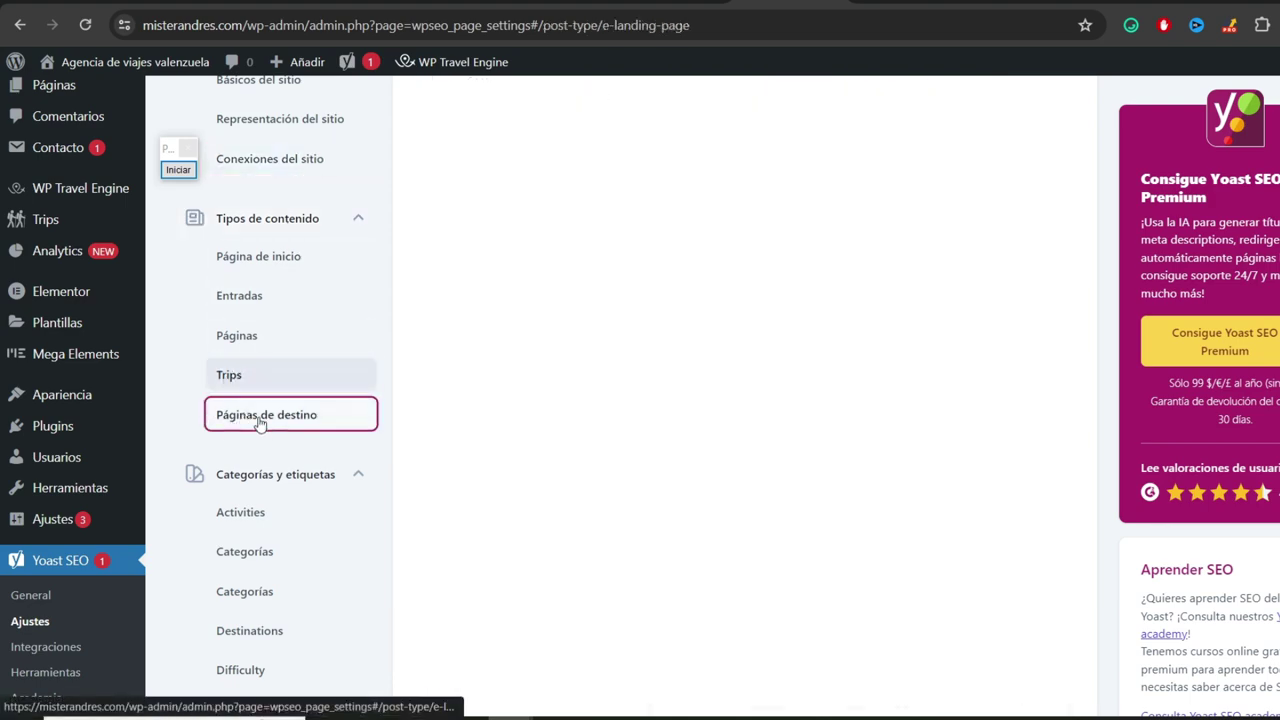
{"action": "scroll", "coordinate": [262, 343], "scroll_direction": "down", "scroll_amount": 5}
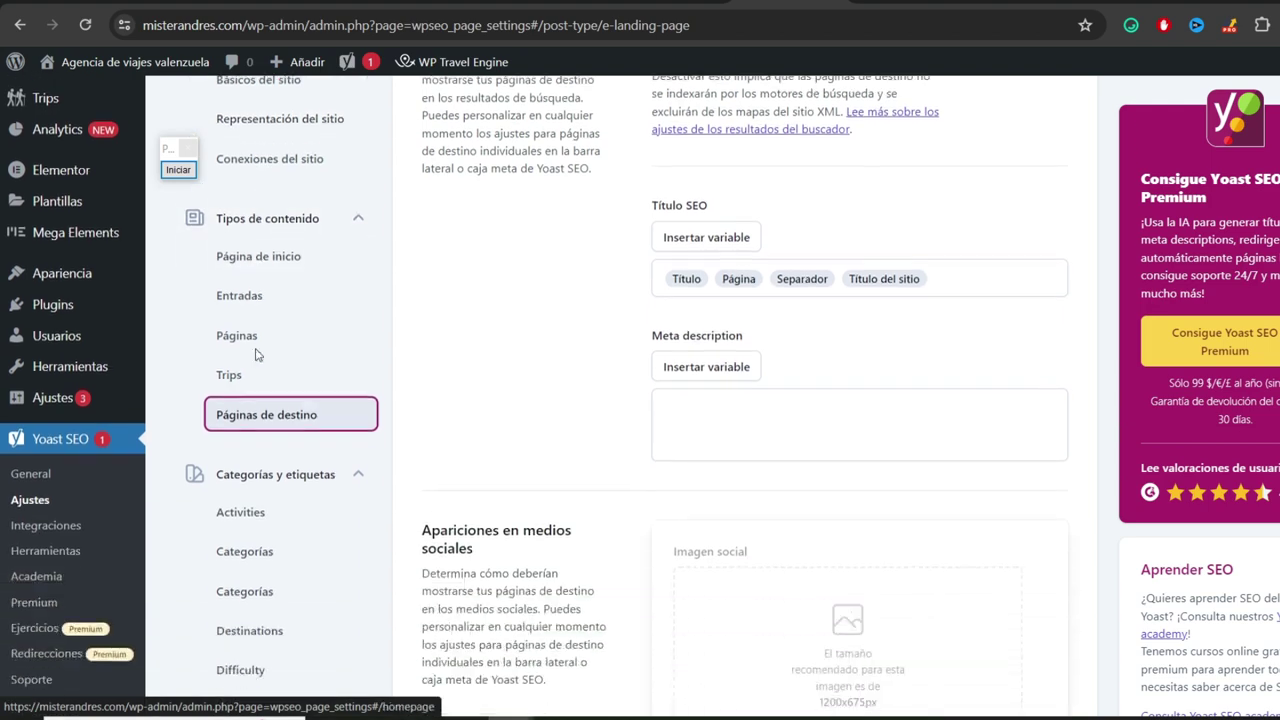
{"action": "scroll", "coordinate": [258, 357], "scroll_direction": "up", "scroll_amount": 3}
{"action": "scroll", "coordinate": [258, 357], "scroll_direction": "down", "scroll_amount": 2}
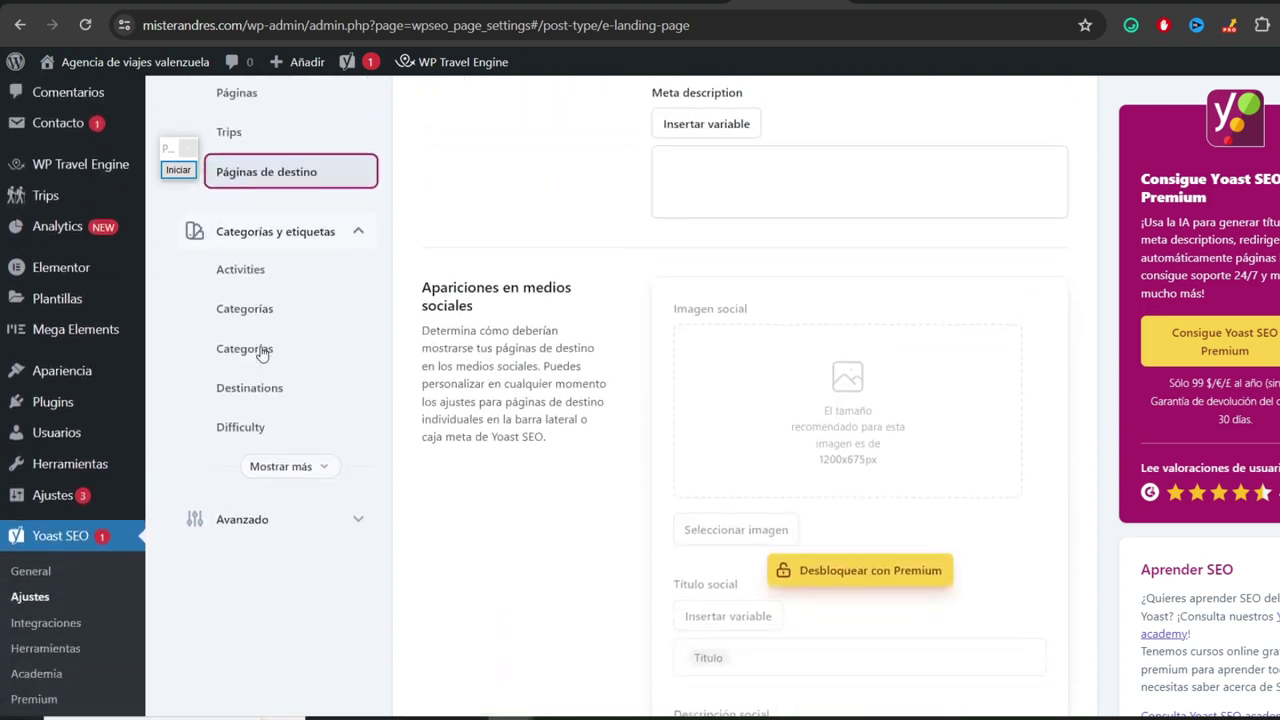
- Expand the full list of categories and tags, and open the search appearance settings for Etiquetas
{"action": "left_click", "coordinate": [281, 463]}
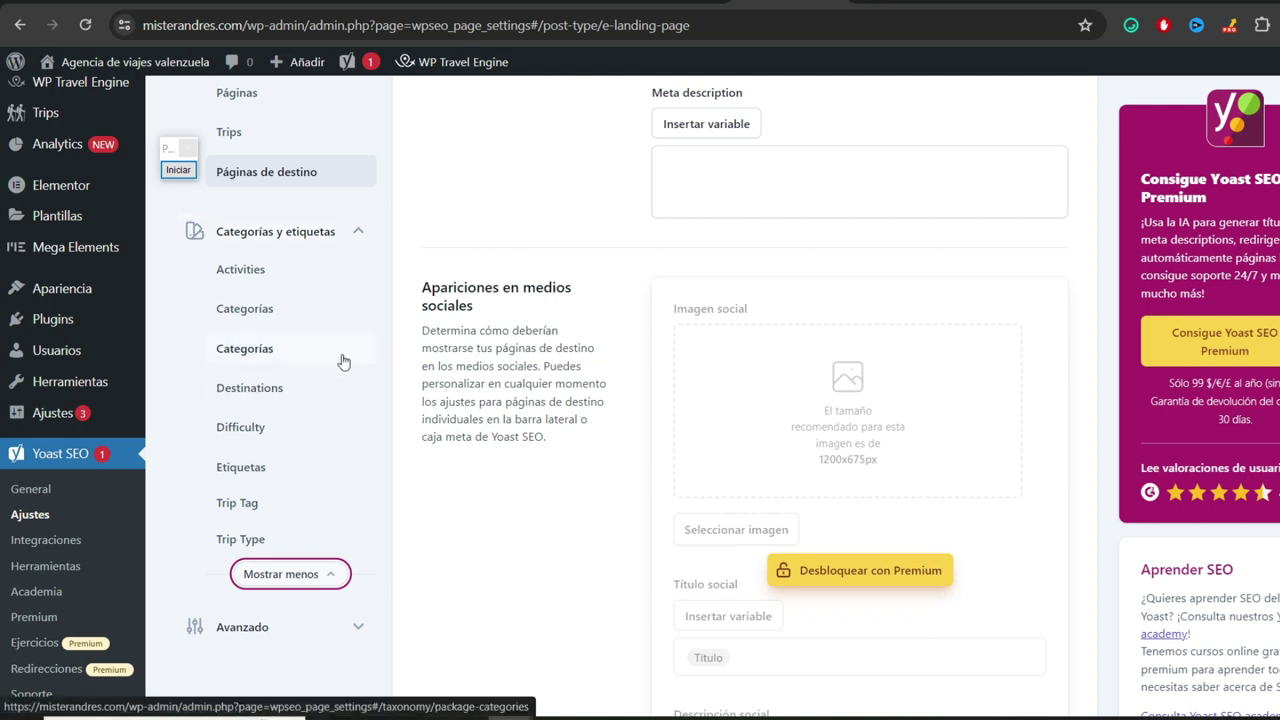
{"action": "left_click", "coordinate": [240, 476]}
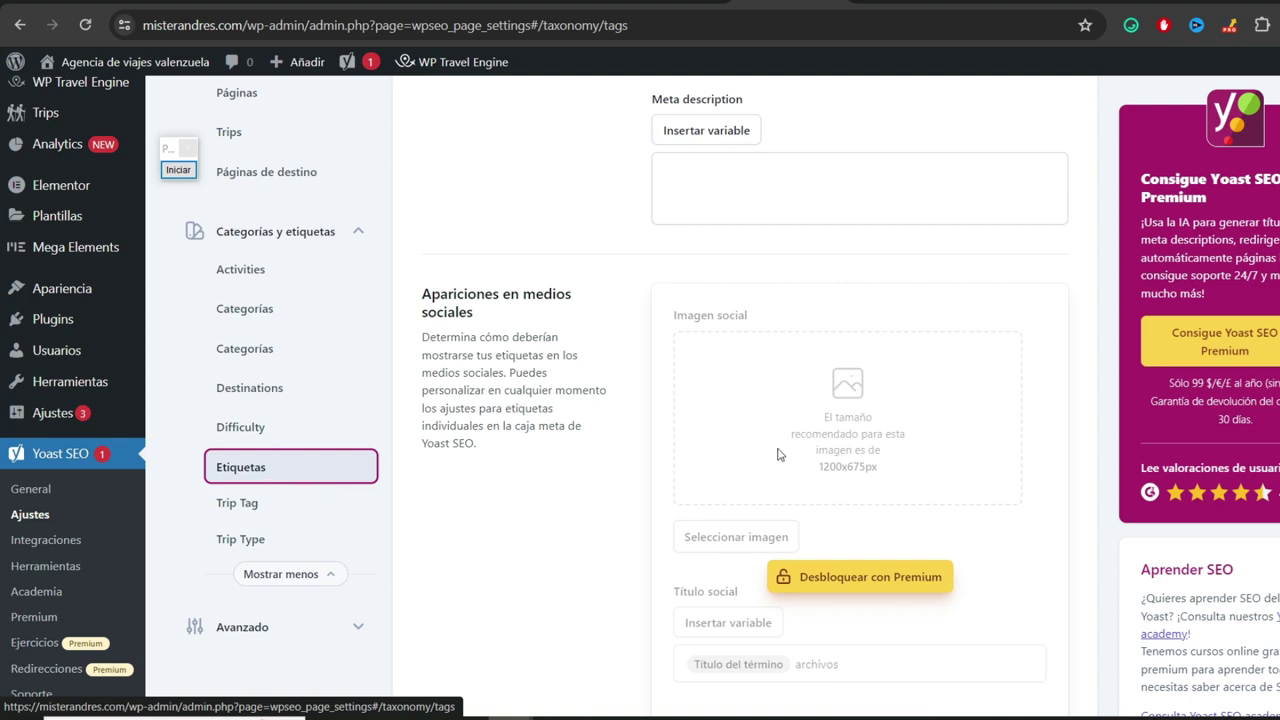
{"action": "scroll", "coordinate": [809, 397], "scroll_direction": "up", "scroll_amount": 5}
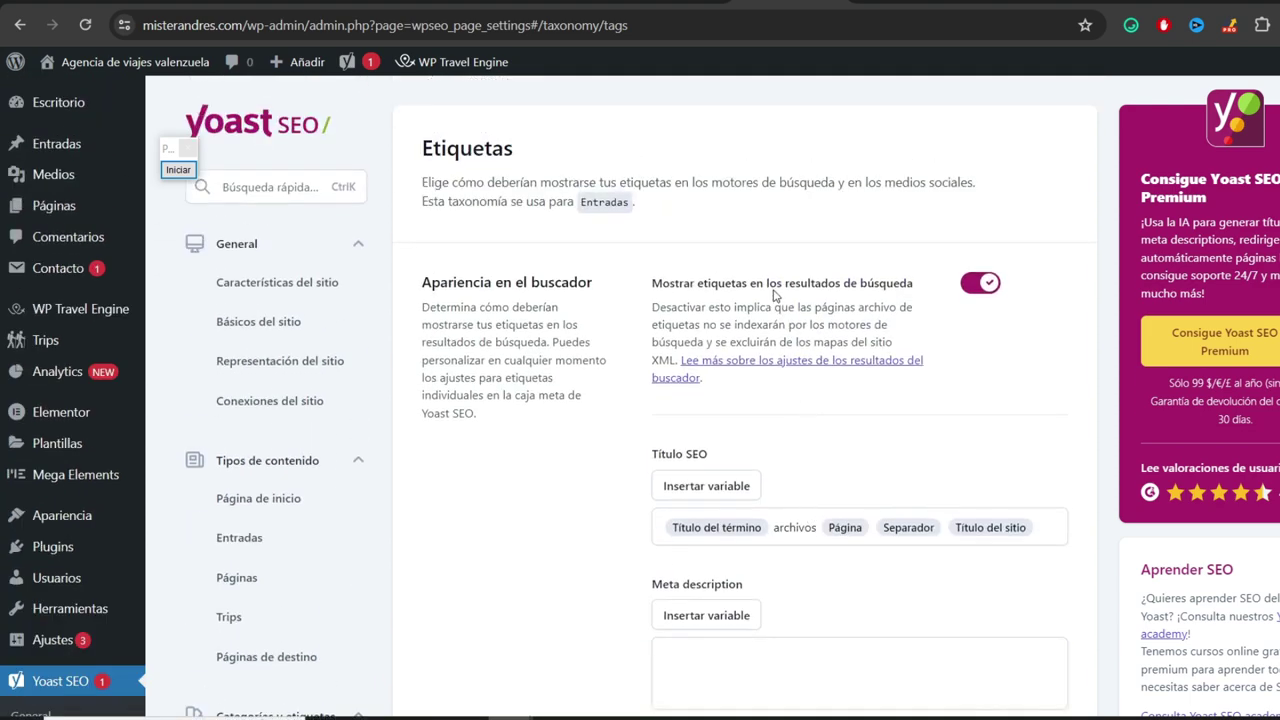
- Point out the search appearance section and the tag visibility switch with red arrows, and clear the annotations
{"action": "left_click", "coordinate": [180, 170]}
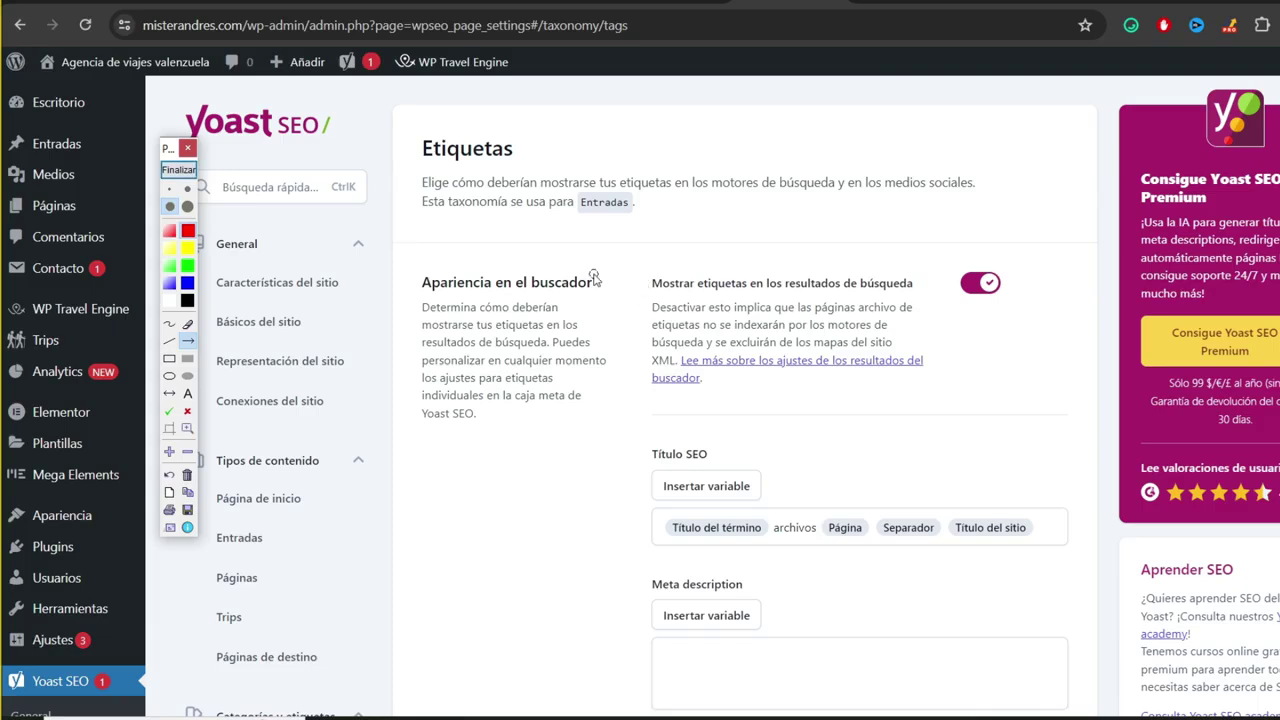
{"action": "mouse_move", "coordinate": [281, 141]}
{"action": "left_mouse_down"}
{"action": "mouse_move", "coordinate": [418, 238]}
{"action": "mouse_move", "coordinate": [436, 268]}
{"action": "left_mouse_up"}
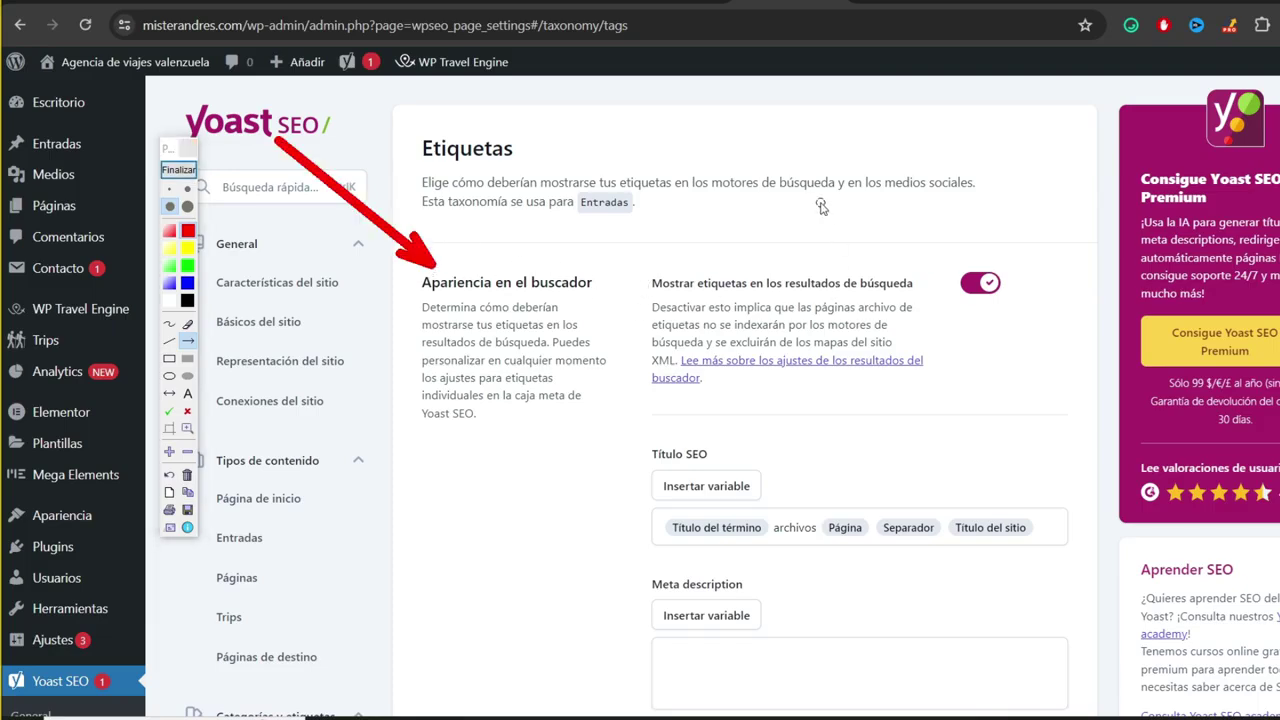
{"action": "left_click_drag", "start_coordinate": [786, 145], "coordinate": [958, 276]}
{"action": "left_click", "coordinate": [178, 170]}
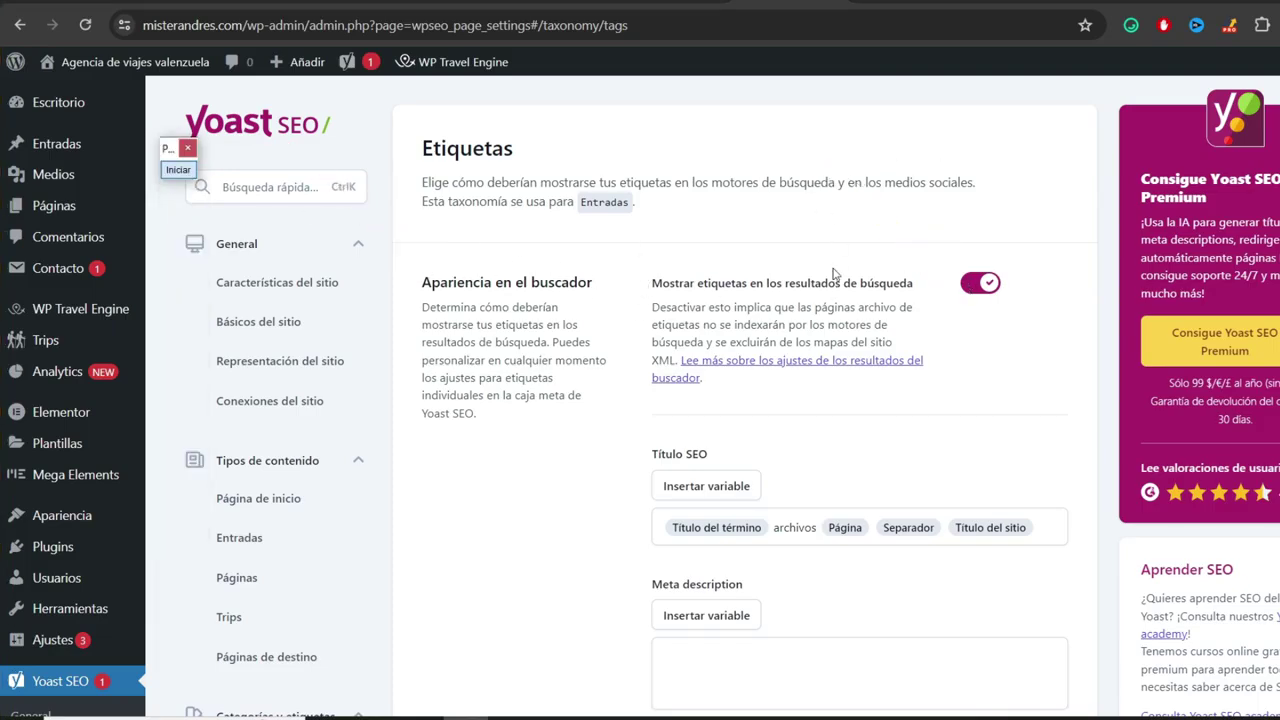
- Disable showing Etiquetas in search results, and do the same for the Trip Tag taxonomy
{"action": "left_click", "coordinate": [975, 284]}
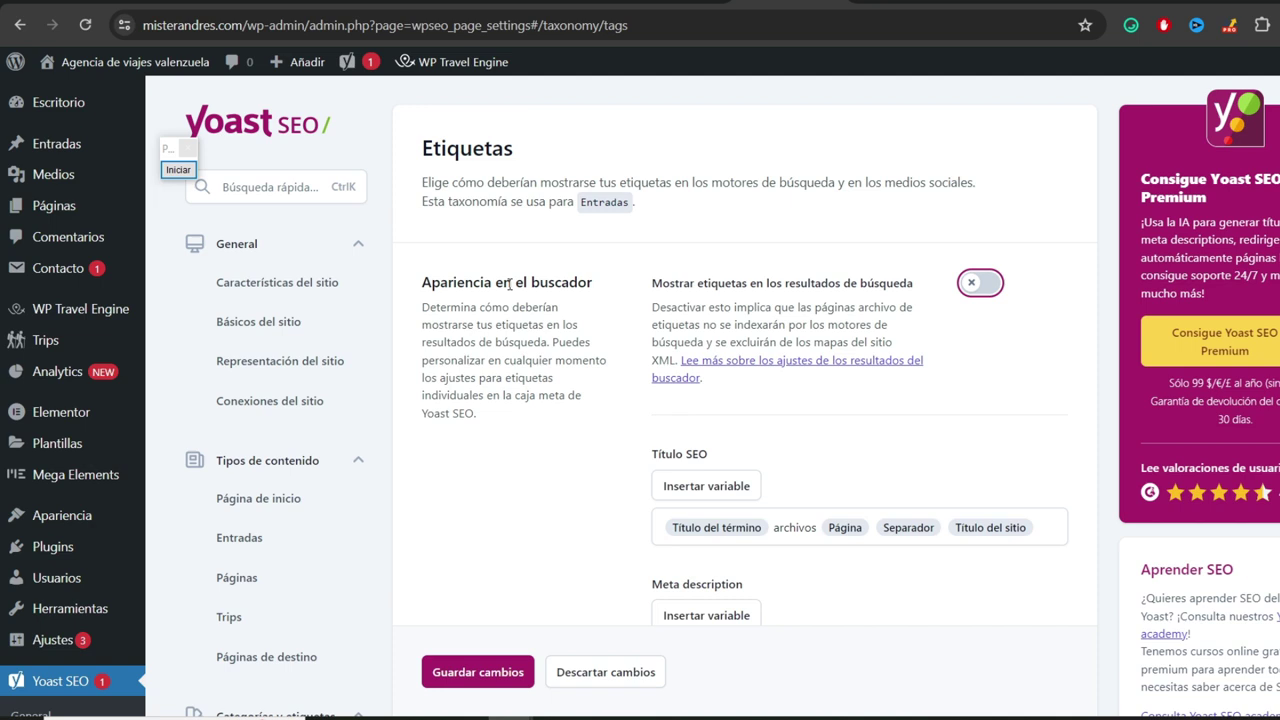
{"action": "scroll", "coordinate": [516, 308], "scroll_direction": "down", "scroll_amount": 3}
{"action": "scroll", "coordinate": [516, 310], "scroll_direction": "down", "scroll_amount": 4}
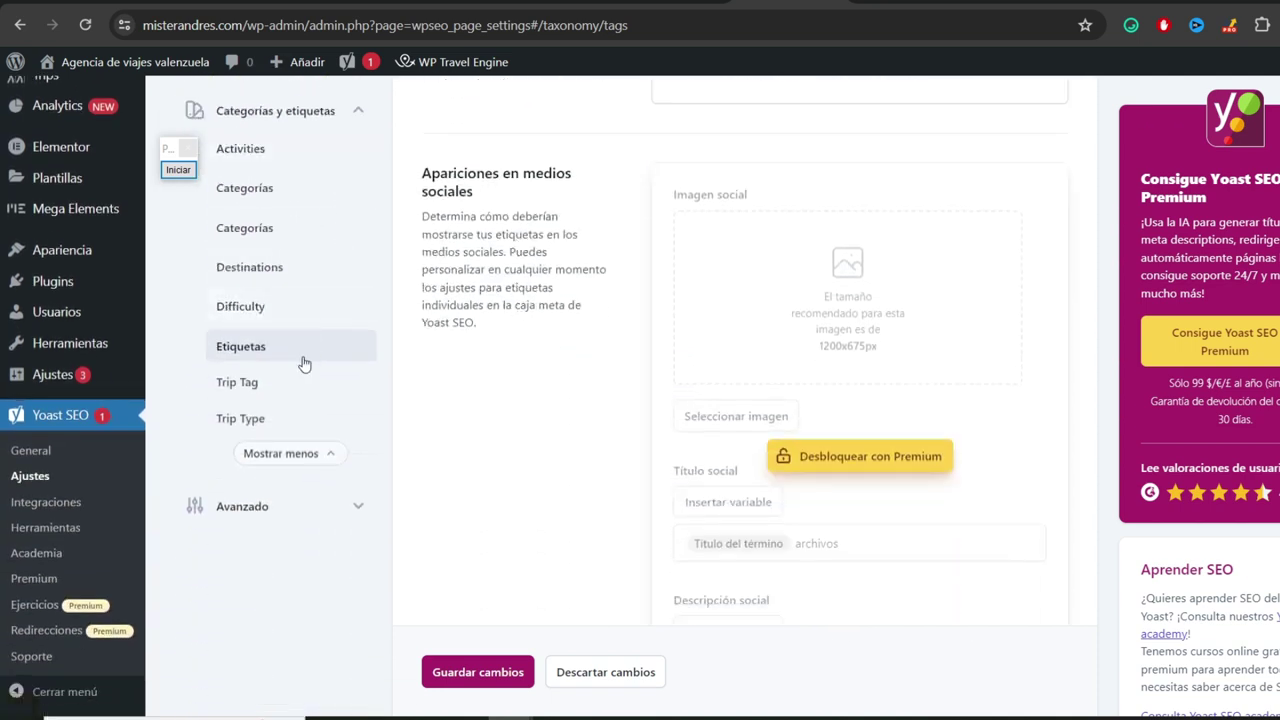
{"action": "left_click", "coordinate": [249, 390]}
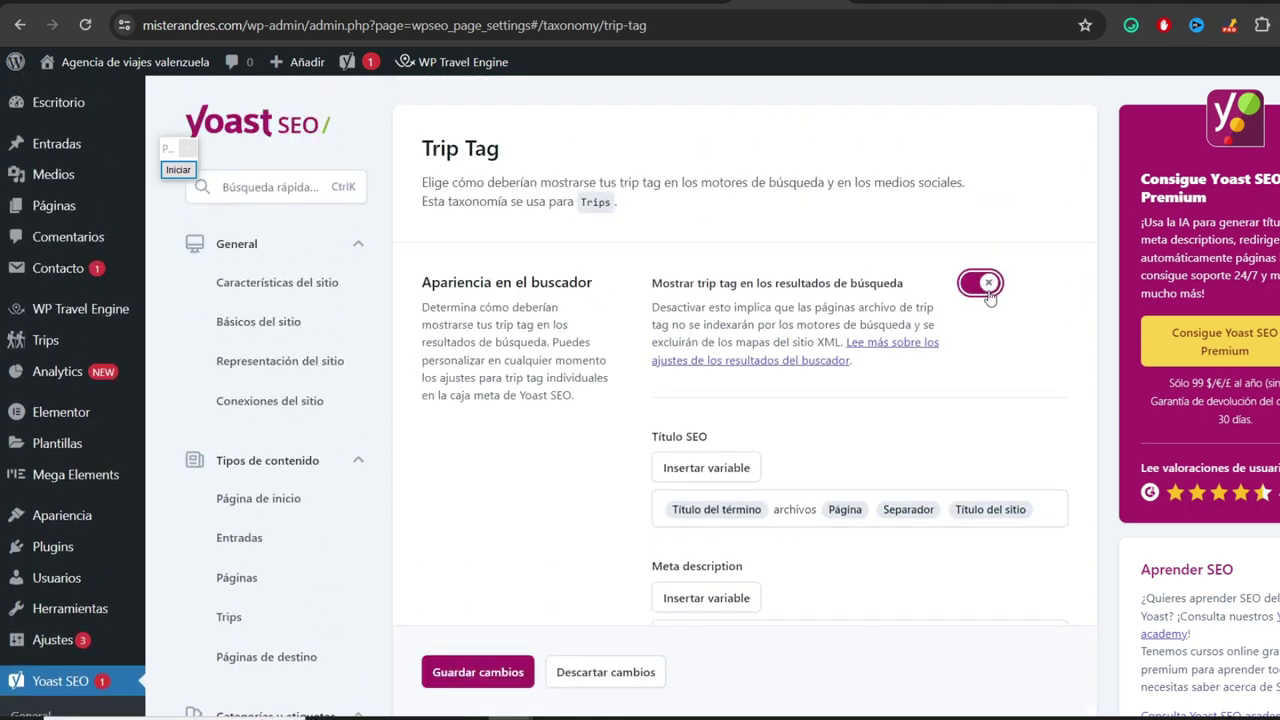
{"action": "left_click", "coordinate": [978, 282]}
{"action": "scroll", "coordinate": [310, 401], "scroll_direction": "down", "scroll_amount": 5}
{"action": "scroll", "coordinate": [254, 386], "scroll_direction": "up", "scroll_amount": 1}
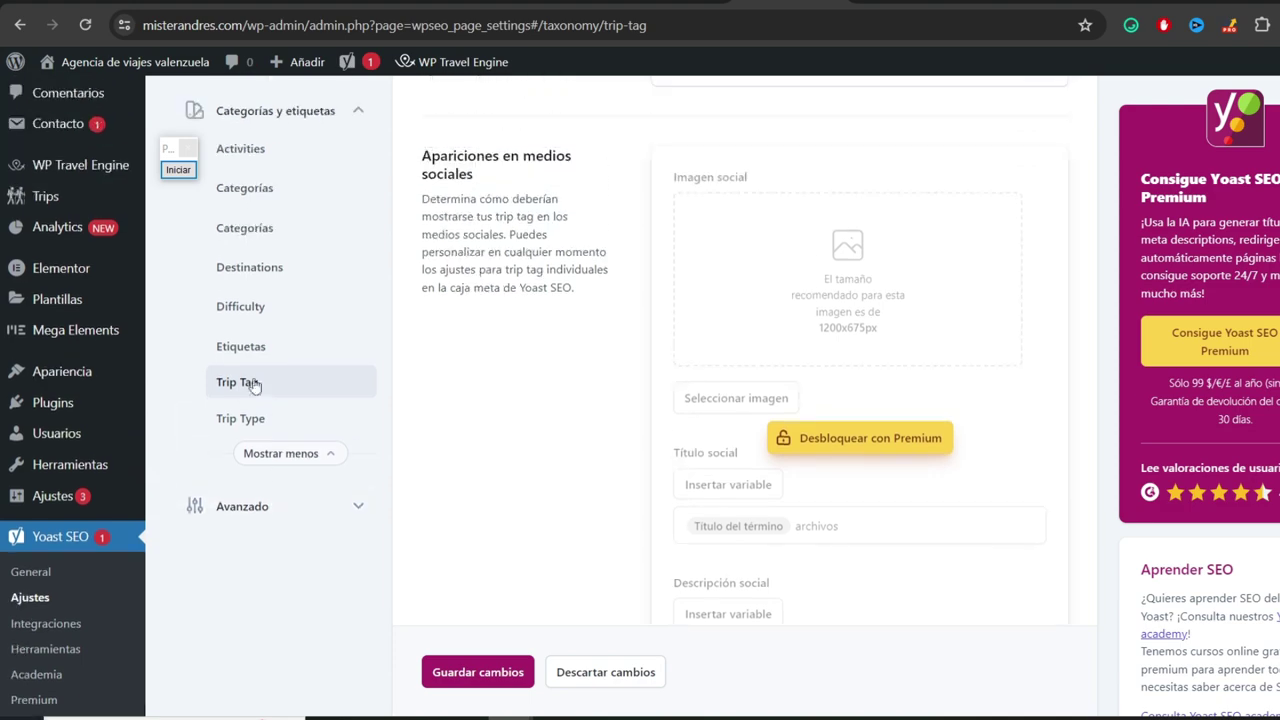
- Open the Trip Type taxonomy settings and disable showing trip types in search results
{"action": "left_click", "coordinate": [238, 419]}
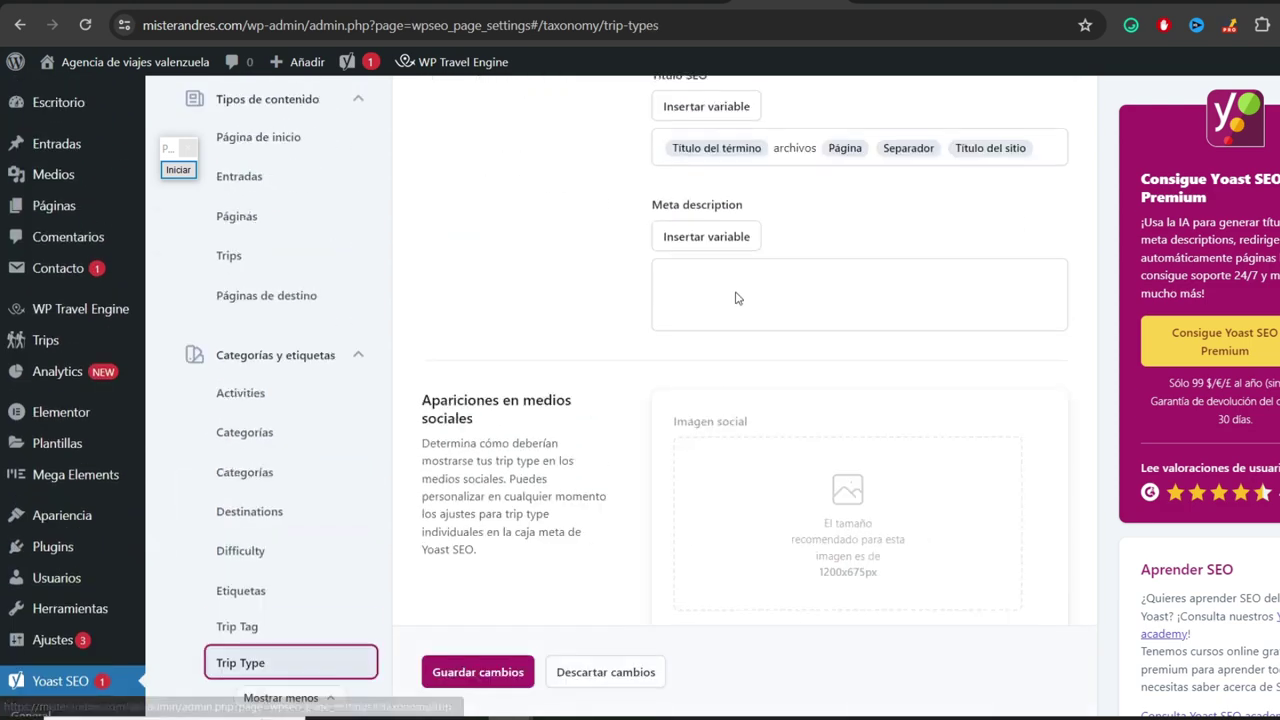
{"action": "left_click", "coordinate": [982, 284]}
{"action": "scroll", "coordinate": [329, 409], "scroll_direction": "down", "scroll_amount": 6}
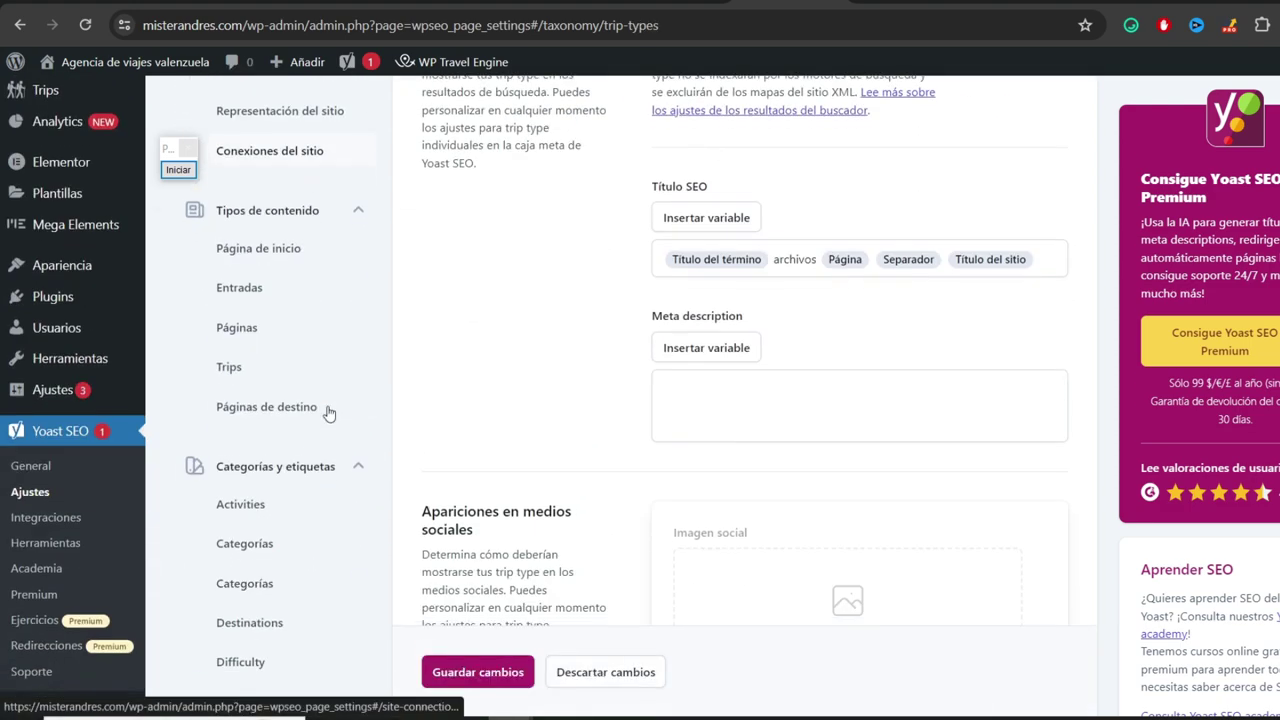
- Review the search appearance settings of the Difficulty and Destinations taxonomies
{"action": "scroll", "coordinate": [335, 413], "scroll_direction": "up", "scroll_amount": 1}
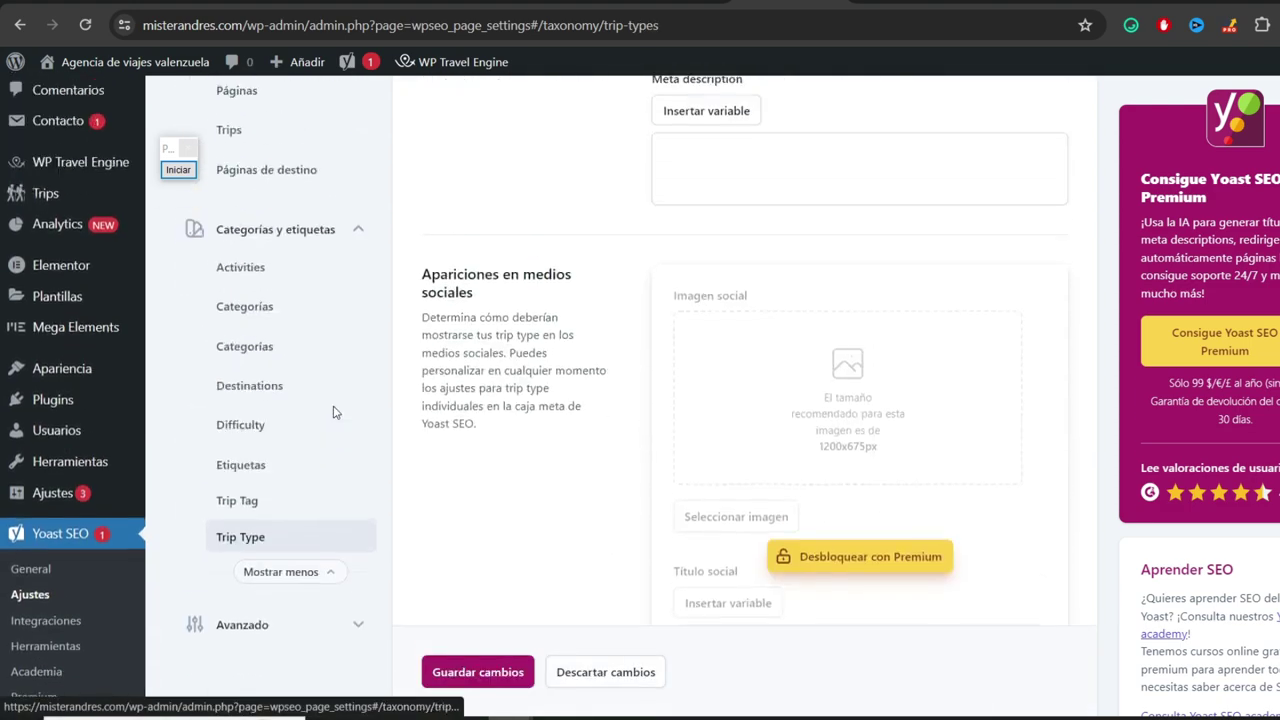
{"action": "left_click", "coordinate": [233, 440]}
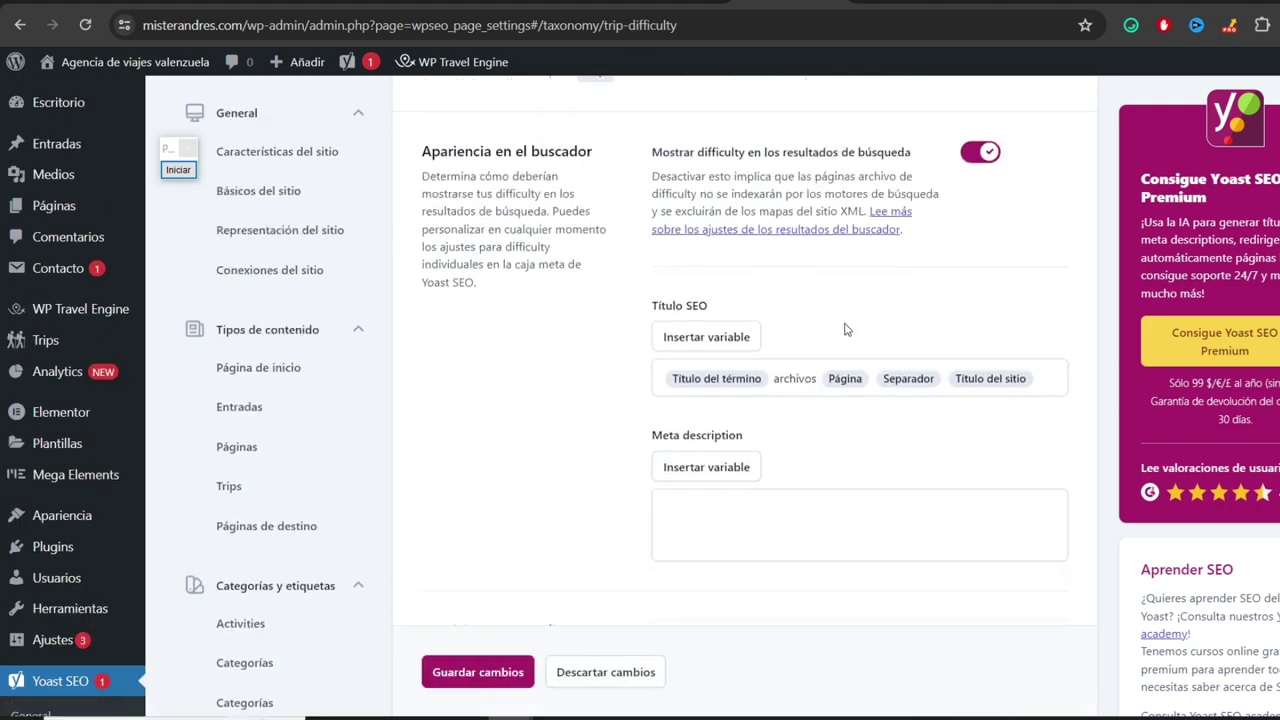
{"action": "scroll", "coordinate": [640, 300], "scroll_direction": "down", "scroll_amount": 3}
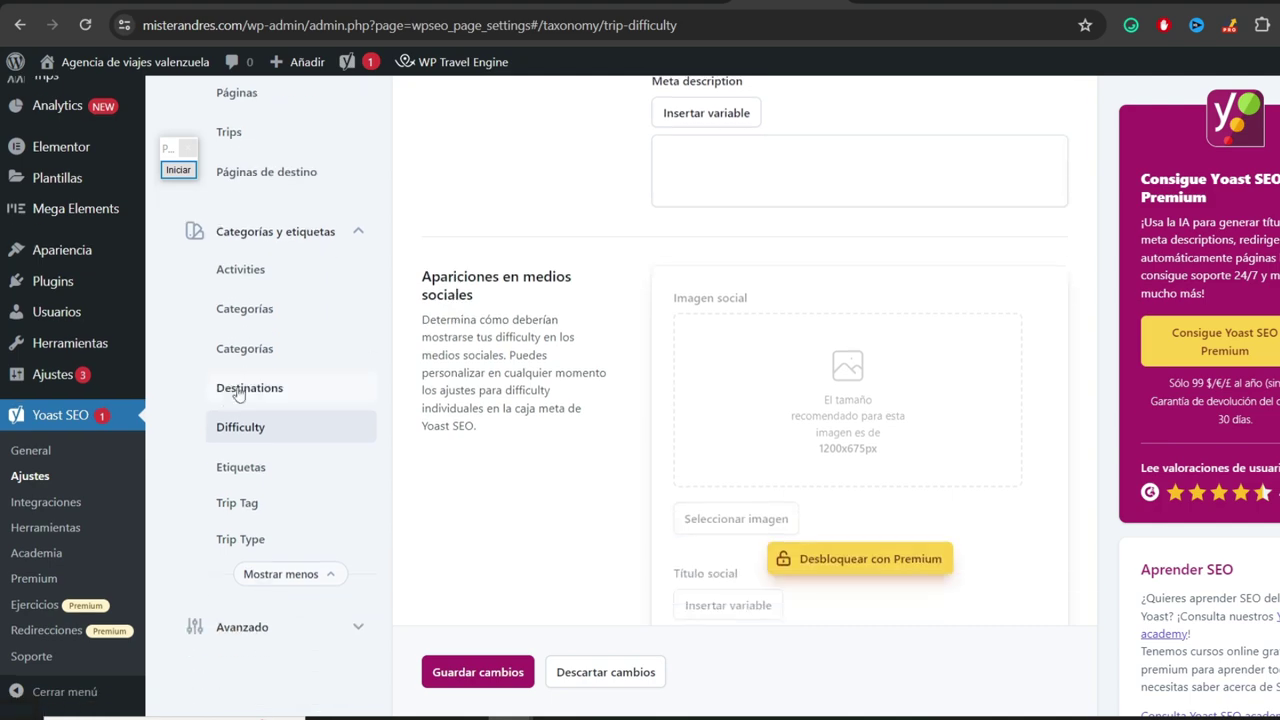
{"action": "left_click", "coordinate": [229, 397]}
{"action": "scroll", "coordinate": [280, 385], "scroll_direction": "down", "scroll_amount": 3}
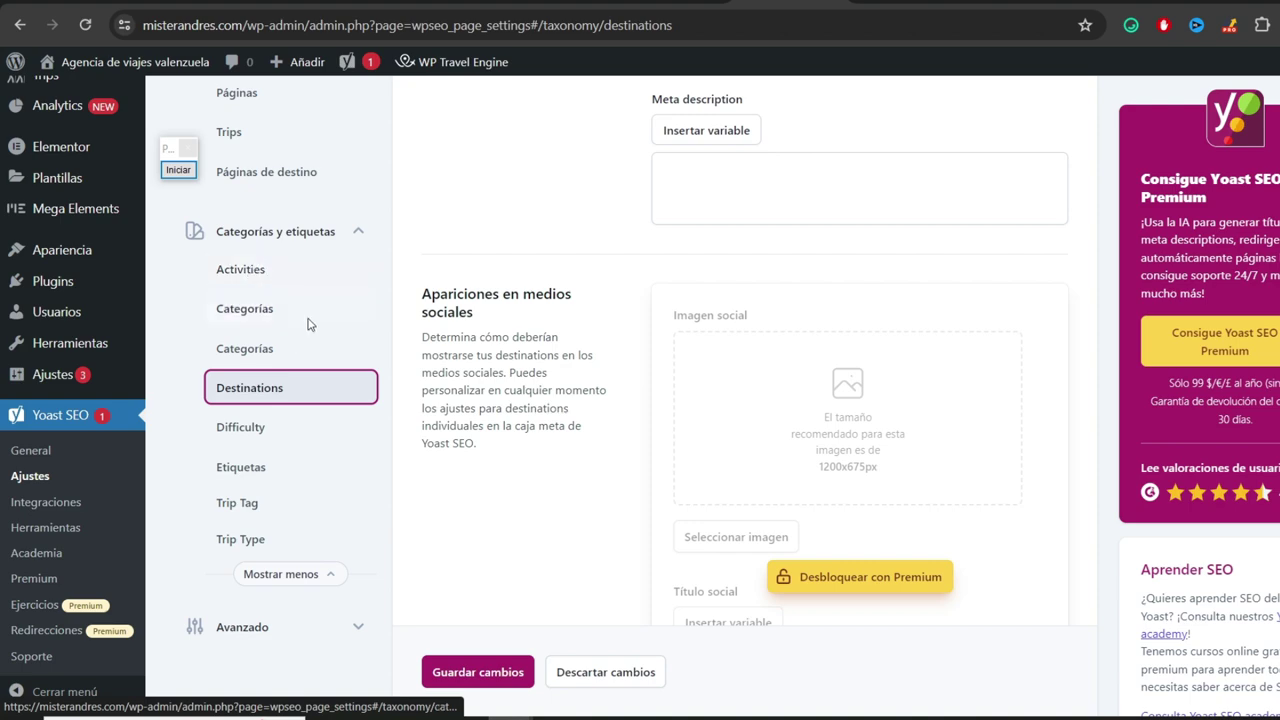
{"action": "scroll", "coordinate": [345, 330], "scroll_direction": "up", "scroll_amount": 5}
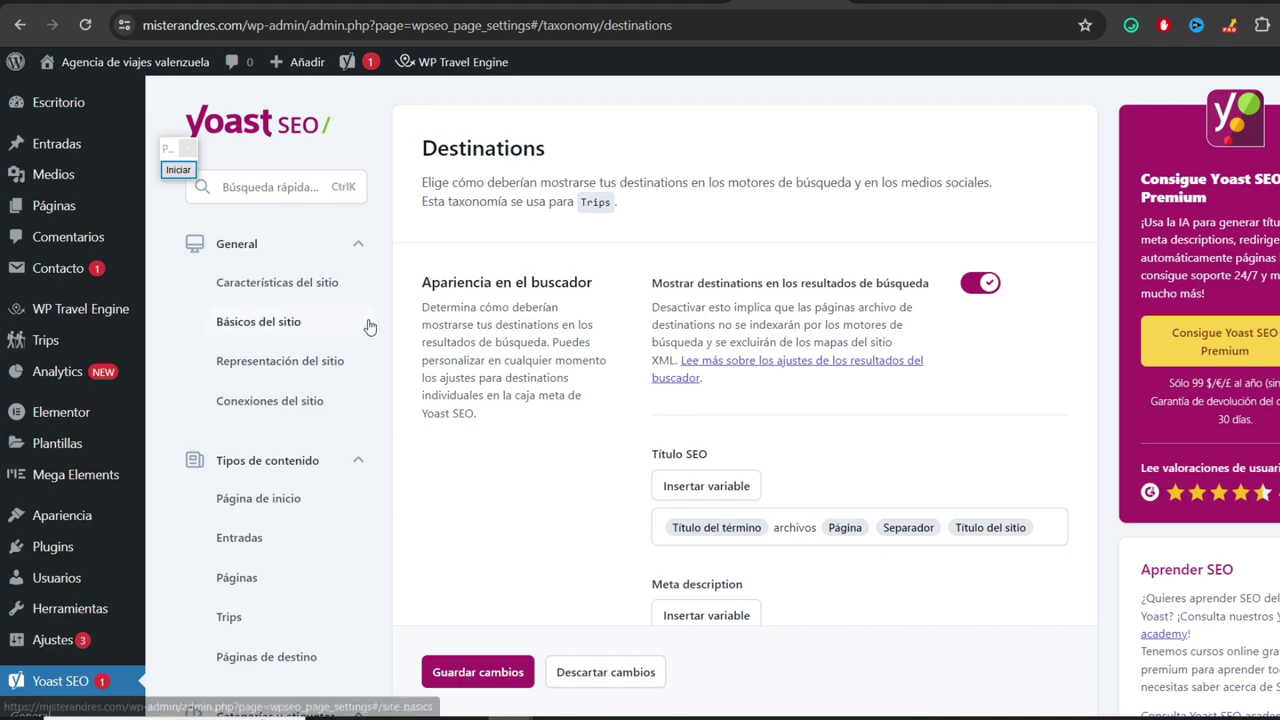
- Move the annotation toolbar out of the way and save the changes made to the Yoast SEO settings
{"action": "mouse_move", "coordinate": [128, 122]}
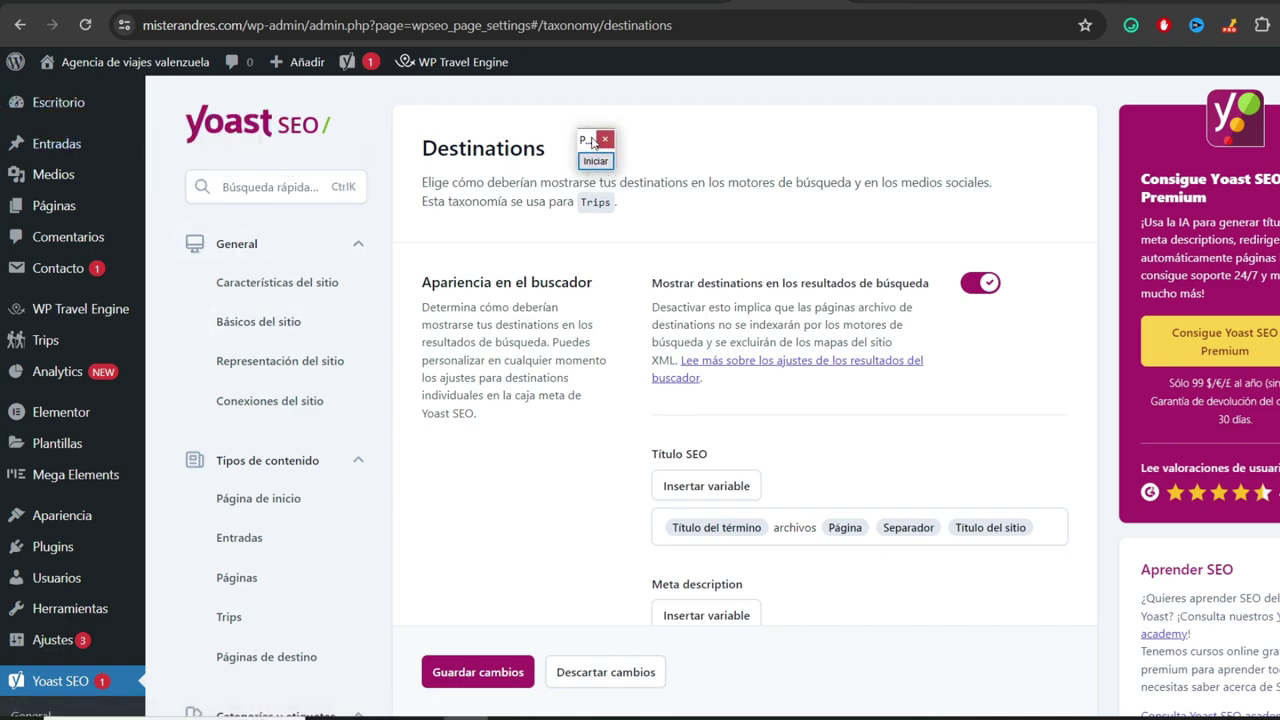
{"action": "scroll", "coordinate": [540, 250], "scroll_direction": "down", "scroll_amount": 5}
{"action": "scroll", "coordinate": [561, 503], "scroll_direction": "down", "scroll_amount": 5}
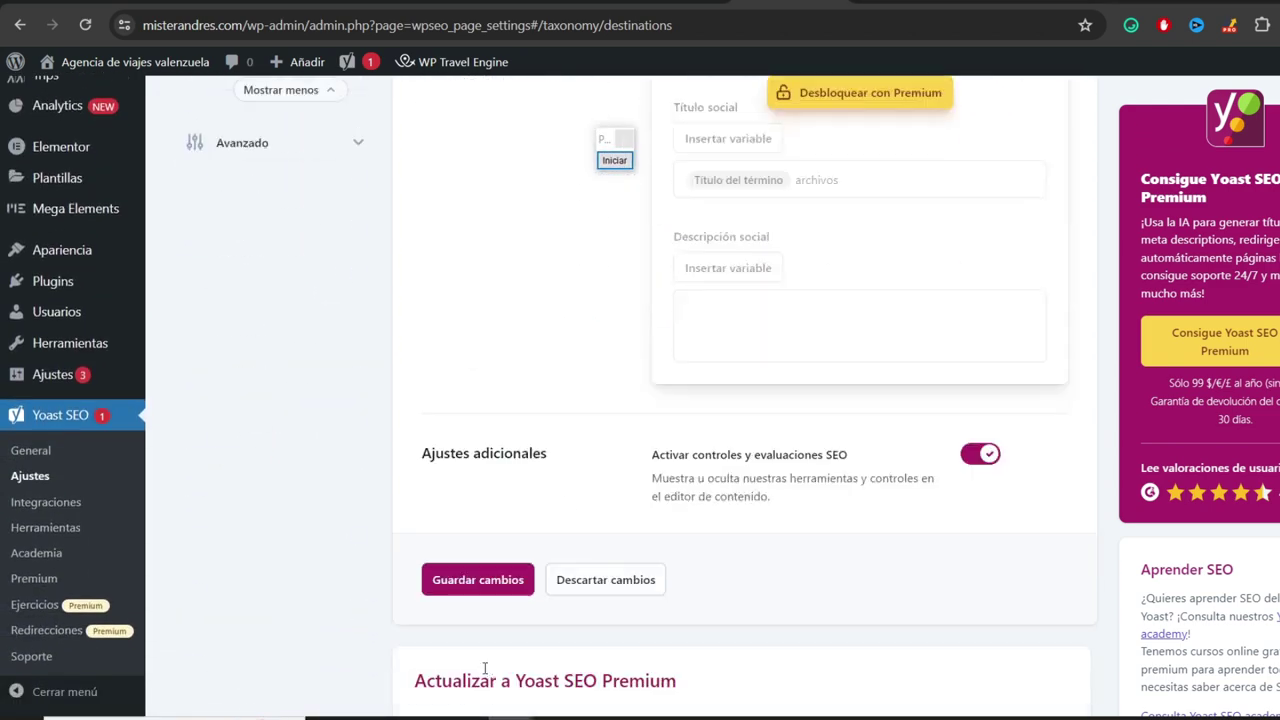
{"action": "left_click", "coordinate": [455, 580]}
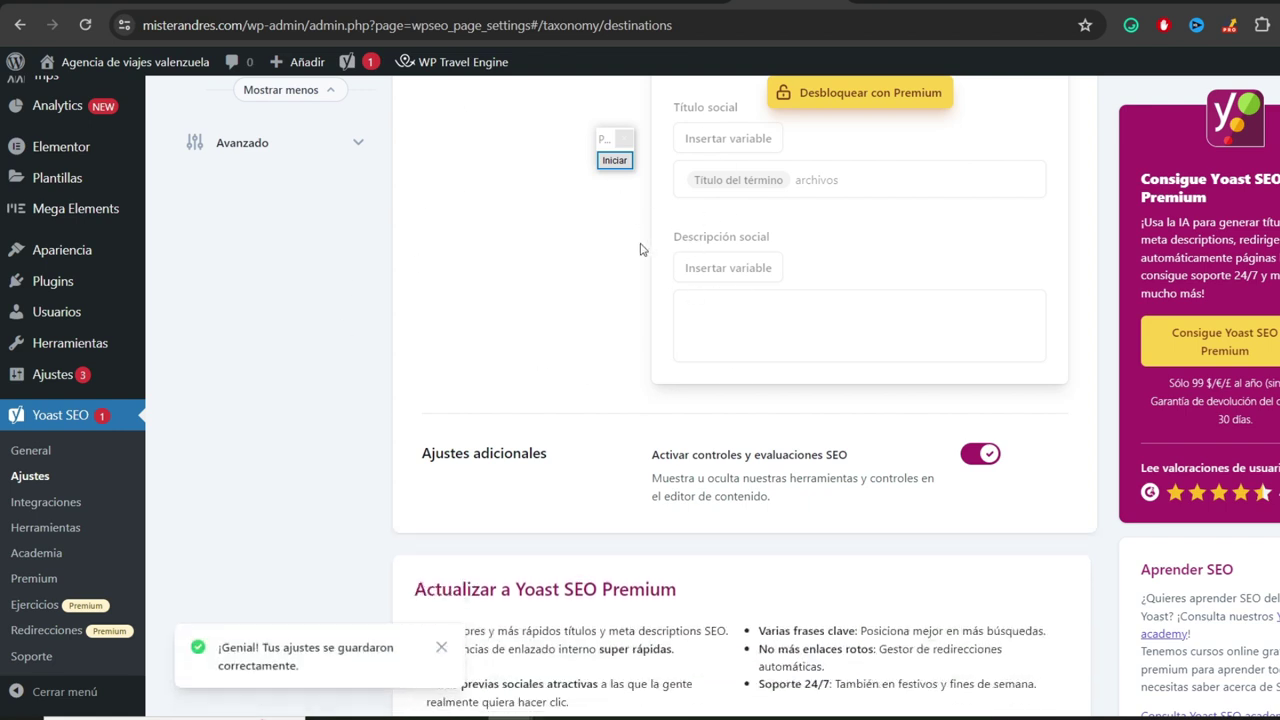
- Point towards the WordPress Ajustes entry with an arrow, clear the annotation, and open the general settings
{"action": "left_click", "coordinate": [613, 160]}
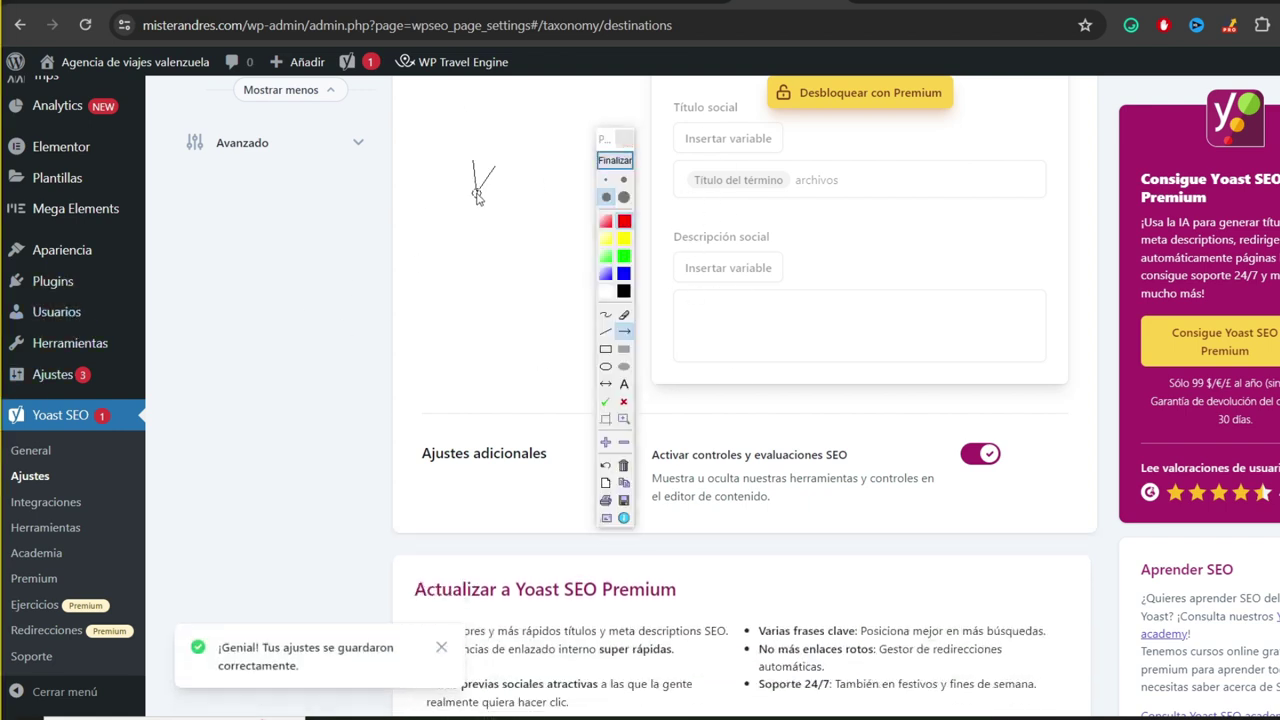
{"action": "left_click_drag", "start_coordinate": [478, 197], "coordinate": [30, 372]}
{"action": "left_click", "coordinate": [615, 160]}
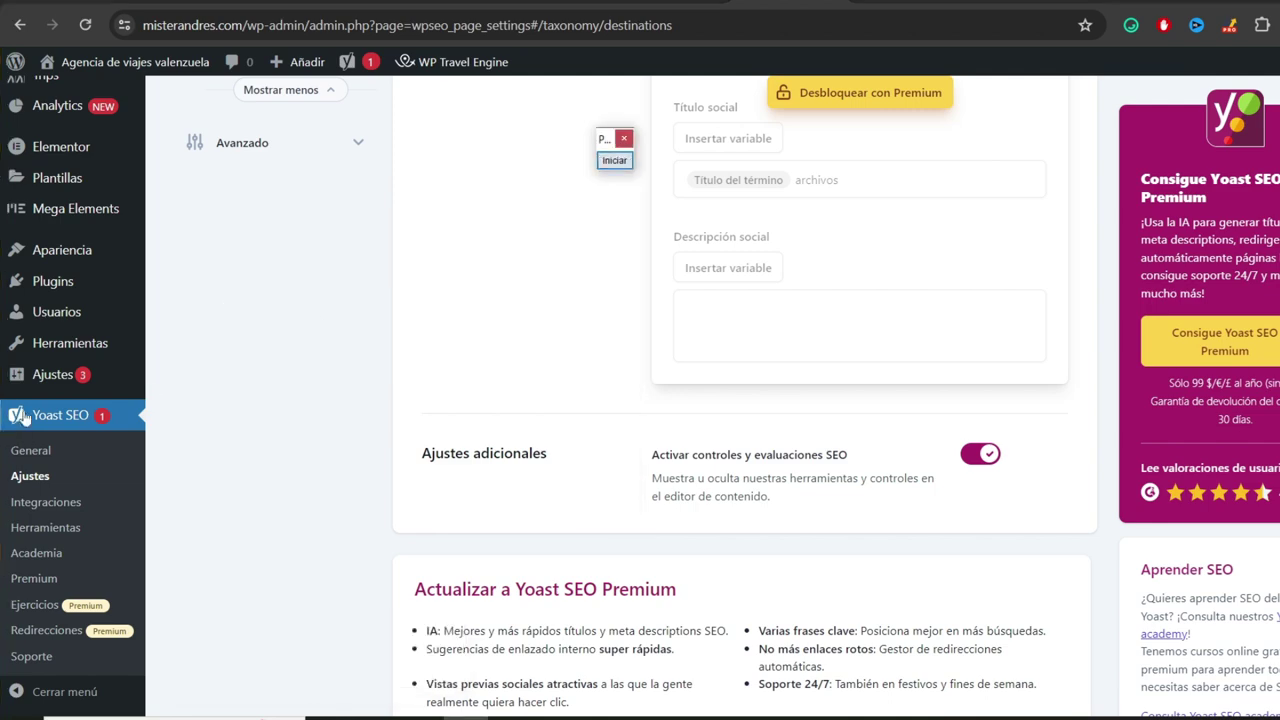
{"action": "left_click", "coordinate": [70, 373]}
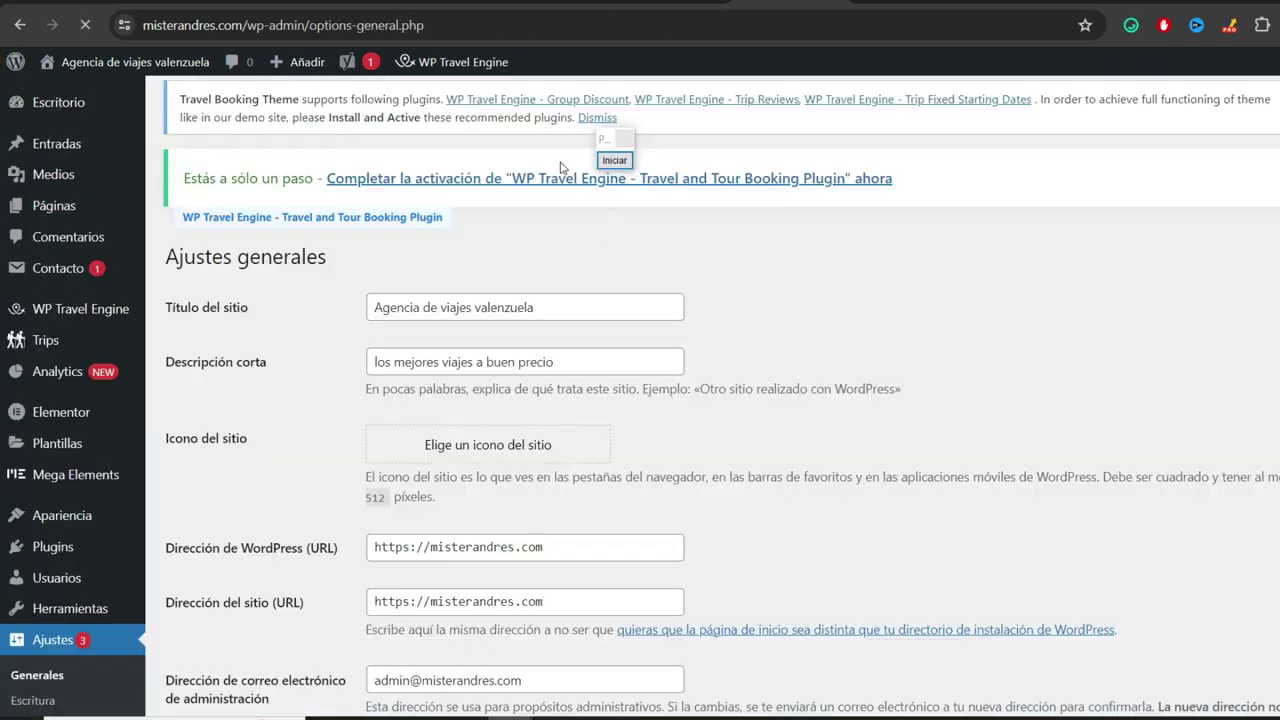
- Examine the general settings, from site title, tagline and icon size requirement to addresses, language, time zone and date formats
{"action": "scroll", "coordinate": [480, 185], "scroll_direction": "down", "scroll_amount": 2}
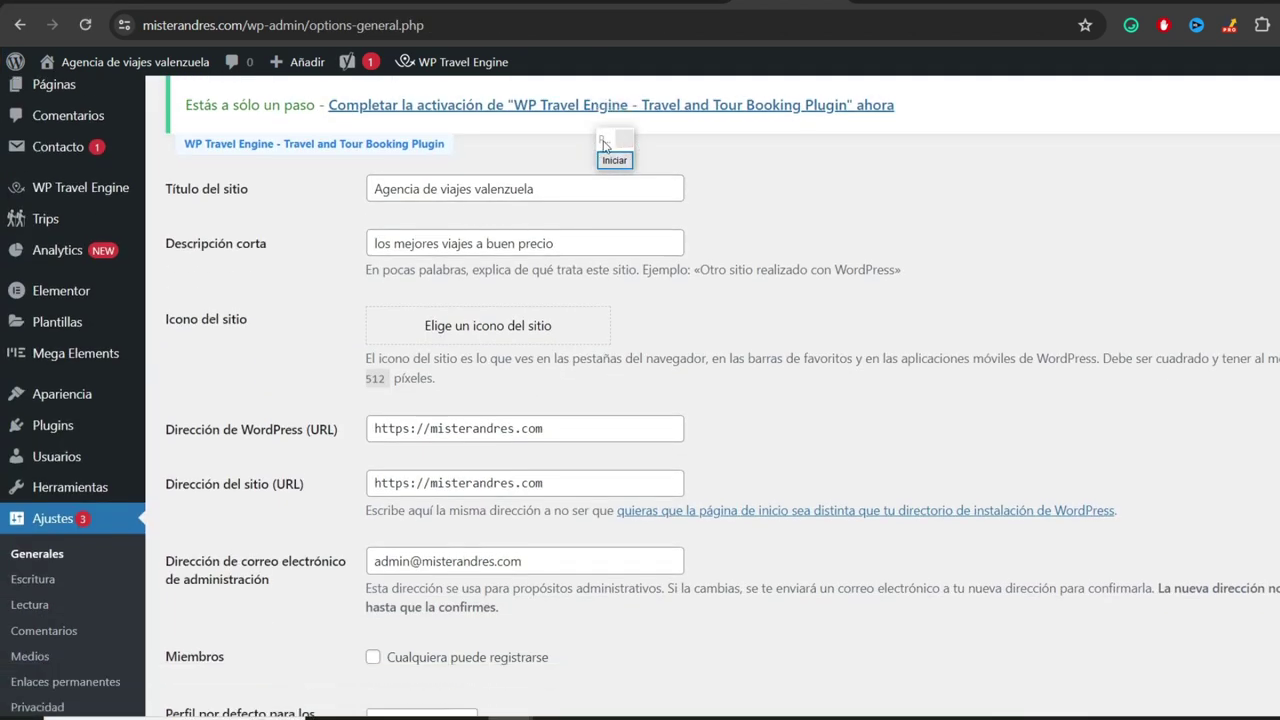
{"action": "left_click_drag", "start_coordinate": [603, 145], "coordinate": [944, 183]}
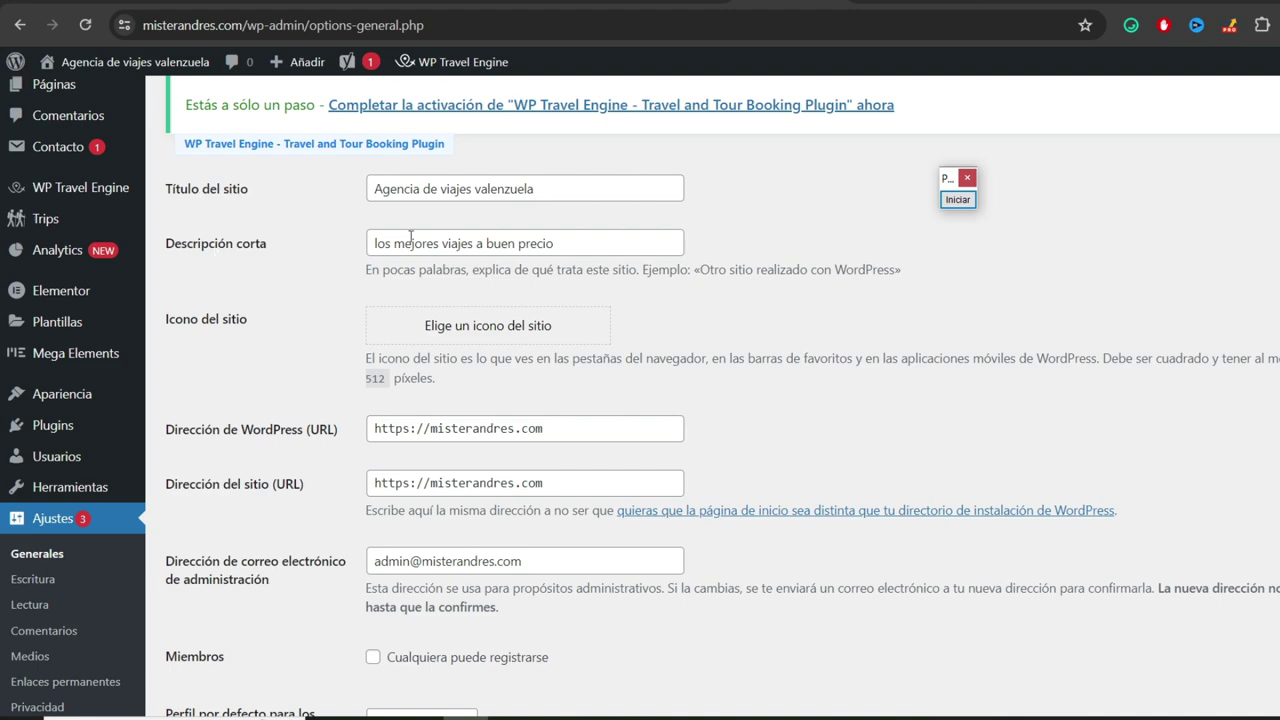
{"action": "scroll", "coordinate": [410, 236], "scroll_direction": "down", "scroll_amount": 2}
{"action": "scroll", "coordinate": [450, 230], "scroll_direction": "up", "scroll_amount": 4}
{"action": "scroll", "coordinate": [490, 225], "scroll_direction": "down", "scroll_amount": 4}
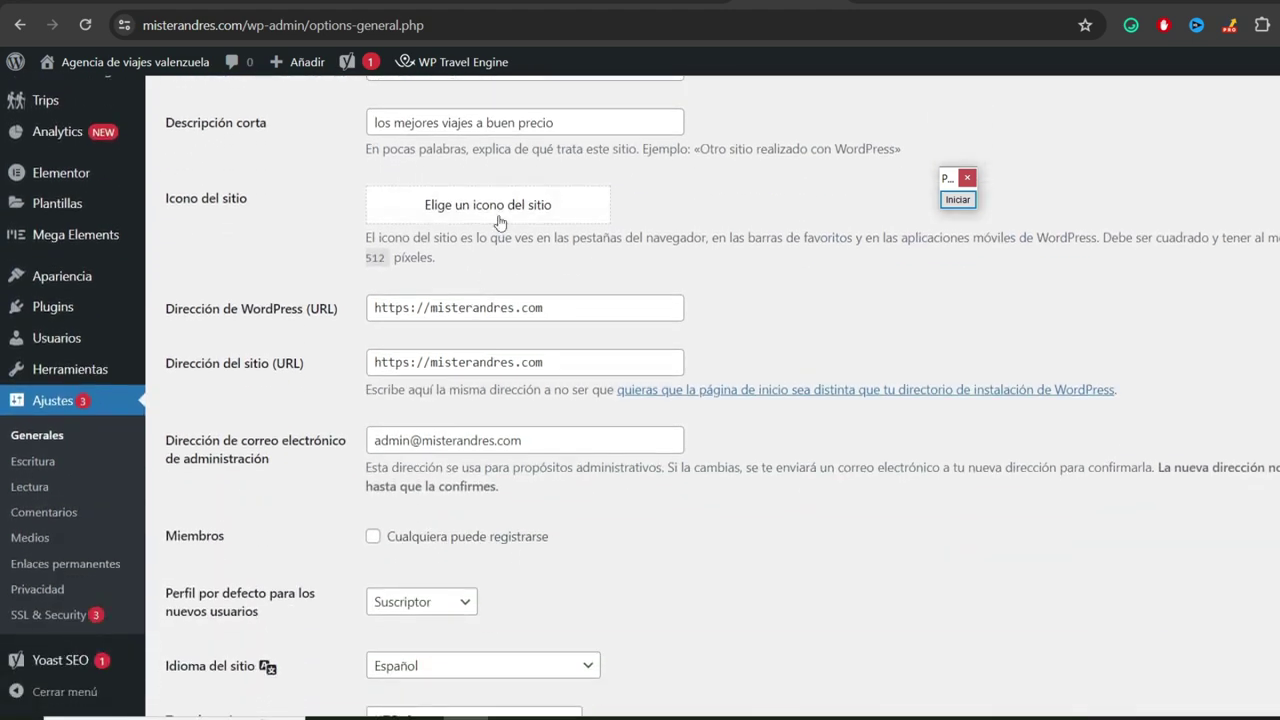
{"action": "left_click_drag", "start_coordinate": [366, 257], "coordinate": [385, 257]}
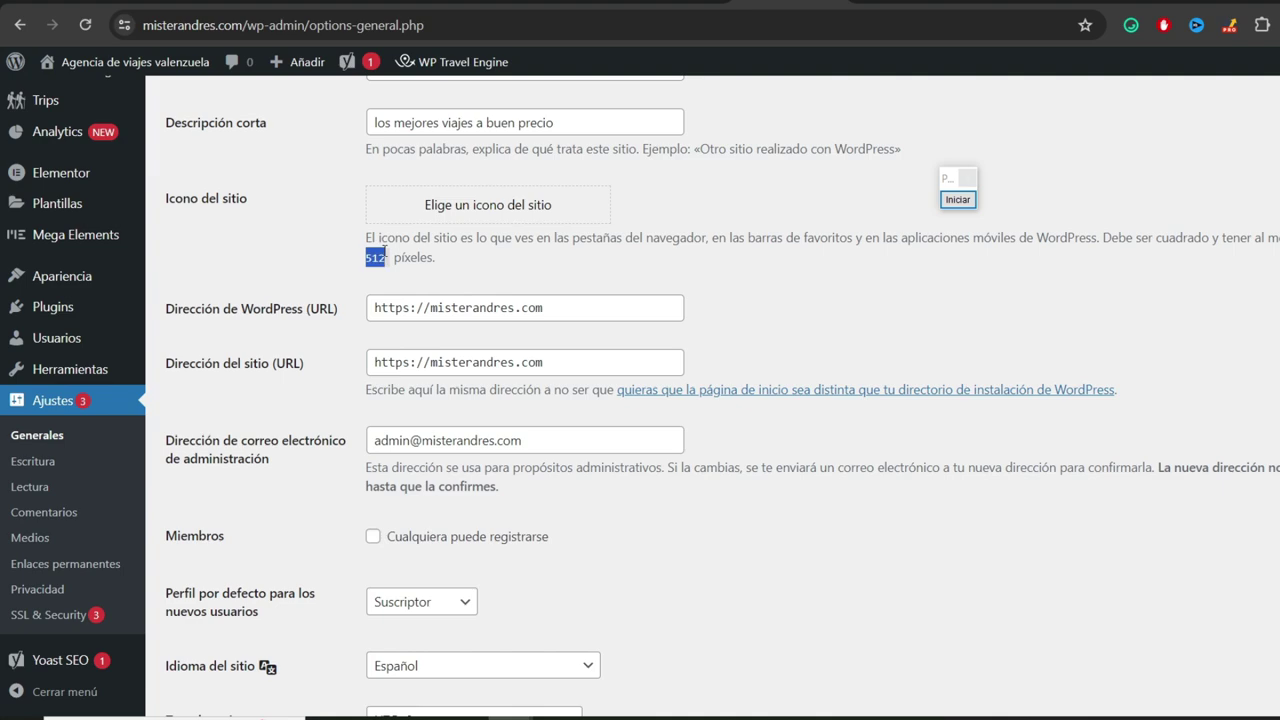
{"action": "scroll", "coordinate": [540, 245], "scroll_direction": "up", "scroll_amount": 1}
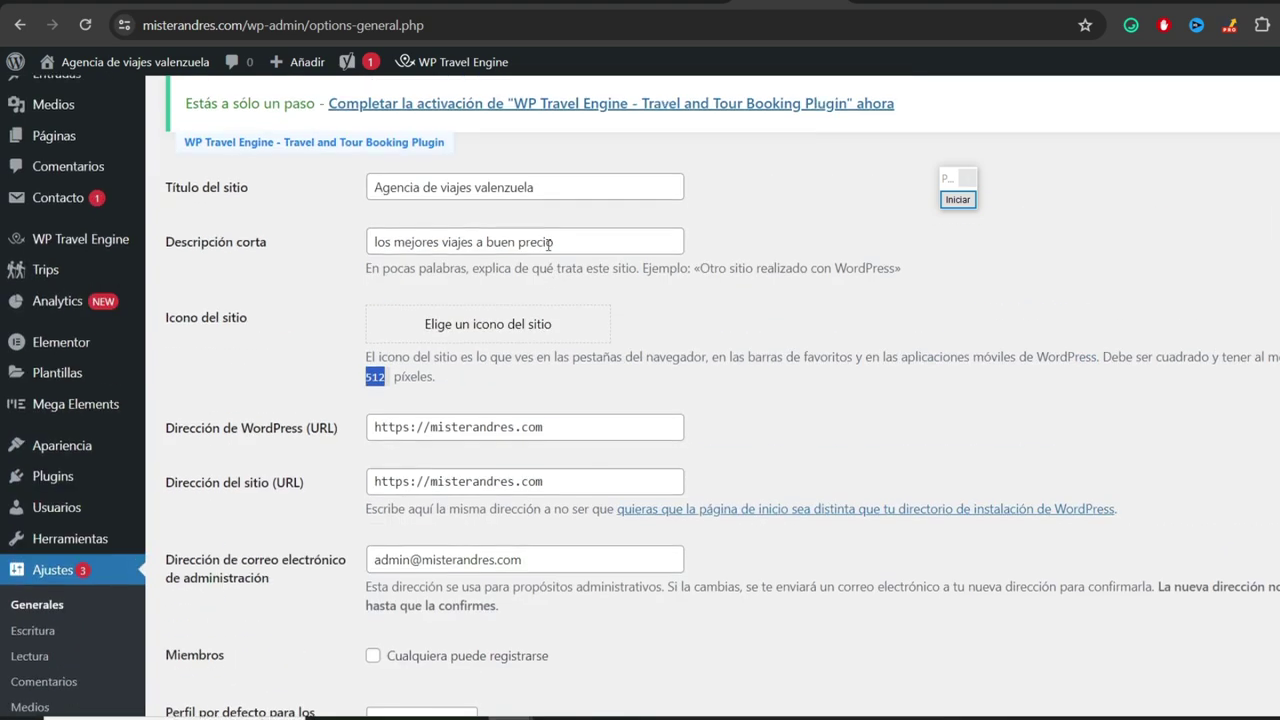
{"action": "scroll", "coordinate": [534, 252], "scroll_direction": "down", "scroll_amount": 2}
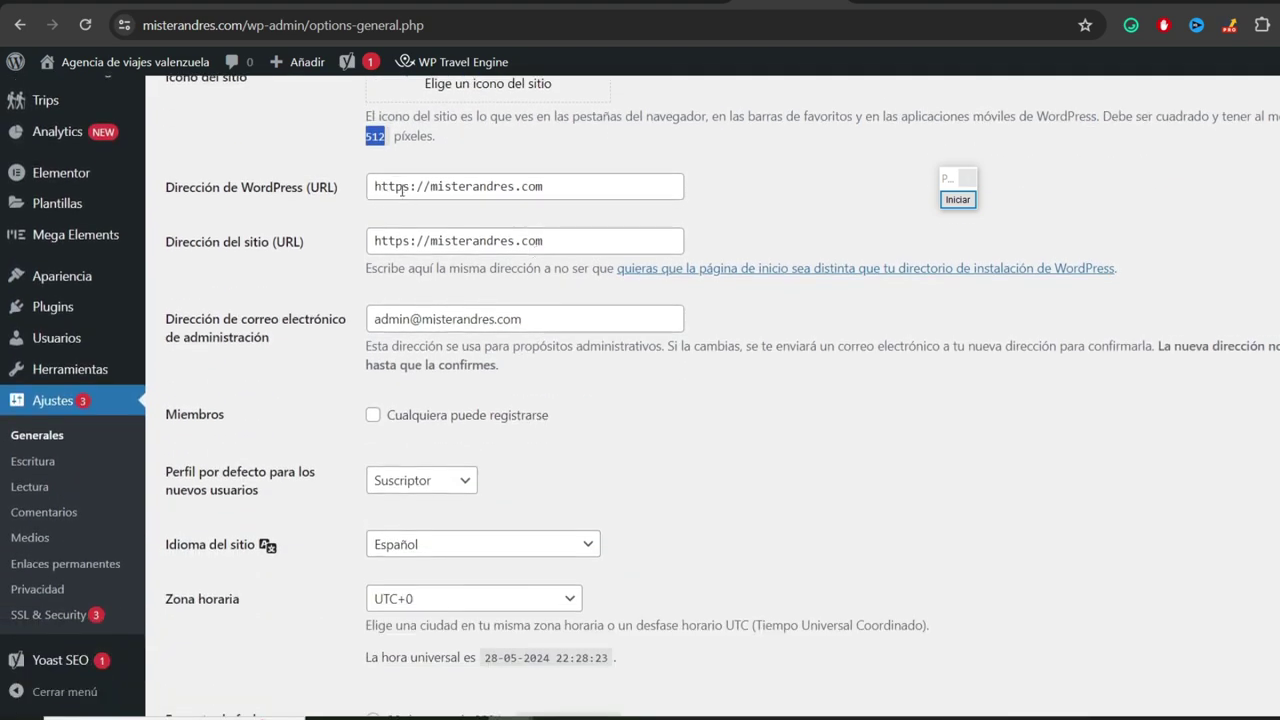
{"action": "scroll", "coordinate": [443, 191], "scroll_direction": "down", "scroll_amount": 5}
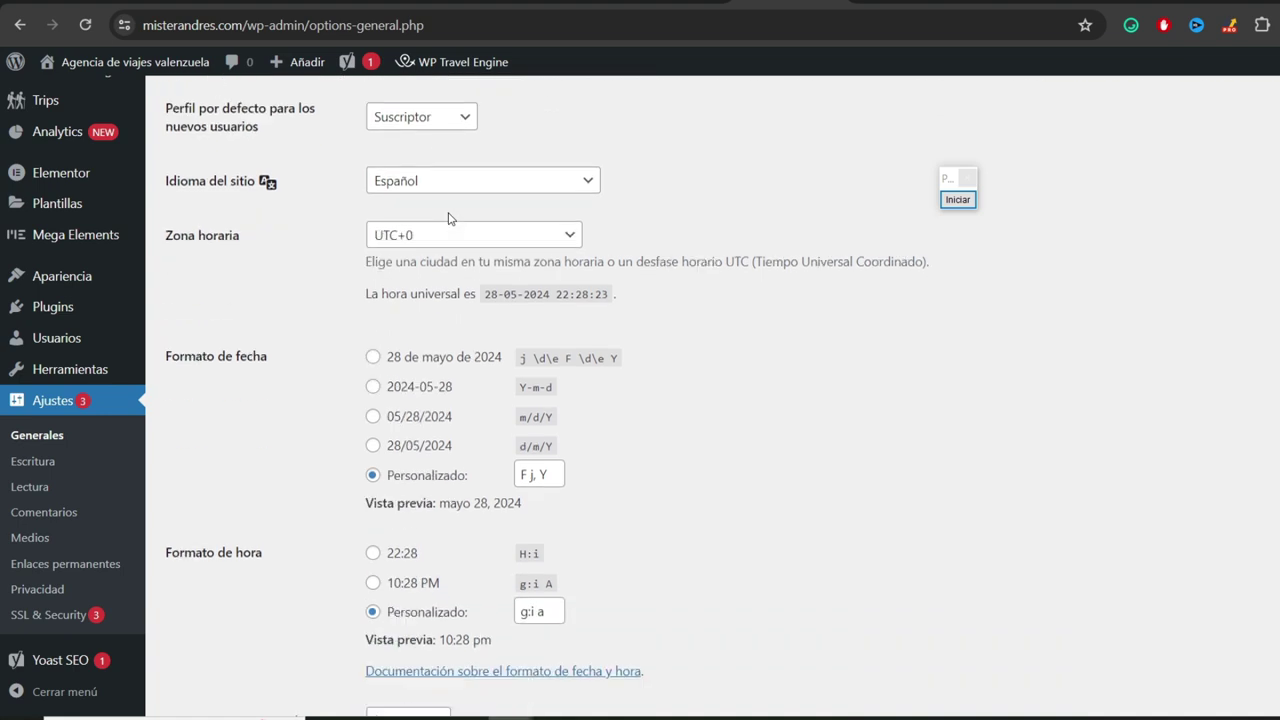
{"action": "scroll", "coordinate": [453, 222], "scroll_direction": "down", "scroll_amount": 1}
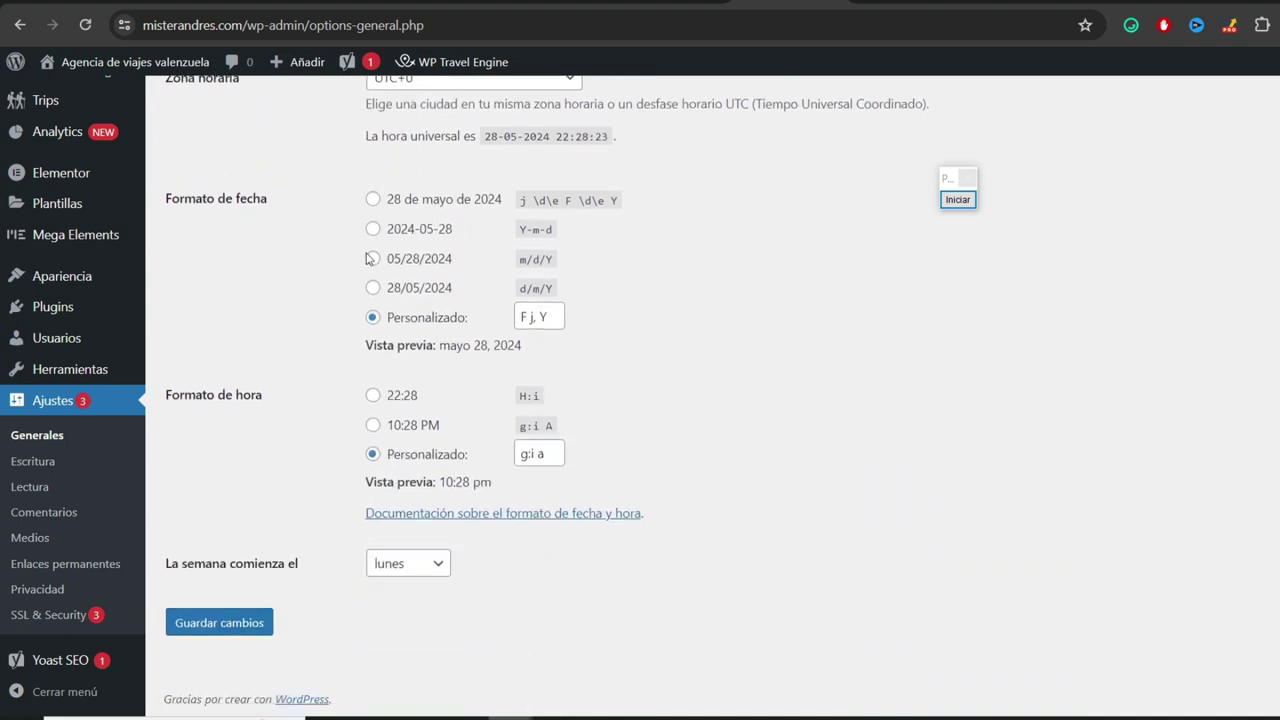
- Open the writing settings and look over the default post category, post format and mail server options
{"action": "left_click", "coordinate": [28, 468]}
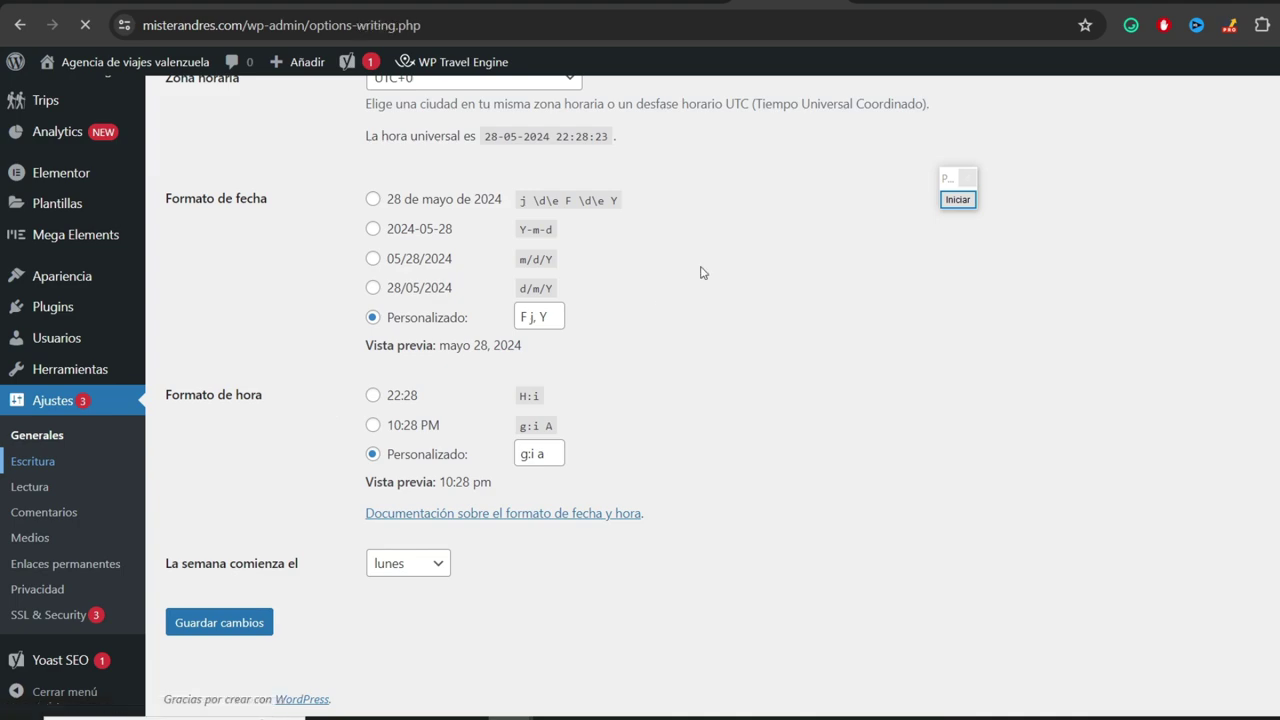
{"action": "scroll", "coordinate": [640, 296], "scroll_direction": "down", "scroll_amount": 2}
{"action": "scroll", "coordinate": [640, 290], "scroll_direction": "up", "scroll_amount": 1}
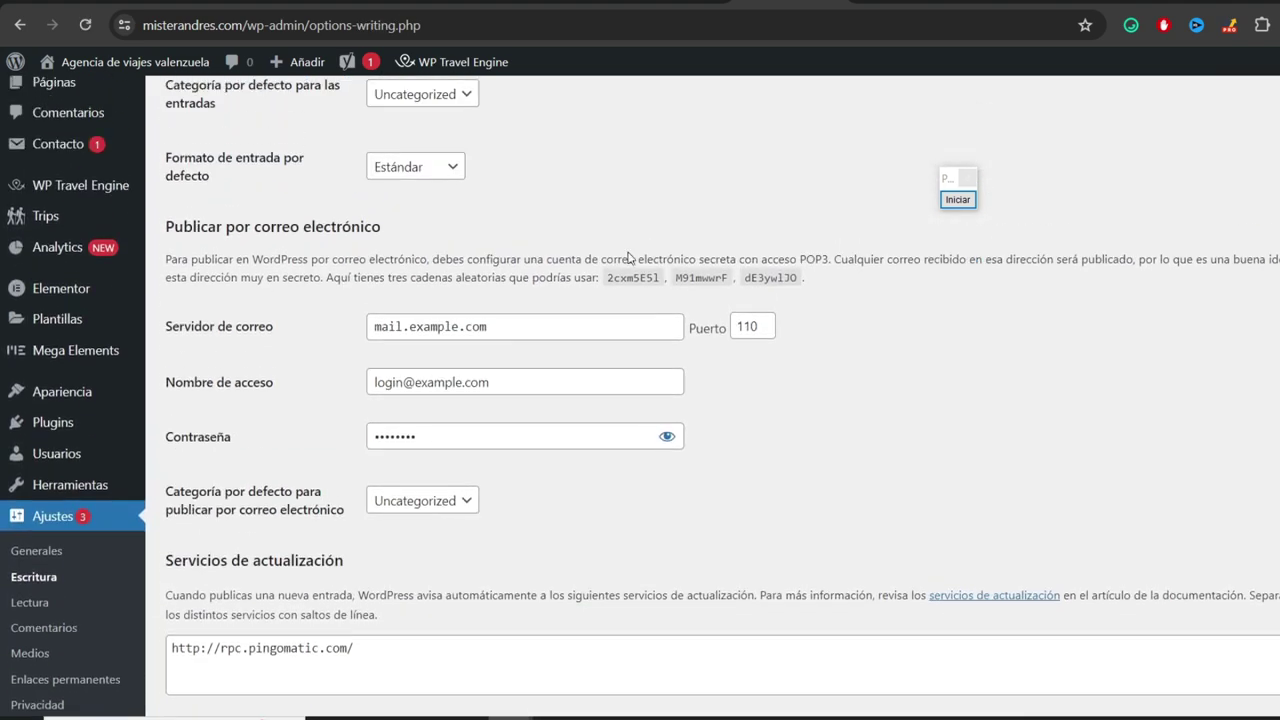
- Review the reading settings, point out the search engine visibility checkbox with a red arrow, and clear the annotation
{"action": "left_click", "coordinate": [38, 607]}
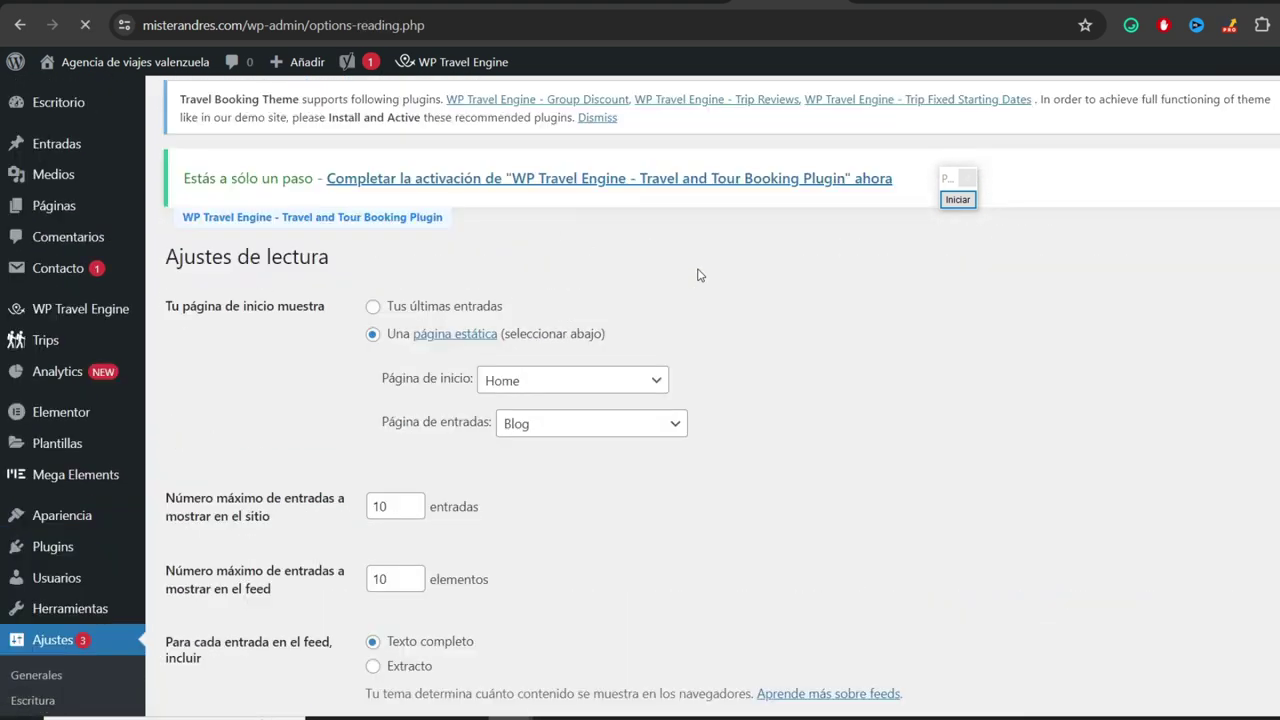
{"action": "scroll", "coordinate": [560, 229], "scroll_direction": "down", "scroll_amount": 1}
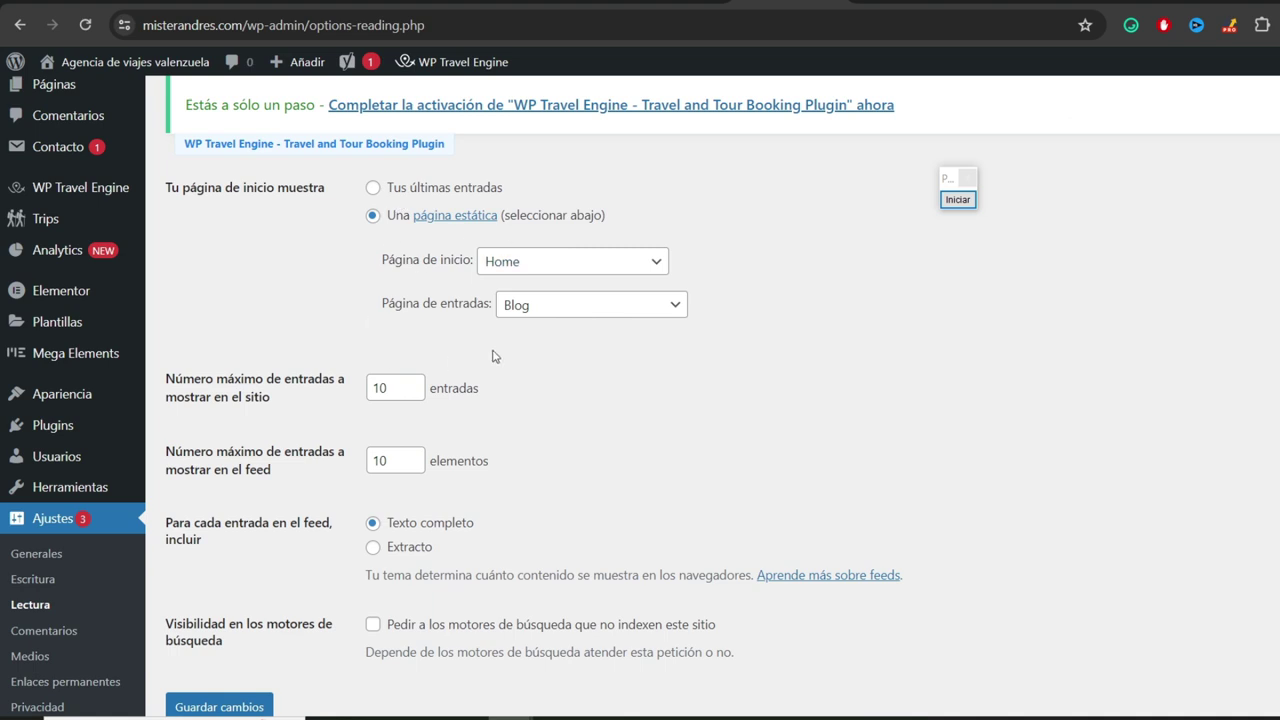
{"action": "scroll", "coordinate": [493, 356], "scroll_direction": "down", "scroll_amount": 1}
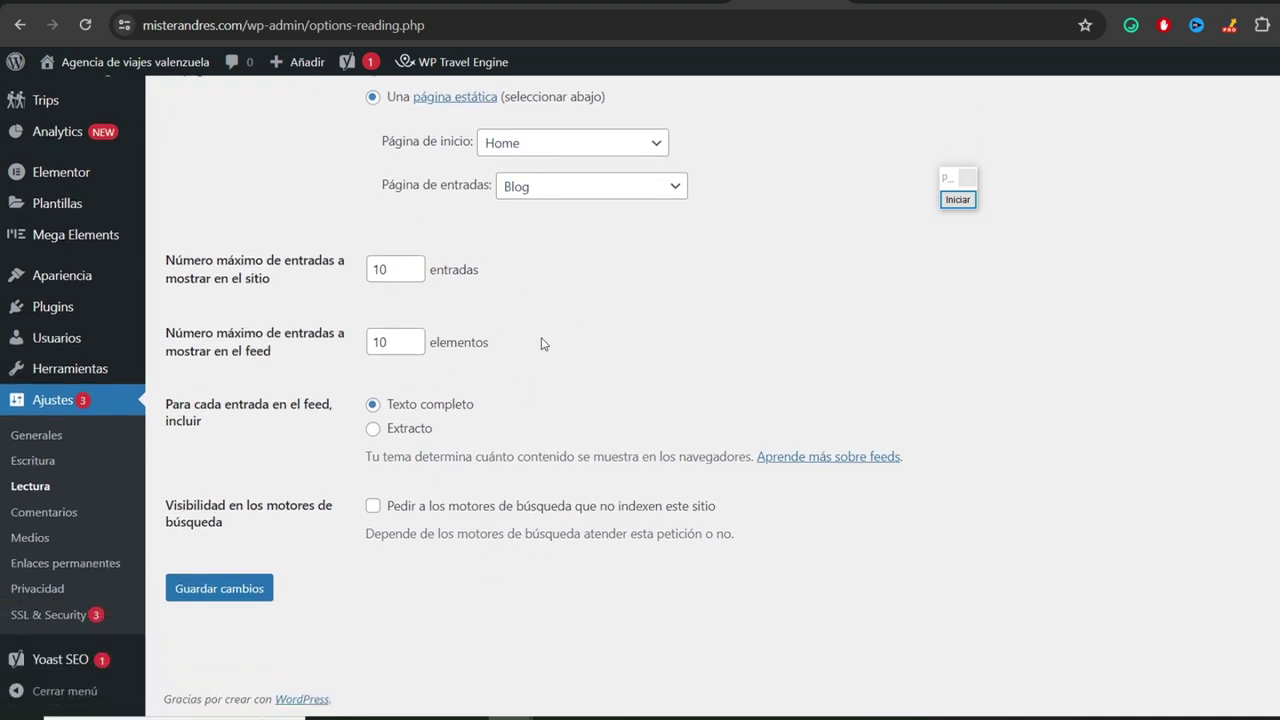
{"action": "left_click", "coordinate": [1160, 207]}
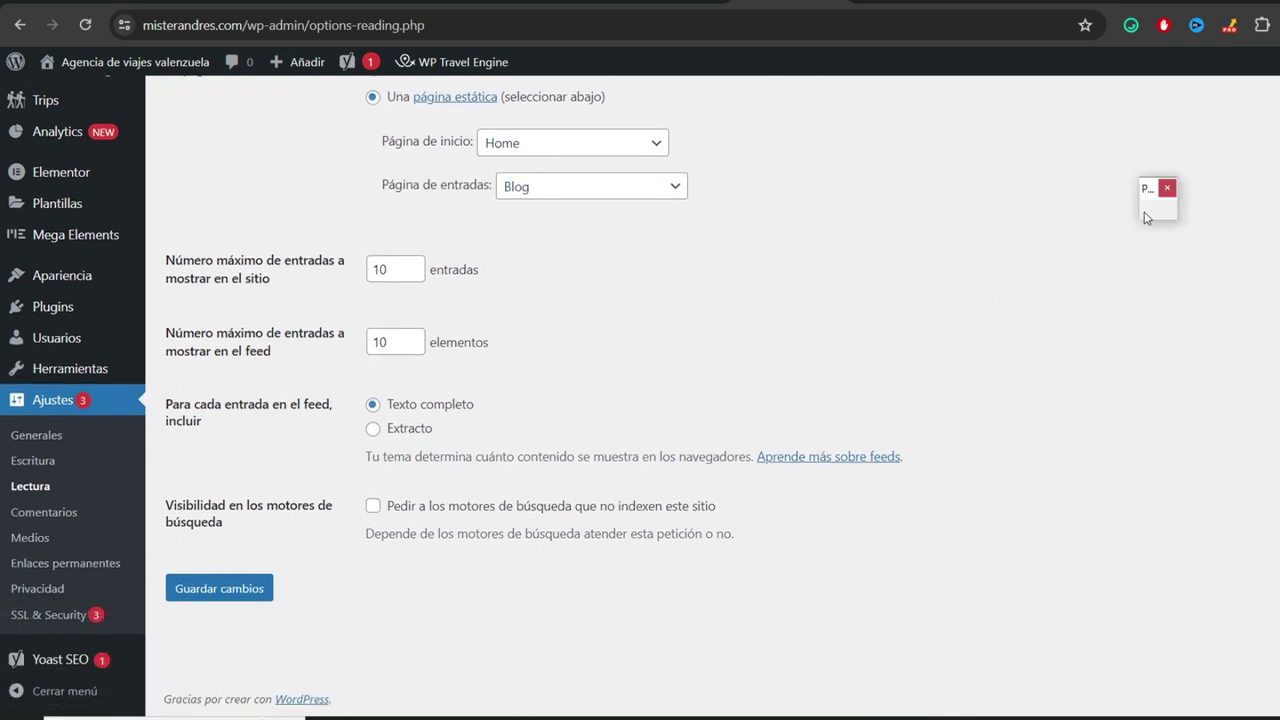
{"action": "left_click_drag", "start_coordinate": [516, 681], "coordinate": [410, 520]}
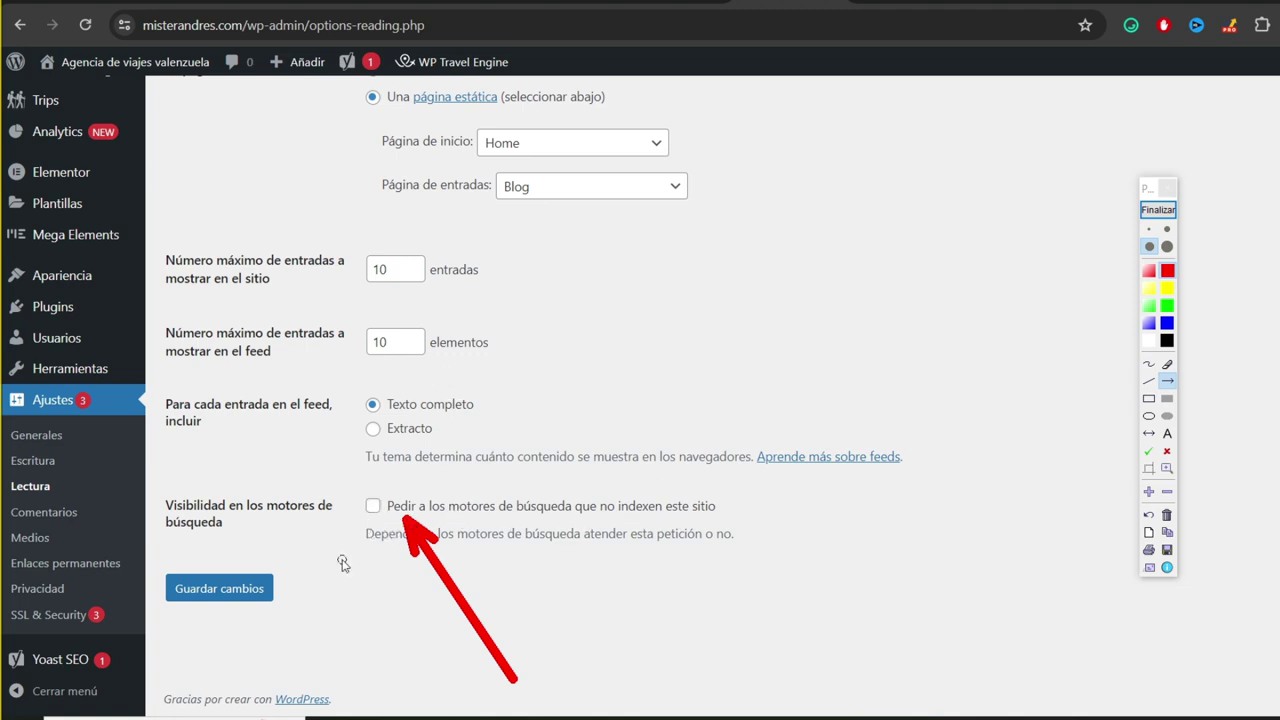
{"action": "left_click", "coordinate": [1157, 210]}
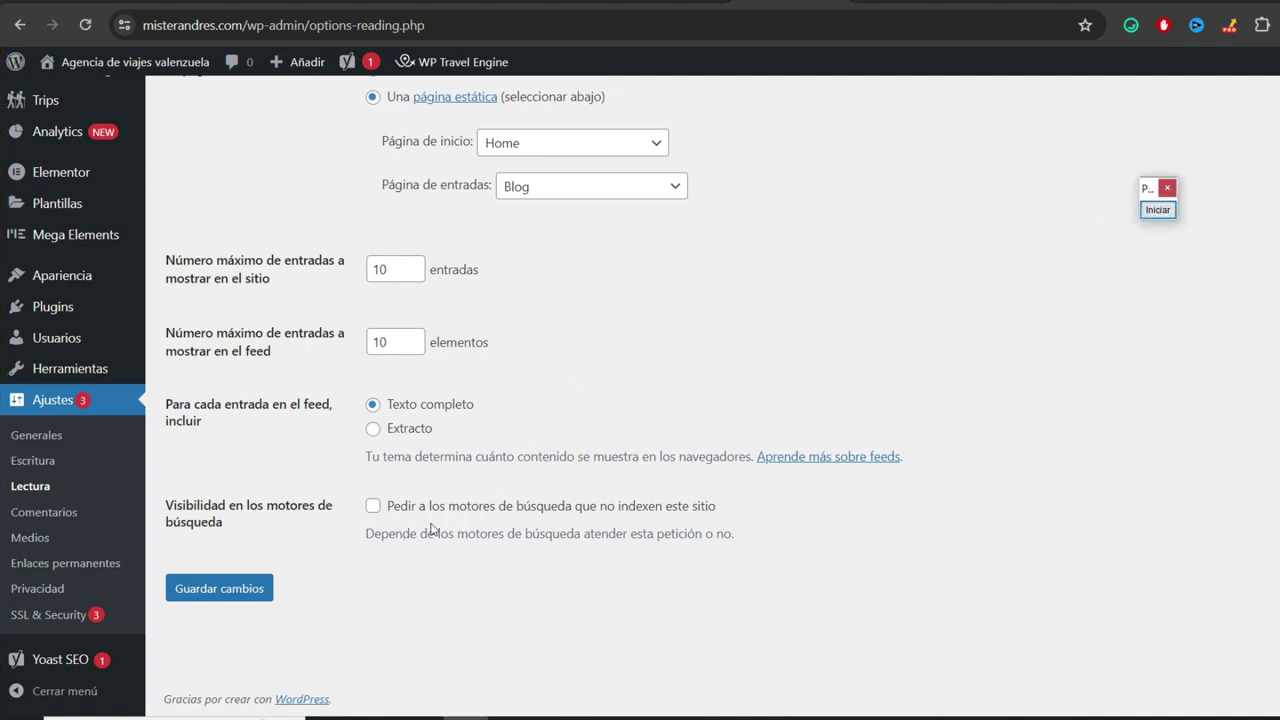
- In the comment settings, disallow pingbacks and trackbacks on new posts and require manual approval of comments
{"action": "left_click", "coordinate": [32, 514]}
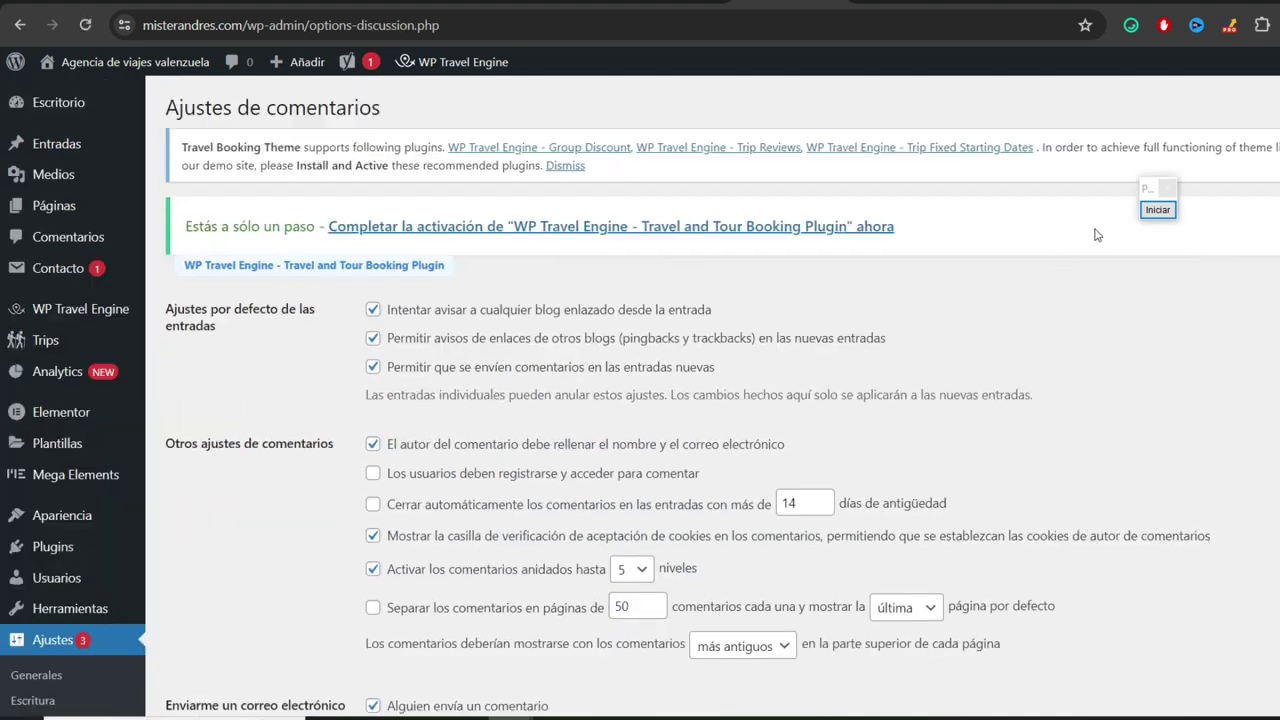
{"action": "scroll", "coordinate": [1095, 235], "scroll_direction": "down", "scroll_amount": 2}
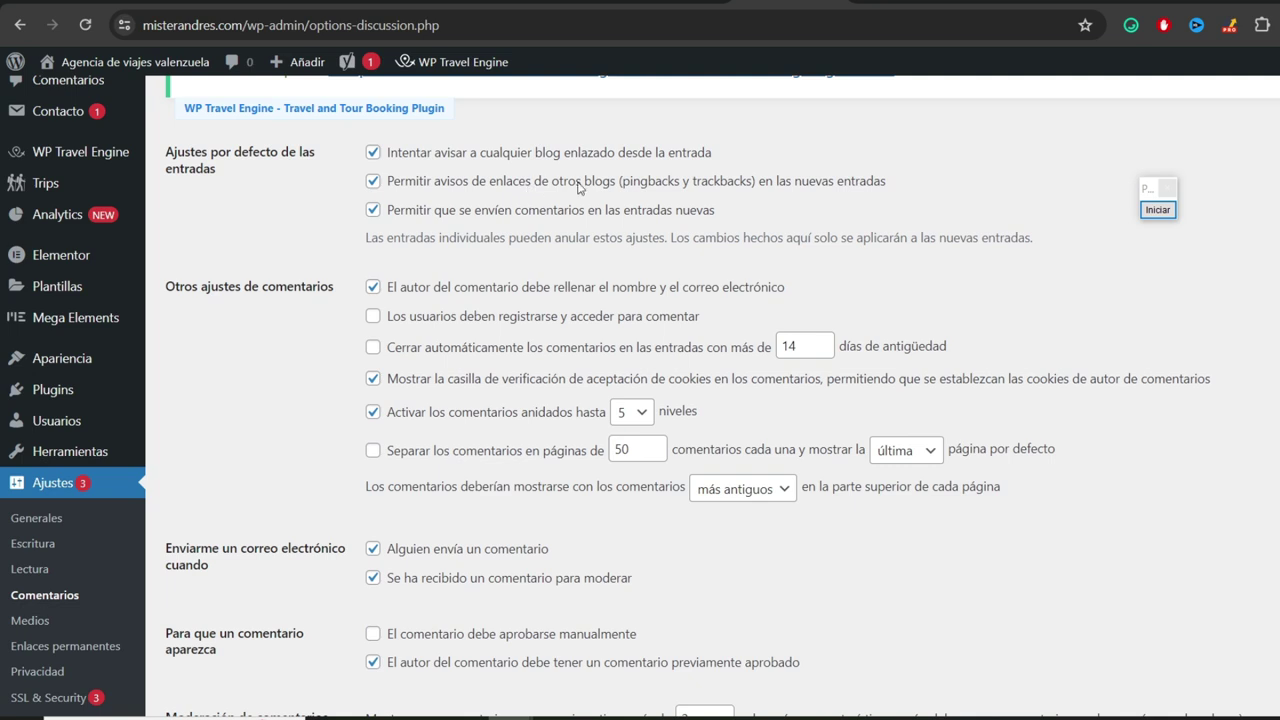
{"action": "left_click", "coordinate": [373, 181]}
{"action": "scroll", "coordinate": [898, 220], "scroll_direction": "down", "scroll_amount": 1}
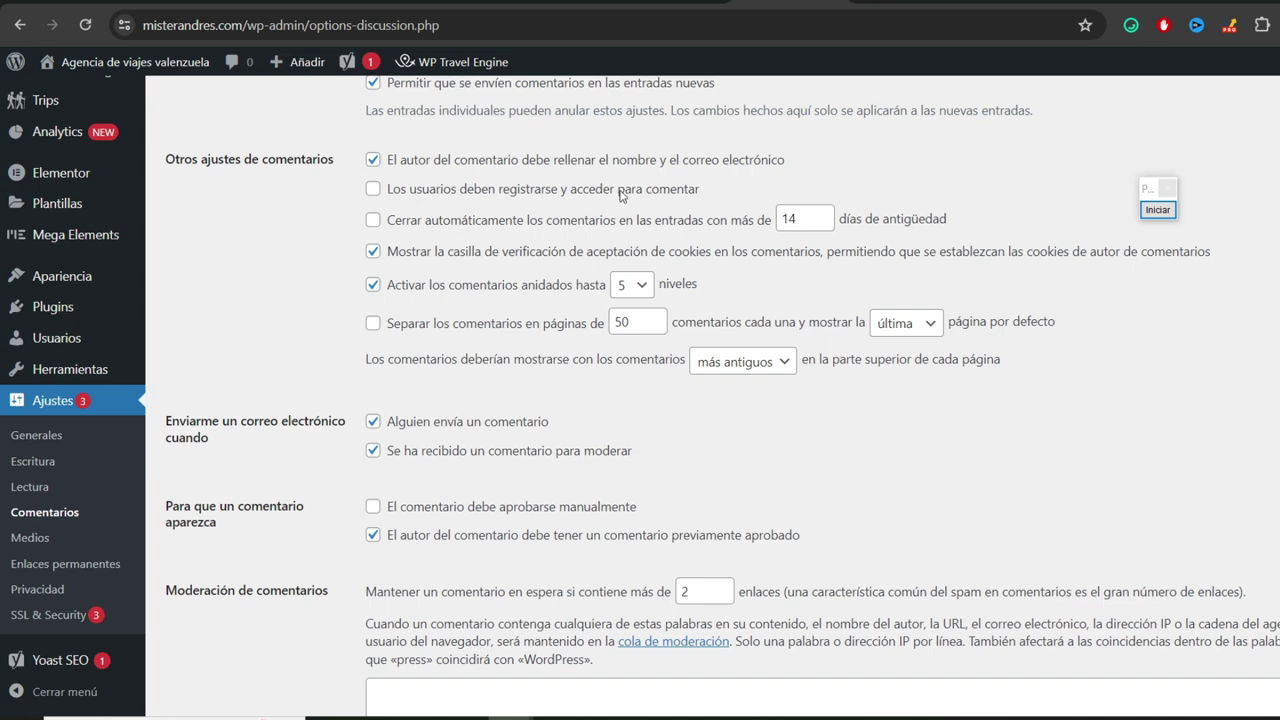
{"action": "scroll", "coordinate": [500, 305], "scroll_direction": "down", "scroll_amount": 1}
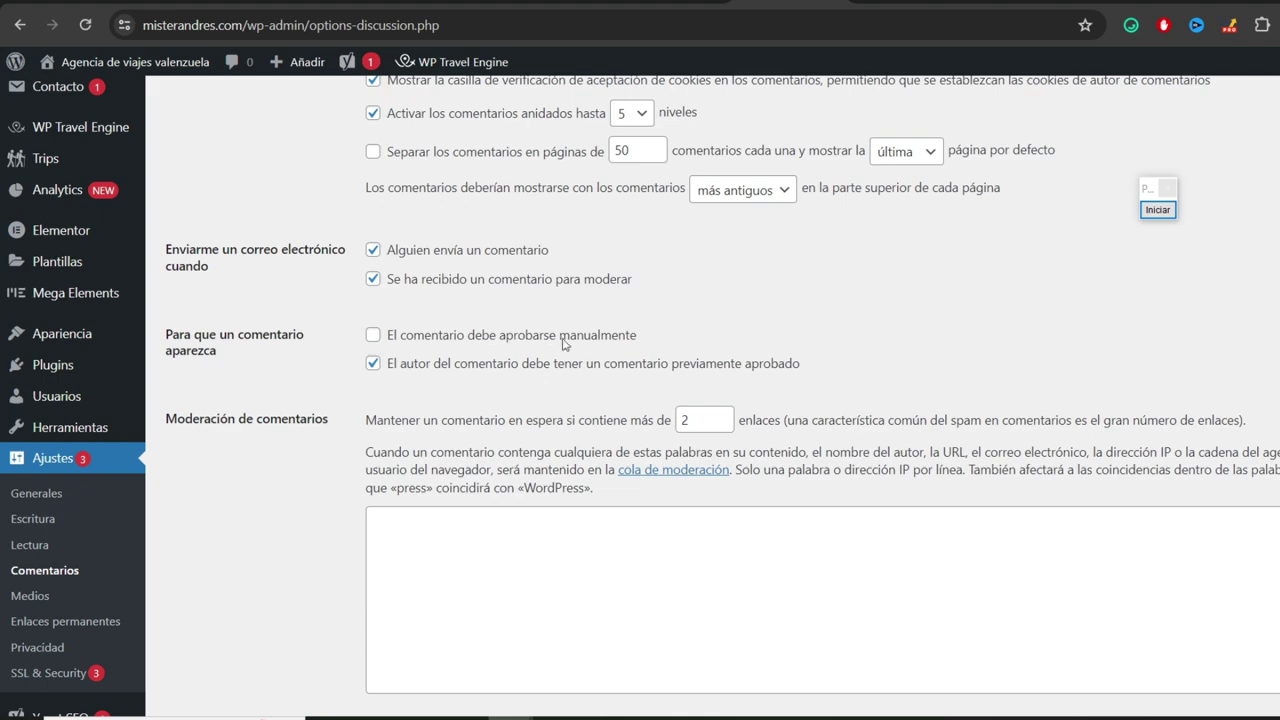
{"action": "left_click", "coordinate": [396, 340]}
- Set the default avatar to Logotipo de Gravatar and save the comment settings
{"action": "scroll", "coordinate": [446, 374], "scroll_direction": "down", "scroll_amount": 8}
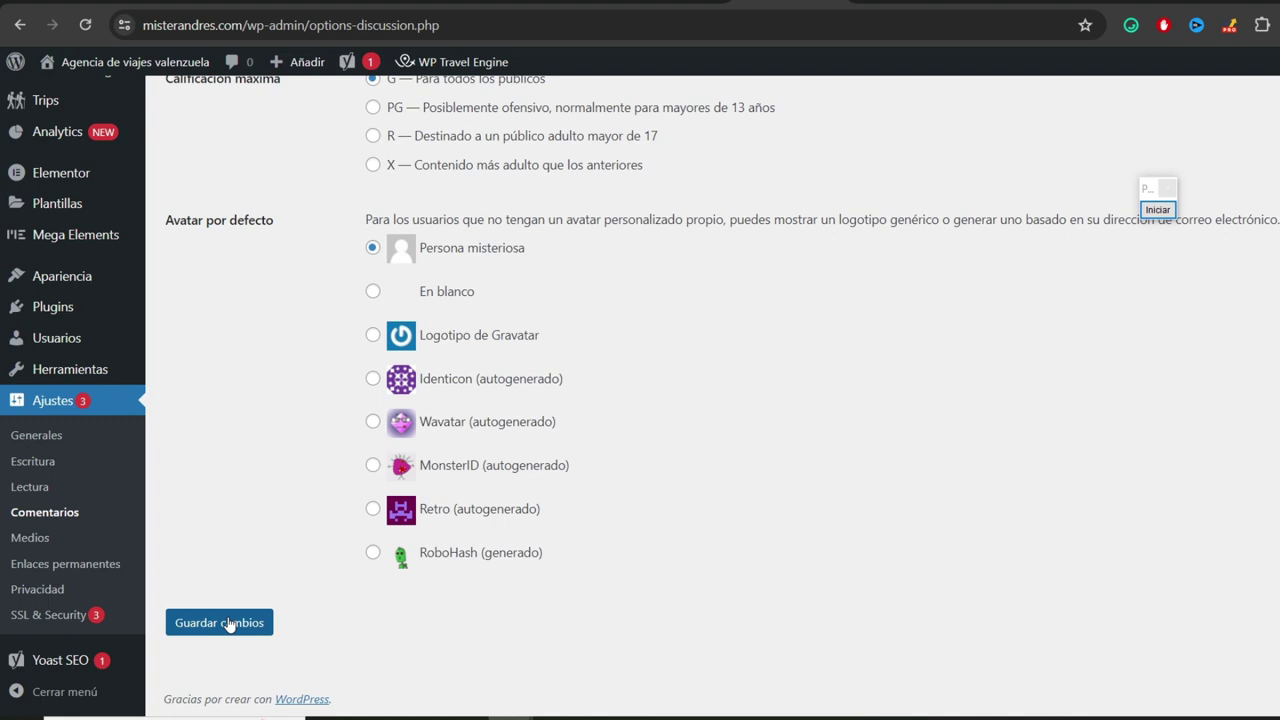
{"action": "left_click", "coordinate": [375, 337]}
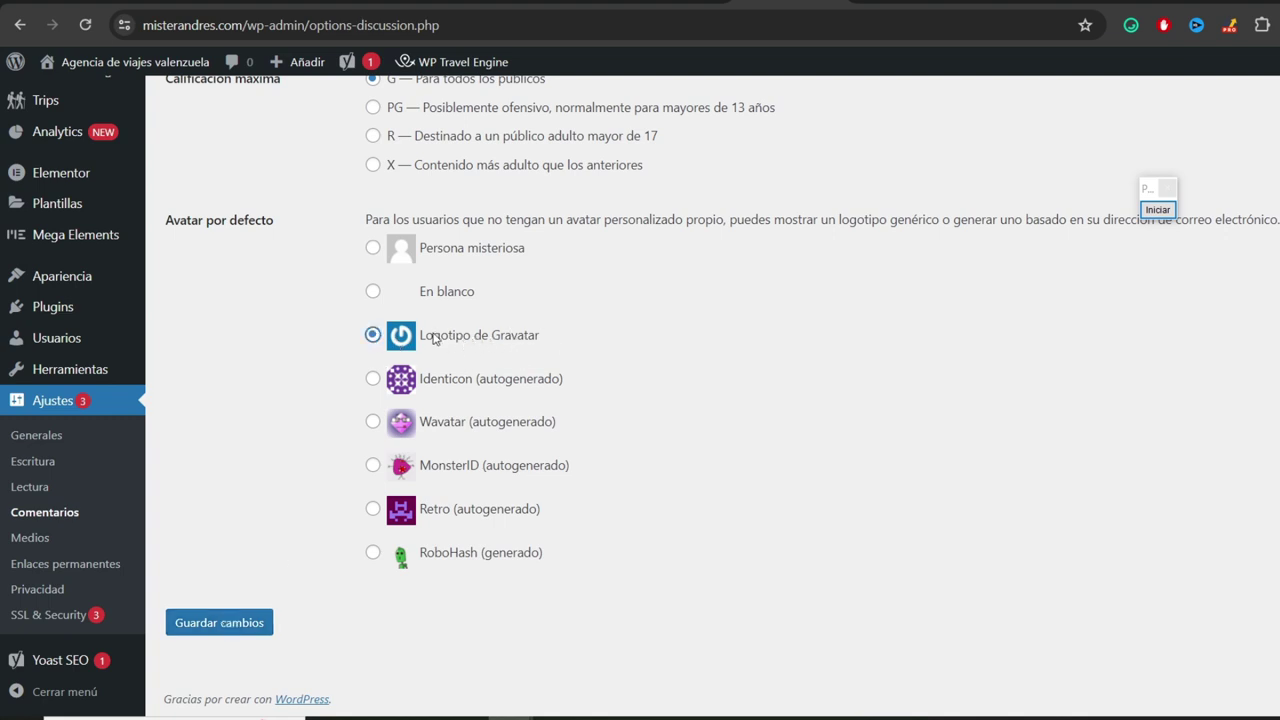
{"action": "left_click", "coordinate": [222, 624]}
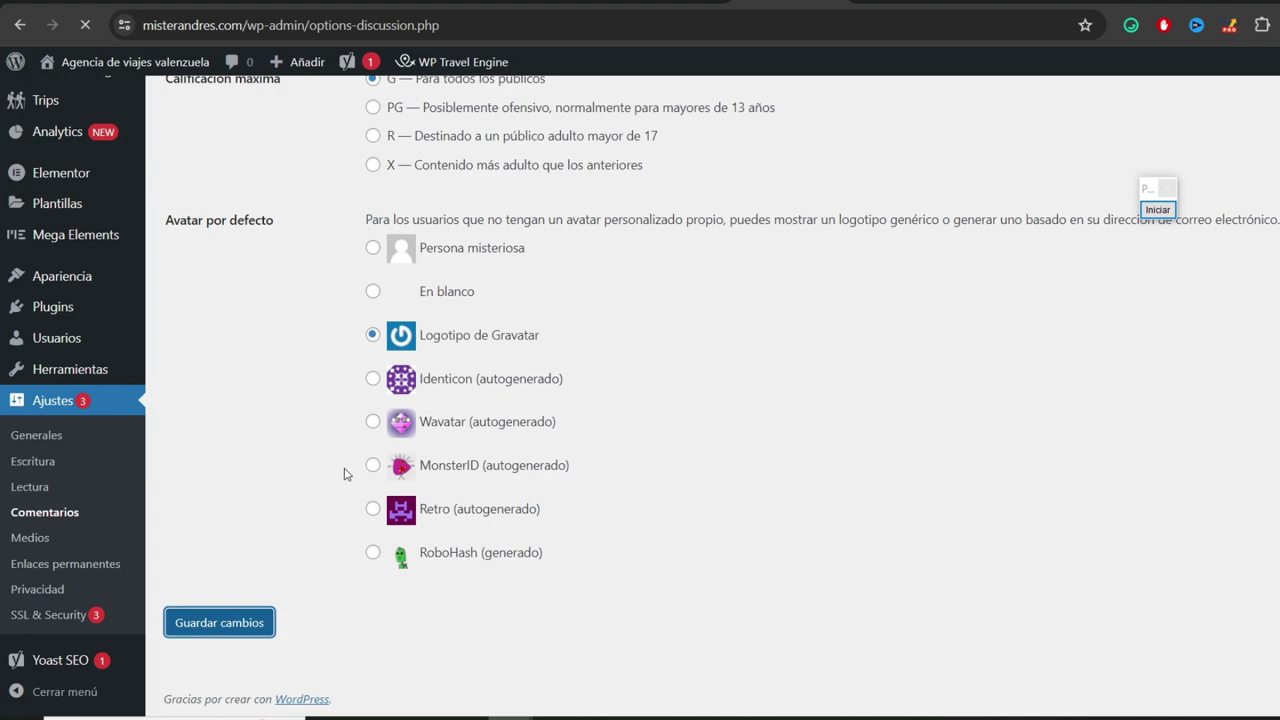
{"action": "scroll", "coordinate": [407, 468], "scroll_direction": "down", "scroll_amount": 15}
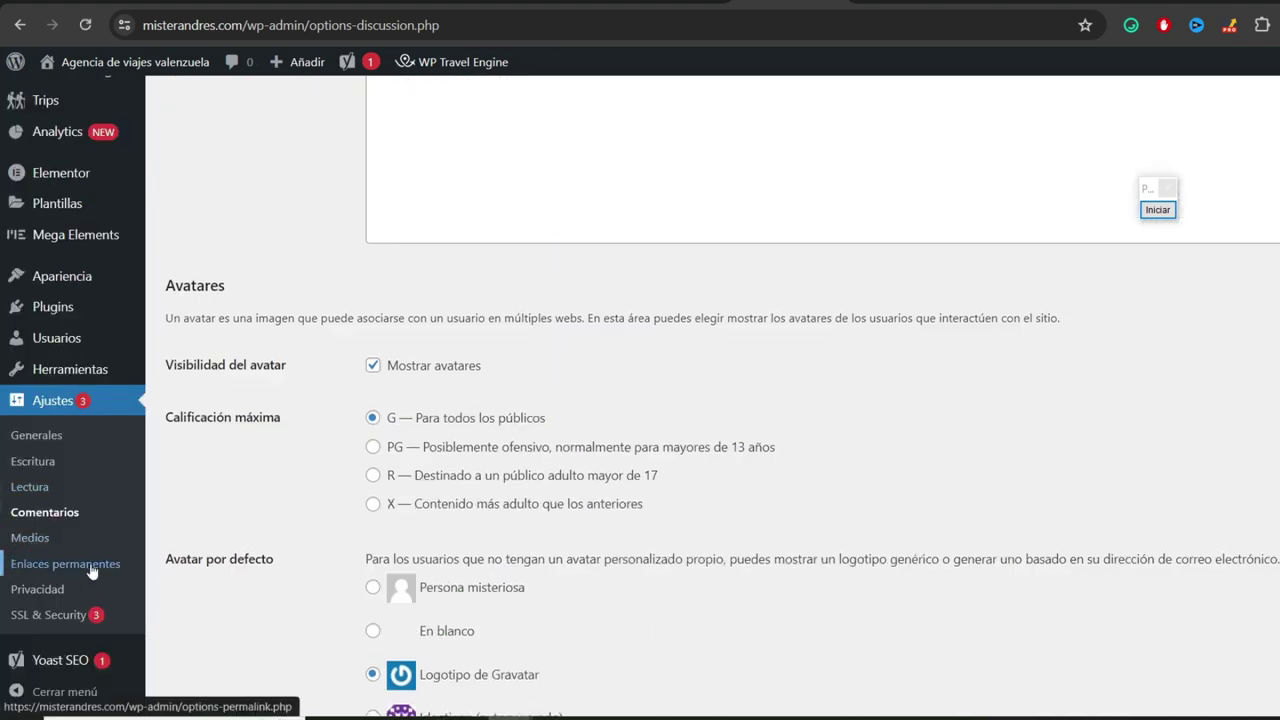
- Review the permalink settings, point out the Nombre de la entrada structure with a red arrow, and clear the annotation
{"action": "left_click", "coordinate": [32, 566]}
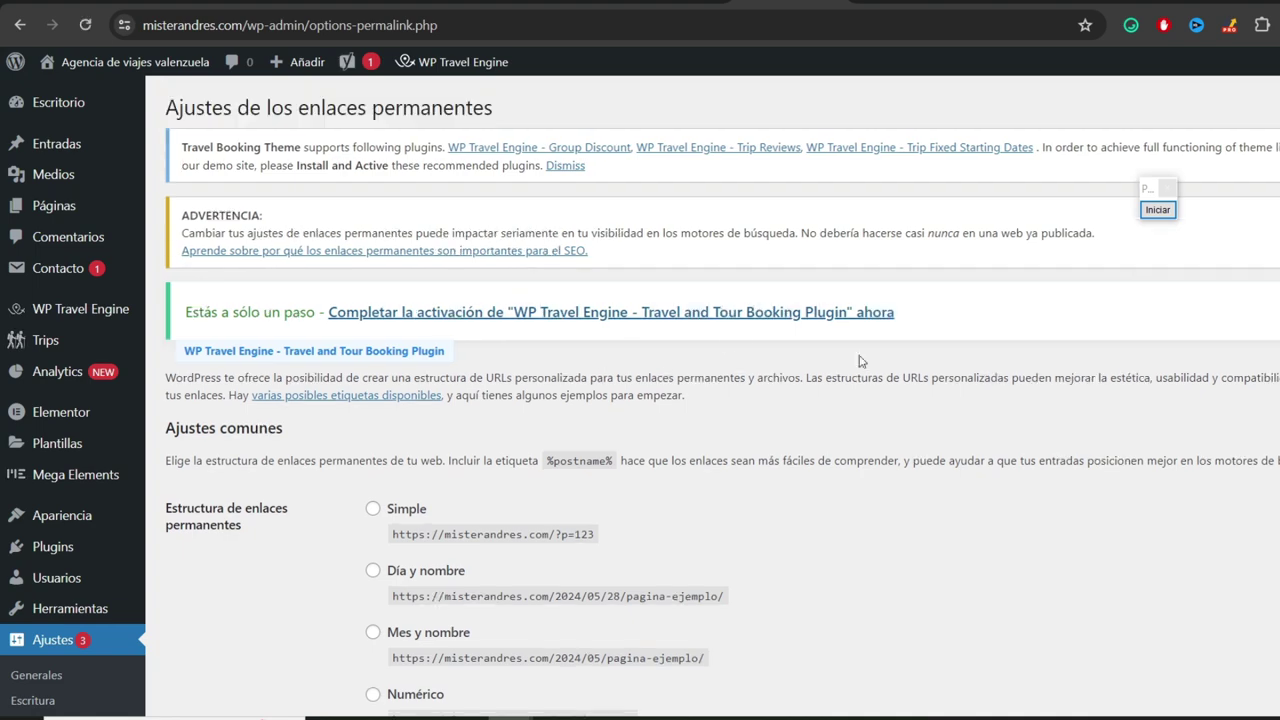
{"action": "scroll", "coordinate": [555, 267], "scroll_direction": "down", "scroll_amount": 5}
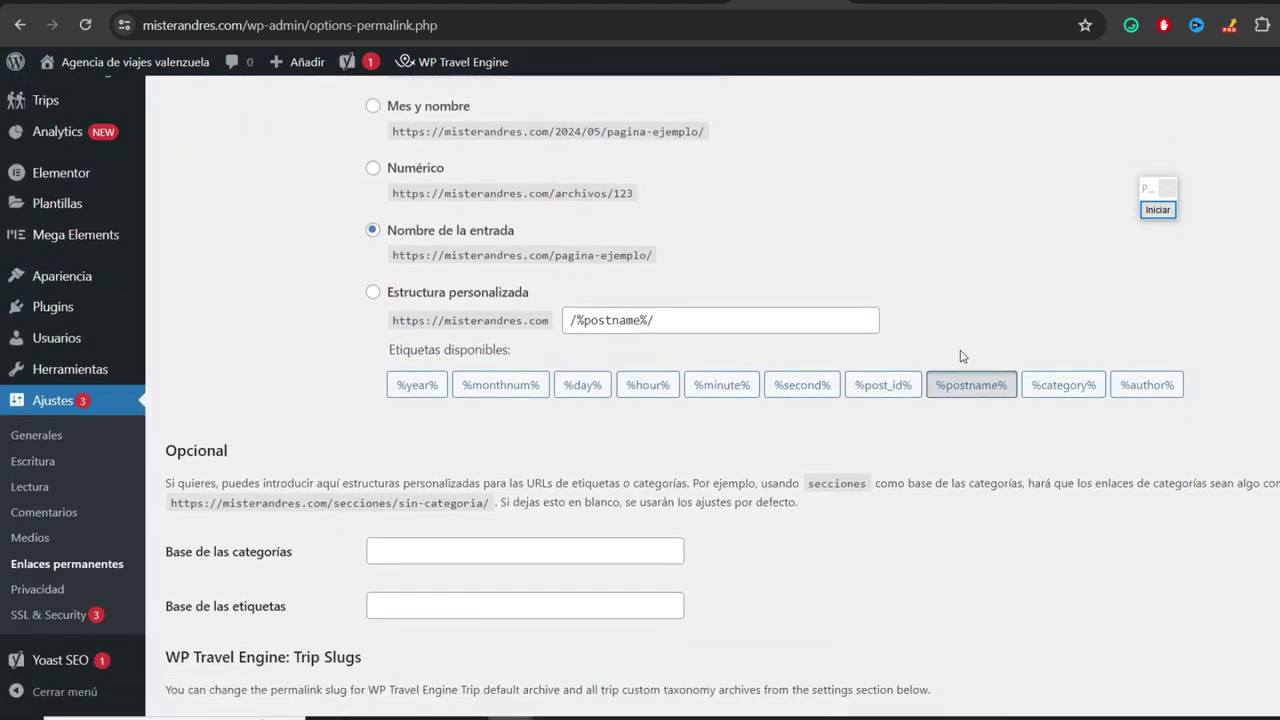
{"action": "left_click", "coordinate": [1157, 209]}
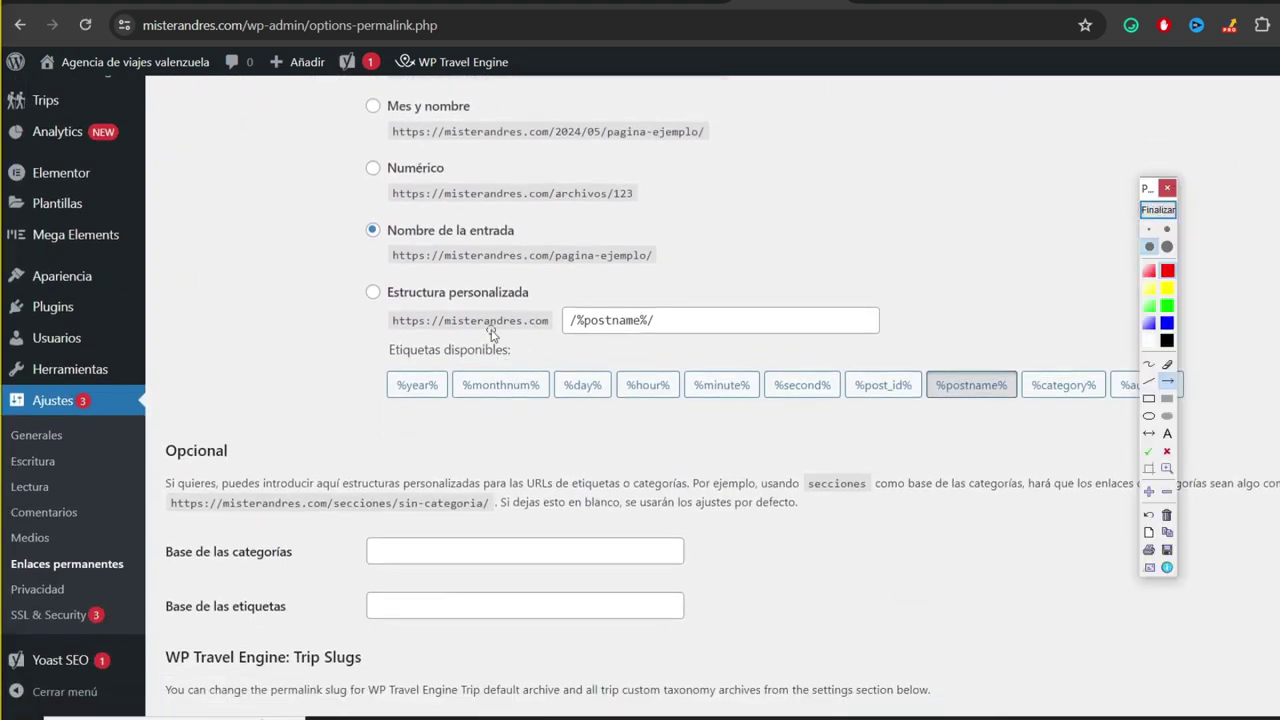
{"action": "mouse_move", "coordinate": [1000, 196]}
{"action": "left_mouse_down"}
{"action": "mouse_move", "coordinate": [935, 234]}
{"action": "mouse_move", "coordinate": [553, 301]}
{"action": "left_mouse_up"}
{"action": "left_click", "coordinate": [1166, 211]}
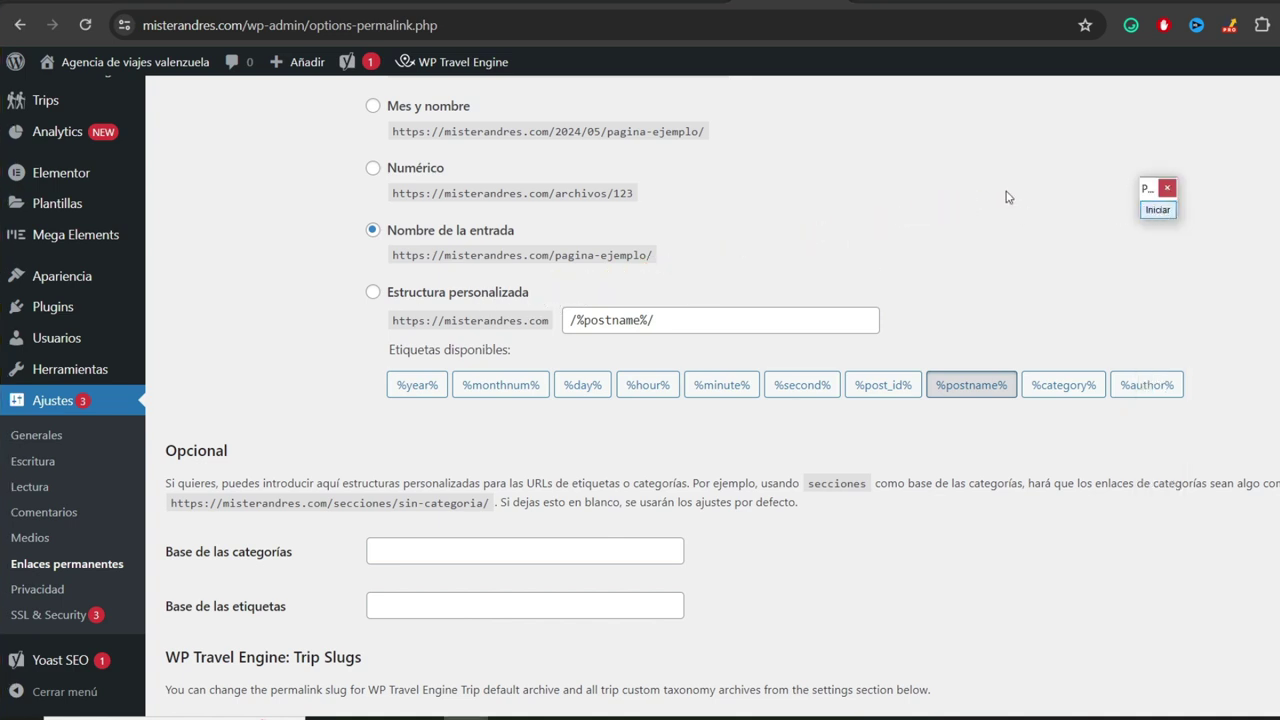
{"action": "left_click", "coordinate": [1157, 209]}
{"action": "left_click_drag", "start_coordinate": [1005, 163], "coordinate": [524, 231]}
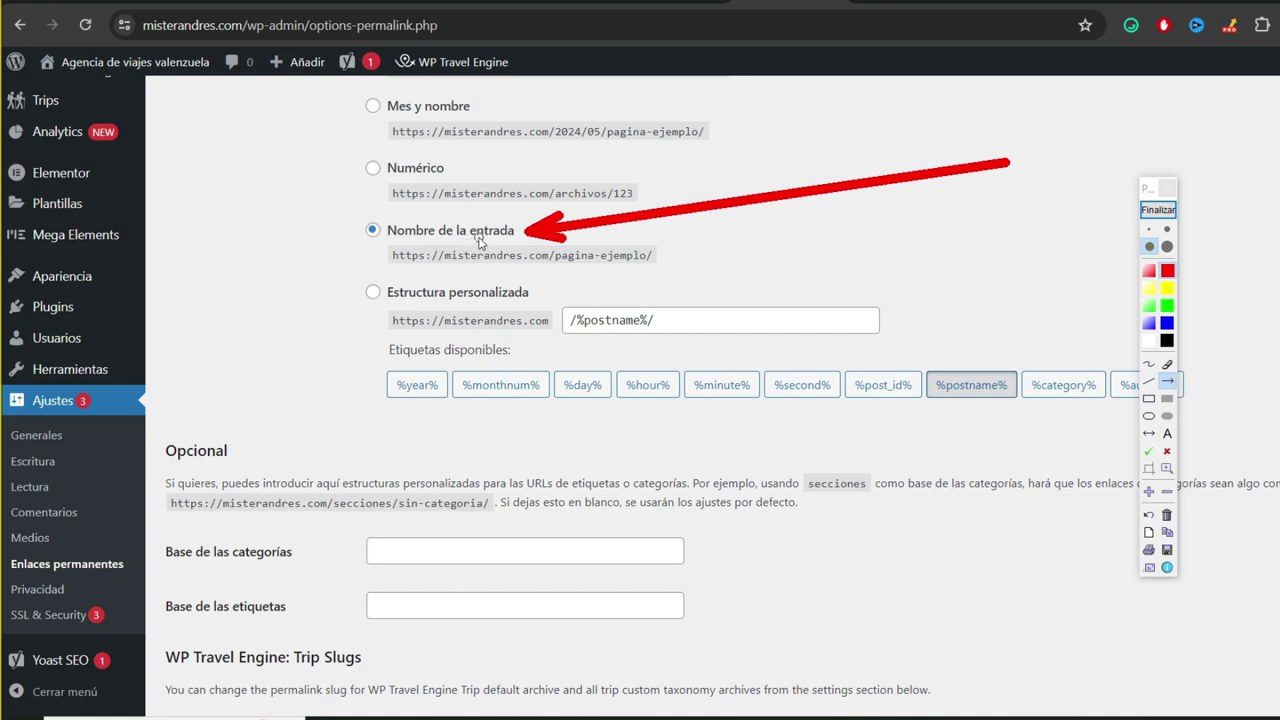
{"action": "left_click", "coordinate": [1161, 210]}
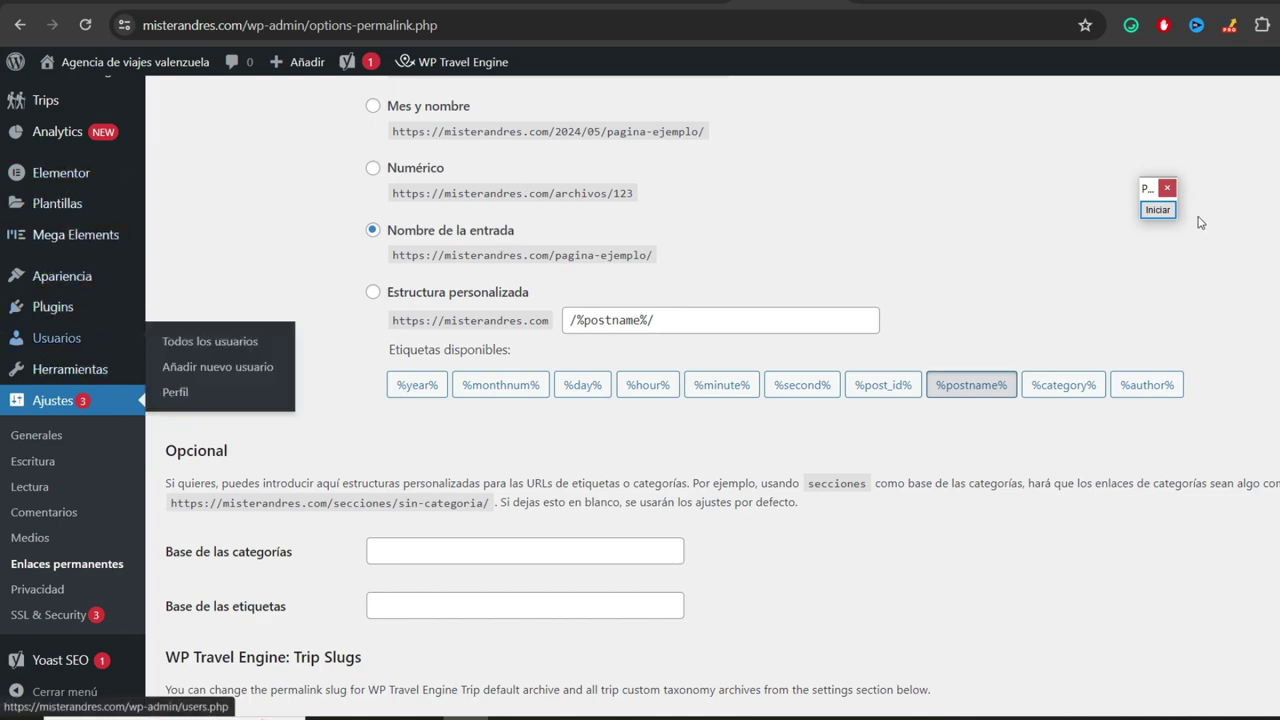
{"action": "scroll", "coordinate": [415, 304], "scroll_direction": "up", "scroll_amount": 5}
{"action": "scroll", "coordinate": [415, 304], "scroll_direction": "down", "scroll_amount": 3}
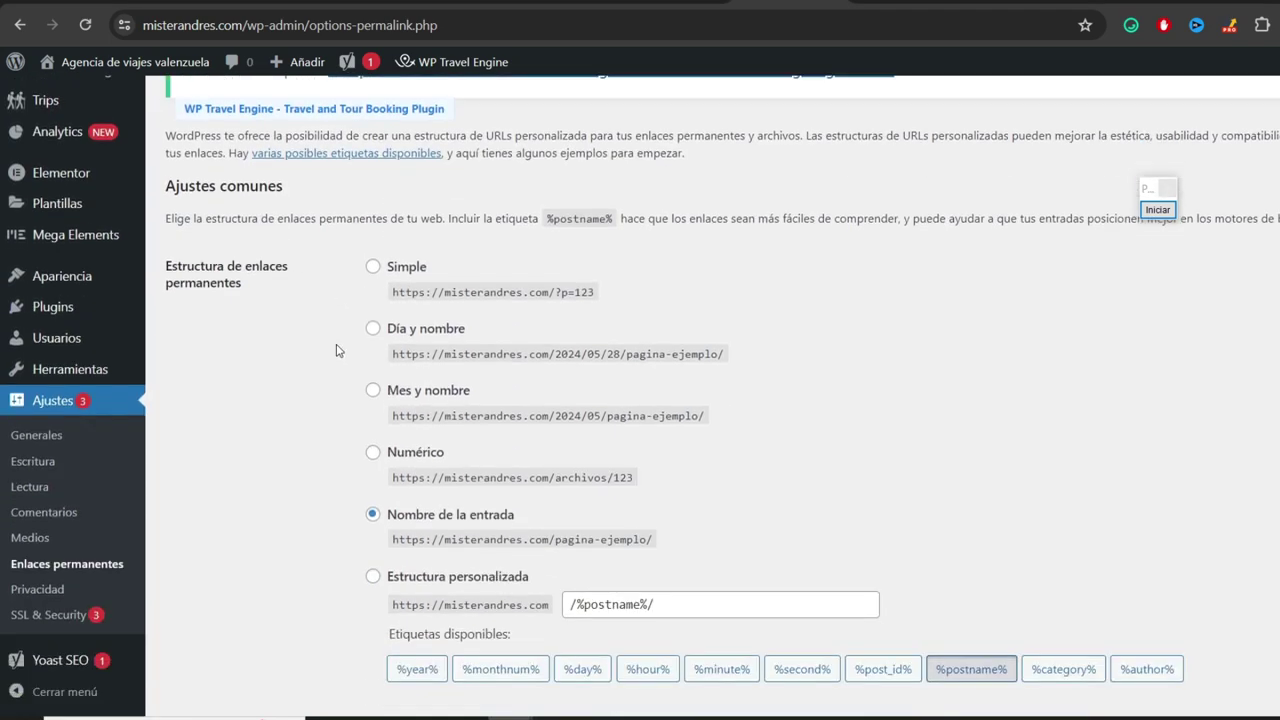
{"action": "scroll", "coordinate": [415, 304], "scroll_direction": "up", "scroll_amount": 3}
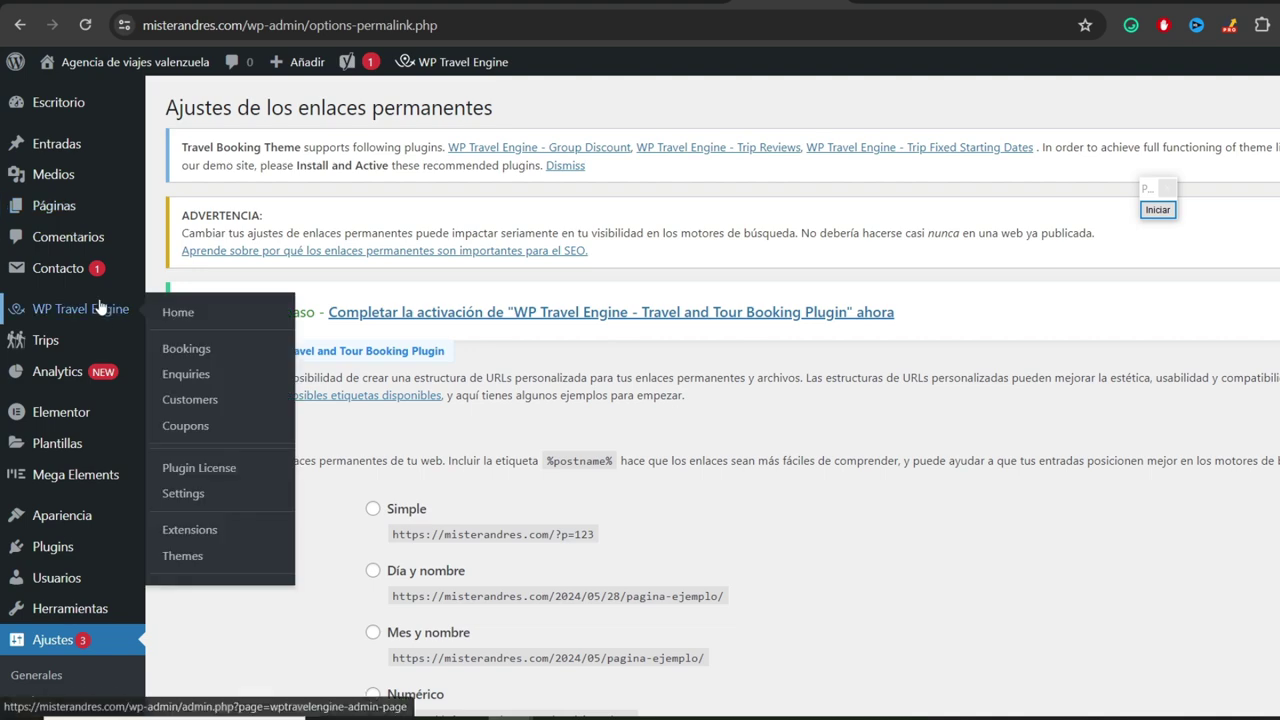
- Look over the Parque Xcaret activity on the Expedia TAAP page, switch back to WordPress, and start a new trip
{"action": "mouse_move", "coordinate": [38, 347]}
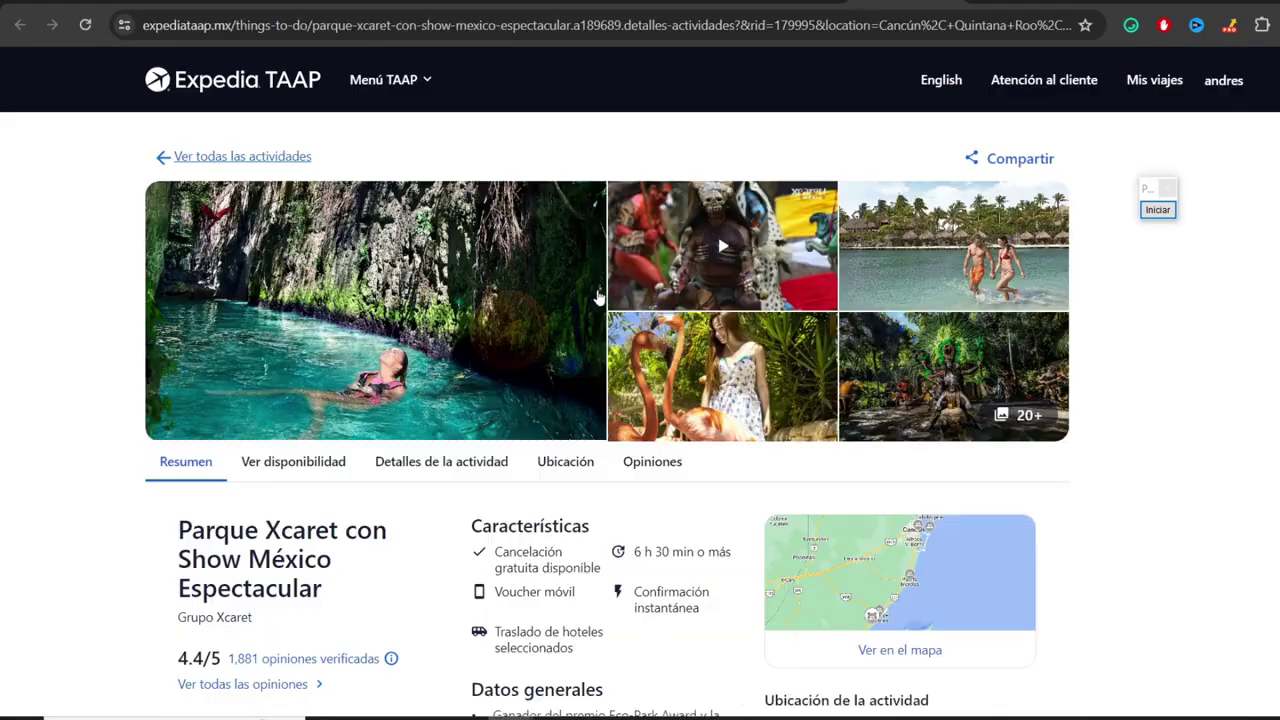
{"action": "scroll", "coordinate": [385, 297], "scroll_direction": "down", "scroll_amount": 2}
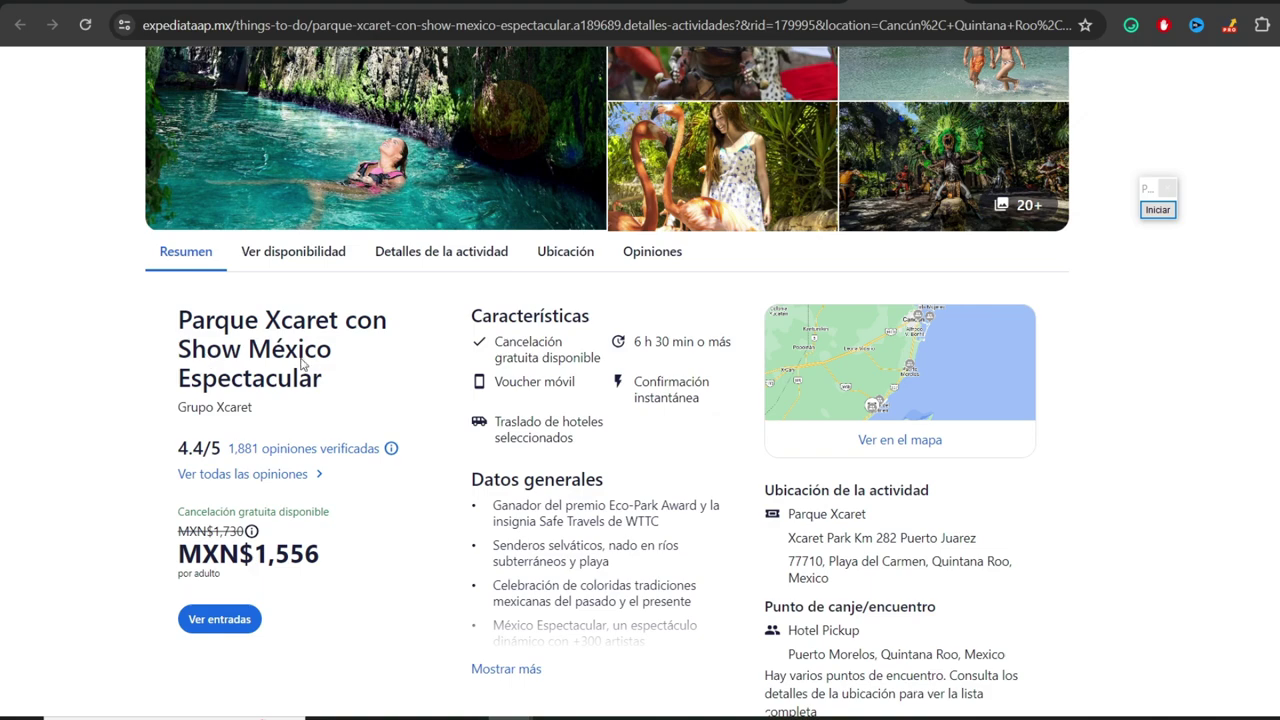
{"action": "scroll", "coordinate": [441, 254], "scroll_direction": "up", "scroll_amount": 2}
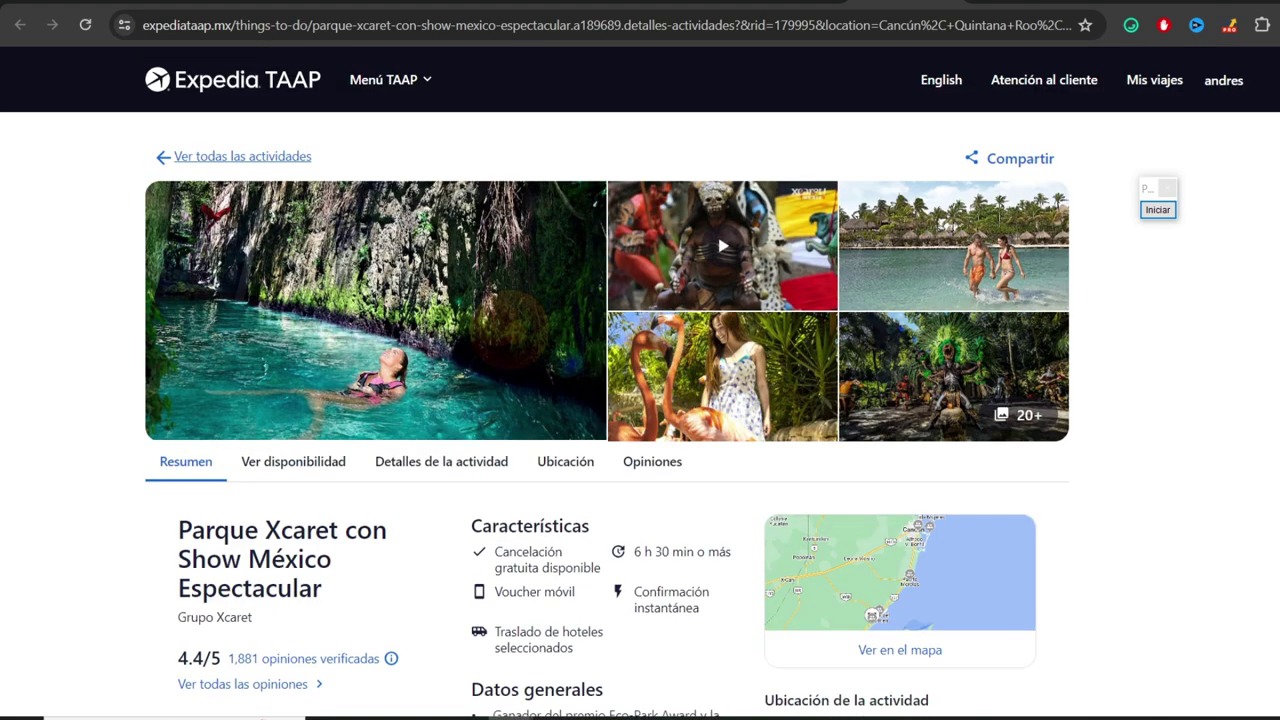
{"action": "left_click", "coordinate": [812, 1]}
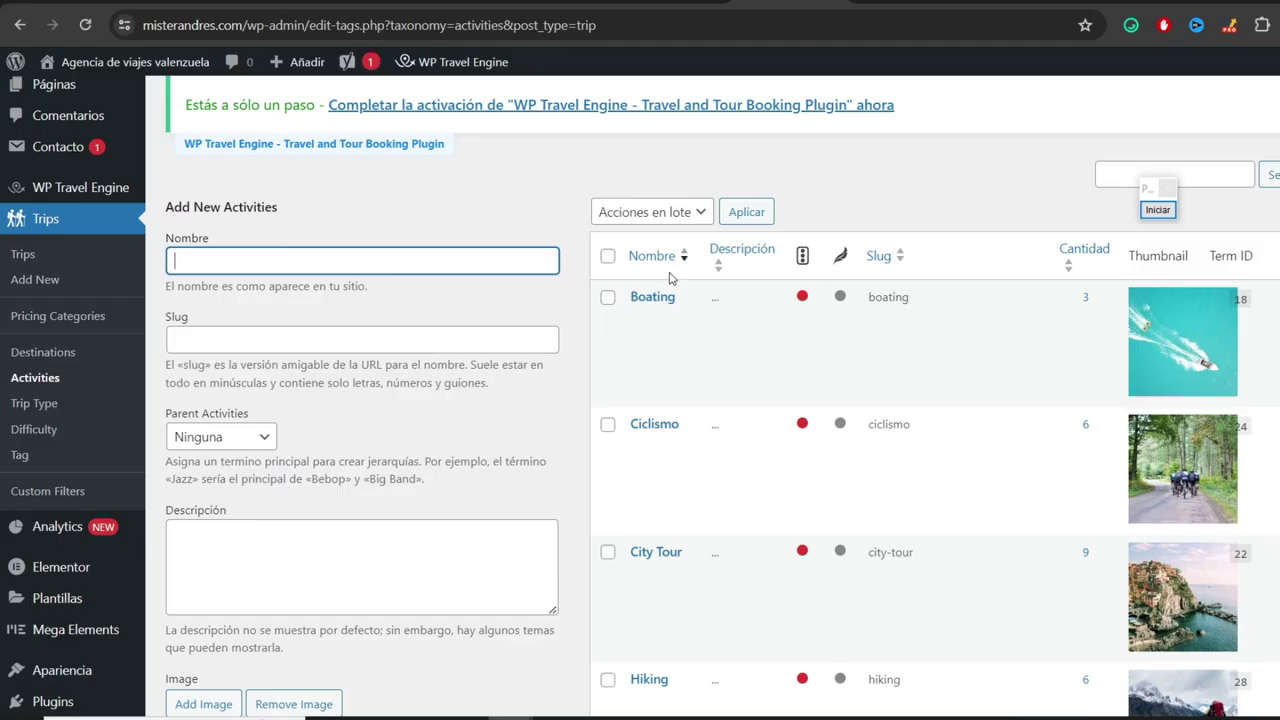
{"action": "scroll", "coordinate": [1108, 486], "scroll_direction": "up", "scroll_amount": 1}
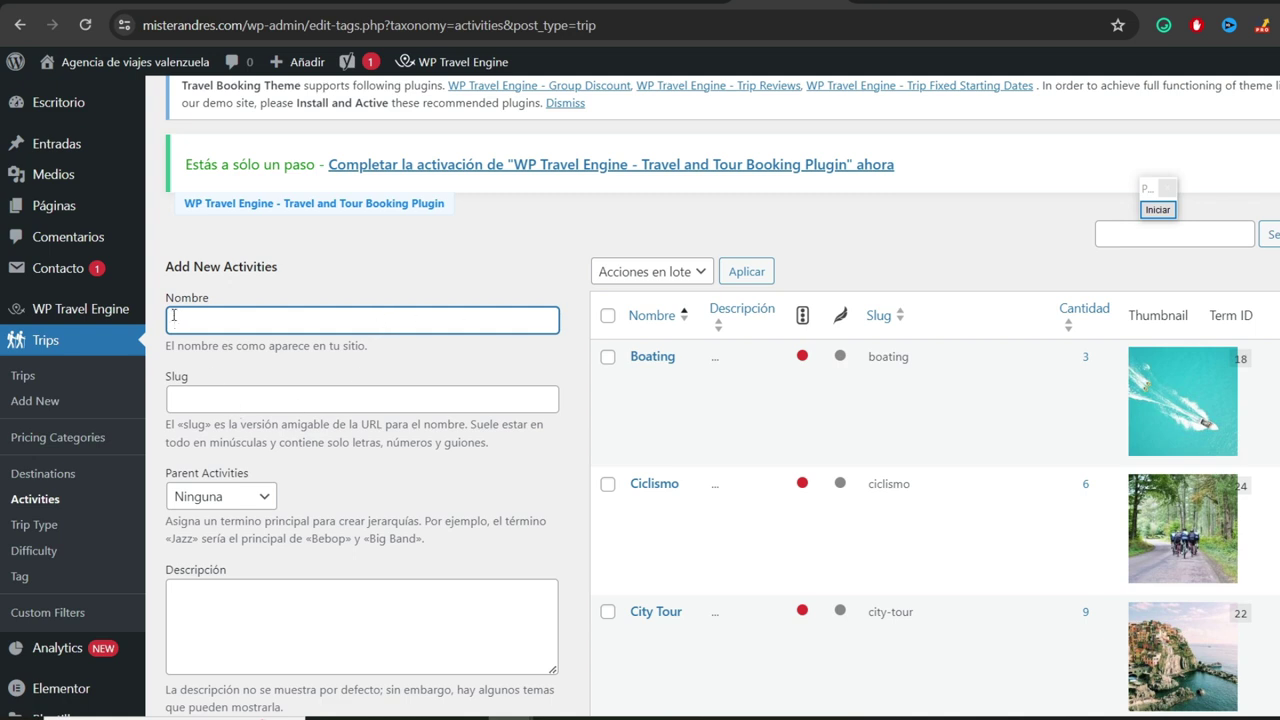
{"action": "left_click", "coordinate": [44, 405]}
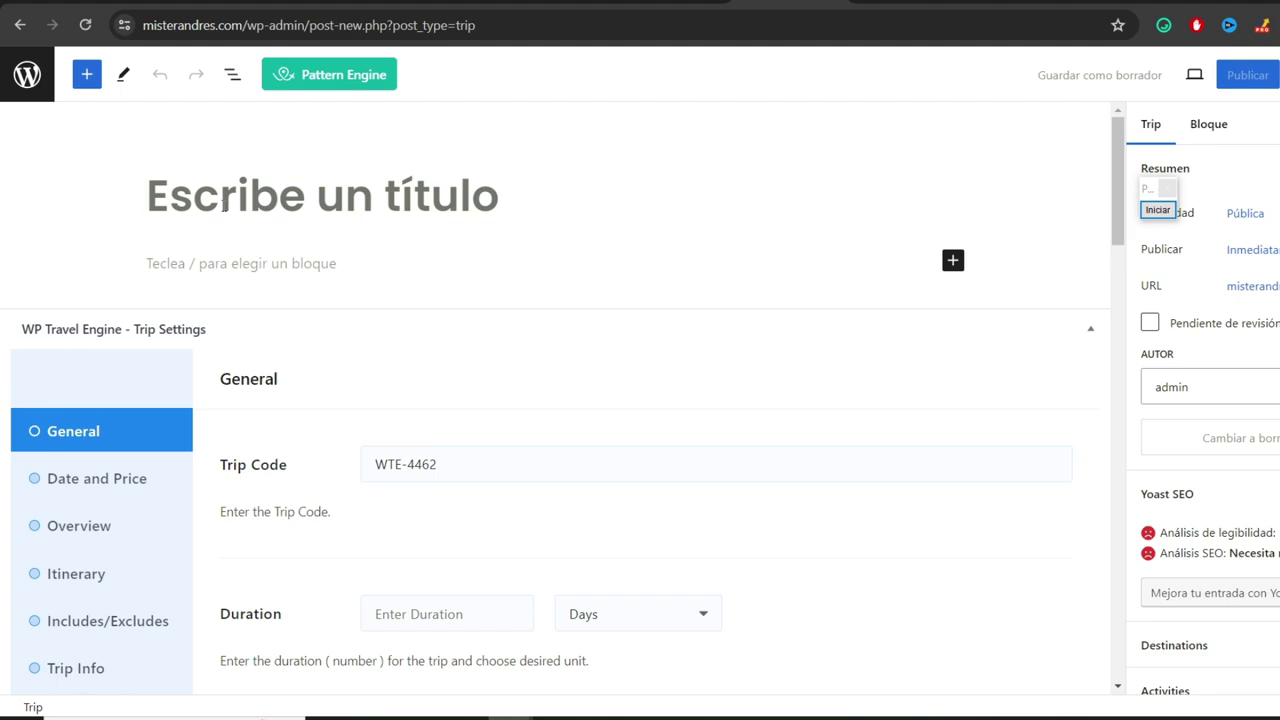
- Copy the activity name "Parque Xcaret con Show México Espectacular" from Expedia TAAP and paste it as the new trip's title in WordPress
{"action": "left_click", "coordinate": [896, 2]}
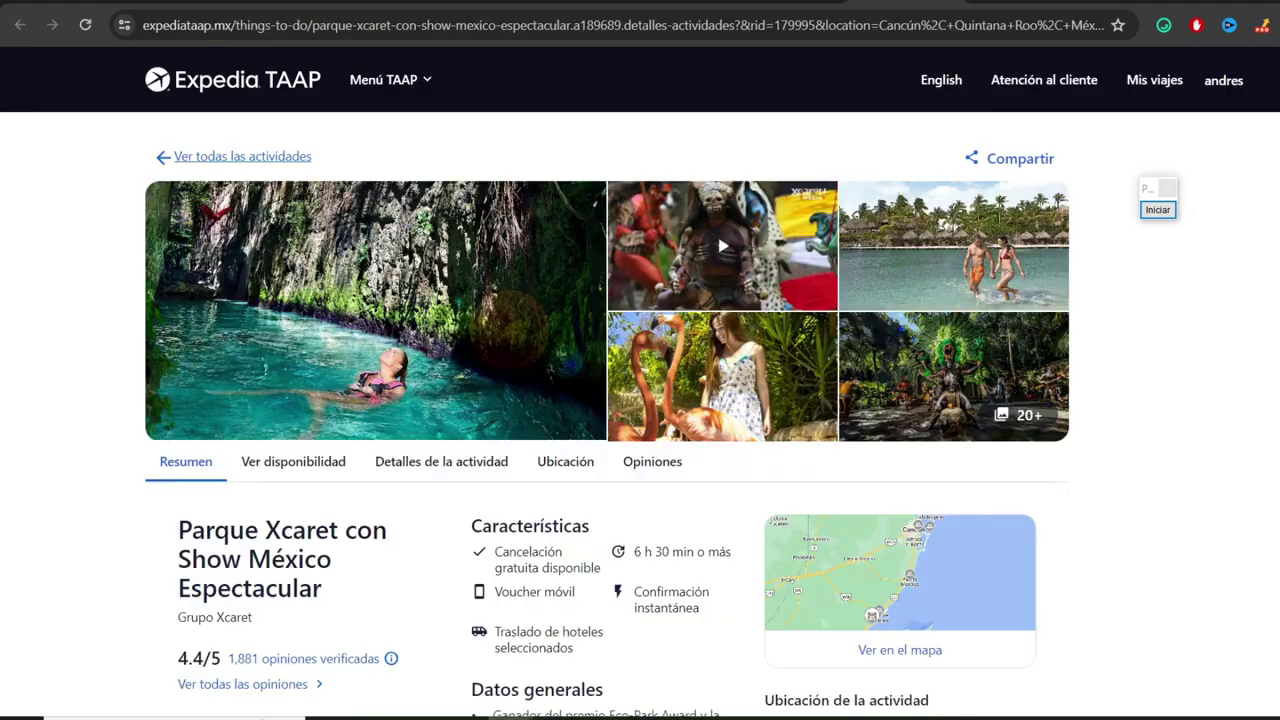
{"action": "scroll", "coordinate": [369, 320], "scroll_direction": "down", "scroll_amount": 3}
{"action": "scroll", "coordinate": [369, 320], "scroll_direction": "up", "scroll_amount": 1}
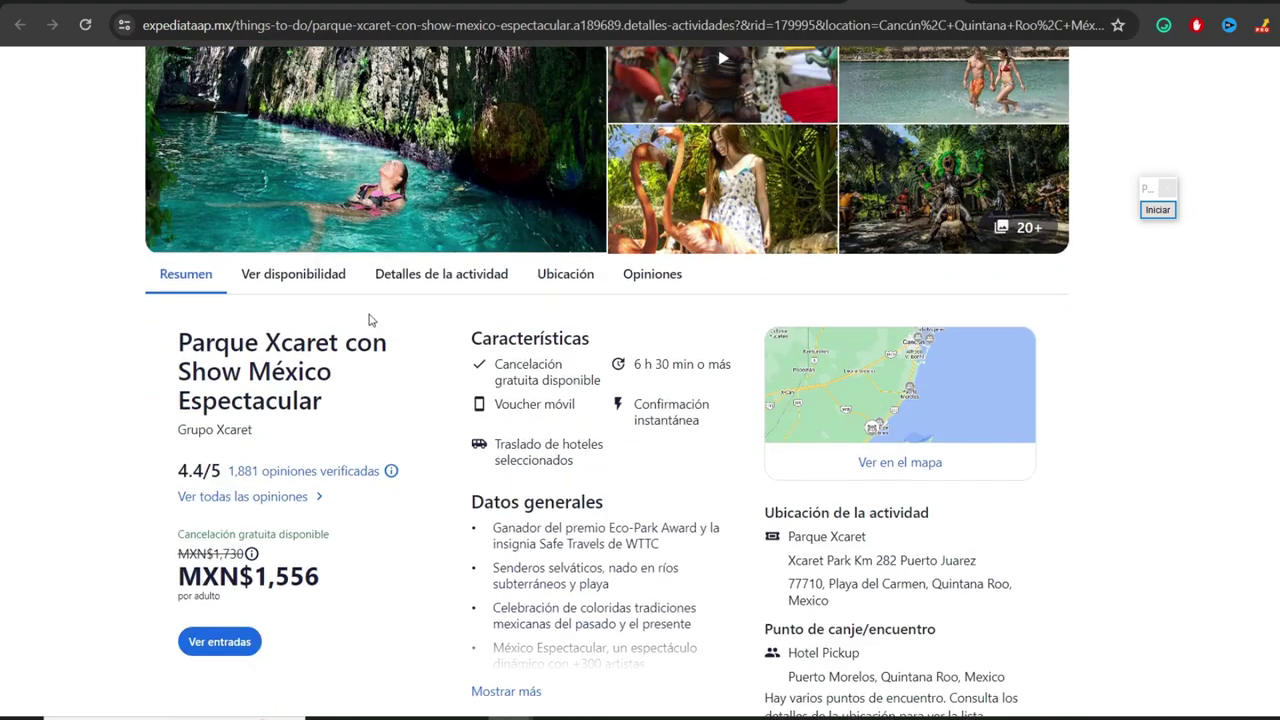
{"action": "left_click_drag", "start_coordinate": [188, 350], "coordinate": [343, 398]}
{"action": "key", "text": "ctrl+c"}
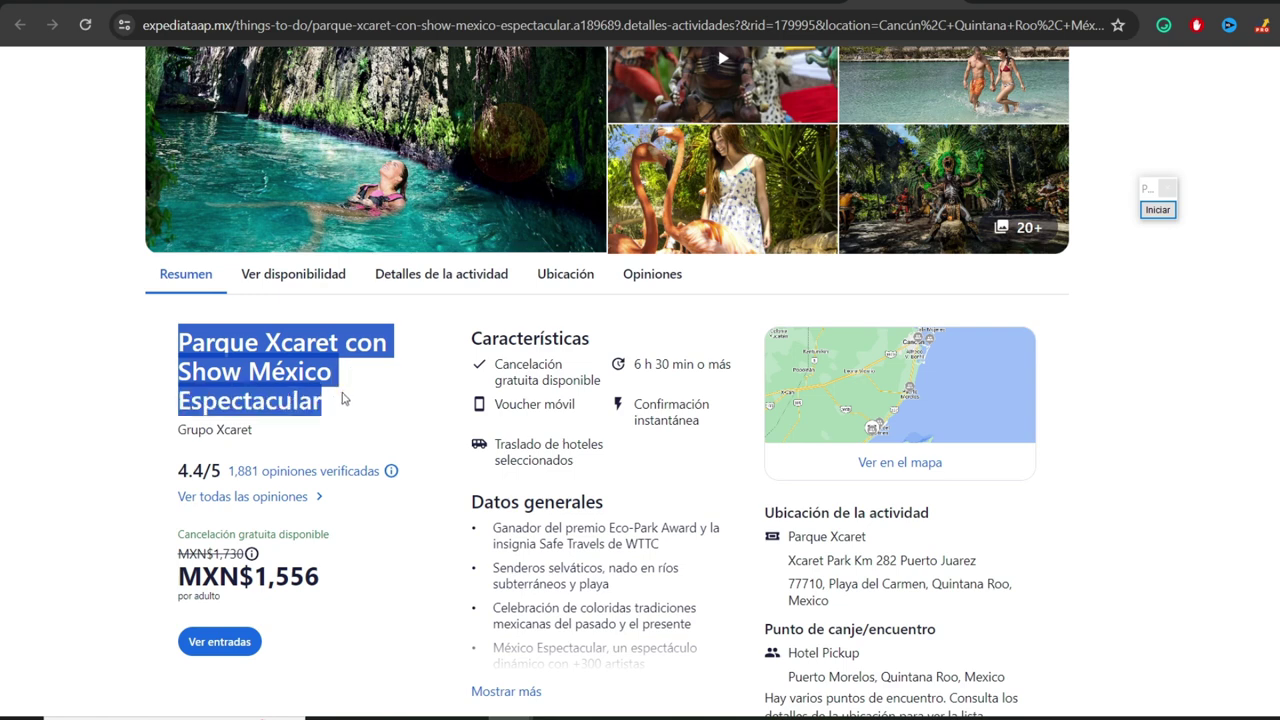
{"action": "left_click", "coordinate": [785, 2]}
{"action": "key", "text": "ctrl+v"}
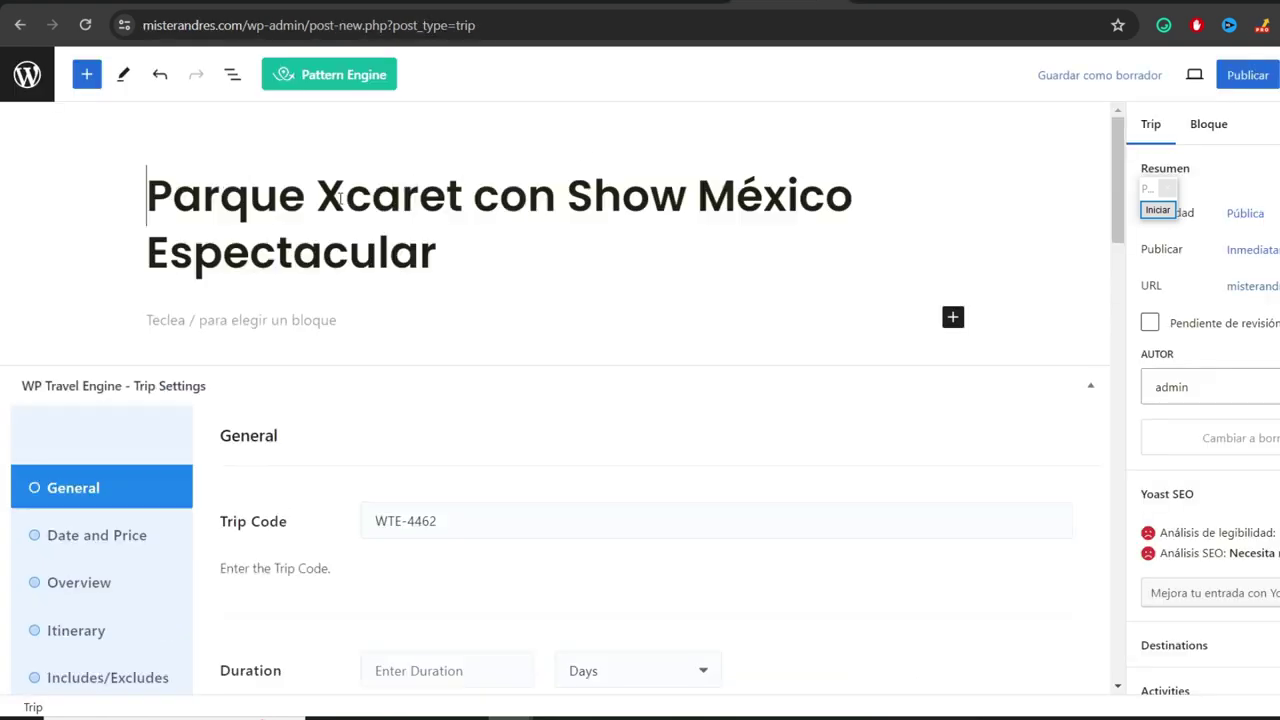
- Check the activity's length on the Expedia TAAP page and set the trip's duration to 7 hours in WordPress
{"action": "scroll", "coordinate": [830, 292], "scroll_direction": "down", "scroll_amount": 3}
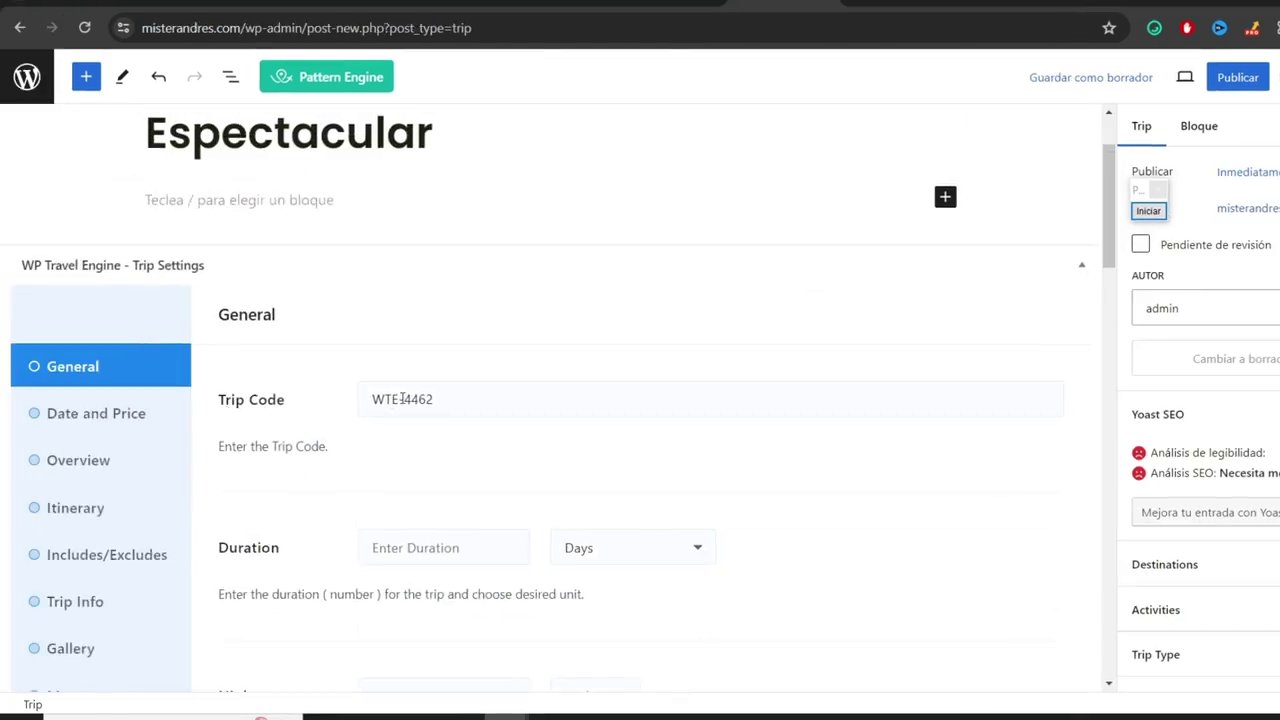
{"action": "scroll", "coordinate": [440, 395], "scroll_direction": "up", "scroll_amount": 1}
{"action": "scroll", "coordinate": [440, 400], "scroll_direction": "down", "scroll_amount": 2}
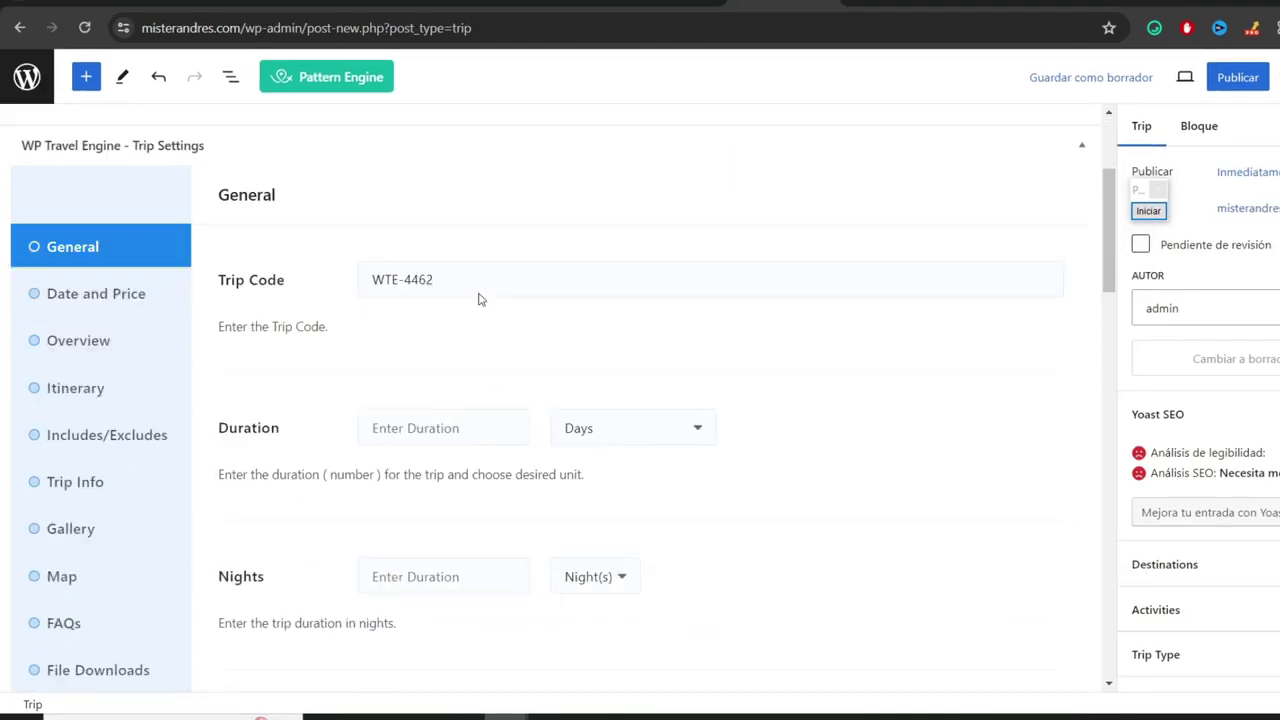
{"action": "scroll", "coordinate": [1108, 215], "scroll_direction": "down", "scroll_amount": 3}
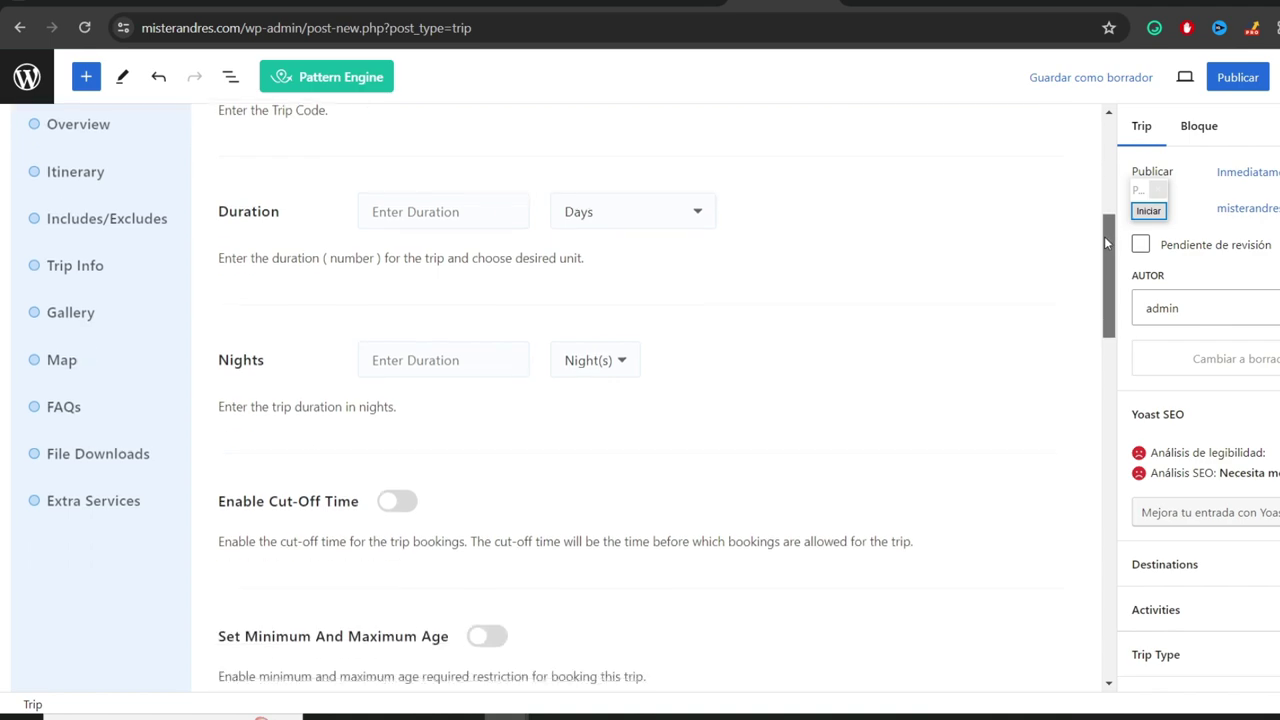
{"action": "left_click", "coordinate": [900, 3]}
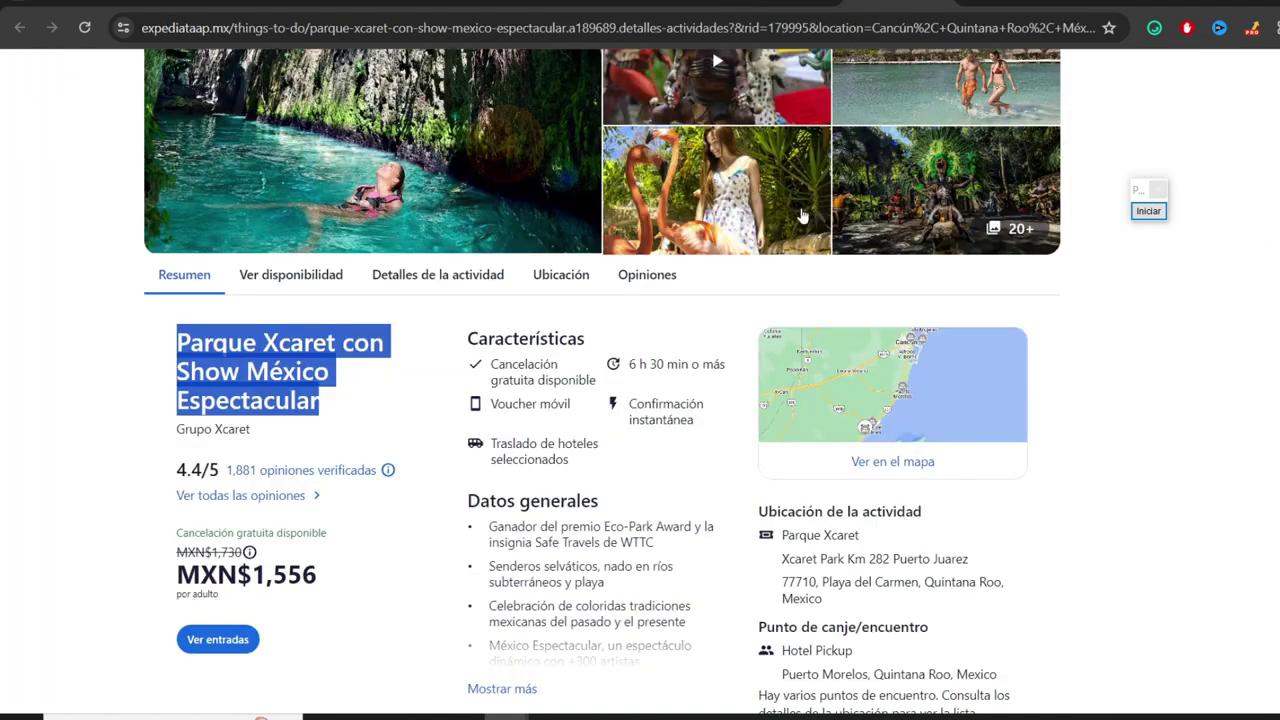
{"action": "scroll", "coordinate": [803, 216], "scroll_direction": "down", "scroll_amount": 1}
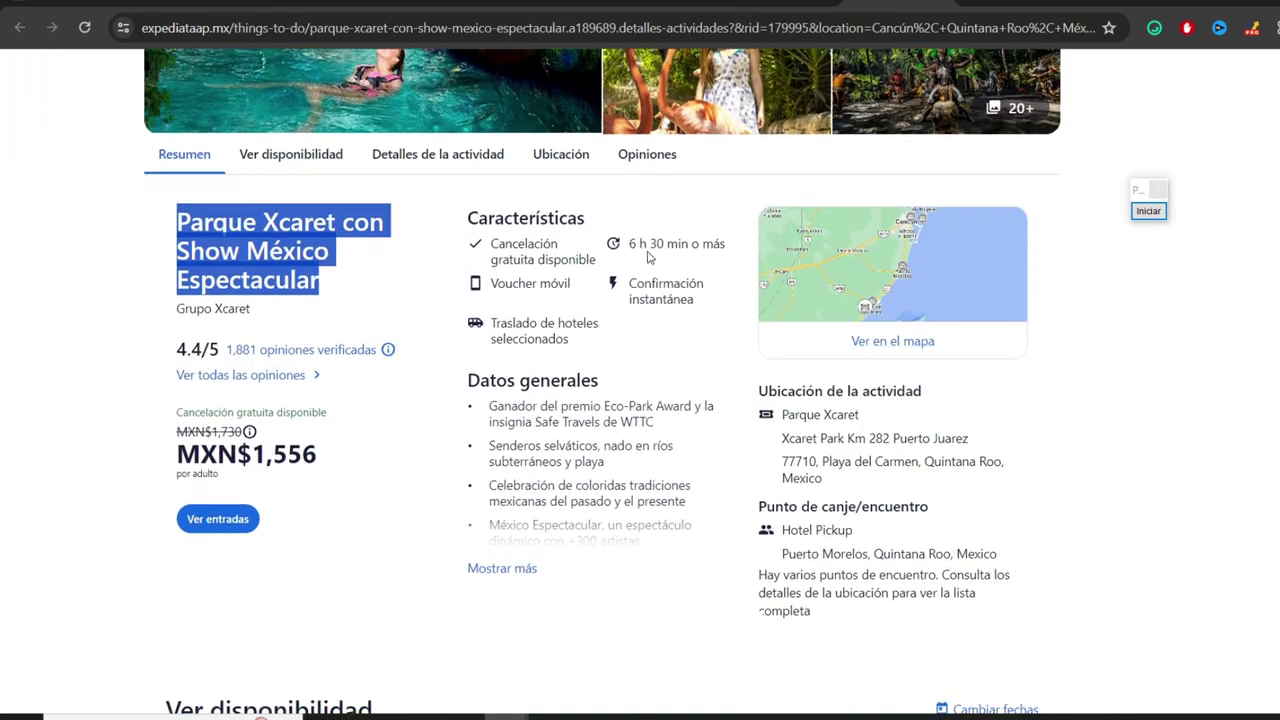
{"action": "left_click", "coordinate": [781, 2]}
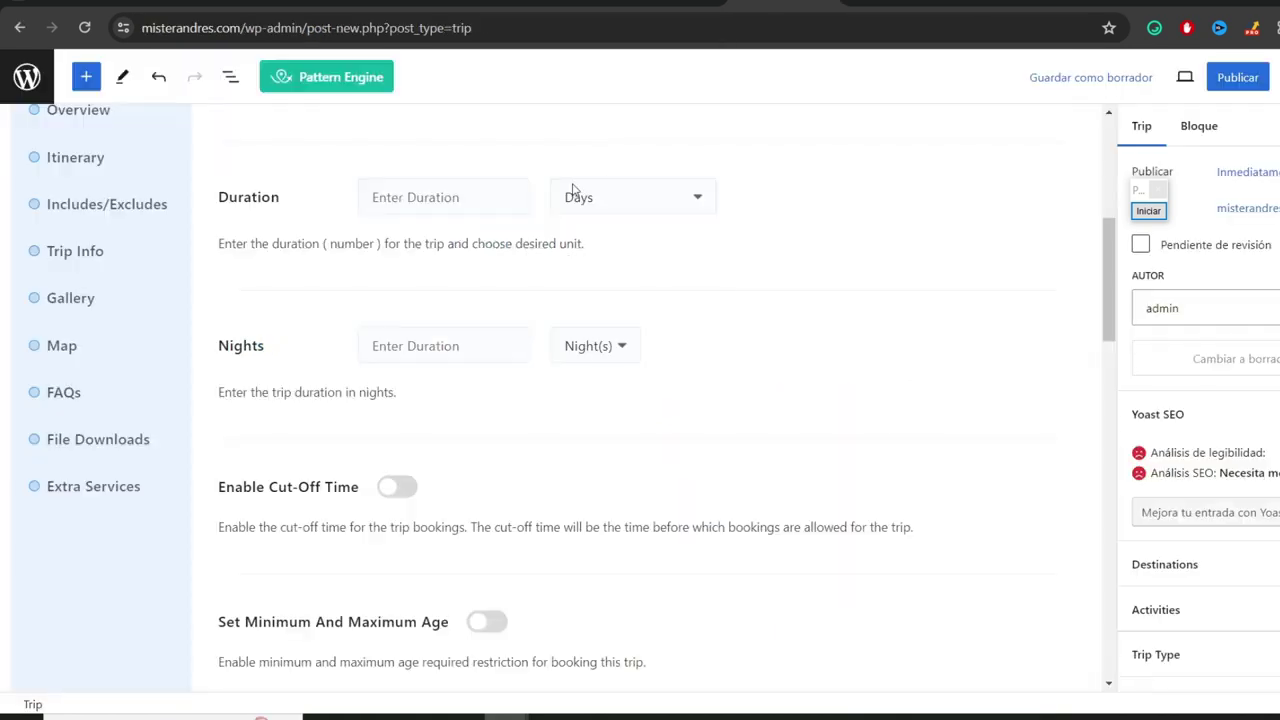
{"action": "left_click", "coordinate": [420, 201]}
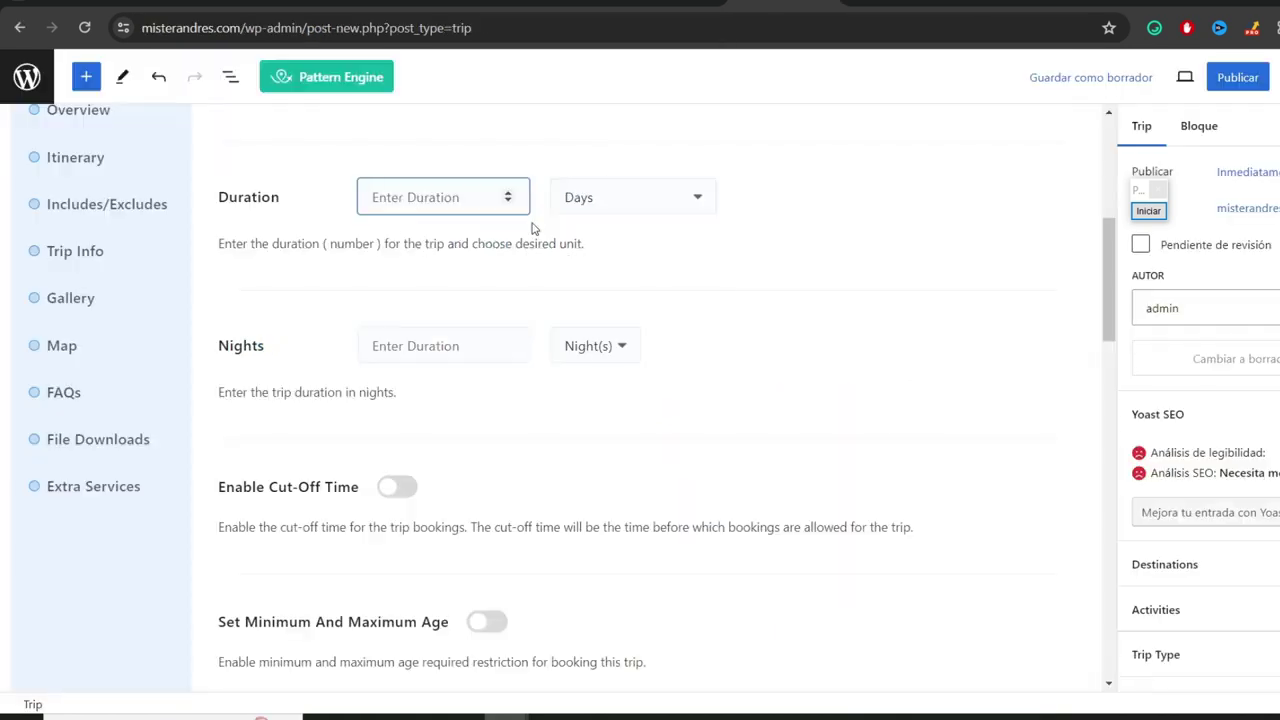
{"action": "type", "text": "6"}
{"action": "left_click", "coordinate": [606, 195]}
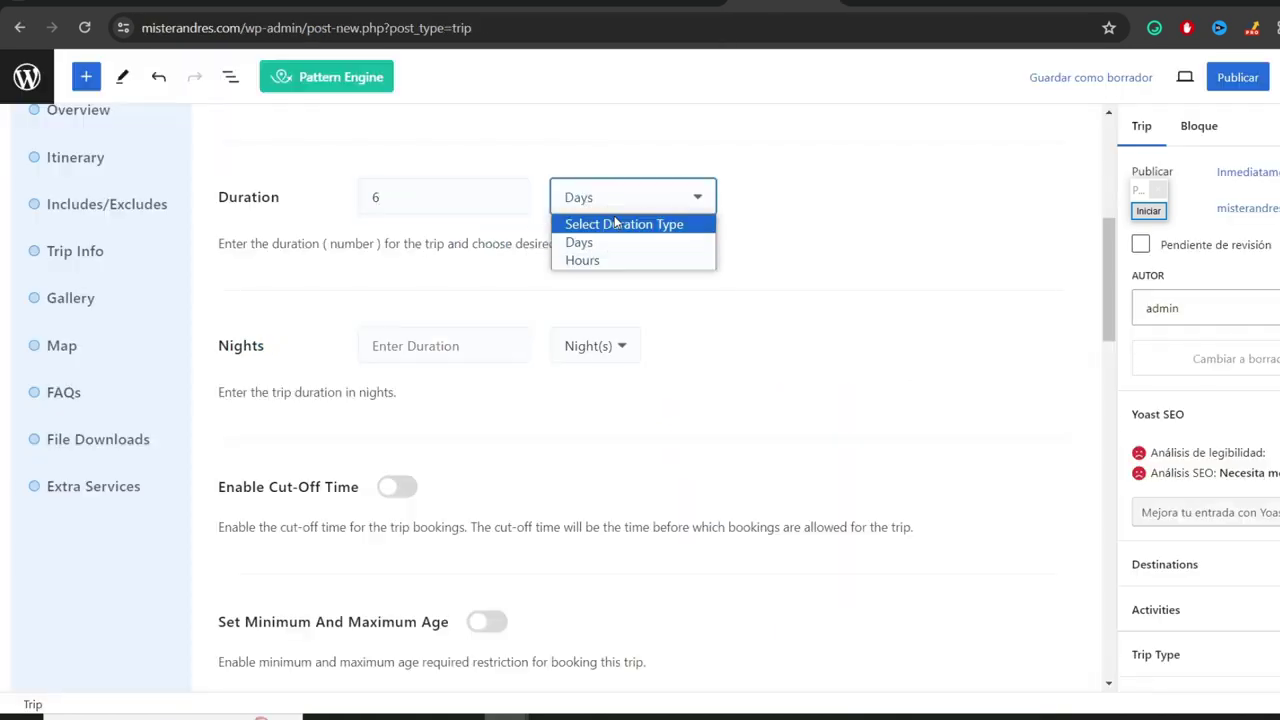
{"action": "left_click", "coordinate": [596, 261]}
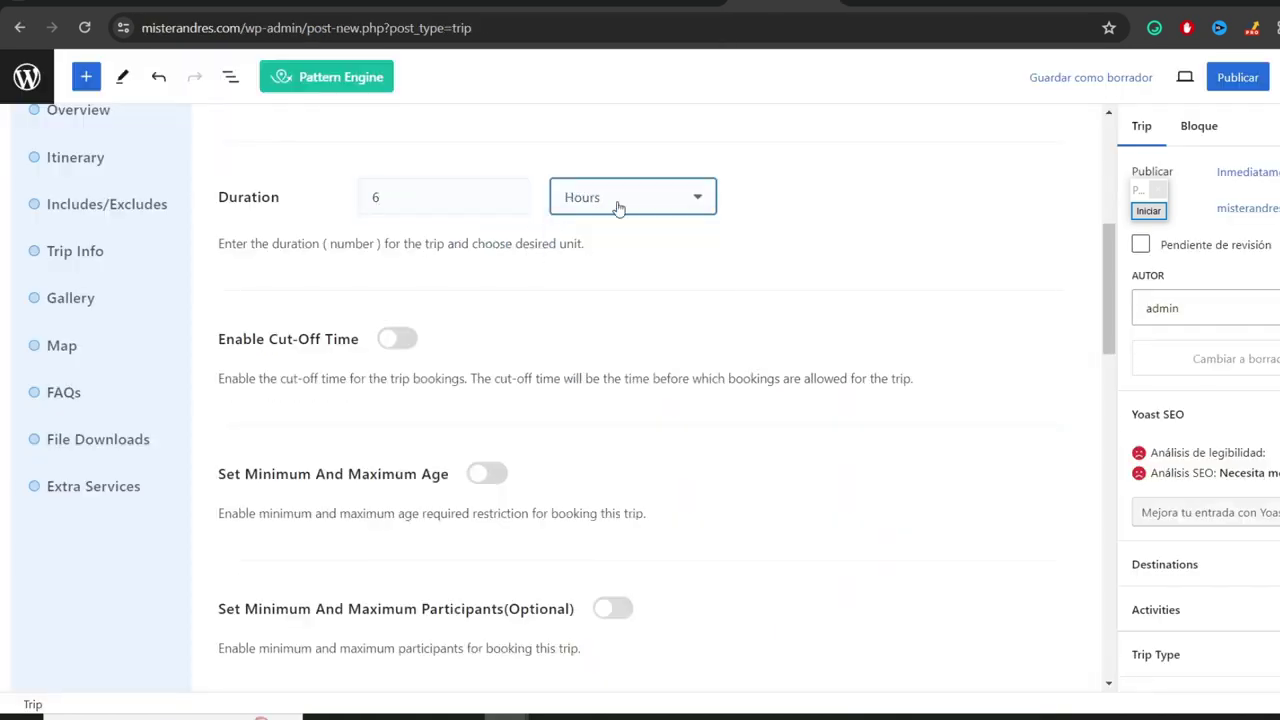
{"action": "double_click", "coordinate": [404, 202]}
{"action": "left_click", "coordinate": [537, 257]}
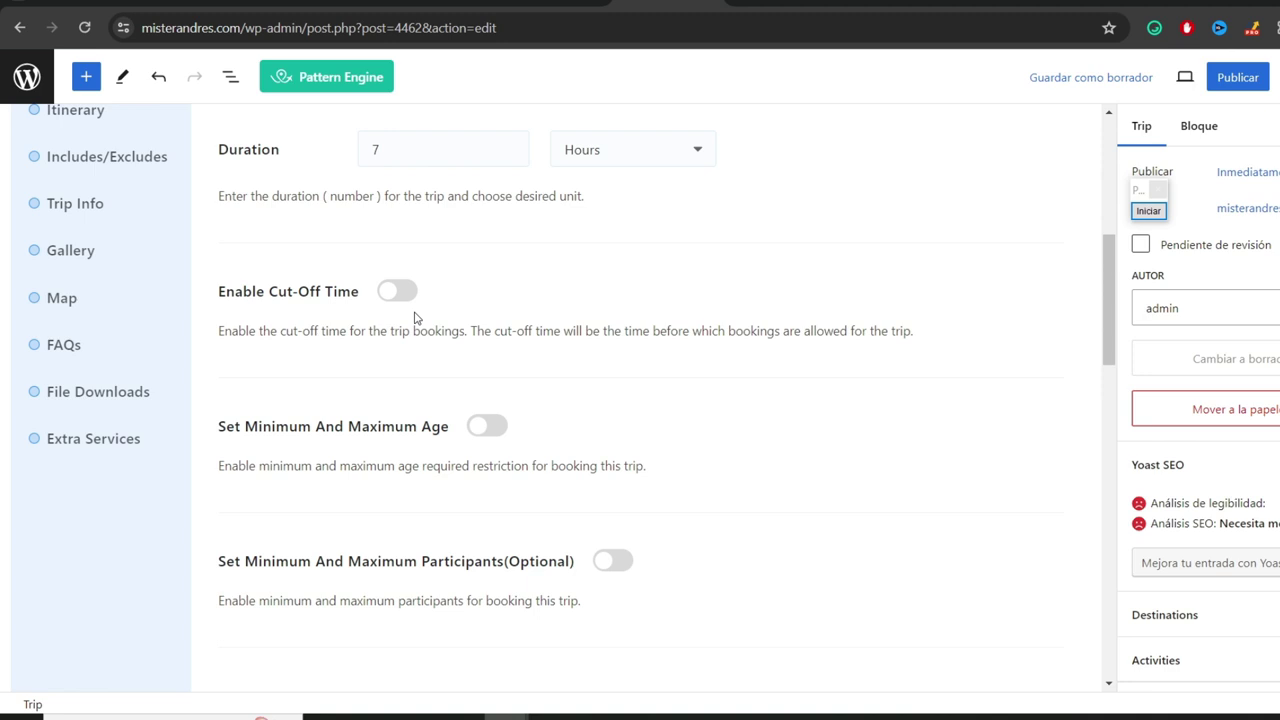
- Enable the booking cut-off time for the trip and set it to 2 days
{"action": "left_click", "coordinate": [392, 298]}
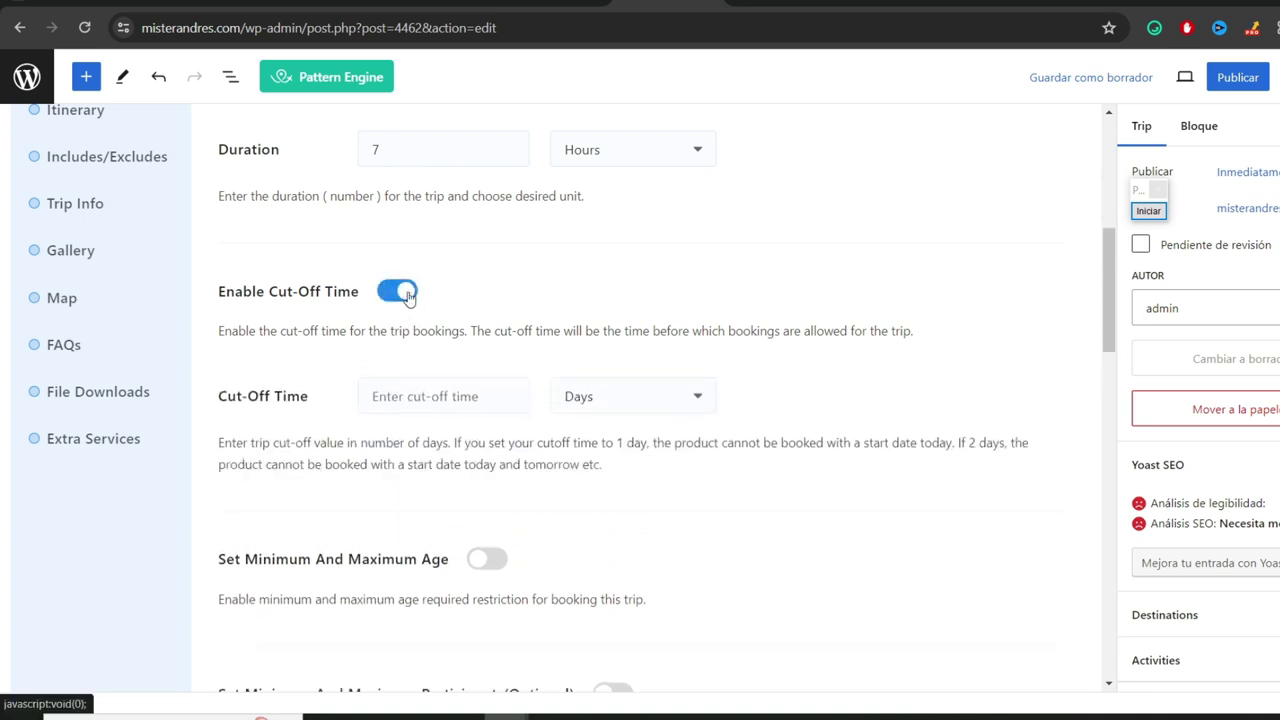
{"action": "scroll", "coordinate": [488, 340], "scroll_direction": "down", "scroll_amount": 2}
{"action": "scroll", "coordinate": [431, 409], "scroll_direction": "up", "scroll_amount": 2}
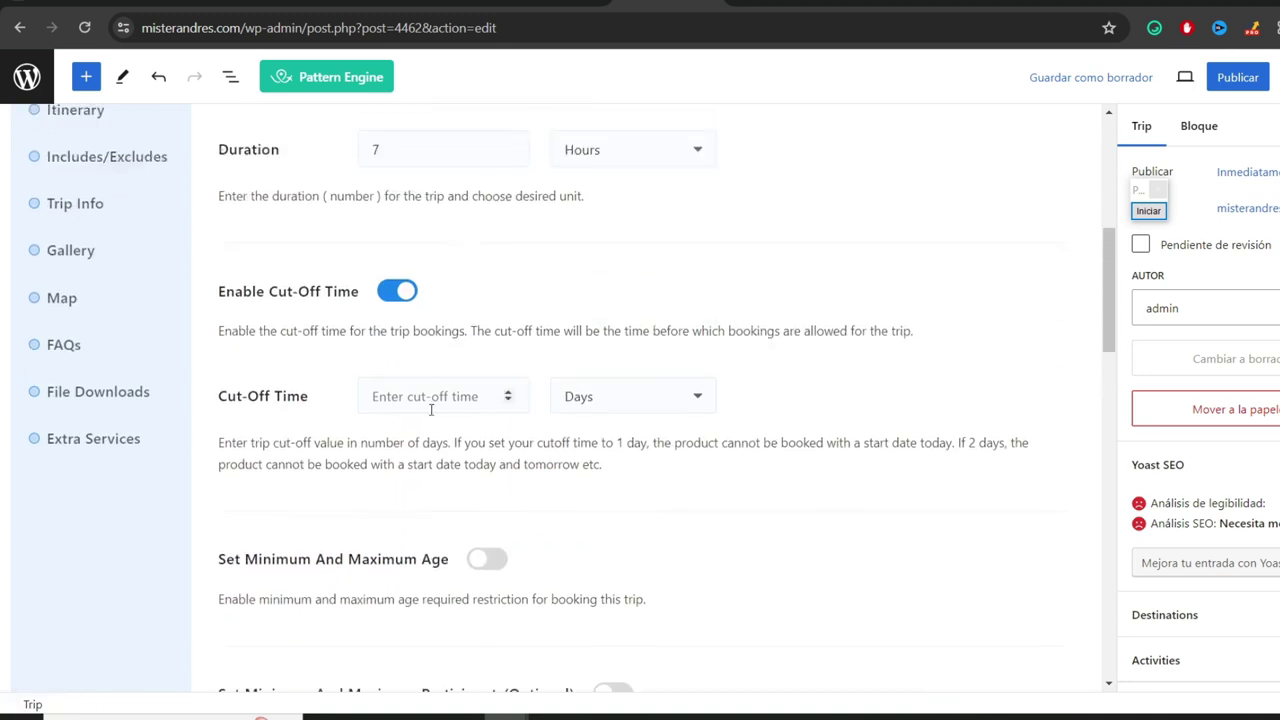
{"action": "left_click", "coordinate": [432, 398]}
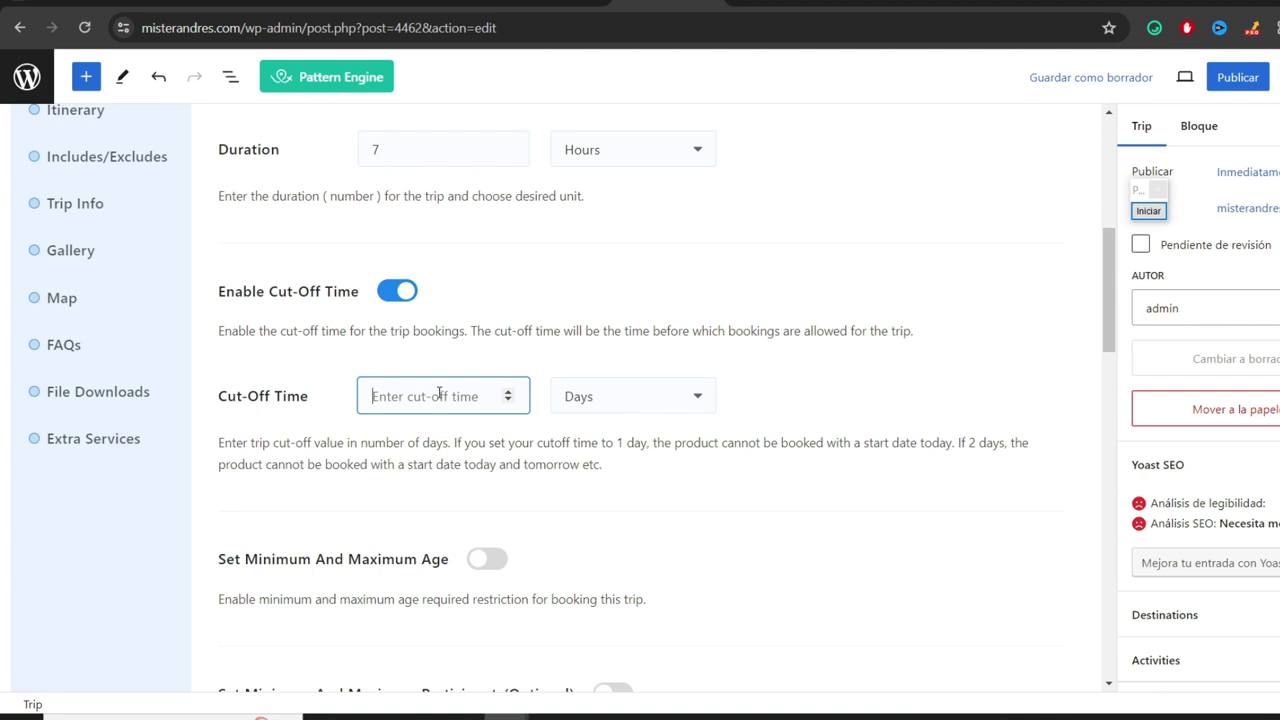
{"action": "type", "text": "2"}
- Review the minimum and maximum age option, point out its switch with a red arrow, and clear the annotation
{"action": "scroll", "coordinate": [614, 397], "scroll_direction": "down", "scroll_amount": 4}
{"action": "scroll", "coordinate": [634, 391], "scroll_direction": "up", "scroll_amount": 1}
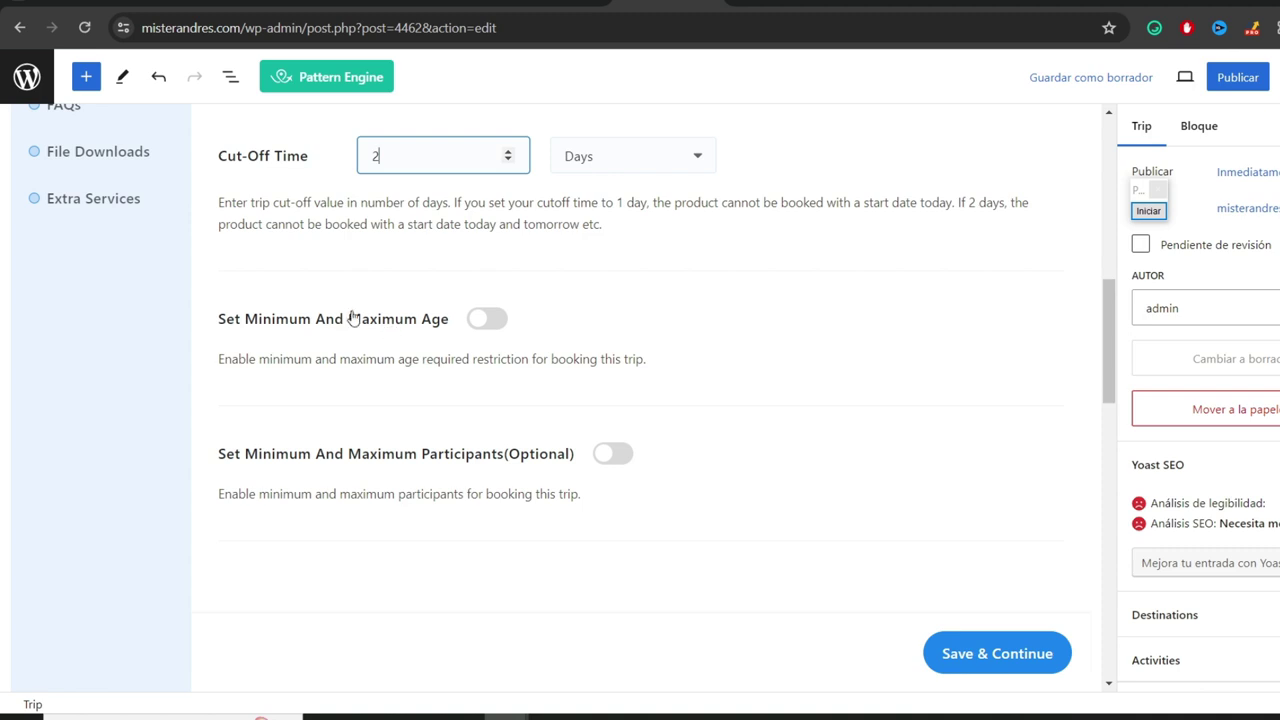
{"action": "left_click_drag", "start_coordinate": [664, 364], "coordinate": [245, 350]}
{"action": "left_click", "coordinate": [427, 312]}
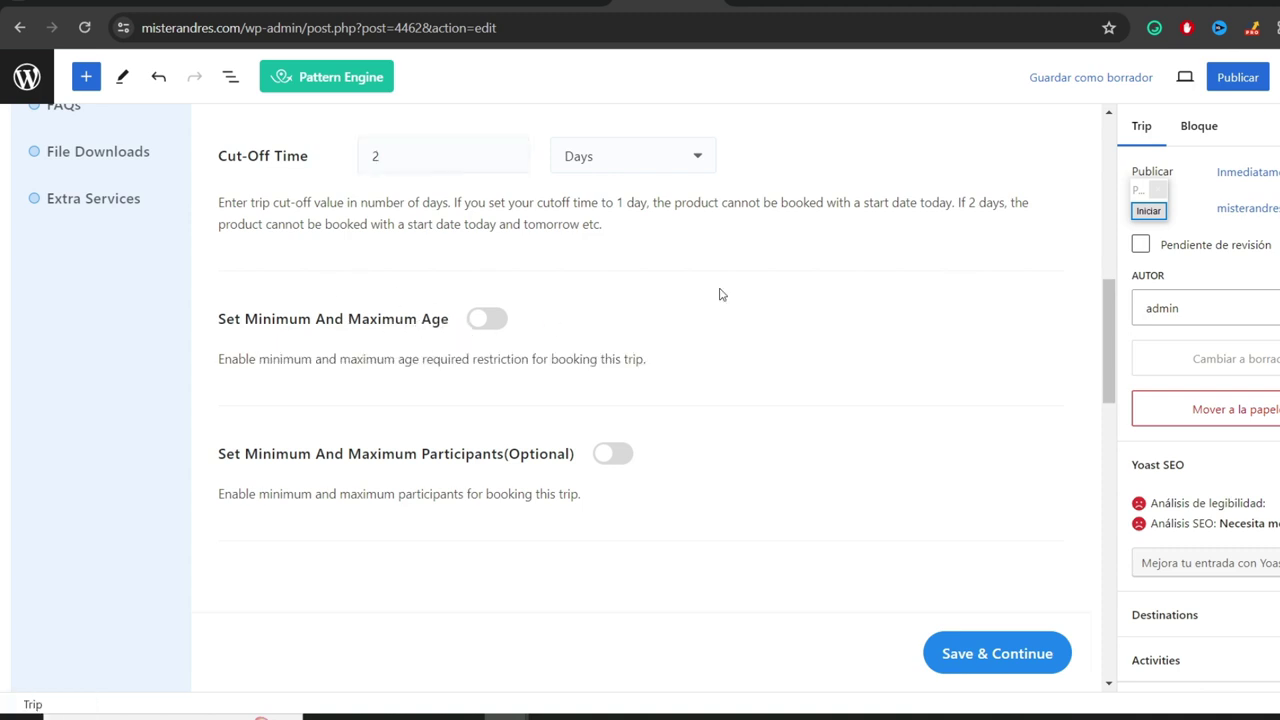
{"action": "left_click", "coordinate": [1148, 210]}
{"action": "mouse_move", "coordinate": [829, 184]}
{"action": "left_mouse_down"}
{"action": "mouse_move", "coordinate": [812, 209]}
{"action": "mouse_move", "coordinate": [518, 320]}
{"action": "left_mouse_up"}
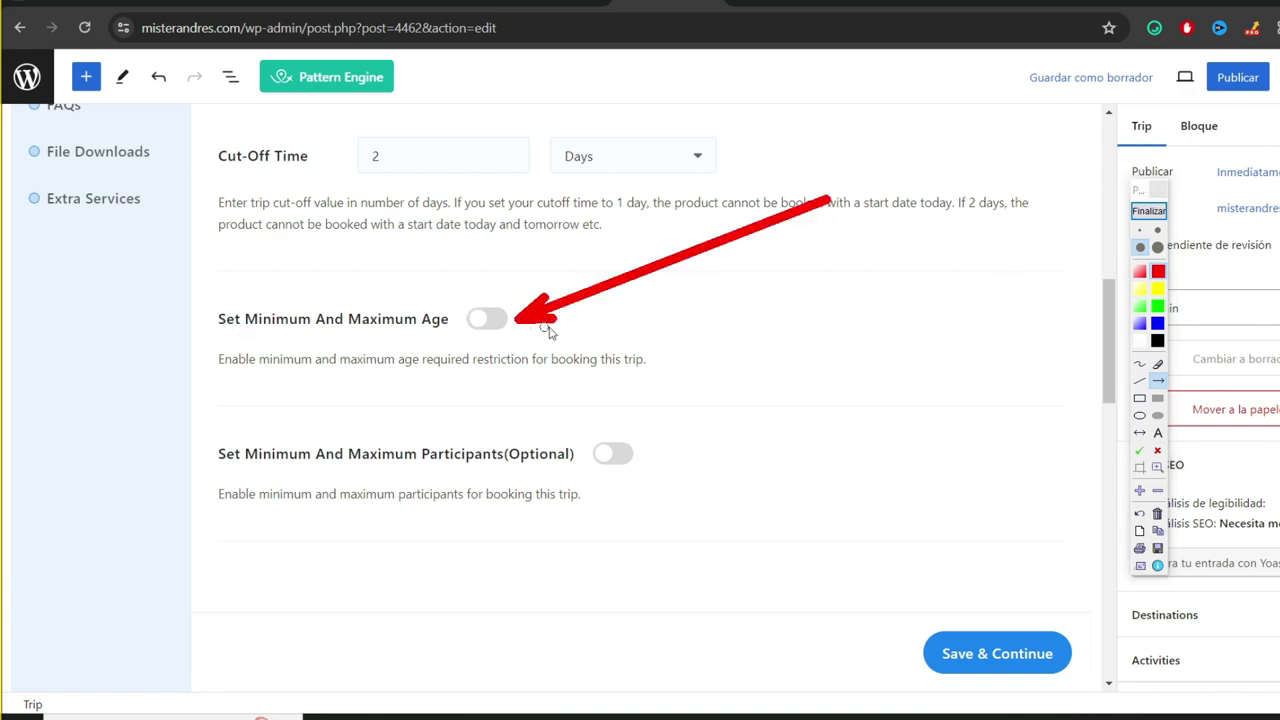
{"action": "left_click", "coordinate": [1148, 210]}
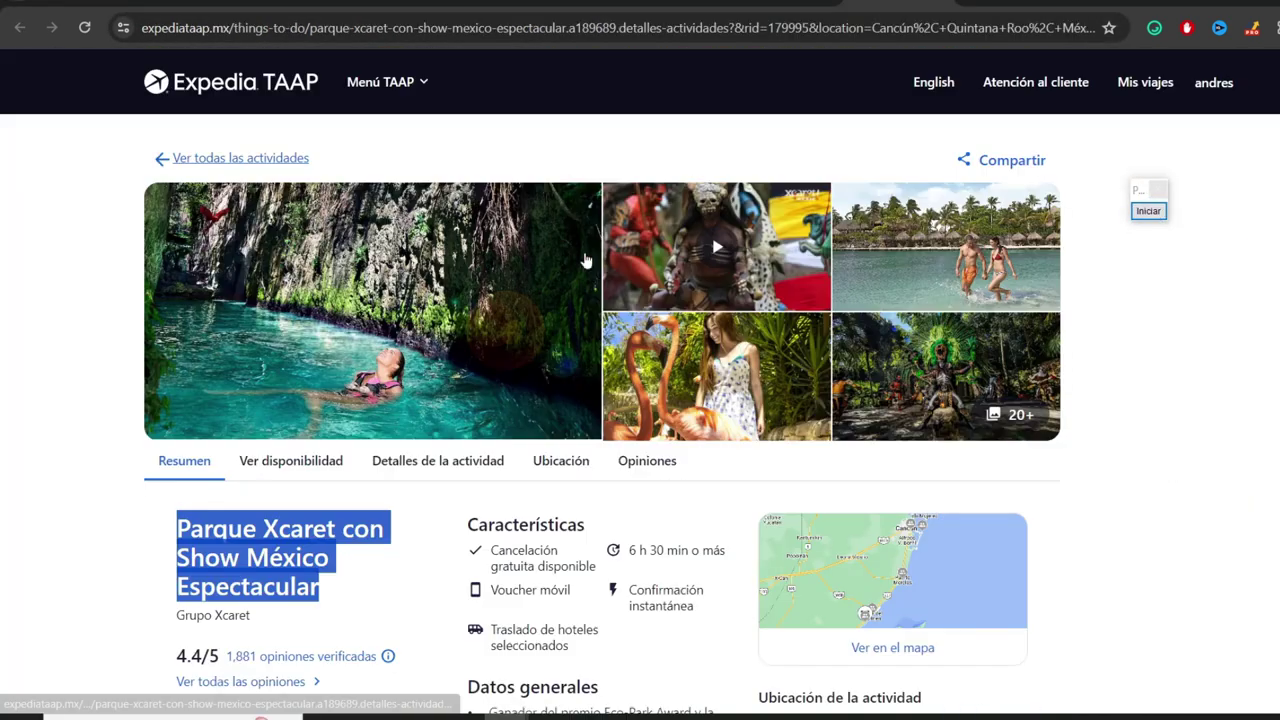
- Add a new package named XKARET in the WordPress trip's date and price settings
{"action": "scroll", "coordinate": [805, 270], "scroll_direction": "down", "scroll_amount": 2}
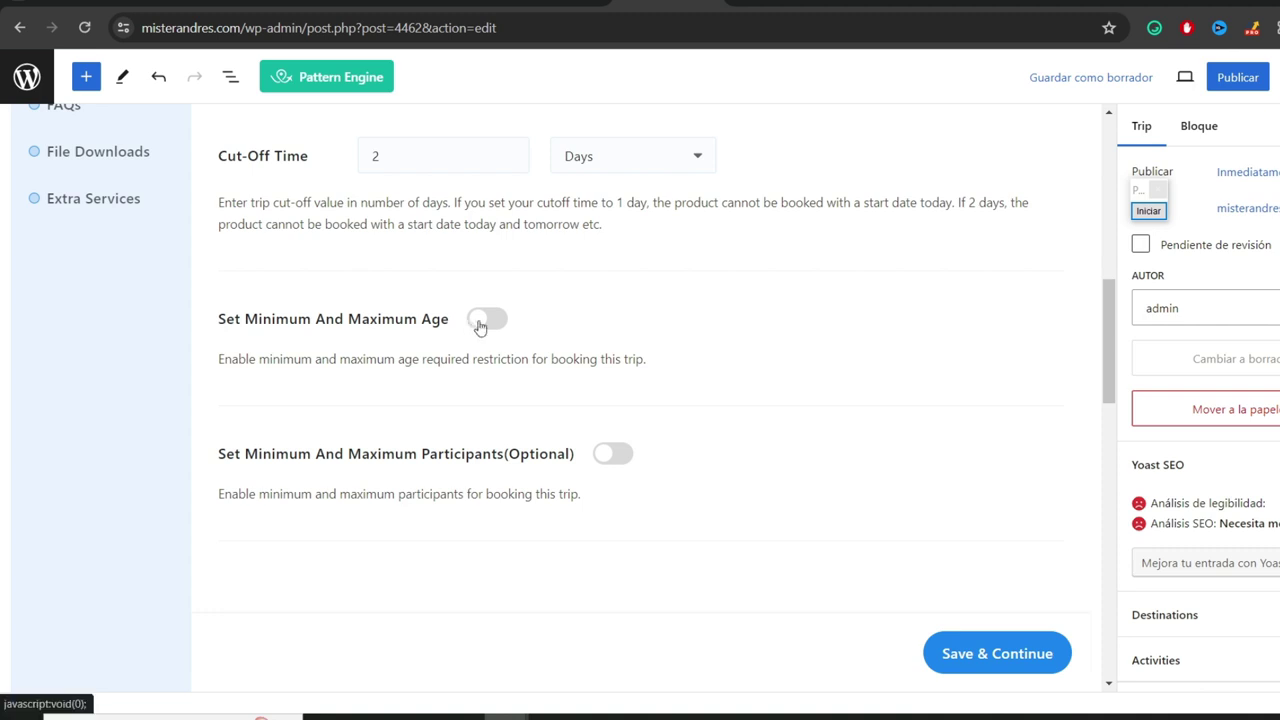
{"action": "scroll", "coordinate": [495, 340], "scroll_direction": "down", "scroll_amount": 2}
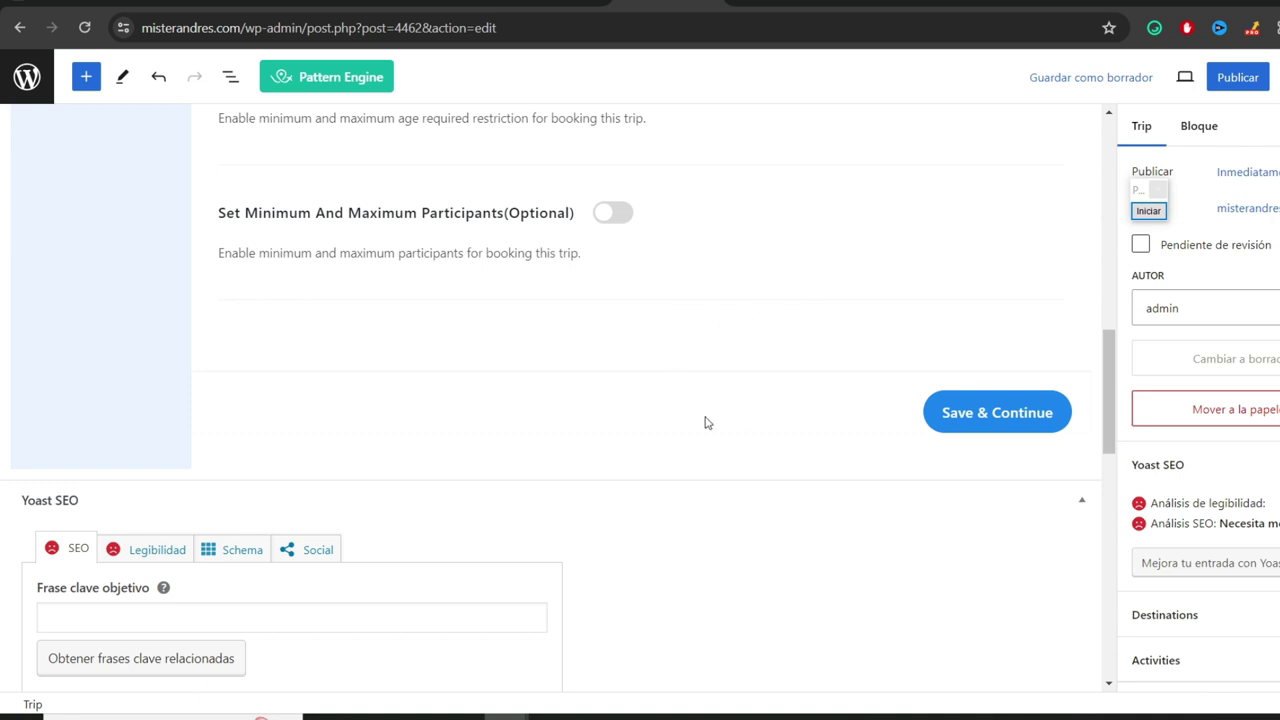
{"action": "scroll", "coordinate": [706, 423], "scroll_direction": "up", "scroll_amount": 2}
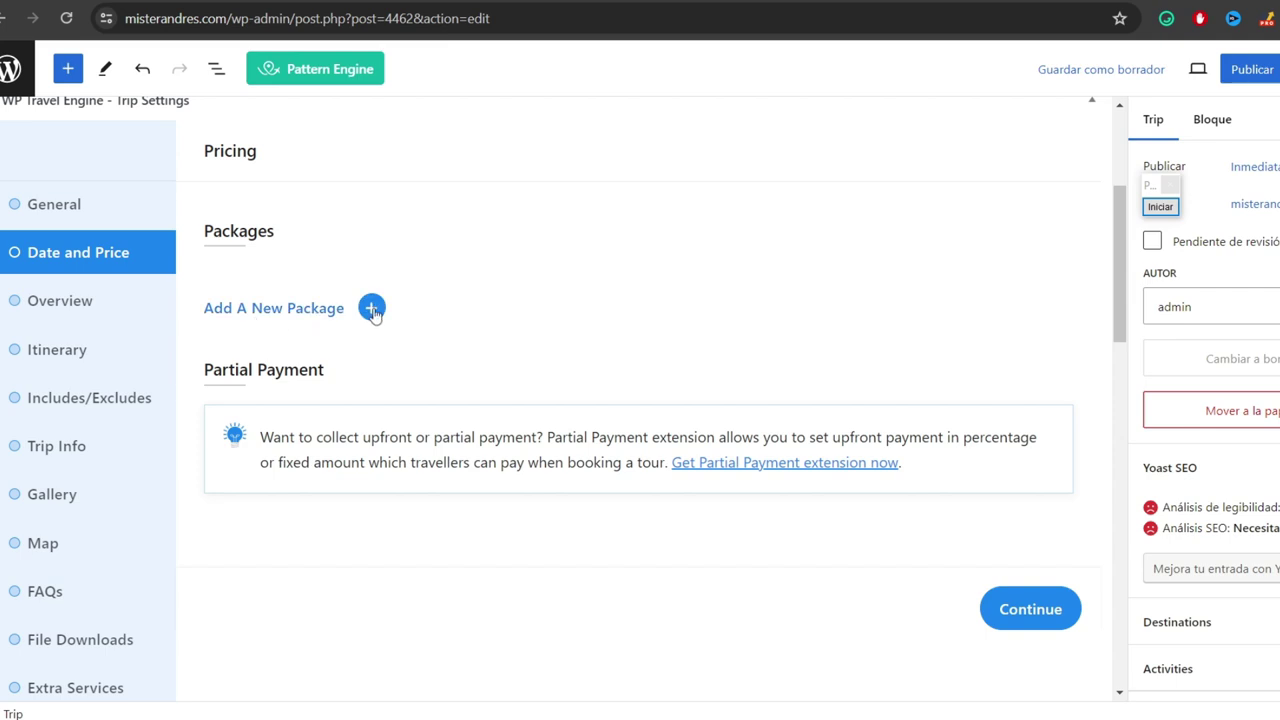
{"action": "left_click", "coordinate": [371, 308]}
{"action": "left_click", "coordinate": [337, 347]}
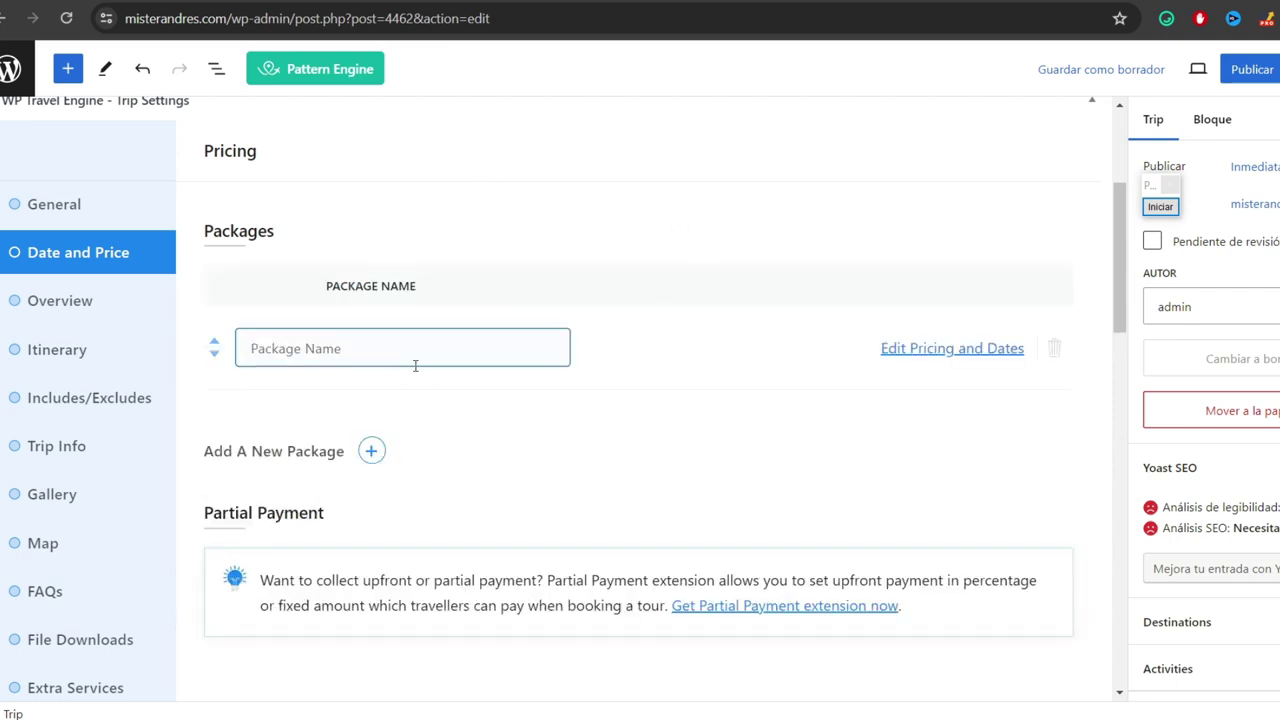
{"action": "type", "text": "XKARET"}
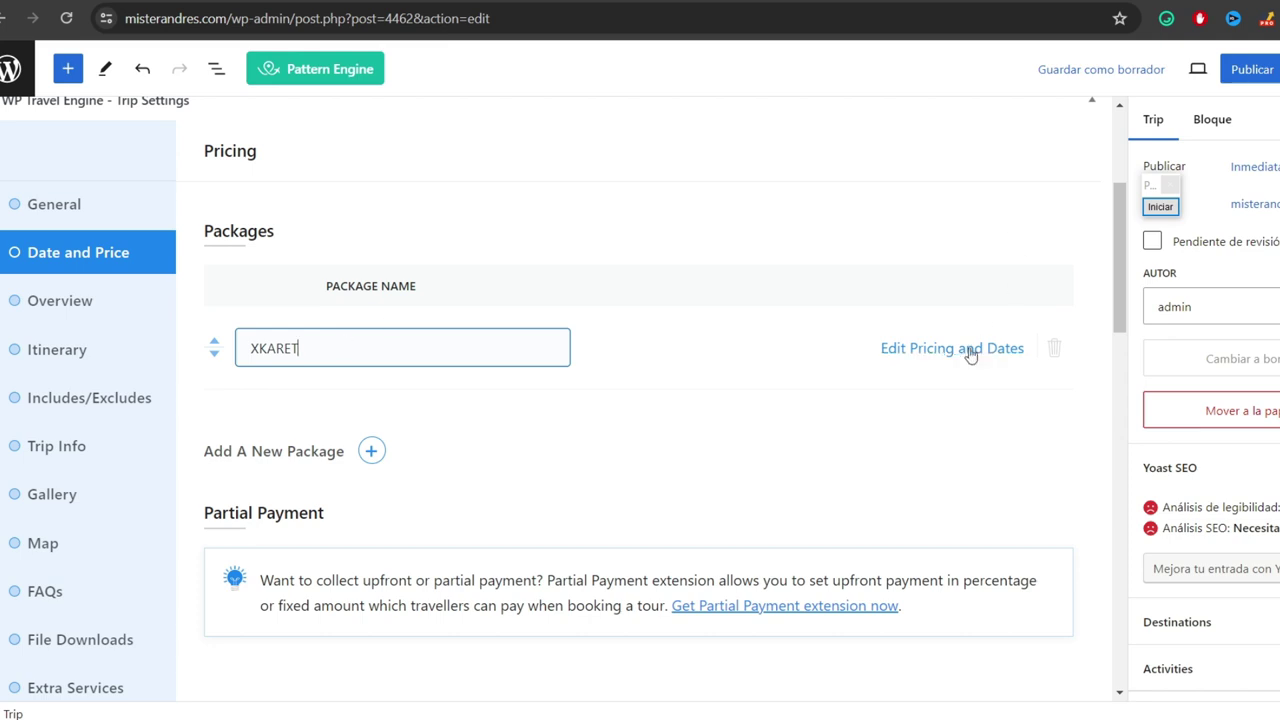
- Enable the Adult pricing category for the XKARET package and set its price to 100
{"action": "left_click", "coordinate": [920, 355]}
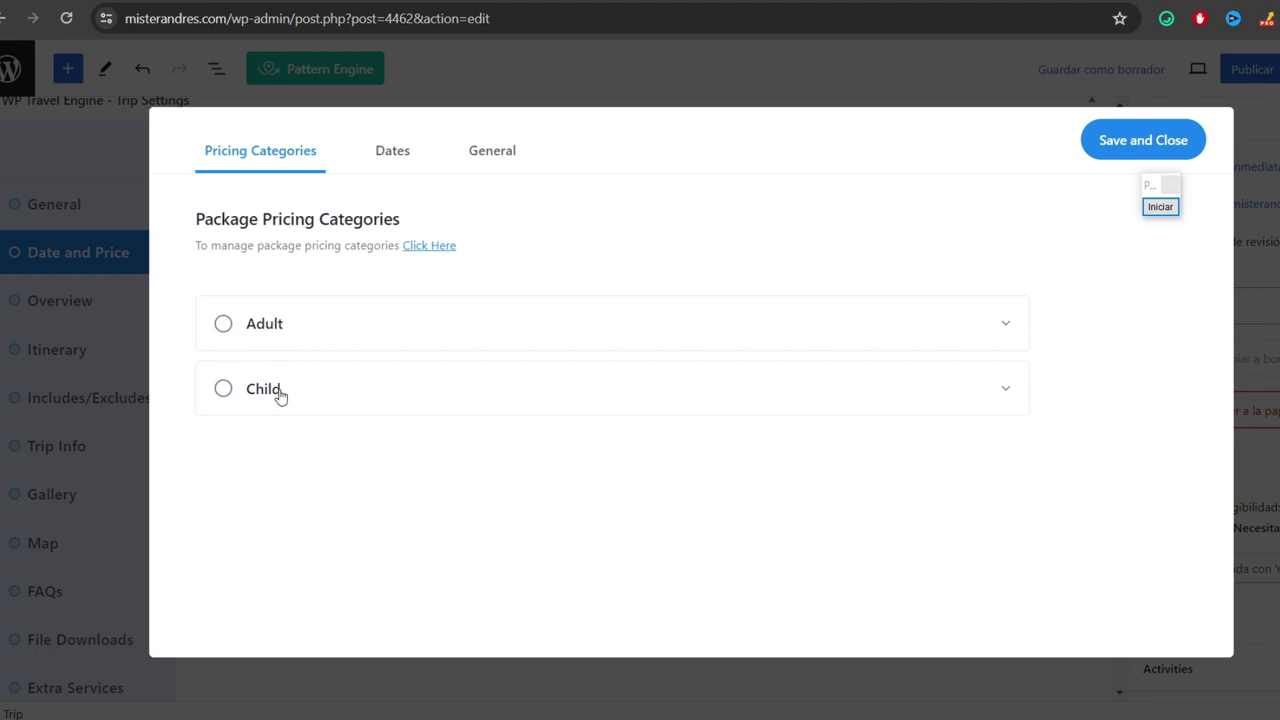
{"action": "left_click", "coordinate": [223, 326]}
{"action": "scroll", "coordinate": [554, 340], "scroll_direction": "down", "scroll_amount": 1}
{"action": "scroll", "coordinate": [281, 341], "scroll_direction": "up", "scroll_amount": 1}
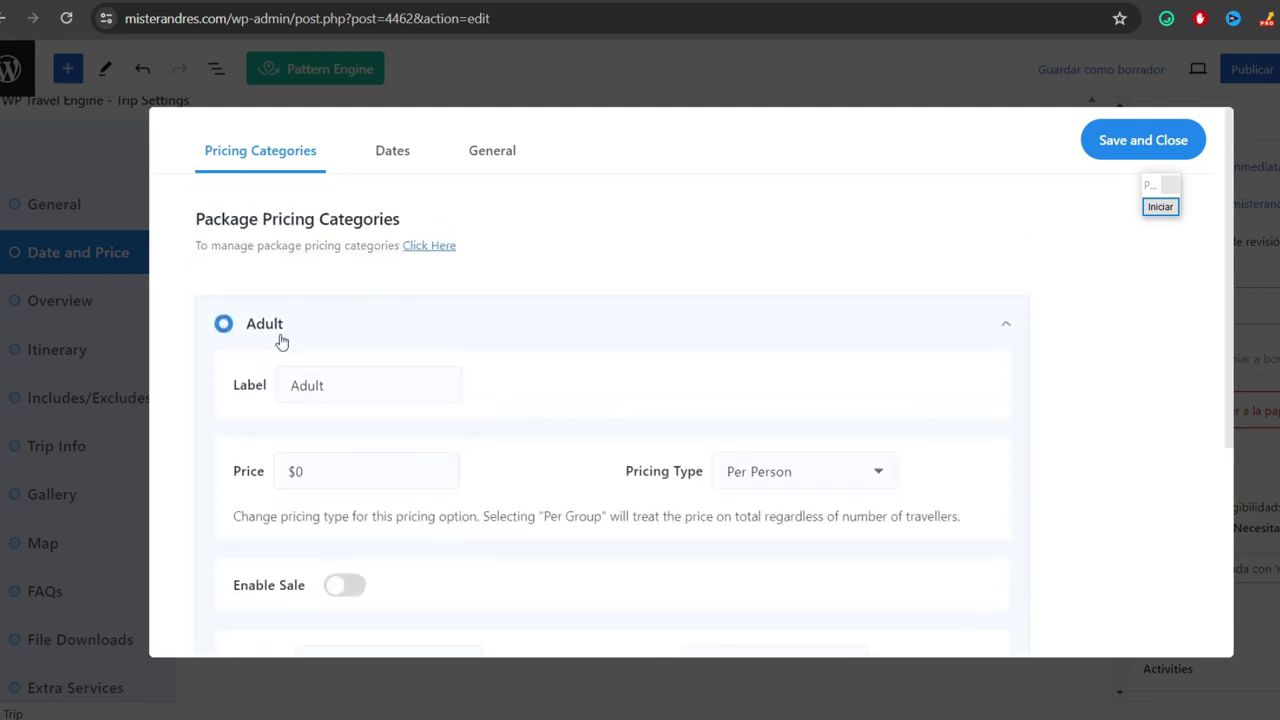
{"action": "left_click", "coordinate": [335, 385]}
{"action": "scroll", "coordinate": [340, 385], "scroll_direction": "down", "scroll_amount": 1}
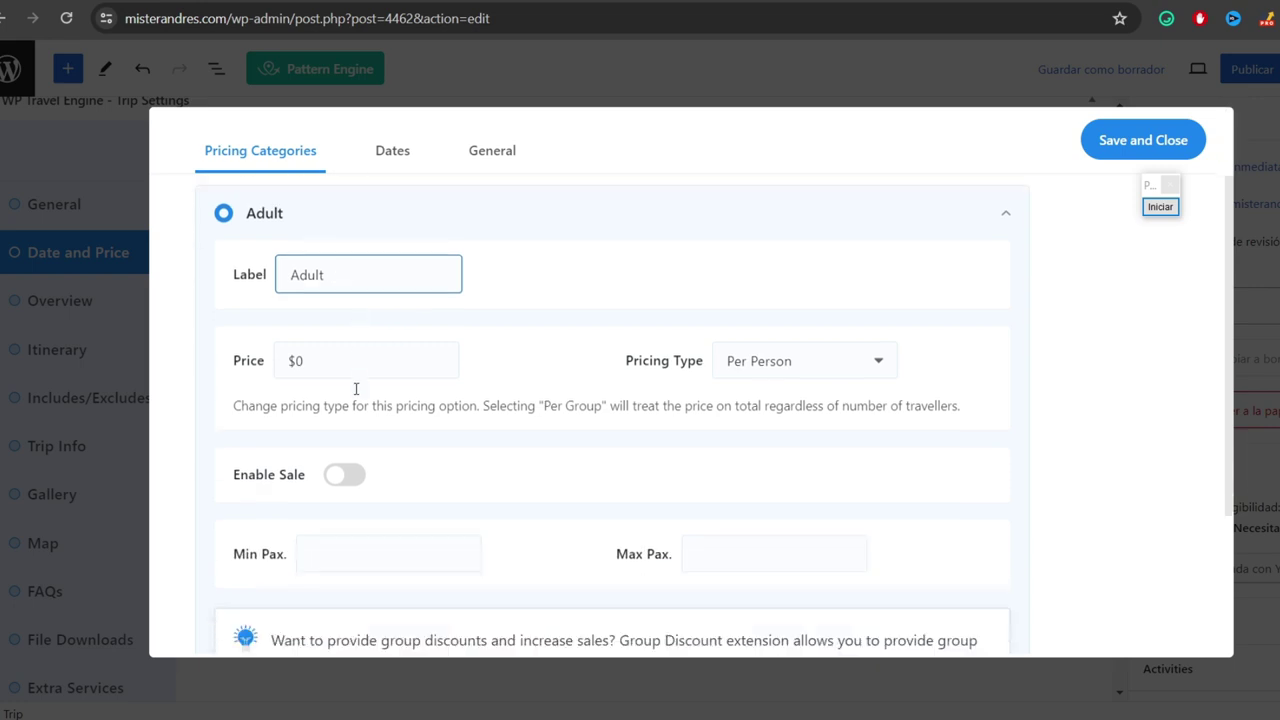
{"action": "scroll", "coordinate": [365, 288], "scroll_direction": "down", "scroll_amount": 1}
{"action": "scroll", "coordinate": [306, 223], "scroll_direction": "up", "scroll_amount": 1}
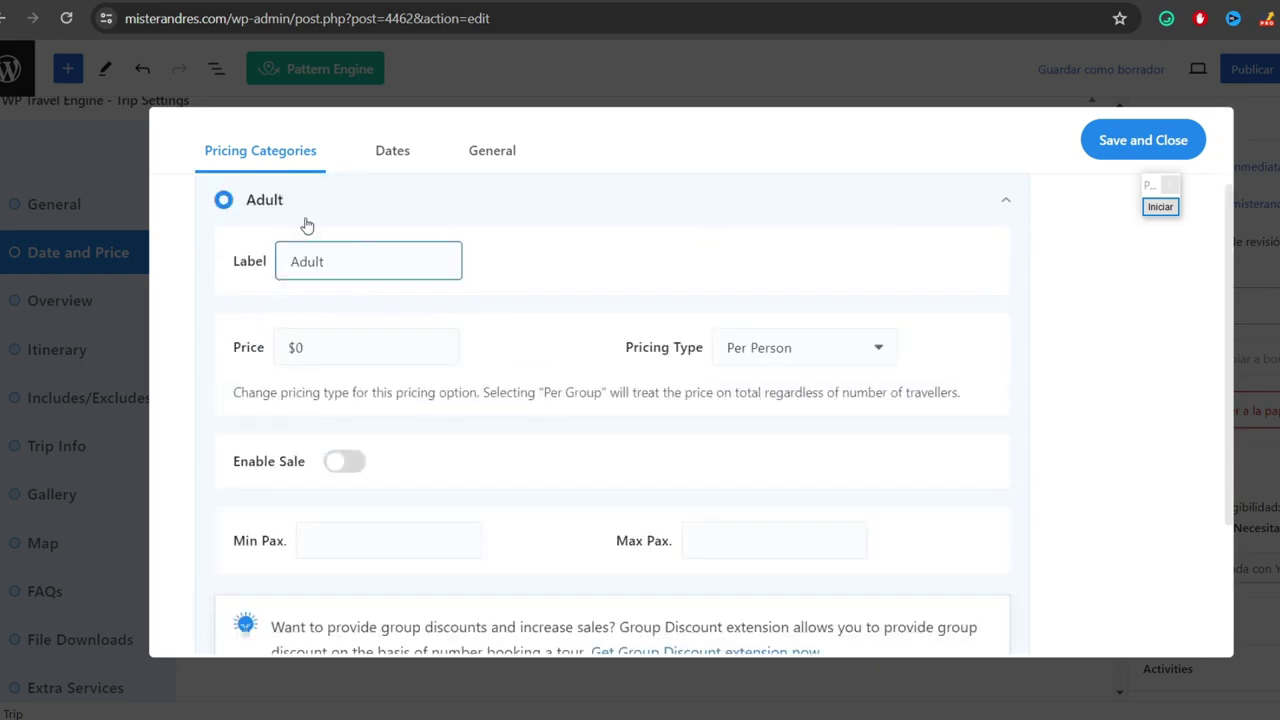
{"action": "left_click", "coordinate": [316, 346]}
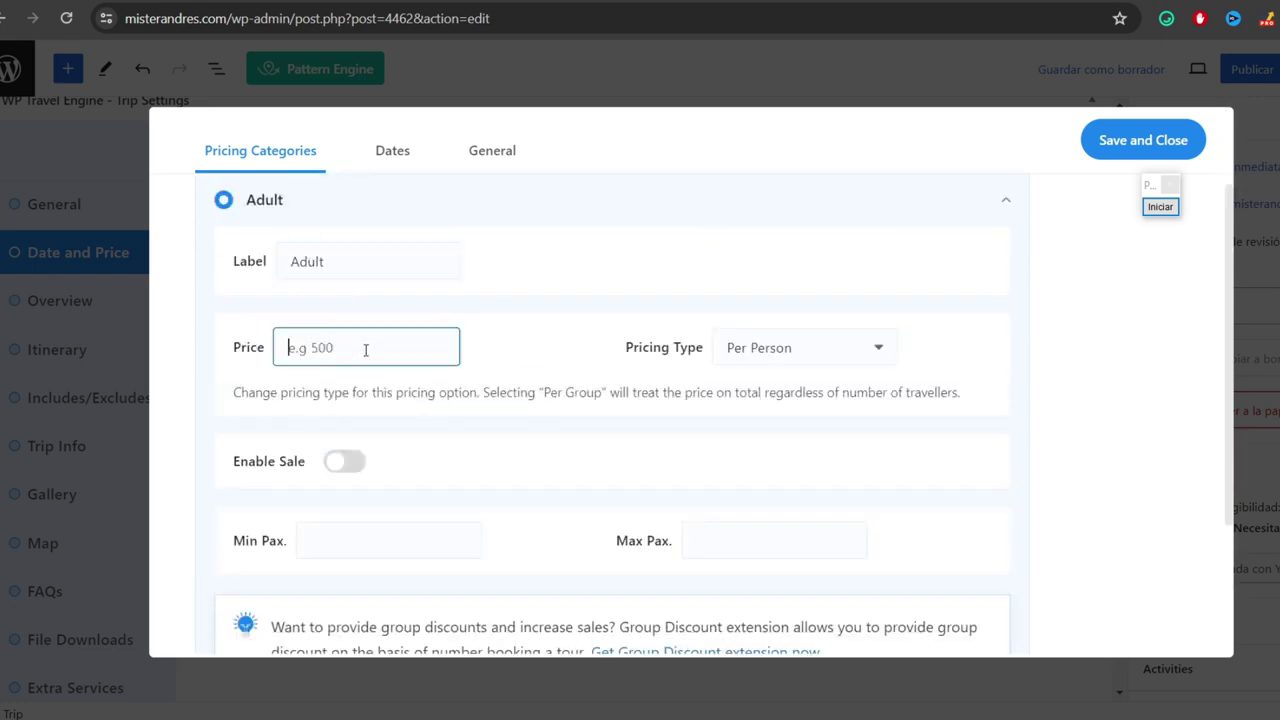
{"action": "type", "text": "100"}
- Enable the Child pricing category with a price of 100, then save and close the package pricing
{"action": "scroll", "coordinate": [350, 350], "scroll_direction": "down", "scroll_amount": 2}
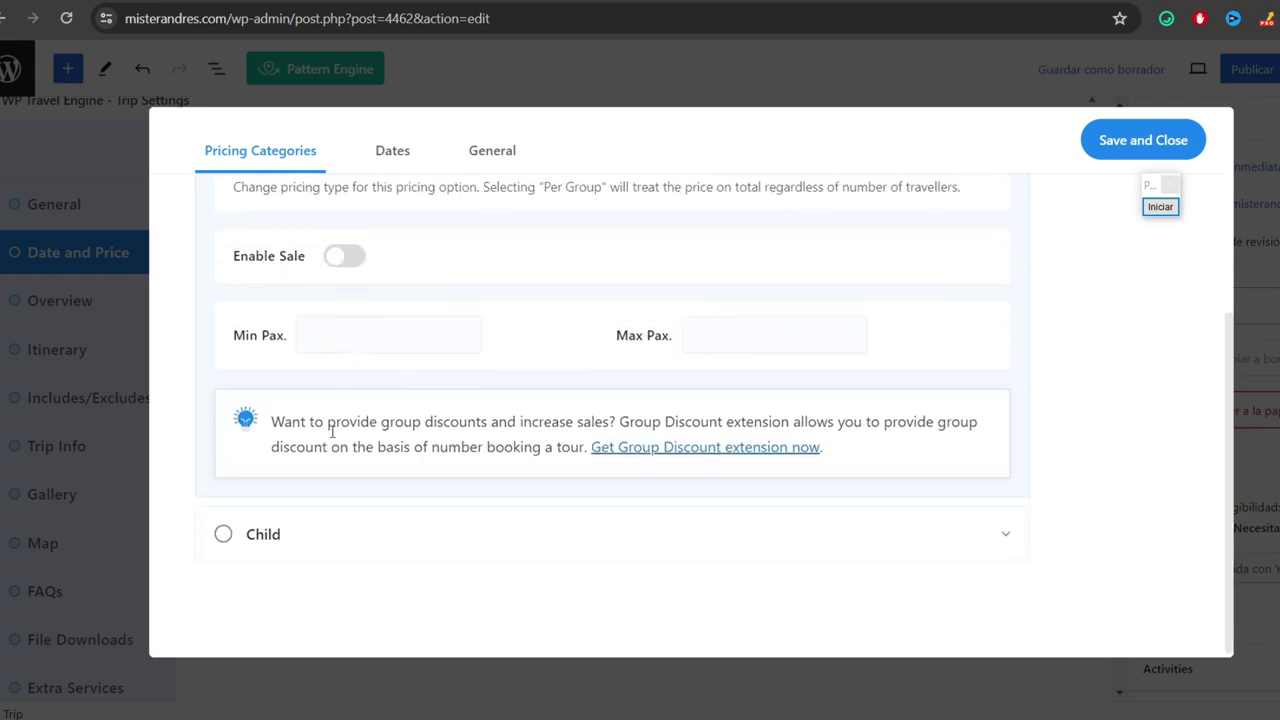
{"action": "left_click", "coordinate": [223, 535]}
{"action": "scroll", "coordinate": [362, 540], "scroll_direction": "down", "scroll_amount": 1}
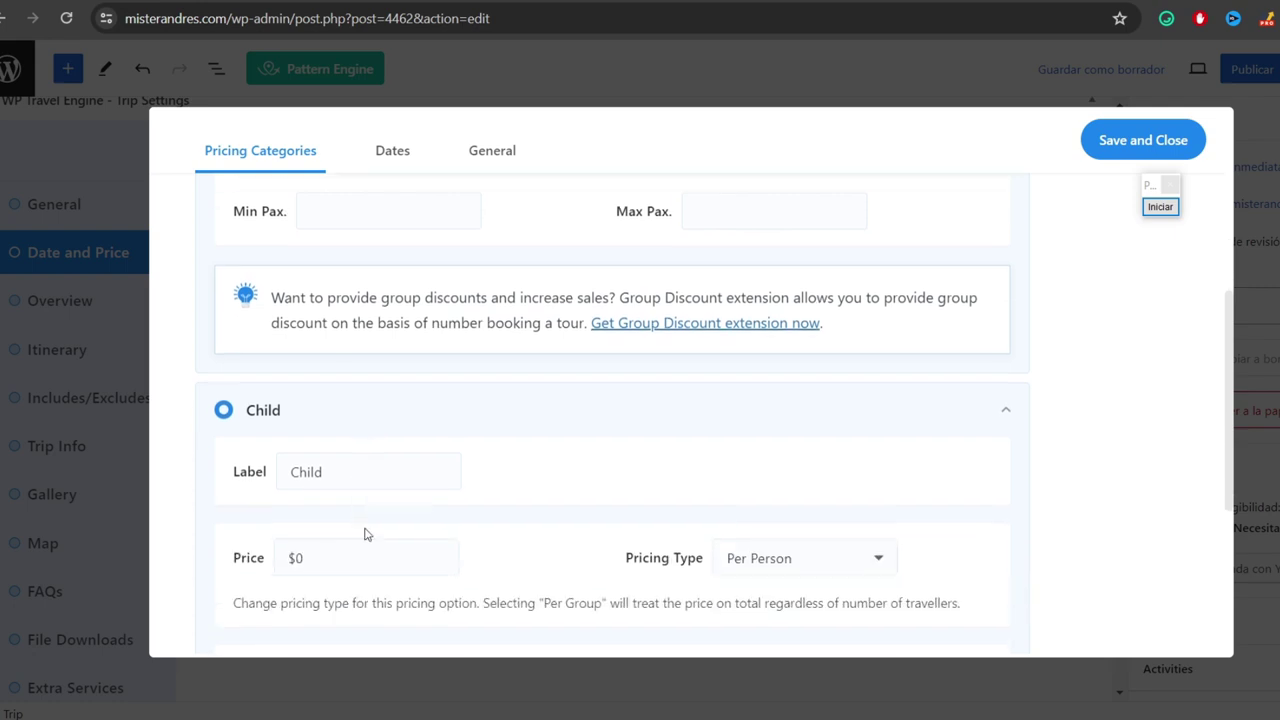
{"action": "scroll", "coordinate": [355, 480], "scroll_direction": "down", "scroll_amount": 2}
{"action": "scroll", "coordinate": [300, 360], "scroll_direction": "up", "scroll_amount": 1}
{"action": "left_click", "coordinate": [316, 425]}
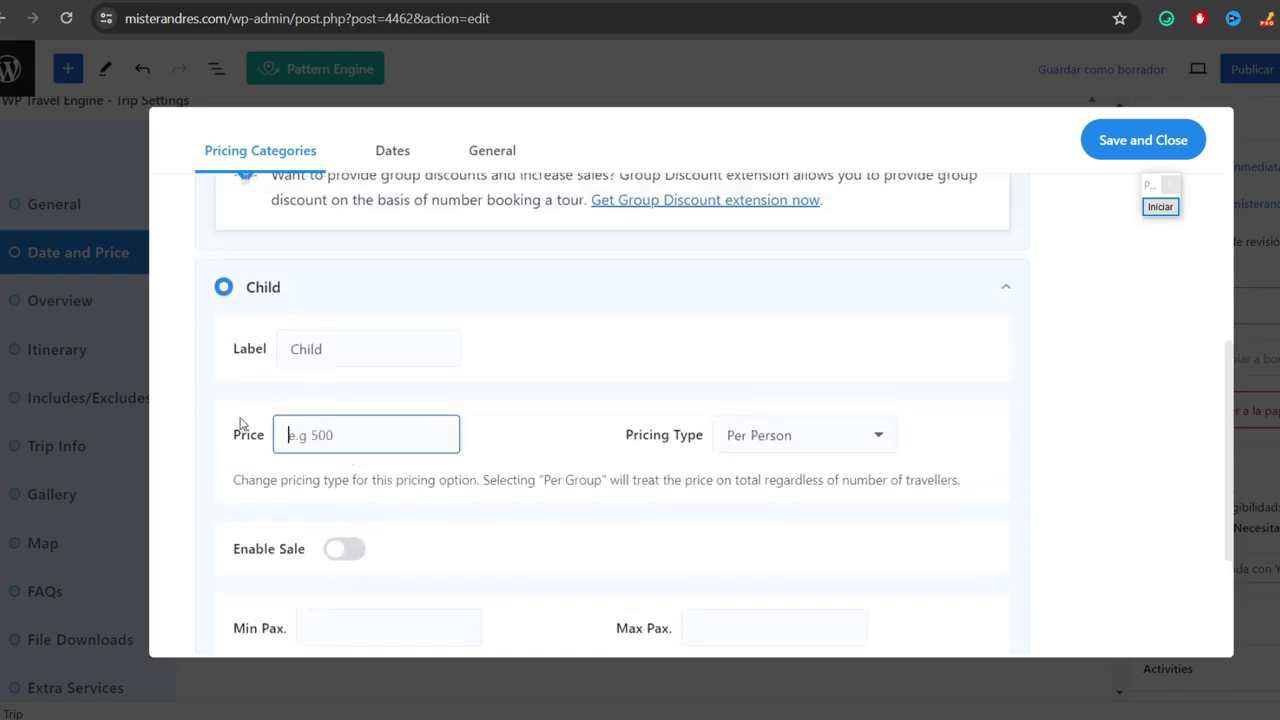
{"action": "type", "text": "100"}
{"action": "scroll", "coordinate": [775, 415], "scroll_direction": "down", "scroll_amount": 1}
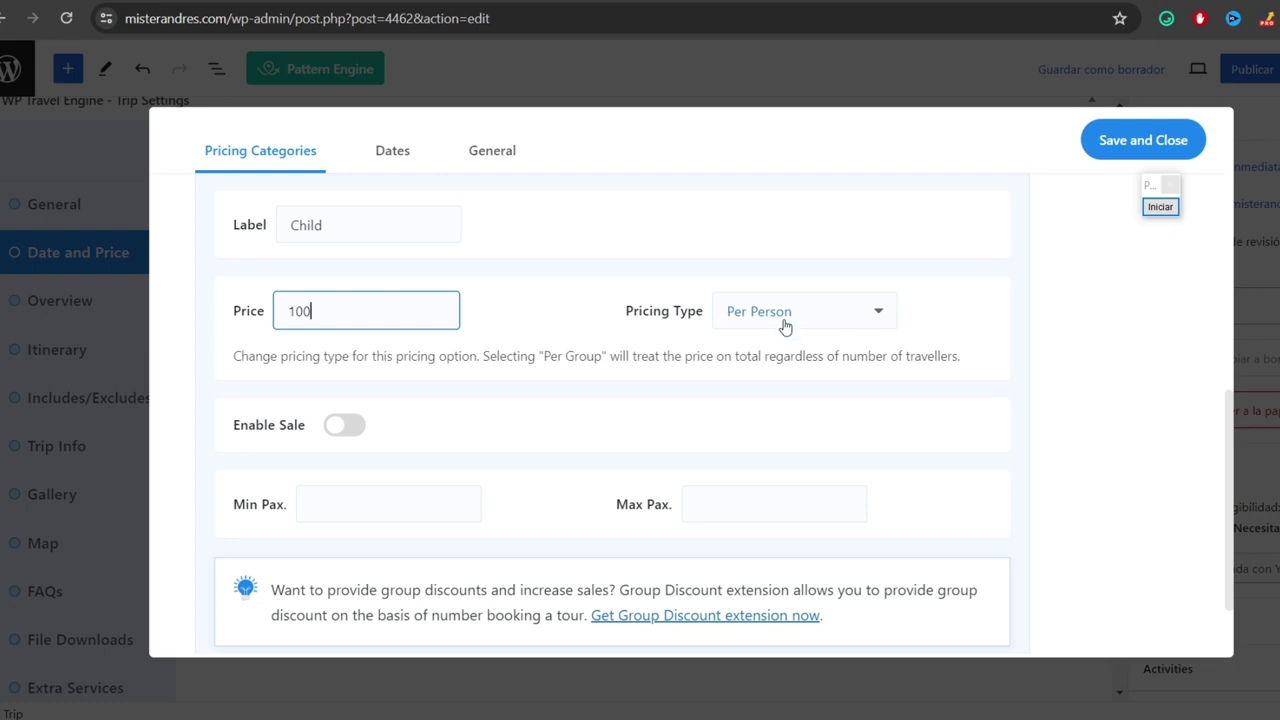
{"action": "scroll", "coordinate": [666, 409], "scroll_direction": "up", "scroll_amount": 1}
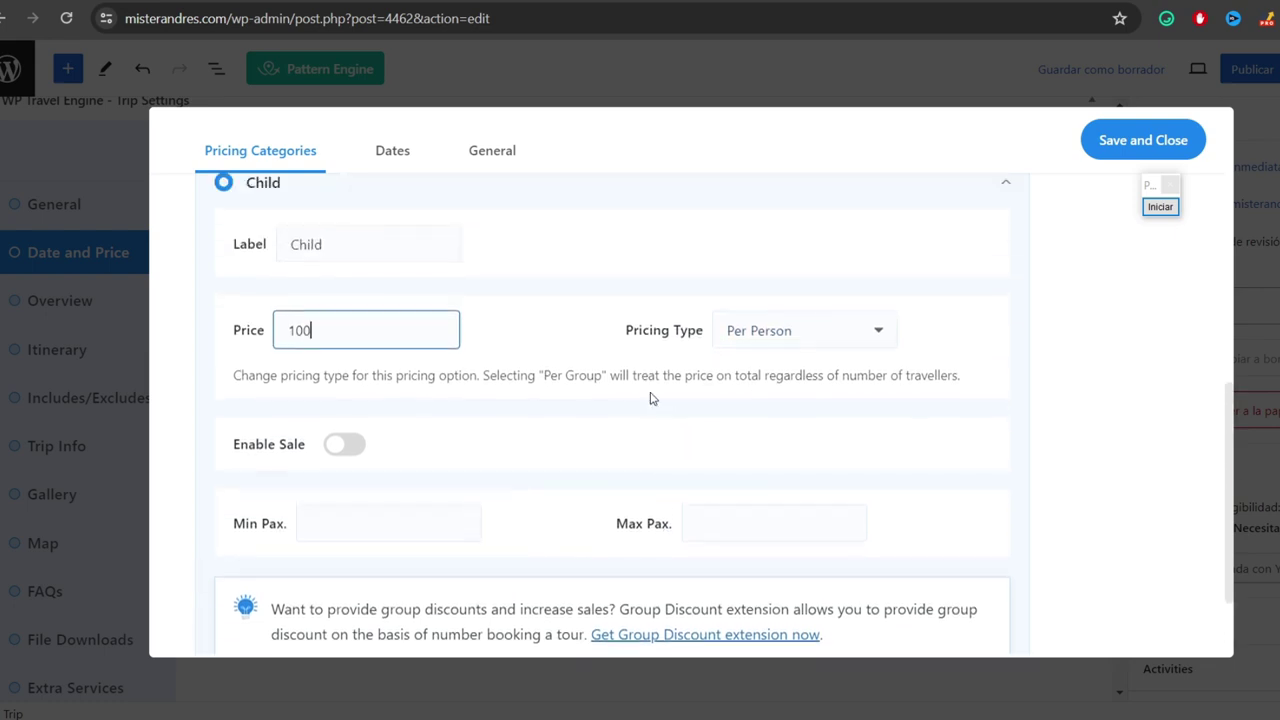
{"action": "scroll", "coordinate": [650, 398], "scroll_direction": "up", "scroll_amount": 8}
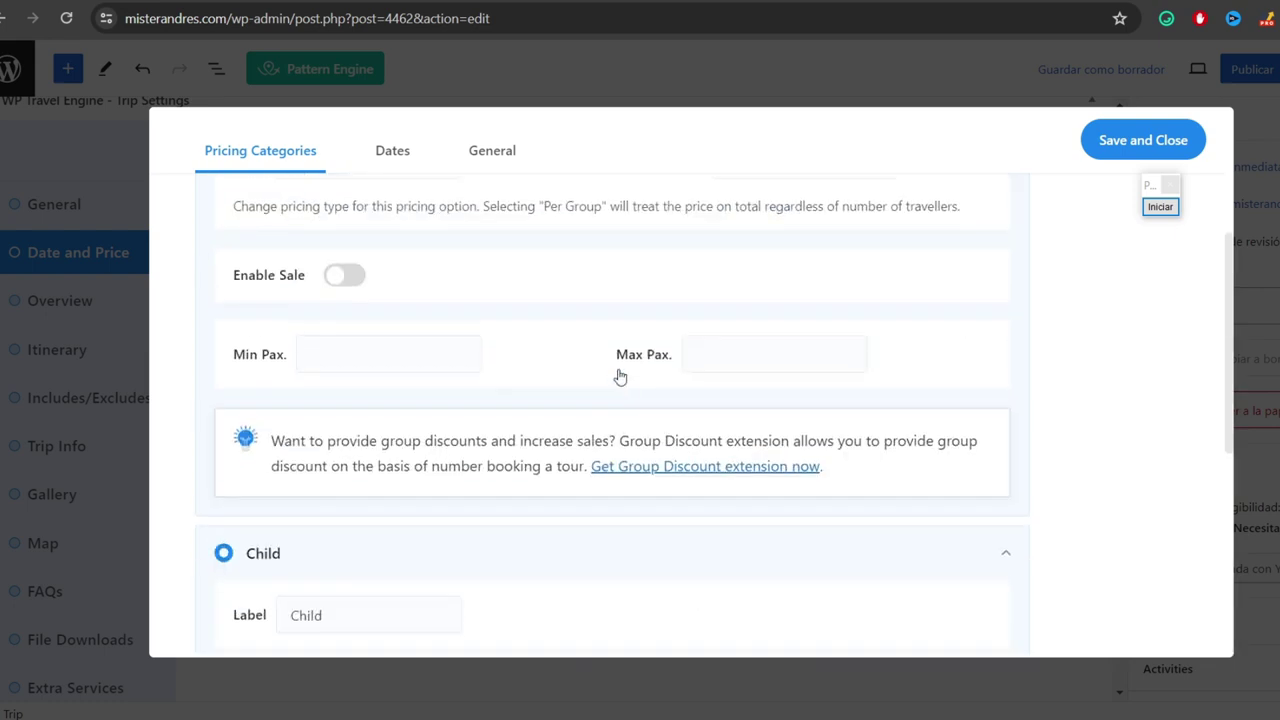
{"action": "left_click", "coordinate": [1134, 141]}
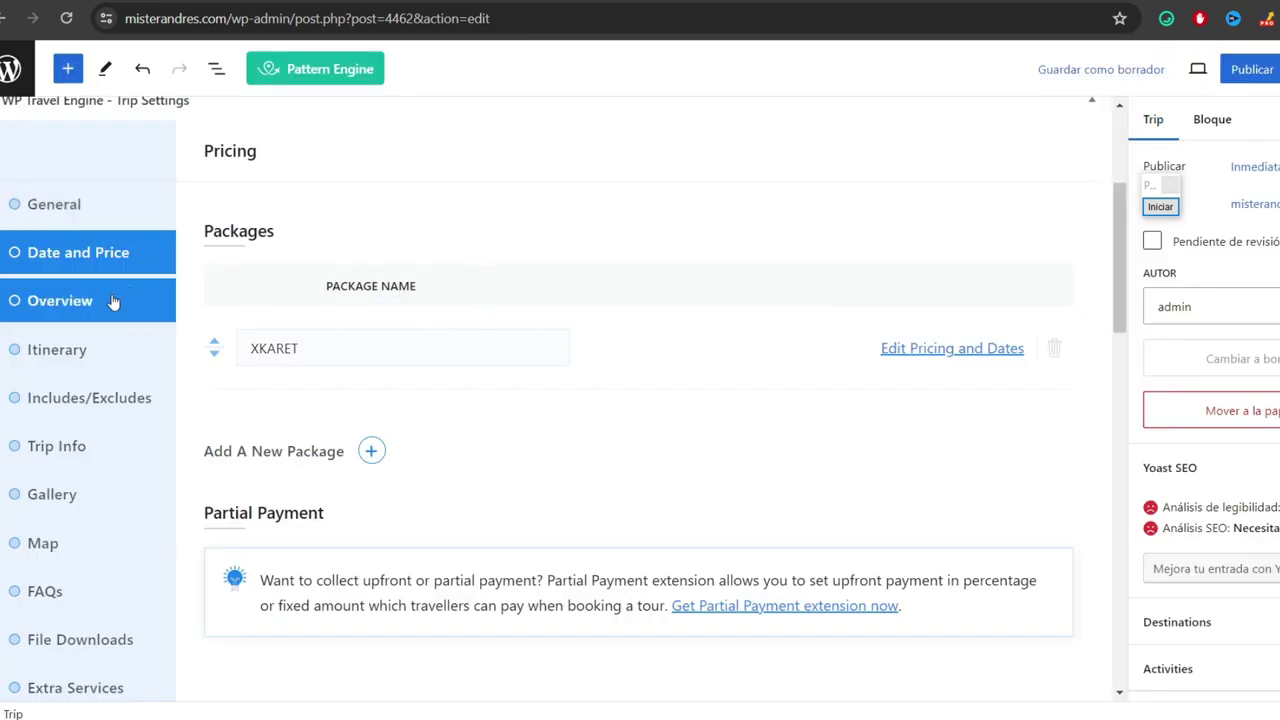
- Replace the section title of the trip's overview with "lO QUE INCLUYE"
{"action": "left_click", "coordinate": [44, 306]}
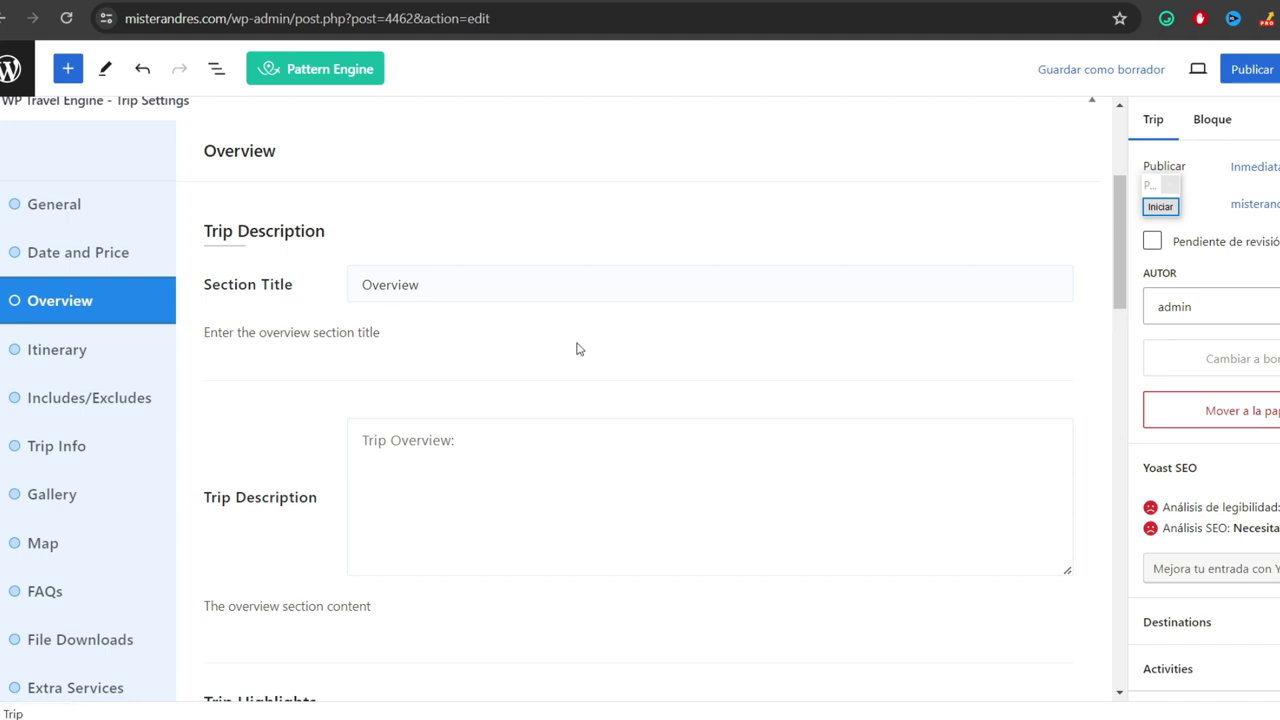
{"action": "scroll", "coordinate": [577, 349], "scroll_direction": "down", "scroll_amount": 1}
{"action": "scroll", "coordinate": [574, 346], "scroll_direction": "up", "scroll_amount": 4}
{"action": "scroll", "coordinate": [555, 410], "scroll_direction": "down", "scroll_amount": 5}
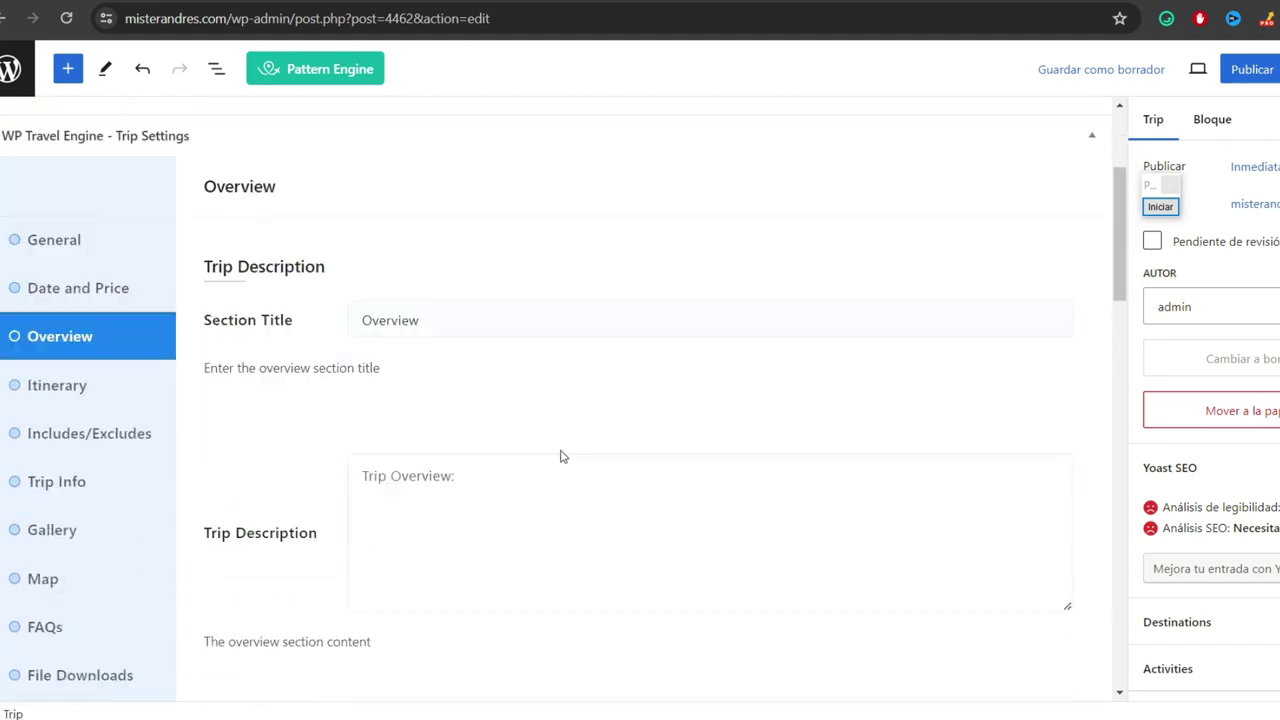
{"action": "left_click", "coordinate": [416, 290]}
{"action": "left_click_drag", "start_coordinate": [458, 283], "coordinate": [315, 286]}
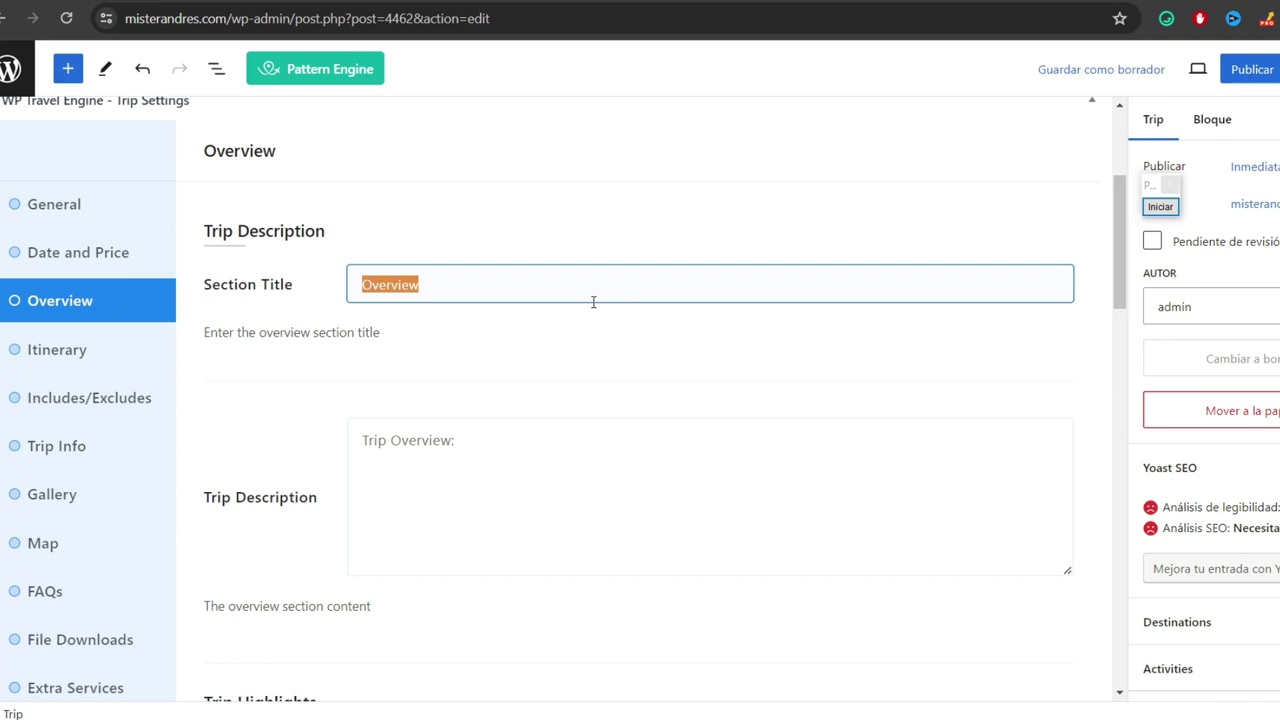
{"action": "left_click", "coordinate": [420, 284]}
{"action": "left_click_drag", "start_coordinate": [365, 284], "coordinate": [428, 284]}
{"action": "left_click", "coordinate": [446, 288]}
{"action": "key", "text": "ctrl+a"}
{"action": "type", "text": "IO QUE INCLUYE"}
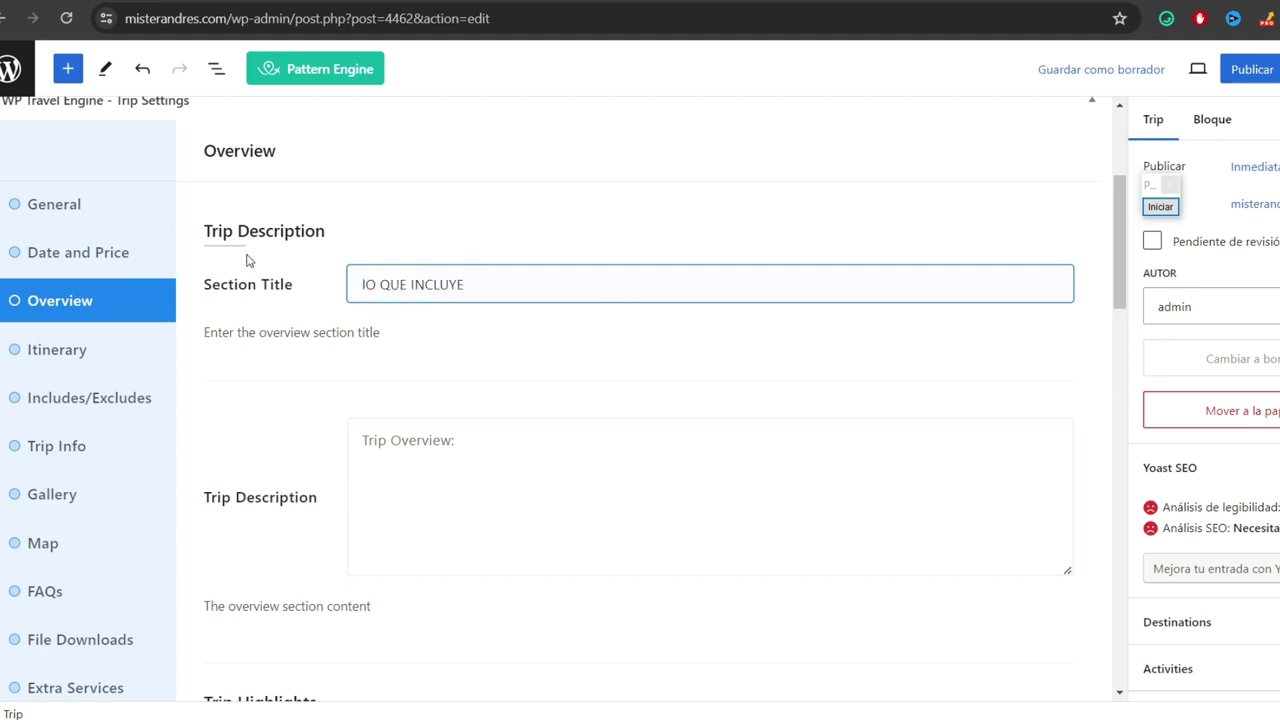
- Expand the "Datos generales" list on the Expedia TAAP page and copy all its points into the WordPress trip description
{"action": "scroll", "coordinate": [509, 349], "scroll_direction": "down", "scroll_amount": 3}
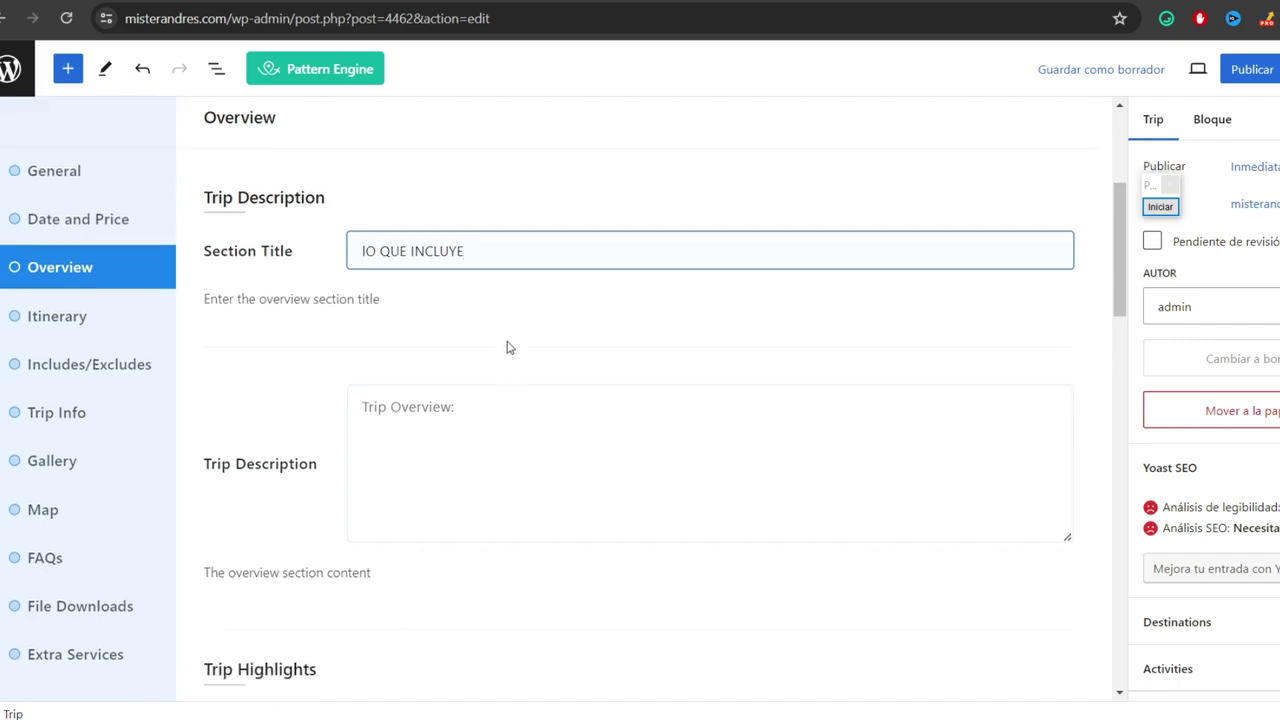
{"action": "scroll", "coordinate": [444, 274], "scroll_direction": "up", "scroll_amount": 1}
{"action": "left_click", "coordinate": [443, 351]}
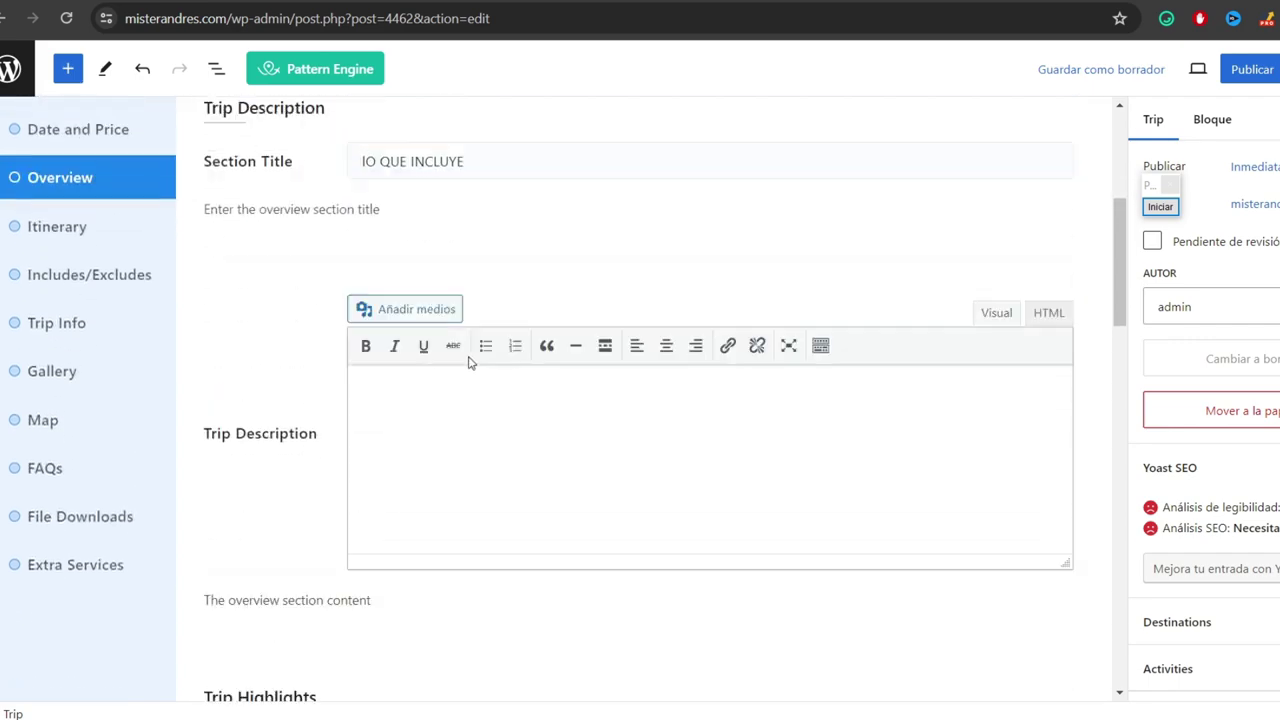
{"action": "key", "text": "alt+Tab"}
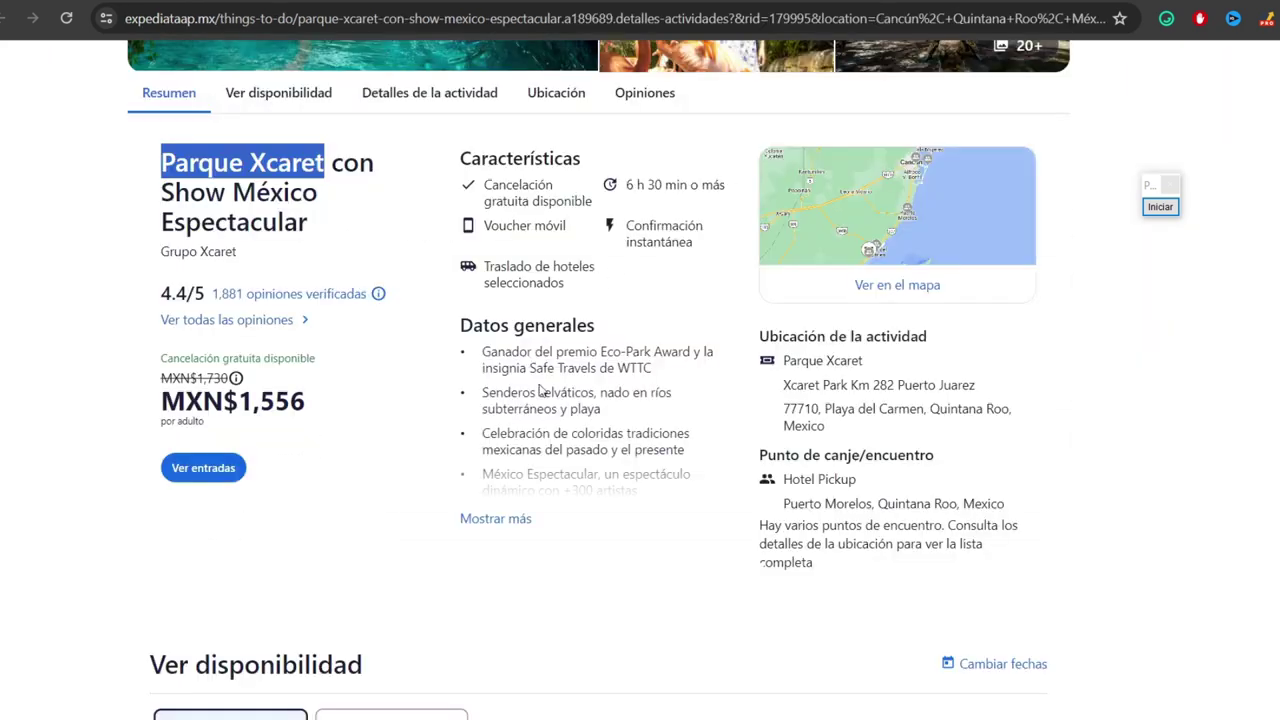
{"action": "left_click", "coordinate": [508, 520]}
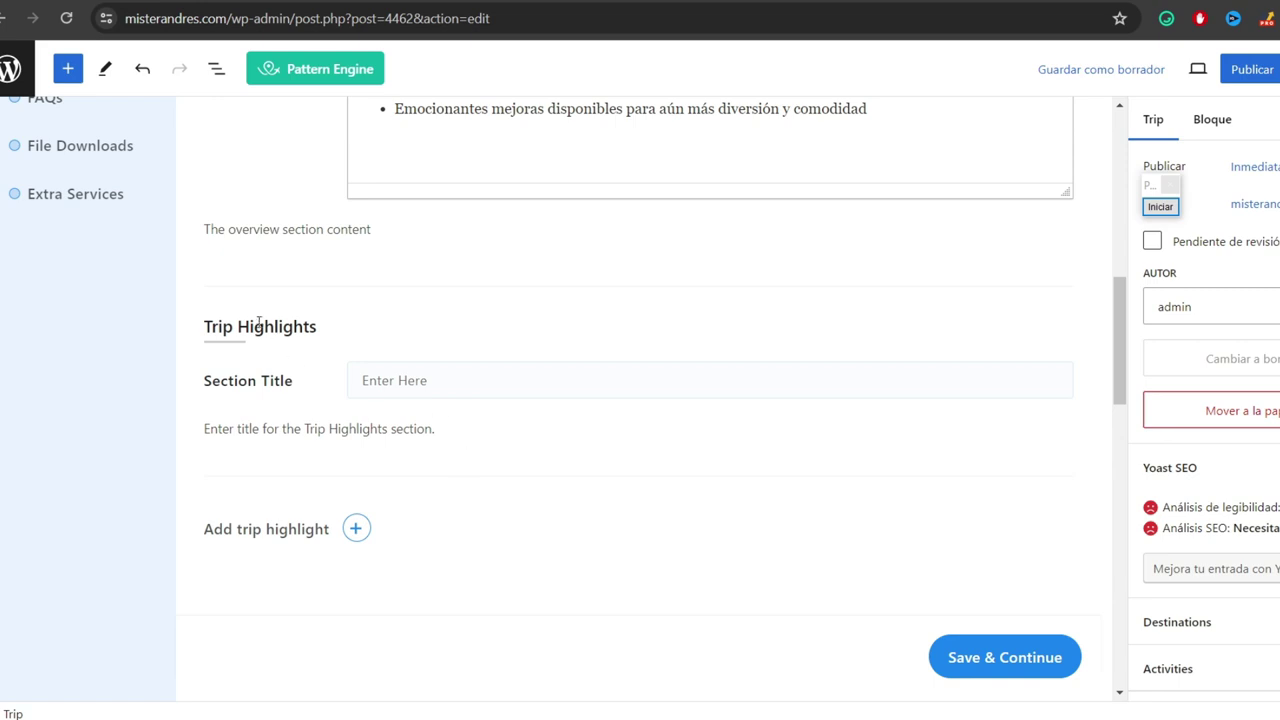
- Title the trip highlights section "Qué incluye o no" and add highlights for the park entrance and the jungle trails, underground rivers and water activities
{"action": "left_click_drag", "start_coordinate": [213, 323], "coordinate": [356, 334]}
{"action": "left_click", "coordinate": [400, 384]}
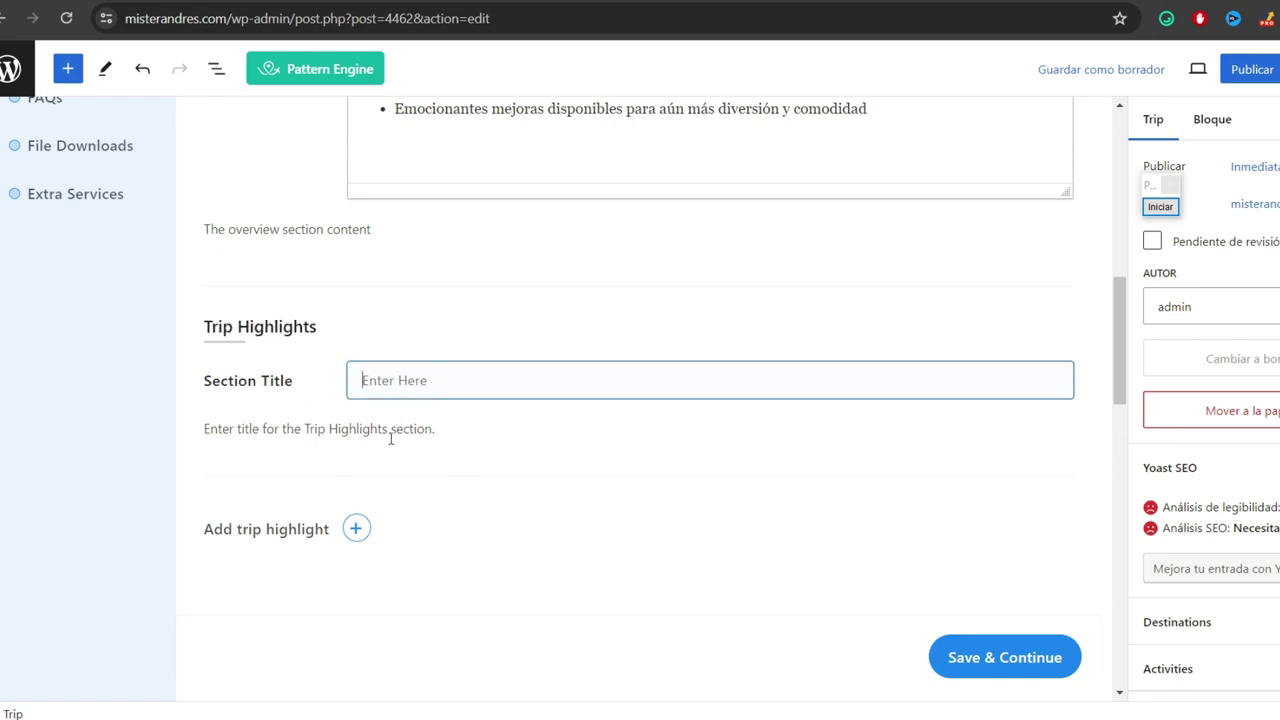
{"action": "scroll", "coordinate": [374, 480], "scroll_direction": "down", "scroll_amount": 1}
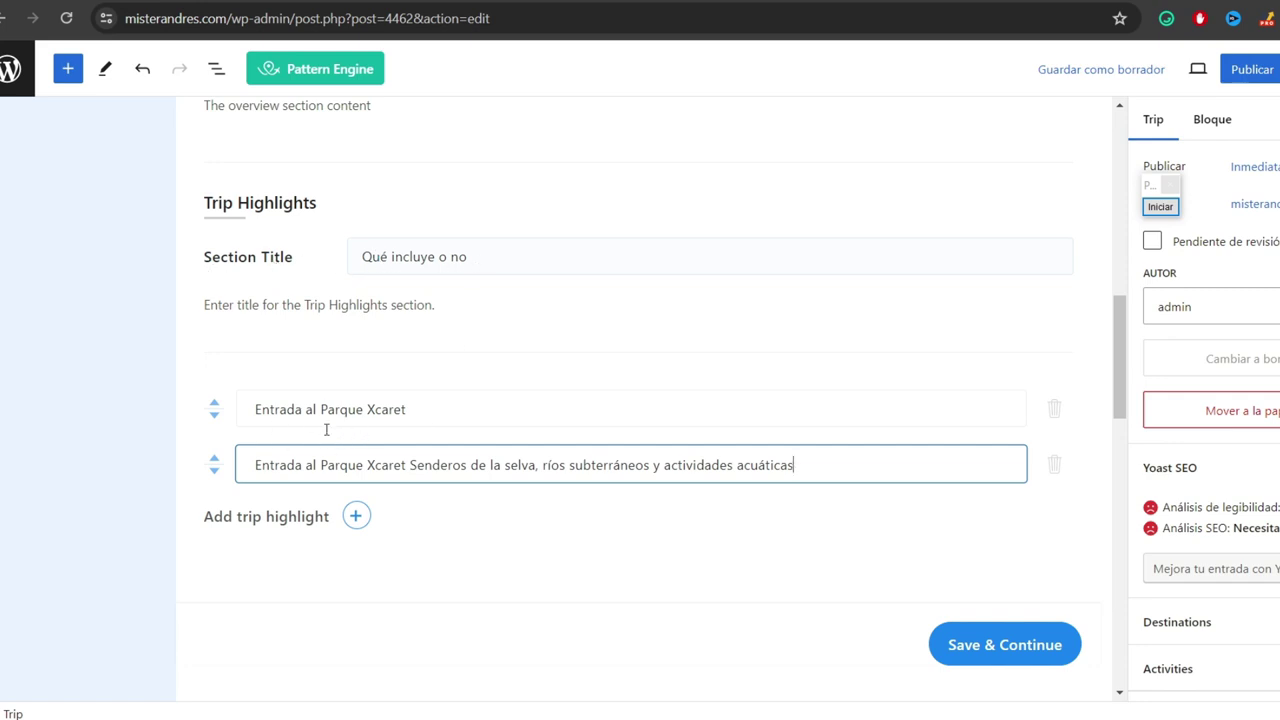
- Copy the "Mariposario, acuario del arrecife" item from the Expedia TAAP inclusions and add it as a new trip highlight in WordPress
{"action": "key", "text": "ctrl+Tab"}
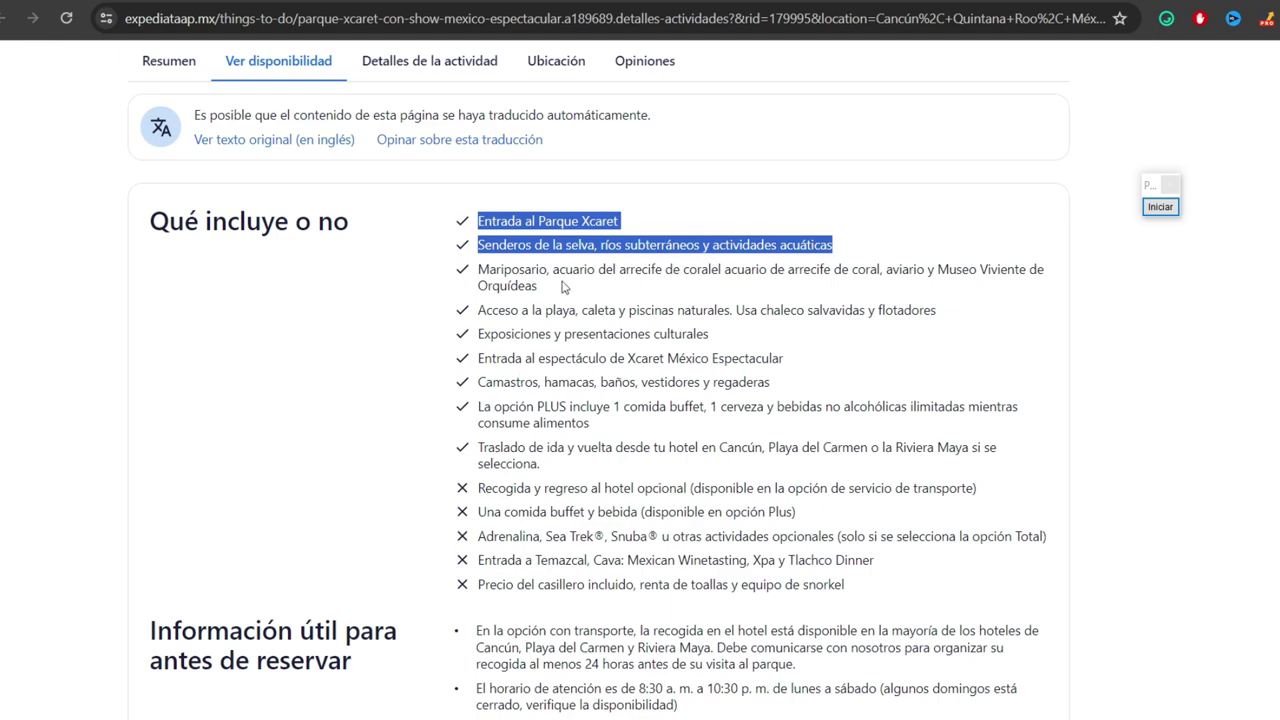
{"action": "left_click_drag", "start_coordinate": [562, 287], "coordinate": [474, 272]}
{"action": "key", "text": "ctrl+c"}
{"action": "key", "text": "ctrl+Tab"}
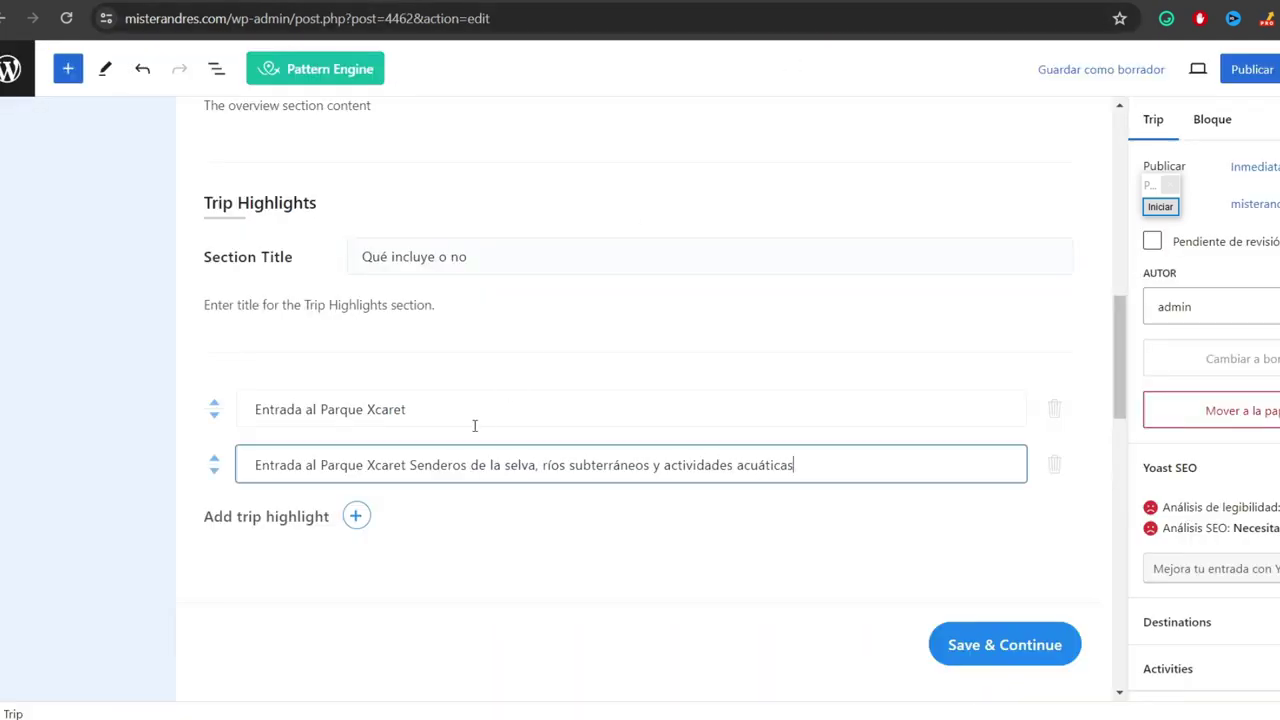
{"action": "left_click", "coordinate": [355, 516]}
{"action": "key", "text": "ctrl+v"}
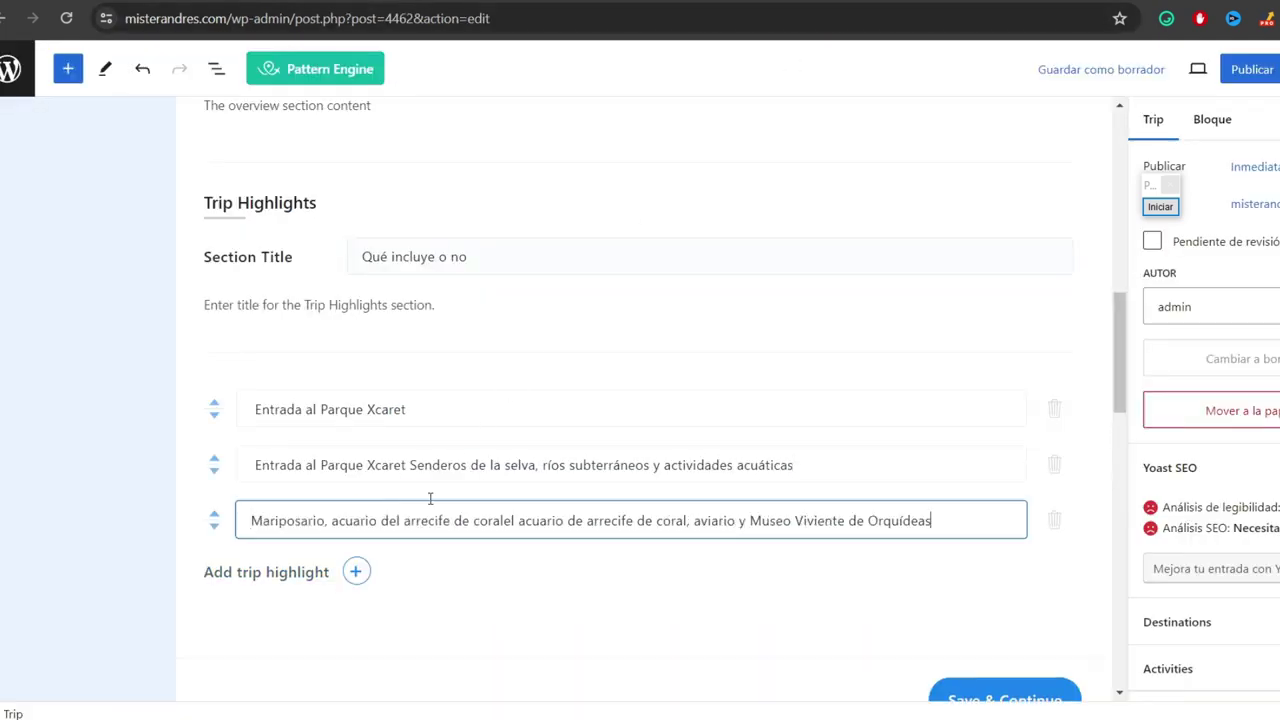
- Copy the "Acceso a la playa, caleta y piscinas naturales" item from Expedia TAAP and add it as another trip highlight in WordPress
{"action": "key", "text": "ctrl+Tab"}
{"action": "left_click_drag", "start_coordinate": [937, 312], "coordinate": [480, 315]}
{"action": "key", "text": "ctrl+c"}
{"action": "key", "text": "ctrl+Tab"}
{"action": "scroll", "coordinate": [546, 294], "scroll_direction": "down", "scroll_amount": 2}
{"action": "left_click", "coordinate": [357, 449]}
{"action": "key", "text": "ctrl+v"}
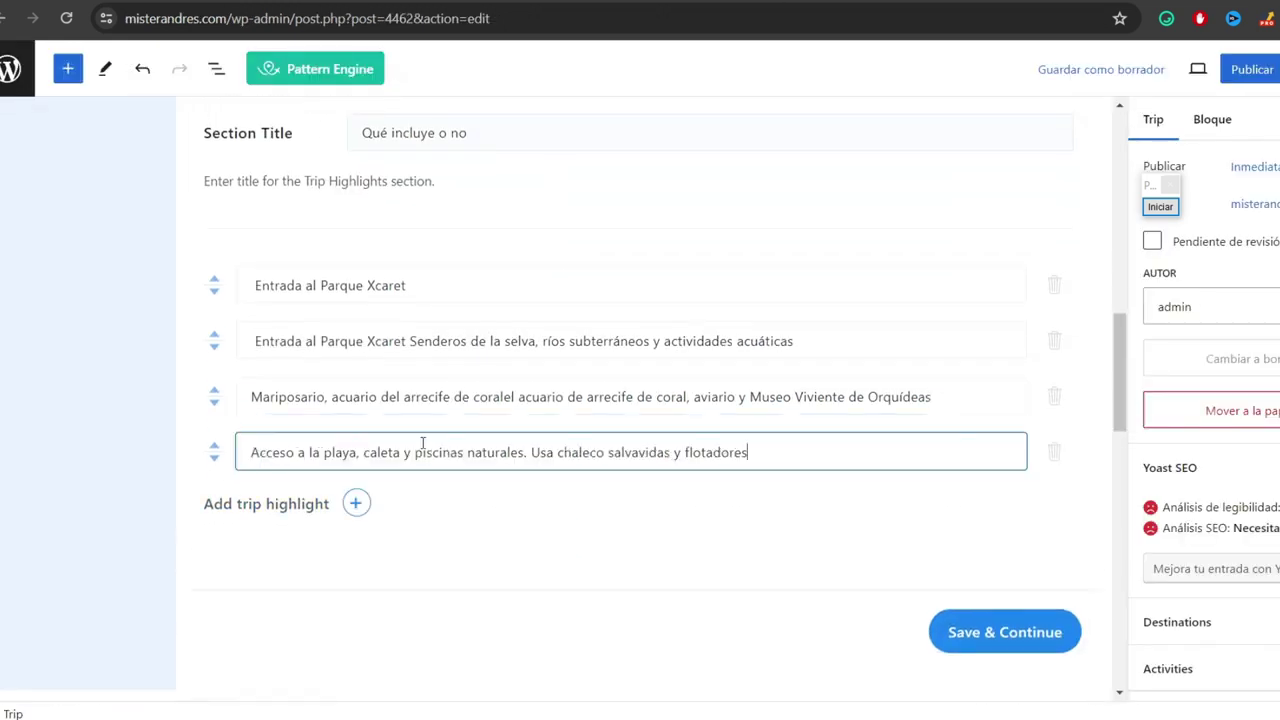
{"action": "left_click", "coordinate": [137, 421]}
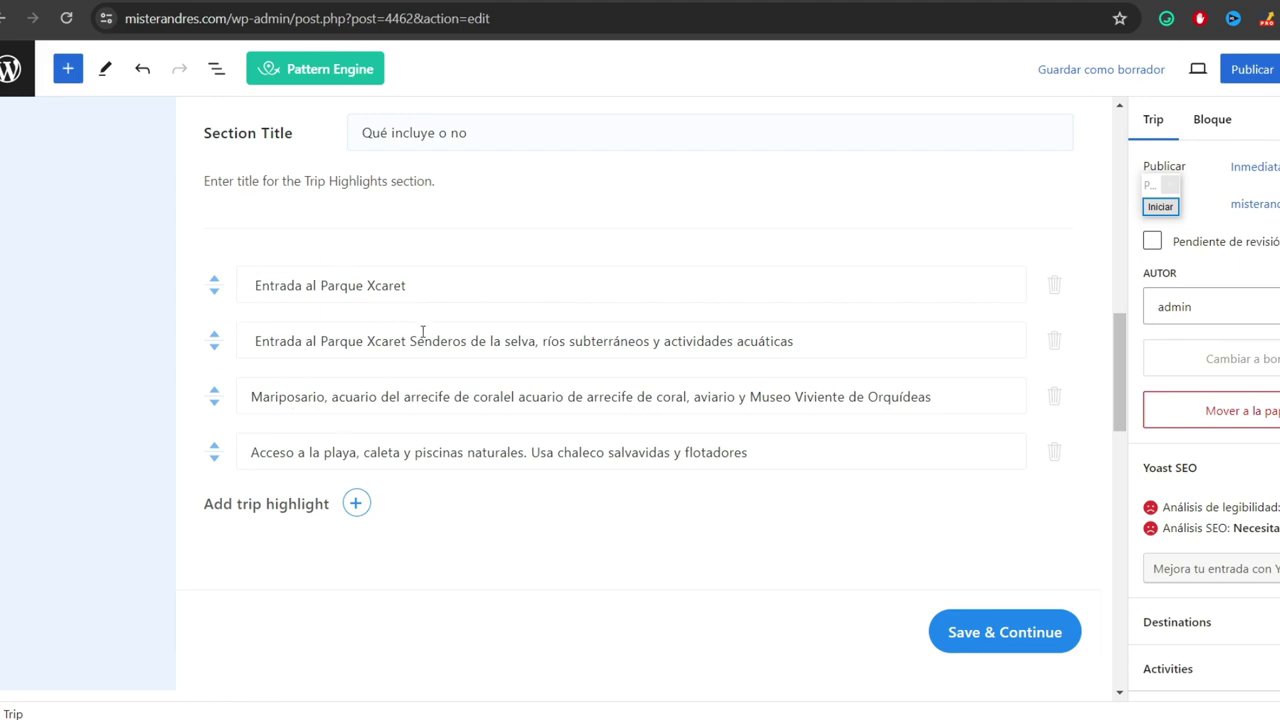
- Save the trip's overview settings and open the itinerary section
{"action": "scroll", "coordinate": [434, 457], "scroll_direction": "down", "scroll_amount": 3}
{"action": "scroll", "coordinate": [960, 480], "scroll_direction": "up", "scroll_amount": 2}
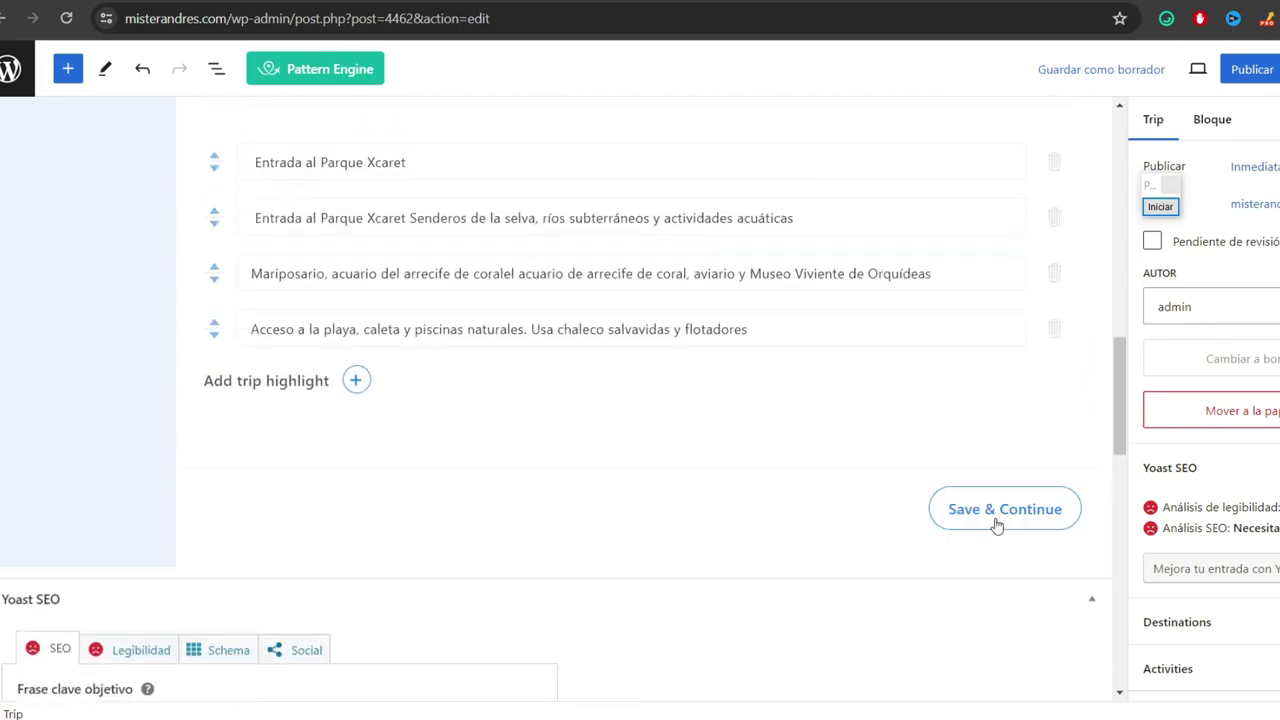
{"action": "left_click", "coordinate": [997, 512]}
{"action": "scroll", "coordinate": [574, 420], "scroll_direction": "down", "scroll_amount": 5}
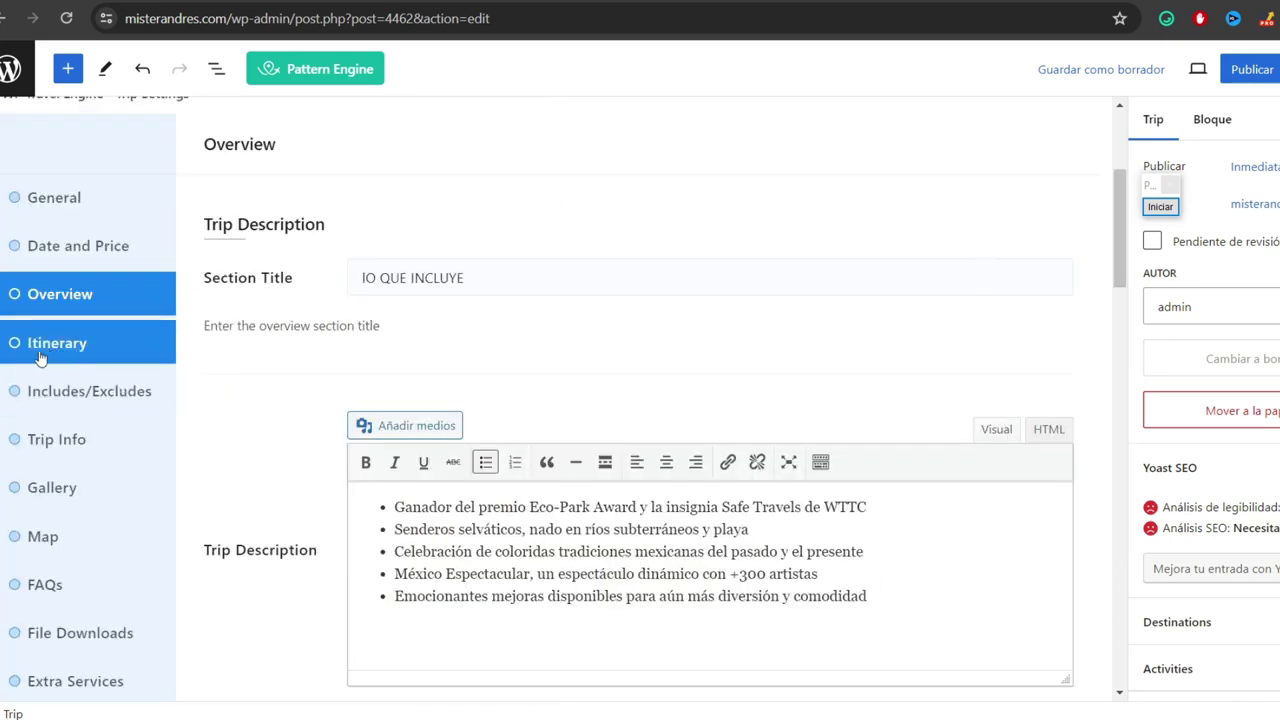
{"action": "left_click", "coordinate": [52, 352]}
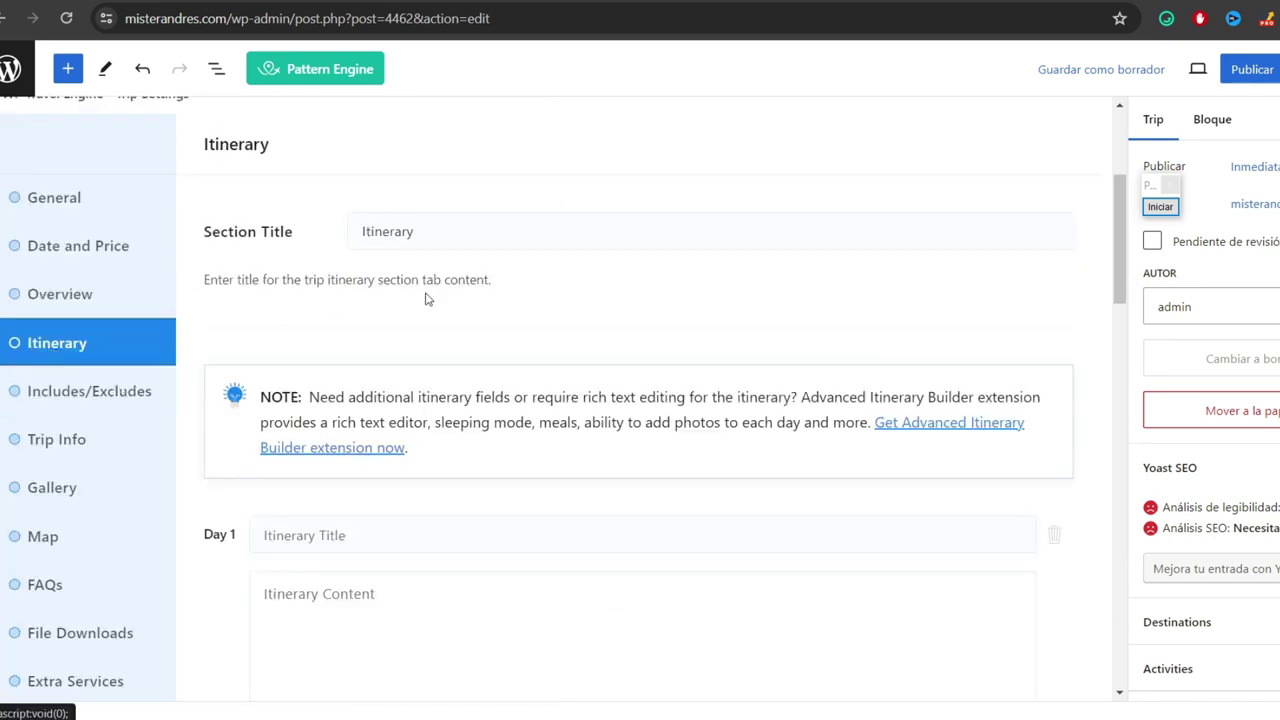
- Change the itinerary section title to "Itinerario"
{"action": "scroll", "coordinate": [430, 300], "scroll_direction": "up", "scroll_amount": 3}
{"action": "scroll", "coordinate": [409, 423], "scroll_direction": "down", "scroll_amount": 1}
{"action": "left_click", "coordinate": [404, 400]}
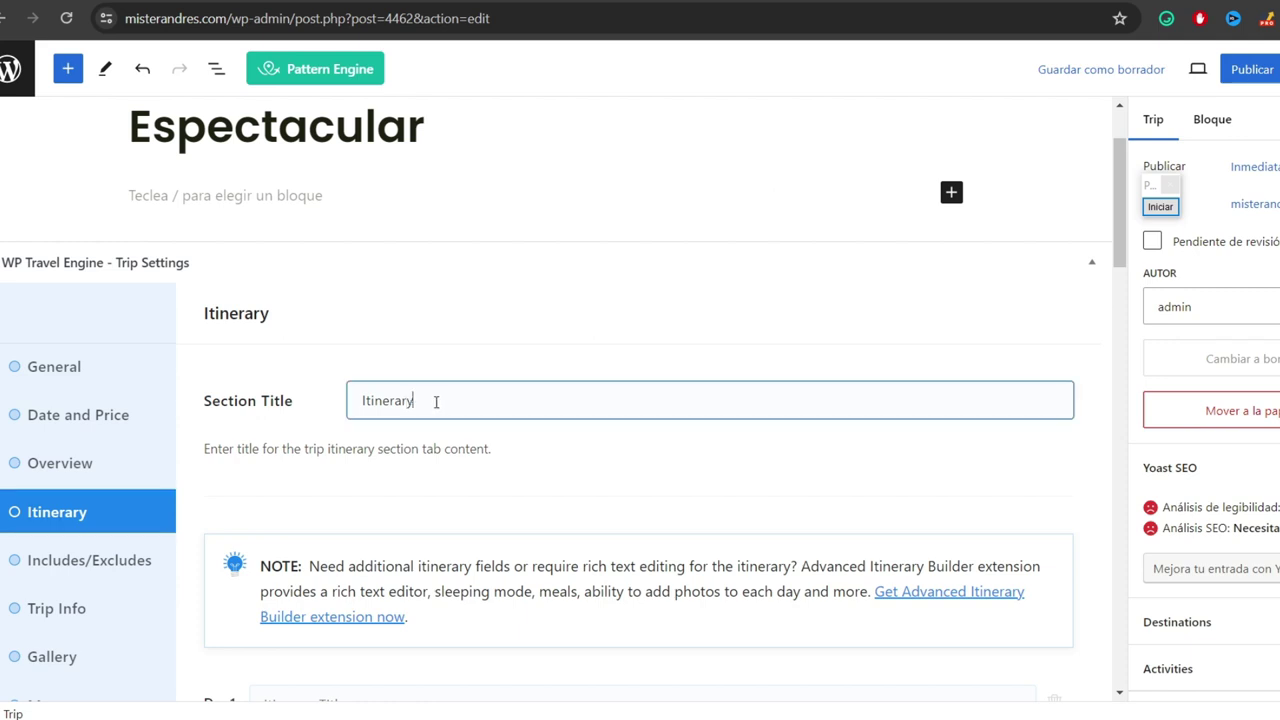
{"action": "left_click_drag", "start_coordinate": [437, 401], "coordinate": [356, 405]}
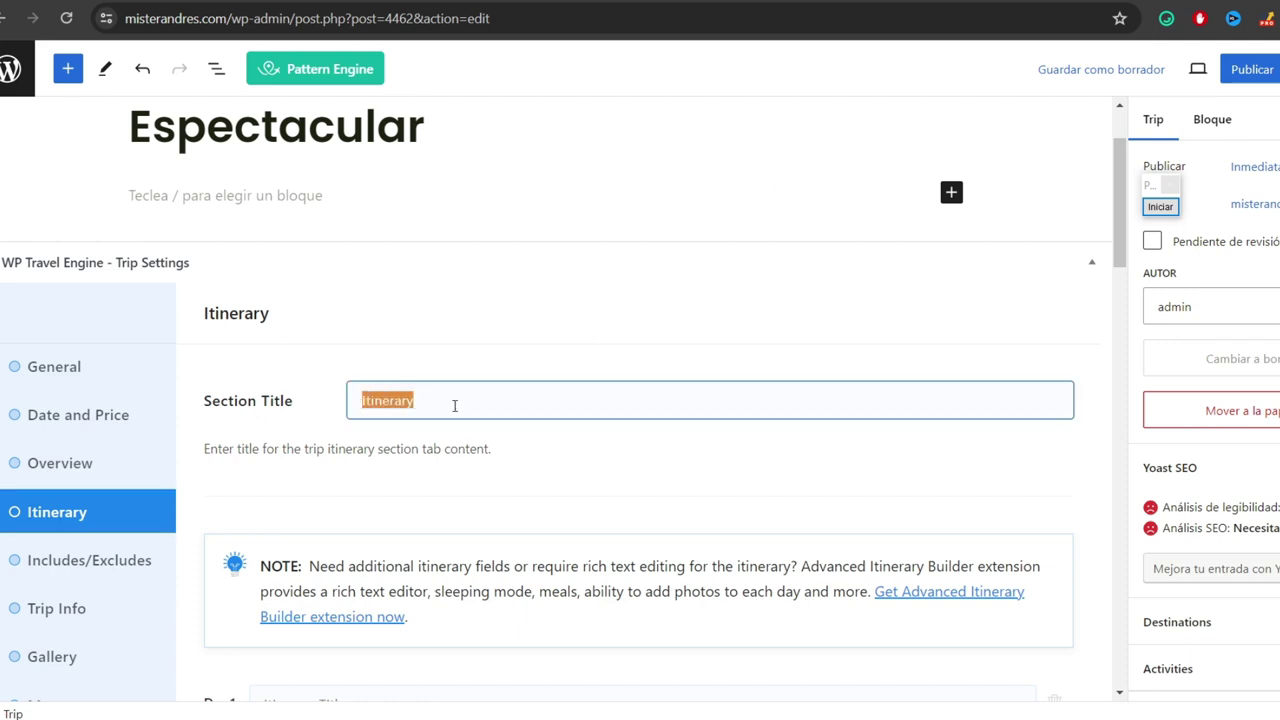
{"action": "type", "text": "Itinerario"}
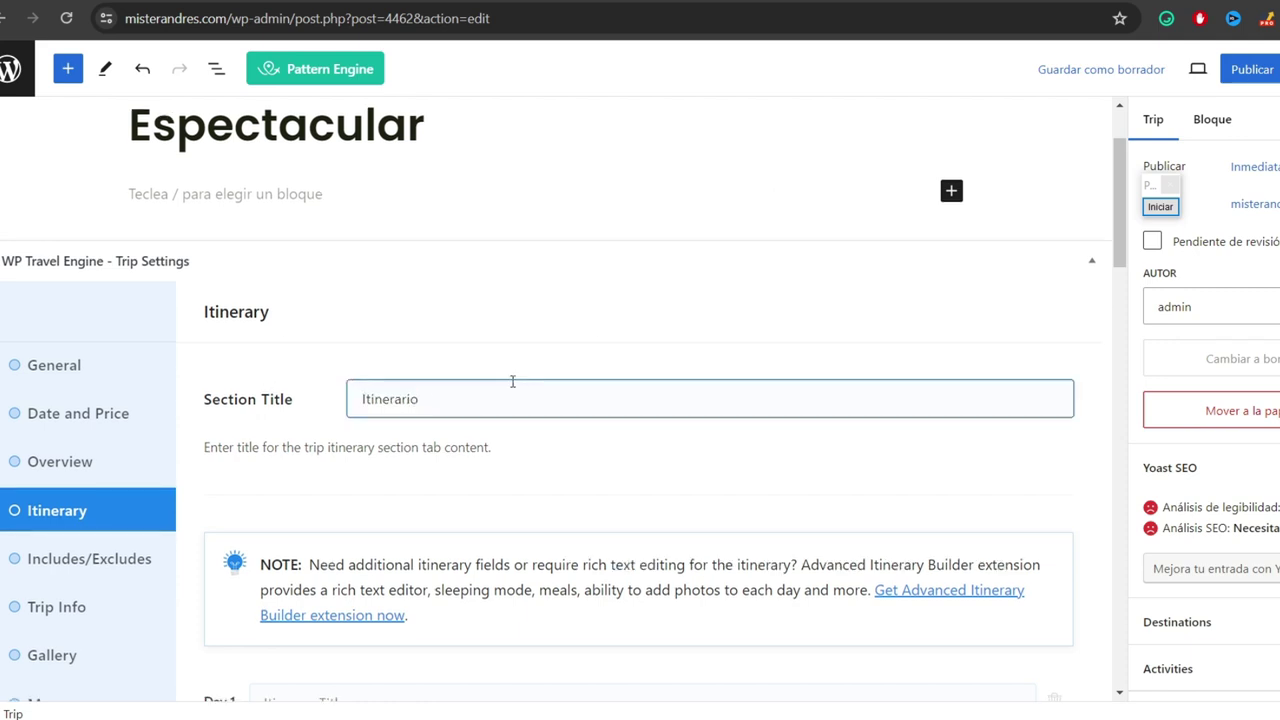
- Title Day 1 "Comenzamos" and fill its content with the park introduction and the Hacienda Henequenera, Capilla de Guadalupe and Fiesta Charra paragraph
{"action": "scroll", "coordinate": [525, 392], "scroll_direction": "down", "scroll_amount": 5}
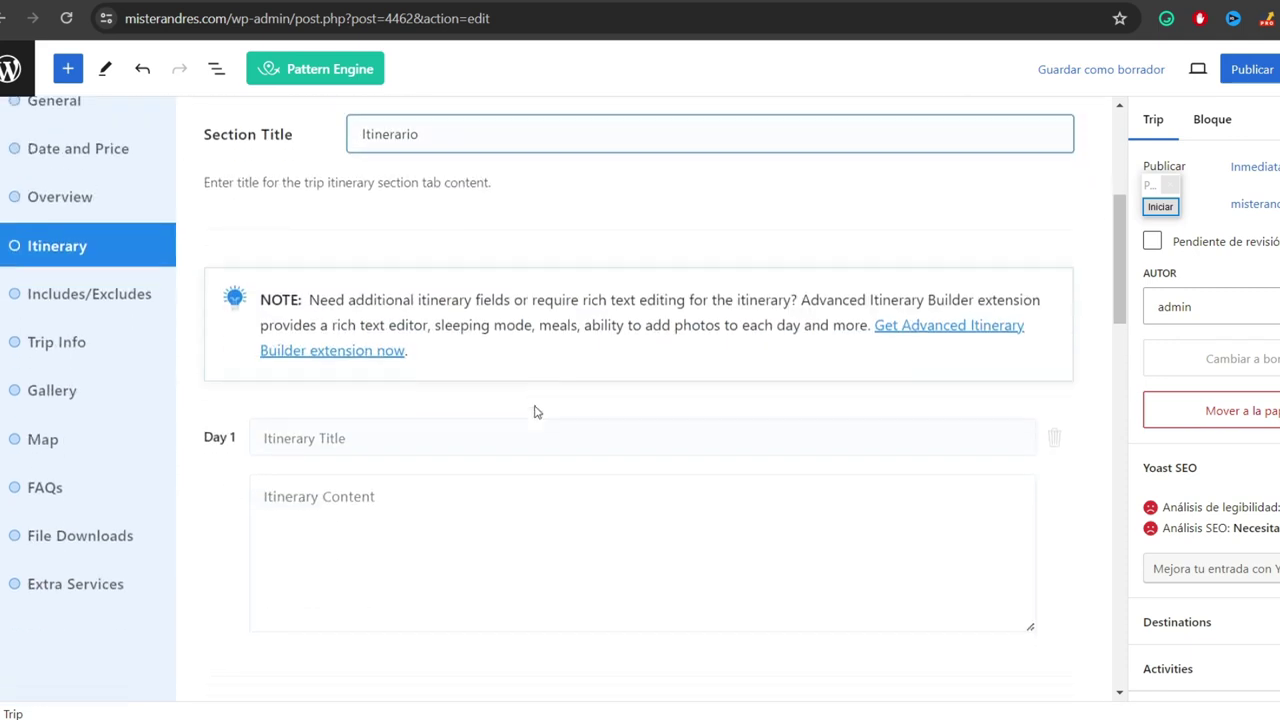
{"action": "left_click", "coordinate": [377, 306]}
{"action": "scroll", "coordinate": [271, 251], "scroll_direction": "up", "scroll_amount": 2}
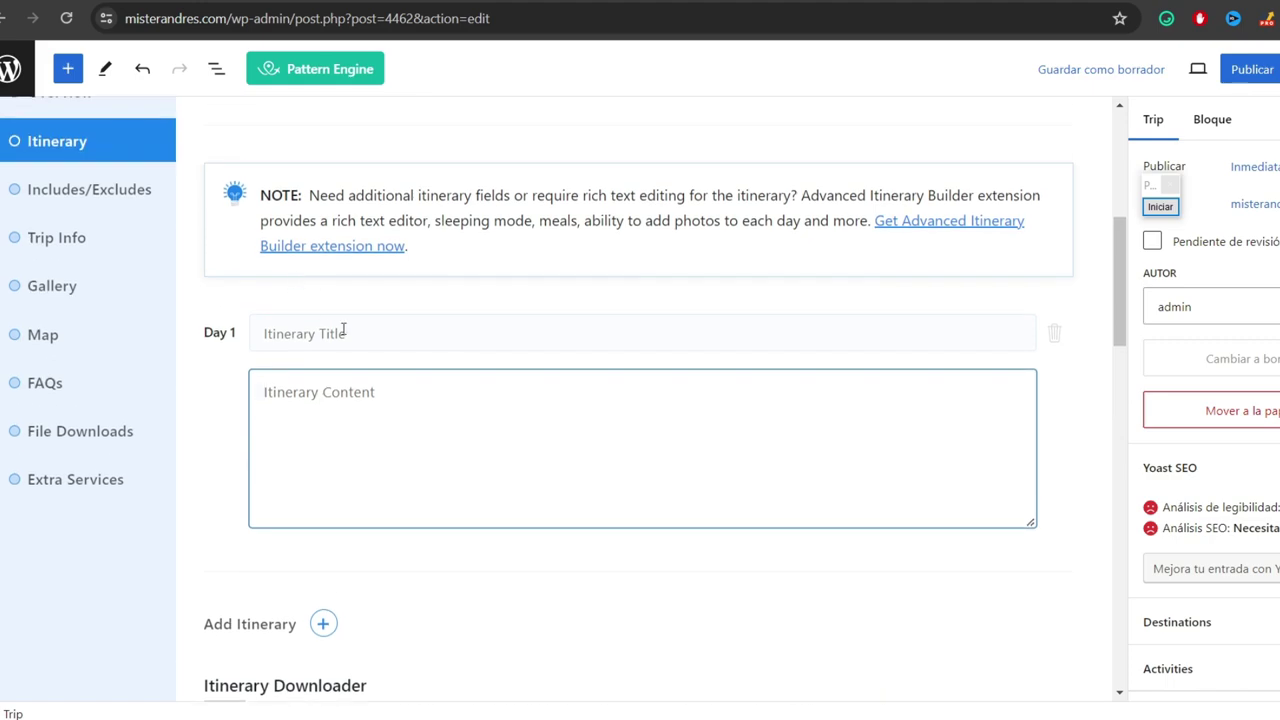
{"action": "left_click", "coordinate": [348, 331]}
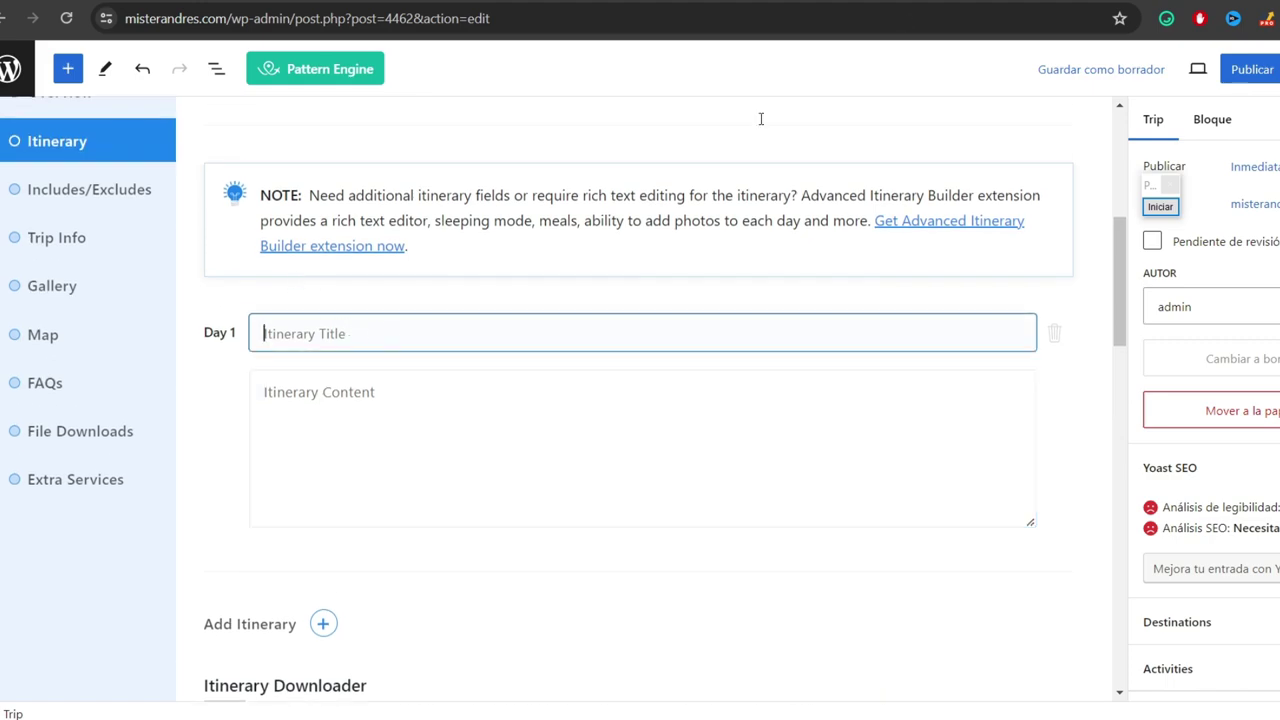
{"action": "type", "text": "Comenzamos"}
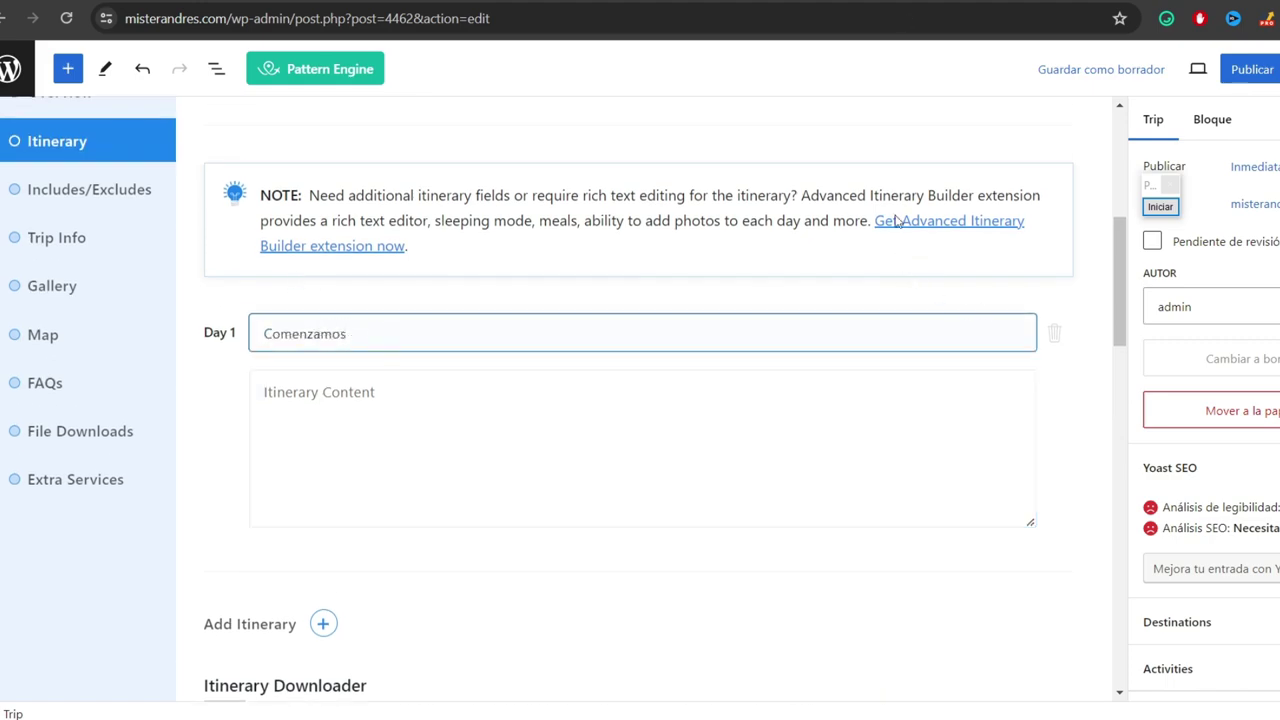
{"action": "left_click", "coordinate": [850, 1]}
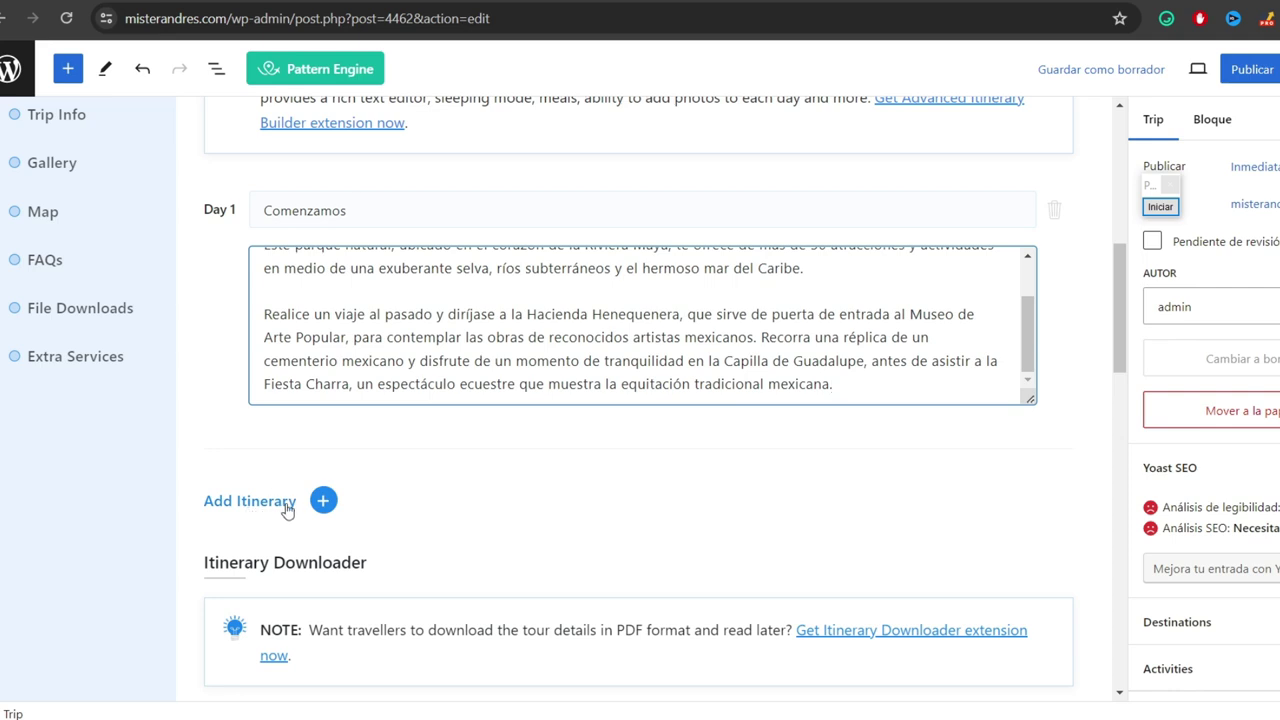
- Add Day 2 titled "Visitamos esto" and paste the description of the butterfly pavilion, marine turtles, underground rivers and Maya village
{"action": "left_click", "coordinate": [323, 500]}
{"action": "scroll", "coordinate": [218, 258], "scroll_direction": "down", "scroll_amount": 2}
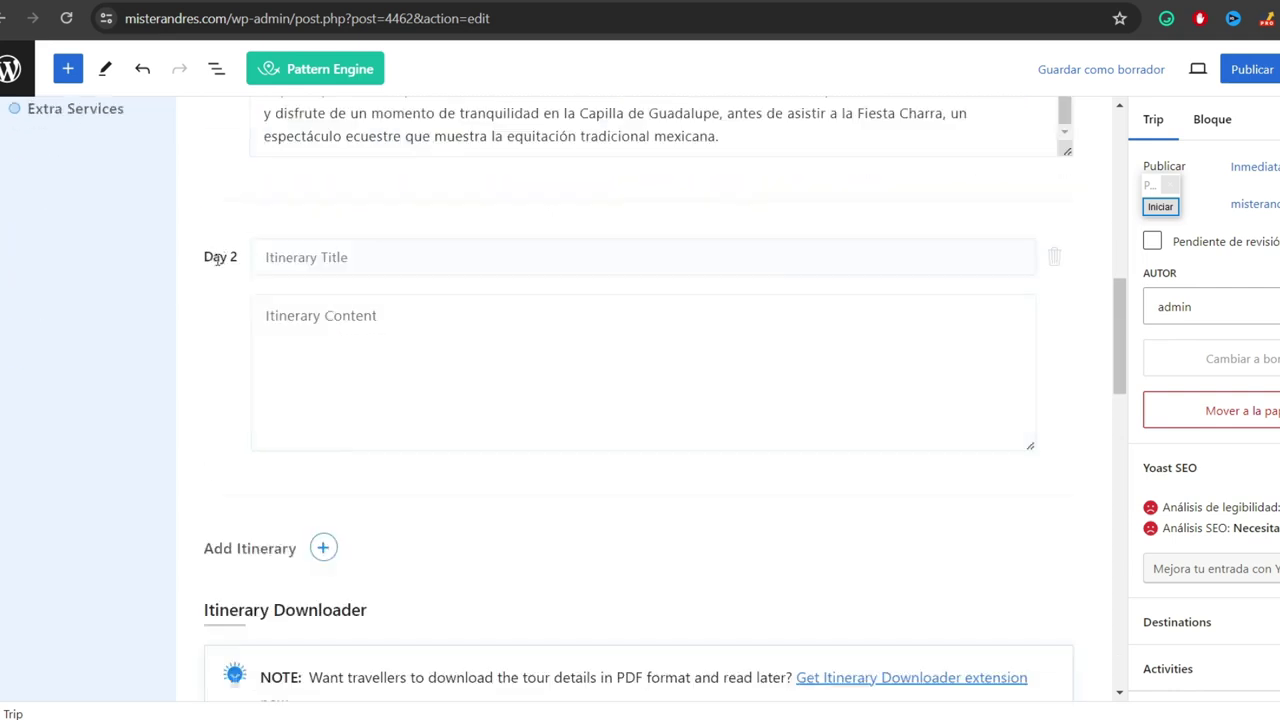
{"action": "left_click", "coordinate": [297, 258]}
{"action": "type", "text": "Visitamos esto"}
{"action": "left_click", "coordinate": [363, 363]}
{"action": "key", "text": "ctrl+v"}
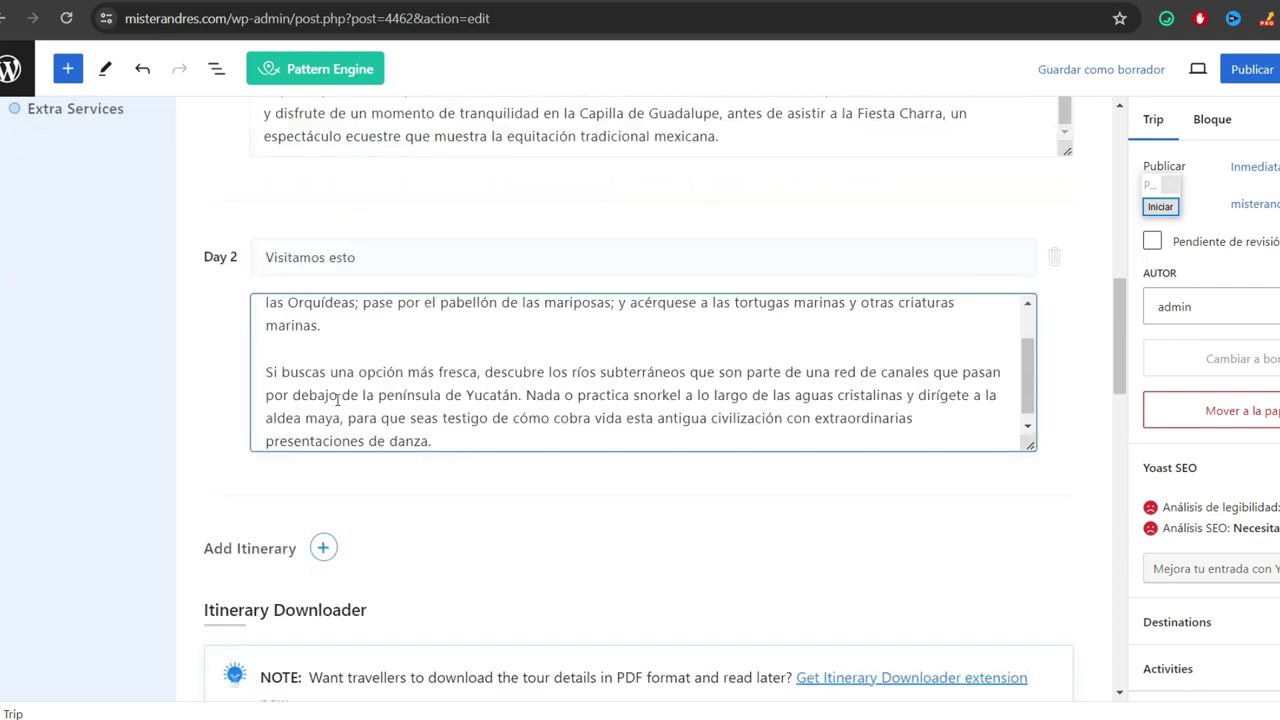
- Add Day 3 titled "Terminamos con" with the text about the México Espectacular show and the Xcaret Plus admission upgrade
{"action": "left_click", "coordinate": [323, 548]}
{"action": "scroll", "coordinate": [349, 526], "scroll_direction": "down", "scroll_amount": 2}
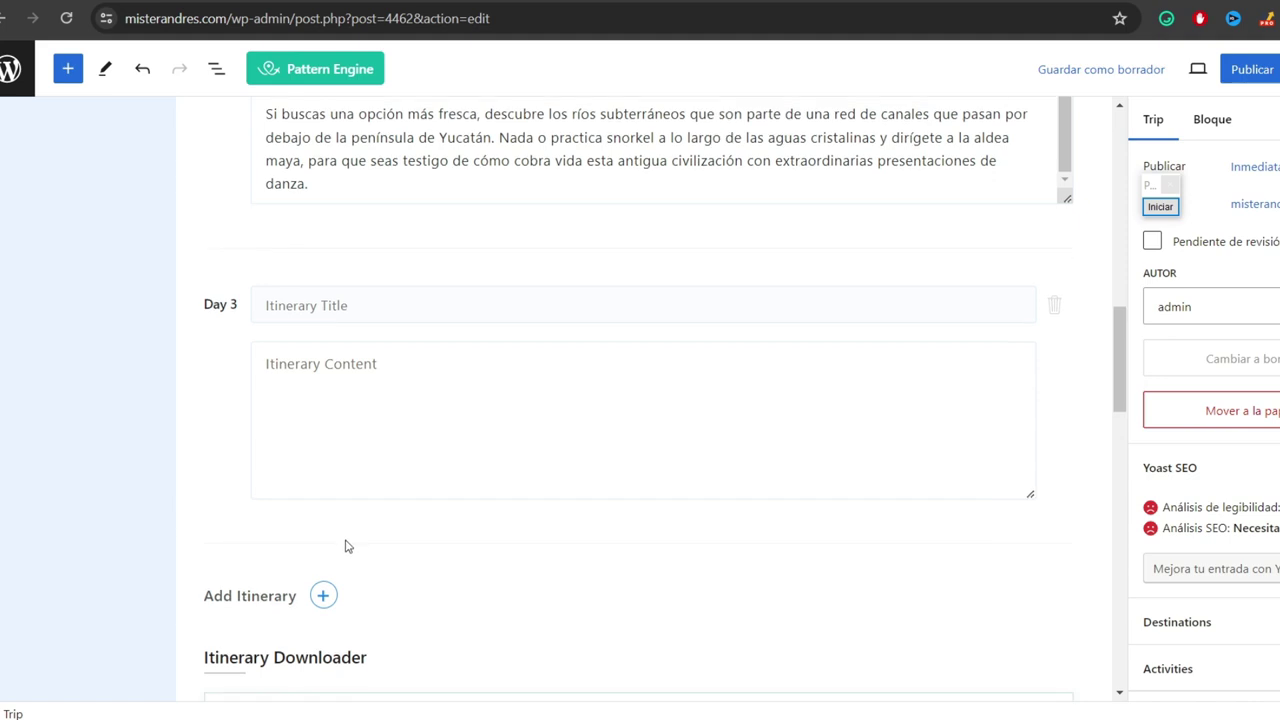
{"action": "left_click", "coordinate": [292, 307]}
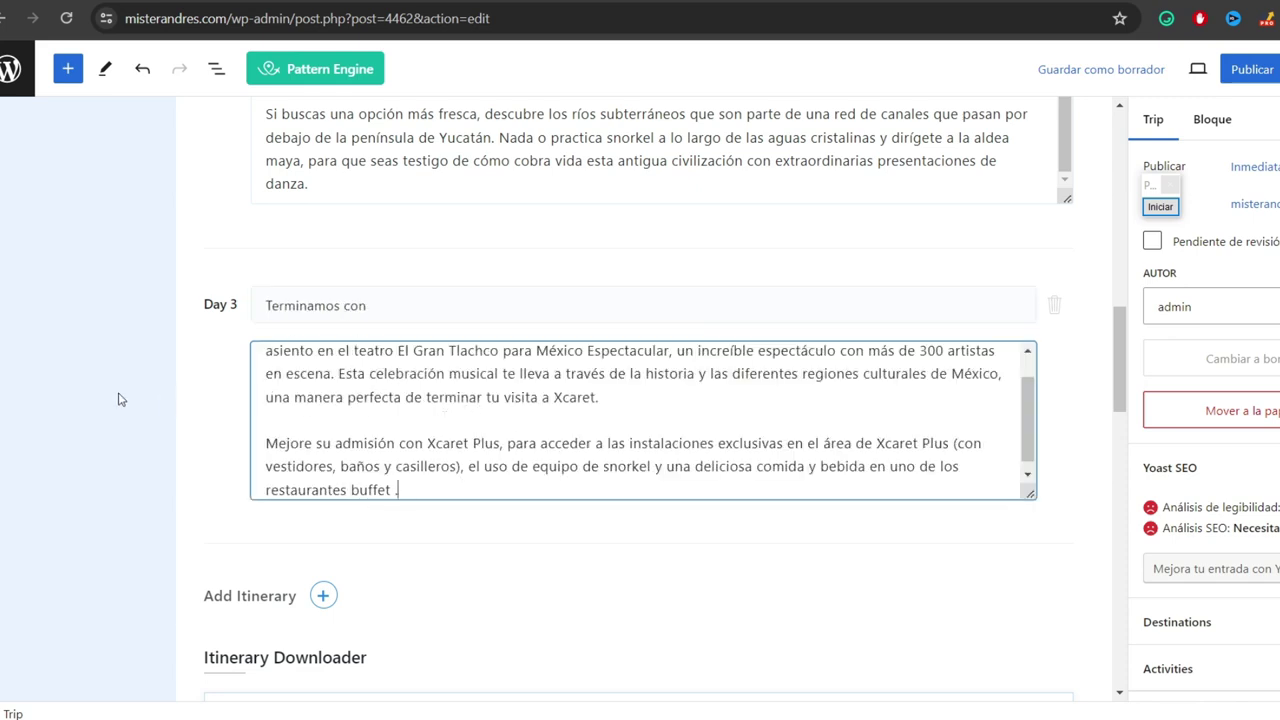
{"action": "scroll", "coordinate": [250, 343], "scroll_direction": "down", "scroll_amount": 4}
{"action": "scroll", "coordinate": [250, 343], "scroll_direction": "up", "scroll_amount": 6}
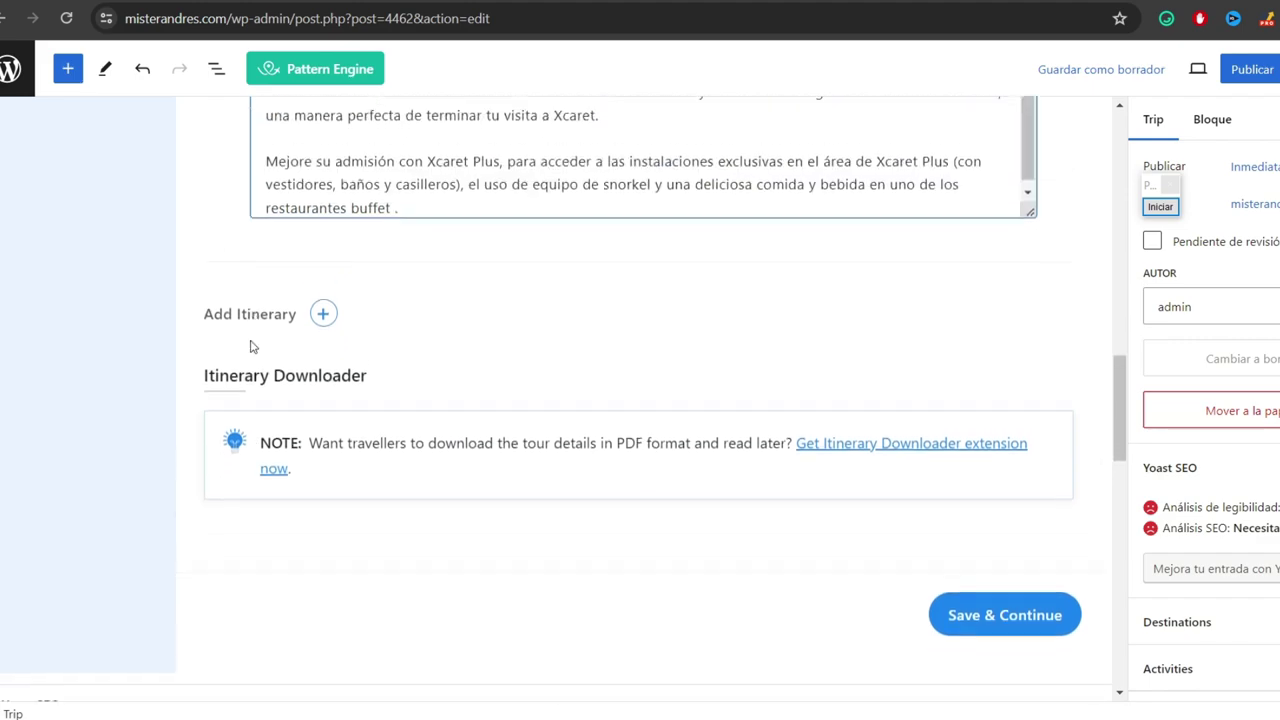
- Save the trip's day-by-day itinerary and continue to the Includes/Excludes section
{"action": "scroll", "coordinate": [351, 323], "scroll_direction": "down", "scroll_amount": 7}
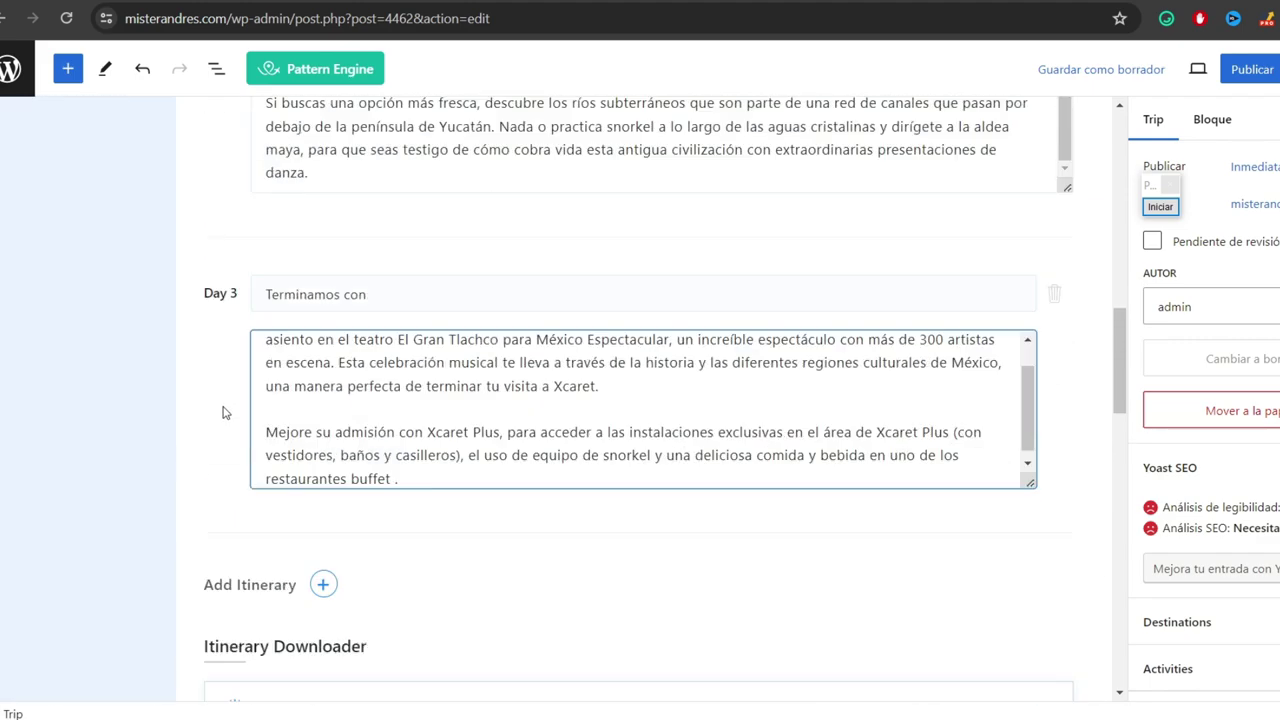
{"action": "left_click", "coordinate": [986, 405]}
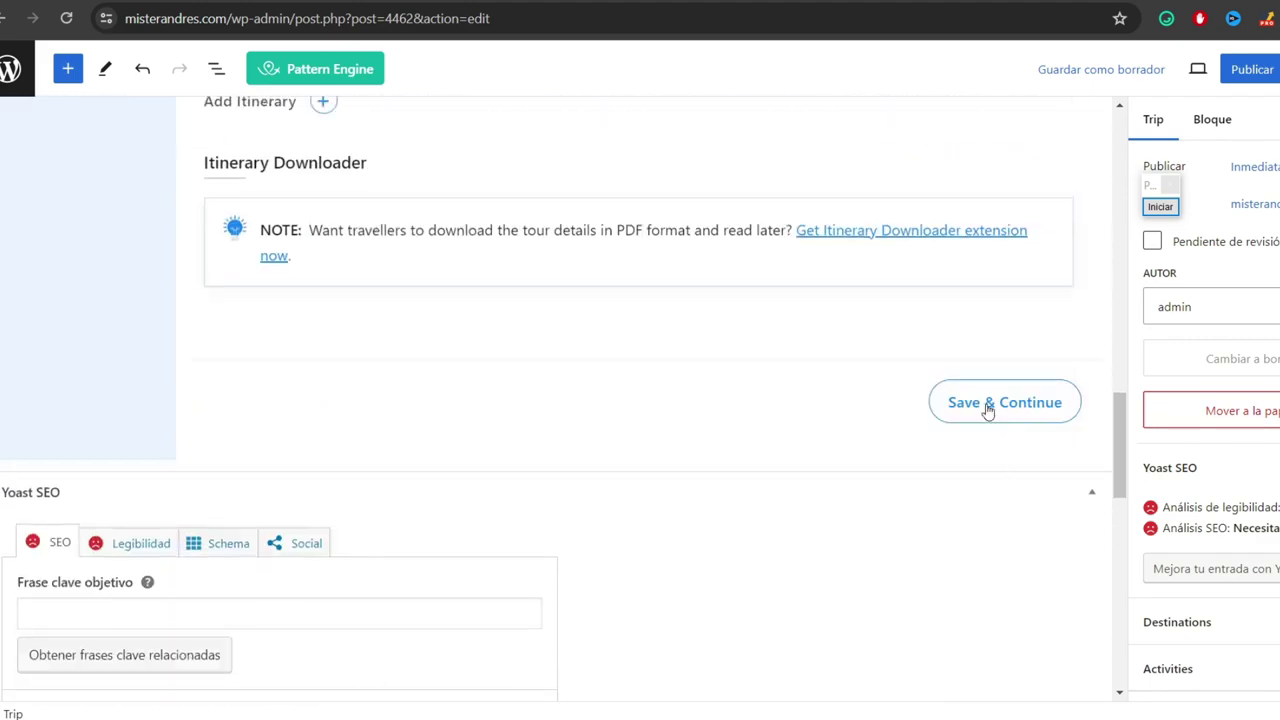
{"action": "scroll", "coordinate": [240, 305], "scroll_direction": "up", "scroll_amount": 15}
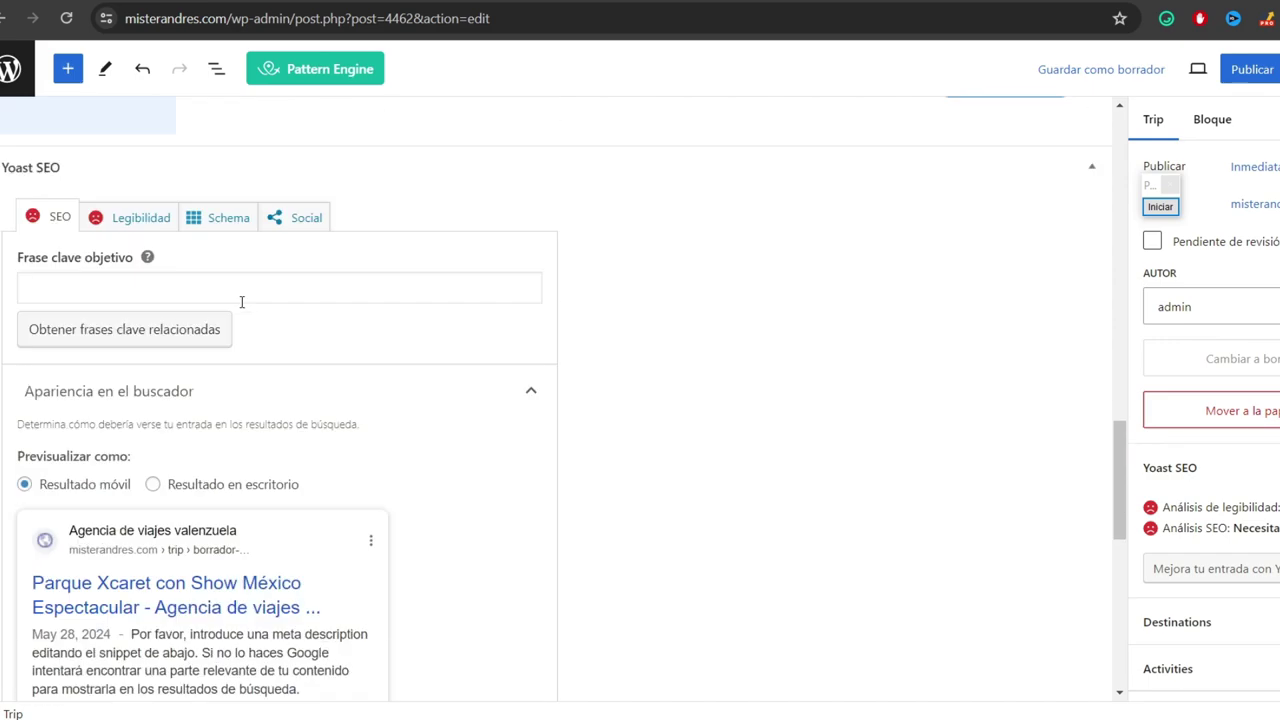
{"action": "scroll", "coordinate": [237, 307], "scroll_direction": "up", "scroll_amount": 3}
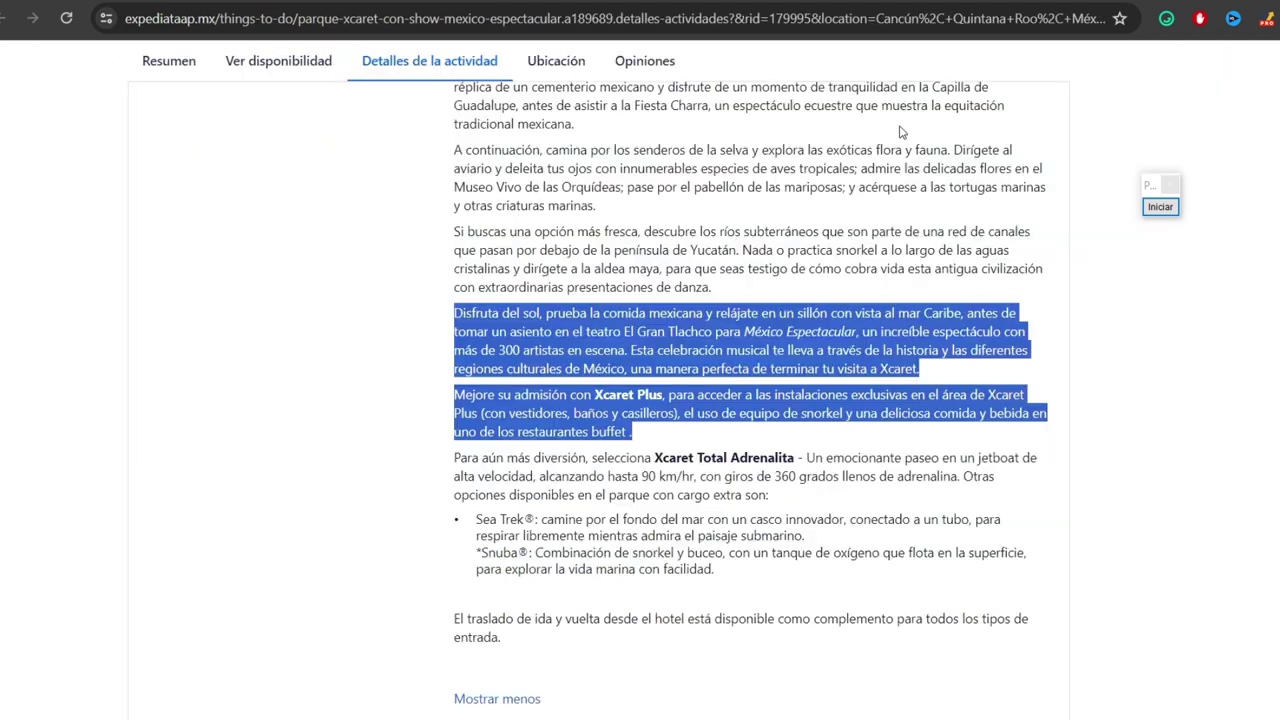
- Locate the "Qué incluye o no" list on the Expedia activity page and compare it with the trip's Includes/Excludes fields
{"action": "scroll", "coordinate": [752, 400], "scroll_direction": "up", "scroll_amount": 8}
{"action": "scroll", "coordinate": [600, 400], "scroll_direction": "up", "scroll_amount": 3}
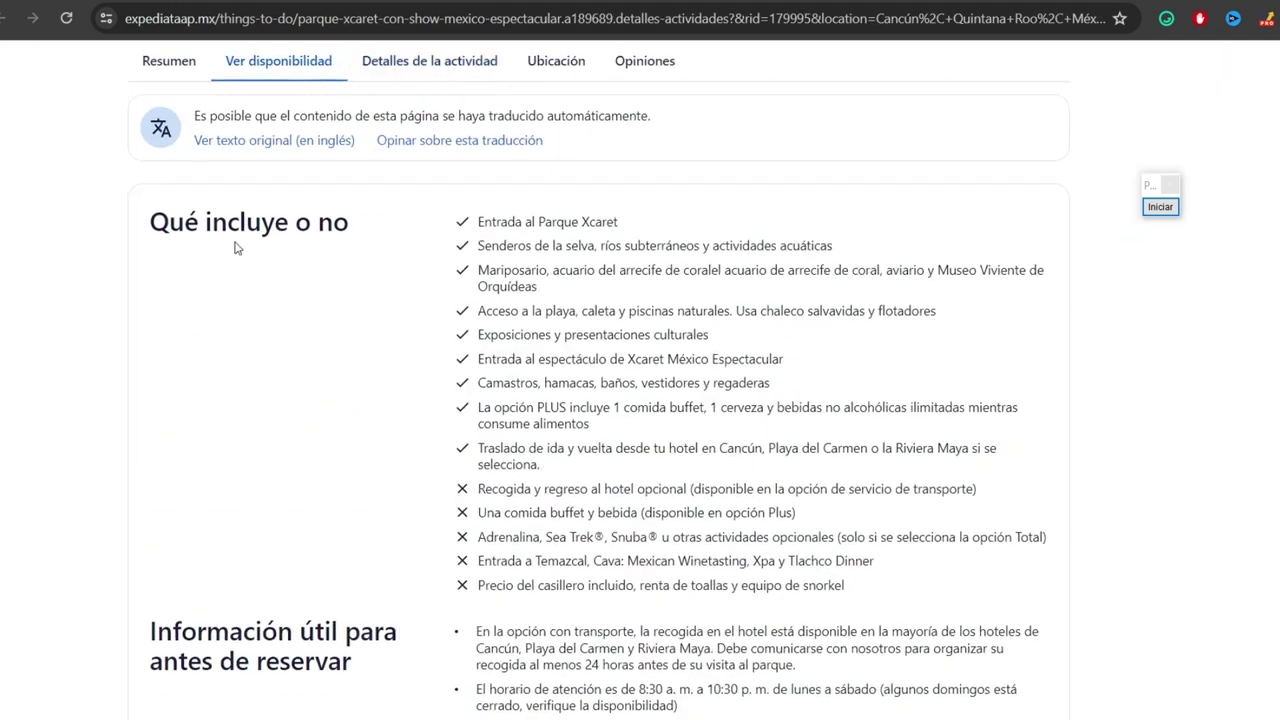
{"action": "left_click_drag", "start_coordinate": [188, 217], "coordinate": [357, 229]}
{"action": "left_click", "coordinate": [325, 232]}
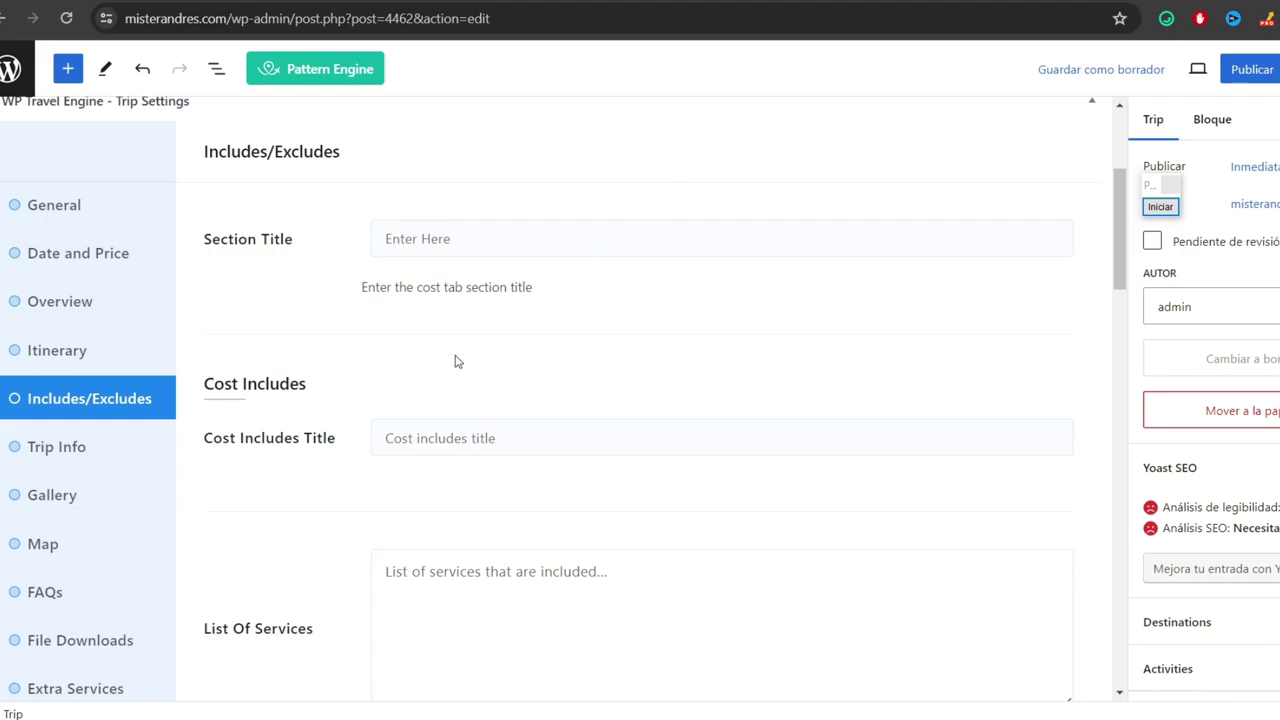
{"action": "scroll", "coordinate": [409, 377], "scroll_direction": "down", "scroll_amount": 2}
{"action": "scroll", "coordinate": [413, 379], "scroll_direction": "up", "scroll_amount": 2}
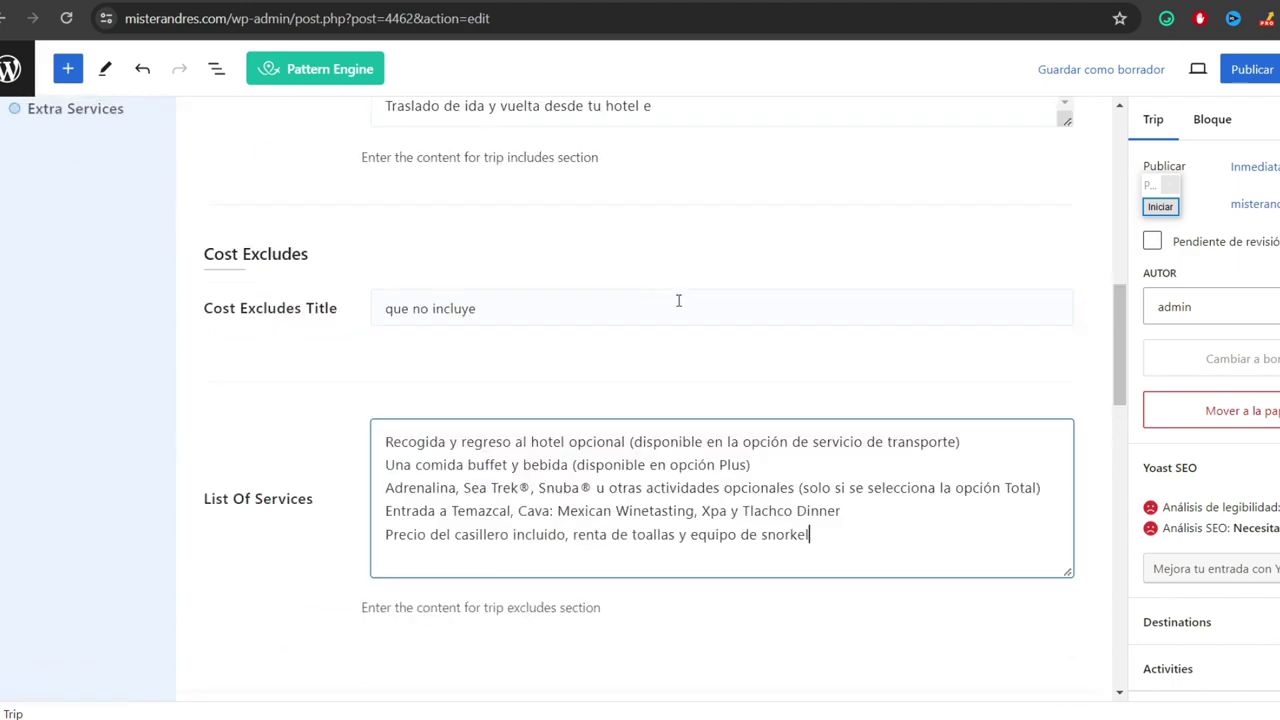
- Review the "Que incluye" and "que no incluye" titles and their lists of services in the trip's Includes/Excludes section
{"action": "scroll", "coordinate": [677, 300], "scroll_direction": "up", "scroll_amount": 2}
{"action": "scroll", "coordinate": [677, 300], "scroll_direction": "down", "scroll_amount": 2}
{"action": "left_click_drag", "start_coordinate": [410, 309], "coordinate": [490, 309]}
{"action": "scroll", "coordinate": [490, 309], "scroll_direction": "up", "scroll_amount": 4}
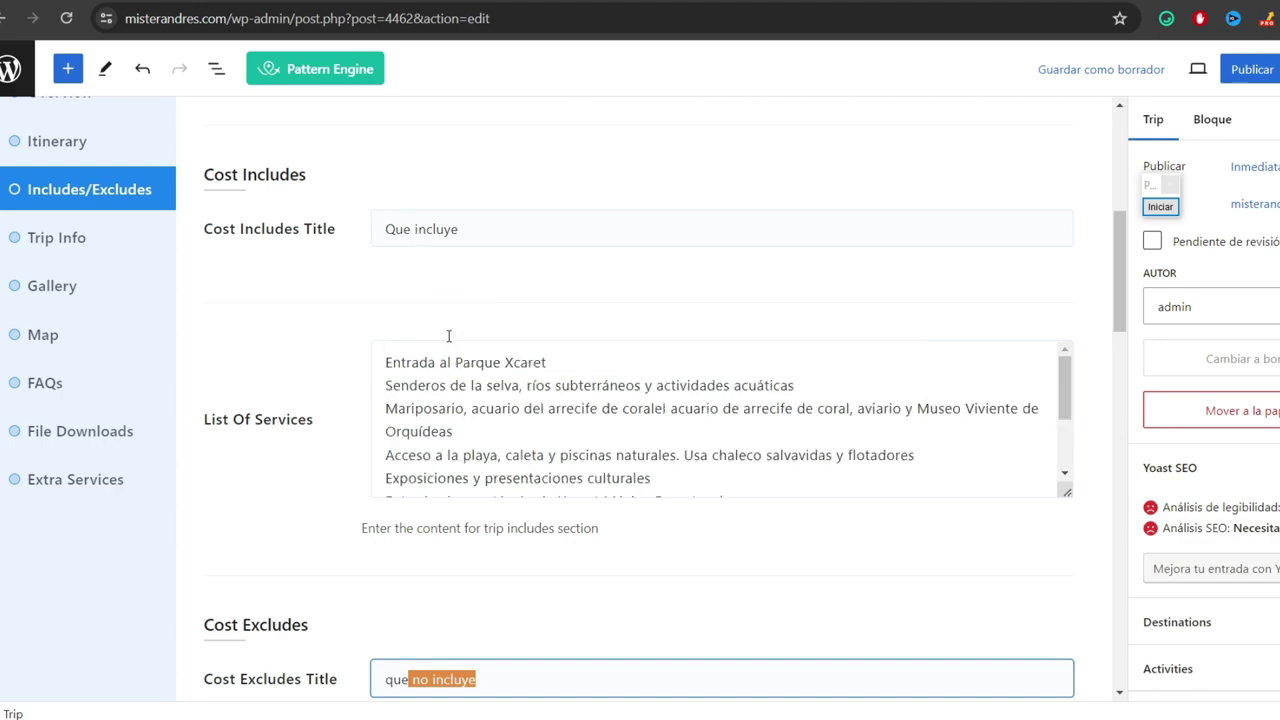
{"action": "left_click_drag", "start_coordinate": [400, 229], "coordinate": [480, 222]}
{"action": "scroll", "coordinate": [411, 320], "scroll_direction": "down", "scroll_amount": 4}
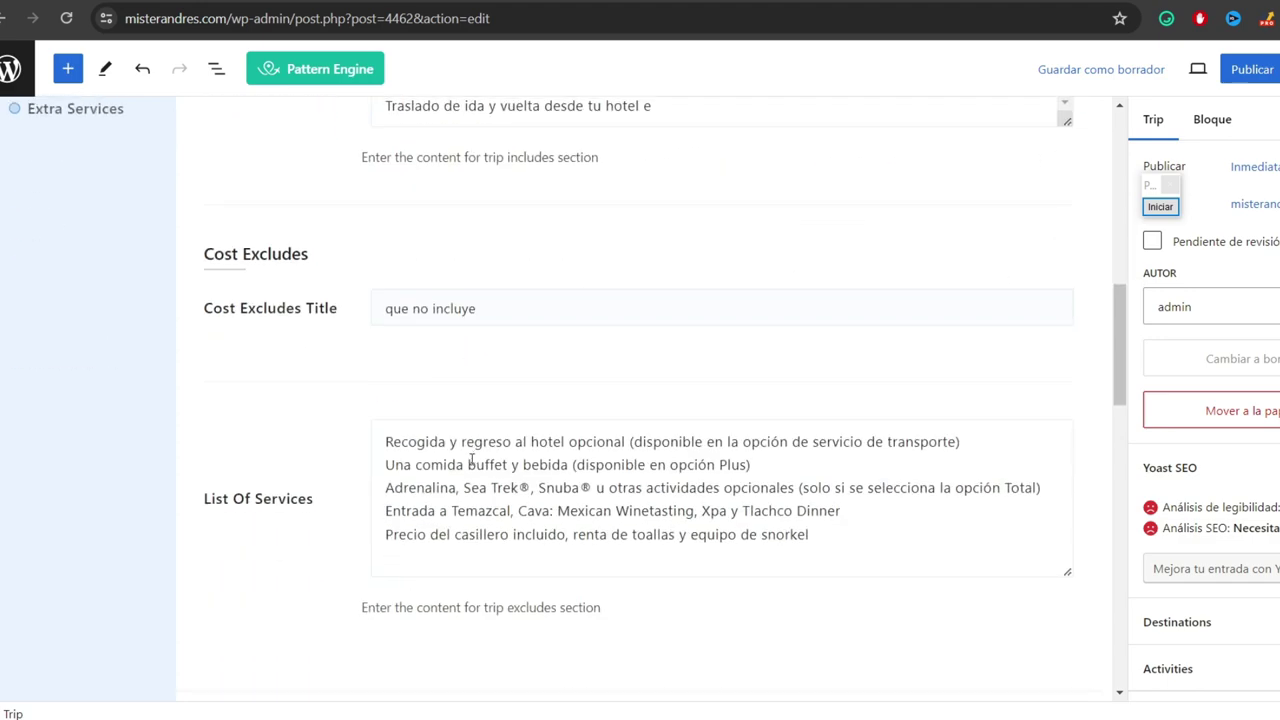
{"action": "left_click_drag", "start_coordinate": [411, 312], "coordinate": [478, 312]}
{"action": "scroll", "coordinate": [547, 267], "scroll_direction": "down", "scroll_amount": 4}
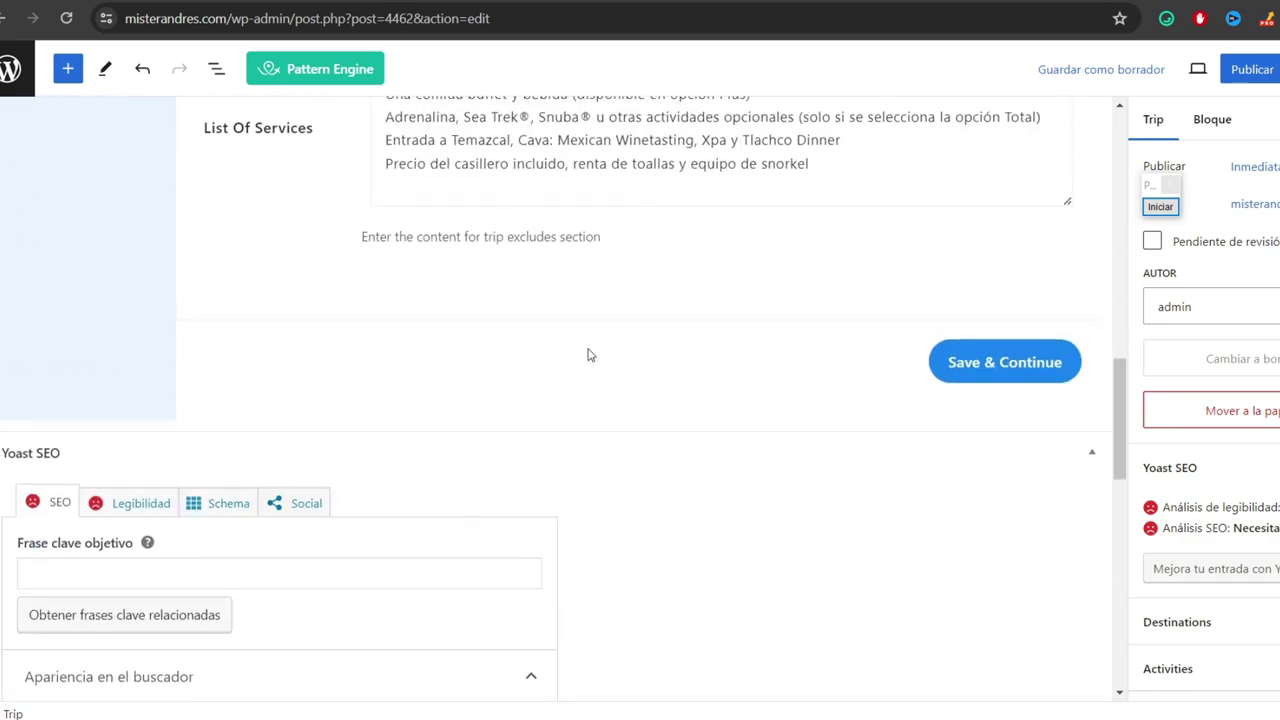
{"action": "scroll", "coordinate": [520, 330], "scroll_direction": "up", "scroll_amount": 7}
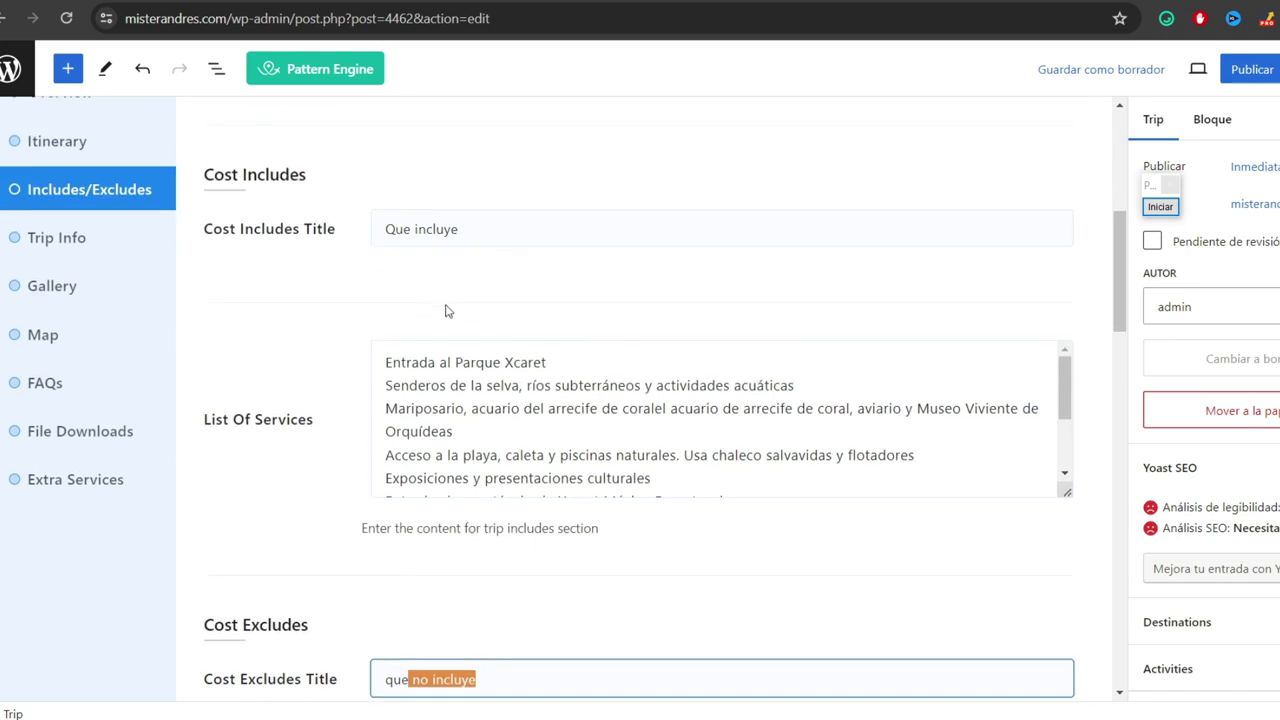
- In Trip Info, fill the Permits fact with the copied text beginning "En la opción con transporte, la recogida en el hotel"
{"action": "left_click", "coordinate": [46, 242]}
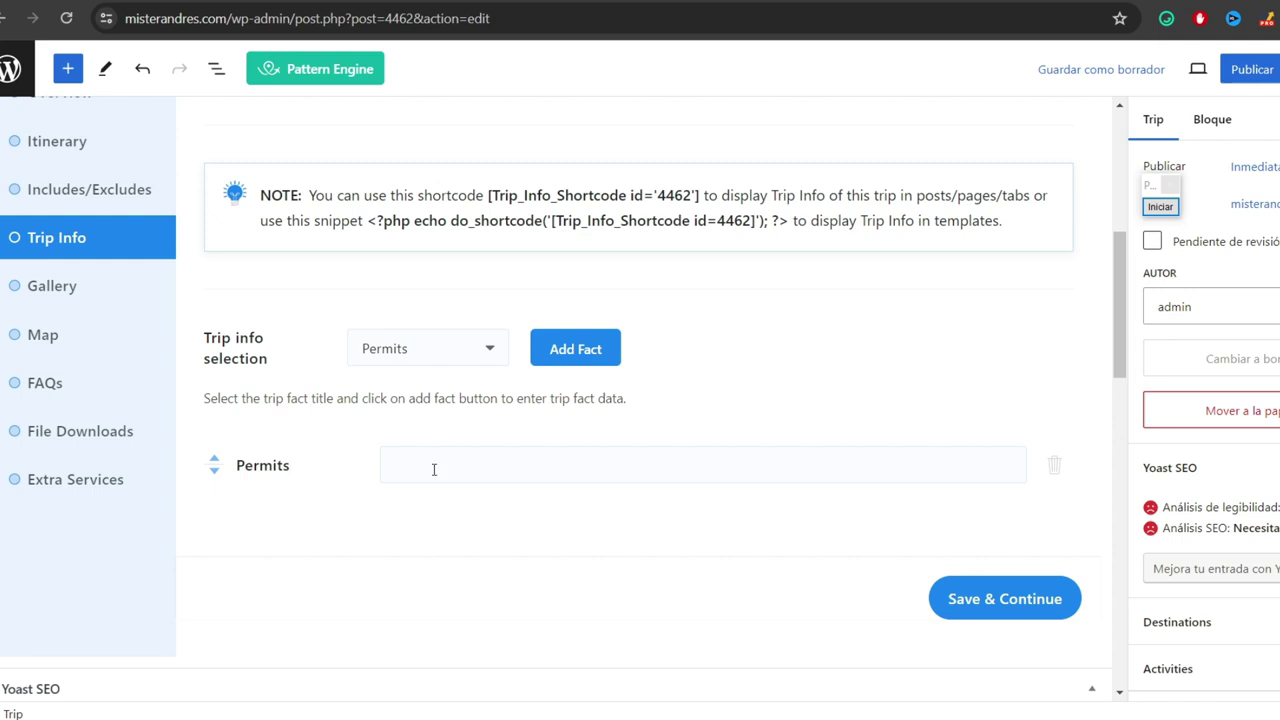
{"action": "left_click", "coordinate": [412, 358]}
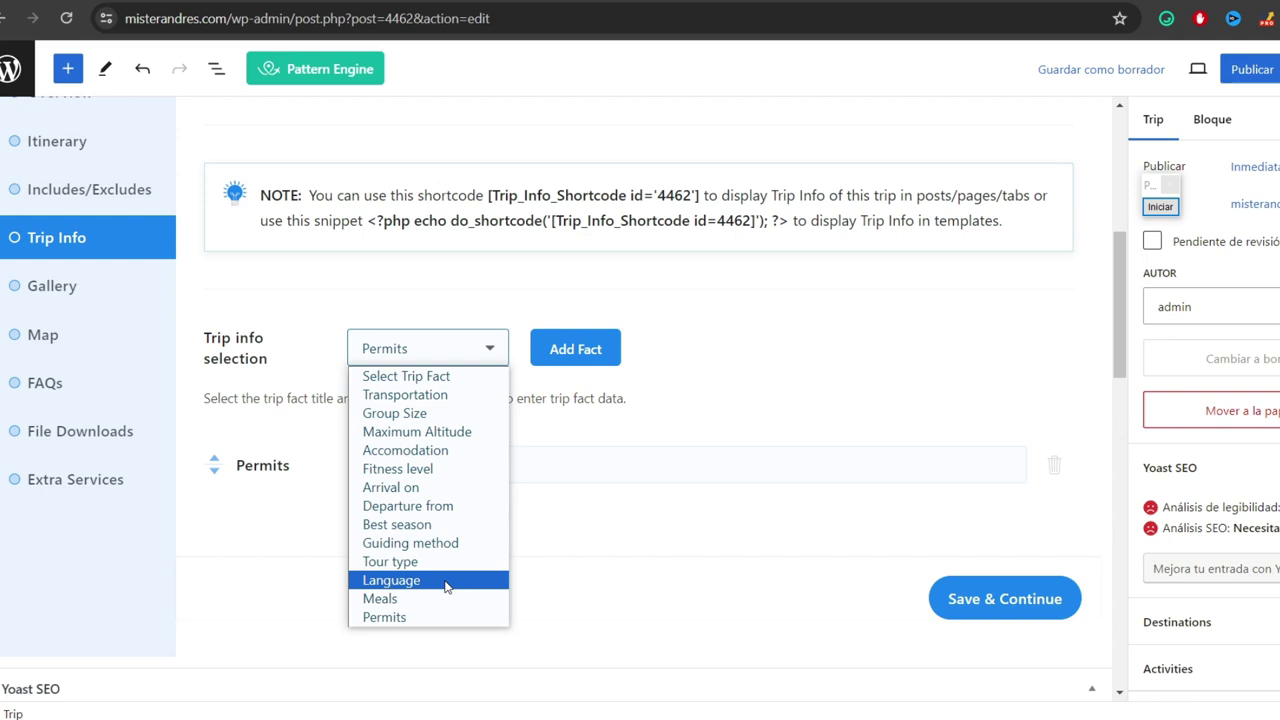
{"action": "left_click", "coordinate": [594, 584]}
{"action": "left_click", "coordinate": [442, 456]}
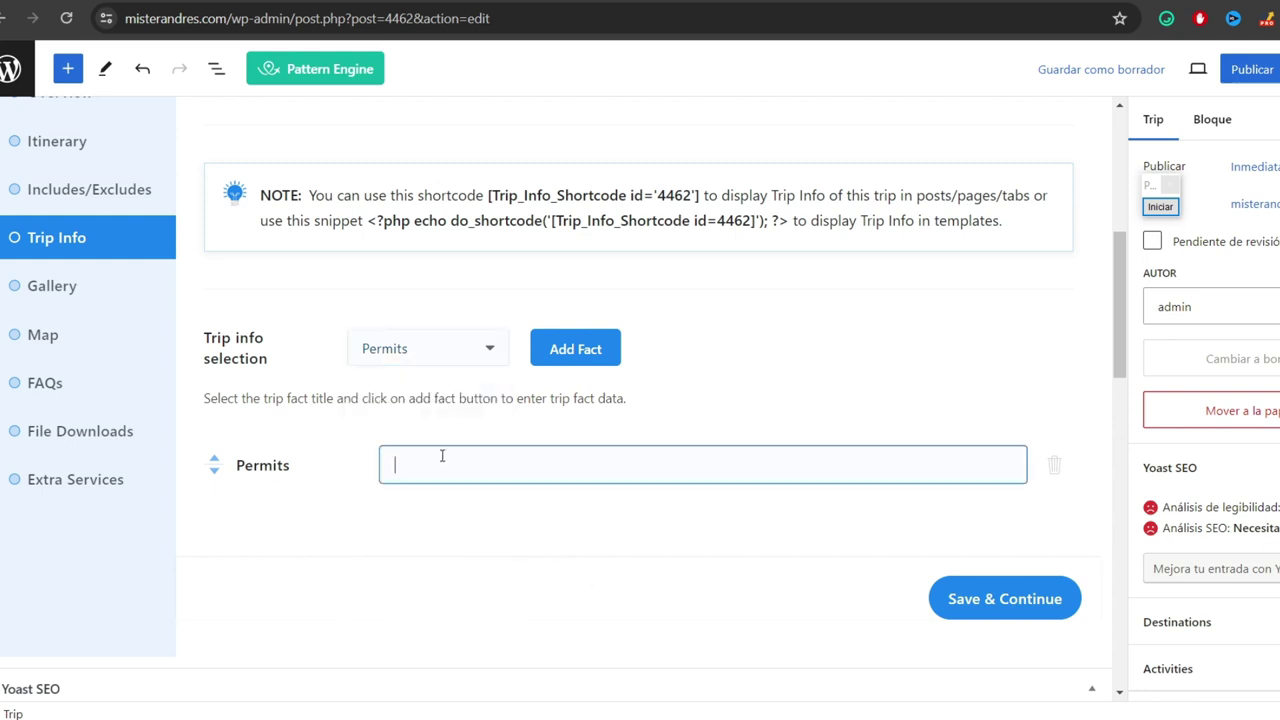
{"action": "key", "text": "ctrl+v"}
{"action": "left_click", "coordinate": [645, 512]}
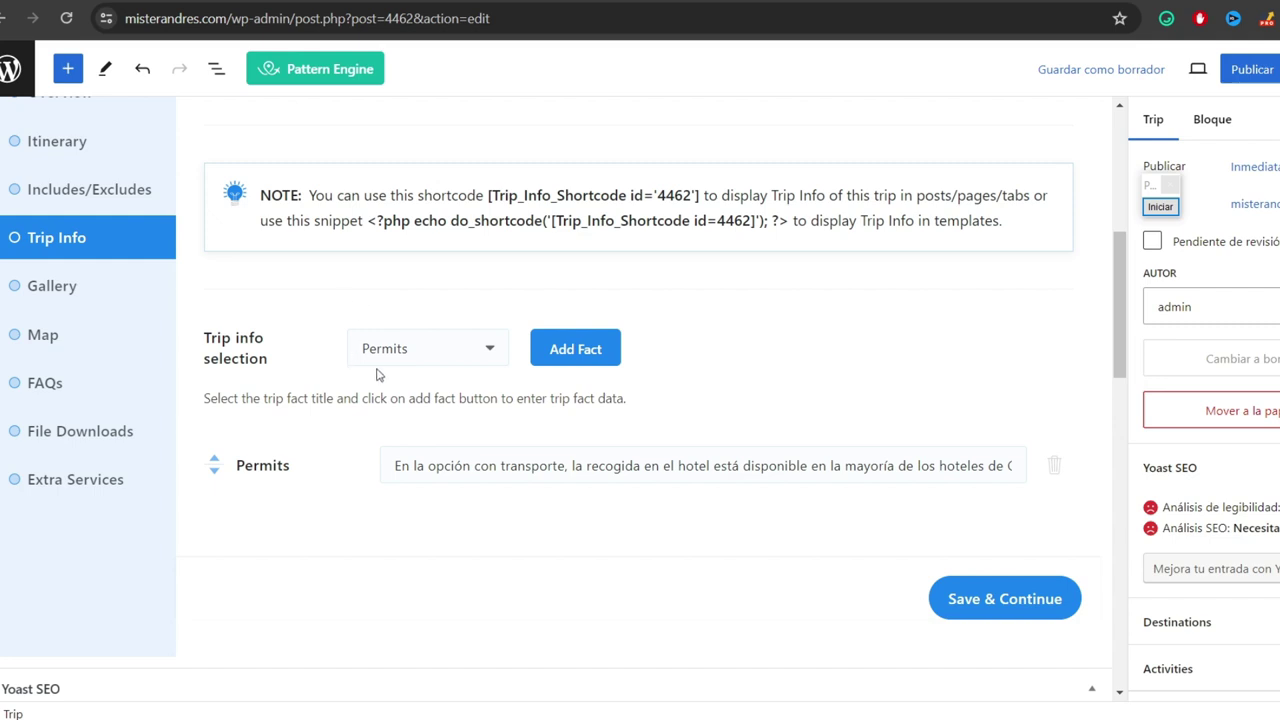
{"action": "left_click", "coordinate": [400, 350]}
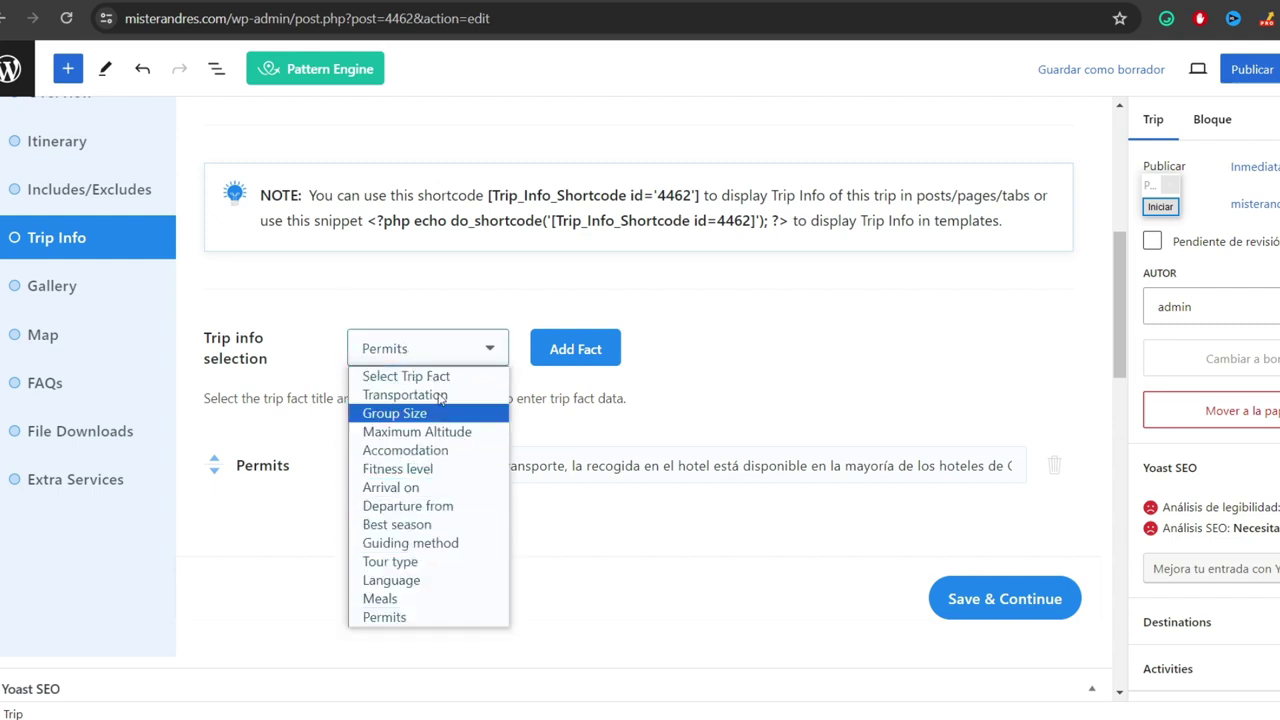
{"action": "left_click", "coordinate": [387, 303]}
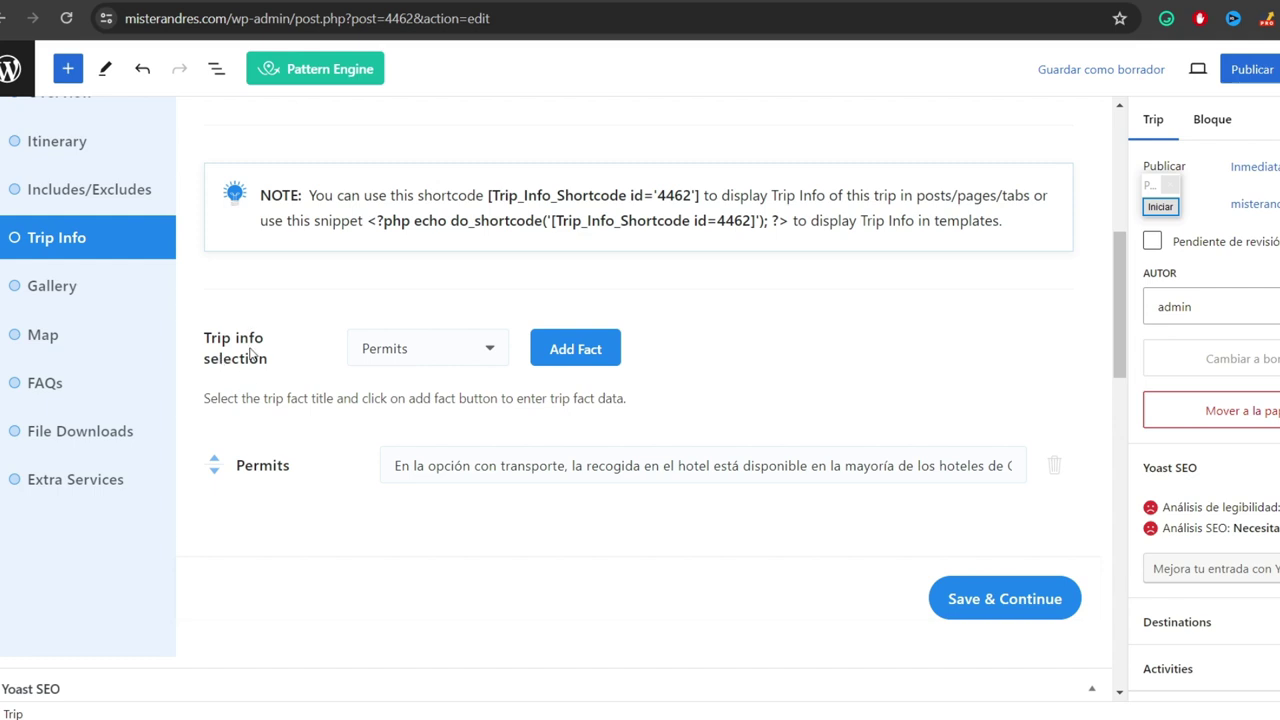
- Enable the image gallery in the trip's Gallery section
{"action": "left_click", "coordinate": [40, 284]}
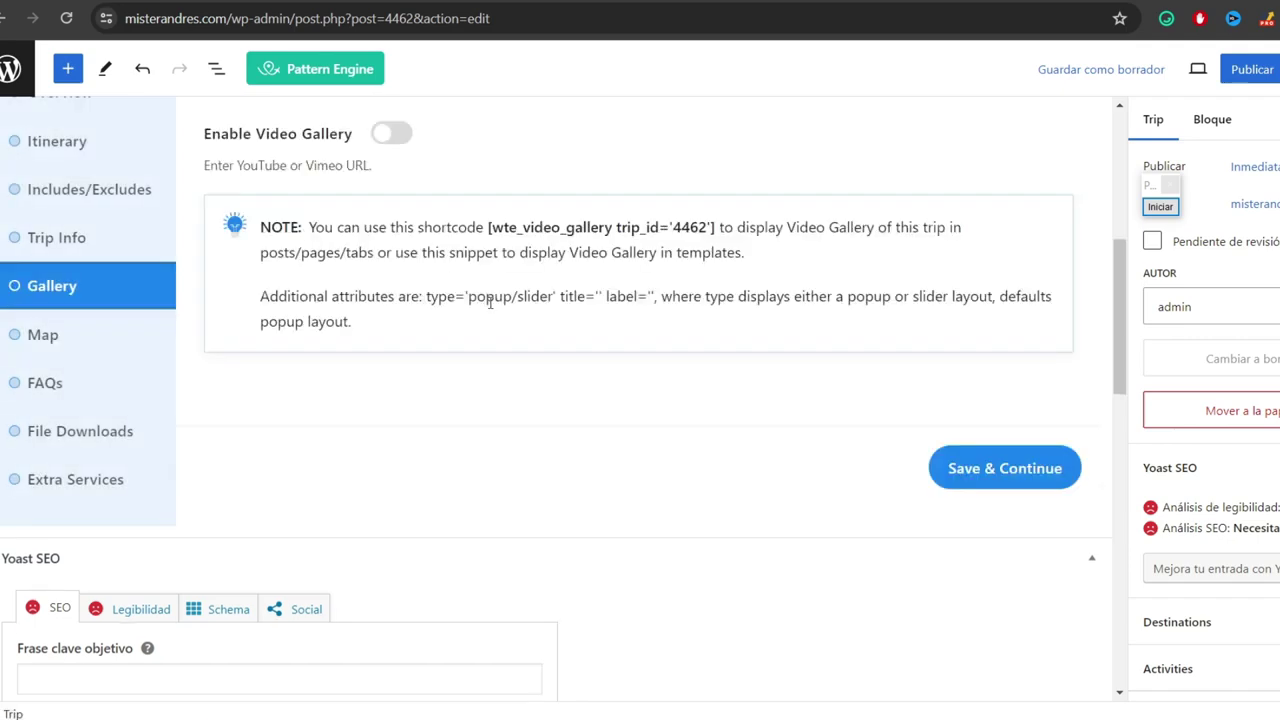
{"action": "scroll", "coordinate": [676, 399], "scroll_direction": "up", "scroll_amount": 2}
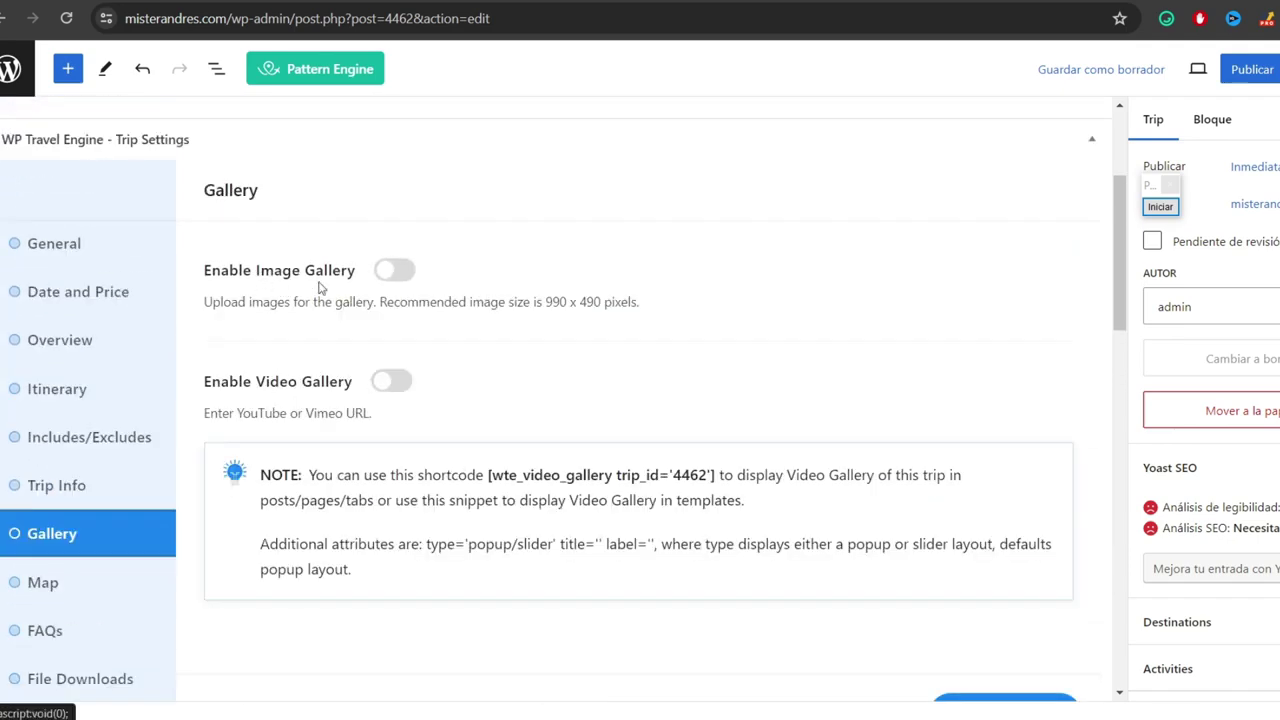
{"action": "left_click", "coordinate": [395, 272]}
{"action": "scroll", "coordinate": [500, 374], "scroll_direction": "down", "scroll_amount": 2}
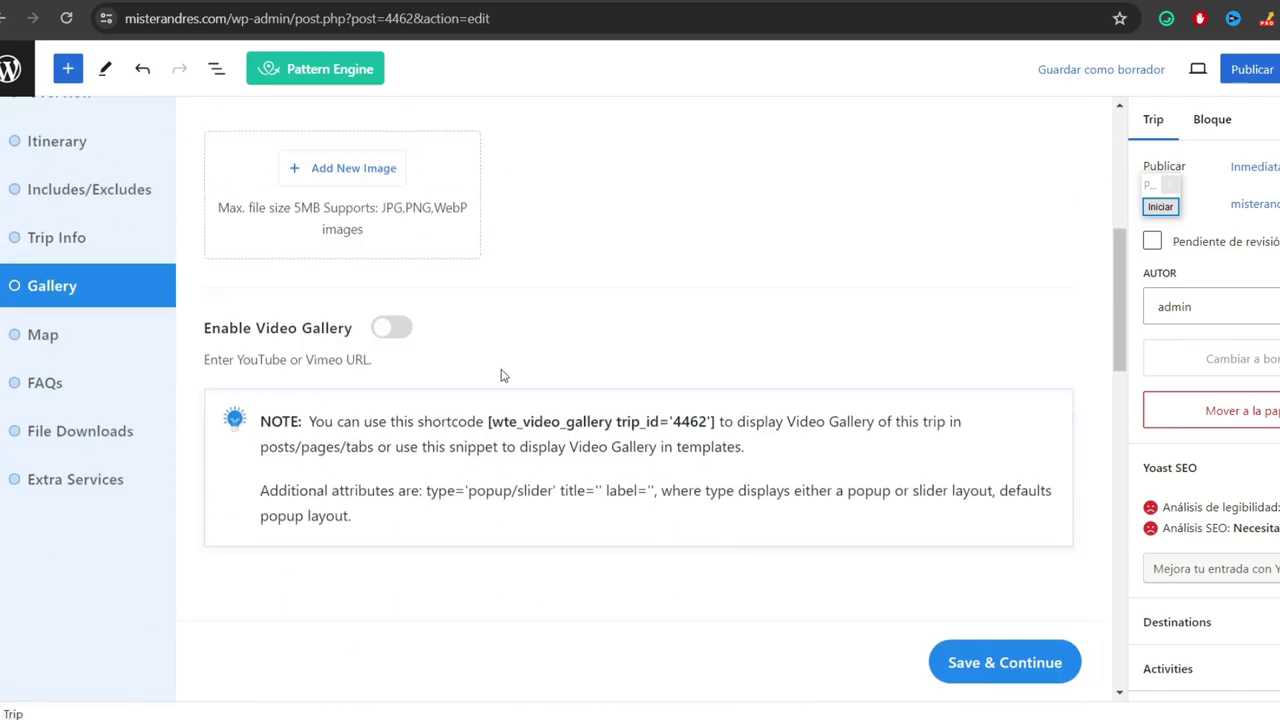
{"action": "scroll", "coordinate": [385, 221], "scroll_direction": "up", "scroll_amount": 1}
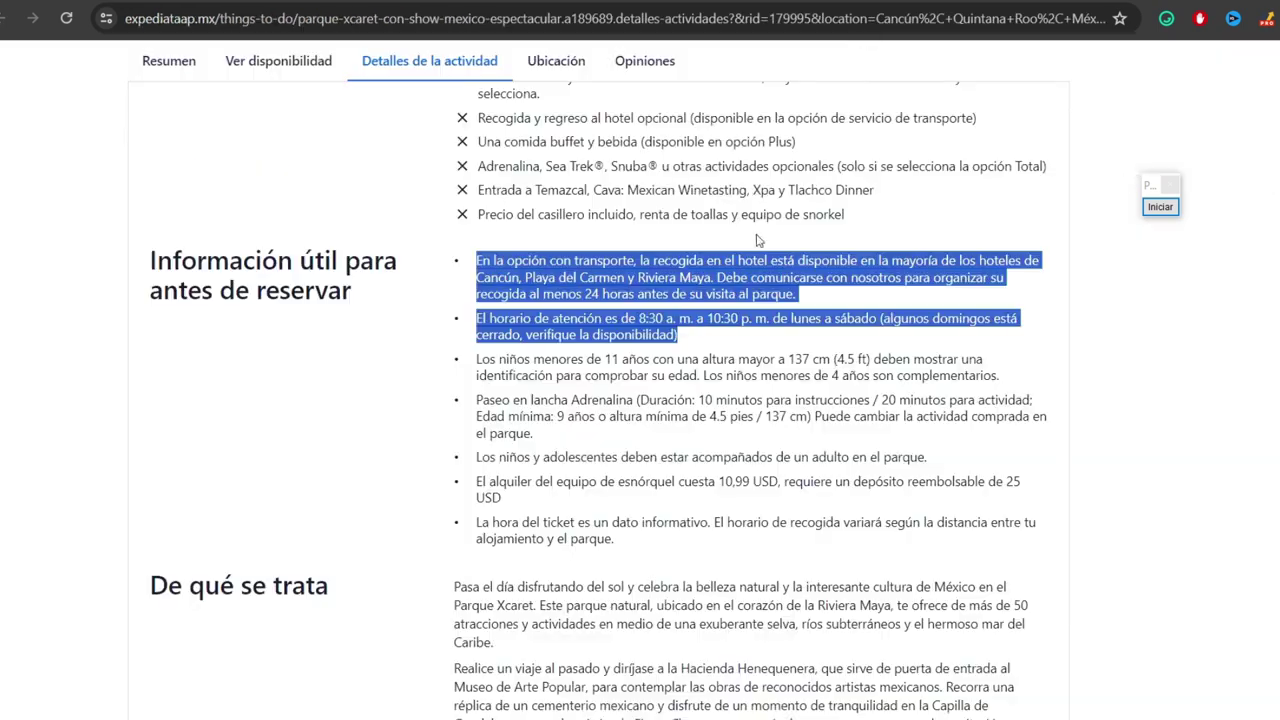
- On the Expedia activity page, open the main photo of the swimmer in the river in a new tab and save the image
{"action": "scroll", "coordinate": [760, 240], "scroll_direction": "up", "scroll_amount": 8}
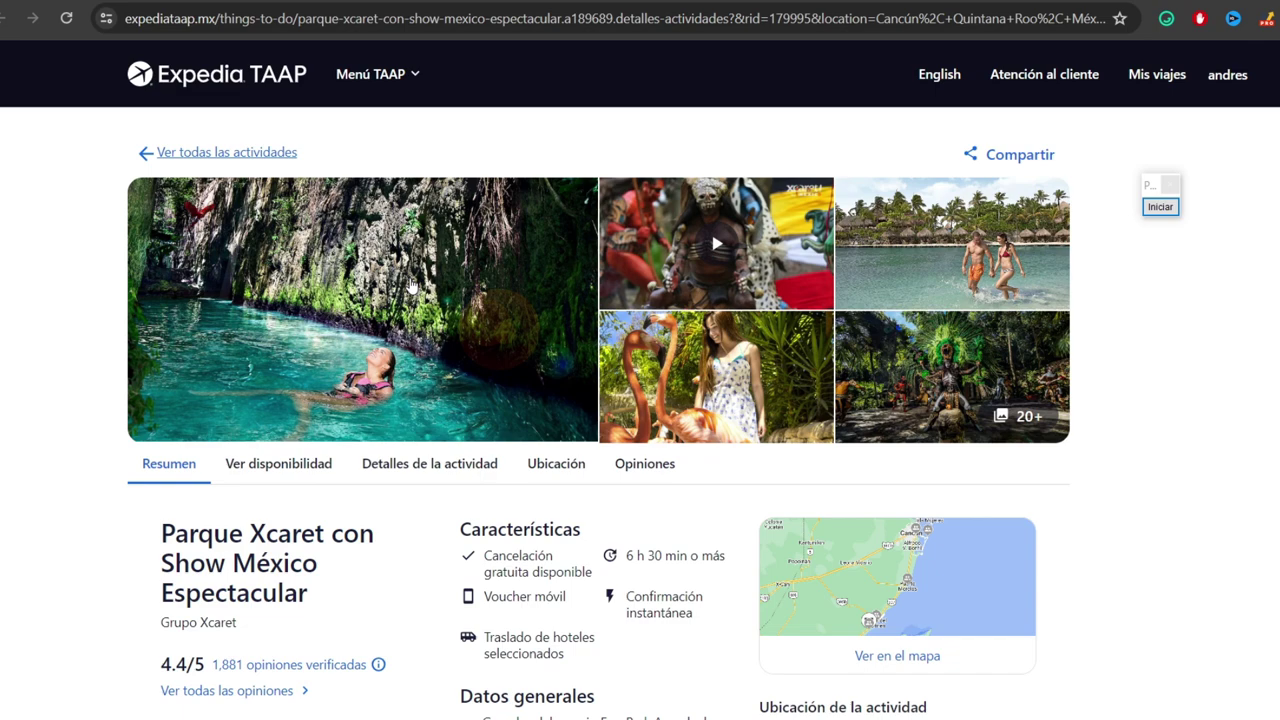
{"action": "left_click", "coordinate": [378, 276]}
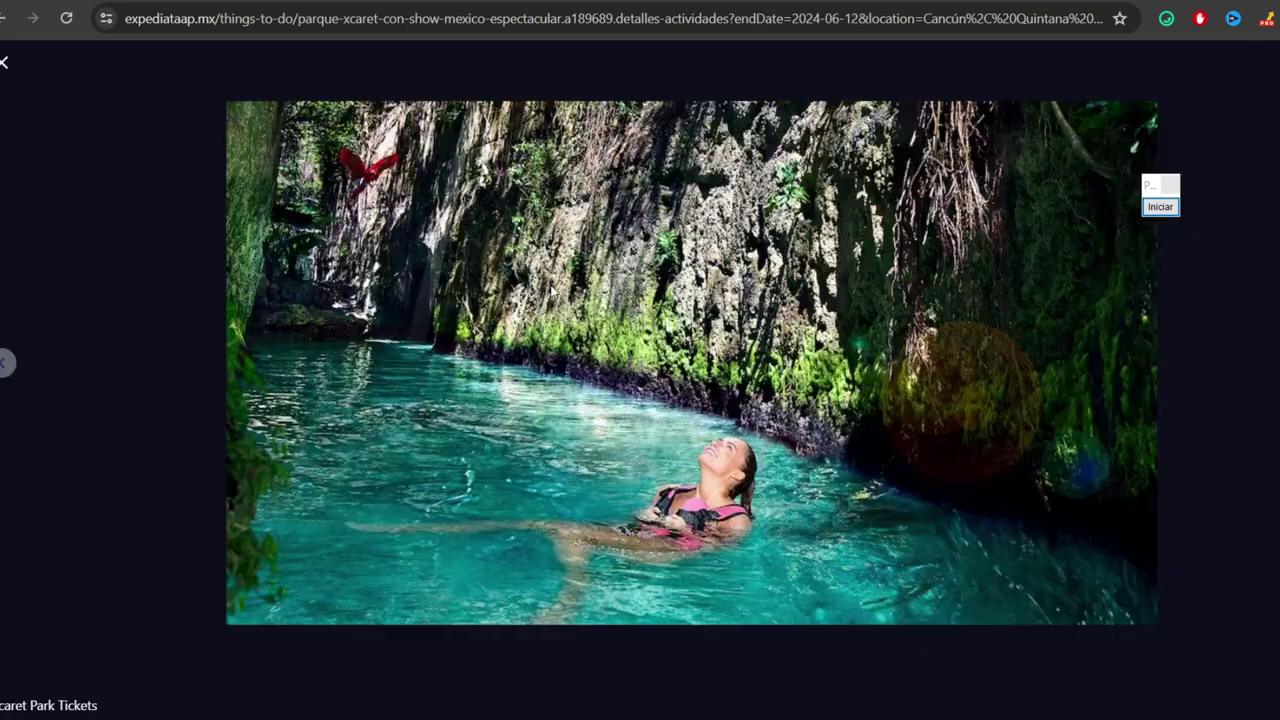
{"action": "right_click", "coordinate": [704, 272]}
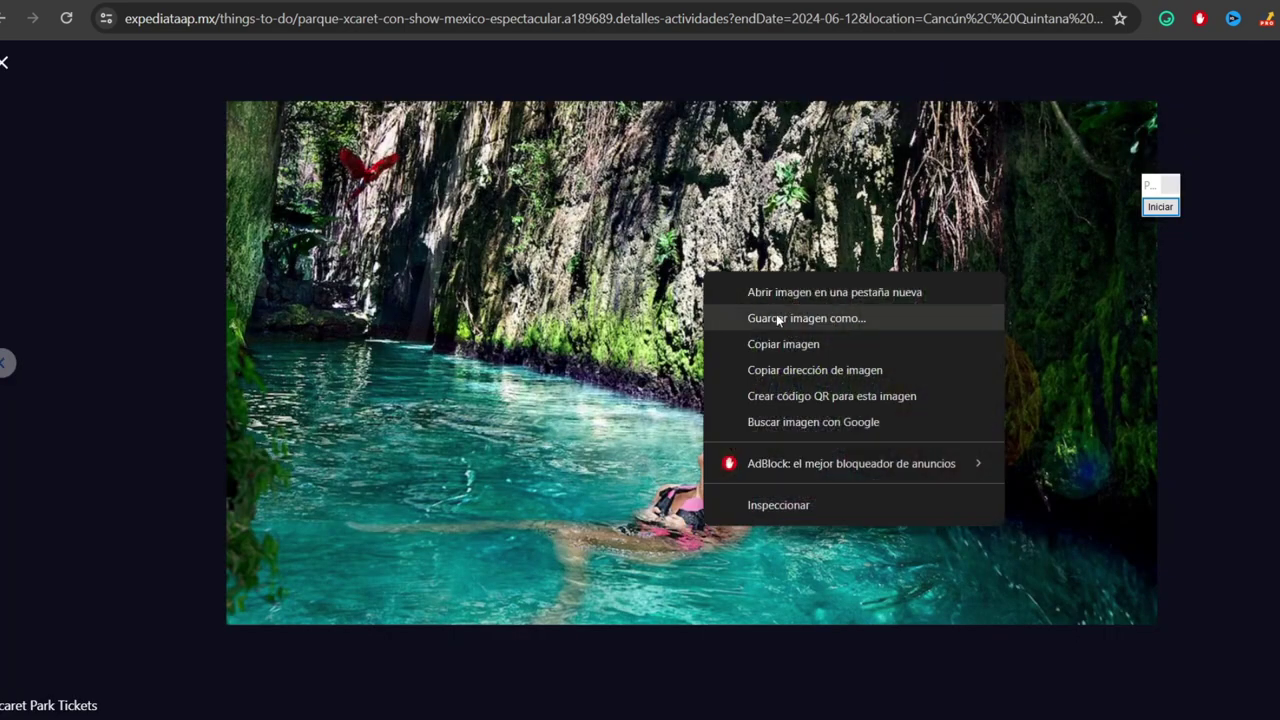
{"action": "left_click", "coordinate": [802, 293]}
{"action": "key", "text": "ctrl+Tab"}
{"action": "right_click", "coordinate": [623, 242]}
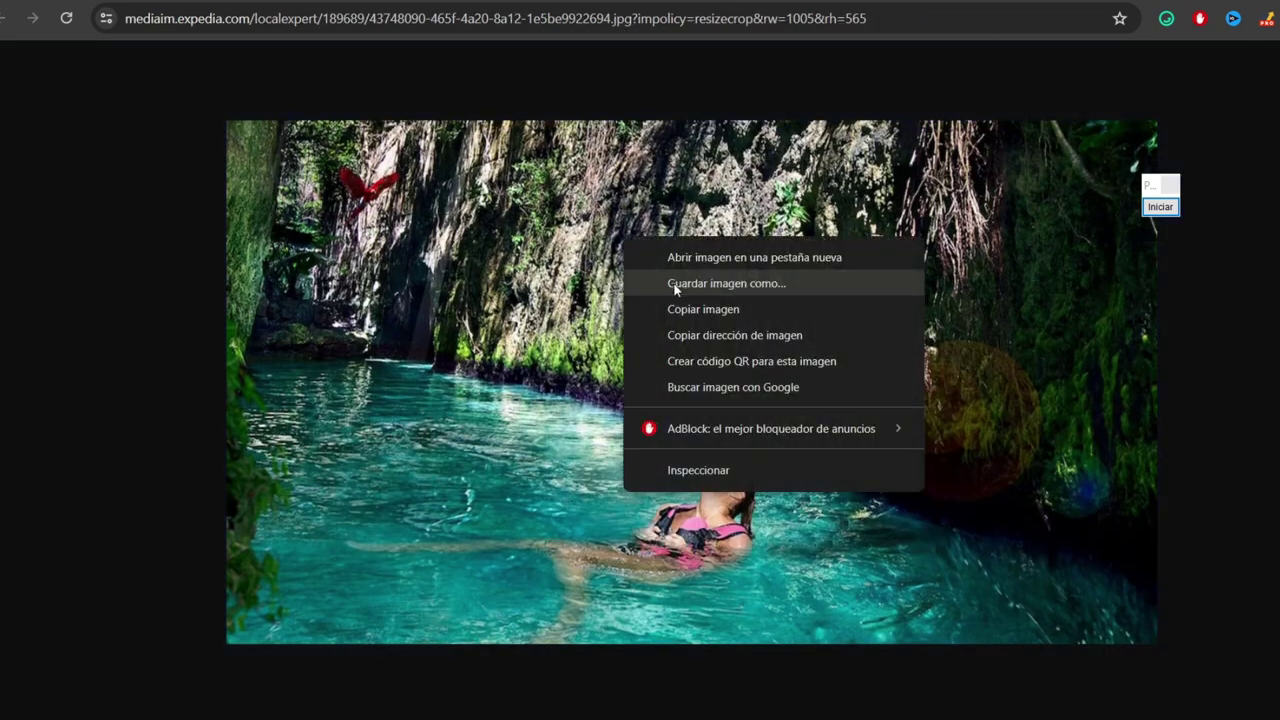
{"action": "left_click", "coordinate": [677, 287]}
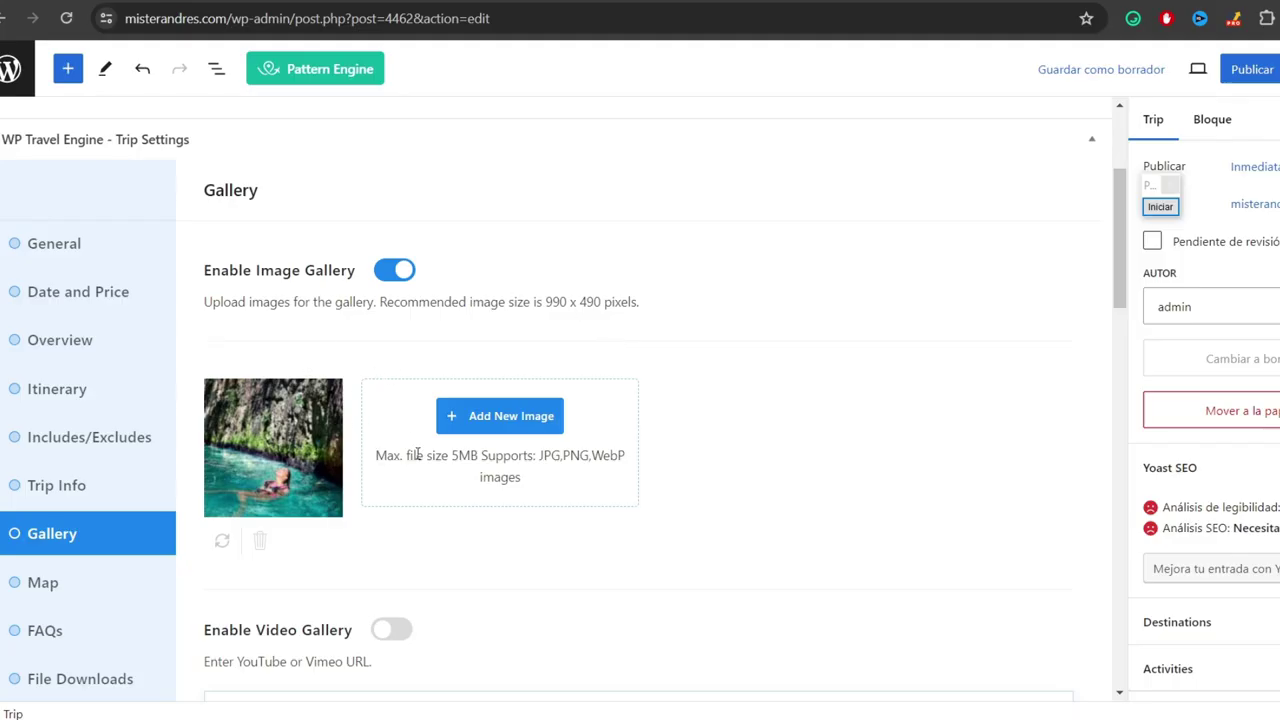
{"action": "scroll", "coordinate": [551, 449], "scroll_direction": "down", "scroll_amount": 4}
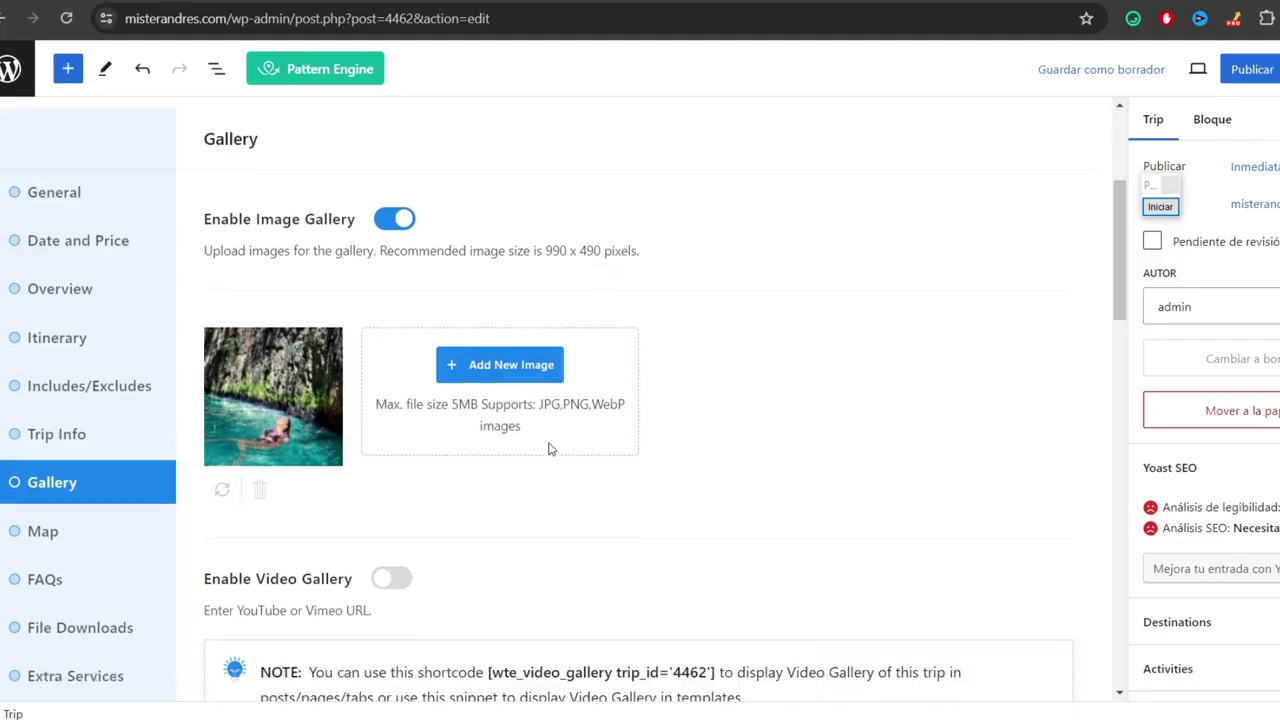
{"action": "scroll", "coordinate": [548, 198], "scroll_direction": "up", "scroll_amount": 1}
{"action": "scroll", "coordinate": [548, 198], "scroll_direction": "up", "scroll_amount": 1}
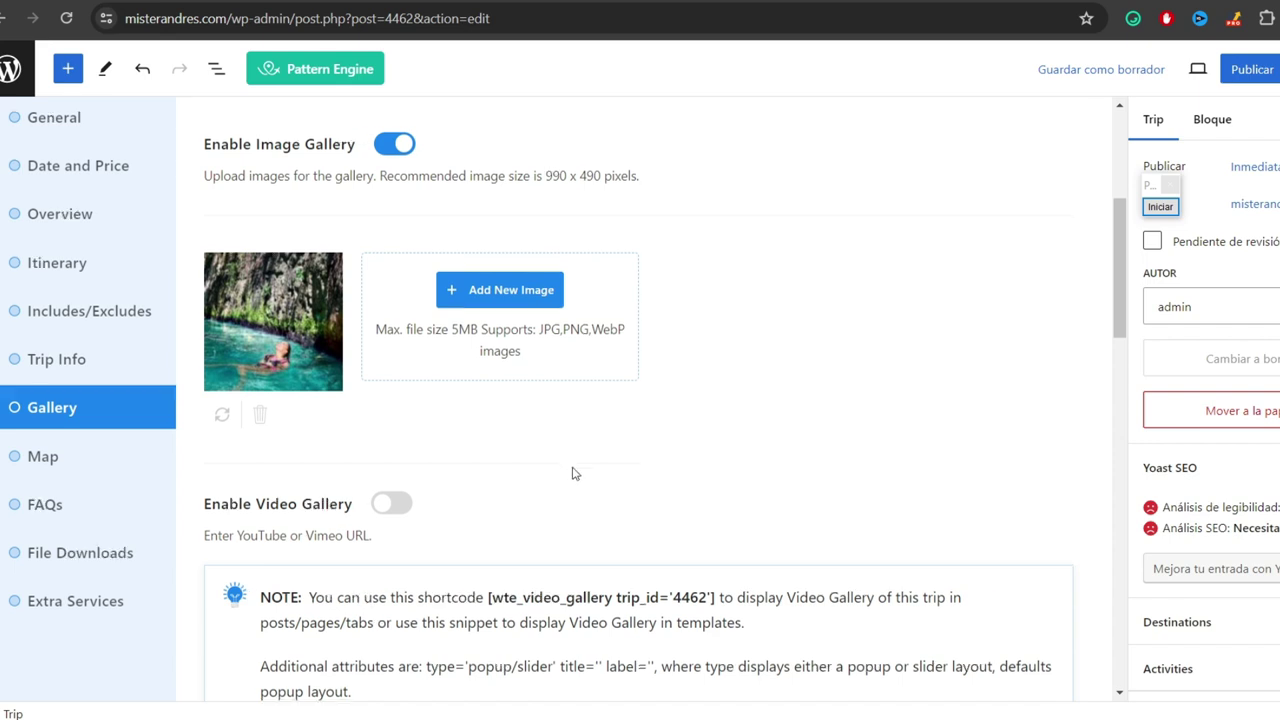
{"action": "scroll", "coordinate": [594, 380], "scroll_direction": "down", "scroll_amount": 2}
{"action": "scroll", "coordinate": [597, 380], "scroll_direction": "up", "scroll_amount": 1}
- Draw red on-screen arrows pointing at the Map, FAQs and File Downloads trip sections, and close the annotation tool
{"action": "left_click", "coordinate": [1163, 209]}
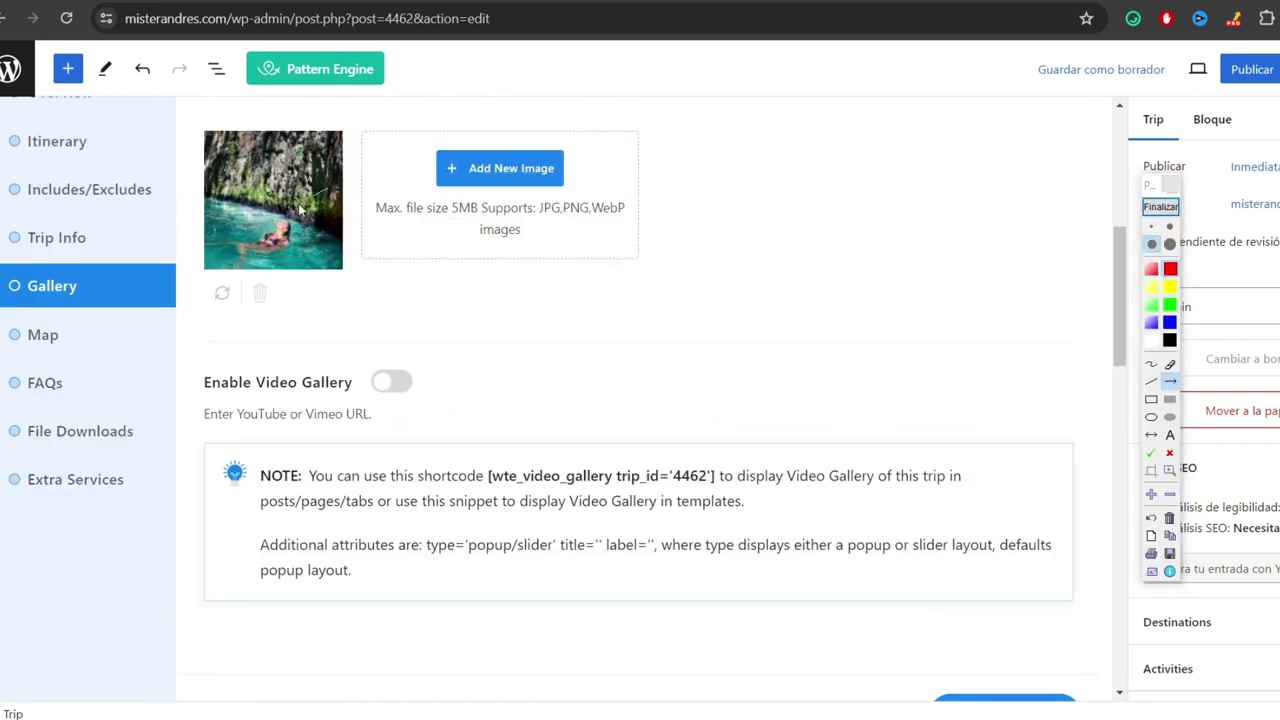
{"action": "left_click_drag", "start_coordinate": [314, 189], "coordinate": [78, 332]}
{"action": "left_click_drag", "start_coordinate": [335, 256], "coordinate": [67, 380]}
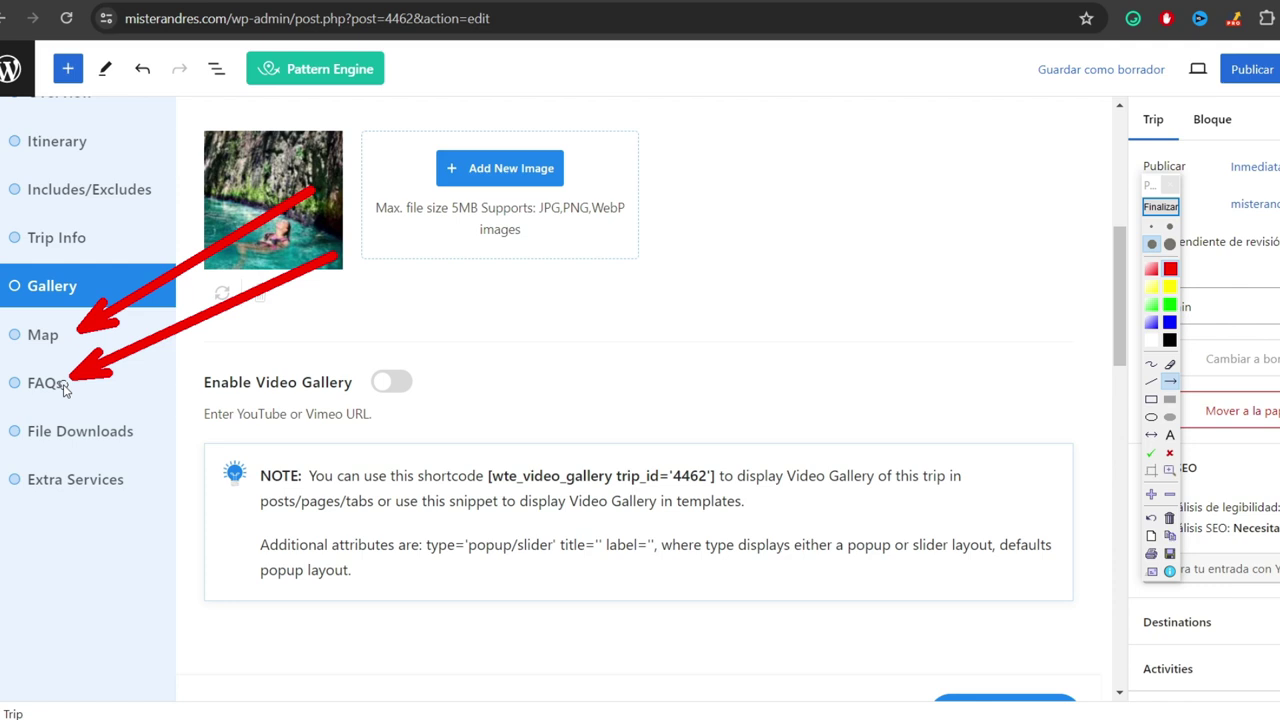
{"action": "left_click_drag", "start_coordinate": [421, 337], "coordinate": [155, 427]}
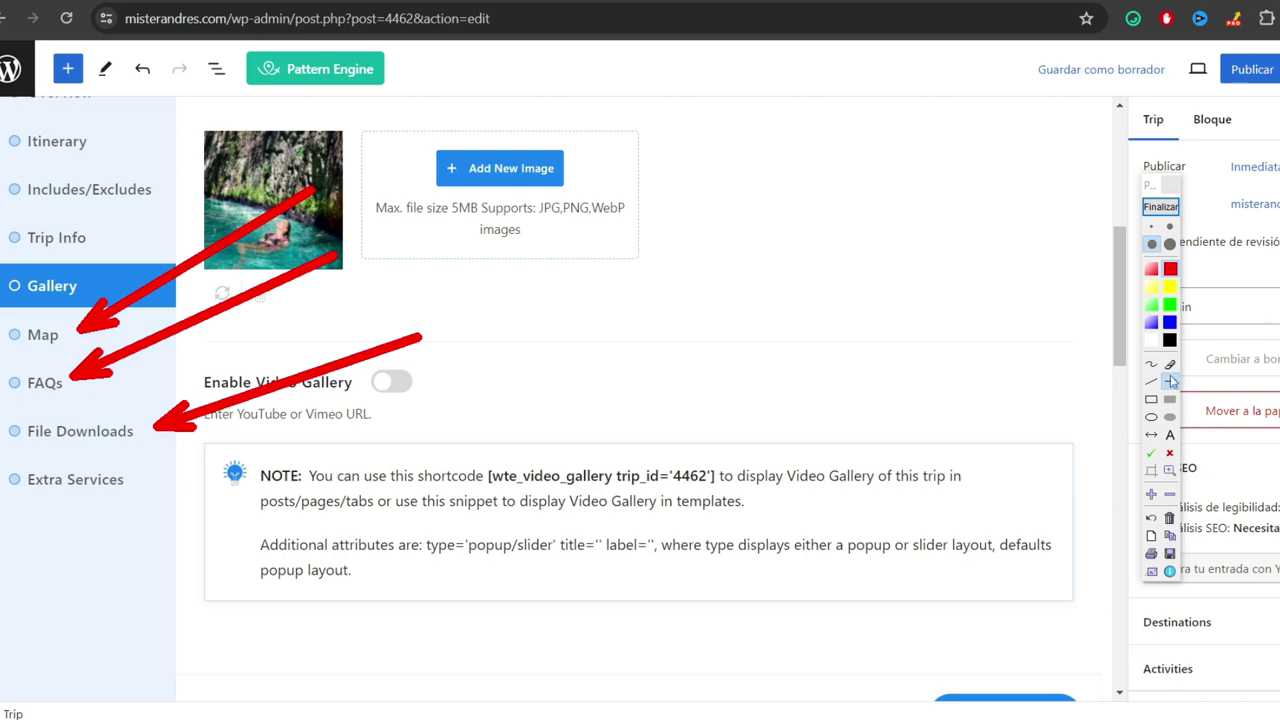
{"action": "left_click", "coordinate": [1160, 206]}
- Look over the trip editor from its title down to the Yoast SEO search appearance settings
{"action": "scroll", "coordinate": [1118, 223], "scroll_direction": "up", "scroll_amount": 5}
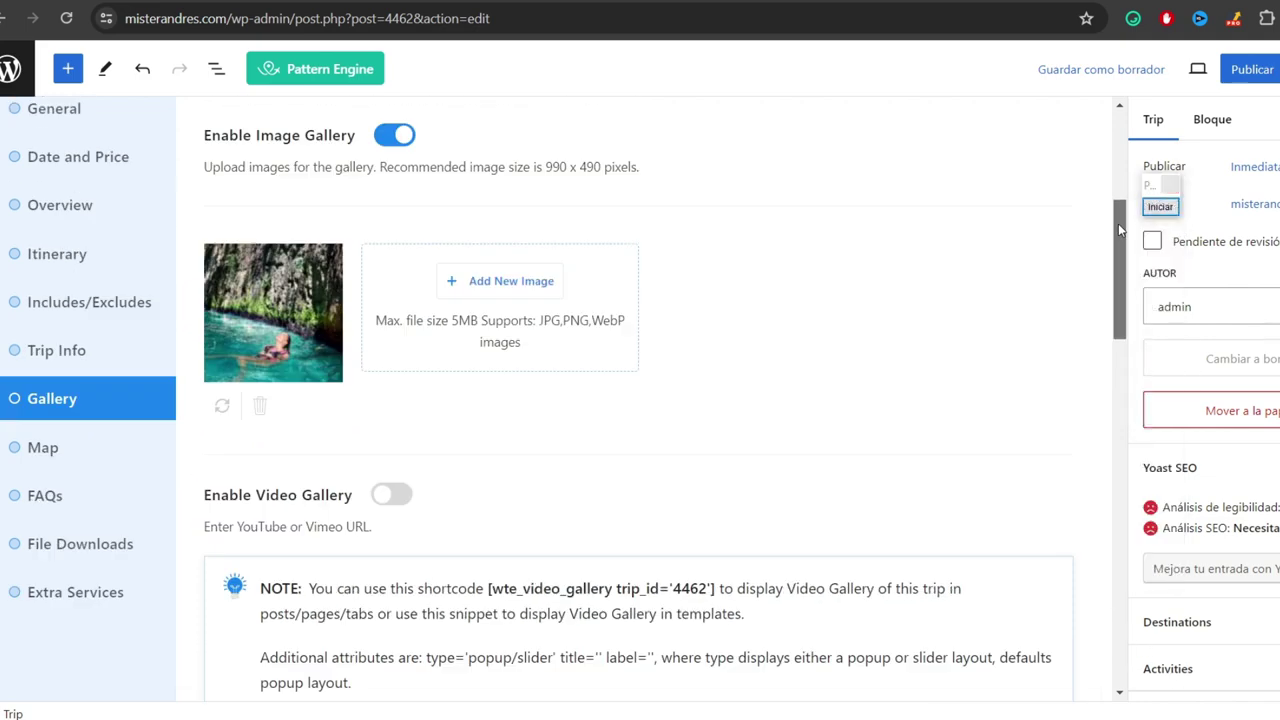
{"action": "scroll", "coordinate": [1086, 329], "scroll_direction": "down", "scroll_amount": 8}
{"action": "scroll", "coordinate": [749, 303], "scroll_direction": "up", "scroll_amount": 9}
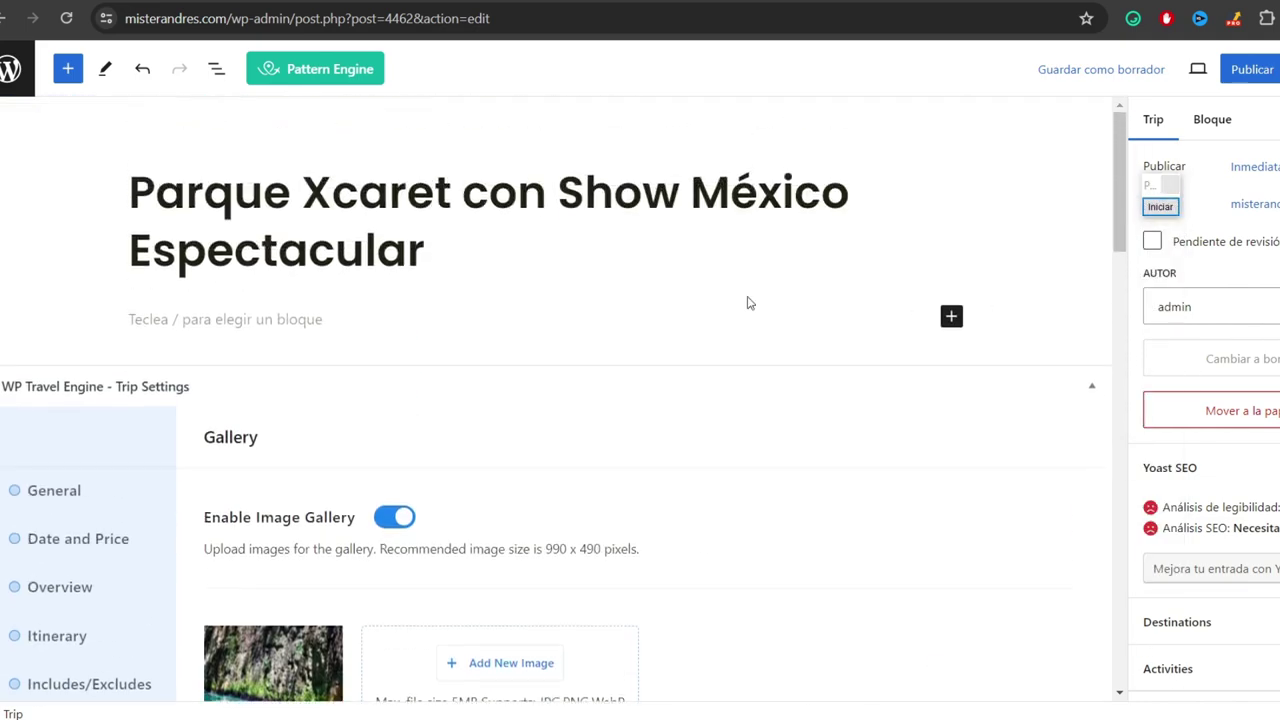
{"action": "scroll", "coordinate": [598, 356], "scroll_direction": "down", "scroll_amount": 1}
{"action": "scroll", "coordinate": [598, 356], "scroll_direction": "up", "scroll_amount": 1}
{"action": "scroll", "coordinate": [603, 363], "scroll_direction": "down", "scroll_amount": 6}
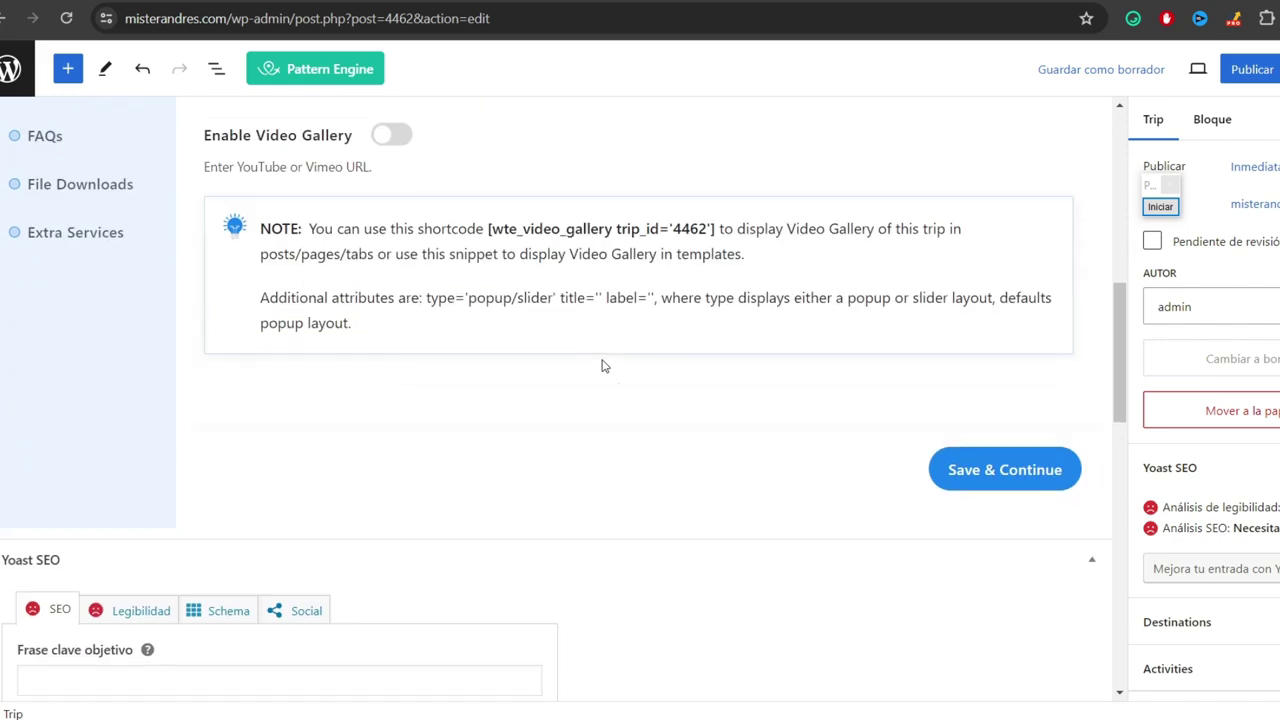
{"action": "scroll", "coordinate": [603, 278], "scroll_direction": "down", "scroll_amount": 5}
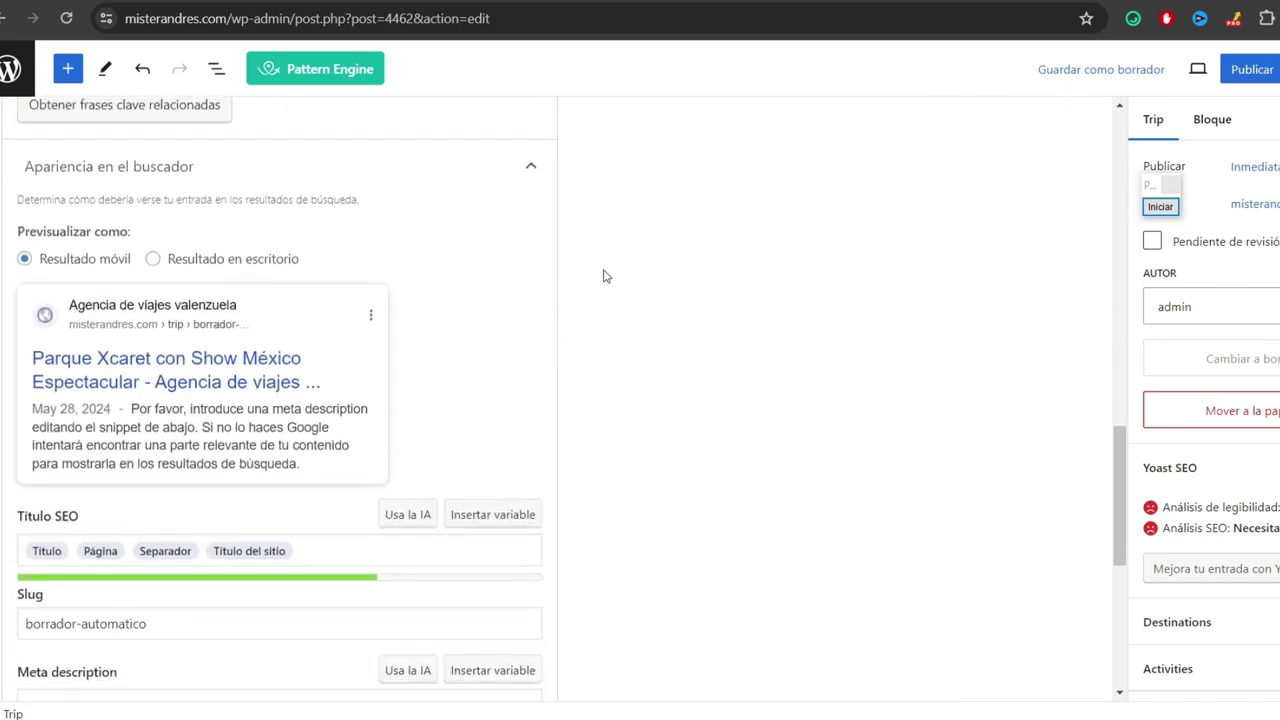
- Draw a red on-screen arrow pointing at the title in the Yoast SEO search result preview, and close the annotation tool
{"action": "scroll", "coordinate": [1080, 386], "scroll_direction": "up", "scroll_amount": 2}
{"action": "left_click_drag", "start_coordinate": [1113, 366], "coordinate": [1104, 468]}
{"action": "scroll", "coordinate": [581, 346], "scroll_direction": "down", "scroll_amount": 3}
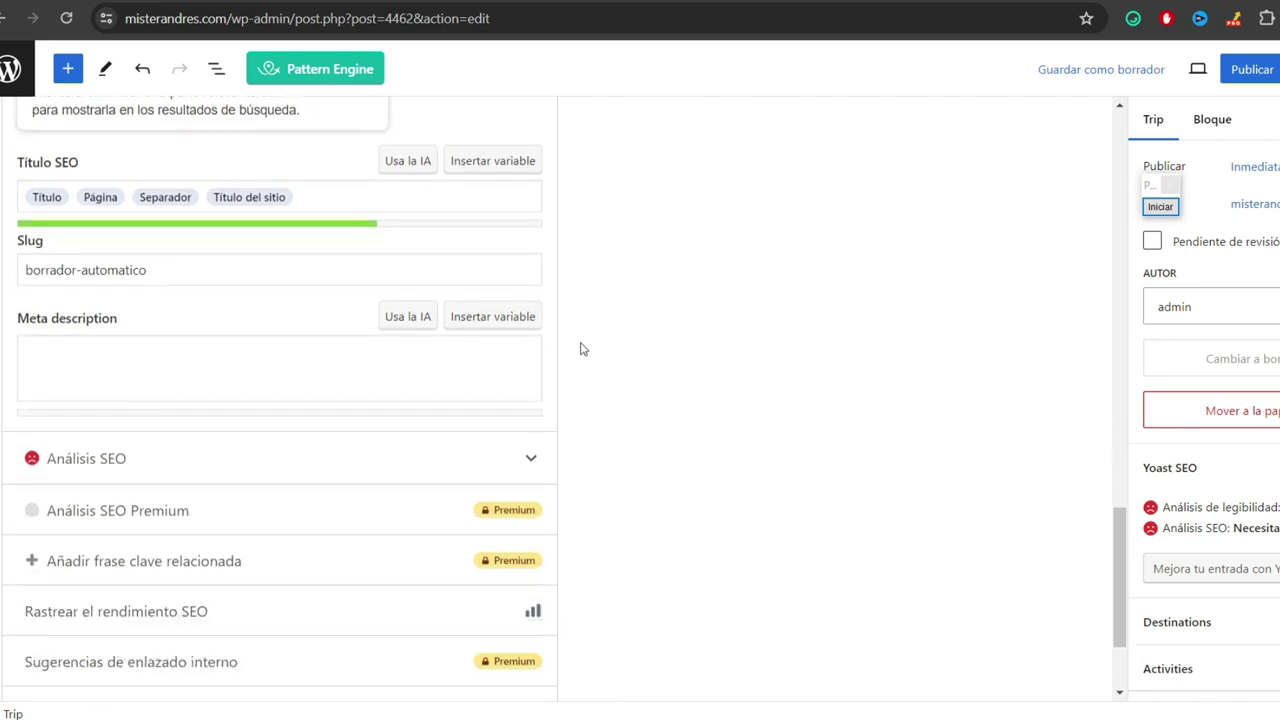
{"action": "scroll", "coordinate": [578, 347], "scroll_direction": "up", "scroll_amount": 1}
{"action": "scroll", "coordinate": [560, 336], "scroll_direction": "up", "scroll_amount": 3}
{"action": "scroll", "coordinate": [295, 283], "scroll_direction": "down", "scroll_amount": 2}
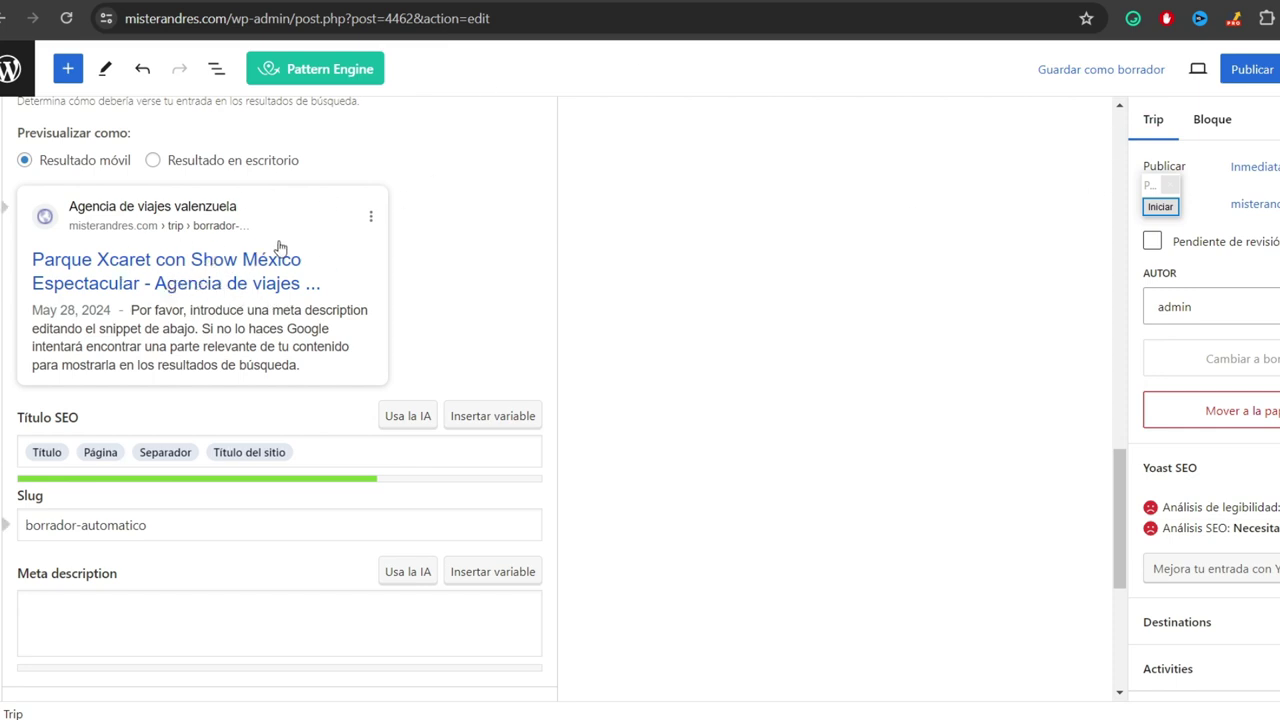
{"action": "key", "text": "F9"}
{"action": "left_click_drag", "start_coordinate": [704, 150], "coordinate": [322, 260]}
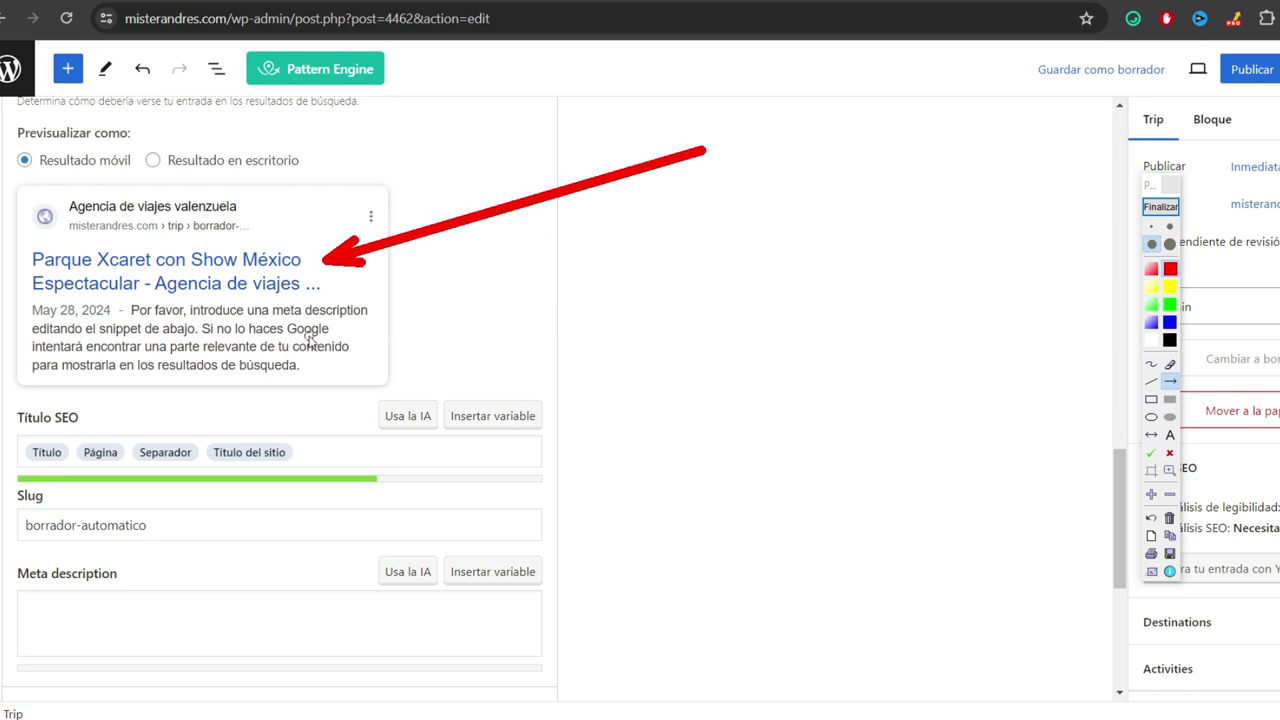
{"action": "left_click", "coordinate": [1174, 207]}
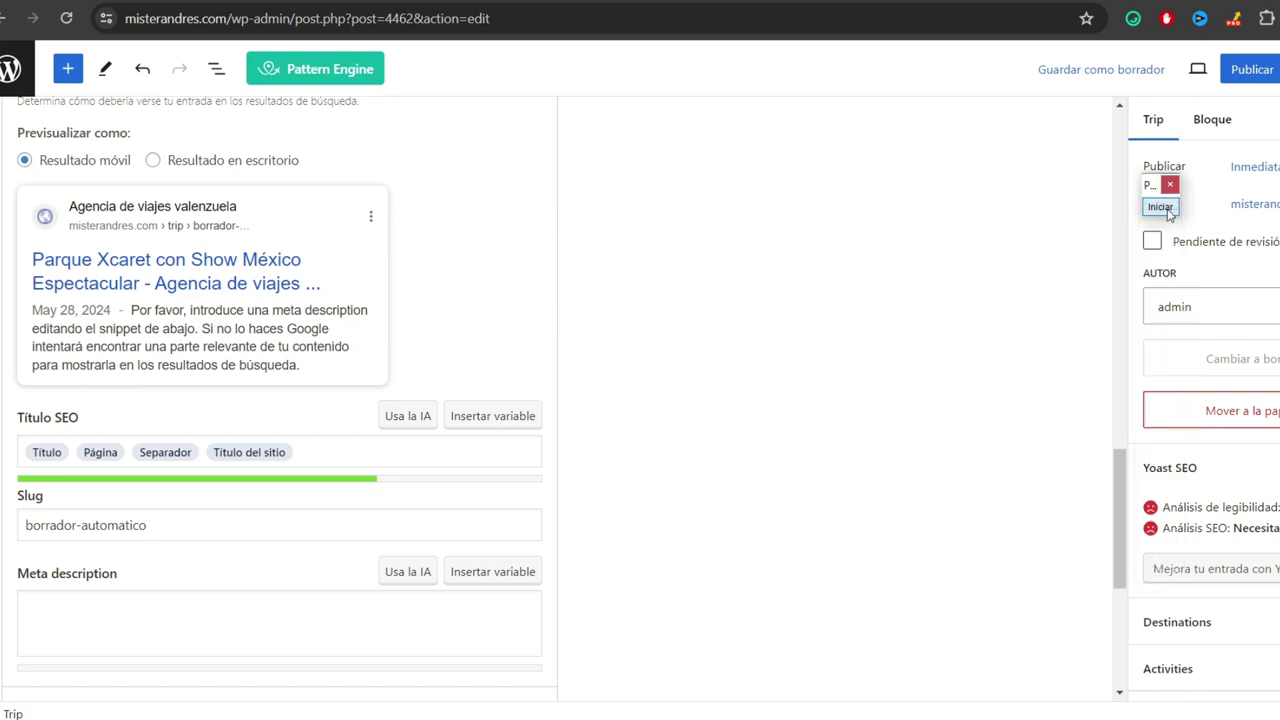
- Switch the Yoast SEO search preview to the desktop result and look over the snippet and its SEO fields
{"action": "left_click", "coordinate": [235, 163]}
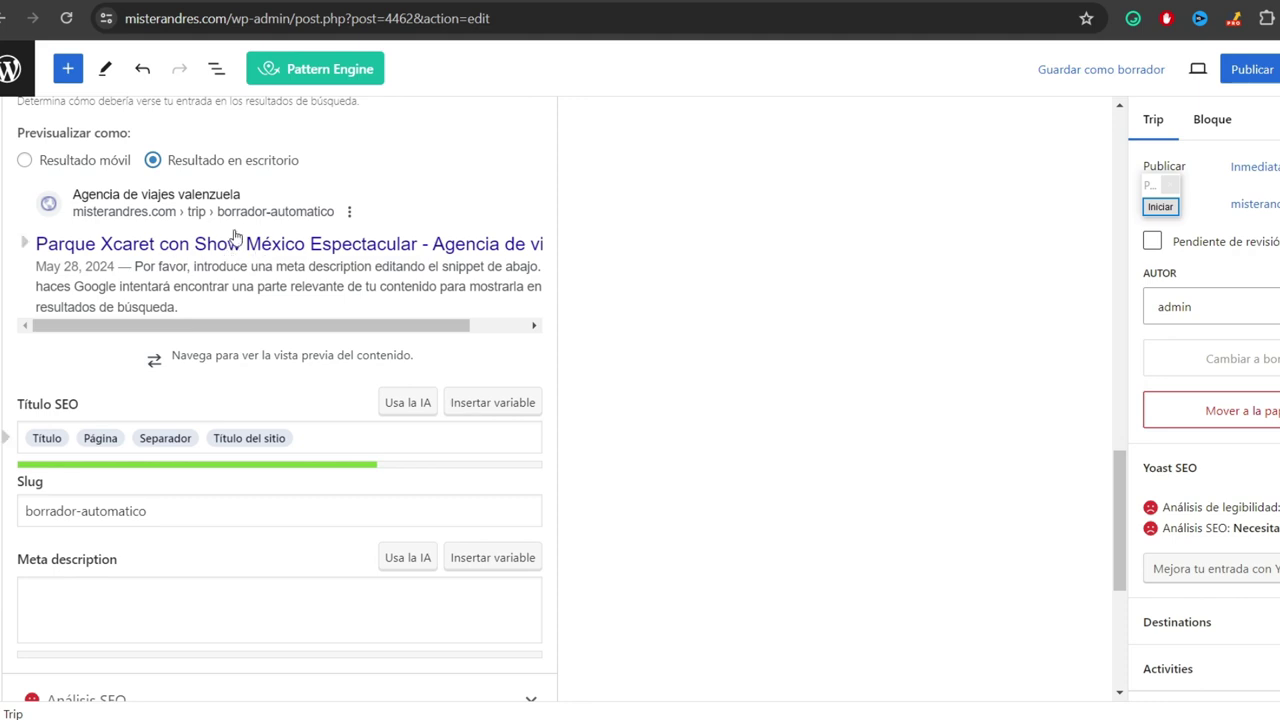
{"action": "left_click_drag", "start_coordinate": [252, 331], "coordinate": [287, 330]}
{"action": "scroll", "coordinate": [725, 323], "scroll_direction": "down", "scroll_amount": 3}
{"action": "scroll", "coordinate": [723, 323], "scroll_direction": "up", "scroll_amount": 2}
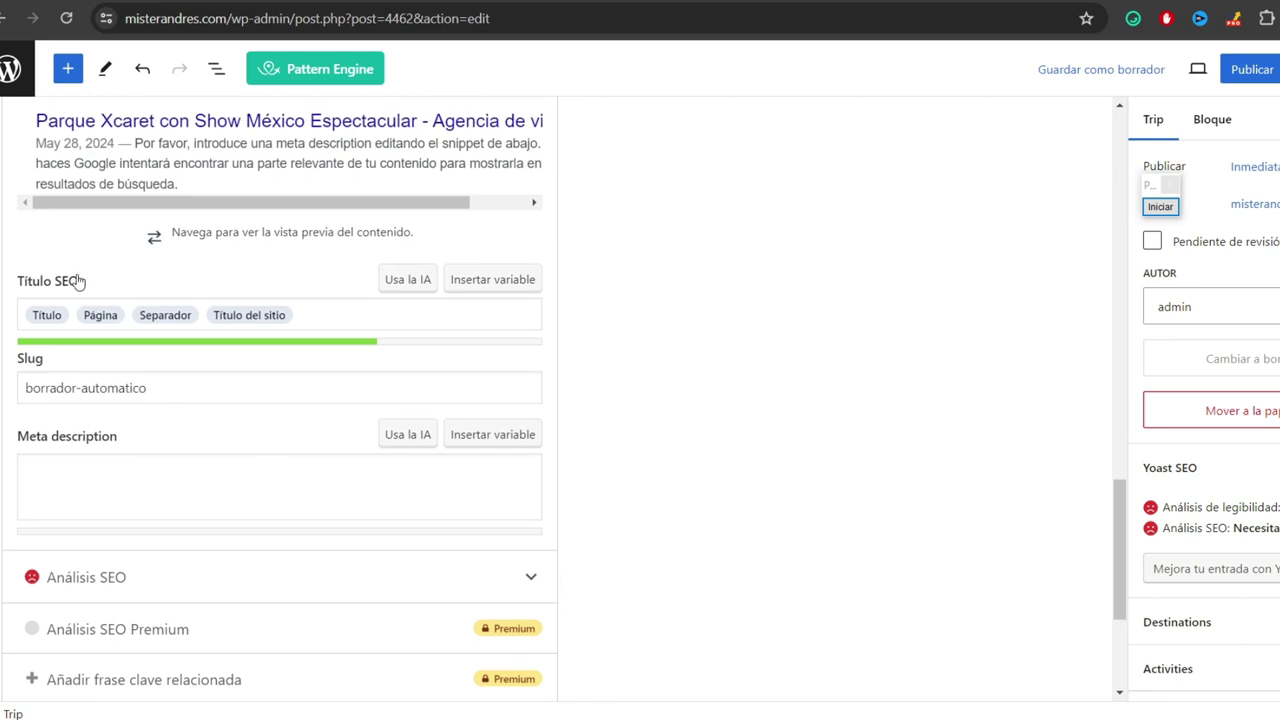
- Set SEO title "Parque Xcaret 2024 Tours Con Descuento, Miralo aqui..." and meta description "Disfruta del mejor tours en parque xcaret mexico con excelente precio, ademas incluye...."
{"action": "left_click", "coordinate": [205, 317]}
{"action": "key", "text": "ctrl+a"}
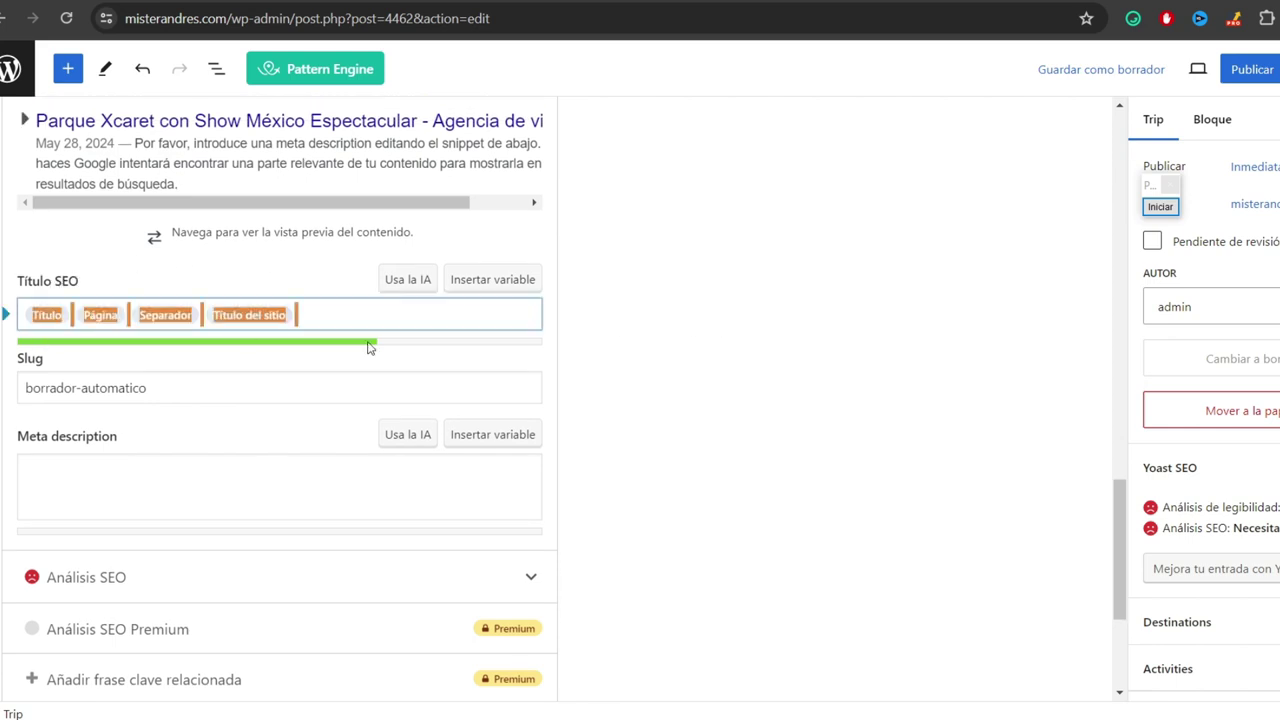
{"action": "key", "text": "BackSpace"}
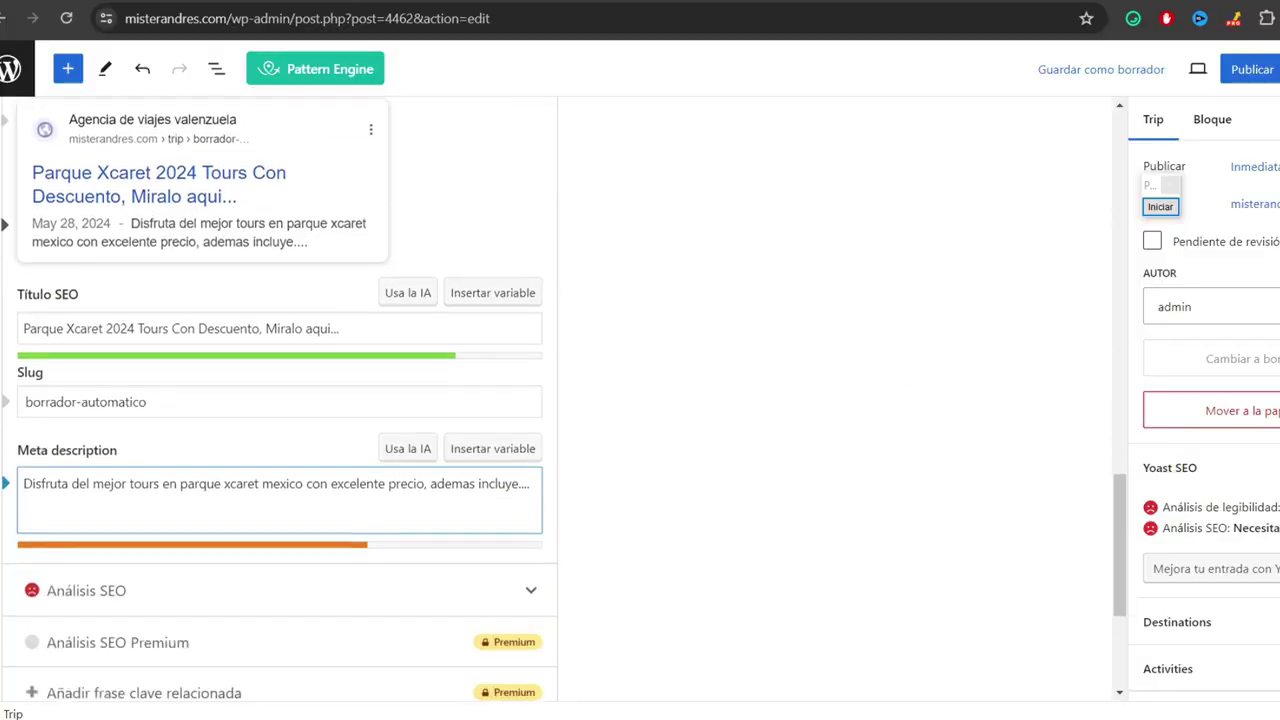
- Draw red on-screen arrows pointing at the preview title, SEO title, slug and meta description, and close the annotation tool
{"action": "left_click", "coordinate": [1160, 206]}
{"action": "left_click_drag", "start_coordinate": [772, 123], "coordinate": [314, 176]}
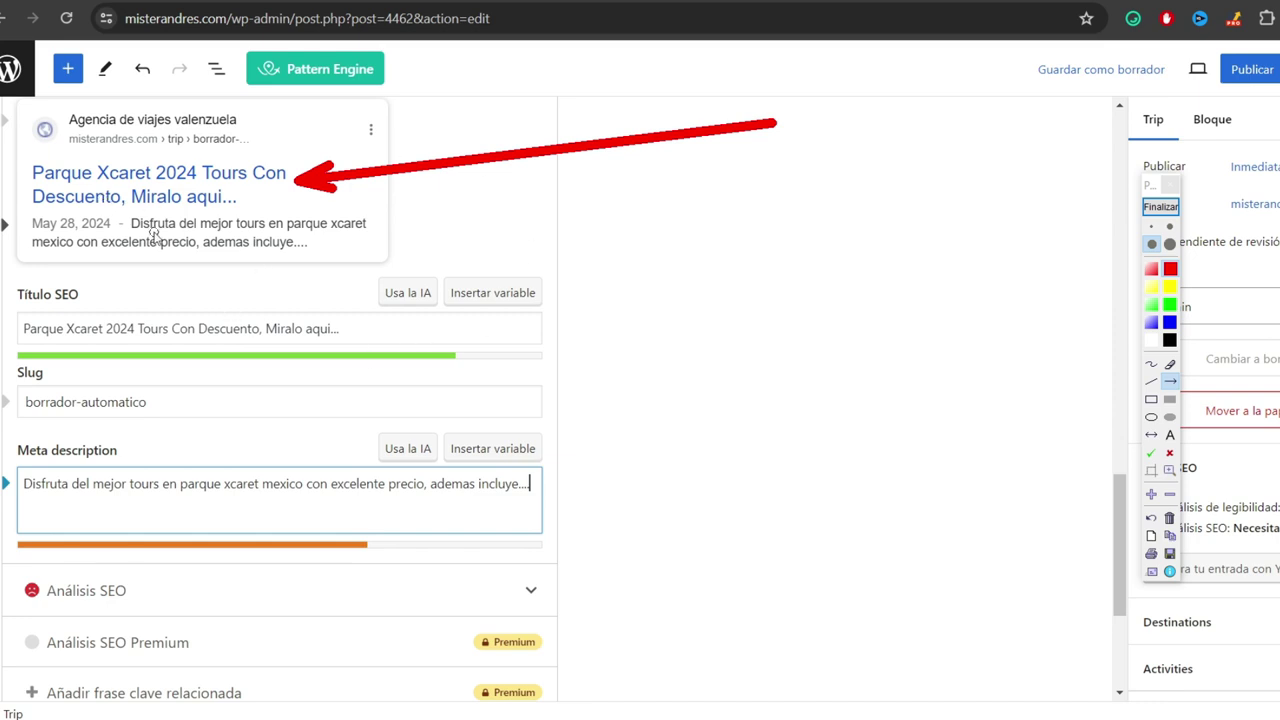
{"action": "mouse_move", "coordinate": [906, 273]}
{"action": "left_mouse_down"}
{"action": "mouse_move", "coordinate": [678, 320]}
{"action": "mouse_move", "coordinate": [360, 335]}
{"action": "left_mouse_up"}
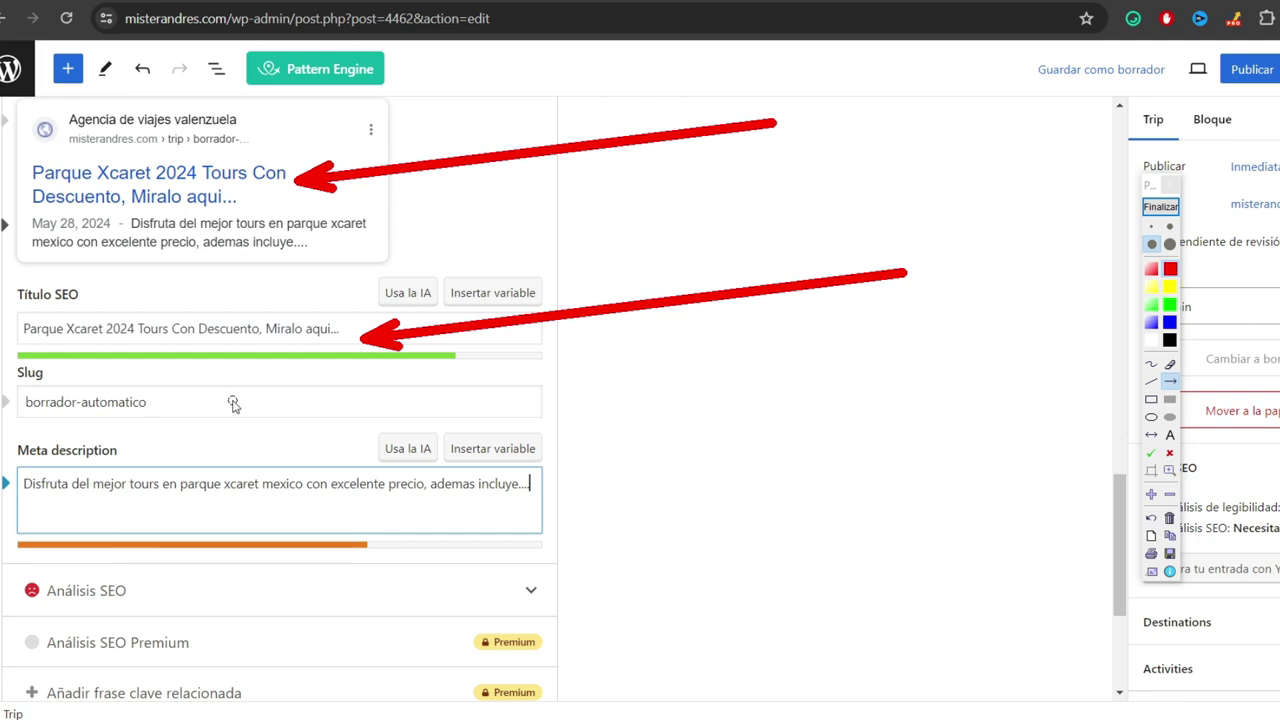
{"action": "left_click_drag", "start_coordinate": [822, 407], "coordinate": [70, 378]}
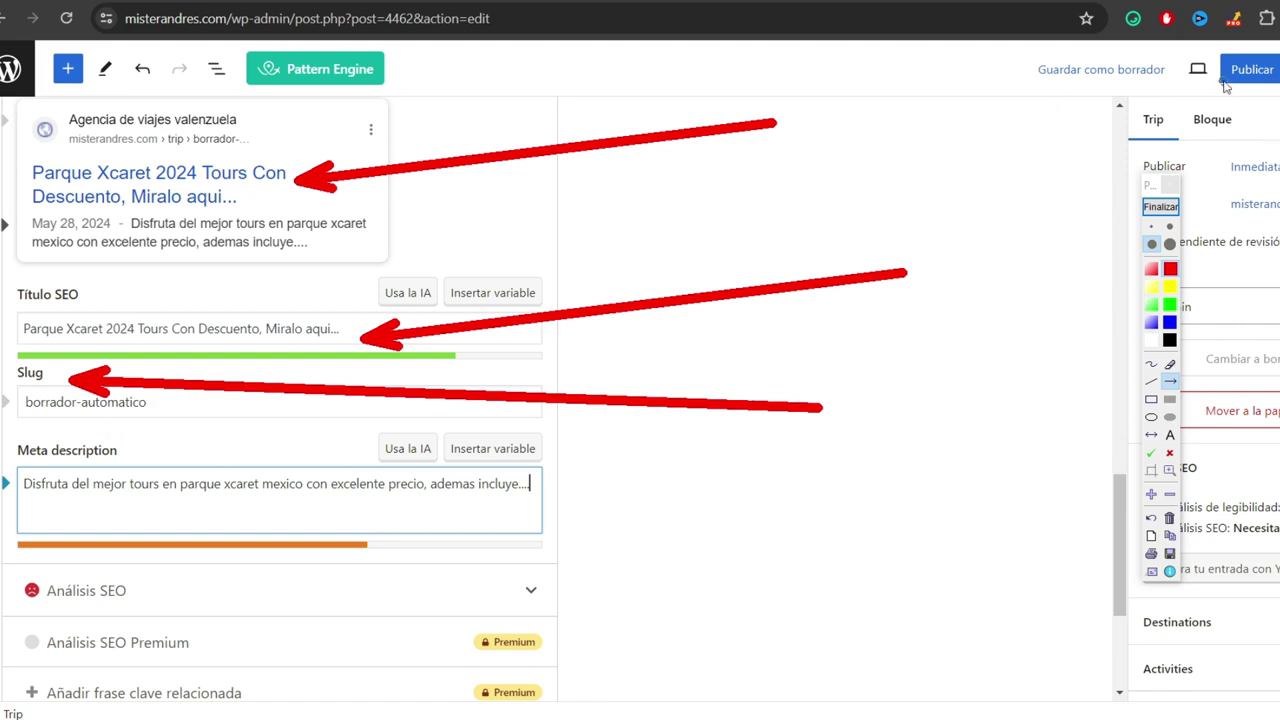
{"action": "left_click_drag", "start_coordinate": [727, 480], "coordinate": [155, 410]}
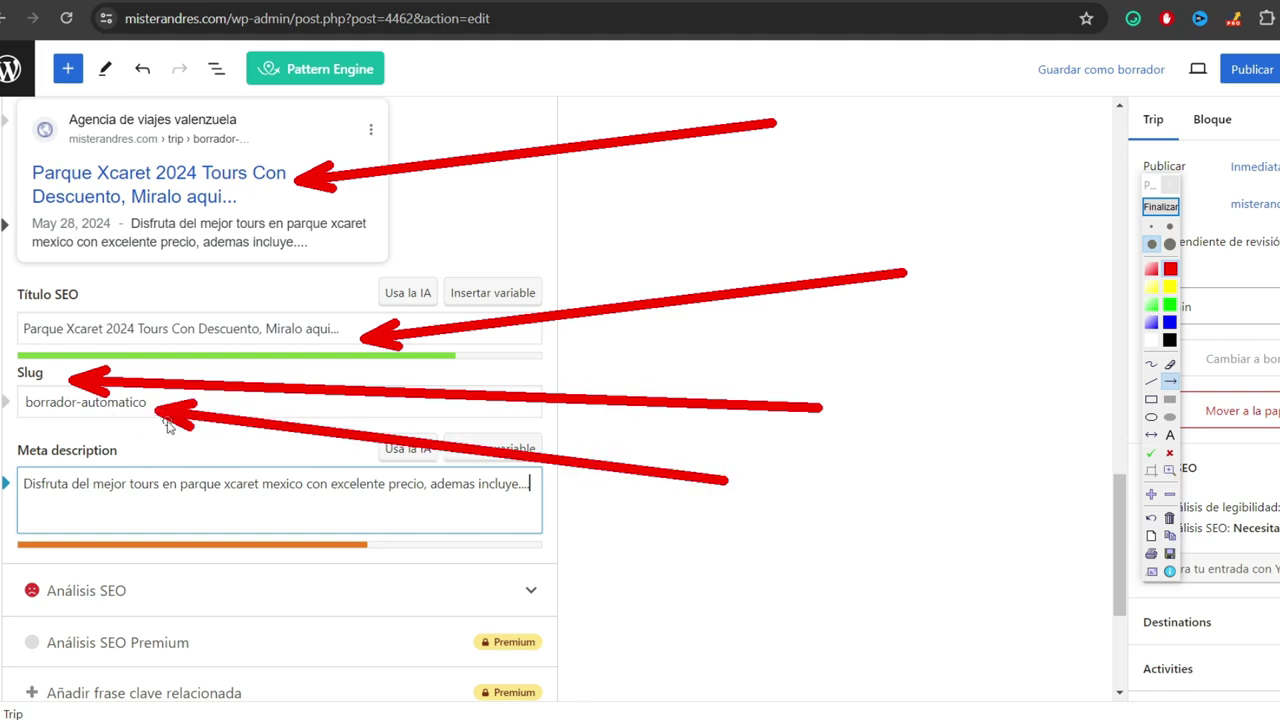
{"action": "mouse_move", "coordinate": [729, 386]}
{"action": "left_mouse_down"}
{"action": "mouse_move", "coordinate": [249, 454]}
{"action": "mouse_move", "coordinate": [130, 447]}
{"action": "left_mouse_up"}
{"action": "mouse_move", "coordinate": [402, 634]}
{"action": "left_mouse_down"}
{"action": "mouse_move", "coordinate": [358, 552]}
{"action": "mouse_move", "coordinate": [290, 500]}
{"action": "left_mouse_up"}
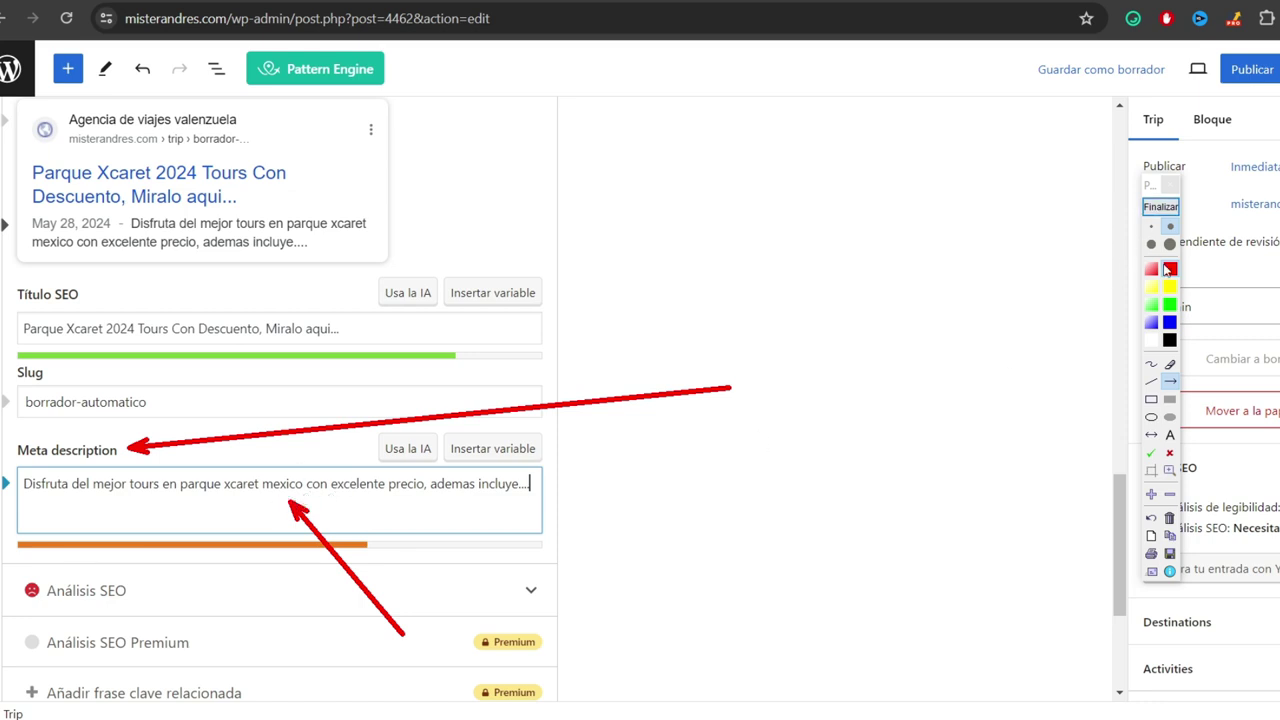
{"action": "left_click", "coordinate": [1160, 206]}
- Point a red on-screen arrow at the trip's publish option and publish the trip
{"action": "left_click", "coordinate": [1117, 645]}
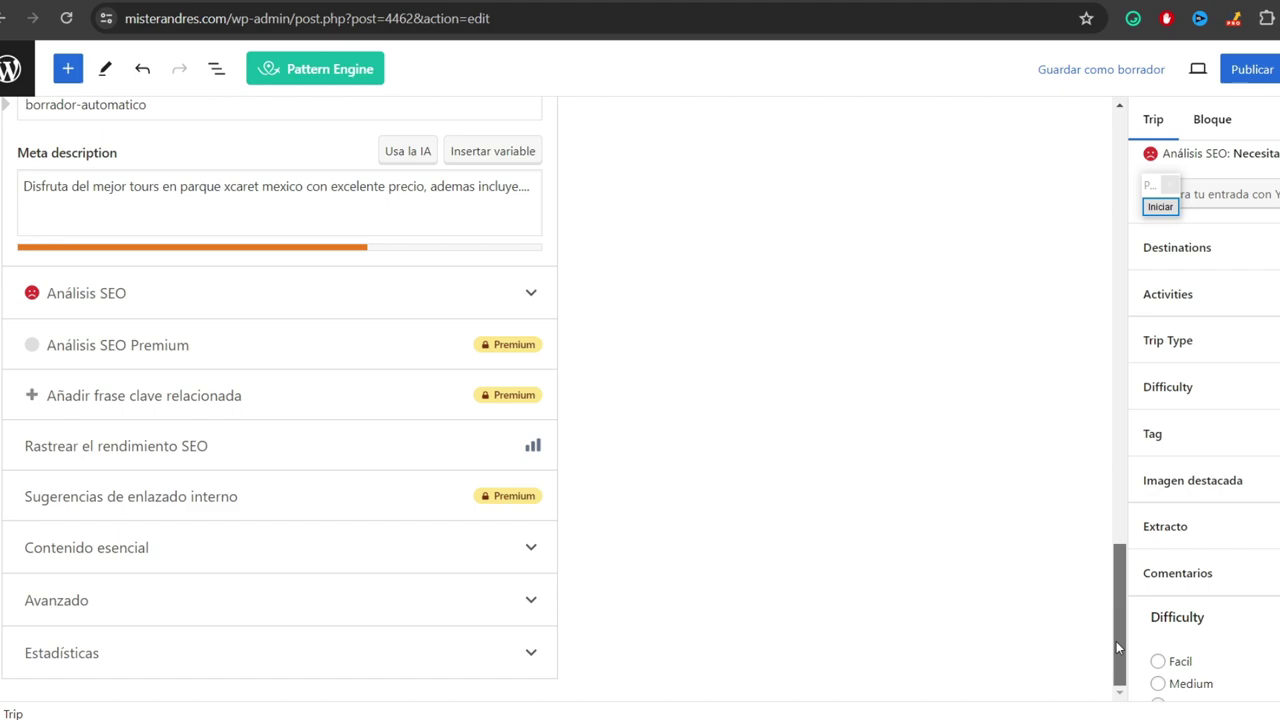
{"action": "left_click_drag", "start_coordinate": [1116, 641], "coordinate": [1097, 113]}
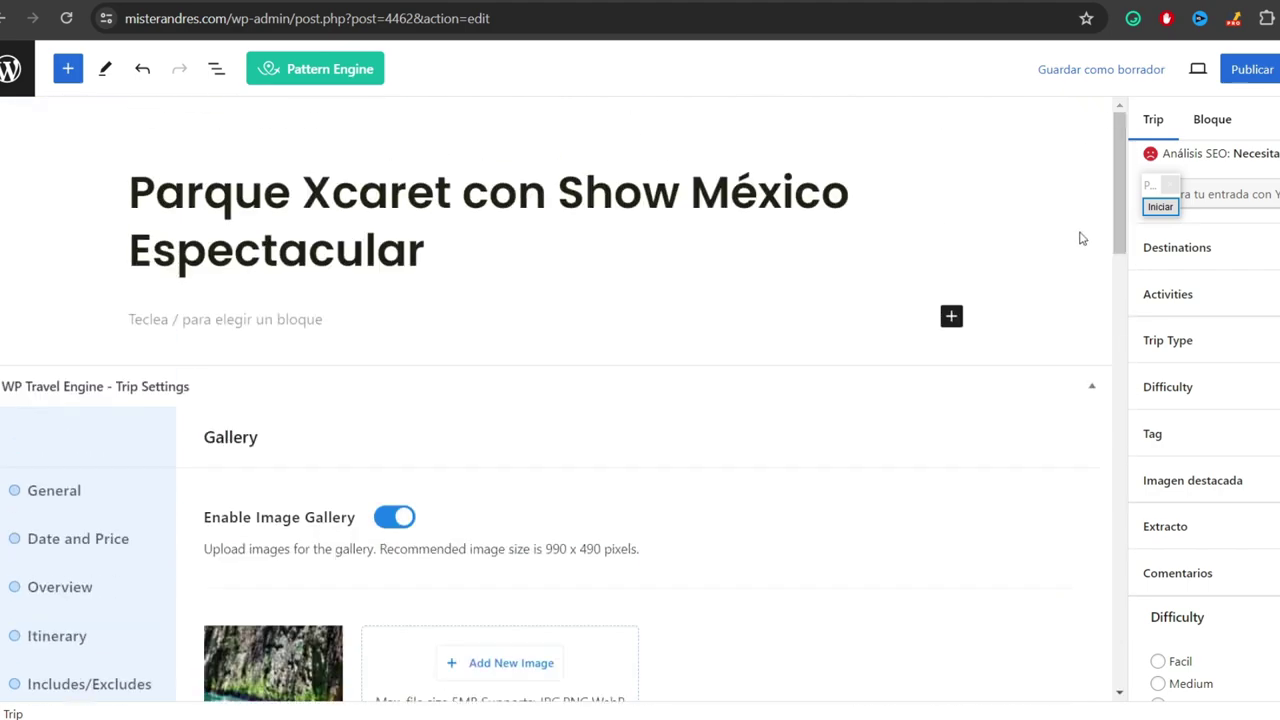
{"action": "left_click_drag", "start_coordinate": [1151, 186], "coordinate": [1279, 250]}
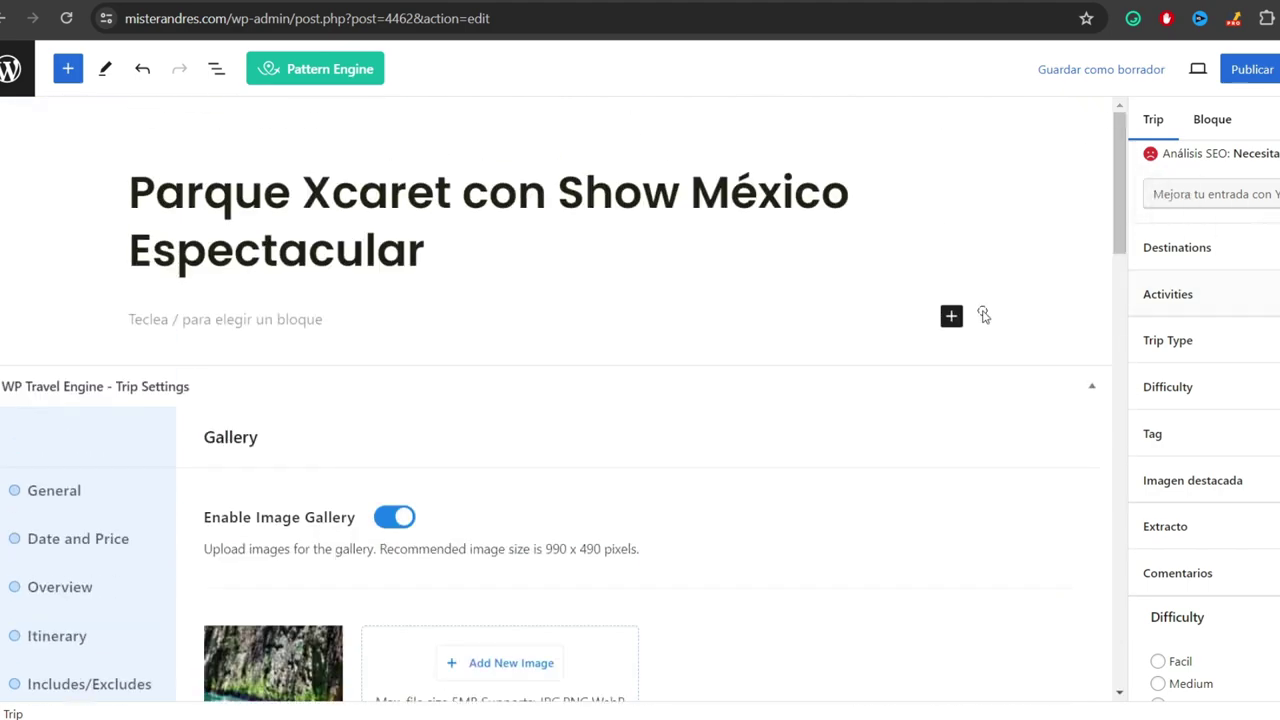
{"action": "left_click_drag", "start_coordinate": [984, 316], "coordinate": [1237, 92]}
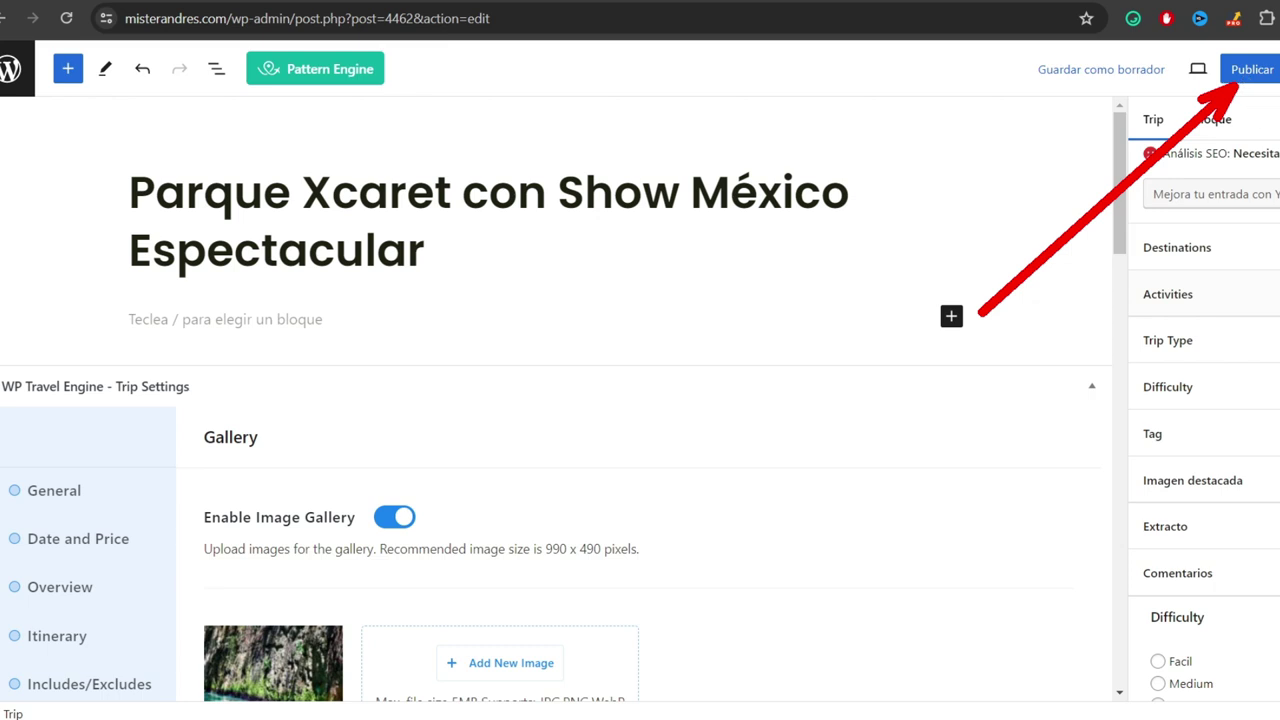
{"action": "left_click", "coordinate": [1252, 69]}
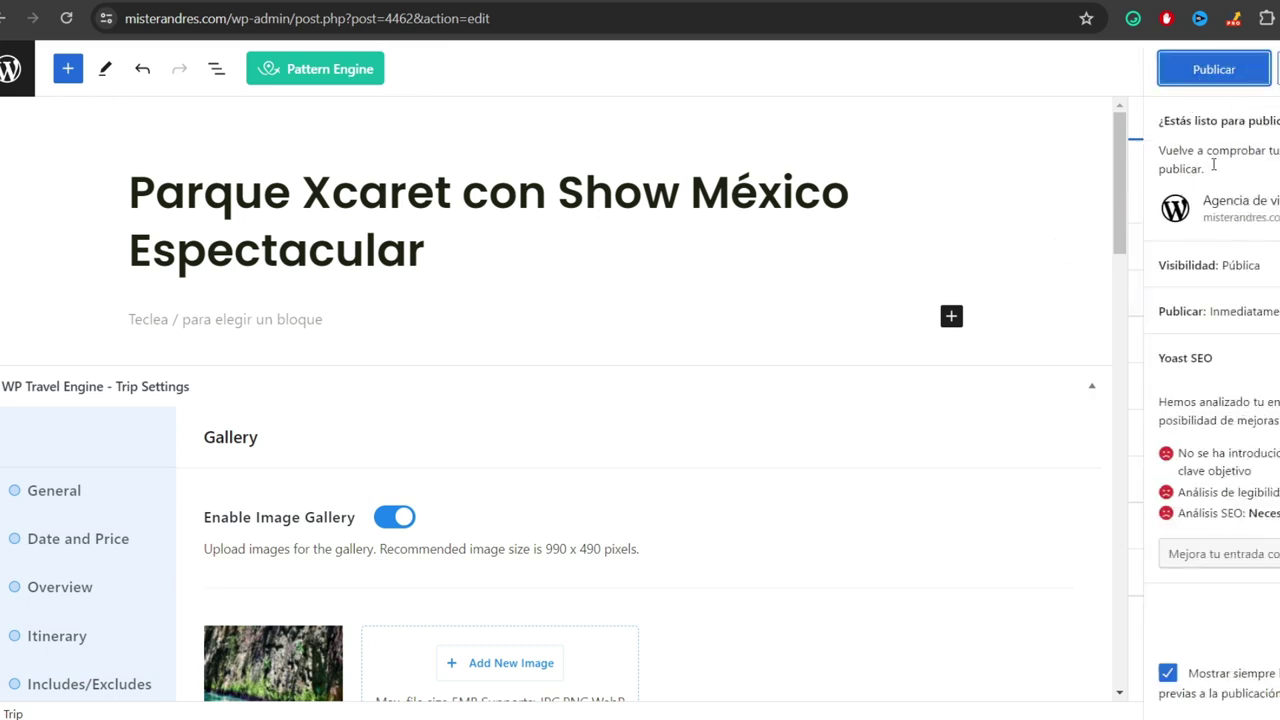
{"action": "left_click", "coordinate": [1214, 72]}
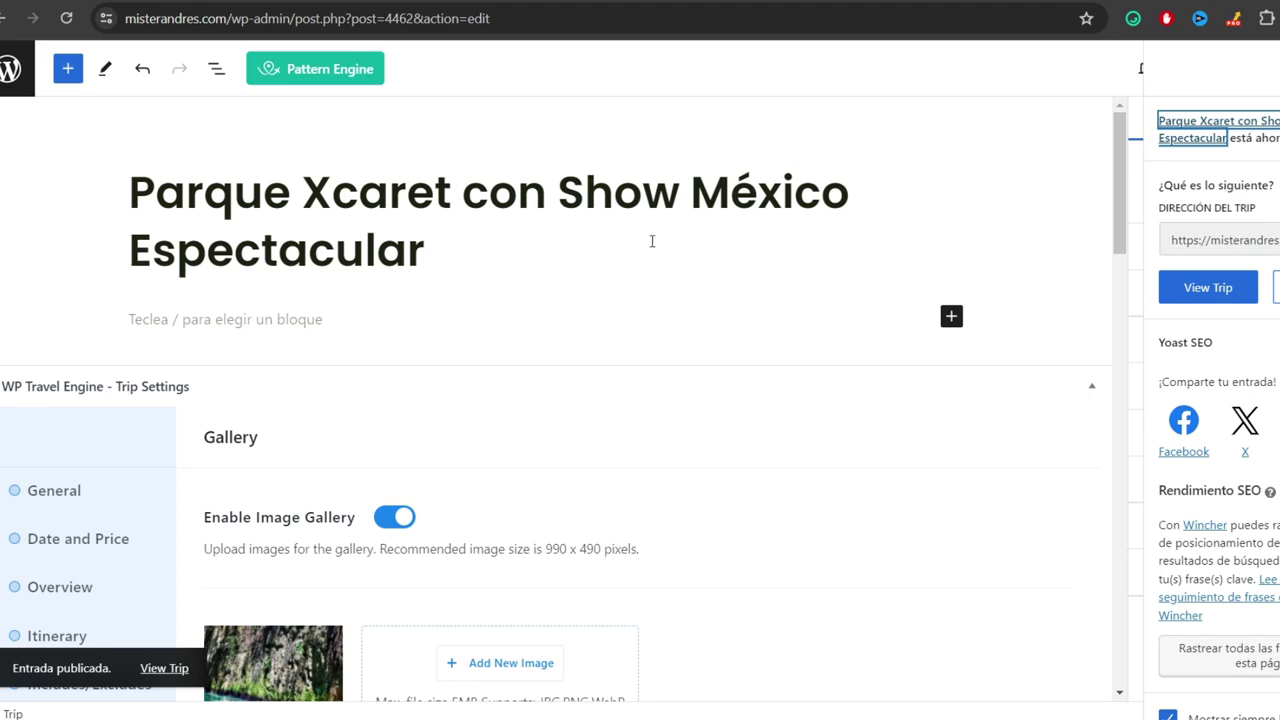
- Check the published trip's slug in the Yoast SEO search appearance settings, and return to the trip title
{"action": "scroll", "coordinate": [1077, 487], "scroll_direction": "down", "scroll_amount": 12}
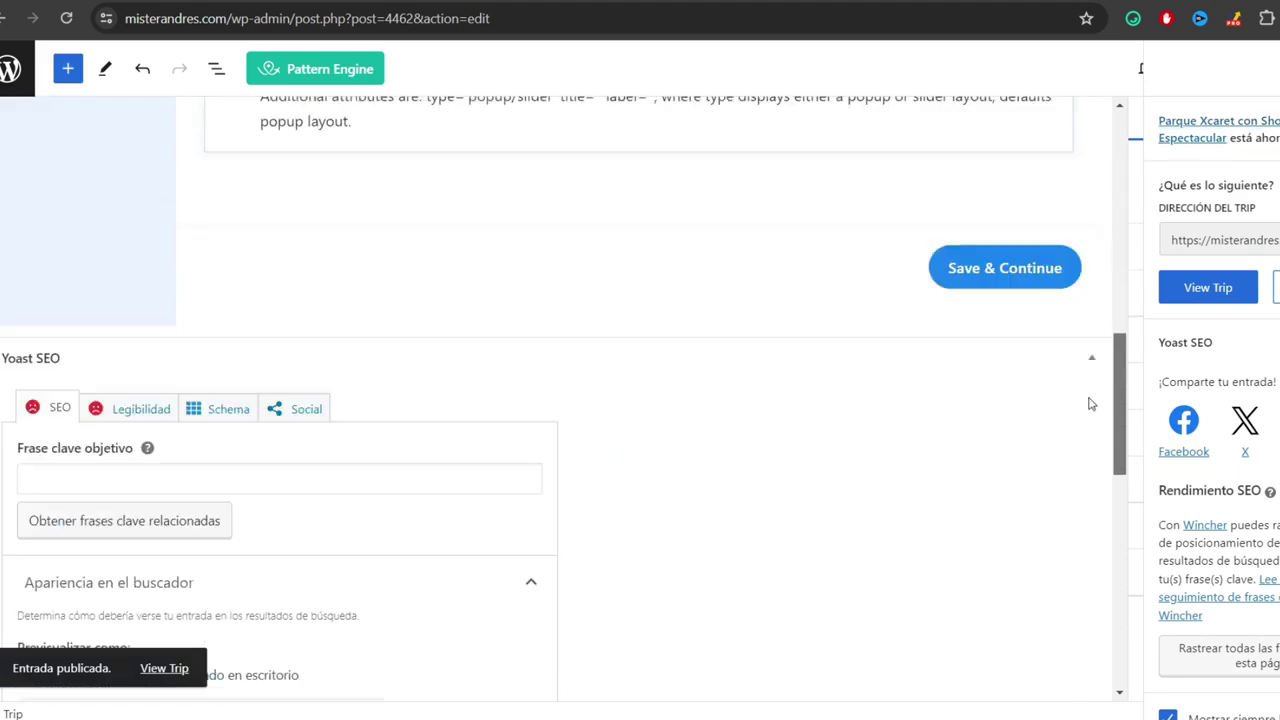
{"action": "scroll", "coordinate": [1070, 510], "scroll_direction": "down", "scroll_amount": 4}
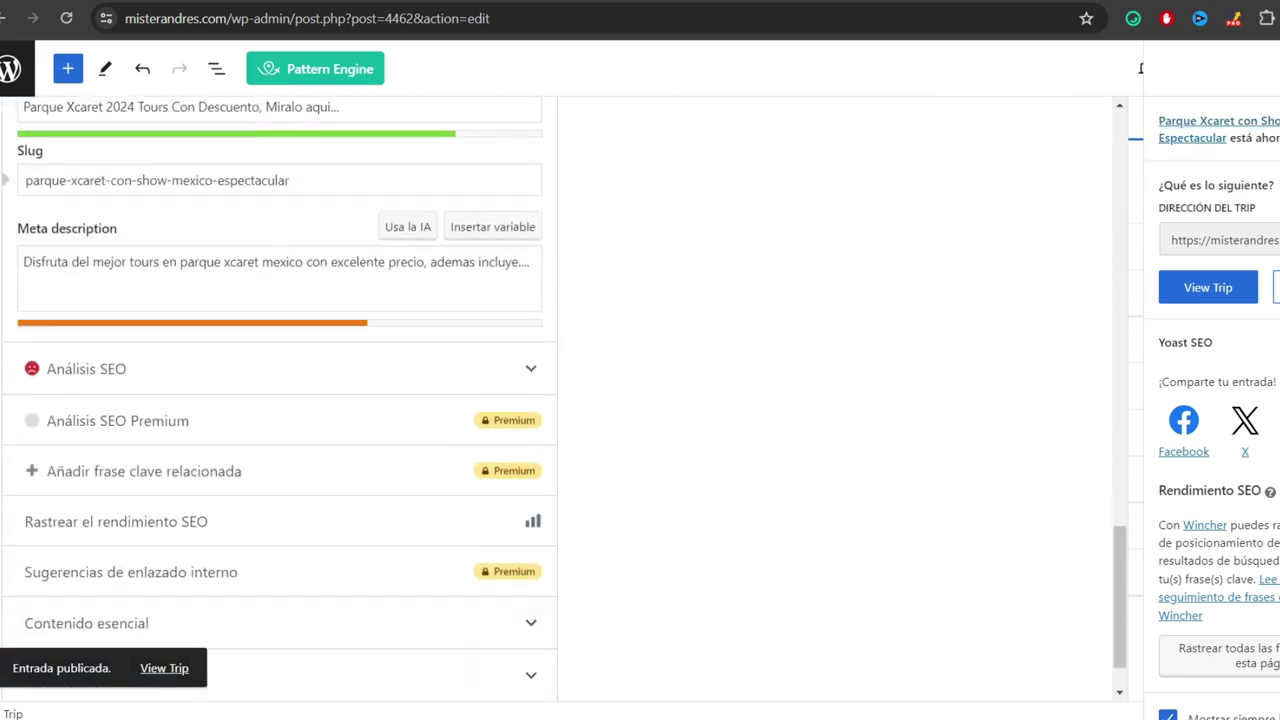
{"action": "scroll", "coordinate": [609, 322], "scroll_direction": "up", "scroll_amount": 3}
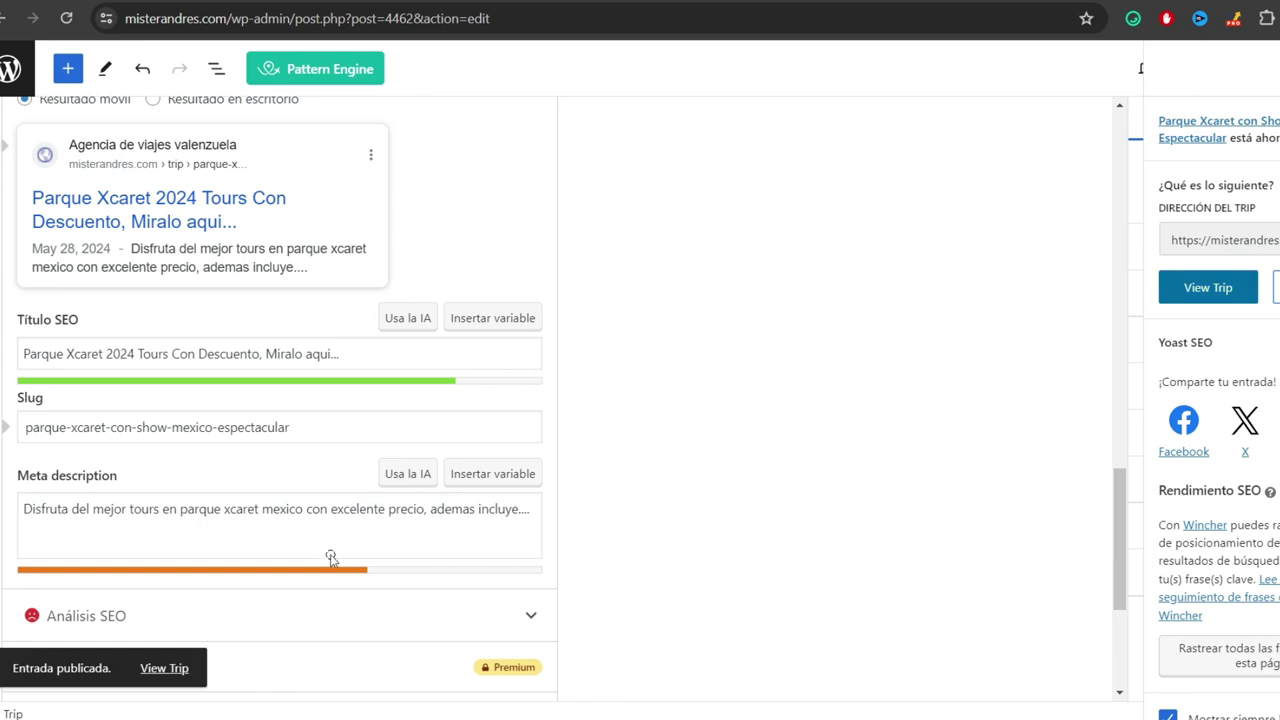
{"action": "left_click_drag", "start_coordinate": [330, 553], "coordinate": [86, 443]}
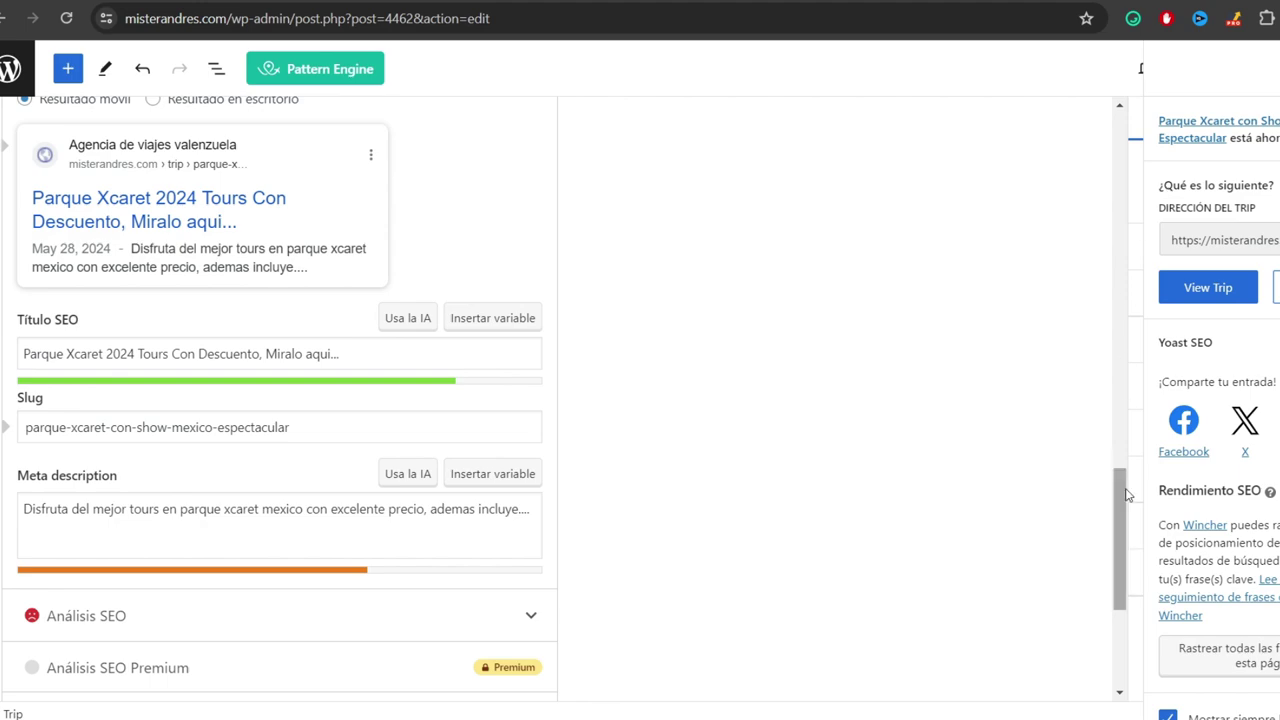
{"action": "left_click_drag", "start_coordinate": [1120, 540], "coordinate": [1128, 100]}
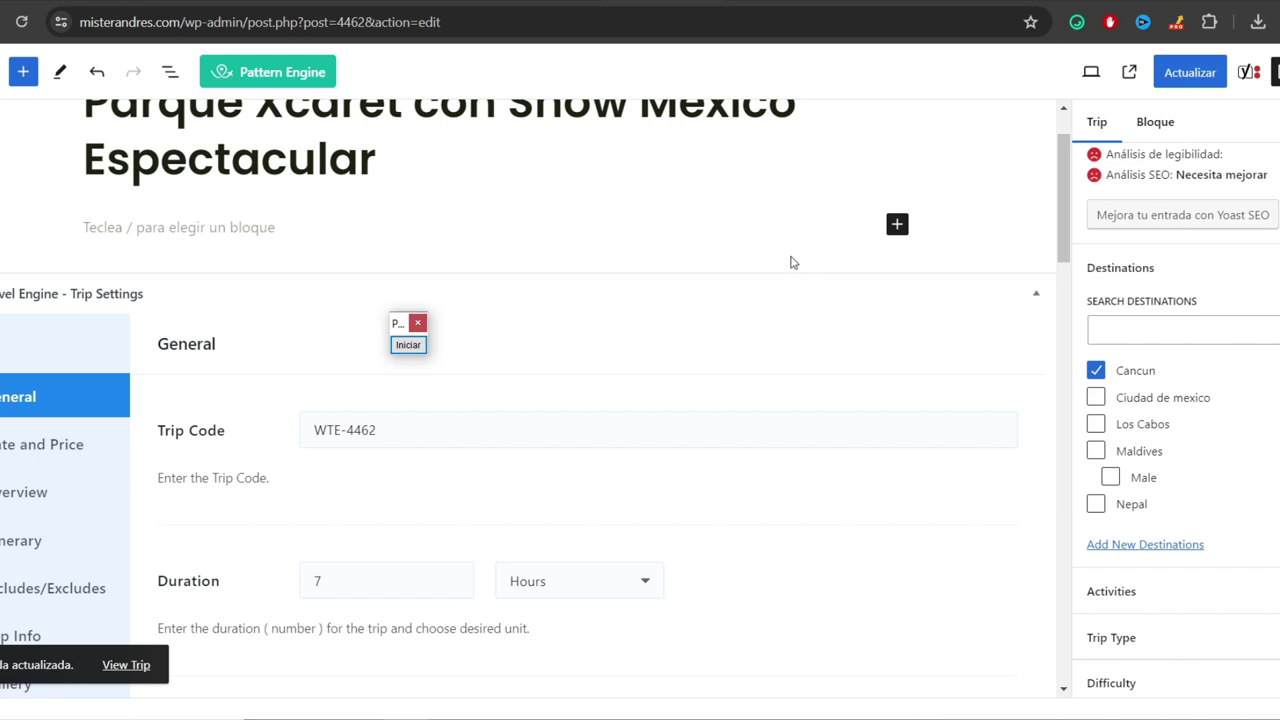
- Draw a red on-screen arrow pointing at the destination search field in the trip's Destinations section, and close the annotation tool
{"action": "left_click", "coordinate": [408, 344]}
{"action": "mouse_move", "coordinate": [494, 175]}
{"action": "left_mouse_down"}
{"action": "mouse_move", "coordinate": [966, 286]}
{"action": "mouse_move", "coordinate": [1071, 333]}
{"action": "left_mouse_up"}
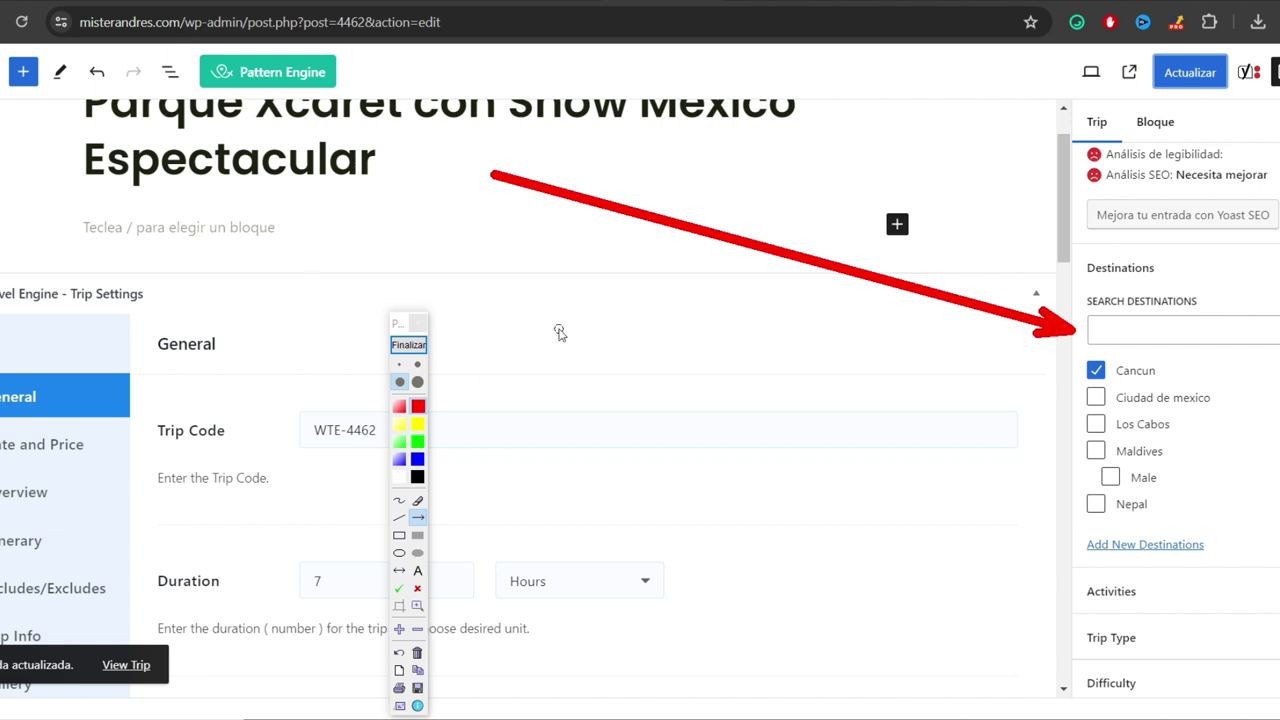
{"action": "left_click", "coordinate": [408, 345]}
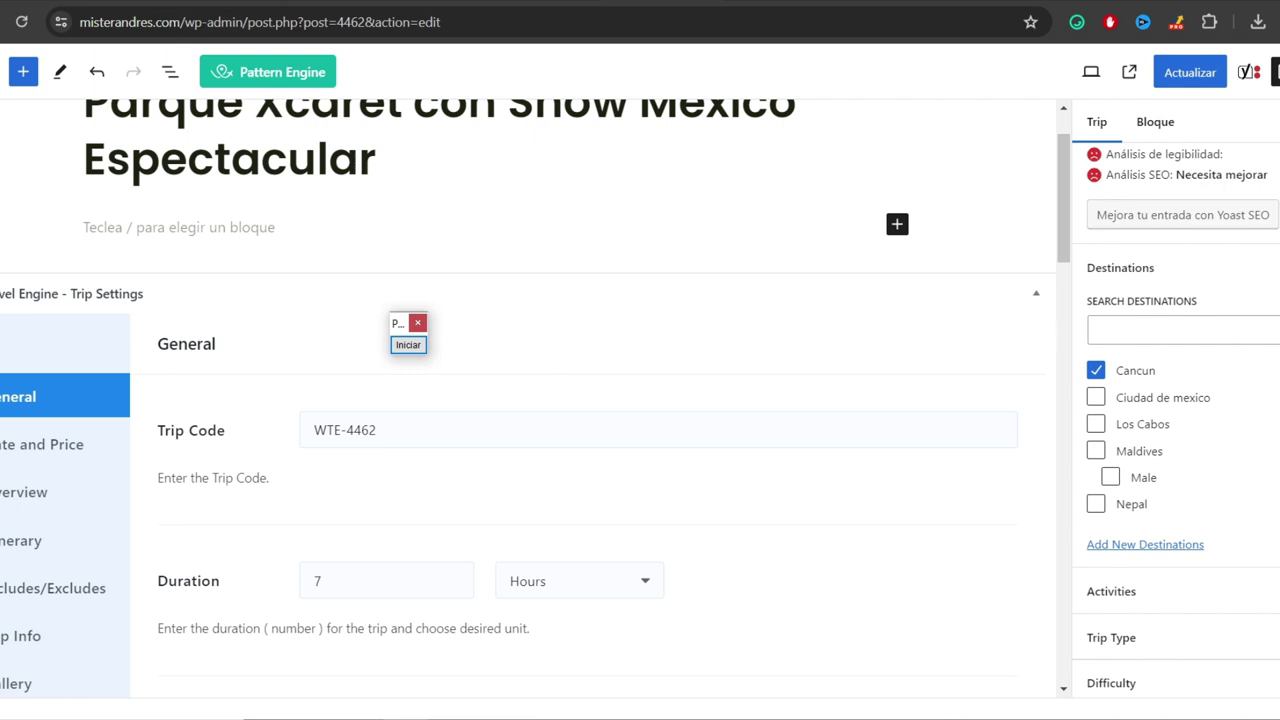
- Look through the destinations offered for the trip in the Destinations section, and collapse the section
{"action": "left_click", "coordinate": [1122, 274]}
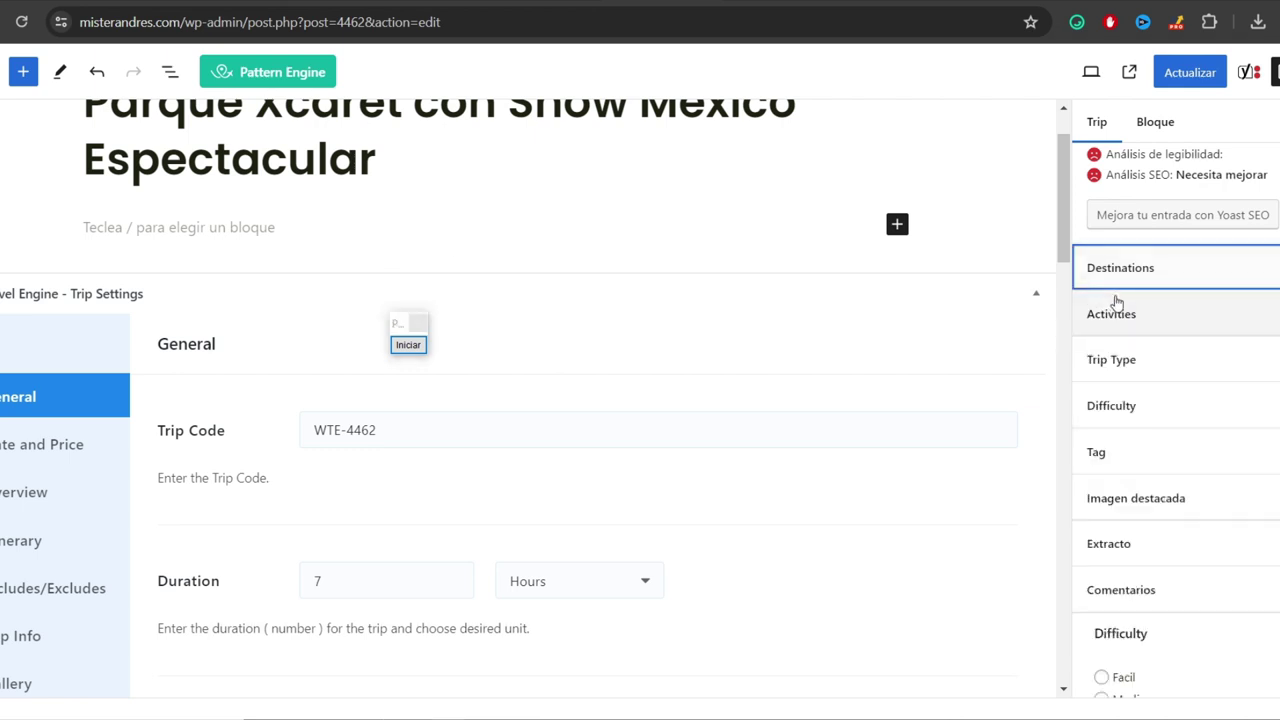
{"action": "left_click", "coordinate": [1131, 276]}
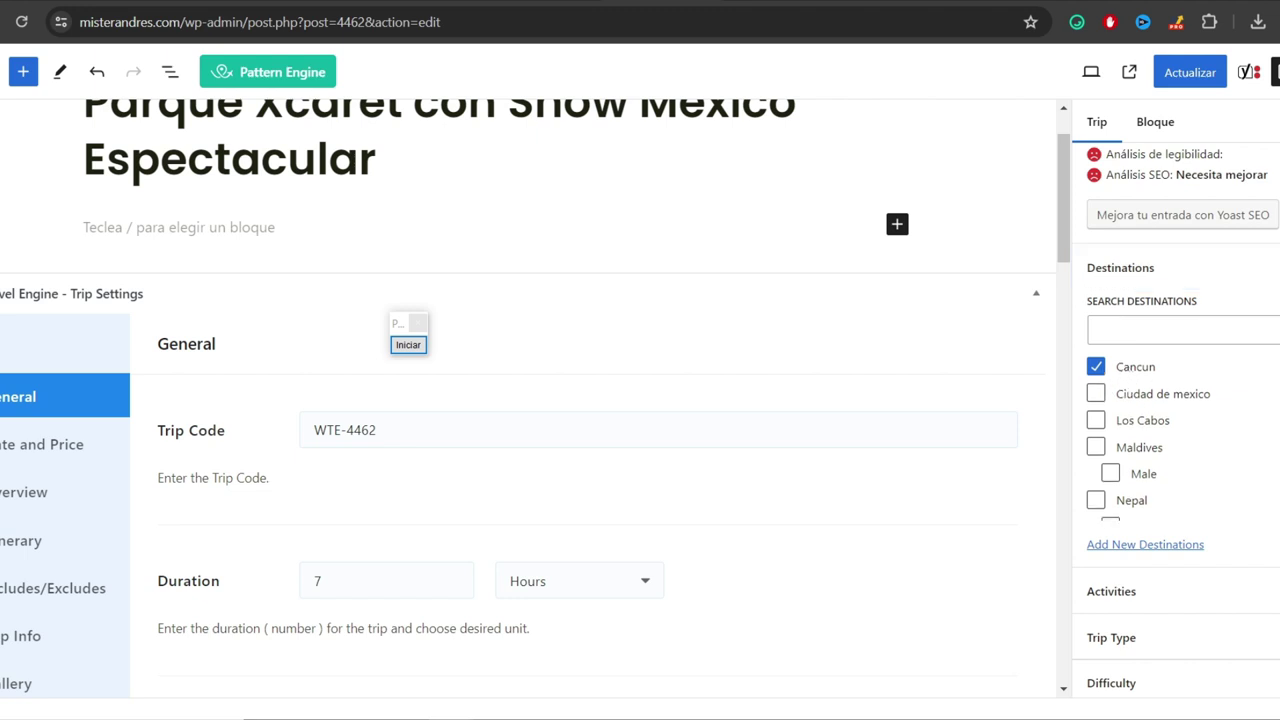
{"action": "scroll", "coordinate": [1150, 437], "scroll_direction": "down", "scroll_amount": 5}
{"action": "scroll", "coordinate": [1276, 356], "scroll_direction": "up", "scroll_amount": 5}
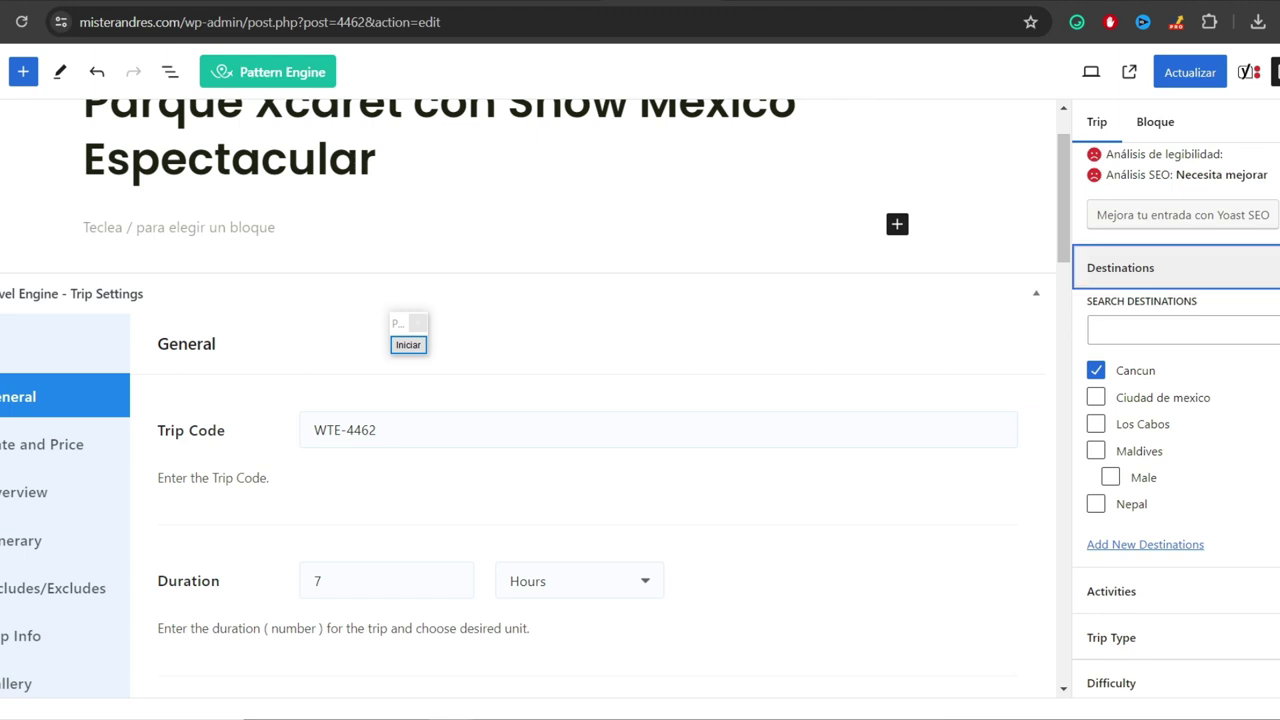
{"action": "left_click", "coordinate": [1203, 270]}
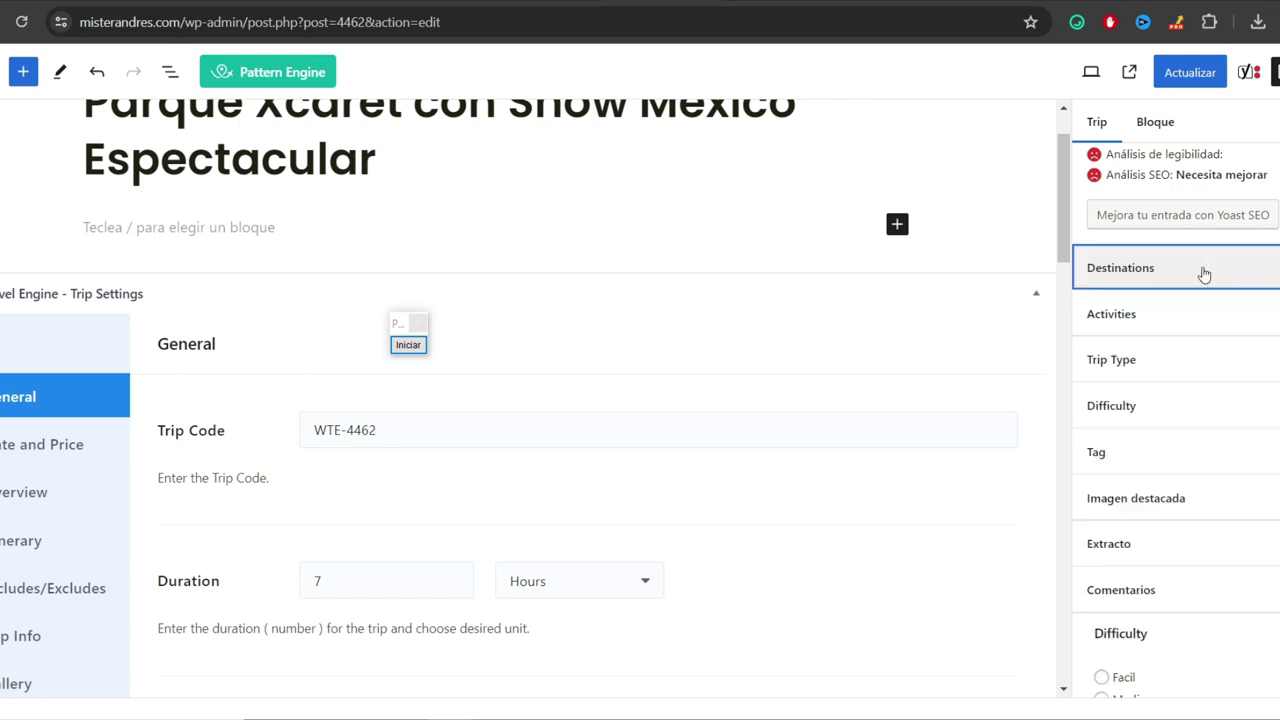
- Look through the activities offered for the trip, collapse the Activities section, and expand the Trip Type section
{"action": "left_click", "coordinate": [1122, 330]}
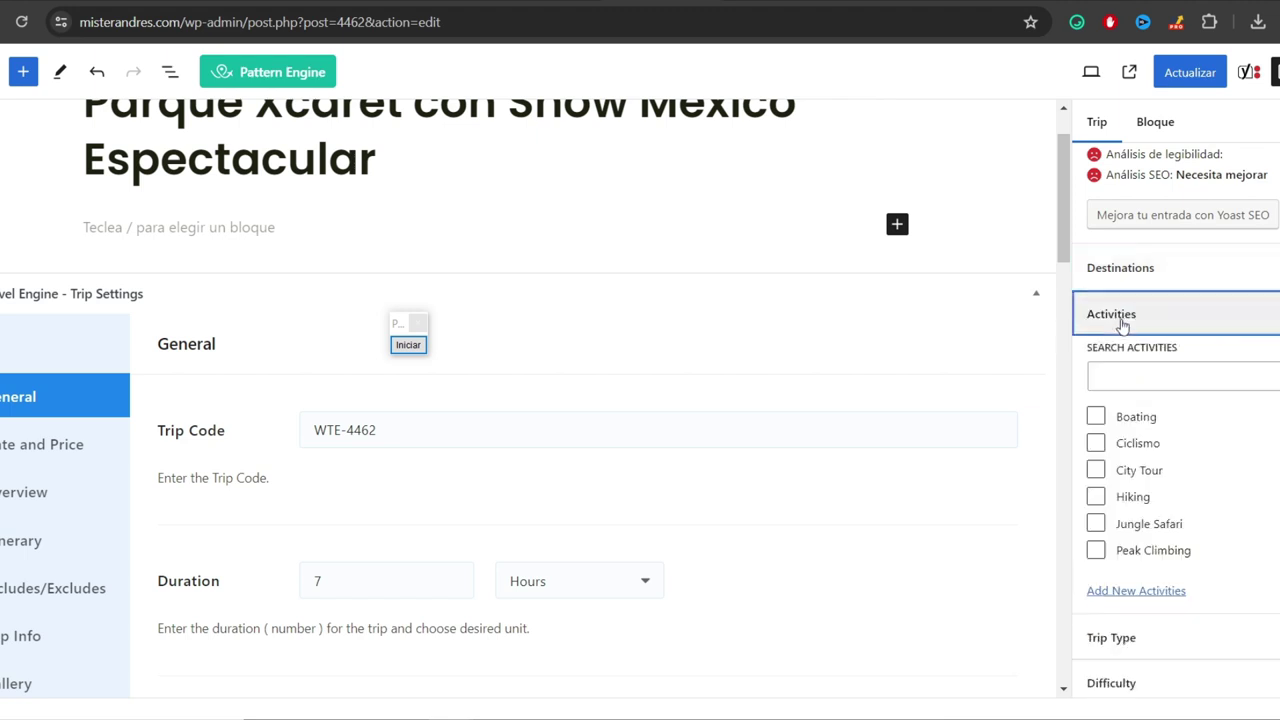
{"action": "scroll", "coordinate": [1150, 480], "scroll_direction": "down", "scroll_amount": 2}
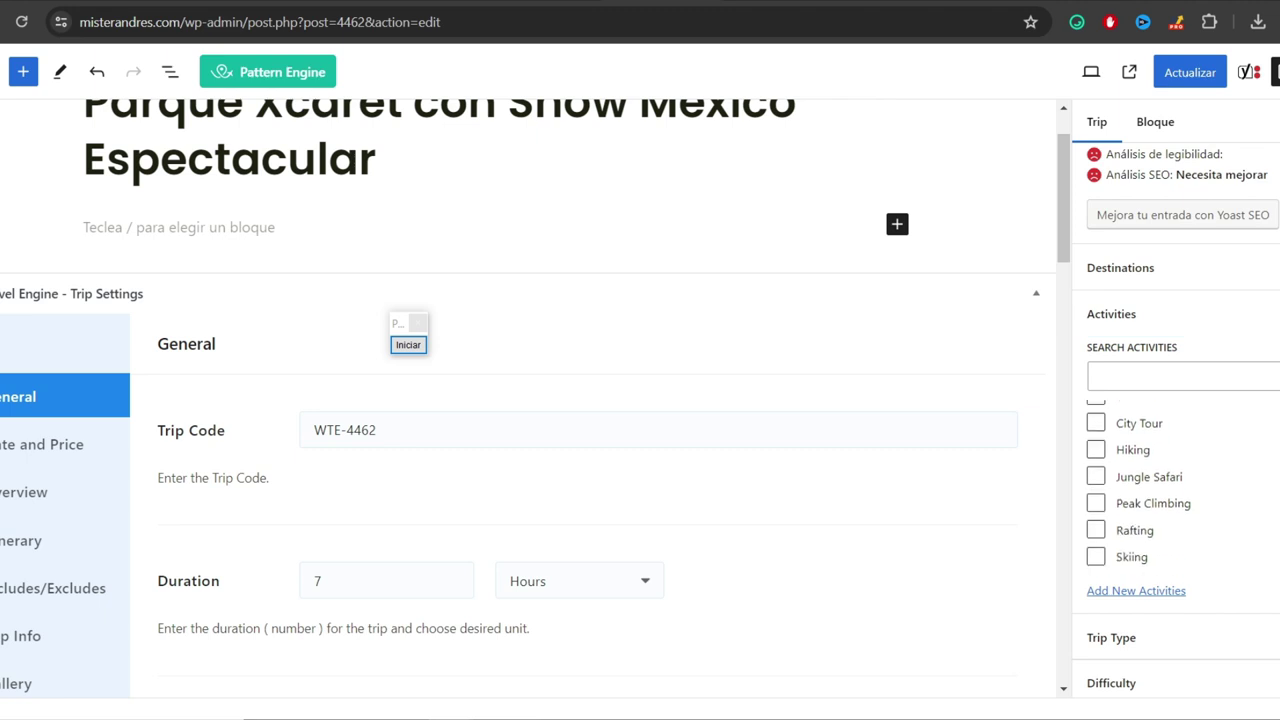
{"action": "scroll", "coordinate": [1153, 492], "scroll_direction": "up", "scroll_amount": 2}
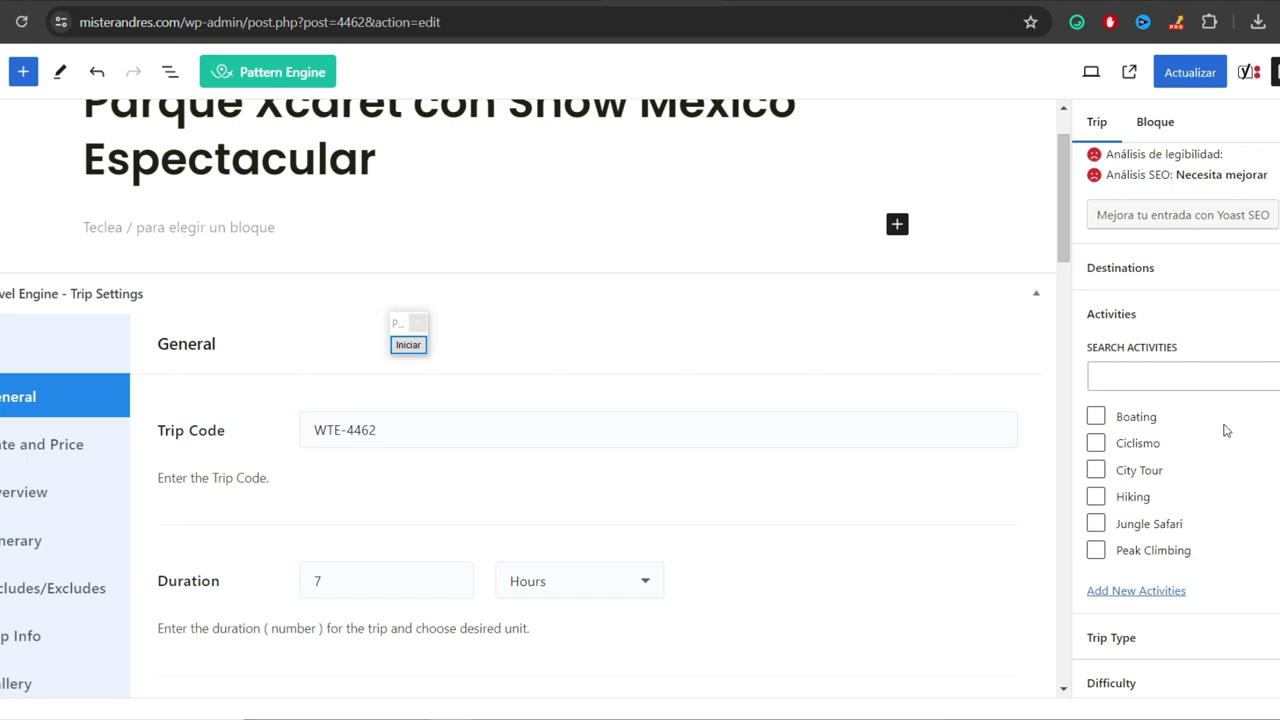
{"action": "left_click", "coordinate": [1270, 314]}
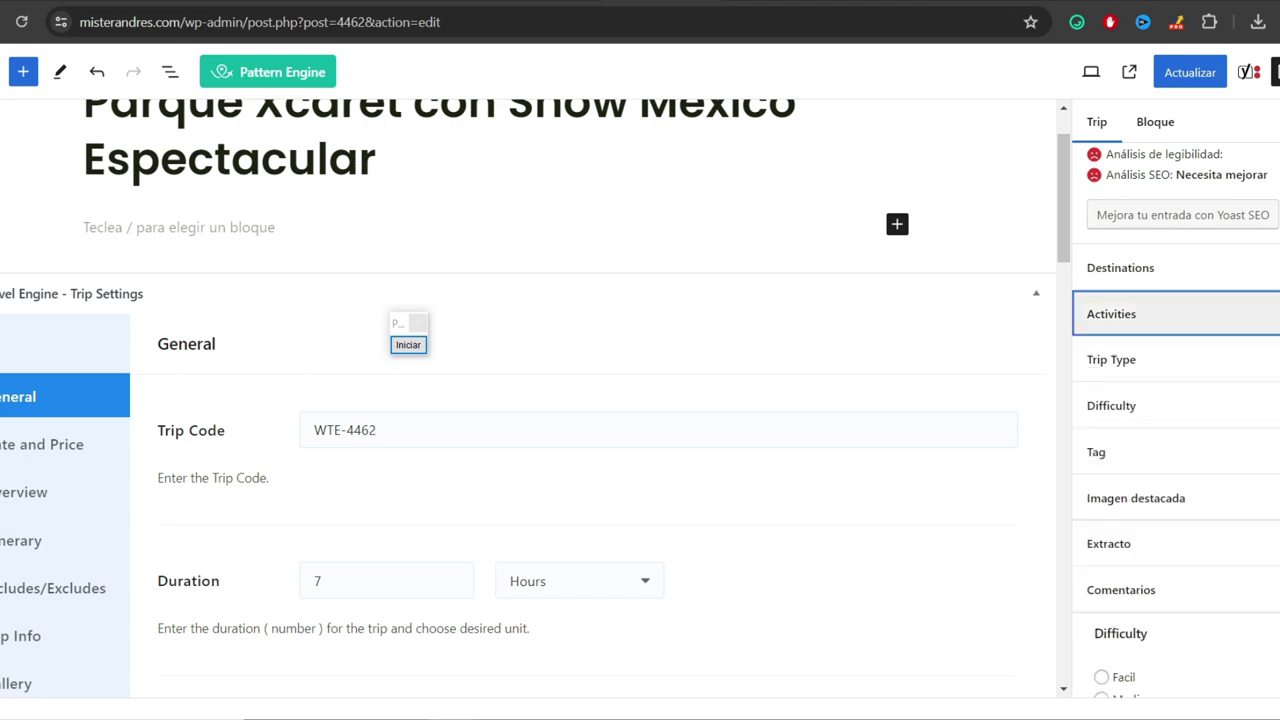
{"action": "left_click", "coordinate": [1128, 366]}
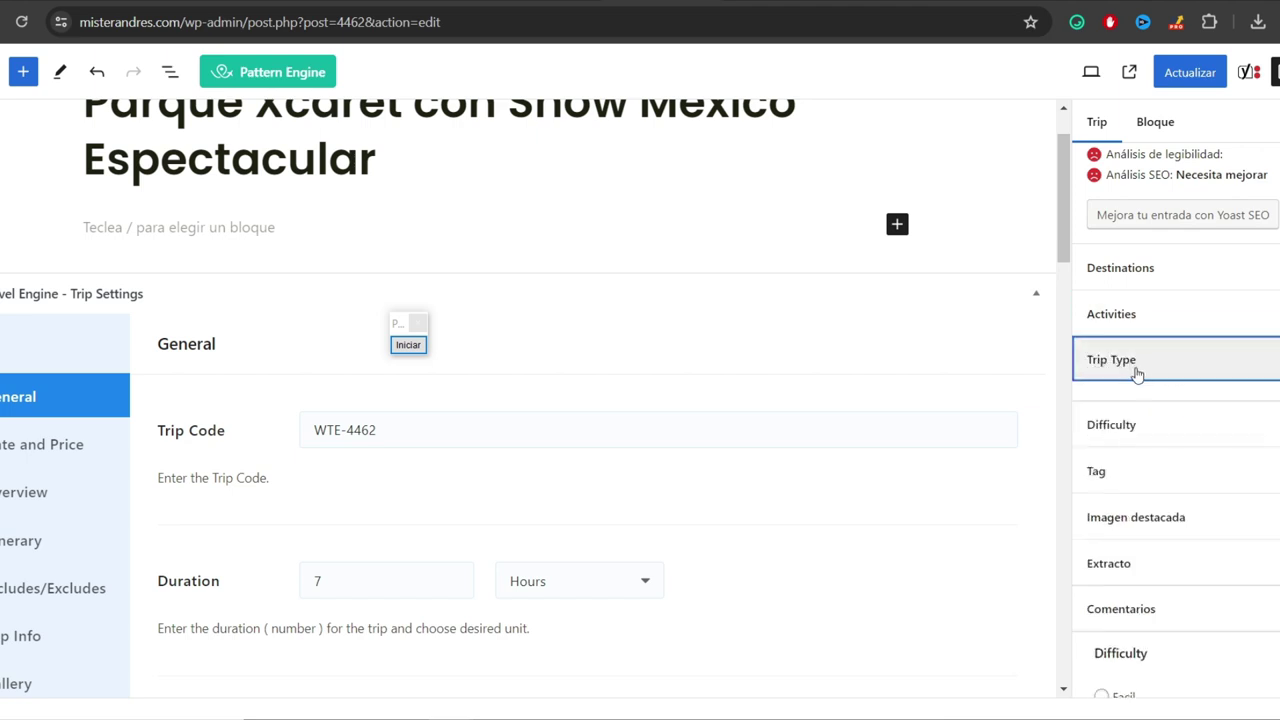
- Look through the trip types offered for the trip, and collapse the Trip Type section
{"action": "scroll", "coordinate": [1170, 530], "scroll_direction": "down", "scroll_amount": 2}
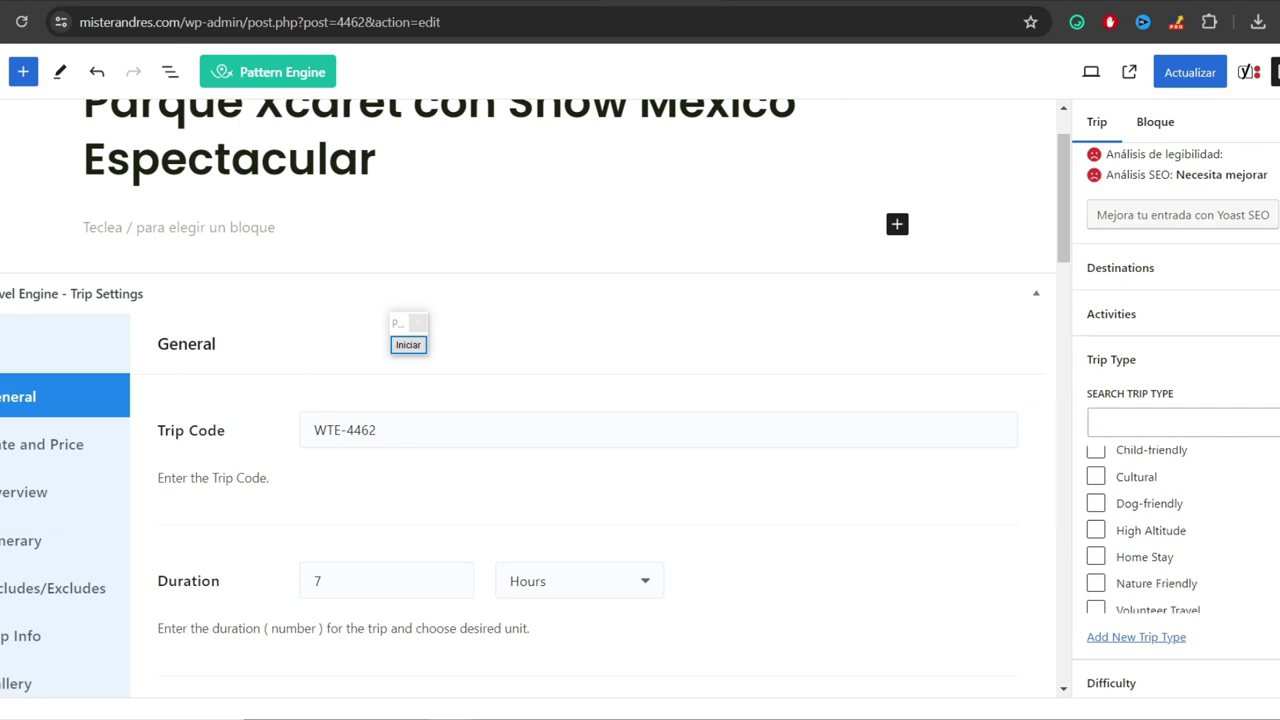
{"action": "scroll", "coordinate": [1178, 606], "scroll_direction": "up", "scroll_amount": 2}
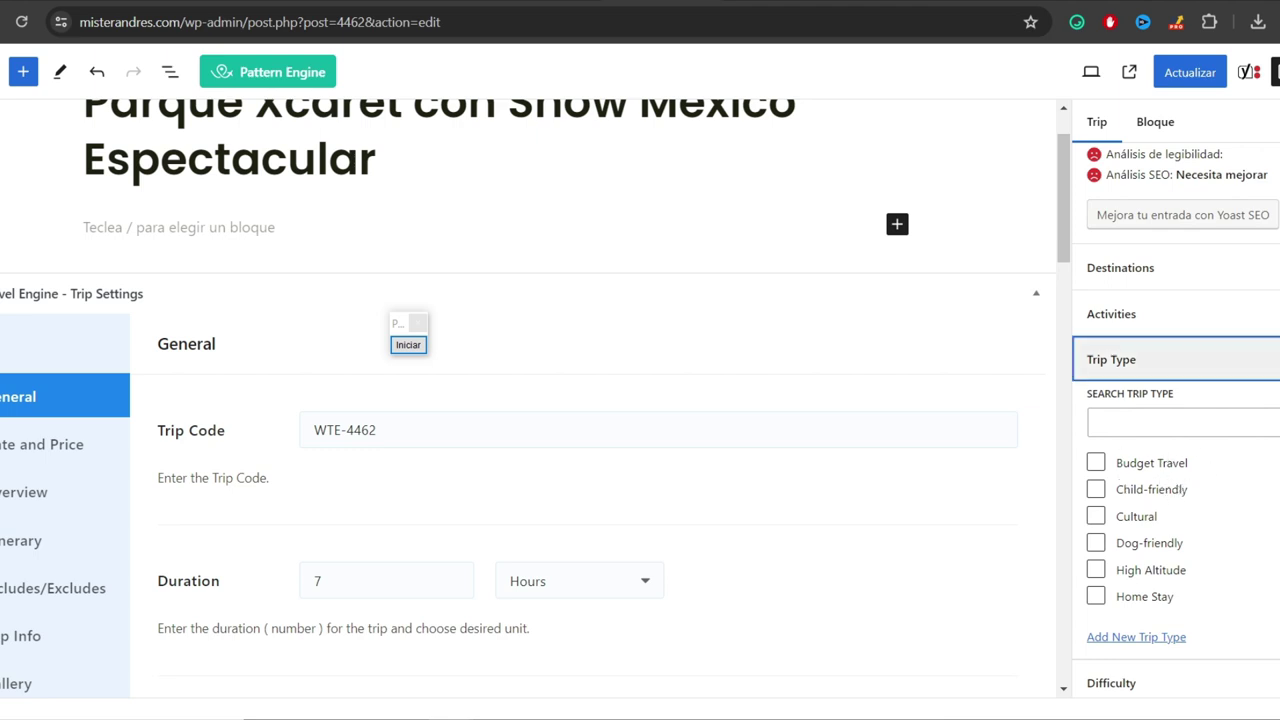
{"action": "left_click", "coordinate": [1186, 366]}
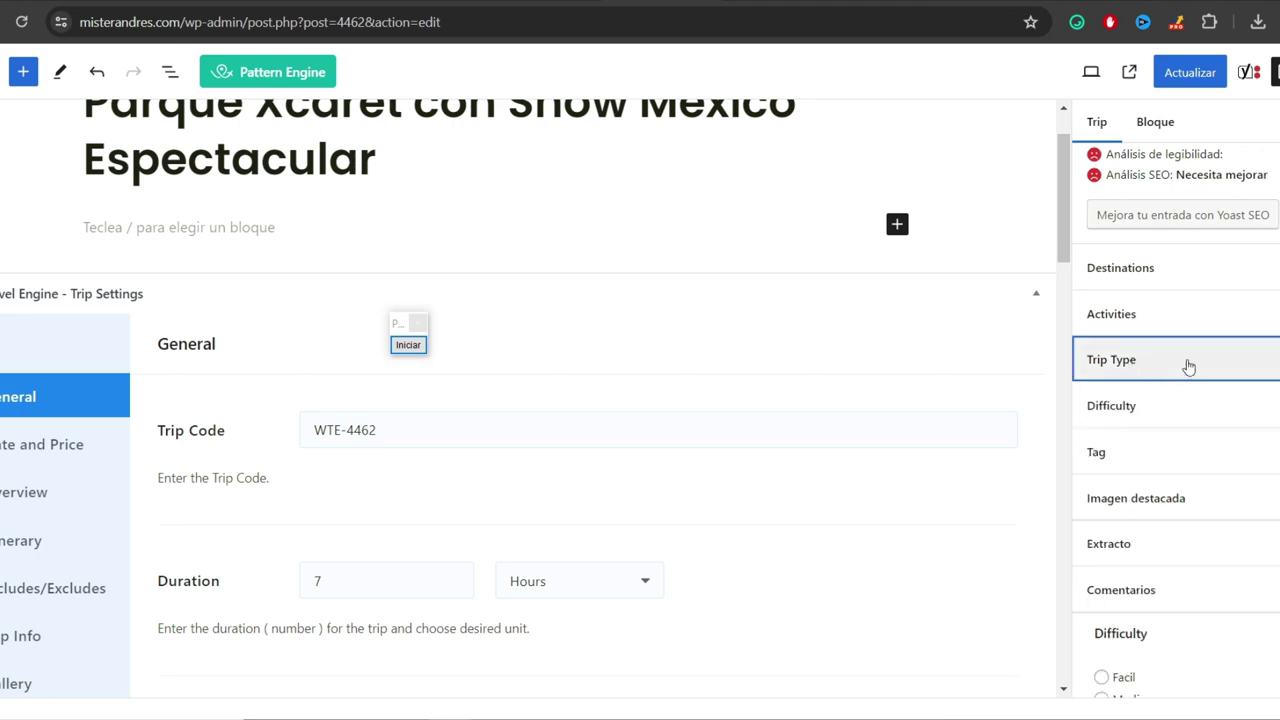
- Set the trip's difficulty to Facil in the Difficulty section, and collapse that section
{"action": "left_click", "coordinate": [1113, 405]}
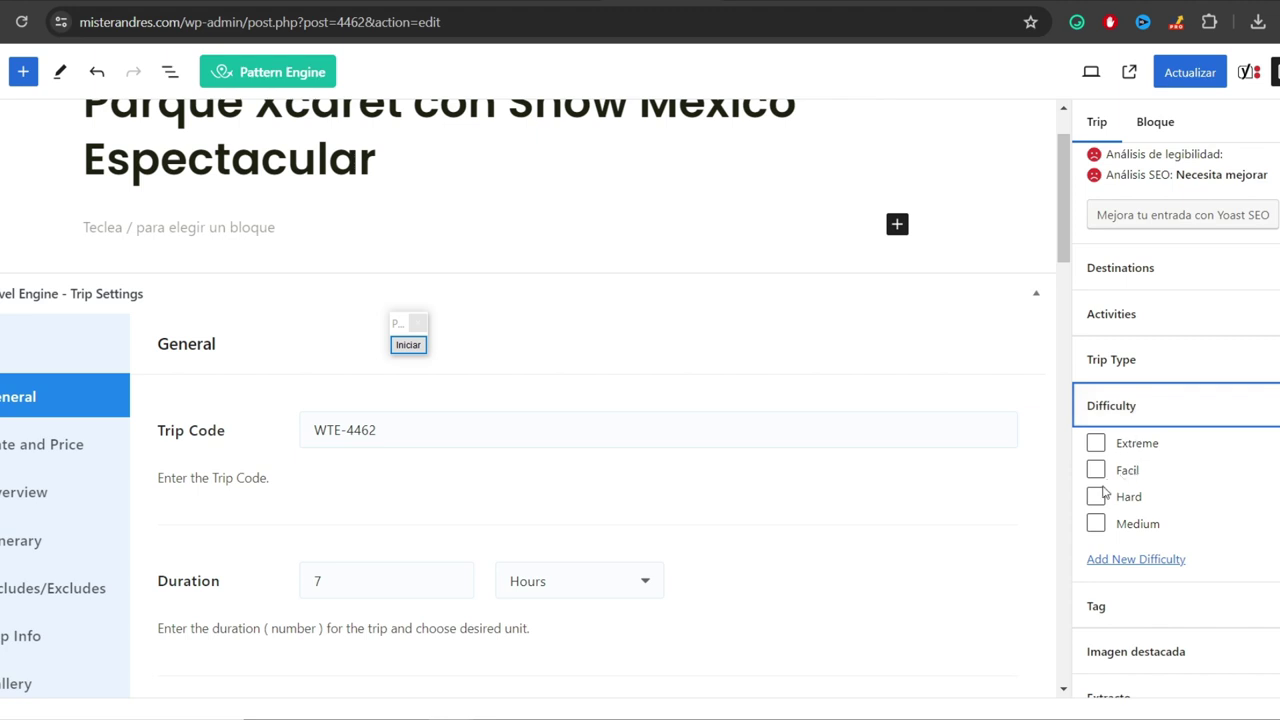
{"action": "left_click", "coordinate": [1096, 469]}
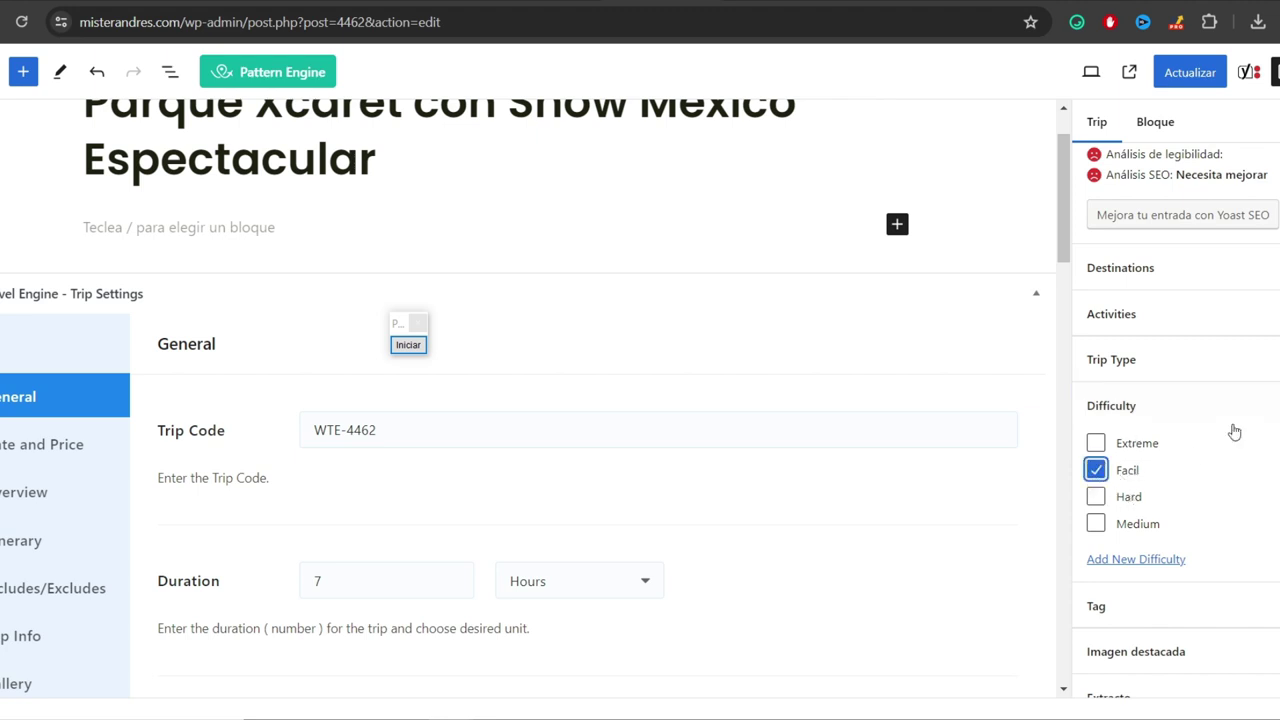
{"action": "left_click", "coordinate": [1190, 408]}
- Check the trip's Tag and Imagen destacada sections, collapse them, and update the published trip
{"action": "left_click", "coordinate": [1138, 461]}
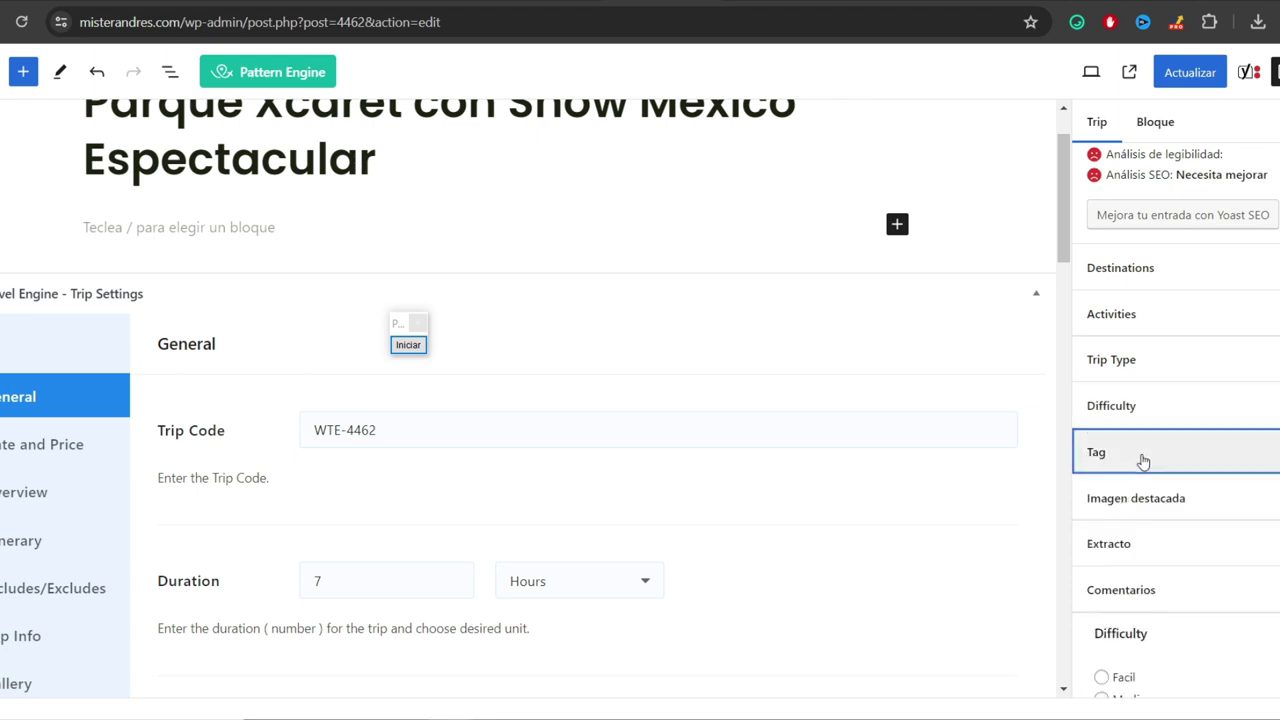
{"action": "left_click", "coordinate": [1131, 455]}
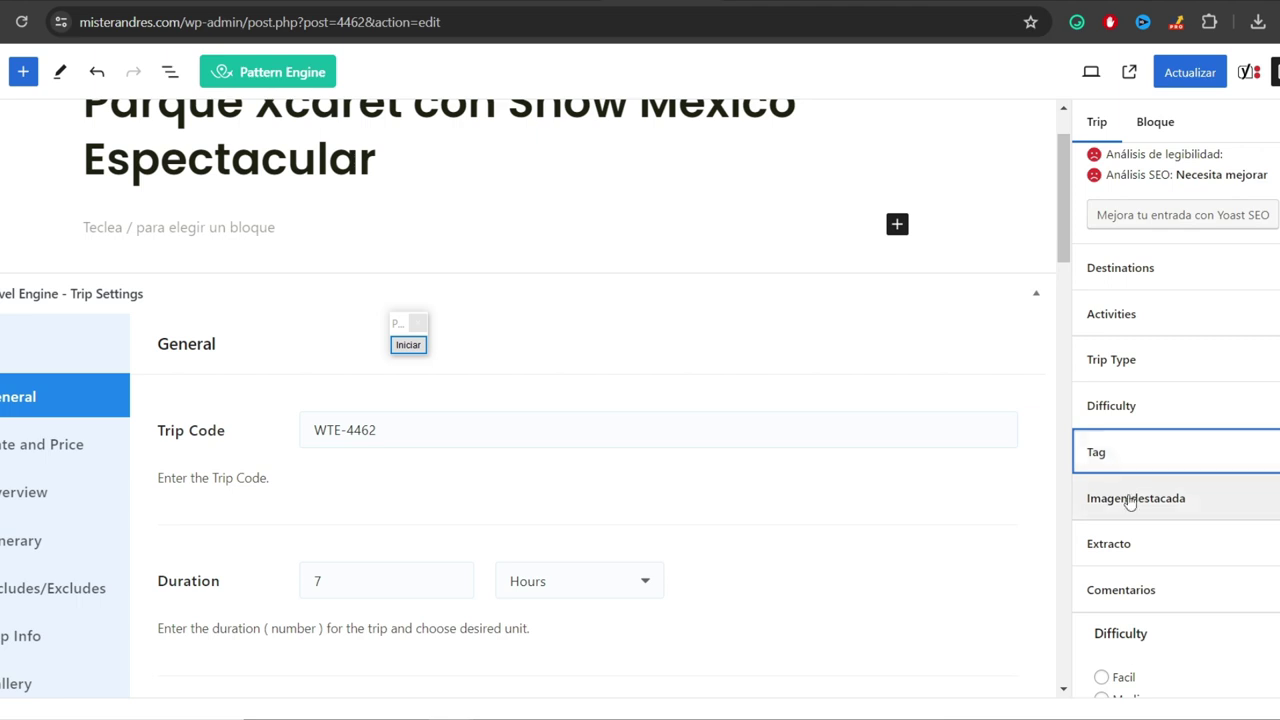
{"action": "left_click", "coordinate": [1130, 500]}
{"action": "scroll", "coordinate": [1260, 329], "scroll_direction": "down", "scroll_amount": 2}
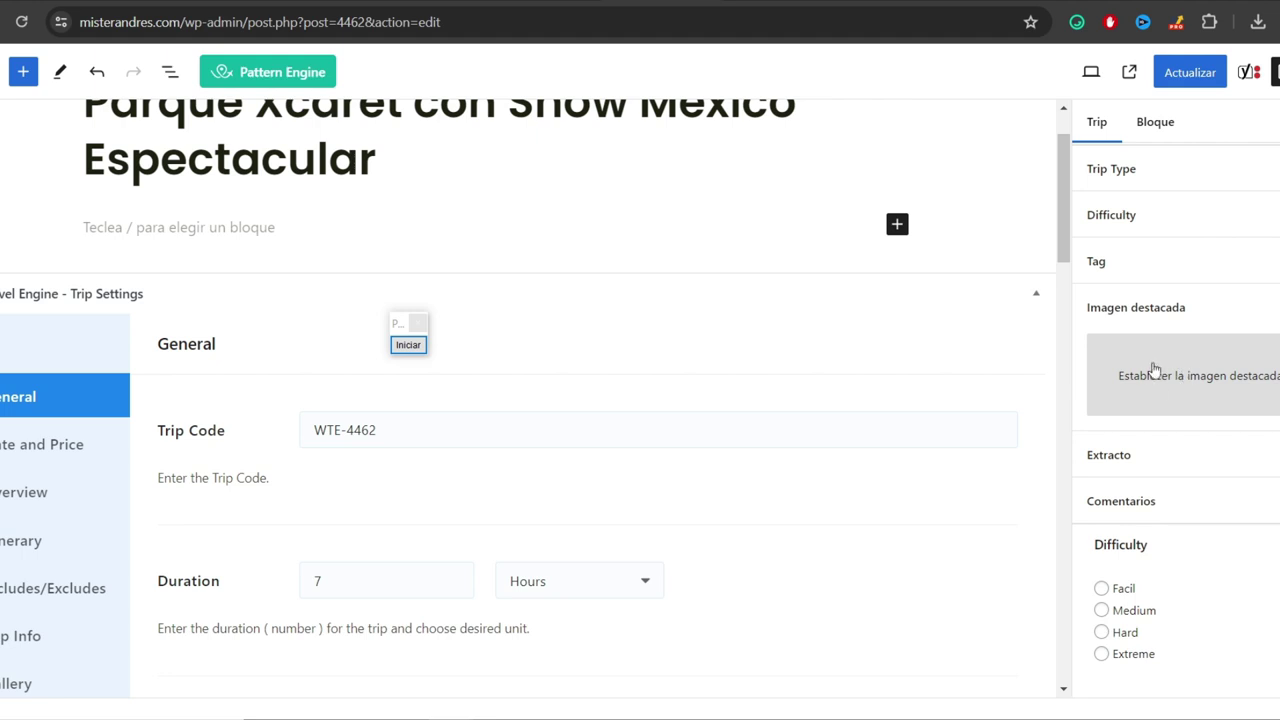
{"action": "left_click", "coordinate": [1140, 314]}
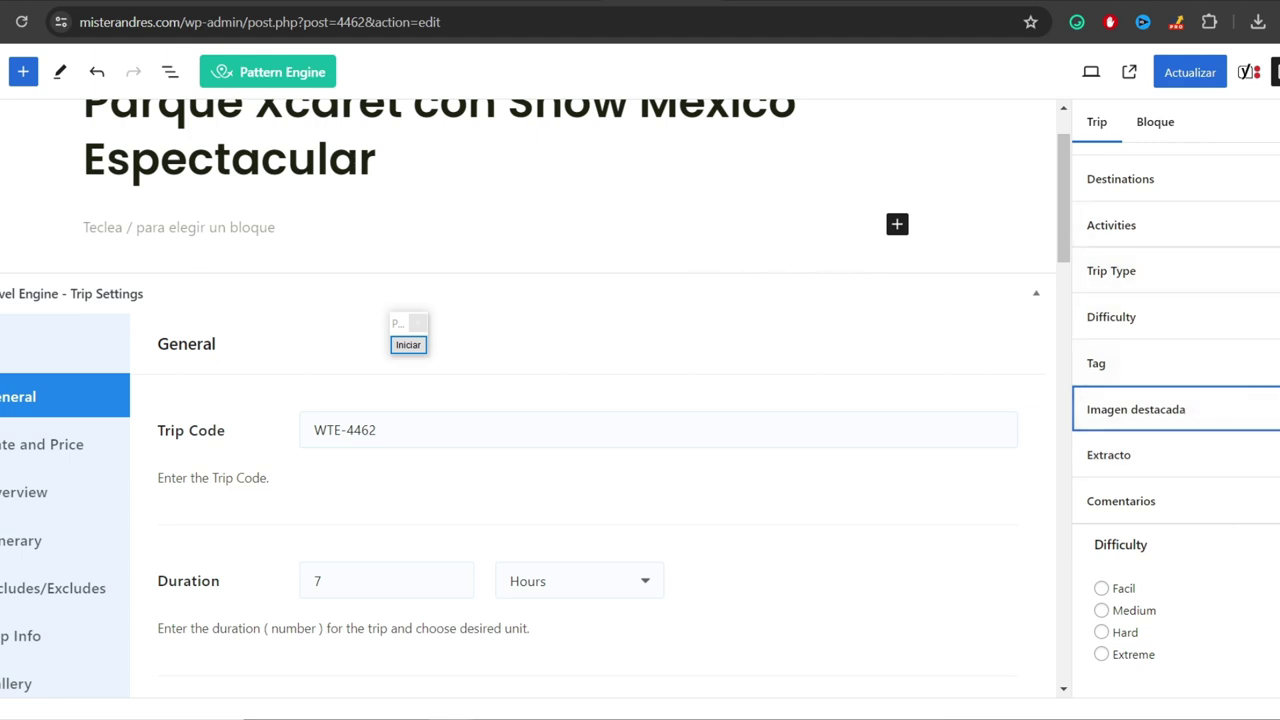
{"action": "left_click", "coordinate": [1185, 72]}
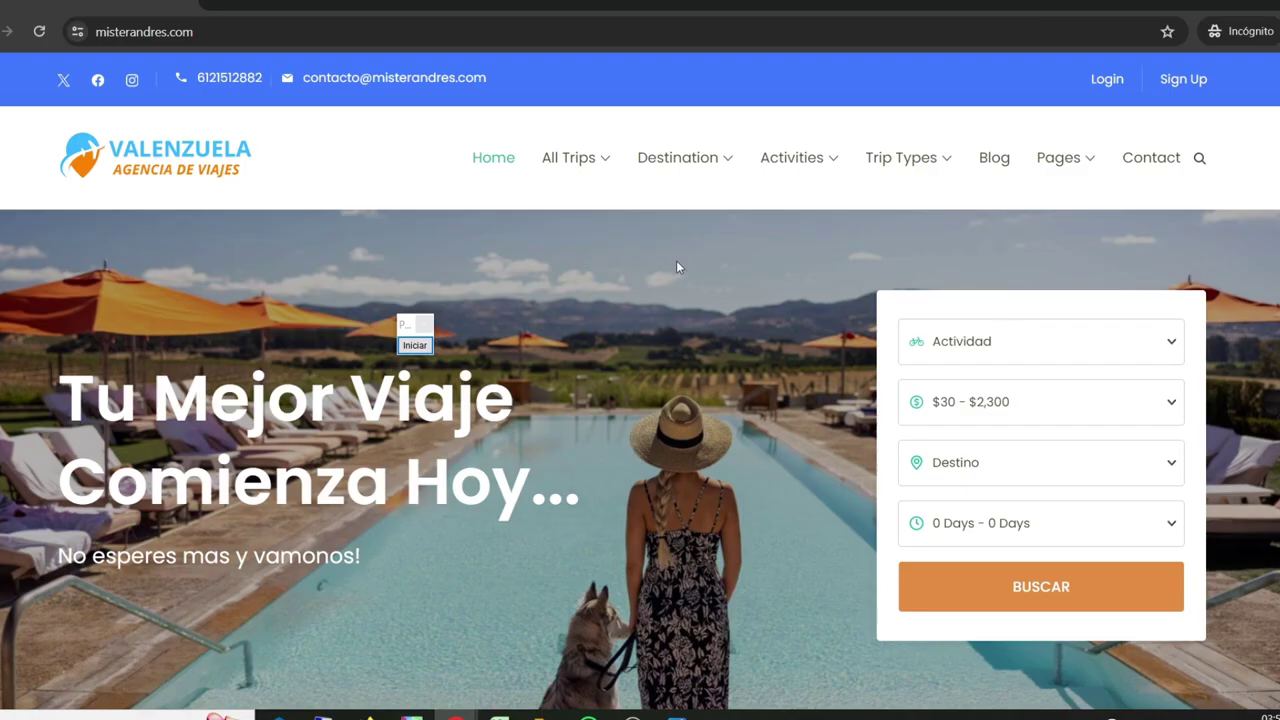
- On the public website, open the Cancun destination and find the Parque Xcaret con Show México Espectacular listing
{"action": "mouse_move", "coordinate": [665, 148]}
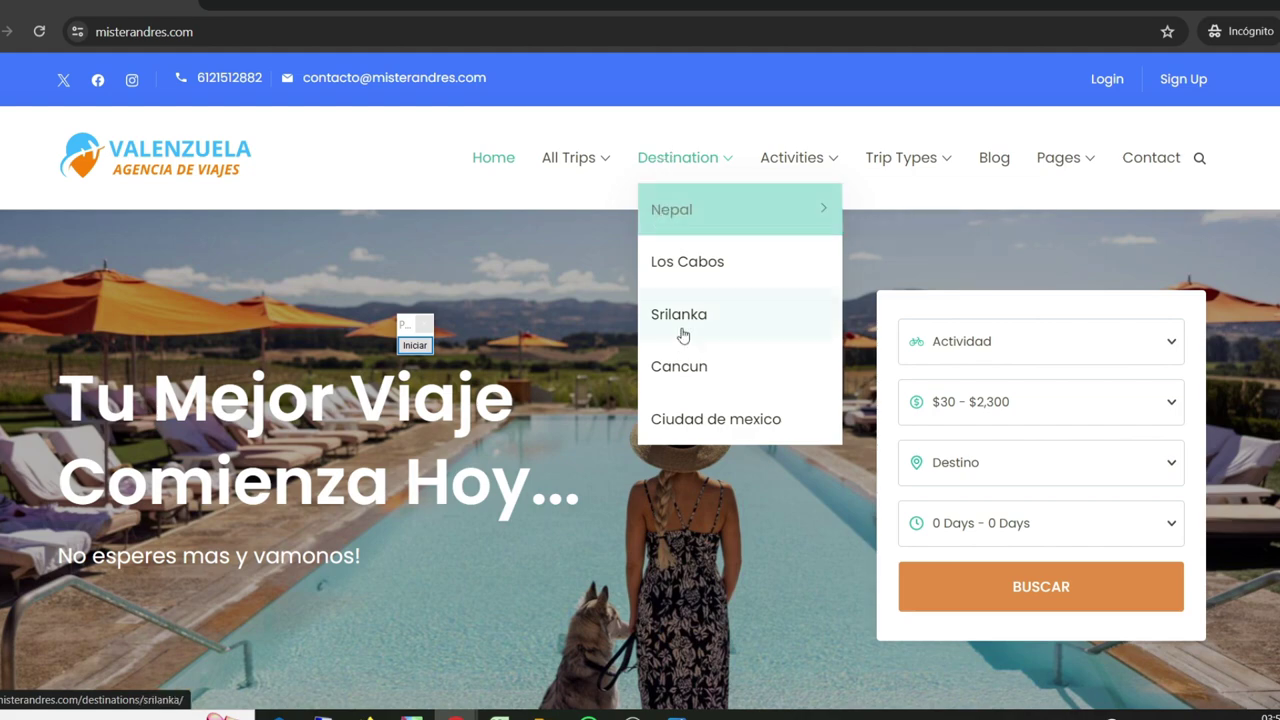
{"action": "left_click", "coordinate": [667, 382]}
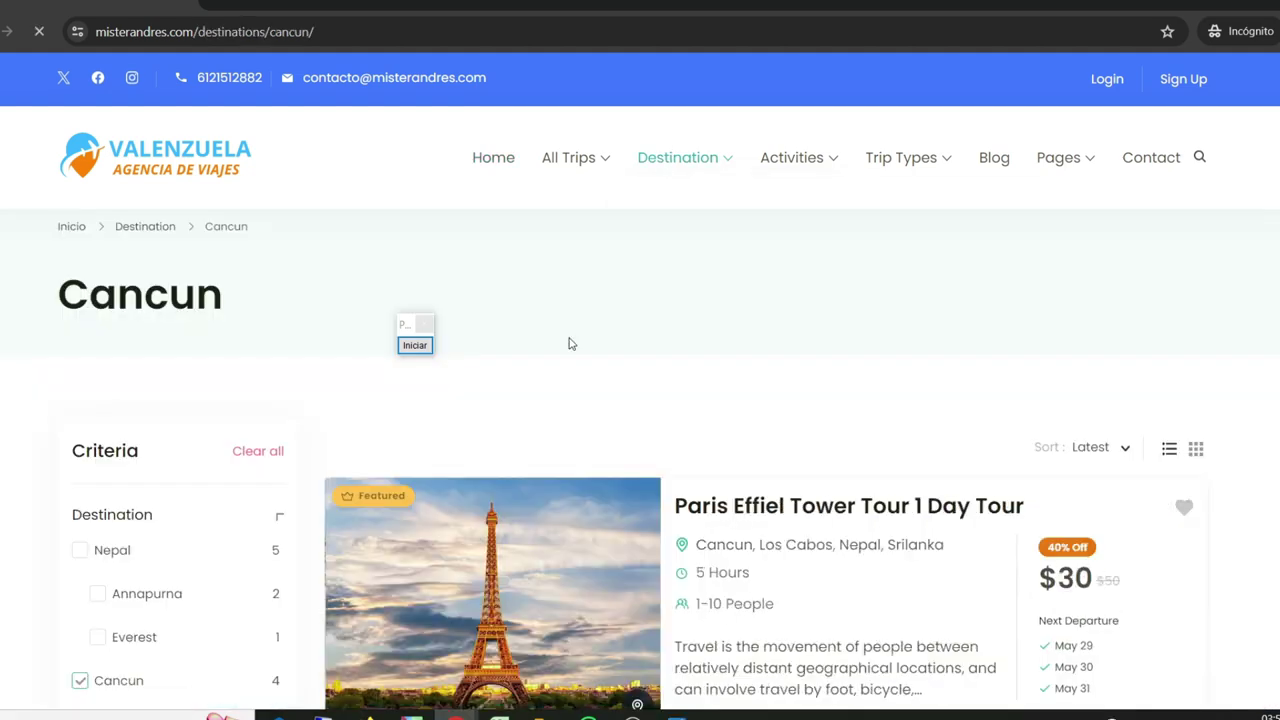
{"action": "scroll", "coordinate": [400, 340], "scroll_direction": "down", "scroll_amount": 6}
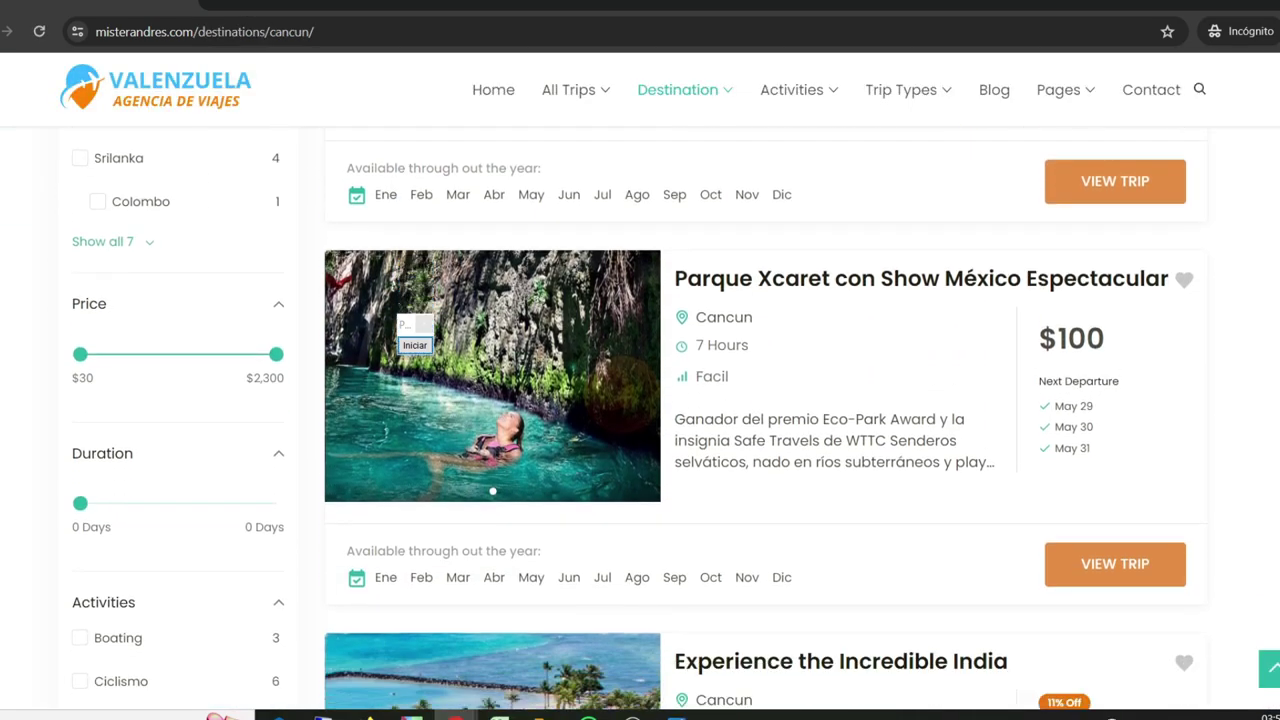
- Draw on-screen arrows pointing at the Parque Xcaret listing's title, price and View Trip option, and close the annotation tool
{"action": "left_click_drag", "start_coordinate": [346, 332], "coordinate": [66, 318]}
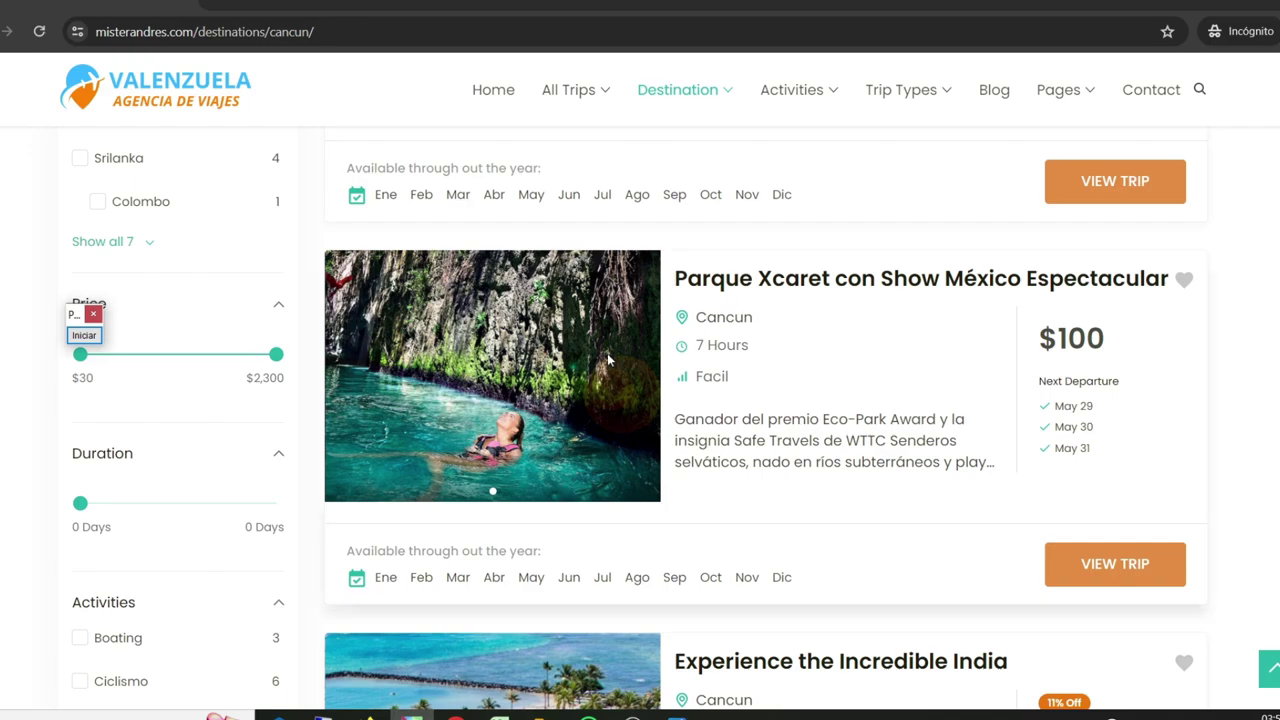
{"action": "left_click", "coordinate": [97, 334]}
{"action": "left_click_drag", "start_coordinate": [556, 168], "coordinate": [705, 265]}
{"action": "left_click_drag", "start_coordinate": [1278, 258], "coordinate": [1116, 340]}
{"action": "left_click_drag", "start_coordinate": [540, 418], "coordinate": [1094, 553]}
{"action": "left_click", "coordinate": [88, 336]}
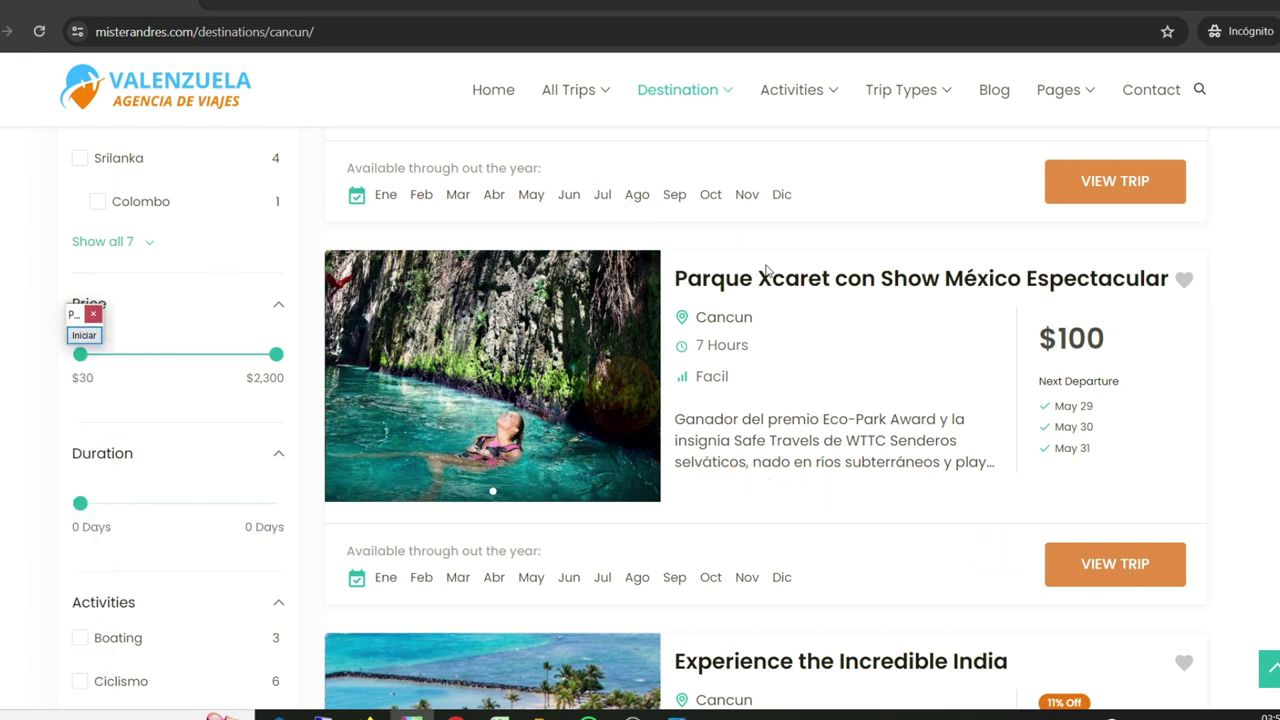
- Open the Parque Xcaret trip page and check its title, prices and Permits text
{"action": "left_click", "coordinate": [1113, 562]}
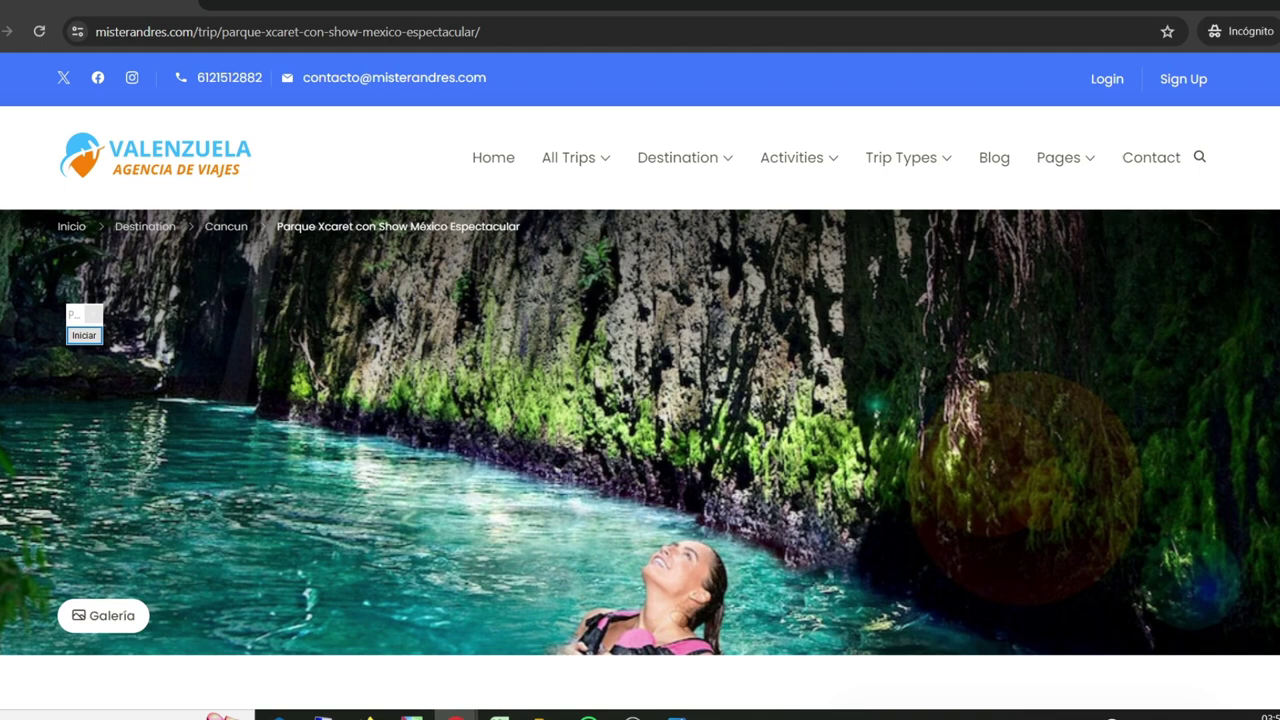
{"action": "scroll", "coordinate": [640, 400], "scroll_direction": "down", "scroll_amount": 5}
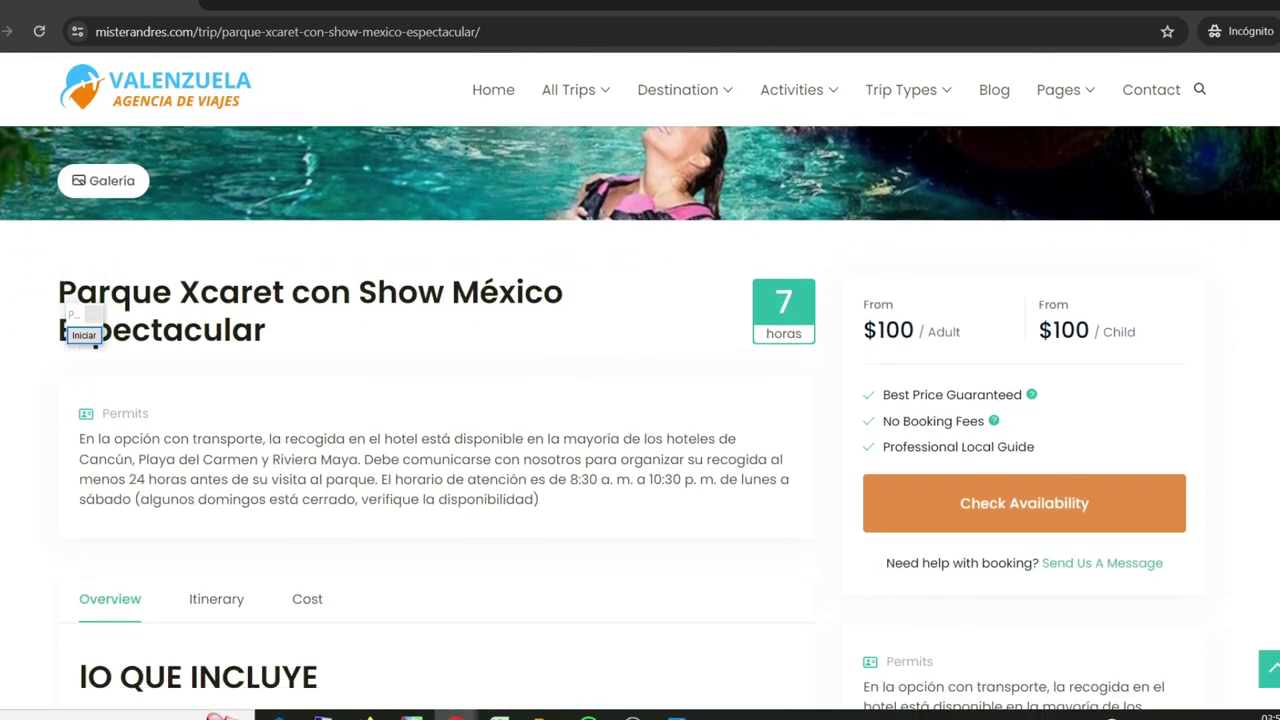
{"action": "scroll", "coordinate": [338, 271], "scroll_direction": "down", "scroll_amount": 1}
{"action": "left_click_drag", "start_coordinate": [128, 272], "coordinate": [343, 326]}
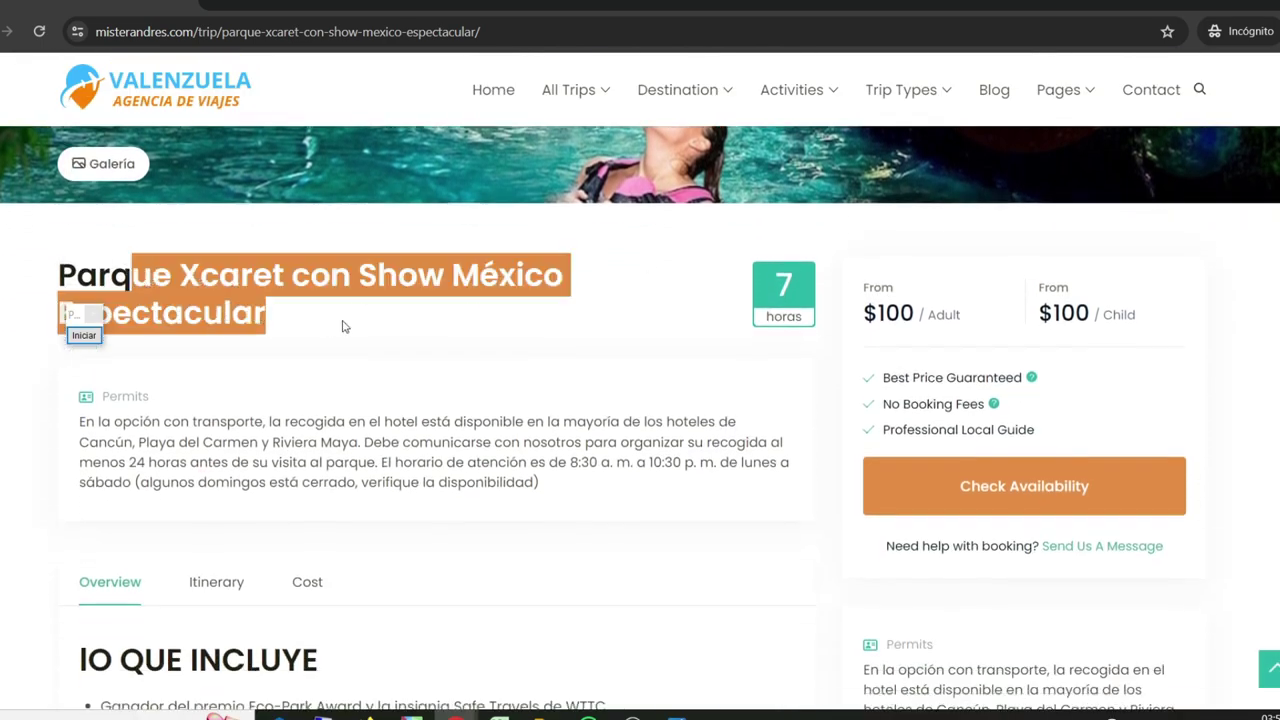
{"action": "left_click", "coordinate": [951, 332]}
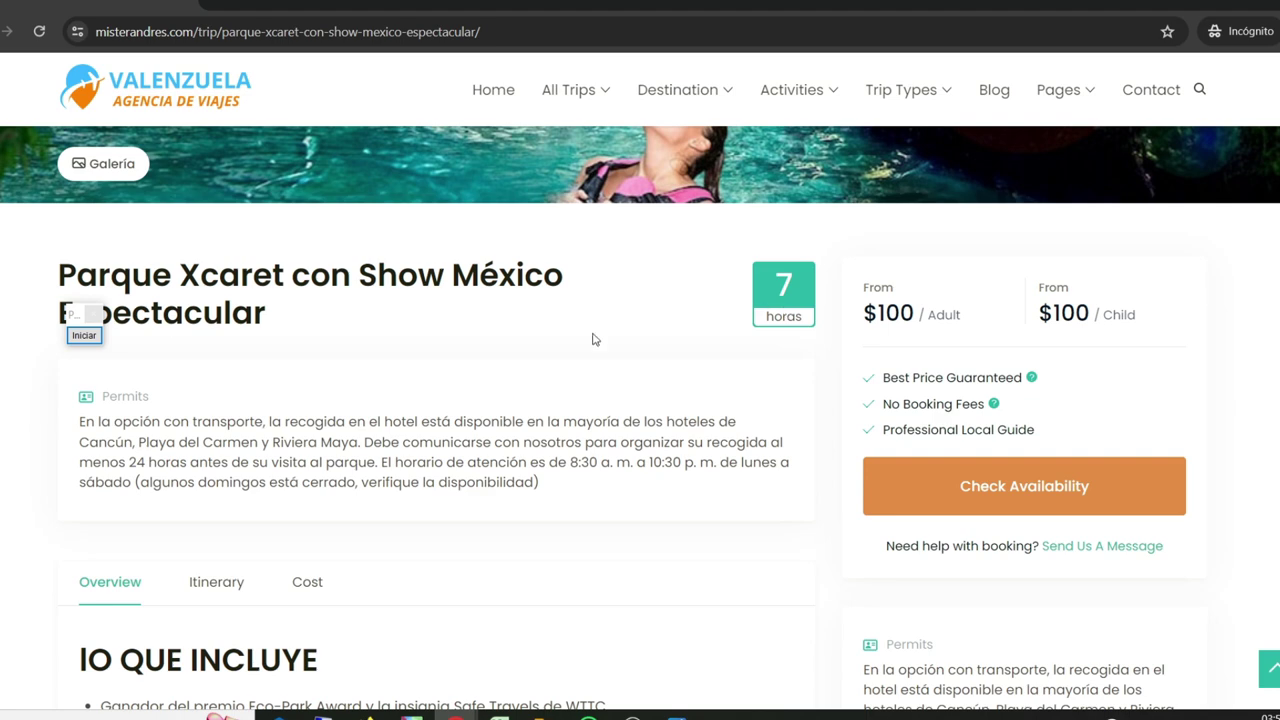
{"action": "left_click_drag", "start_coordinate": [72, 432], "coordinate": [563, 486]}
{"action": "left_click_drag", "start_coordinate": [152, 421], "coordinate": [538, 482]}
{"action": "left_click", "coordinate": [1078, 352]}
- Review the trip page's overview lists and Itinerario heading, moving the annotation widget off the text
{"action": "scroll", "coordinate": [1262, 252], "scroll_direction": "down", "scroll_amount": 4}
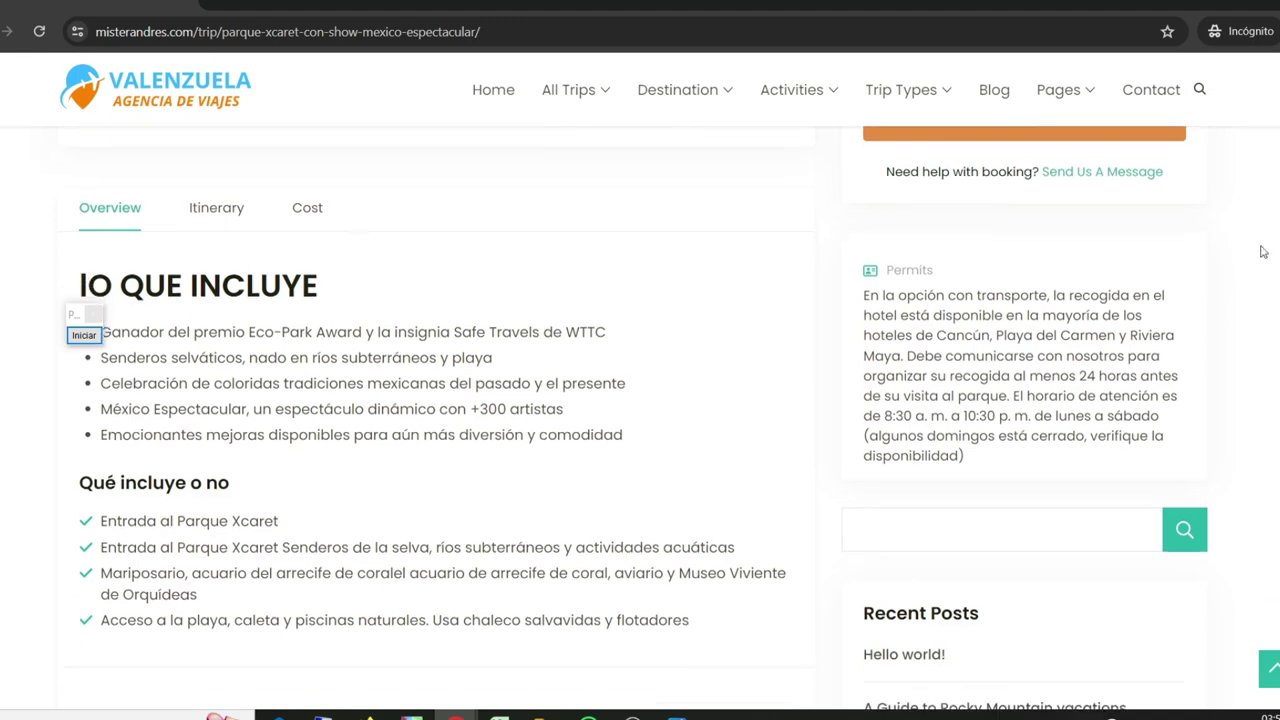
{"action": "left_click_drag", "start_coordinate": [84, 318], "coordinate": [738, 198]}
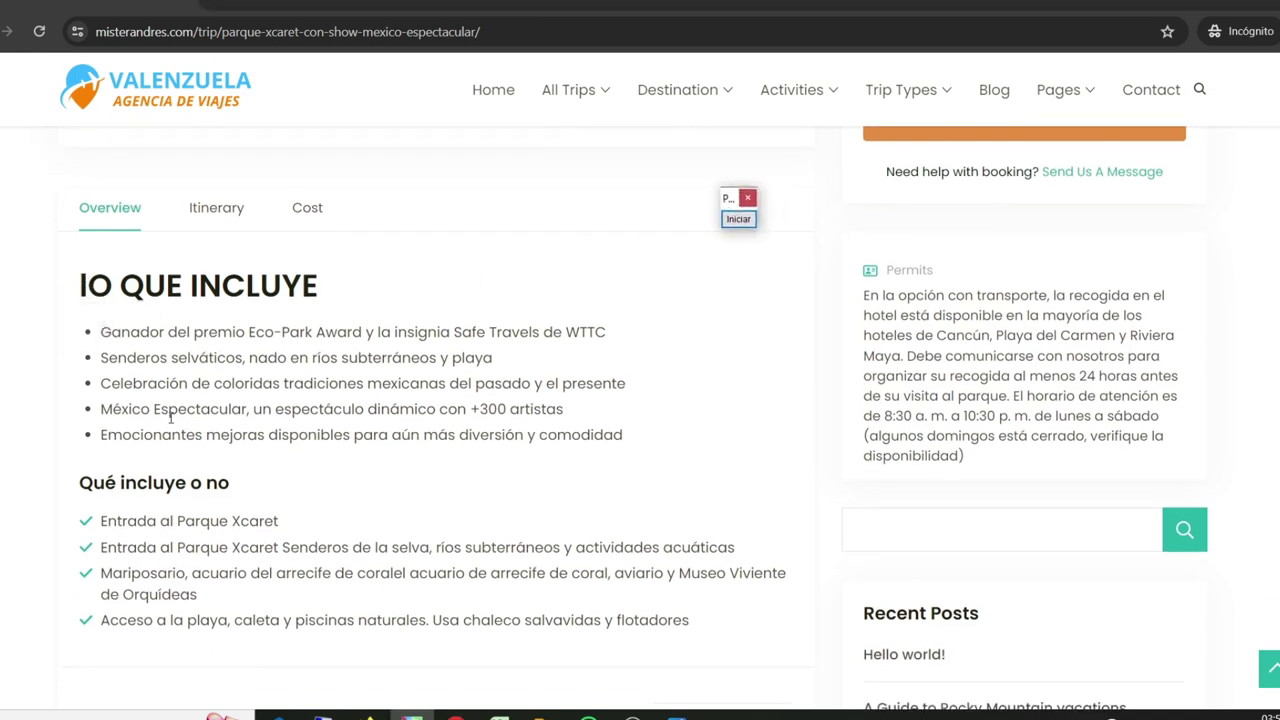
{"action": "scroll", "coordinate": [160, 488], "scroll_direction": "up", "scroll_amount": 1}
{"action": "scroll", "coordinate": [170, 480], "scroll_direction": "down", "scroll_amount": 6}
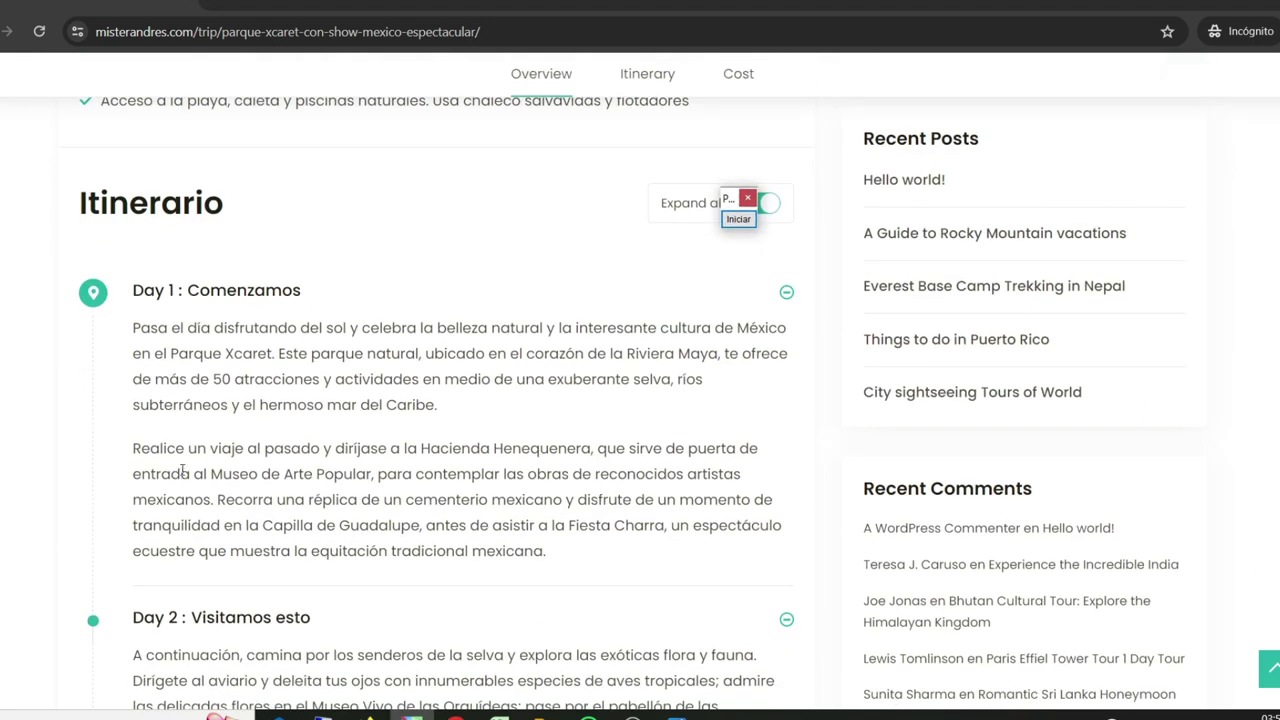
{"action": "left_click_drag", "start_coordinate": [96, 195], "coordinate": [224, 205]}
{"action": "scroll", "coordinate": [224, 205], "scroll_direction": "up", "scroll_amount": 6}
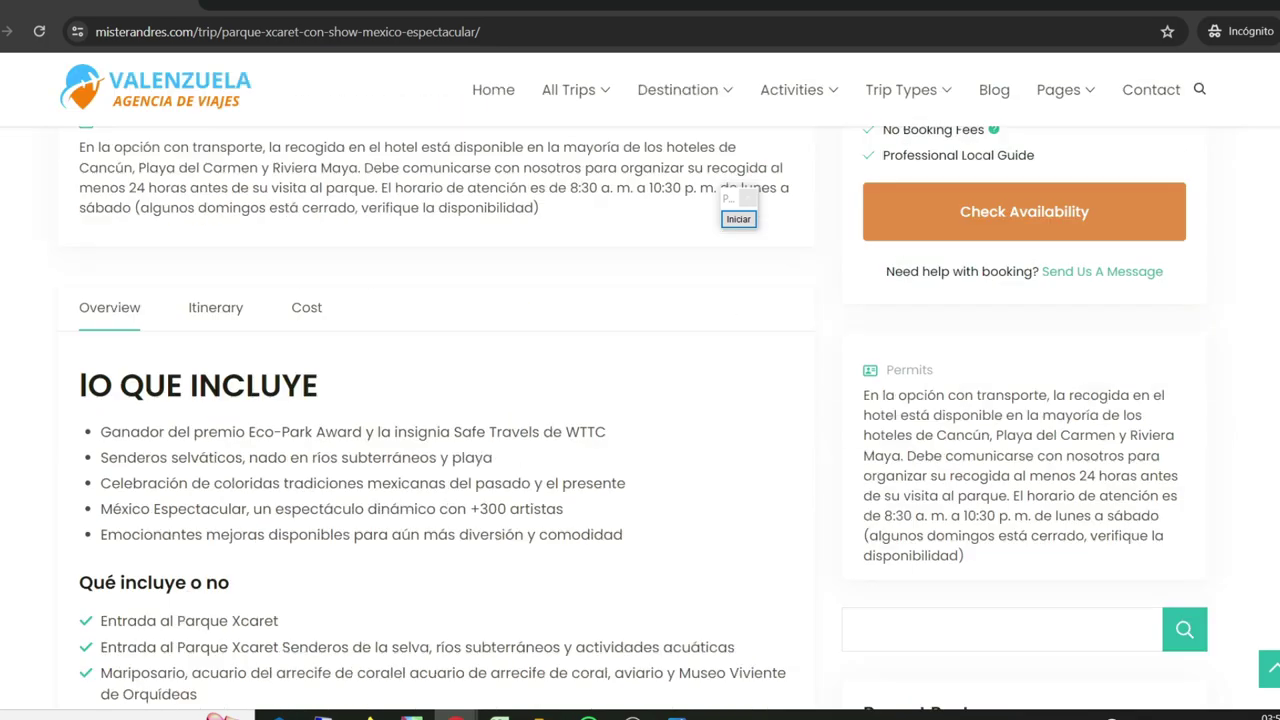
{"action": "scroll", "coordinate": [224, 205], "scroll_direction": "down", "scroll_amount": 4}
- Examine the rest of the trip page: the itinerary days, the included and excluded items, and the enquiry form
{"action": "scroll", "coordinate": [632, 403], "scroll_direction": "down", "scroll_amount": 10}
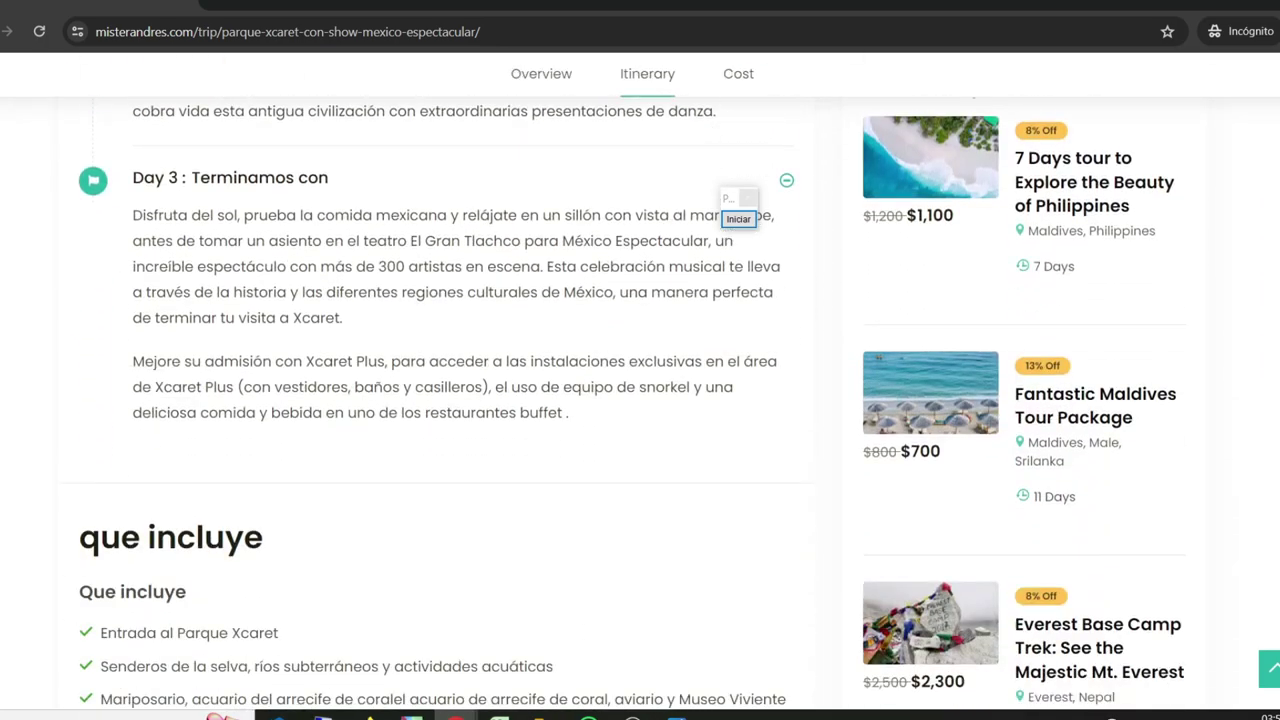
{"action": "scroll", "coordinate": [632, 403], "scroll_direction": "down", "scroll_amount": 4}
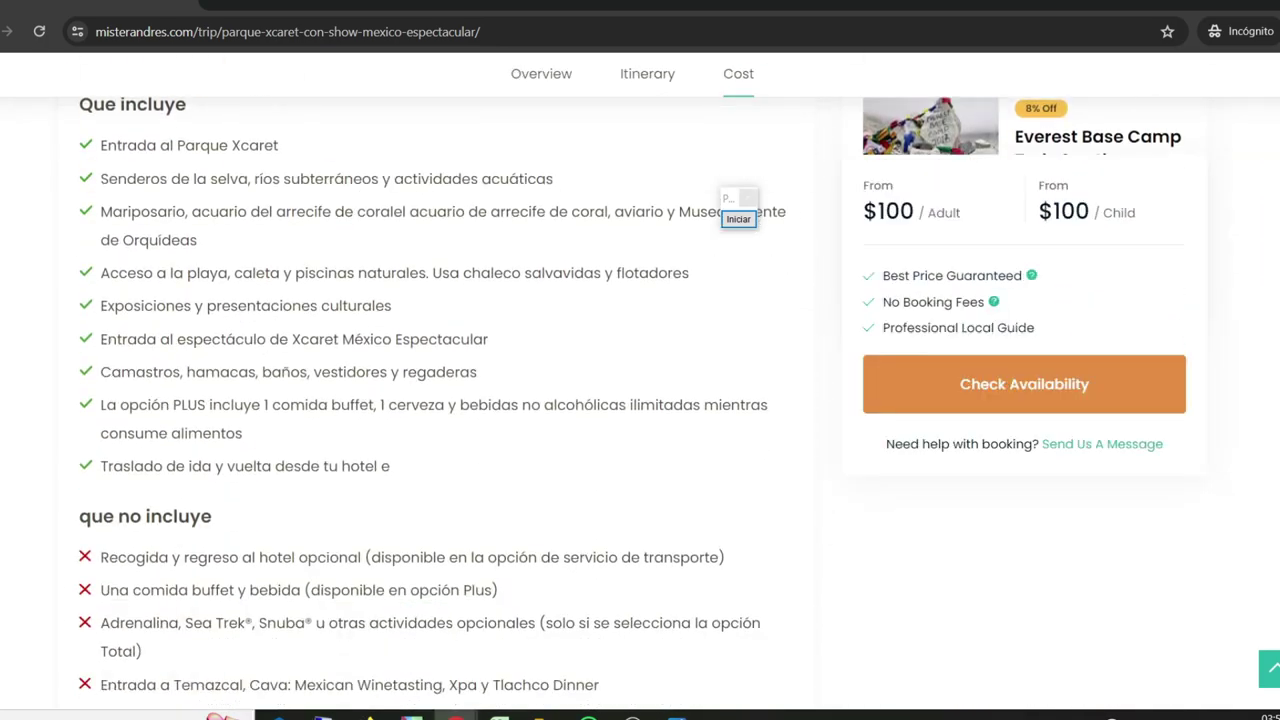
{"action": "scroll", "coordinate": [632, 403], "scroll_direction": "down", "scroll_amount": 2}
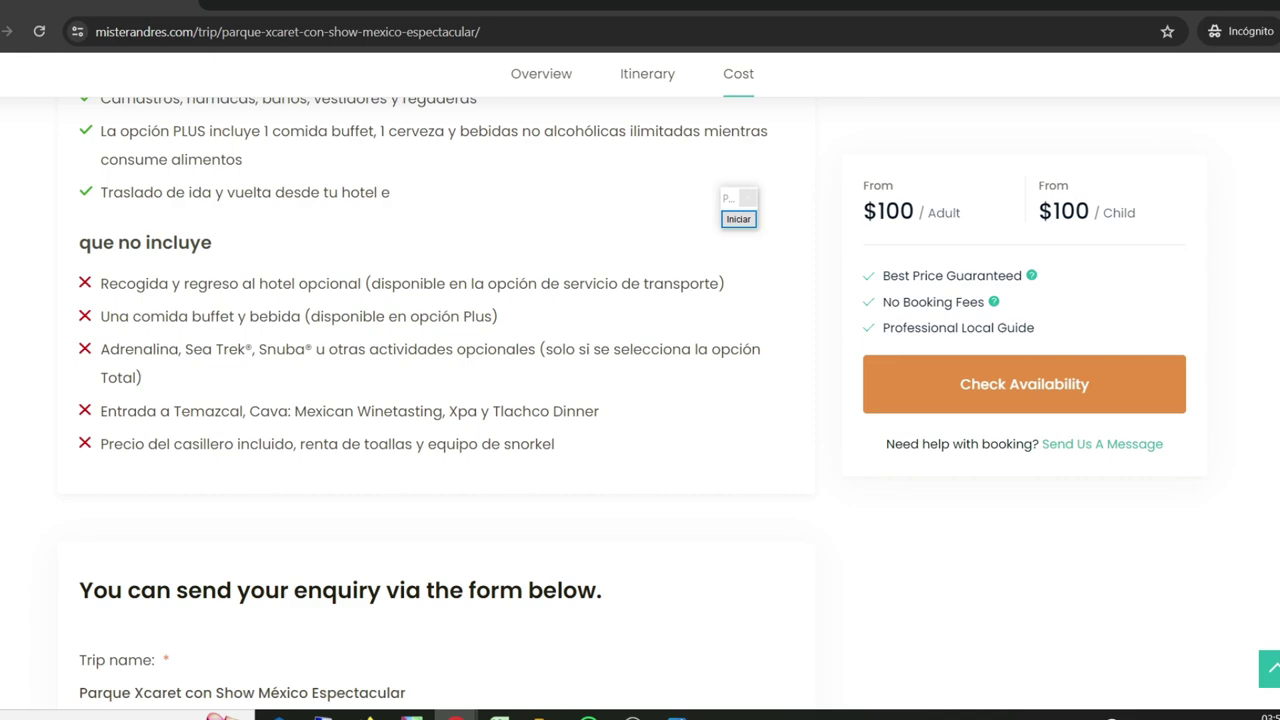
{"action": "scroll", "coordinate": [436, 400], "scroll_direction": "down", "scroll_amount": 3}
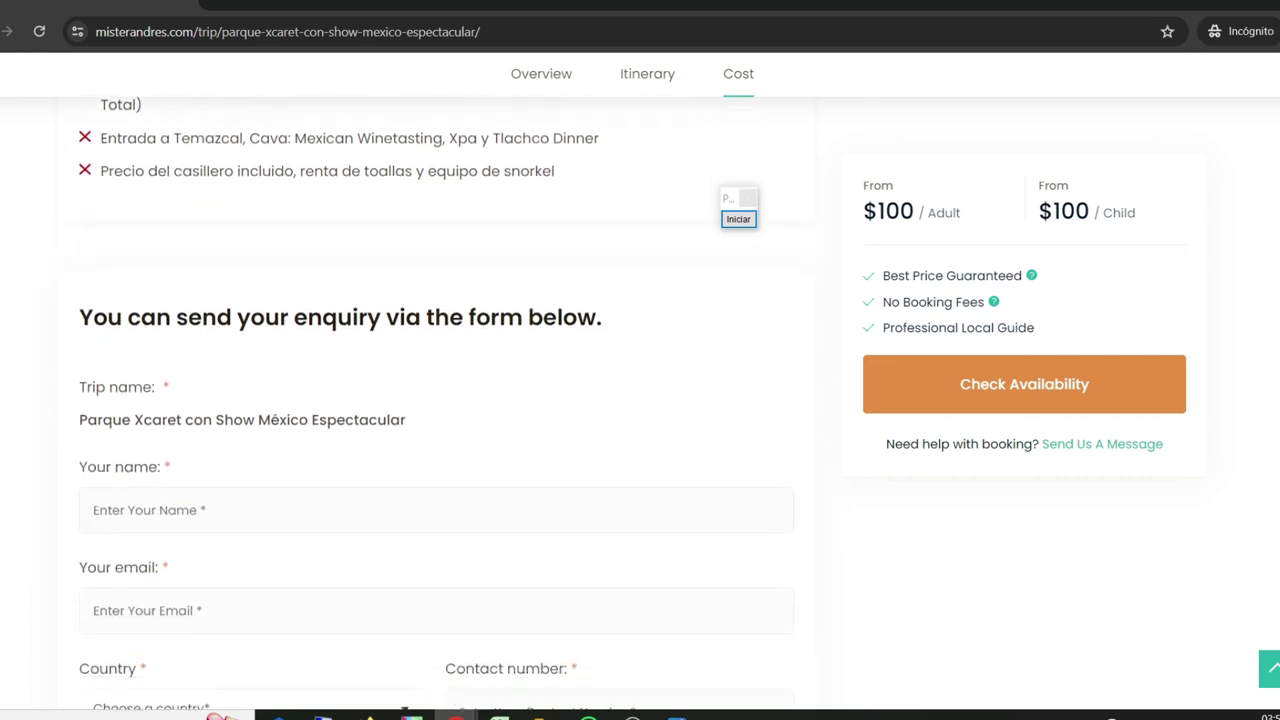
{"action": "scroll", "coordinate": [436, 400], "scroll_direction": "up", "scroll_amount": 9}
{"action": "scroll", "coordinate": [436, 400], "scroll_direction": "down", "scroll_amount": 10}
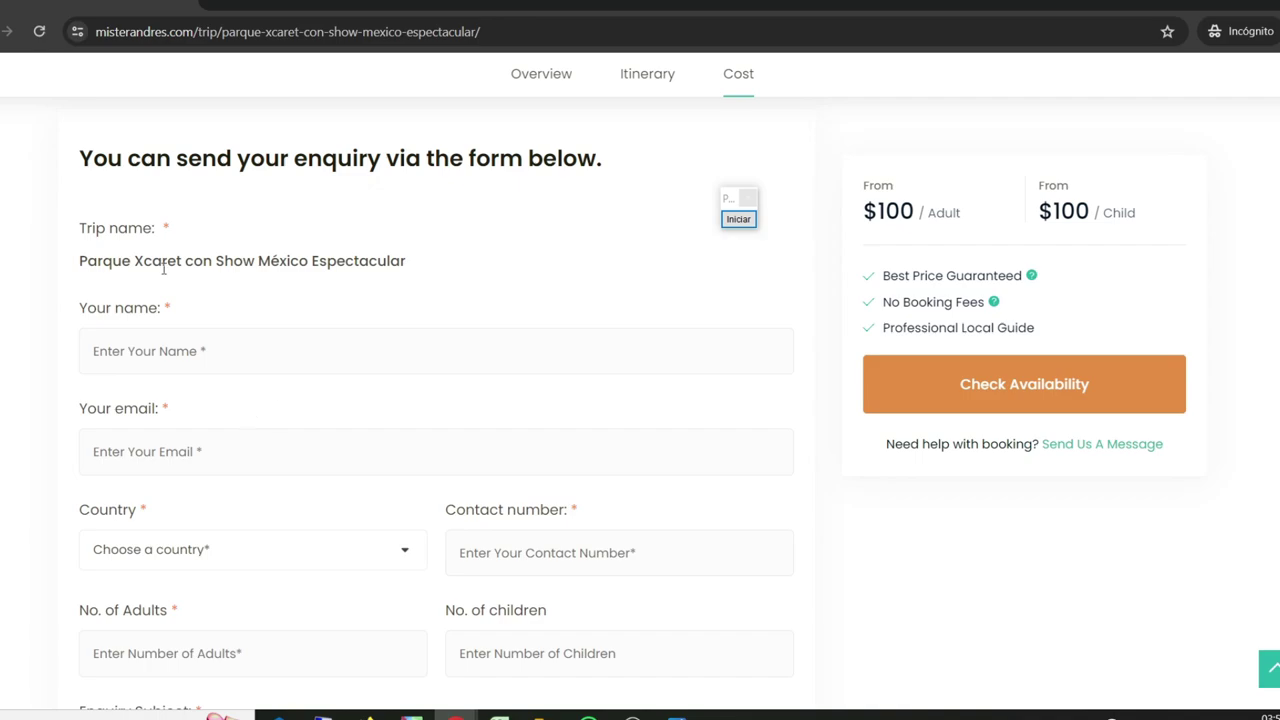
{"action": "scroll", "coordinate": [171, 354], "scroll_direction": "down", "scroll_amount": 5}
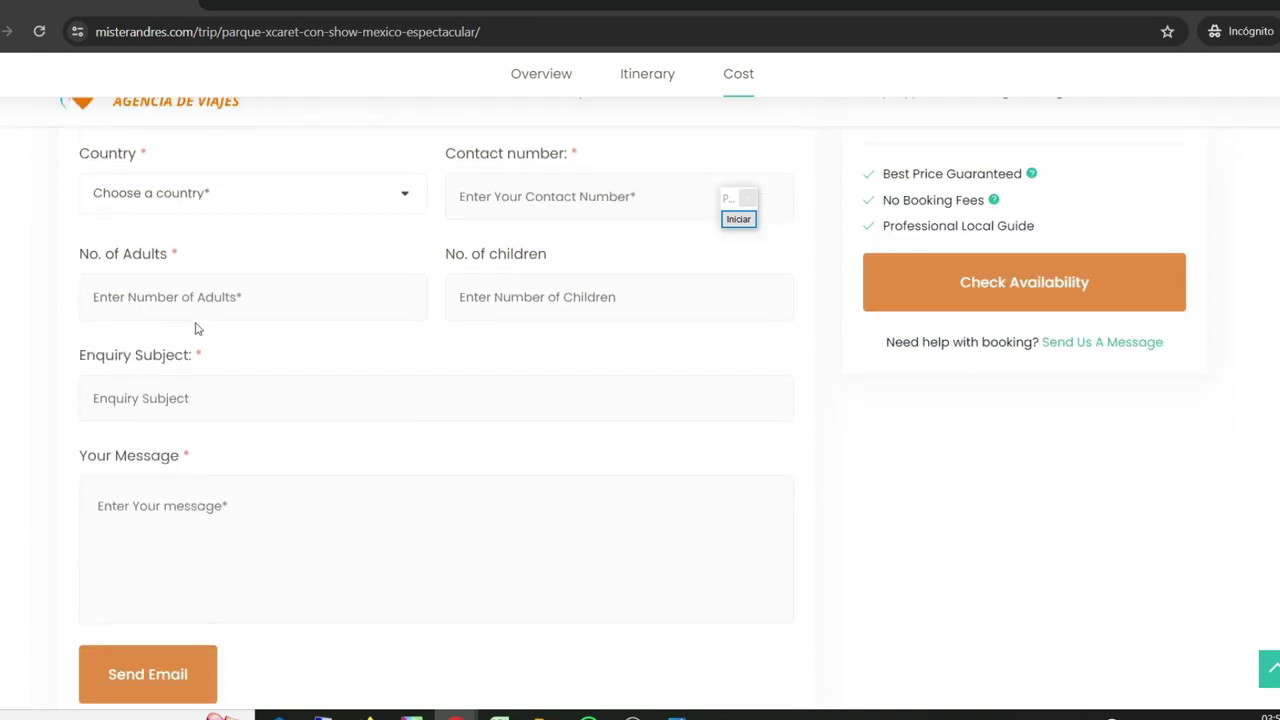
{"action": "scroll", "coordinate": [194, 329], "scroll_direction": "up", "scroll_amount": 1}
{"action": "scroll", "coordinate": [196, 330], "scroll_direction": "up", "scroll_amount": 20}
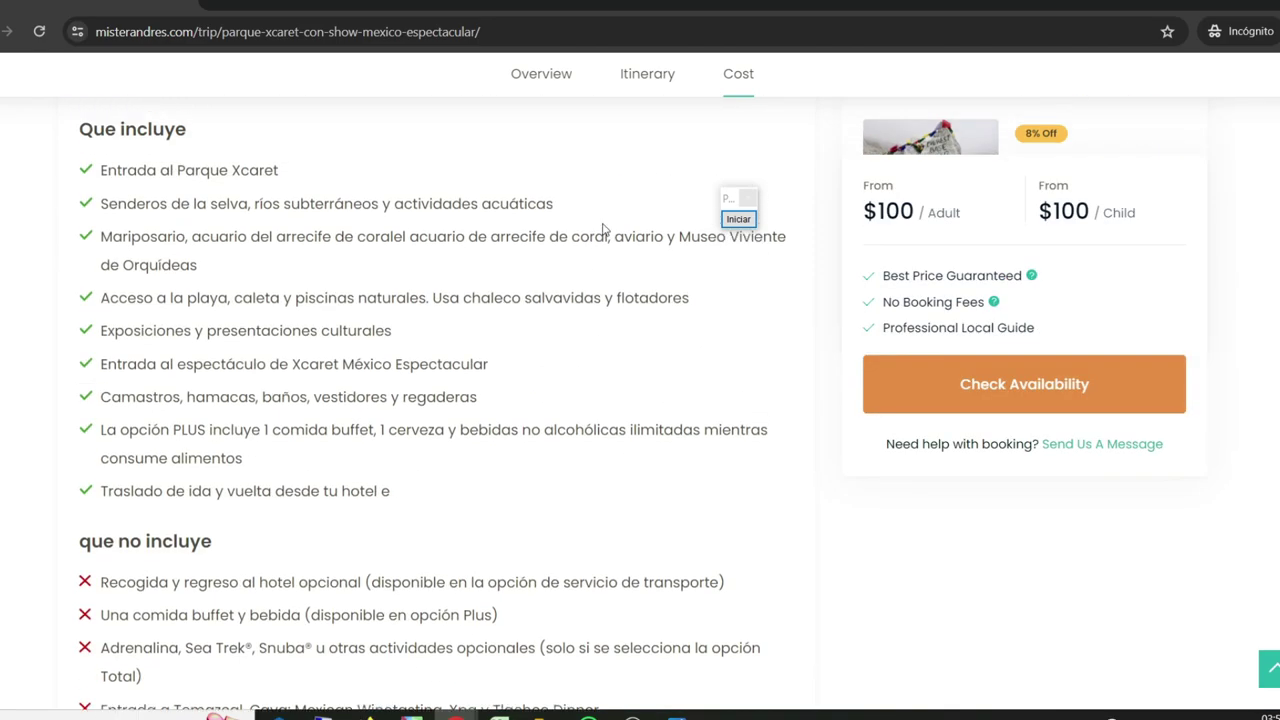
- Open the trip's availability calendar and switch it to Junio 2024
{"action": "scroll", "coordinate": [706, 291], "scroll_direction": "up", "scroll_amount": 15}
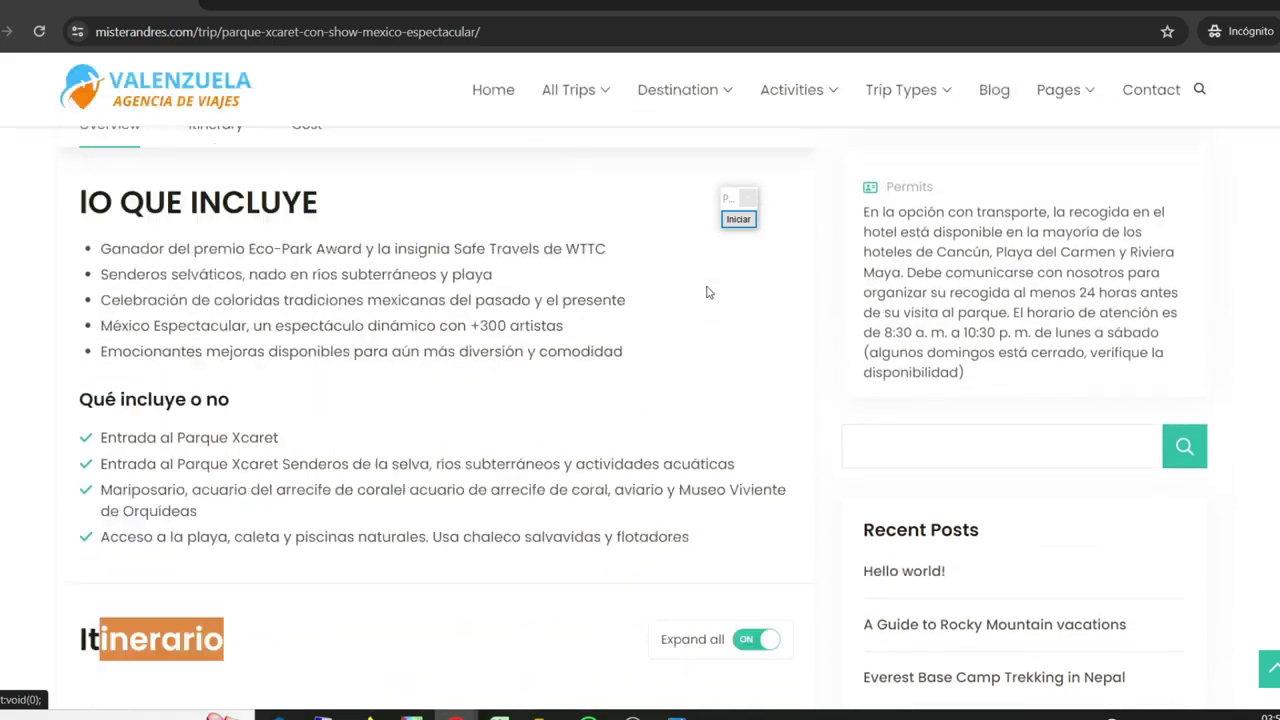
{"action": "scroll", "coordinate": [706, 291], "scroll_direction": "up", "scroll_amount": 1}
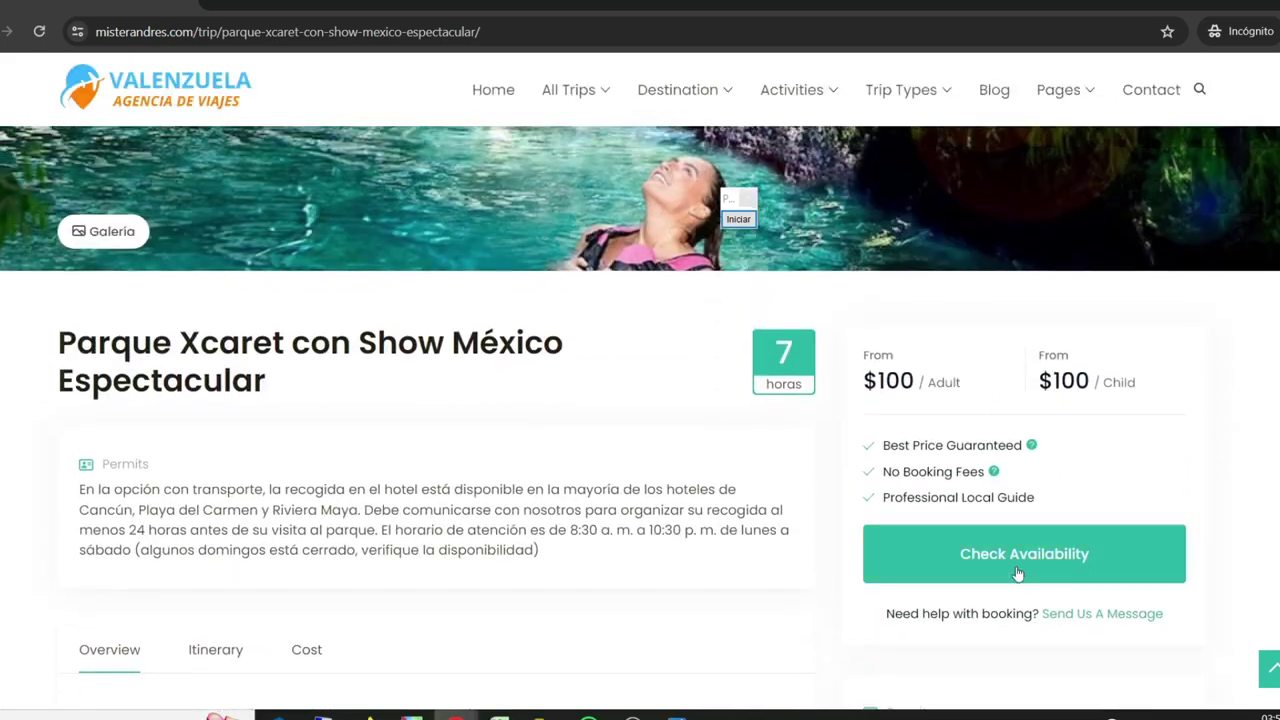
{"action": "left_click", "coordinate": [1073, 556]}
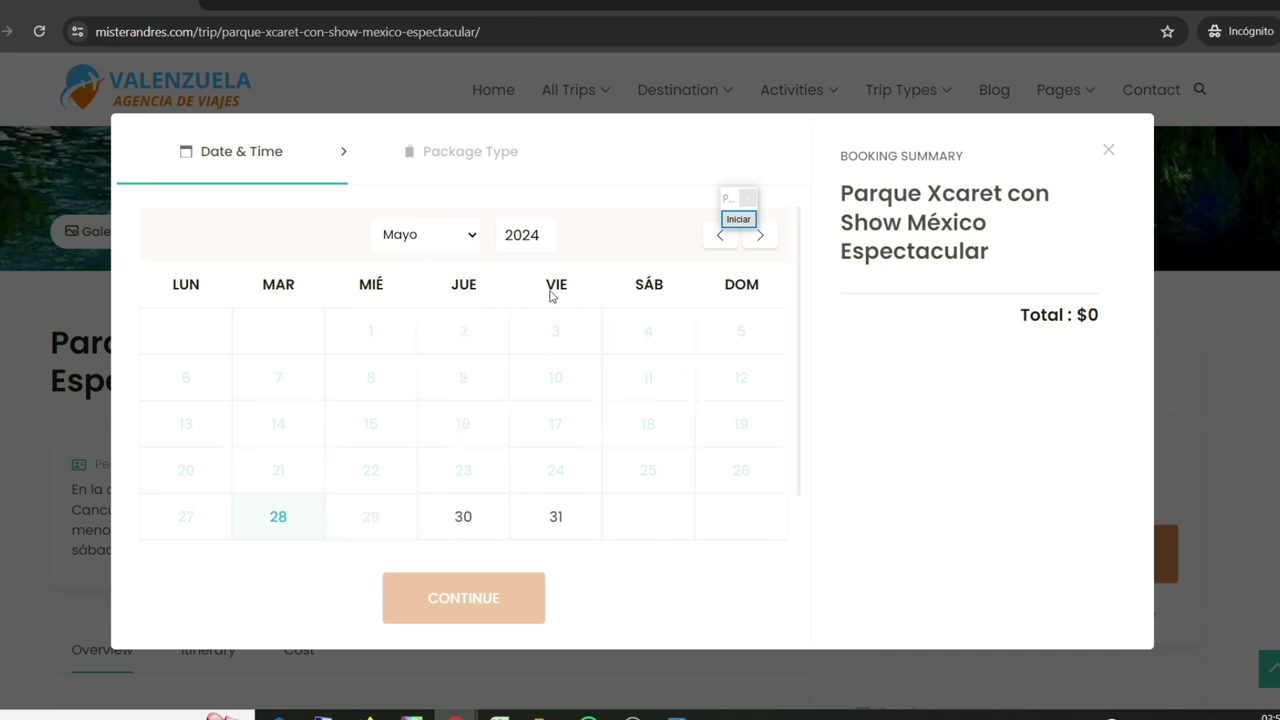
{"action": "left_click", "coordinate": [413, 242]}
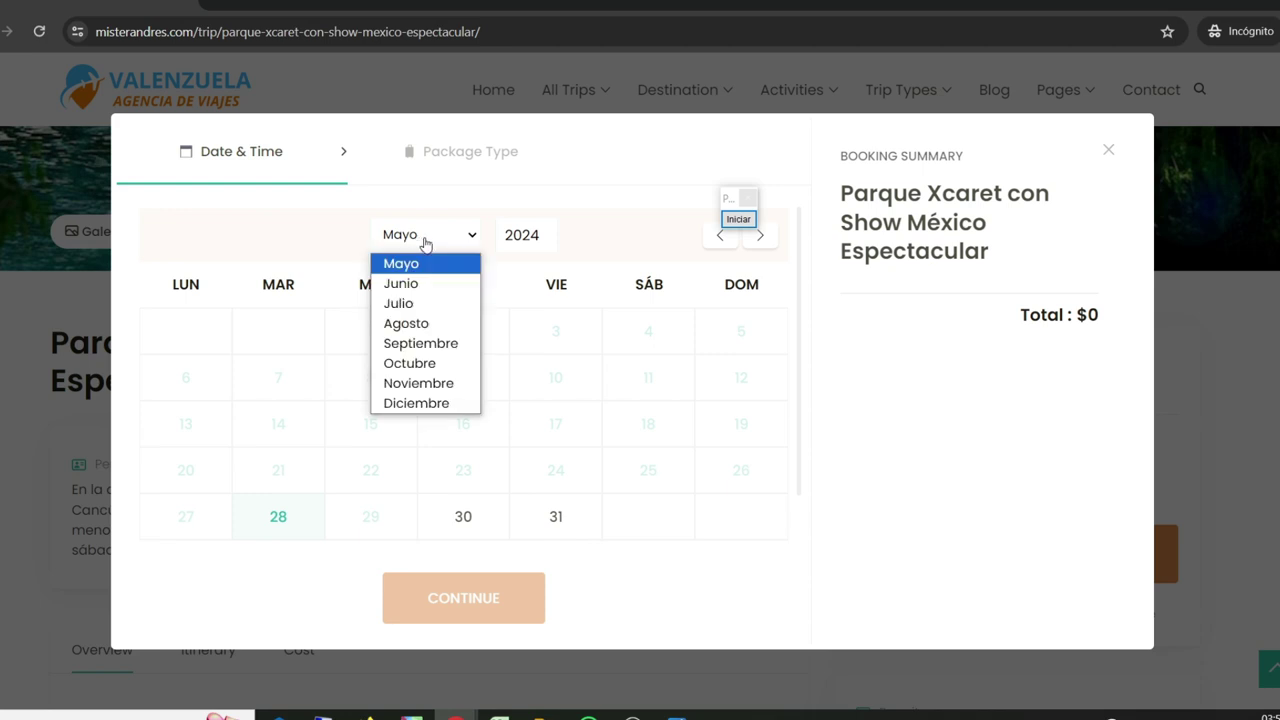
{"action": "left_click", "coordinate": [405, 281]}
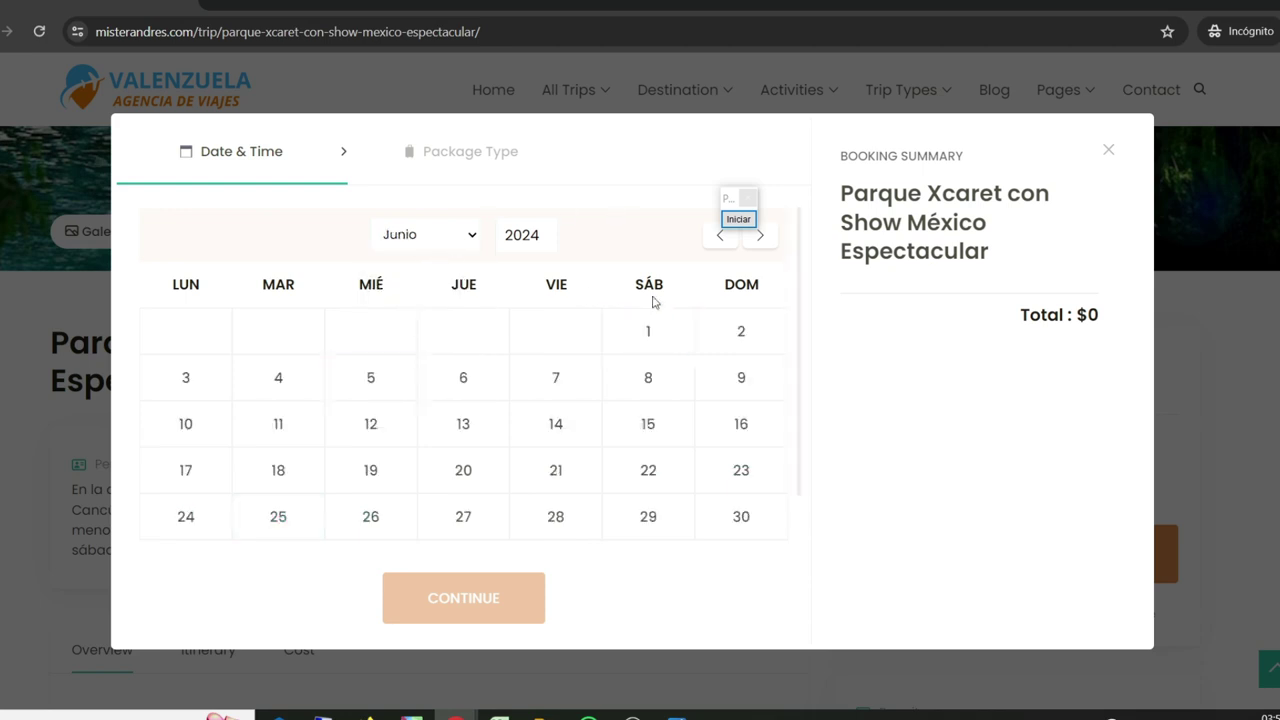
- Choose 1 June 2024 as the trip's starting date, add 2 adults and 1 child, and check the booking total
{"action": "left_click", "coordinate": [649, 336]}
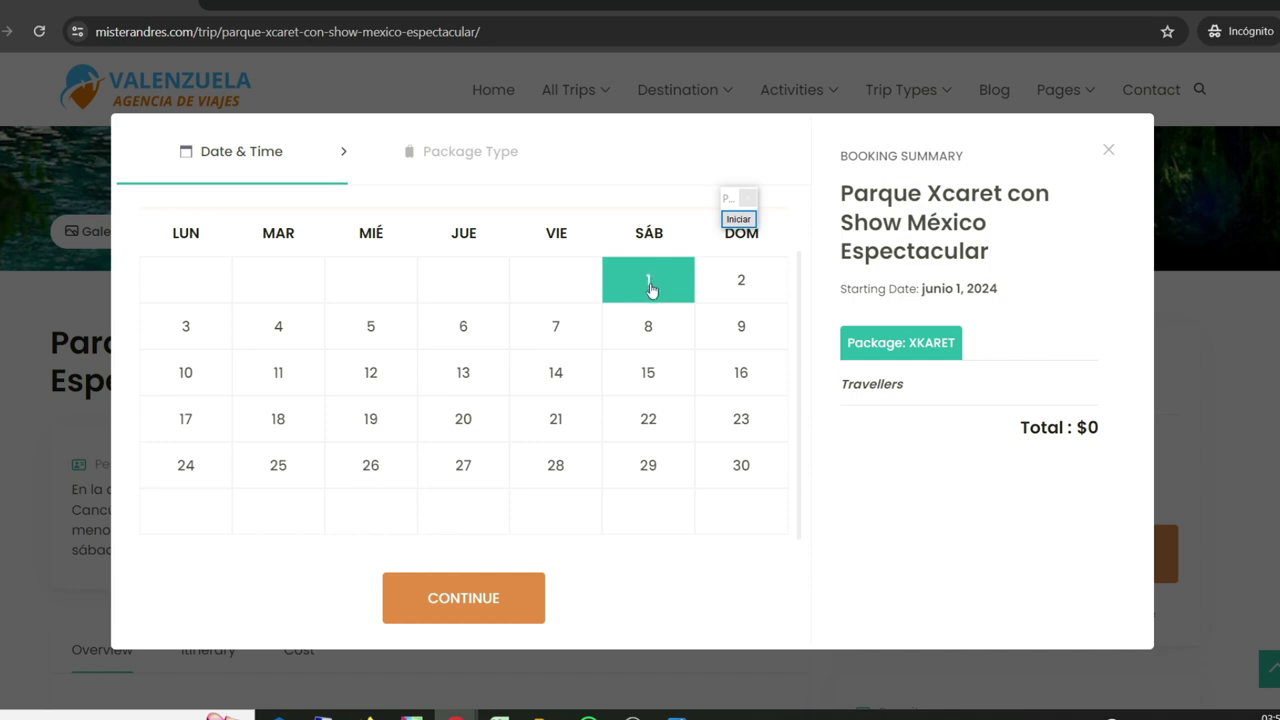
{"action": "left_click", "coordinate": [480, 606]}
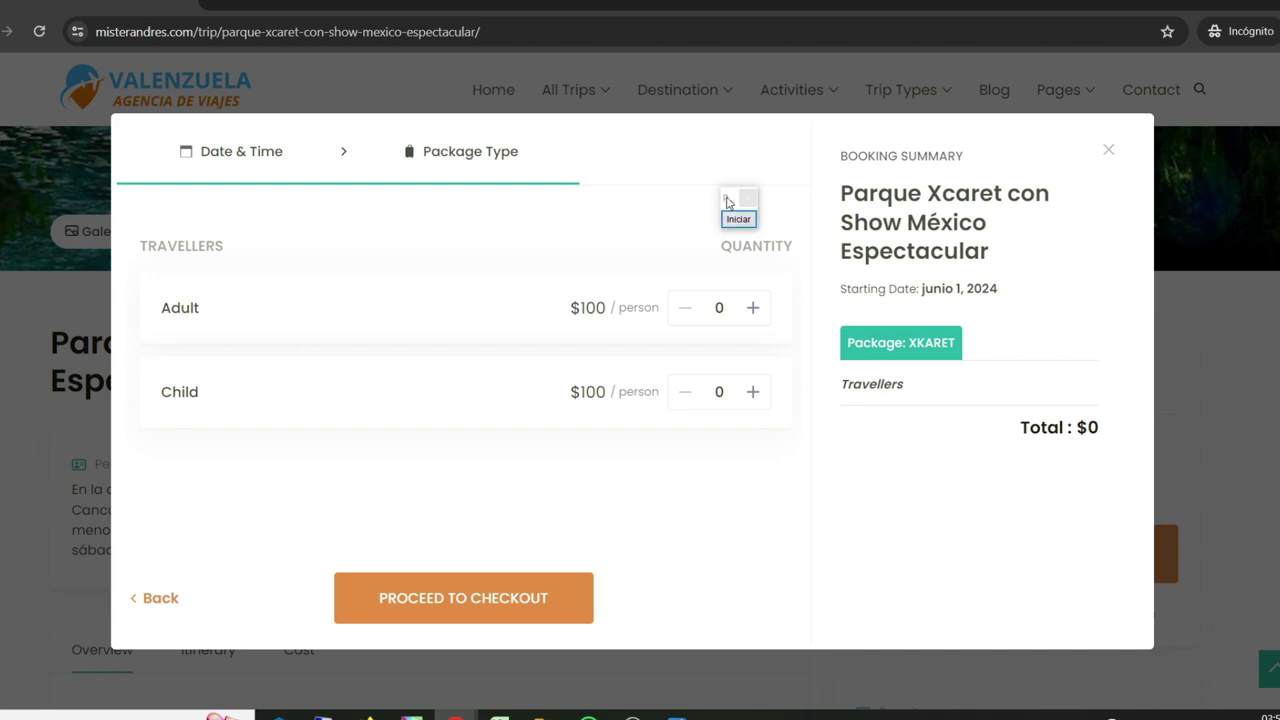
{"action": "left_click_drag", "start_coordinate": [727, 202], "coordinate": [1153, 172]}
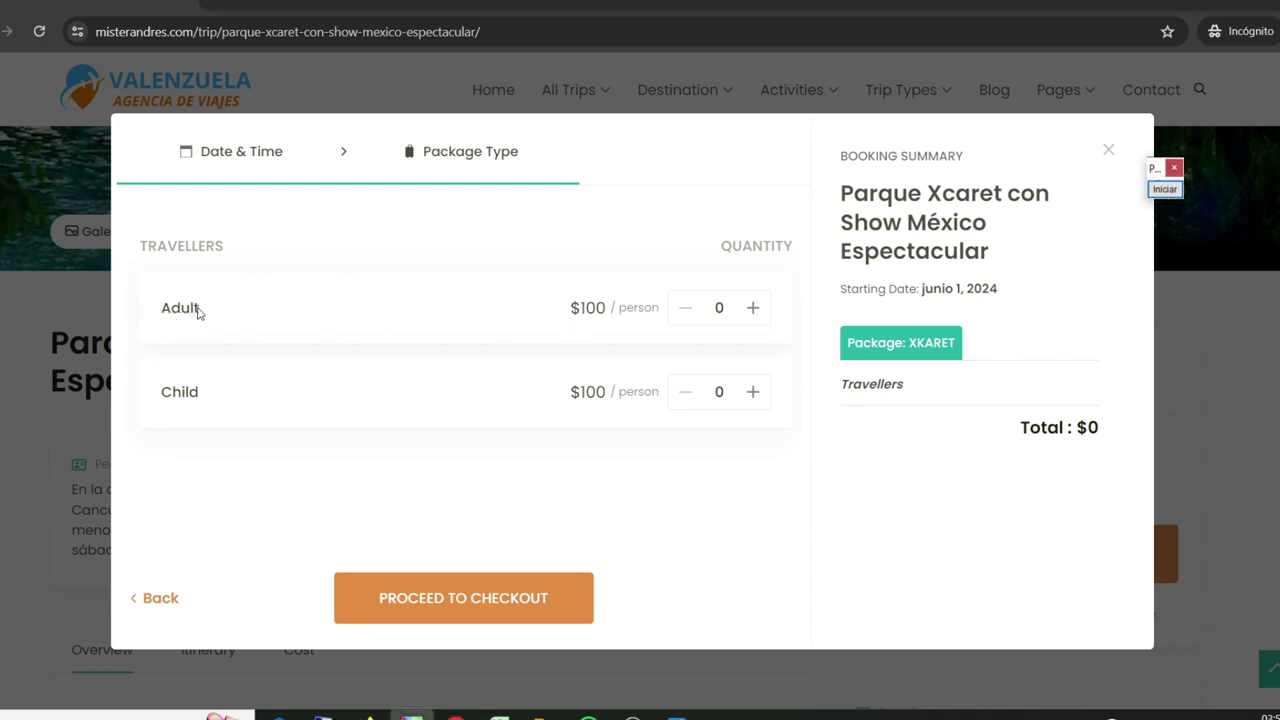
{"action": "left_click", "coordinate": [752, 310]}
{"action": "left_click", "coordinate": [752, 310]}
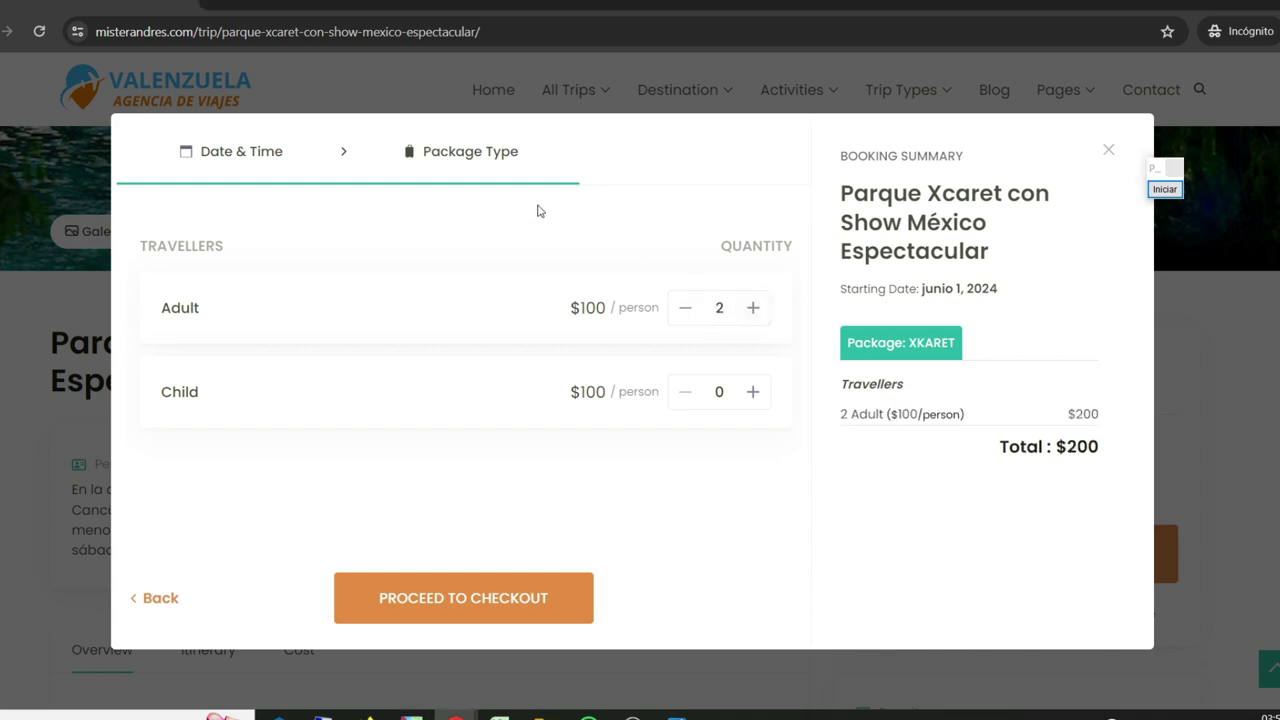
{"action": "left_click", "coordinate": [753, 392]}
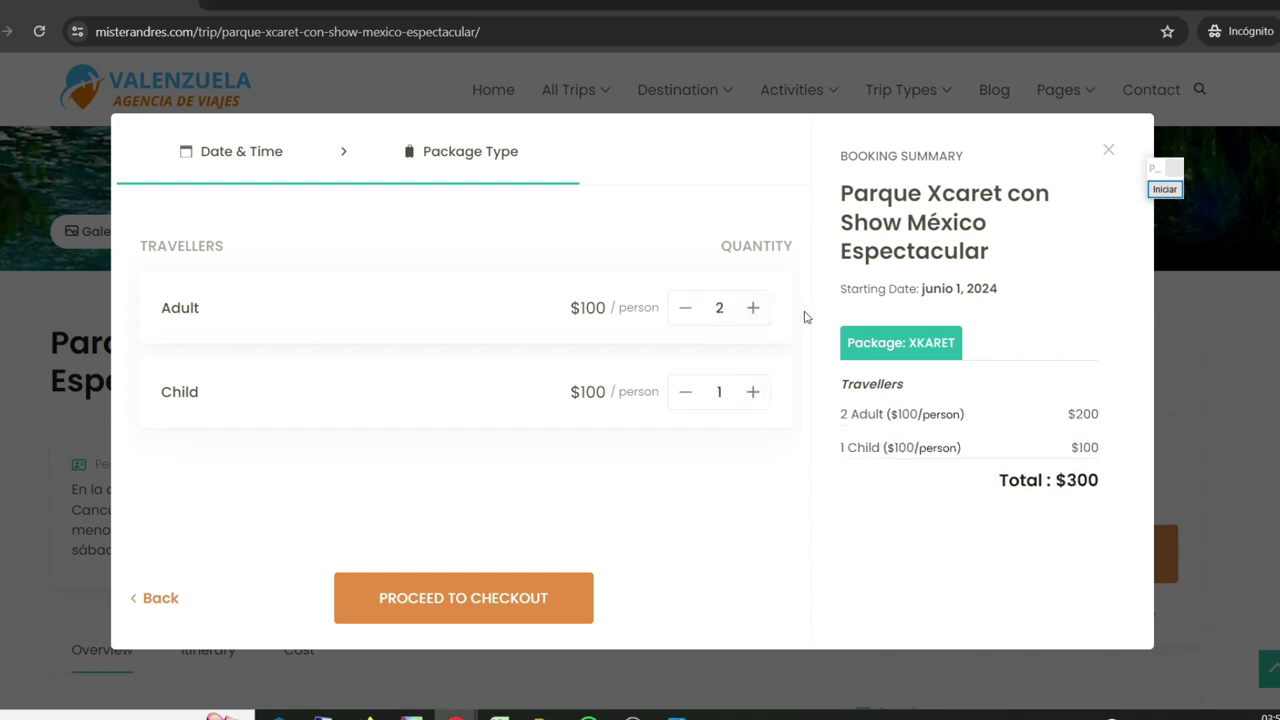
{"action": "left_click_drag", "start_coordinate": [1051, 477], "coordinate": [1087, 480]}
{"action": "left_click", "coordinate": [1104, 492]}
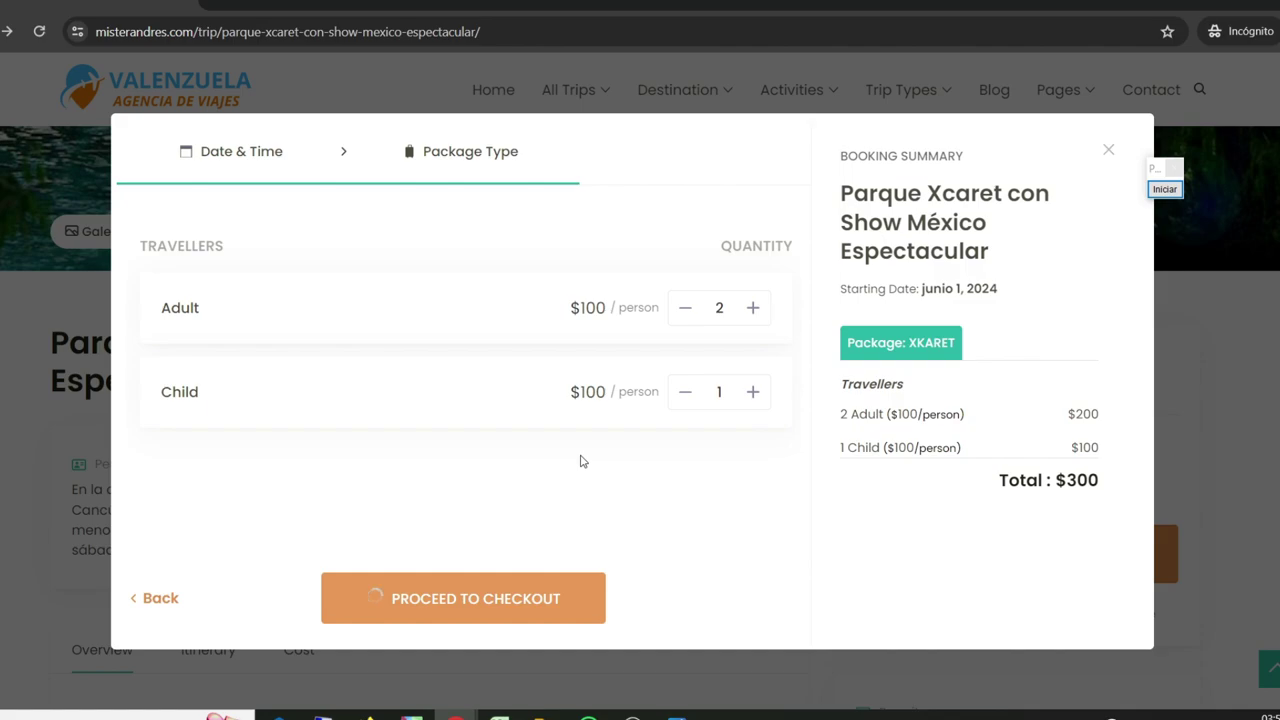
- Close the booking window and look over the trip page's overview, Permits text and itinerary
{"action": "left_click", "coordinate": [1108, 150]}
{"action": "scroll", "coordinate": [900, 370], "scroll_direction": "down", "scroll_amount": 4}
{"action": "scroll", "coordinate": [903, 368], "scroll_direction": "down", "scroll_amount": 1}
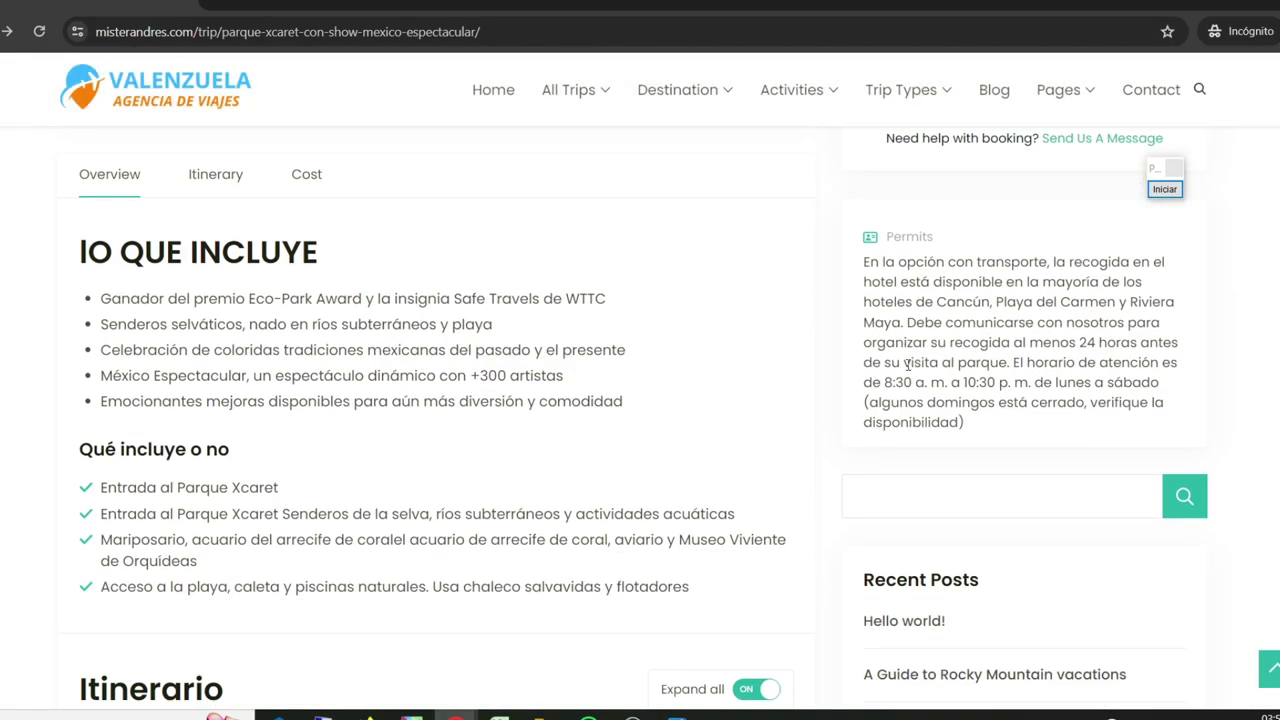
{"action": "scroll", "coordinate": [640, 400], "scroll_direction": "down", "scroll_amount": 10}
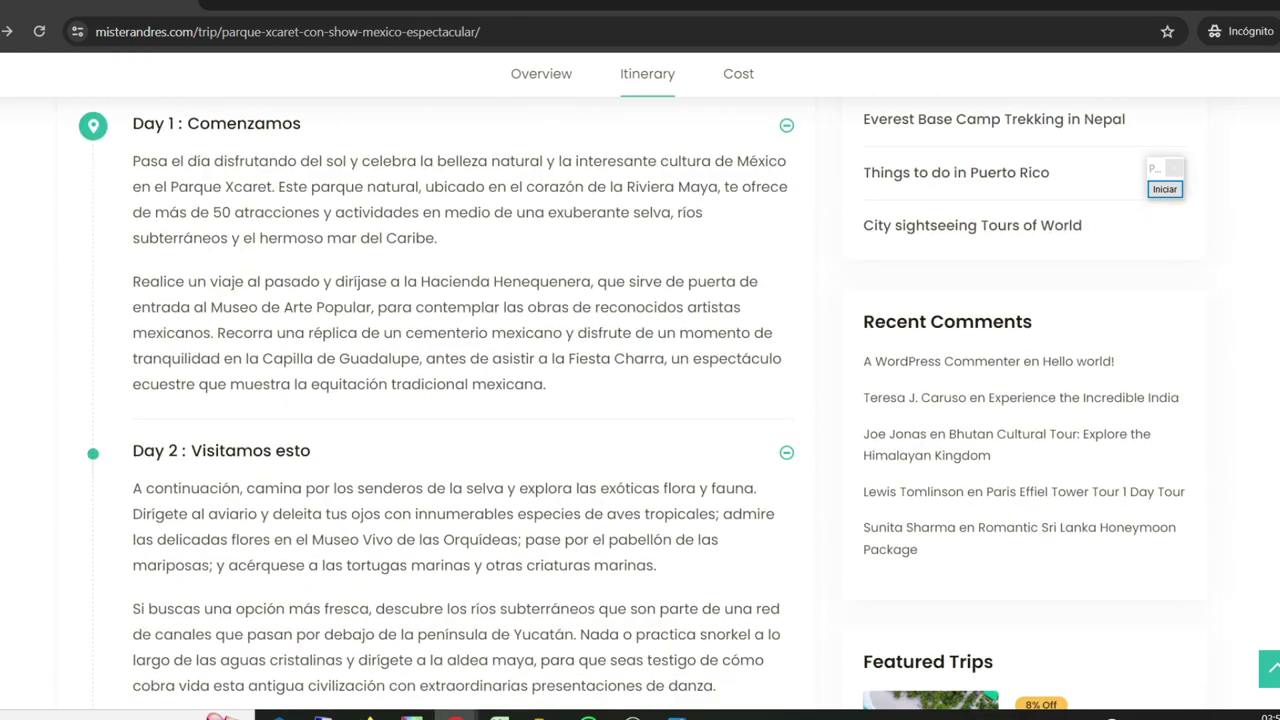
{"action": "scroll", "coordinate": [414, 297], "scroll_direction": "up", "scroll_amount": 15}
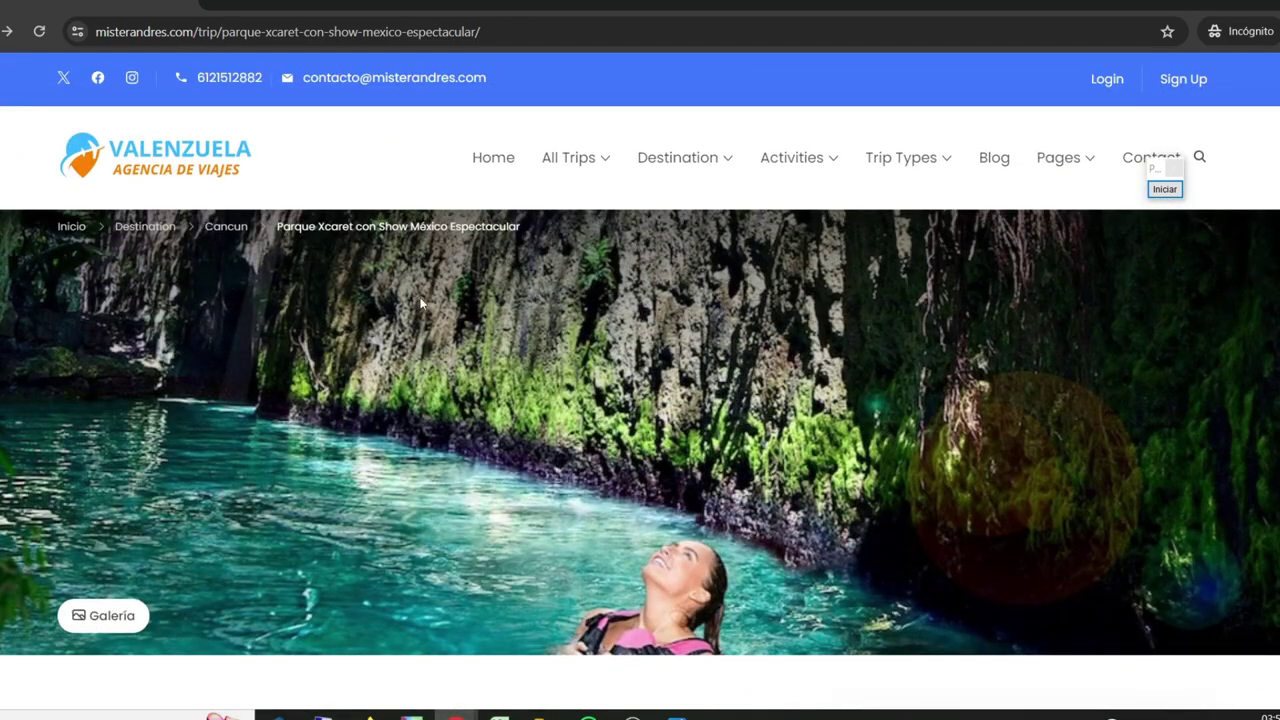
- Open the public home page and check which trips its popular tours section shows
{"action": "left_click", "coordinate": [493, 172]}
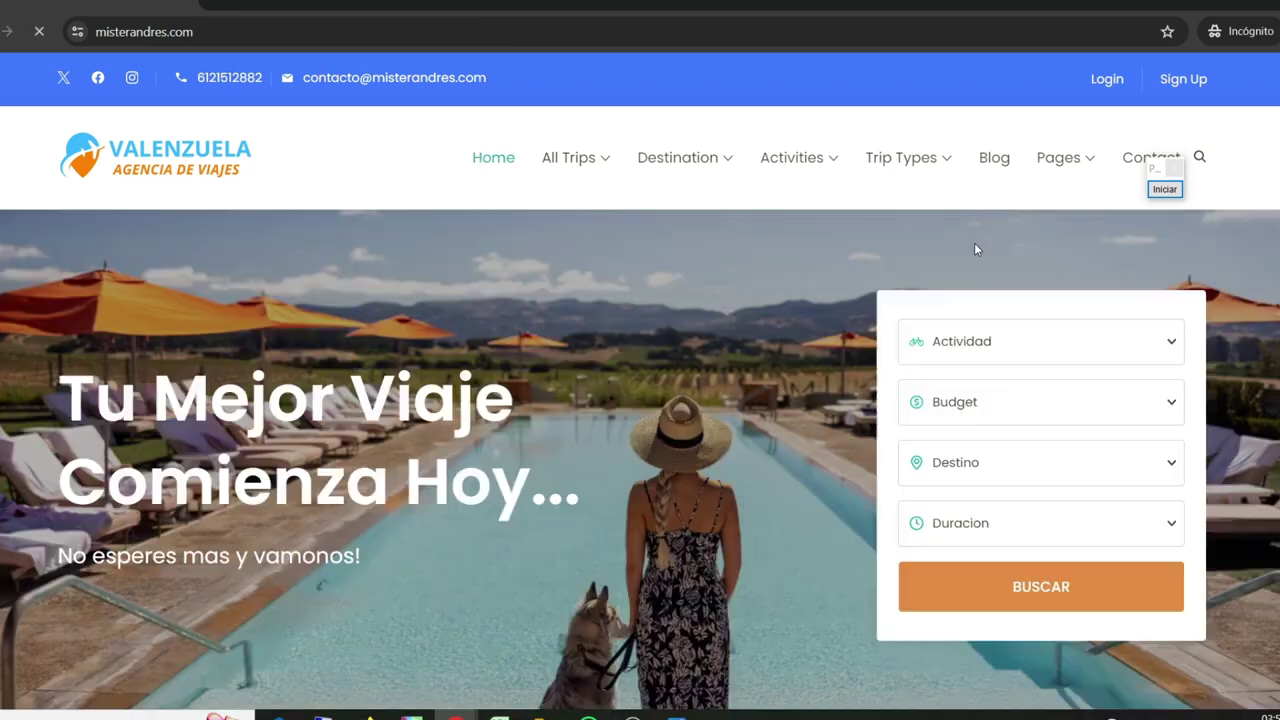
{"action": "scroll", "coordinate": [561, 277], "scroll_direction": "down", "scroll_amount": 10}
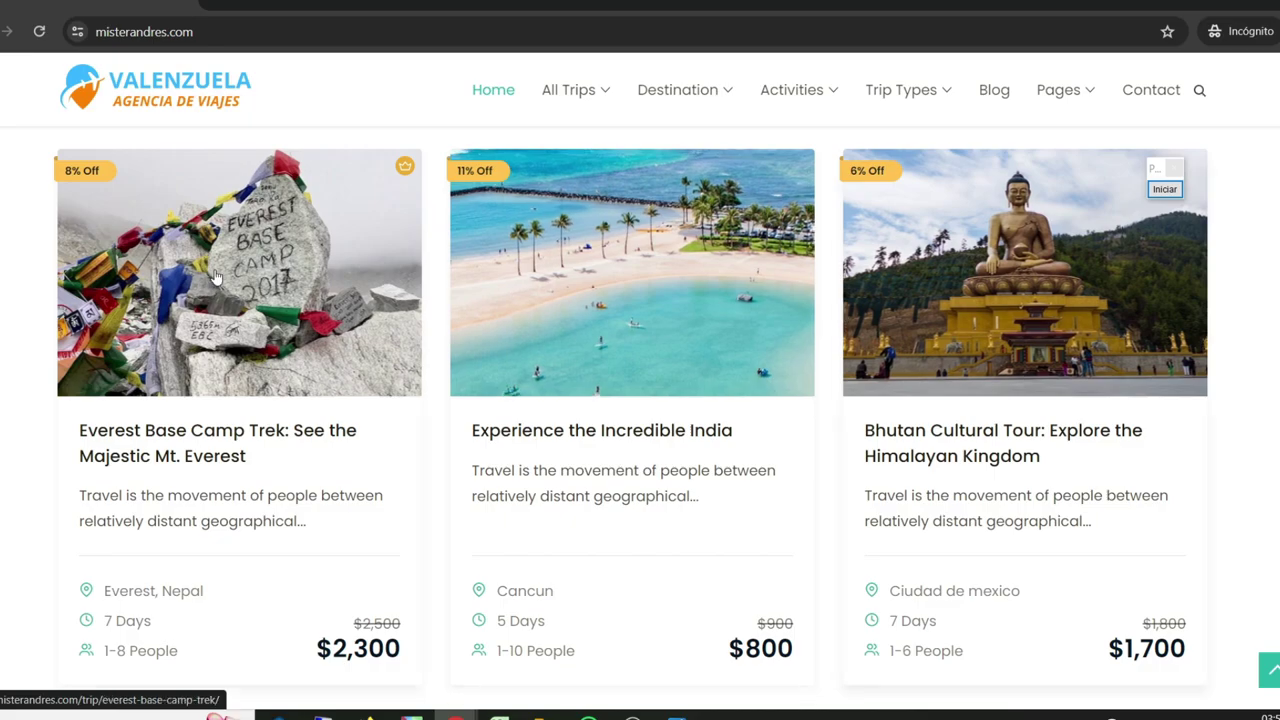
{"action": "scroll", "coordinate": [1021, 166], "scroll_direction": "up", "scroll_amount": 10}
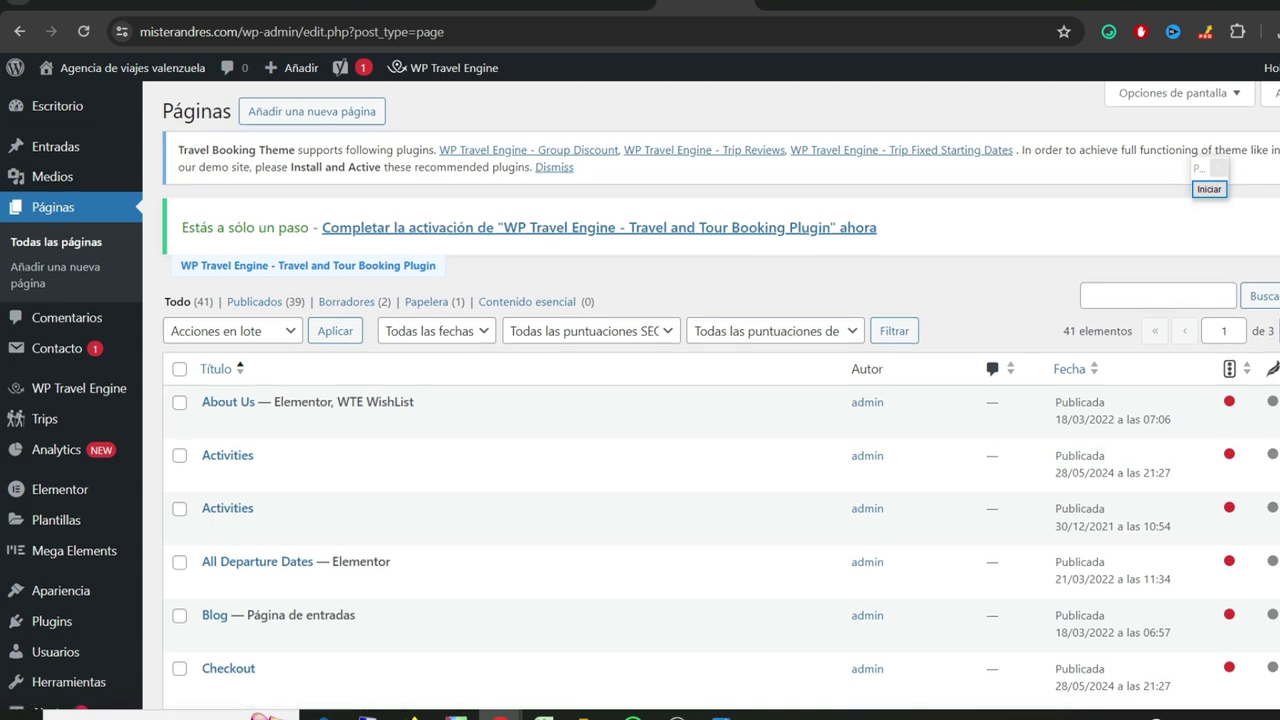
- Find the Home page marked as Página de inicio in the WordPress pages list and open it in Elementor
{"action": "scroll", "coordinate": [55, 215], "scroll_direction": "down", "scroll_amount": 3}
{"action": "scroll", "coordinate": [720, 394], "scroll_direction": "down", "scroll_amount": 5}
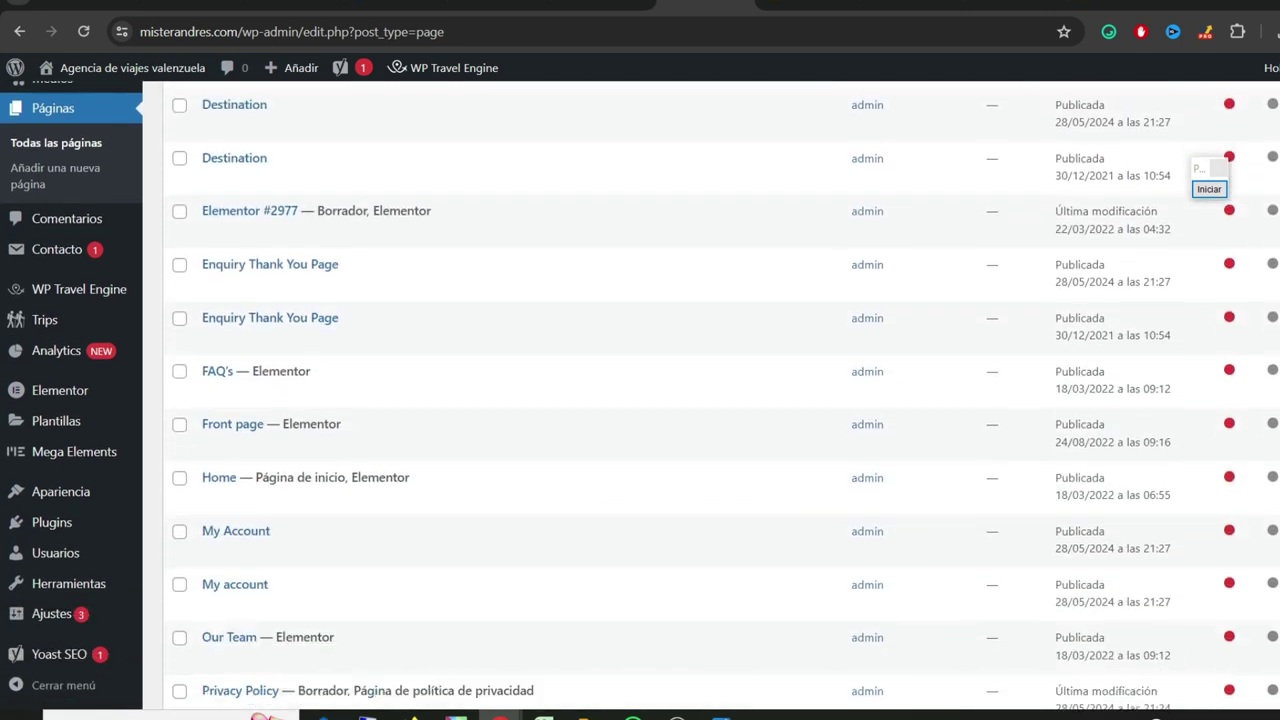
{"action": "mouse_move", "coordinate": [239, 344]}
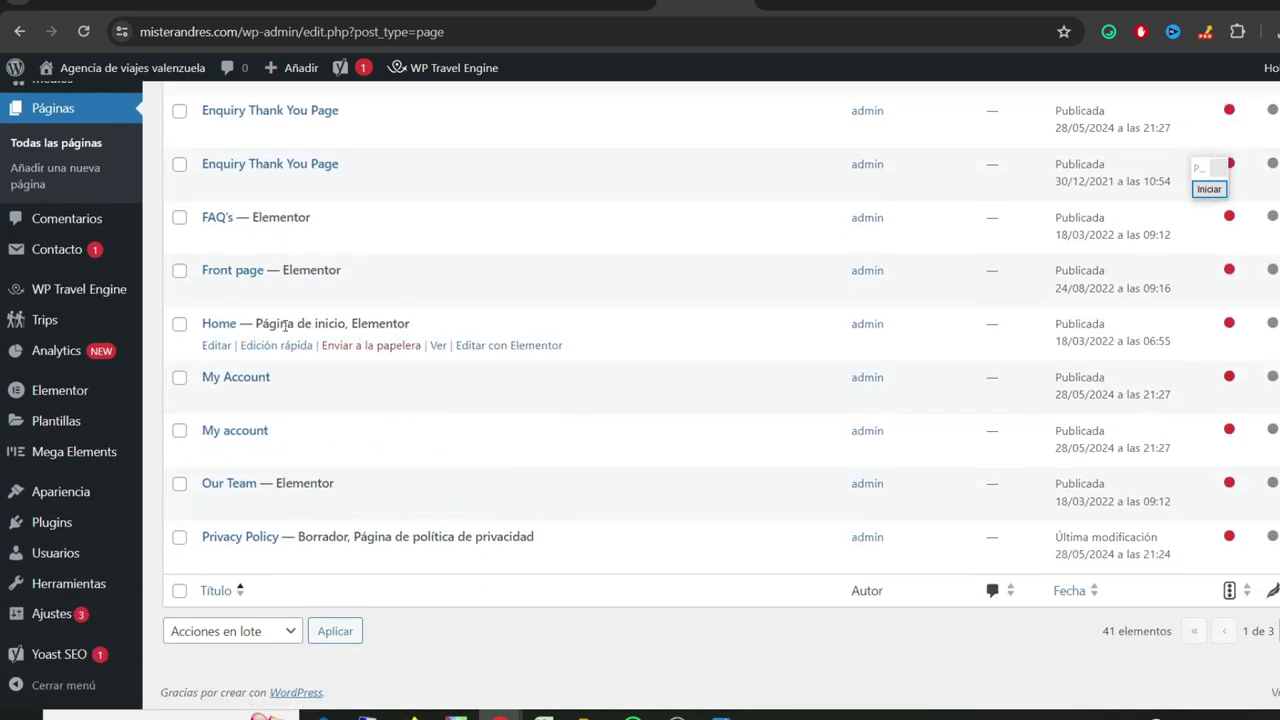
{"action": "left_click_drag", "start_coordinate": [265, 323], "coordinate": [404, 323]}
{"action": "left_click", "coordinate": [383, 318]}
{"action": "left_click", "coordinate": [496, 347]}
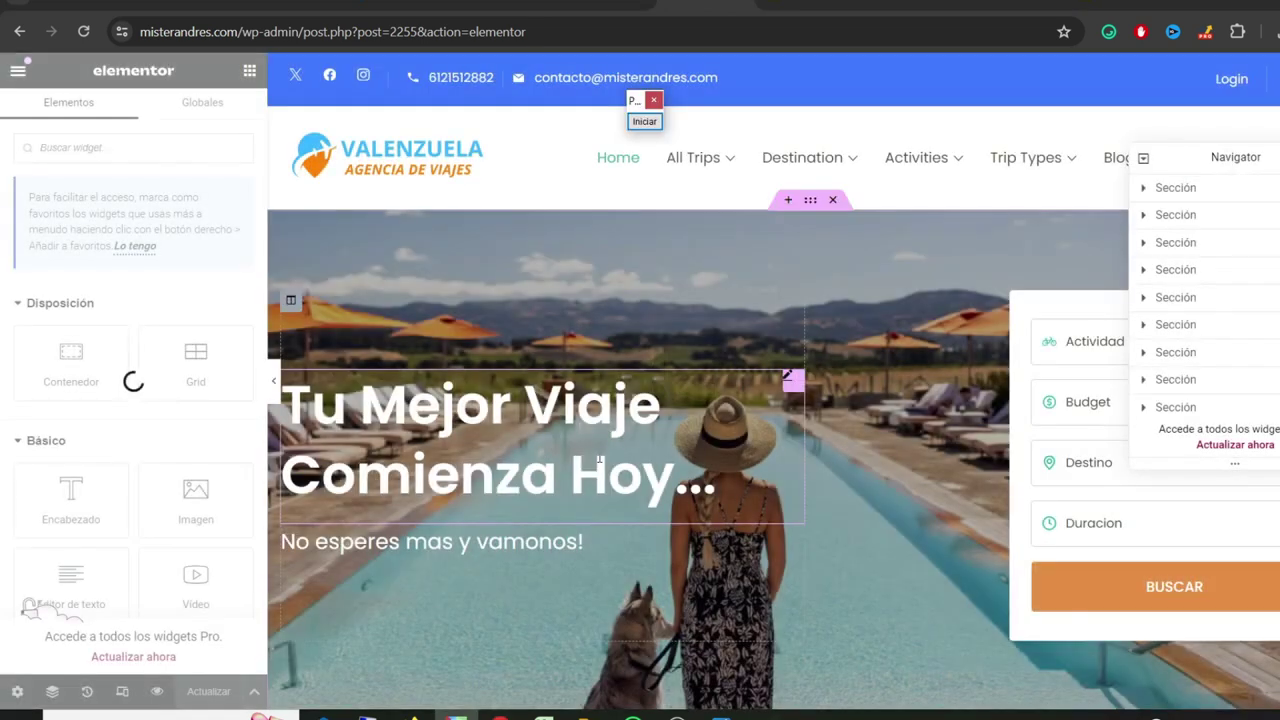
- Add Parque Xcaret con Show México Espectacular to the selected trips of the Trips widget under Tours Mas Pedidos
{"action": "scroll", "coordinate": [992, 215], "scroll_direction": "down", "scroll_amount": 8}
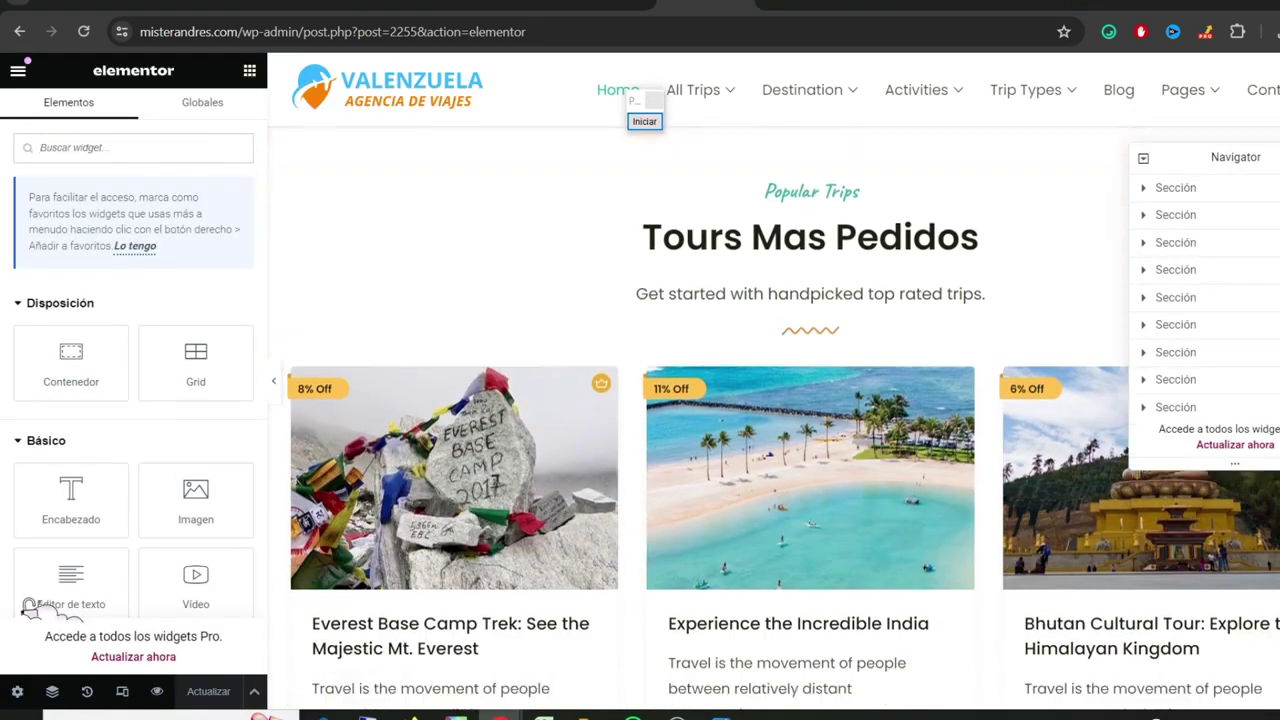
{"action": "scroll", "coordinate": [992, 215], "scroll_direction": "up", "scroll_amount": 1}
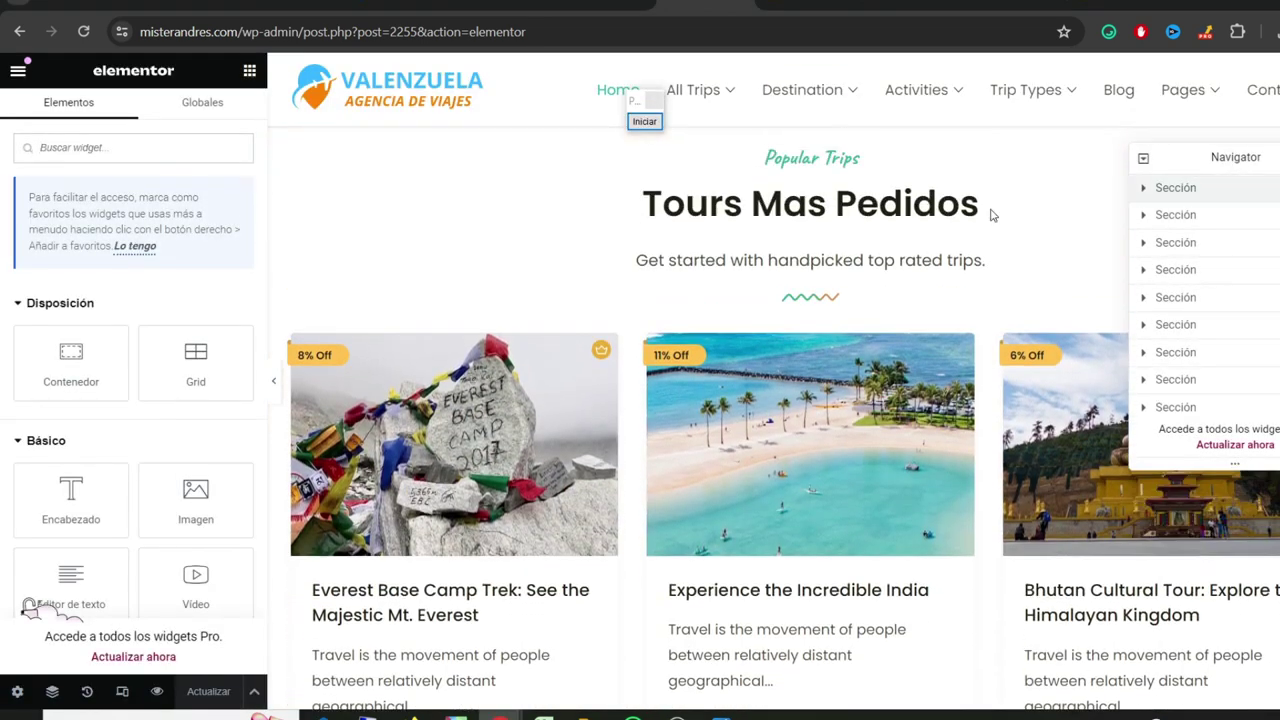
{"action": "left_click", "coordinate": [600, 302]}
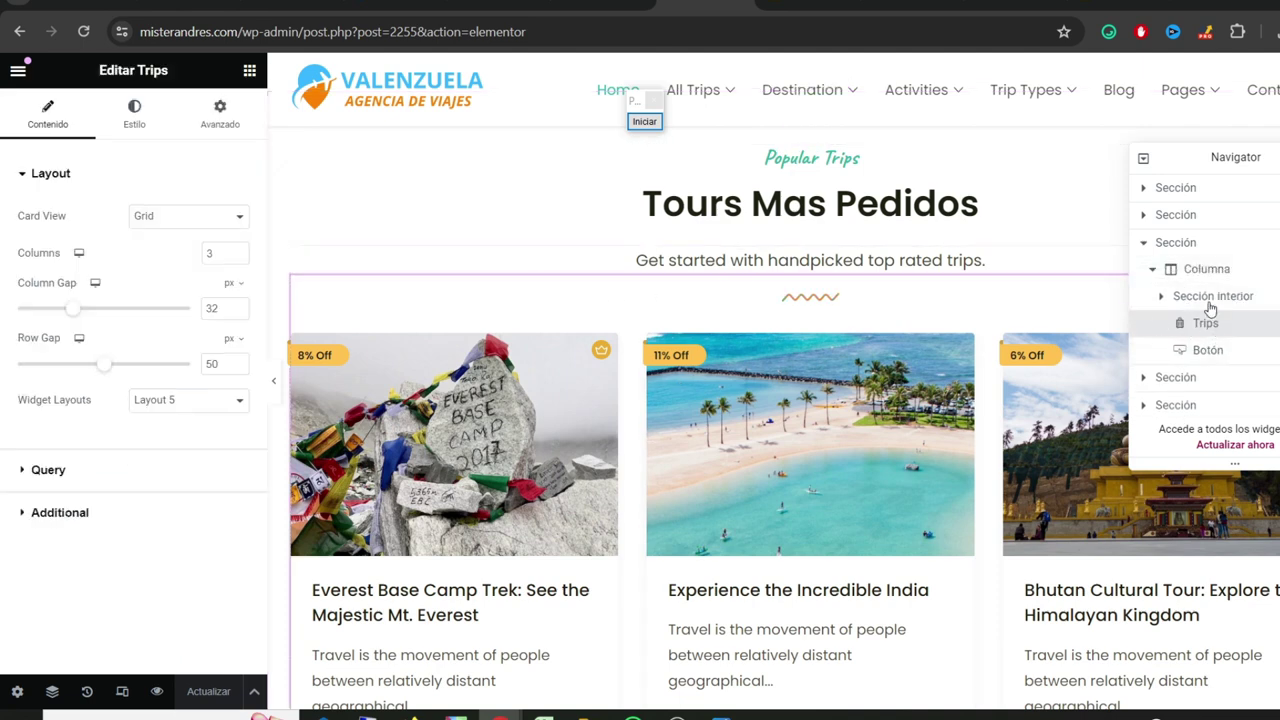
{"action": "left_click", "coordinate": [42, 471]}
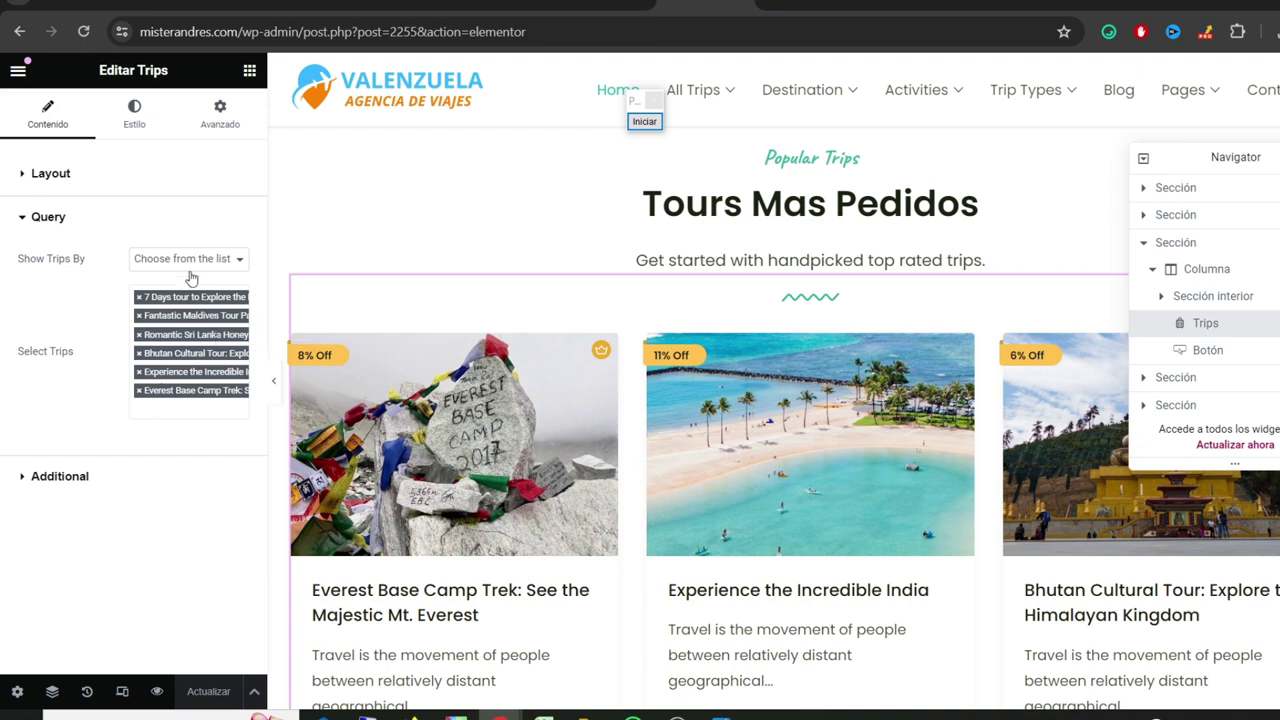
{"action": "left_click", "coordinate": [184, 409]}
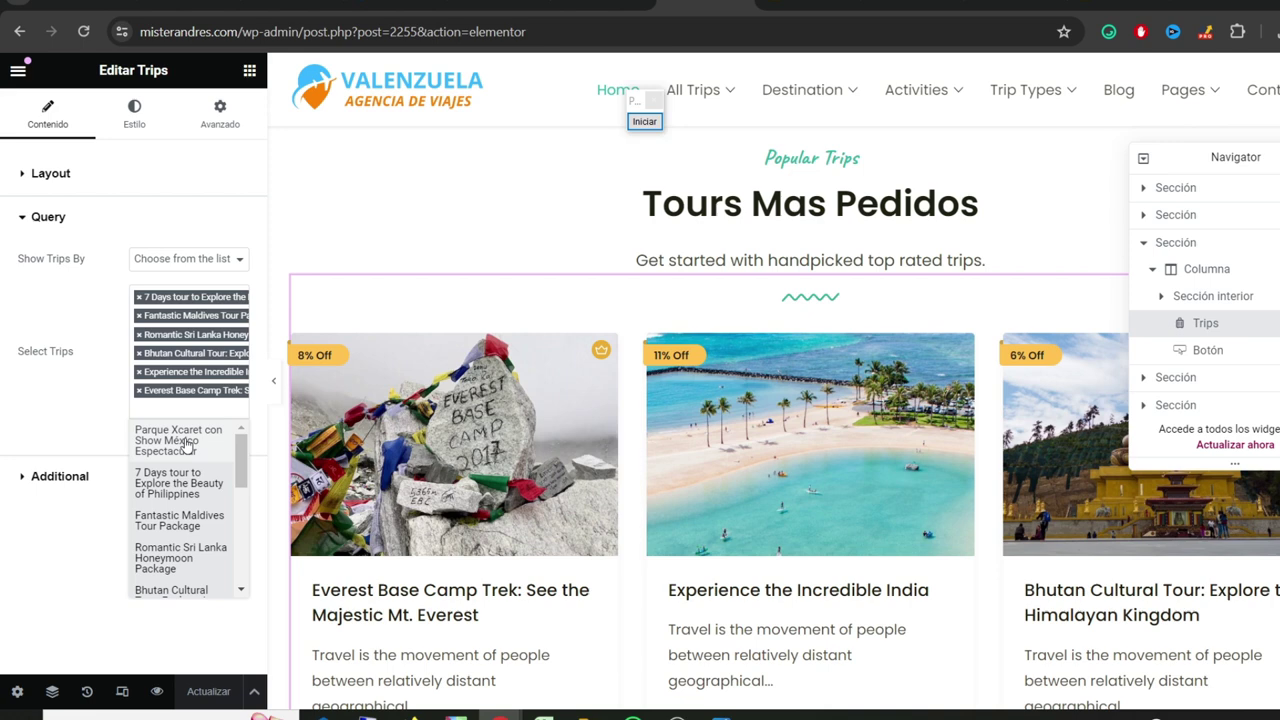
{"action": "left_click", "coordinate": [175, 444]}
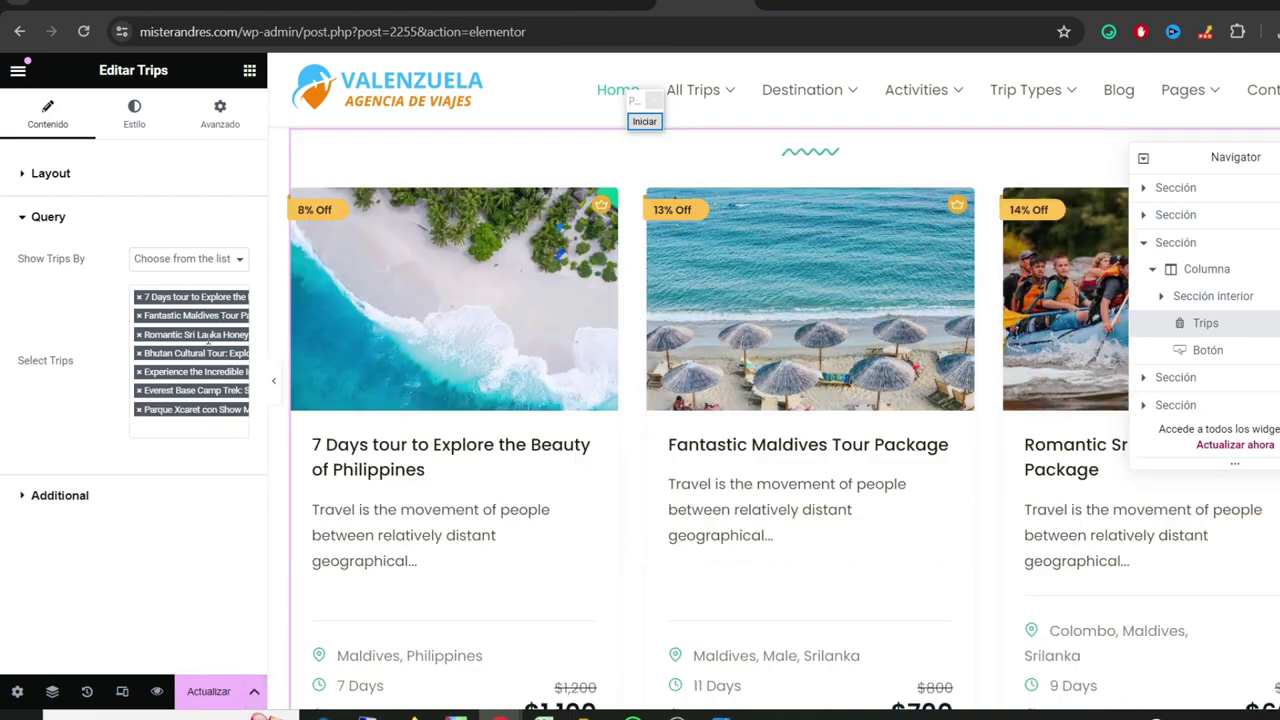
- Set the Trips widget to show trips by Latest and save the Home page
{"action": "left_click", "coordinate": [168, 262]}
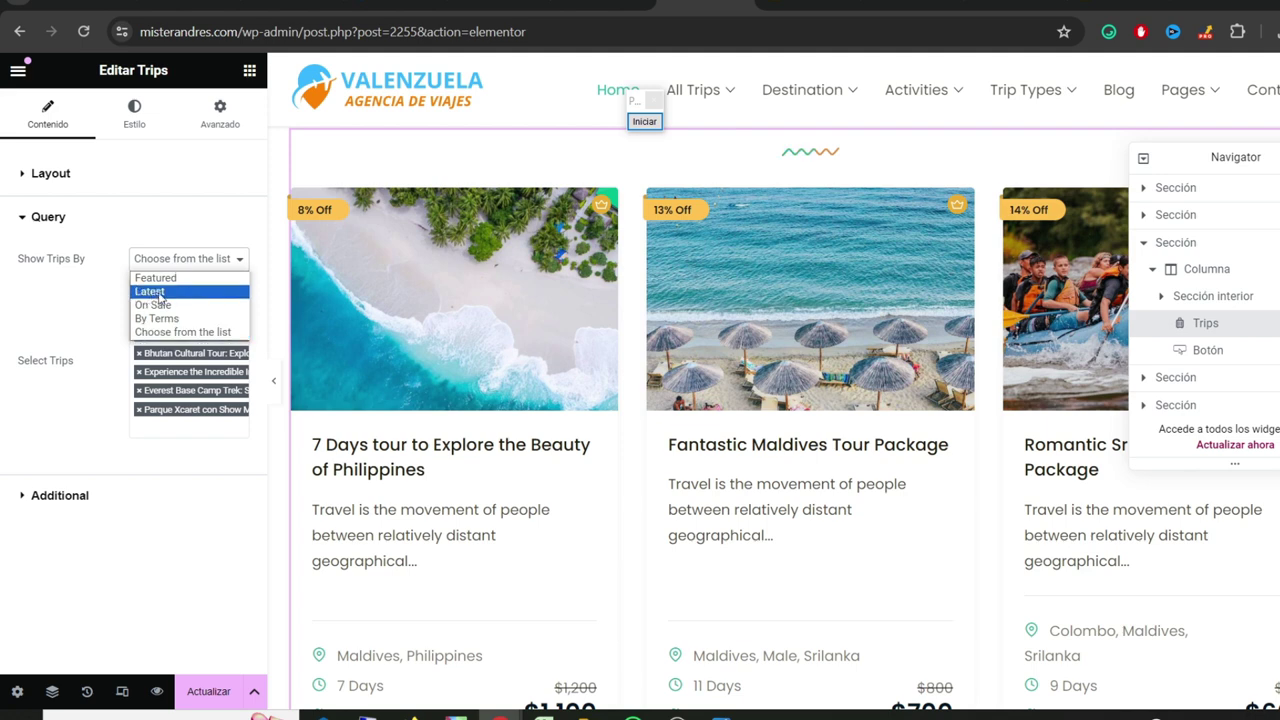
{"action": "left_click", "coordinate": [160, 292]}
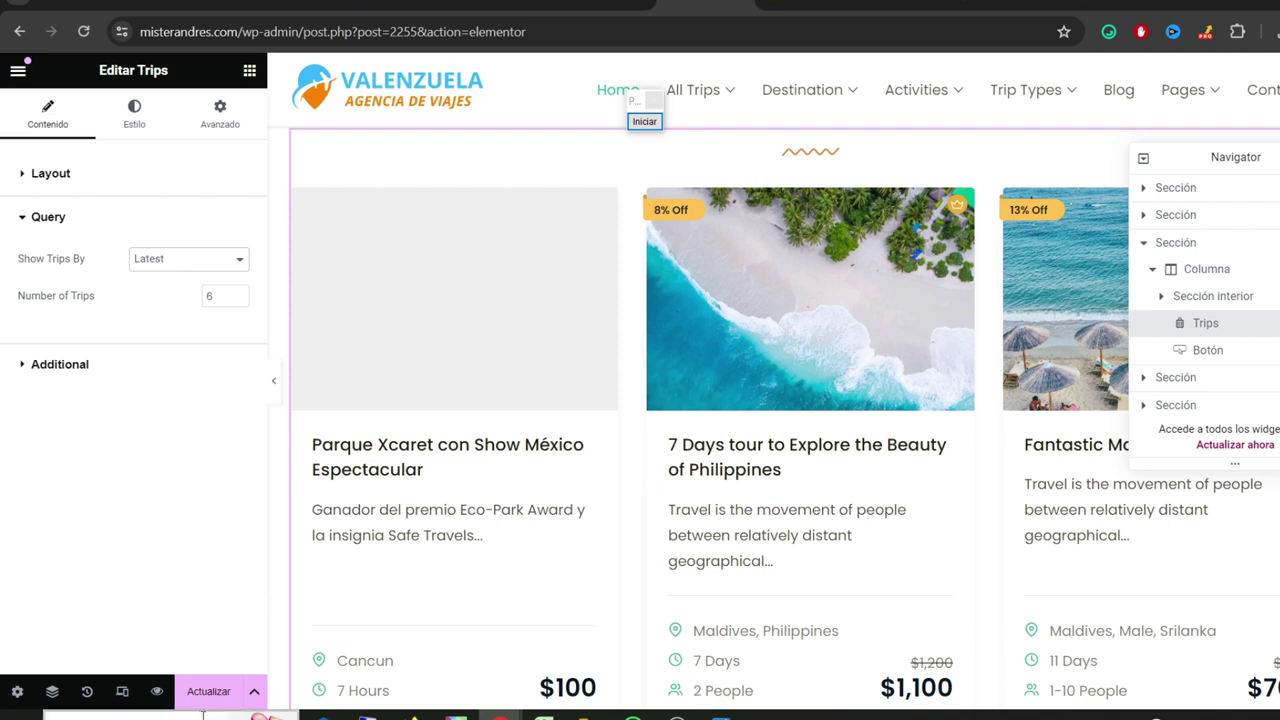
{"action": "left_click", "coordinate": [212, 698]}
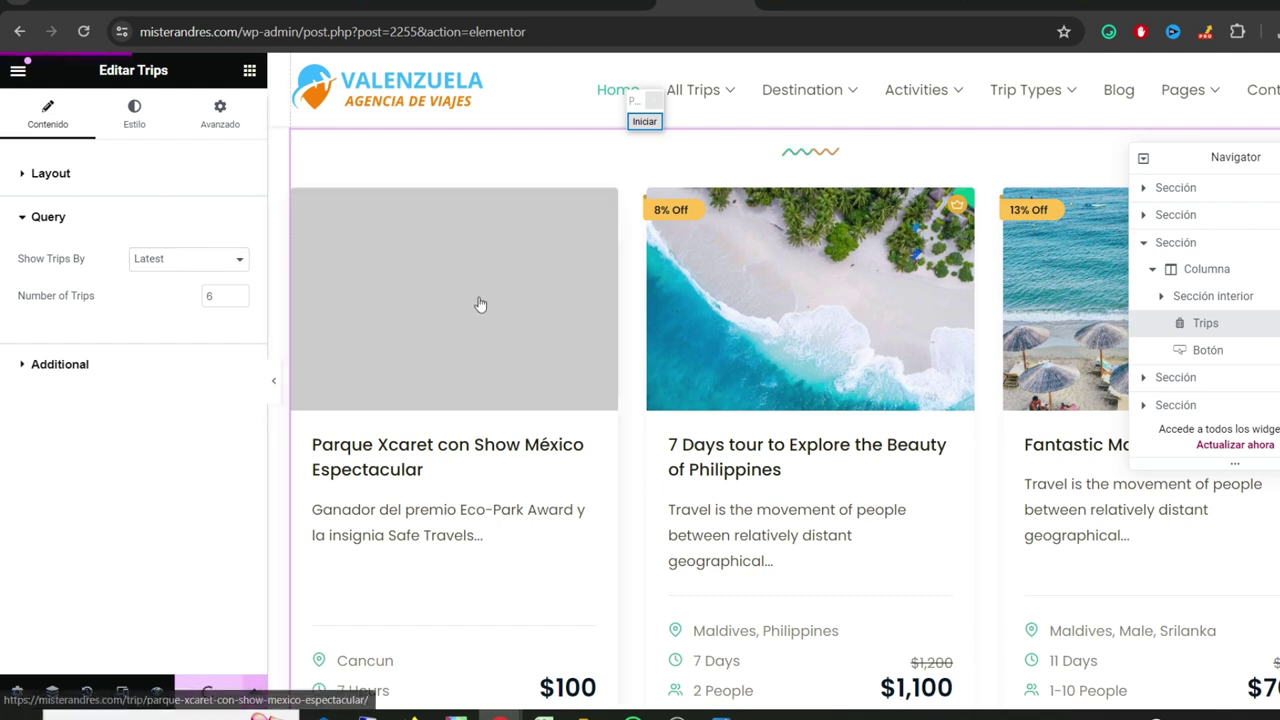
- Switch to the public home page, reload it and check the trip cards under Tours Mas Pedidos
{"action": "mouse_move", "coordinate": [499, 716]}
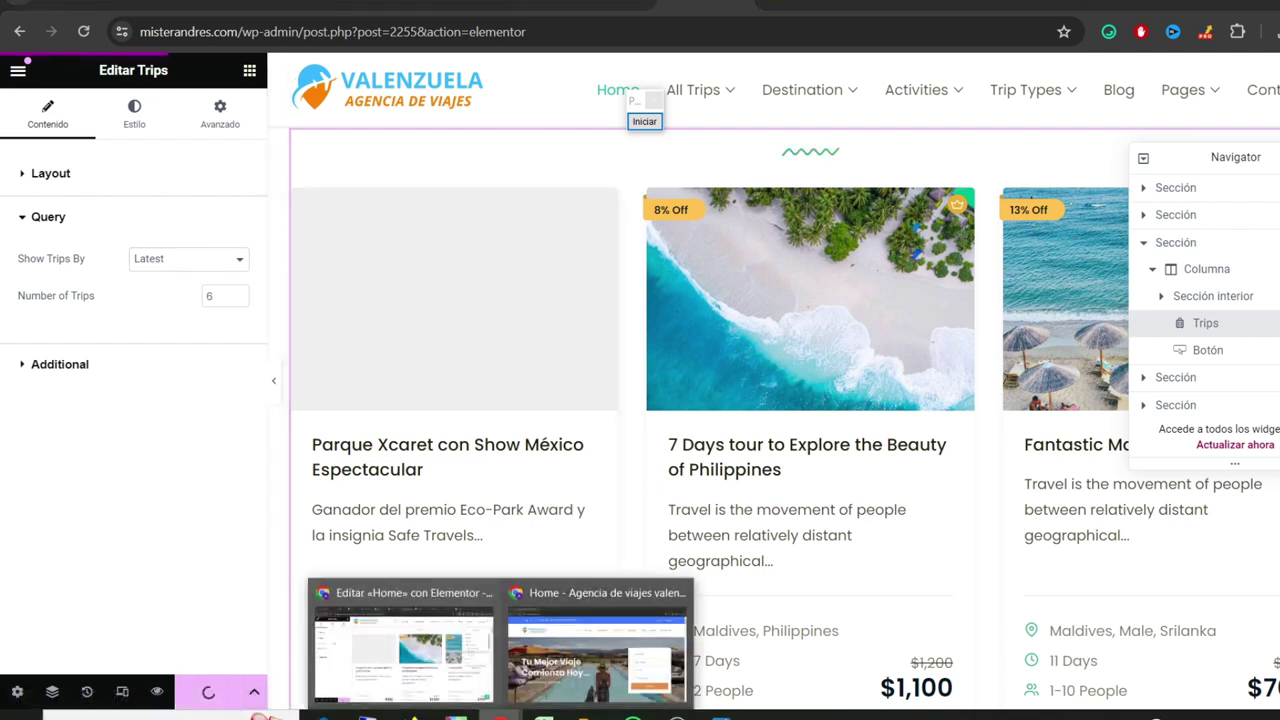
{"action": "left_click", "coordinate": [580, 640]}
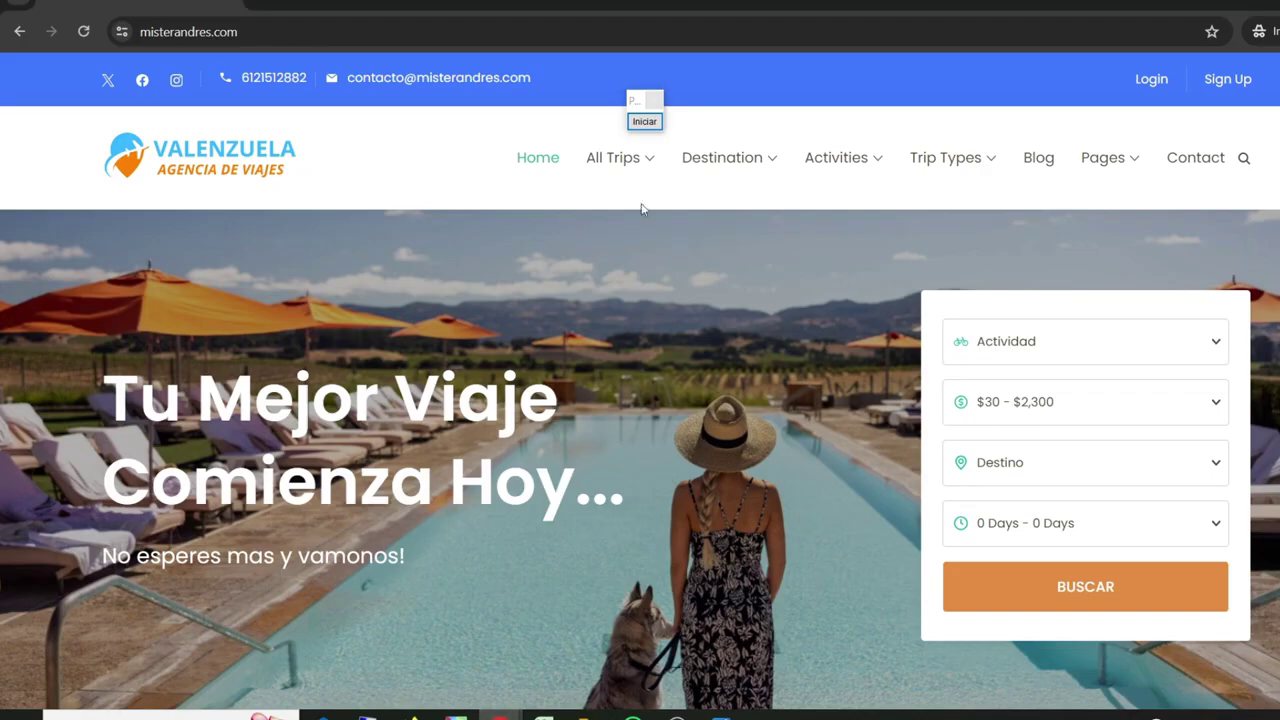
{"action": "left_click", "coordinate": [83, 31]}
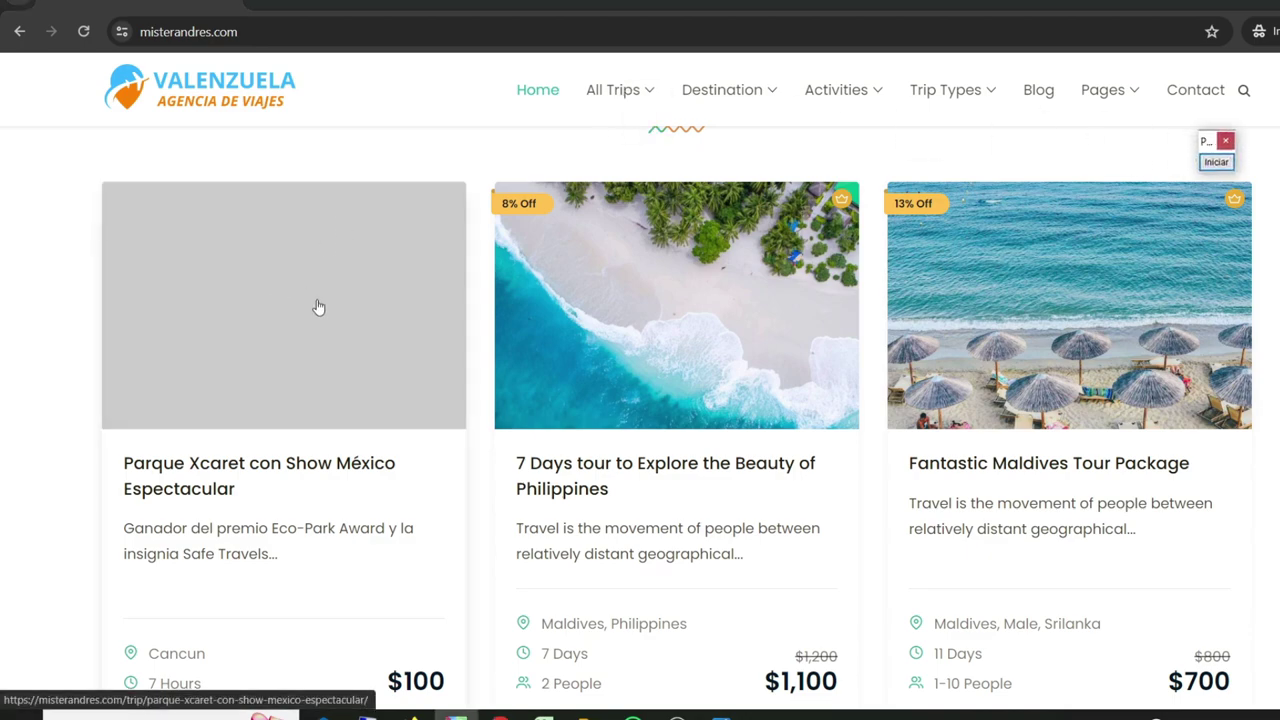
{"action": "scroll", "coordinate": [312, 298], "scroll_direction": "down", "scroll_amount": 3}
{"action": "scroll", "coordinate": [312, 298], "scroll_direction": "up", "scroll_amount": 3}
- Open the Parque Xcaret trip from its home page card, look through its page and return to the home page
{"action": "left_click", "coordinate": [306, 300]}
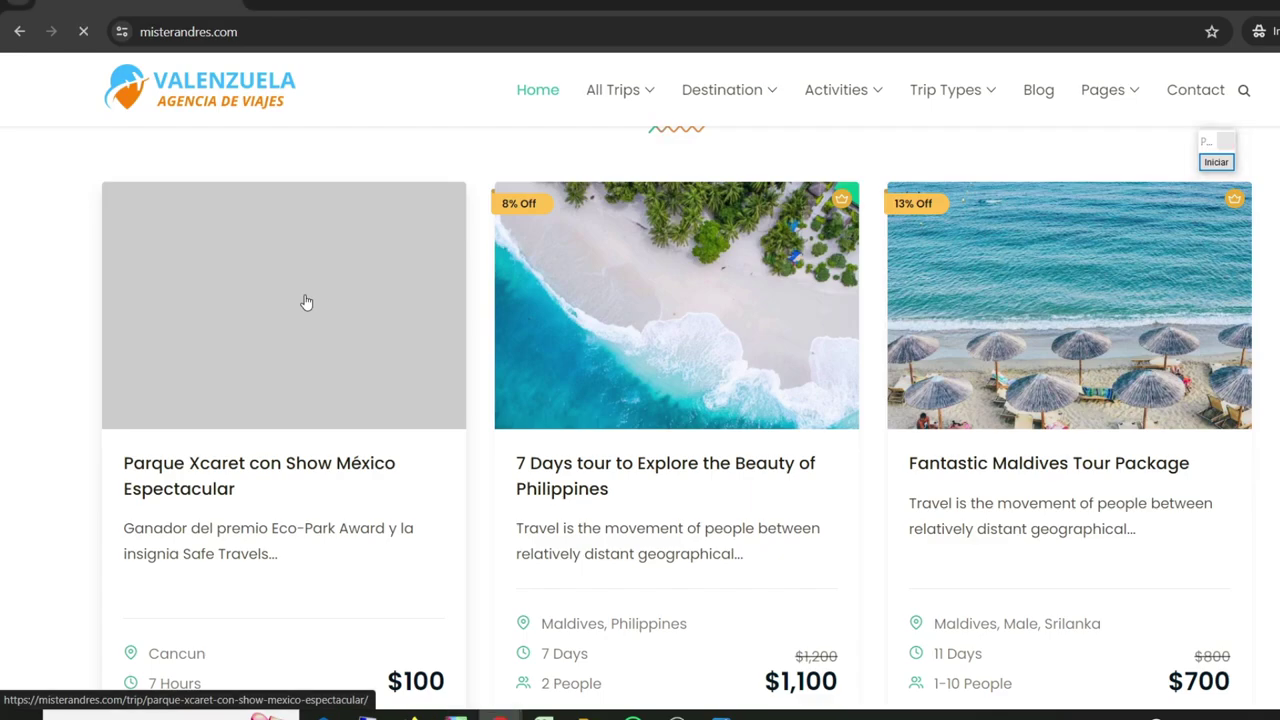
{"action": "scroll", "coordinate": [640, 400], "scroll_direction": "down", "scroll_amount": 20}
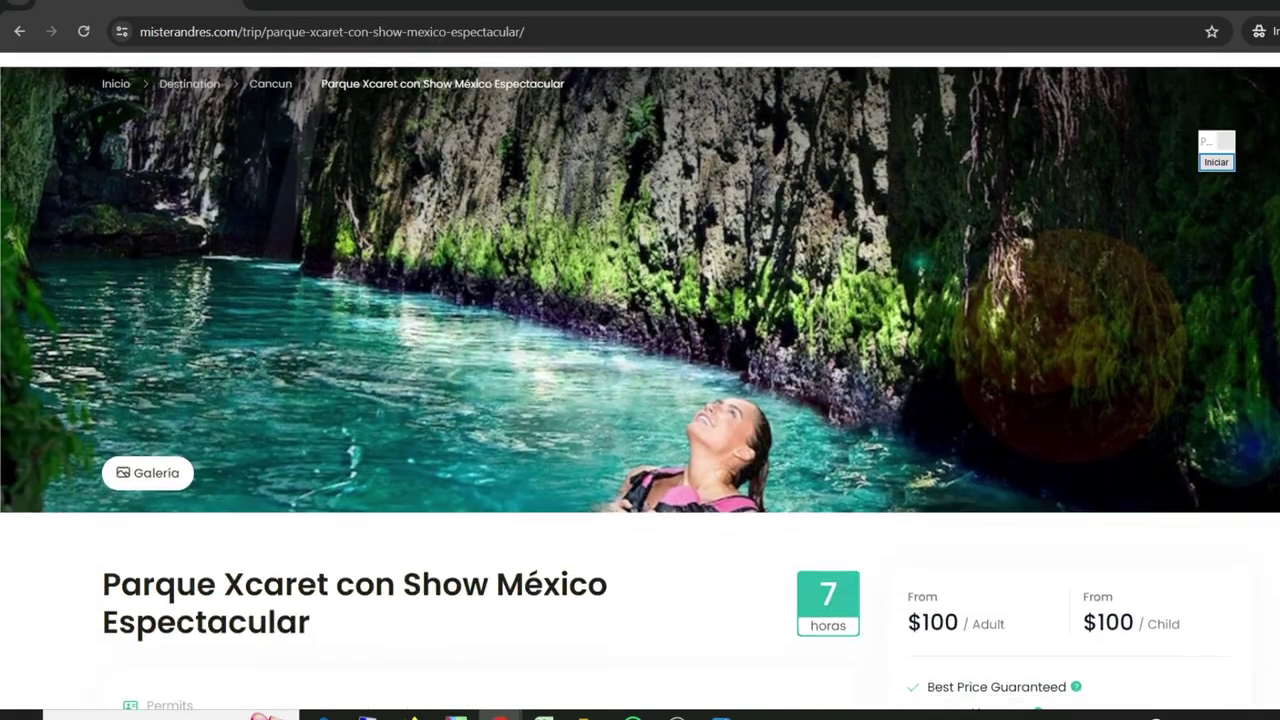
{"action": "scroll", "coordinate": [640, 400], "scroll_direction": "down", "scroll_amount": 5}
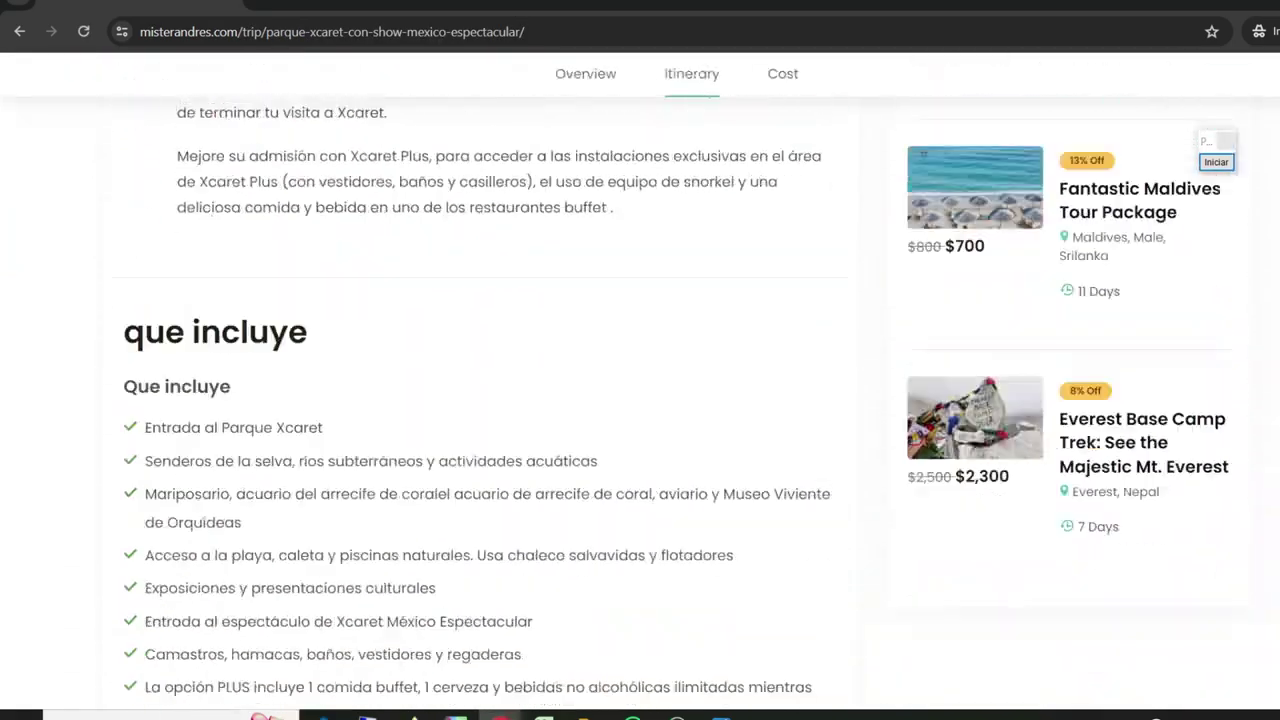
{"action": "scroll", "coordinate": [640, 400], "scroll_direction": "up", "scroll_amount": 20}
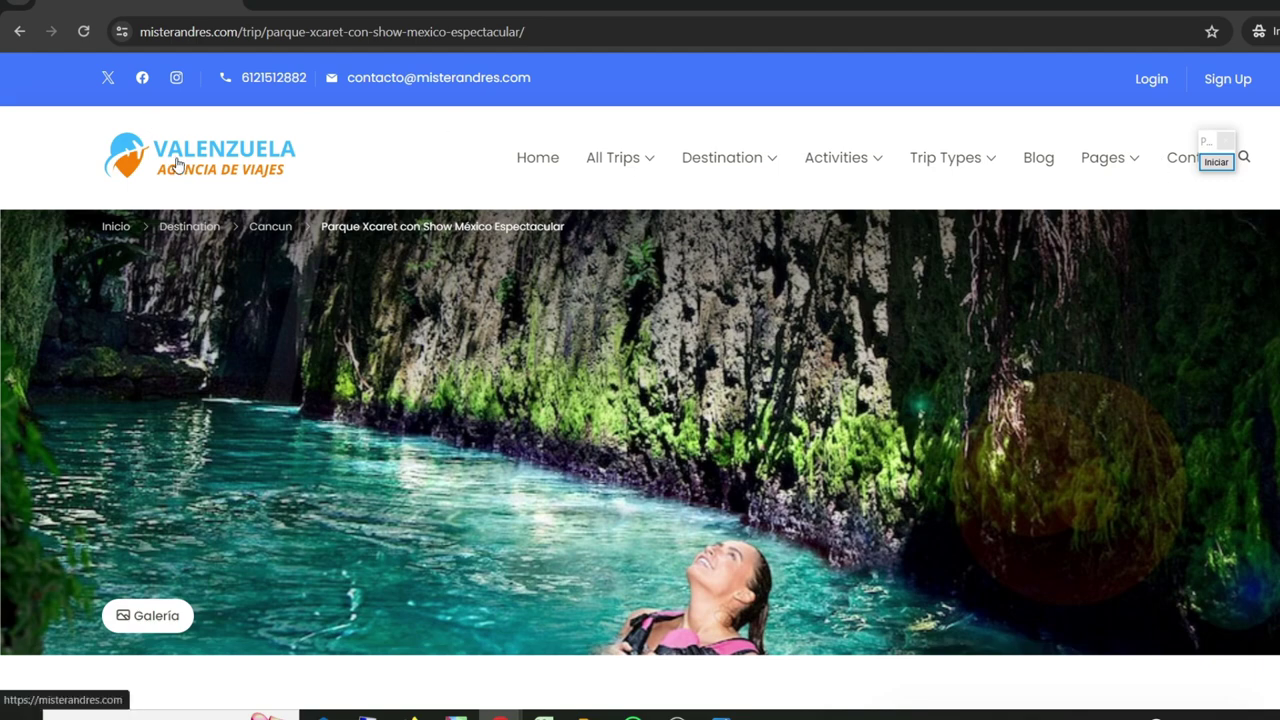
{"action": "scroll", "coordinate": [700, 300], "scroll_direction": "down", "scroll_amount": 4}
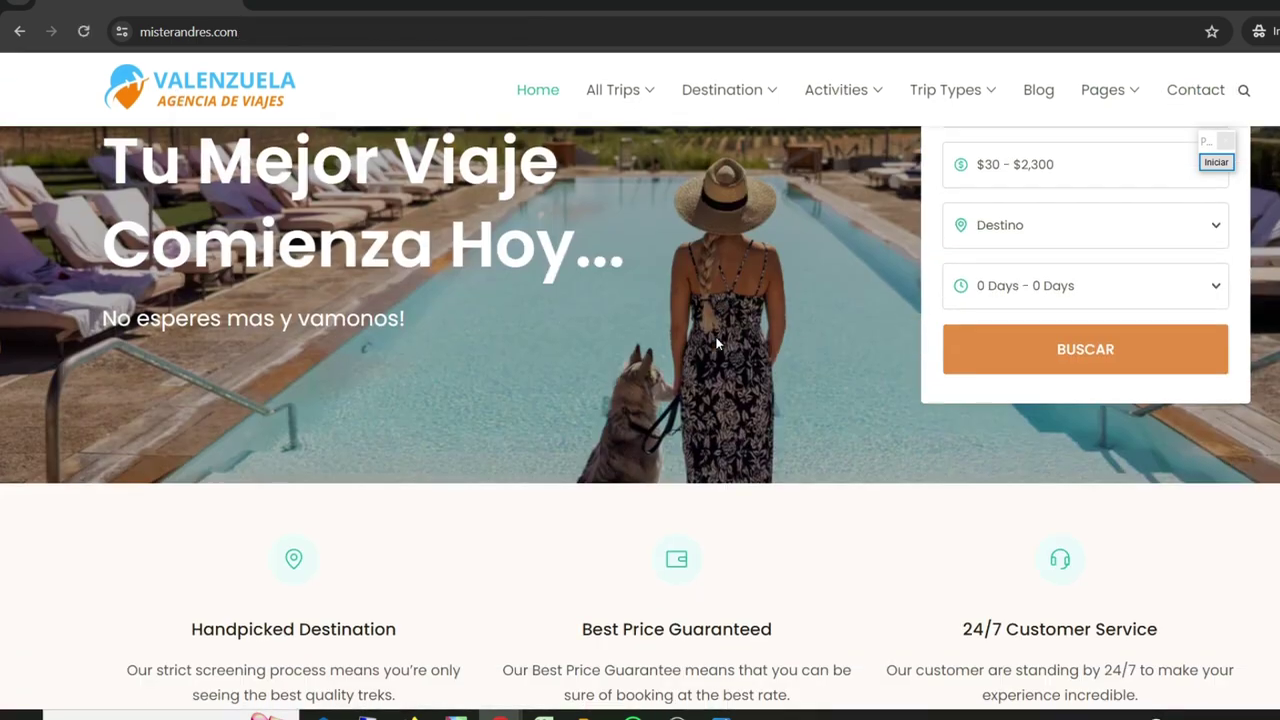
{"action": "scroll", "coordinate": [735, 321], "scroll_direction": "up", "scroll_amount": 4}
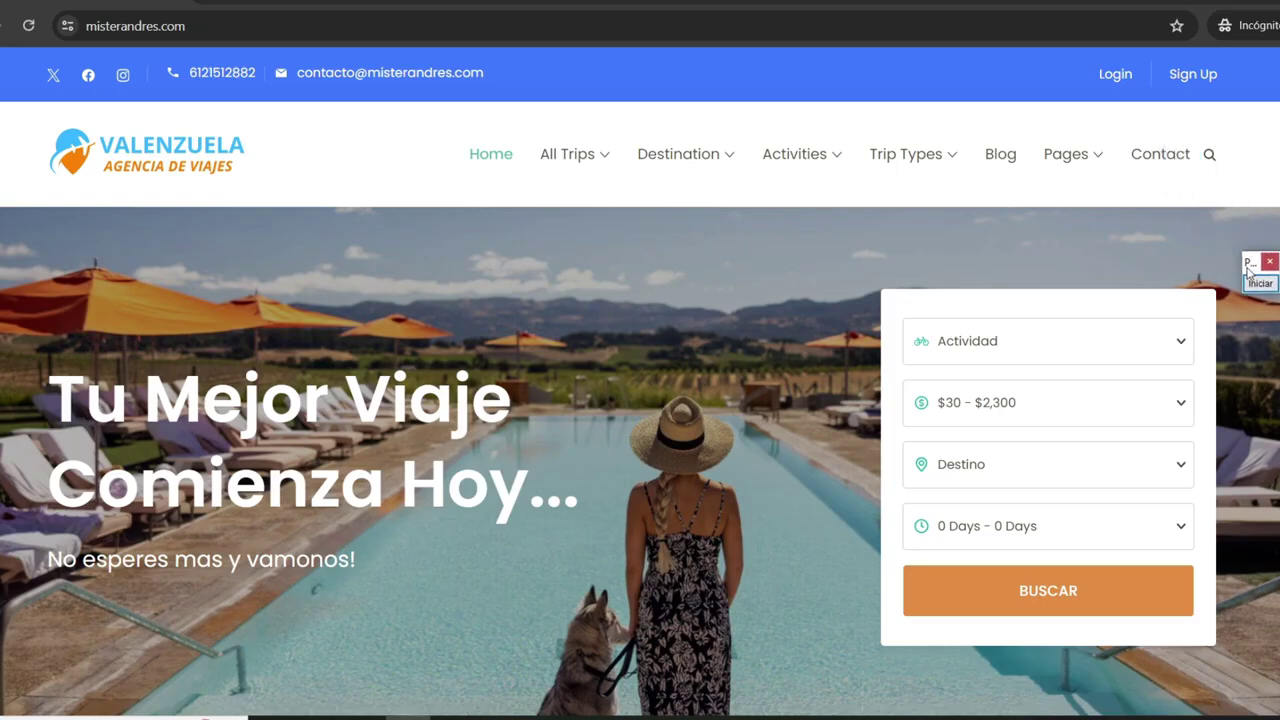
- Point out the header menu items from Home to Contact with strokes of the screen annotation tool, then end the annotation
{"action": "left_click", "coordinate": [1259, 283]}
{"action": "mouse_move", "coordinate": [440, 378]}
{"action": "left_mouse_down"}
{"action": "mouse_move", "coordinate": [486, 279]}
{"action": "mouse_move", "coordinate": [502, 174]}
{"action": "left_mouse_up"}
{"action": "left_click_drag", "start_coordinate": [568, 352], "coordinate": [566, 176]}
{"action": "left_click_drag", "start_coordinate": [657, 290], "coordinate": [672, 174]}
{"action": "left_click_drag", "start_coordinate": [772, 262], "coordinate": [777, 162]}
{"action": "mouse_move", "coordinate": [826, 344]}
{"action": "left_mouse_down"}
{"action": "mouse_move", "coordinate": [903, 200]}
{"action": "mouse_move", "coordinate": [900, 168]}
{"action": "left_mouse_up"}
{"action": "left_click_drag", "start_coordinate": [936, 304], "coordinate": [1002, 168]}
{"action": "left_click_drag", "start_coordinate": [1025, 306], "coordinate": [1069, 164]}
{"action": "left_click_drag", "start_coordinate": [1090, 262], "coordinate": [1149, 173]}
{"action": "left_click", "coordinate": [1250, 285]}
- Switch to the WordPress admin window and open the site's menu editor
{"action": "mouse_move", "coordinate": [498, 717]}
{"action": "left_click", "coordinate": [376, 670]}
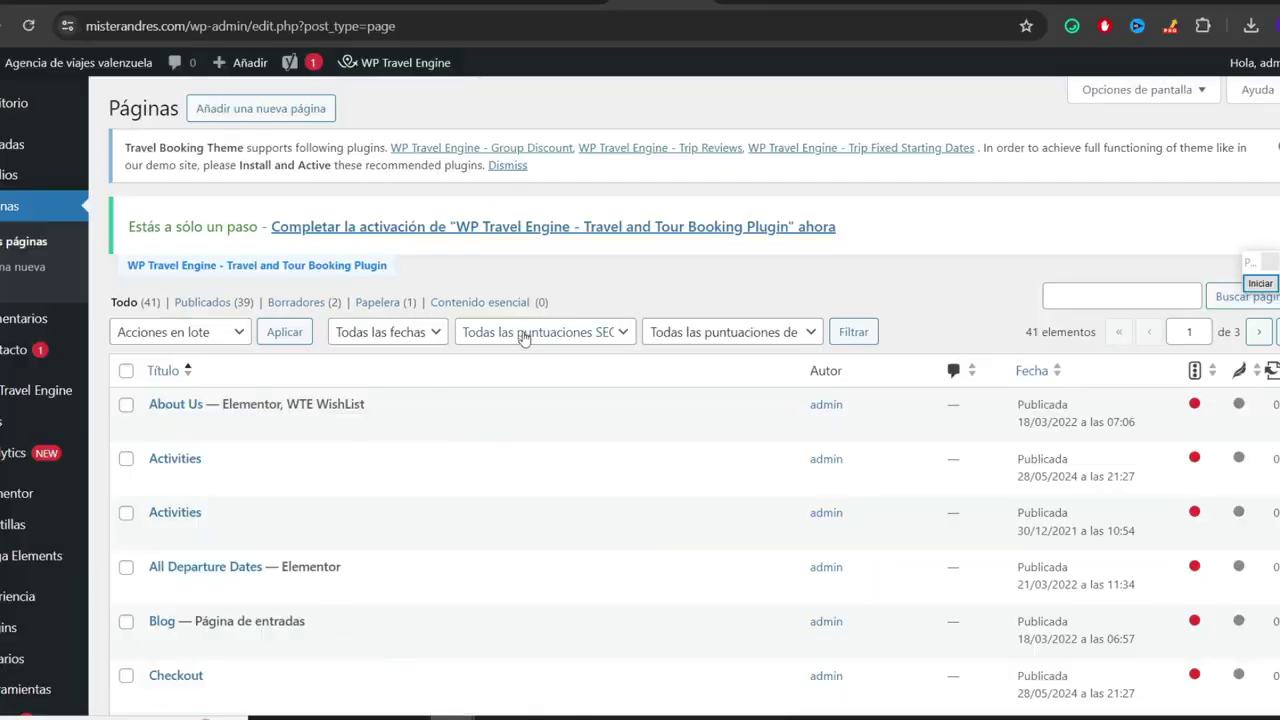
{"action": "scroll", "coordinate": [548, 300], "scroll_direction": "down", "scroll_amount": 5}
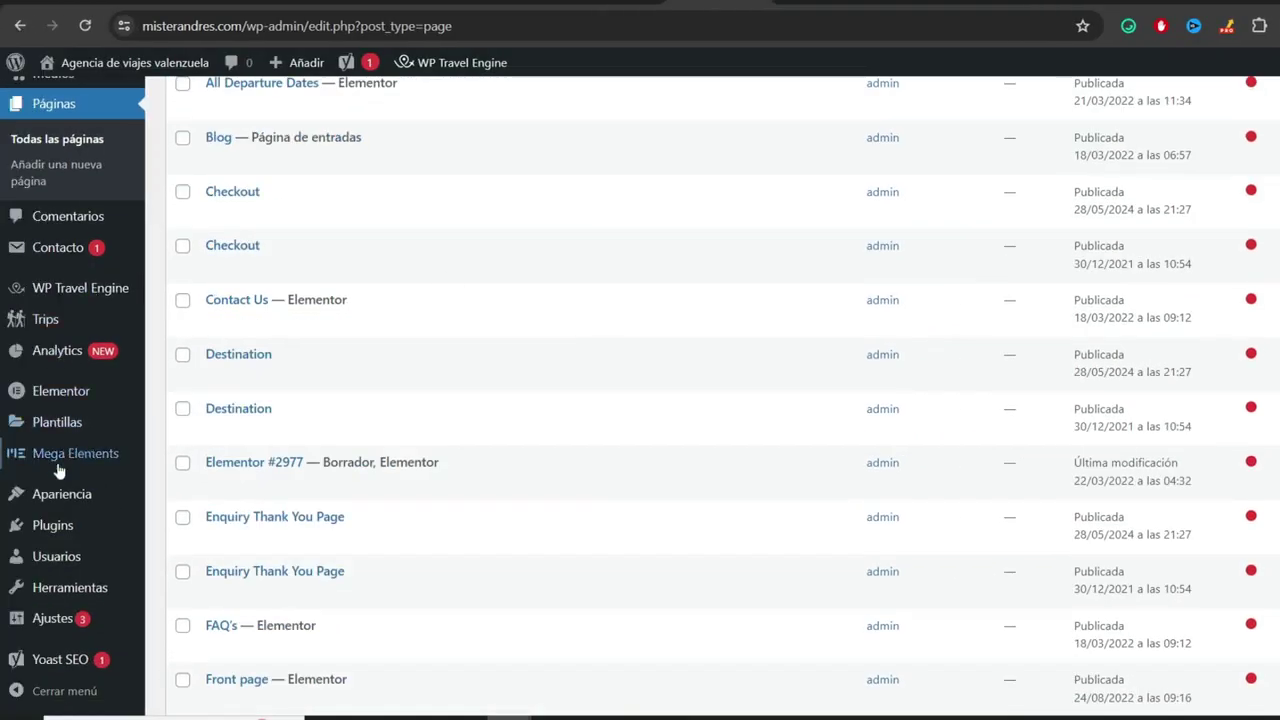
{"action": "mouse_move", "coordinate": [10, 505]}
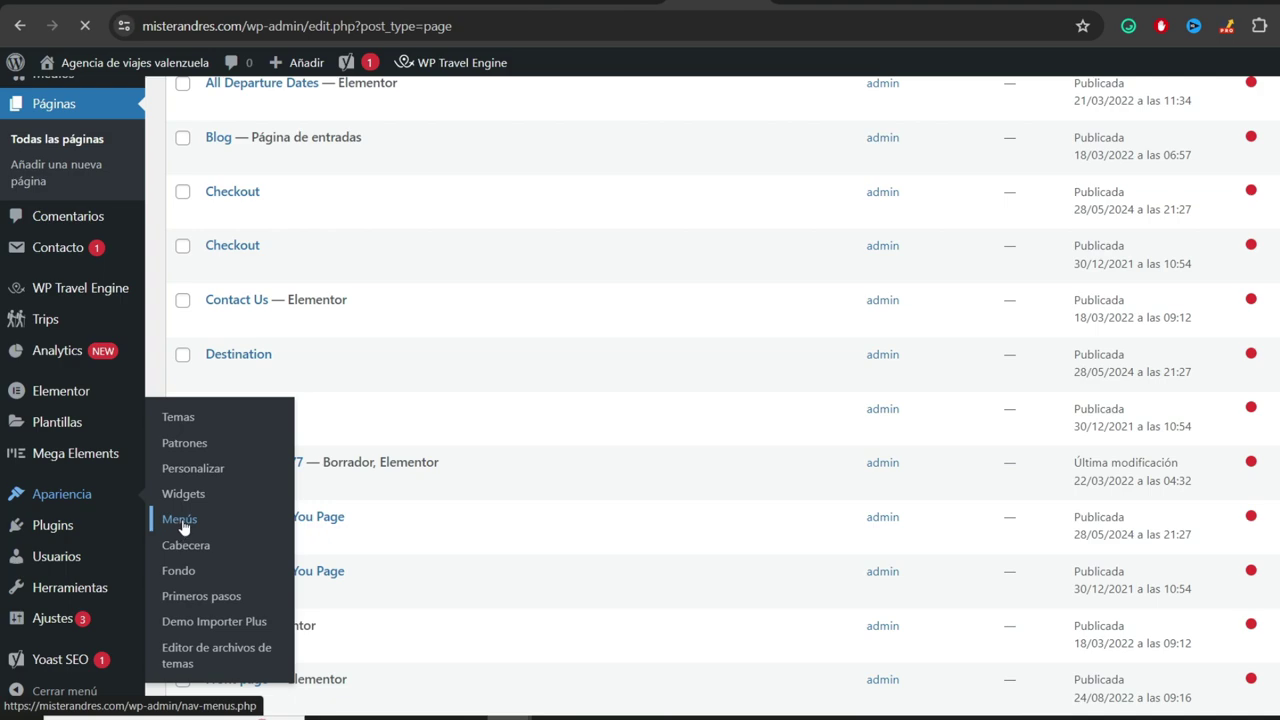
{"action": "scroll", "coordinate": [1010, 355], "scroll_direction": "down", "scroll_amount": 3}
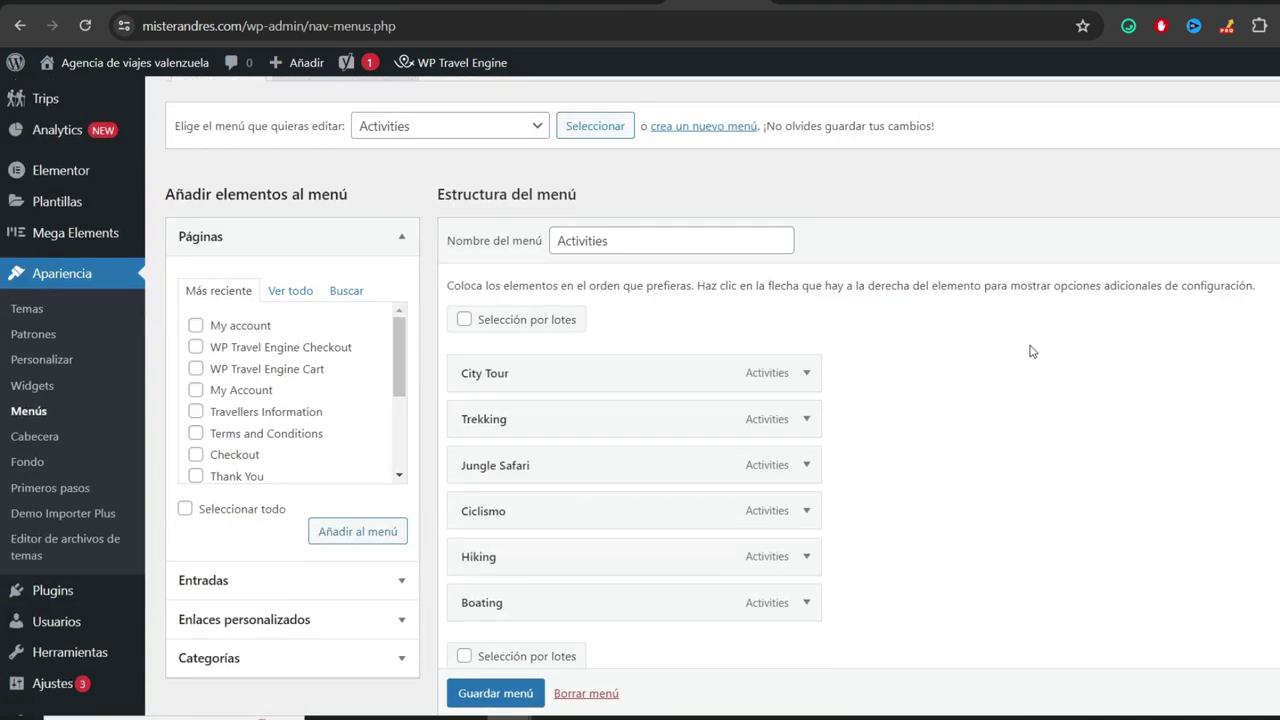
{"action": "scroll", "coordinate": [1050, 351], "scroll_direction": "up", "scroll_amount": 2}
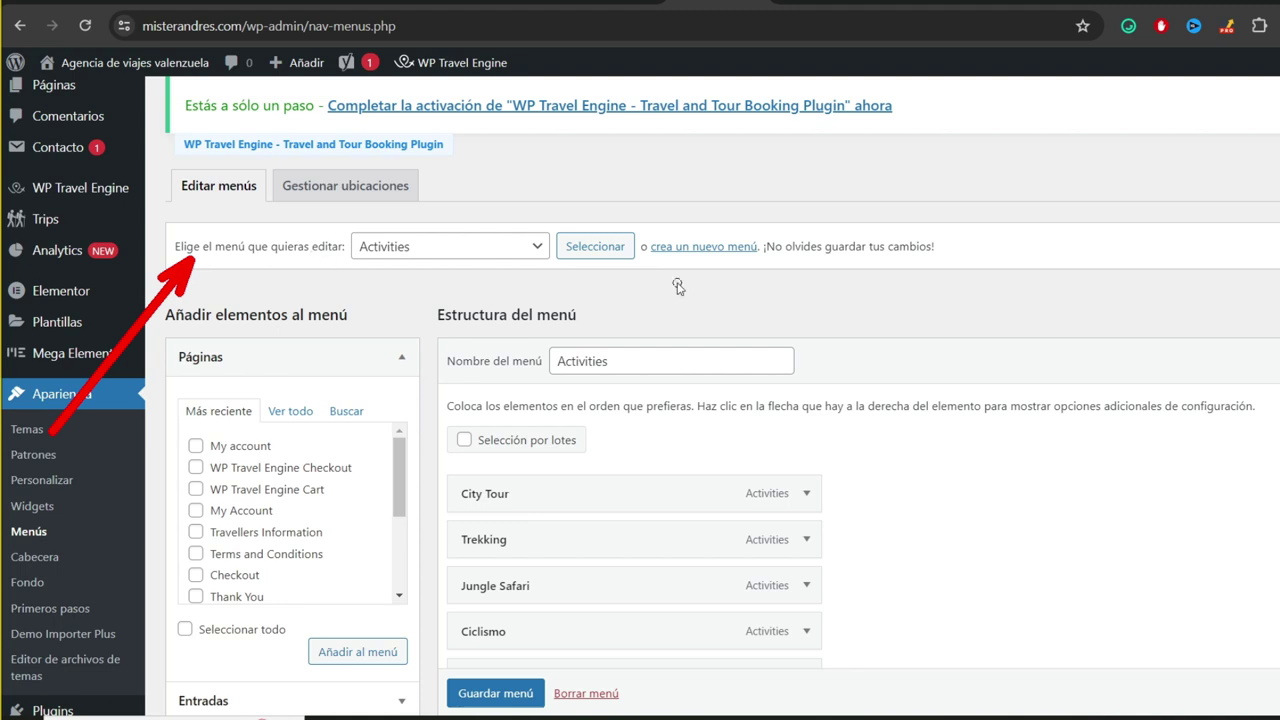
- Load Primary menu (Principal) as the menu being edited
{"action": "left_click", "coordinate": [519, 255]}
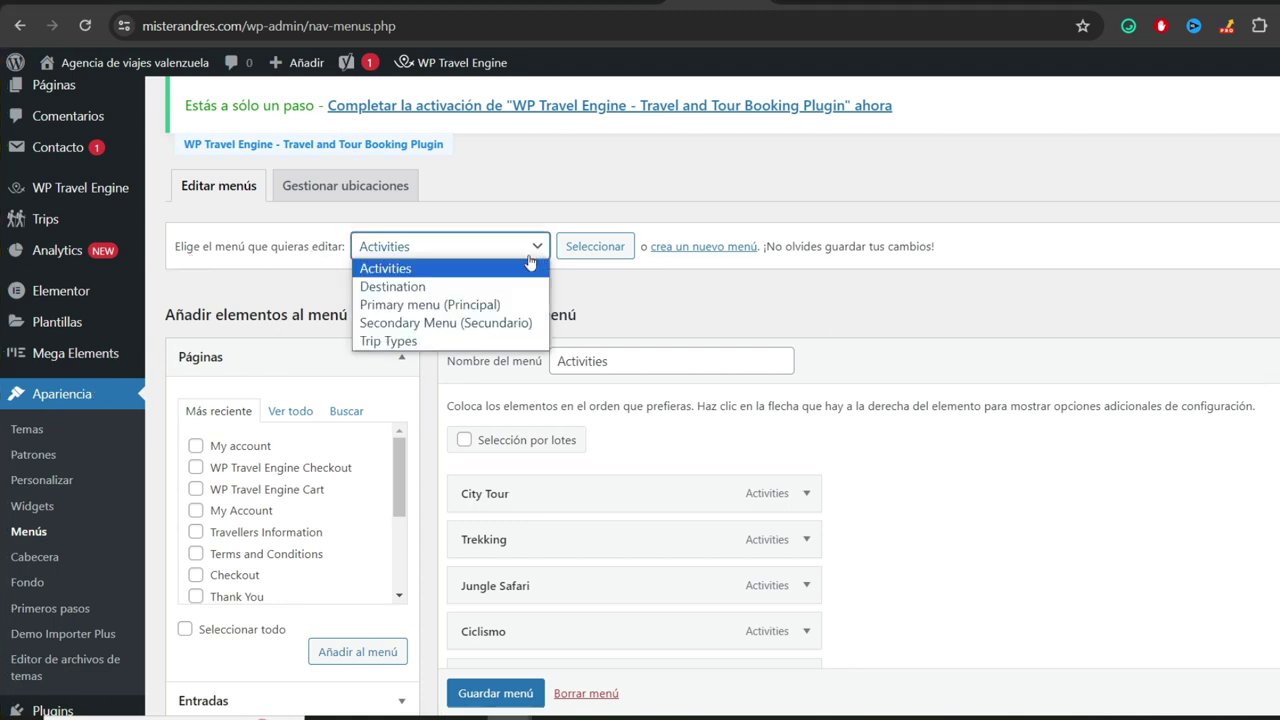
{"action": "left_click", "coordinate": [471, 306]}
{"action": "left_click", "coordinate": [590, 254]}
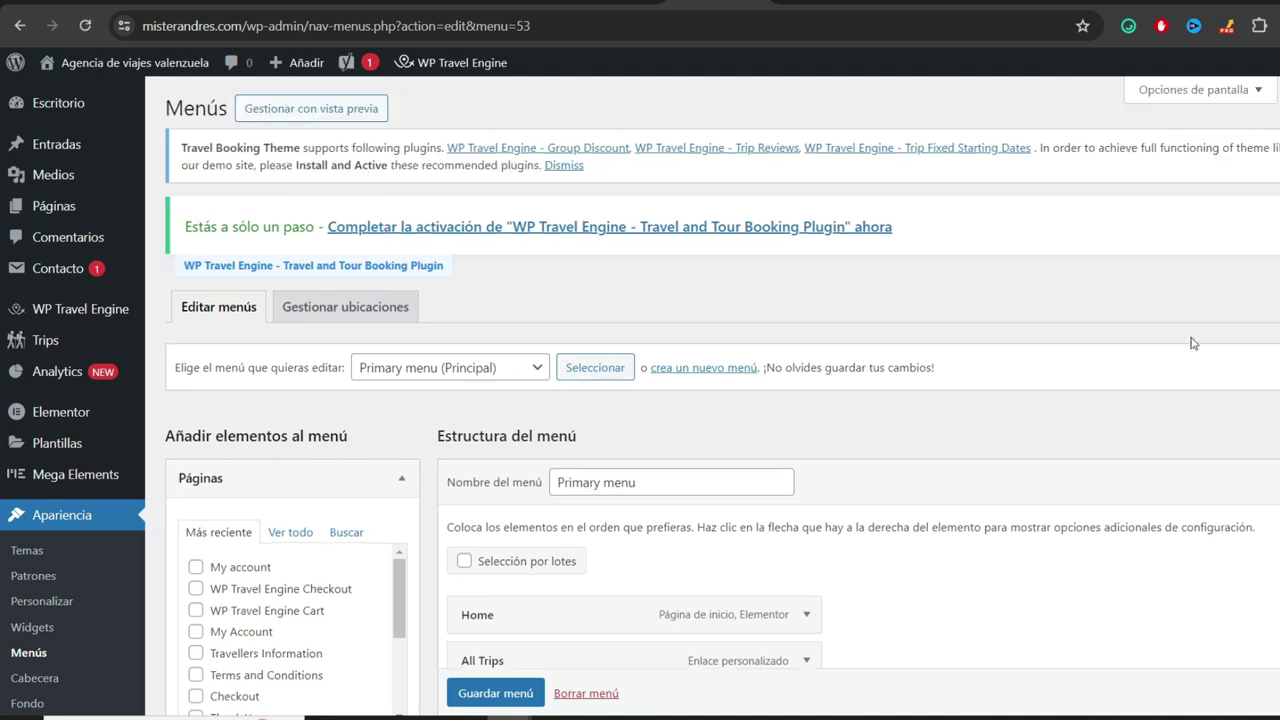
- Change the navigation label of the All Trips menu item to "Todos los viajes"
{"action": "scroll", "coordinate": [712, 400], "scroll_direction": "down", "scroll_amount": 3}
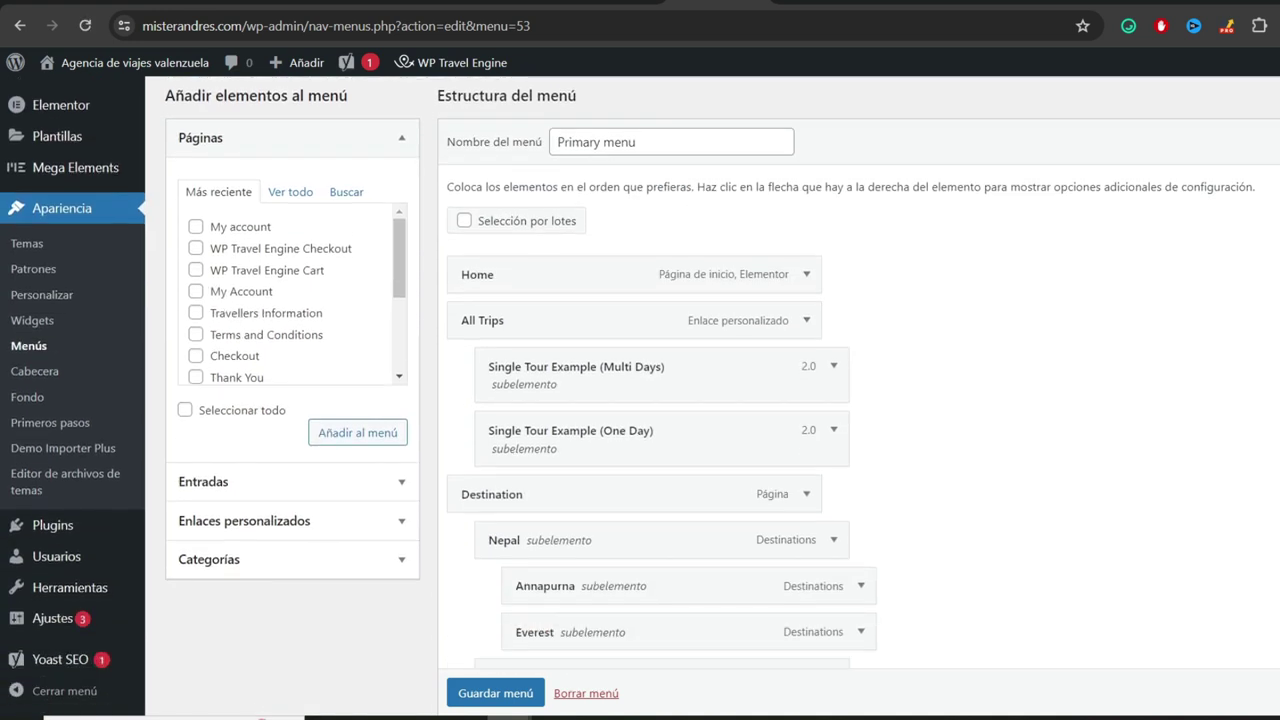
{"action": "scroll", "coordinate": [712, 400], "scroll_direction": "down", "scroll_amount": 1}
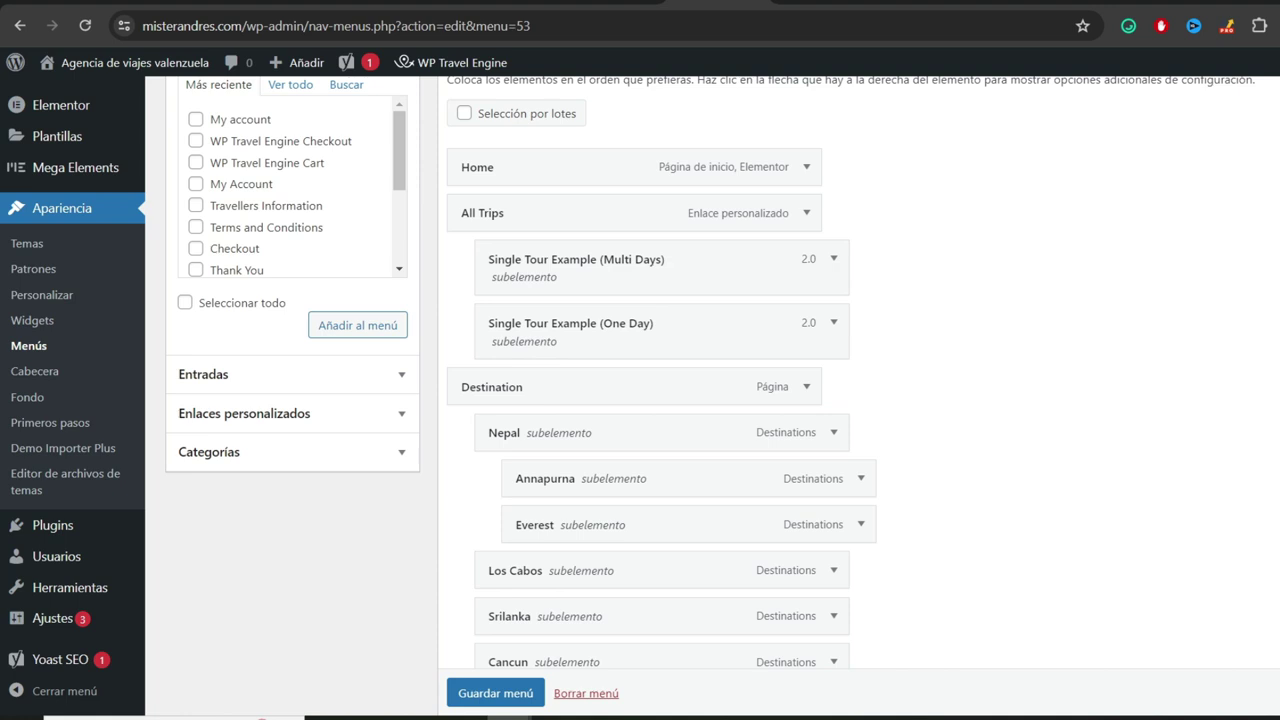
{"action": "scroll", "coordinate": [392, 172], "scroll_direction": "down", "scroll_amount": 2}
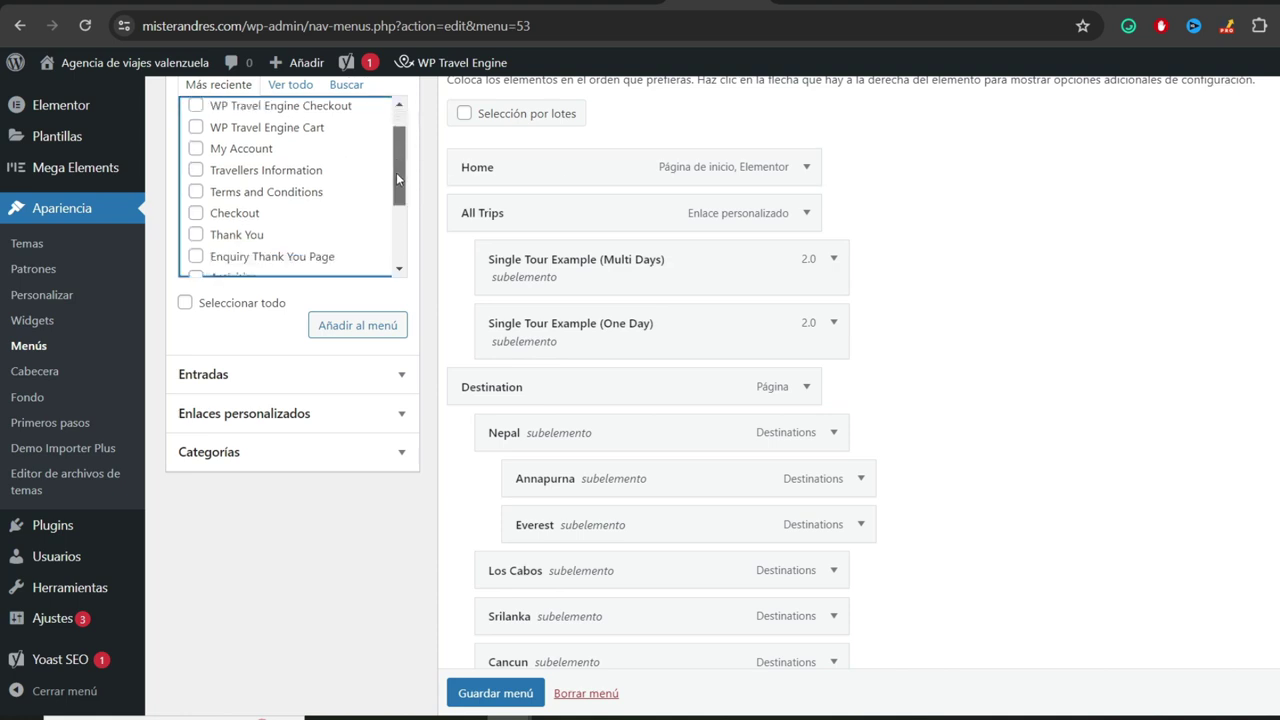
{"action": "scroll", "coordinate": [400, 165], "scroll_direction": "up", "scroll_amount": 2}
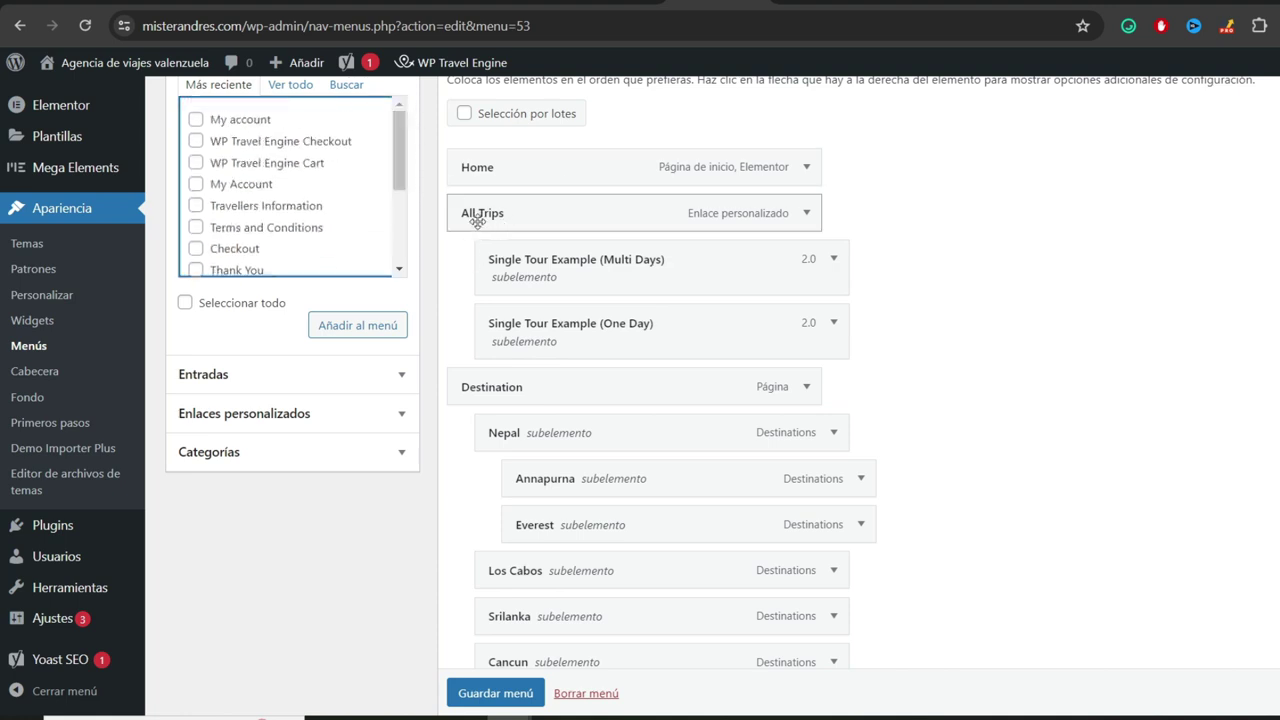
{"action": "left_click", "coordinate": [807, 214]}
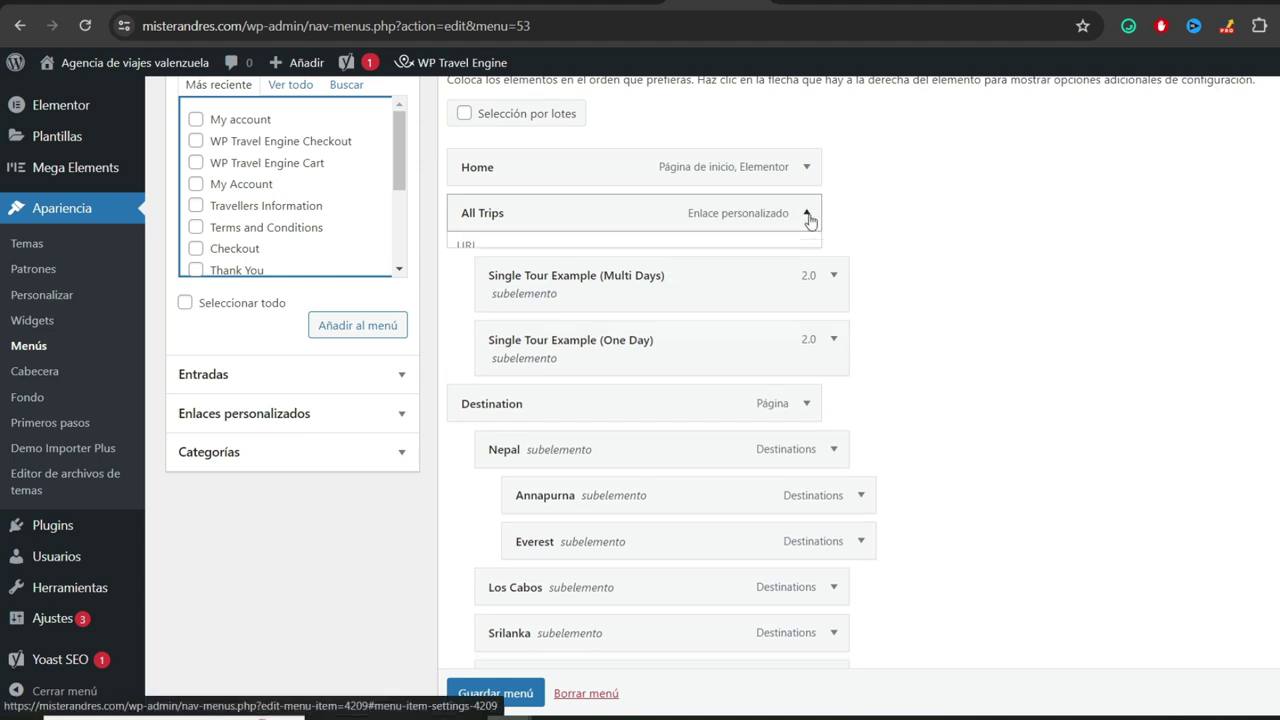
{"action": "left_click", "coordinate": [477, 325]}
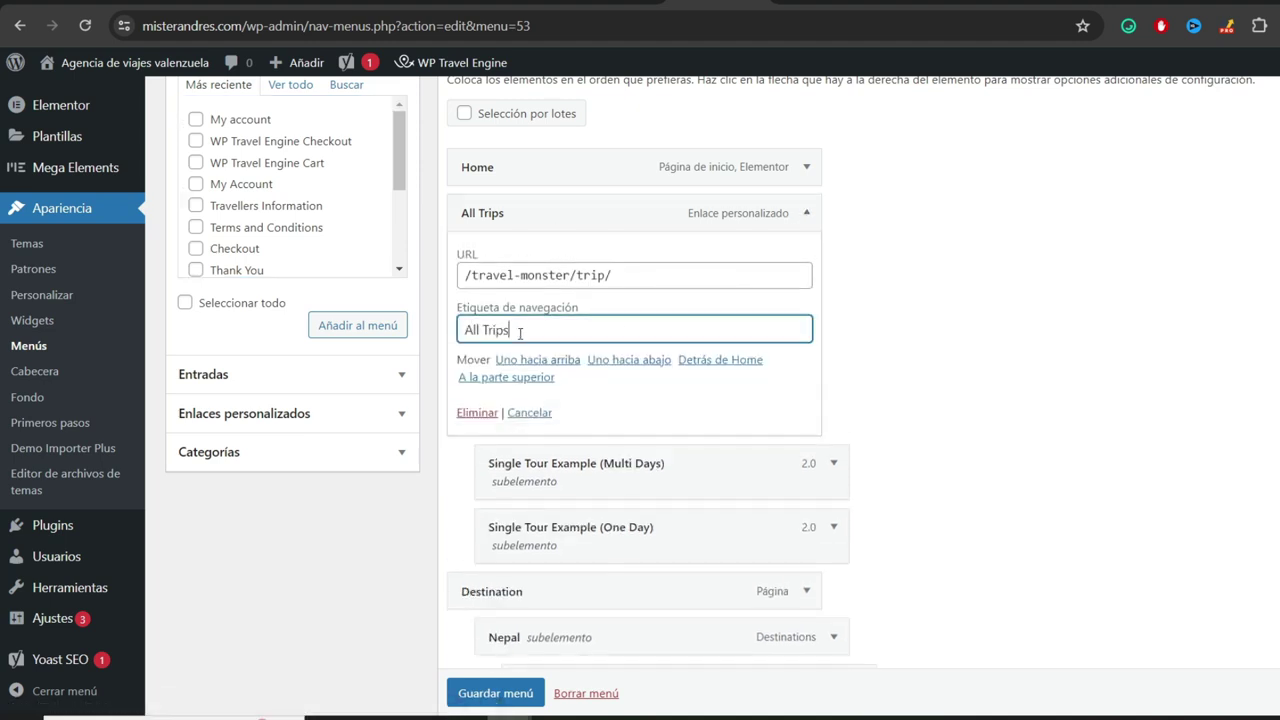
{"action": "left_click_drag", "start_coordinate": [510, 330], "coordinate": [462, 330]}
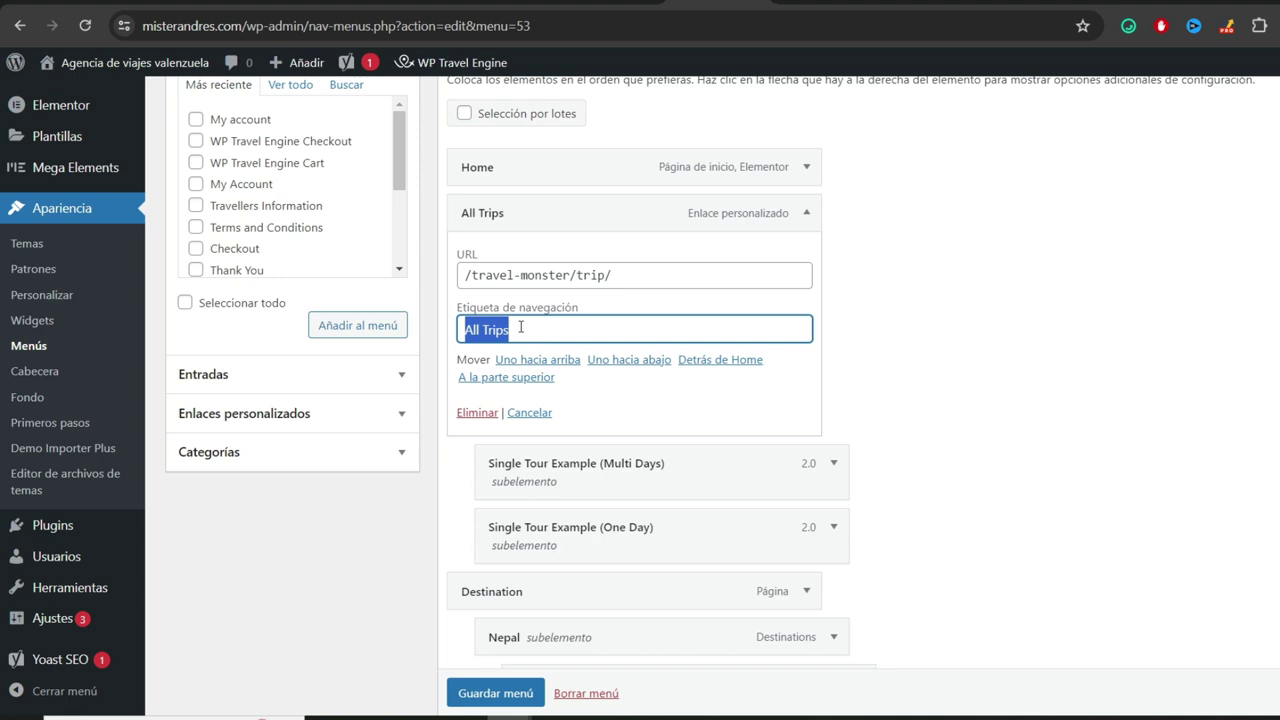
{"action": "type", "text": "Todos los viajes"}
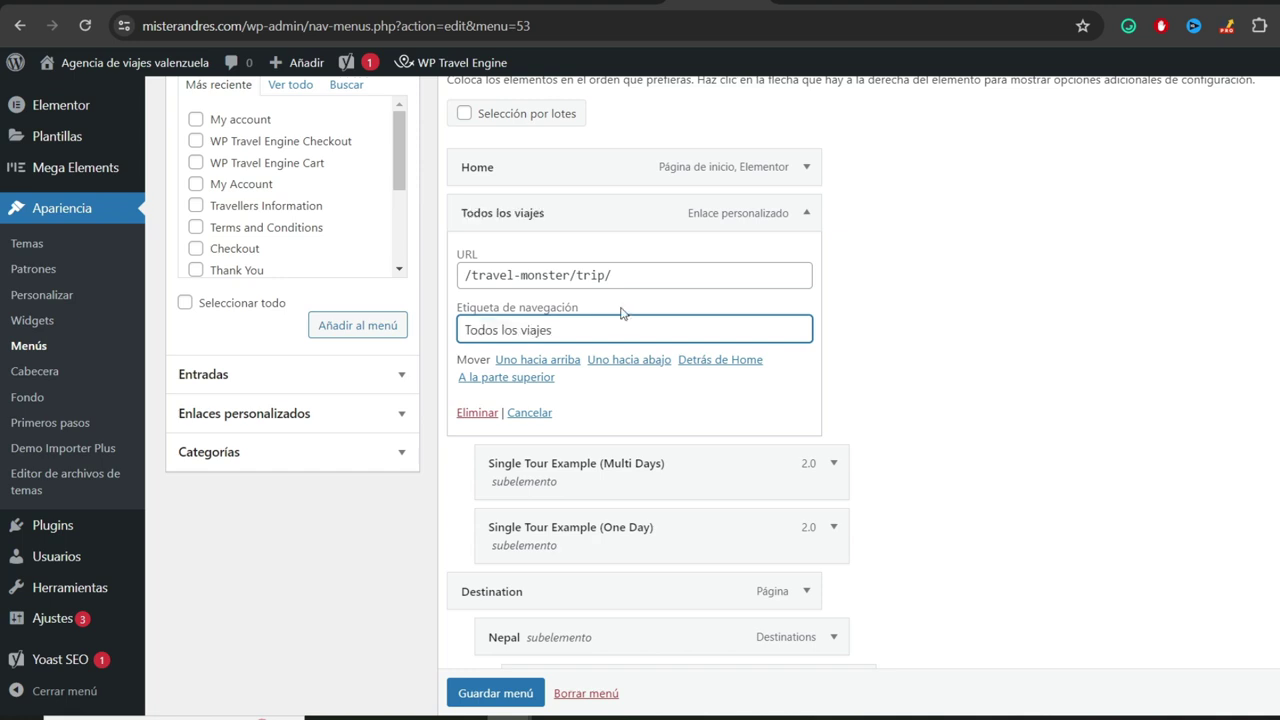
{"action": "left_click_drag", "start_coordinate": [492, 330], "coordinate": [634, 337]}
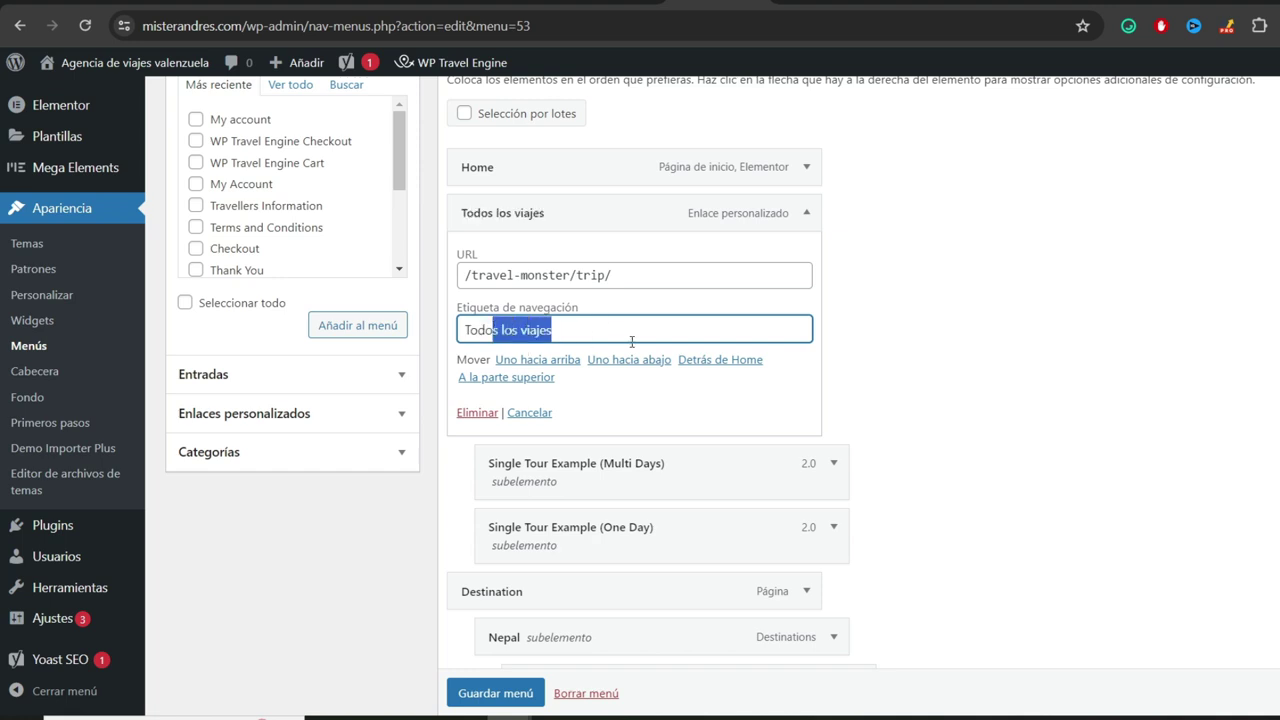
{"action": "left_click", "coordinate": [808, 213]}
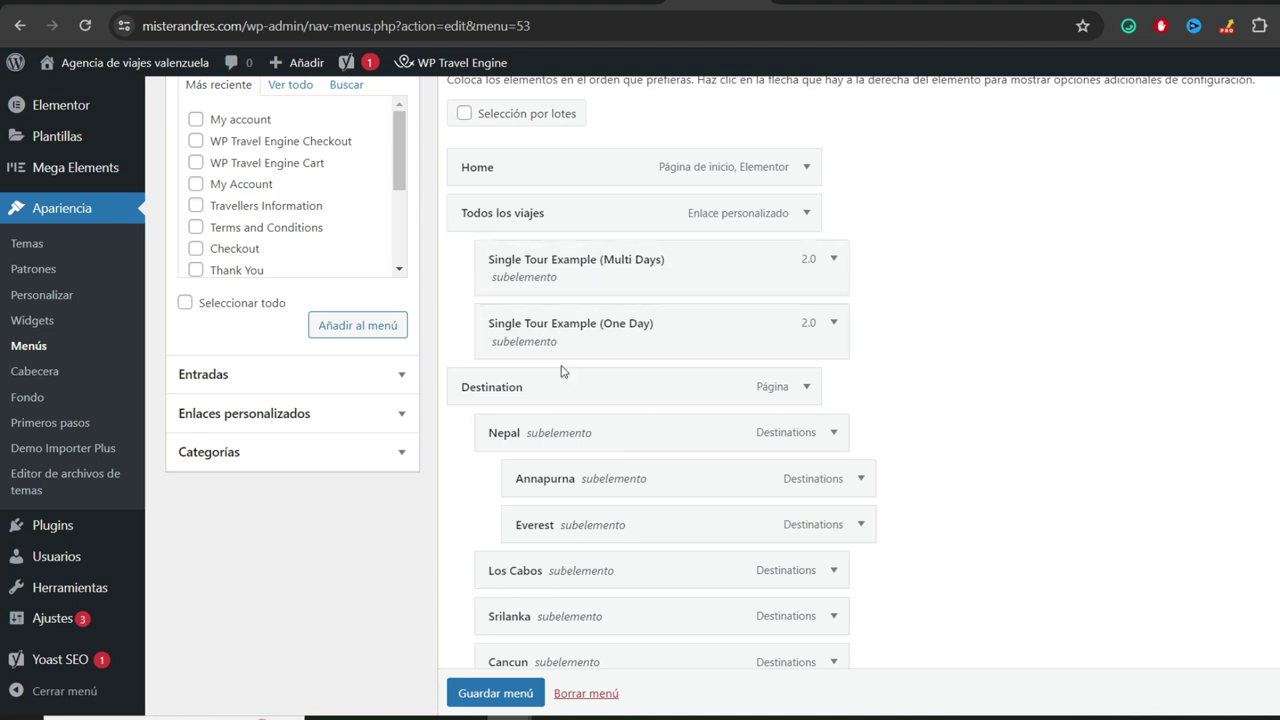
- Change the navigation label of the Destination menu item to "Destinos"
{"action": "scroll", "coordinate": [562, 372], "scroll_direction": "down", "scroll_amount": 1}
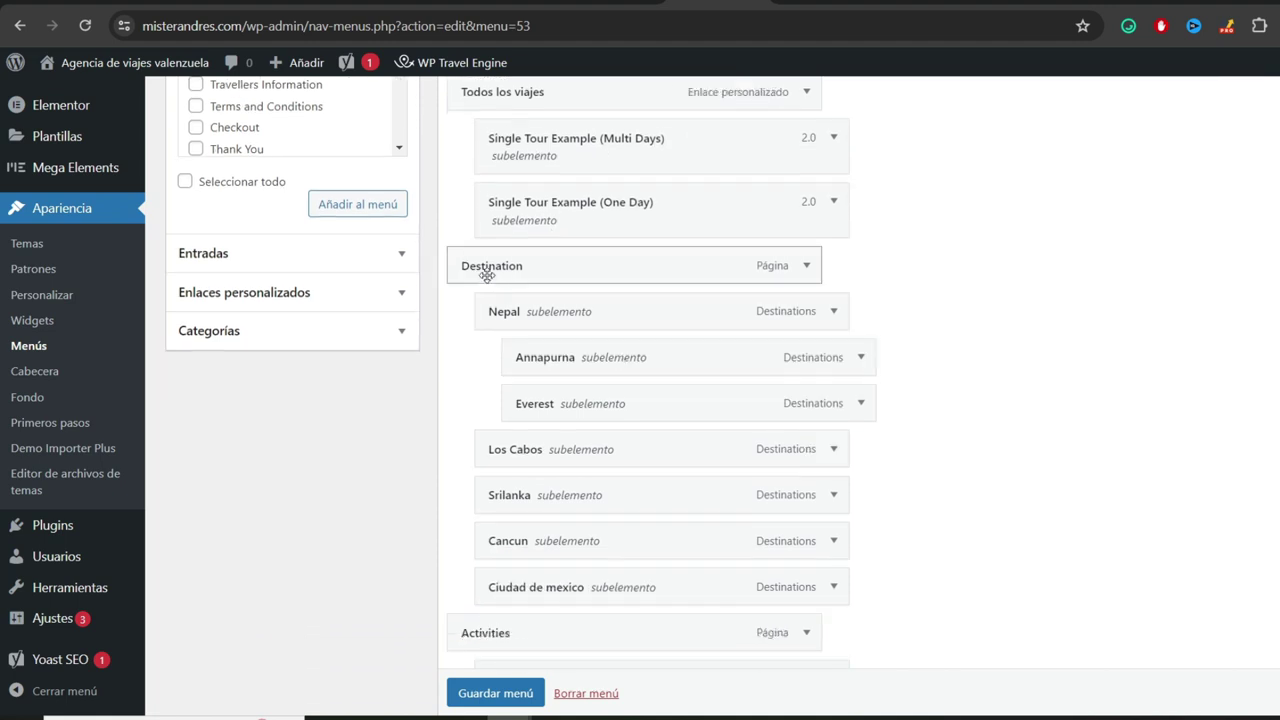
{"action": "left_click", "coordinate": [807, 266]}
{"action": "left_click", "coordinate": [561, 326]}
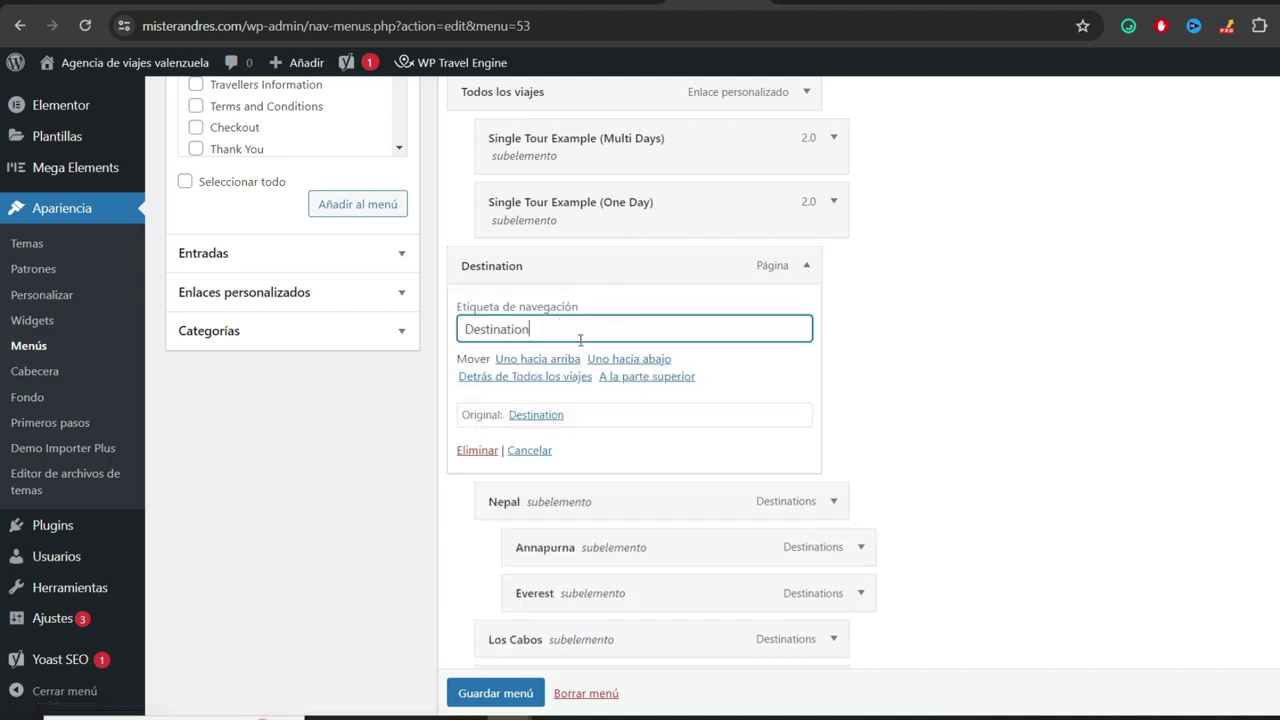
{"action": "key", "text": "BackSpace"}
{"action": "key", "text": "BackSpace"}
{"action": "key", "text": "BackSpace"}
{"action": "key", "text": "BackSpace"}
{"action": "key", "text": "BackSpace"}
{"action": "type", "text": "os"}
{"action": "left_click", "coordinate": [807, 266]}
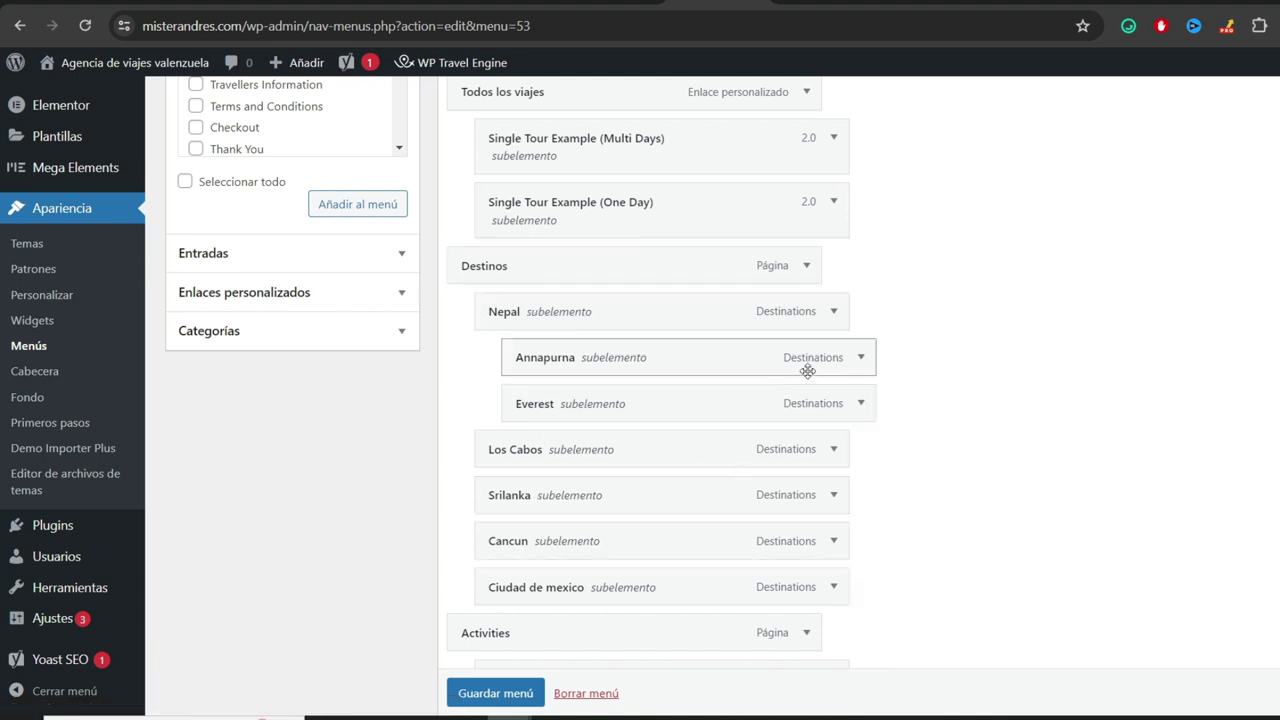
- Remove the Annapurna and Everest sub-items from Nepal and move Cancun to first place under Destinos
{"action": "scroll", "coordinate": [840, 390], "scroll_direction": "down", "scroll_amount": 2}
{"action": "scroll", "coordinate": [843, 391], "scroll_direction": "up", "scroll_amount": 2}
{"action": "scroll", "coordinate": [833, 373], "scroll_direction": "down", "scroll_amount": 1}
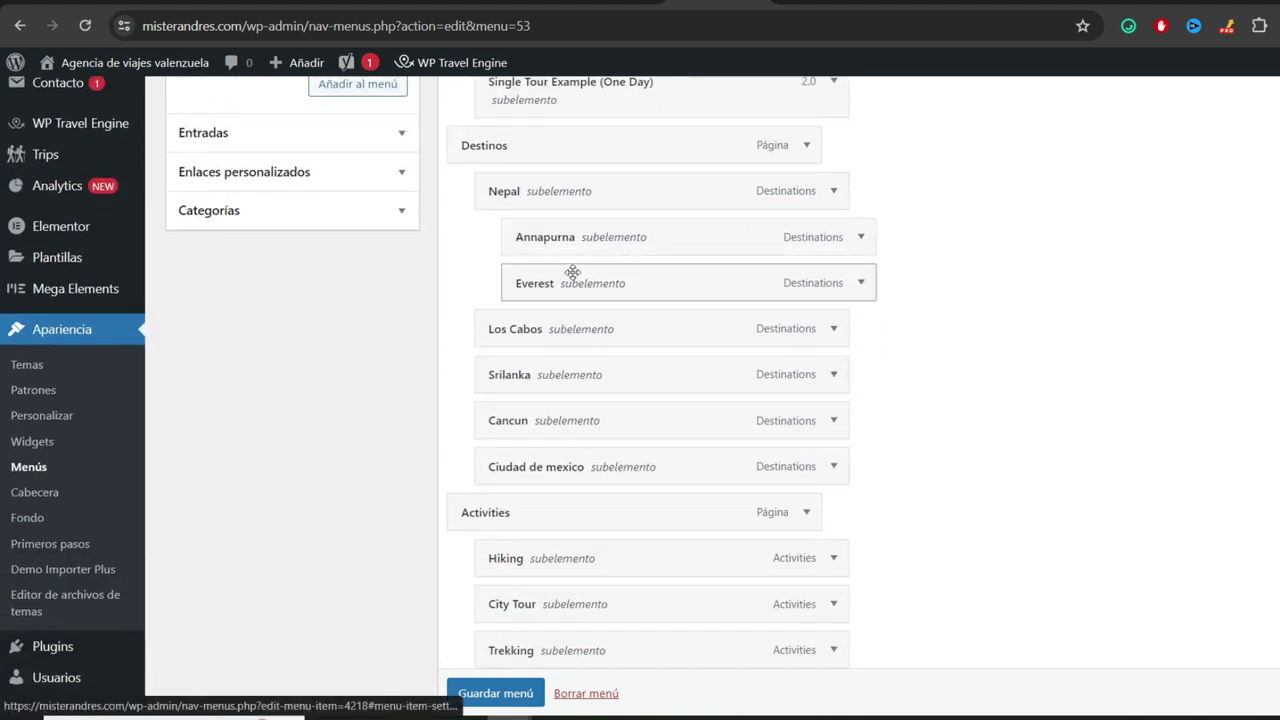
{"action": "left_click", "coordinate": [858, 239]}
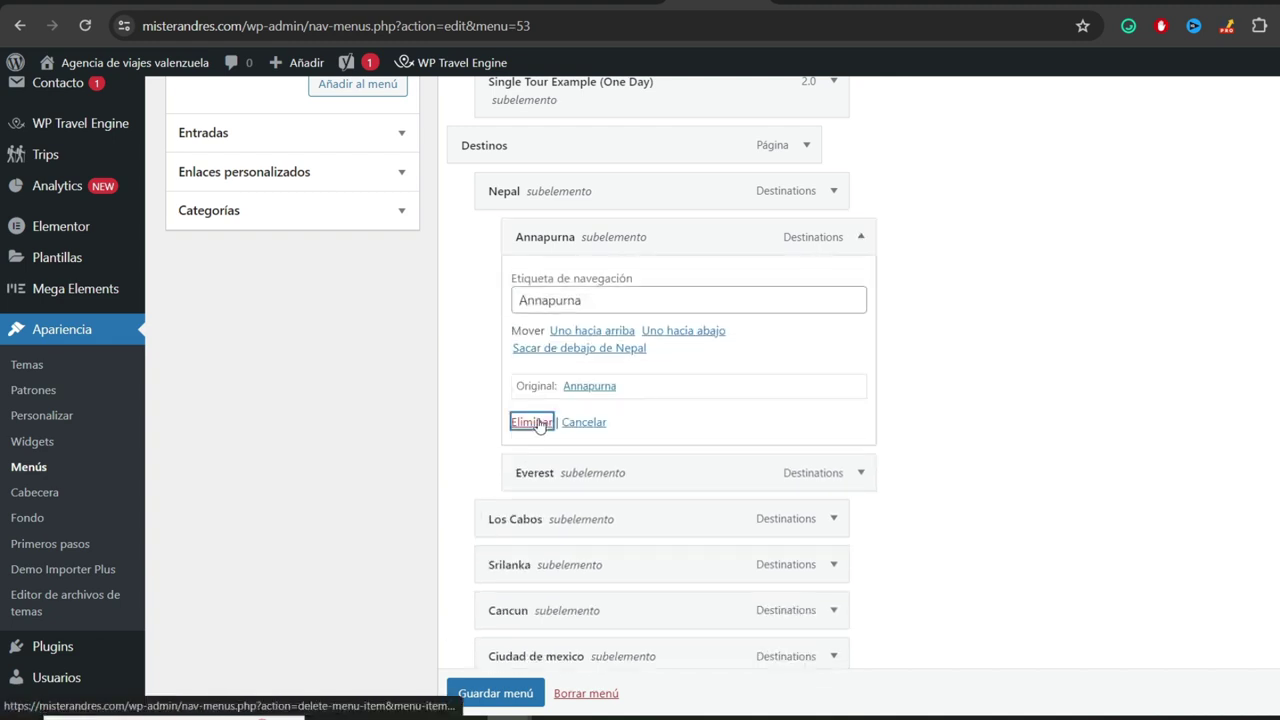
{"action": "left_click", "coordinate": [532, 422]}
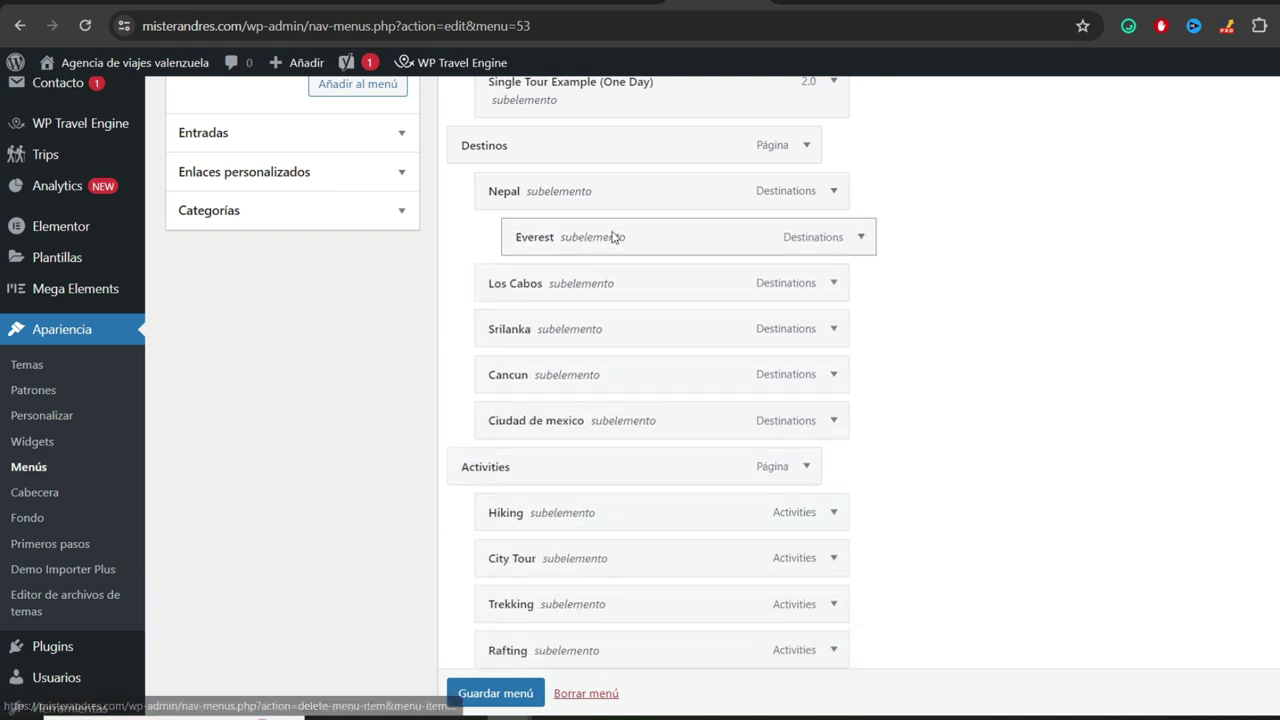
{"action": "left_click", "coordinate": [856, 237]}
{"action": "left_click", "coordinate": [531, 423]}
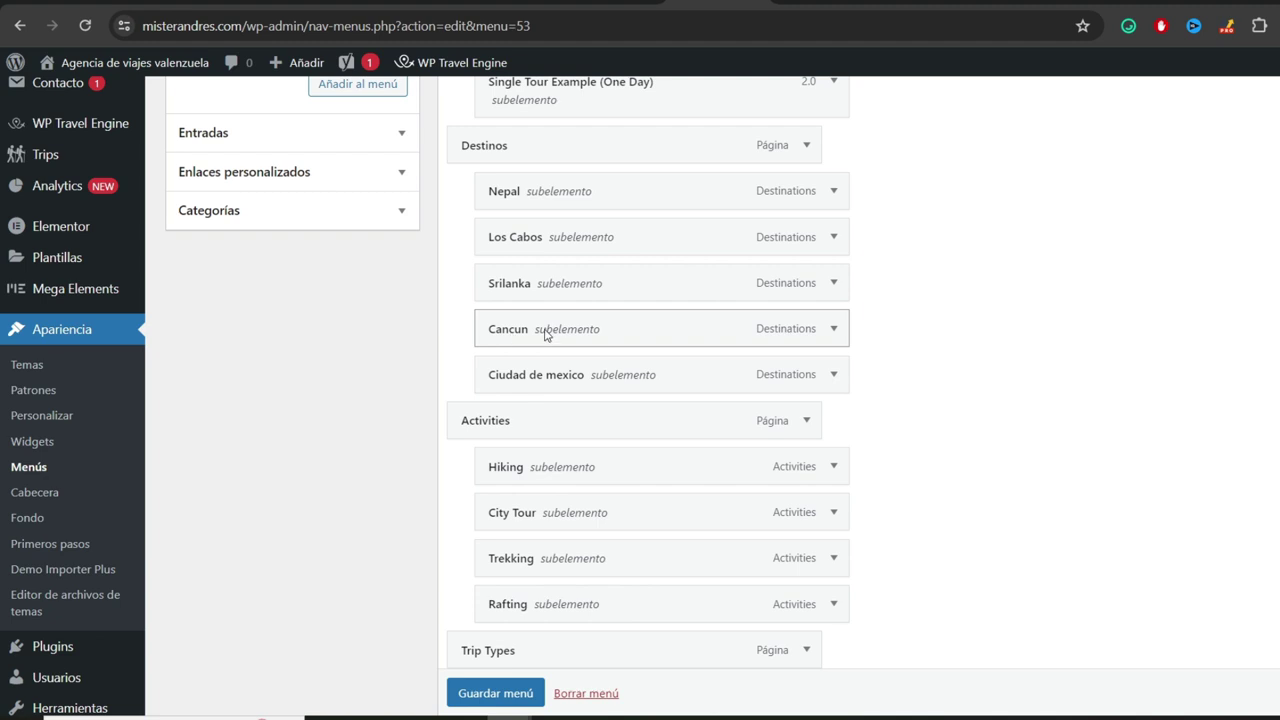
{"action": "left_click_drag", "start_coordinate": [506, 338], "coordinate": [512, 192]}
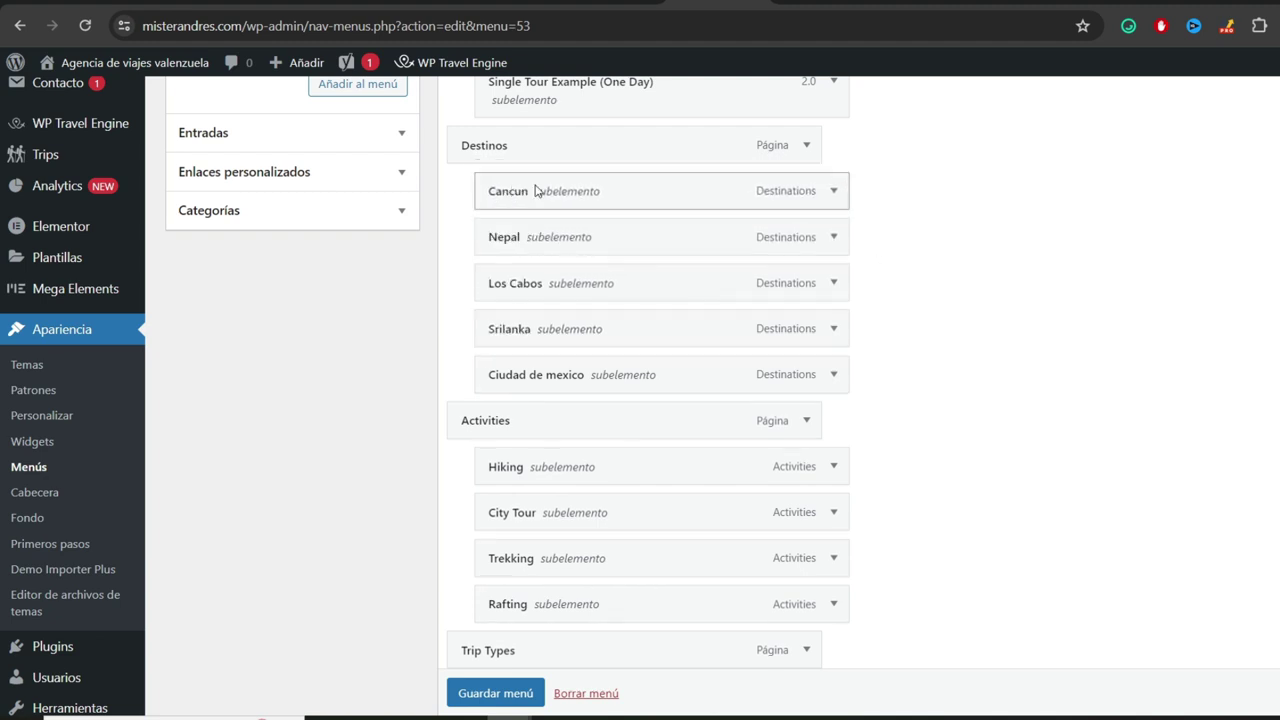
- Change the navigation label of the Activities menu item to "Actividades"
{"action": "scroll", "coordinate": [529, 150], "scroll_direction": "up", "scroll_amount": 1}
{"action": "scroll", "coordinate": [530, 155], "scroll_direction": "down", "scroll_amount": 4}
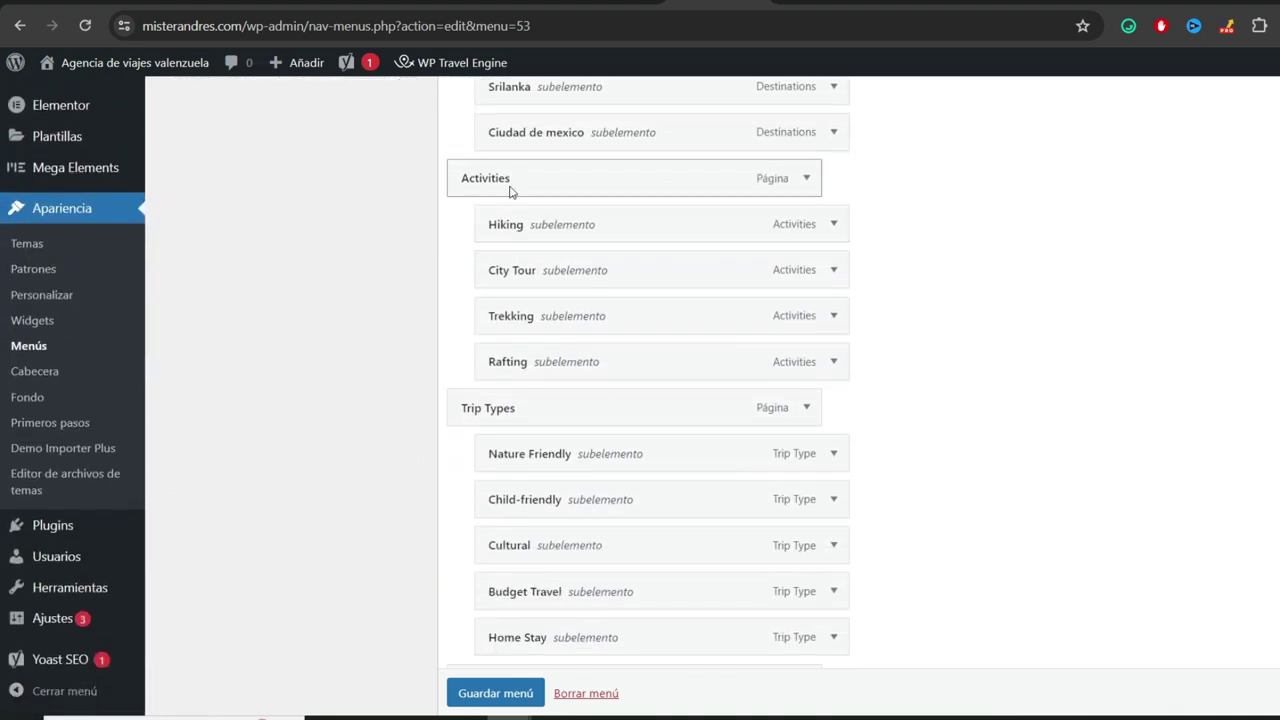
{"action": "left_click", "coordinate": [805, 178]}
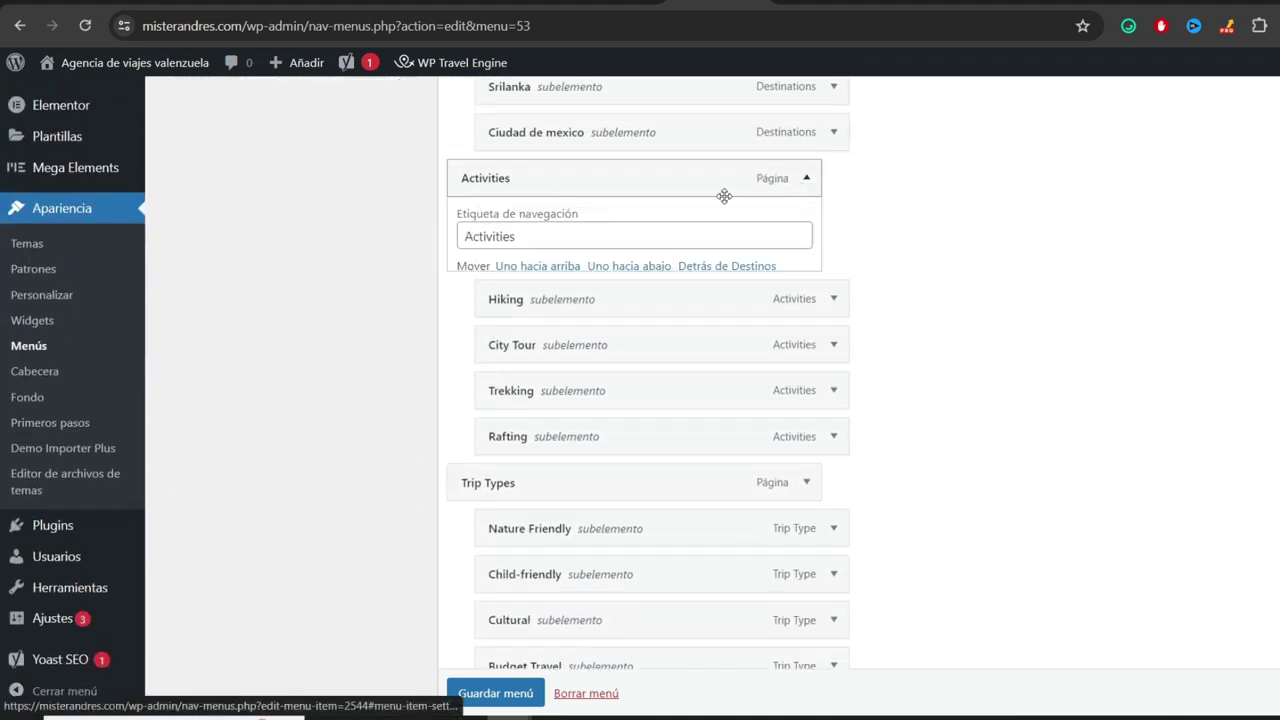
{"action": "key", "text": "Tab"}
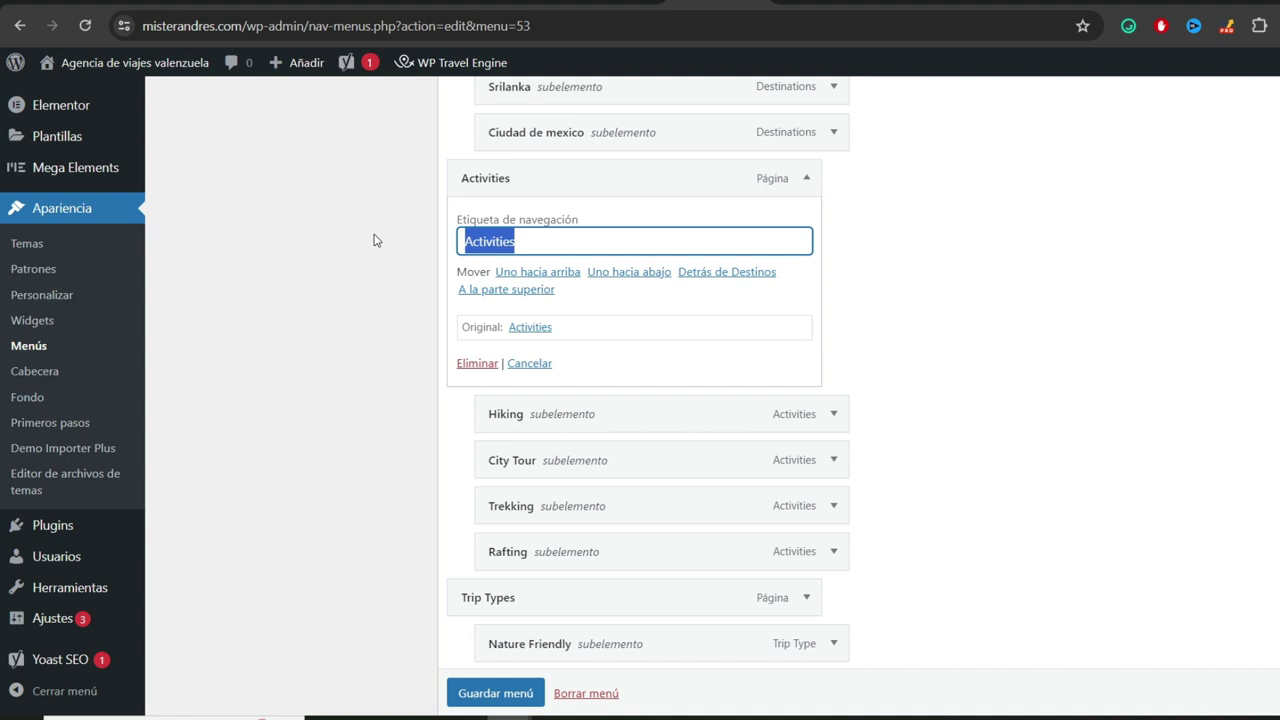
{"action": "type", "text": "Actividades"}
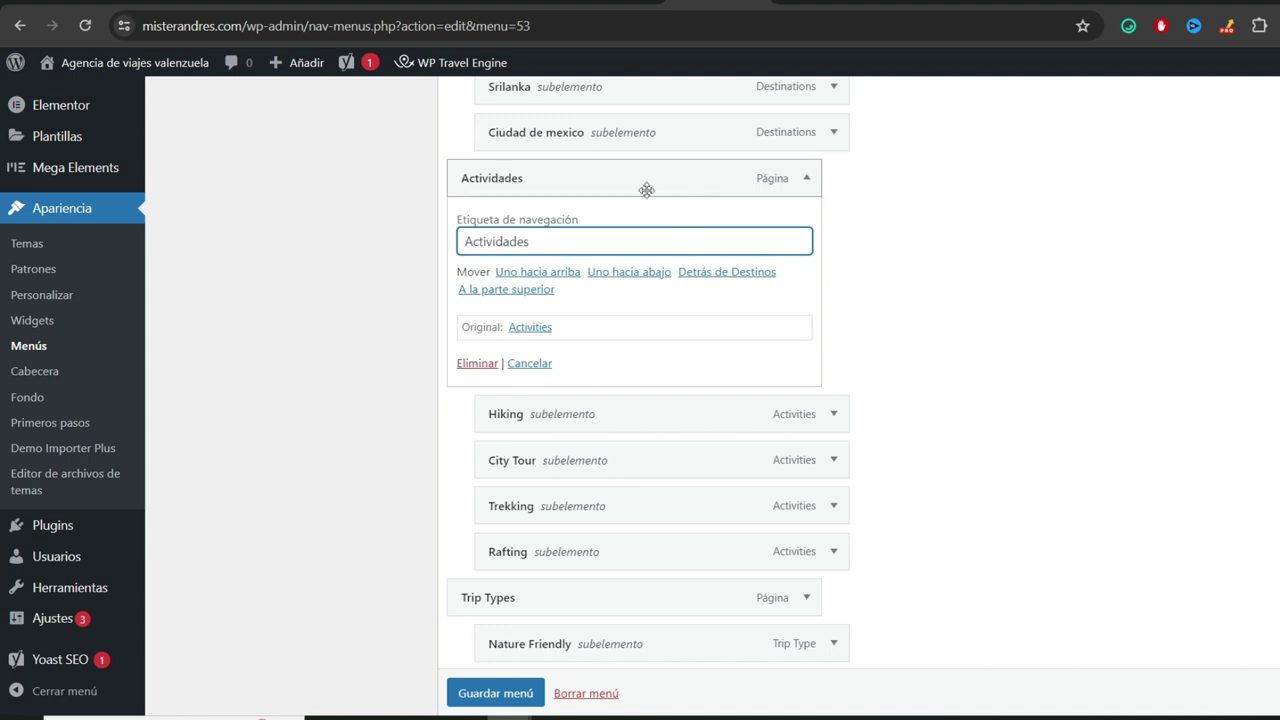
{"action": "left_click", "coordinate": [809, 180]}
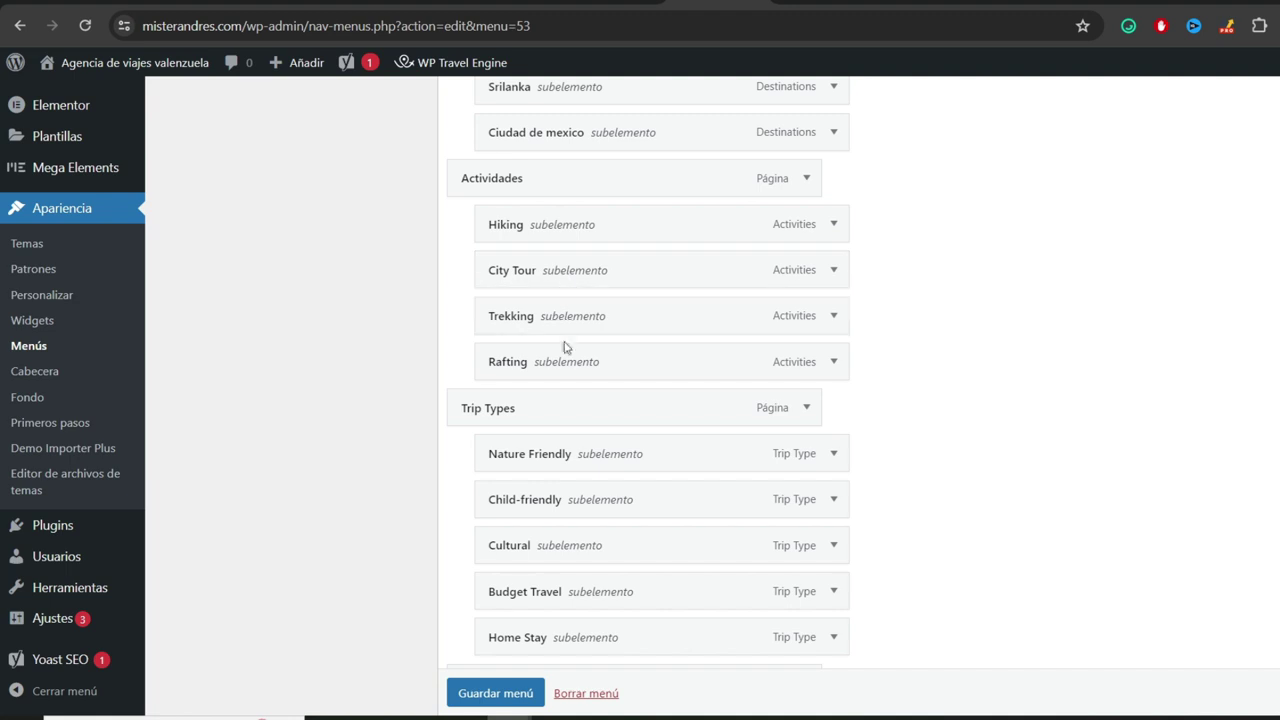
- Change the navigation label of the Trip Types menu item to "Tipos de viajes"
{"action": "scroll", "coordinate": [563, 346], "scroll_direction": "down", "scroll_amount": 2}
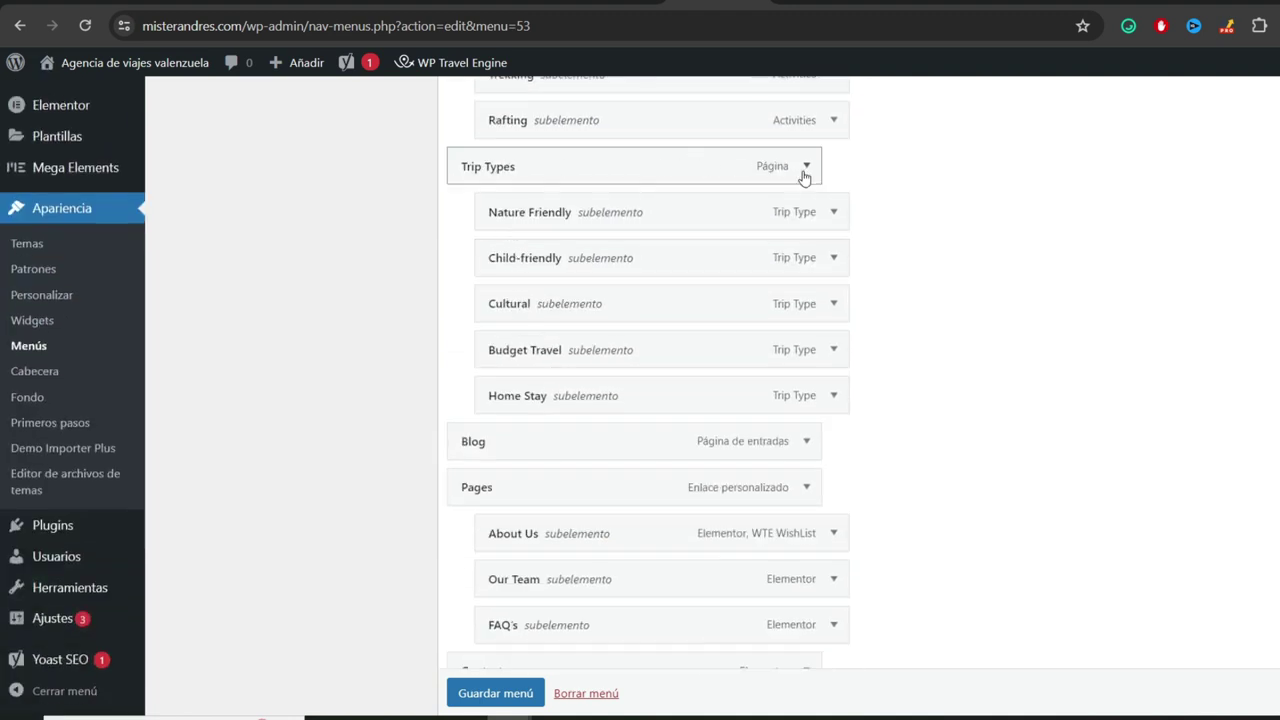
{"action": "left_click", "coordinate": [805, 176]}
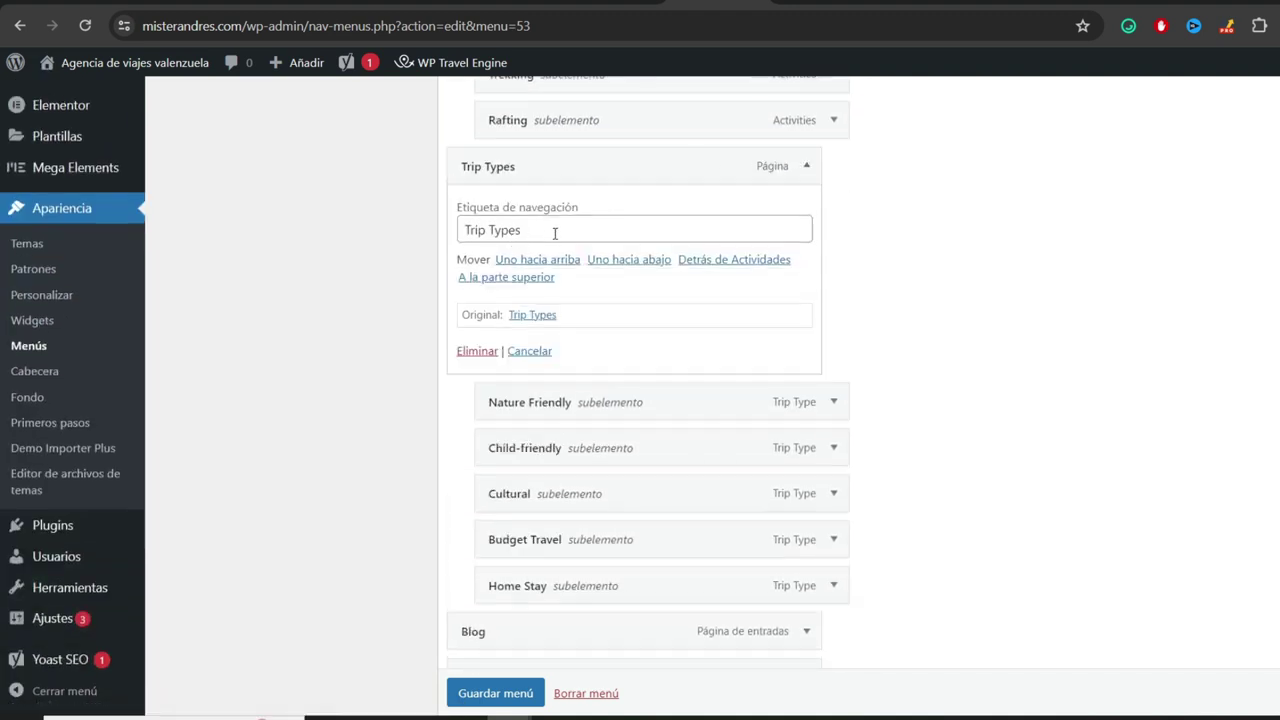
{"action": "left_click_drag", "start_coordinate": [555, 233], "coordinate": [310, 220]}
{"action": "type", "text": "Tipos de viajes"}
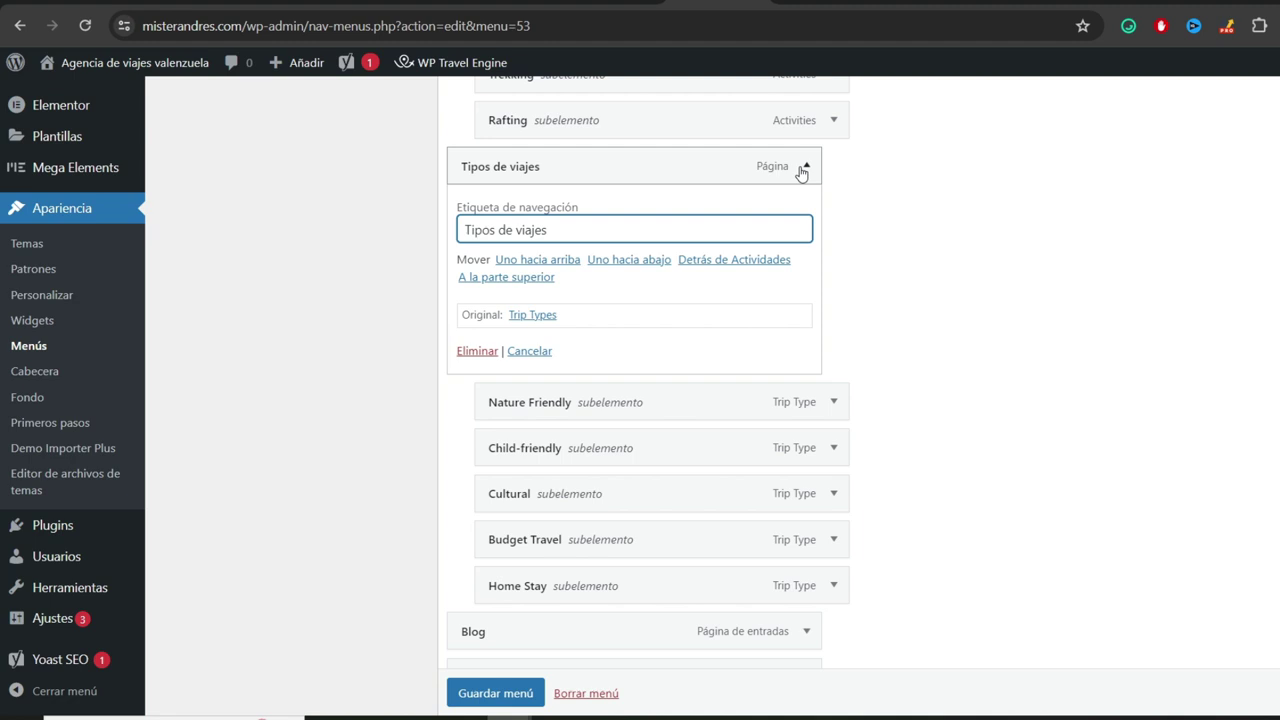
{"action": "left_click", "coordinate": [804, 169]}
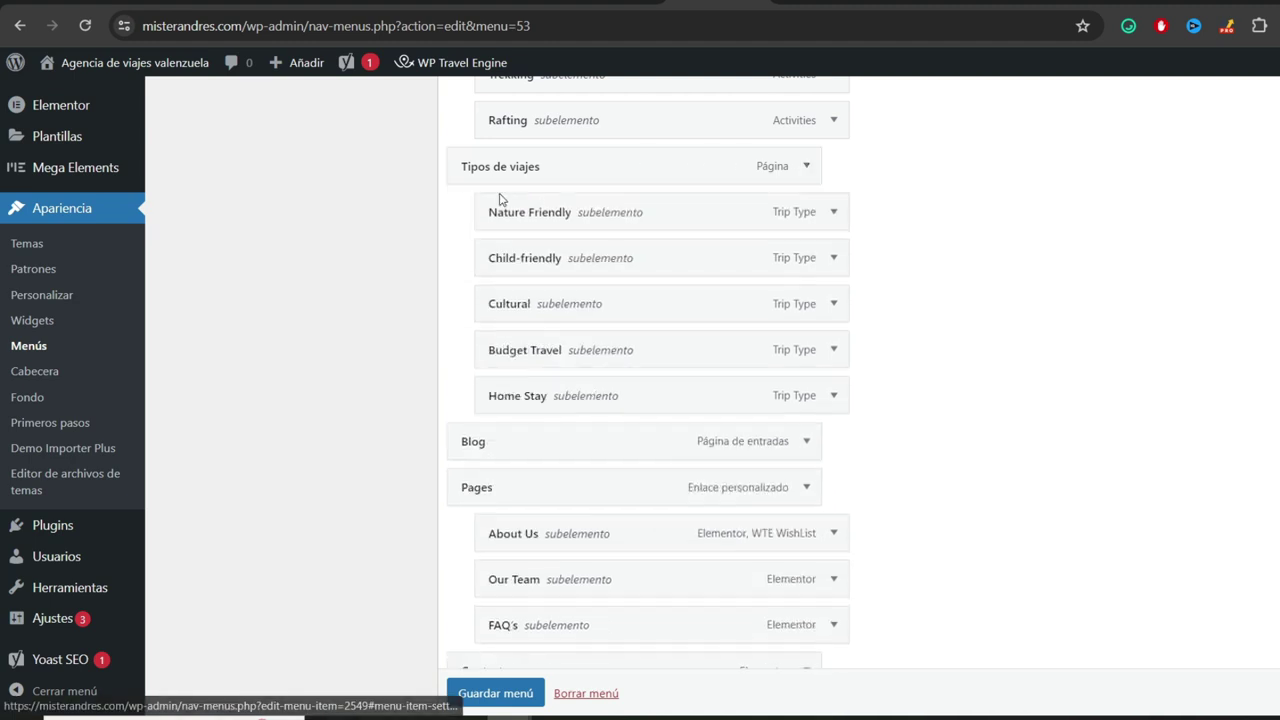
- Remove the Home Stay and Budget Travel sub-items from Tipos de viajes
{"action": "scroll", "coordinate": [579, 269], "scroll_direction": "down", "scroll_amount": 2}
{"action": "scroll", "coordinate": [579, 268], "scroll_direction": "up", "scroll_amount": 1}
{"action": "scroll", "coordinate": [579, 268], "scroll_direction": "up", "scroll_amount": 1}
{"action": "left_click", "coordinate": [833, 396]}
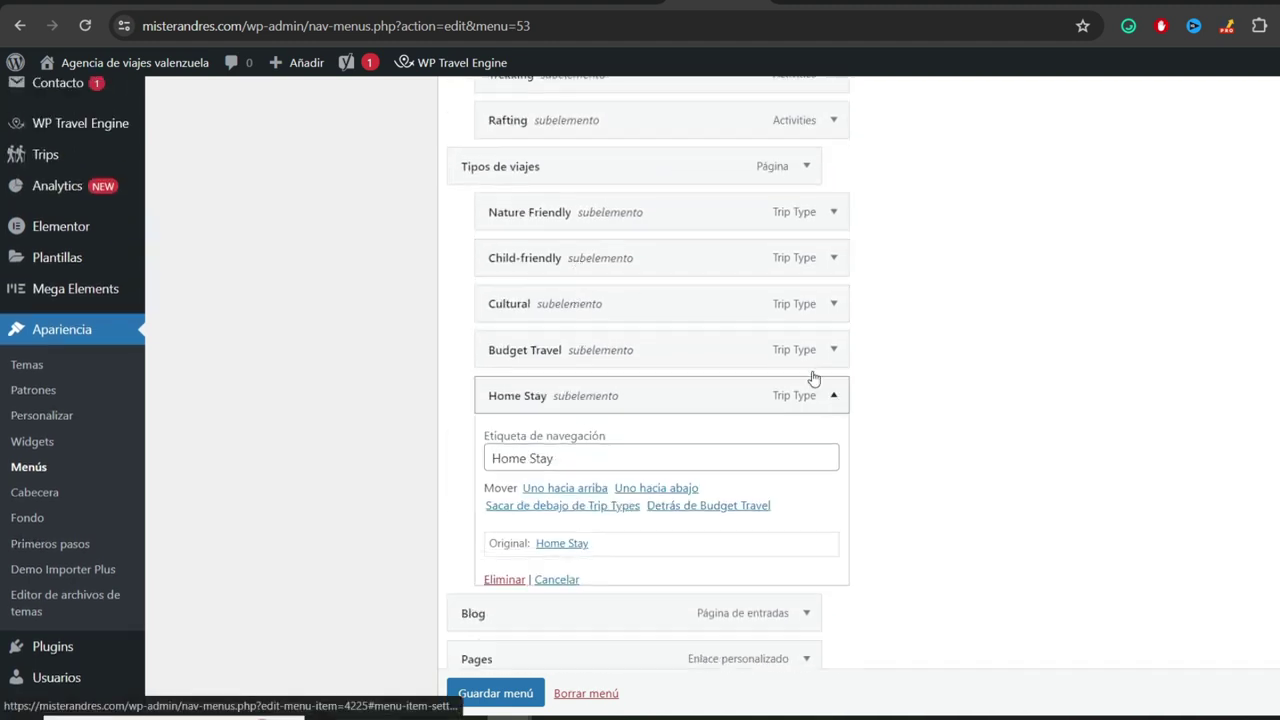
{"action": "left_click", "coordinate": [500, 577]}
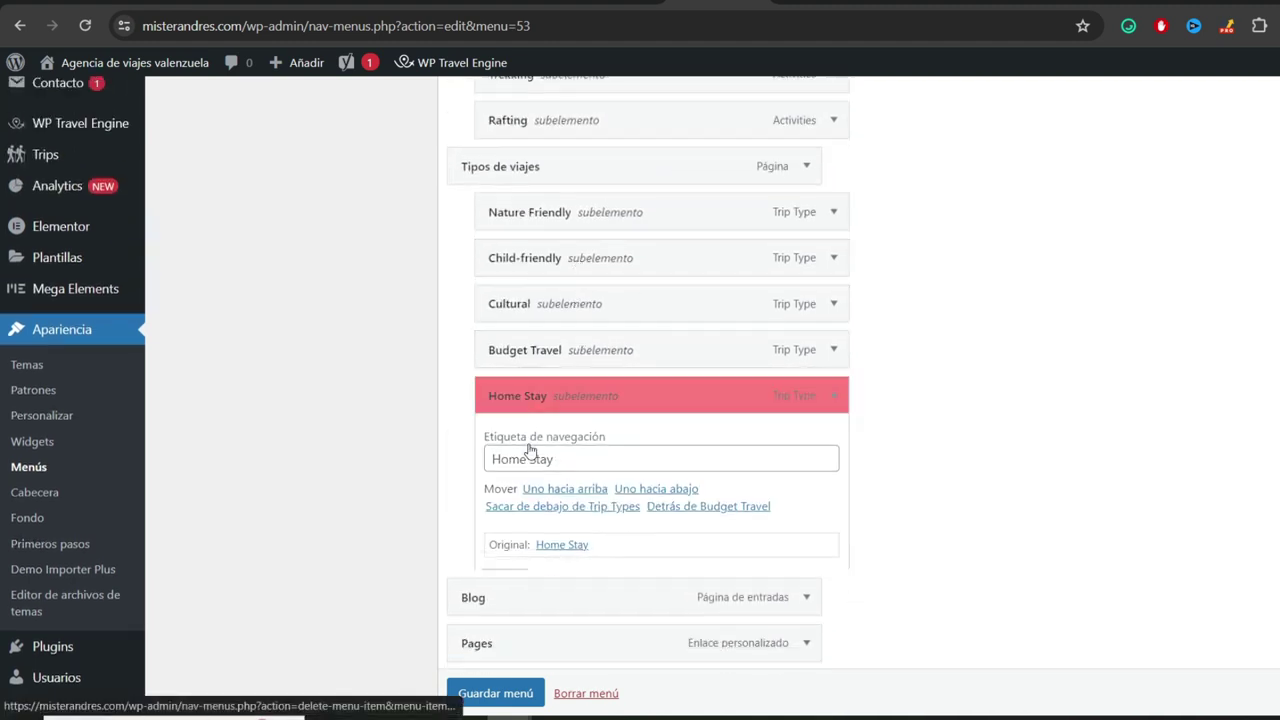
{"action": "left_click", "coordinate": [834, 350]}
{"action": "left_click", "coordinate": [505, 531]}
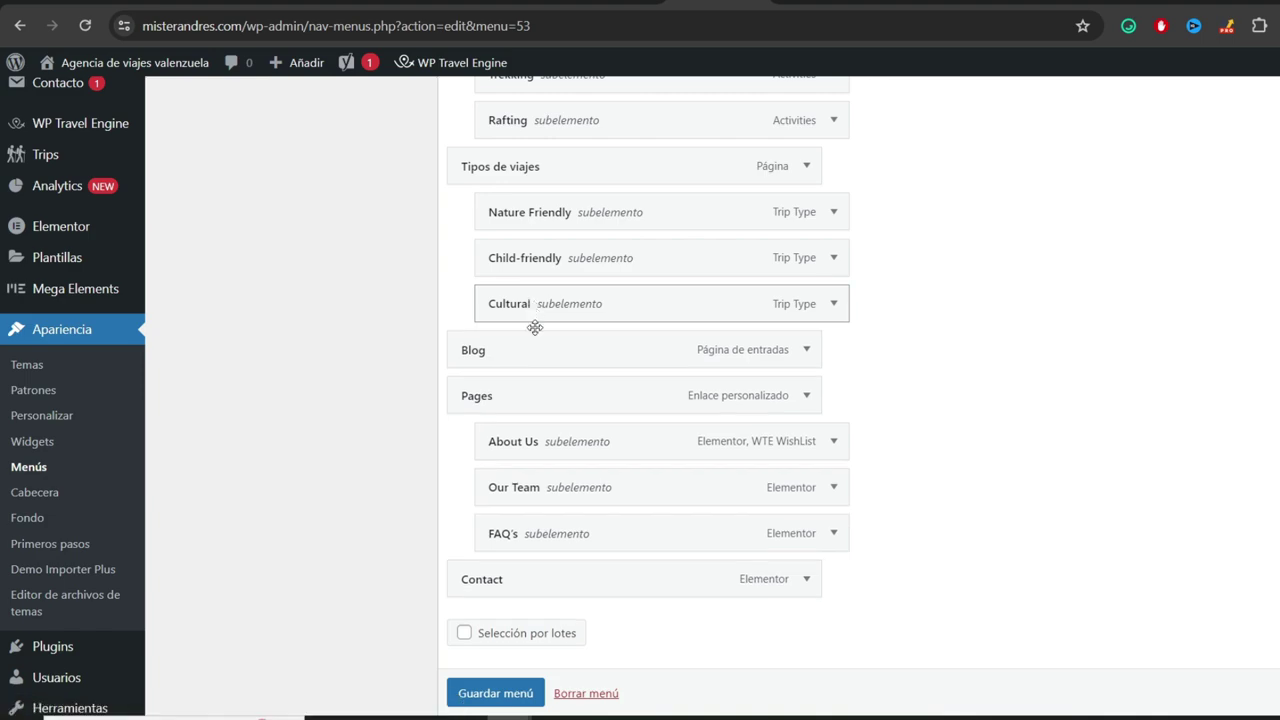
{"action": "scroll", "coordinate": [414, 466], "scroll_direction": "up", "scroll_amount": 7}
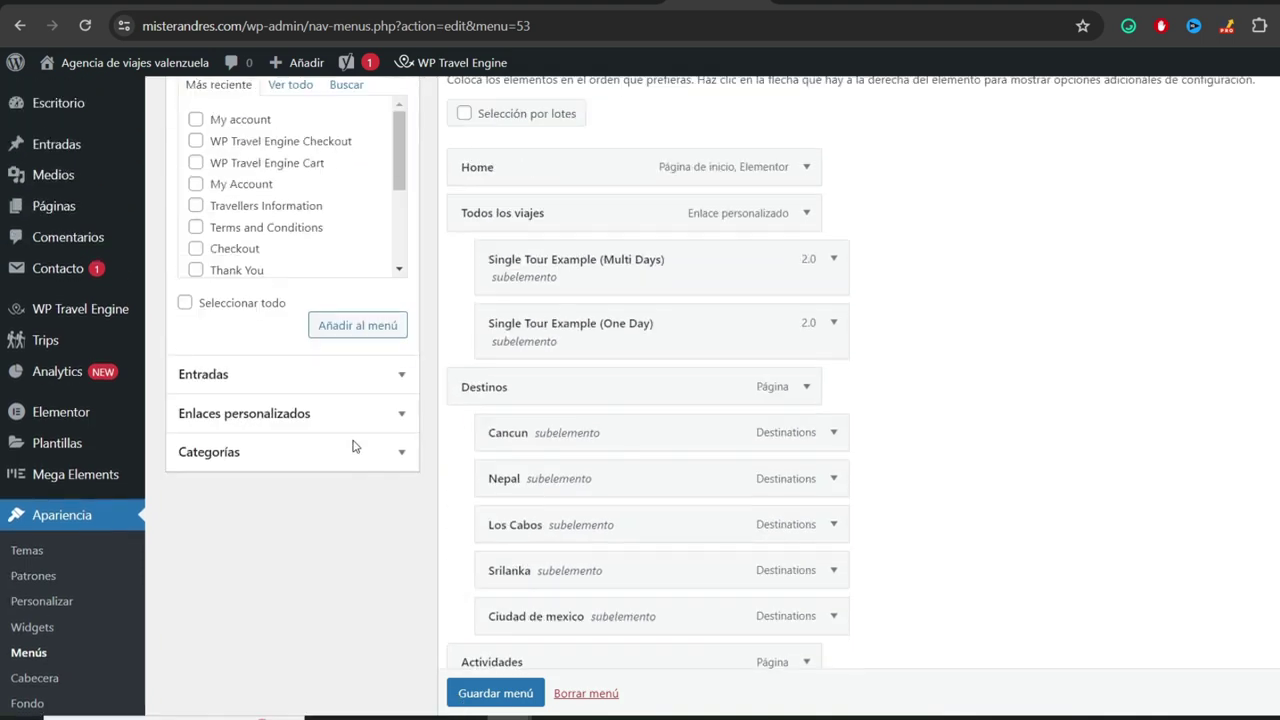
{"action": "scroll", "coordinate": [352, 446], "scroll_direction": "up", "scroll_amount": 4}
{"action": "scroll", "coordinate": [656, 342], "scroll_direction": "down", "scroll_amount": 5}
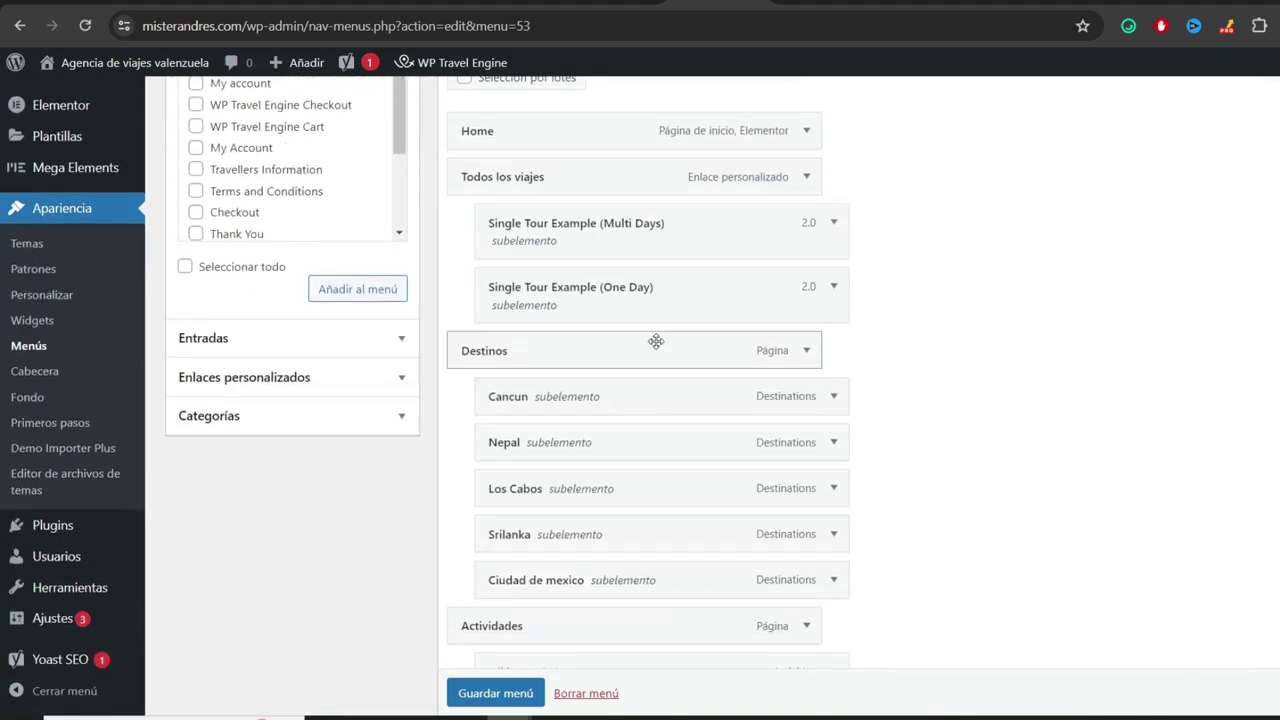
{"action": "scroll", "coordinate": [656, 342], "scroll_direction": "down", "scroll_amount": 1}
{"action": "scroll", "coordinate": [566, 331], "scroll_direction": "up", "scroll_amount": 2}
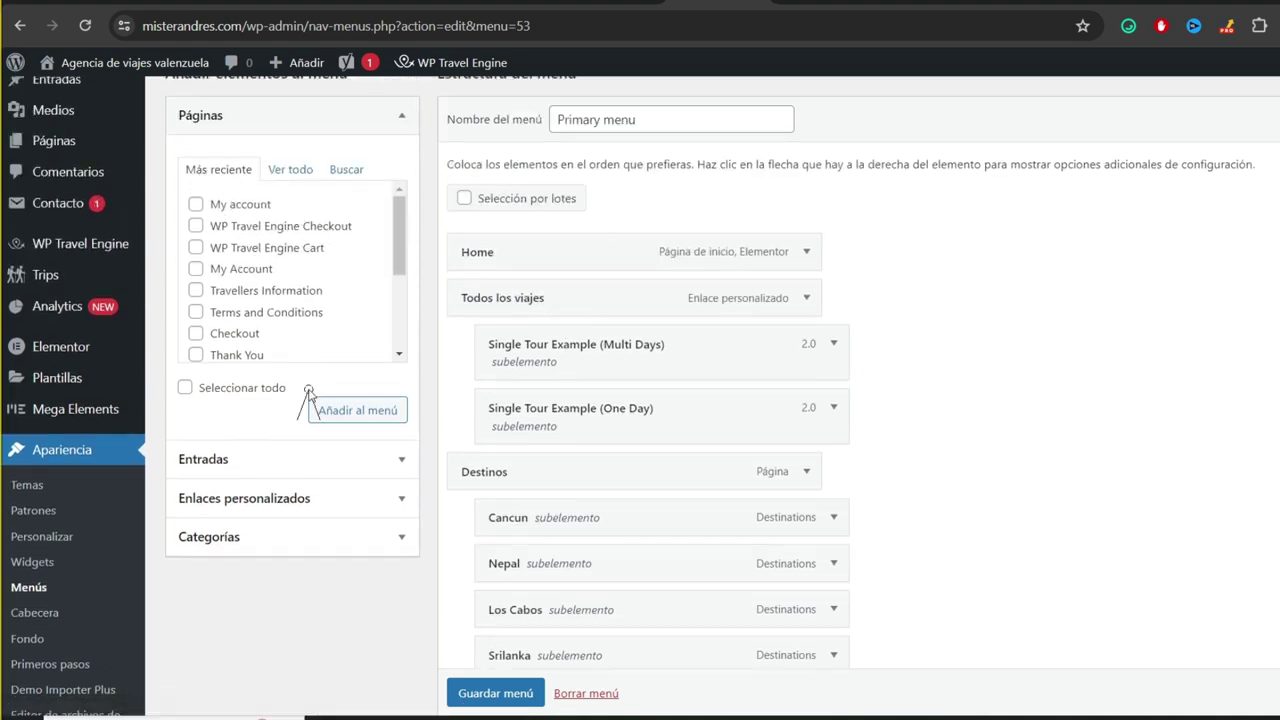
{"action": "left_click_drag", "start_coordinate": [309, 392], "coordinate": [291, 172]}
{"action": "left_click_drag", "start_coordinate": [363, 292], "coordinate": [354, 182]}
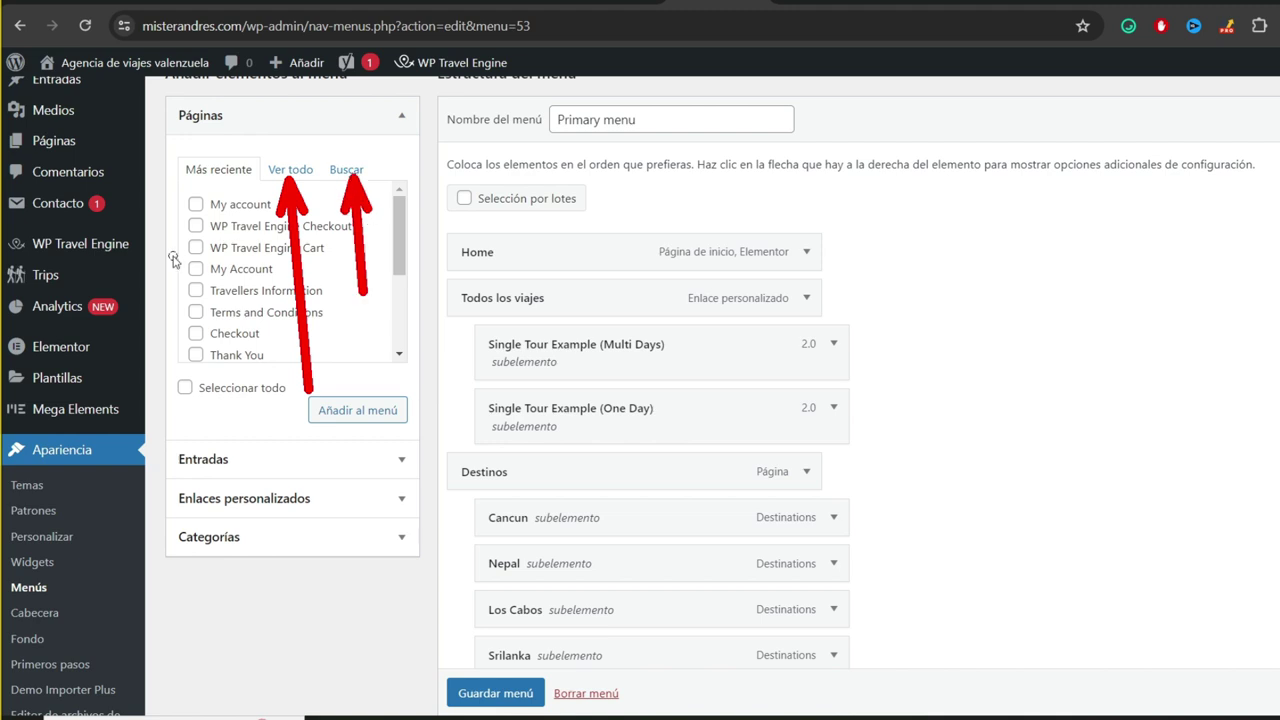
{"action": "key", "text": "Escape"}
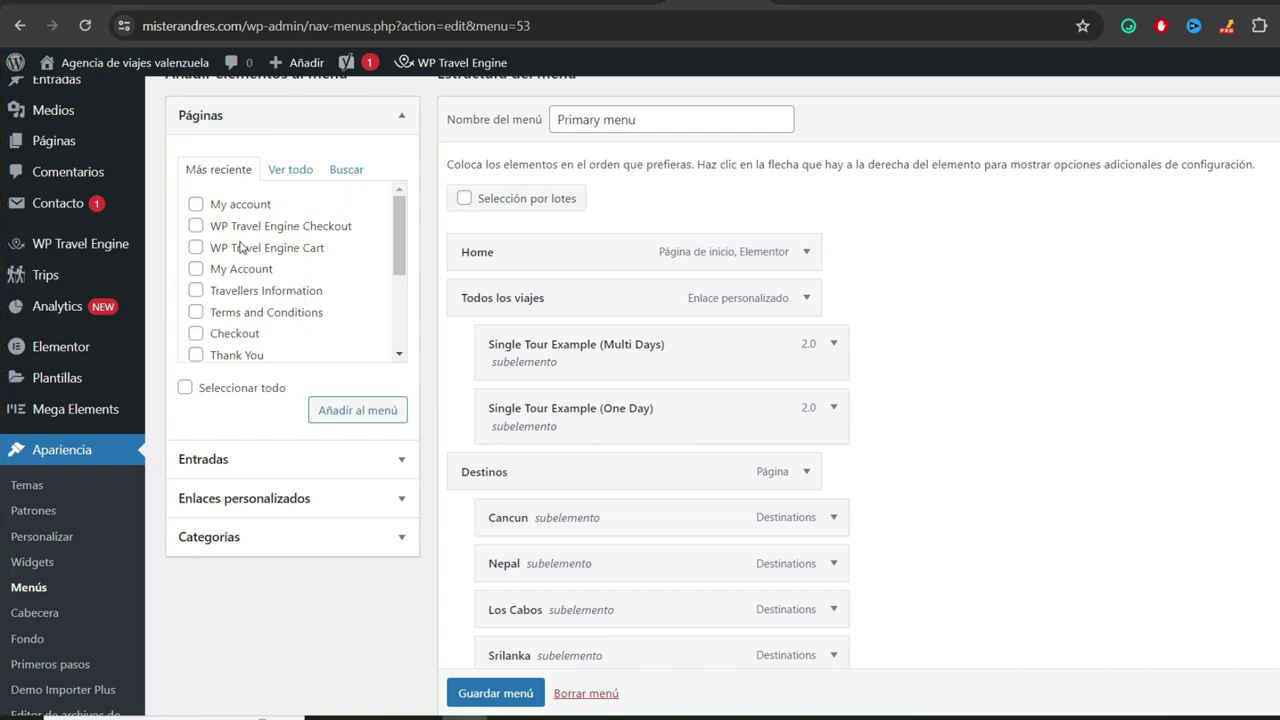
- Examine the pages that can be added to the menu in the complete and most recent lists, and show the page search
{"action": "left_click", "coordinate": [290, 172]}
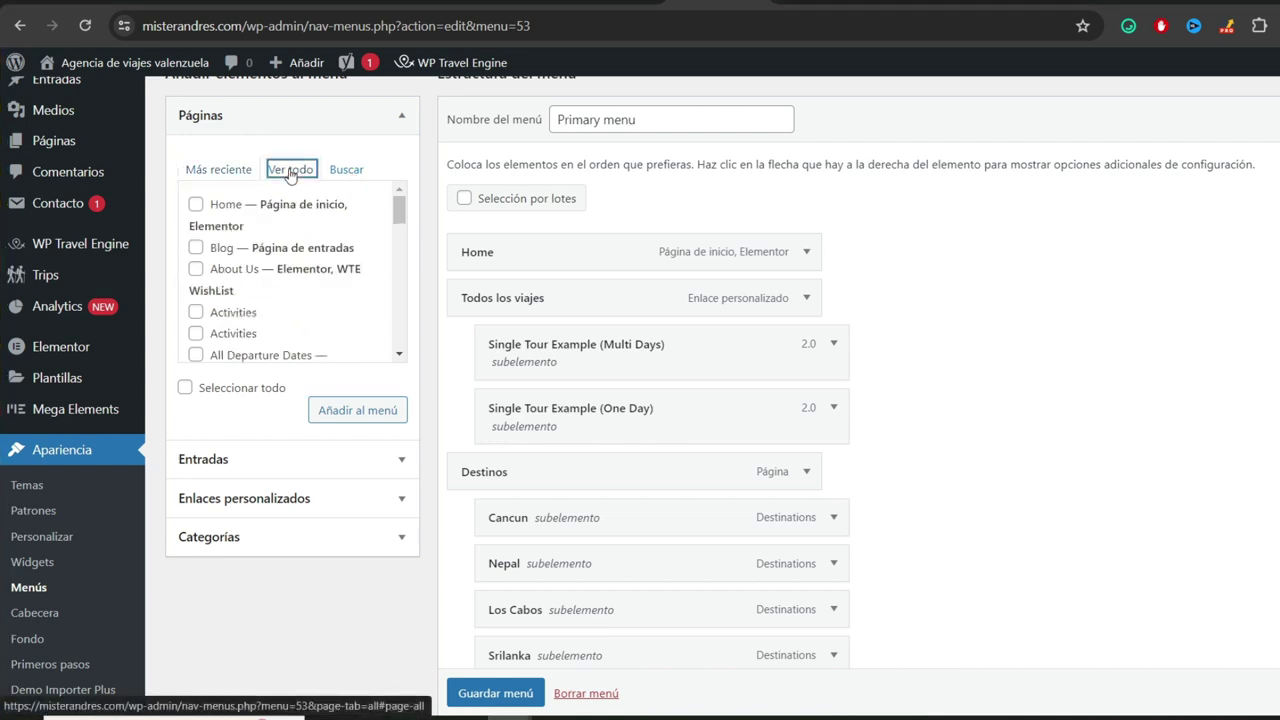
{"action": "scroll", "coordinate": [393, 229], "scroll_direction": "down", "scroll_amount": 2}
{"action": "scroll", "coordinate": [393, 229], "scroll_direction": "down", "scroll_amount": 5}
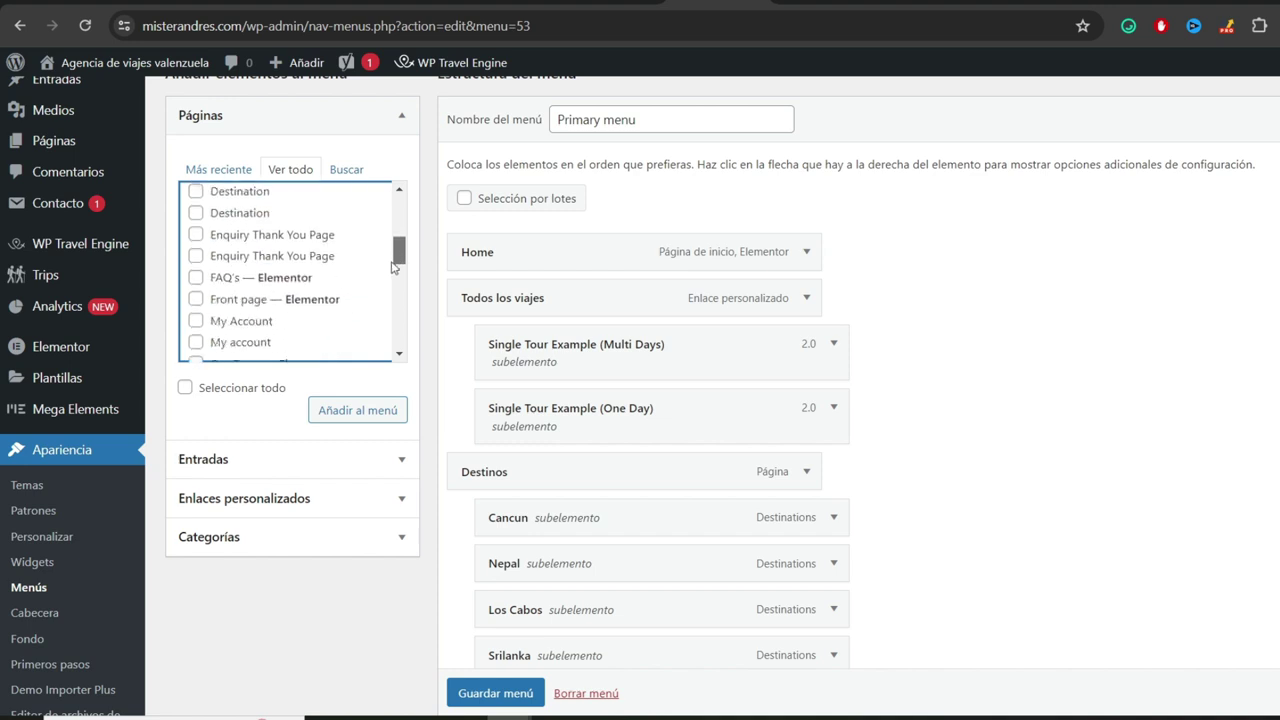
{"action": "left_click", "coordinate": [210, 172]}
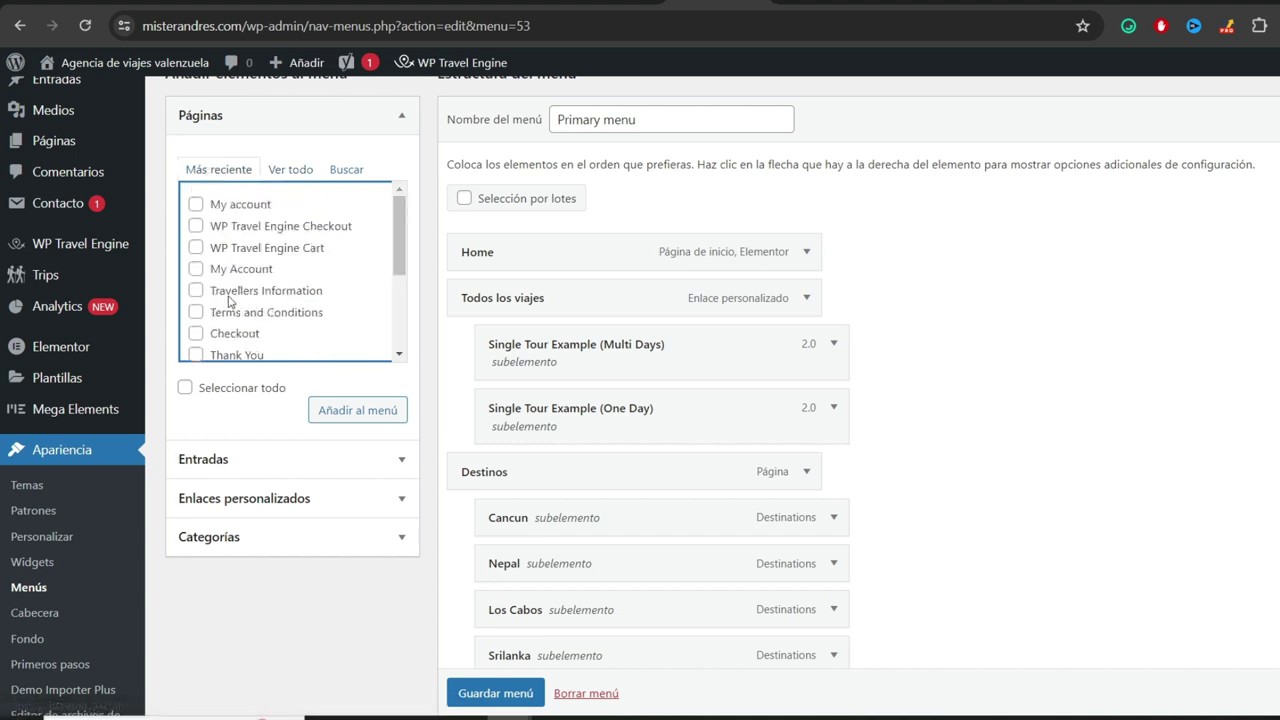
{"action": "left_click", "coordinate": [298, 170]}
{"action": "scroll", "coordinate": [398, 220], "scroll_direction": "down", "scroll_amount": 1}
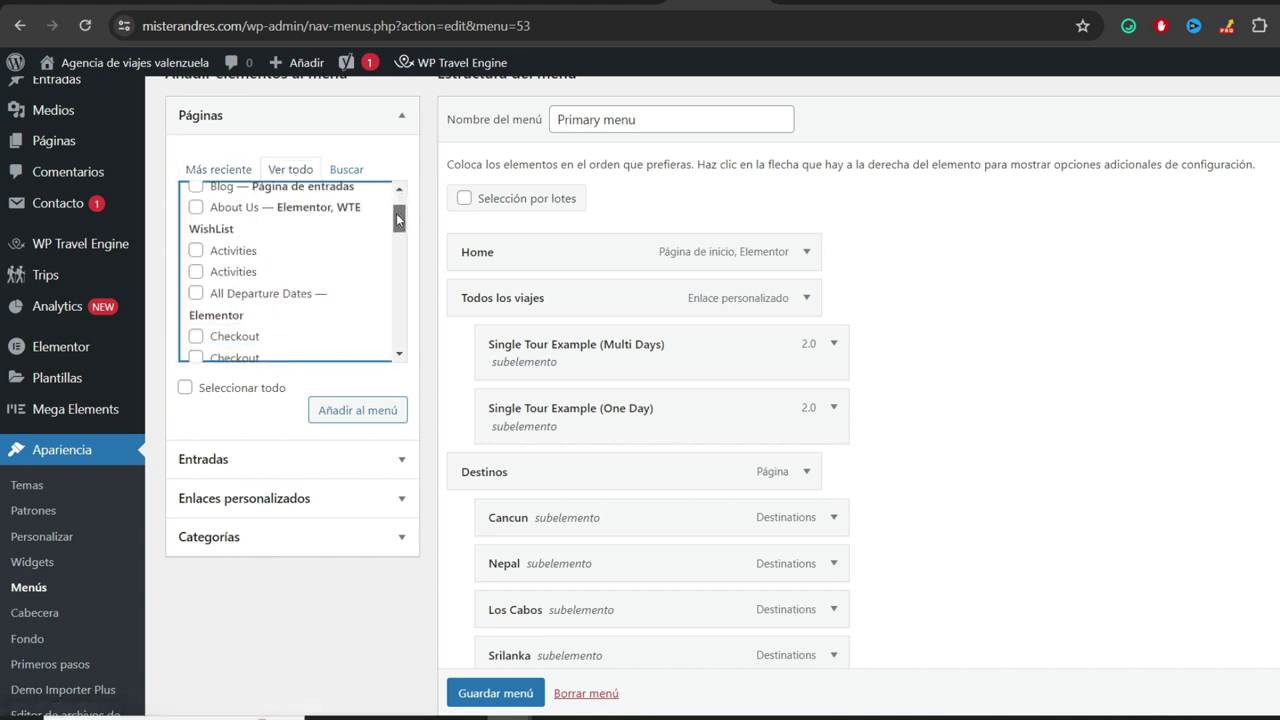
{"action": "left_click_drag", "start_coordinate": [398, 220], "coordinate": [398, 350]}
{"action": "left_click", "coordinate": [346, 170]}
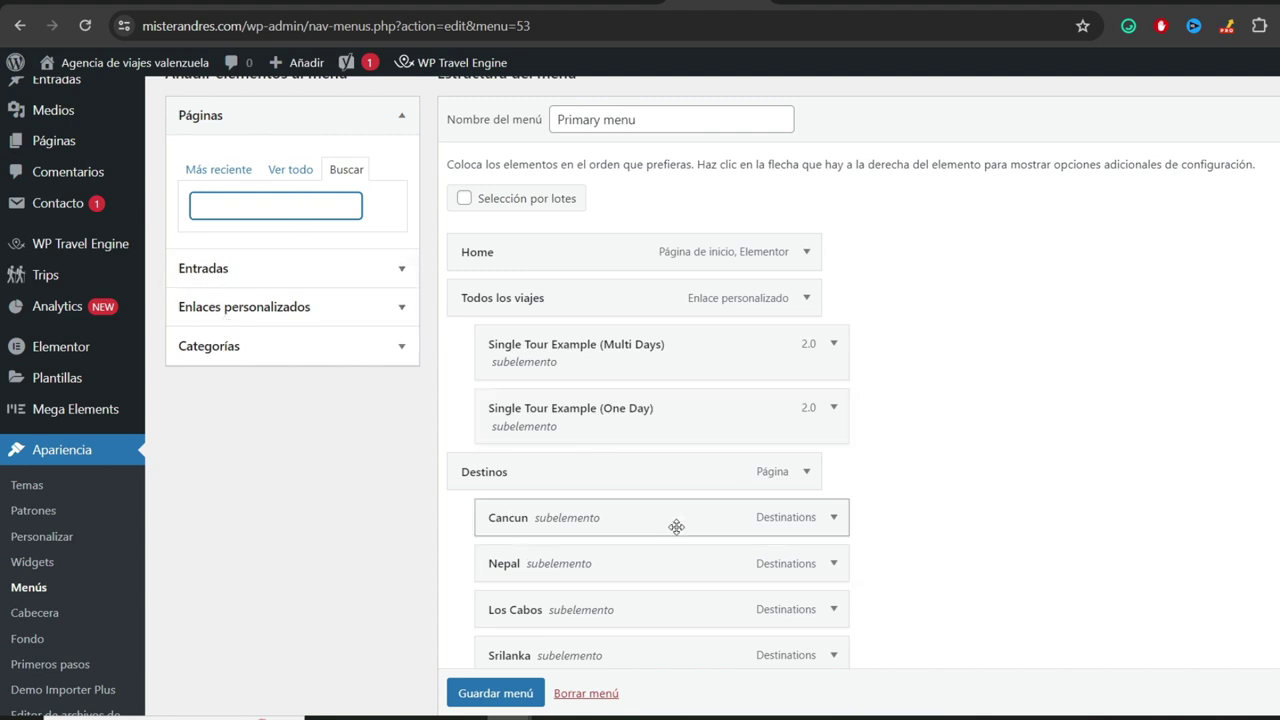
{"action": "scroll", "coordinate": [677, 526], "scroll_direction": "down", "scroll_amount": 3}
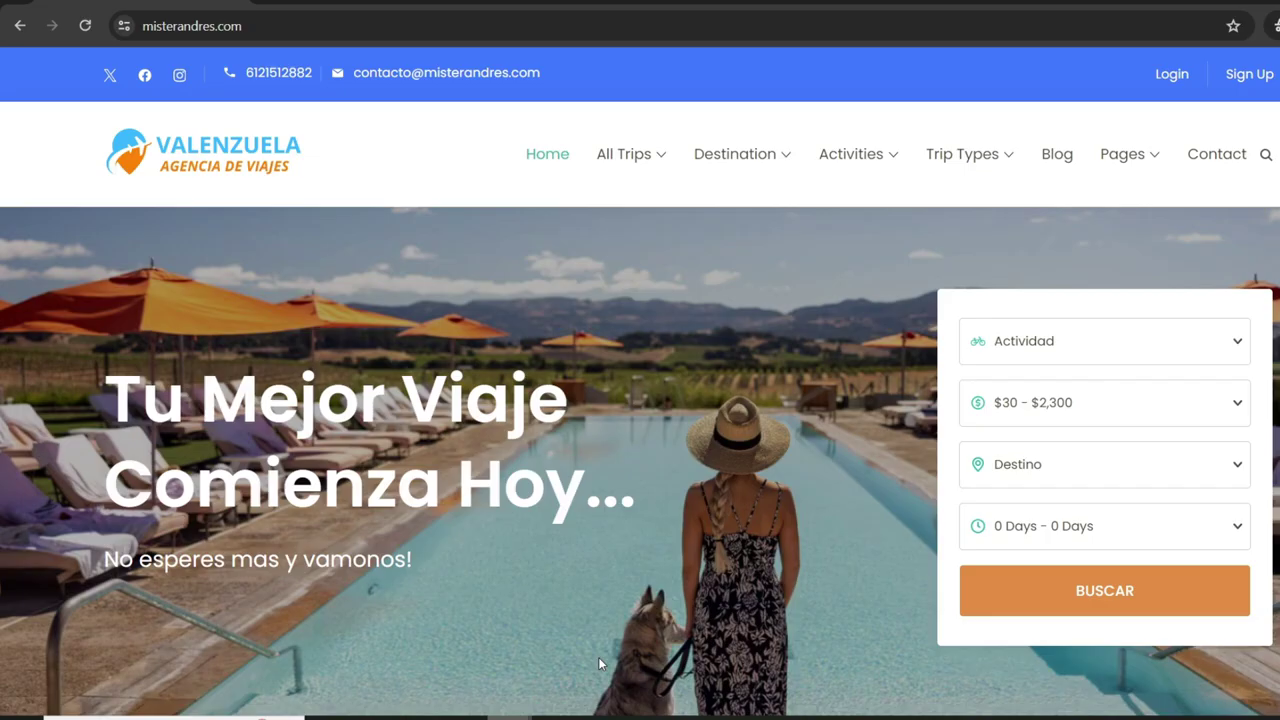
- On the live site, open the Parque Xcaret con Show México Espectacular tour from Tours Mas Pedidos and copy its page URL
{"action": "mouse_move", "coordinate": [620, 152]}
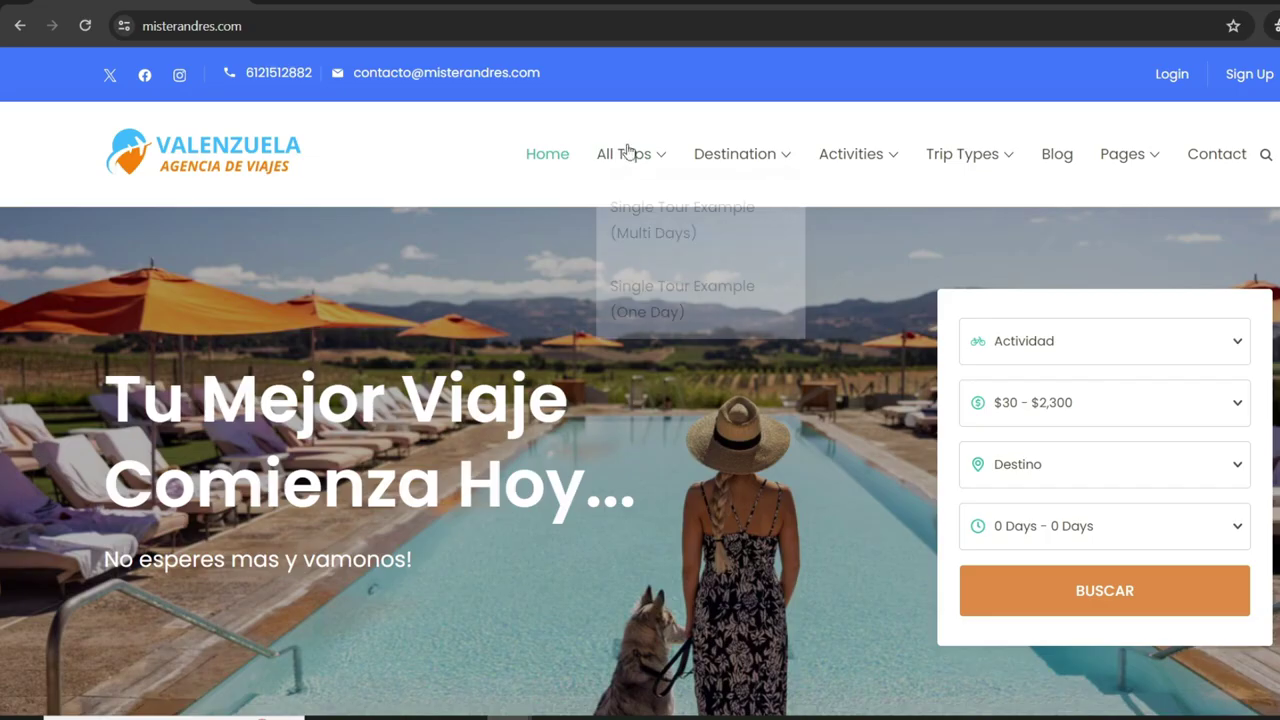
{"action": "scroll", "coordinate": [669, 228], "scroll_direction": "down", "scroll_amount": 3}
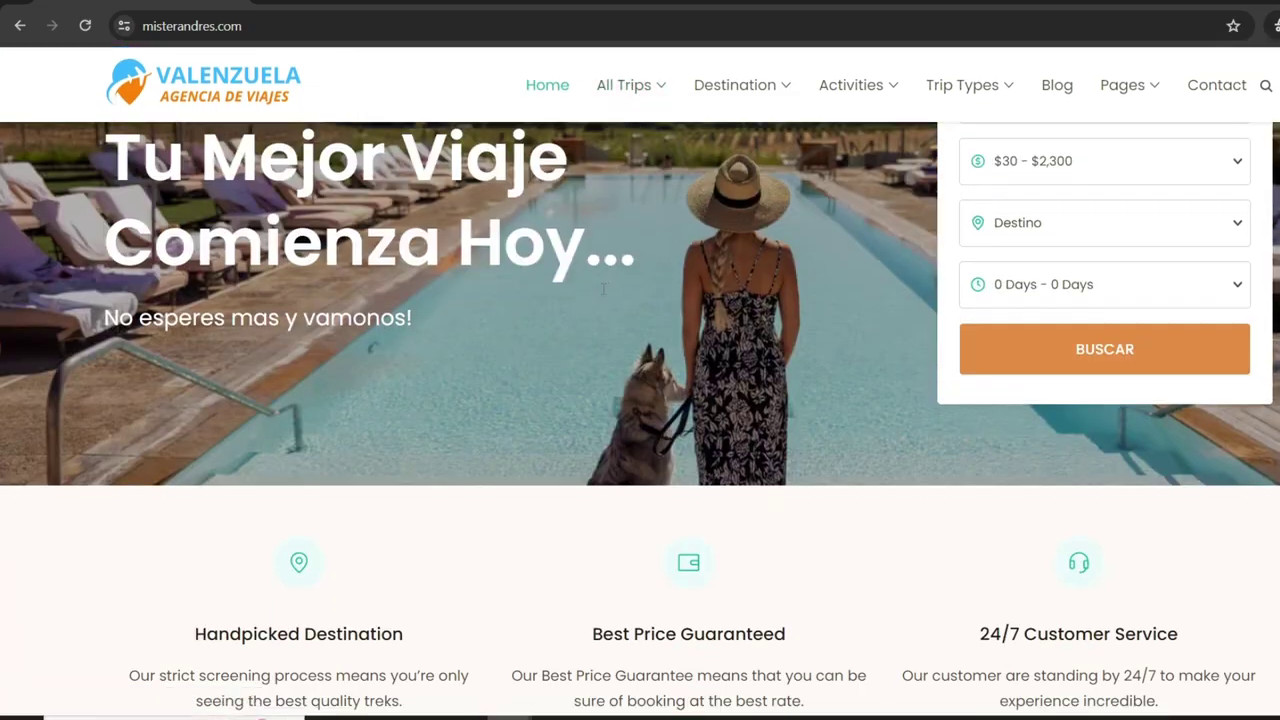
{"action": "scroll", "coordinate": [409, 425], "scroll_direction": "down", "scroll_amount": 2}
{"action": "scroll", "coordinate": [409, 425], "scroll_direction": "down", "scroll_amount": 5}
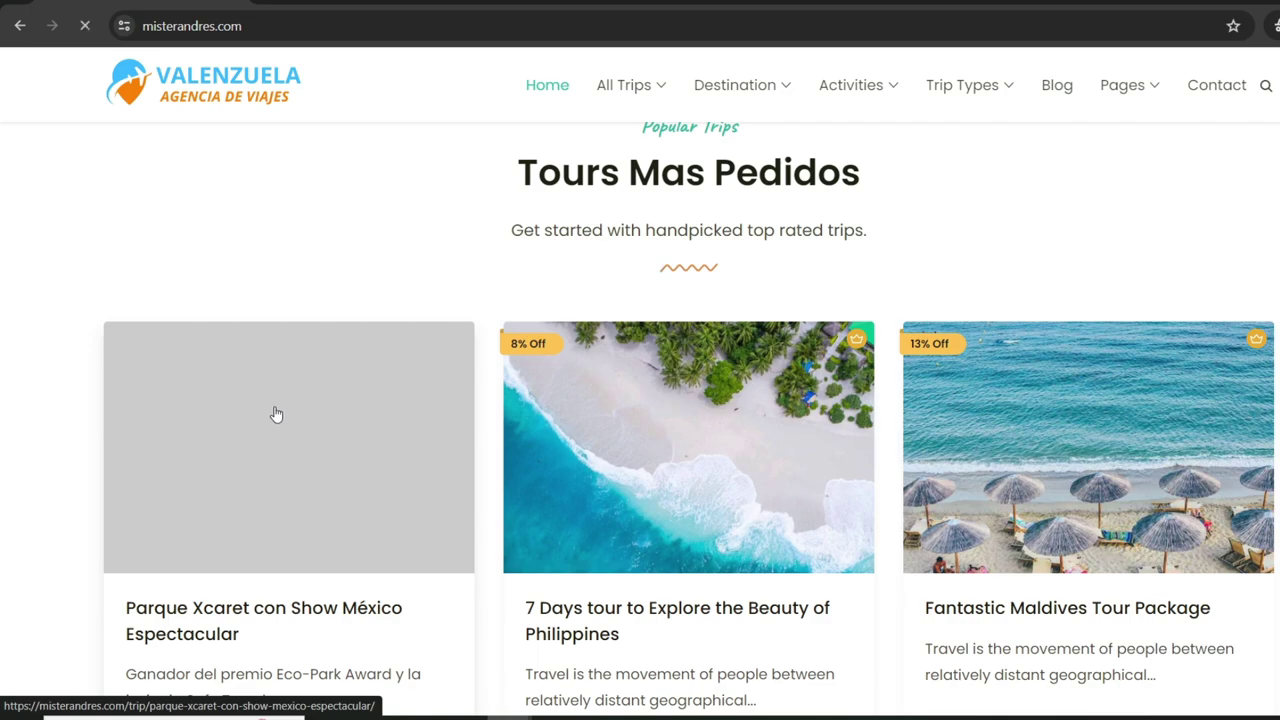
{"action": "left_click", "coordinate": [276, 414]}
{"action": "scroll", "coordinate": [592, 340], "scroll_direction": "down", "scroll_amount": 3}
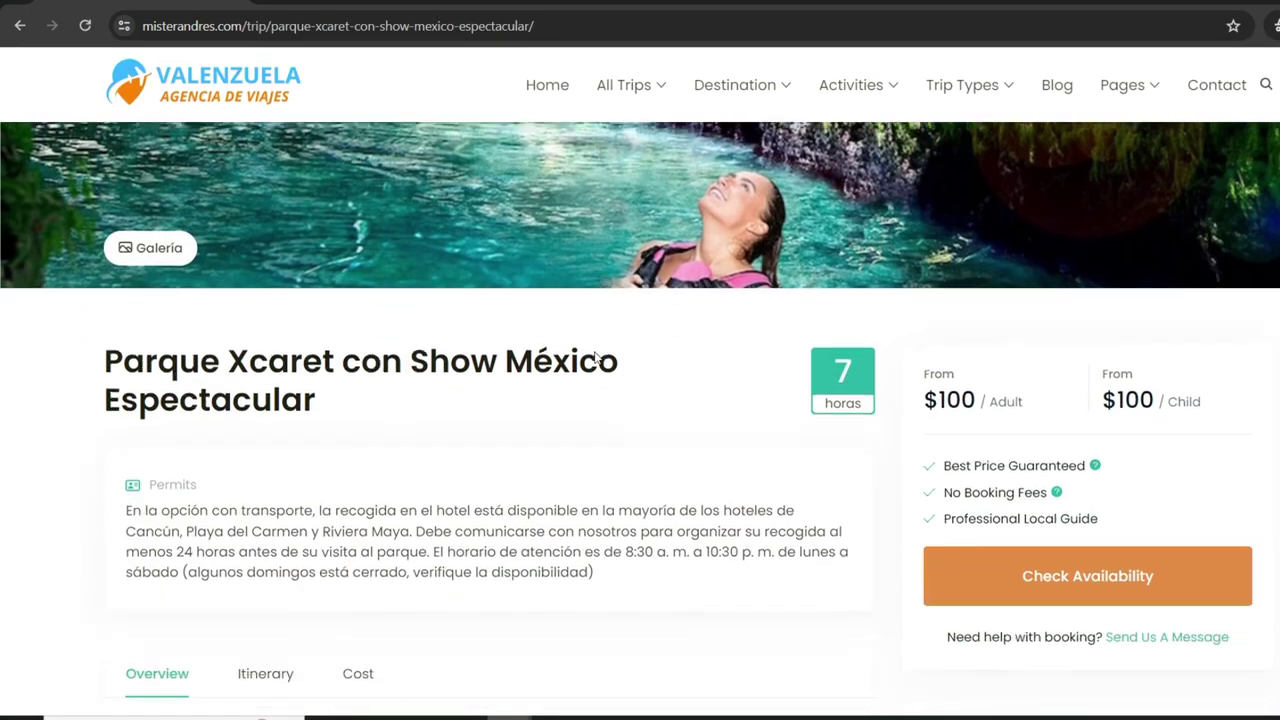
{"action": "scroll", "coordinate": [597, 360], "scroll_direction": "down", "scroll_amount": 3}
{"action": "scroll", "coordinate": [597, 360], "scroll_direction": "up", "scroll_amount": 4}
{"action": "left_click", "coordinate": [321, 26]}
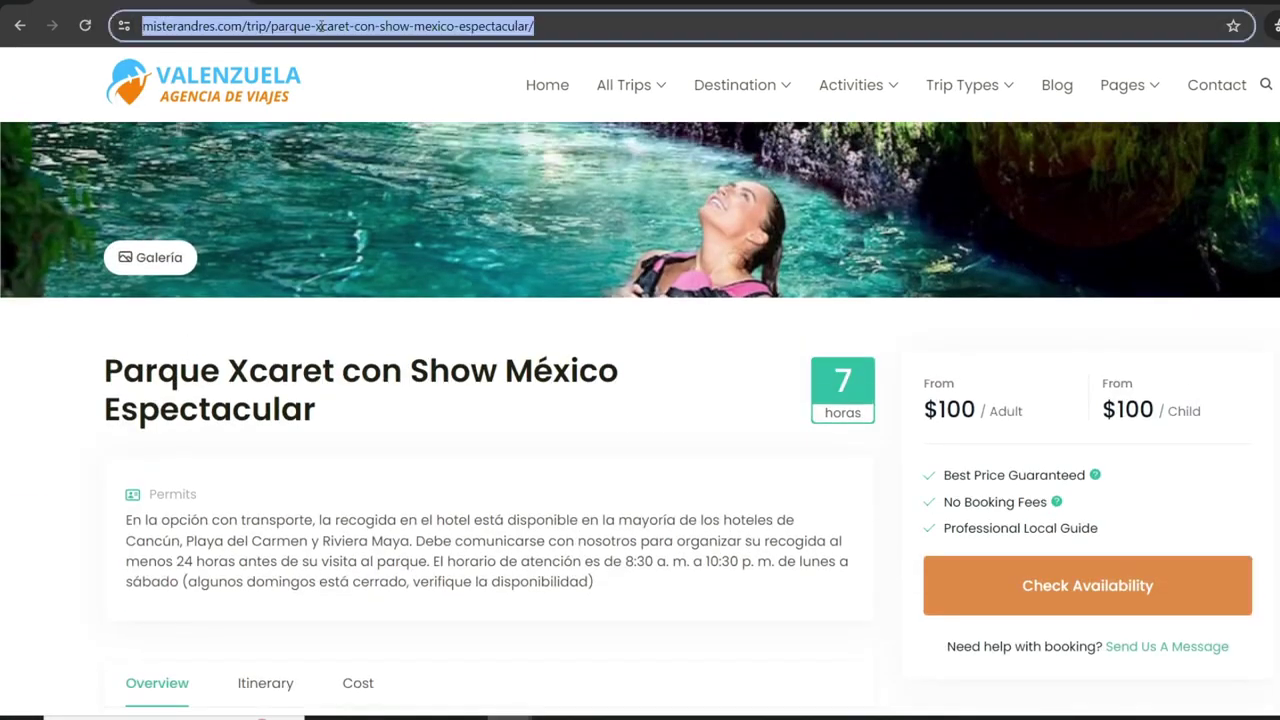
{"action": "right_click", "coordinate": [321, 26]}
{"action": "left_click", "coordinate": [387, 149]}
- Back in the menu editor, add a custom link to the menu with the copied tour URL and the link text "Xcaret Espectacular"
{"action": "mouse_move", "coordinate": [600, 718]}
{"action": "left_click", "coordinate": [425, 646]}
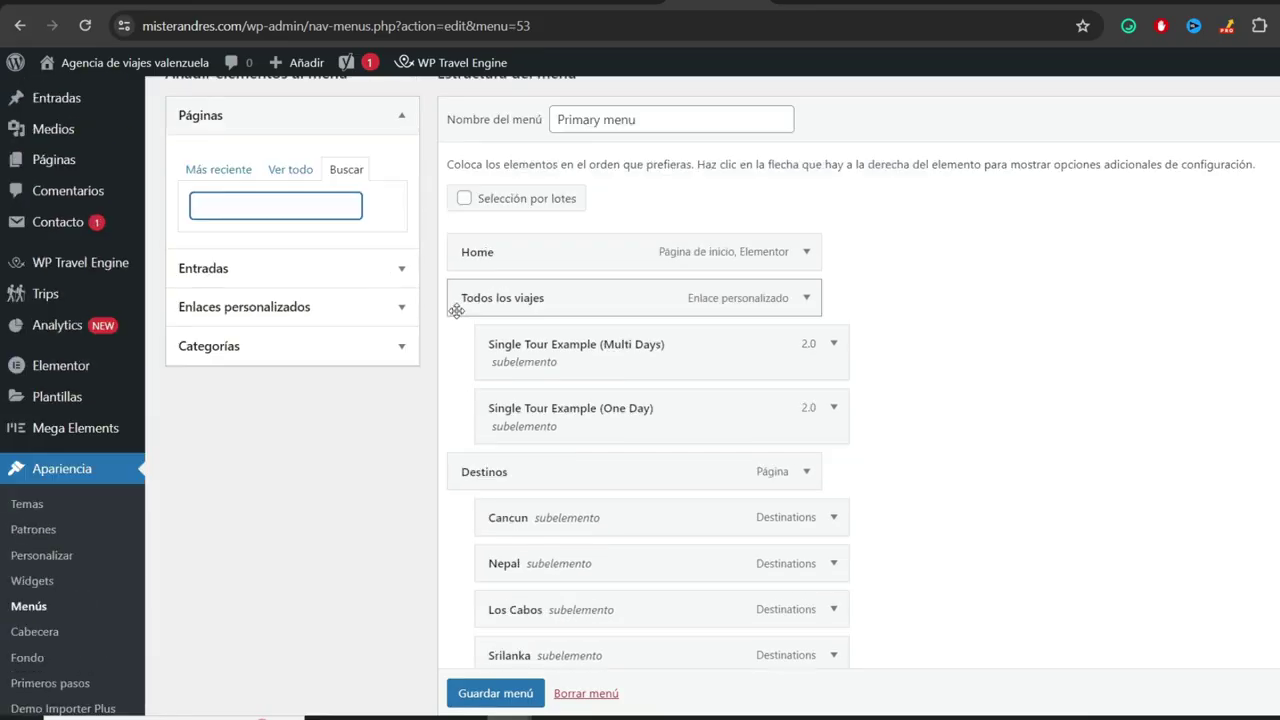
{"action": "scroll", "coordinate": [280, 288], "scroll_direction": "up", "scroll_amount": 4}
{"action": "scroll", "coordinate": [294, 288], "scroll_direction": "down", "scroll_amount": 5}
{"action": "scroll", "coordinate": [214, 337], "scroll_direction": "up", "scroll_amount": 1}
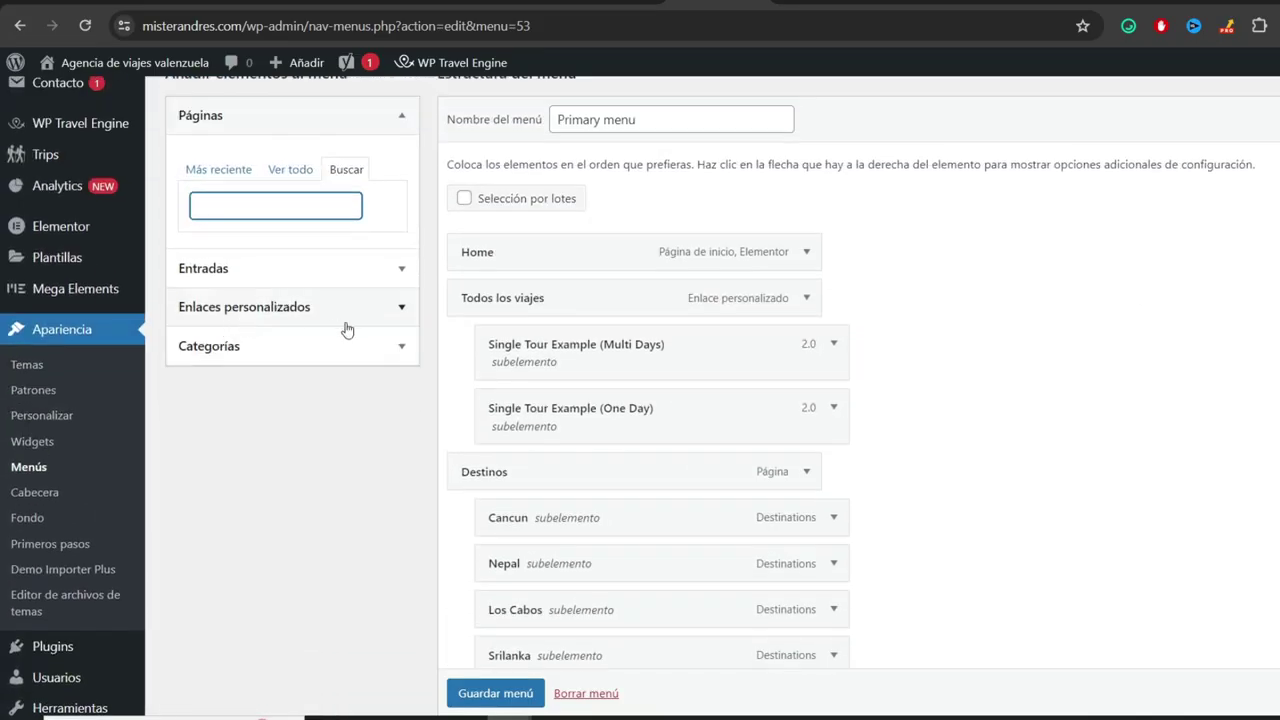
{"action": "left_click", "coordinate": [294, 310]}
{"action": "scroll", "coordinate": [325, 358], "scroll_direction": "up", "scroll_amount": 1}
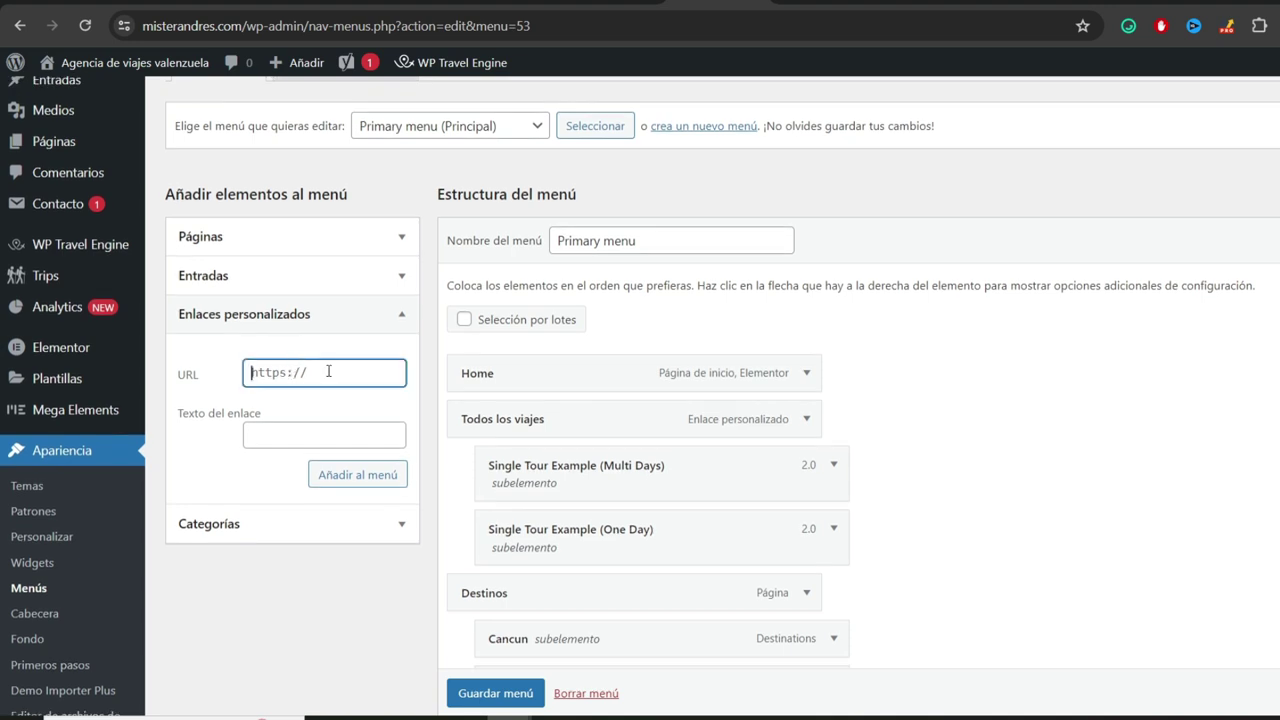
{"action": "left_click", "coordinate": [285, 437]}
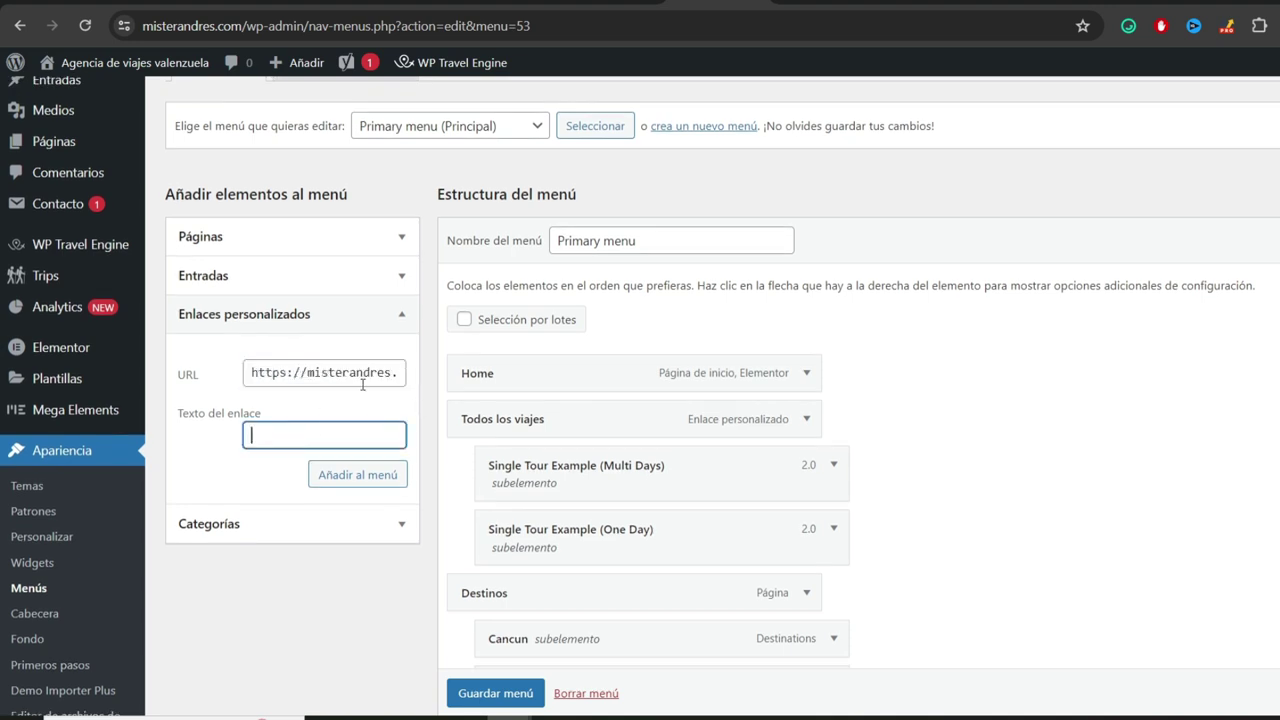
{"action": "type", "text": "Xcaret Espectacular"}
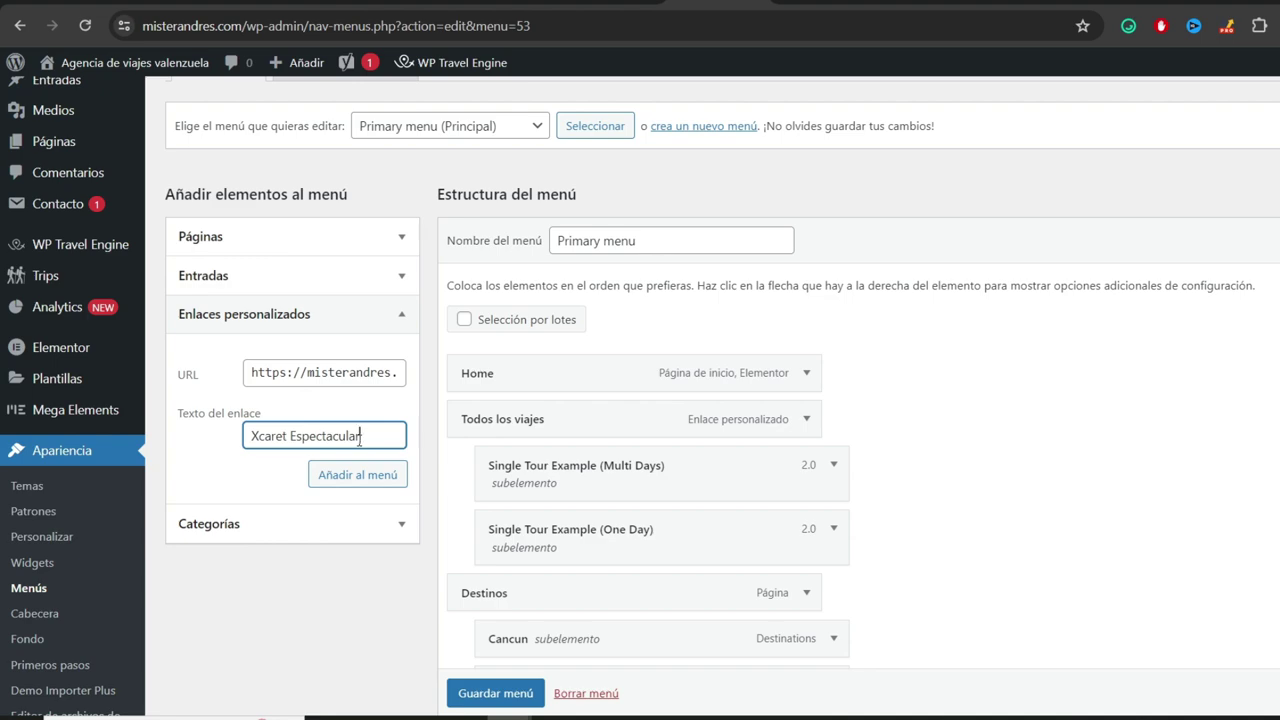
{"action": "left_click", "coordinate": [345, 478]}
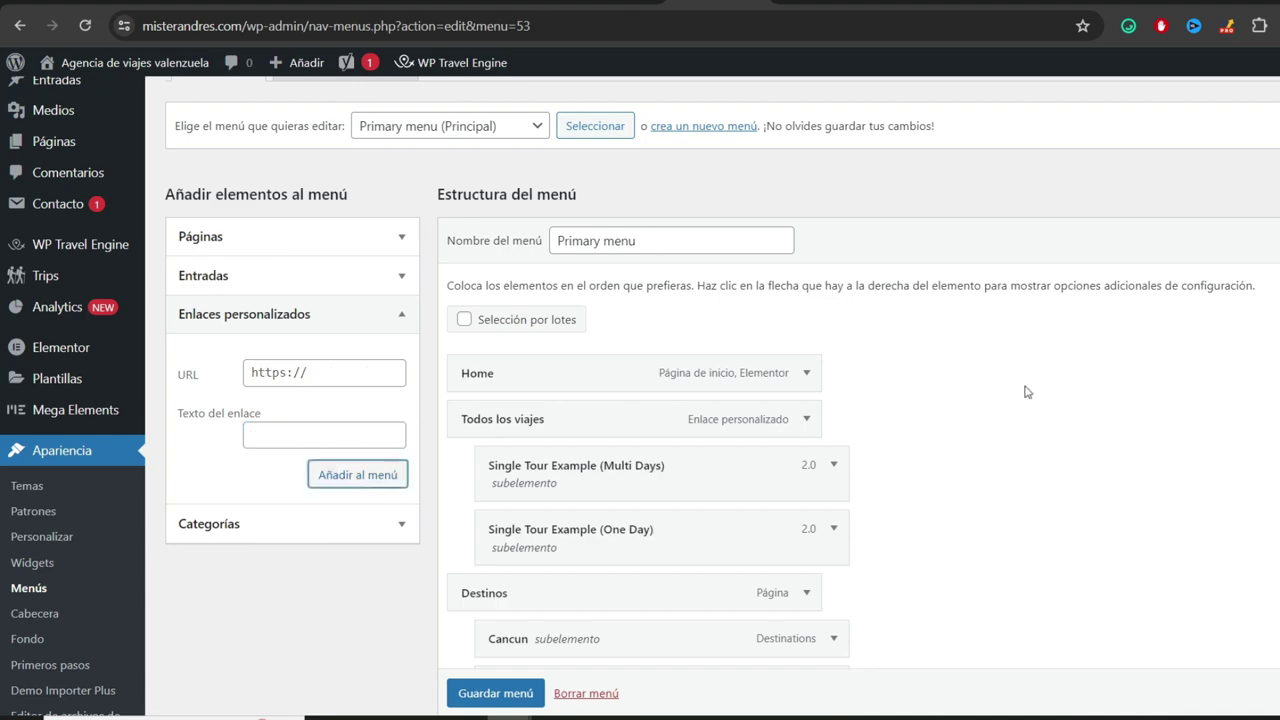
- Move the Xcaret Espectacular item under Destinos as its first sub-item, above Cancun
{"action": "scroll", "coordinate": [1025, 395], "scroll_direction": "up", "scroll_amount": 3}
{"action": "scroll", "coordinate": [1025, 402], "scroll_direction": "down", "scroll_amount": 3}
{"action": "scroll", "coordinate": [858, 400], "scroll_direction": "down", "scroll_amount": 10}
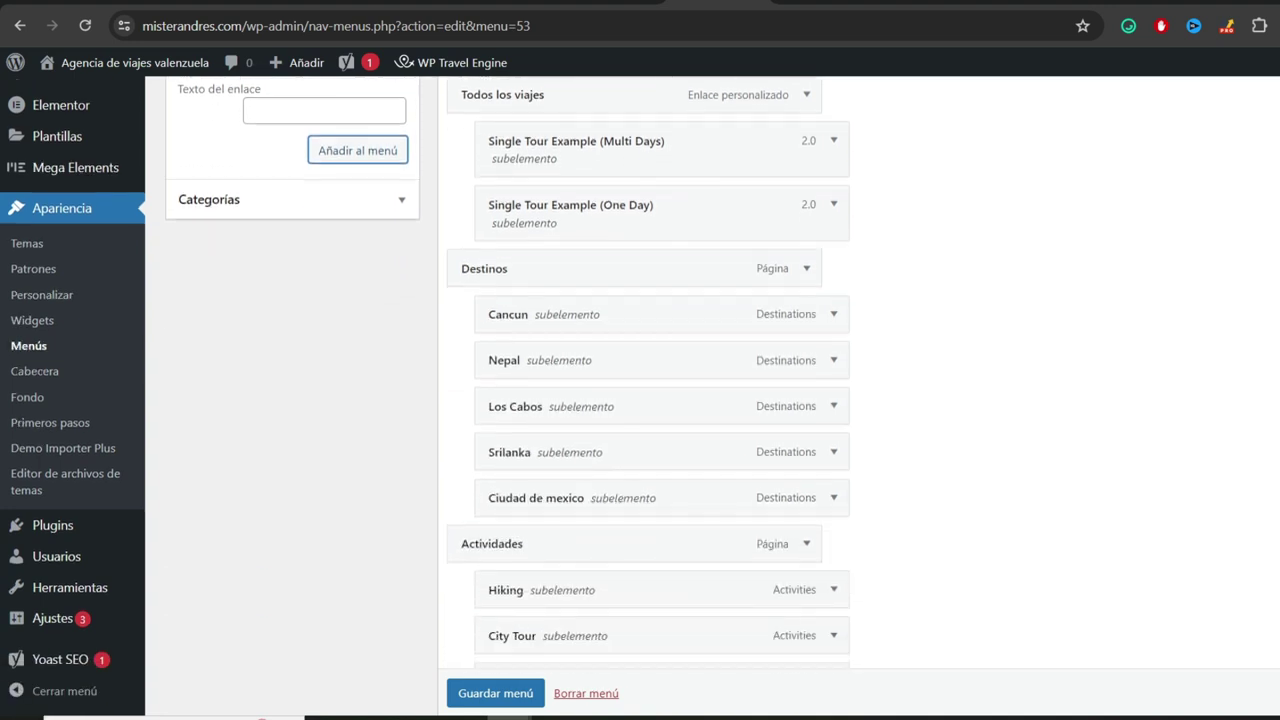
{"action": "scroll", "coordinate": [858, 400], "scroll_direction": "down", "scroll_amount": 1}
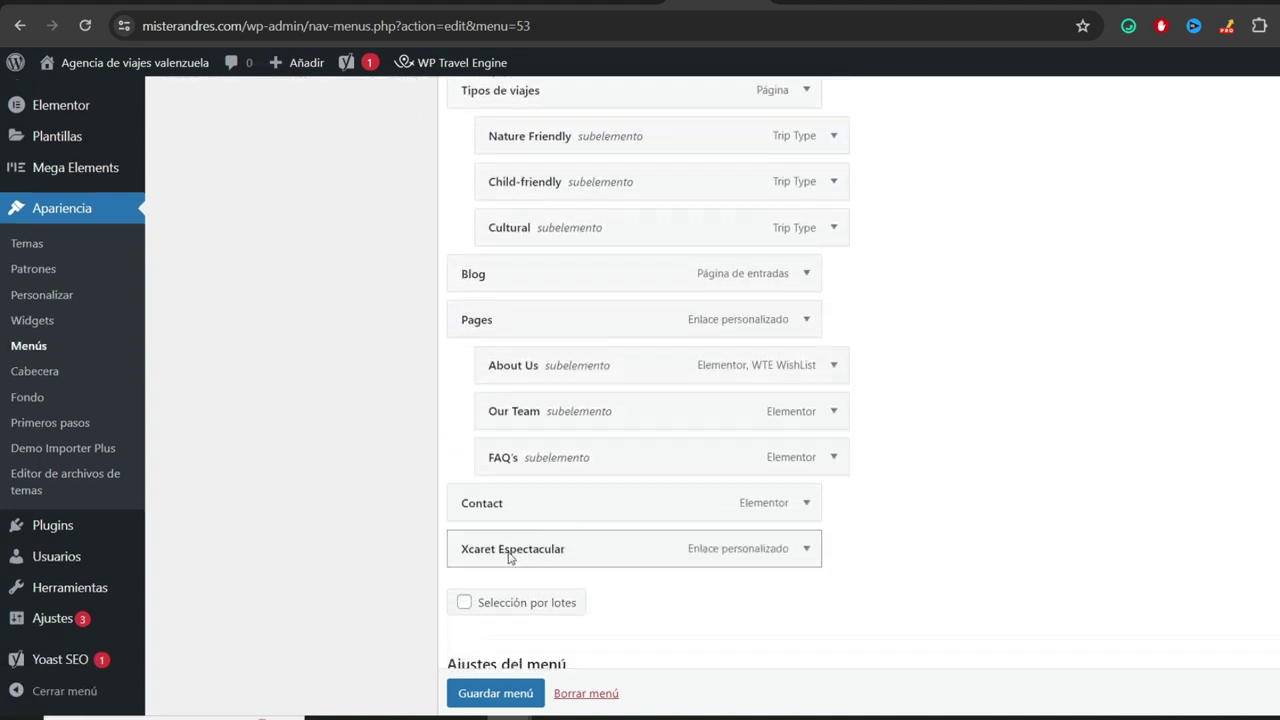
{"action": "left_click_drag", "start_coordinate": [508, 557], "coordinate": [530, 155]}
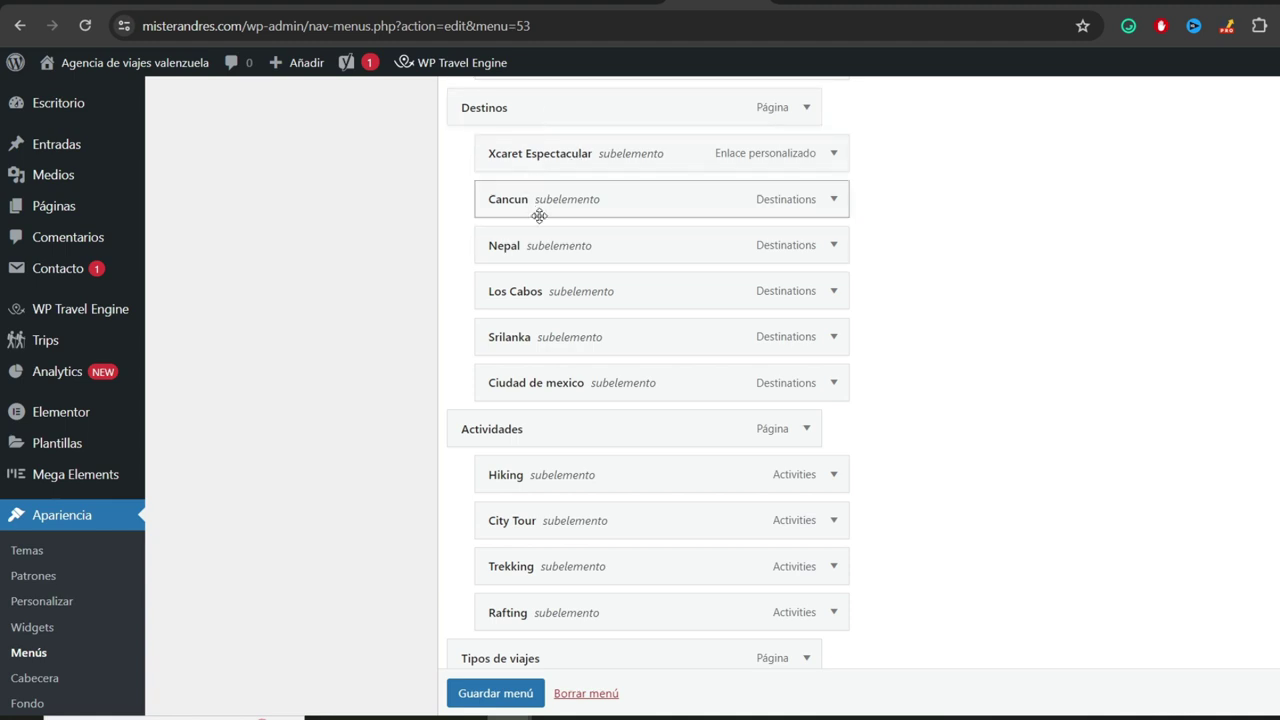
- Remove the FAQ's sub-item from Pages
{"action": "scroll", "coordinate": [1276, 487], "scroll_direction": "down", "scroll_amount": 6}
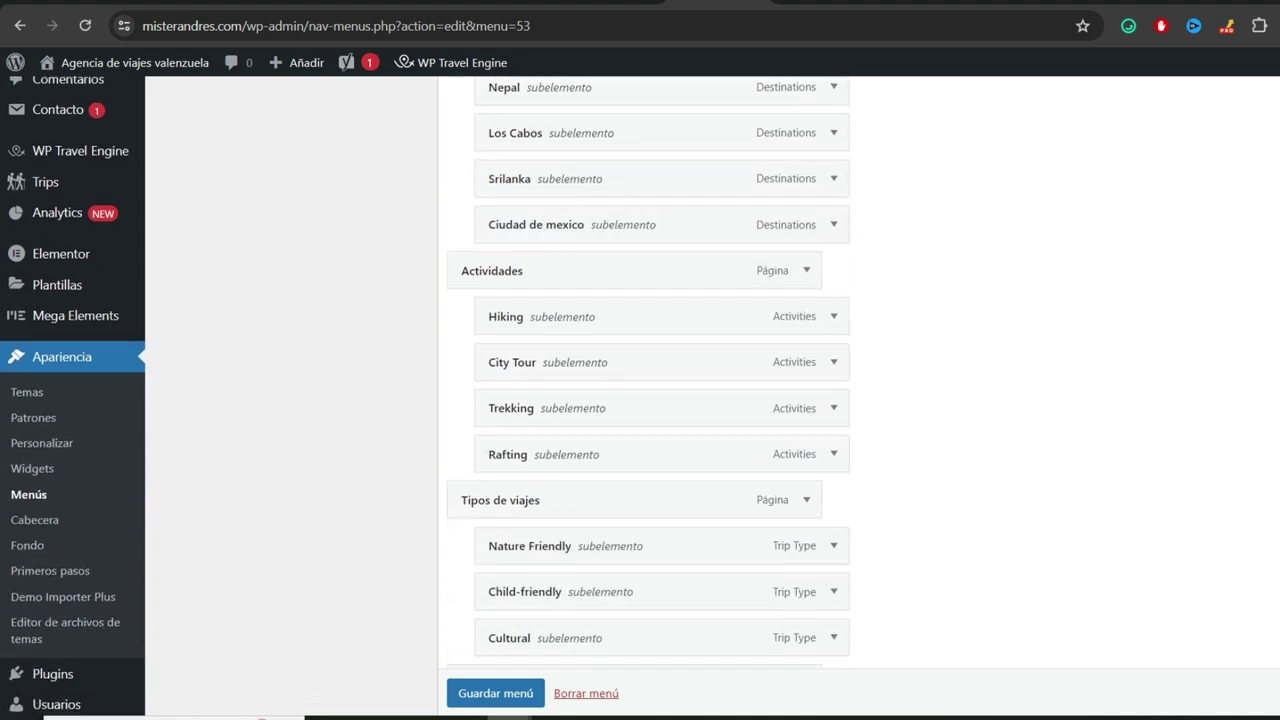
{"action": "scroll", "coordinate": [789, 343], "scroll_direction": "down", "scroll_amount": 2}
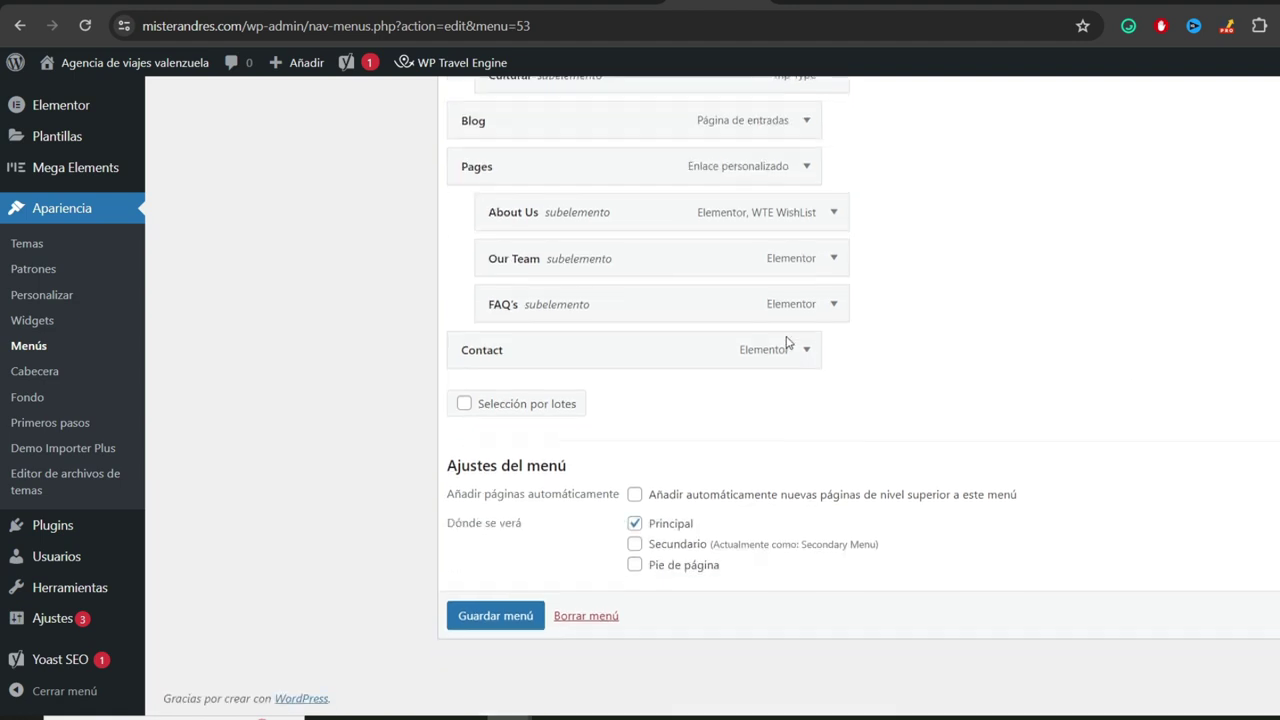
{"action": "scroll", "coordinate": [700, 215], "scroll_direction": "up", "scroll_amount": 1}
{"action": "scroll", "coordinate": [557, 249], "scroll_direction": "down", "scroll_amount": 1}
{"action": "scroll", "coordinate": [538, 254], "scroll_direction": "up", "scroll_amount": 1}
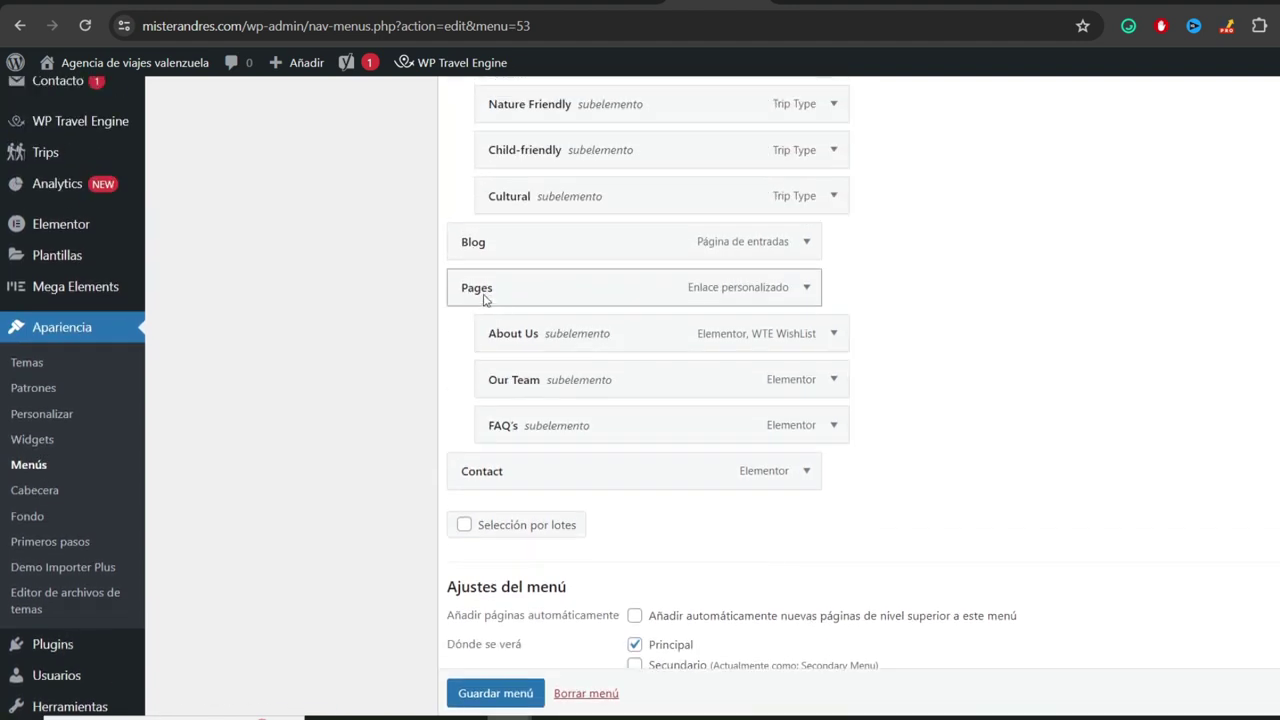
{"action": "scroll", "coordinate": [490, 300], "scroll_direction": "down", "scroll_amount": 1}
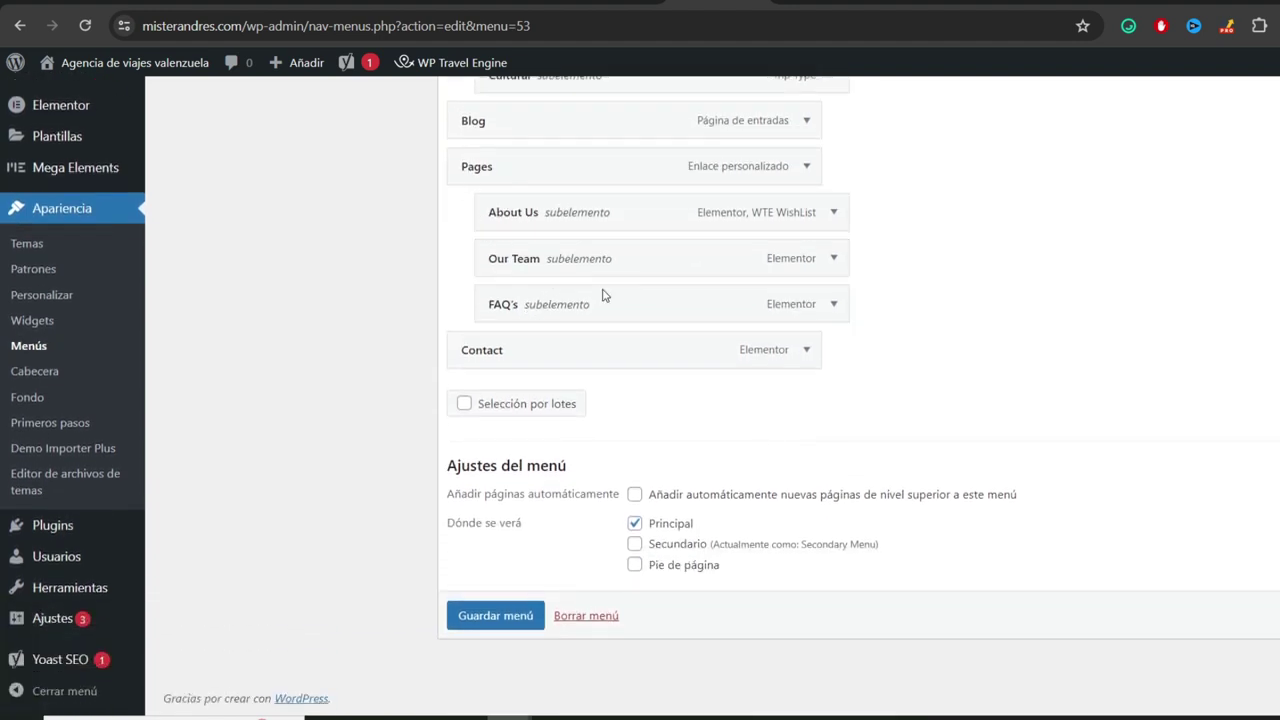
{"action": "left_click", "coordinate": [833, 304]}
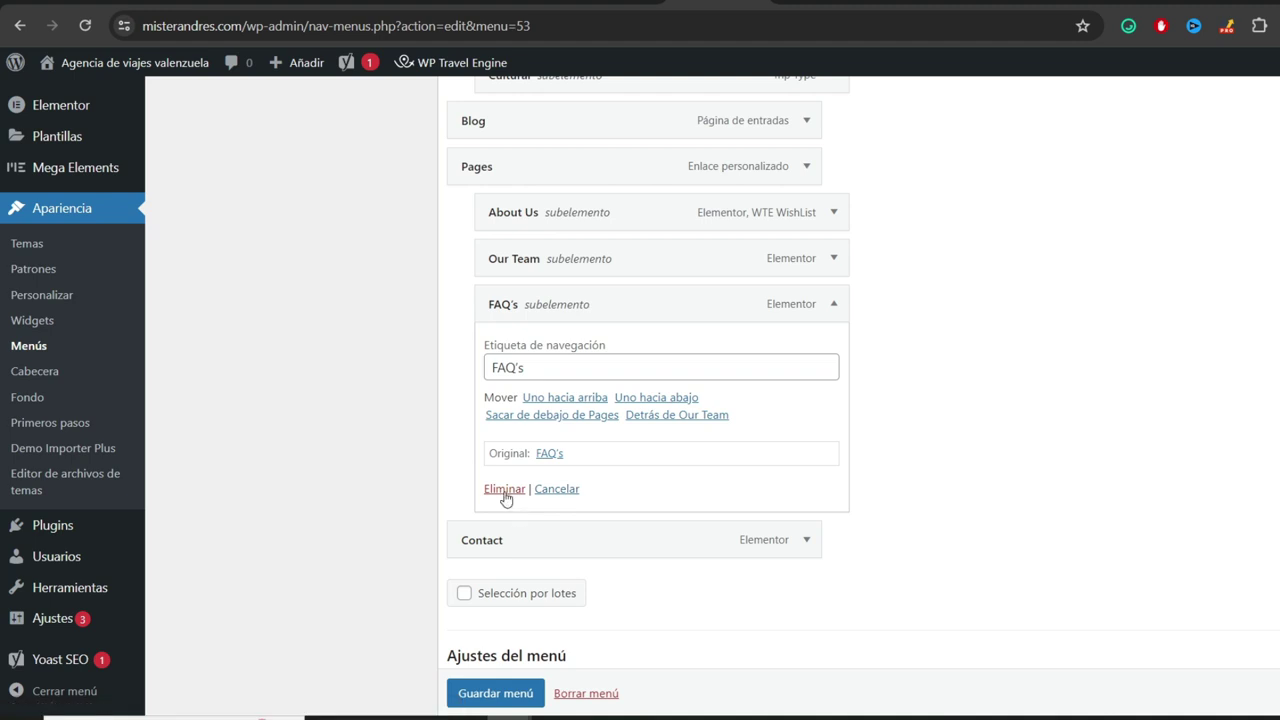
{"action": "left_click", "coordinate": [504, 489]}
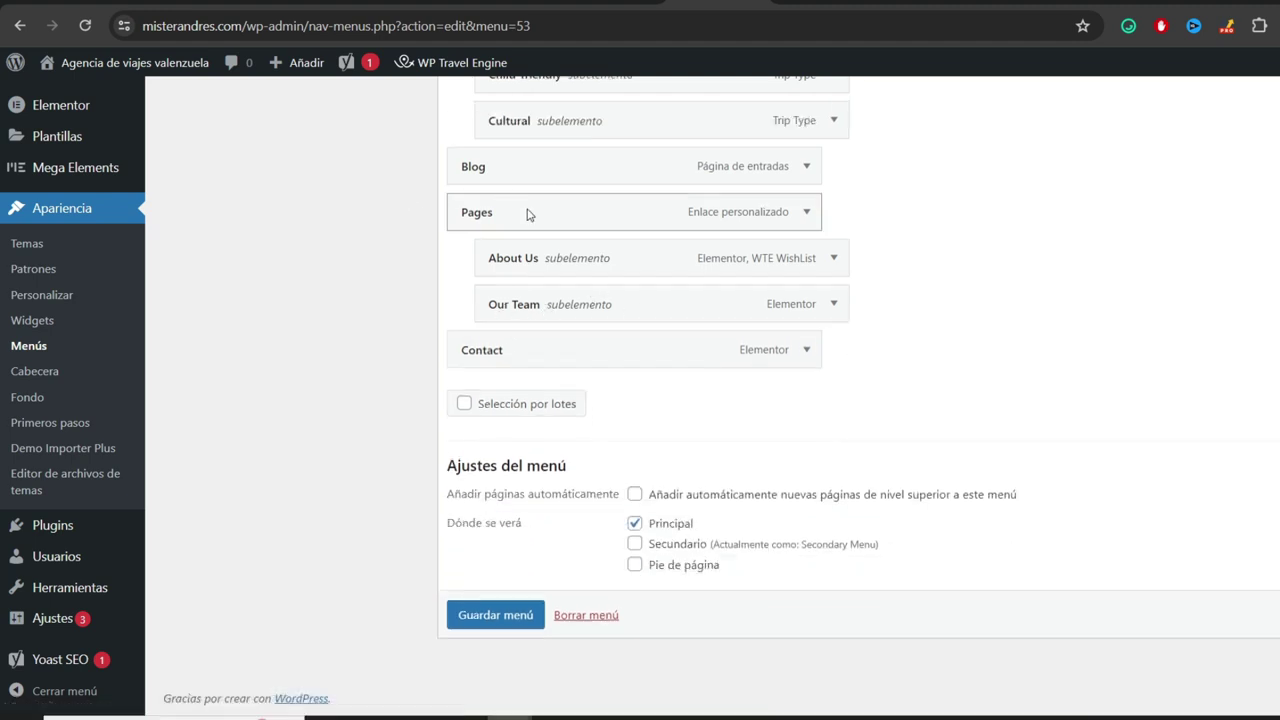
- Change the navigation label of the Contact menu item to "Contactenos"
{"action": "left_click", "coordinate": [806, 349]}
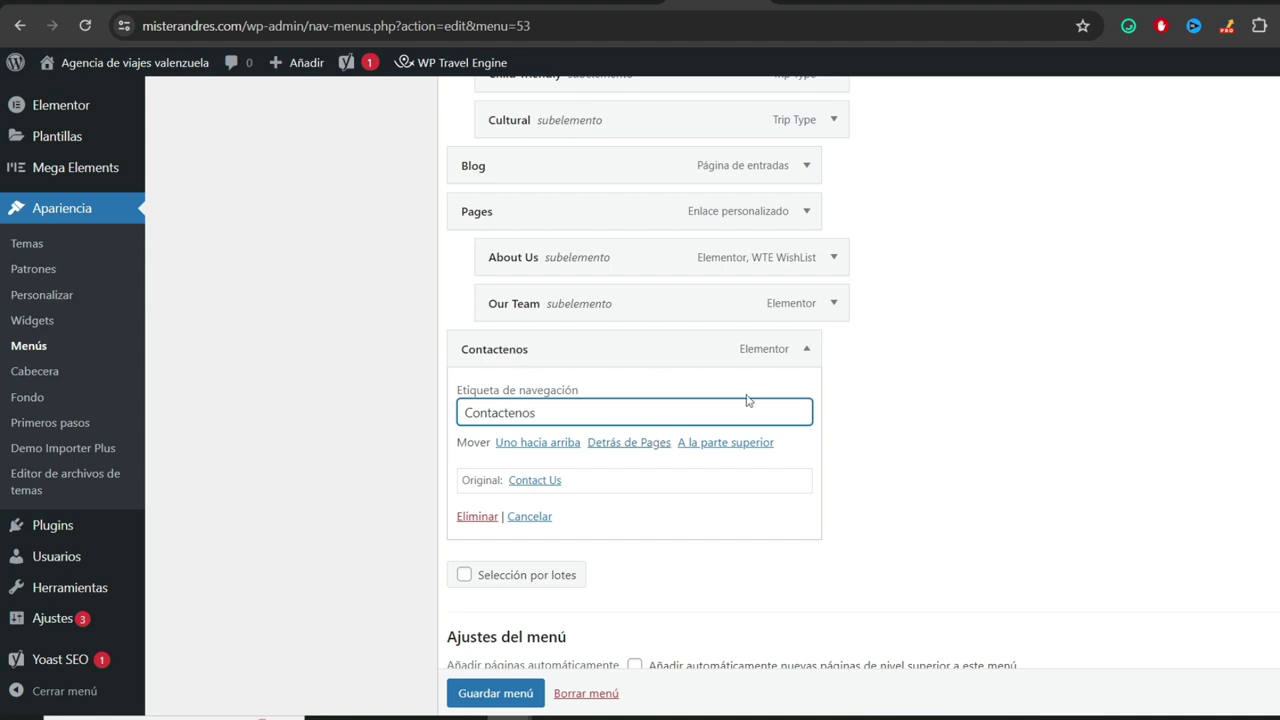
- Collapse the Contactenos item, save the menu, and reload the published Xcaret tour page
{"action": "left_click", "coordinate": [802, 350]}
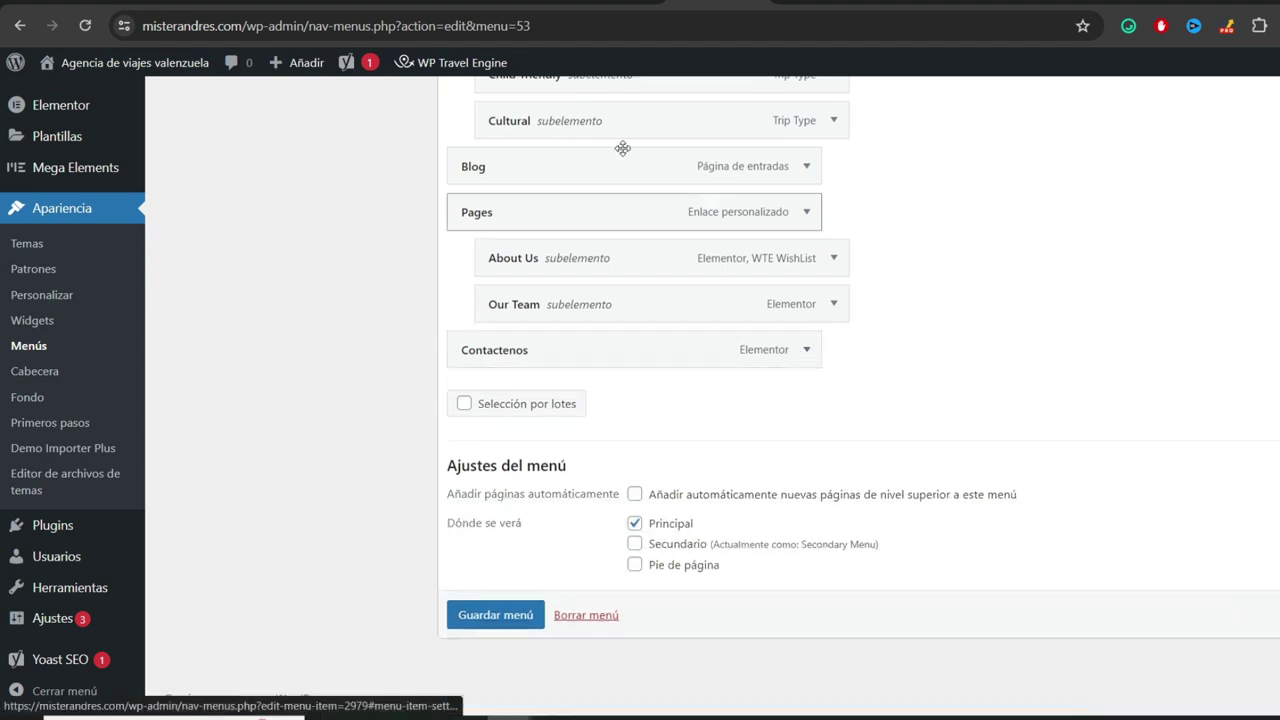
{"action": "left_click", "coordinate": [477, 622]}
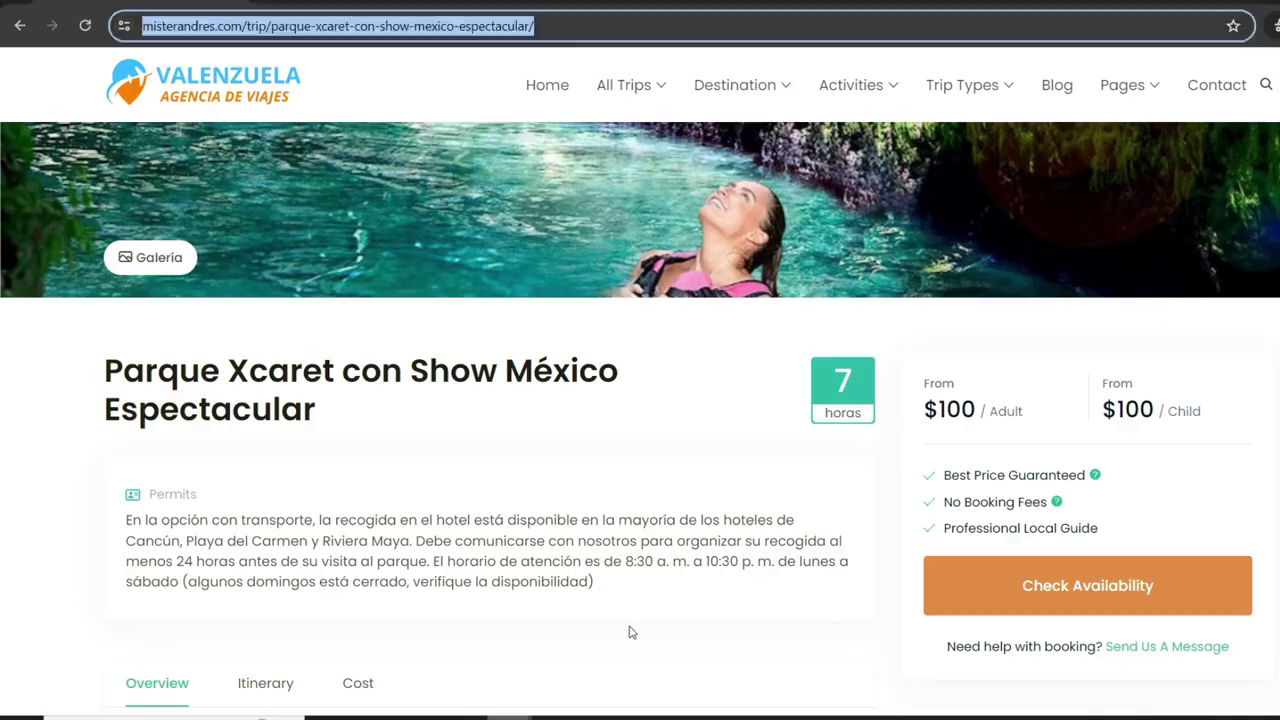
{"action": "scroll", "coordinate": [629, 632], "scroll_direction": "up", "scroll_amount": 5}
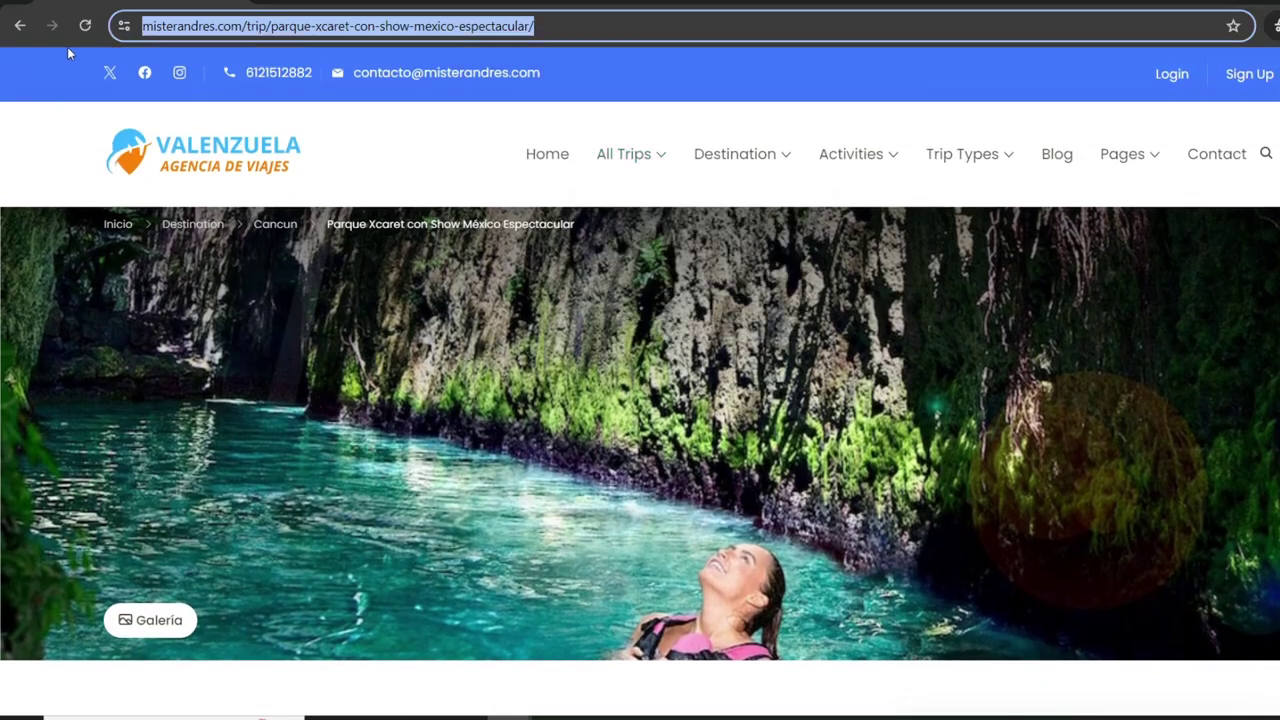
{"action": "left_click", "coordinate": [85, 25]}
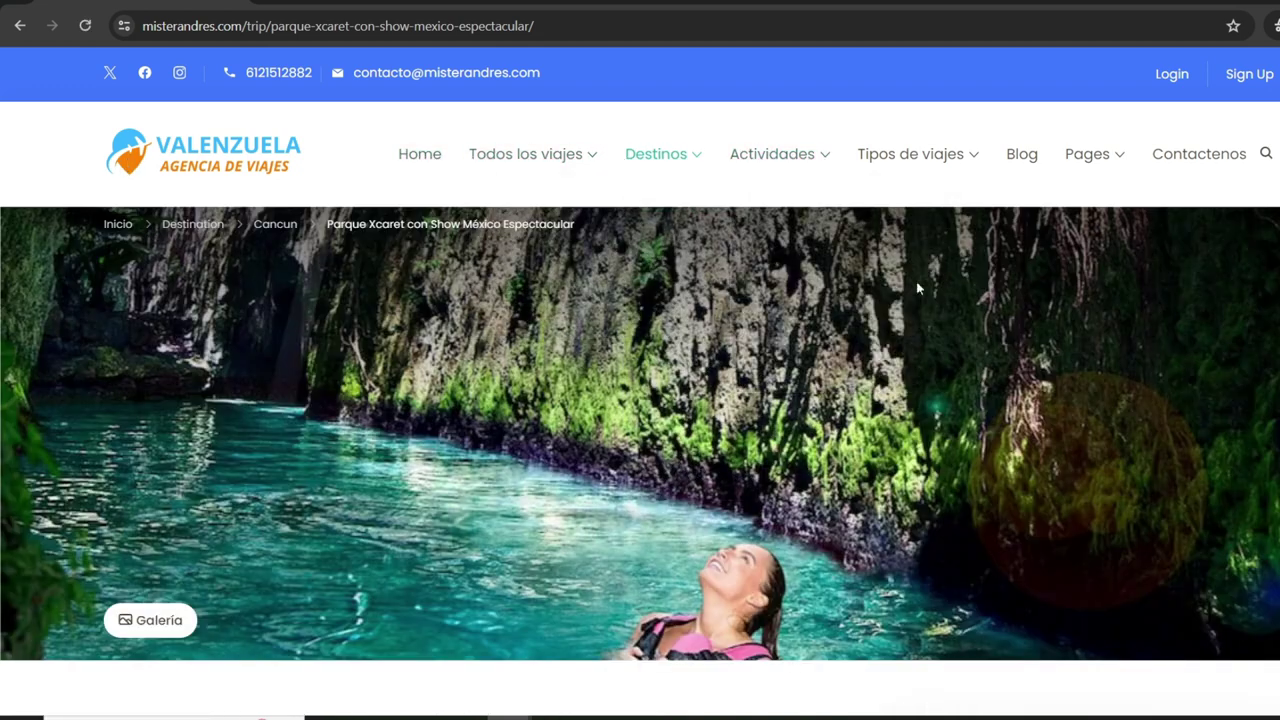
- Check the translated navigation on the tour page, including the Destinos and Todos los viajes submenus
{"action": "mouse_move", "coordinate": [674, 160]}
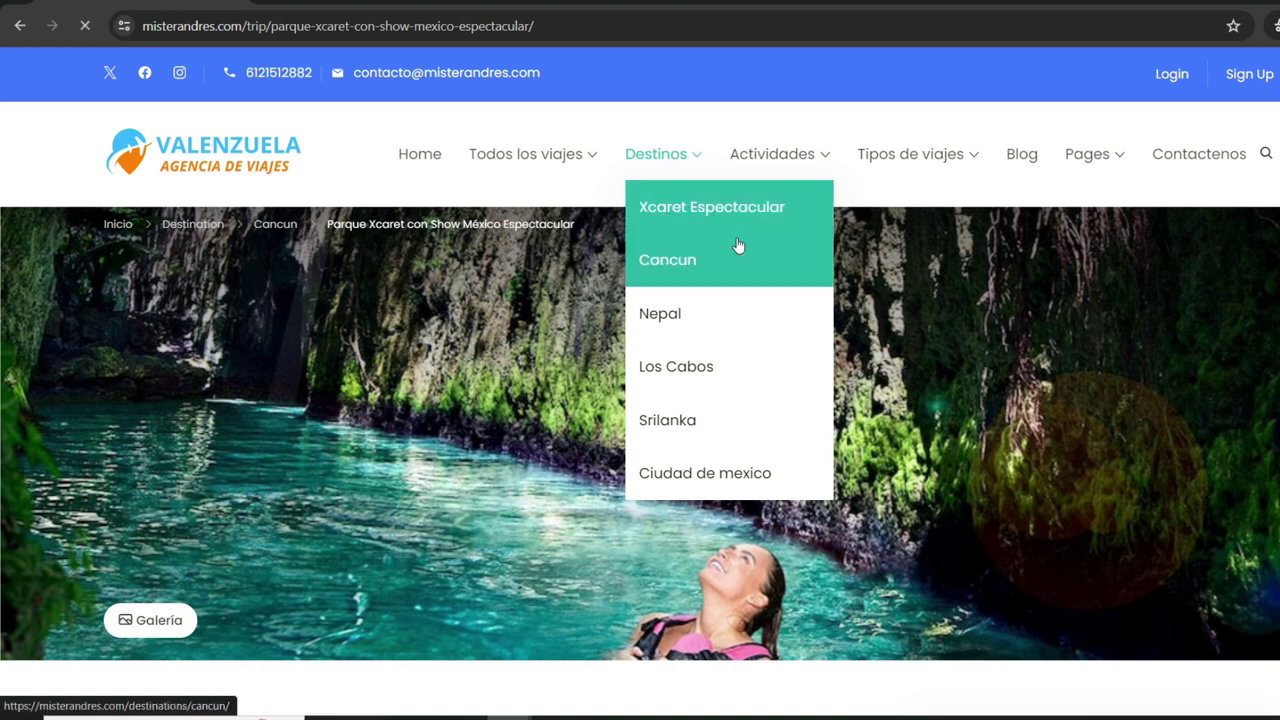
{"action": "scroll", "coordinate": [640, 400], "scroll_direction": "down", "scroll_amount": 15}
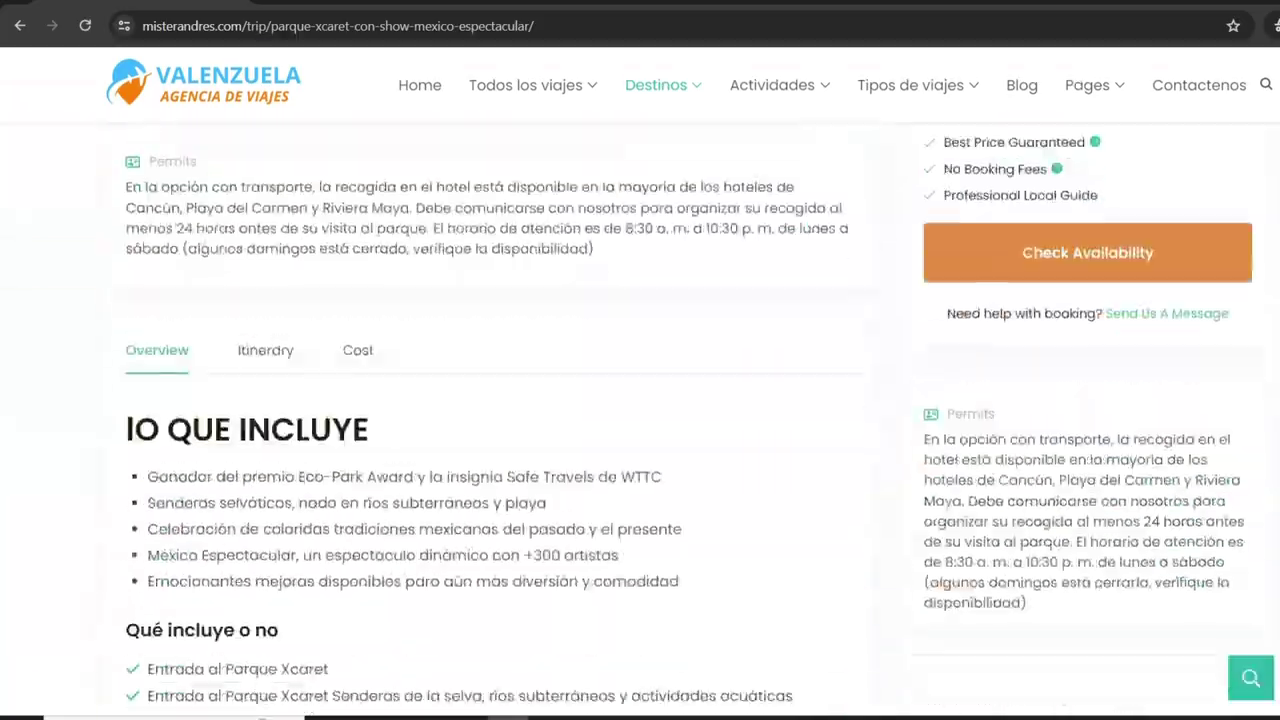
{"action": "scroll", "coordinate": [640, 400], "scroll_direction": "up", "scroll_amount": 15}
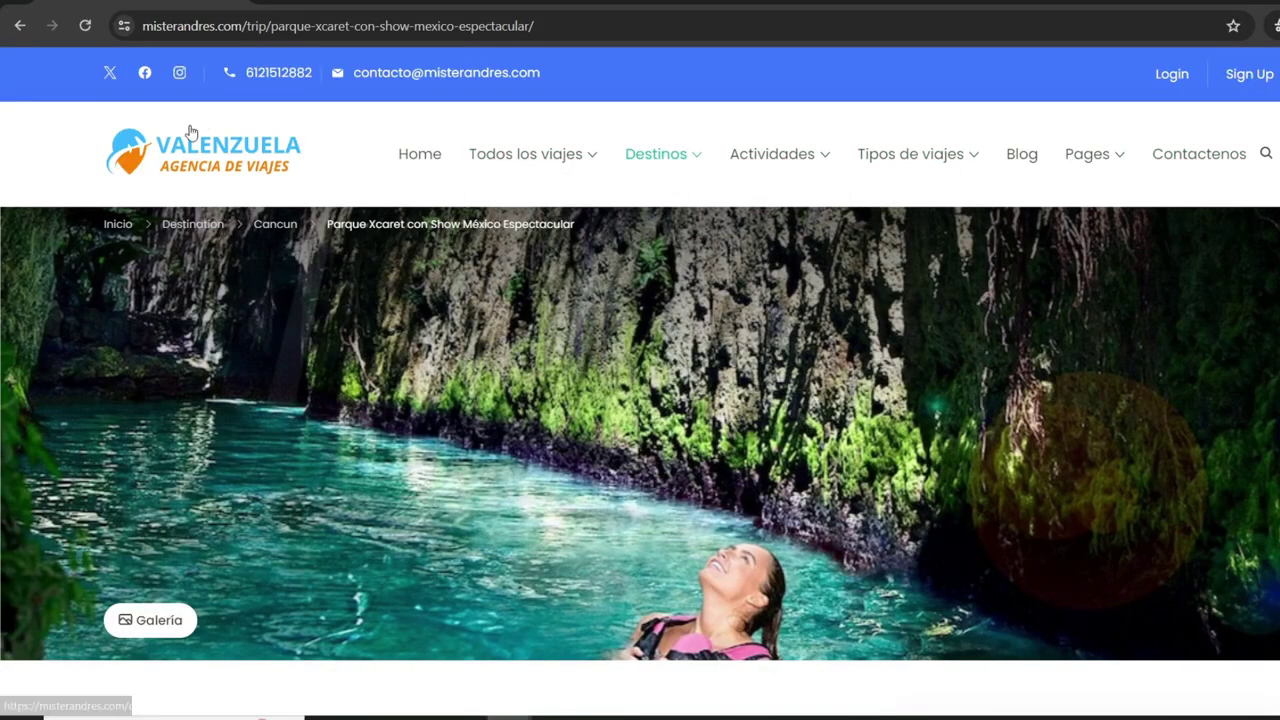
{"action": "mouse_move", "coordinate": [562, 163]}
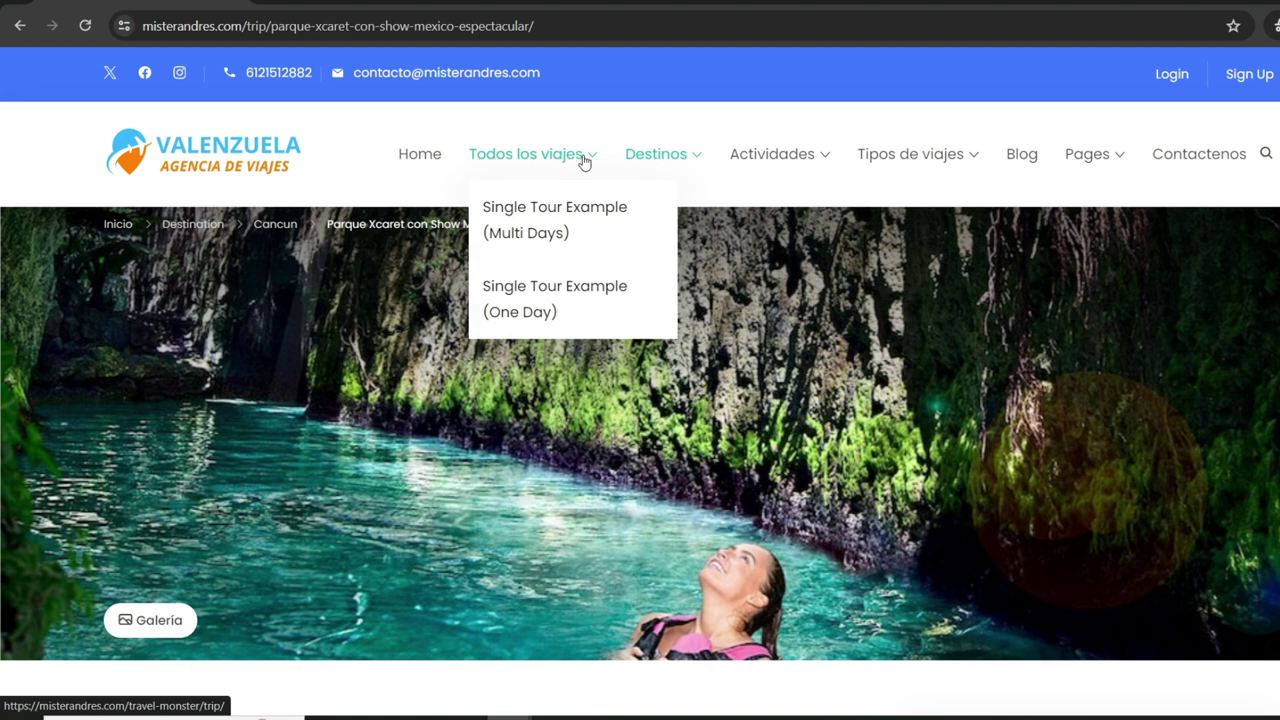
{"action": "mouse_move", "coordinate": [767, 171]}
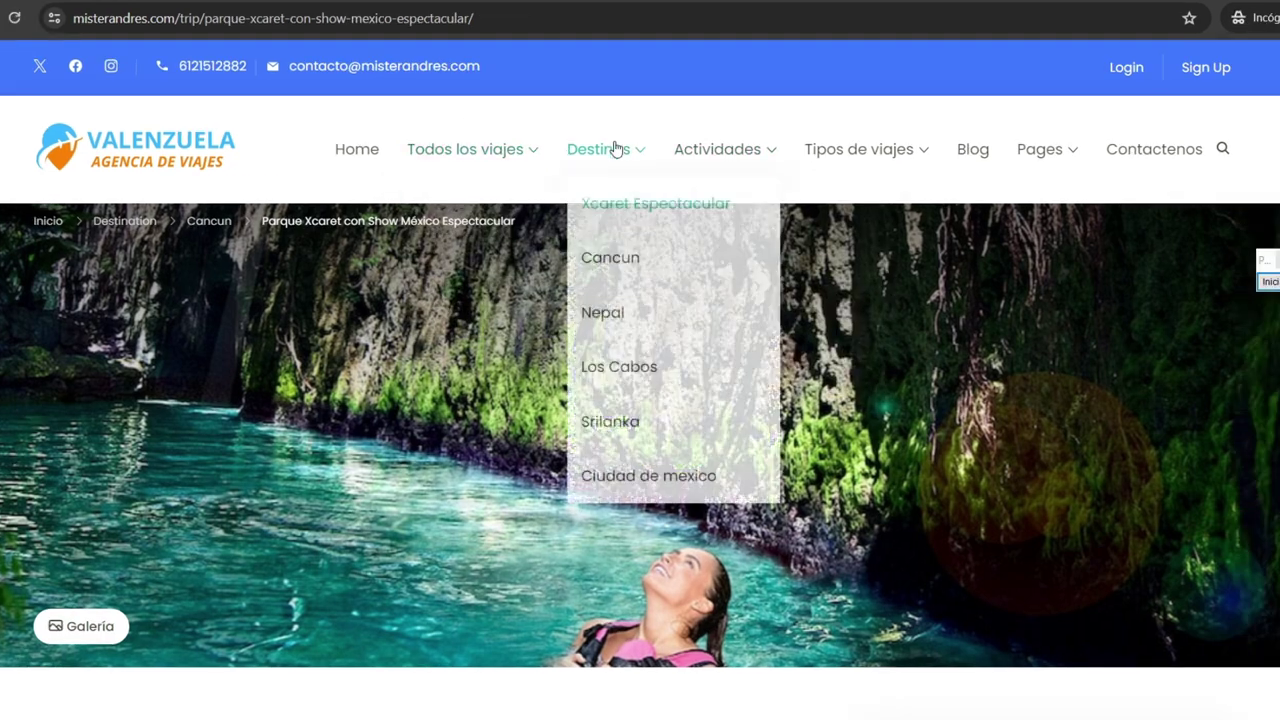
- Open the home page in the theme customizer and open the footer's Contact Info widget for editing, dismissing the widget block introduction
{"action": "scroll", "coordinate": [866, 383], "scroll_direction": "down", "scroll_amount": 20}
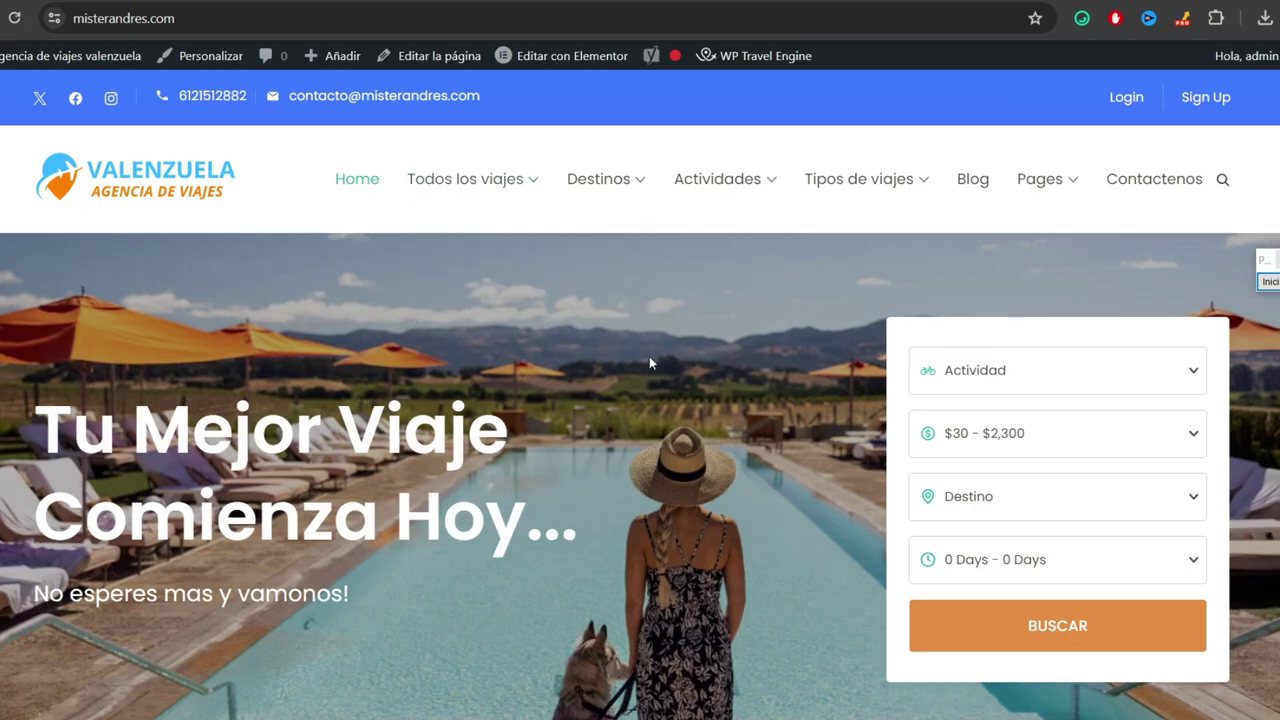
{"action": "left_click", "coordinate": [200, 62]}
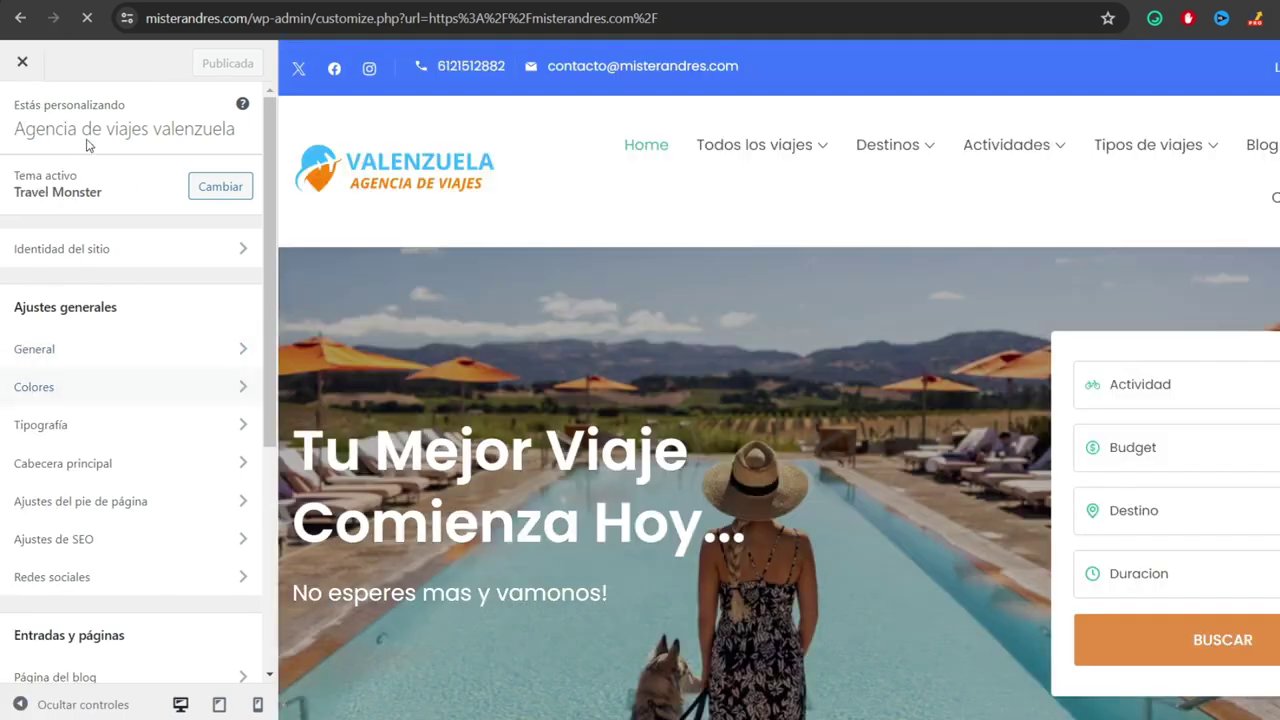
{"action": "scroll", "coordinate": [698, 320], "scroll_direction": "down", "scroll_amount": 20}
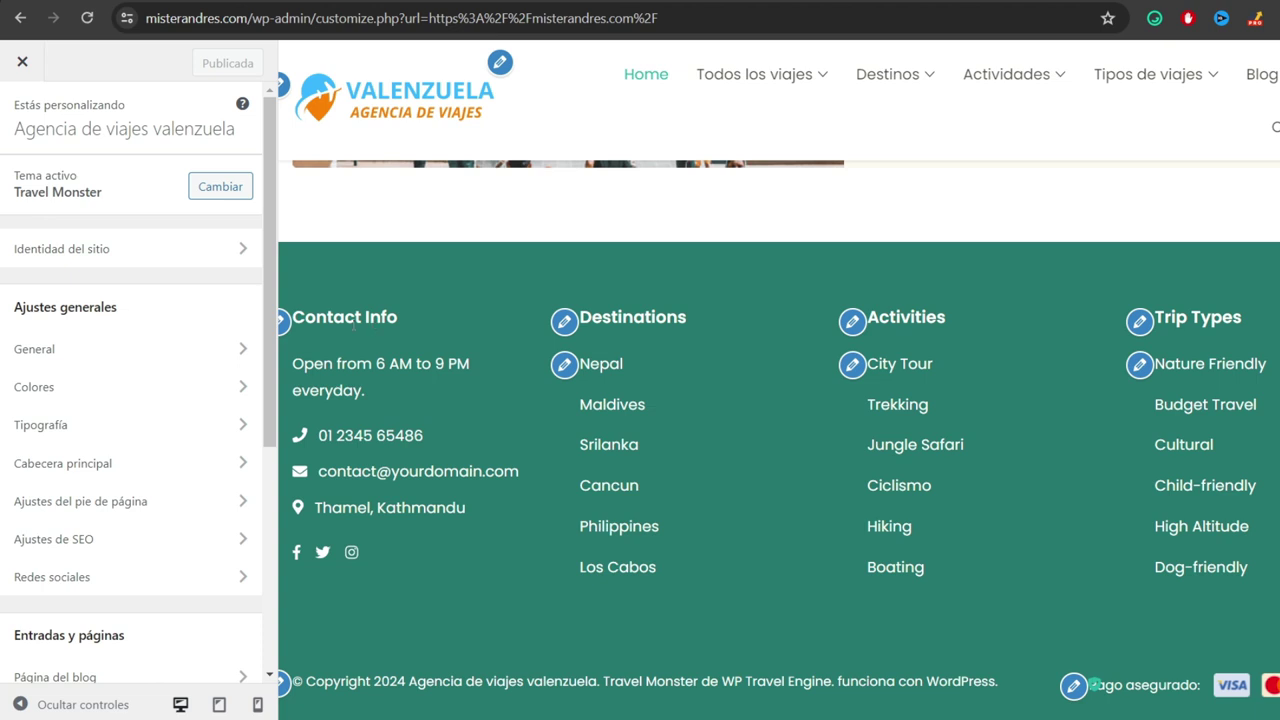
{"action": "left_click", "coordinate": [282, 324]}
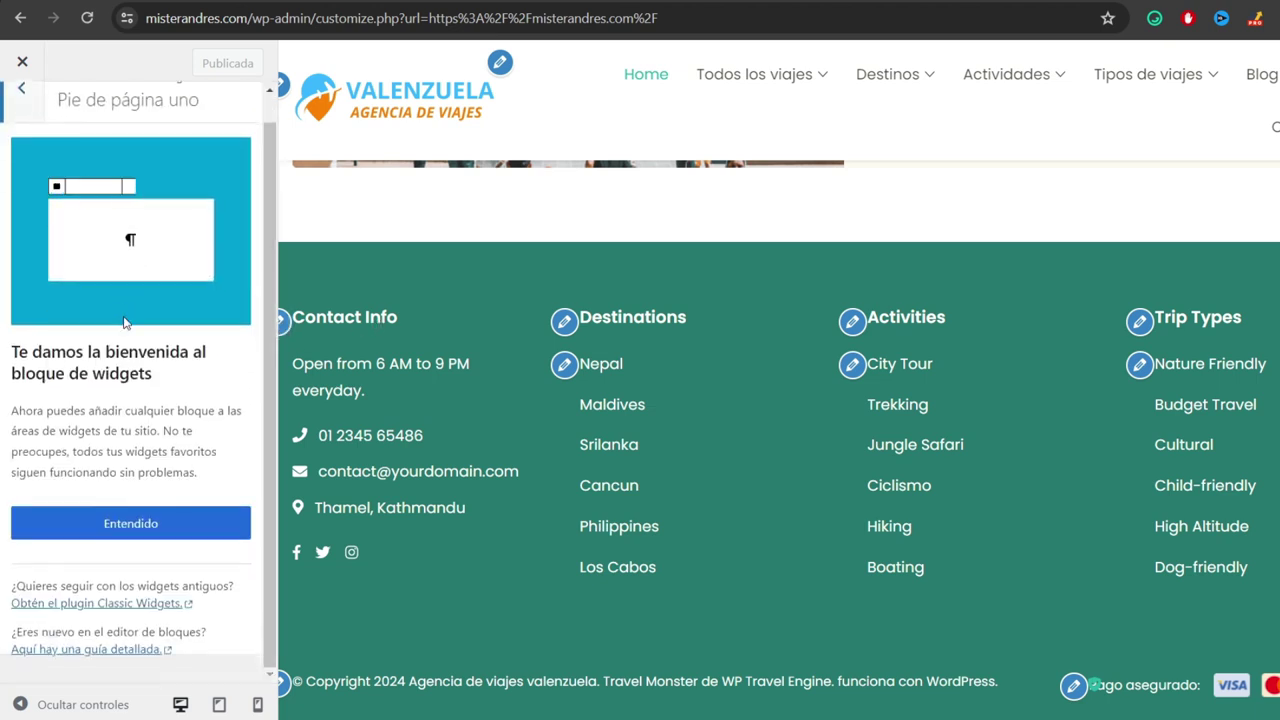
{"action": "left_click", "coordinate": [131, 518]}
- Set the title of the footer's contact widget to "Contactanos" and look over its remaining fields
{"action": "scroll", "coordinate": [101, 339], "scroll_direction": "down", "scroll_amount": 2}
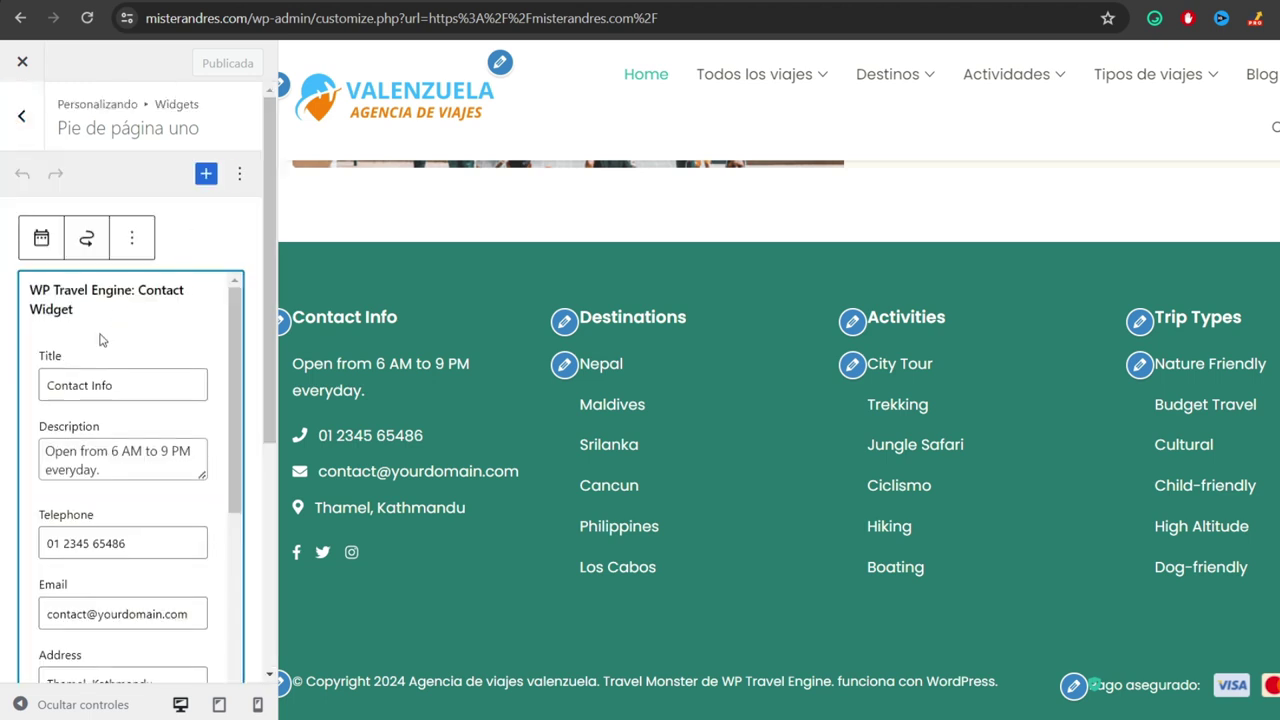
{"action": "scroll", "coordinate": [100, 331], "scroll_direction": "up", "scroll_amount": 2}
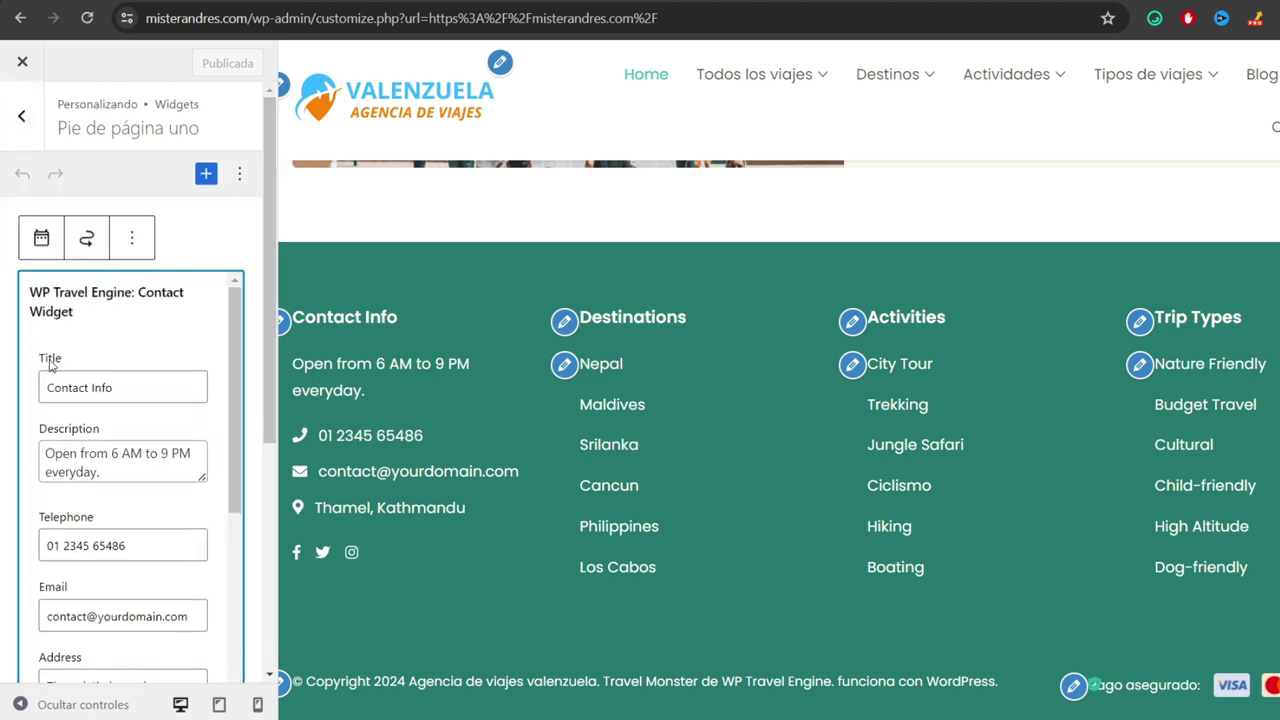
{"action": "left_click_drag", "start_coordinate": [150, 385], "coordinate": [22, 393]}
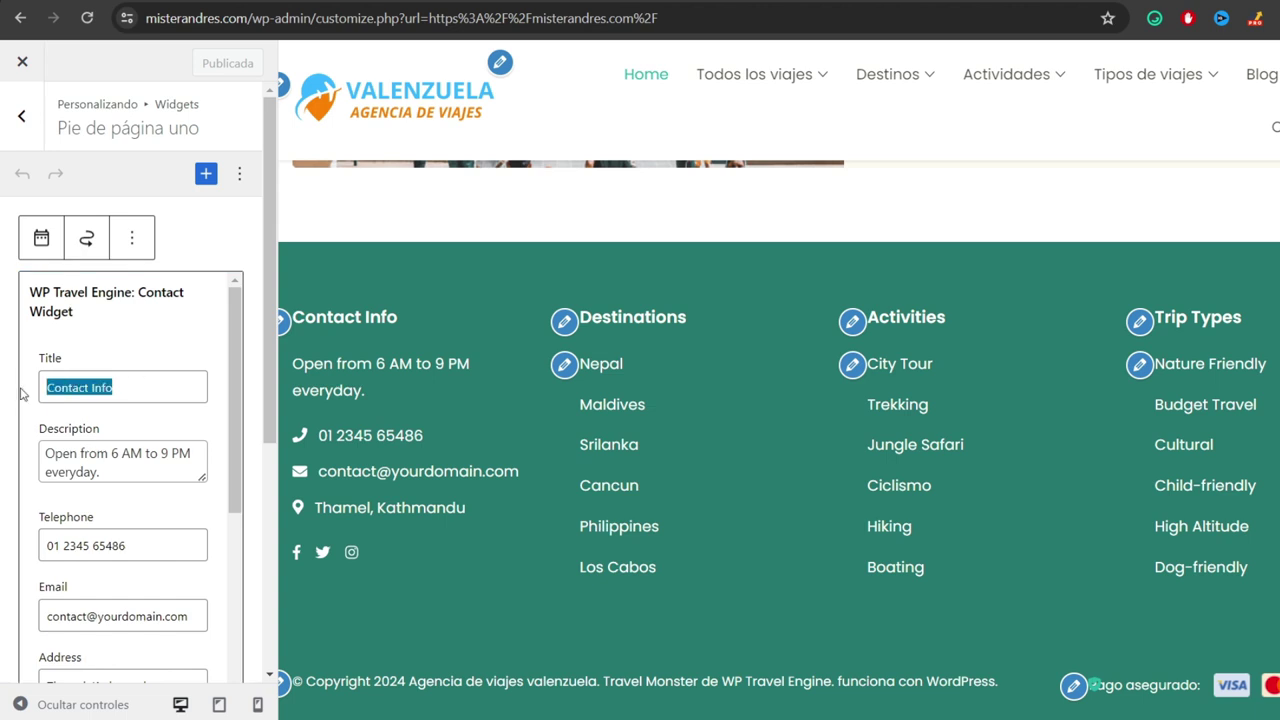
{"action": "type", "text": "Contactanos"}
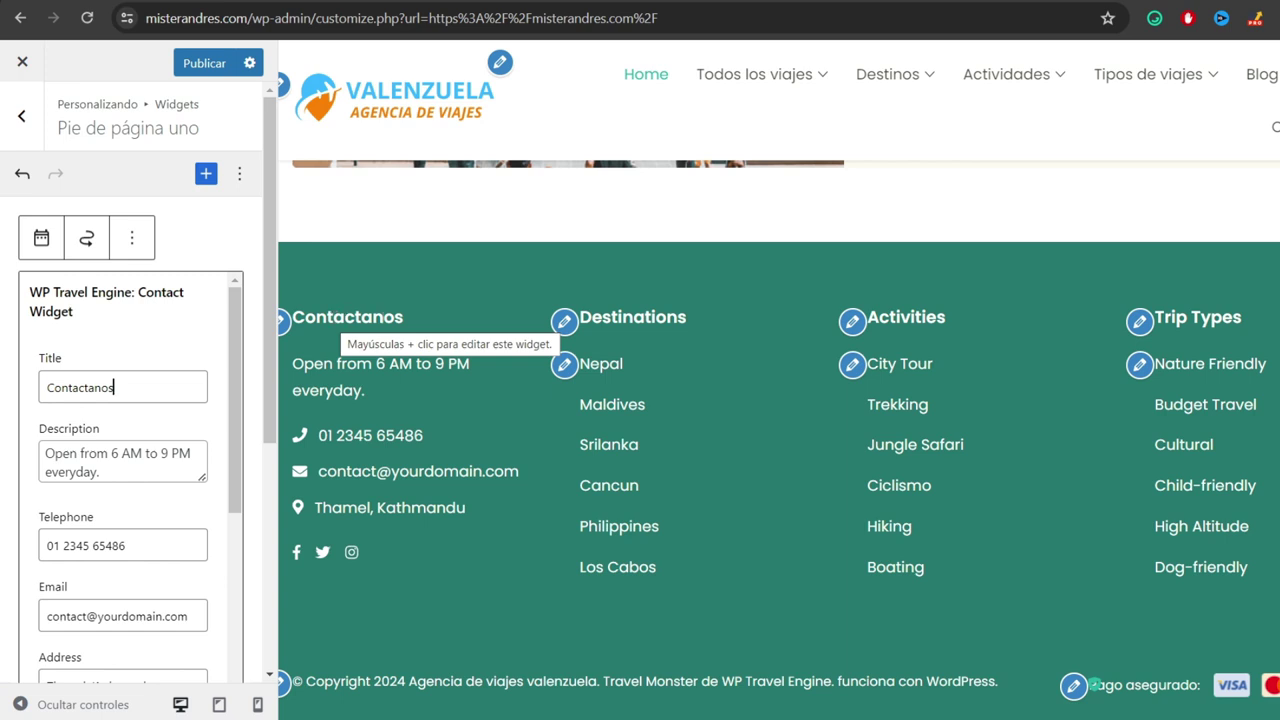
{"action": "left_click", "coordinate": [104, 457]}
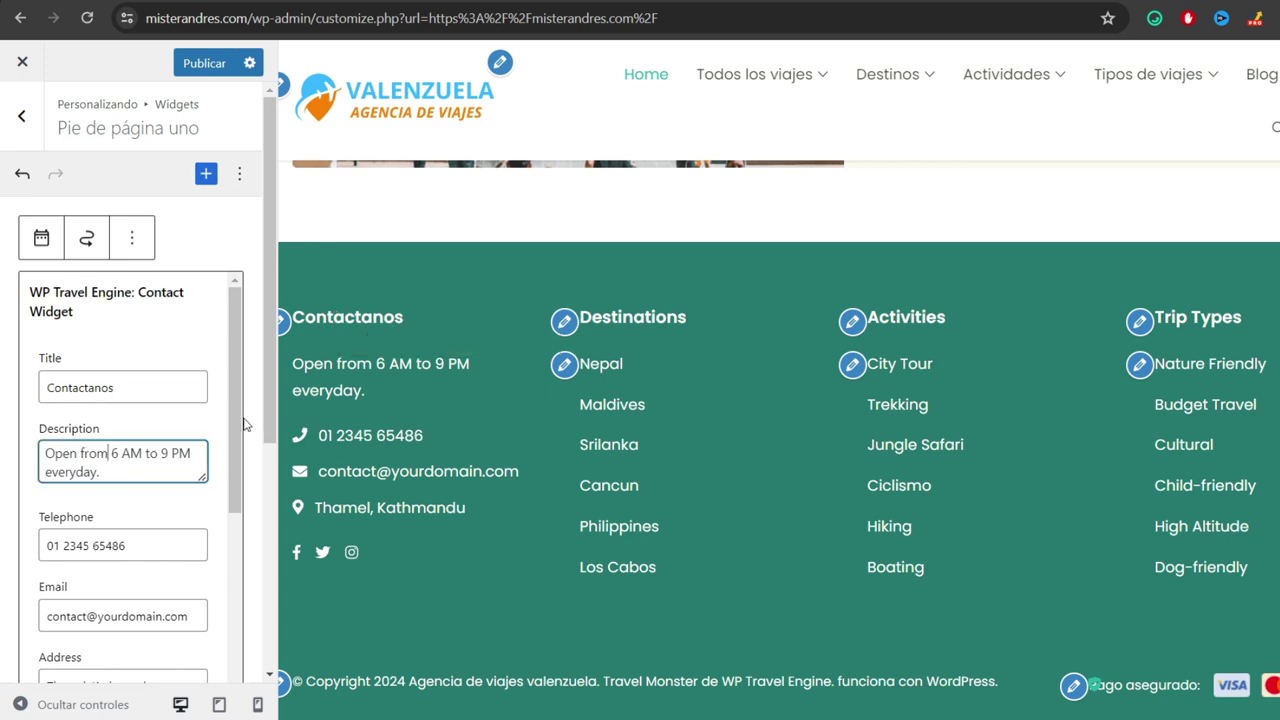
{"action": "left_click_drag", "start_coordinate": [233, 430], "coordinate": [100, 424]}
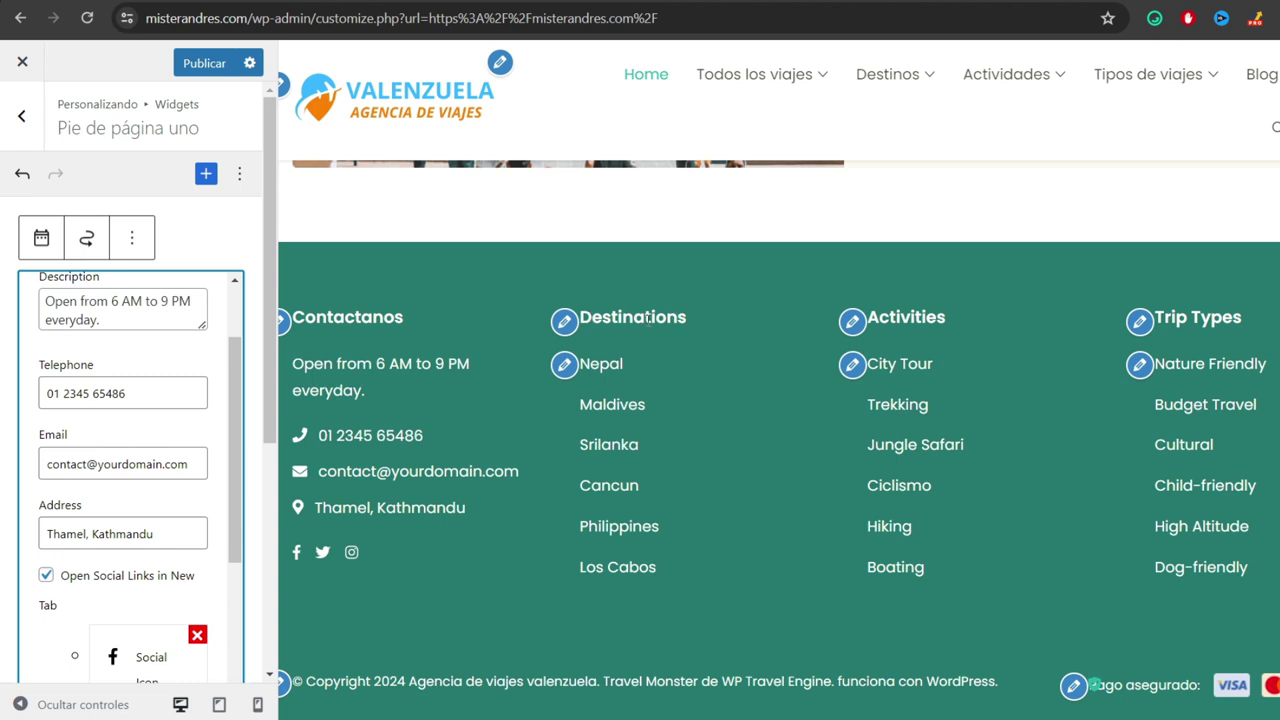
- Open the footer's Destinations navigation widget and review the items of its linked Destination menu
{"action": "left_click", "coordinate": [565, 320]}
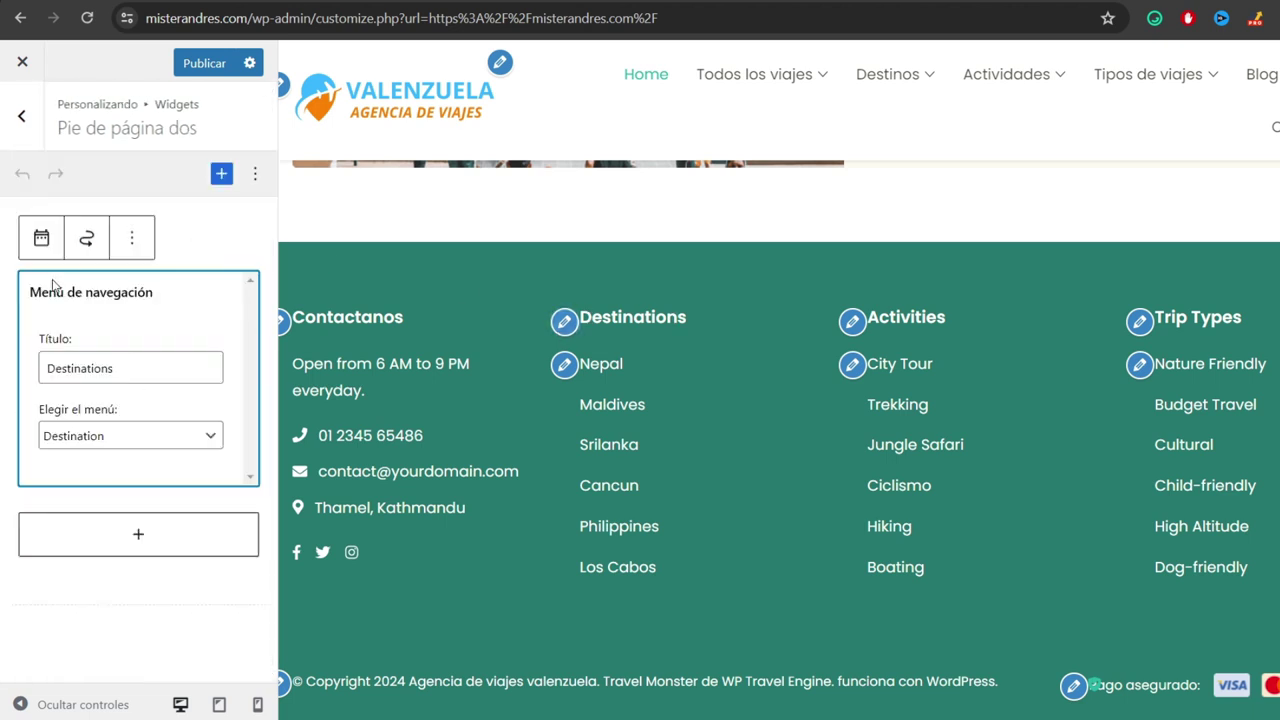
{"action": "left_click_drag", "start_coordinate": [47, 367], "coordinate": [158, 363]}
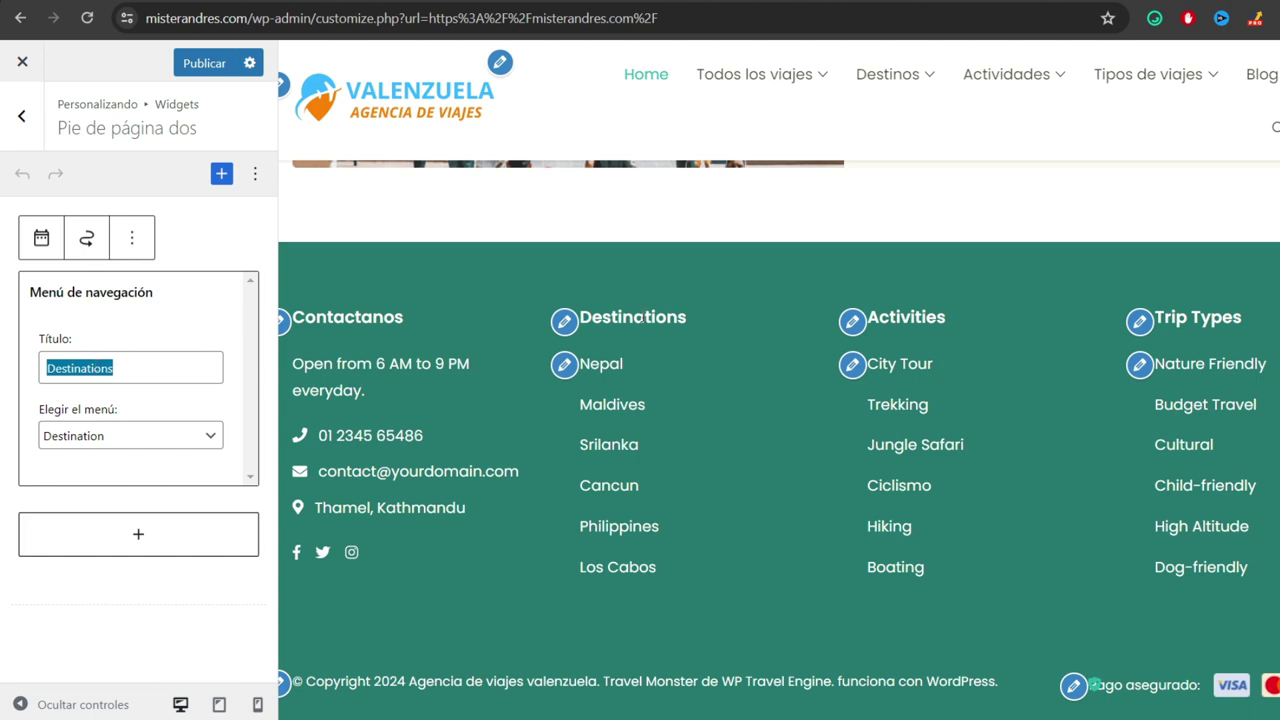
{"action": "left_click", "coordinate": [563, 366]}
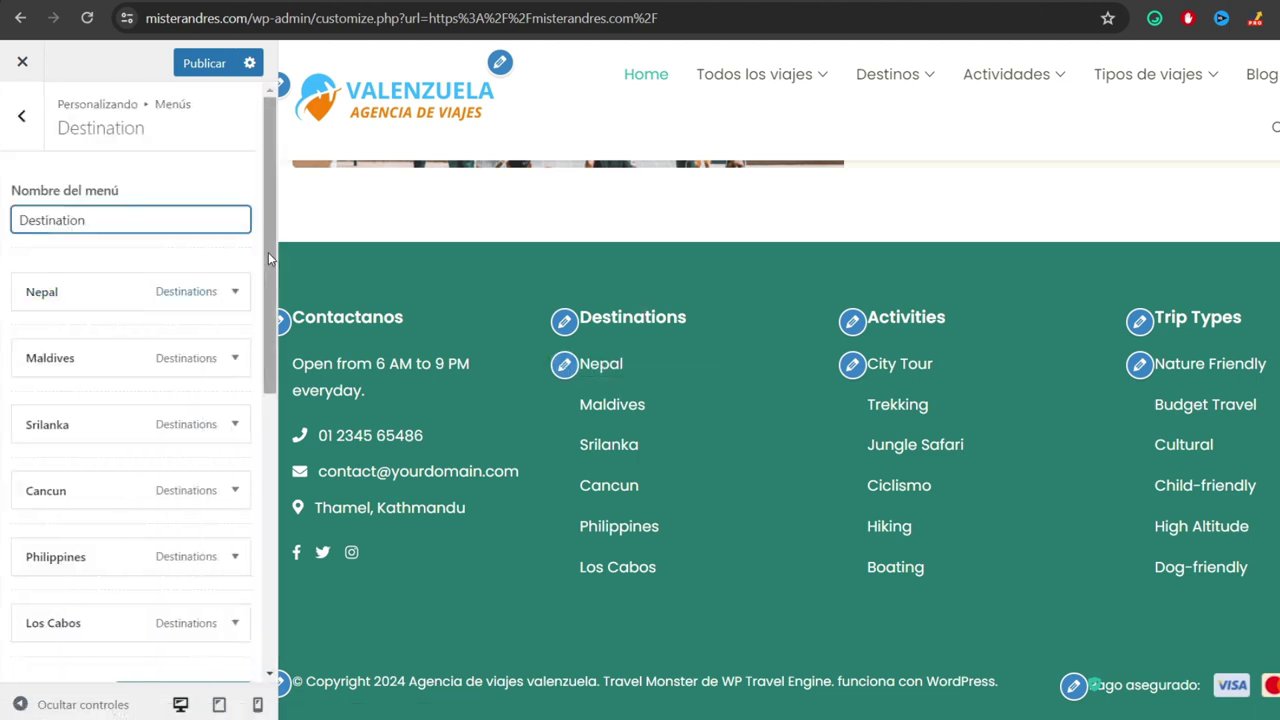
{"action": "left_click_drag", "start_coordinate": [268, 252], "coordinate": [259, 318]}
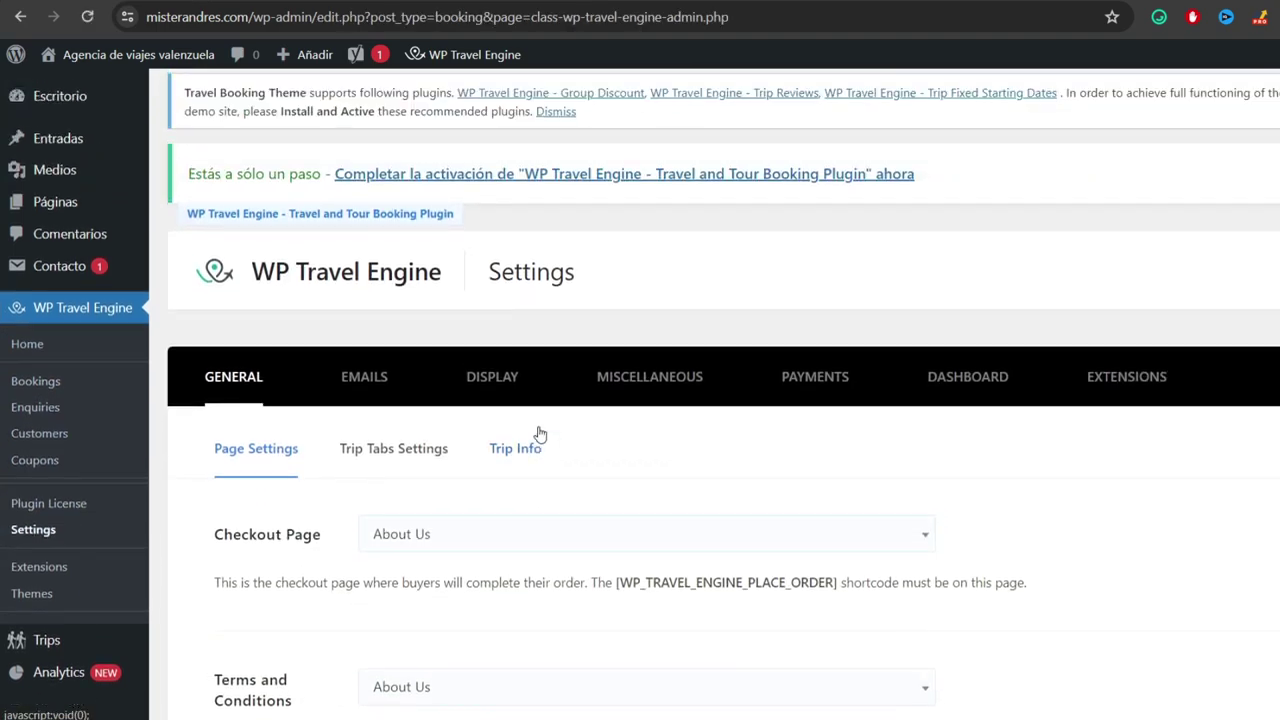
- Open the Payments section of the WP Travel Engine settings and review the general settings and available gateways
{"action": "scroll", "coordinate": [545, 430], "scroll_direction": "down", "scroll_amount": 2}
{"action": "scroll", "coordinate": [563, 420], "scroll_direction": "up", "scroll_amount": 1}
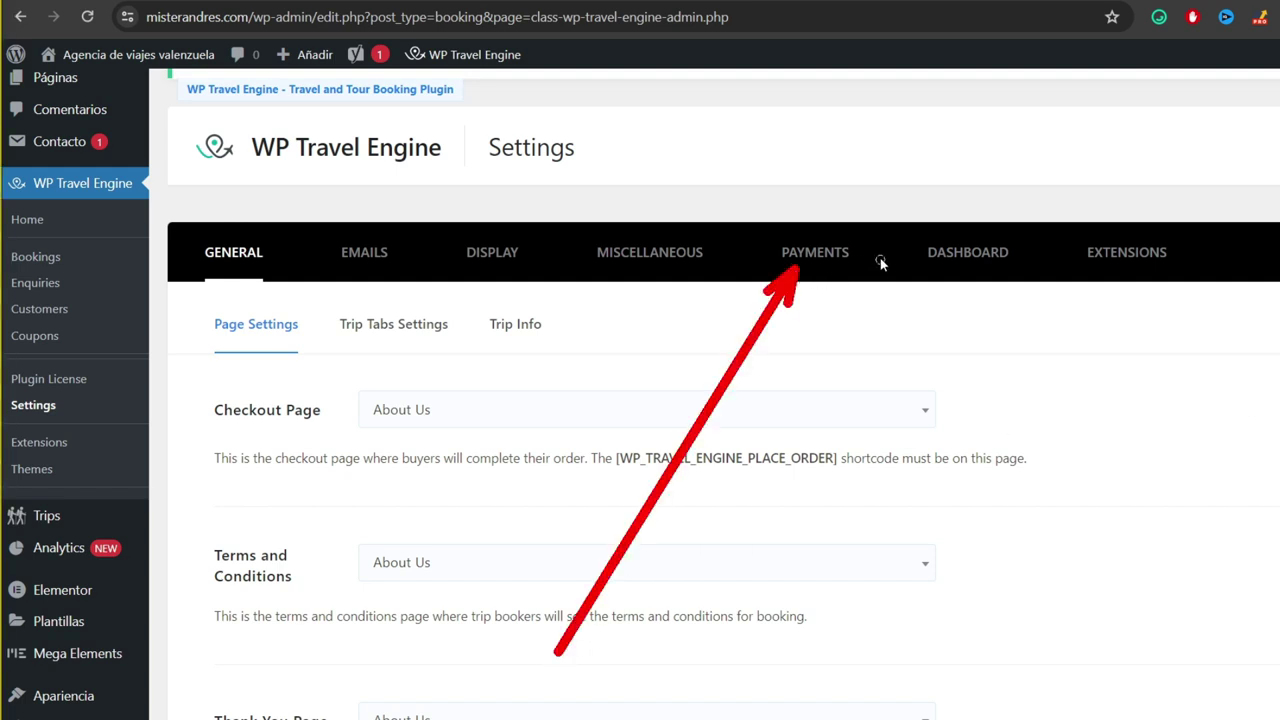
{"action": "left_click", "coordinate": [815, 252]}
{"action": "scroll", "coordinate": [815, 300], "scroll_direction": "down", "scroll_amount": 2}
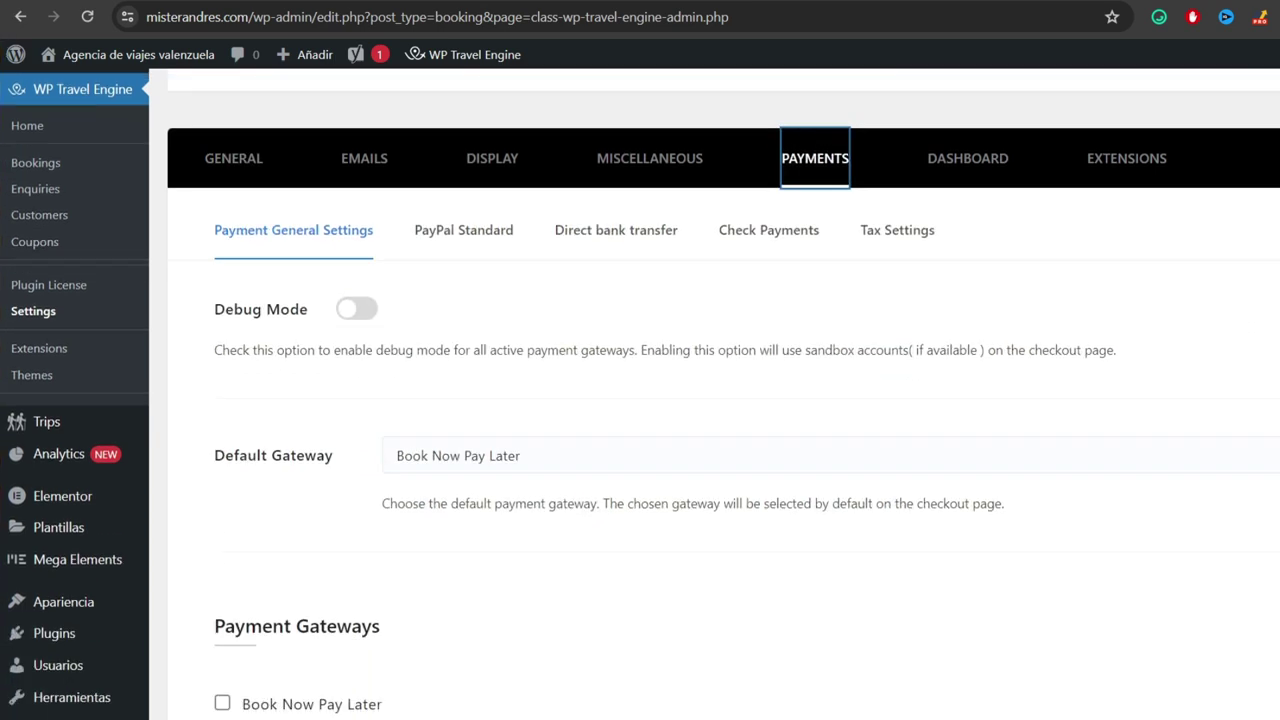
{"action": "scroll", "coordinate": [640, 400], "scroll_direction": "down", "scroll_amount": 3}
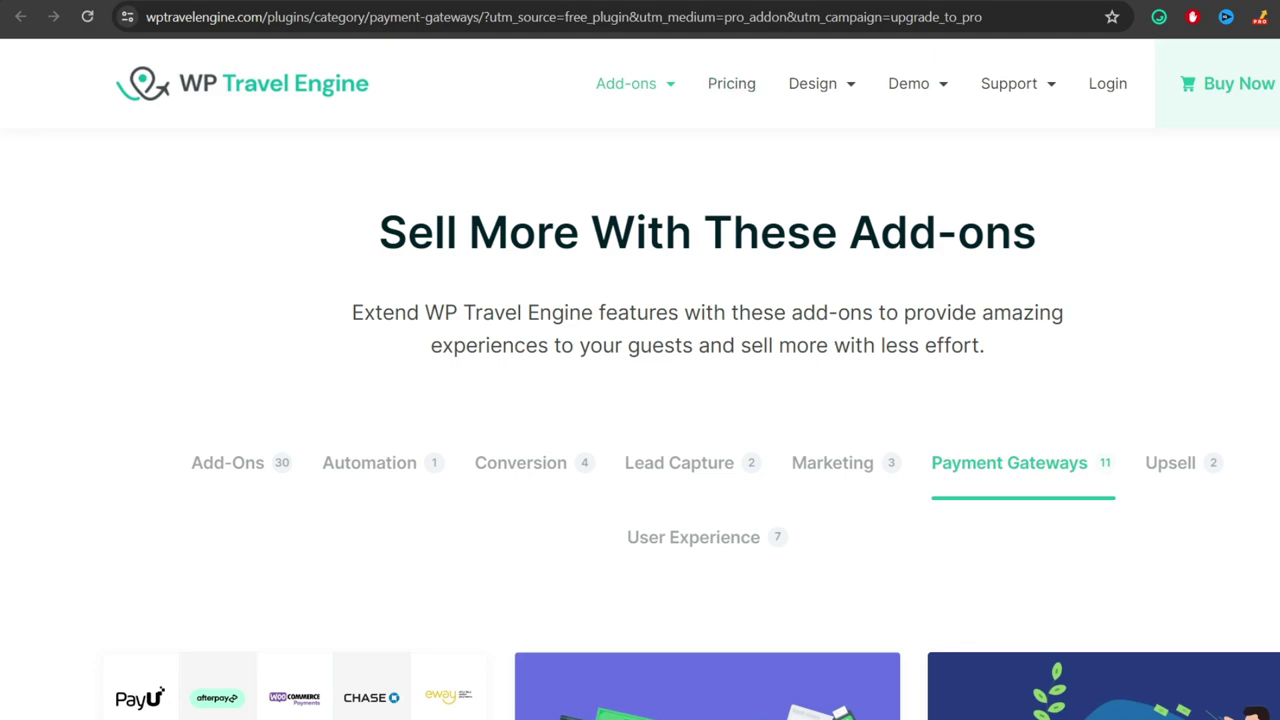
- Browse the payment gateway add-ons offered on the WP Travel Engine website, from WooCommerce Payments and Stripe through WeTravel Integration
{"action": "scroll", "coordinate": [640, 430], "scroll_direction": "down", "scroll_amount": 5}
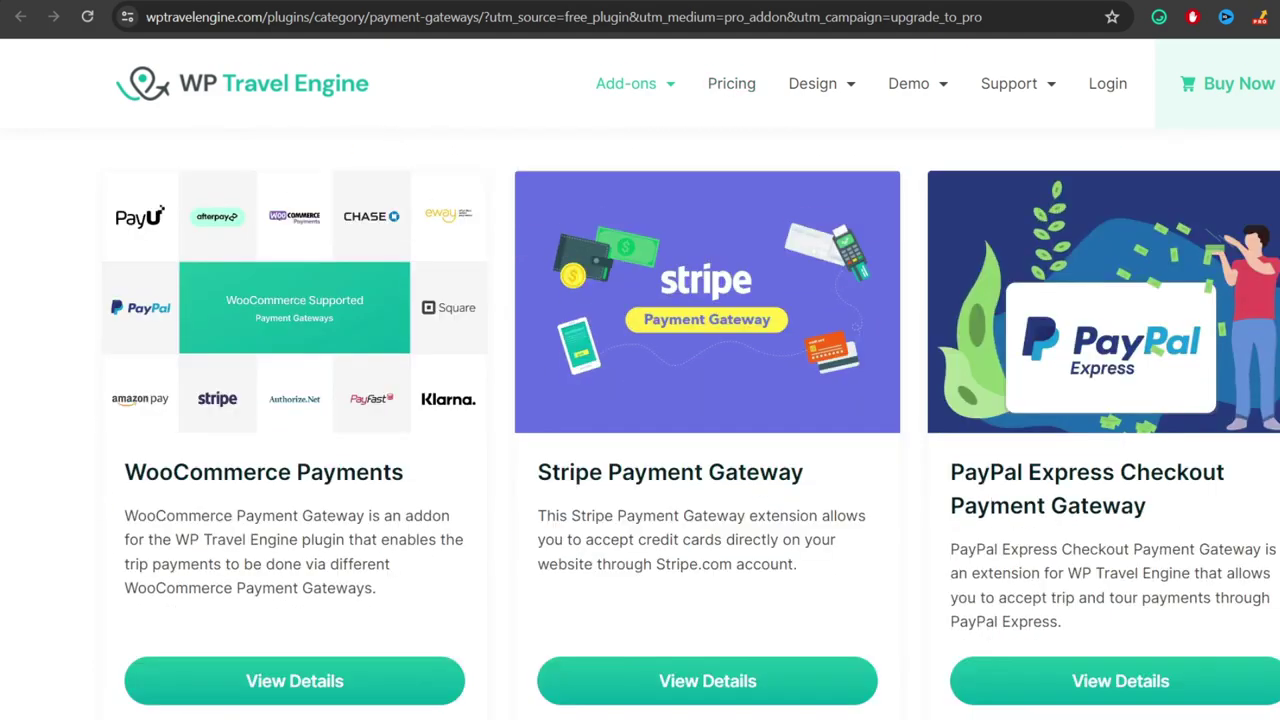
{"action": "scroll", "coordinate": [640, 430], "scroll_direction": "down", "scroll_amount": 7}
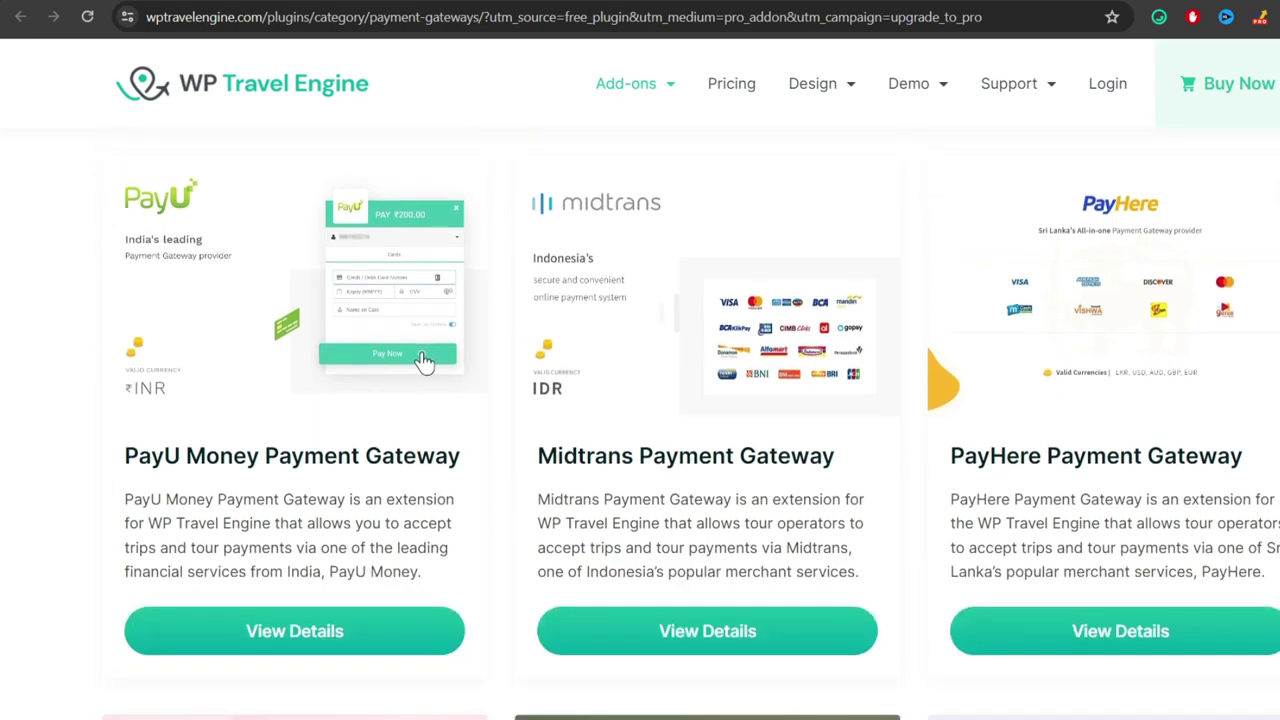
{"action": "scroll", "coordinate": [424, 340], "scroll_direction": "up", "scroll_amount": 7}
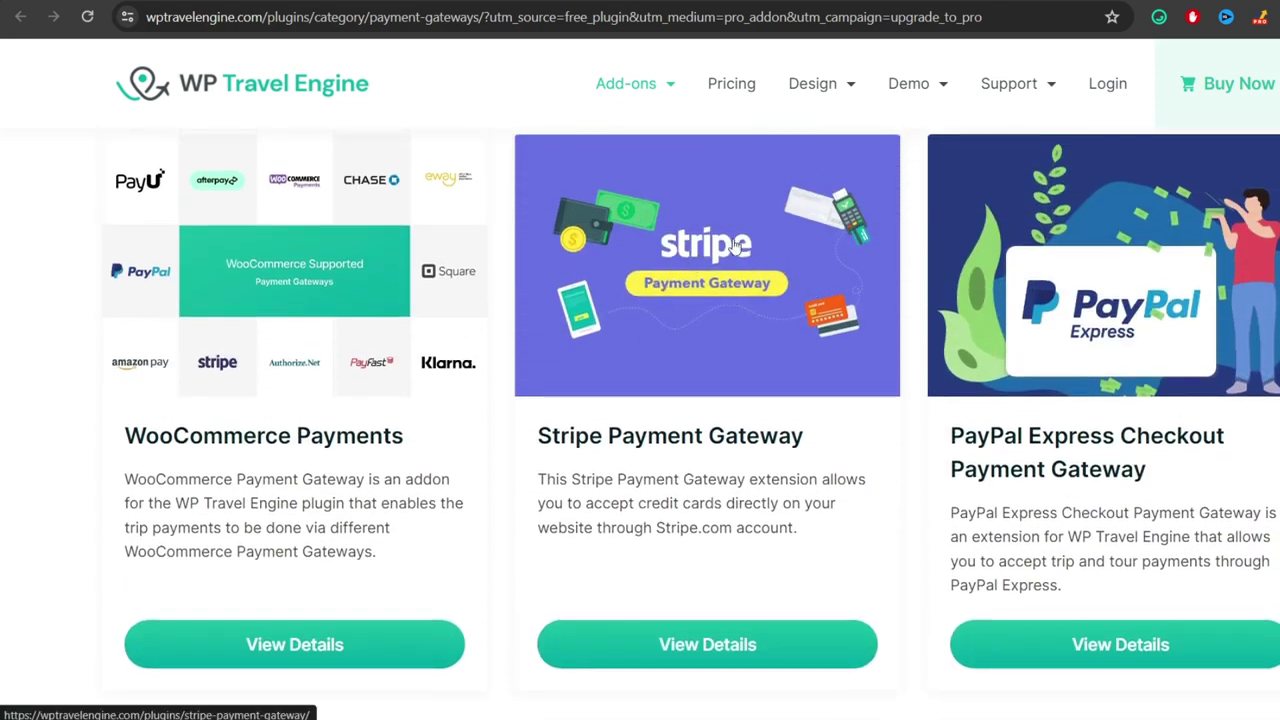
{"action": "scroll", "coordinate": [457, 314], "scroll_direction": "down", "scroll_amount": 5}
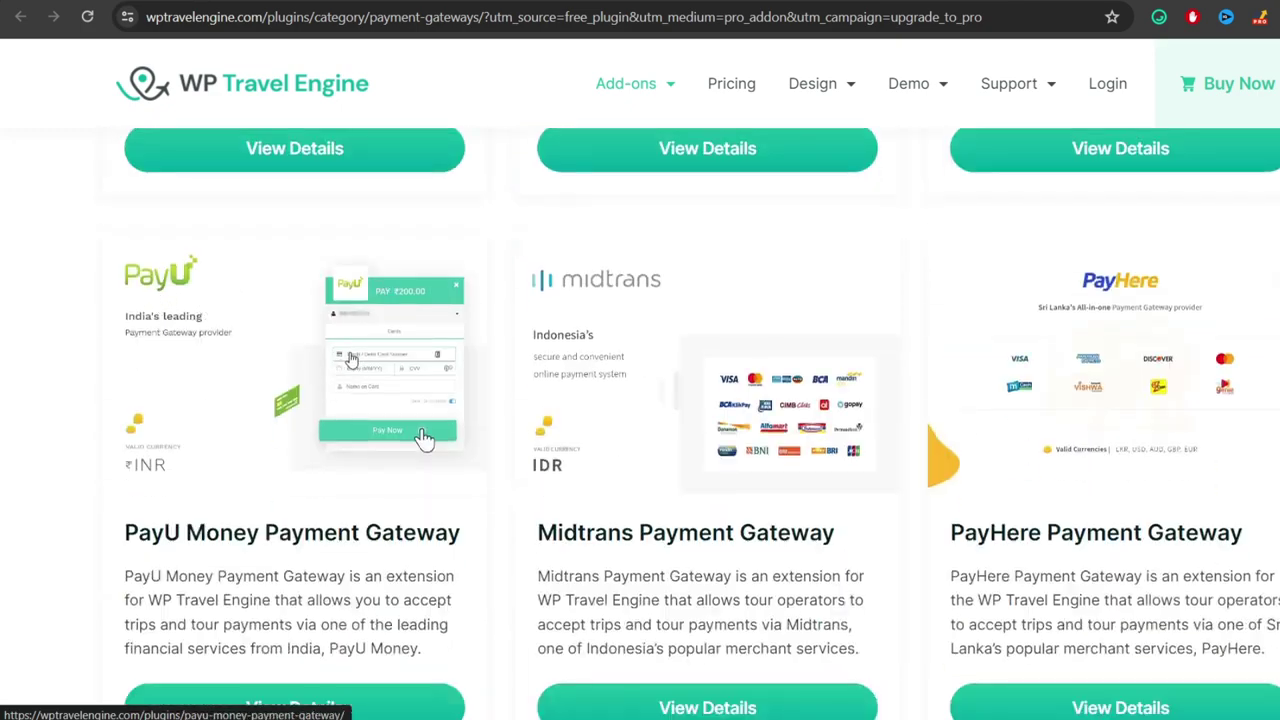
{"action": "scroll", "coordinate": [543, 337], "scroll_direction": "down", "scroll_amount": 6}
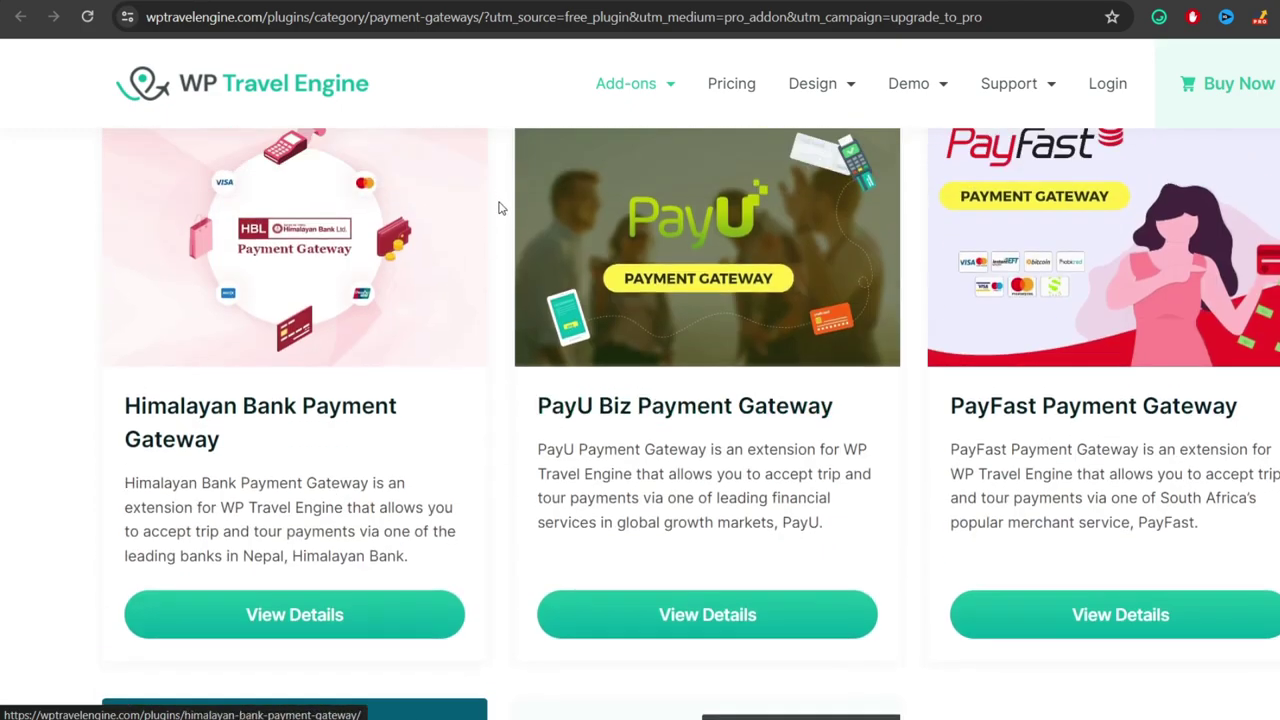
{"action": "scroll", "coordinate": [503, 225], "scroll_direction": "down", "scroll_amount": 4}
{"action": "scroll", "coordinate": [505, 230], "scroll_direction": "down", "scroll_amount": 4}
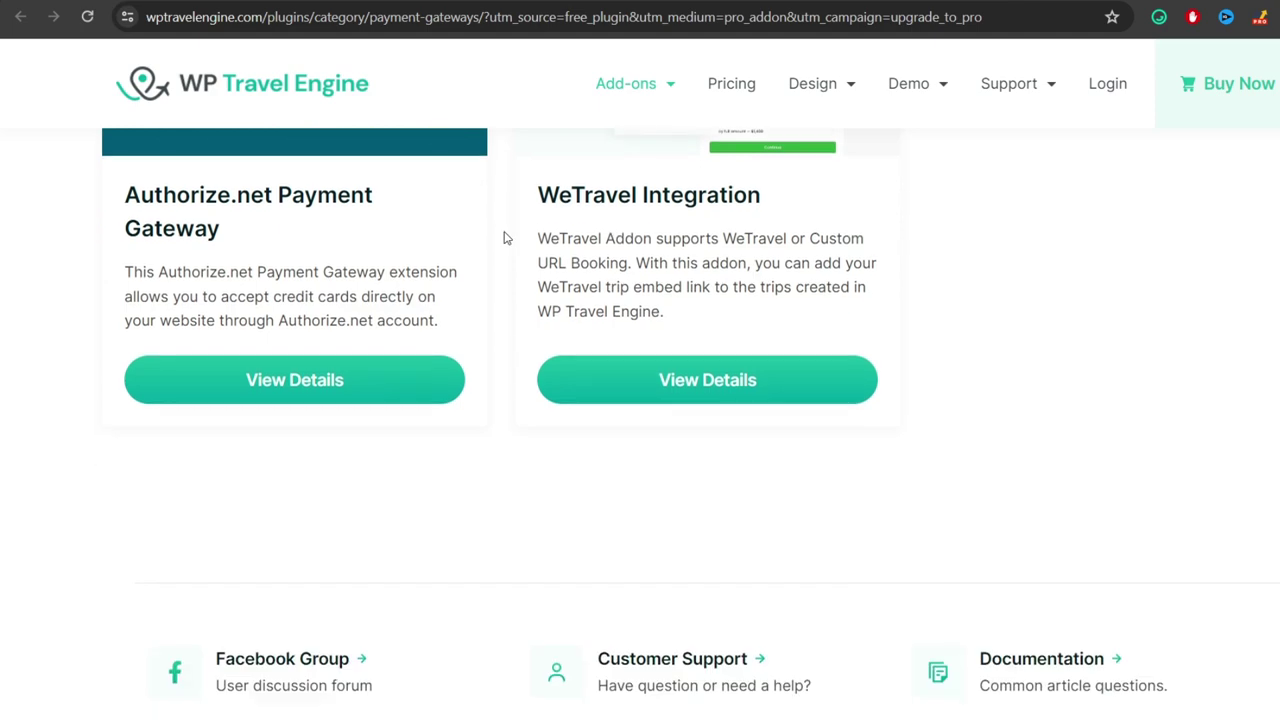
{"action": "scroll", "coordinate": [505, 238], "scroll_direction": "down", "scroll_amount": 3}
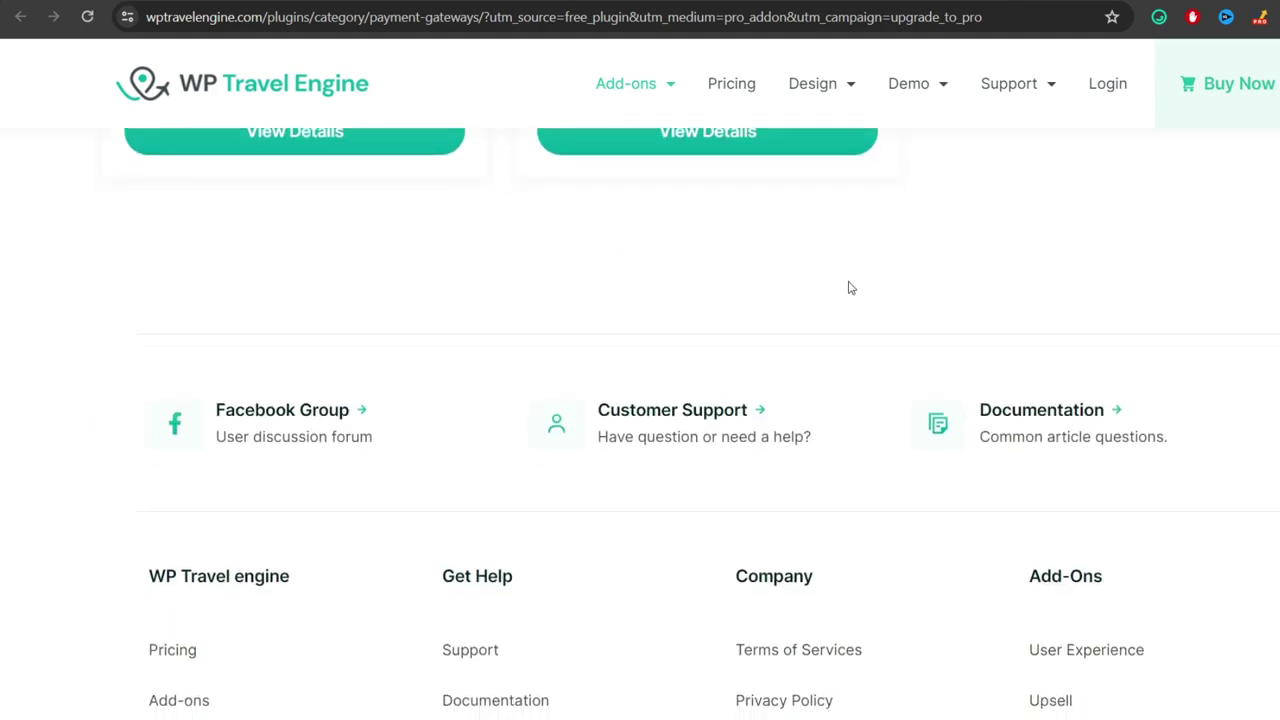
{"action": "scroll", "coordinate": [702, 420], "scroll_direction": "down", "scroll_amount": 1}
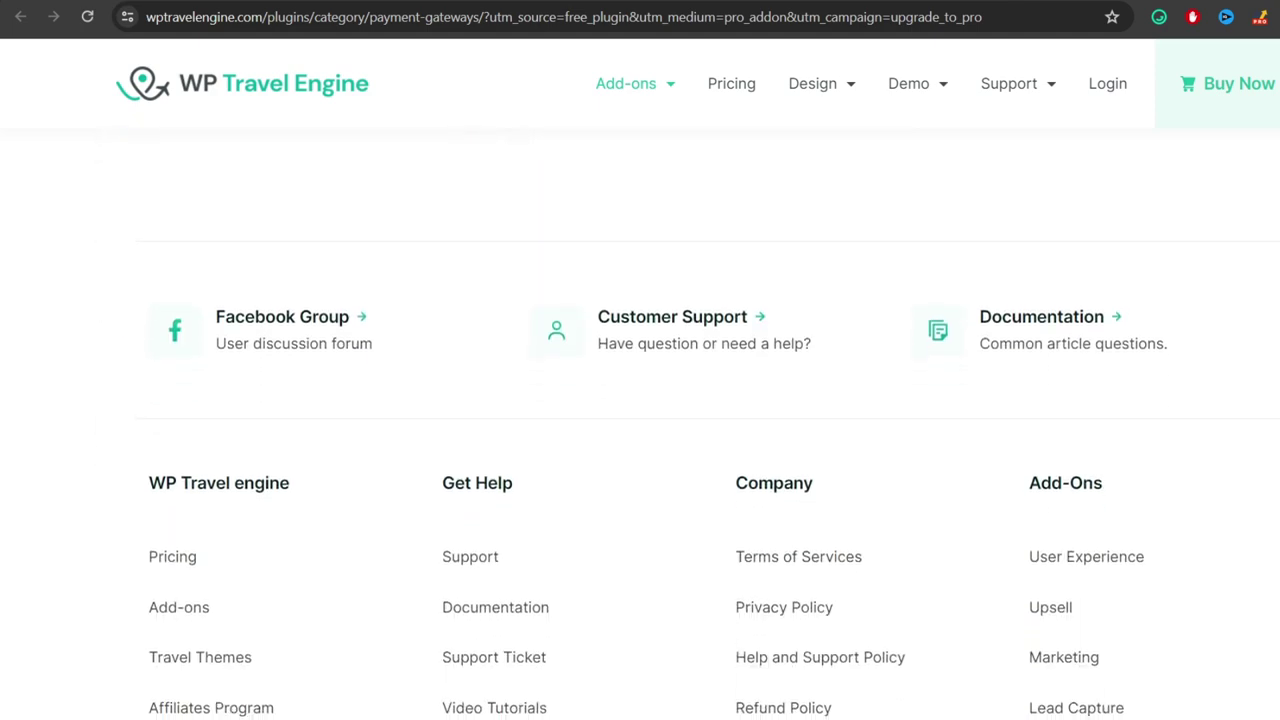
{"action": "scroll", "coordinate": [640, 400], "scroll_direction": "up", "scroll_amount": 3}
{"action": "scroll", "coordinate": [640, 420], "scroll_direction": "up", "scroll_amount": 10}
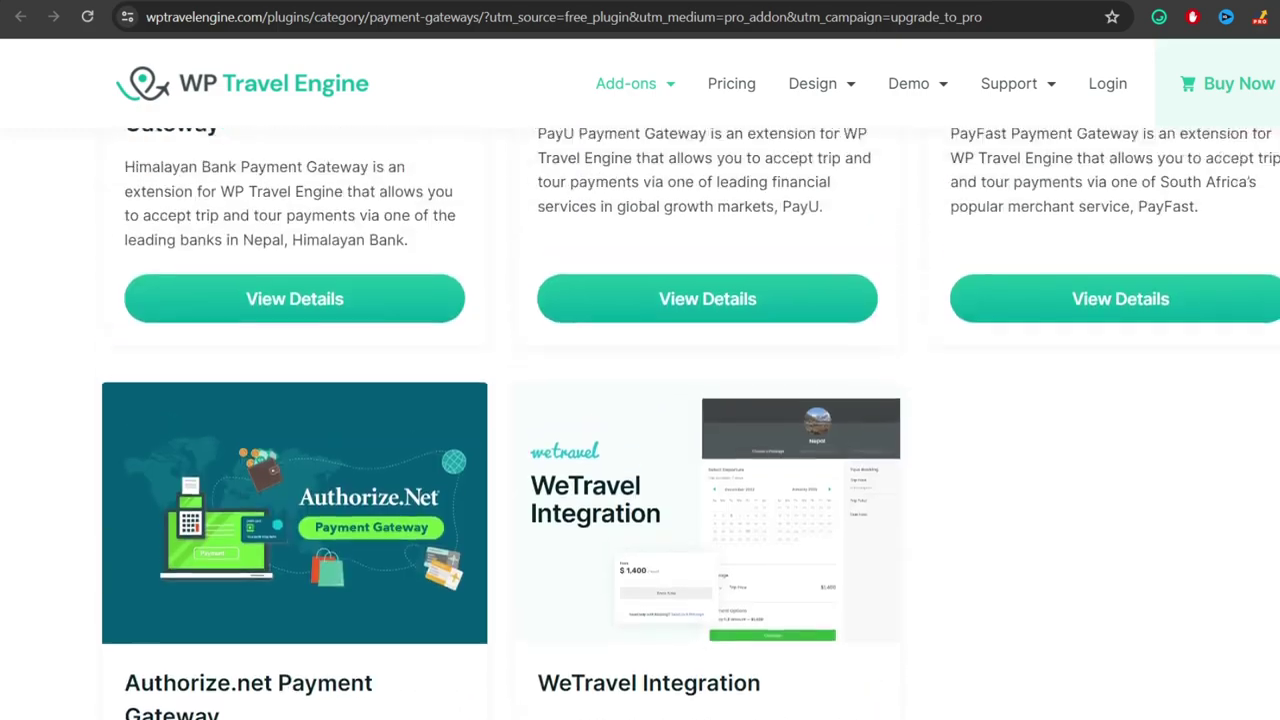
- Look back over the payment gateway add-ons, open the WP Travel Engine pricing page and review the monthly price of the Travel Agency plan
{"action": "scroll", "coordinate": [710, 290], "scroll_direction": "up", "scroll_amount": 3}
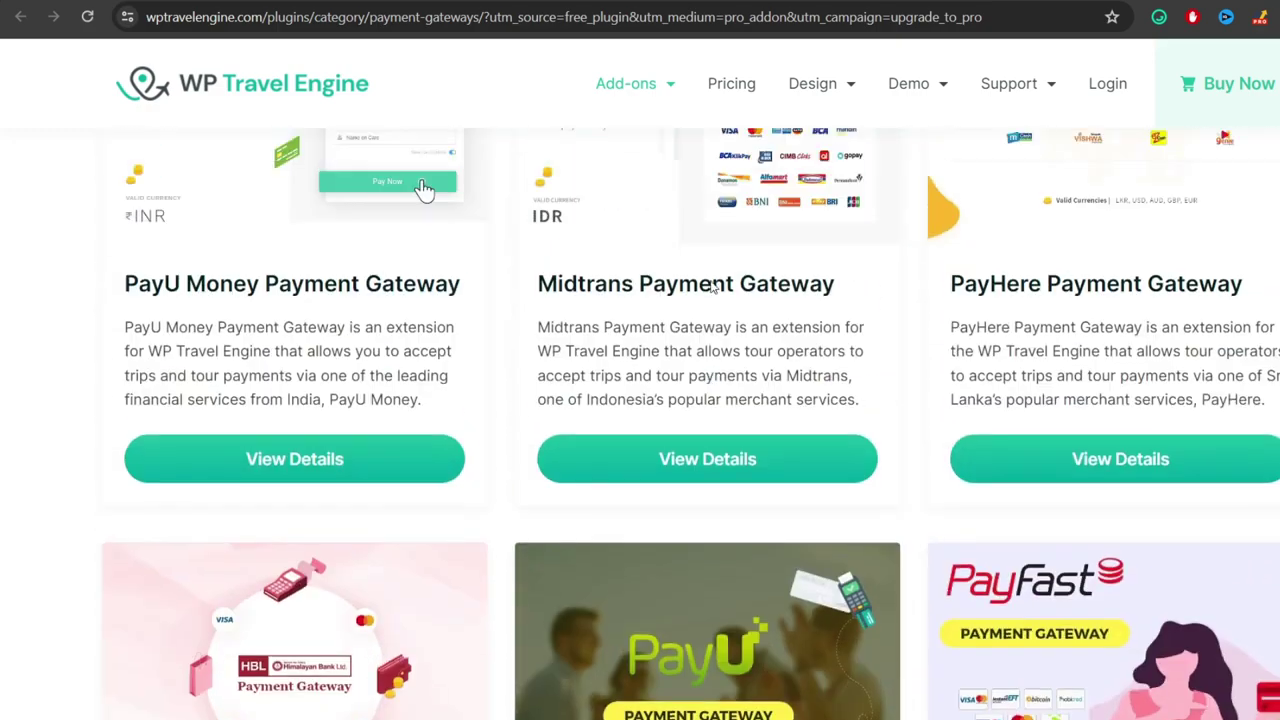
{"action": "scroll", "coordinate": [711, 286], "scroll_direction": "down", "scroll_amount": 2}
{"action": "scroll", "coordinate": [713, 286], "scroll_direction": "up", "scroll_amount": 5}
{"action": "scroll", "coordinate": [715, 286], "scroll_direction": "up", "scroll_amount": 5}
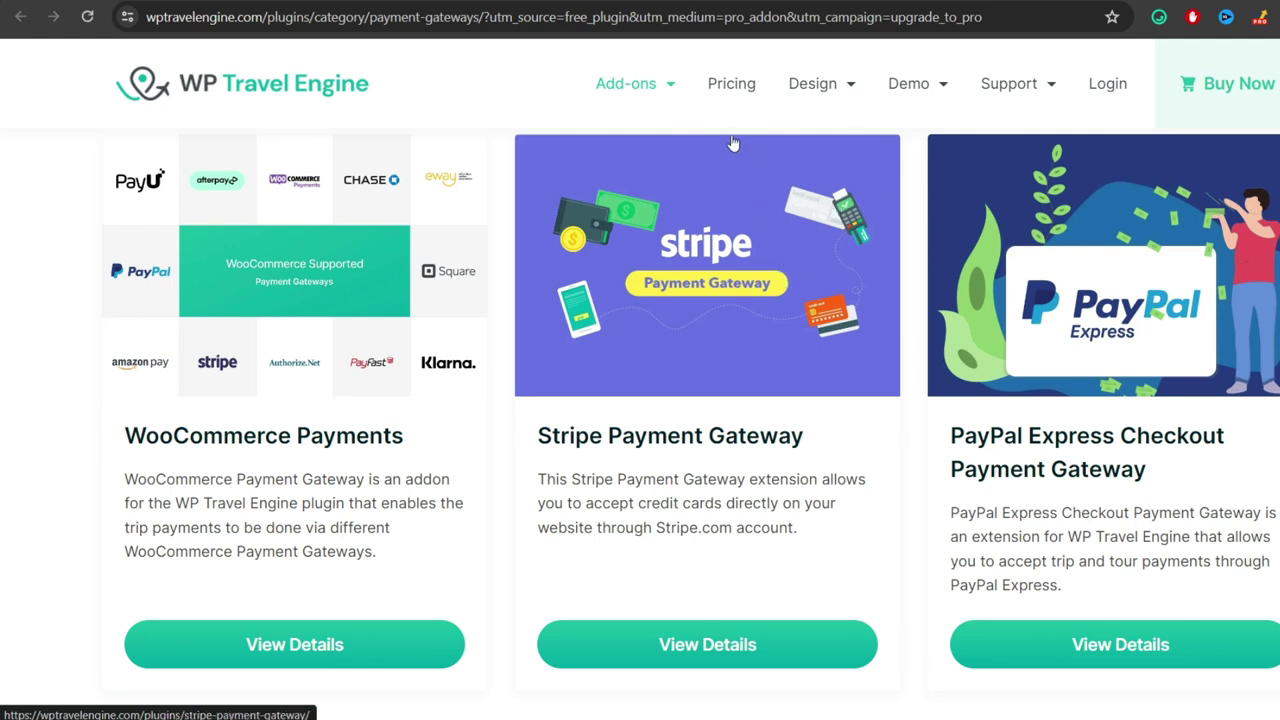
{"action": "left_click", "coordinate": [742, 90]}
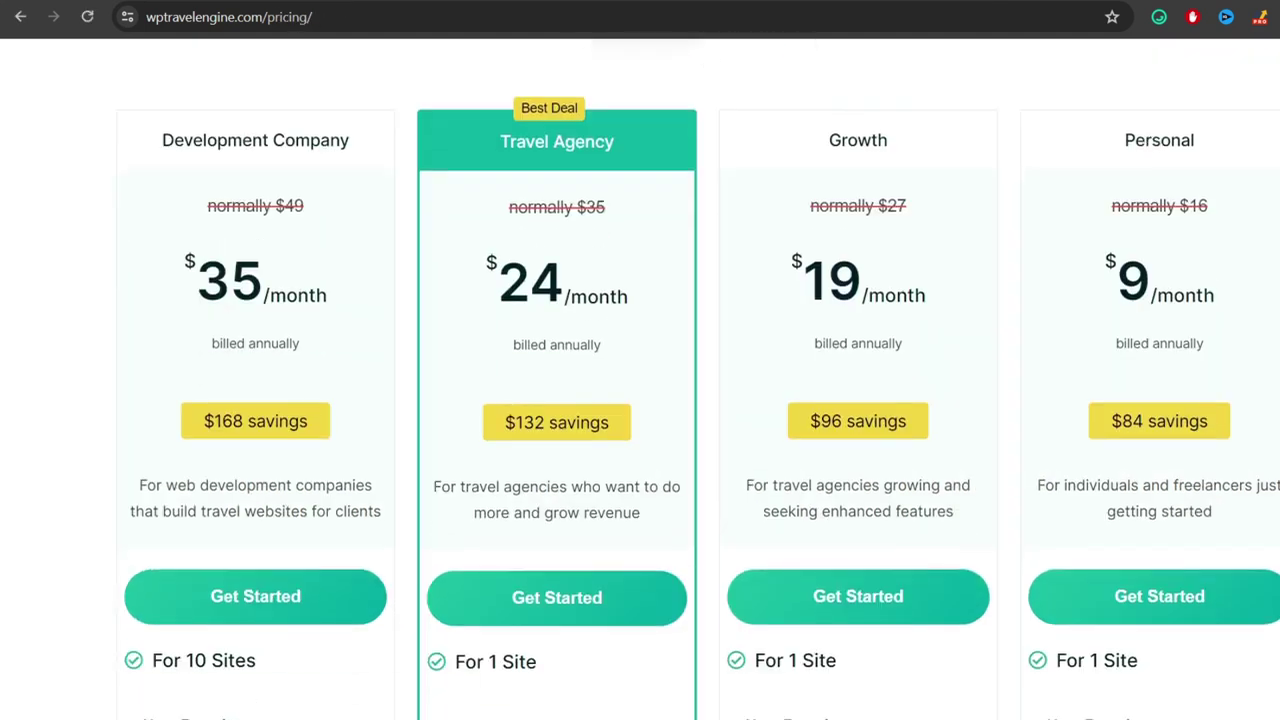
{"action": "mouse_move", "coordinate": [204, 484]}
{"action": "left_mouse_down"}
{"action": "mouse_move", "coordinate": [360, 417]}
{"action": "mouse_move", "coordinate": [505, 305]}
{"action": "left_mouse_up"}
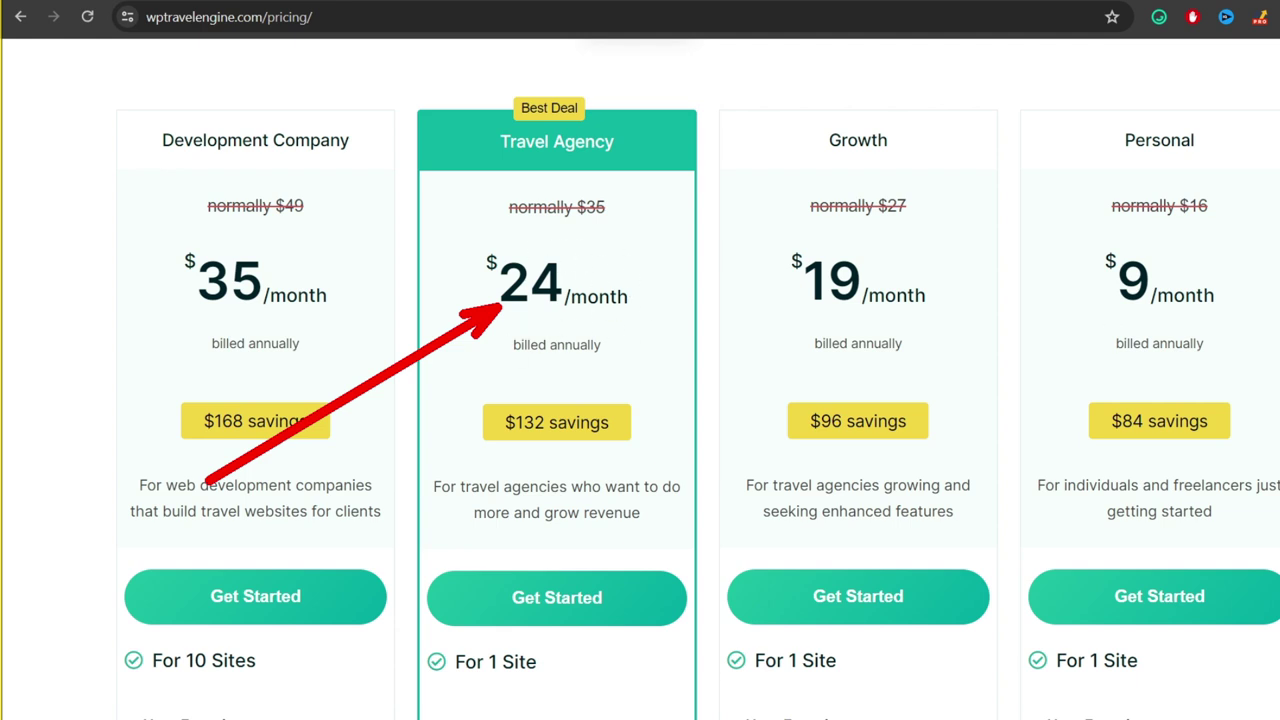
{"action": "key", "text": "Escape"}
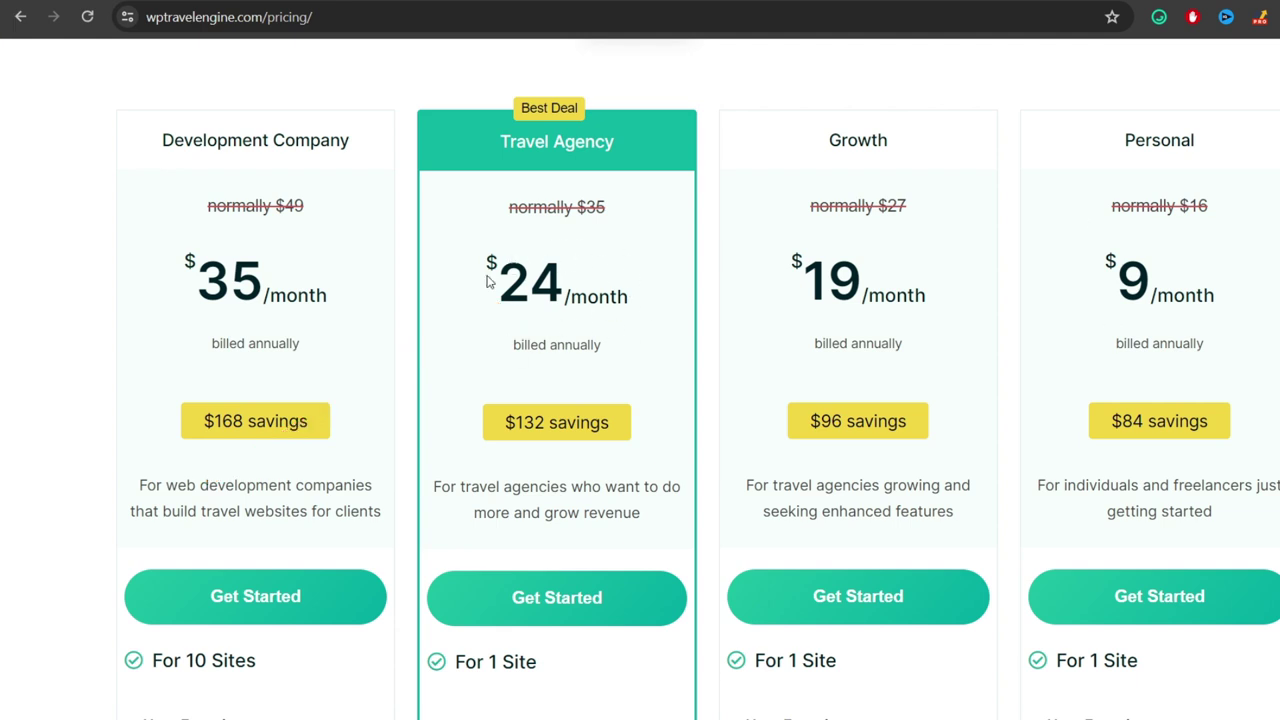
{"action": "left_click_drag", "start_coordinate": [487, 282], "coordinate": [627, 296]}
{"action": "left_click", "coordinate": [627, 296]}
{"action": "left_click_drag", "start_coordinate": [491, 268], "coordinate": [628, 296]}
{"action": "left_click", "coordinate": [581, 290]}
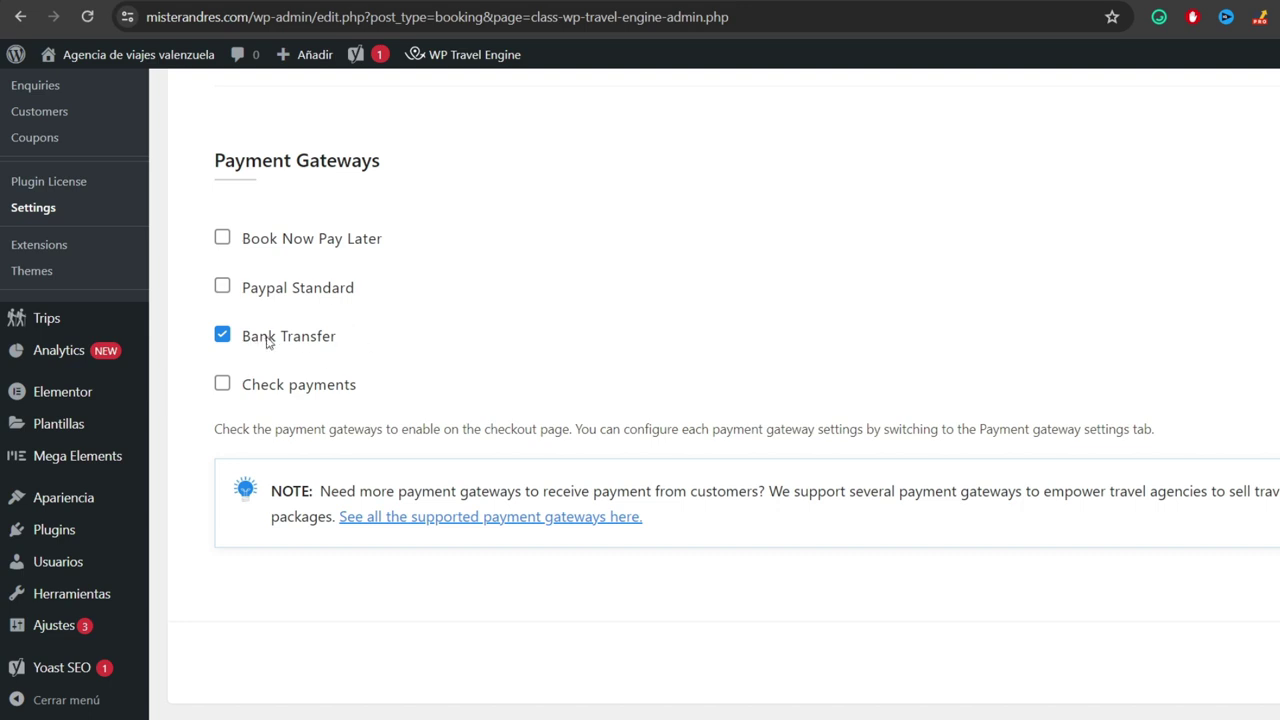
- Open the direct bank transfer settings in the site's WP Travel Engine payments section and set the title to "Transferencia Bancaria"
{"action": "scroll", "coordinate": [758, 455], "scroll_direction": "up", "scroll_amount": 5}
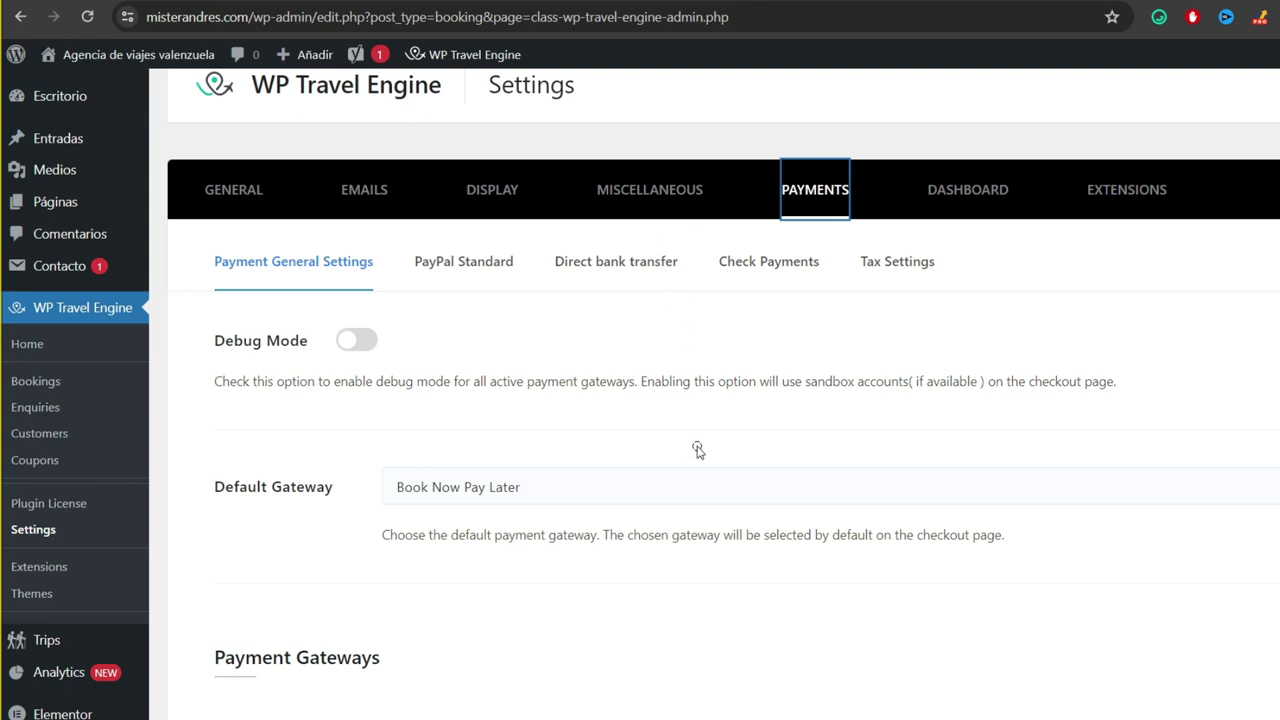
{"action": "mouse_move", "coordinate": [731, 549]}
{"action": "left_mouse_down"}
{"action": "mouse_move", "coordinate": [857, 325]}
{"action": "mouse_move", "coordinate": [620, 287]}
{"action": "mouse_move", "coordinate": [605, 270]}
{"action": "left_mouse_up"}
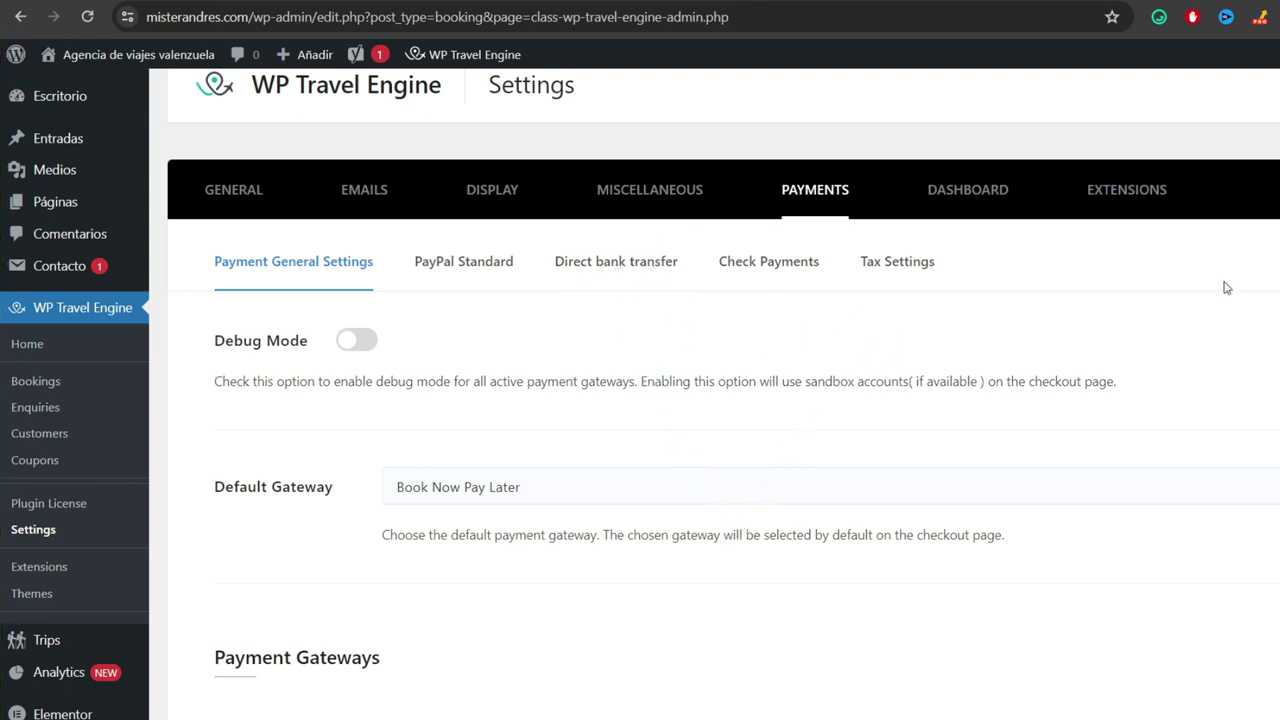
{"action": "left_click", "coordinate": [616, 264]}
{"action": "scroll", "coordinate": [262, 164], "scroll_direction": "down", "scroll_amount": 2}
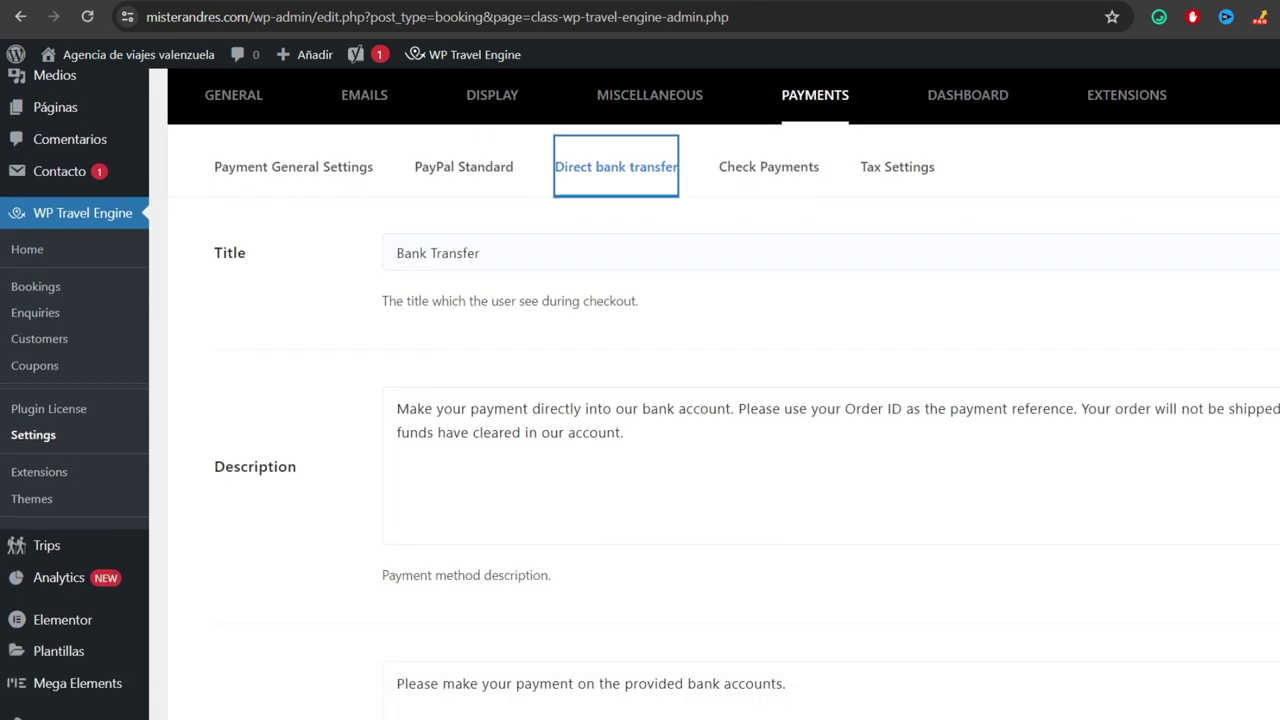
{"action": "left_click", "coordinate": [477, 205]}
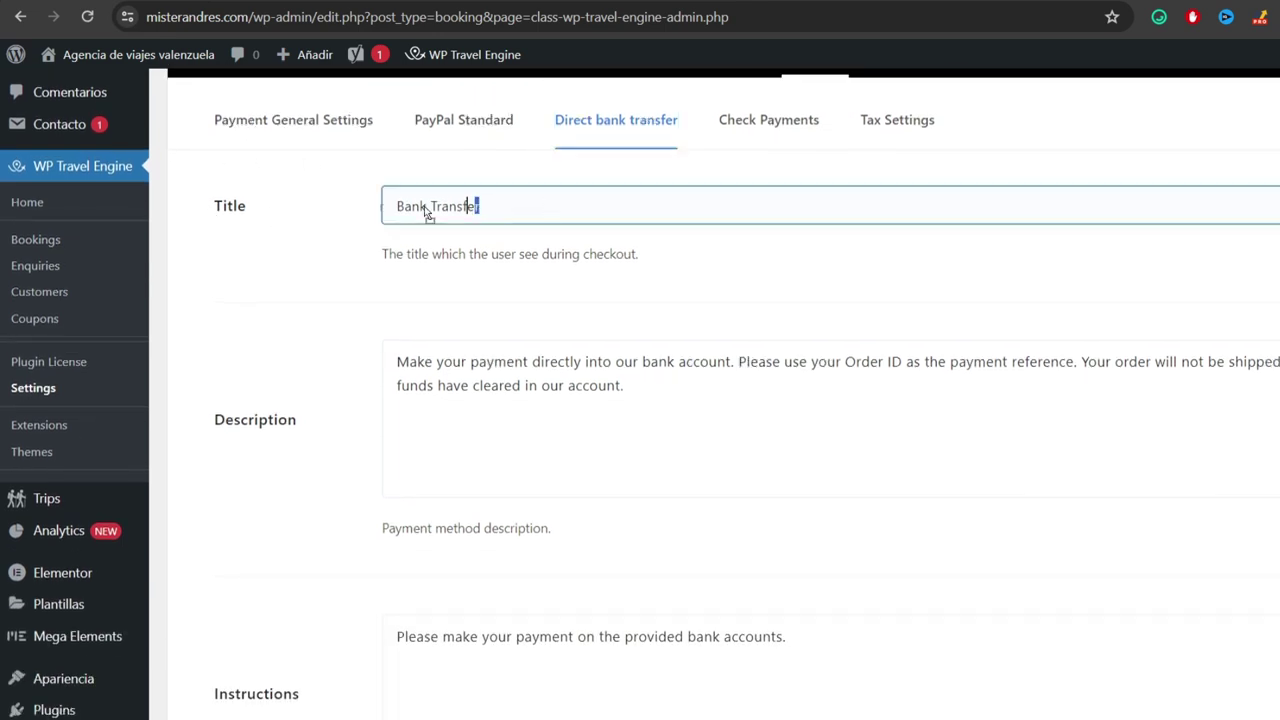
{"action": "left_click_drag", "start_coordinate": [481, 206], "coordinate": [267, 220]}
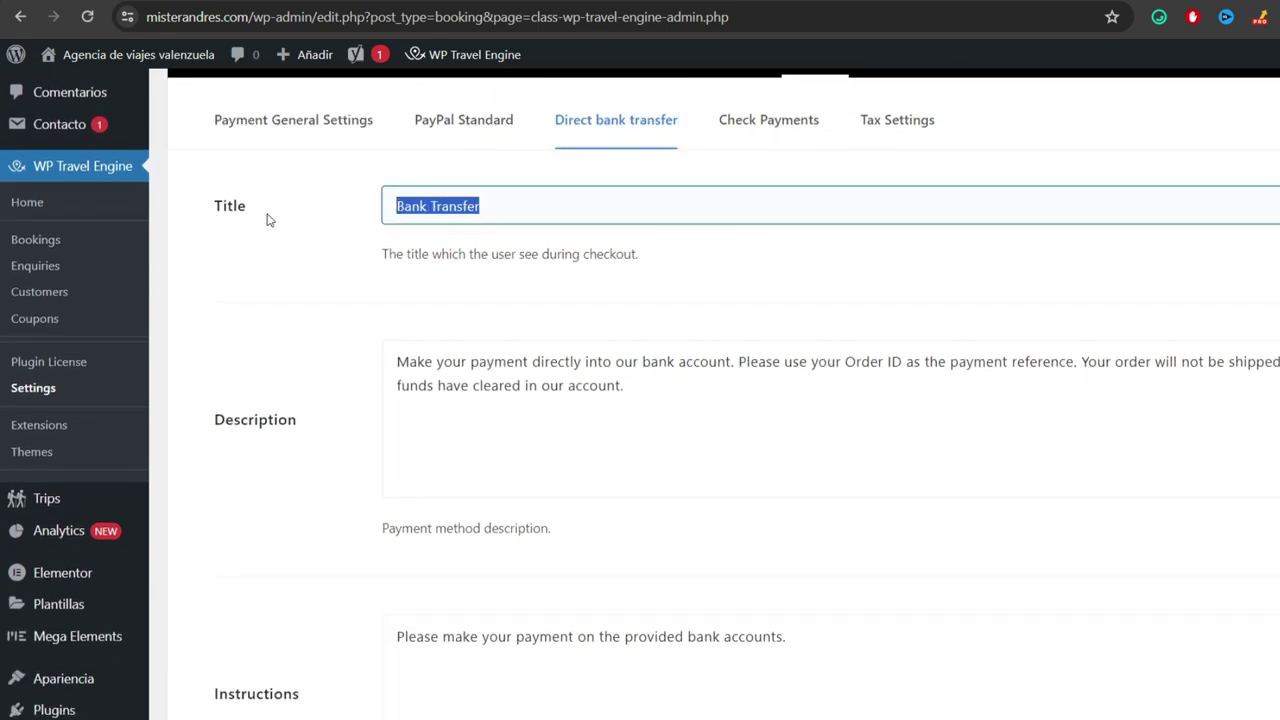
{"action": "type", "text": "Transferencia Bancaria"}
- Look over the description, instructions and account details fields of the direct bank transfer settings
{"action": "scroll", "coordinate": [566, 243], "scroll_direction": "down", "scroll_amount": 1}
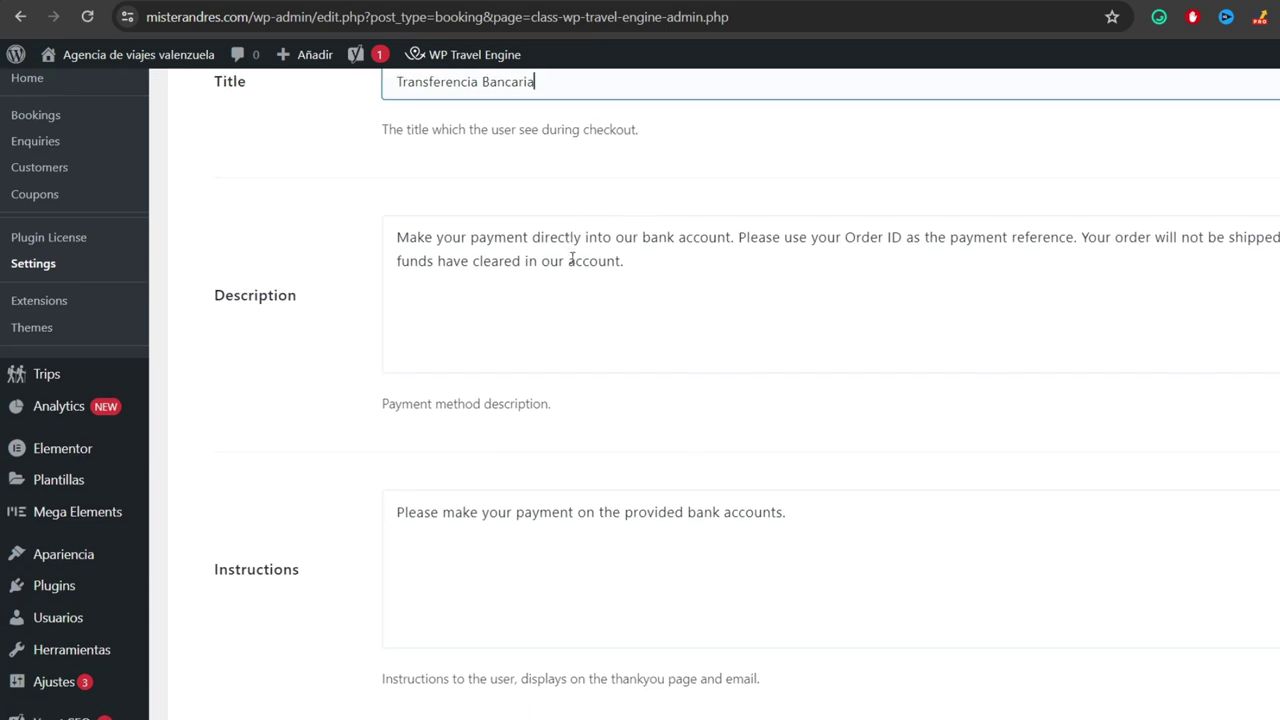
{"action": "left_click", "coordinate": [572, 258]}
{"action": "left_click_drag", "start_coordinate": [671, 266], "coordinate": [430, 240]}
{"action": "left_click", "coordinate": [547, 260]}
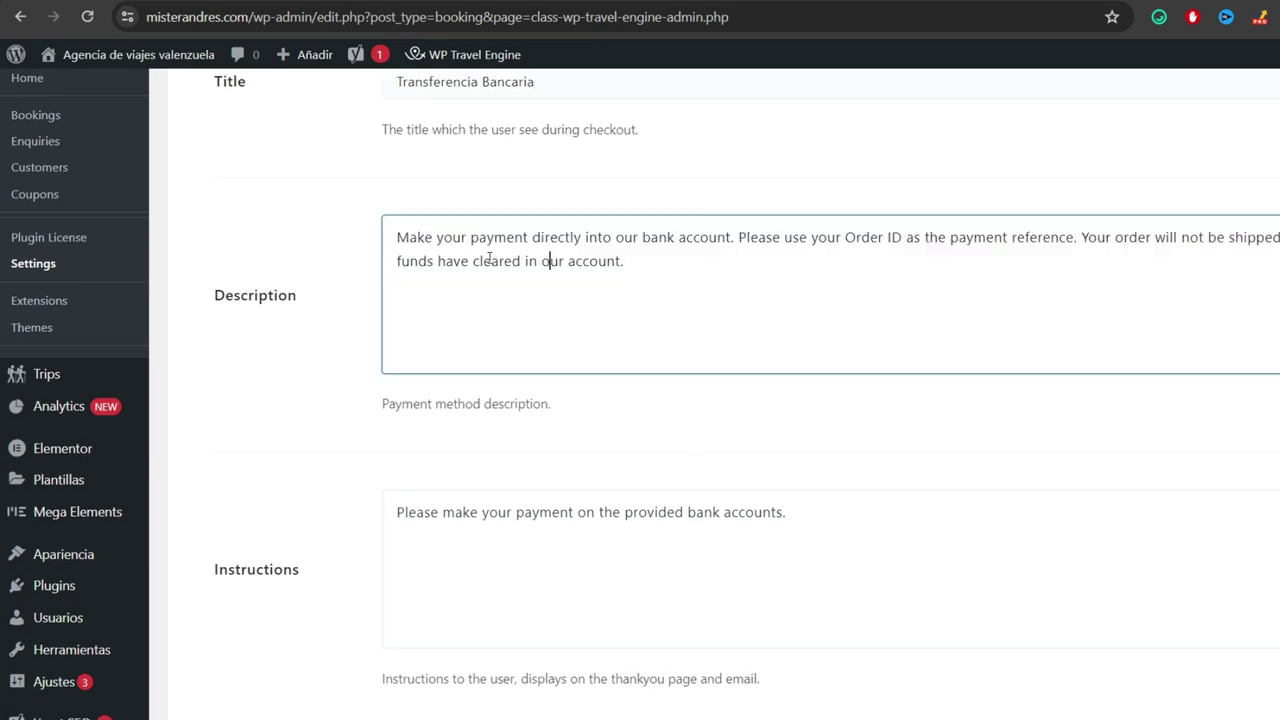
{"action": "scroll", "coordinate": [515, 260], "scroll_direction": "down", "scroll_amount": 1}
{"action": "scroll", "coordinate": [480, 400], "scroll_direction": "down", "scroll_amount": 1}
{"action": "left_click", "coordinate": [497, 313]}
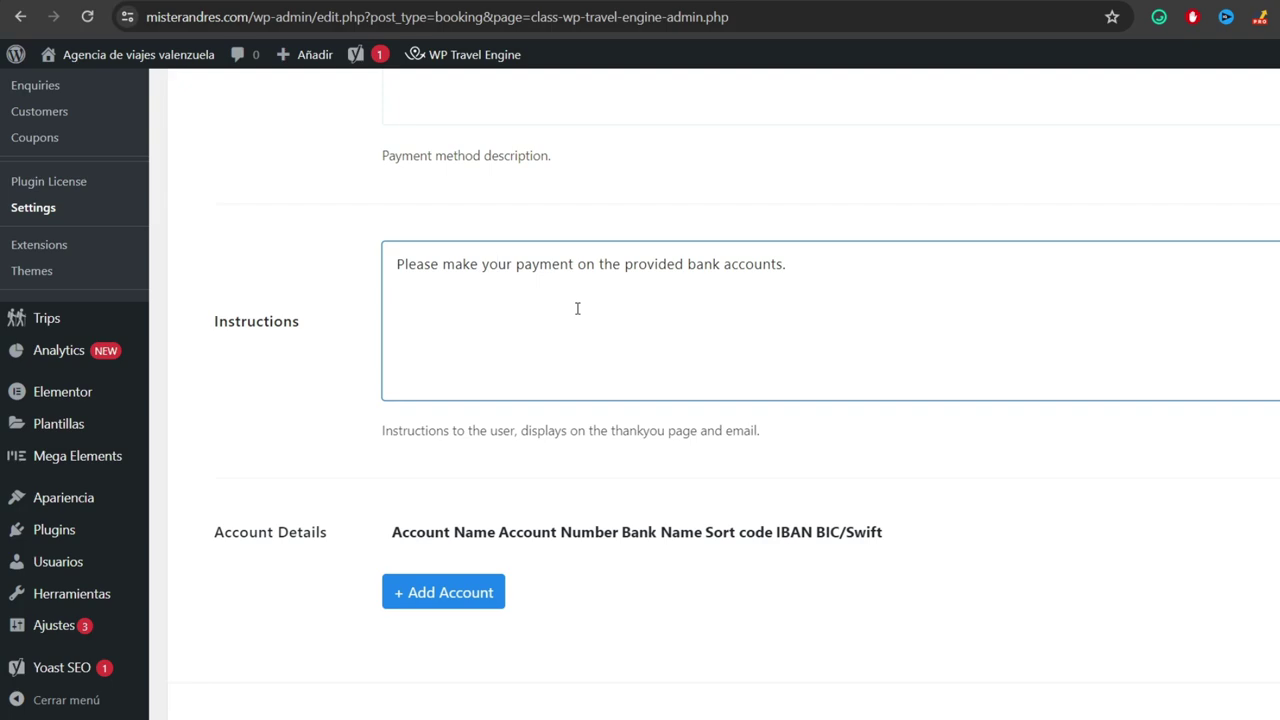
{"action": "scroll", "coordinate": [575, 315], "scroll_direction": "down", "scroll_amount": 1}
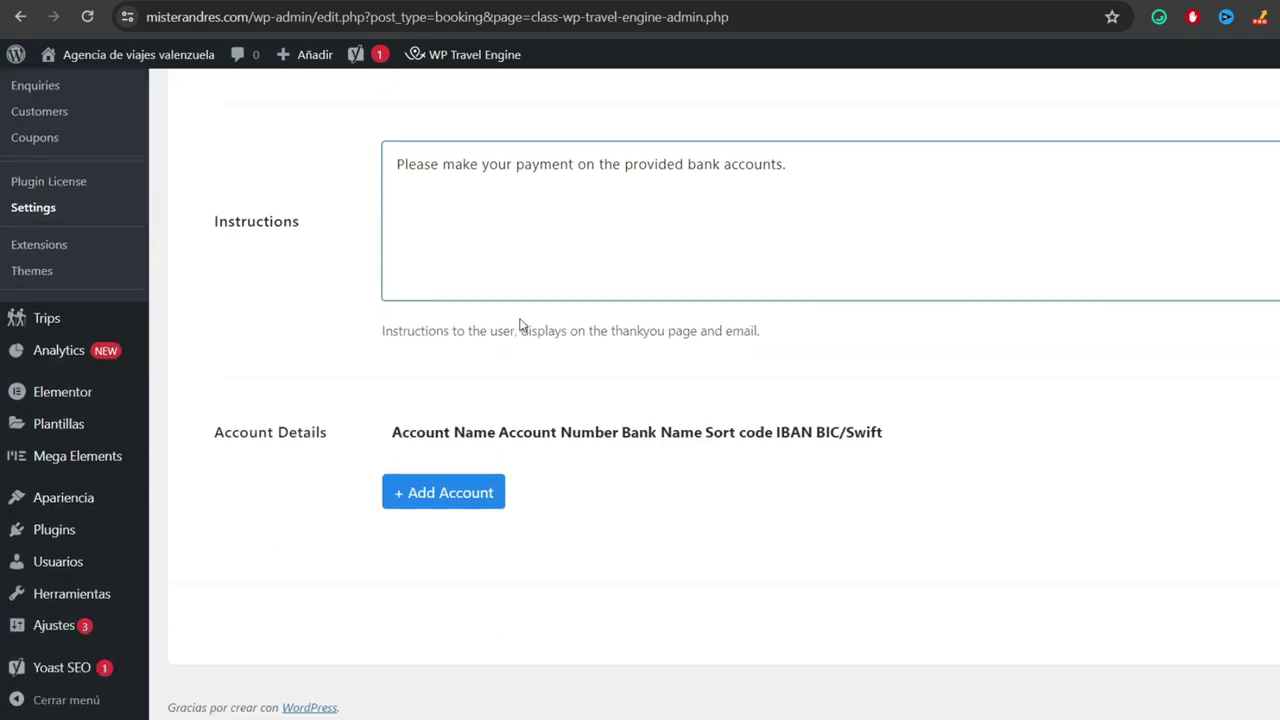
{"action": "scroll", "coordinate": [504, 250], "scroll_direction": "up", "scroll_amount": 4}
{"action": "scroll", "coordinate": [504, 250], "scroll_direction": "up", "scroll_amount": 1}
{"action": "scroll", "coordinate": [494, 380], "scroll_direction": "down", "scroll_amount": 5}
- Add a BBVA bank account with the holder's full name, account number, sort code, IBAN and BIC/Swift, and save the payment settings
{"action": "left_click", "coordinate": [433, 498]}
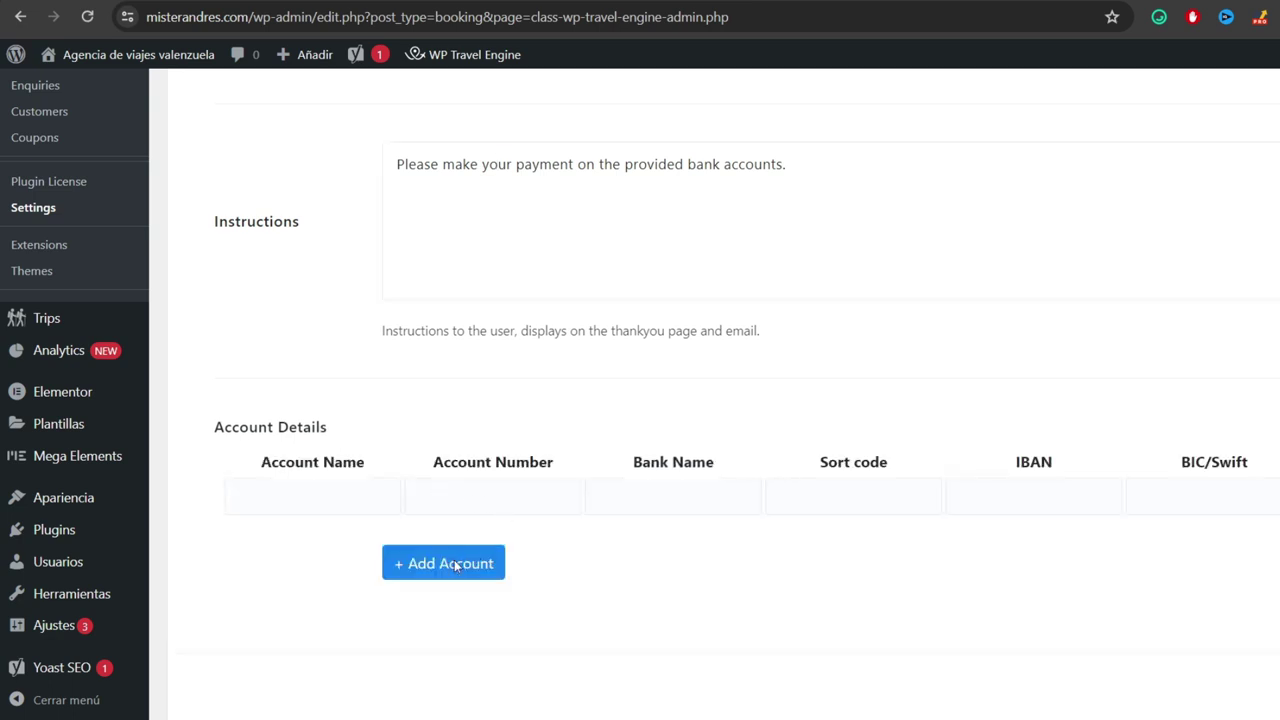
{"action": "left_click", "coordinate": [305, 494]}
{"action": "scroll", "coordinate": [397, 486], "scroll_direction": "up", "scroll_amount": 3}
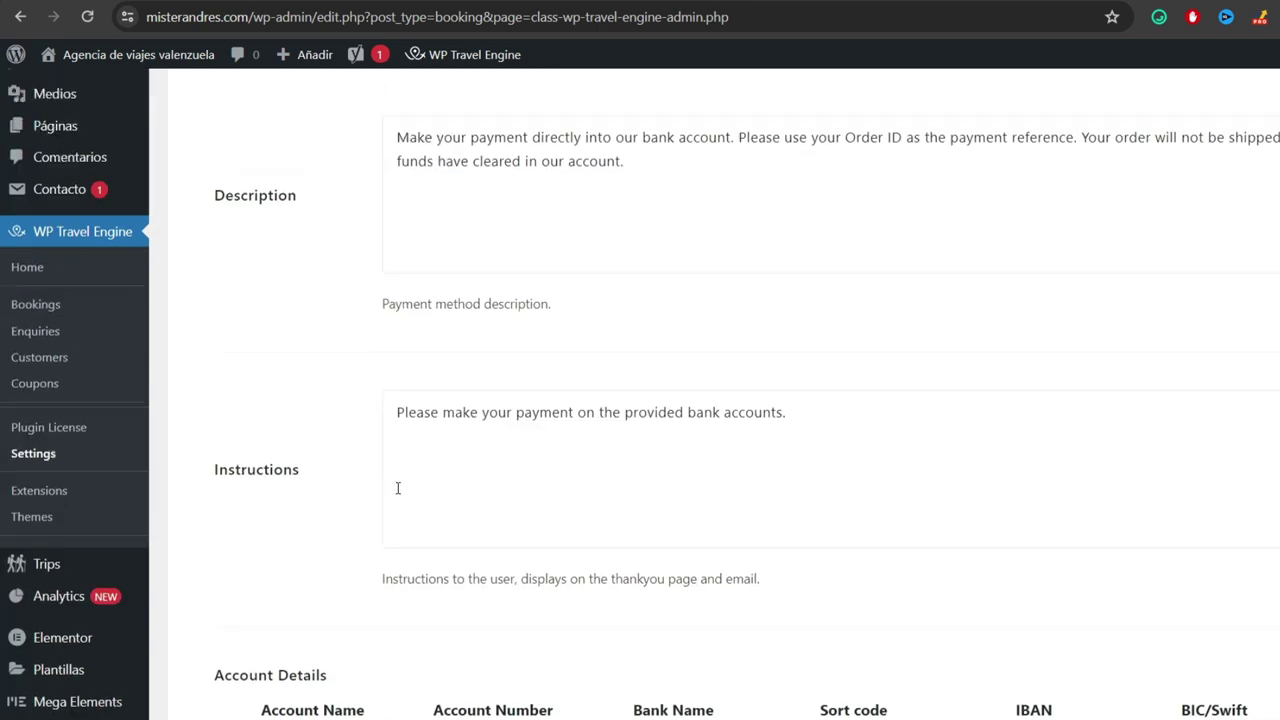
{"action": "scroll", "coordinate": [410, 490], "scroll_direction": "down", "scroll_amount": 3}
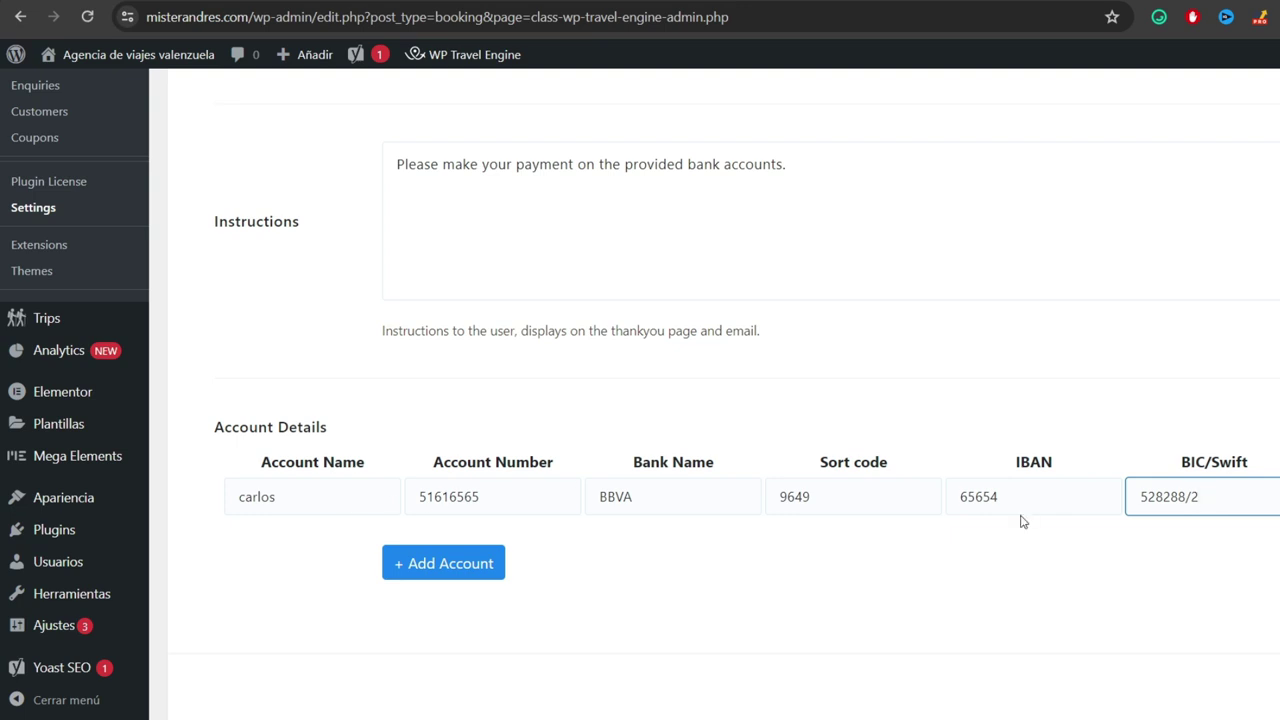
{"action": "left_click", "coordinate": [342, 497]}
{"action": "type", "text": "perez perez"}
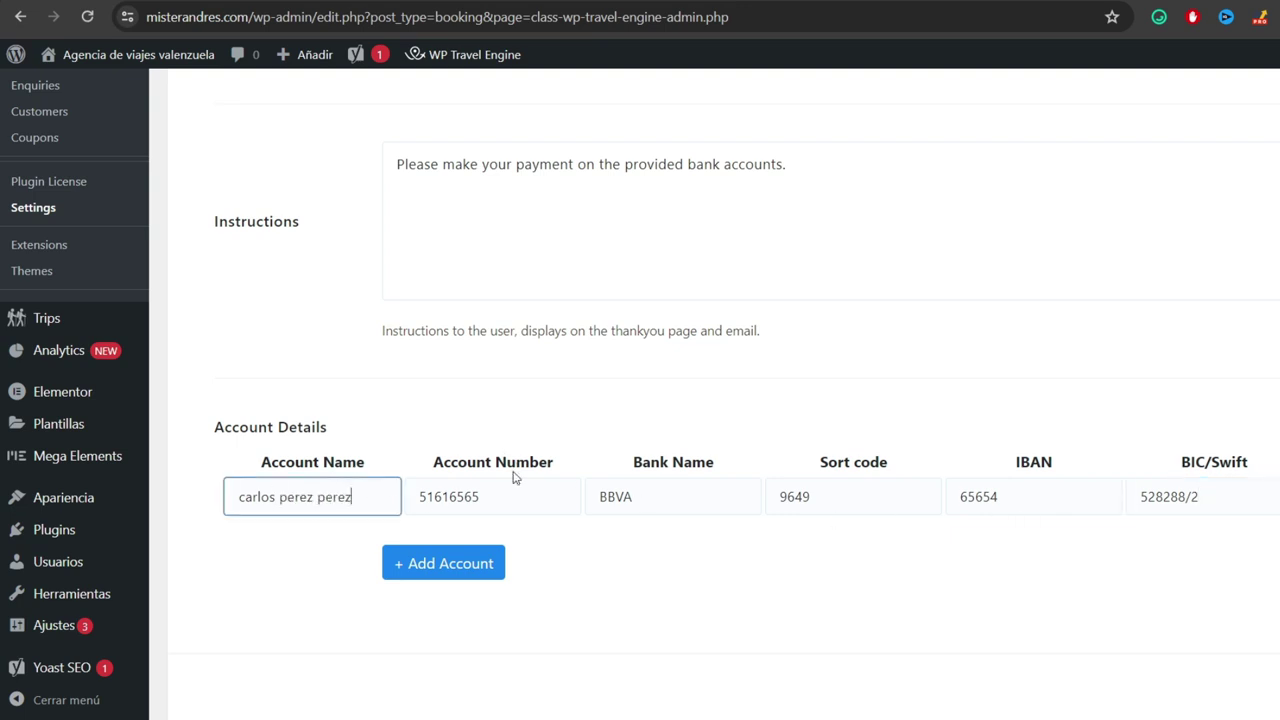
{"action": "scroll", "coordinate": [588, 346], "scroll_direction": "down", "scroll_amount": 1}
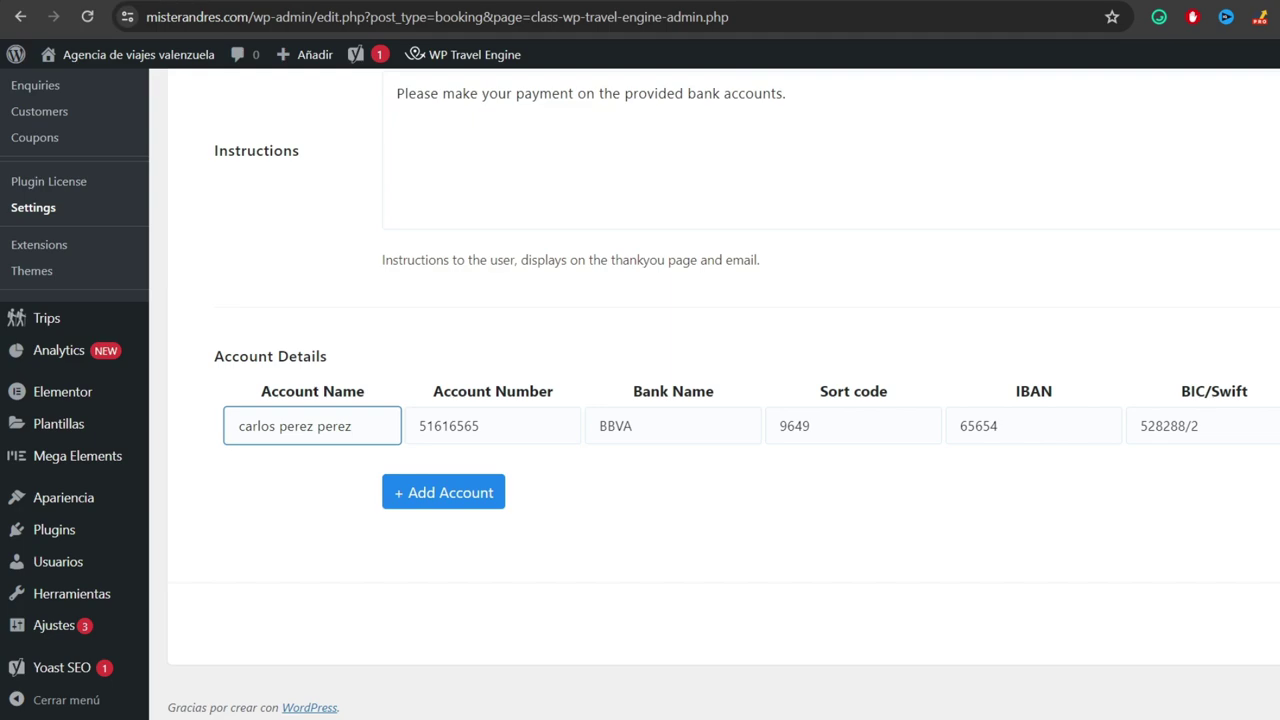
{"action": "left_click", "coordinate": [1272, 624]}
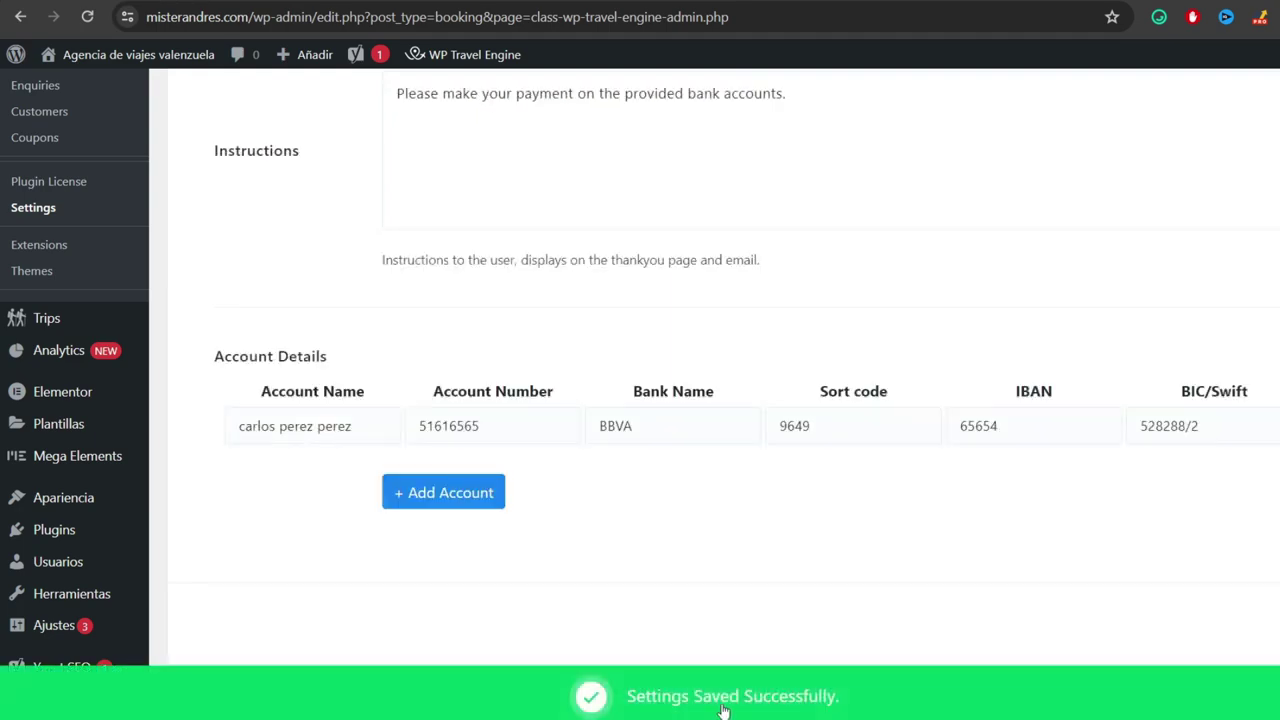
{"action": "scroll", "coordinate": [714, 367], "scroll_direction": "up", "scroll_amount": 8}
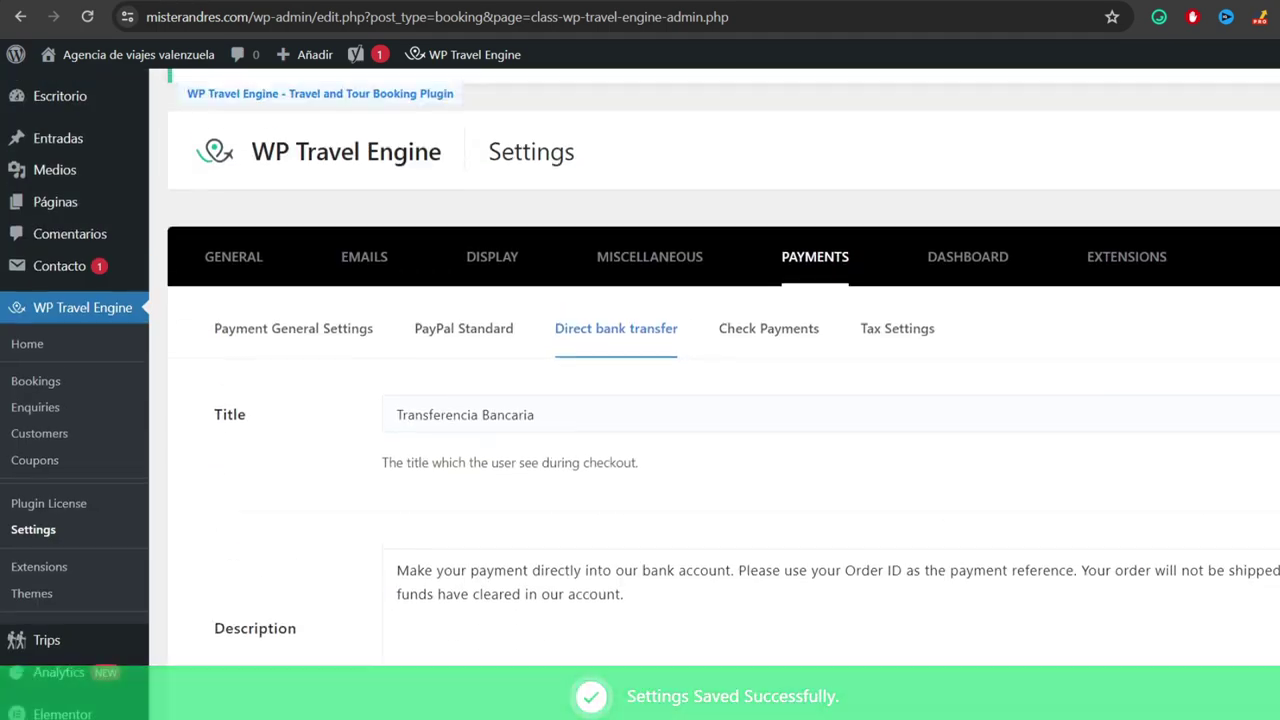
{"action": "scroll", "coordinate": [1057, 251], "scroll_direction": "down", "scroll_amount": 3}
{"action": "scroll", "coordinate": [966, 257], "scroll_direction": "up", "scroll_amount": 3}
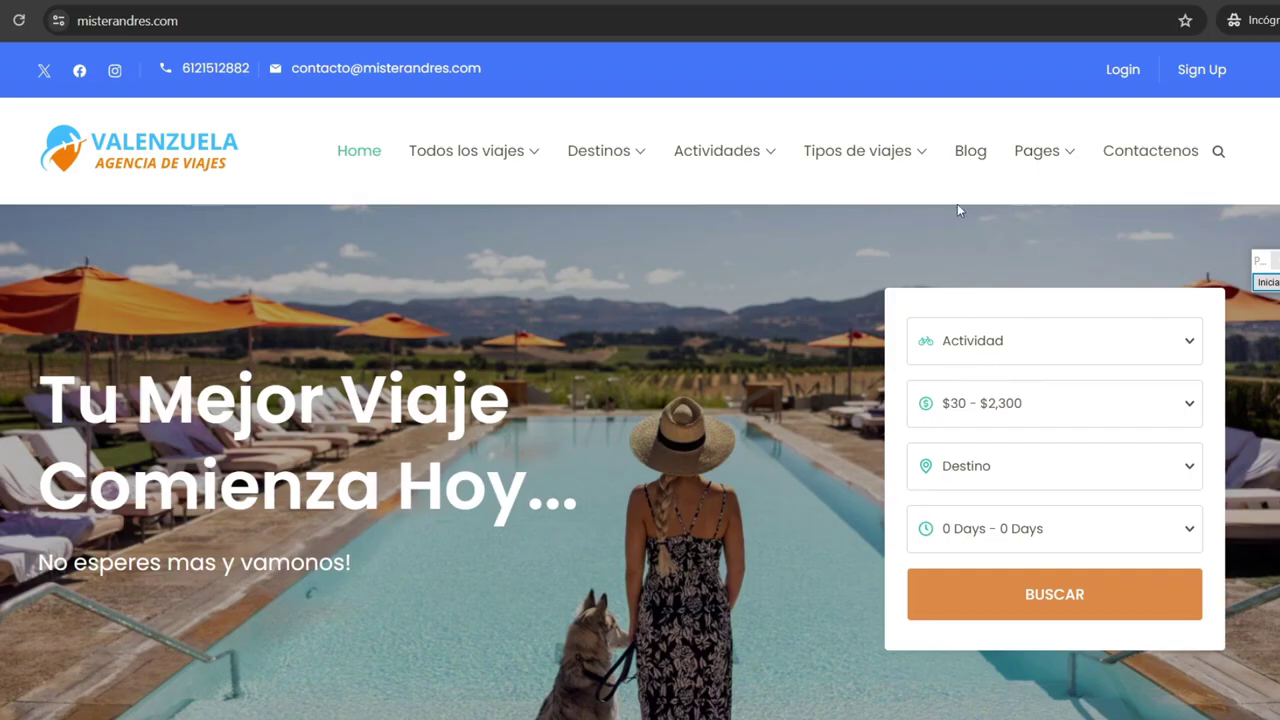
- Switch to the public site's home page and open the "Parque Xcaret con Show México Espectacular" trip from the Tours Mas Pedidos section
{"action": "scroll", "coordinate": [958, 210], "scroll_direction": "down", "scroll_amount": 5}
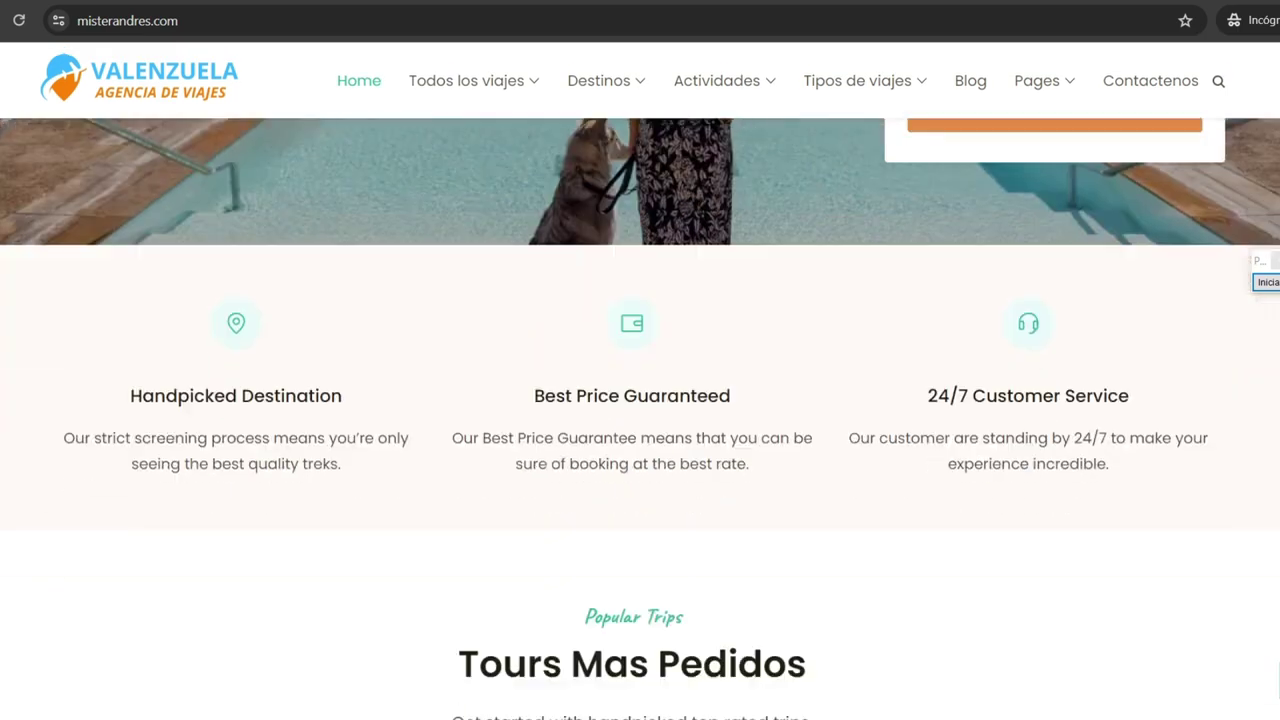
{"action": "scroll", "coordinate": [640, 420], "scroll_direction": "down", "scroll_amount": 6}
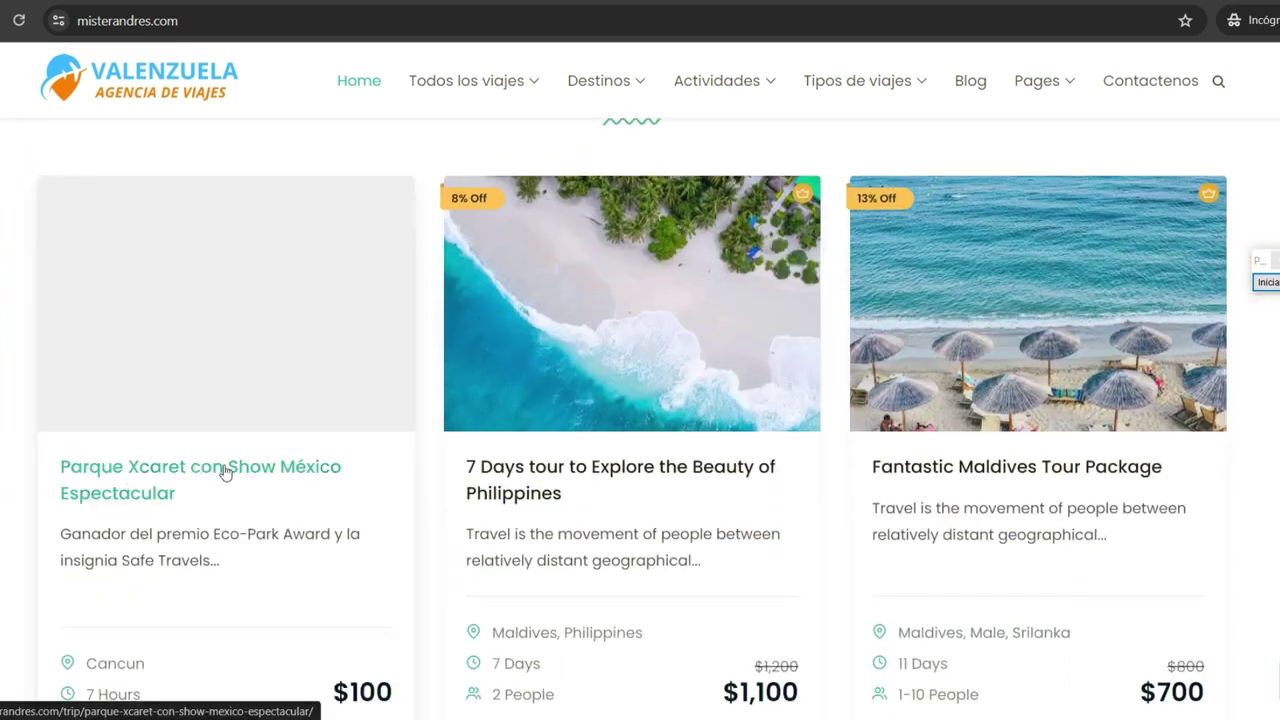
{"action": "left_click", "coordinate": [229, 276]}
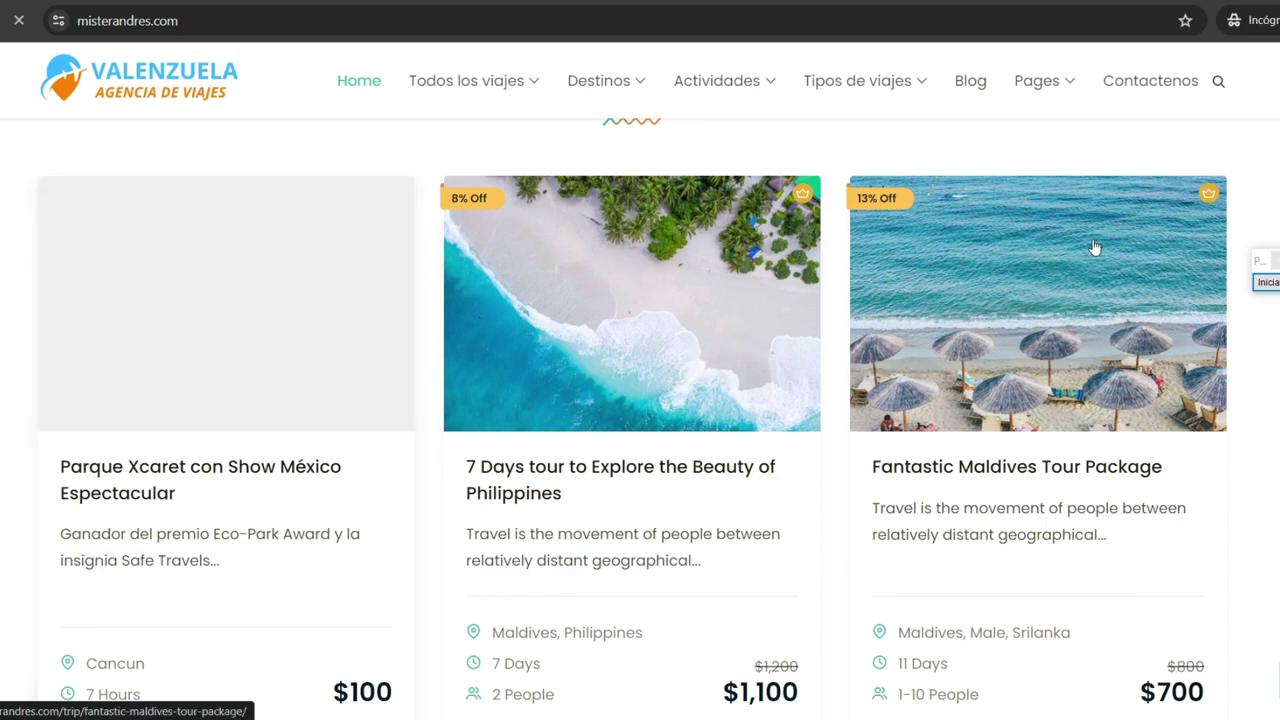
{"action": "scroll", "coordinate": [640, 400], "scroll_direction": "down", "scroll_amount": 6}
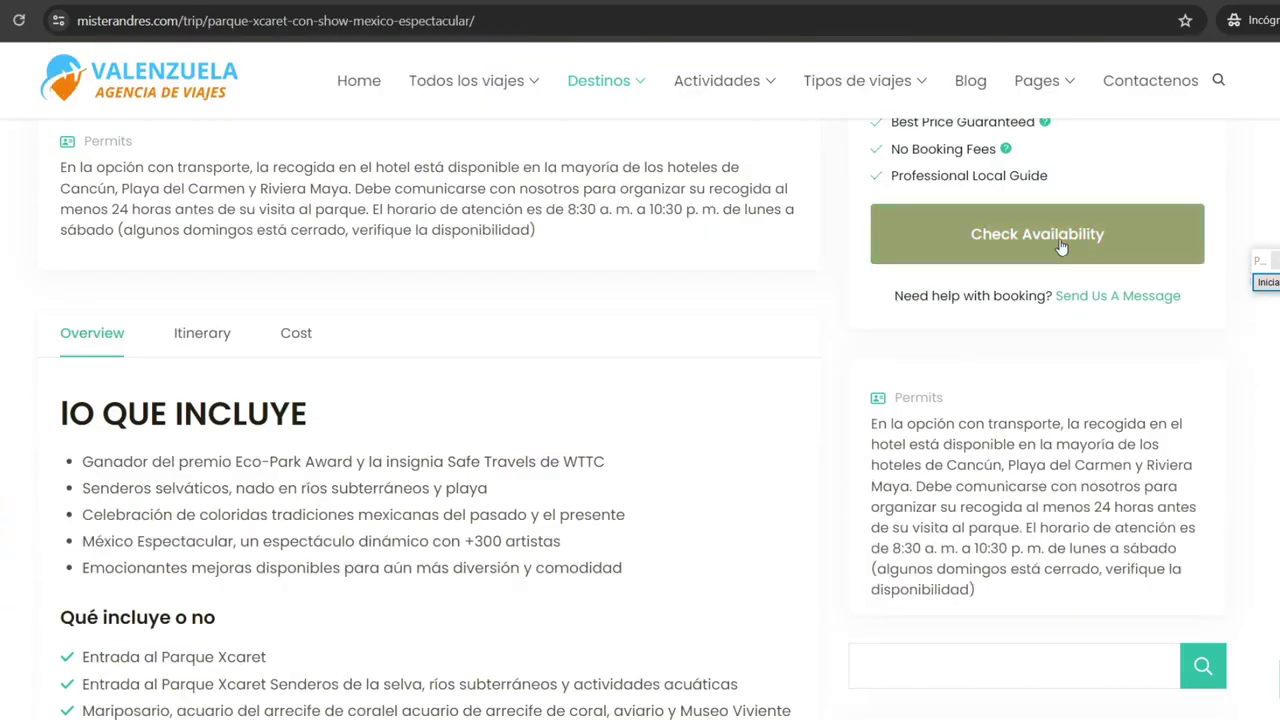
- Check the trip's availability and continue the booking with 1 June 2024 as the starting date
{"action": "left_click", "coordinate": [1028, 243]}
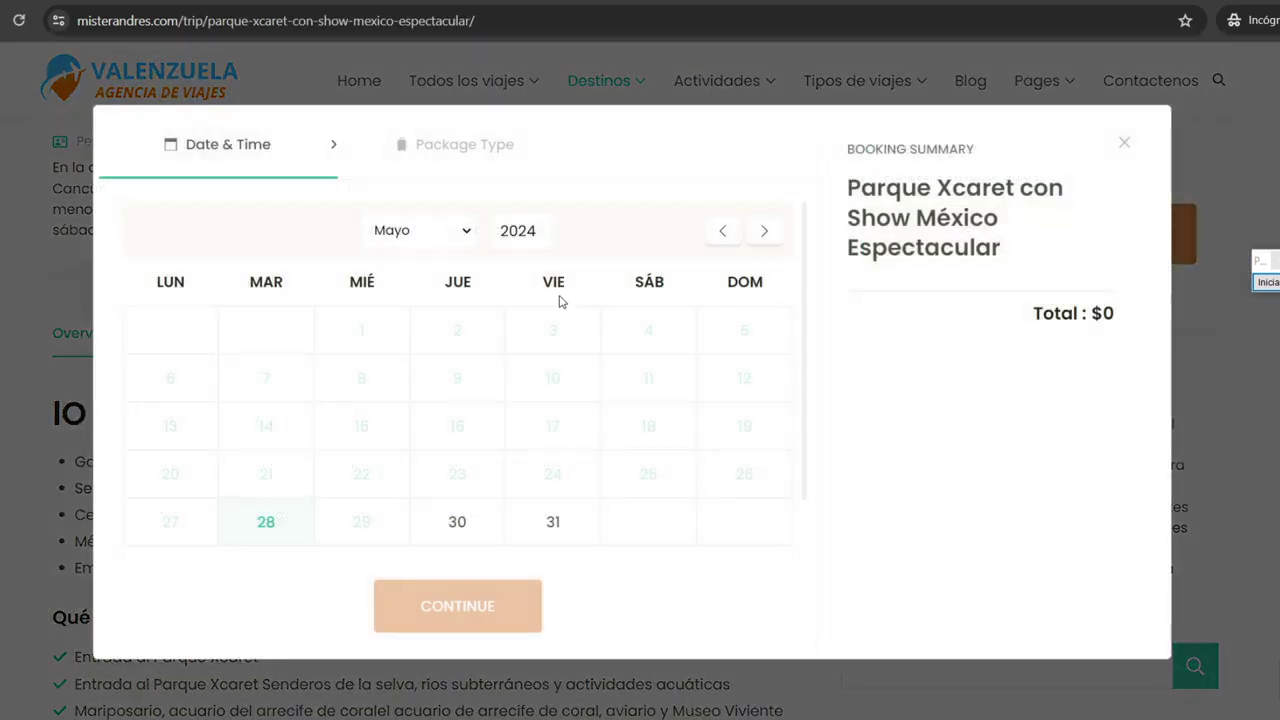
{"action": "left_click", "coordinate": [760, 233]}
{"action": "left_click", "coordinate": [655, 330]}
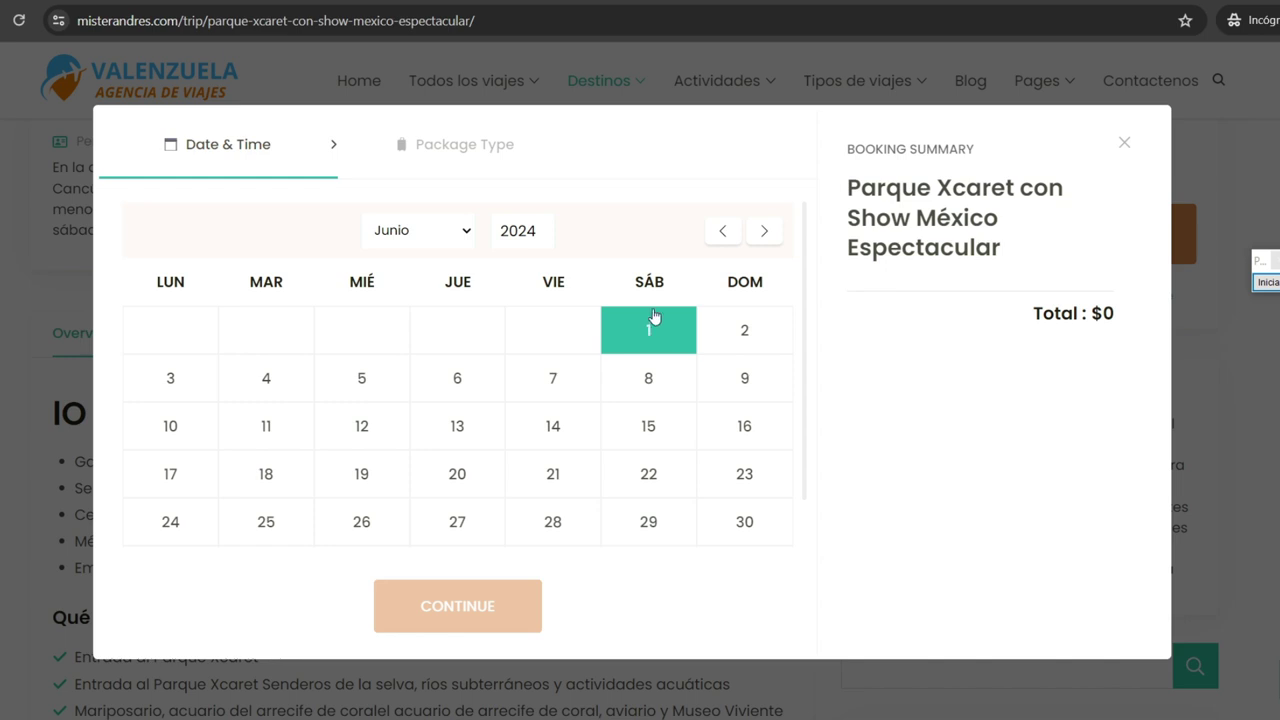
{"action": "left_click", "coordinate": [651, 332]}
{"action": "left_click", "coordinate": [480, 597]}
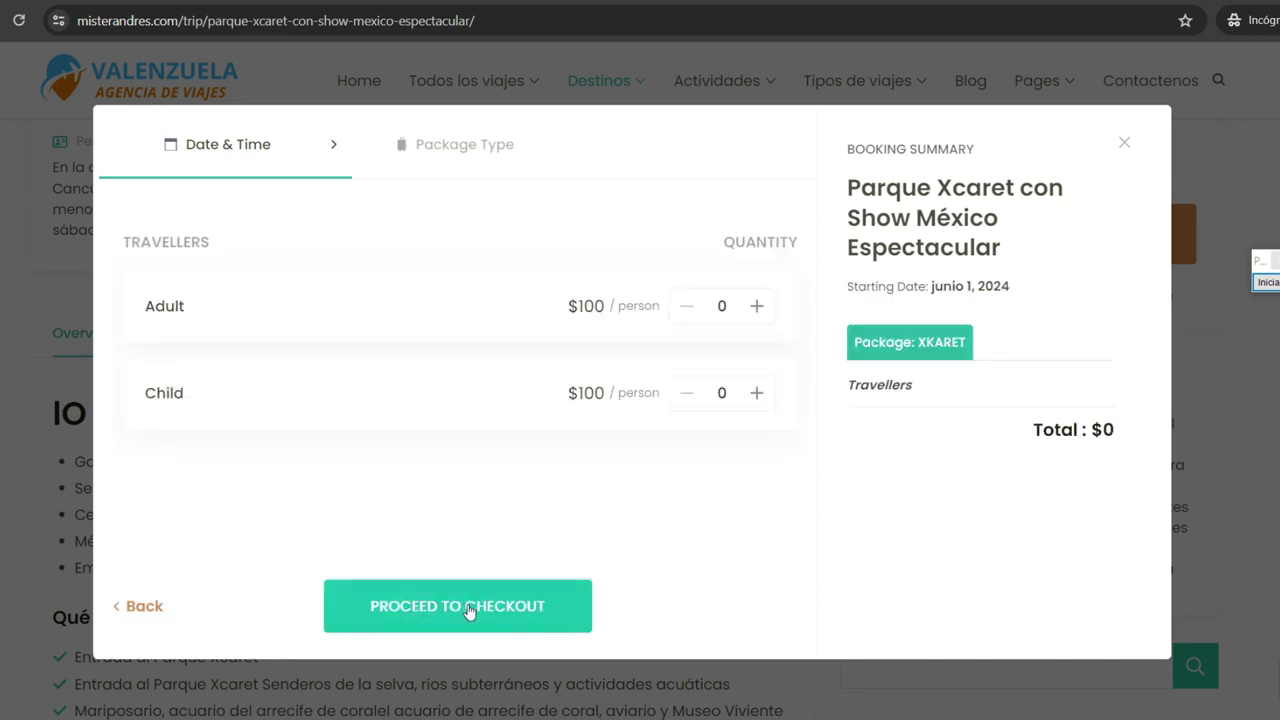
- Set the booking to 2 adults and 1 child, and proceed to the billing details form at checkout
{"action": "left_click", "coordinate": [757, 314]}
{"action": "left_click", "coordinate": [757, 314]}
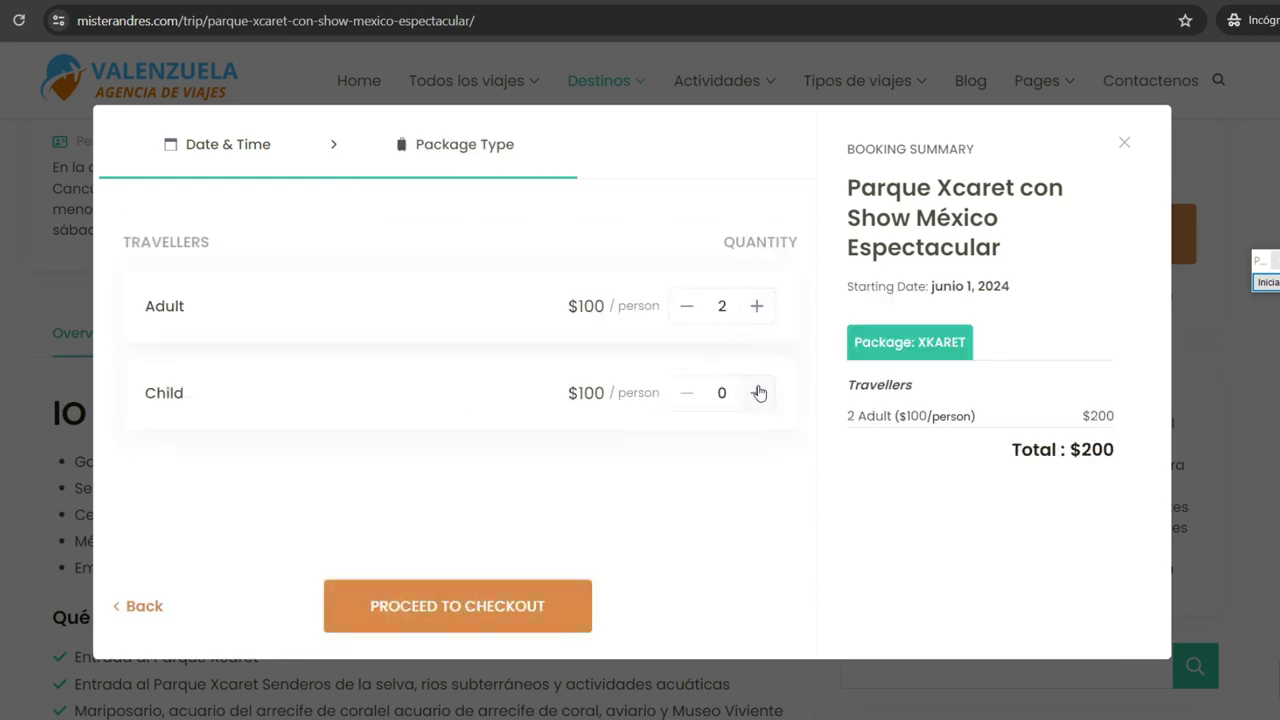
{"action": "left_click", "coordinate": [757, 393]}
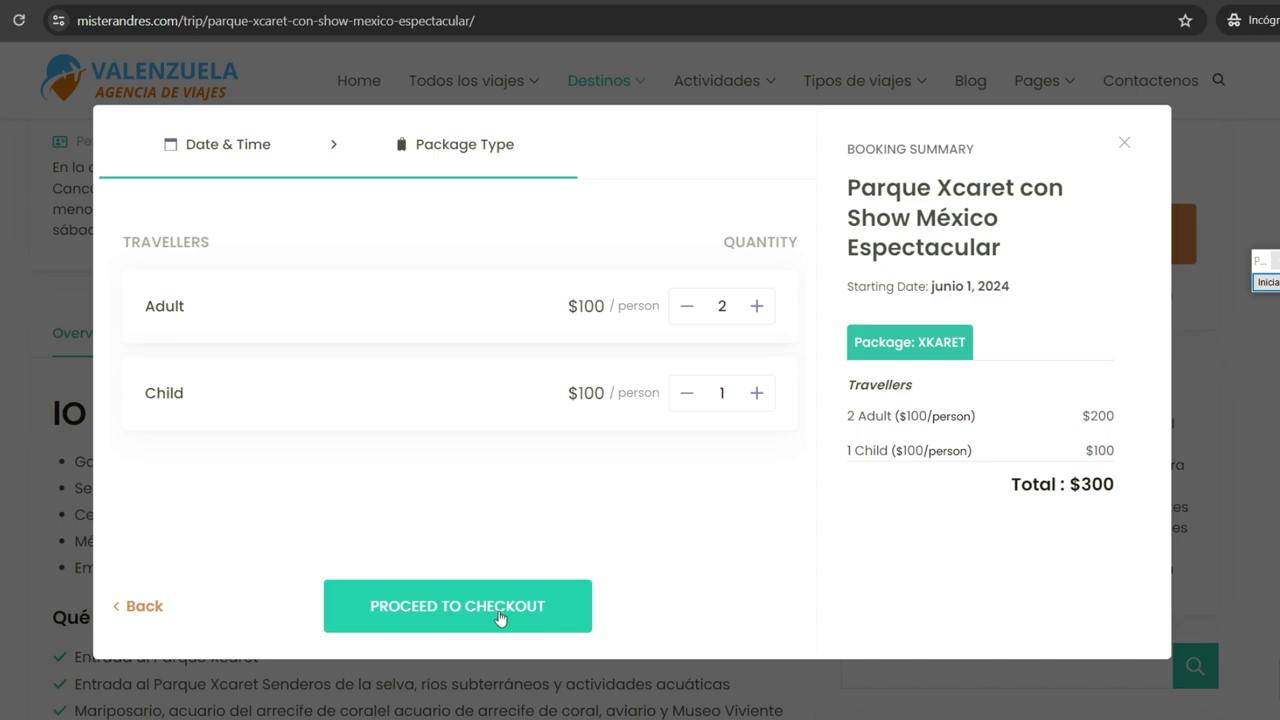
{"action": "left_click", "coordinate": [421, 614]}
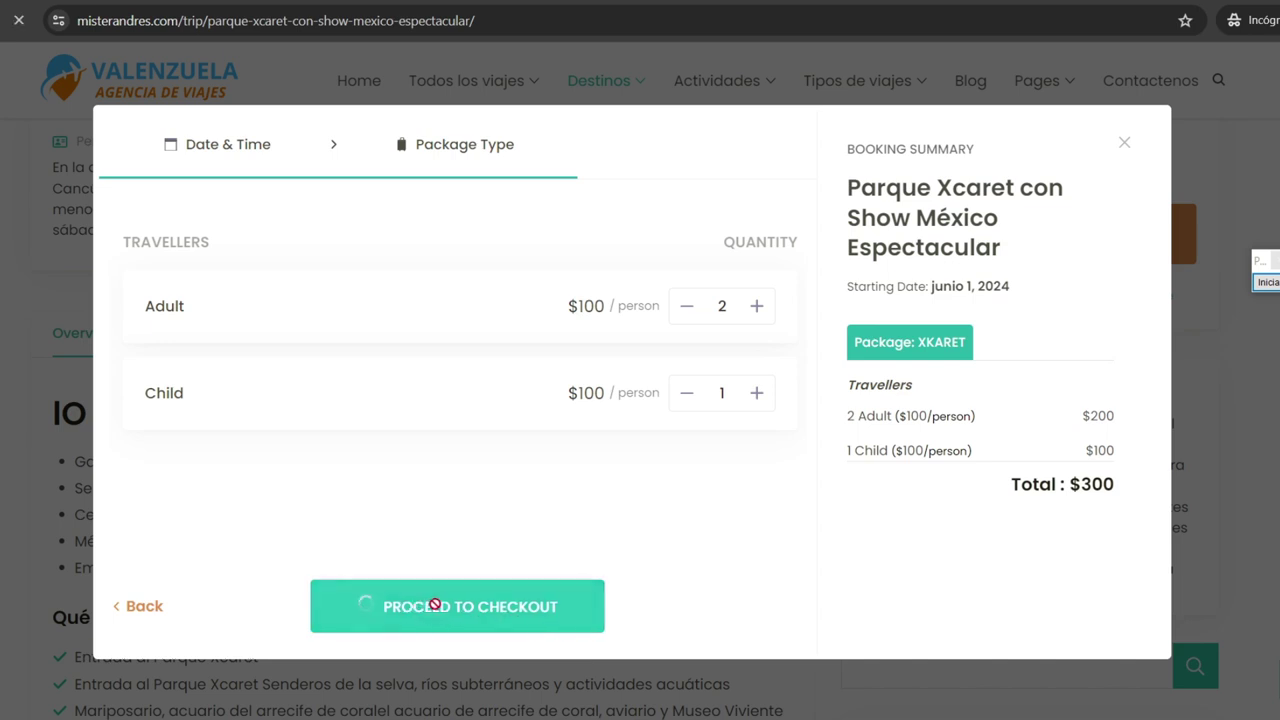
{"action": "scroll", "coordinate": [640, 400], "scroll_direction": "down", "scroll_amount": 3}
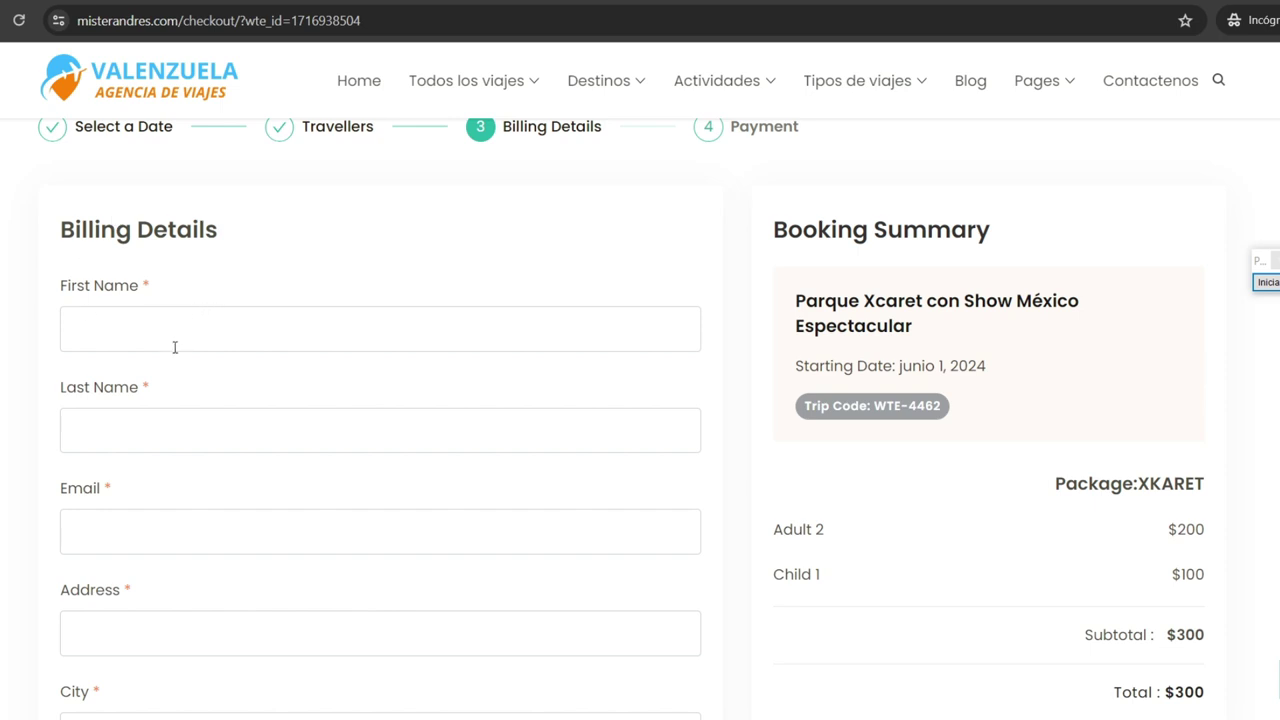
{"action": "scroll", "coordinate": [175, 347], "scroll_direction": "down", "scroll_amount": 1}
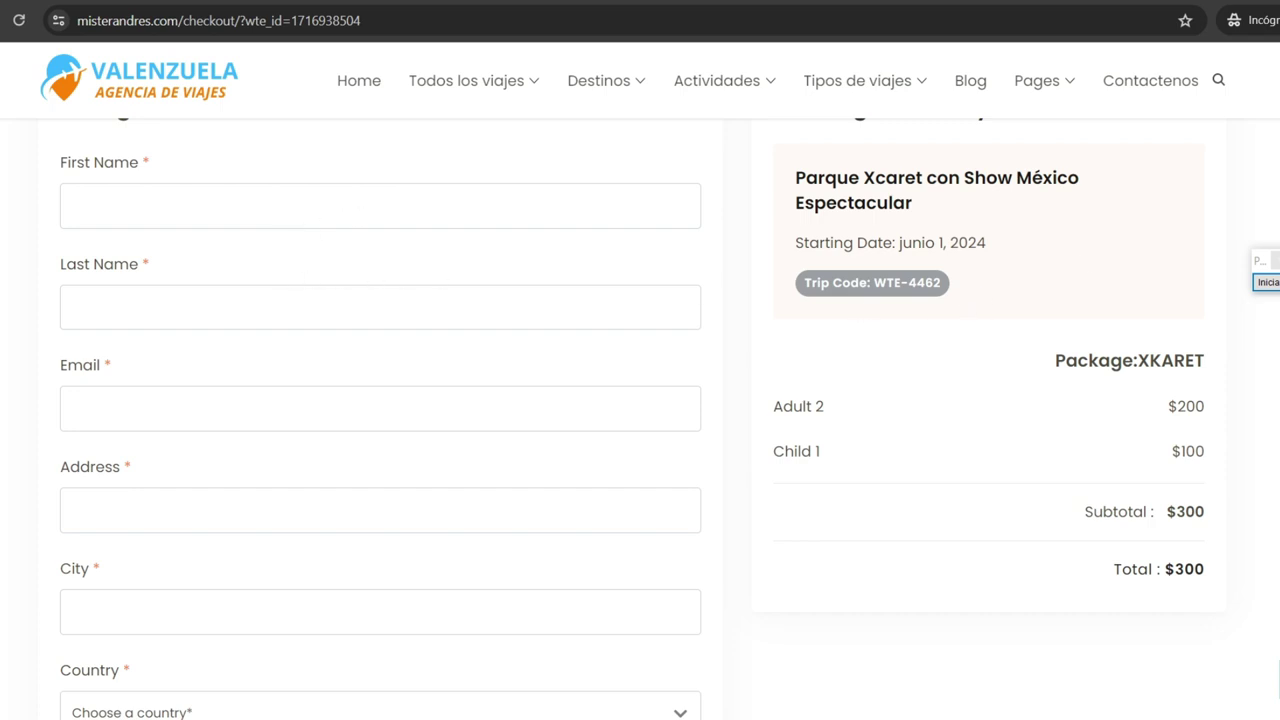
- Go through the billing form to the Transferencia Bancaria payment method, then accept the Terms and Conditions and Privacy Policy and submit the booking
{"action": "scroll", "coordinate": [982, 300], "scroll_direction": "down", "scroll_amount": 1}
{"action": "scroll", "coordinate": [291, 340], "scroll_direction": "down", "scroll_amount": 2}
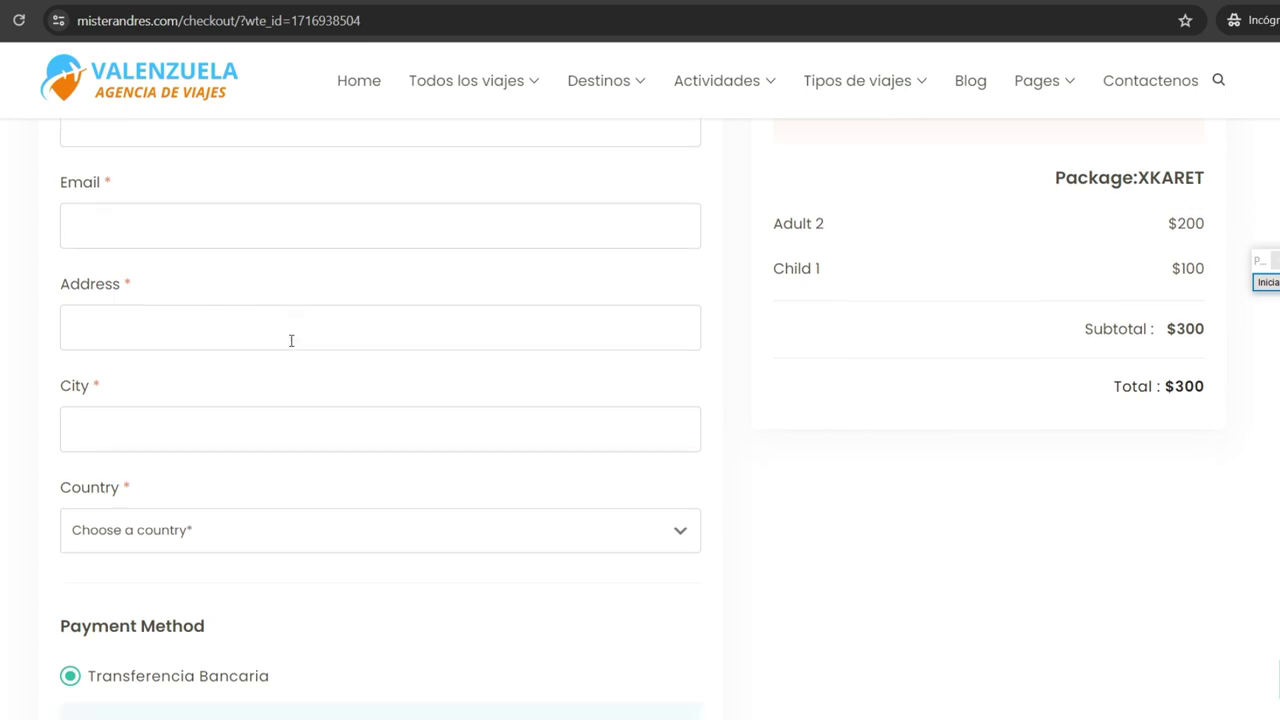
{"action": "scroll", "coordinate": [222, 362], "scroll_direction": "up", "scroll_amount": 2}
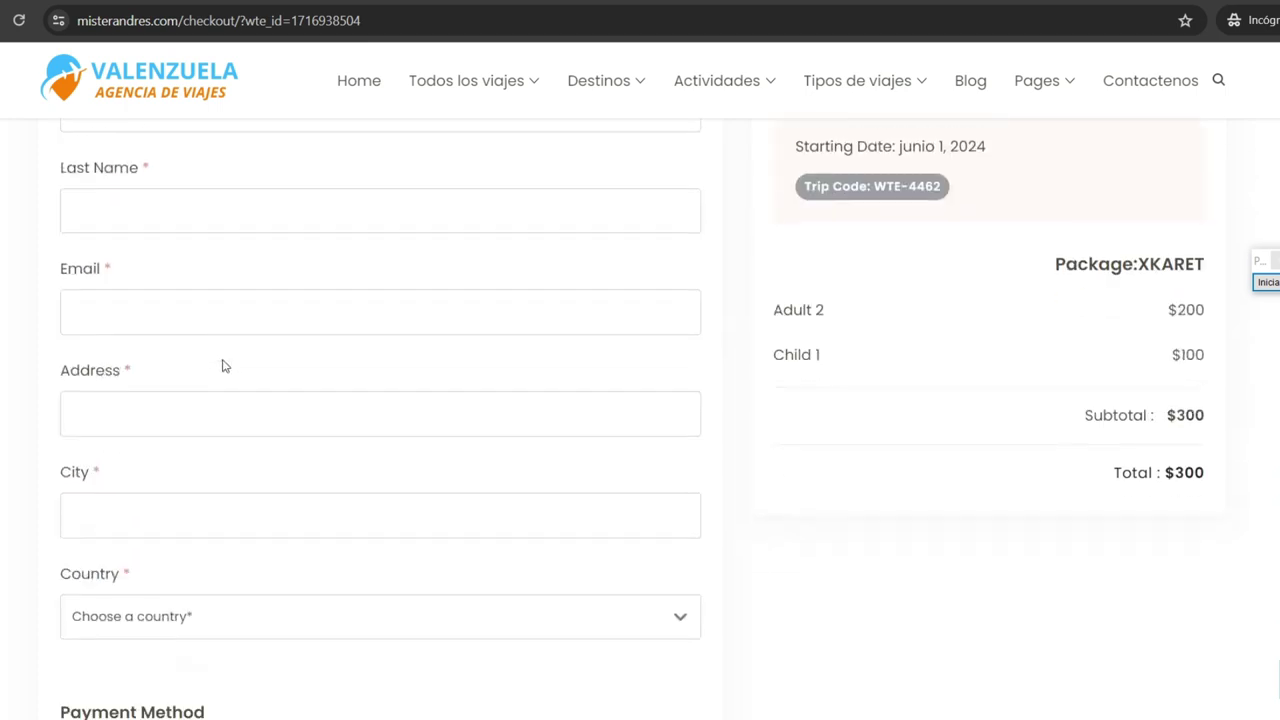
{"action": "scroll", "coordinate": [238, 366], "scroll_direction": "down", "scroll_amount": 1}
{"action": "scroll", "coordinate": [955, 396], "scroll_direction": "down", "scroll_amount": 3}
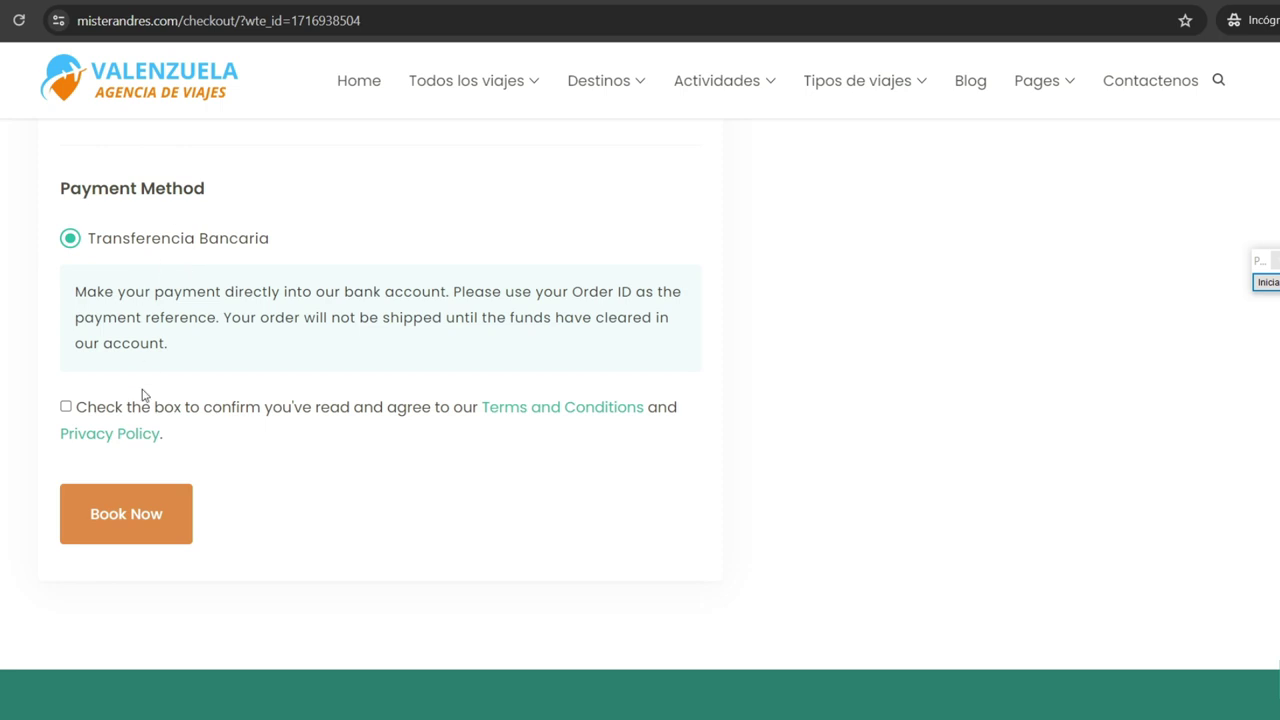
{"action": "left_click", "coordinate": [65, 407]}
{"action": "left_click", "coordinate": [73, 516]}
- Switch to the WordPress admin and open the WP Travel Engine Bookings list to check the Booking Status of each reservation
{"action": "left_click", "coordinate": [350, 650]}
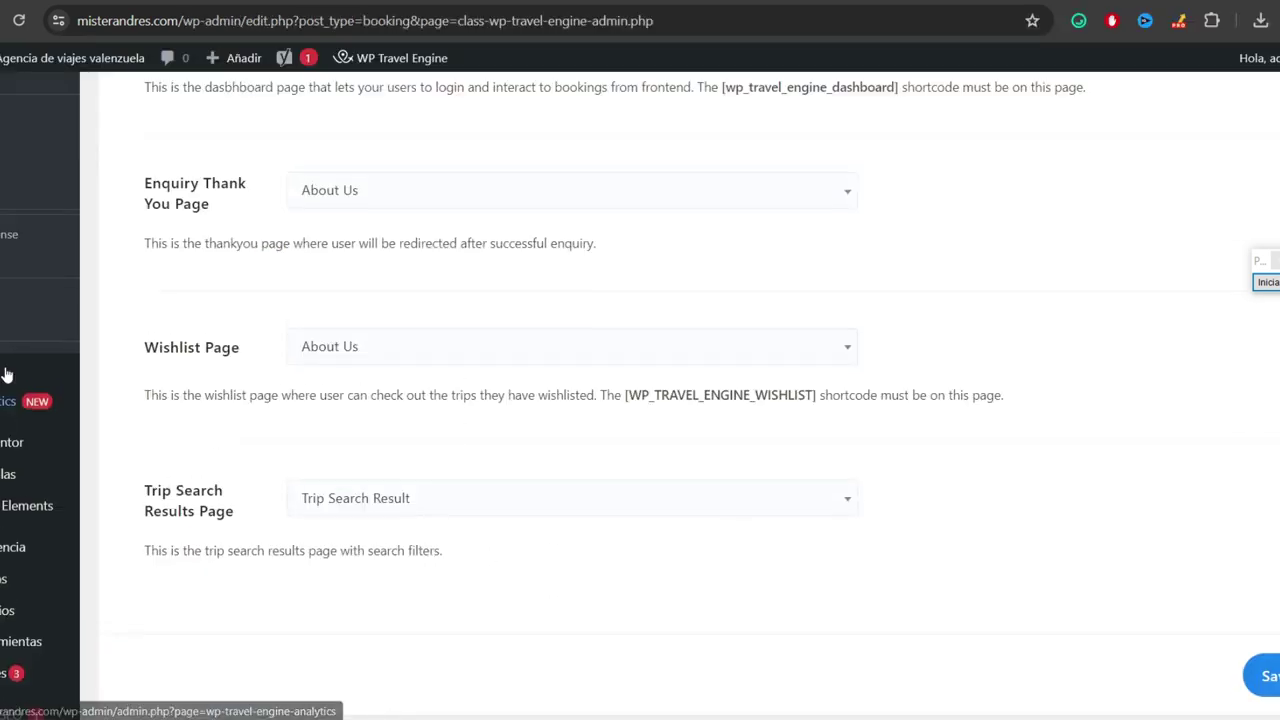
{"action": "scroll", "coordinate": [5, 374], "scroll_direction": "up", "scroll_amount": 5}
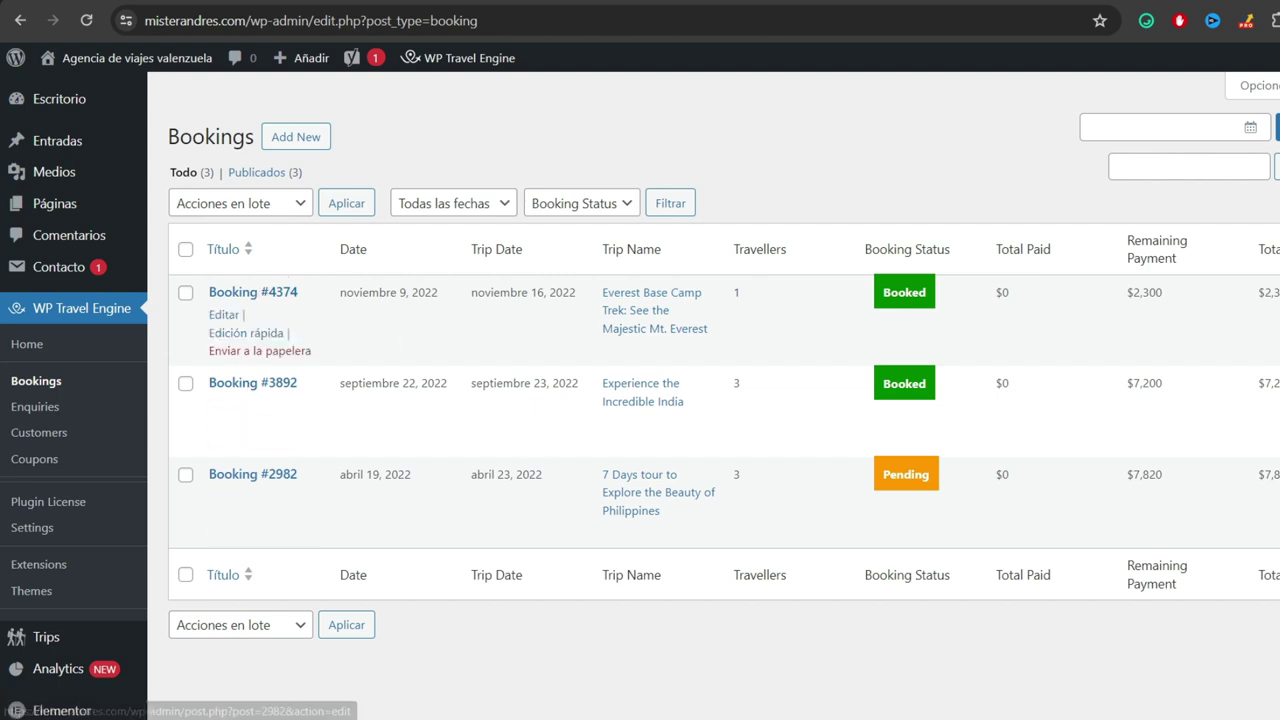
{"action": "mouse_move", "coordinate": [656, 669]}
{"action": "left_mouse_down"}
{"action": "mouse_move", "coordinate": [878, 519]}
{"action": "mouse_move", "coordinate": [888, 489]}
{"action": "left_mouse_up"}
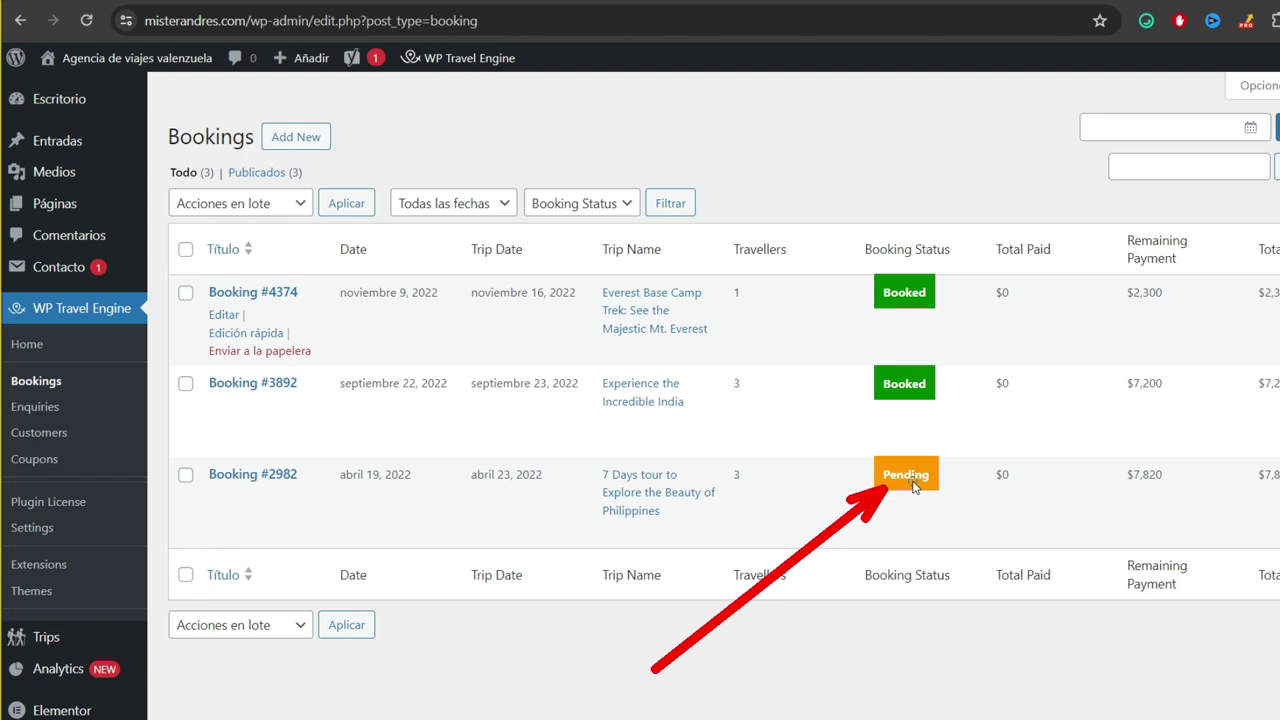
{"action": "mouse_move", "coordinate": [457, 119]}
{"action": "left_mouse_down"}
{"action": "mouse_move", "coordinate": [811, 252]}
{"action": "mouse_move", "coordinate": [852, 291]}
{"action": "left_mouse_up"}
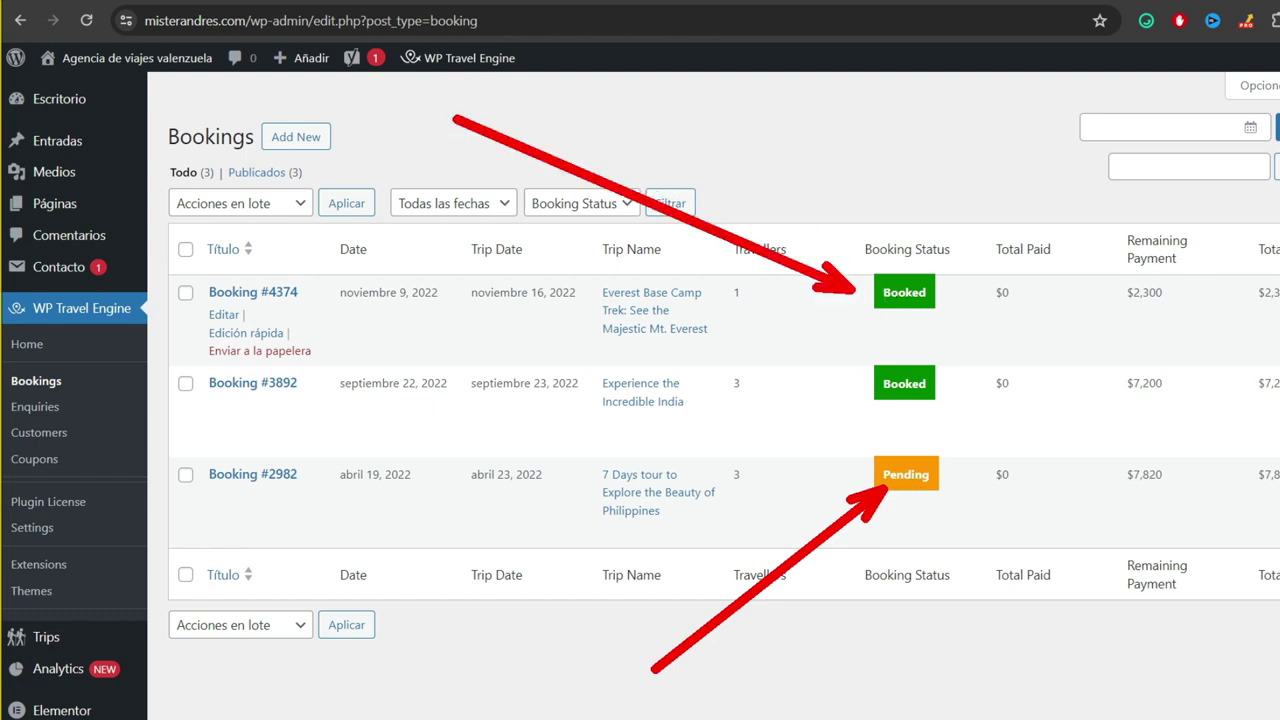
{"action": "key", "text": "Escape"}
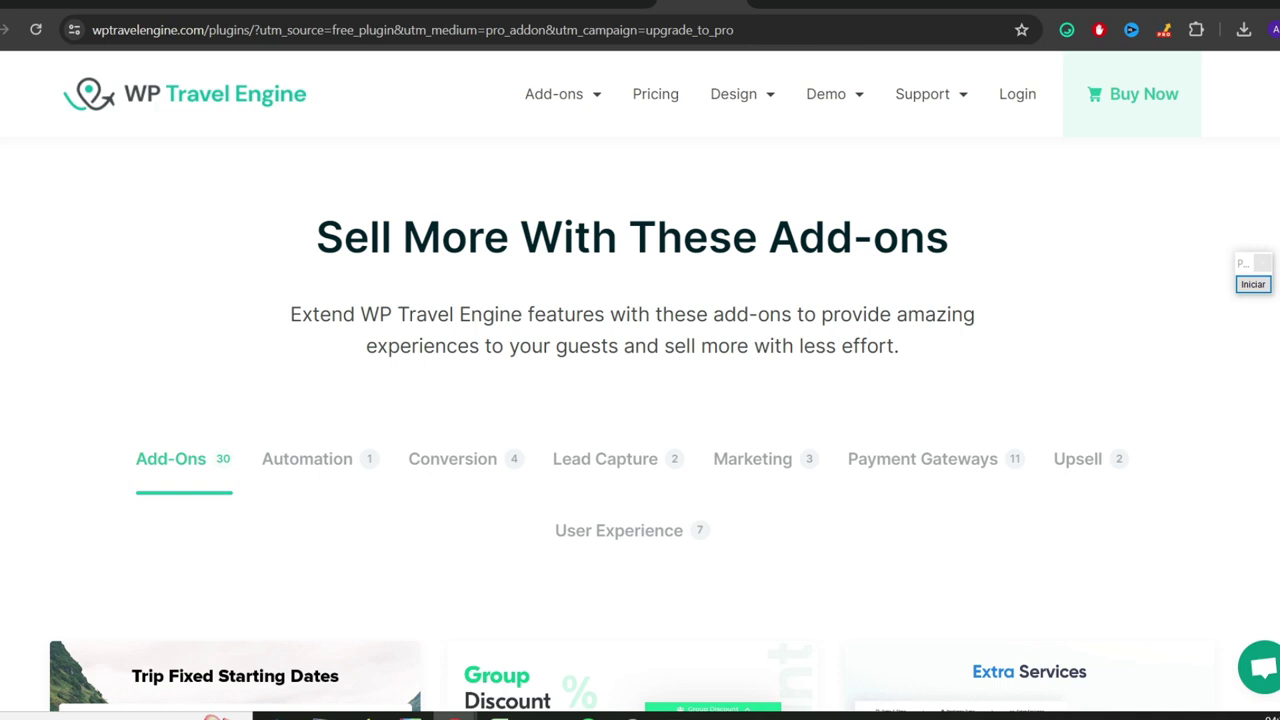
- Examine the add-on categories on the WP Travel Engine plugins page, from Automation and Conversion to Payment Gateways, Upsell and User Experience
{"action": "scroll", "coordinate": [640, 400], "scroll_direction": "down", "scroll_amount": 4}
{"action": "scroll", "coordinate": [640, 400], "scroll_direction": "up", "scroll_amount": 1}
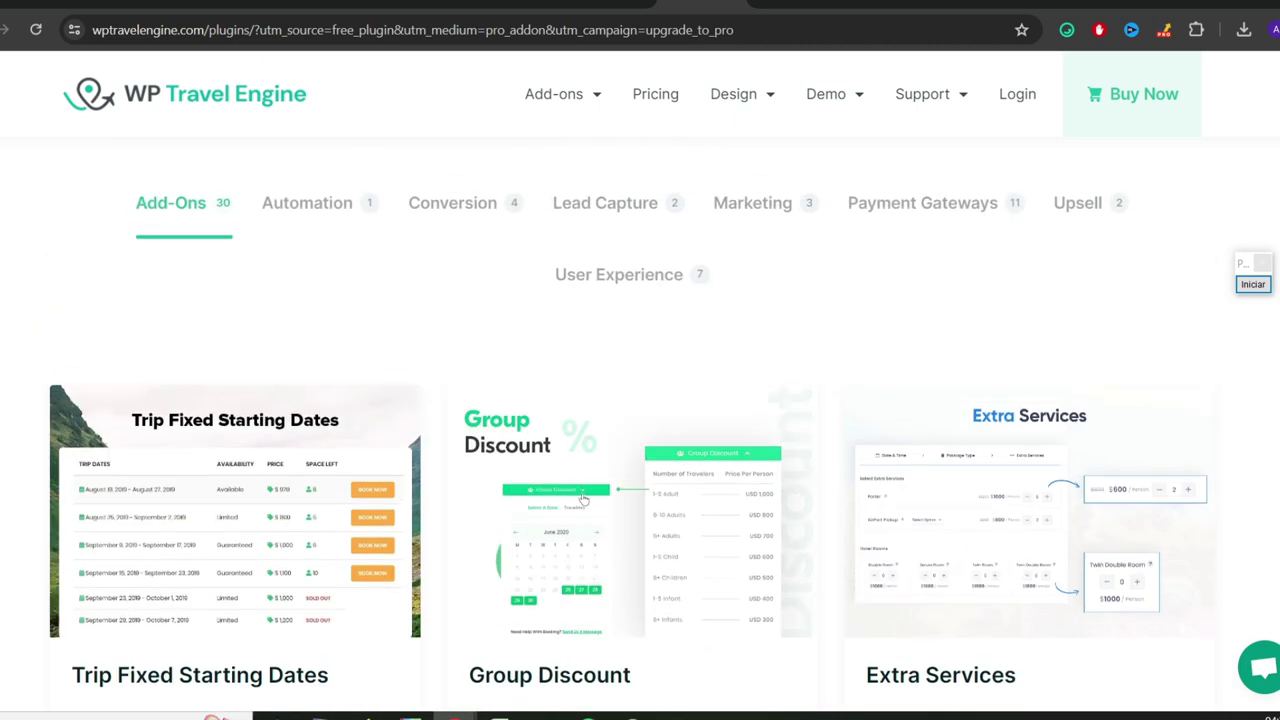
{"action": "left_click", "coordinate": [1268, 286]}
{"action": "mouse_move", "coordinate": [5, 485]}
{"action": "left_mouse_down"}
{"action": "mouse_move", "coordinate": [249, 309]}
{"action": "mouse_move", "coordinate": [298, 229]}
{"action": "left_mouse_up"}
{"action": "left_click_drag", "start_coordinate": [320, 383], "coordinate": [422, 230]}
{"action": "left_click_drag", "start_coordinate": [442, 373], "coordinate": [571, 219]}
{"action": "left_click_drag", "start_coordinate": [566, 466], "coordinate": [627, 326]}
{"action": "left_click_drag", "start_coordinate": [750, 381], "coordinate": [782, 236]}
{"action": "left_click_drag", "start_coordinate": [882, 350], "coordinate": [912, 236]}
{"action": "mouse_move", "coordinate": [1017, 382]}
{"action": "left_mouse_down"}
{"action": "mouse_move", "coordinate": [1063, 271]}
{"action": "mouse_move", "coordinate": [1096, 238]}
{"action": "left_mouse_up"}
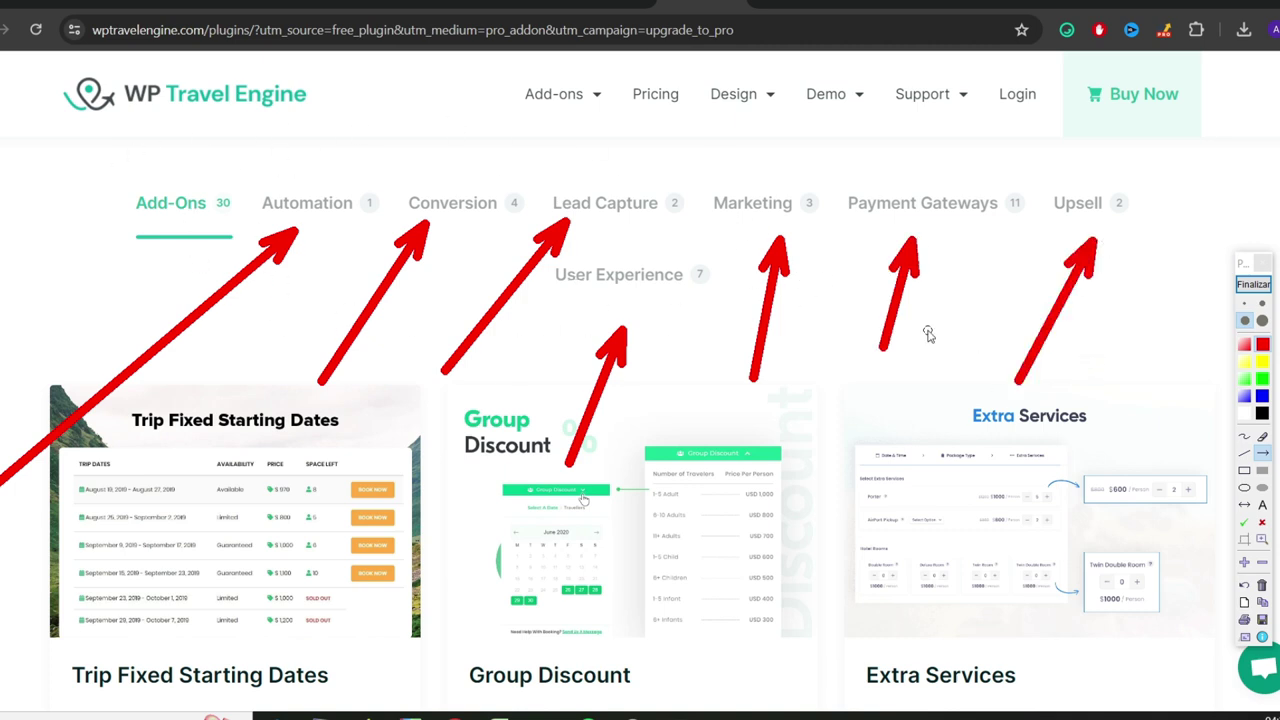
{"action": "left_click", "coordinate": [1241, 287]}
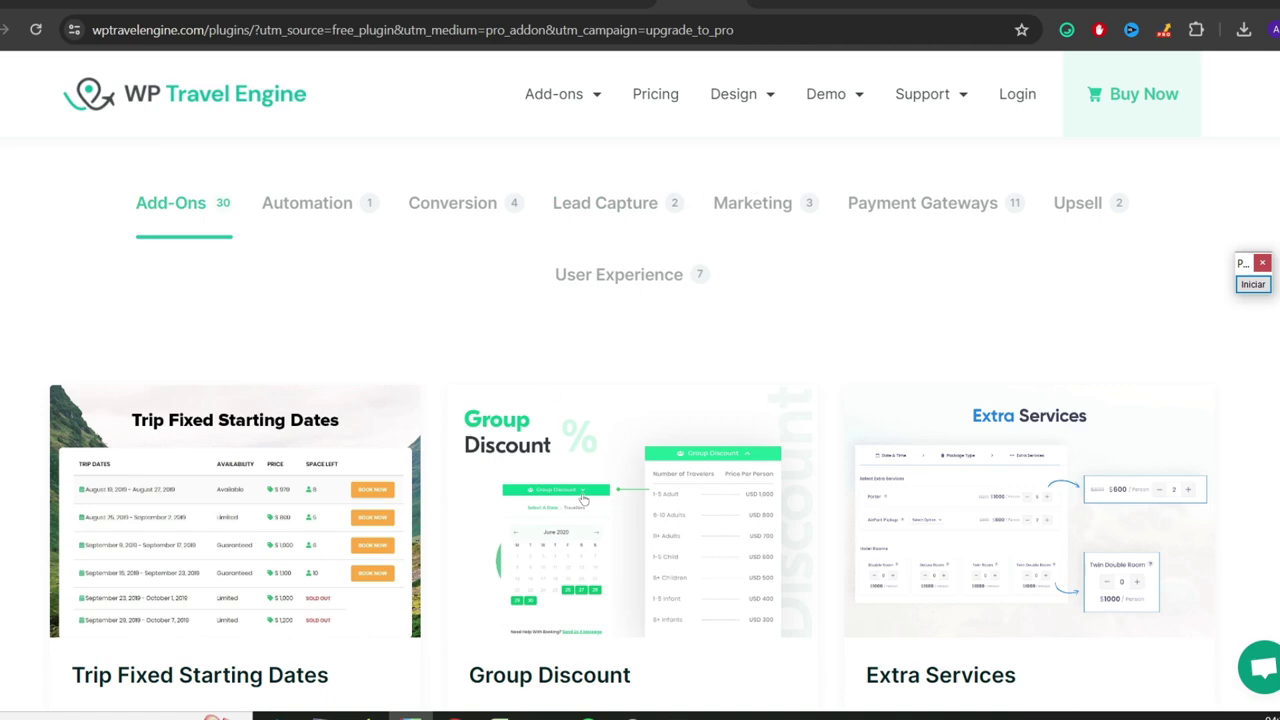
- Open the WP Travel Engine pricing page and compare the annual plans, focusing on the Travel Agency plan's monthly price
{"action": "scroll", "coordinate": [503, 709], "scroll_direction": "down", "scroll_amount": 3}
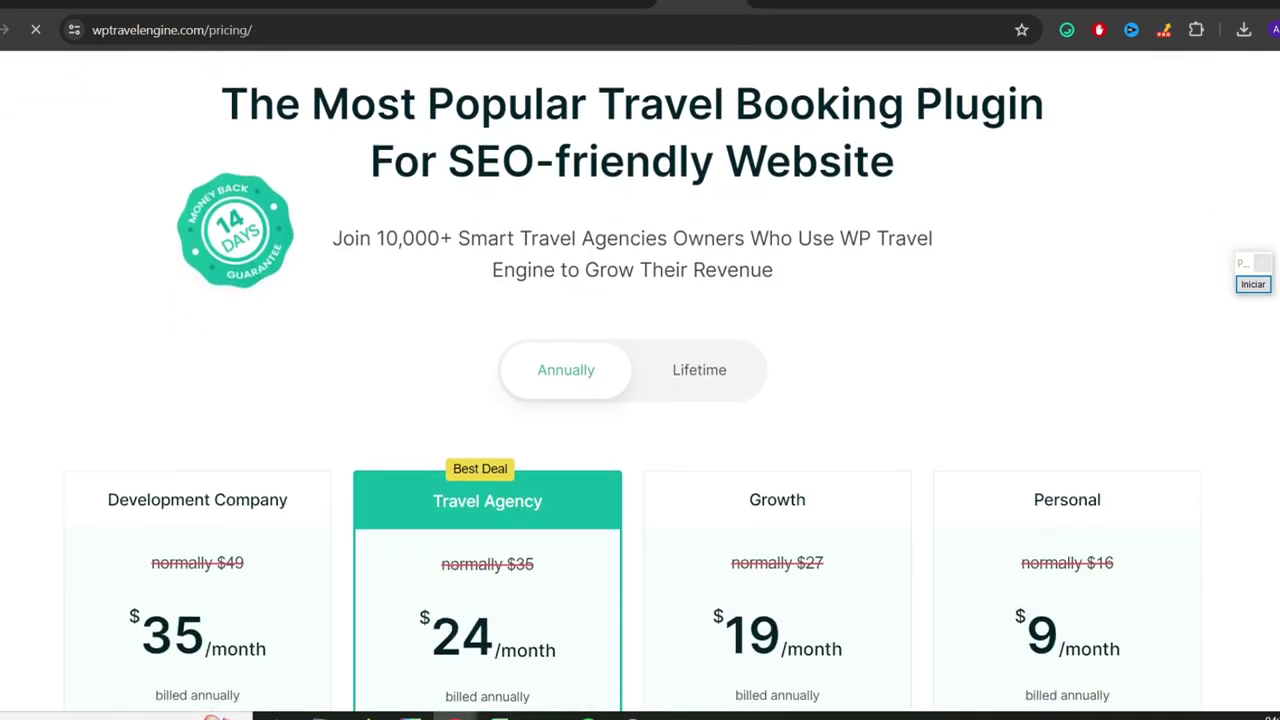
{"action": "scroll", "coordinate": [488, 243], "scroll_direction": "down", "scroll_amount": 4}
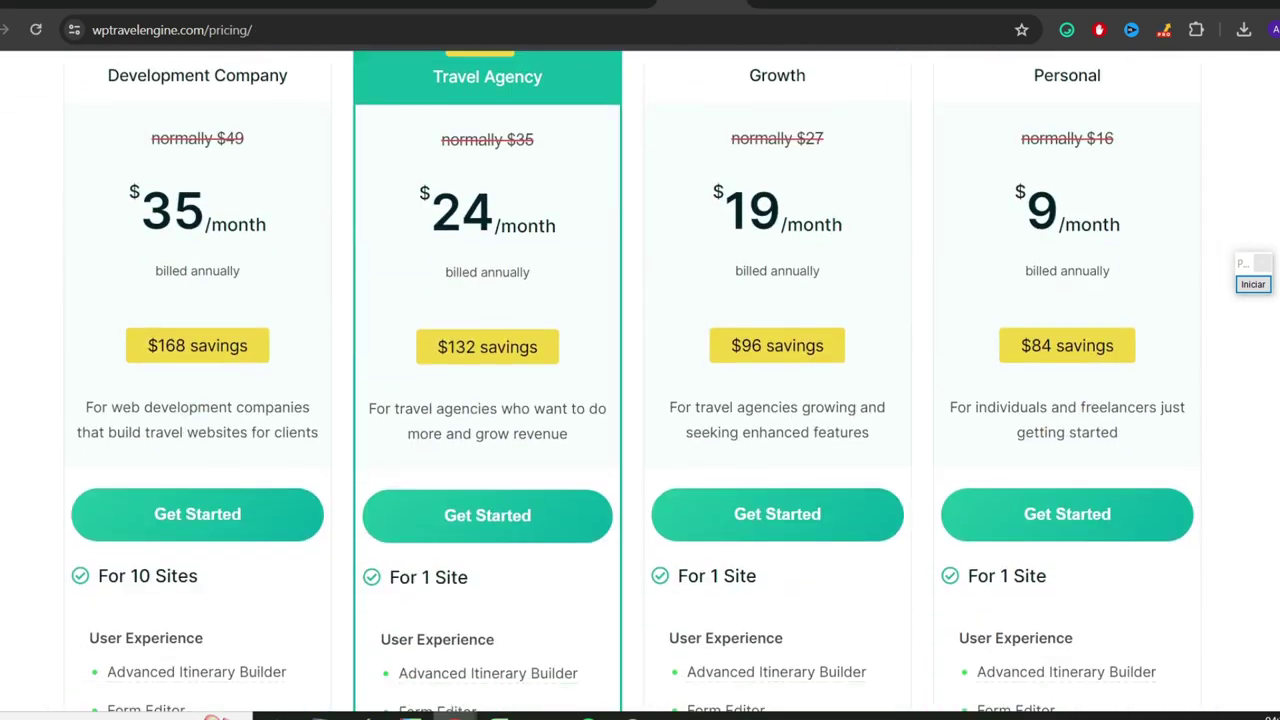
{"action": "scroll", "coordinate": [488, 243], "scroll_direction": "up", "scroll_amount": 1}
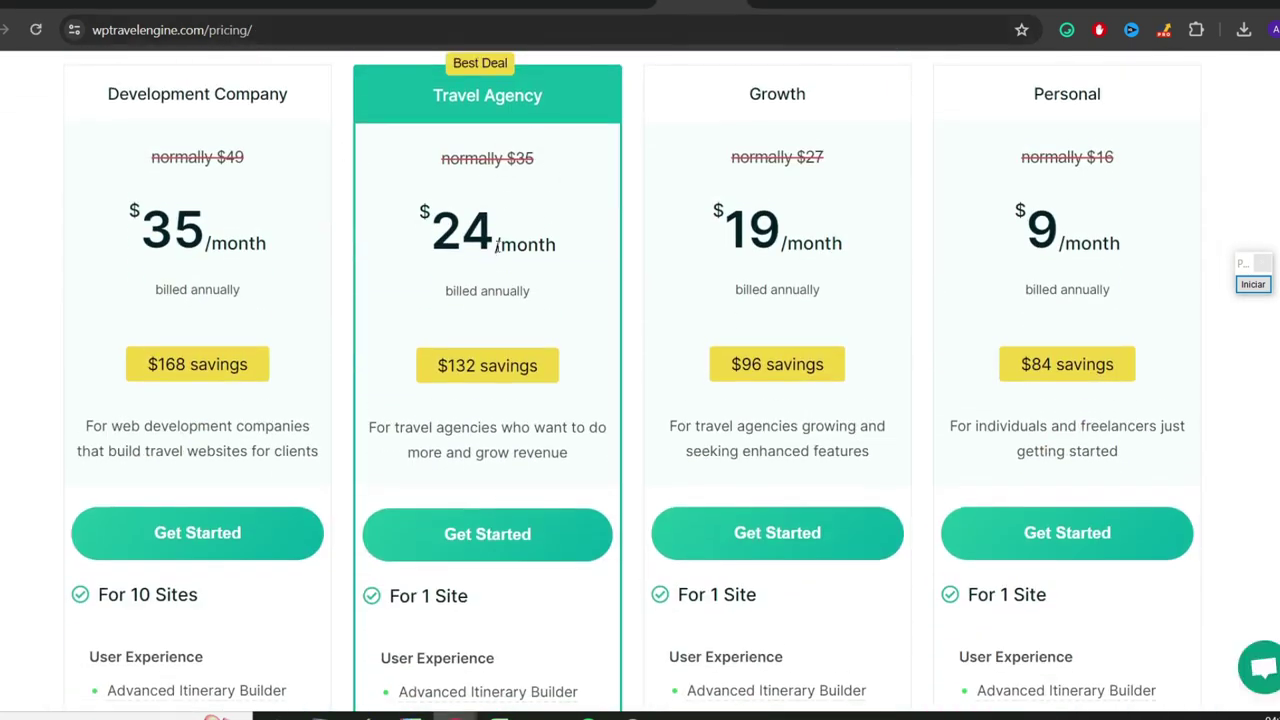
{"action": "left_click_drag", "start_coordinate": [422, 220], "coordinate": [577, 249]}
{"action": "left_click", "coordinate": [561, 231]}
{"action": "key", "text": "F5"}
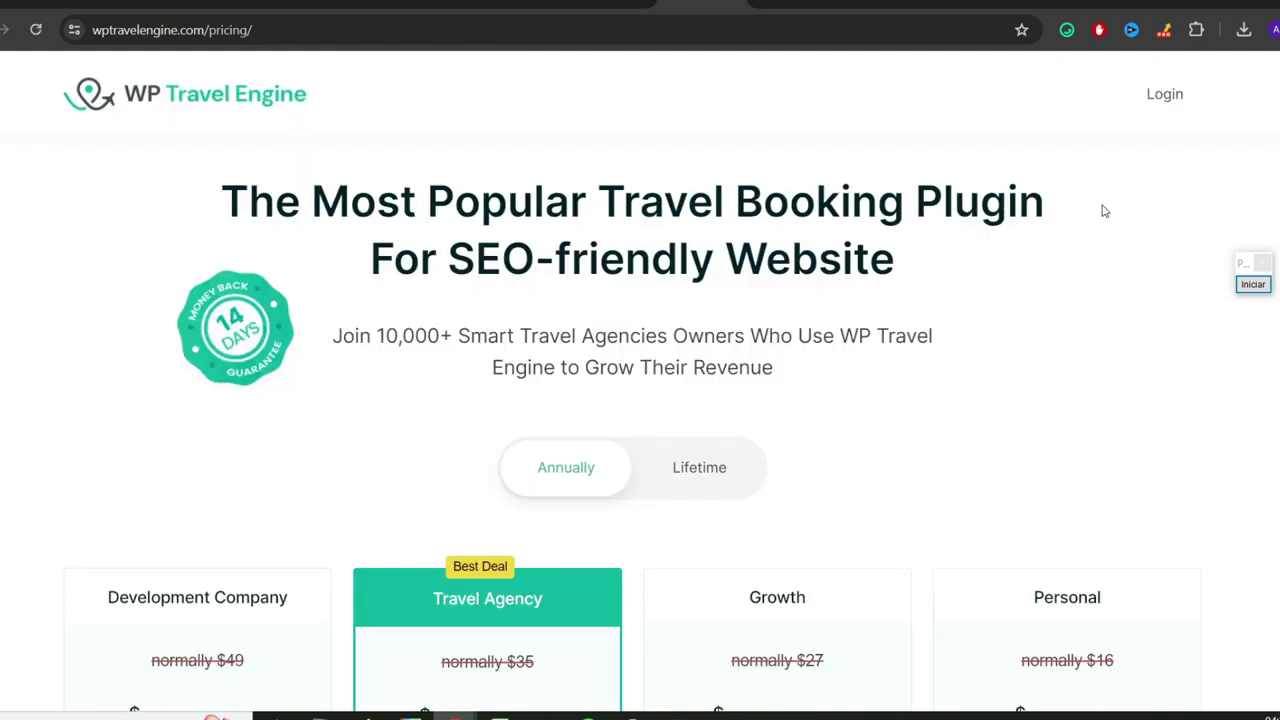
{"action": "scroll", "coordinate": [694, 350], "scroll_direction": "down", "scroll_amount": 3}
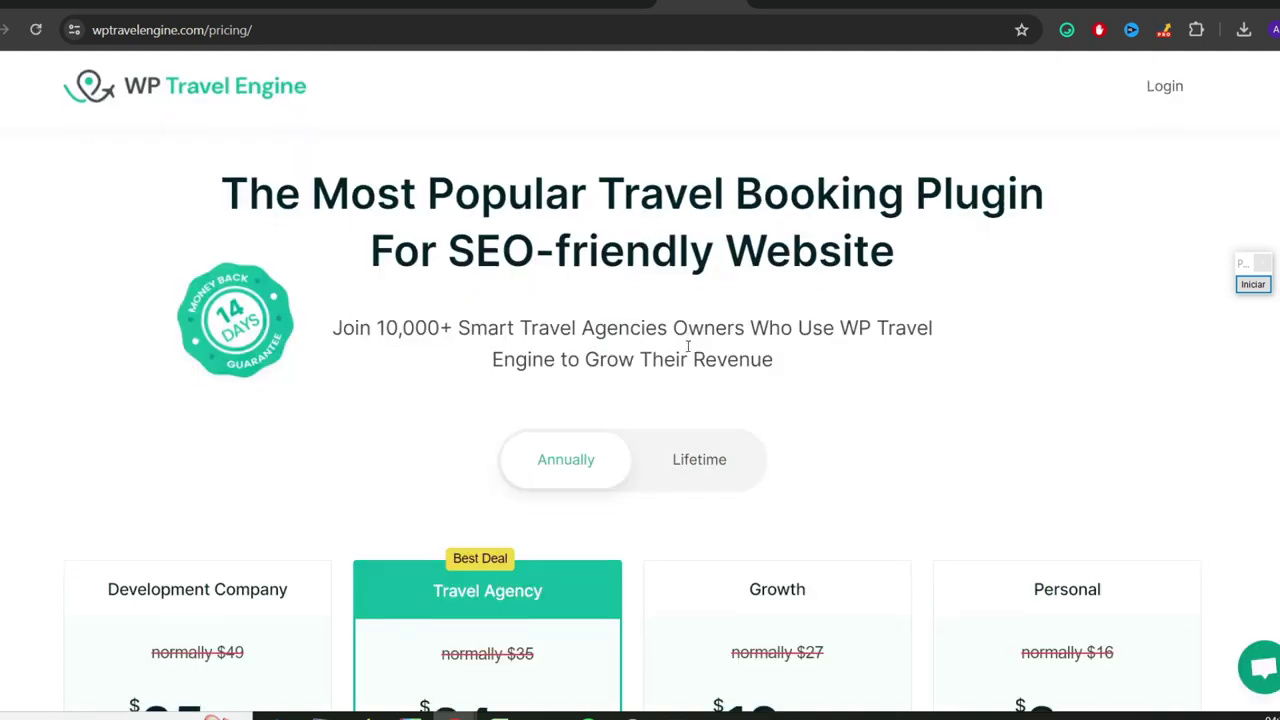